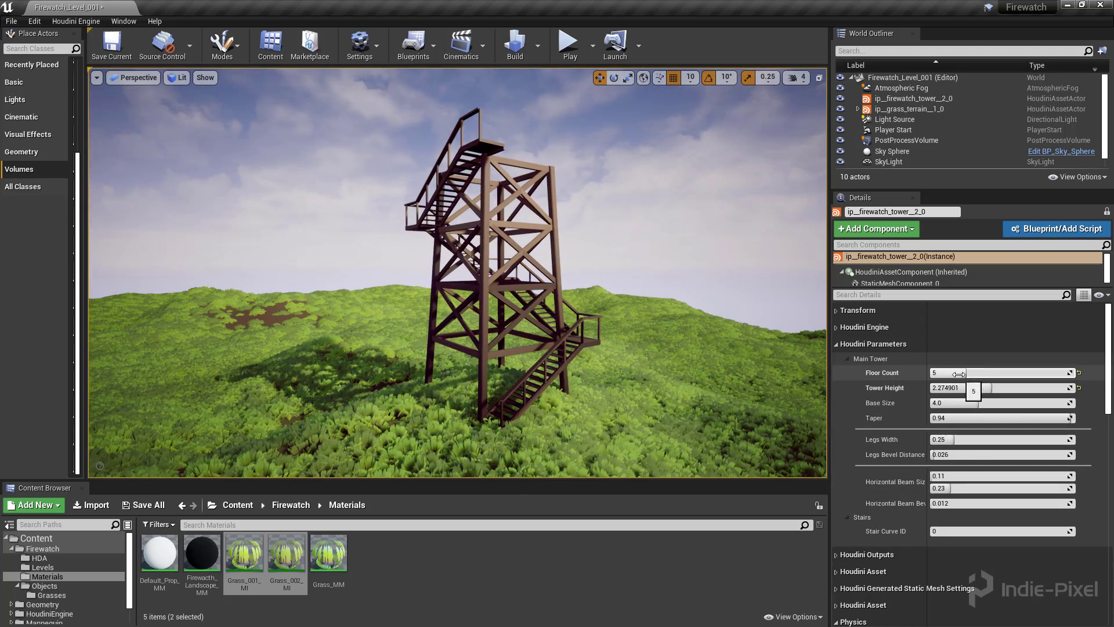
# Set the firewatch tower's Floor Count to 8
pyautogui.moveTo(980, 373); pyautogui.dragTo(989, 373)
pyautogui.click(638, 232)
pyautogui.moveTo(639, 232); pyautogui.dragTo(679, 377, button='right')
pyautogui.click(942, 110)
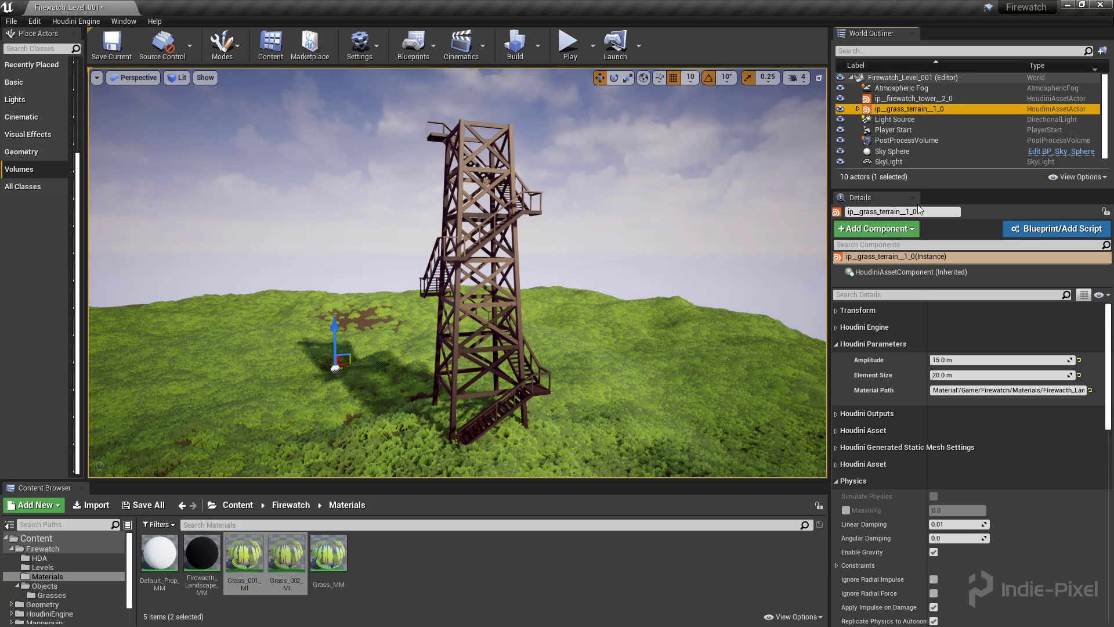
# Select the firewatch tower asset and set its Floor Count to 4
pyautogui.click(925, 99)
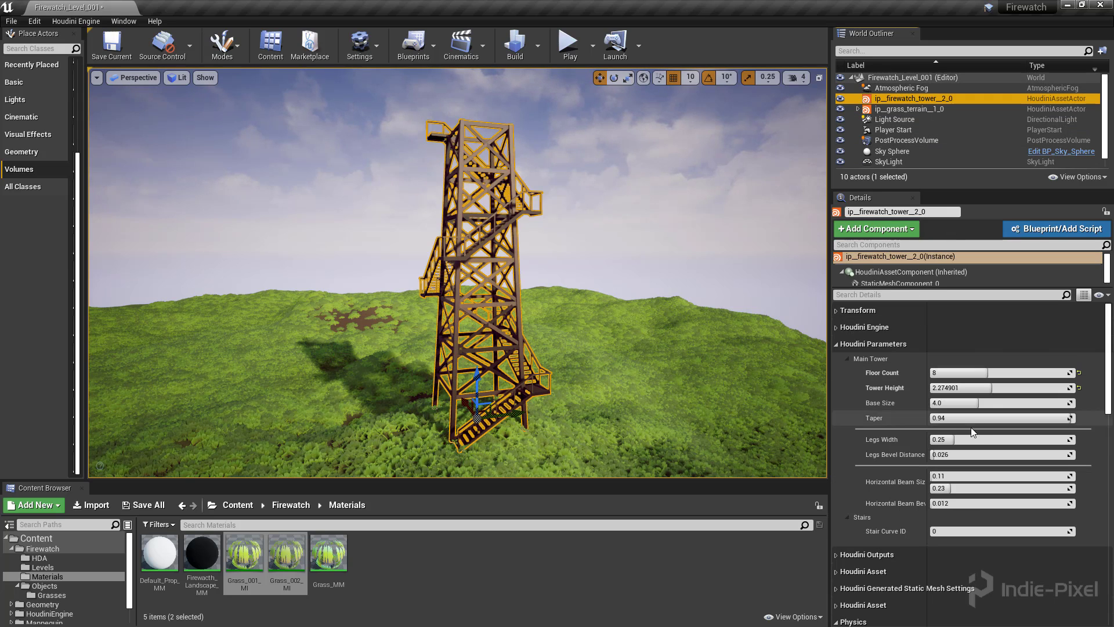
pyautogui.moveTo(990, 372); pyautogui.dragTo(990, 373)
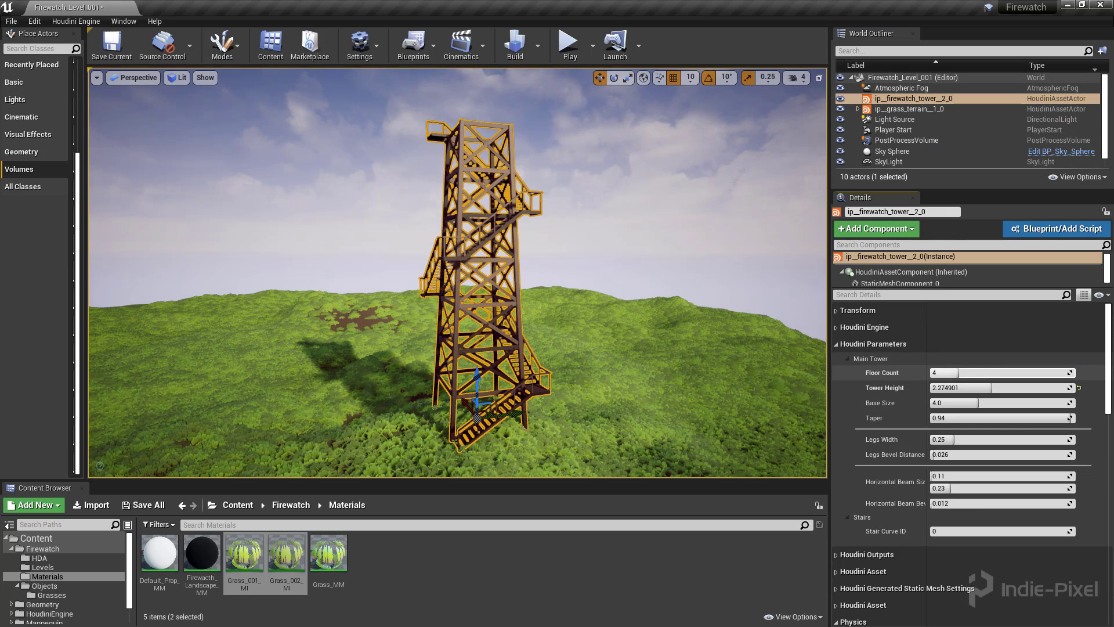
pyautogui.moveTo(474, 322); pyautogui.dragTo(483, 345, button='right')
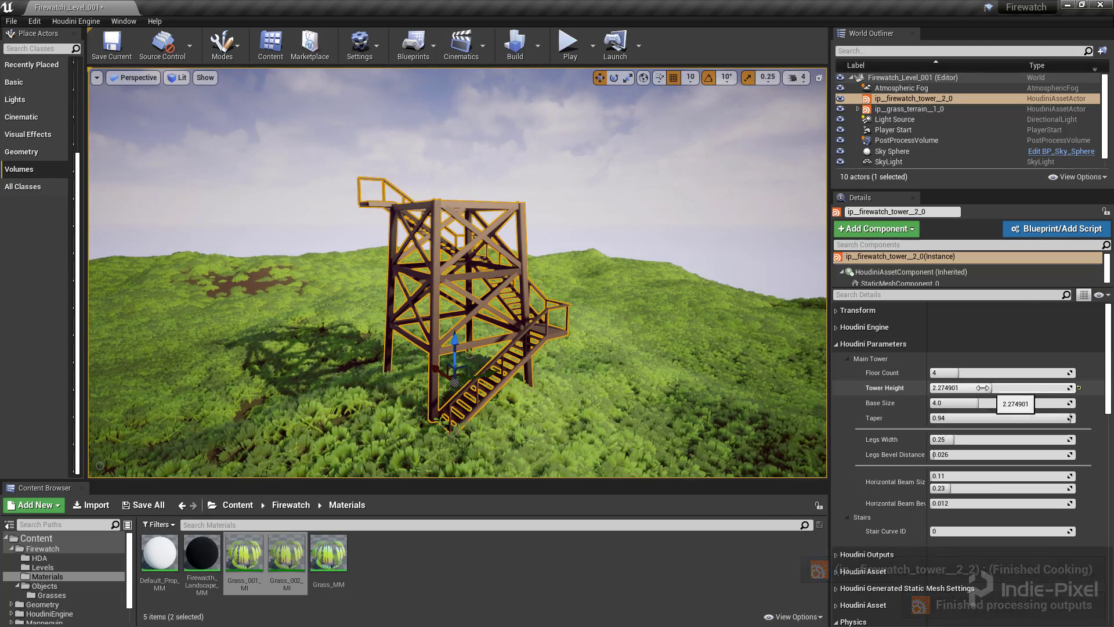
# Set the tower's Tower Height to about 3.1 and its Base Size to about 5.54
pyautogui.moveTo(977, 388); pyautogui.dragTo(1032, 388)
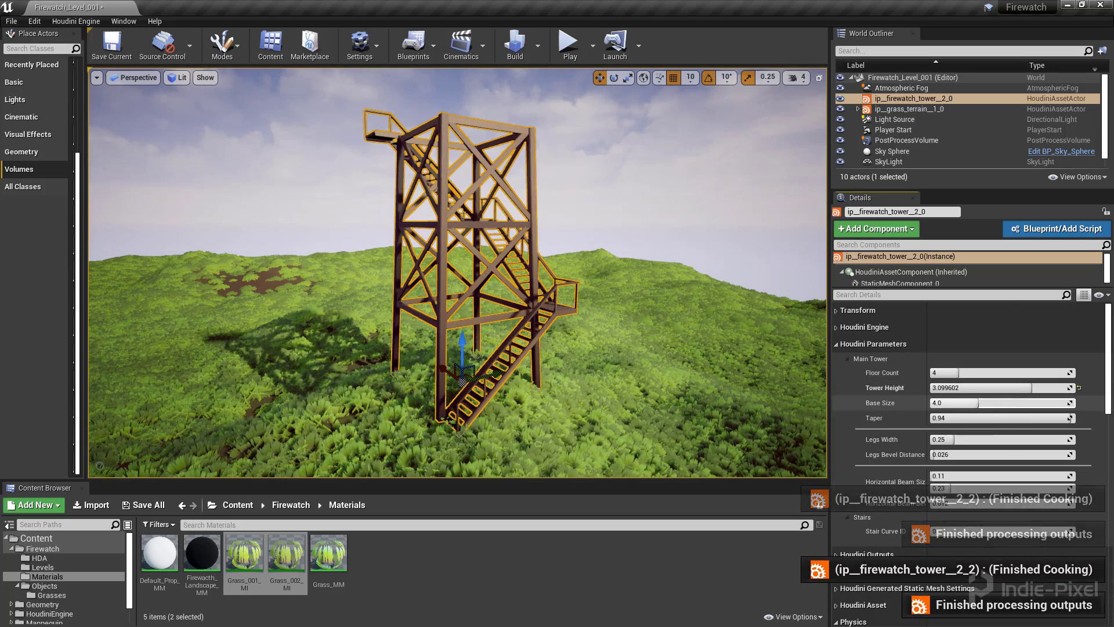
pyautogui.moveTo(978, 403); pyautogui.dragTo(1004, 403)
pyautogui.keyDown('alt'); pyautogui.moveTo(459, 273); pyautogui.dragTo(458, 232, button='right'); pyautogui.keyUp('alt')
pyautogui.keyDown('alt'); pyautogui.moveTo(459, 232); pyautogui.dragTo(488, 249); pyautogui.keyUp('alt')
pyautogui.keyDown('alt'); pyautogui.moveTo(488, 312); pyautogui.dragTo(519, 308, button='middle'); pyautogui.keyUp('alt')
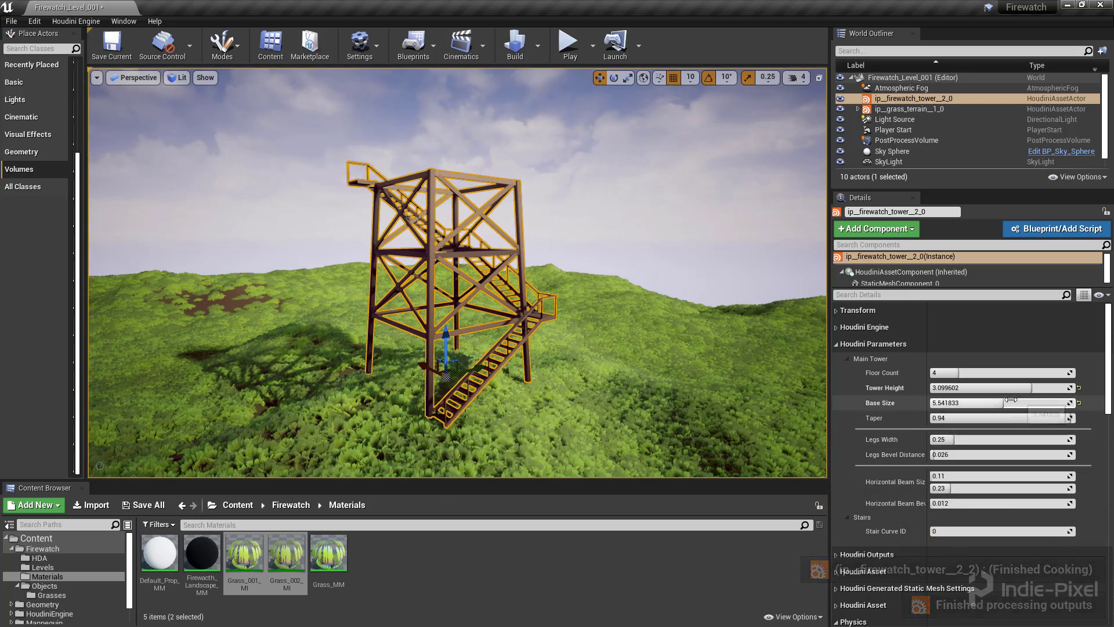
# Set the Tower Height to about 2.53 and the Floor Count to 8
pyautogui.moveTo(1031, 388); pyautogui.dragTo(1021, 387)
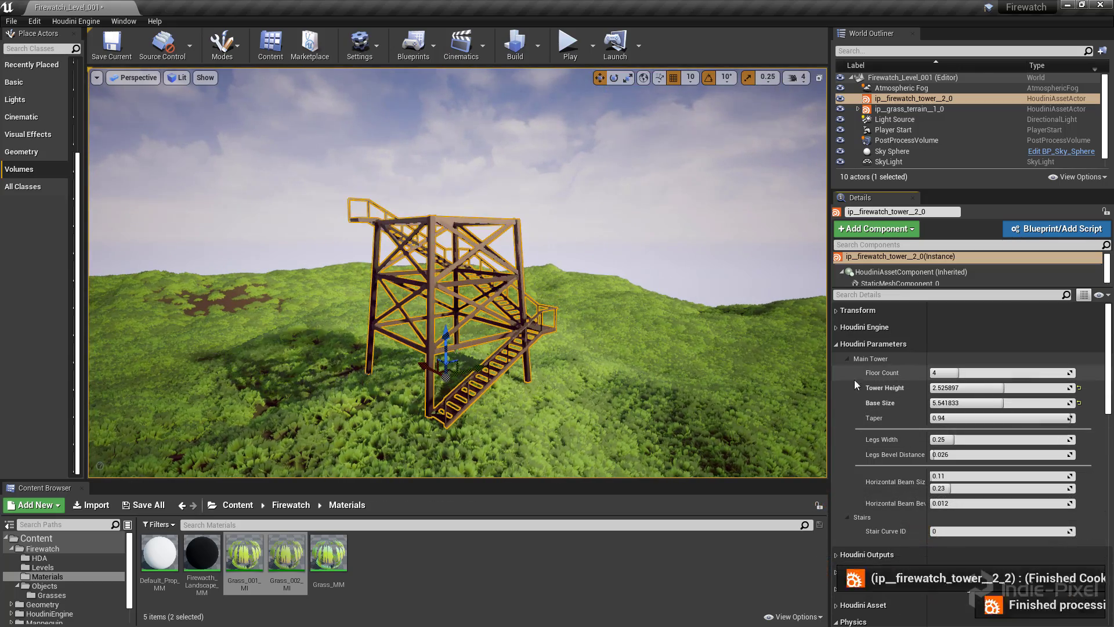
pyautogui.moveTo(959, 375); pyautogui.dragTo(987, 374)
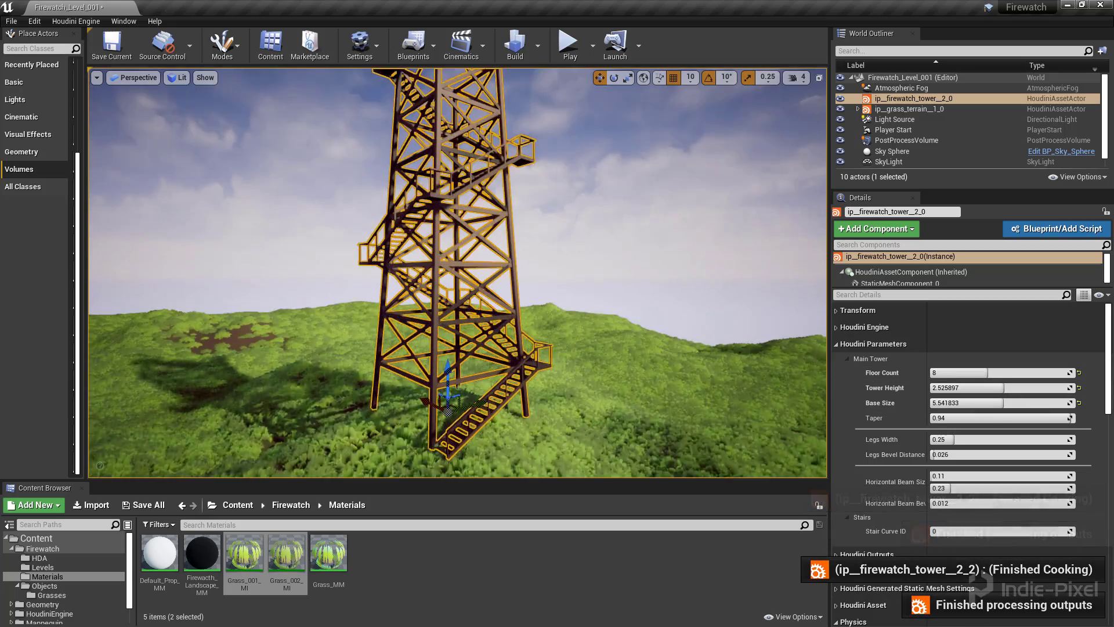
pyautogui.moveTo(464, 273); pyautogui.dragTo(462, 255, button='right')
pyautogui.press('s')
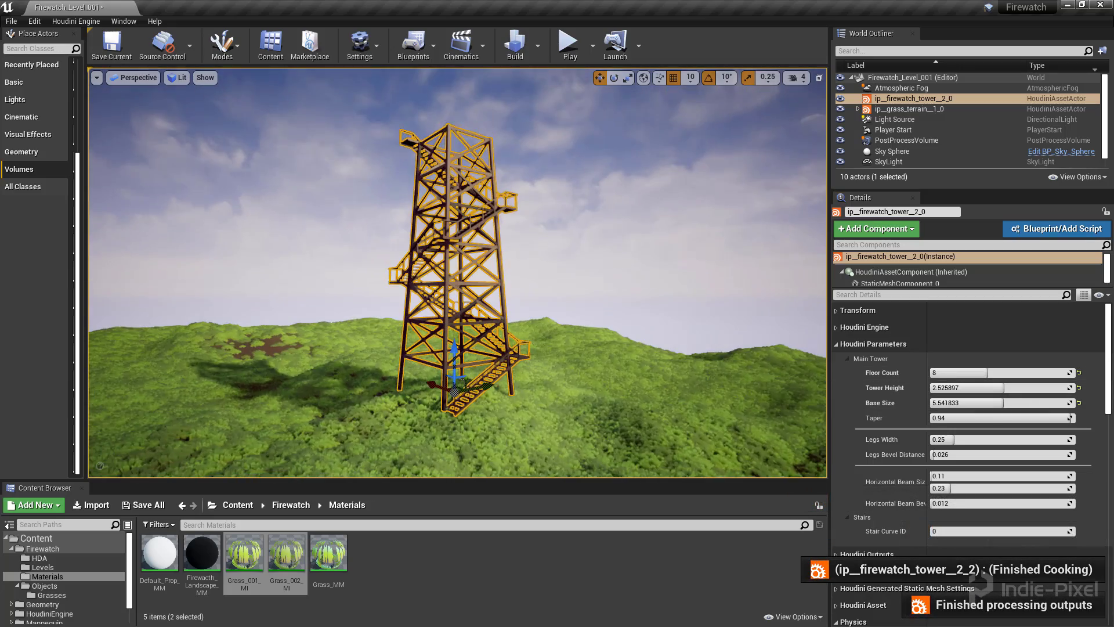
# Set the Tower Height to about 2.72 and the Floor Count to 6
pyautogui.moveTo(996, 388); pyautogui.dragTo(973, 374)
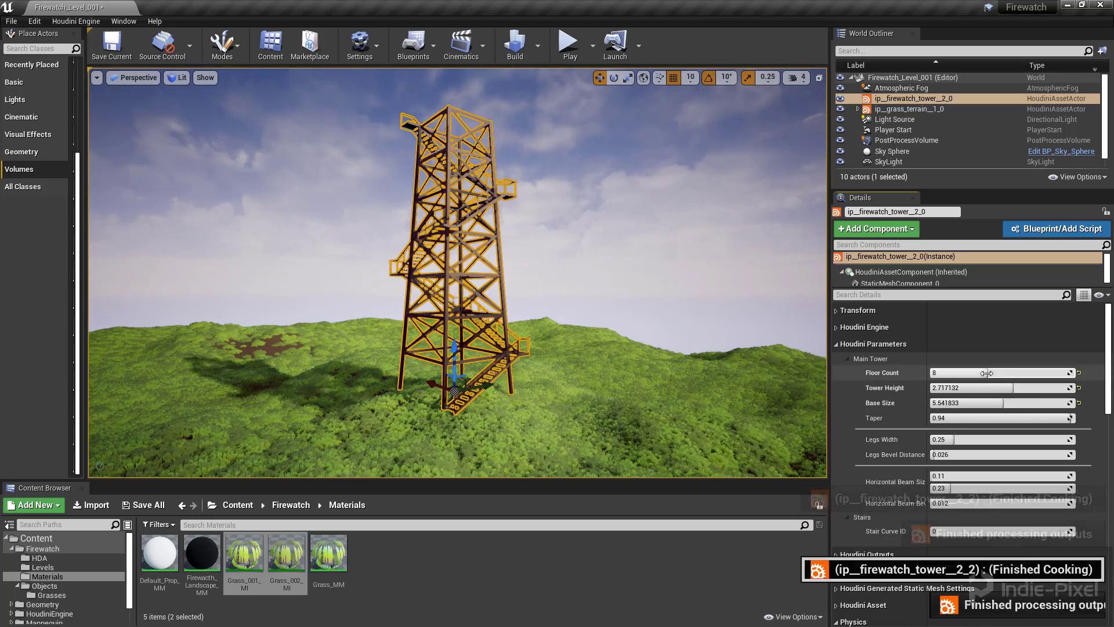
pyautogui.press('a')
pyautogui.press('w')
pyautogui.moveTo(531, 337); pyautogui.dragTo(505, 363, button='right')
pyautogui.press('s')
pyautogui.press('w')
pyautogui.press('d')
pyautogui.press('s')
pyautogui.press('a')
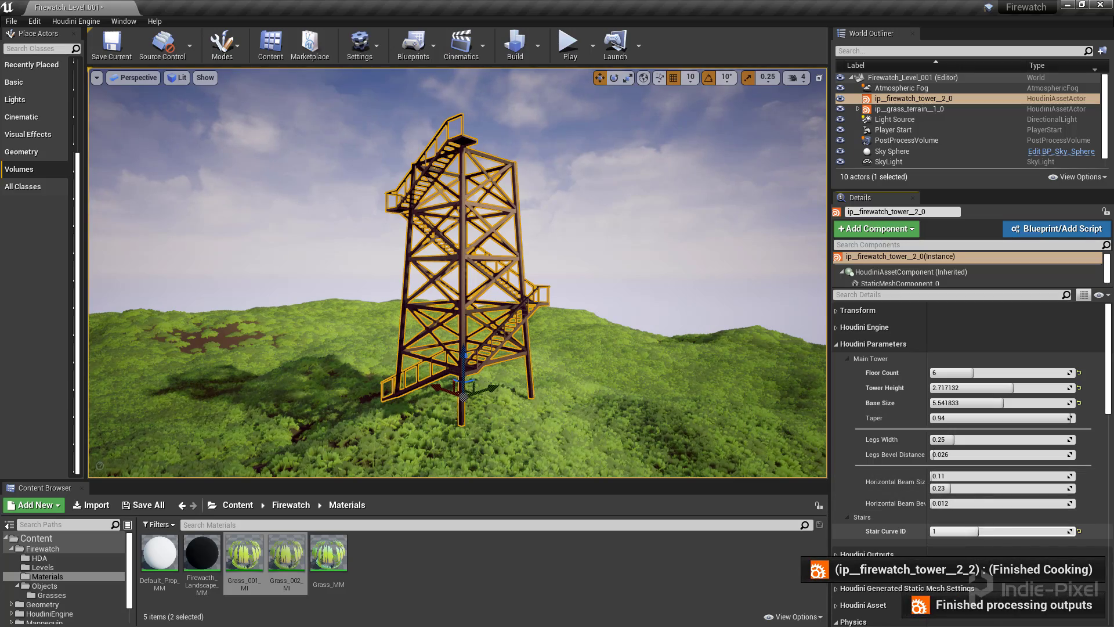
# Set the tower's Stair Curve ID to 0 and clear the selection in the level
pyautogui.moveTo(979, 531); pyautogui.dragTo(931, 531)
pyautogui.press('s')
pyautogui.moveTo(564, 400); pyautogui.dragTo(527, 349, button='right')
pyautogui.press('s')
pyautogui.press('d')
pyautogui.press('w')
pyautogui.press('Escape')
pyautogui.press('a')
pyautogui.press('s')
pyautogui.press('a')
pyautogui.press('d')
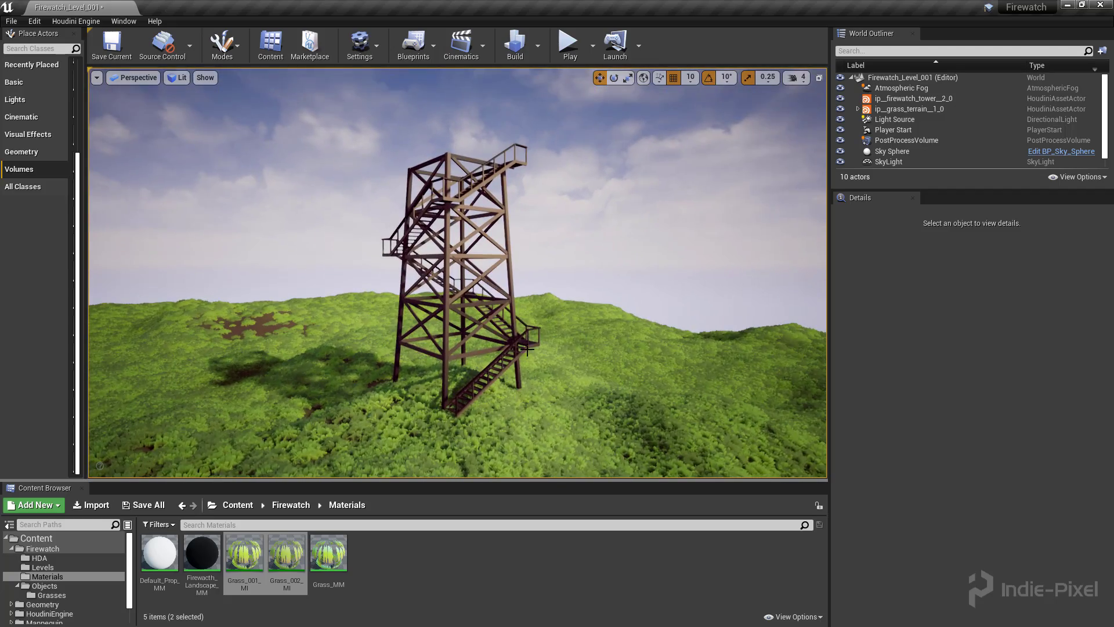
pyautogui.click(446, 195)
pyautogui.moveTo(446, 194); pyautogui.dragTo(450, 189, button='right')
pyautogui.press('d')
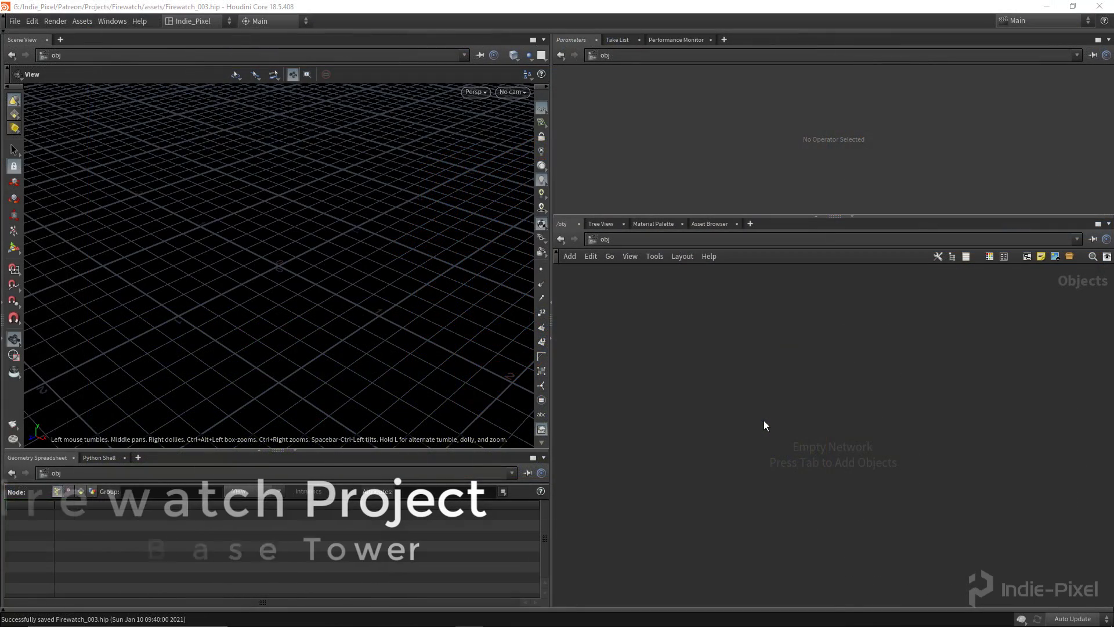
# Switch to Houdini and add a Subnetwork node to the empty object network
pyautogui.press('Tab')
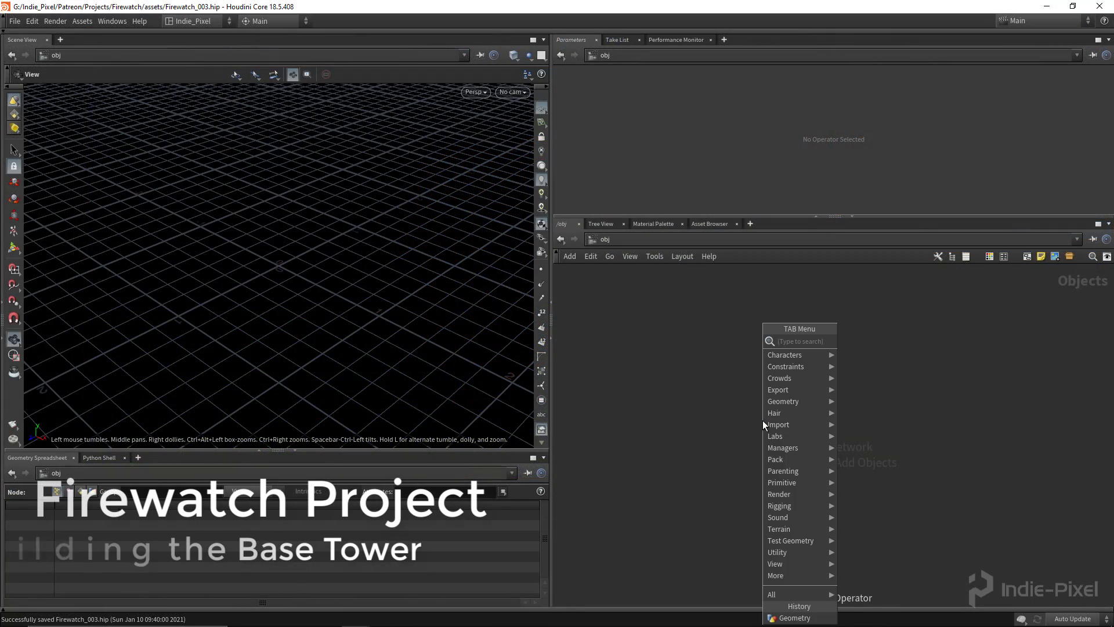
pyautogui.write('subn')
pyautogui.press('Return')
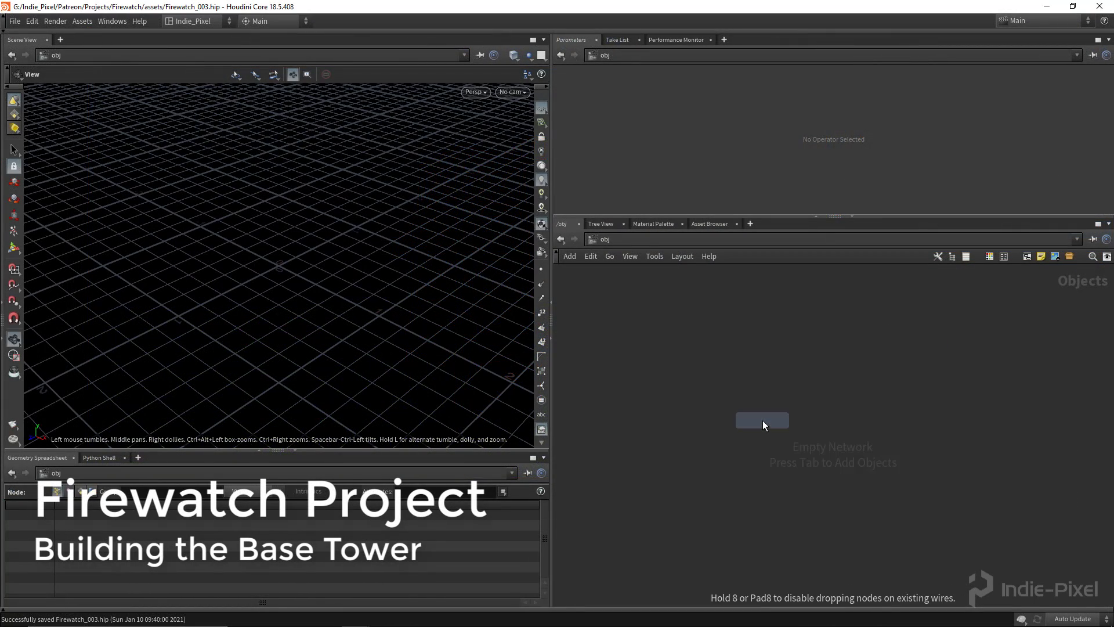
pyautogui.click(763, 420)
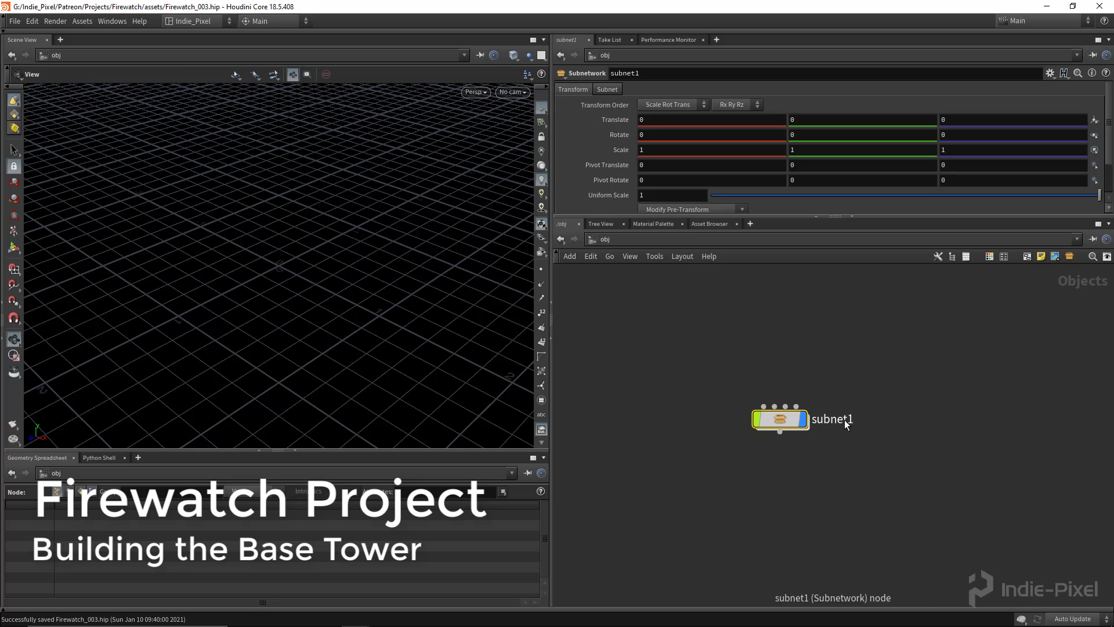
# Rename the subnetwork node Firewatch_Tower and go inside it
pyautogui.doubleClick(845, 420)
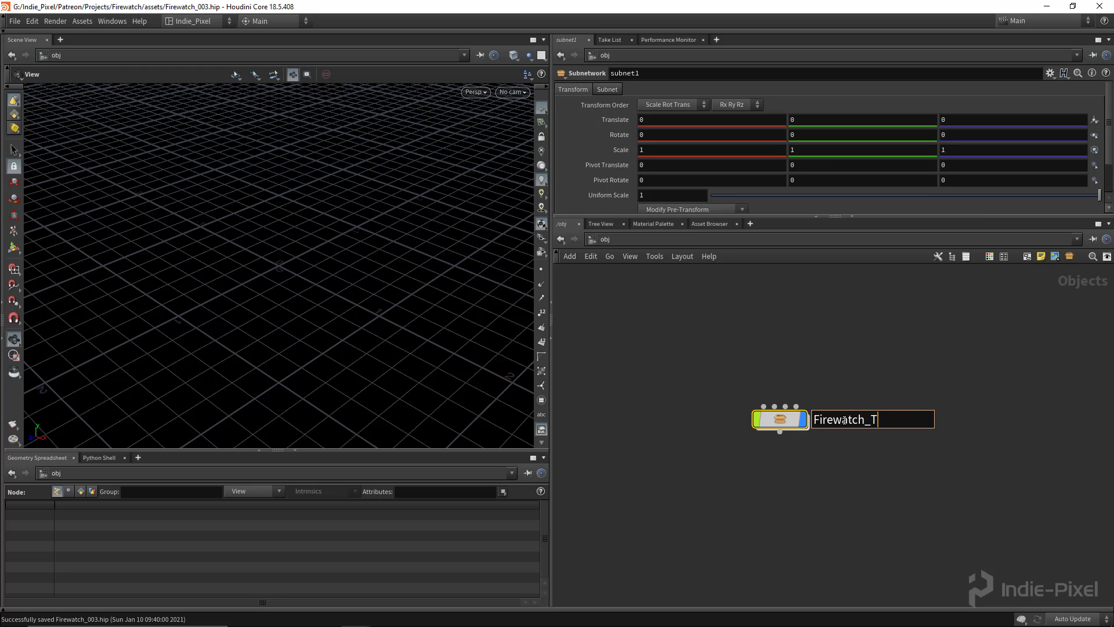
pyautogui.press('Return')
pyautogui.press('Return')
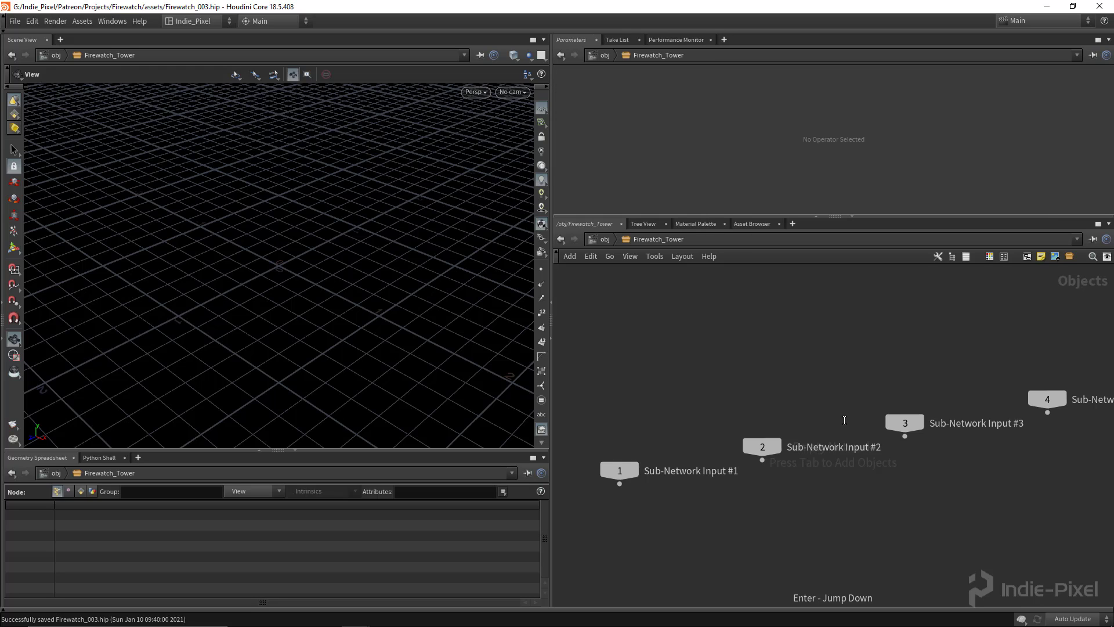
# Lay out the four sub-network input nodes compactly and move them aside to free working space
pyautogui.scroll(-4, 845, 420)
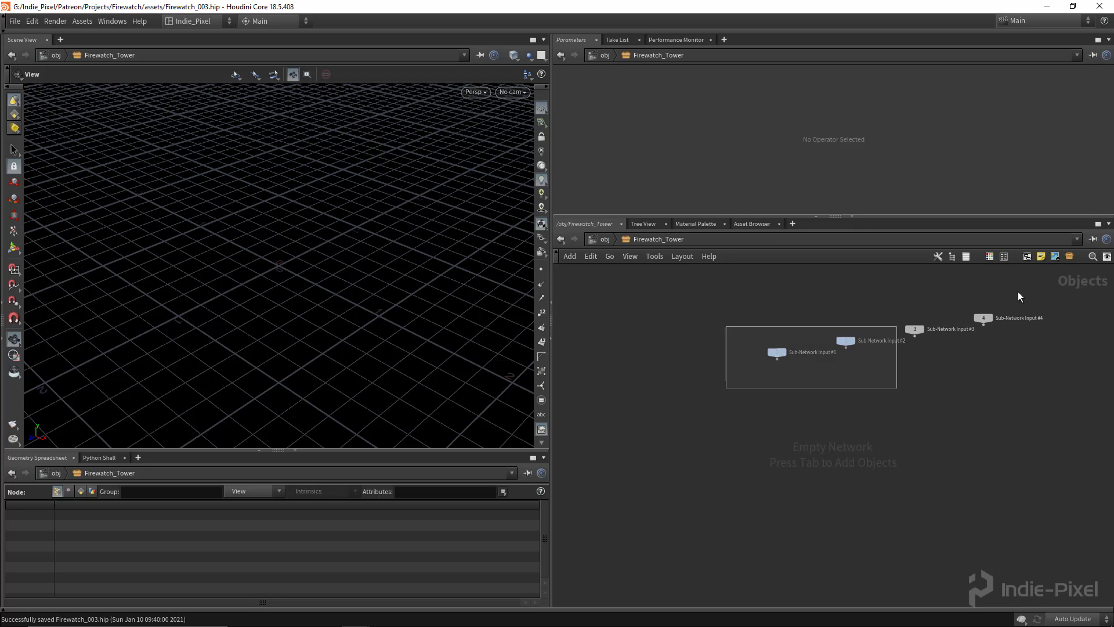
pyautogui.moveTo(1018, 291); pyautogui.dragTo(1021, 291)
pyautogui.hotkey('shift', 'l')
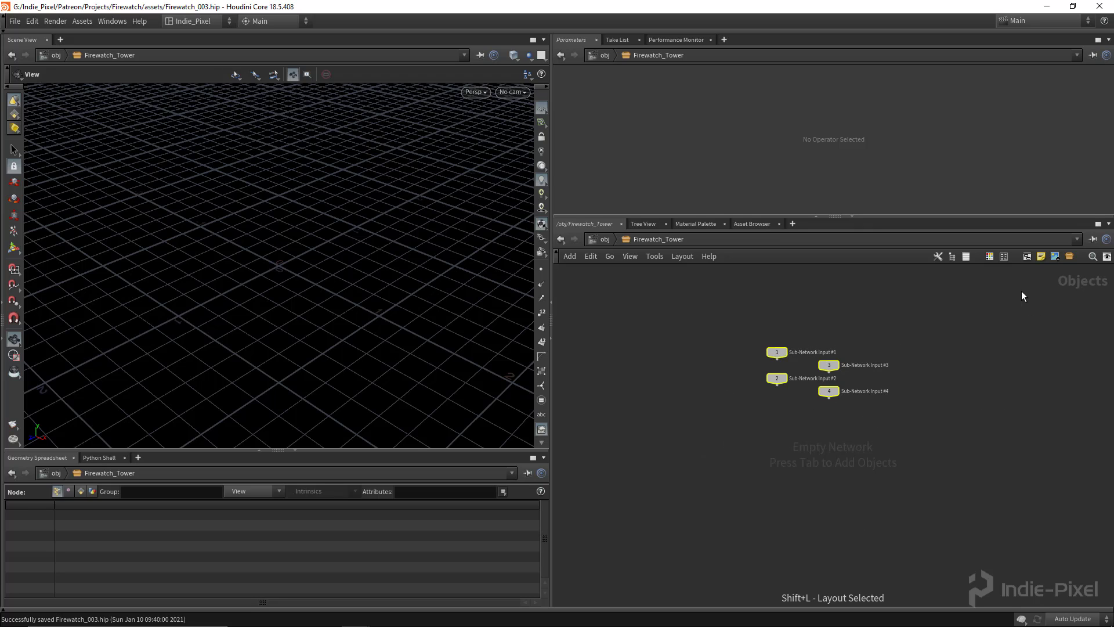
pyautogui.moveTo(831, 368); pyautogui.dragTo(1007, 353)
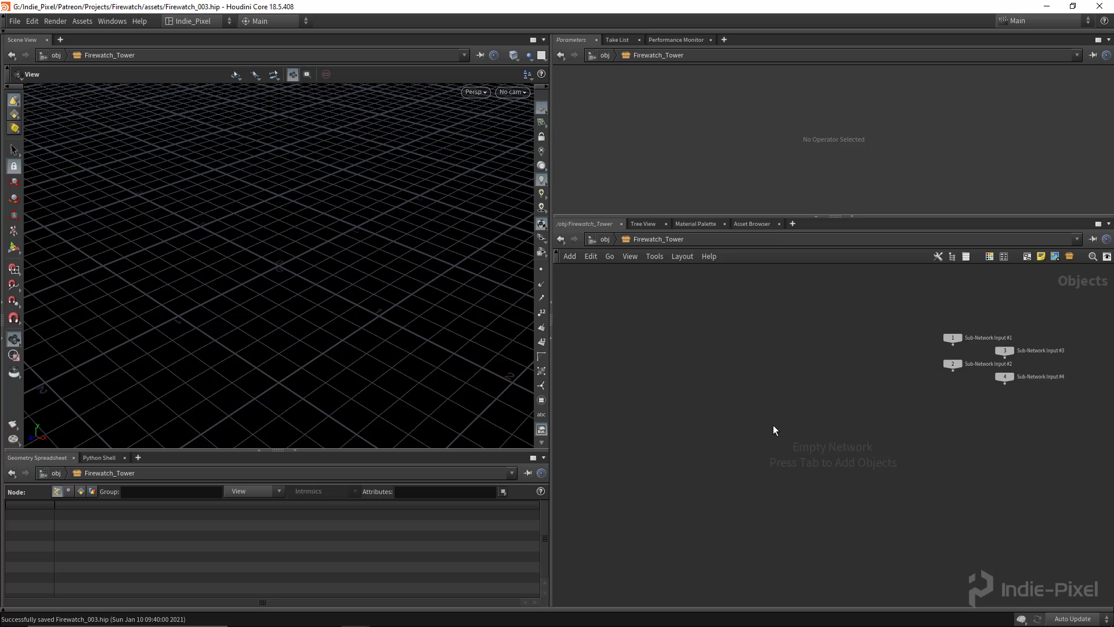
# Add a Geometry node named tower inside the Firewatch_Tower subnetwork
pyautogui.press('Tab')
pyautogui.write('geo')
pyautogui.press('Return')
pyautogui.click(729, 401)
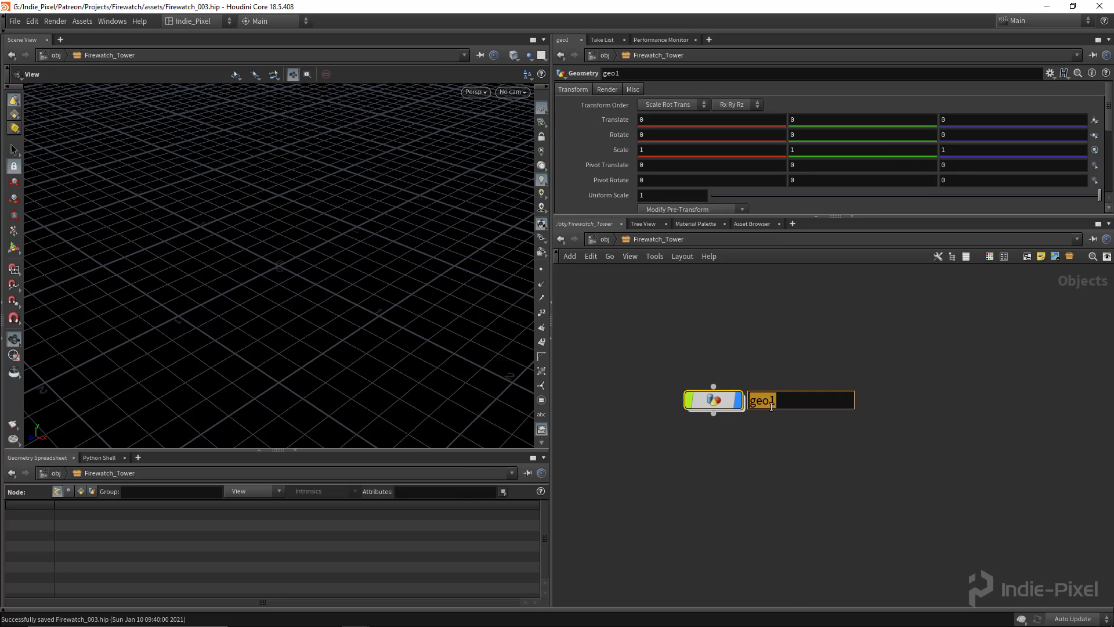
pyautogui.press('Return')
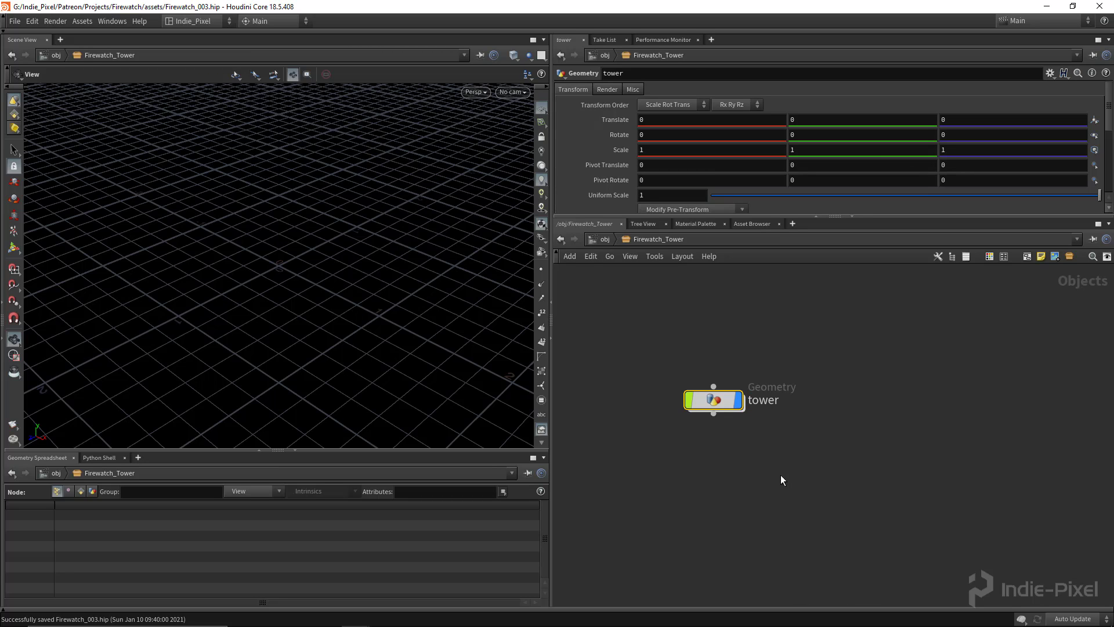
pyautogui.moveTo(781, 475); pyautogui.dragTo(788, 444, button='middle')
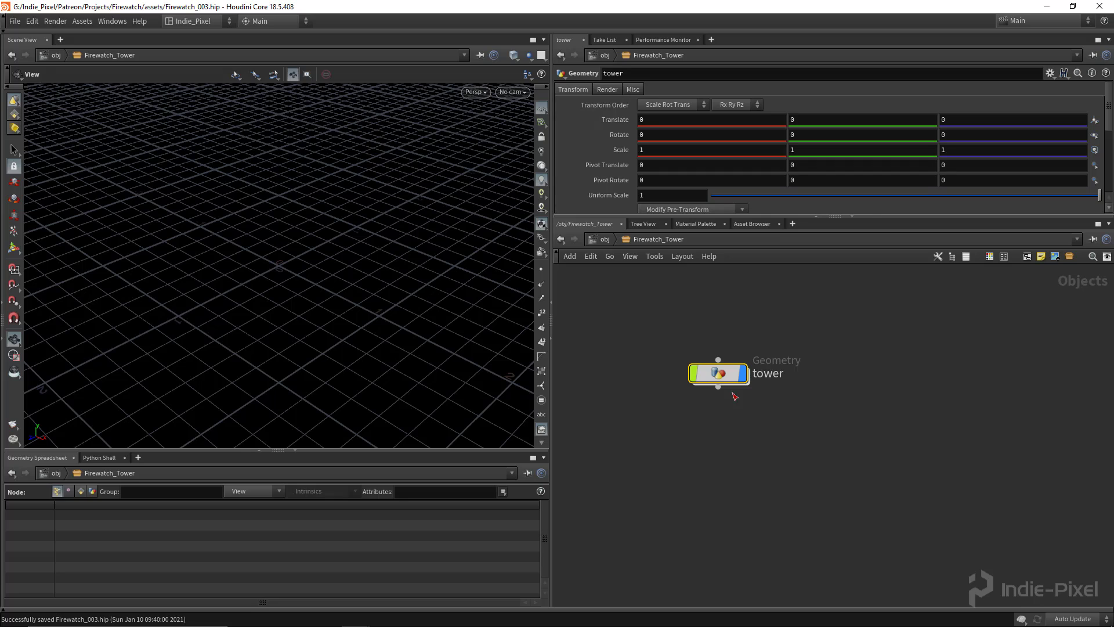
# Duplicate the tower geometry node directly below the original and rename the copy house
pyautogui.keyDown('alt'); pyautogui.moveTo(718, 381); pyautogui.dragTo(740, 444); pyautogui.keyUp('alt')
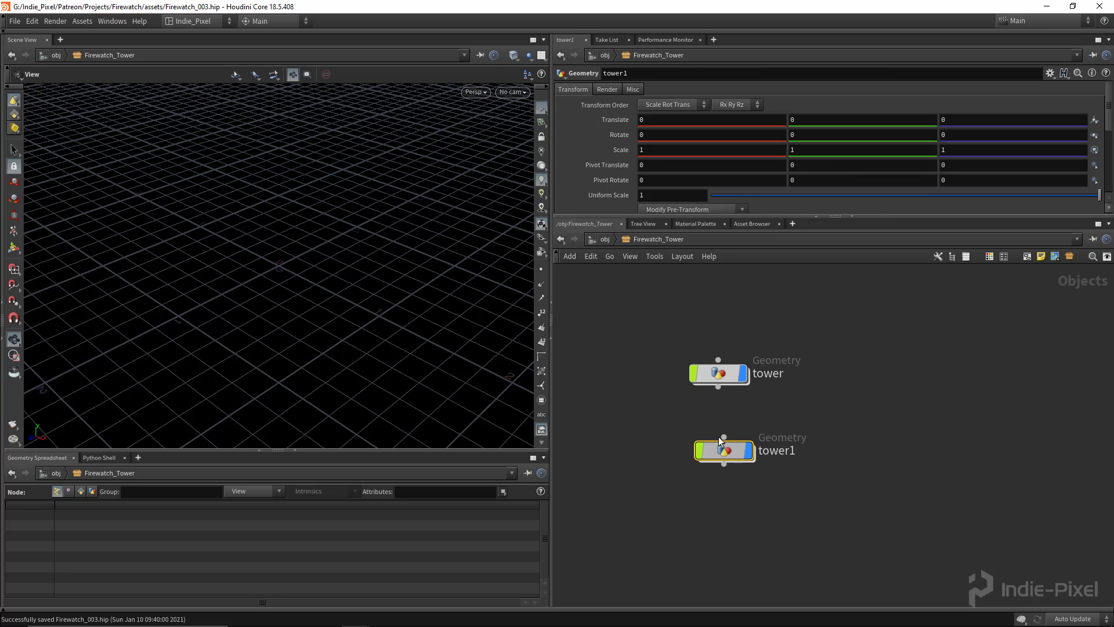
pyautogui.doubleClick(770, 440)
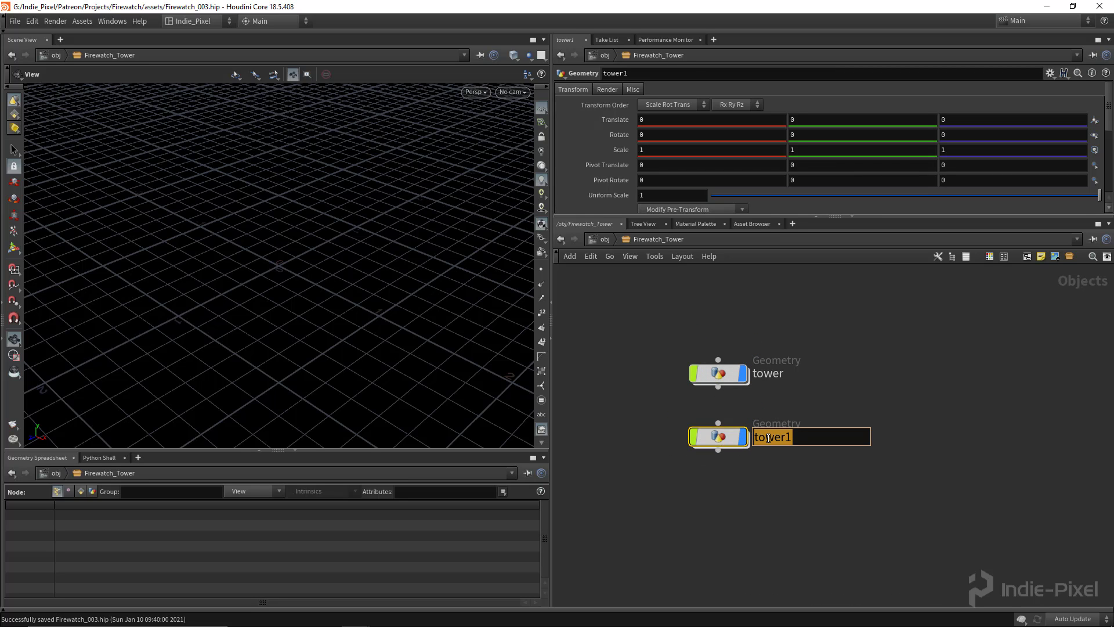
pyautogui.write('house')
pyautogui.press('Return')
pyautogui.scroll(-1, 781, 436)
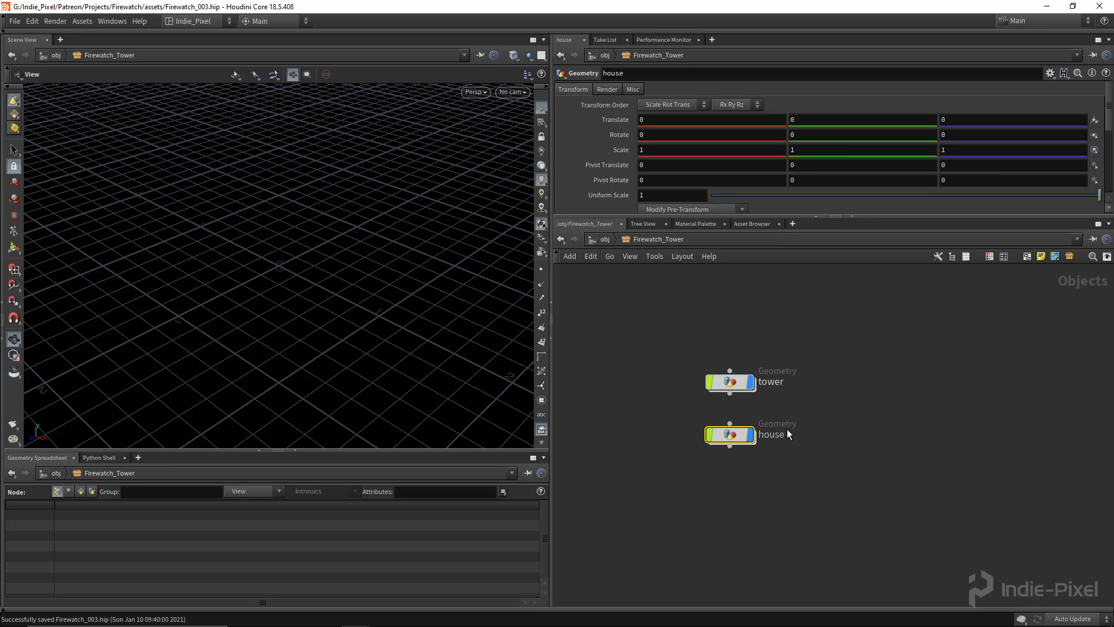
pyautogui.moveTo(716, 480); pyautogui.dragTo(737, 520, button='middle')
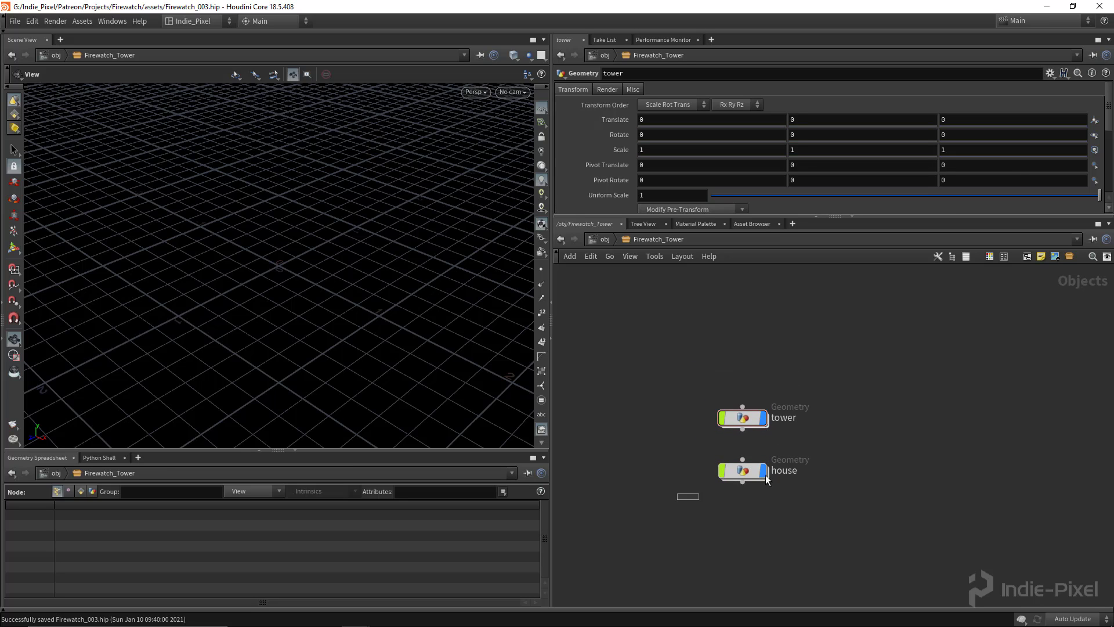
pyautogui.moveTo(831, 395); pyautogui.dragTo(581, 457)
pyautogui.moveTo(743, 459); pyautogui.dragTo(888, 486)
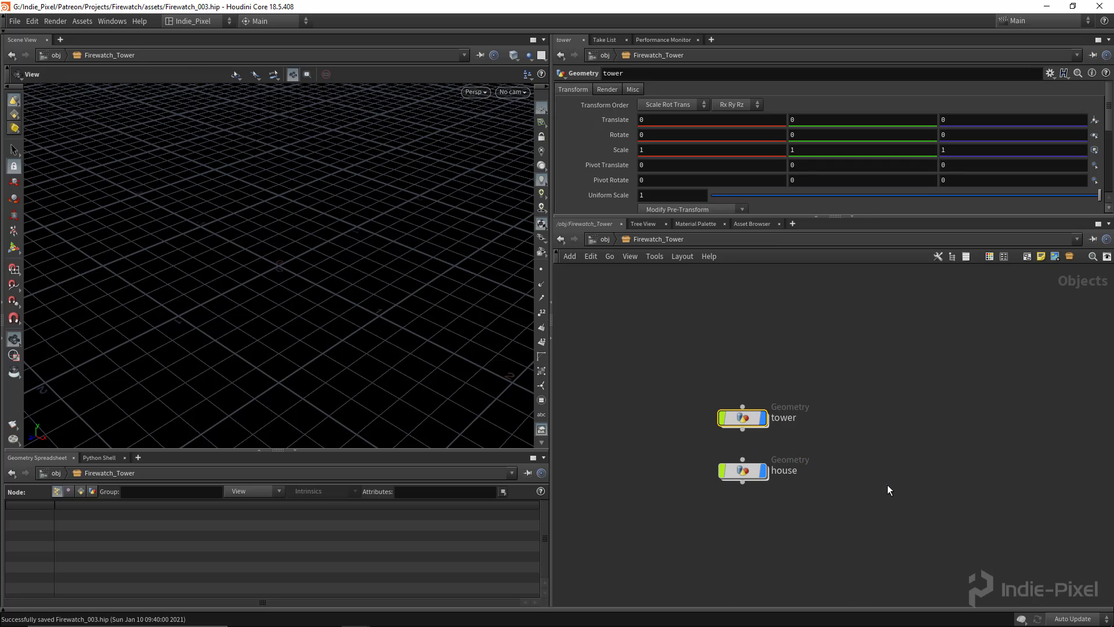
pyautogui.click(838, 506)
pyautogui.moveTo(842, 504); pyautogui.dragTo(859, 499, button='middle')
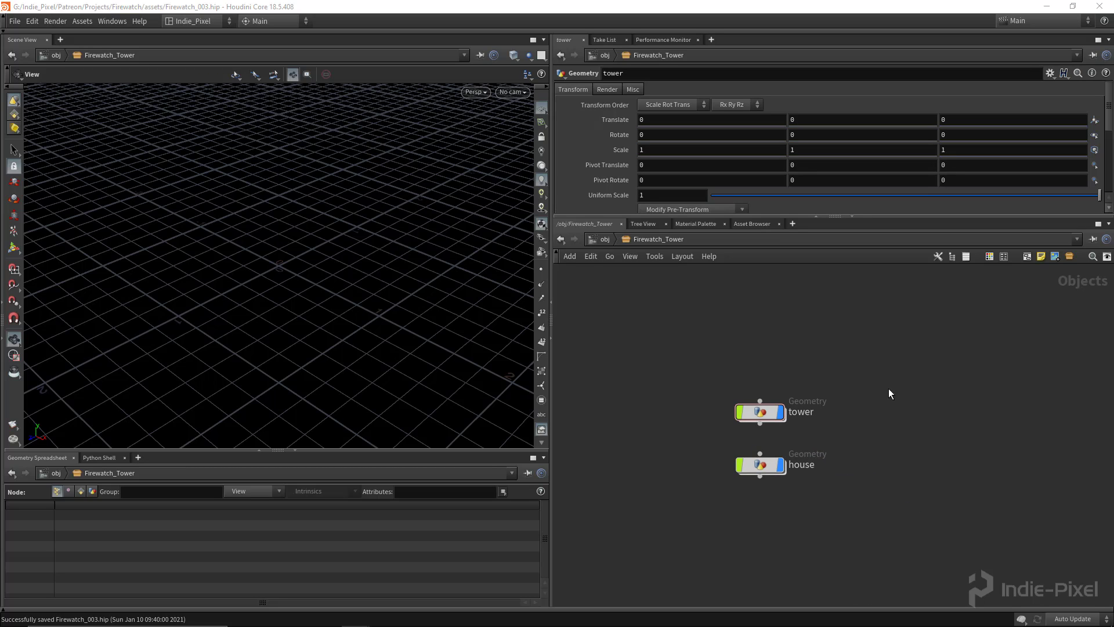
# Go inside the tower geometry node and add a Grid node, framing it in the viewport
pyautogui.doubleClick(765, 410)
pyautogui.press('Tab')
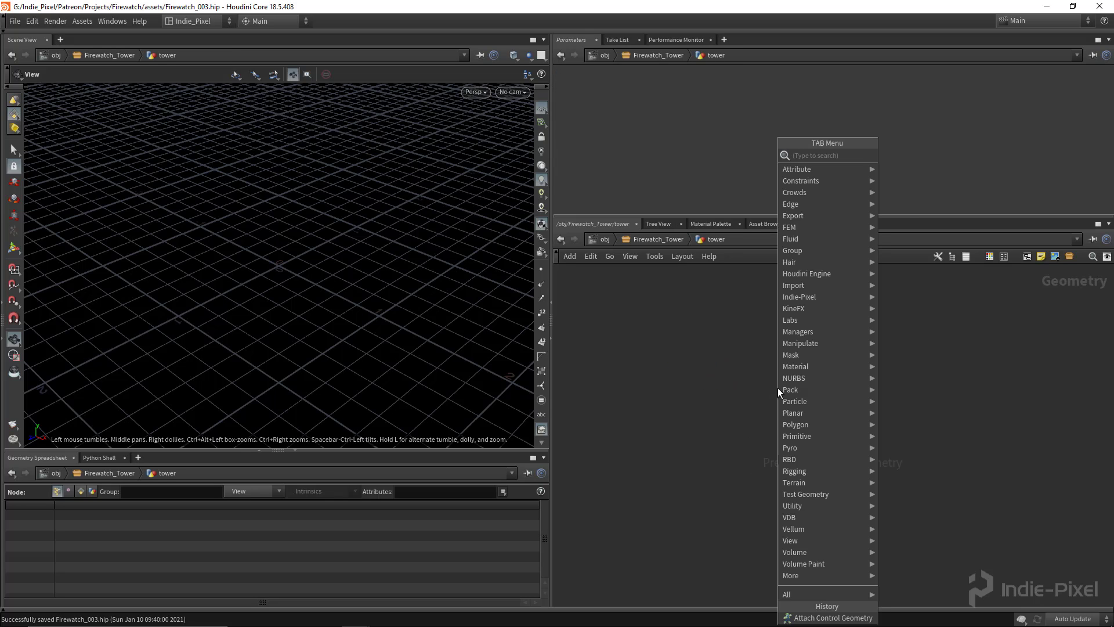
pyautogui.write('grid')
pyautogui.press('Return')
pyautogui.click(777, 388)
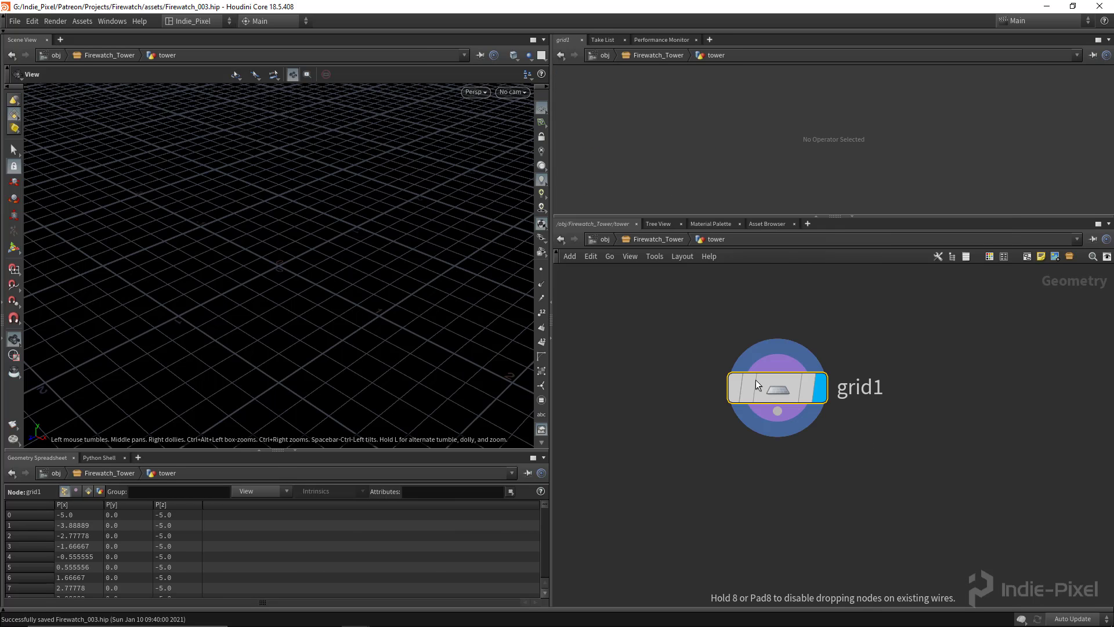
pyautogui.press('f')
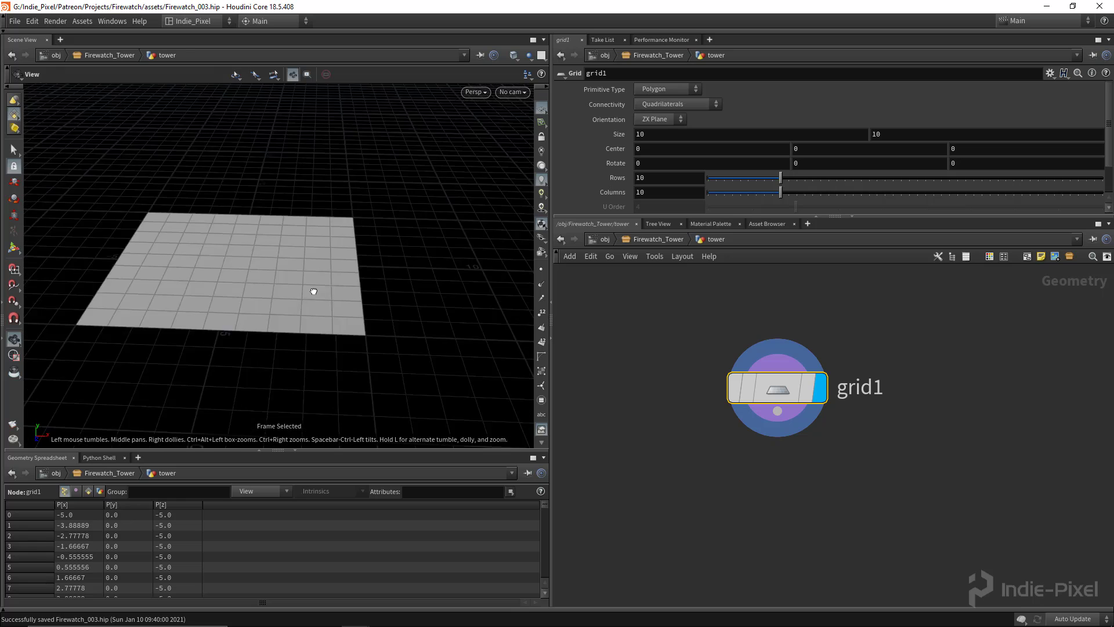
# Set the grid's size to 4 by 4
pyautogui.moveTo(276, 278)
pyautogui.mouseDown()
pyautogui.moveTo(238, 273)
pyautogui.moveTo(256, 274)
pyautogui.mouseUp()
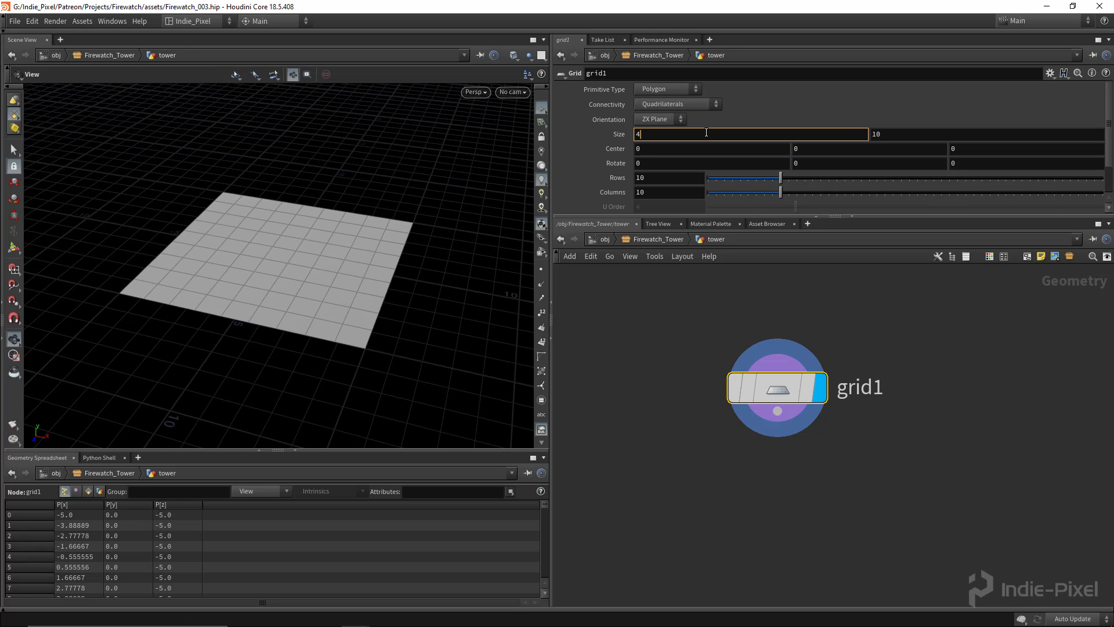
pyautogui.press('Tab')
pyautogui.write('4')
pyautogui.press('Return')
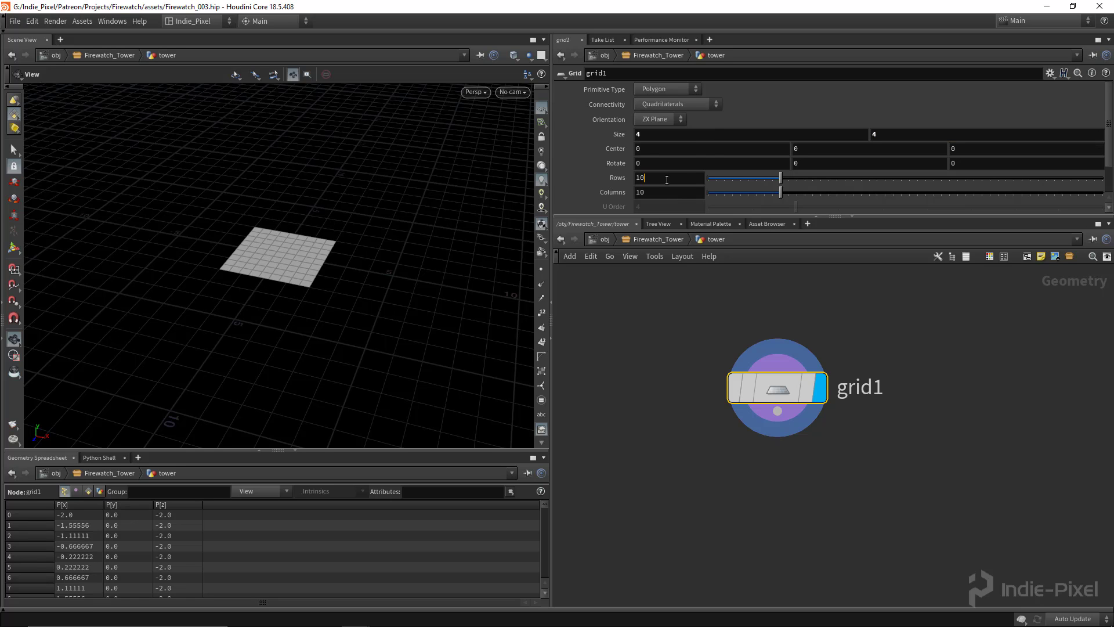
# Set the grid's rows and columns to 2
pyautogui.press('Tab')
pyautogui.write('2')
pyautogui.press('Tab')
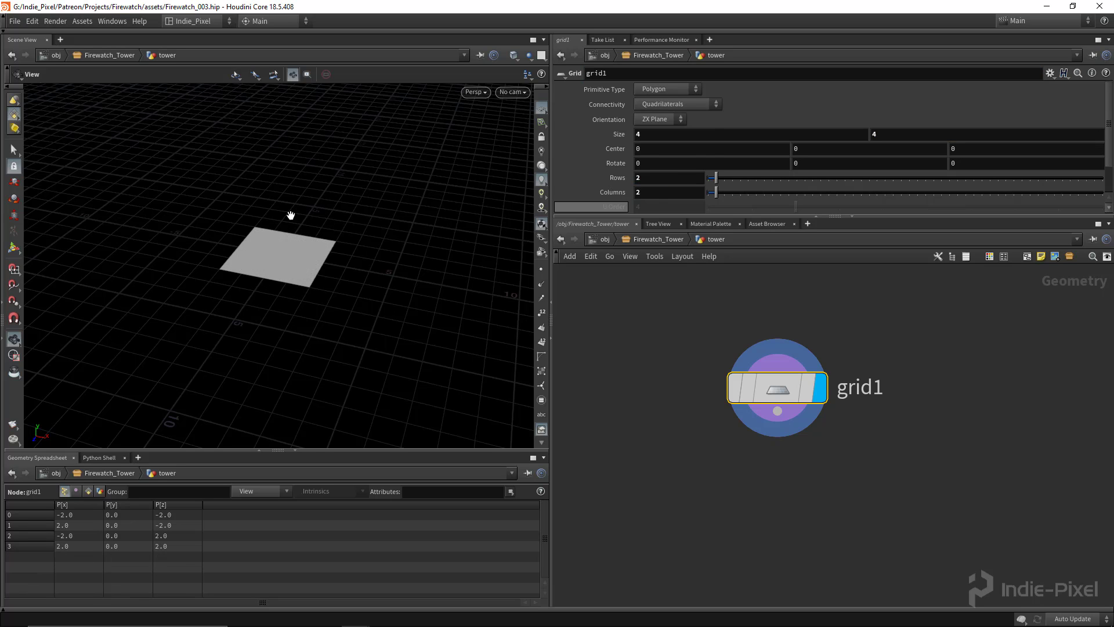
pyautogui.moveTo(290, 216); pyautogui.dragTo(549, 224, button='right')
pyautogui.moveTo(293, 200); pyautogui.dragTo(307, 226)
pyautogui.moveTo(275, 326); pyautogui.dragTo(177, 326, button='right')
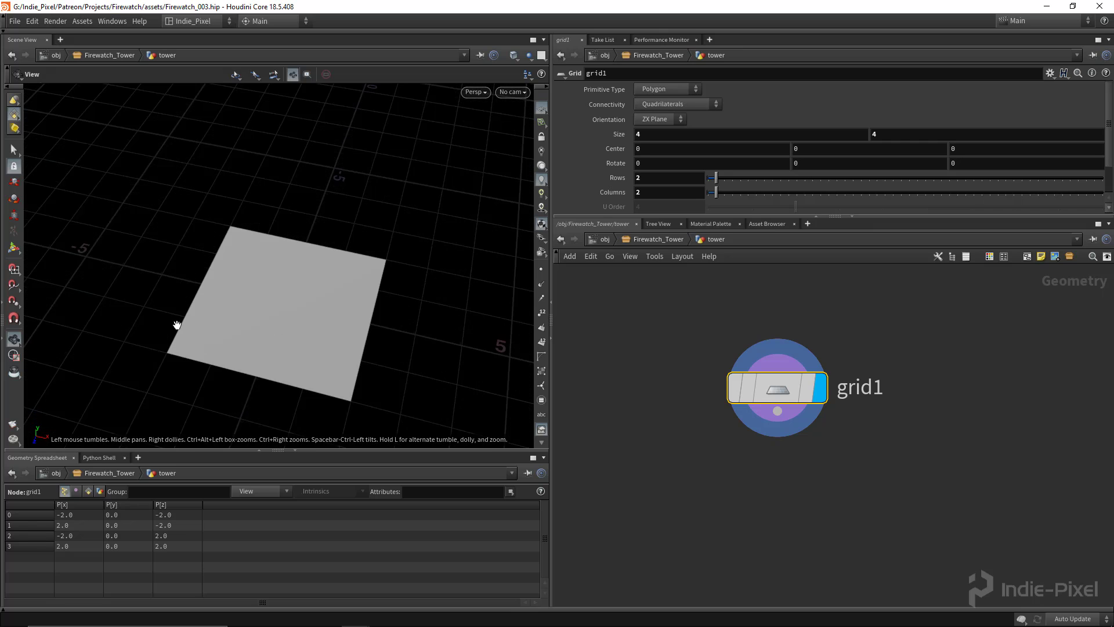
pyautogui.moveTo(177, 326); pyautogui.dragTo(161, 301)
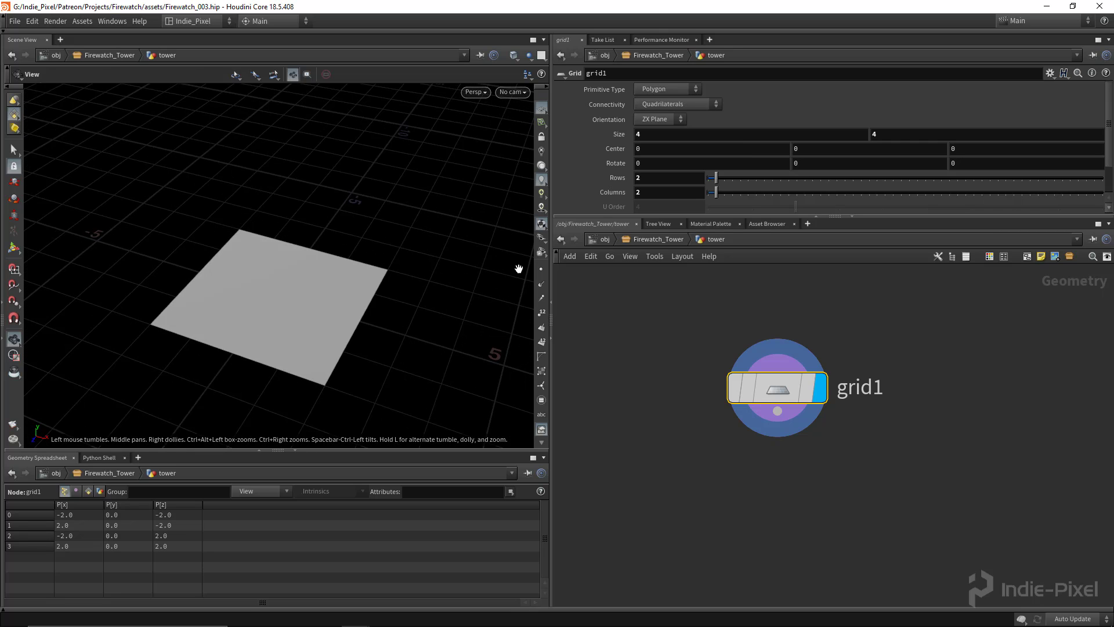
# Turn on point display in the viewport so the grid's corner points are marked
pyautogui.click(541, 269)
pyautogui.moveTo(330, 328); pyautogui.dragTo(351, 302)
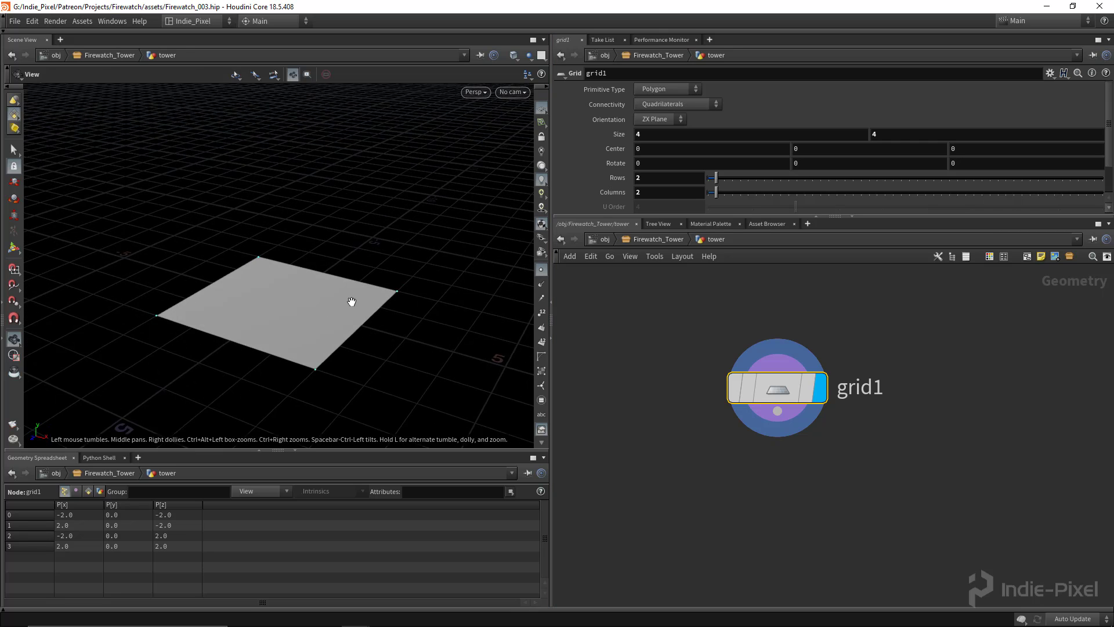
pyautogui.moveTo(351, 302); pyautogui.dragTo(327, 304, button='right')
pyautogui.moveTo(329, 304); pyautogui.dragTo(319, 295, button='middle')
pyautogui.moveTo(326, 300); pyautogui.dragTo(310, 307, button='right')
pyautogui.moveTo(310, 307)
pyautogui.mouseDown()
pyautogui.moveTo(313, 296)
pyautogui.moveTo(290, 301)
pyautogui.mouseUp()
pyautogui.moveTo(290, 301); pyautogui.dragTo(294, 268, button='right')
pyautogui.moveTo(294, 269); pyautogui.dragTo(284, 286, button='middle')
# Add a Copy and Transform node below the grid and connect the grid's output to its input
pyautogui.scroll(-3, 813, 453)
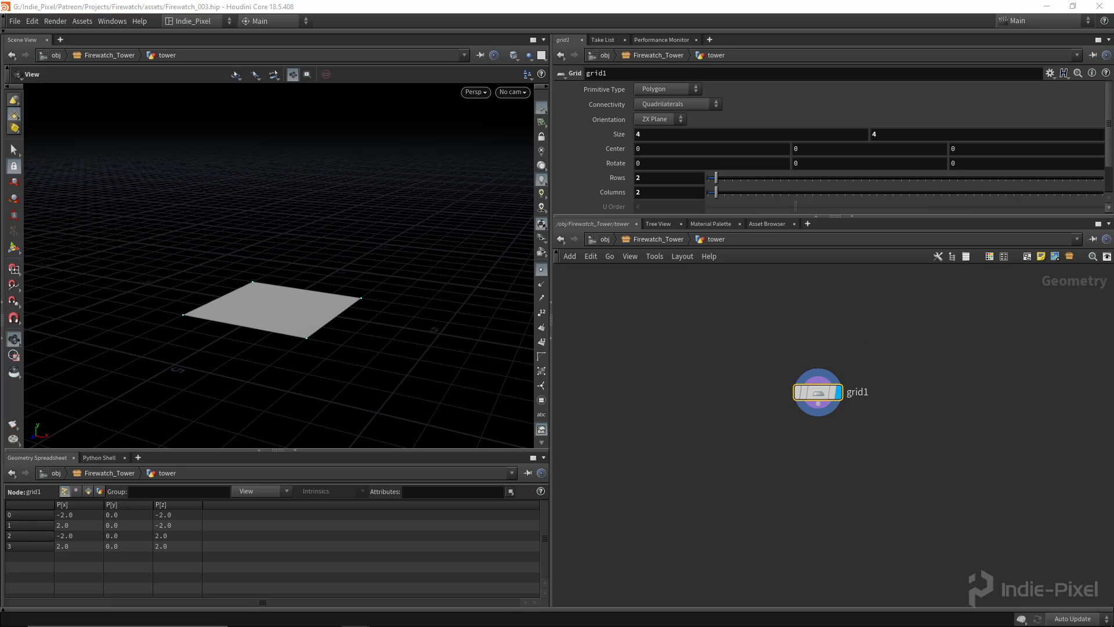
pyautogui.click(651, 474)
pyautogui.moveTo(669, 460); pyautogui.dragTo(670, 414, button='middle')
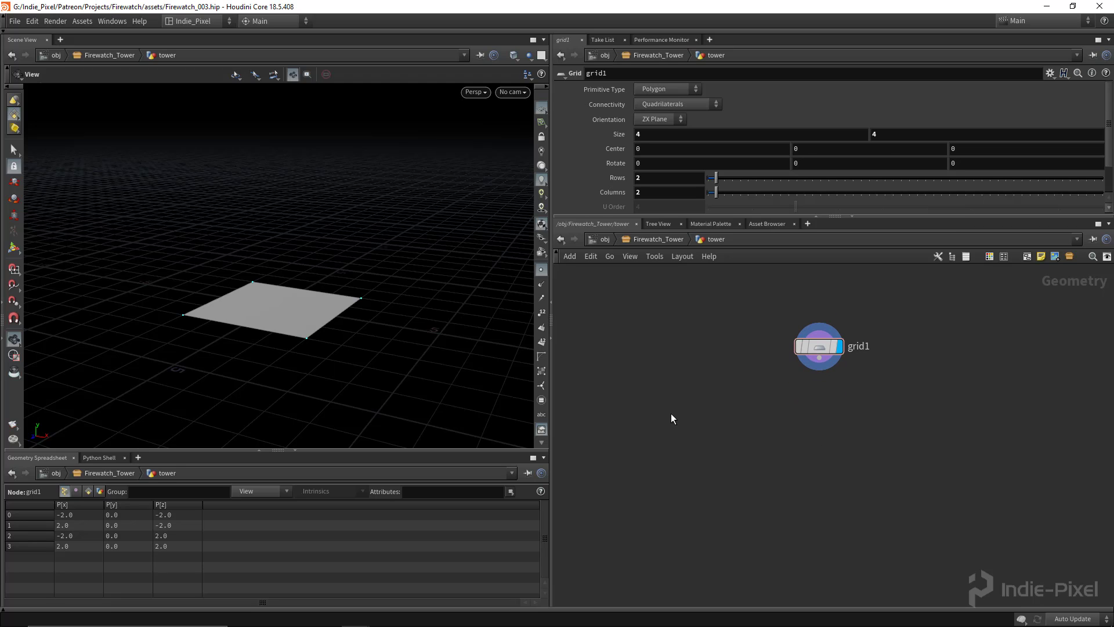
pyautogui.press('Tab')
pyautogui.write('c')
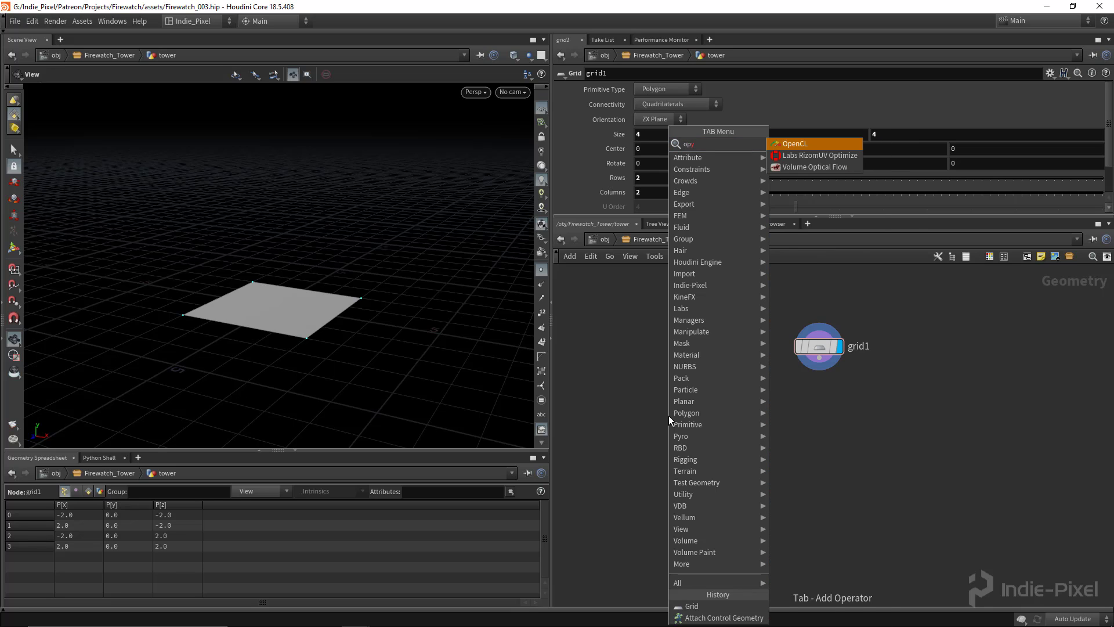
pyautogui.write('op')
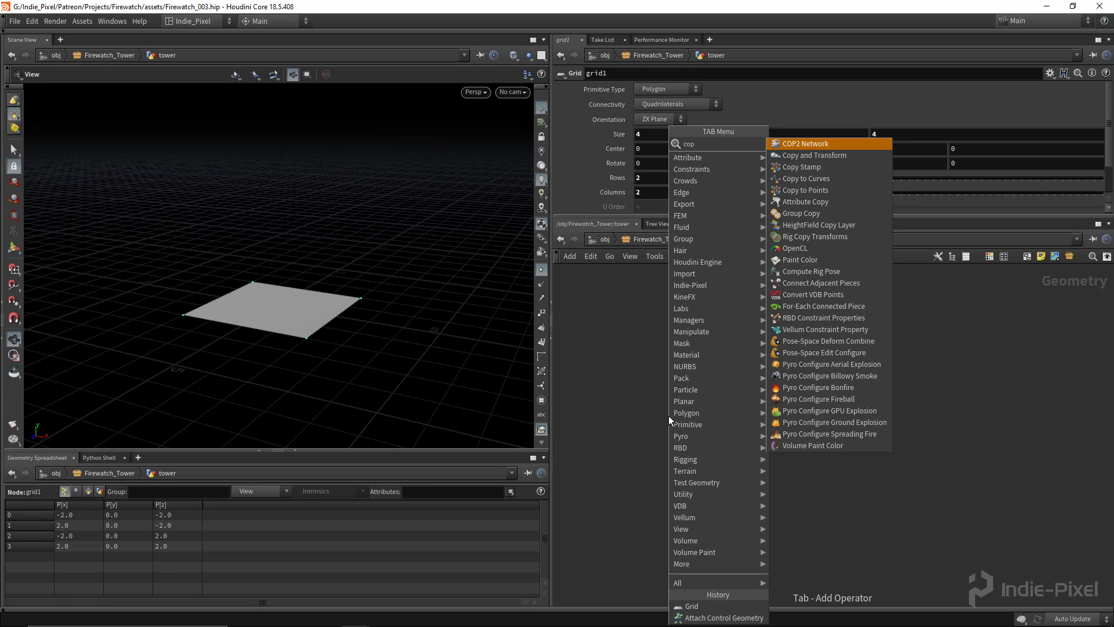
pyautogui.click(837, 156)
pyautogui.click(699, 433)
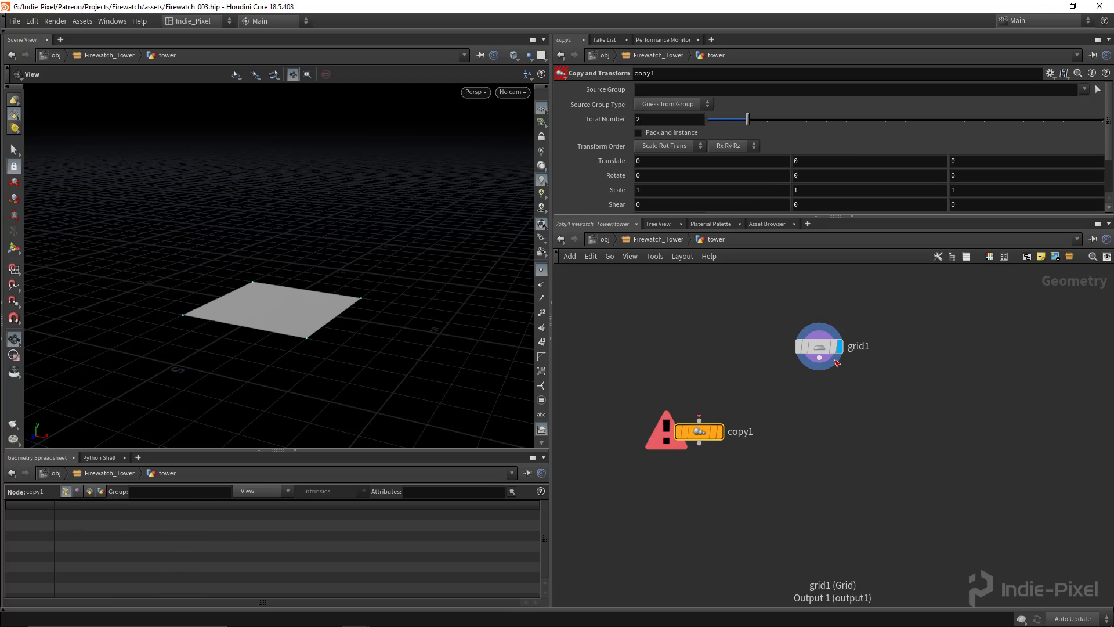
pyautogui.click(819, 359)
pyautogui.click(700, 421)
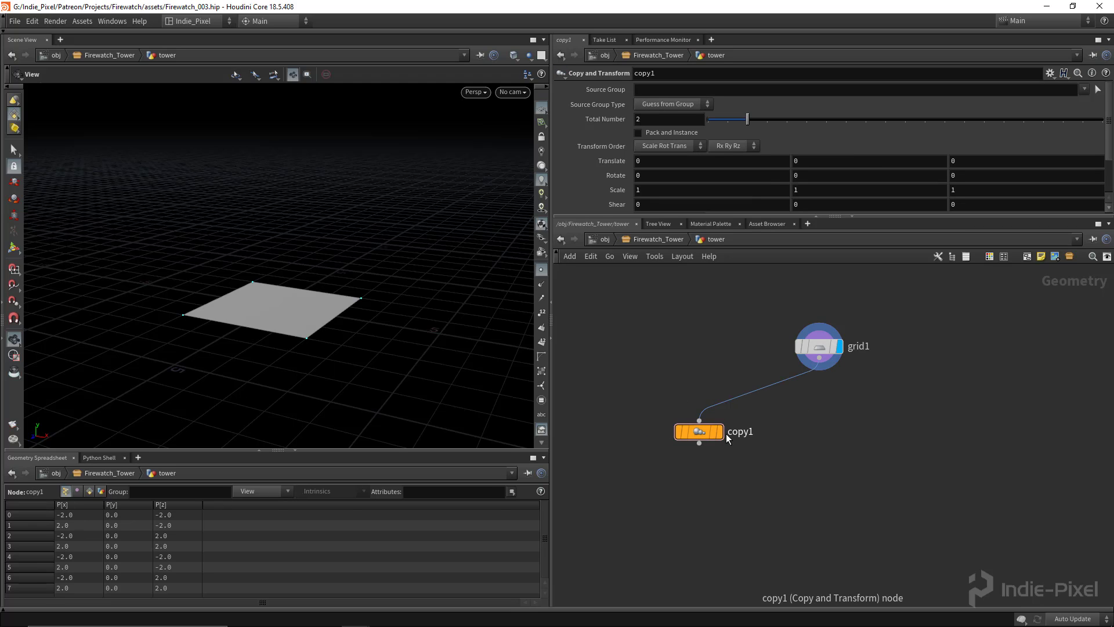
# Display the Copy and Transform node's result and move the node farther down and left of the grid node
pyautogui.click(721, 432)
pyautogui.moveTo(816, 497); pyautogui.dragTo(930, 408, button='middle')
pyautogui.hotkey('shift', 's')
pyautogui.moveTo(829, 384); pyautogui.dragTo(751, 402)
pyautogui.moveTo(839, 410); pyautogui.dragTo(810, 443, button='middle')
pyautogui.moveTo(864, 413); pyautogui.dragTo(859, 426, button='middle')
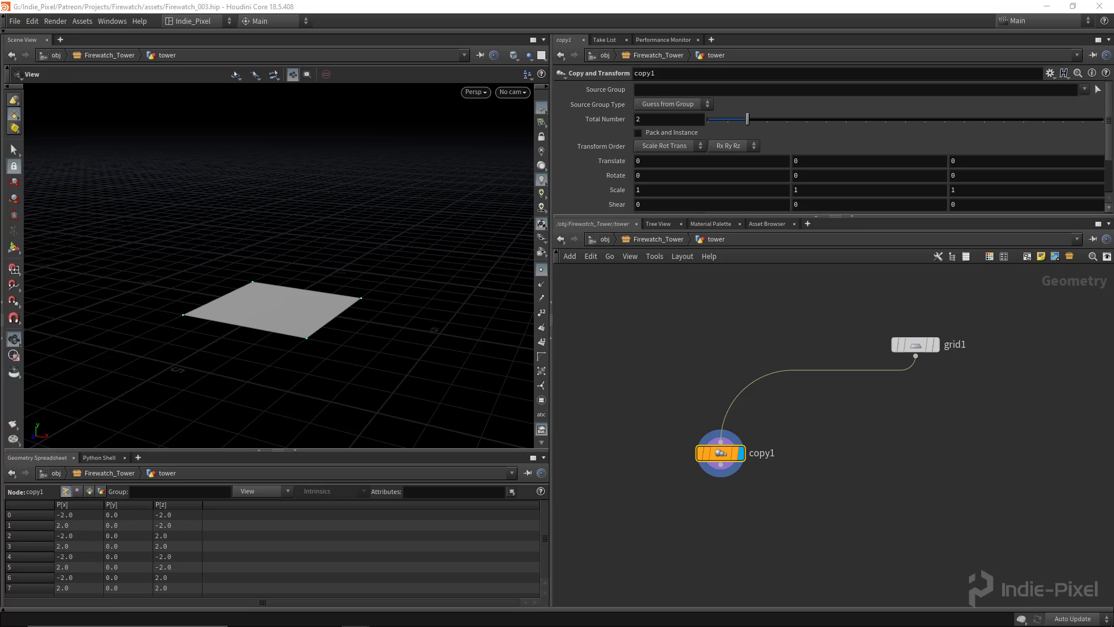
# Set the Copy and Transform node's Y translation to 2 and its total number to 4
pyautogui.click(816, 162)
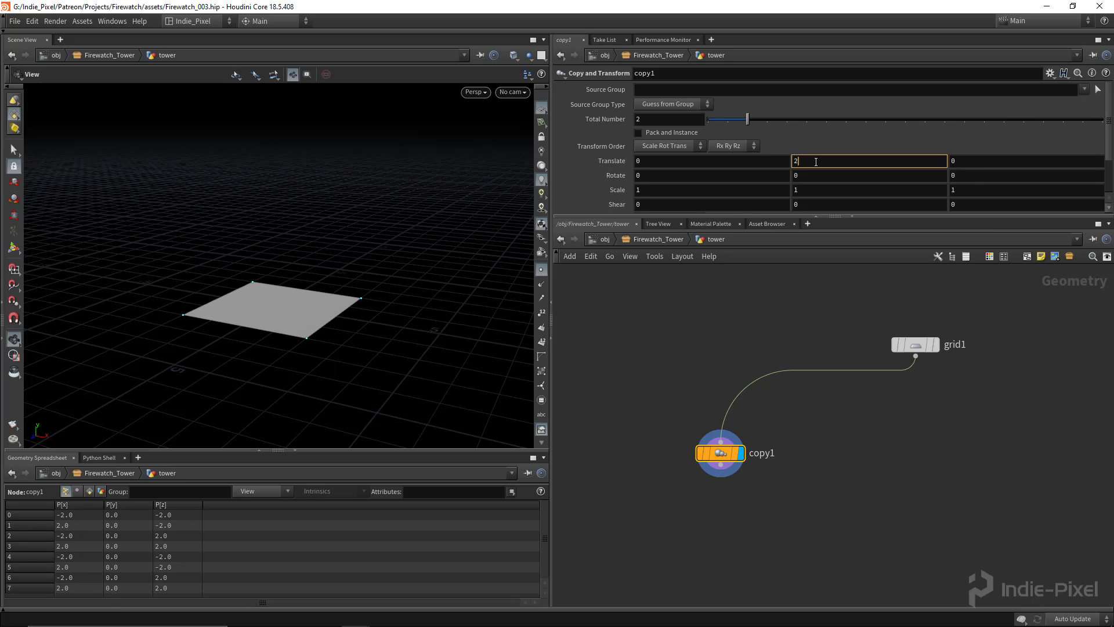
pyautogui.write('2')
pyautogui.press('Return')
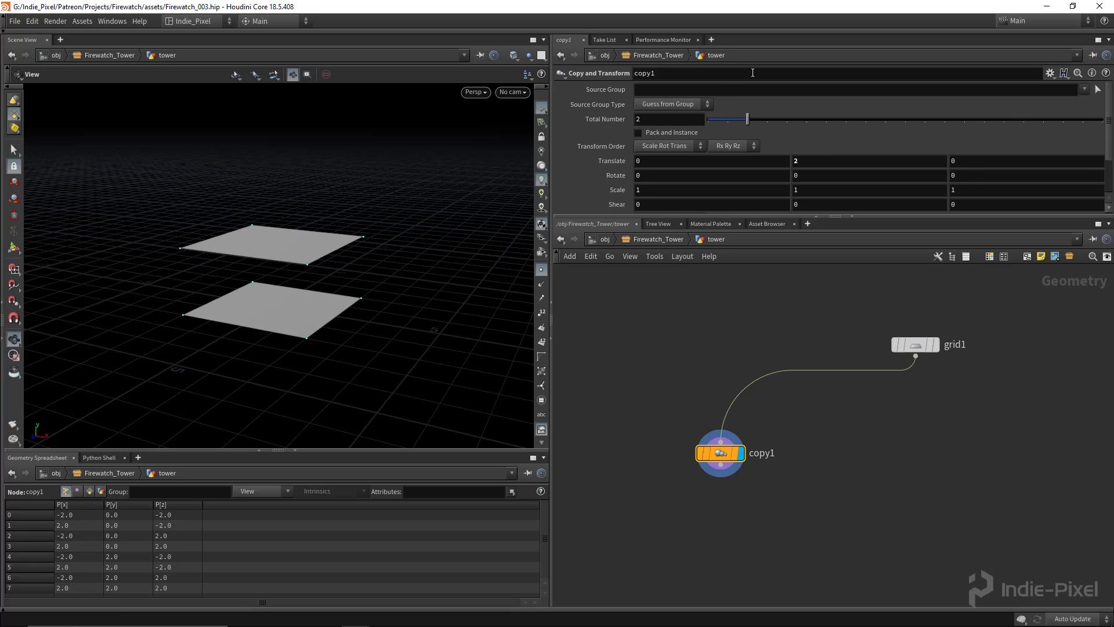
pyautogui.click(679, 121)
pyautogui.write('4')
pyautogui.press('Return')
pyautogui.moveTo(478, 281); pyautogui.dragTo(302, 364)
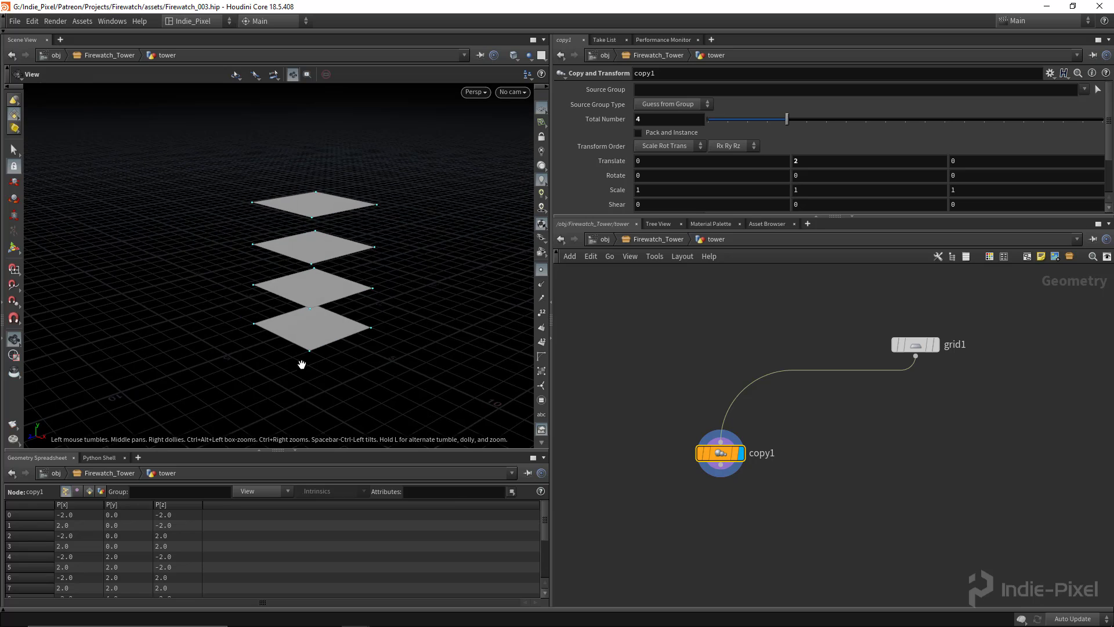
pyautogui.moveTo(309, 263); pyautogui.dragTo(290, 325)
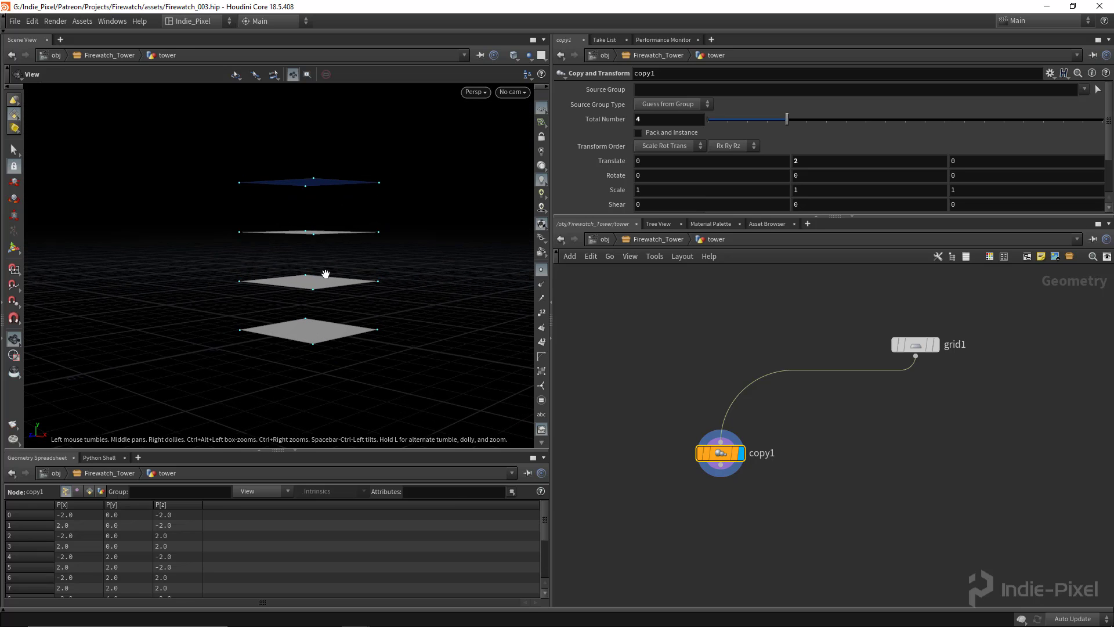
pyautogui.moveTo(326, 274); pyautogui.dragTo(327, 267)
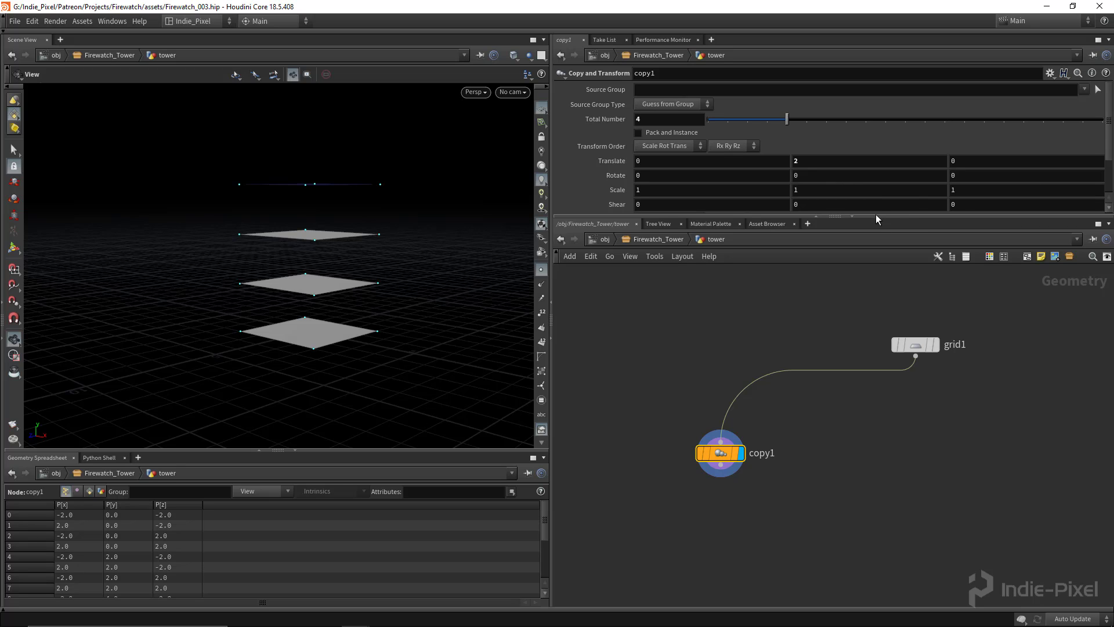
# Set the Copy and Transform node's scale to 0.9 on all three axes
pyautogui.moveTo(875, 215); pyautogui.dragTo(875, 253)
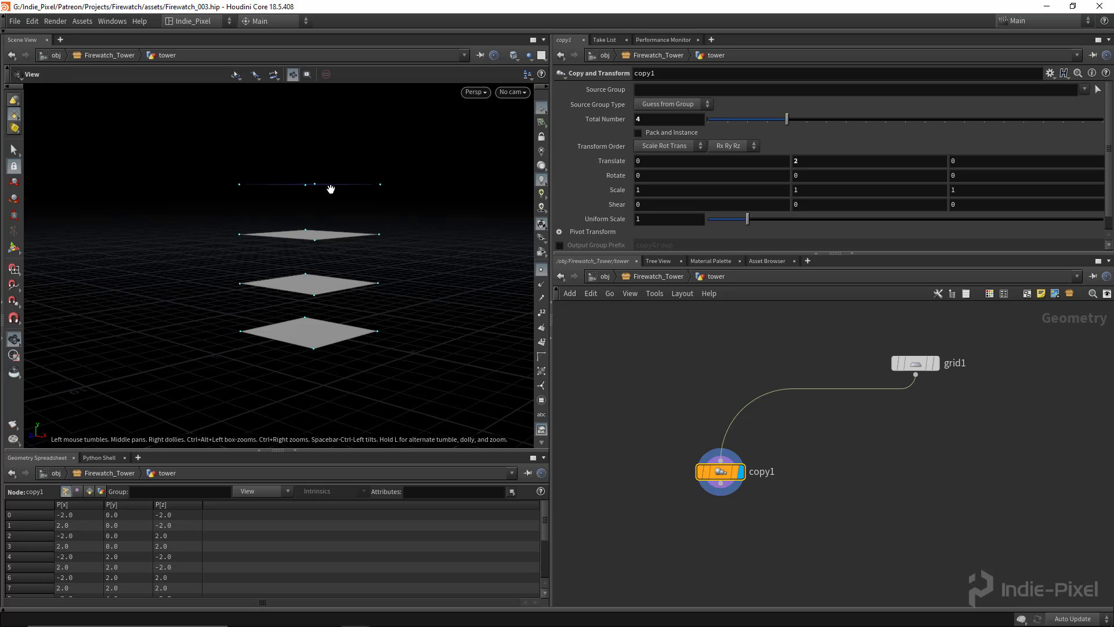
pyautogui.moveTo(331, 189); pyautogui.dragTo(303, 232)
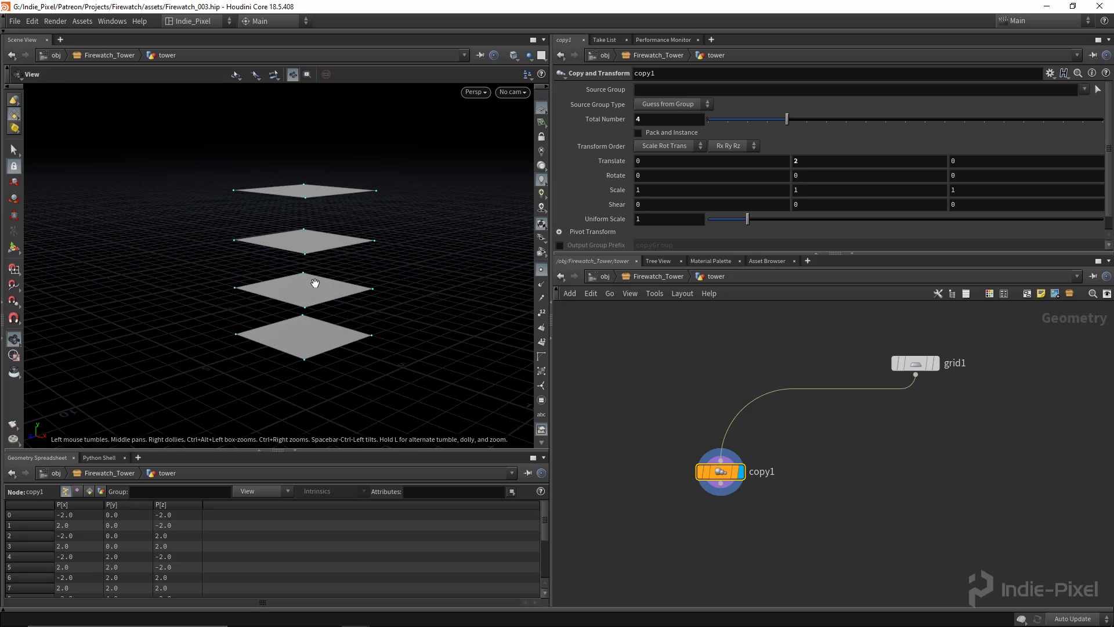
pyautogui.moveTo(315, 283); pyautogui.dragTo(316, 291)
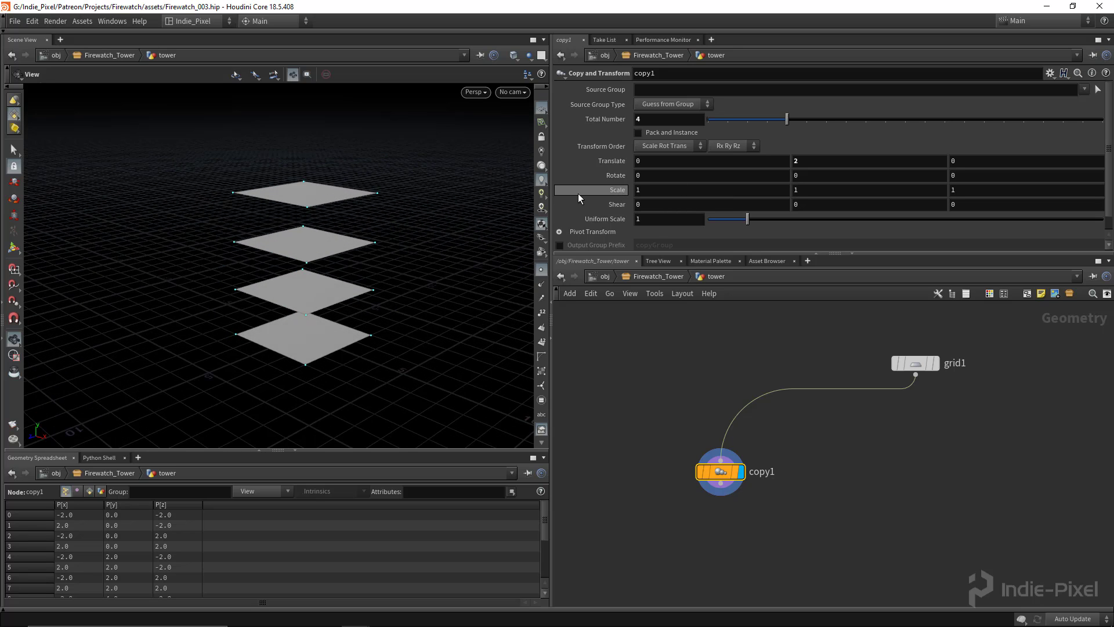
pyautogui.moveTo(610, 193); pyautogui.dragTo(550, 213, button='middle')
pyautogui.moveTo(548, 214); pyautogui.dragTo(556, 215, button='middle')
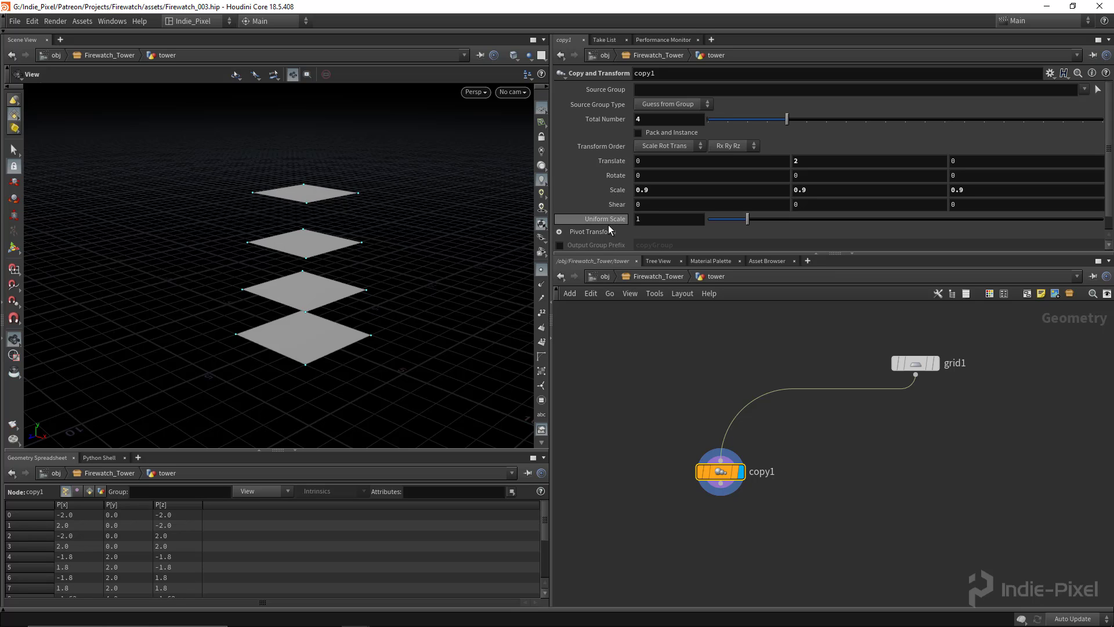
pyautogui.moveTo(382, 273); pyautogui.dragTo(342, 314)
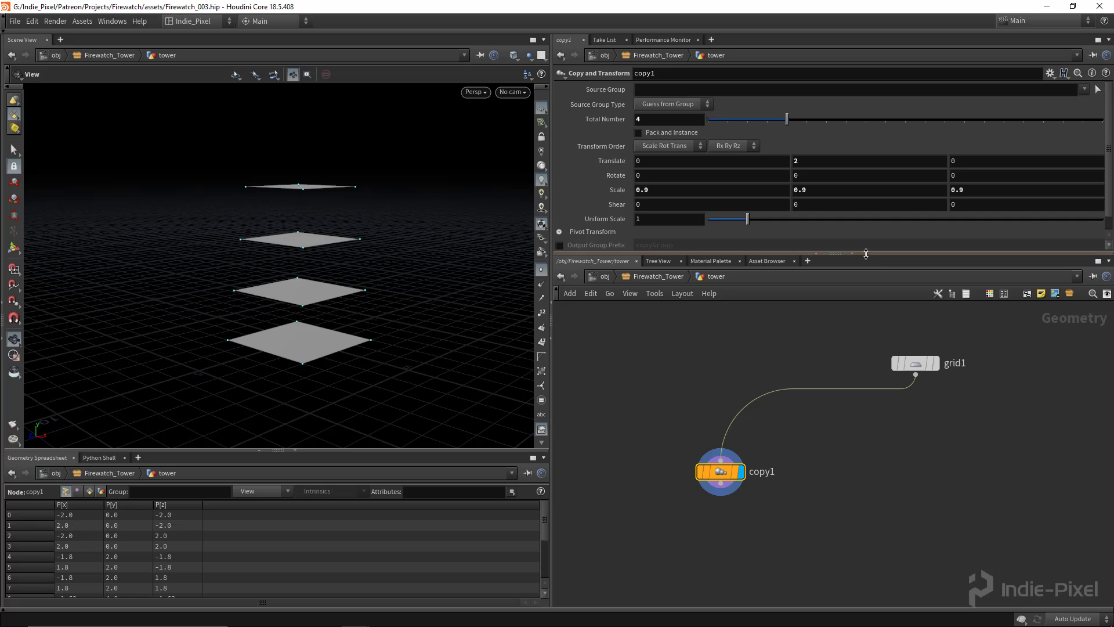
# Add an Add node below the Copy and Transform node, feed it from that node's output, and display its result
pyautogui.moveTo(871, 255); pyautogui.dragTo(872, 170)
pyautogui.moveTo(780, 415); pyautogui.dragTo(798, 343, button='middle')
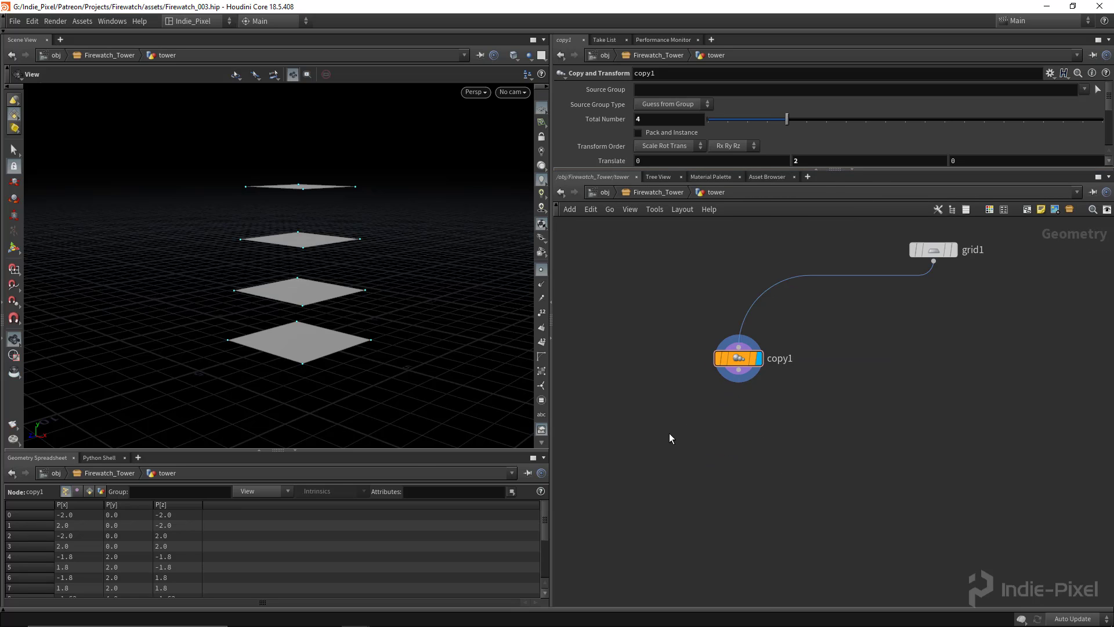
pyautogui.press('Tab')
pyautogui.write('add')
pyautogui.press('Return')
pyautogui.click(669, 434)
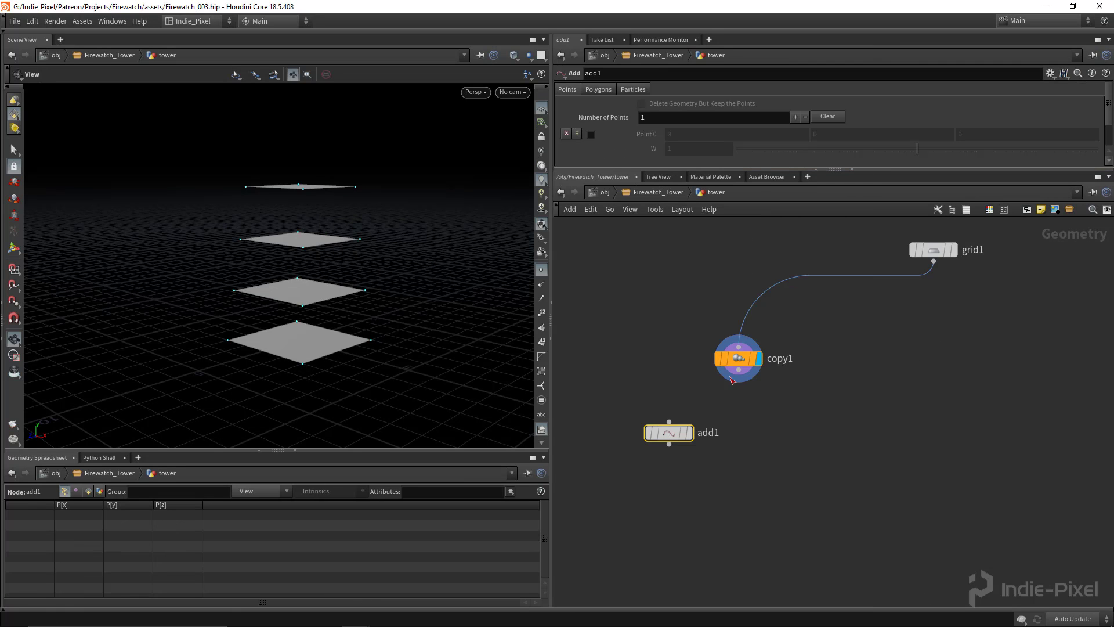
pyautogui.moveTo(738, 370); pyautogui.dragTo(669, 422)
pyautogui.click(690, 433)
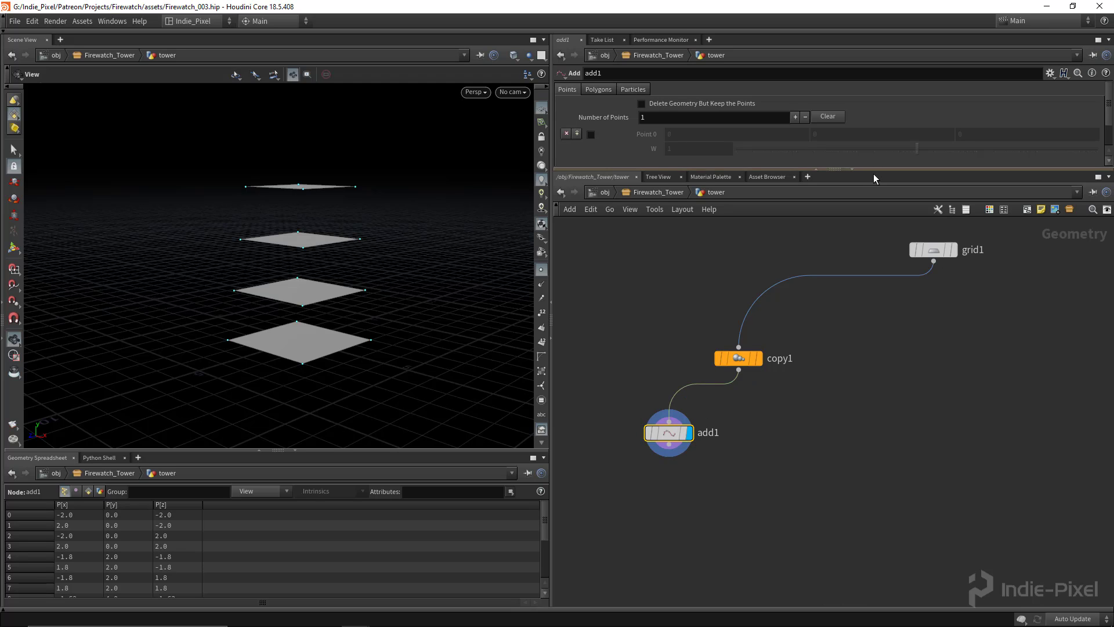
pyautogui.moveTo(873, 170); pyautogui.dragTo(873, 216)
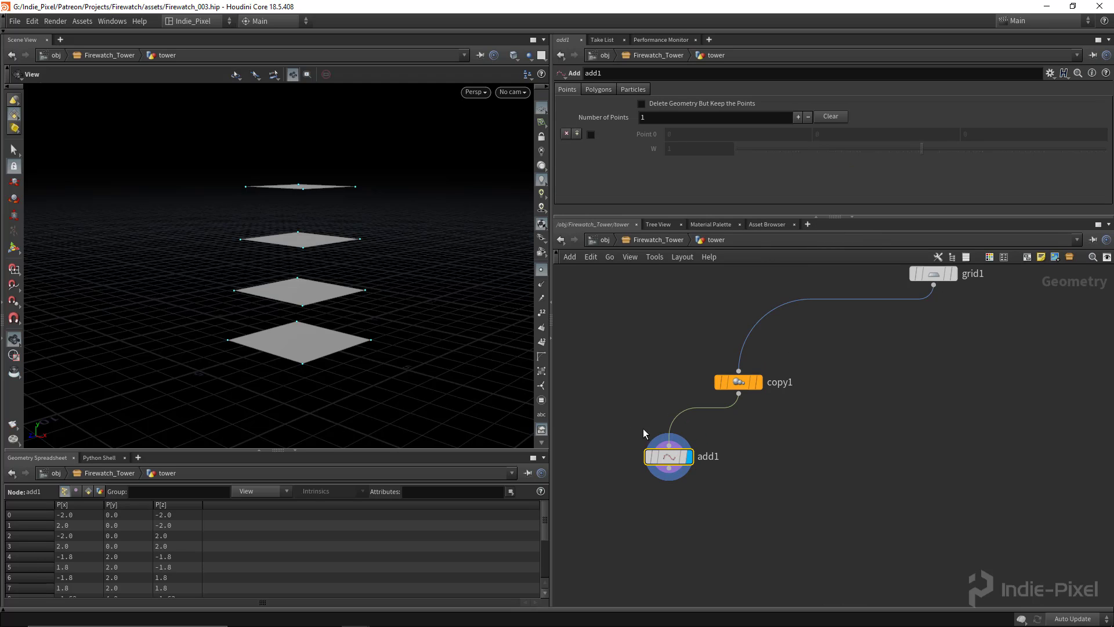
pyautogui.moveTo(667, 456); pyautogui.dragTo(642, 461)
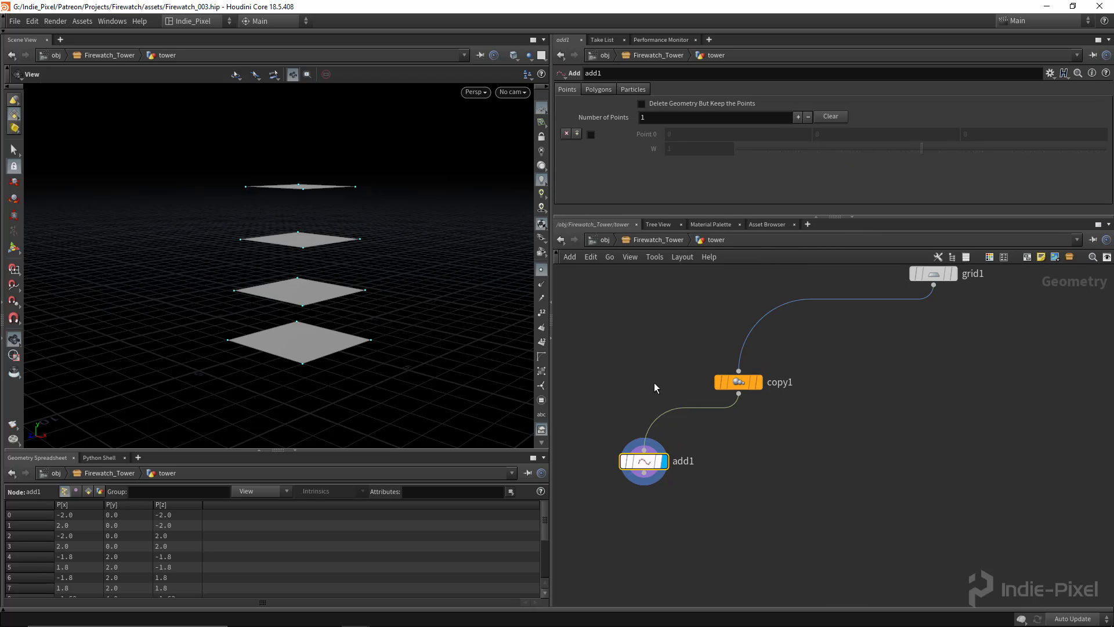
# Make the Add node delete the geometry but keep the points, and create its polygons by group
pyautogui.click(671, 104)
pyautogui.click(602, 91)
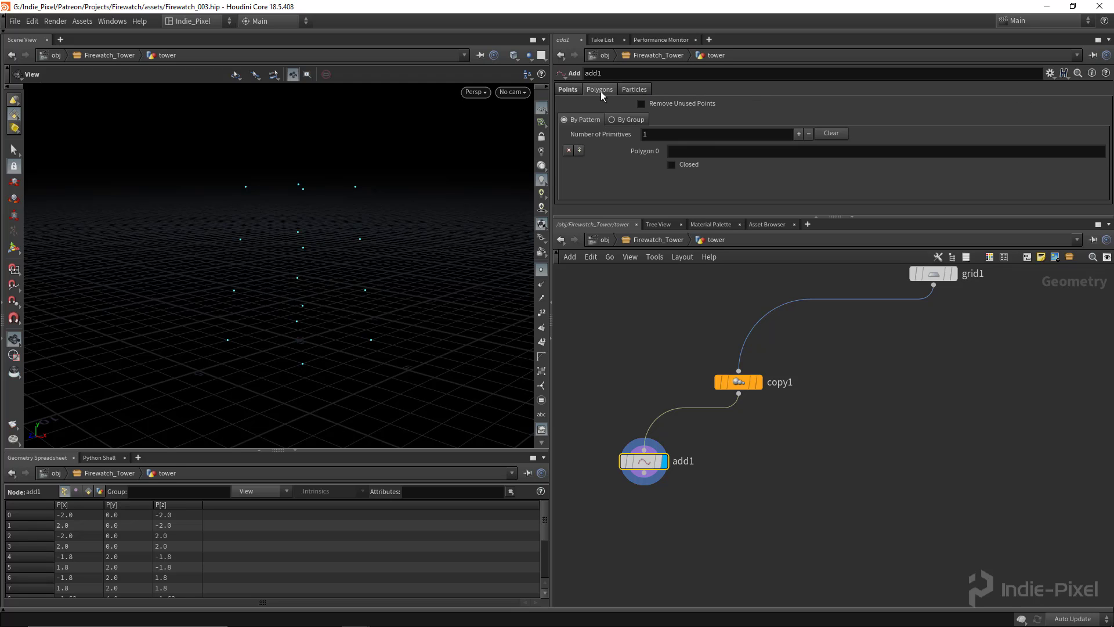
pyautogui.click(629, 121)
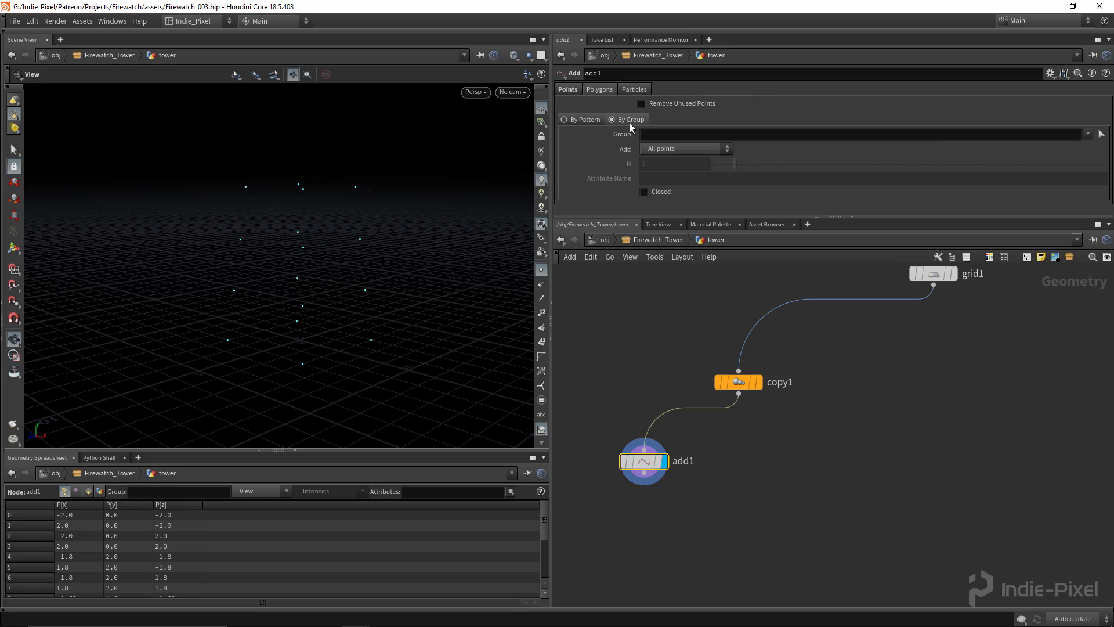
# Set the Add node's by-group polygons to Skip every Nth point with N at 4
pyautogui.moveTo(903, 218); pyautogui.dragTo(904, 247)
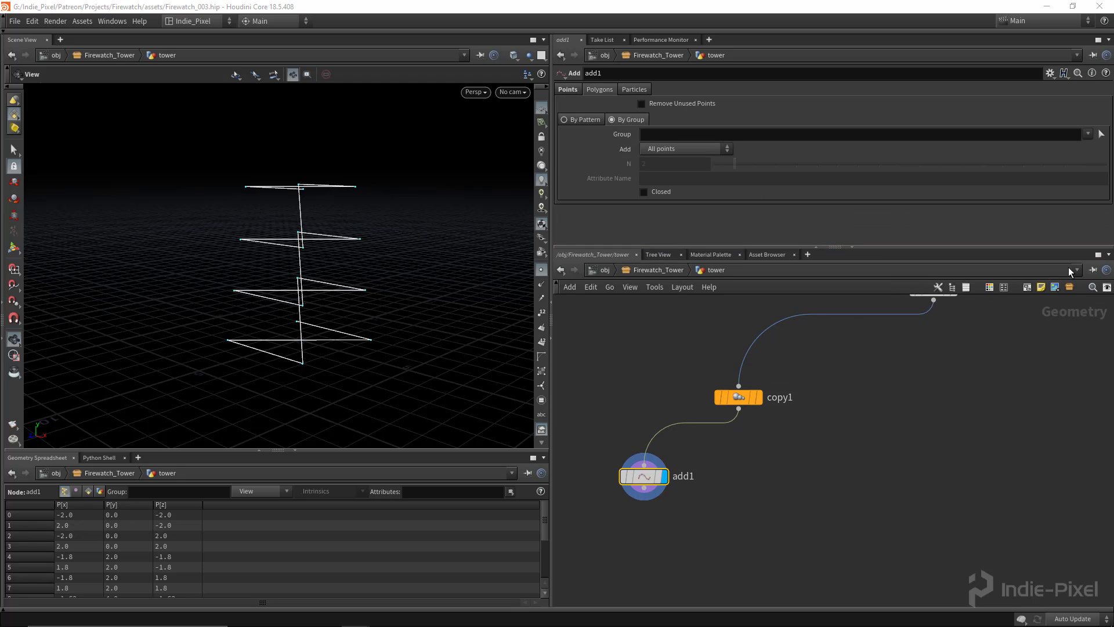
pyautogui.click(701, 150)
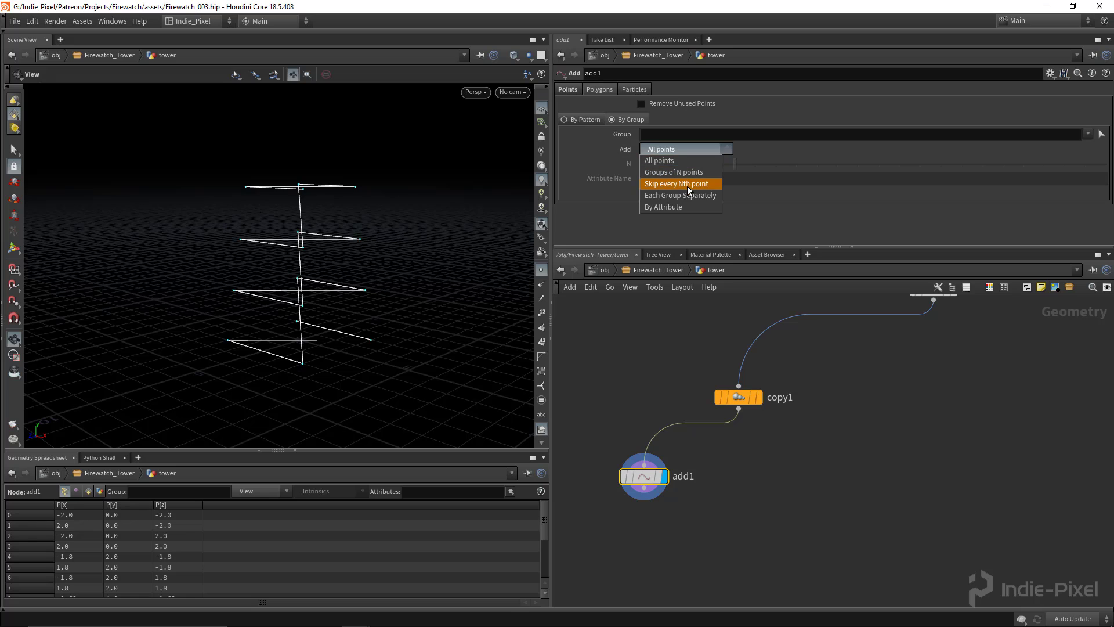
pyautogui.click(687, 185)
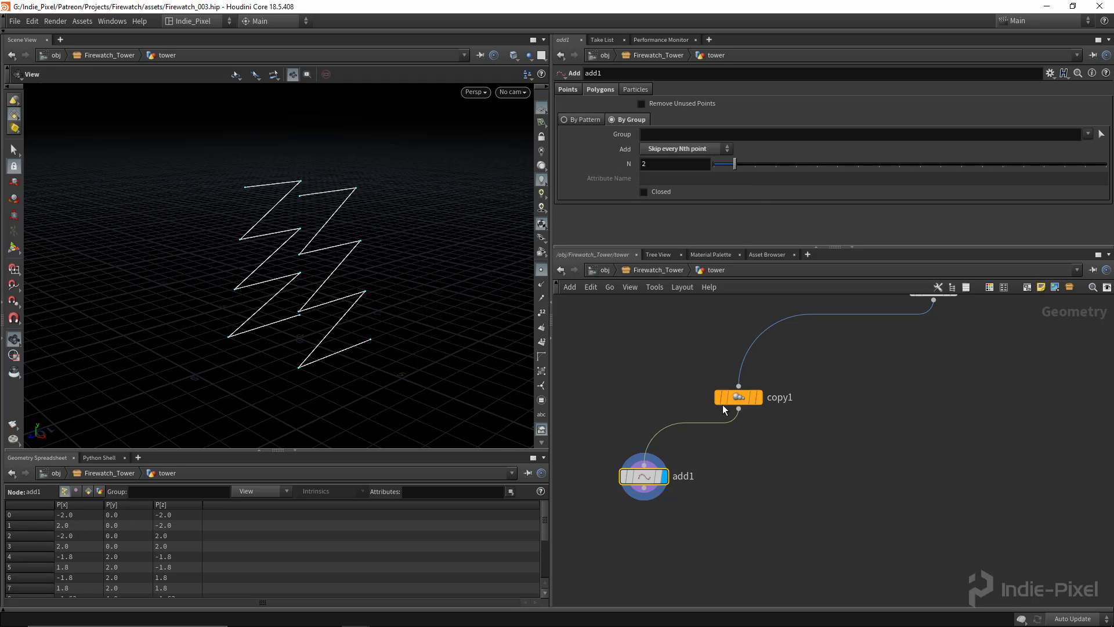
pyautogui.moveTo(739, 402)
pyautogui.moveTo(933, 373); pyautogui.dragTo(924, 399, button='middle')
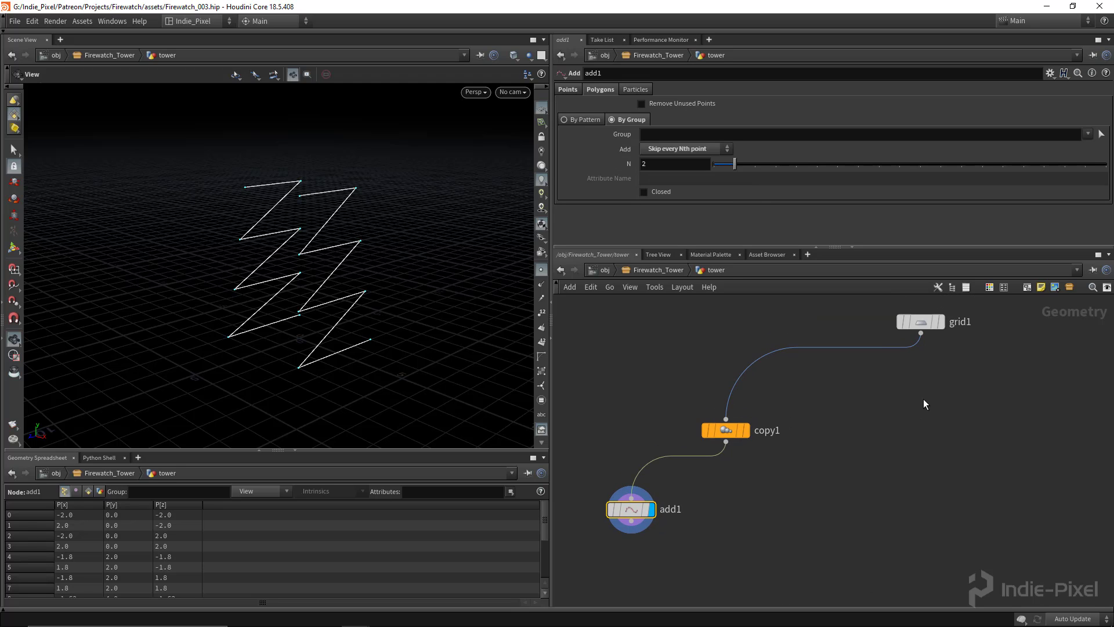
pyautogui.click(924, 322)
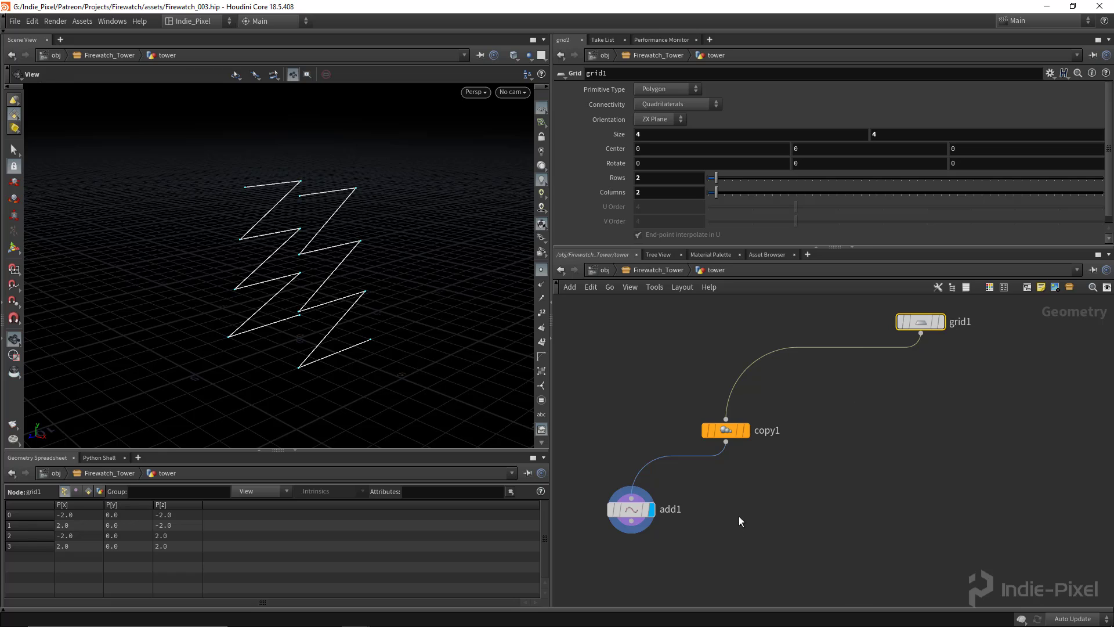
pyautogui.click(629, 511)
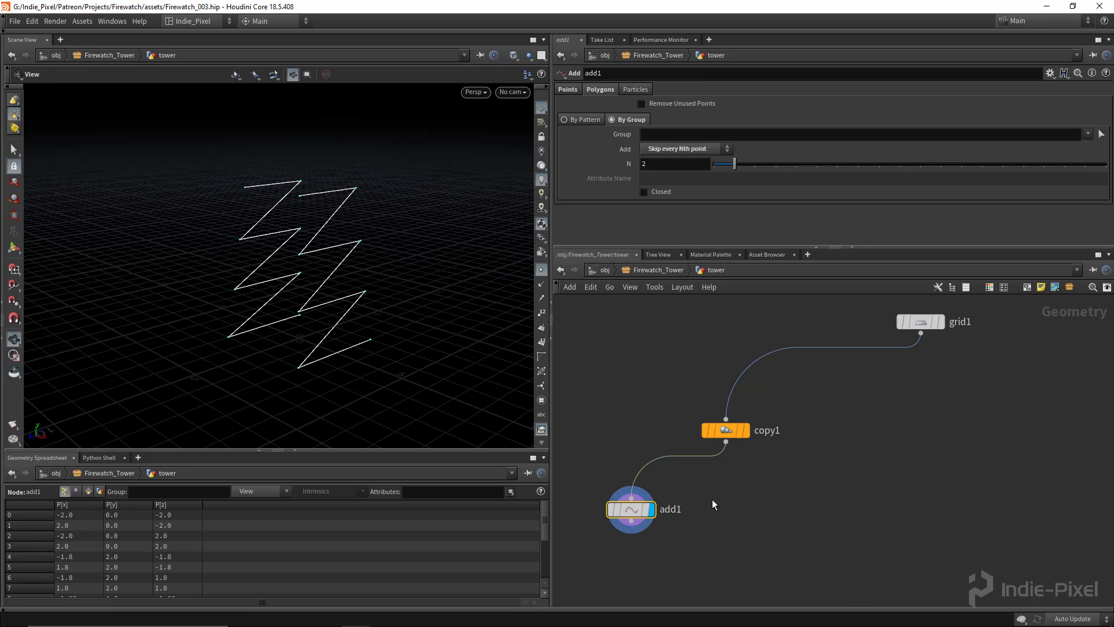
pyautogui.doubleClick(658, 164)
pyautogui.write('4')
pyautogui.press('Return')
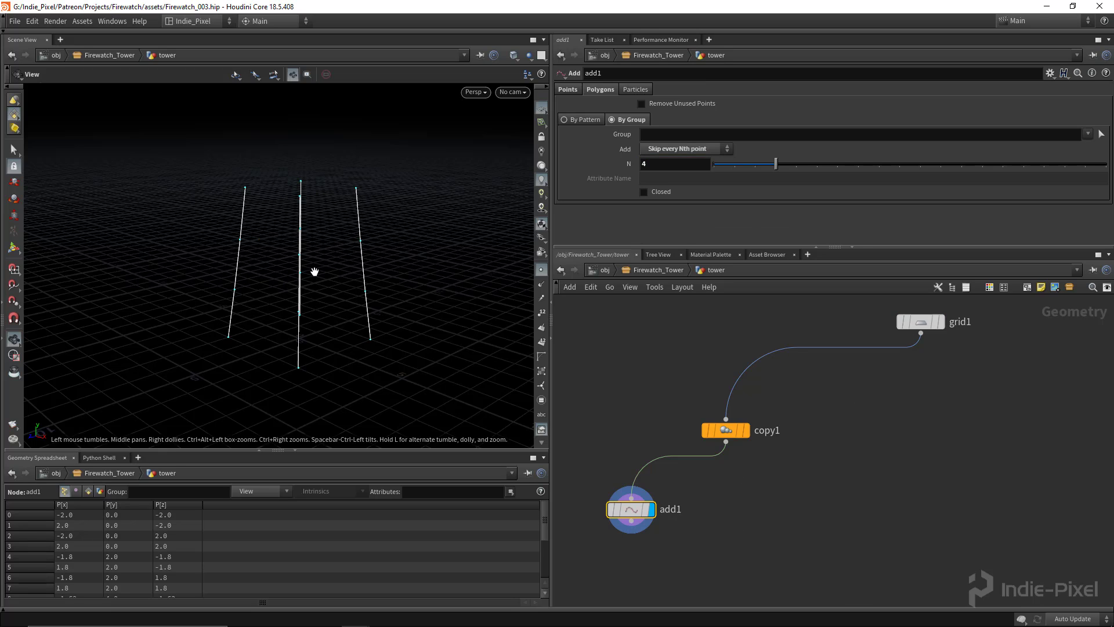
# Display the grid node's output to examine the base grid's corner points
pyautogui.moveTo(411, 253); pyautogui.dragTo(274, 205)
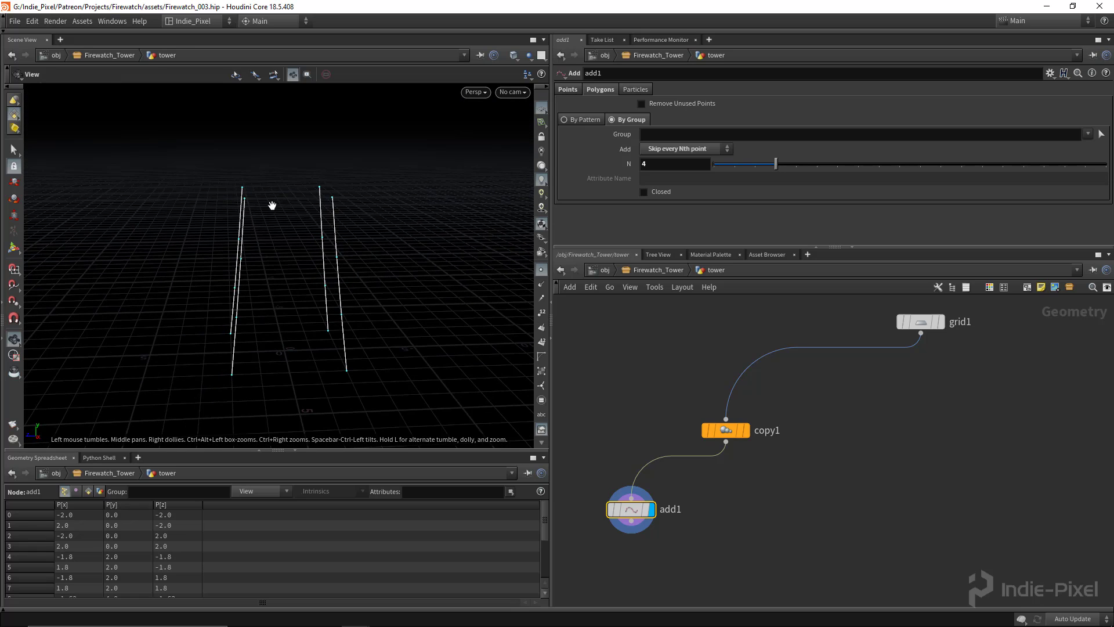
pyautogui.moveTo(845, 407); pyautogui.dragTo(922, 329)
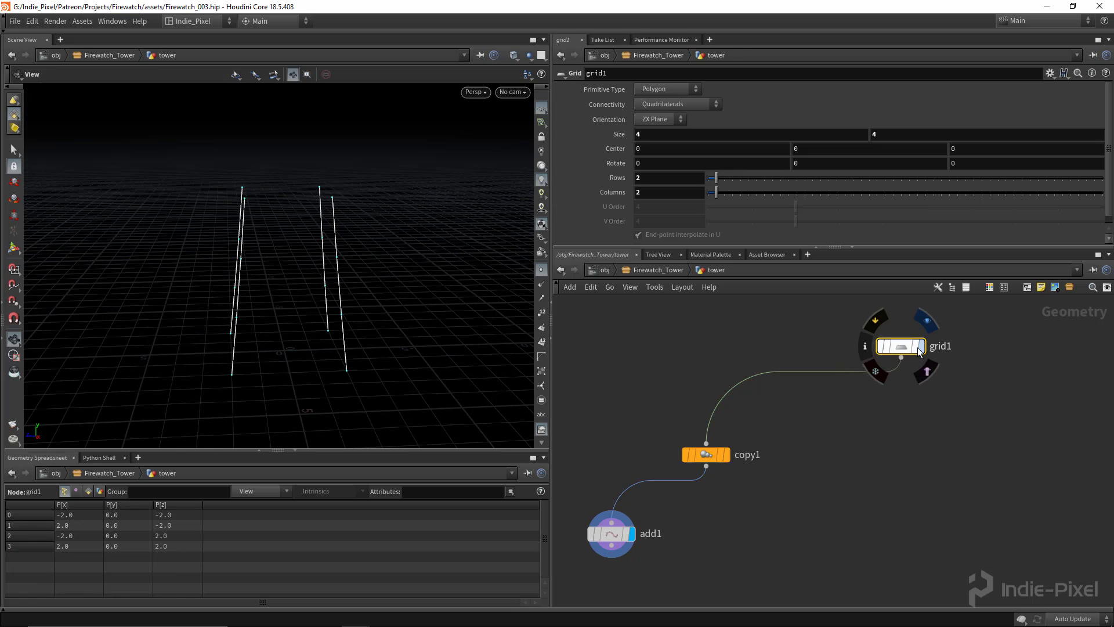
pyautogui.click(920, 346)
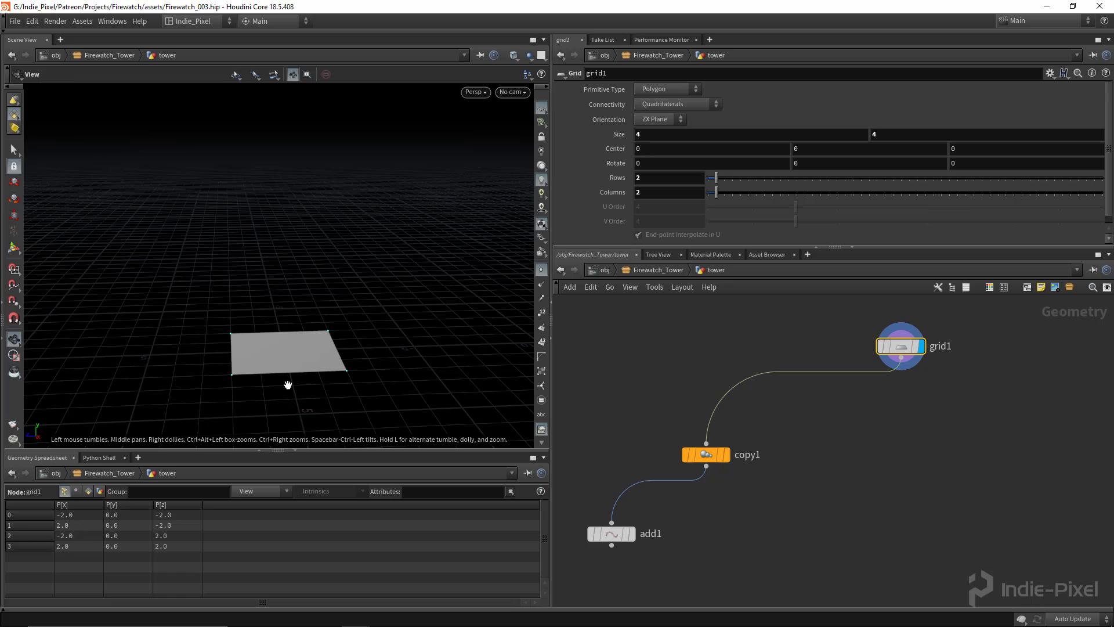
pyautogui.moveTo(702, 509); pyautogui.dragTo(790, 451, button='middle')
# Set the Add node's N to the expression npoints("../grid1") and display that node's result
pyautogui.click(702, 477)
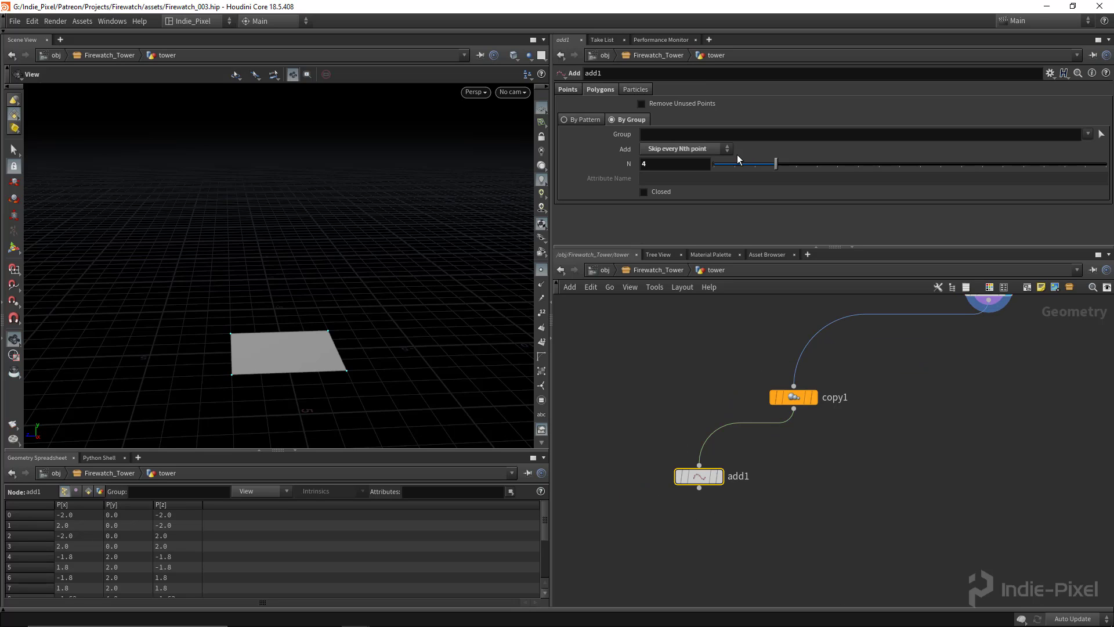
pyautogui.click(654, 168)
pyautogui.write('npo')
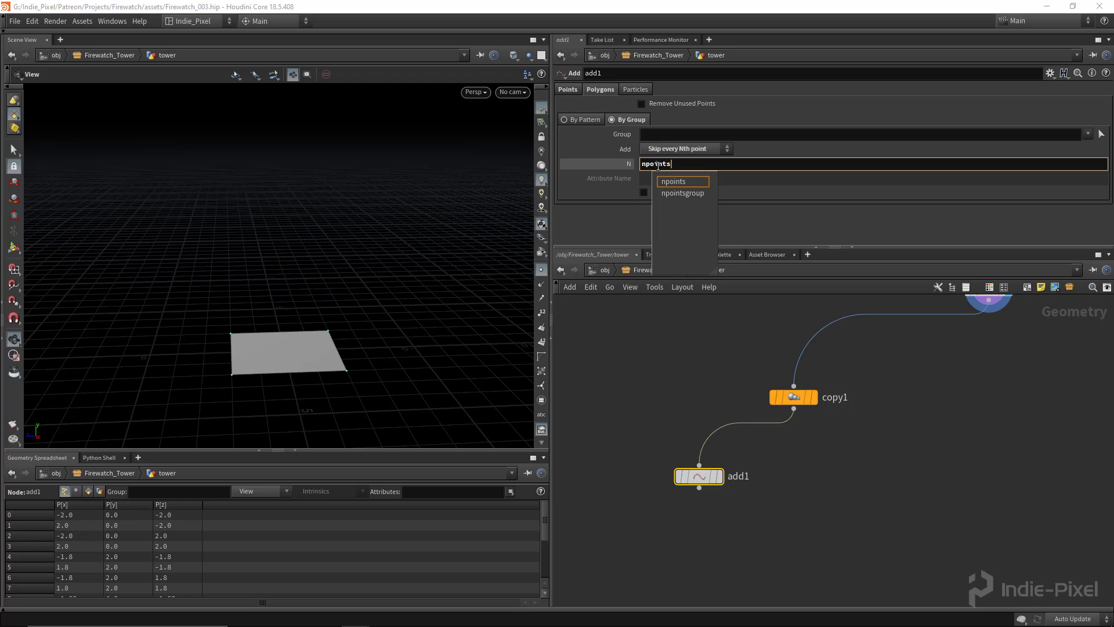
pyautogui.write('ints')
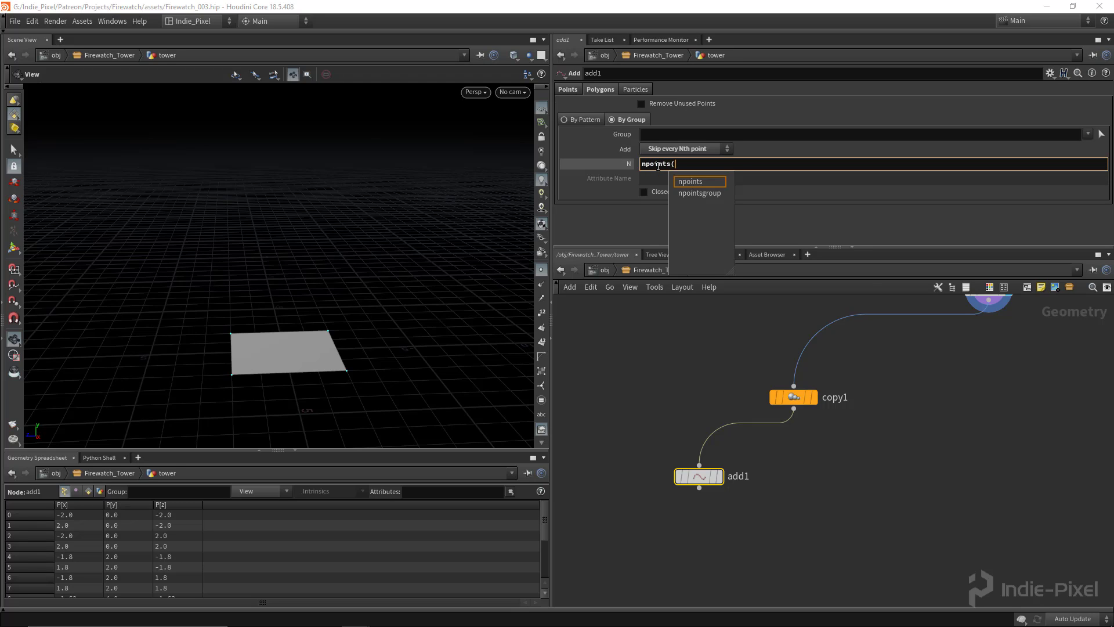
pyautogui.write('()')
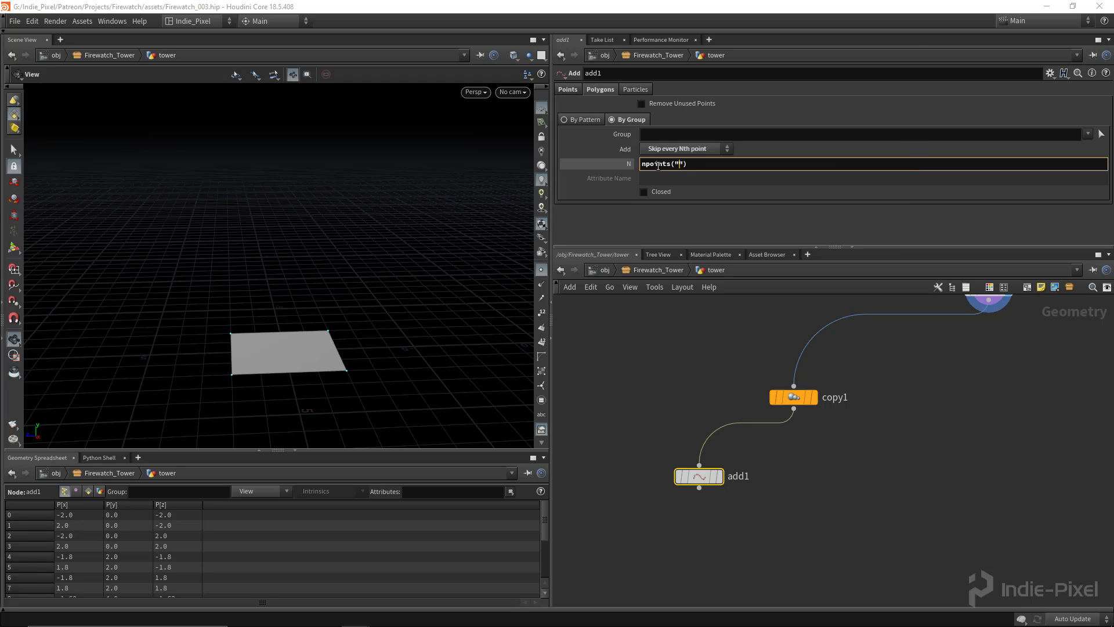
pyautogui.write('../')
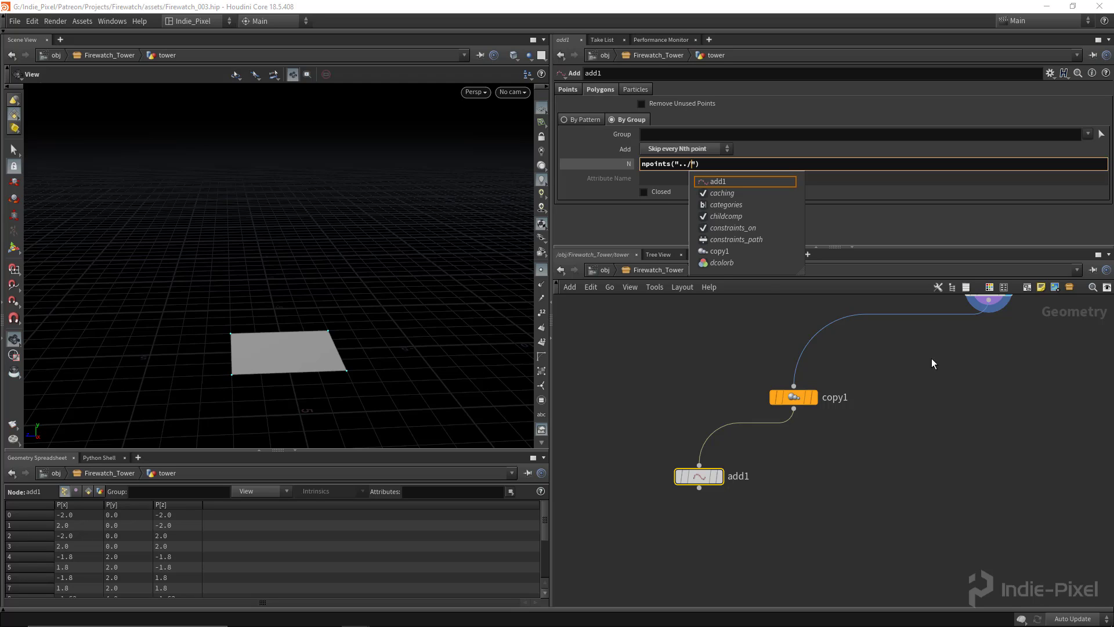
pyautogui.moveTo(977, 316); pyautogui.dragTo(917, 383, button='middle')
pyautogui.moveTo(792, 479); pyautogui.dragTo(801, 466, button='middle')
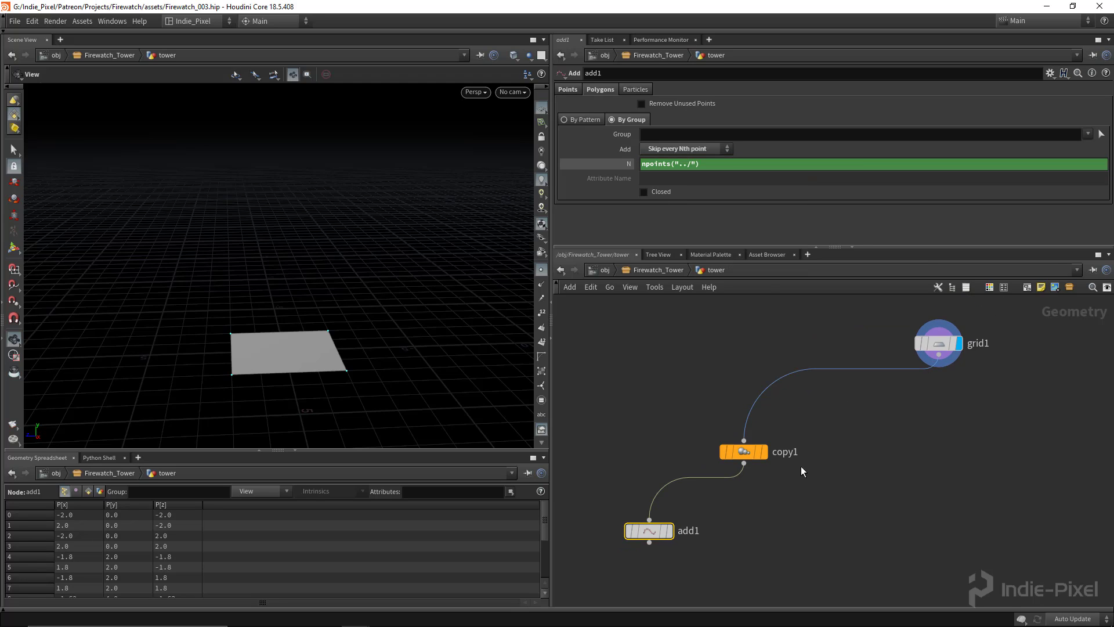
pyautogui.click(729, 166)
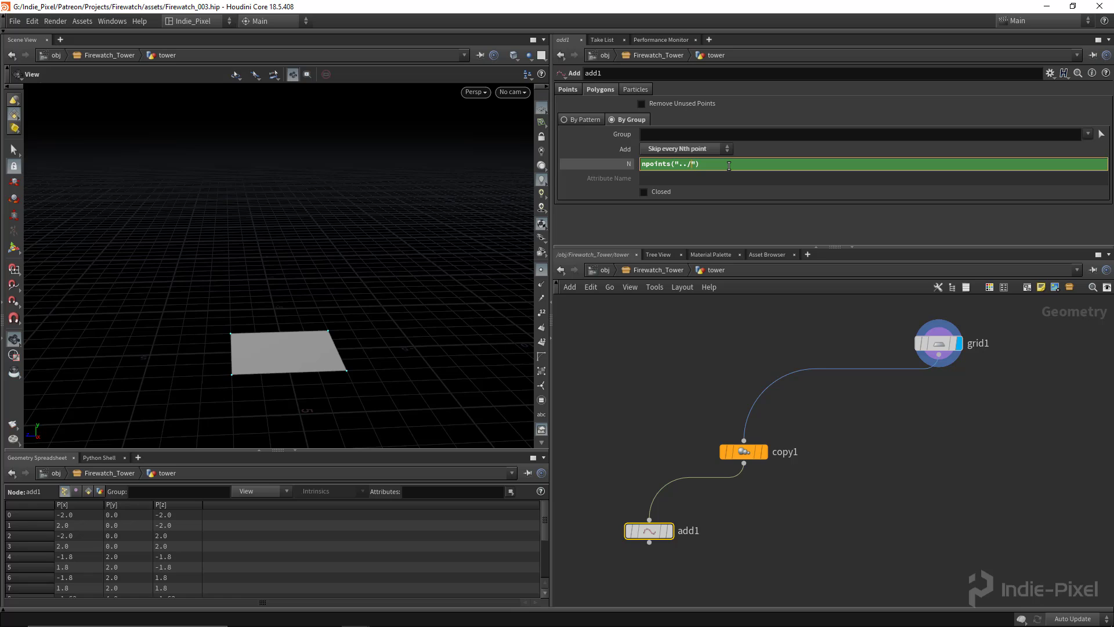
pyautogui.write('grid1')
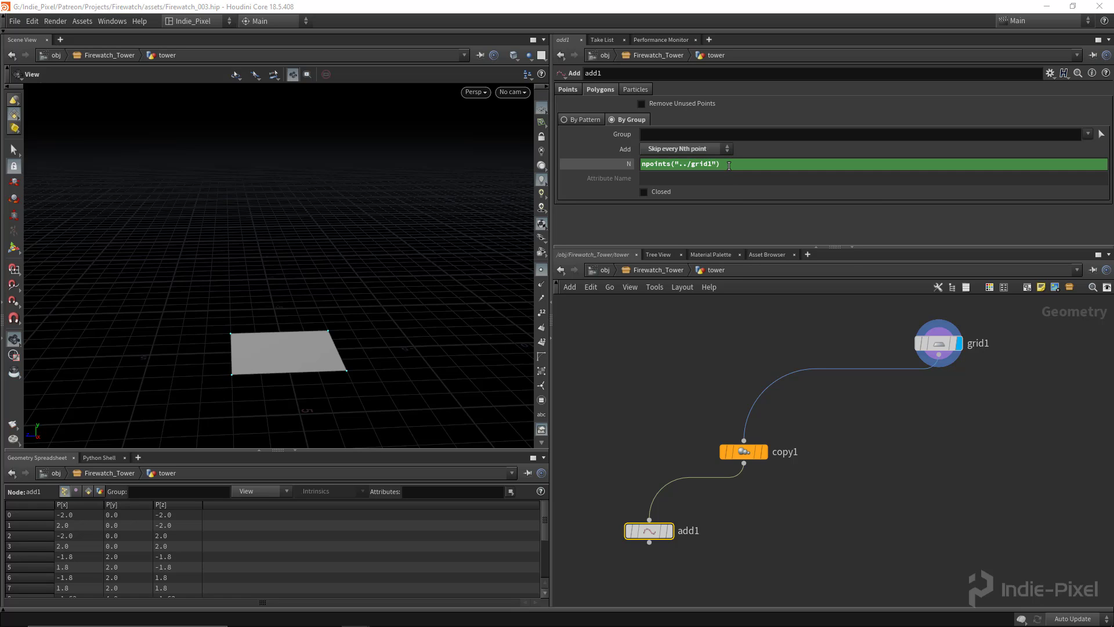
pyautogui.click(669, 531)
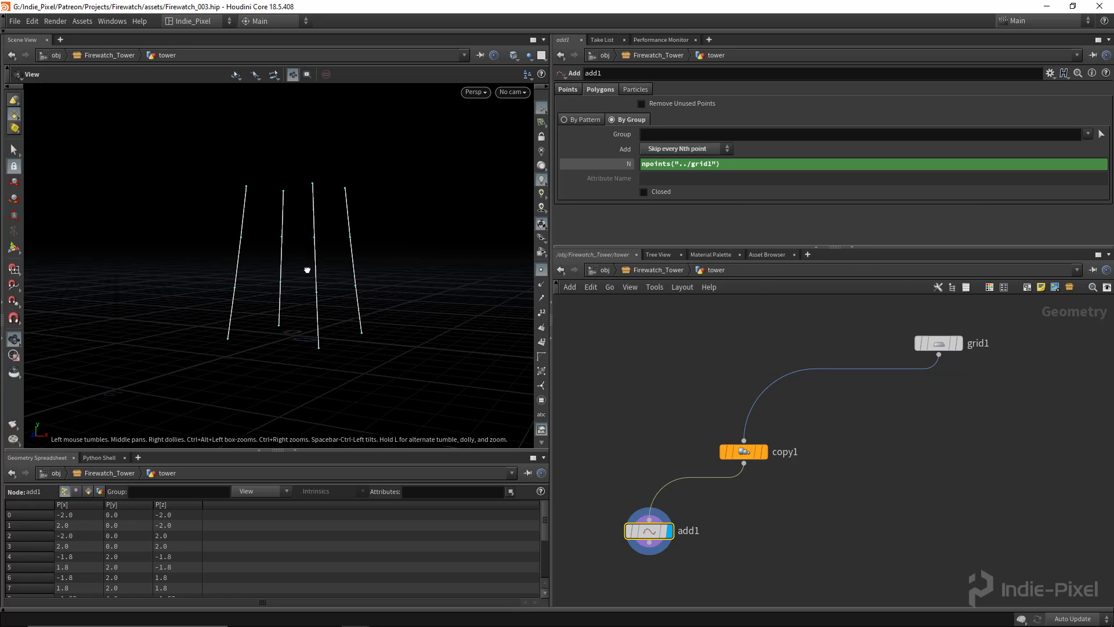
# Examine the grid node's row and column settings alongside the four support lines
pyautogui.moveTo(875, 313); pyautogui.dragTo(1050, 389)
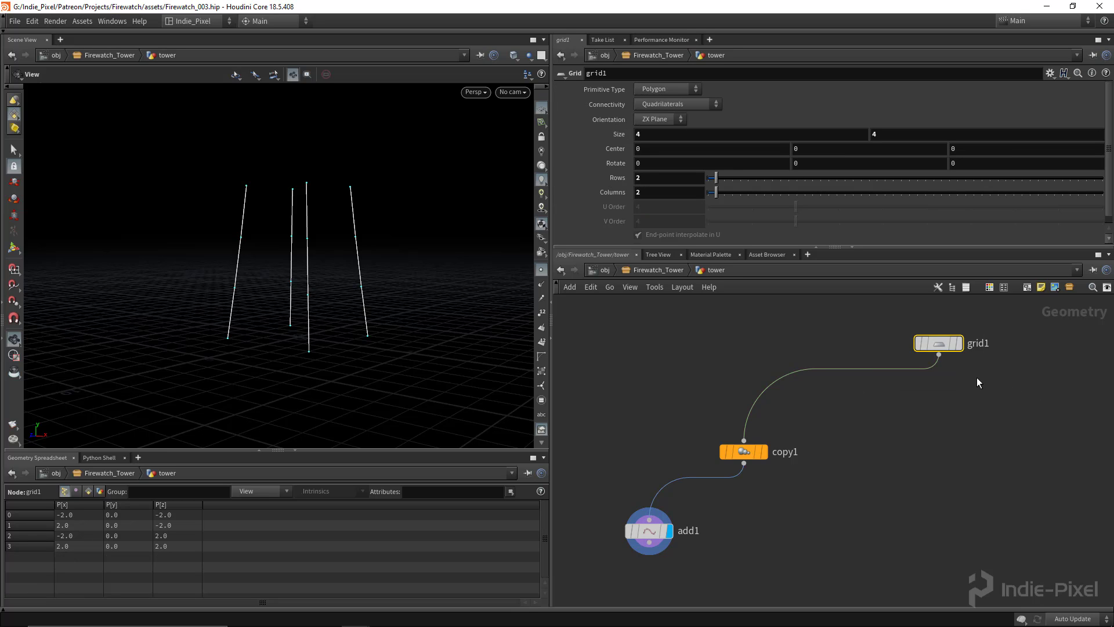
pyautogui.moveTo(976, 378); pyautogui.dragTo(958, 401, button='middle')
pyautogui.moveTo(346, 184); pyautogui.dragTo(308, 325)
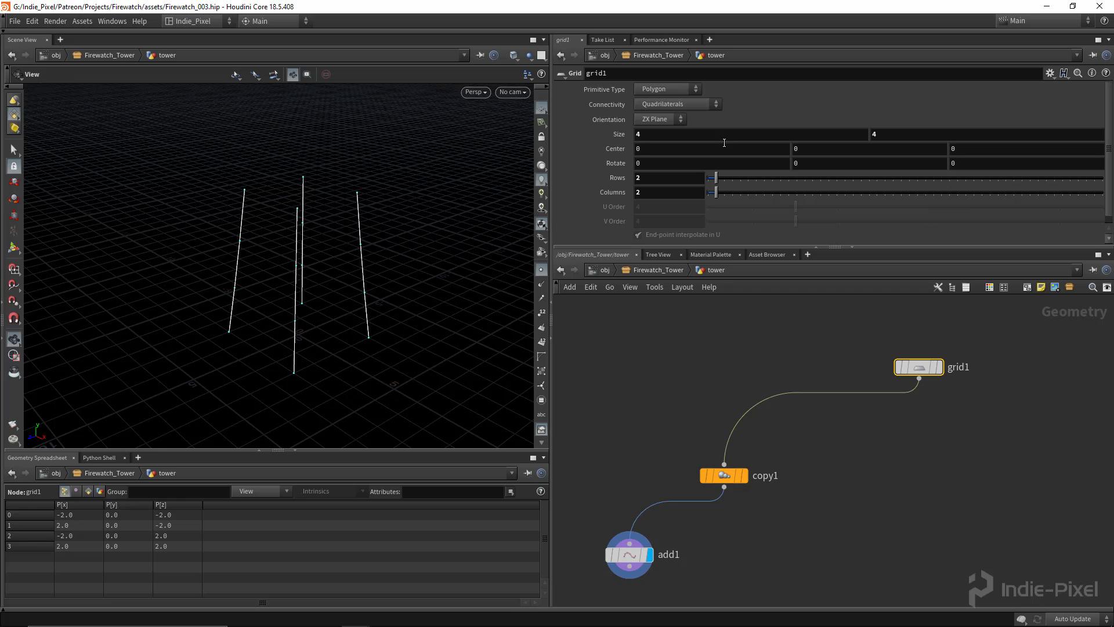
pyautogui.moveTo(720, 179); pyautogui.dragTo(722, 194)
pyautogui.moveTo(331, 236); pyautogui.dragTo(365, 264)
pyautogui.moveTo(719, 181); pyautogui.dragTo(716, 193)
pyautogui.moveTo(319, 326); pyautogui.dragTo(291, 293)
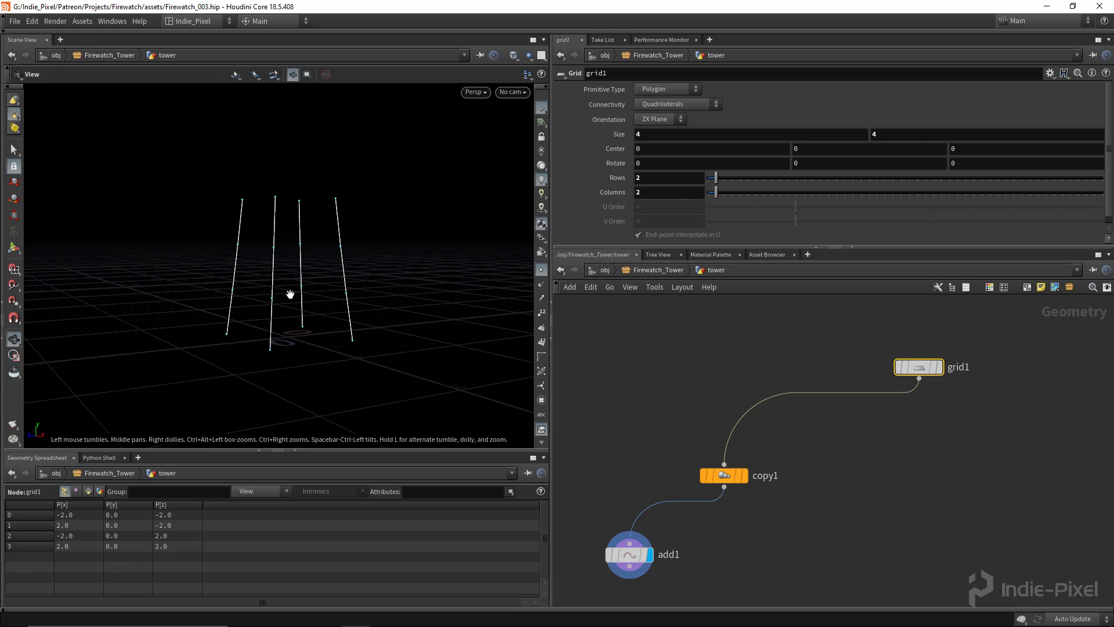
# Set the Copy and Transform node's scale to 0.94 on all three axes
pyautogui.moveTo(813, 540); pyautogui.dragTo(851, 487, button='middle')
pyautogui.click(763, 422)
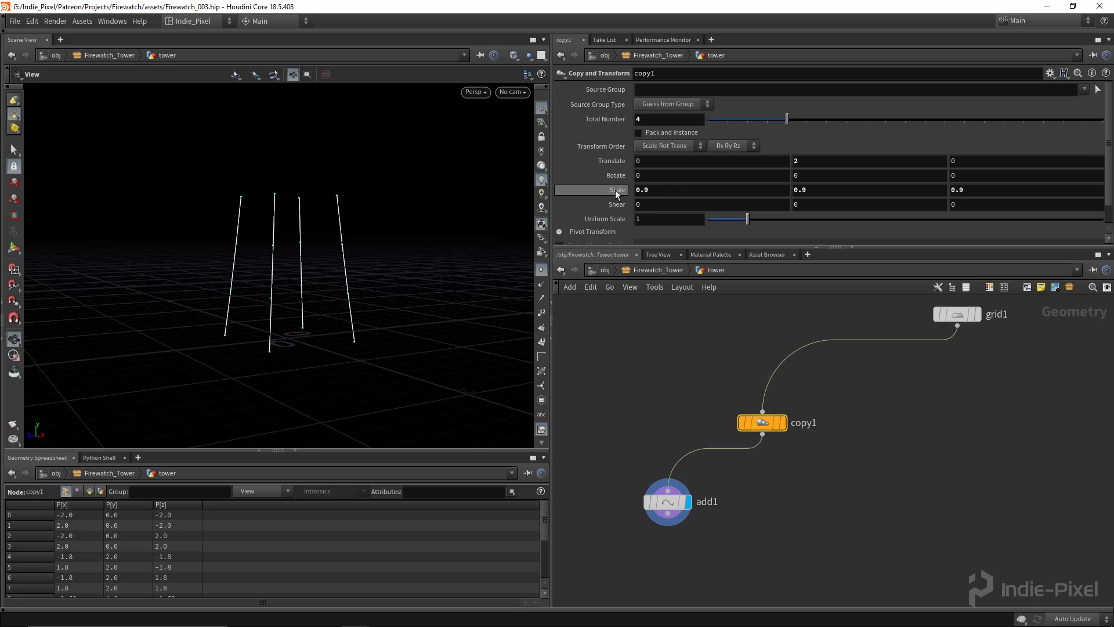
pyautogui.moveTo(615, 190)
pyautogui.mouseDown(button='middle')
pyautogui.moveTo(611, 233)
pyautogui.moveTo(637, 214)
pyautogui.moveTo(646, 220)
pyautogui.moveTo(615, 192)
pyautogui.mouseUp(button='middle')
pyautogui.moveTo(267, 244); pyautogui.dragTo(273, 272)
# Add a Sweep node below the Add node, feed its first input from that node, and display its result
pyautogui.moveTo(756, 557); pyautogui.dragTo(797, 464, button='middle')
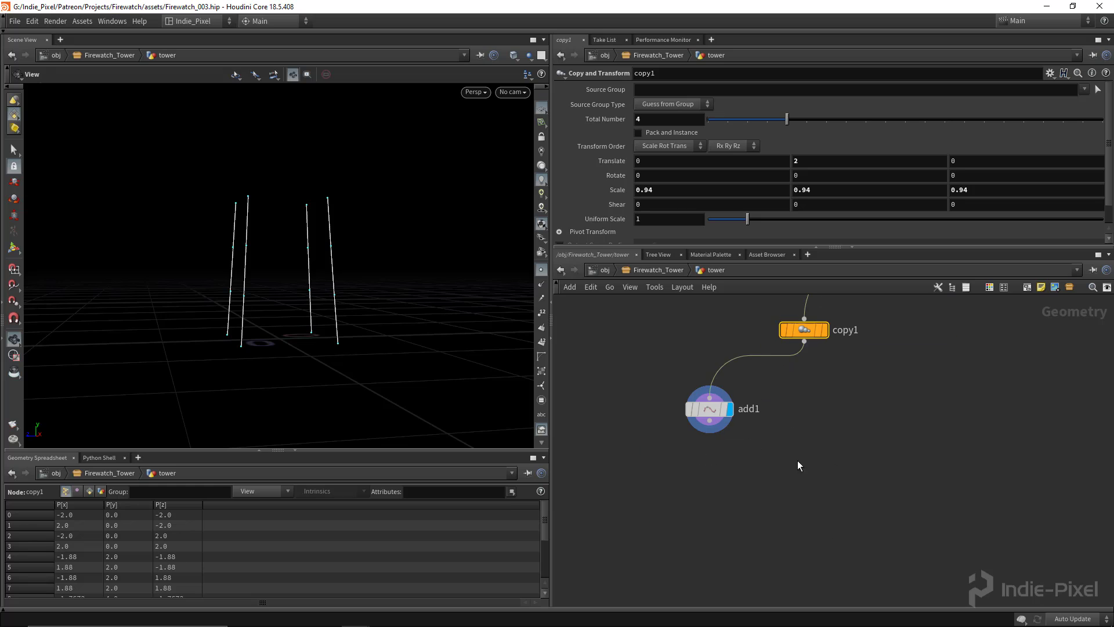
pyautogui.press('Tab')
pyautogui.write('swe')
pyautogui.press('Return')
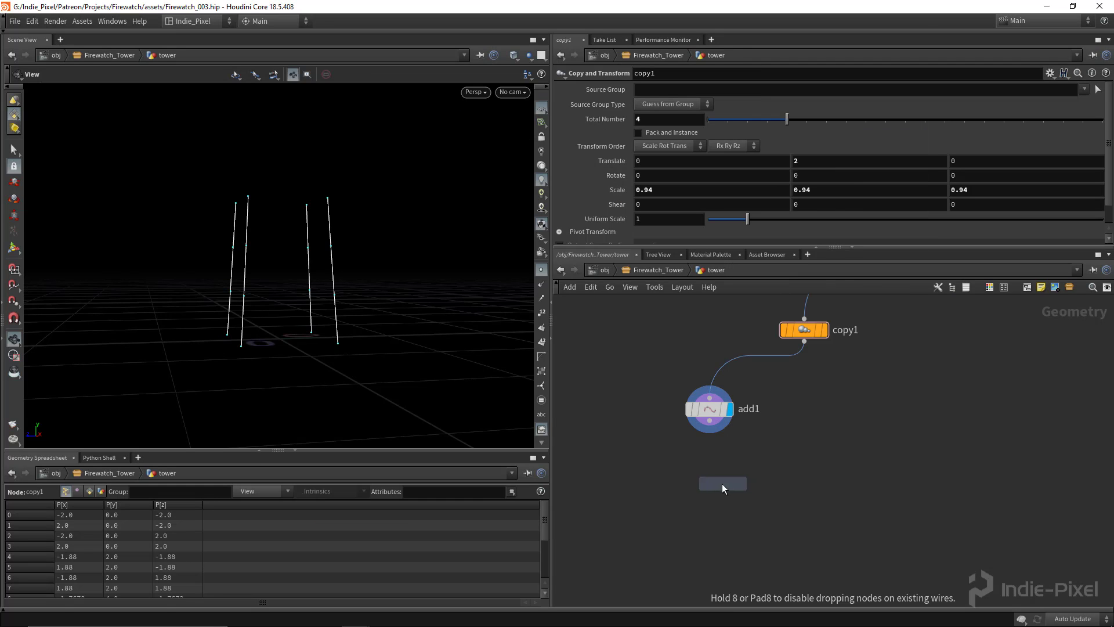
pyautogui.click(722, 483)
pyautogui.scroll(2, 710, 434)
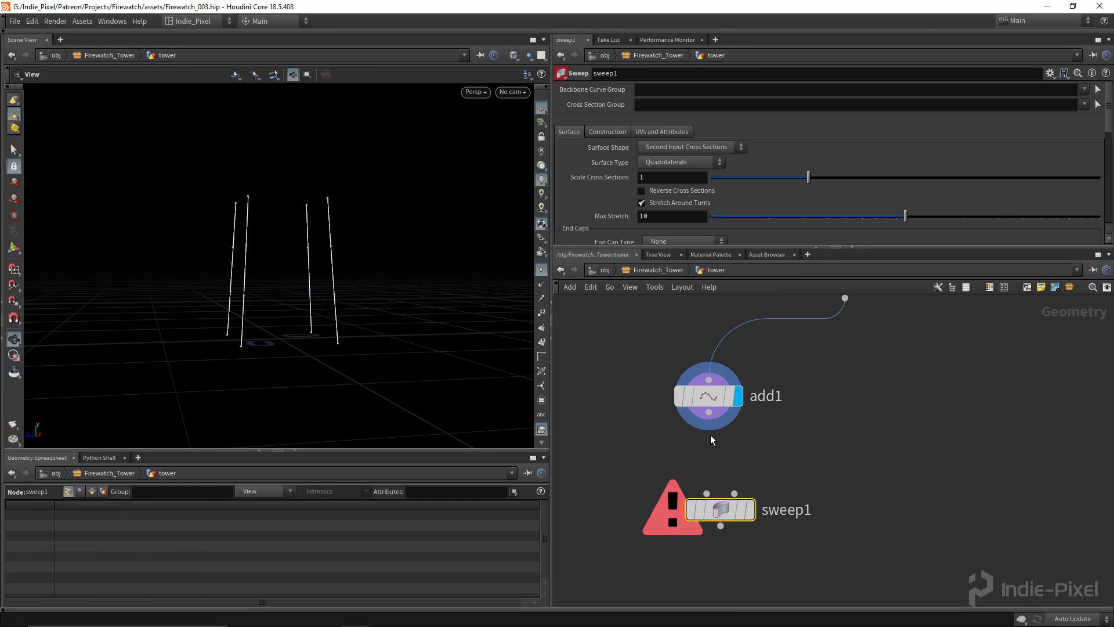
pyautogui.click(752, 509)
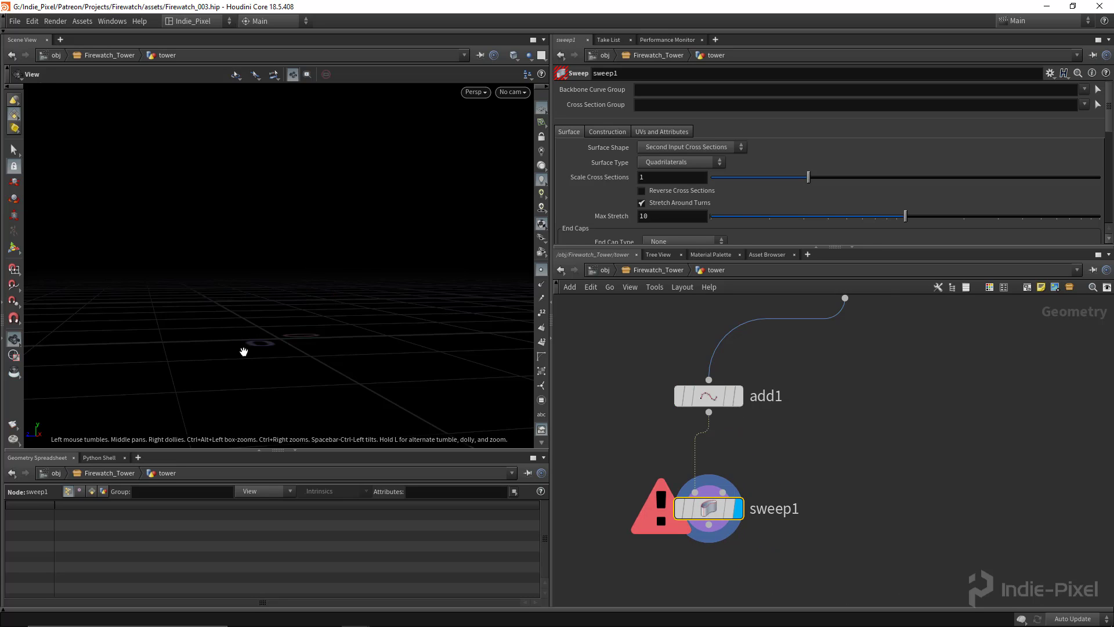
# Set the Sweep node's surface shape to Square Tube
pyautogui.moveTo(244, 352); pyautogui.dragTo(321, 322)
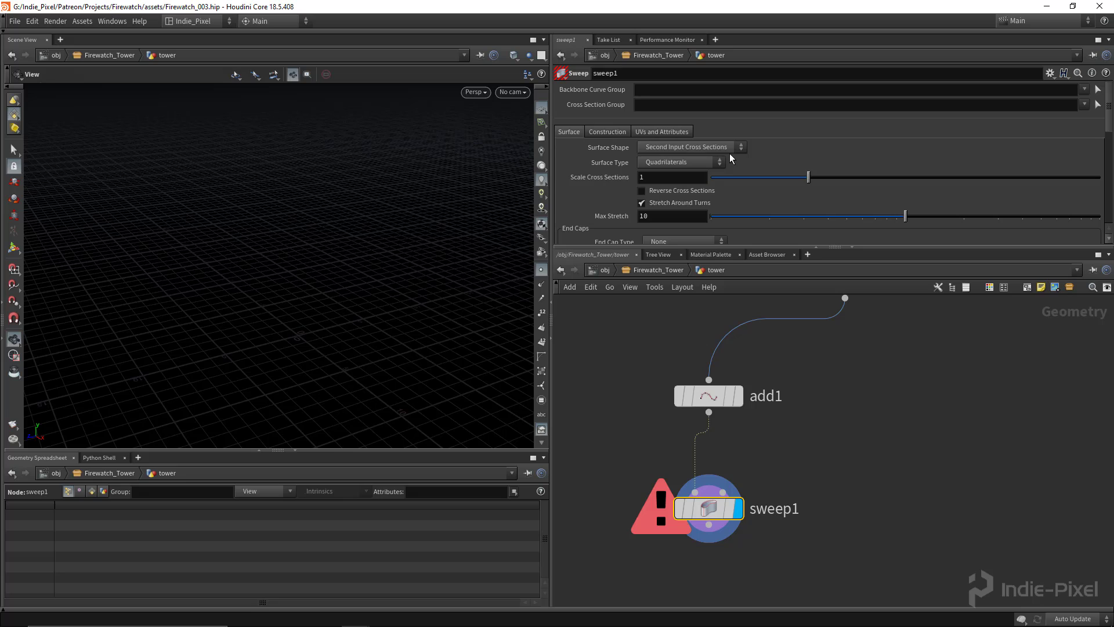
pyautogui.click(710, 161)
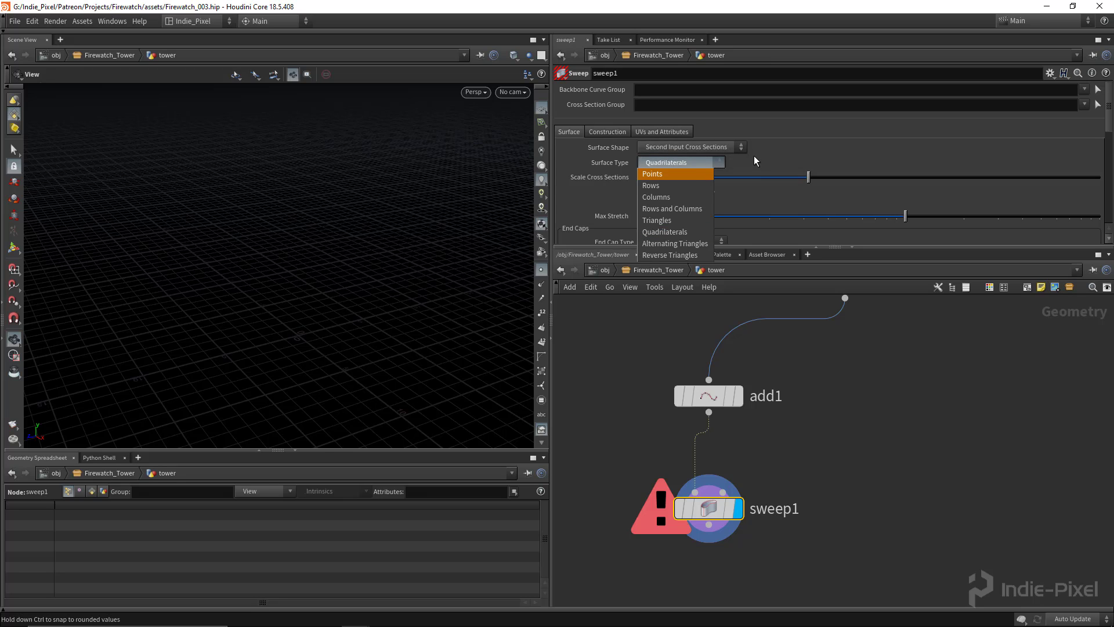
pyautogui.click(690, 147)
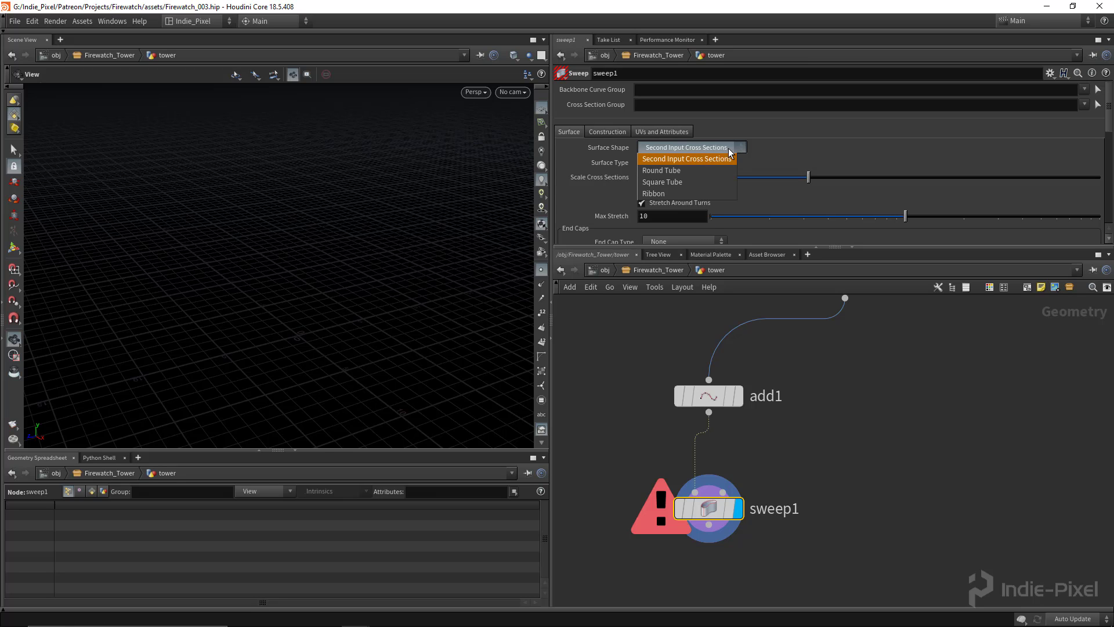
pyautogui.click(685, 184)
pyautogui.moveTo(480, 277); pyautogui.dragTo(281, 273)
# Set the Sweep node's square tubes to 1 column and a width of 0.182
pyautogui.moveTo(776, 180); pyautogui.dragTo(710, 180)
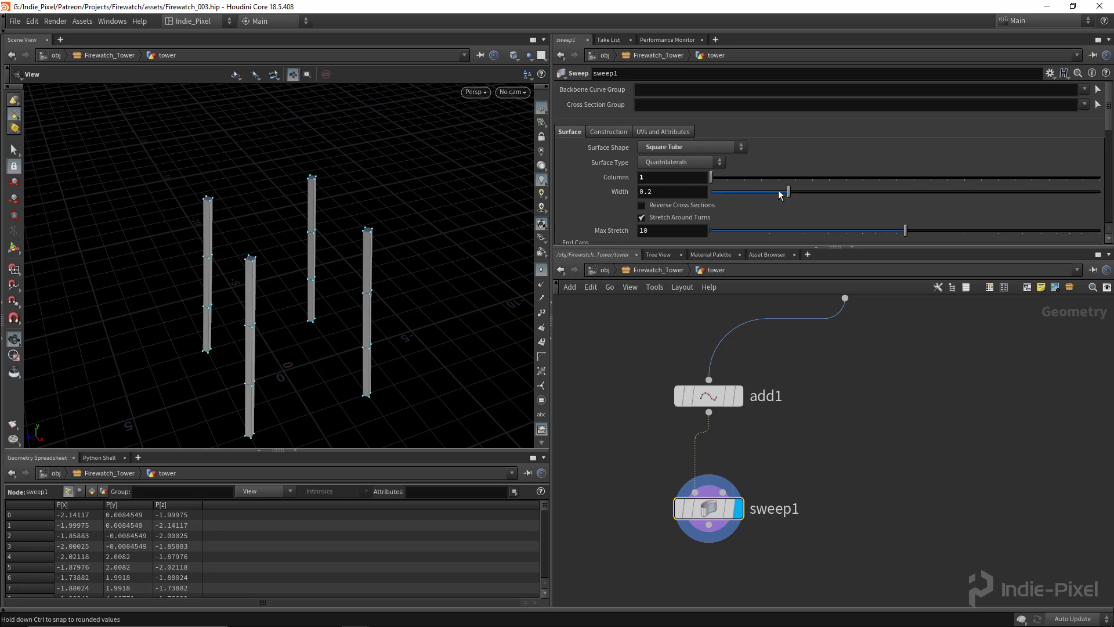
pyautogui.moveTo(779, 195); pyautogui.dragTo(783, 196)
pyautogui.moveTo(383, 278)
pyautogui.mouseDown()
pyautogui.moveTo(366, 280)
pyautogui.moveTo(384, 282)
pyautogui.mouseUp()
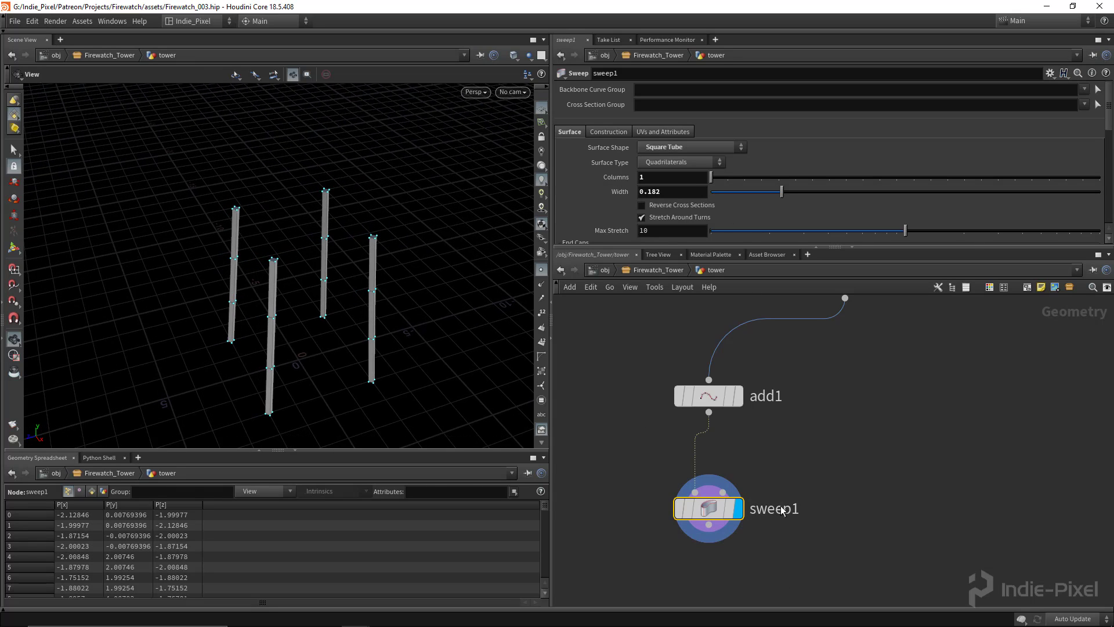
# Set the Sweep node's Target Up Vector to Z Axis and check the orientation of the posts
pyautogui.click(597, 133)
pyautogui.scroll(-5, 789, 174)
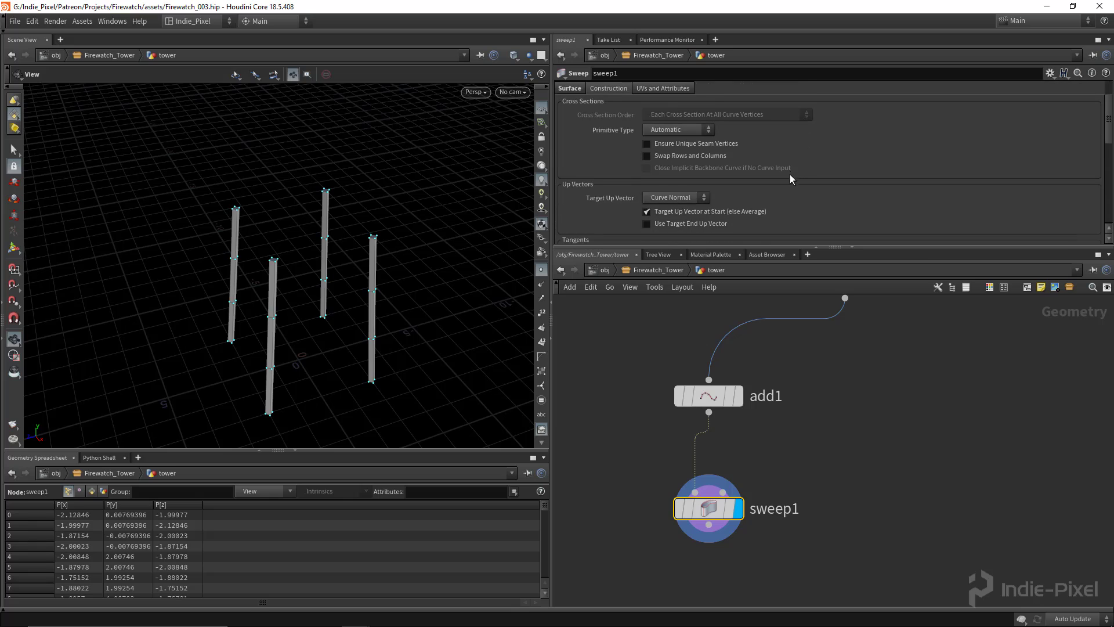
pyautogui.click(685, 169)
pyautogui.click(673, 203)
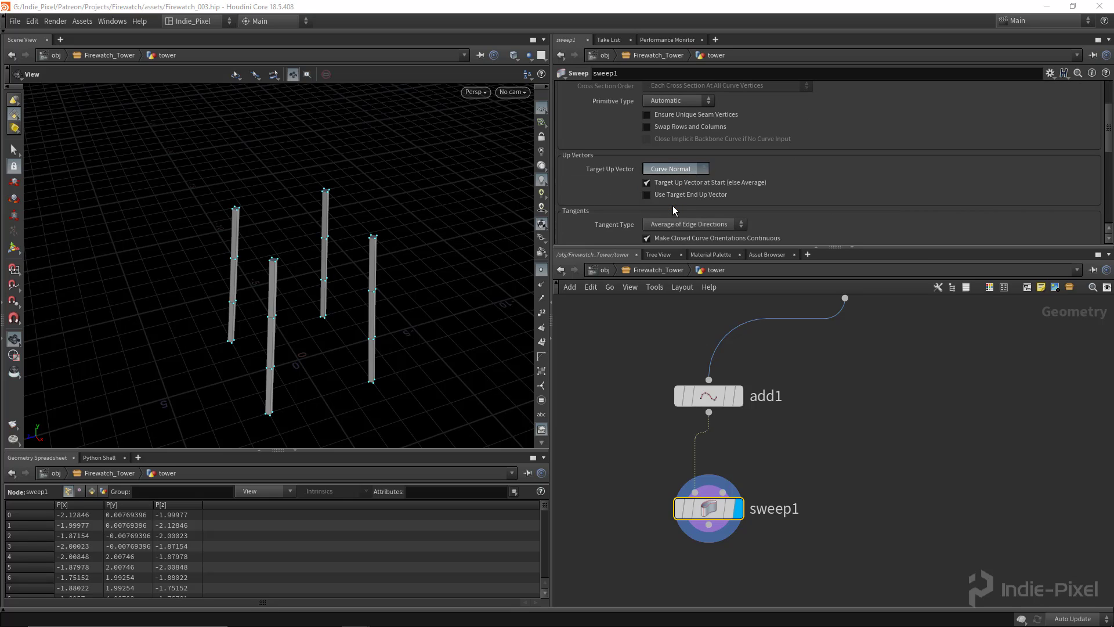
pyautogui.click(675, 172)
pyautogui.click(670, 214)
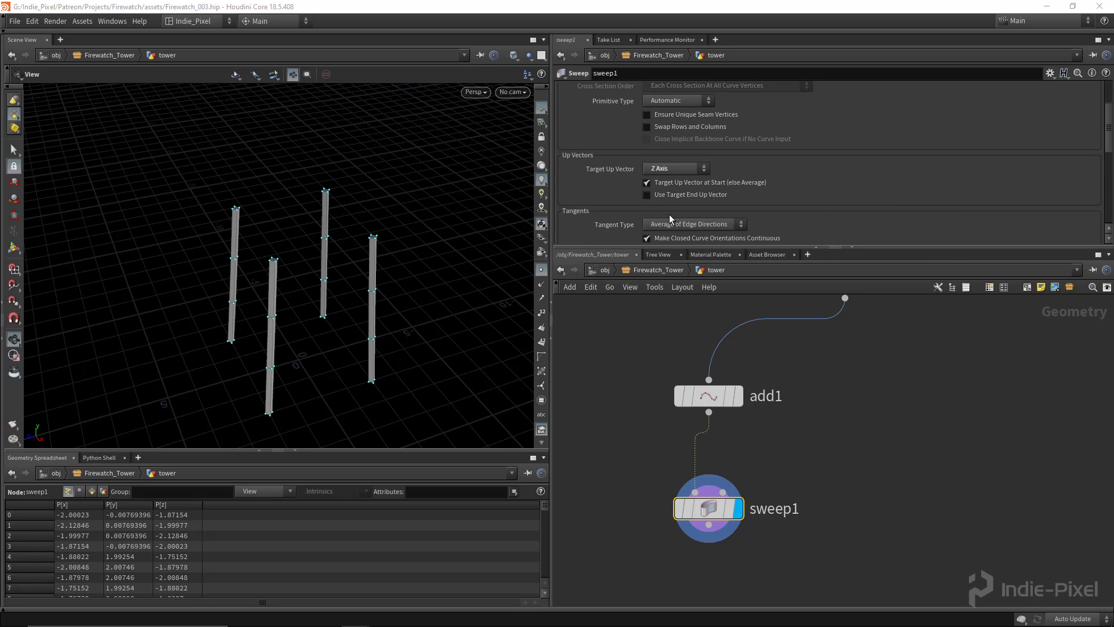
pyautogui.moveTo(373, 306); pyautogui.dragTo(349, 256)
# Move the grid node slightly farther from the Copy and Transform node in the network
pyautogui.moveTo(845, 475); pyautogui.dragTo(703, 475, button='middle')
pyautogui.scroll(-5, 763, 422)
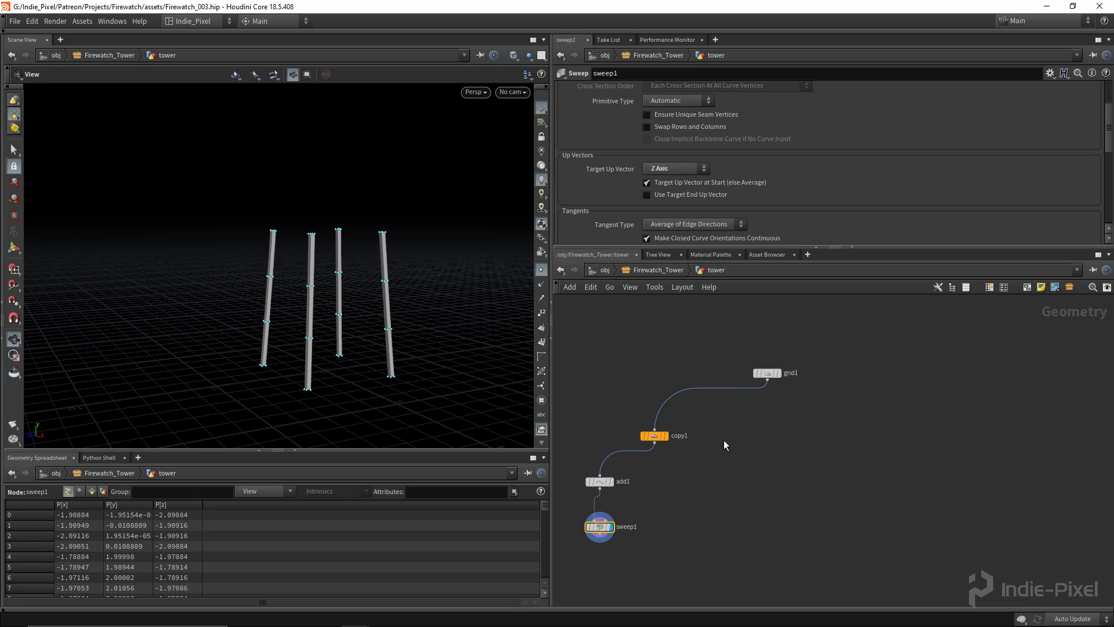
pyautogui.moveTo(774, 374); pyautogui.dragTo(791, 366)
pyautogui.moveTo(384, 328); pyautogui.dragTo(337, 313)
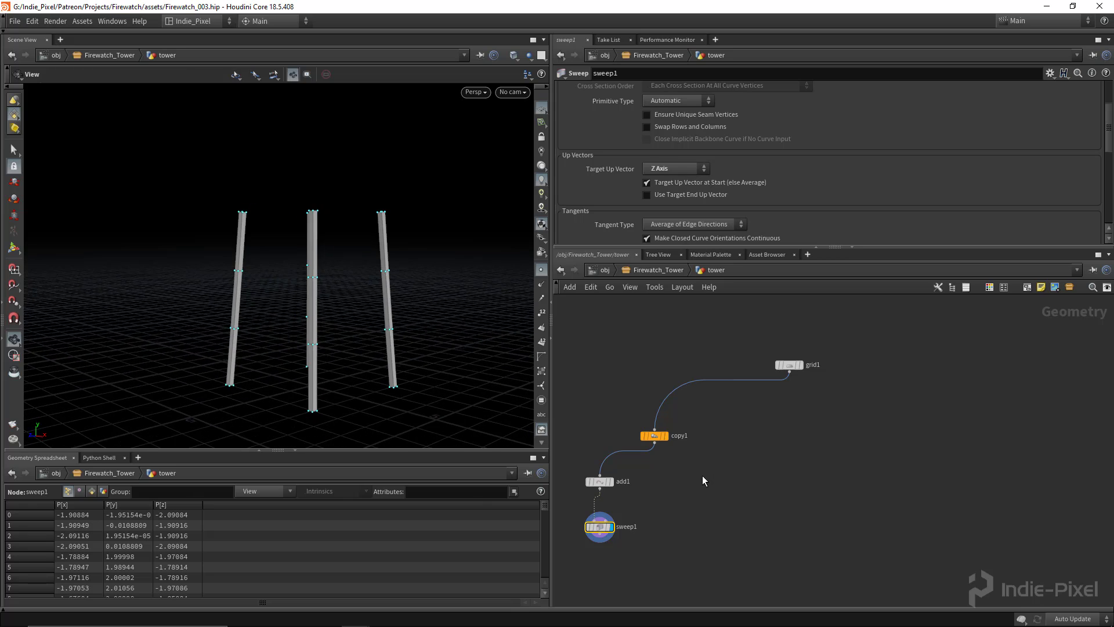
# Create a reference copy of the Copy and Transform node and place it beside the original under the grid node
pyautogui.scroll(4, 690, 471)
pyautogui.click(628, 414)
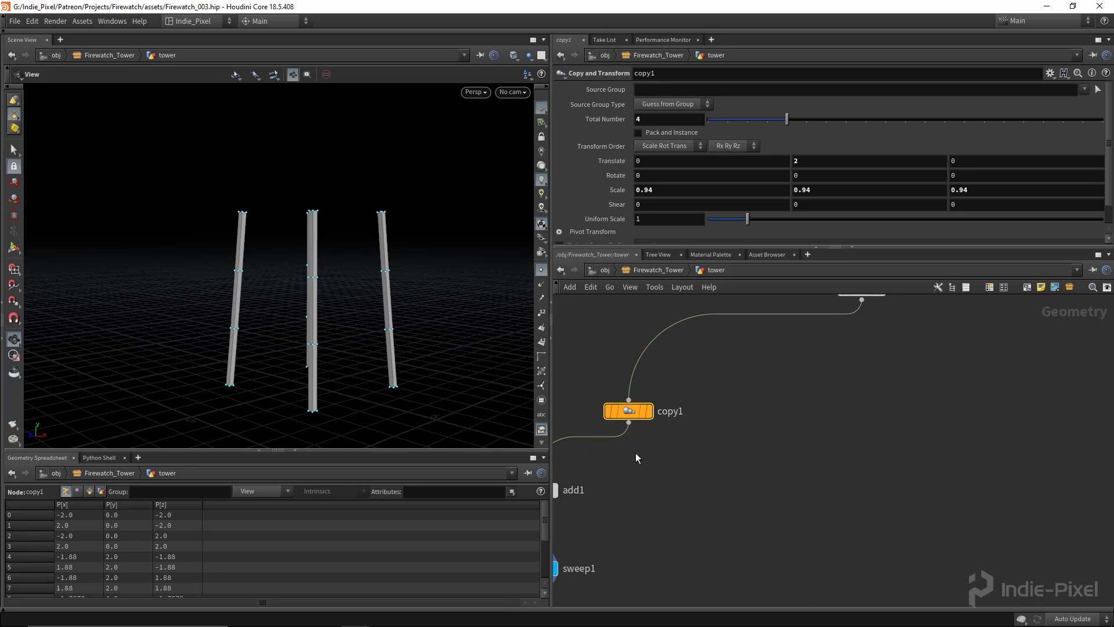
pyautogui.rightClick(630, 409)
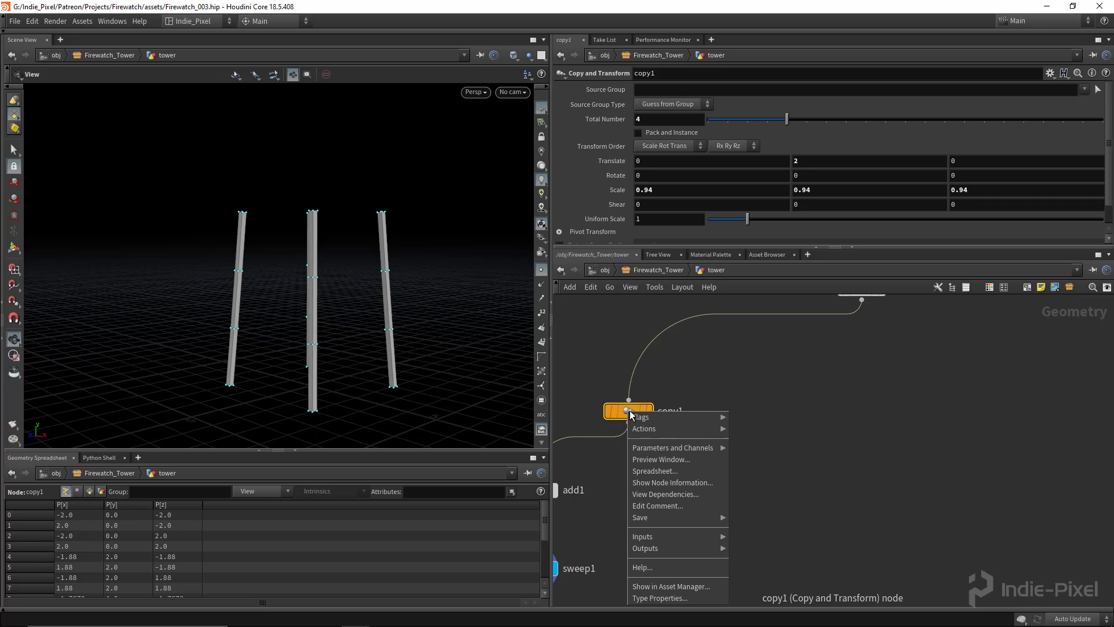
pyautogui.click(659, 403)
pyautogui.moveTo(873, 448); pyautogui.dragTo(907, 443, button='middle')
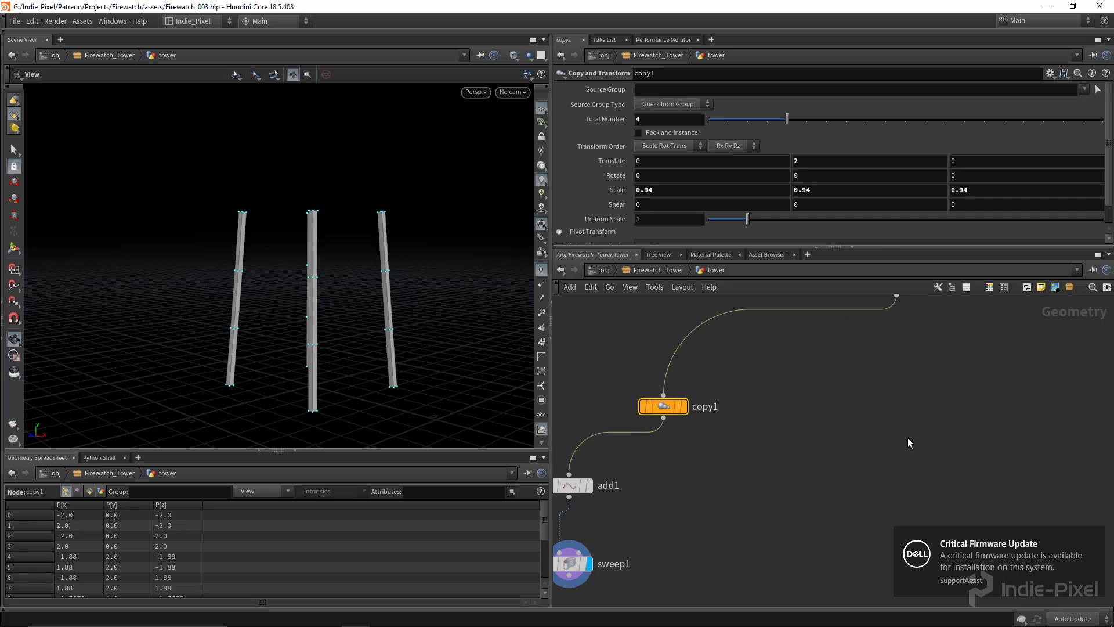
pyautogui.rightClick(662, 407)
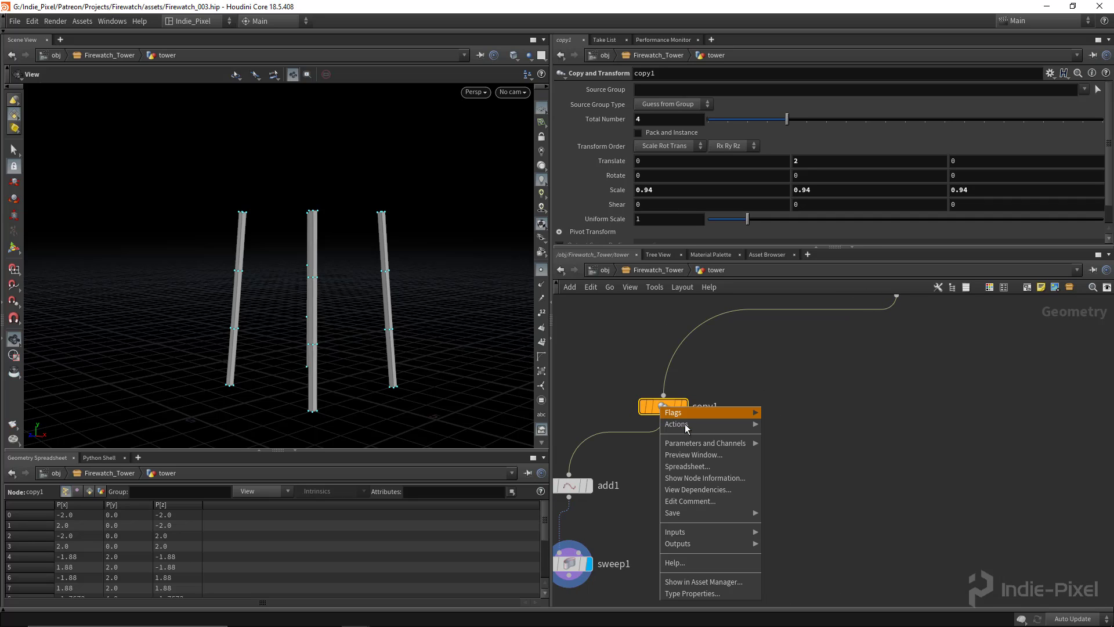
pyautogui.moveTo(686, 427)
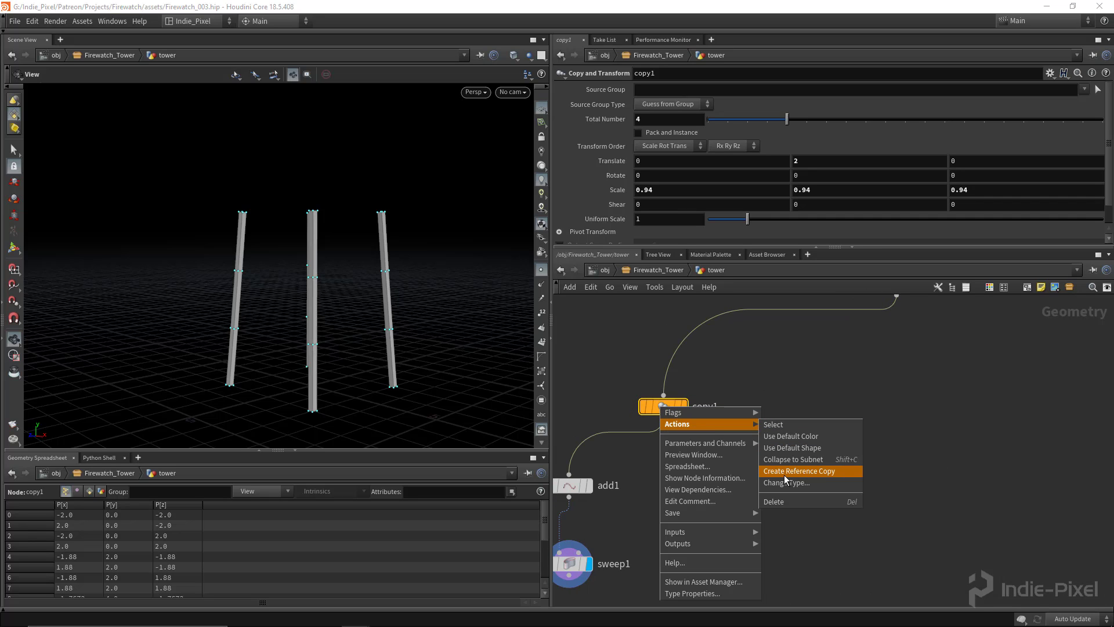
pyautogui.click(804, 471)
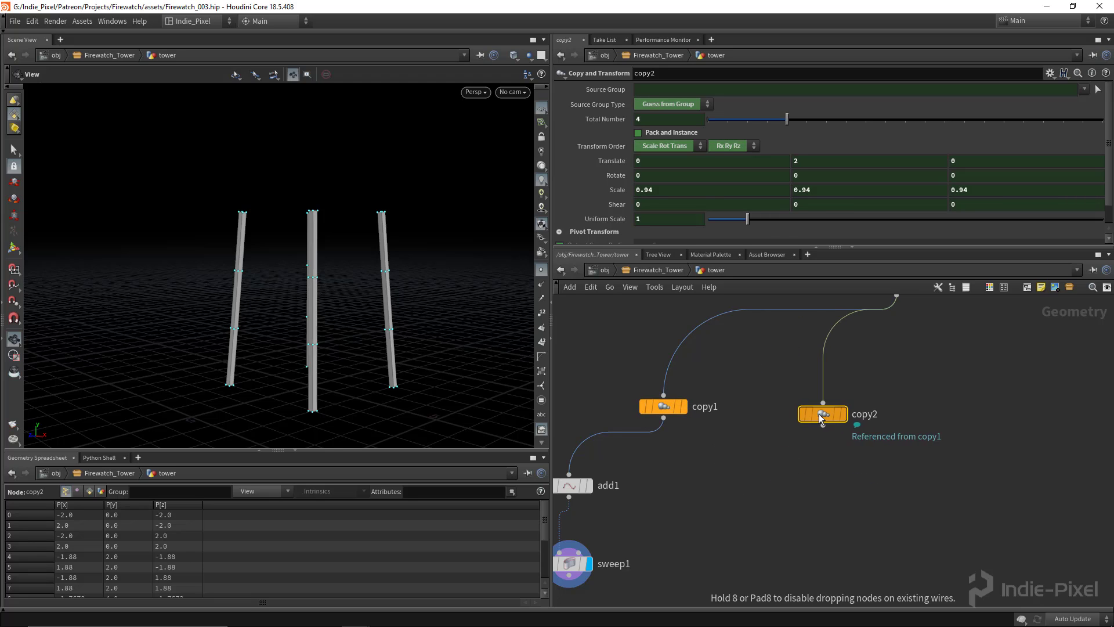
pyautogui.click(827, 402)
# Compare the linked parameters of the referenced copy node with those of the original Copy and Transform node
pyautogui.scroll(-1, 839, 143)
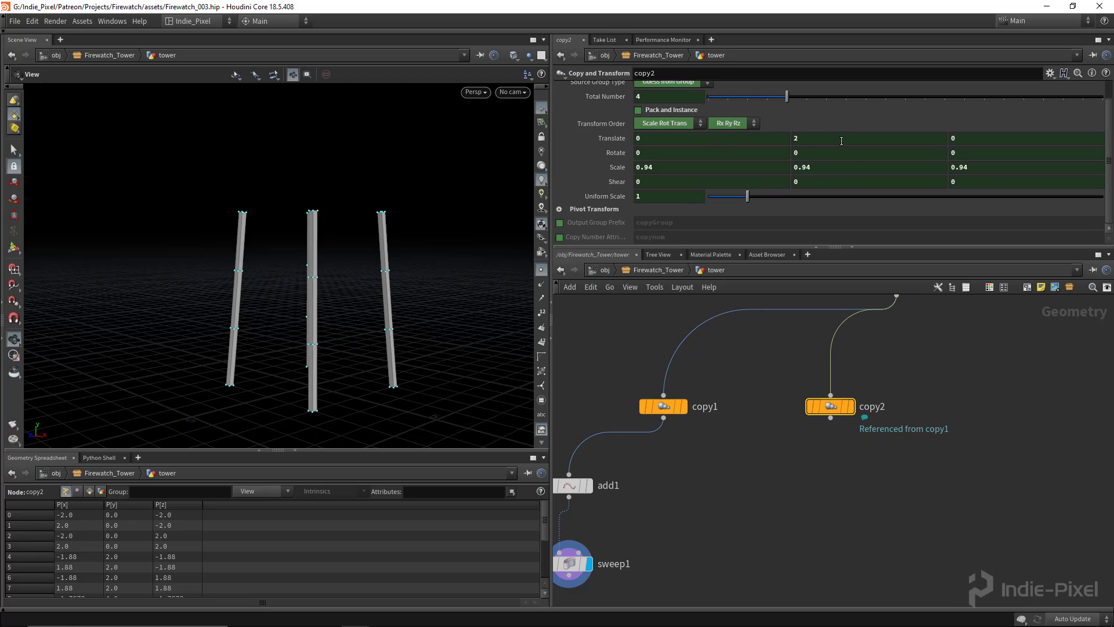
pyautogui.click(663, 406)
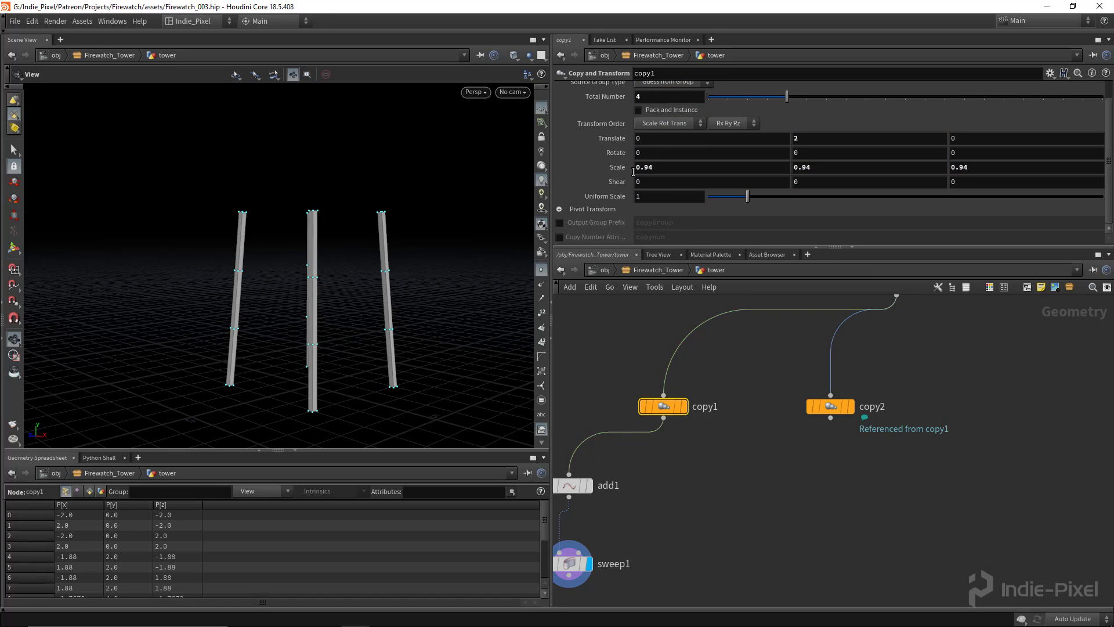
pyautogui.scroll(1, 680, 166)
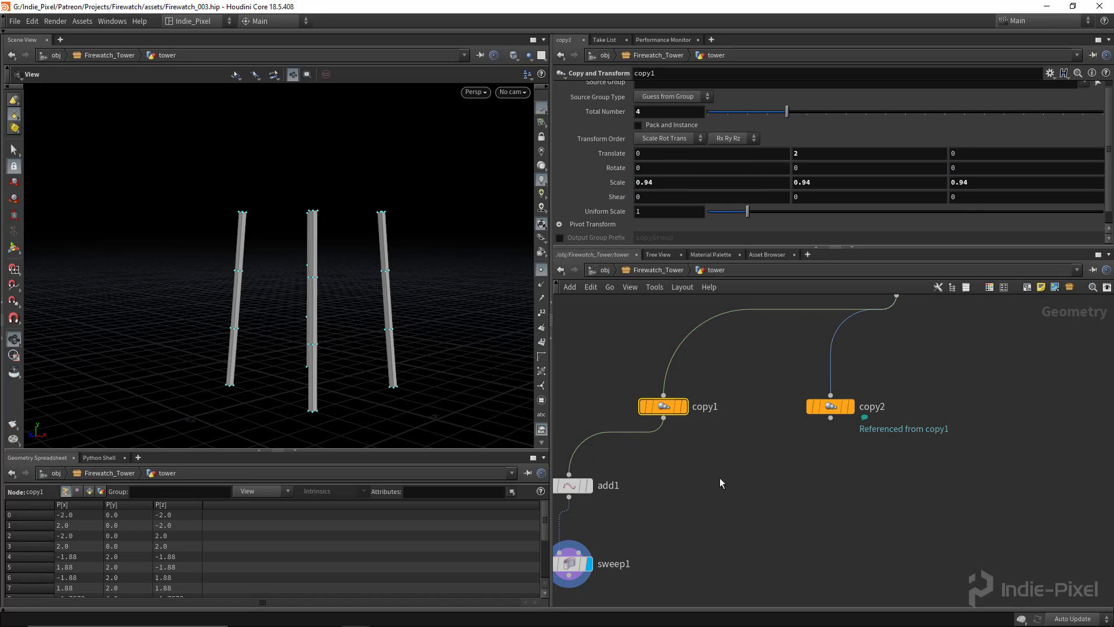
# Set the referenced Copy and Transform node's Y rotation to 90
pyautogui.moveTo(770, 464); pyautogui.dragTo(966, 377)
pyautogui.moveTo(830, 409); pyautogui.dragTo(856, 413)
pyautogui.moveTo(958, 350); pyautogui.dragTo(932, 377, button='middle')
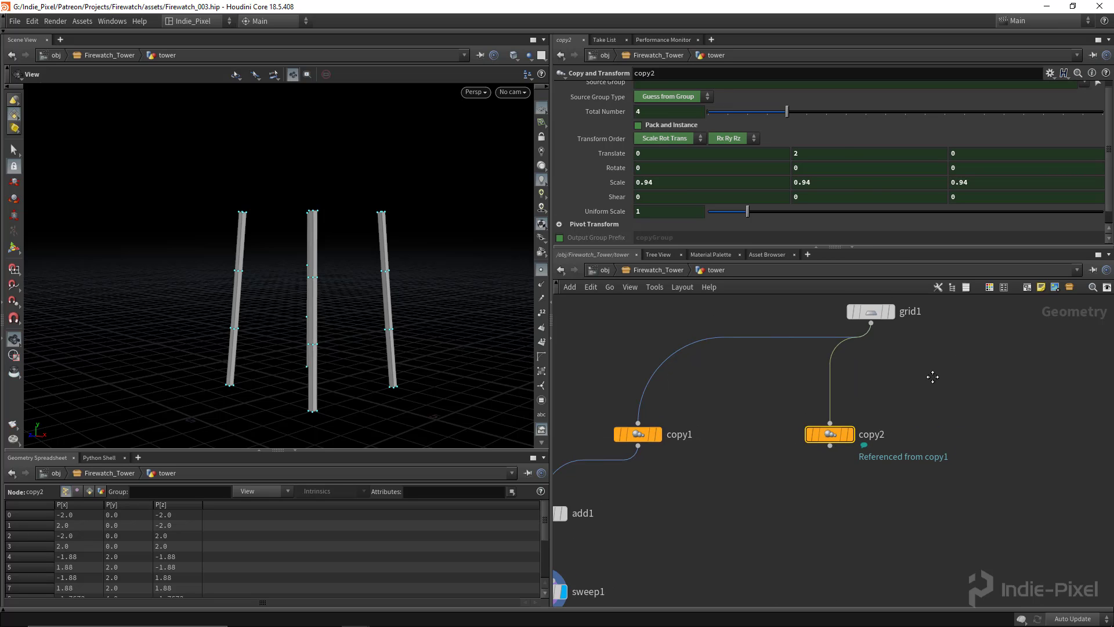
pyautogui.click(824, 168)
pyautogui.doubleClick(823, 167)
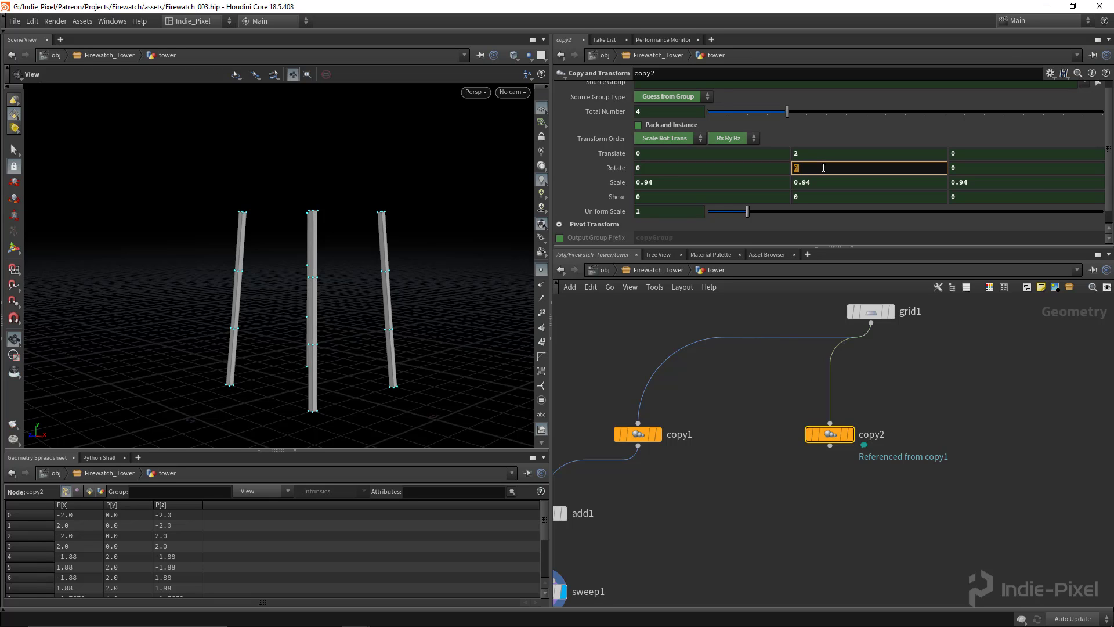
pyautogui.write('90')
pyautogui.press('Return')
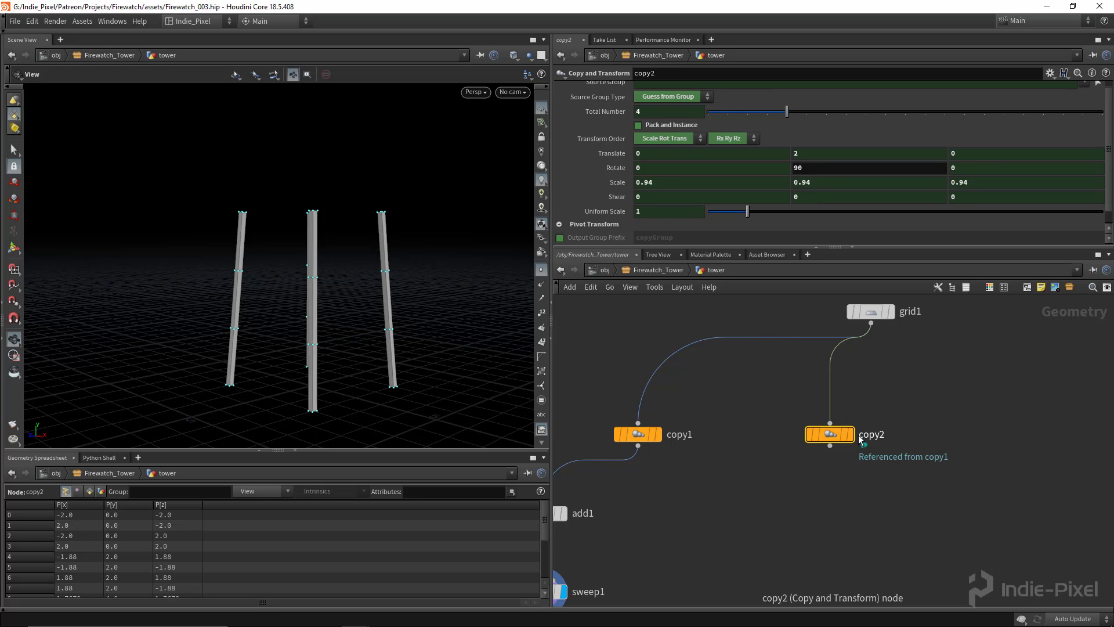
# Display the referenced copy node's result and move the node farther from the original
pyautogui.click(856, 409)
pyautogui.moveTo(818, 439); pyautogui.dragTo(959, 432)
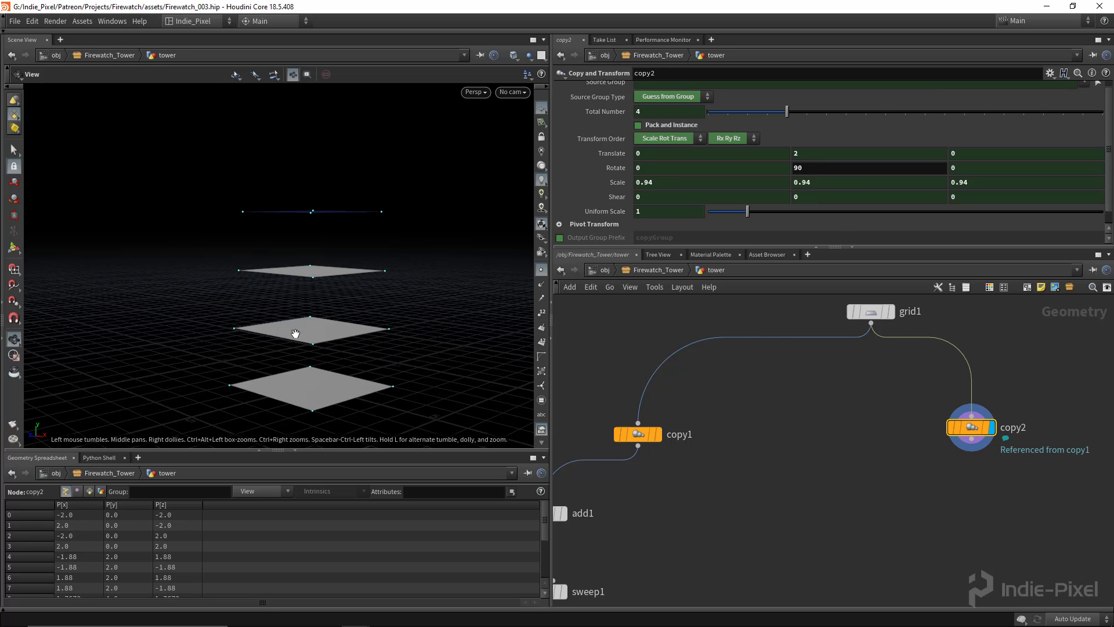
pyautogui.moveTo(310, 378); pyautogui.dragTo(316, 405)
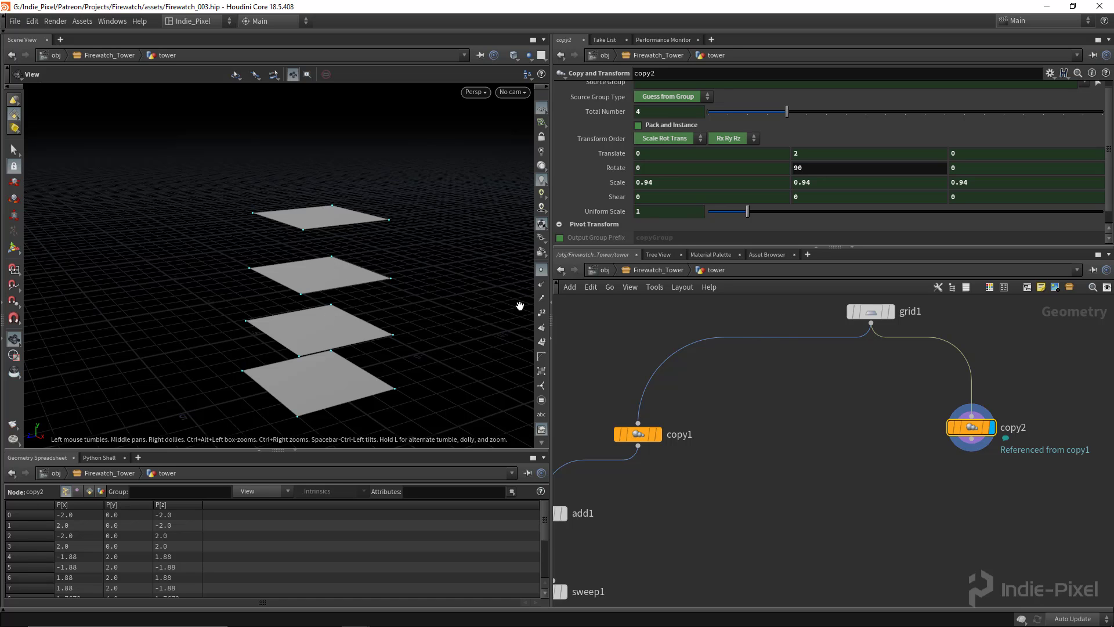
# Turn on point numbers in the viewport and examine how the corner points rotate from level to level
pyautogui.click(542, 313)
pyautogui.moveTo(393, 343); pyautogui.dragTo(369, 251)
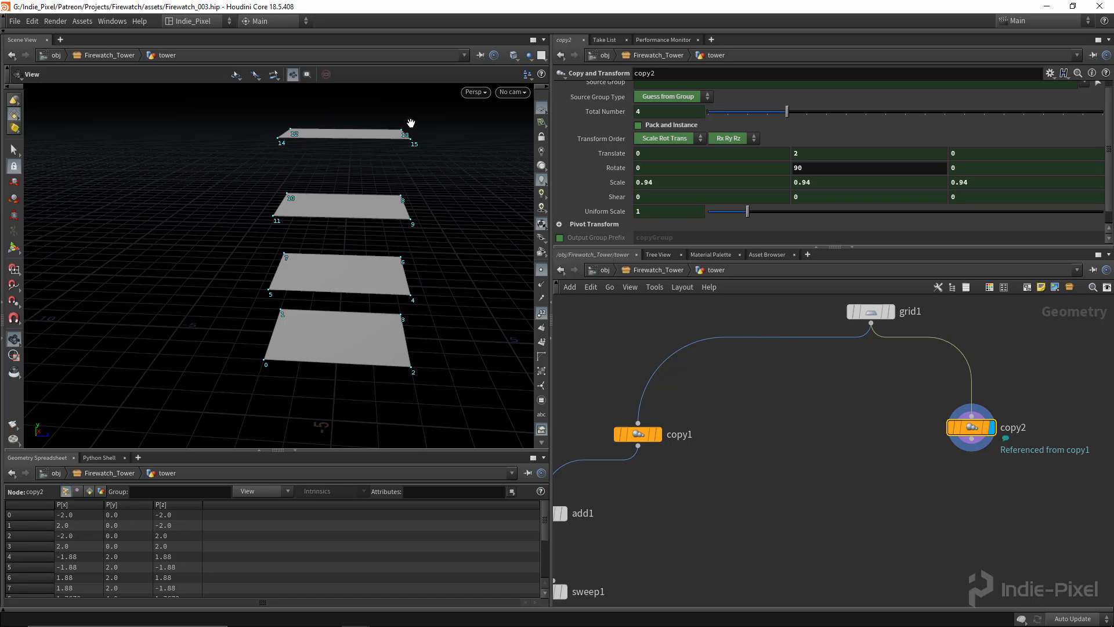
pyautogui.moveTo(278, 261); pyautogui.dragTo(279, 343)
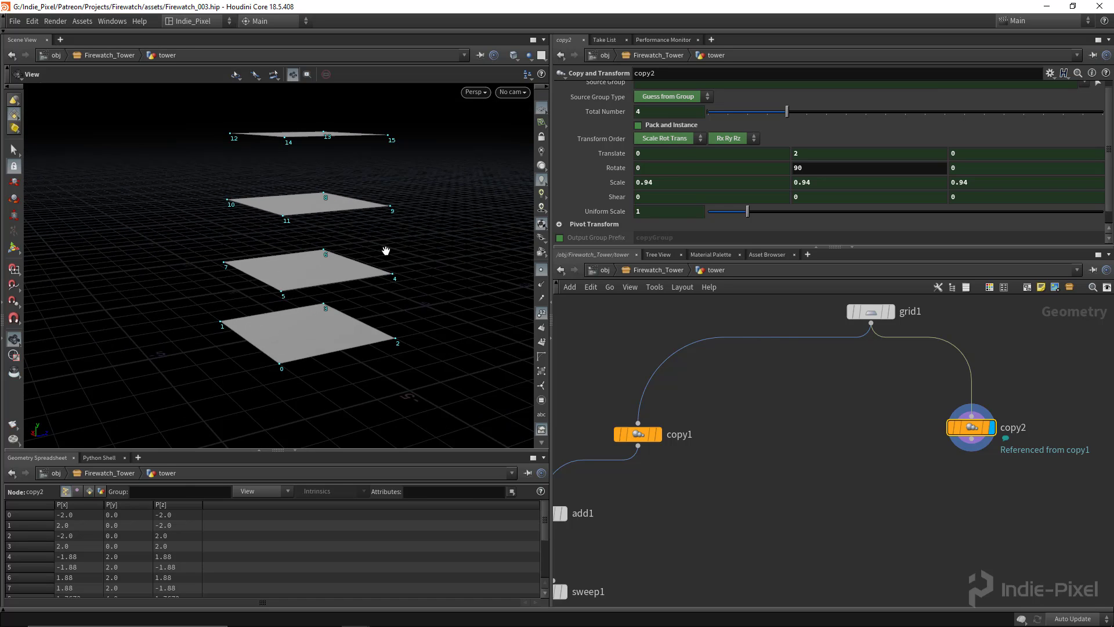
# Centre the grid node above the two Copy and Transform nodes in the network
pyautogui.moveTo(1005, 549); pyautogui.dragTo(848, 547, button='middle')
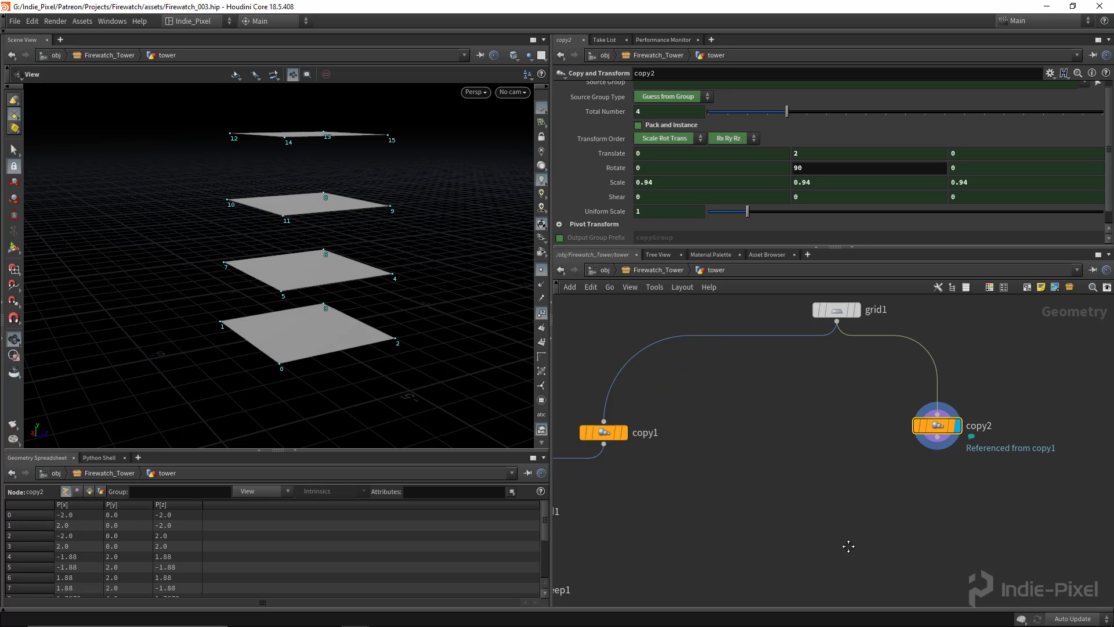
pyautogui.scroll(-2, 854, 543)
pyautogui.moveTo(690, 334); pyautogui.dragTo(766, 425)
pyautogui.moveTo(732, 386); pyautogui.dragTo(699, 386)
pyautogui.moveTo(808, 506); pyautogui.dragTo(831, 458, button='middle')
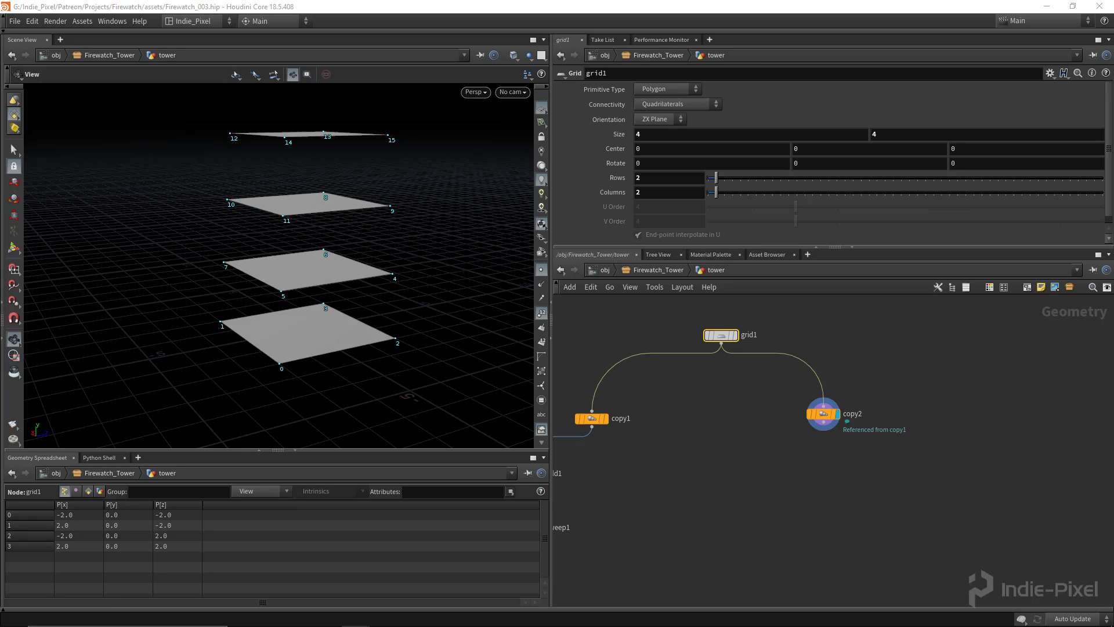
pyautogui.moveTo(814, 470); pyautogui.dragTo(805, 462, button='middle')
# Create an Add node below the referenced copy node, connect it to that node's output and display it
pyautogui.click(807, 469)
pyautogui.press('Tab')
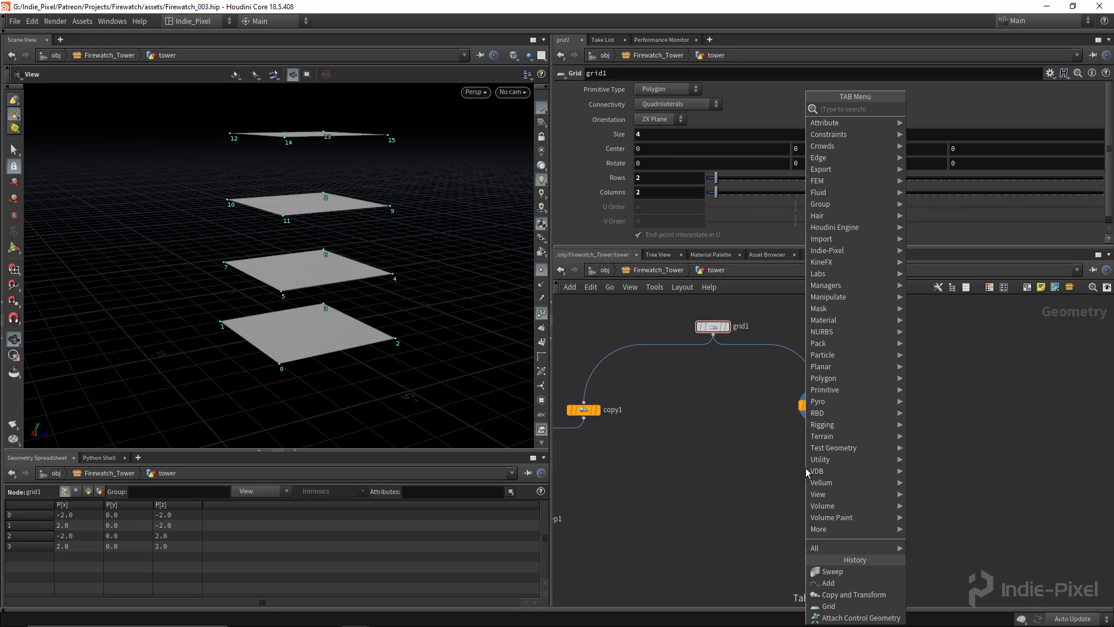
pyautogui.write('add')
pyautogui.press('Return')
pyautogui.click(809, 473)
pyautogui.scroll(3, 806, 473)
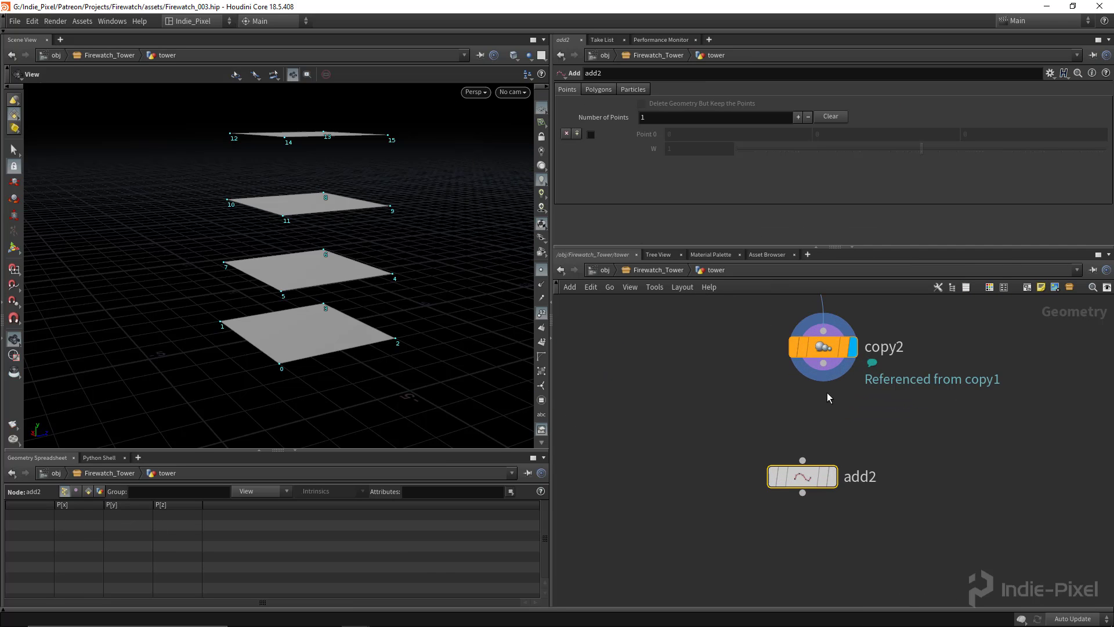
pyautogui.click(802, 460)
pyautogui.click(833, 477)
pyautogui.moveTo(803, 476); pyautogui.dragTo(786, 459)
# Set the new Add node to delete geometry but keep the points, and build its polygons by group
pyautogui.click(684, 103)
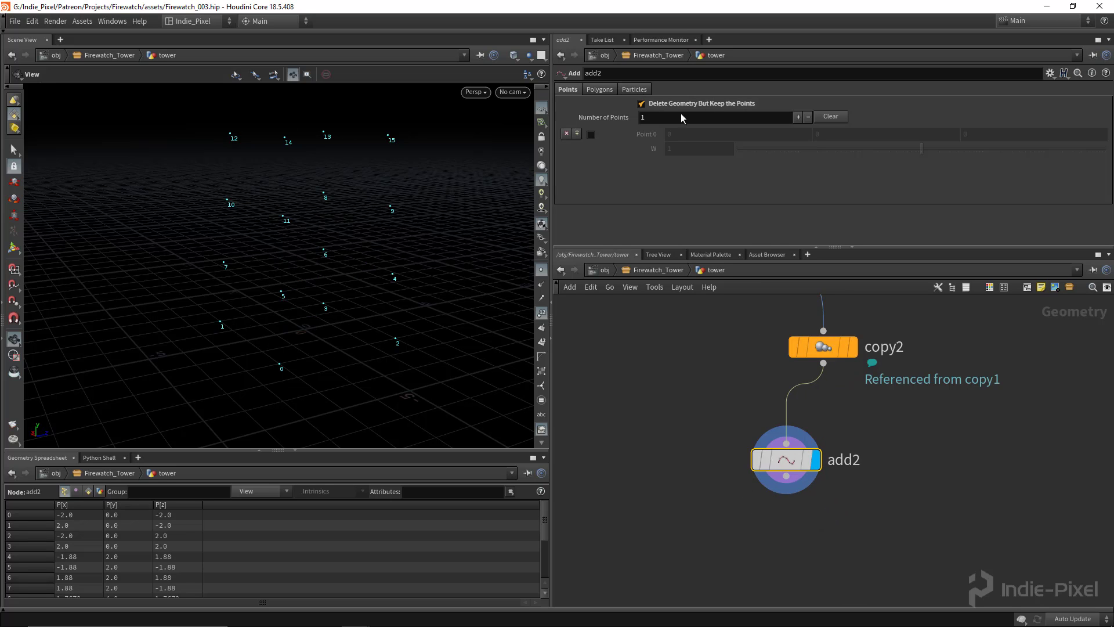
pyautogui.click(600, 91)
pyautogui.click(630, 121)
pyautogui.moveTo(361, 231); pyautogui.dragTo(278, 259, button='right')
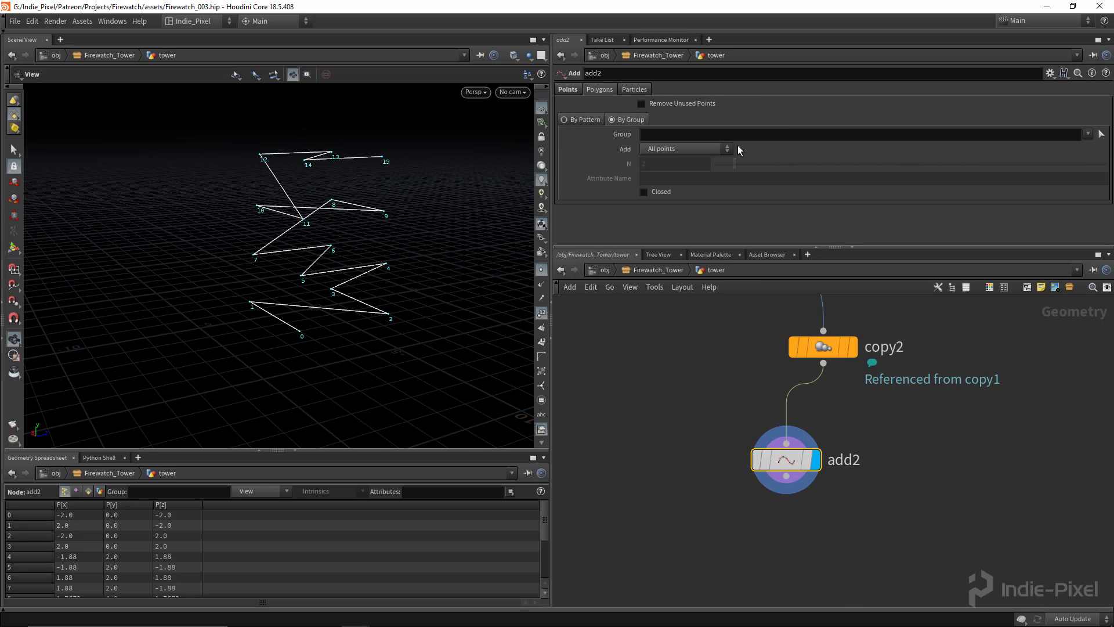
# Set the new Add node to skip every Nth point with N at 4
pyautogui.click(708, 149)
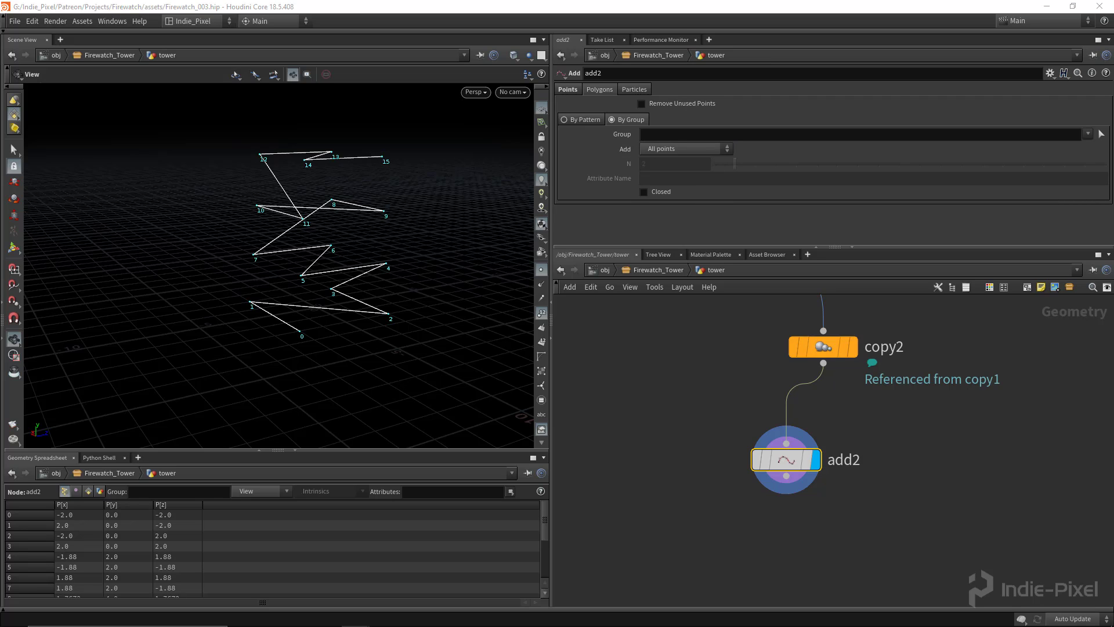
pyautogui.click(727, 149)
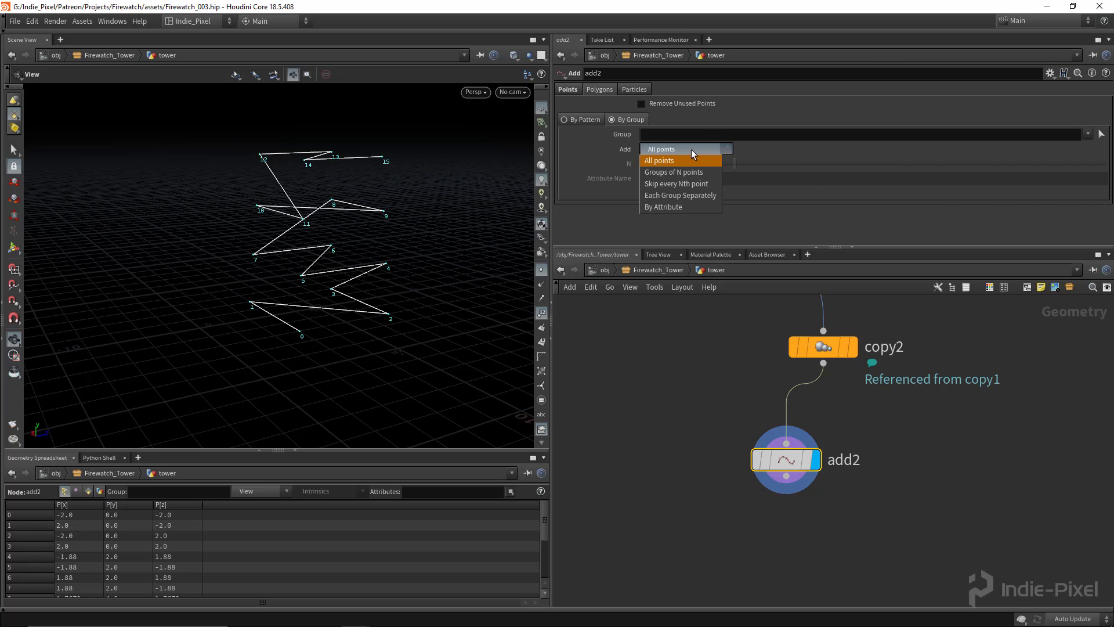
pyautogui.click(685, 181)
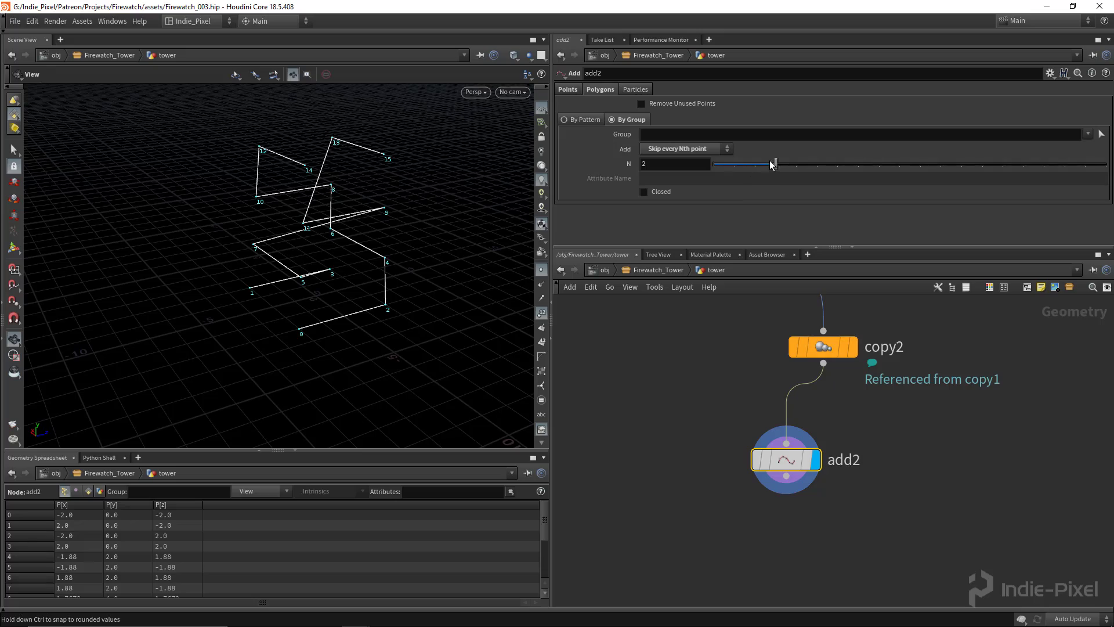
pyautogui.moveTo(772, 165); pyautogui.dragTo(776, 166)
pyautogui.moveTo(290, 223); pyautogui.dragTo(267, 213)
# Copy the expression npoints("../grid1") from the first Add node's N value into the second Add node's N
pyautogui.scroll(-3, 628, 387)
pyautogui.moveTo(566, 452); pyautogui.dragTo(896, 448, button='middle')
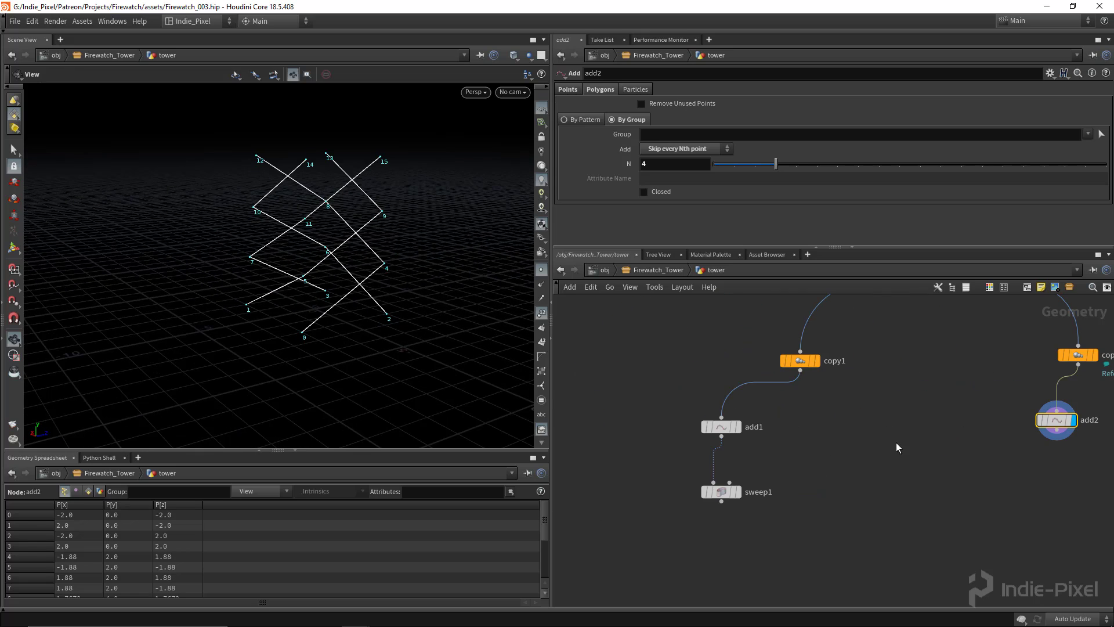
pyautogui.moveTo(802, 449); pyautogui.dragTo(649, 421)
pyautogui.moveTo(880, 419); pyautogui.dragTo(754, 442, button='middle')
pyautogui.click(783, 164)
pyautogui.hotkey('ctrl', 'c')
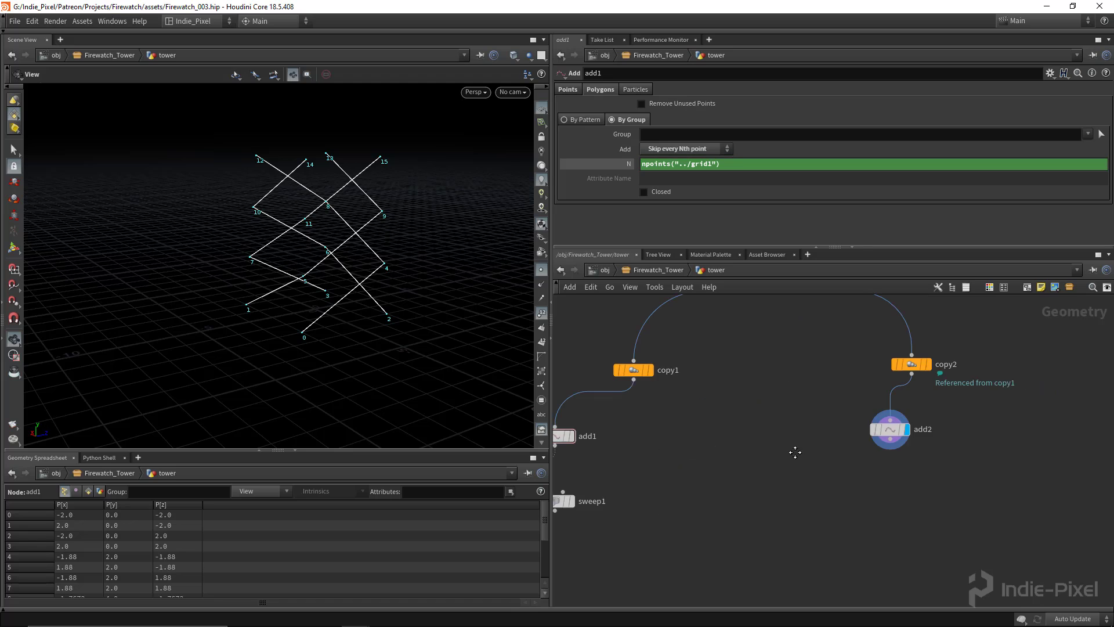
pyautogui.moveTo(793, 422); pyautogui.dragTo(983, 469)
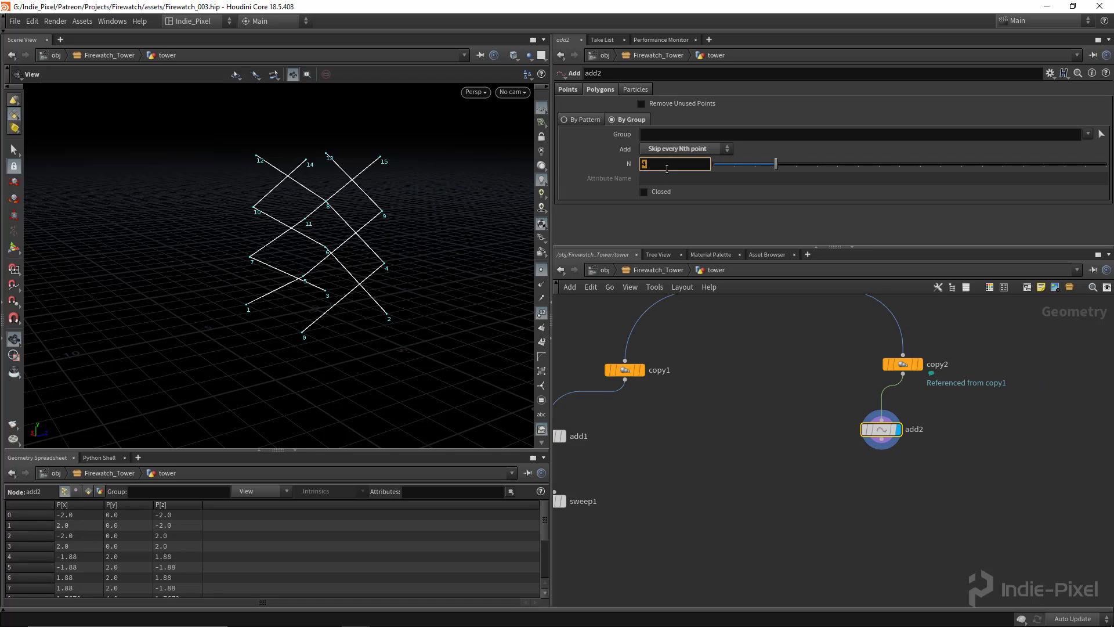
pyautogui.hotkey('ctrl', 'v')
pyautogui.press('Return')
pyautogui.scroll(-3, 804, 435)
pyautogui.moveTo(804, 393); pyautogui.dragTo(760, 390, button='middle')
pyautogui.moveTo(406, 258); pyautogui.dragTo(376, 260)
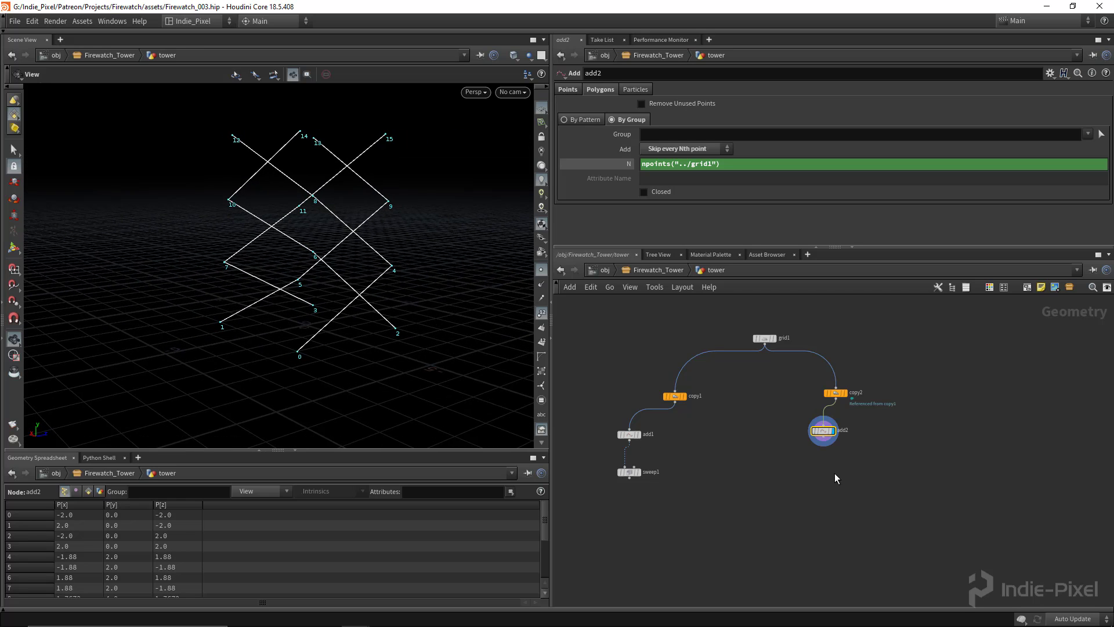
# Duplicate the Sweep node below the second Add node, connect it to that node's output and display it
pyautogui.scroll(2, 835, 473)
pyautogui.click(646, 452)
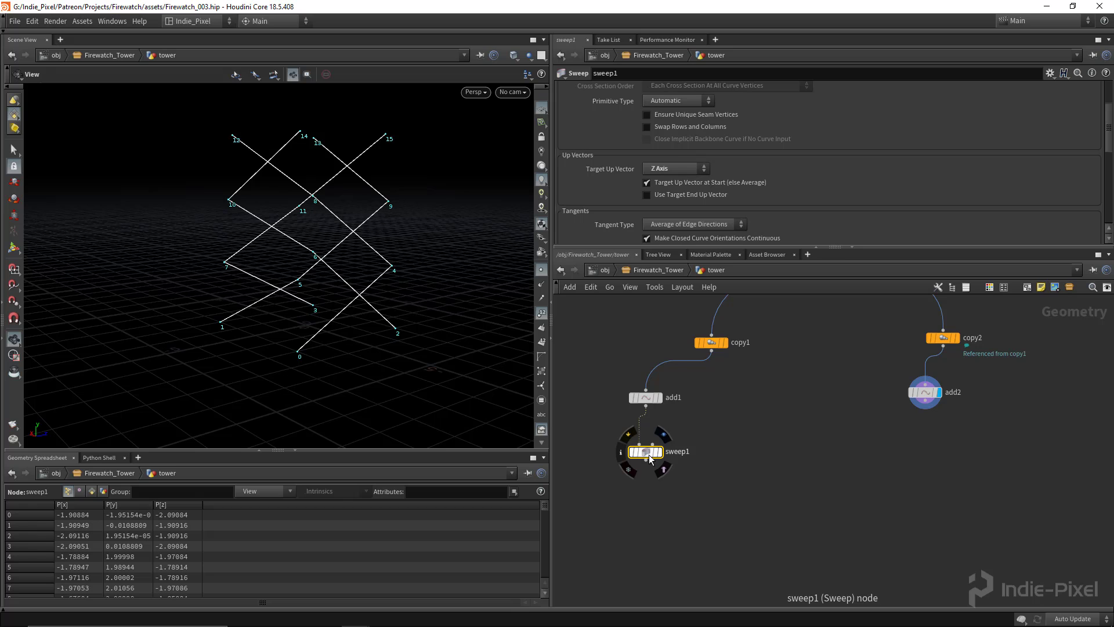
pyautogui.keyDown('alt'); pyautogui.moveTo(650, 454); pyautogui.dragTo(928, 448); pyautogui.keyUp('alt')
pyautogui.scroll(3, 949, 409)
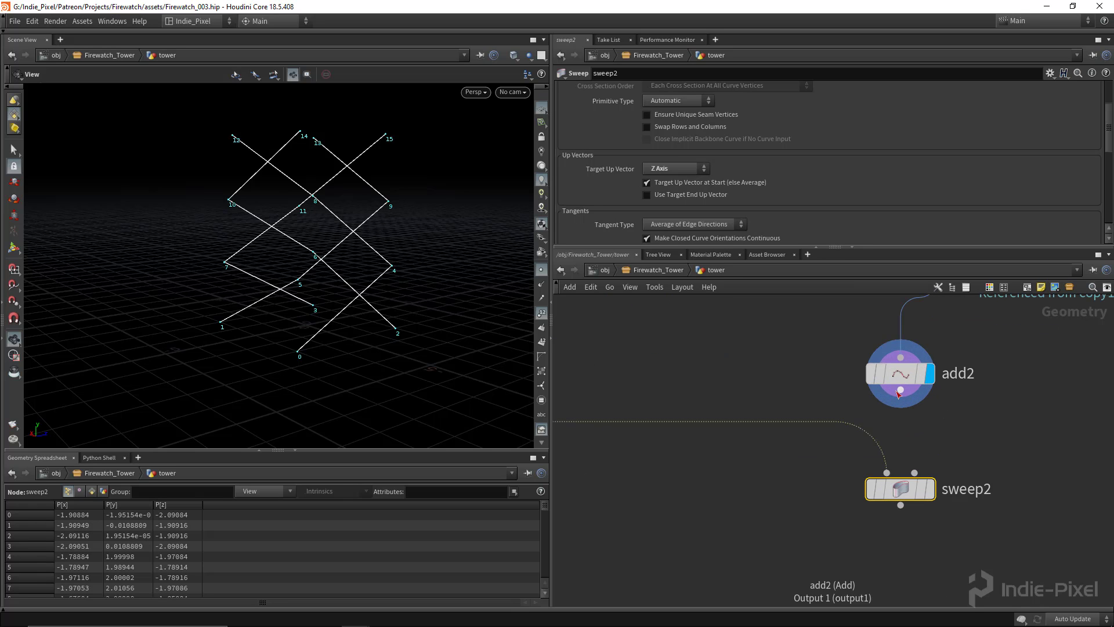
pyautogui.click(936, 499)
# Examine the swept diagonal beams and hide the point numbers in the viewport
pyautogui.moveTo(324, 232); pyautogui.dragTo(346, 174)
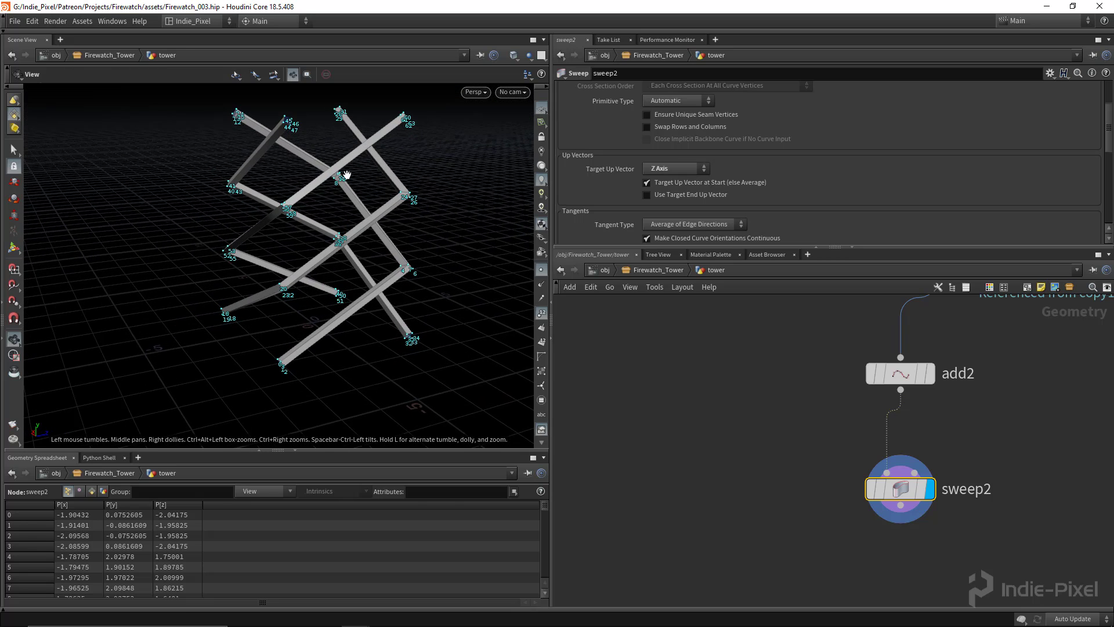
pyautogui.click(543, 314)
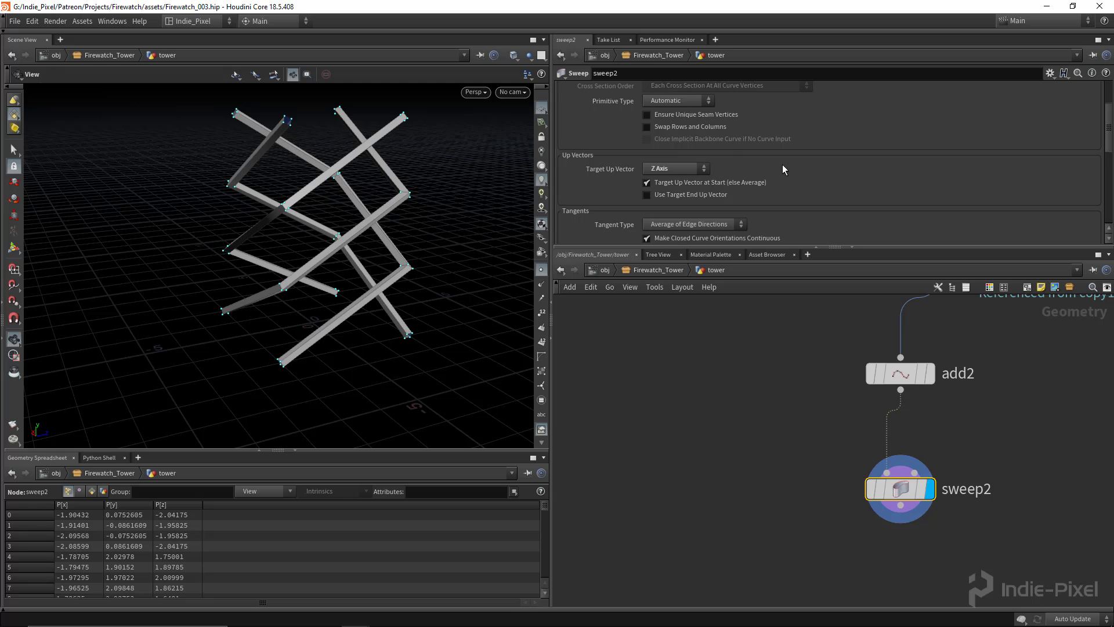
# Try the Y, X and Z axes as the second Sweep's Target Up Vector, ending on Y Axis
pyautogui.scroll(1, 782, 169)
pyautogui.click(665, 183)
pyautogui.click(664, 223)
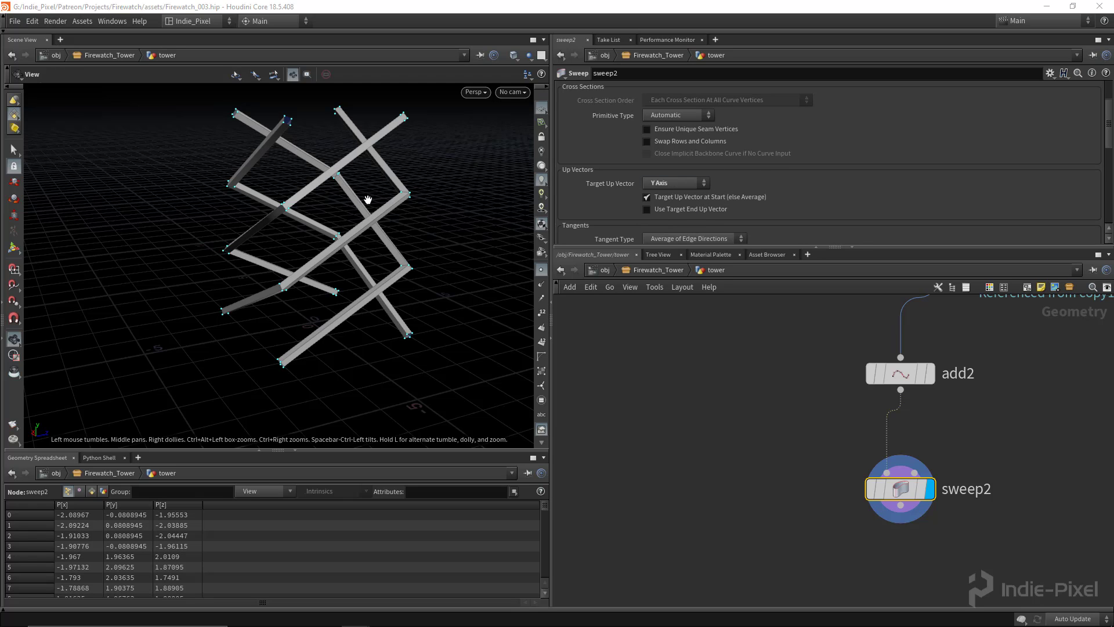
pyautogui.click(675, 184)
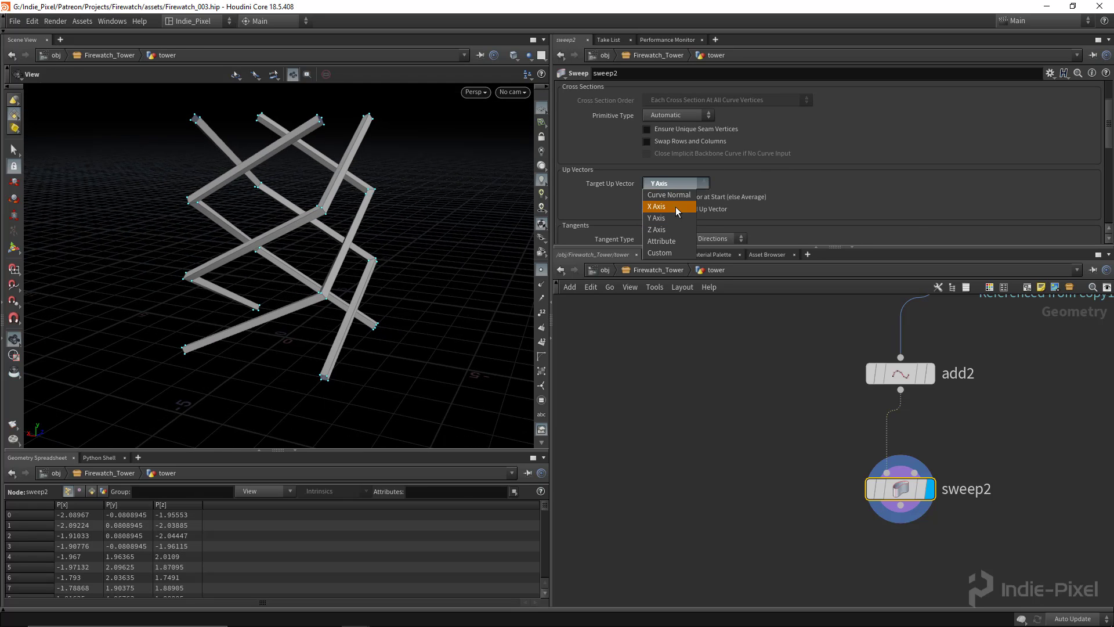
pyautogui.click(676, 207)
pyautogui.click(673, 182)
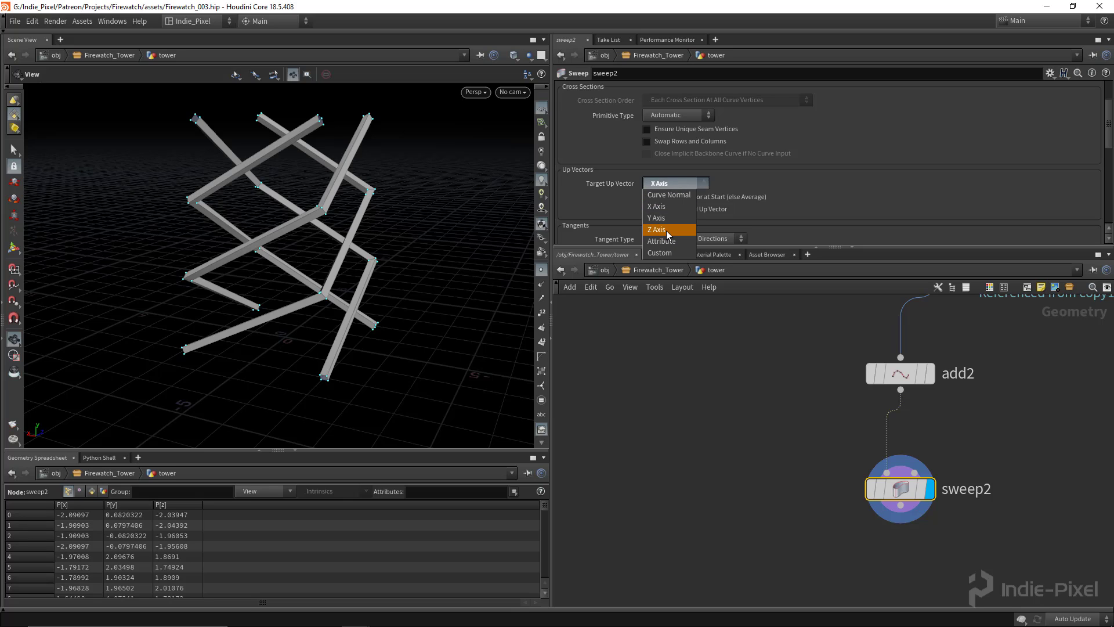
pyautogui.click(666, 231)
pyautogui.click(674, 184)
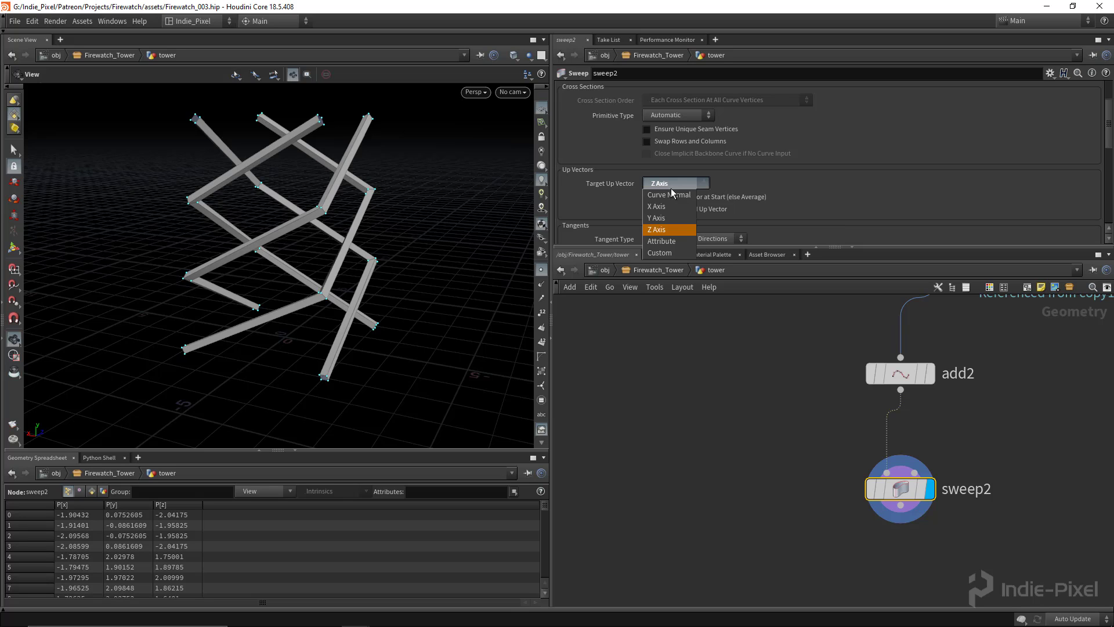
pyautogui.click(668, 218)
pyautogui.press('h')
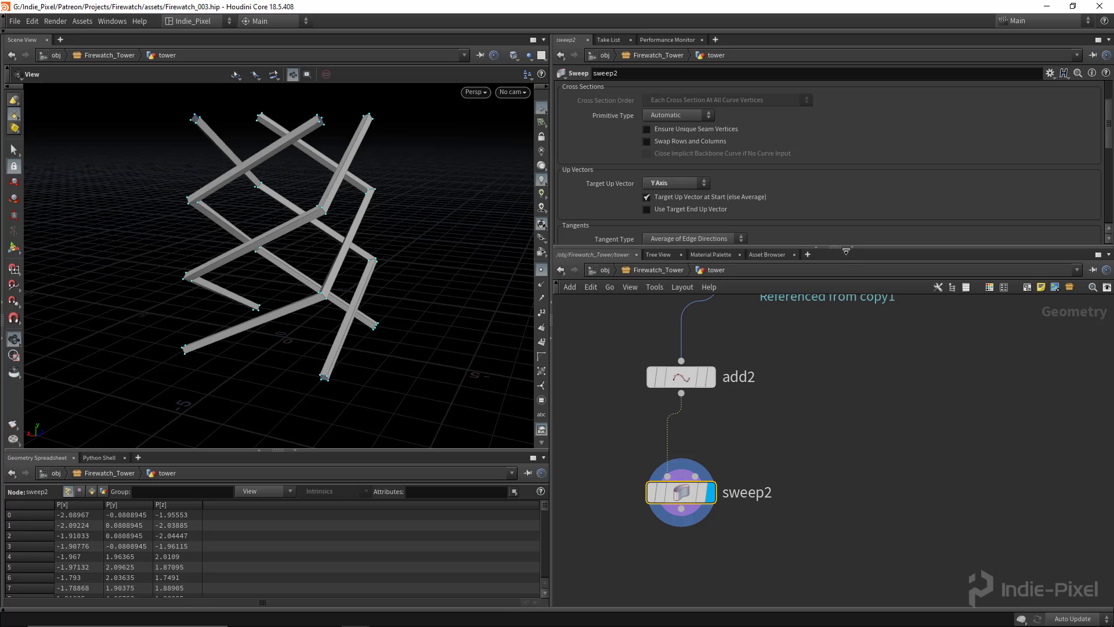
# Add an Attribute Wrangle above the second Sweep node, connect it to add2's output and display it
pyautogui.moveTo(874, 249); pyautogui.dragTo(874, 191)
pyautogui.scroll(-3, 803, 375)
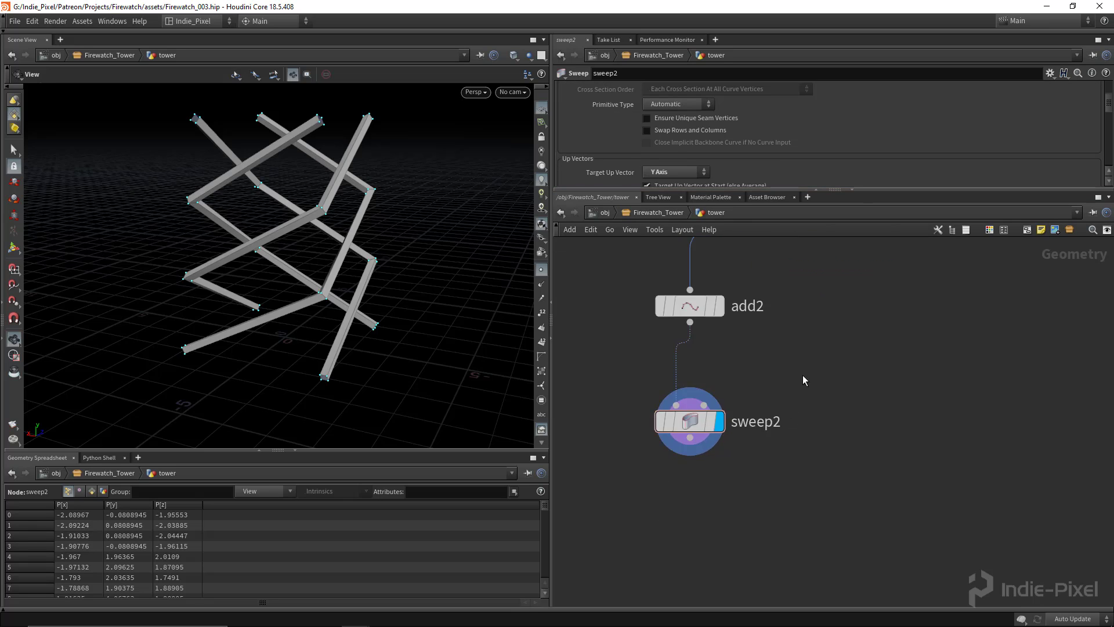
pyautogui.moveTo(737, 405)
pyautogui.moveTo(736, 404); pyautogui.dragTo(736, 457)
pyautogui.scroll(3, 746, 394)
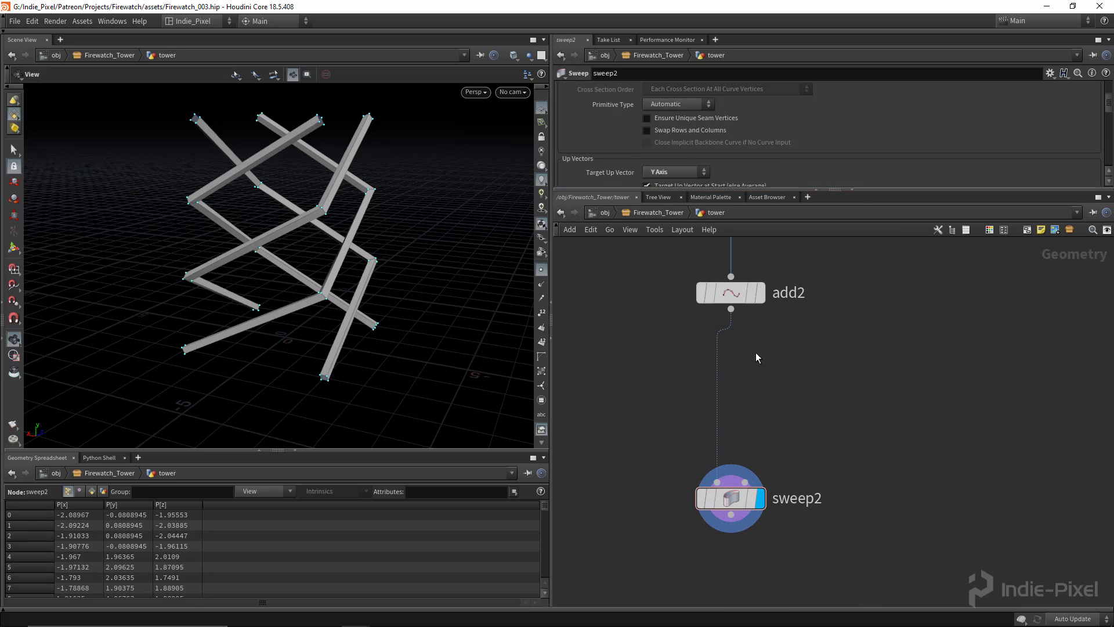
pyautogui.click(760, 296)
pyautogui.press('Tab')
pyautogui.write('wra')
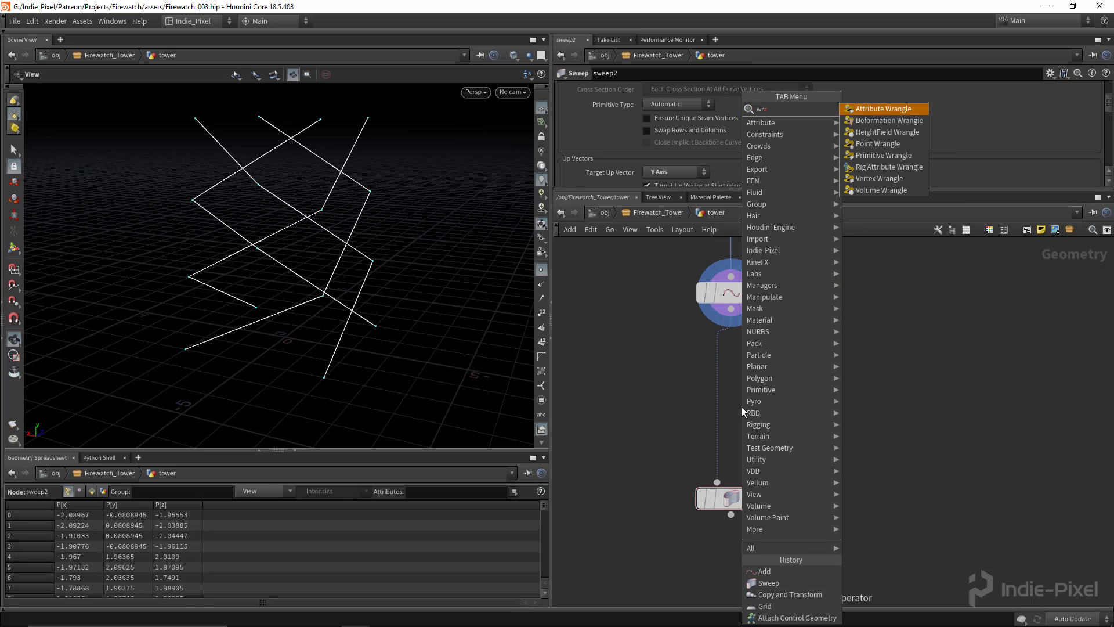
pyautogui.press('Return')
pyautogui.click(794, 421)
pyautogui.moveTo(732, 309); pyautogui.dragTo(795, 390)
pyautogui.click(821, 422)
# Rename the Attribute Wrangle node as curve_dirs
pyautogui.doubleClick(876, 393)
pyautogui.write('c')
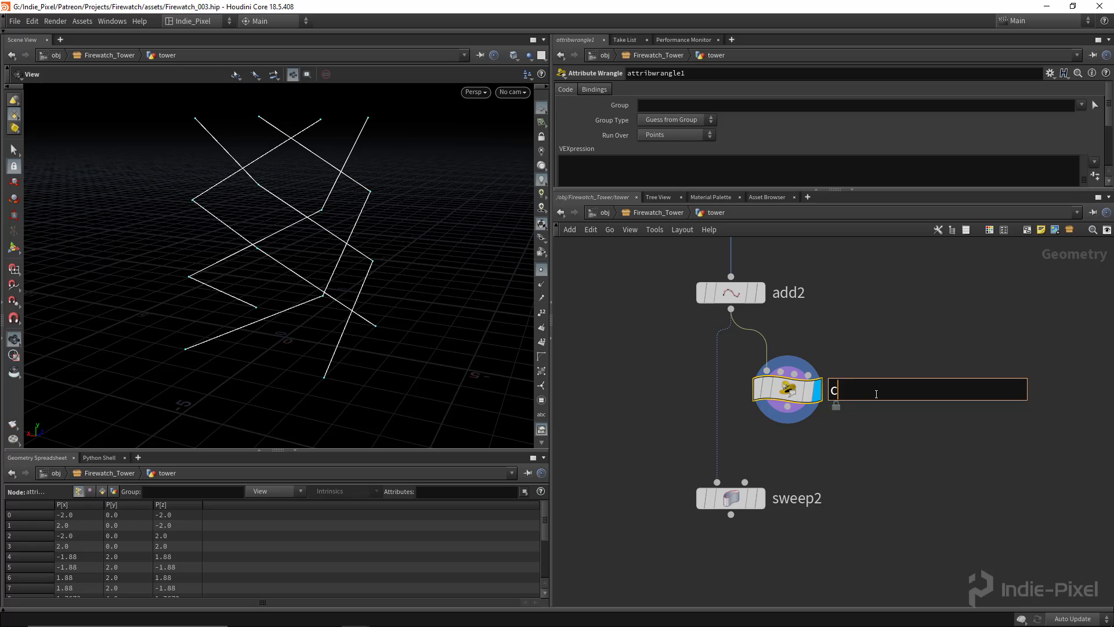
pyautogui.write('urve_dirs')
pyautogui.press('Return')
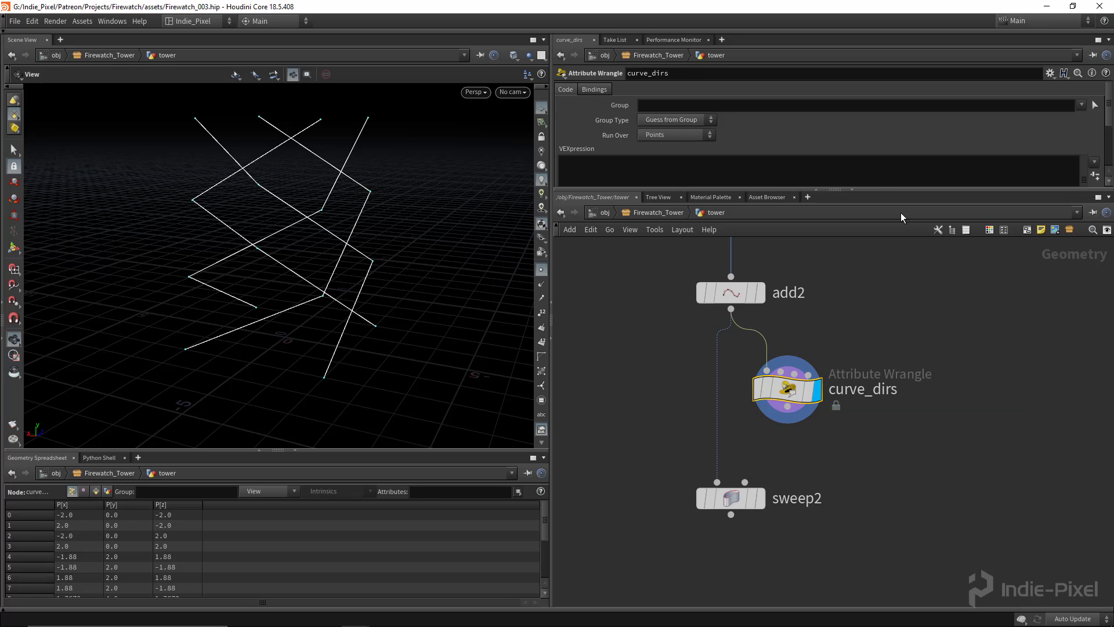
# Insert a PolyFrame node between add2 and the curve_dirs wrangle
pyautogui.moveTo(871, 189); pyautogui.dragTo(865, 255)
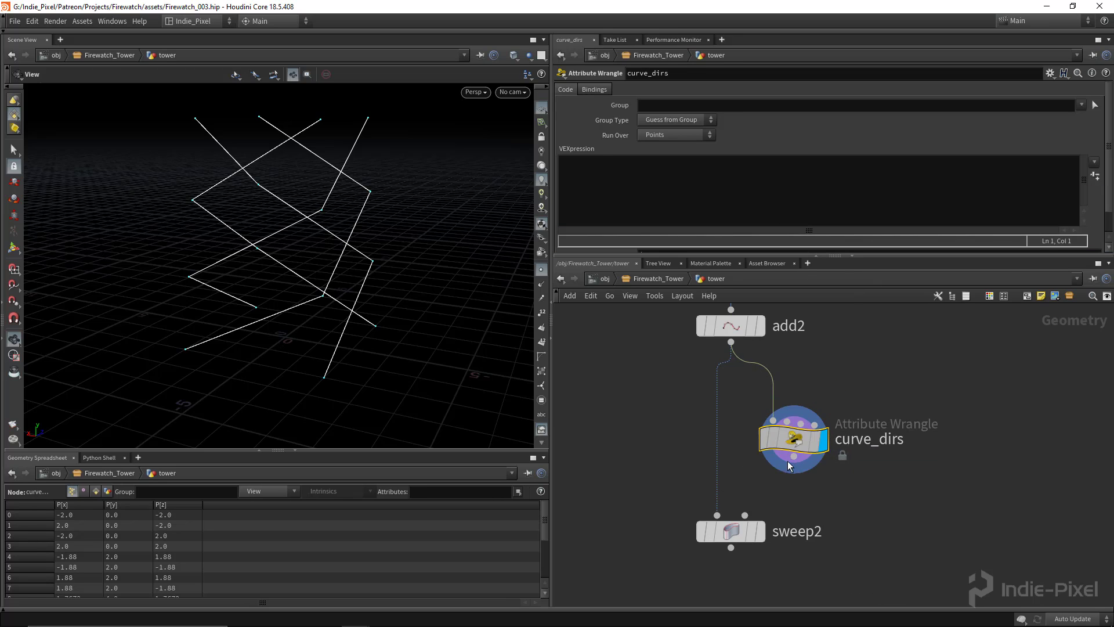
pyautogui.press('Tab')
pyautogui.write('poly')
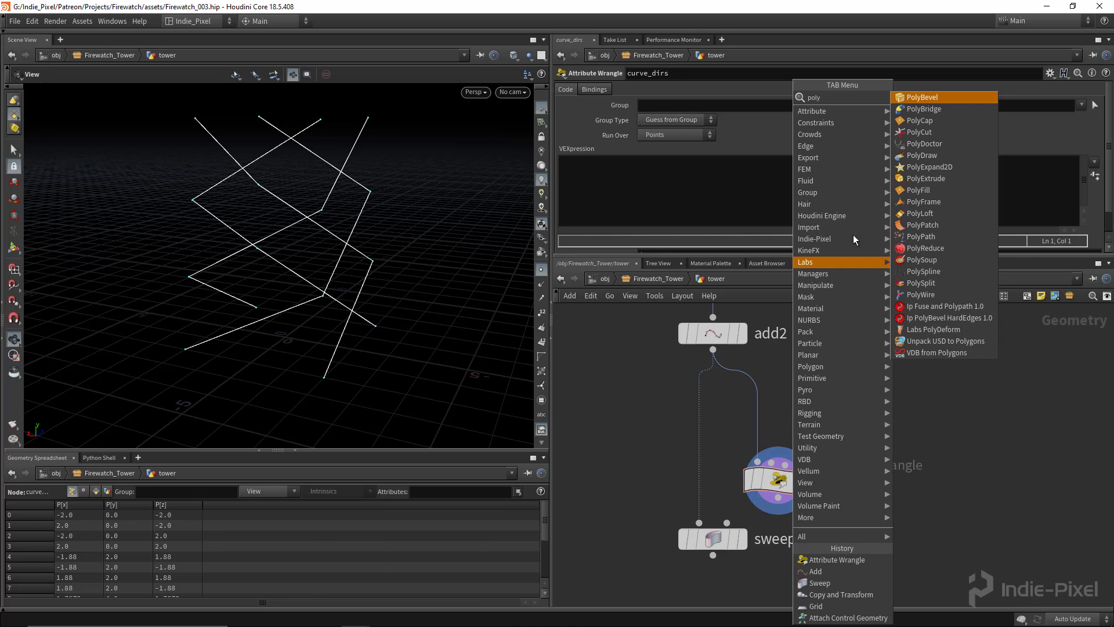
pyautogui.click(901, 203)
pyautogui.click(775, 420)
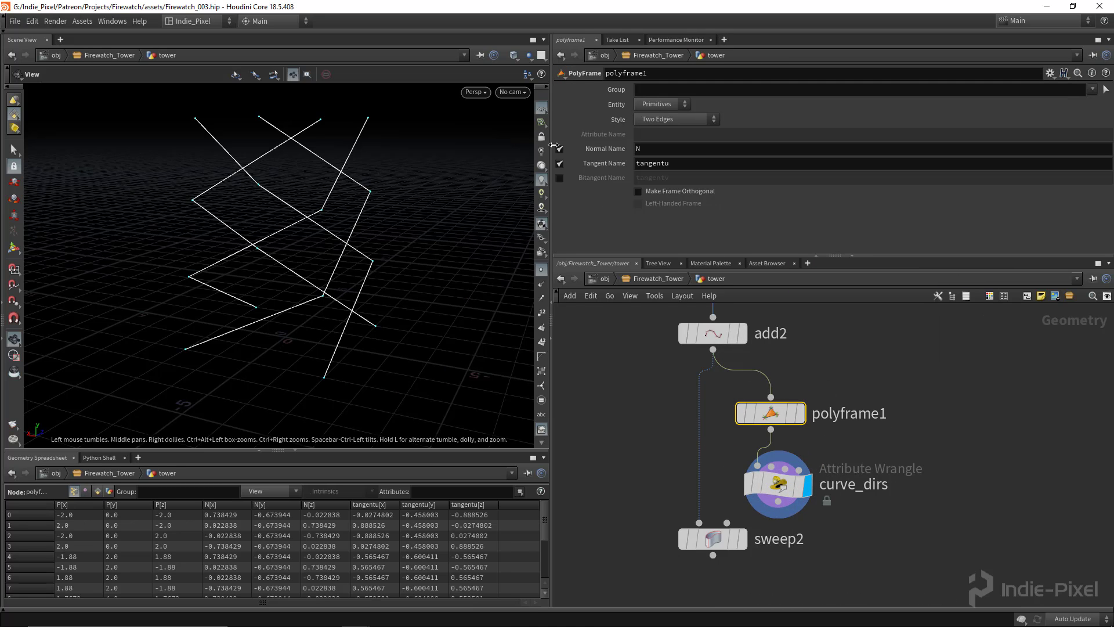
# Disable the PolyFrame's Normal Name output, set its Tangent Name to N and display the node
pyautogui.click(559, 150)
pyautogui.press('Tab')
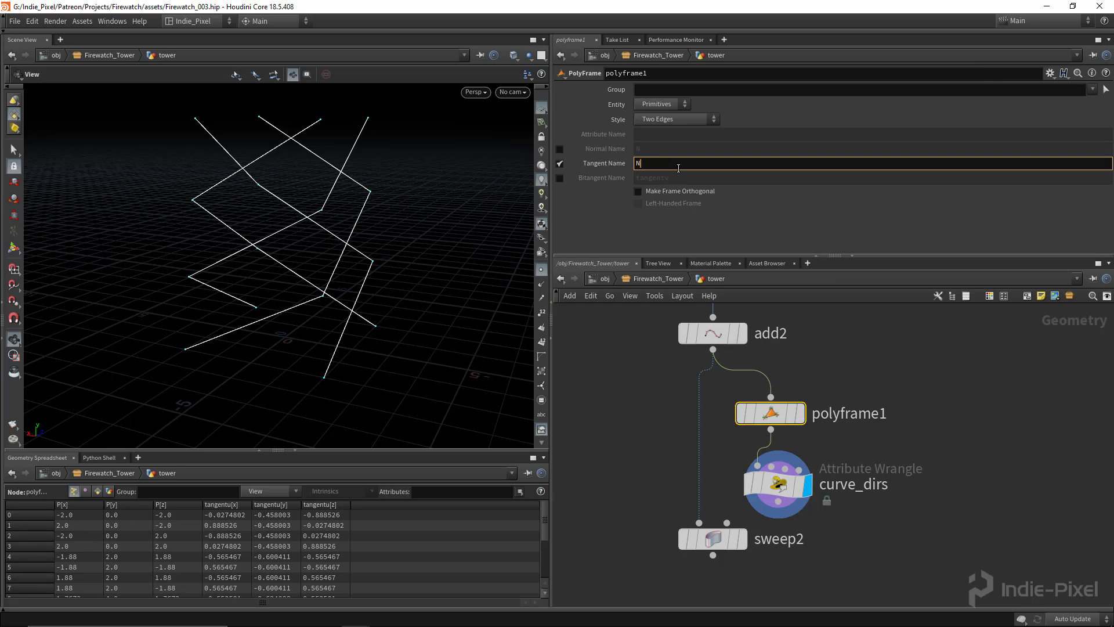
pyautogui.press('Return')
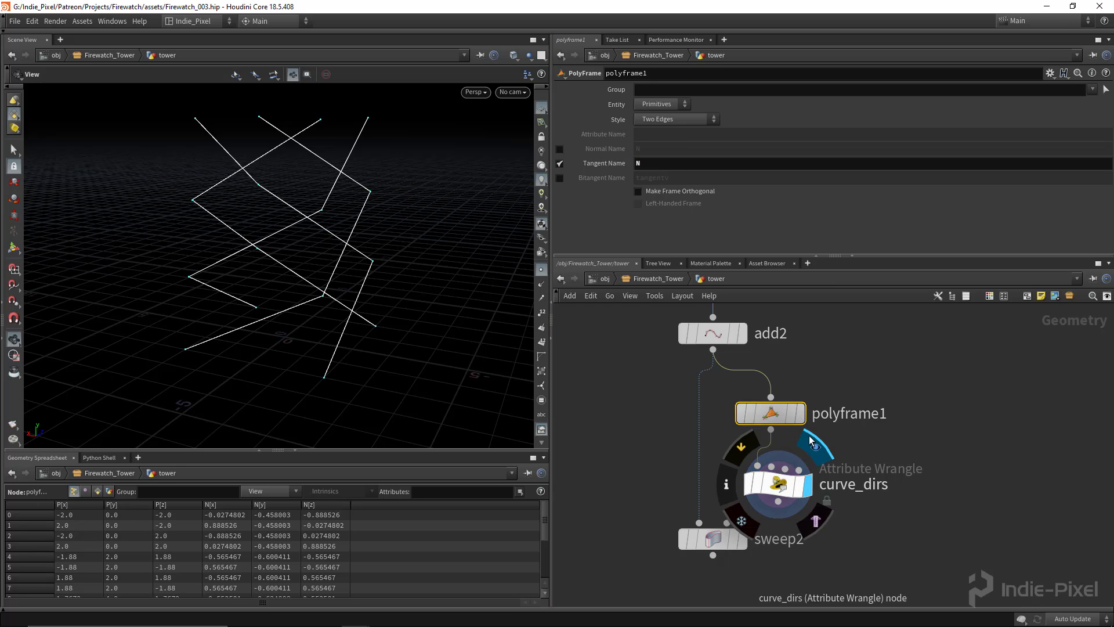
pyautogui.click(807, 413)
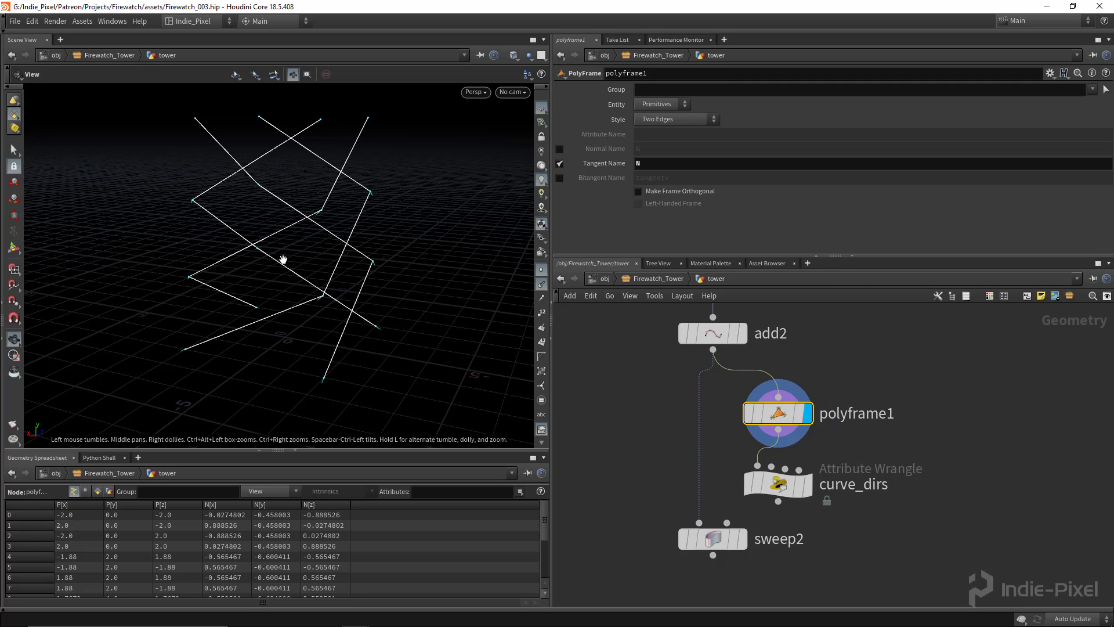
pyautogui.moveTo(283, 260); pyautogui.dragTo(393, 167)
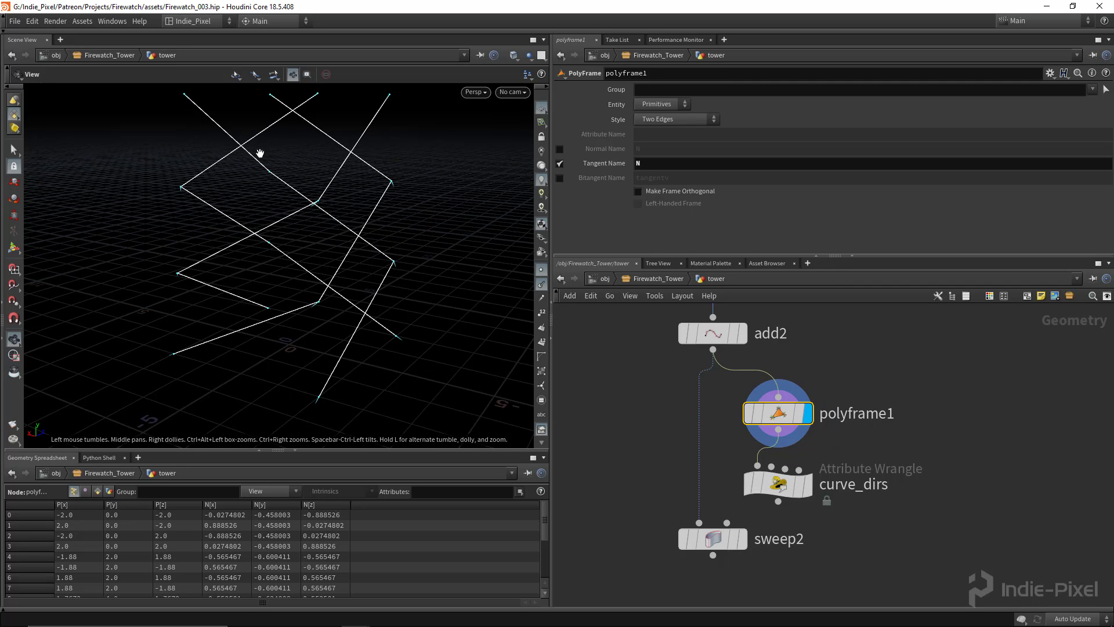
pyautogui.moveTo(282, 182); pyautogui.dragTo(349, 197)
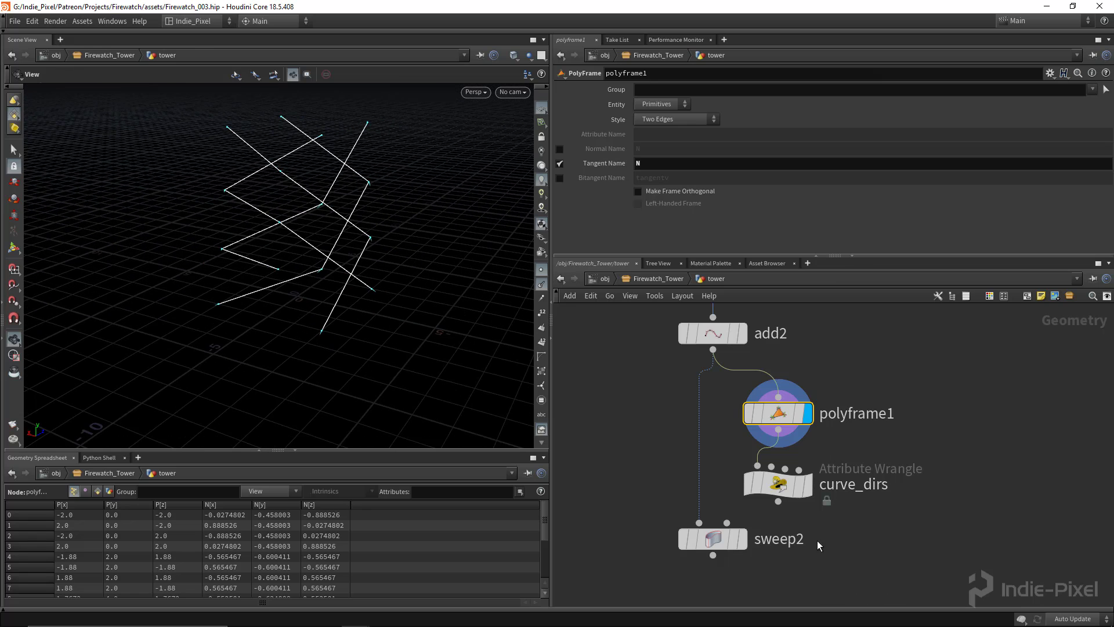
# Connect the curve_dirs output to the second Sweep's first input and display the swept beams
pyautogui.moveTo(817, 545); pyautogui.dragTo(856, 472, button='middle')
pyautogui.moveTo(816, 428); pyautogui.dragTo(738, 449)
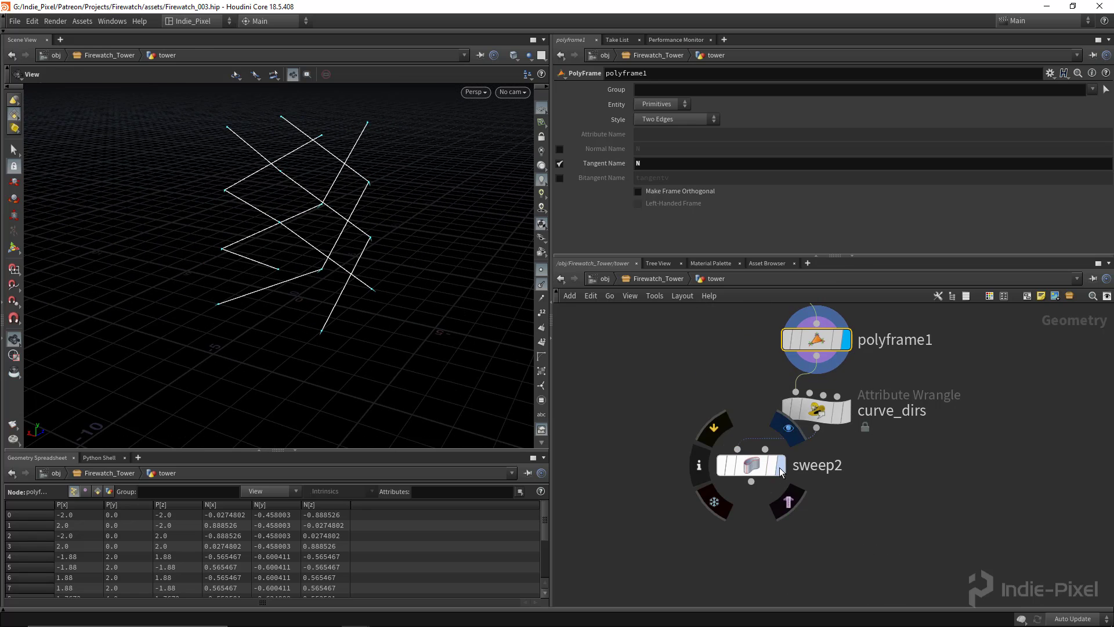
pyautogui.click(781, 471)
pyautogui.moveTo(343, 218); pyautogui.dragTo(370, 151)
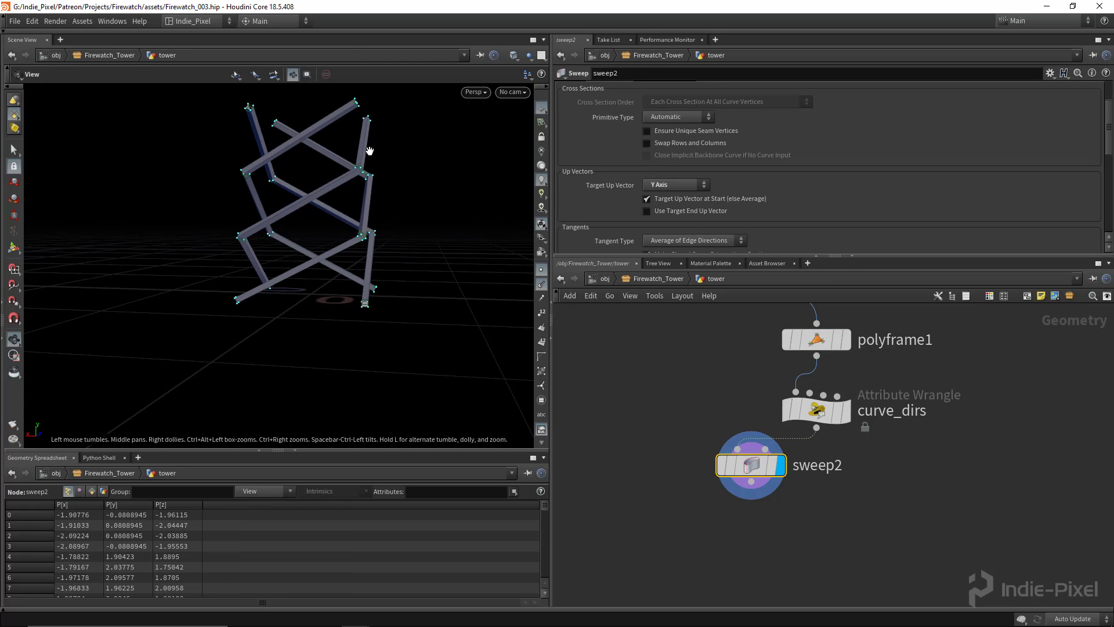
pyautogui.moveTo(370, 151); pyautogui.dragTo(523, 145, button='right')
pyautogui.moveTo(400, 159); pyautogui.dragTo(348, 201)
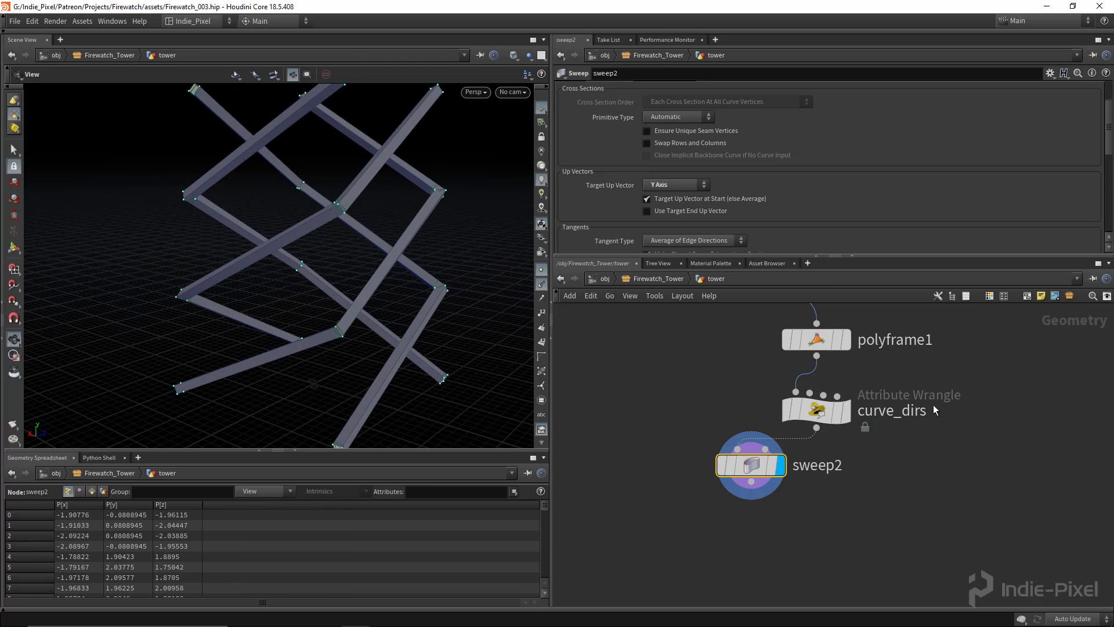
# Write v@up = {0,1,0}; as the curve_dirs VEX expression and display the second Sweep to check the beams
pyautogui.click(843, 410)
pyautogui.click(816, 411)
pyautogui.click(718, 181)
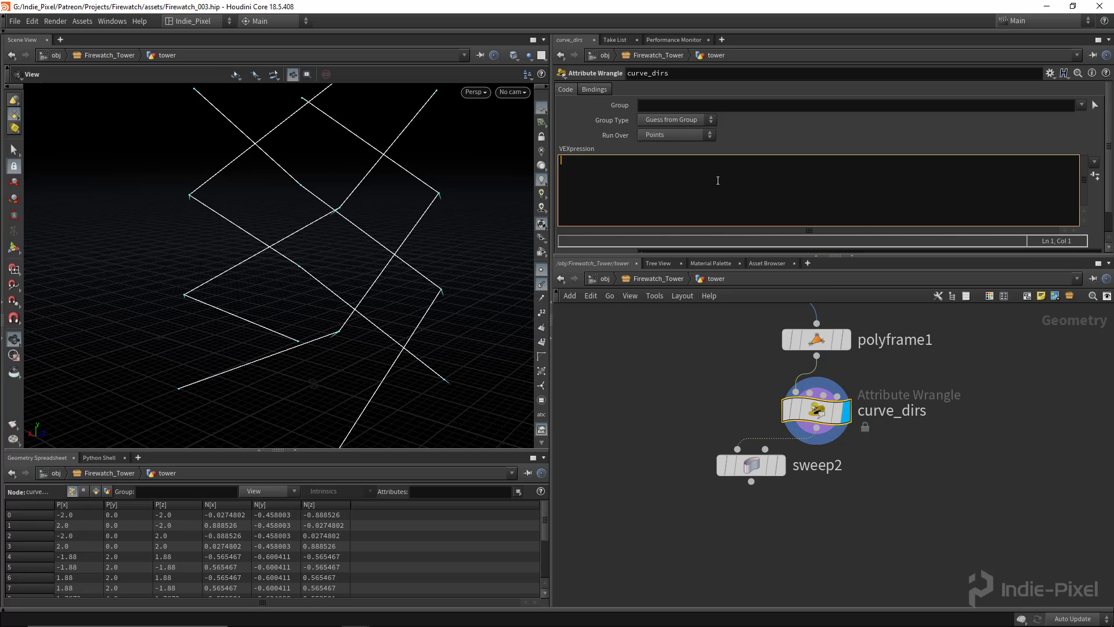
pyautogui.write('v@up = {0,1,0};')
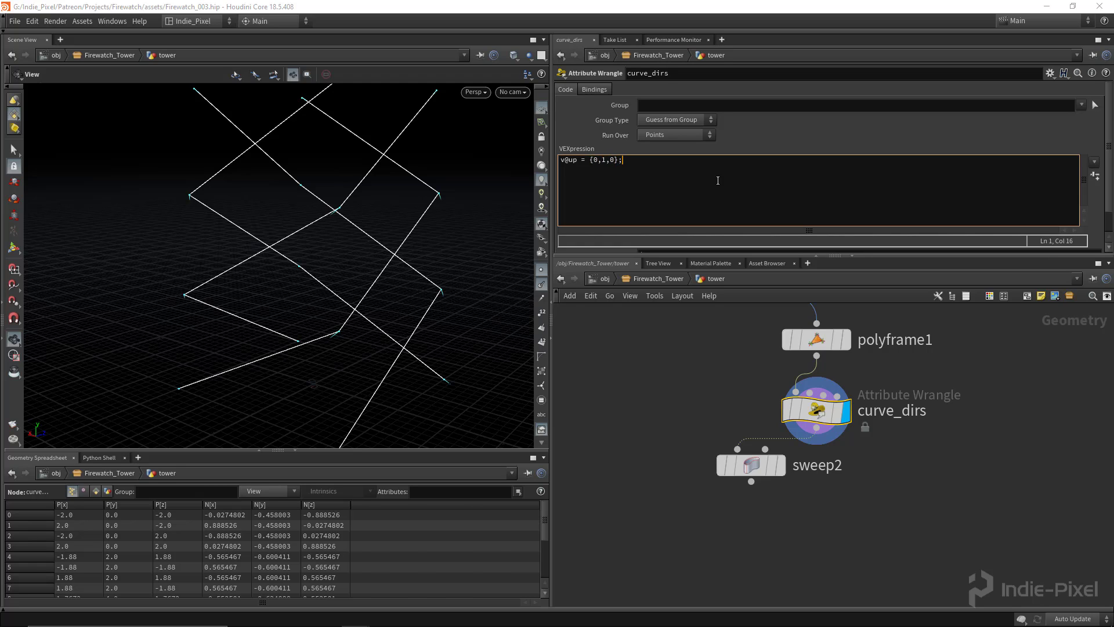
pyautogui.hotkey('ctrl', 'Return')
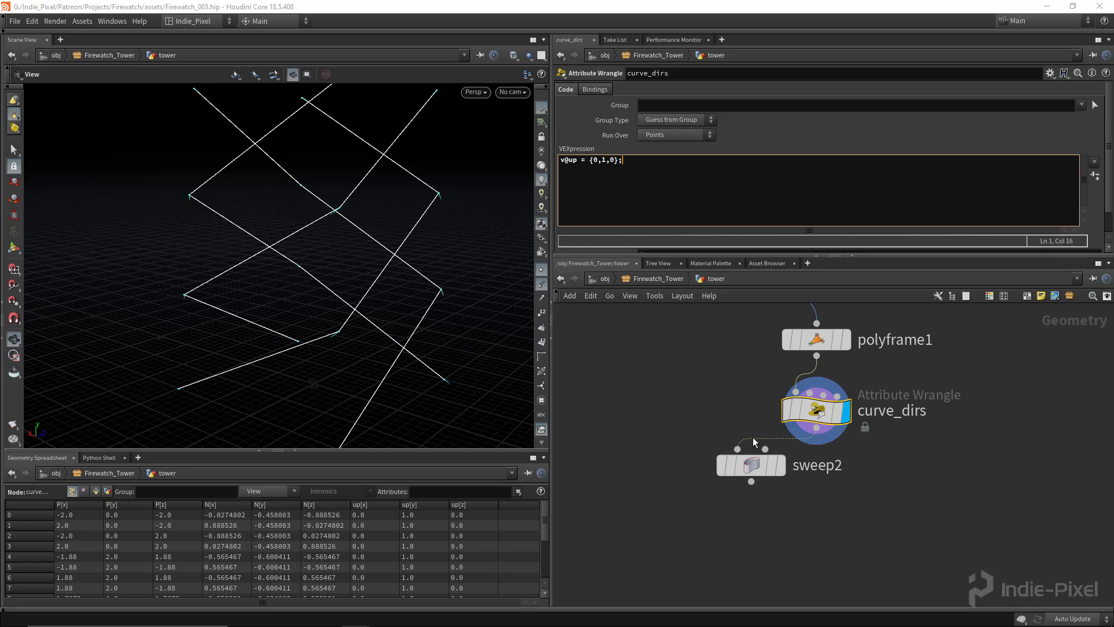
pyautogui.click(780, 465)
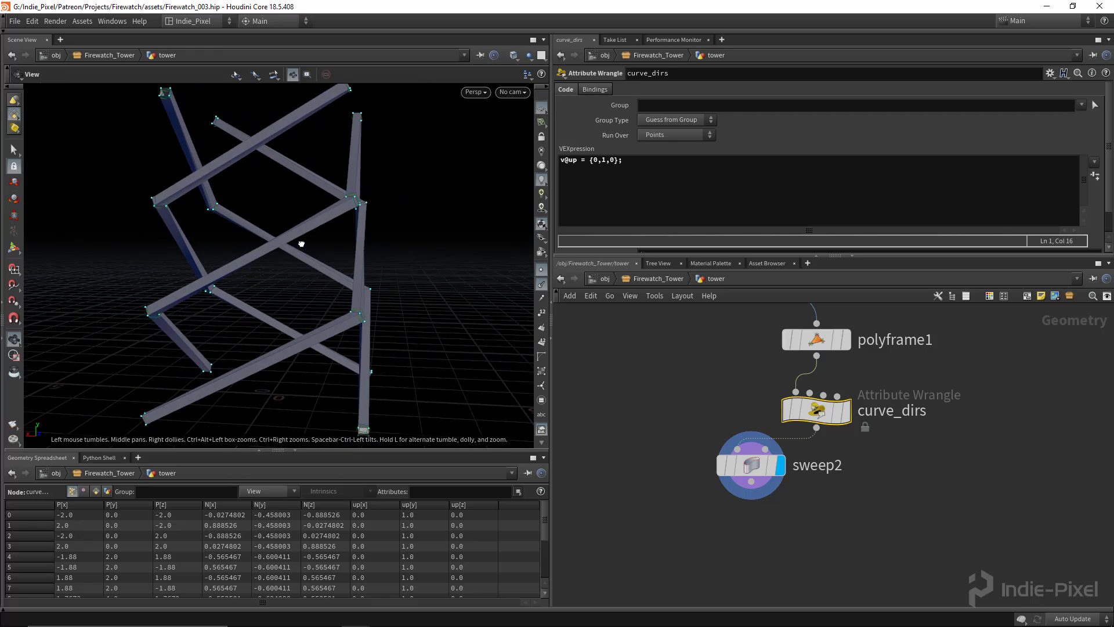
pyautogui.moveTo(323, 246); pyautogui.dragTo(363, 316)
pyautogui.moveTo(776, 532); pyautogui.dragTo(764, 515, button='middle')
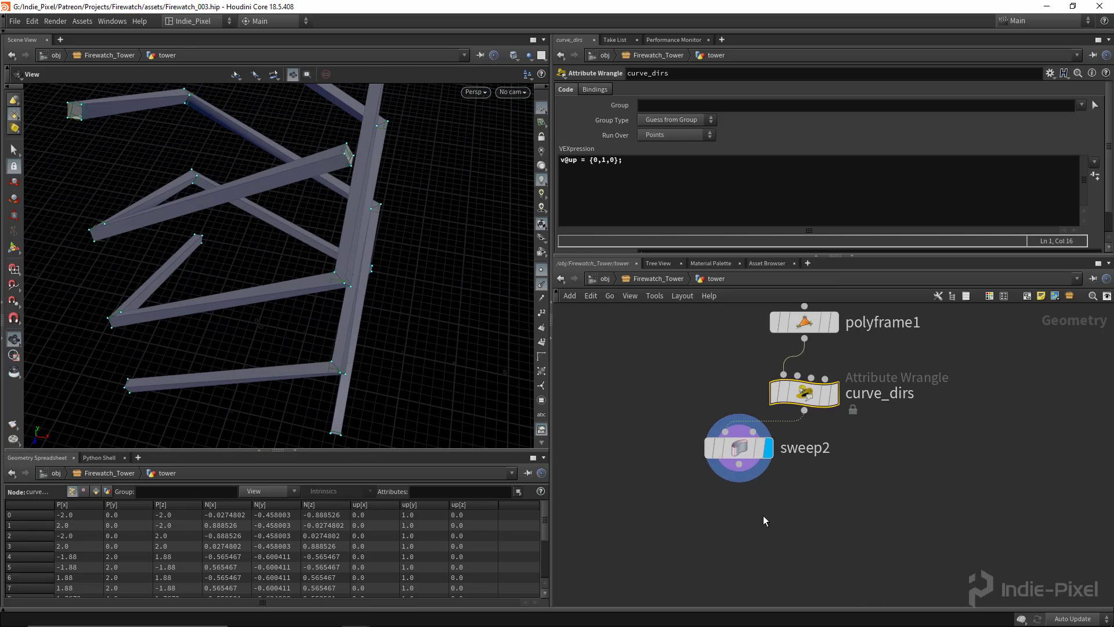
# Insert a Convert Line node between add2 and polyframe1, making room for it in the node chain
pyautogui.scroll(-3, 764, 515)
pyautogui.moveTo(718, 518); pyautogui.dragTo(746, 473)
pyautogui.click(748, 486)
pyautogui.press('Escape')
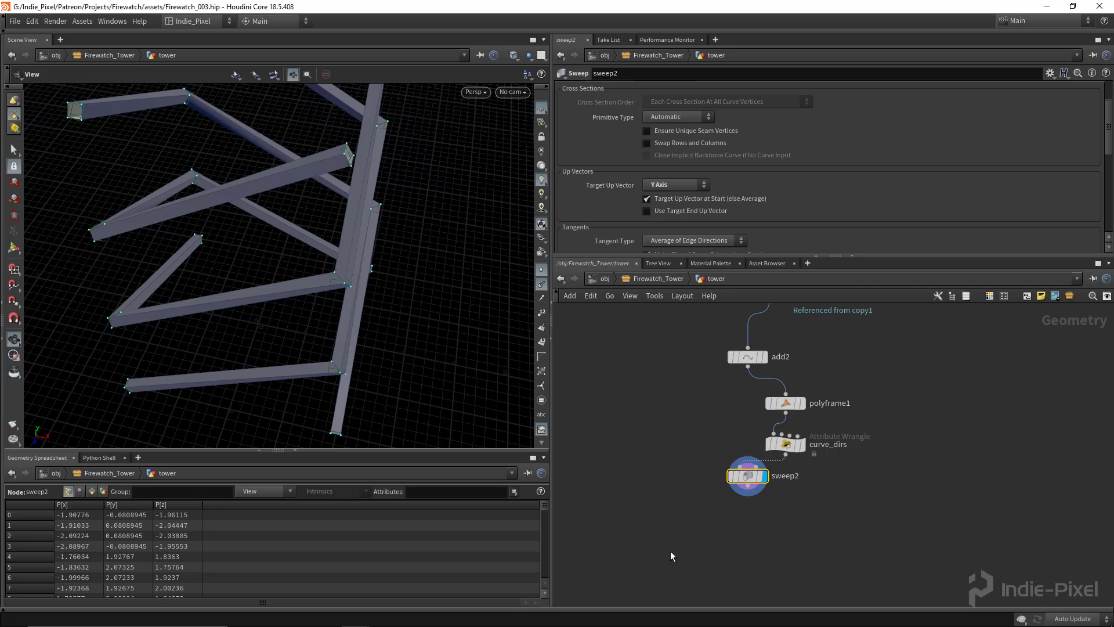
pyautogui.moveTo(671, 552); pyautogui.dragTo(781, 459)
pyautogui.click(738, 404)
pyautogui.press('Tab')
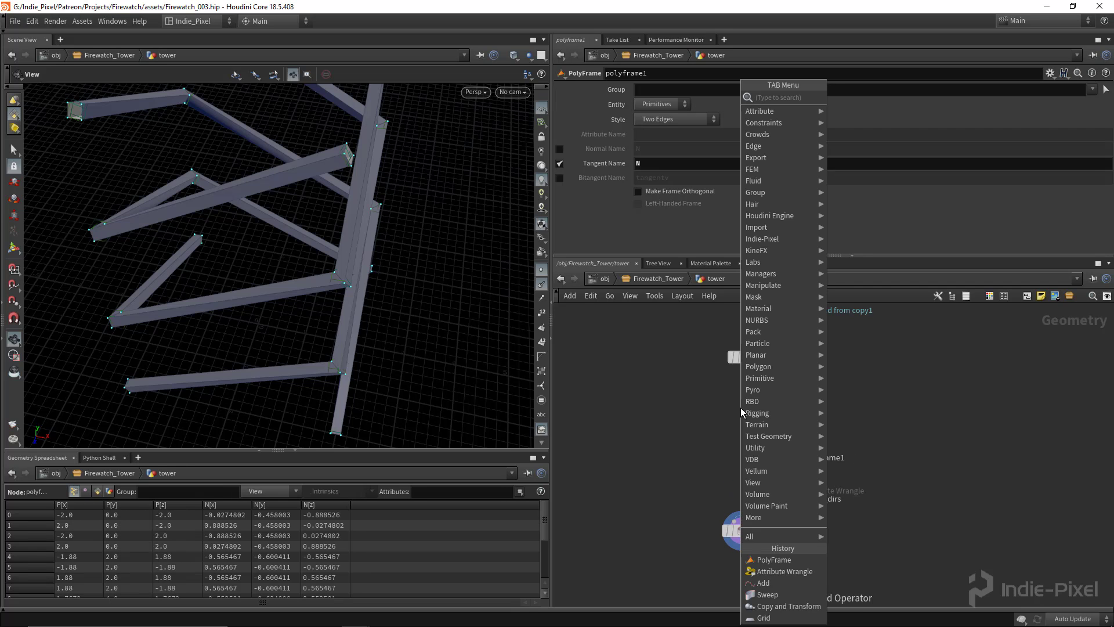
pyautogui.write('convert')
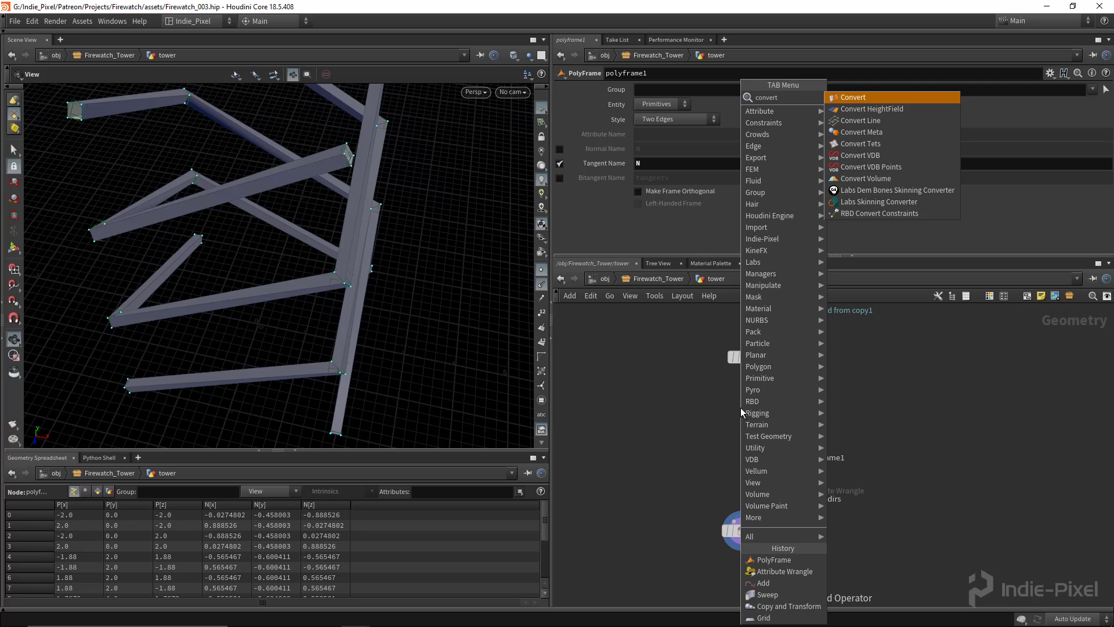
pyautogui.click(861, 120)
pyautogui.click(748, 408)
pyautogui.moveTo(747, 410)
pyautogui.mouseDown()
pyautogui.moveTo(776, 409)
pyautogui.moveTo(768, 405)
pyautogui.mouseUp()
pyautogui.moveTo(269, 274); pyautogui.dragTo(293, 271)
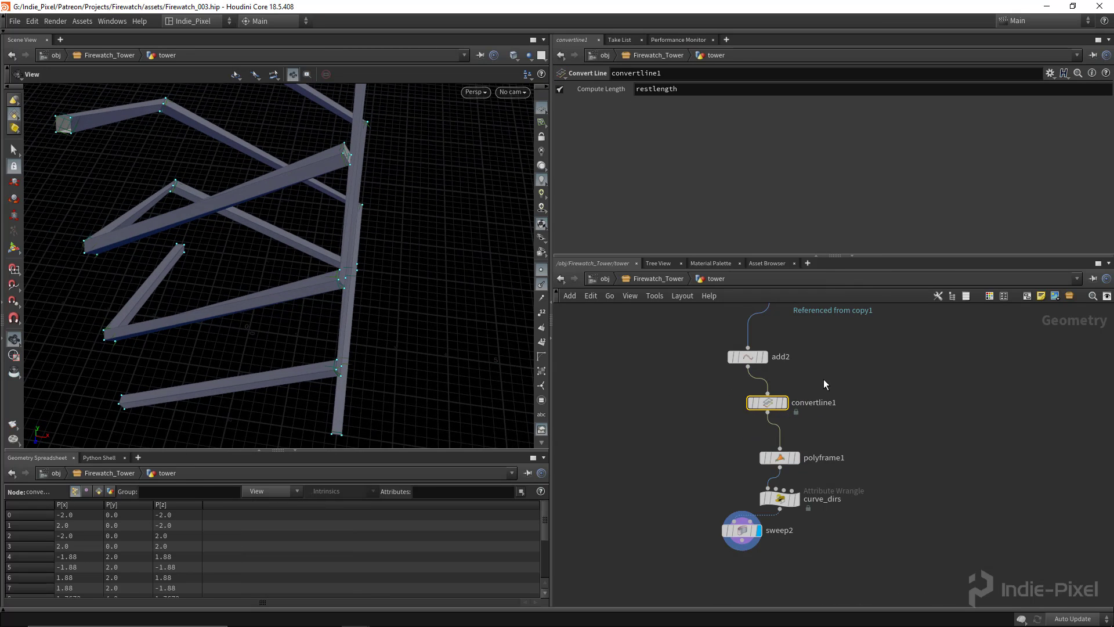
# Disable Compute Length on the Convert Line node and display the second Sweep
pyautogui.click(560, 89)
pyautogui.click(788, 382)
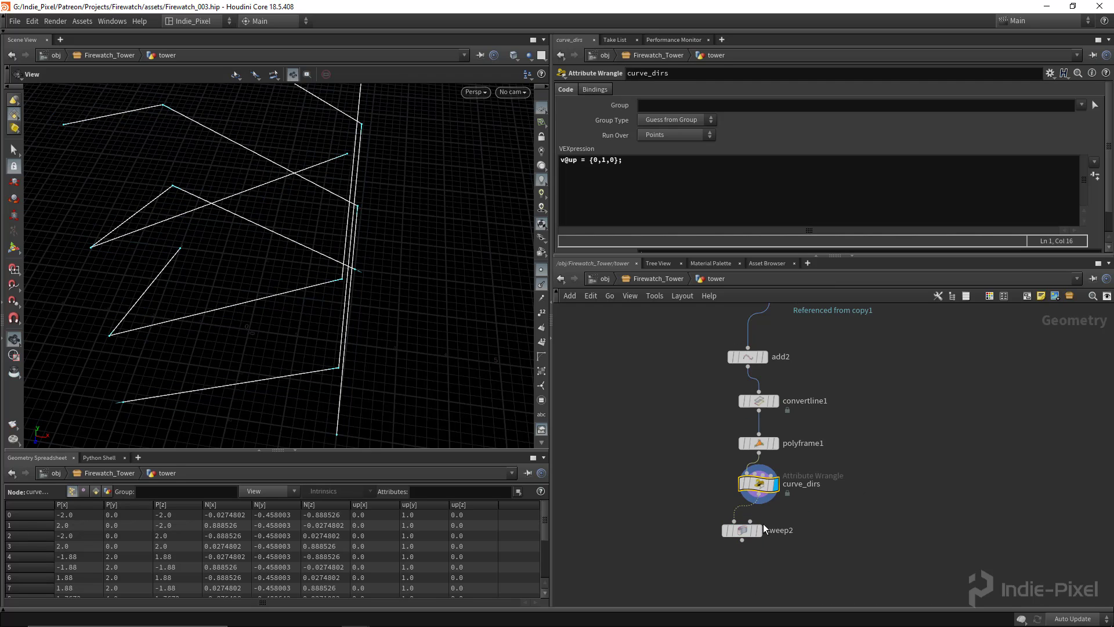
pyautogui.click(764, 529)
# Set the second Sweep's Target Up Vector to Curve Normal and show primitive numbers in the viewport
pyautogui.click(743, 530)
pyautogui.moveTo(371, 273)
pyautogui.mouseDown()
pyautogui.moveTo(348, 298)
pyautogui.moveTo(311, 294)
pyautogui.moveTo(295, 274)
pyautogui.moveTo(290, 286)
pyautogui.moveTo(331, 298)
pyautogui.moveTo(356, 294)
pyautogui.moveTo(335, 281)
pyautogui.moveTo(325, 295)
pyautogui.moveTo(381, 283)
pyautogui.mouseUp()
pyautogui.click(685, 186)
pyautogui.click(668, 196)
pyautogui.scroll(3, 330, 293)
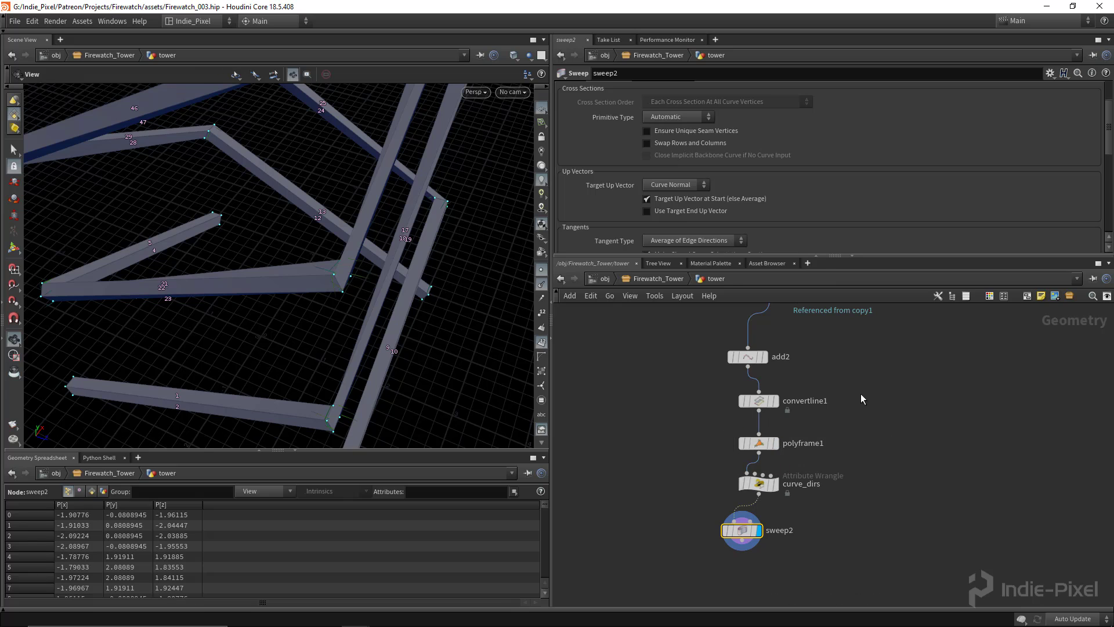
# Delete the Convert Line node to compare the beams without it, and undo the deletion
pyautogui.moveTo(827, 399); pyautogui.dragTo(820, 422, button='middle')
pyautogui.moveTo(692, 430); pyautogui.dragTo(673, 433)
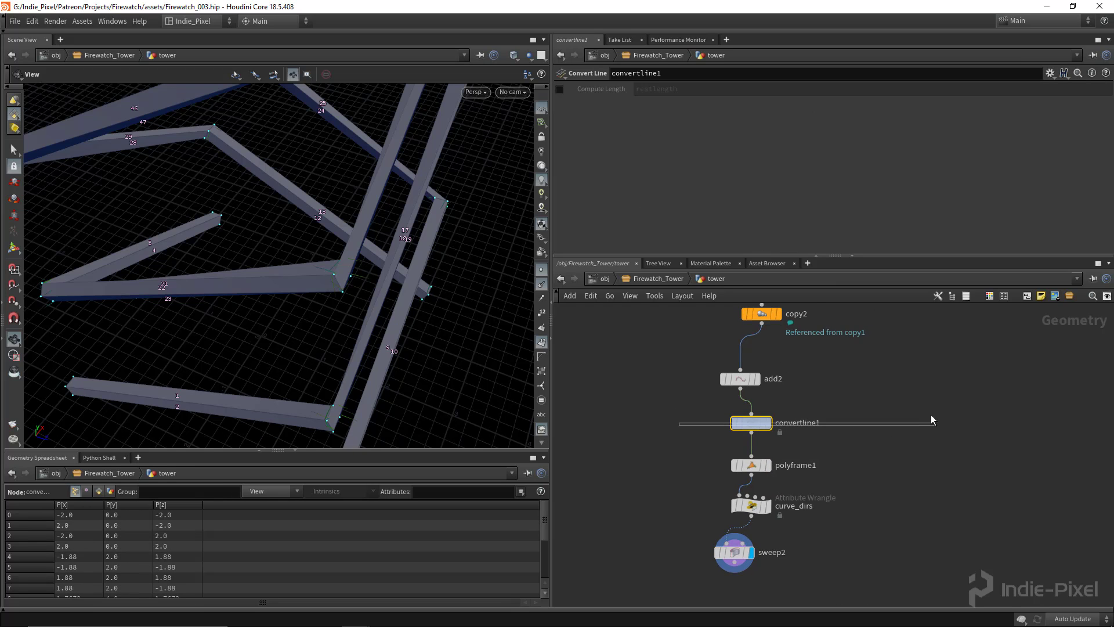
pyautogui.press('Delete')
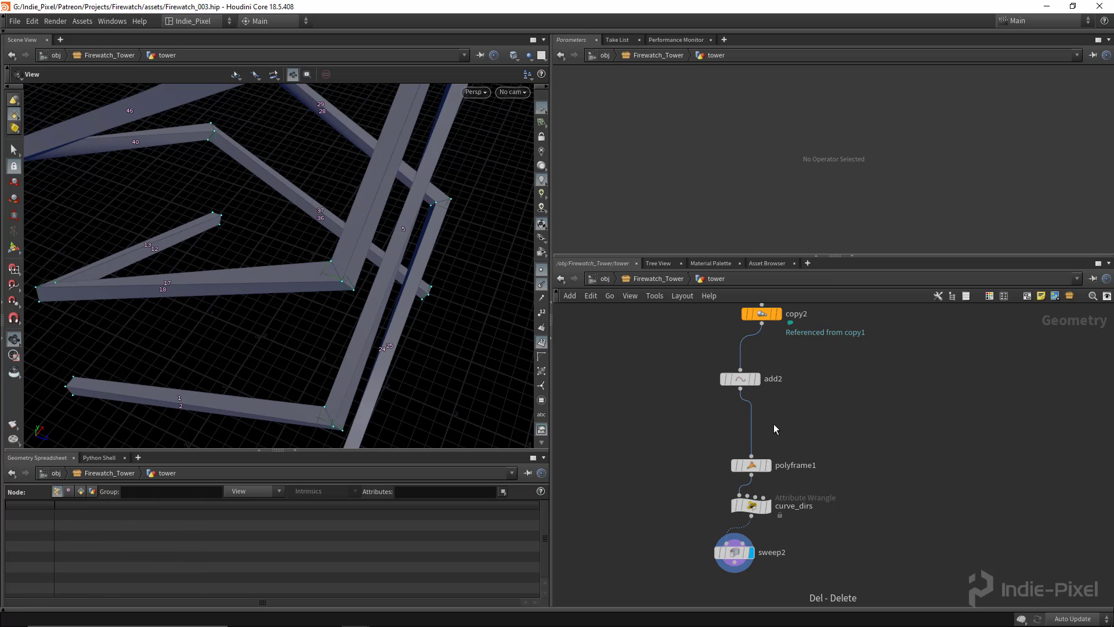
pyautogui.hotkey('ctrl', 'z')
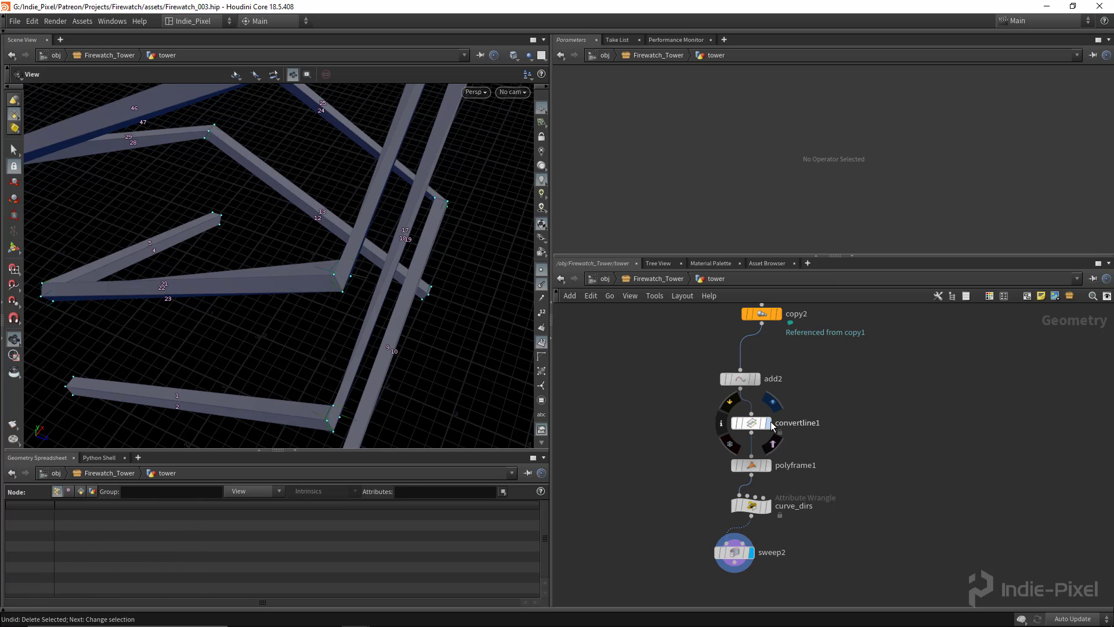
# Compare the curve output of add2 with that of the Convert Line node, checking primitive and point numbering
pyautogui.click(772, 425)
pyautogui.moveTo(442, 256); pyautogui.dragTo(291, 285)
pyautogui.click(757, 379)
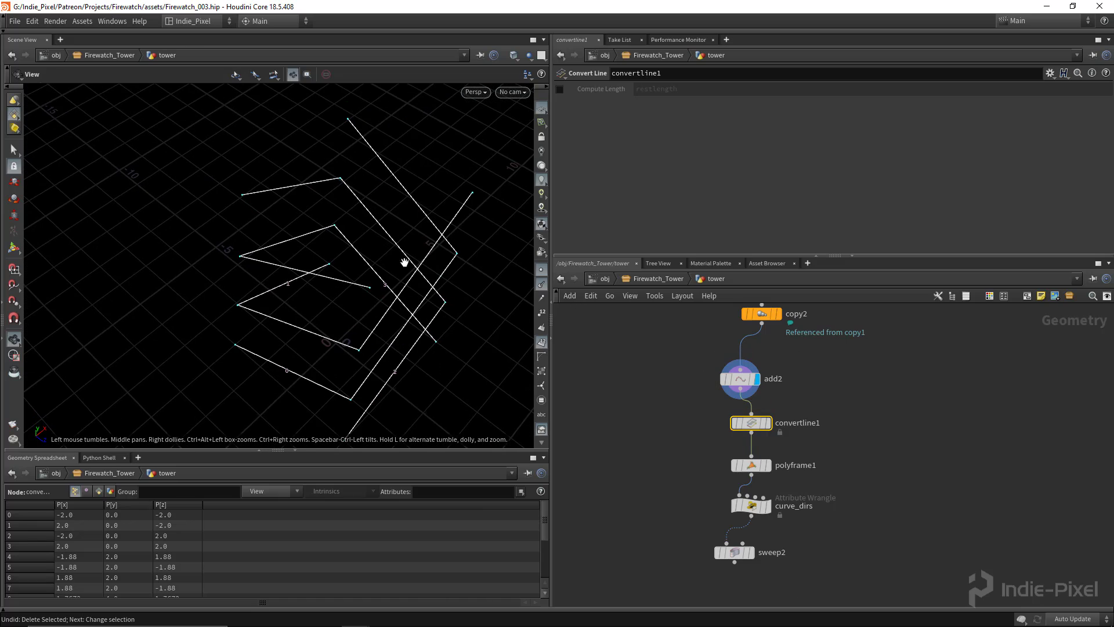
pyautogui.click(767, 423)
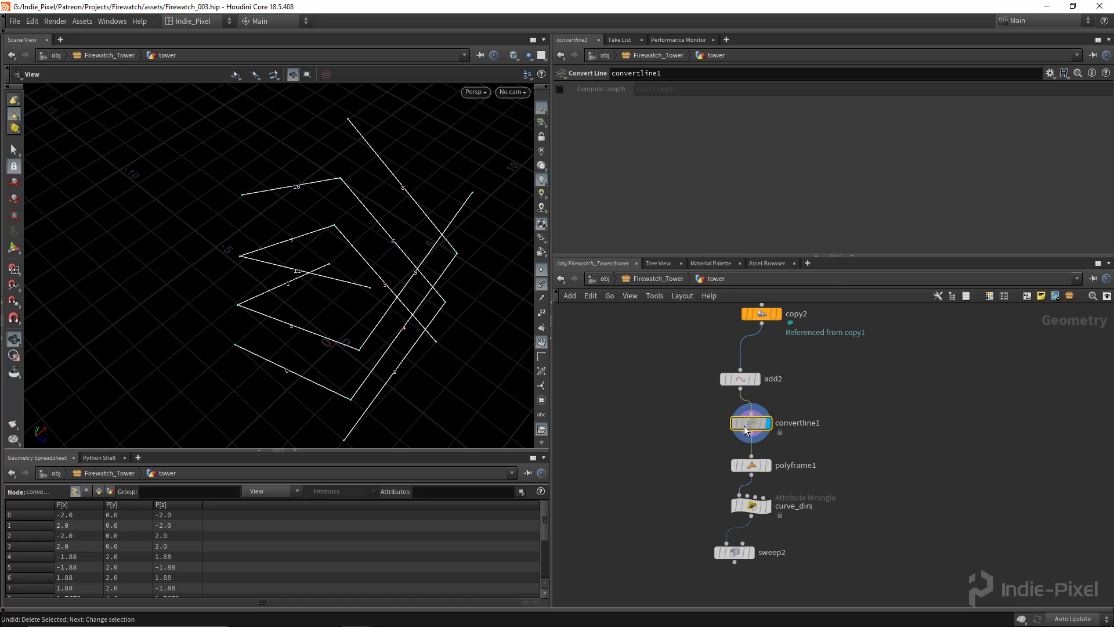
pyautogui.moveTo(386, 279); pyautogui.dragTo(395, 288)
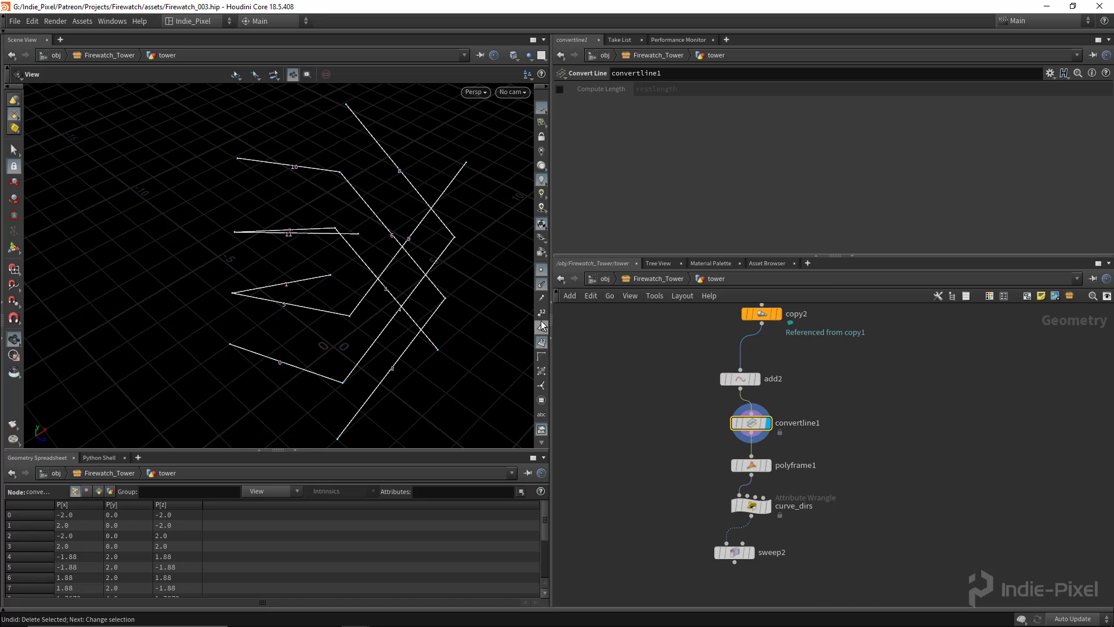
pyautogui.scroll(5, 356, 319)
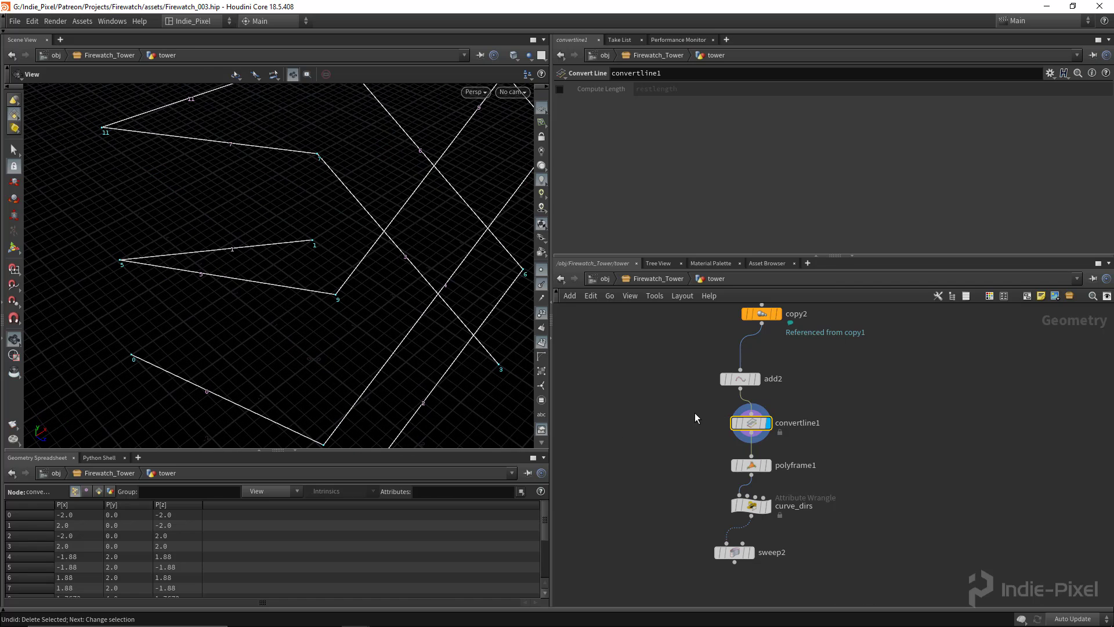
# Move the Convert Line node aside and add a Carve node in its place, fed by add2
pyautogui.moveTo(772, 428); pyautogui.dragTo(772, 429)
pyautogui.moveTo(764, 423); pyautogui.dragTo(902, 425)
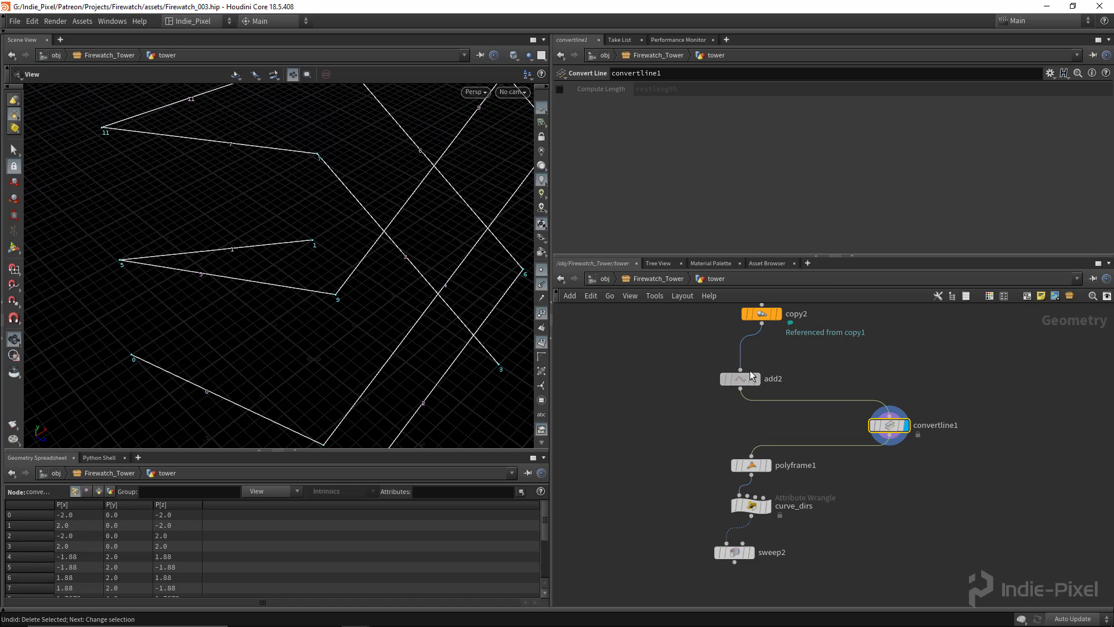
pyautogui.moveTo(749, 370); pyautogui.dragTo(772, 353)
pyautogui.click(755, 427)
pyautogui.press('Tab')
pyautogui.write('carv')
pyautogui.press('Return')
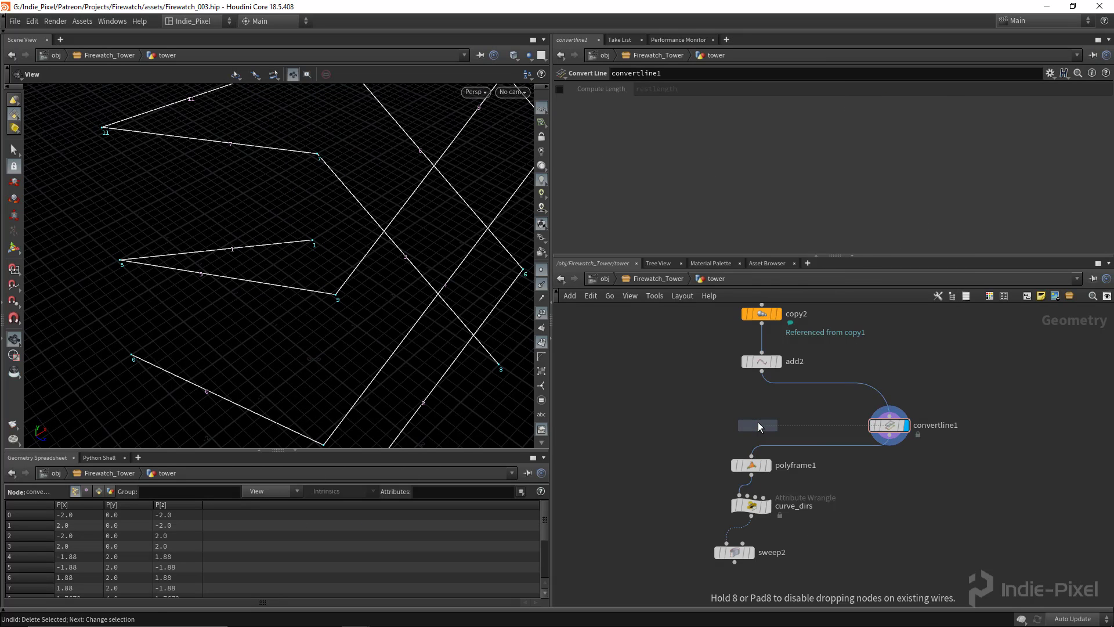
pyautogui.click(758, 427)
pyautogui.moveTo(762, 372); pyautogui.dragTo(767, 417)
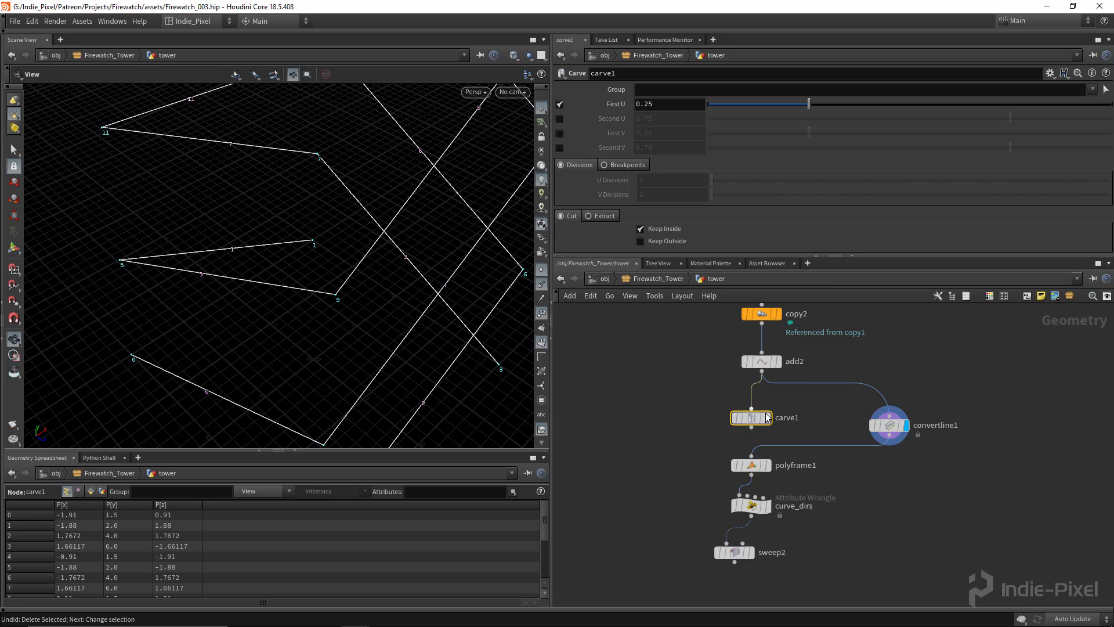
# Display the Carve node, set First U to 0, and enable Second U with a value of 1
pyautogui.click(767, 417)
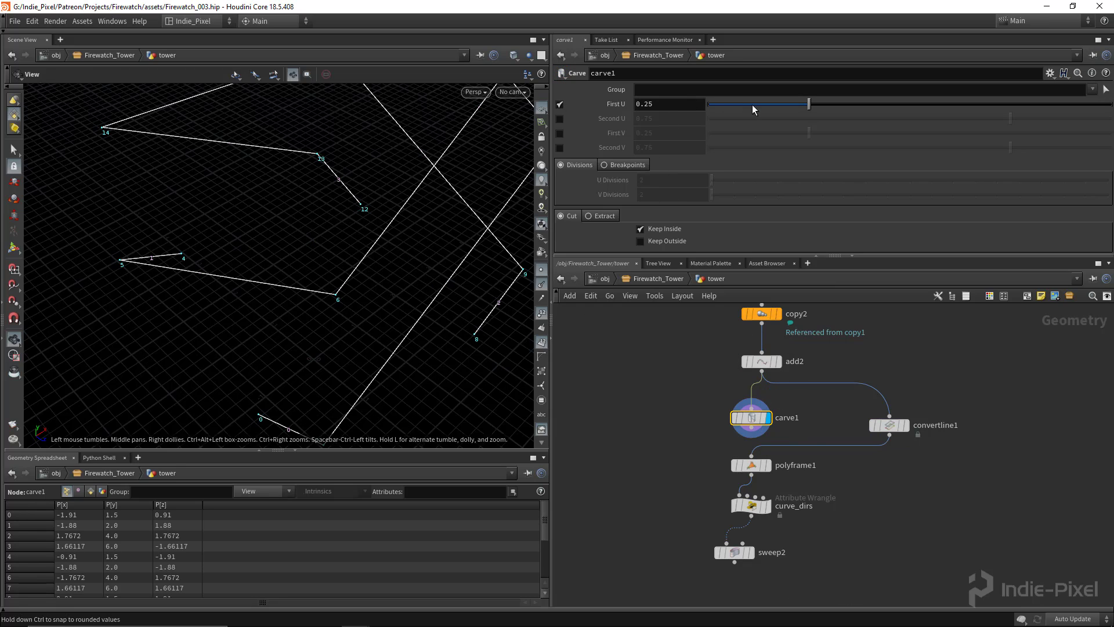
pyautogui.moveTo(752, 105); pyautogui.dragTo(670, 106)
pyautogui.click(560, 119)
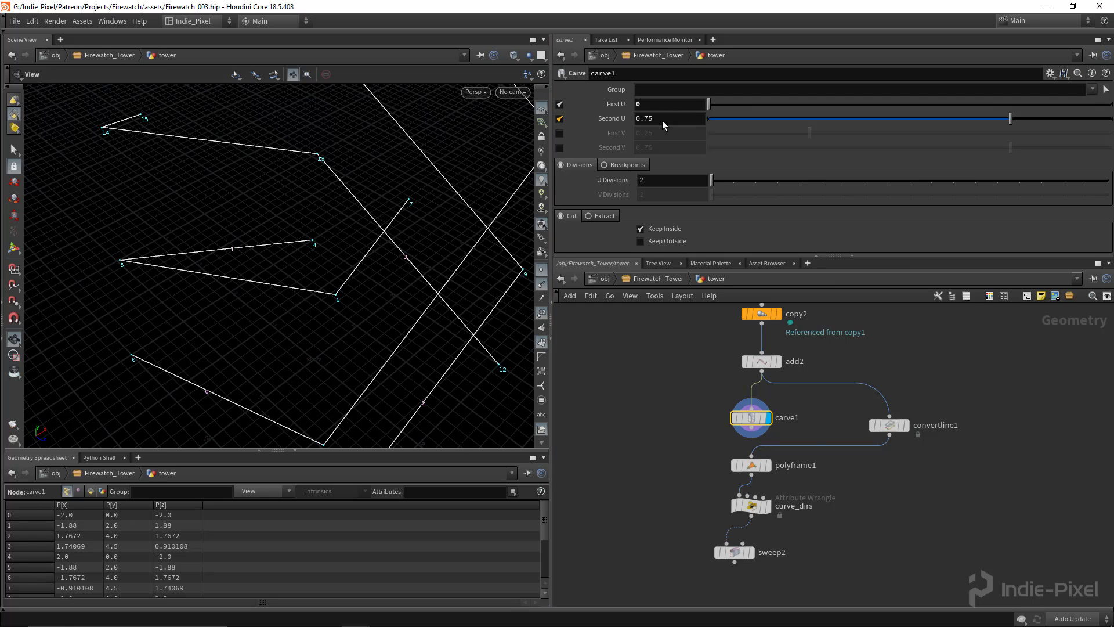
pyautogui.moveTo(1045, 127); pyautogui.dragTo(1110, 119)
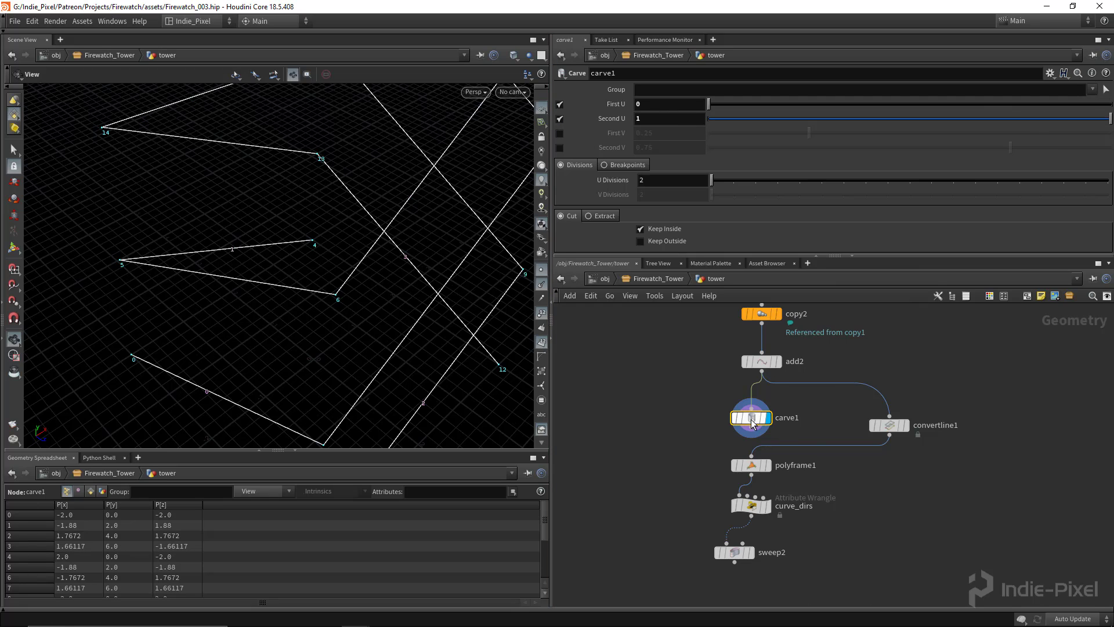
# Switch the Carve node to Breakpoints and enable Cut At All Internal U Breakpoints
pyautogui.moveTo(753, 423); pyautogui.dragTo(753, 418)
pyautogui.click(620, 166)
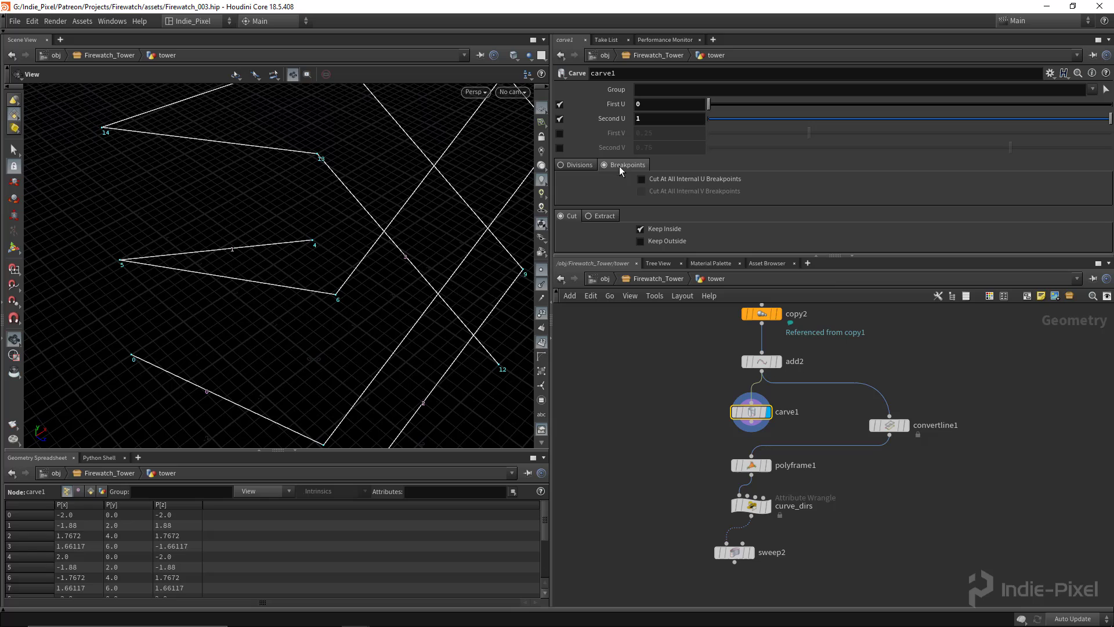
pyautogui.click(681, 182)
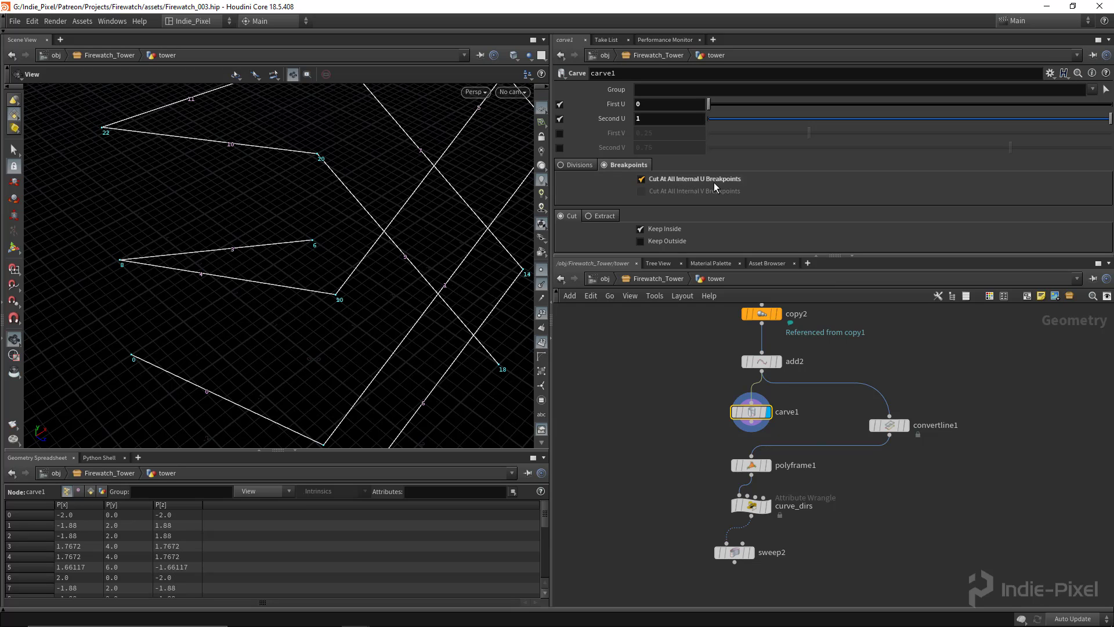
pyautogui.moveTo(346, 251); pyautogui.dragTo(355, 285)
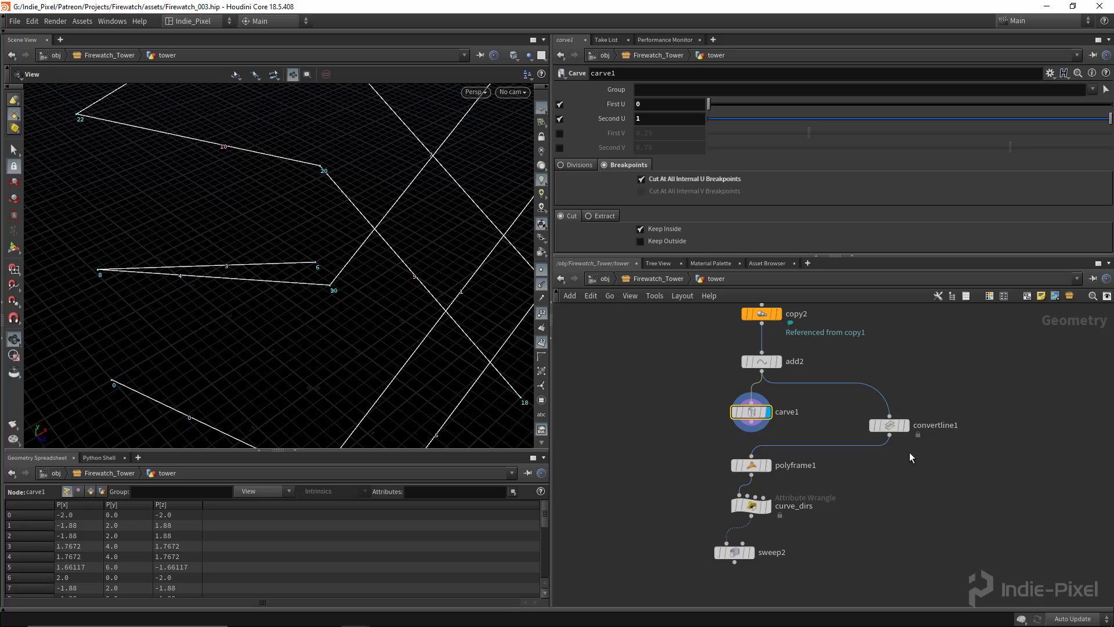
# Connect the Carve output to polyframe1 instead of the Convert Line node, and display the second Sweep
pyautogui.moveTo(758, 432); pyautogui.dragTo(753, 464)
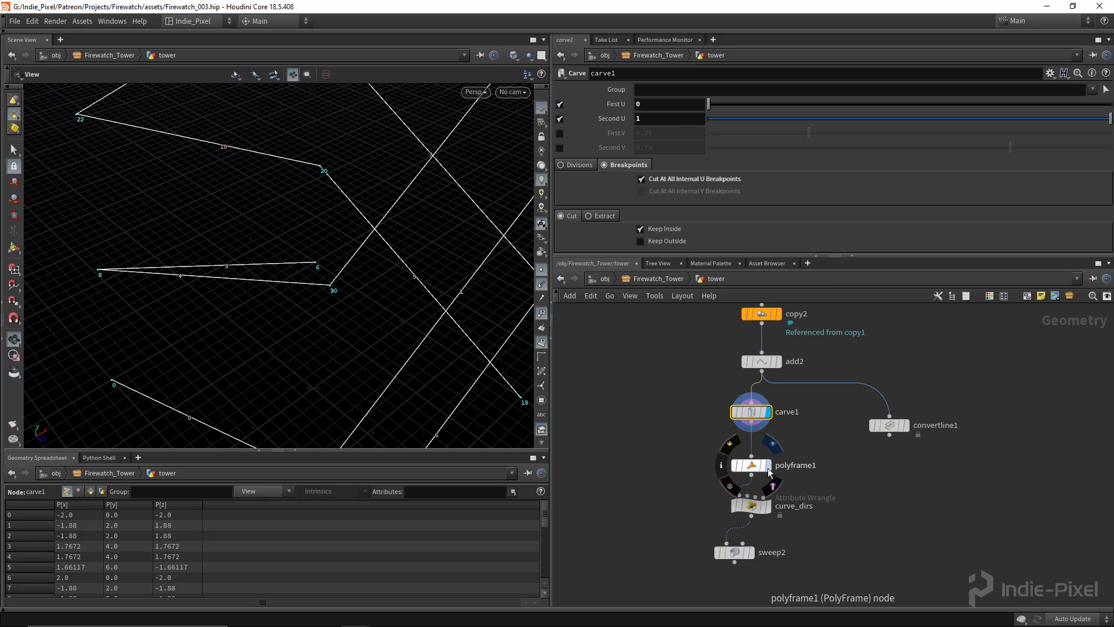
pyautogui.click(769, 507)
pyautogui.click(753, 505)
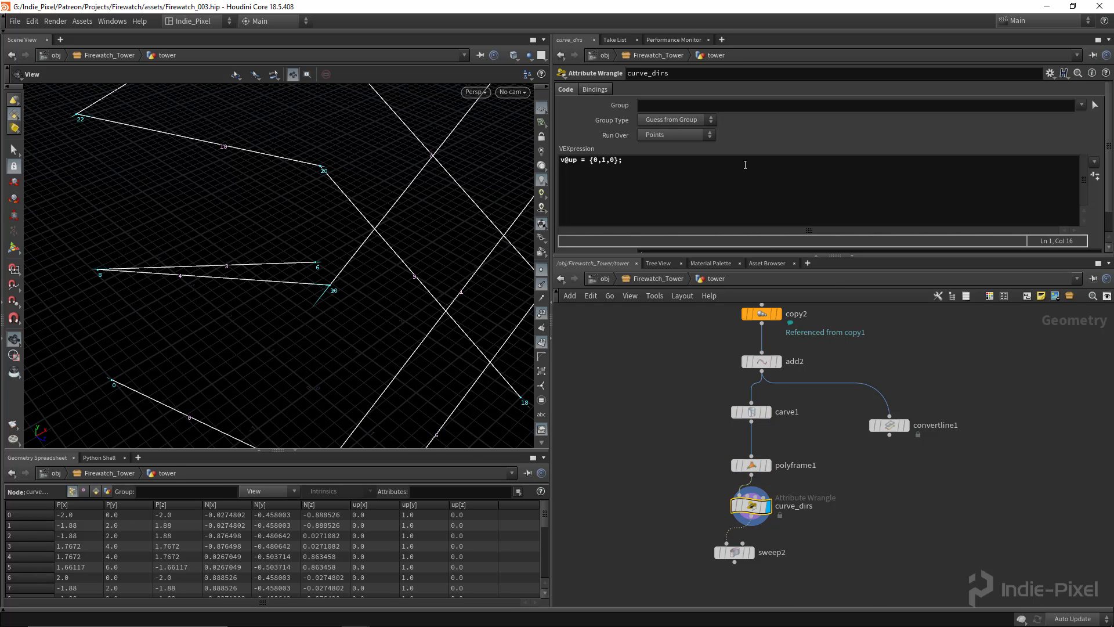
pyautogui.click(751, 552)
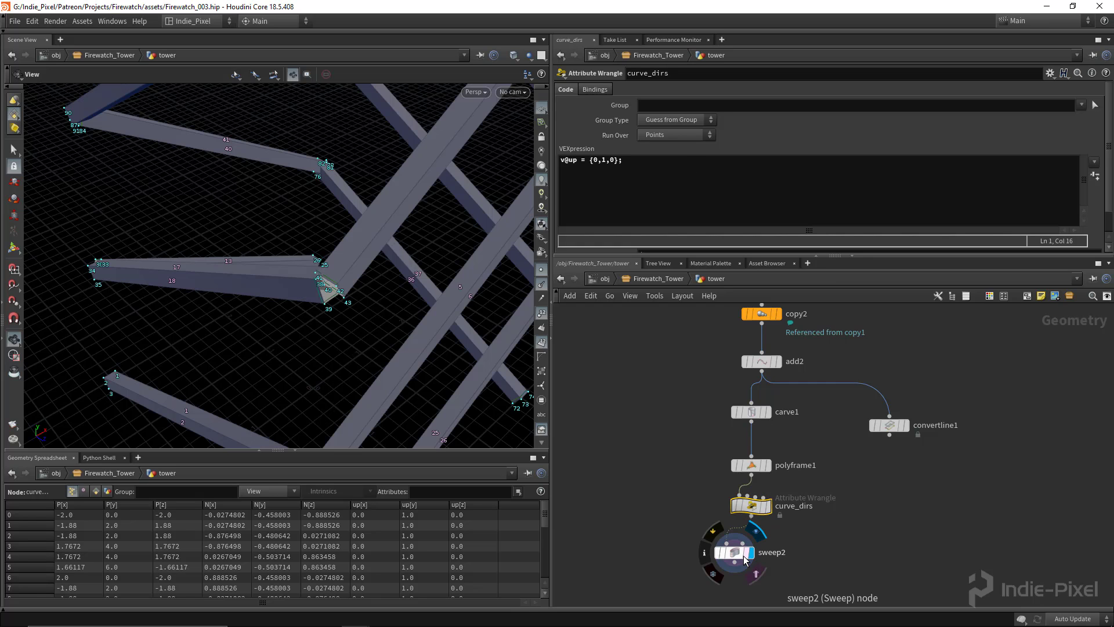
# Inspect the orientation of the swept cross beams from several angles, hiding the point and primitive numbers
pyautogui.moveTo(254, 260); pyautogui.dragTo(300, 227)
pyautogui.scroll(-3, 282, 231)
pyautogui.moveTo(425, 187); pyautogui.dragTo(326, 288)
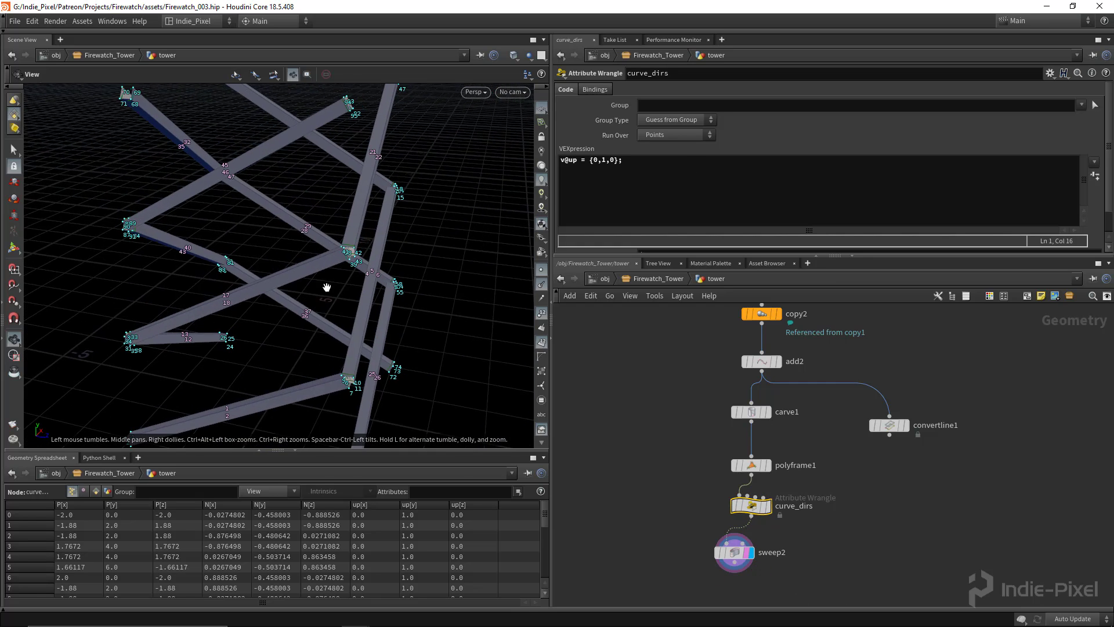
pyautogui.moveTo(378, 184); pyautogui.dragTo(371, 155, button='right')
pyautogui.moveTo(372, 155); pyautogui.dragTo(366, 189)
pyautogui.moveTo(365, 189); pyautogui.dragTo(219, 201, button='right')
pyautogui.moveTo(219, 200); pyautogui.dragTo(288, 228)
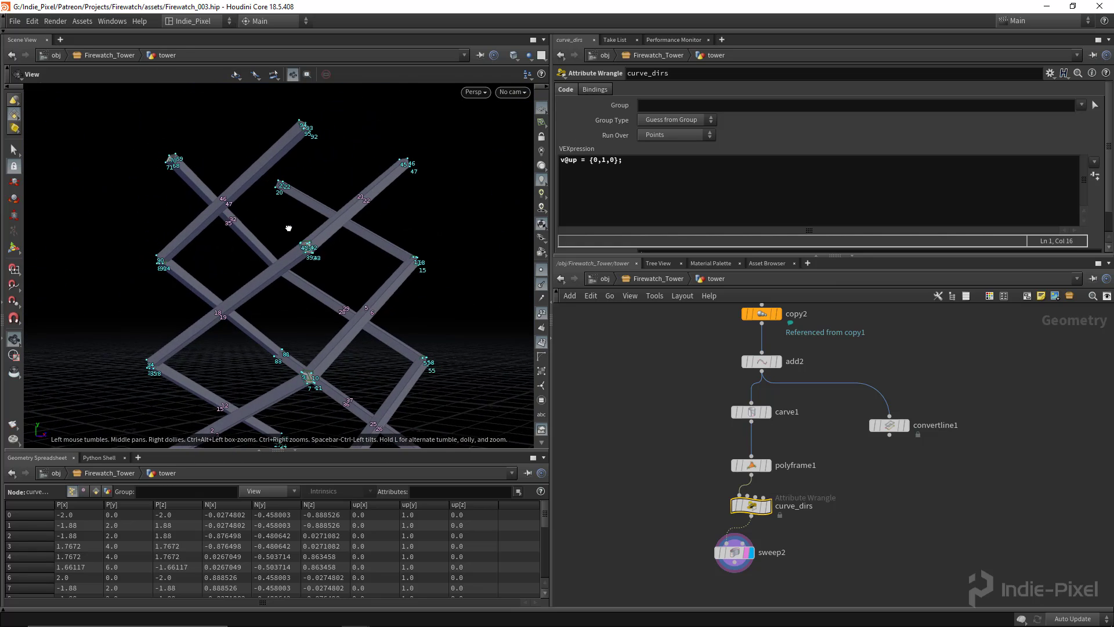
pyautogui.click(543, 344)
pyautogui.moveTo(371, 238); pyautogui.dragTo(337, 241)
pyautogui.moveTo(340, 241); pyautogui.dragTo(481, 225, button='right')
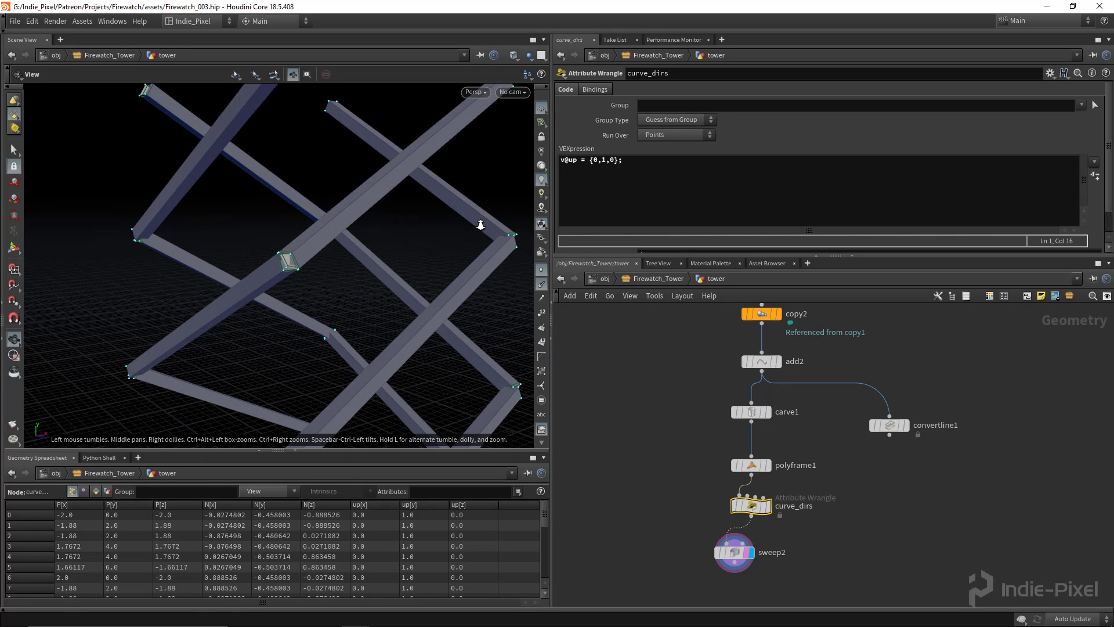
pyautogui.scroll(-2, 321, 243)
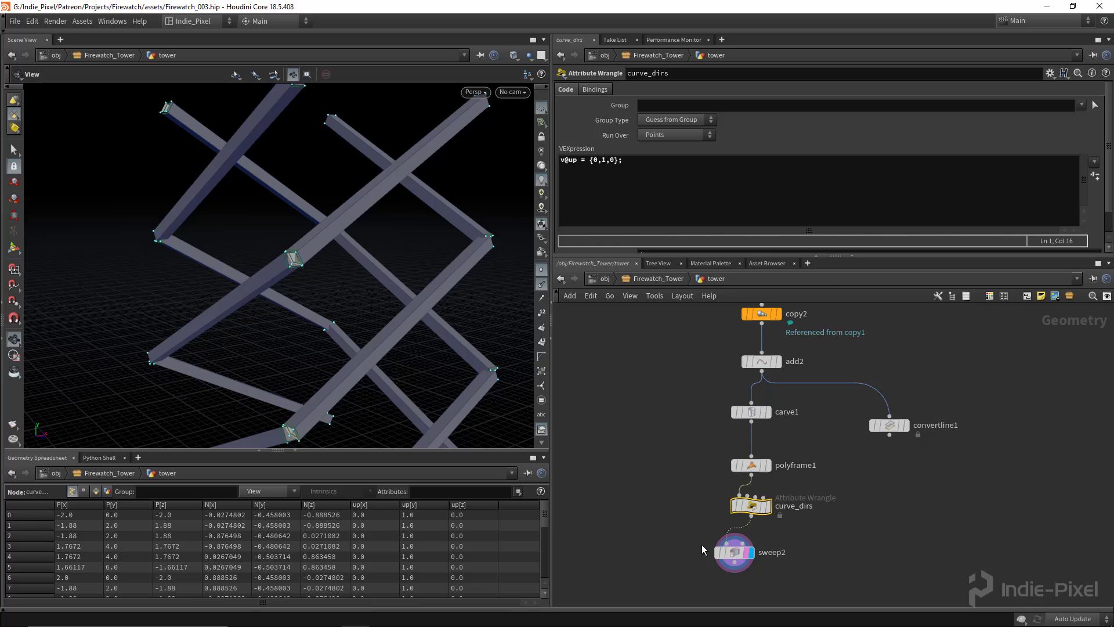
# Enable Reverse Cross Sections on the second Sweep to flip the beams' faces outward
pyautogui.click(745, 559)
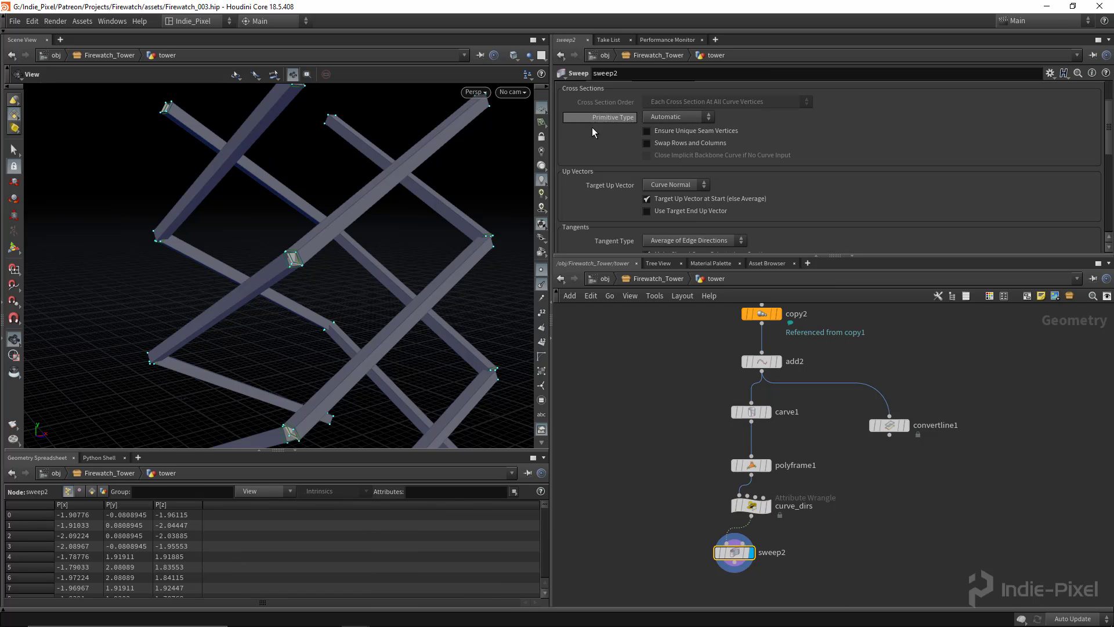
pyautogui.scroll(3, 580, 127)
pyautogui.click(570, 131)
pyautogui.scroll(-1, 588, 173)
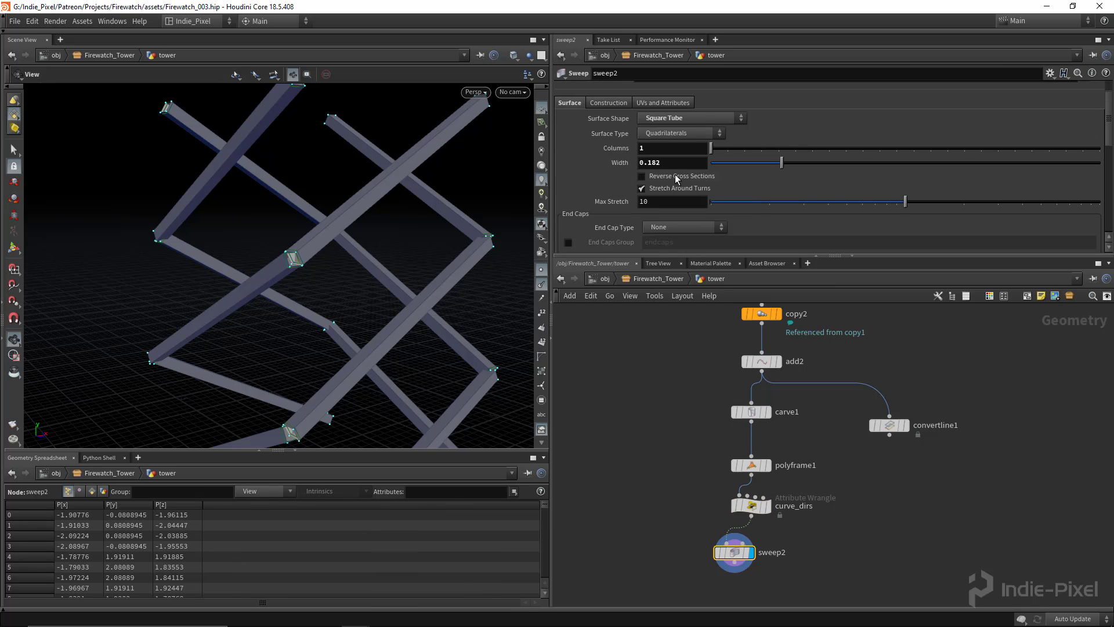
pyautogui.click(689, 177)
pyautogui.moveTo(374, 226); pyautogui.dragTo(351, 168)
pyautogui.moveTo(295, 276); pyautogui.dragTo(294, 235)
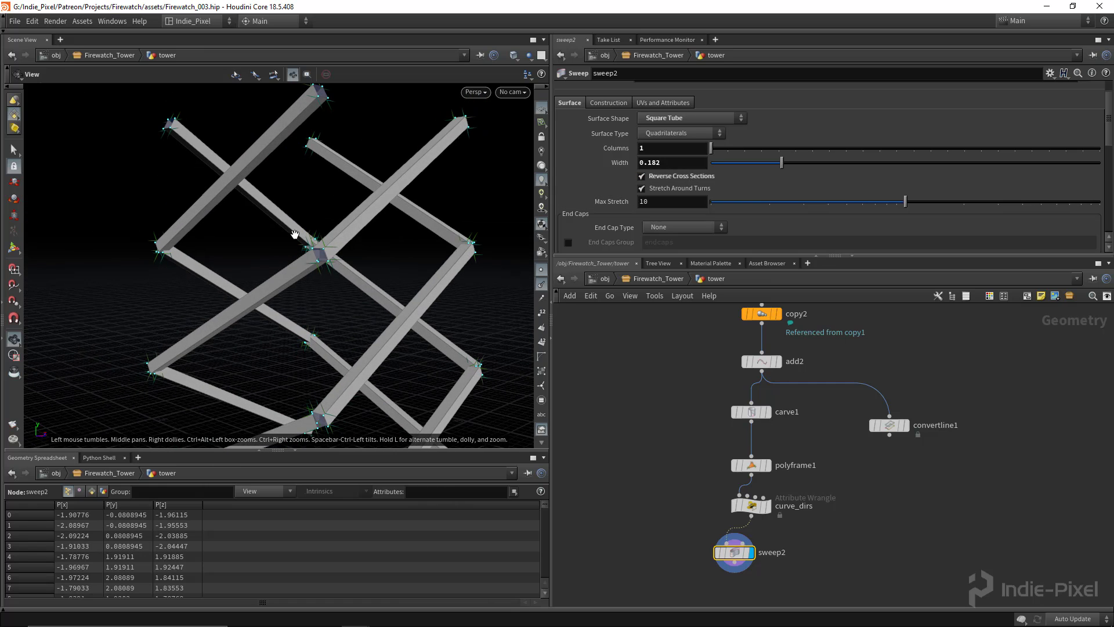
# Make room above the second Sweep, add another Carve node fed by curve_dirs, and display it
pyautogui.moveTo(825, 518); pyautogui.dragTo(809, 430, button='middle')
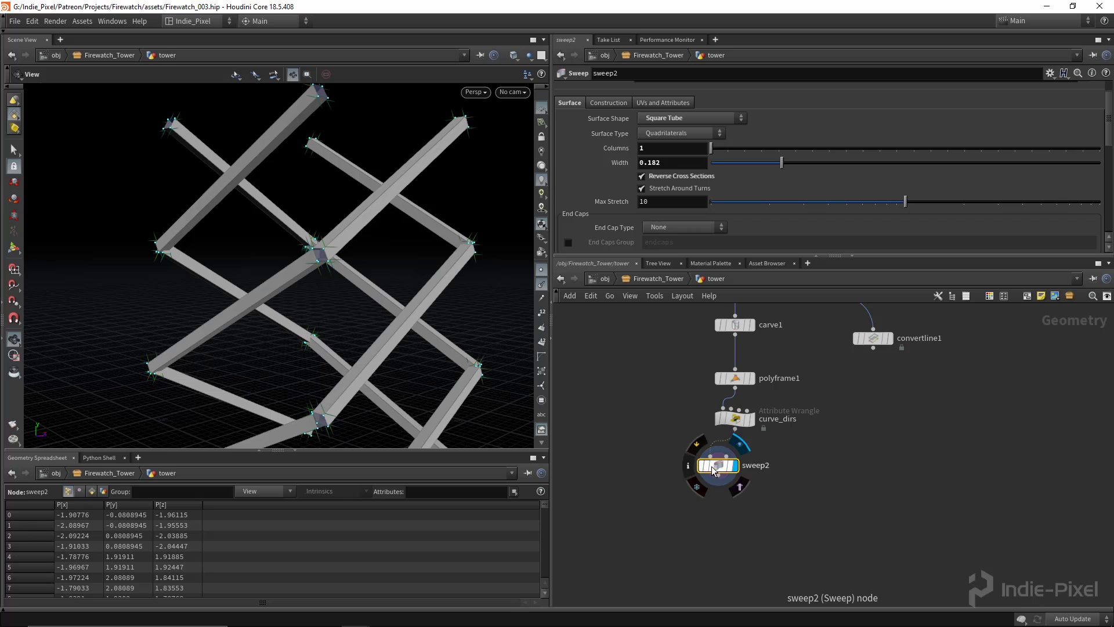
pyautogui.moveTo(708, 466); pyautogui.dragTo(728, 513)
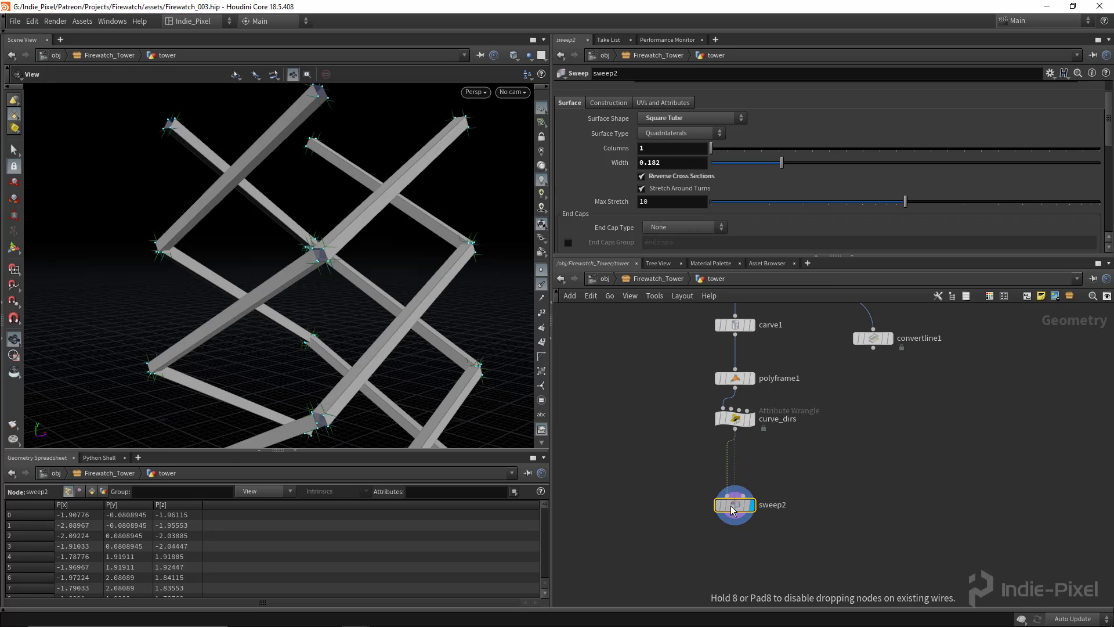
pyautogui.scroll(3, 756, 445)
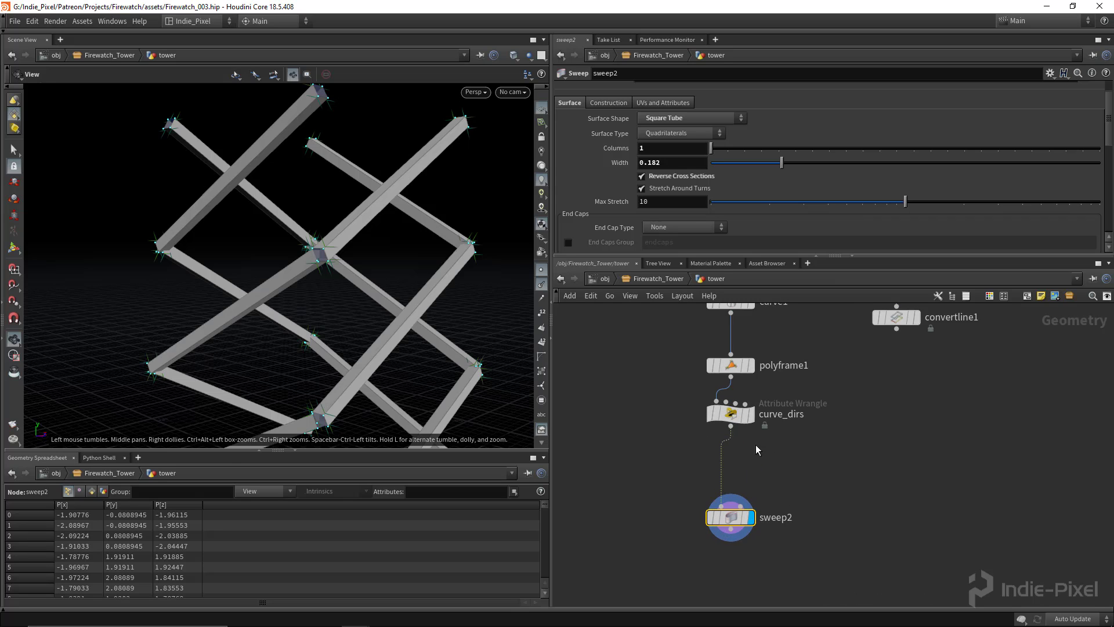
pyautogui.press('Tab')
pyautogui.write('ca')
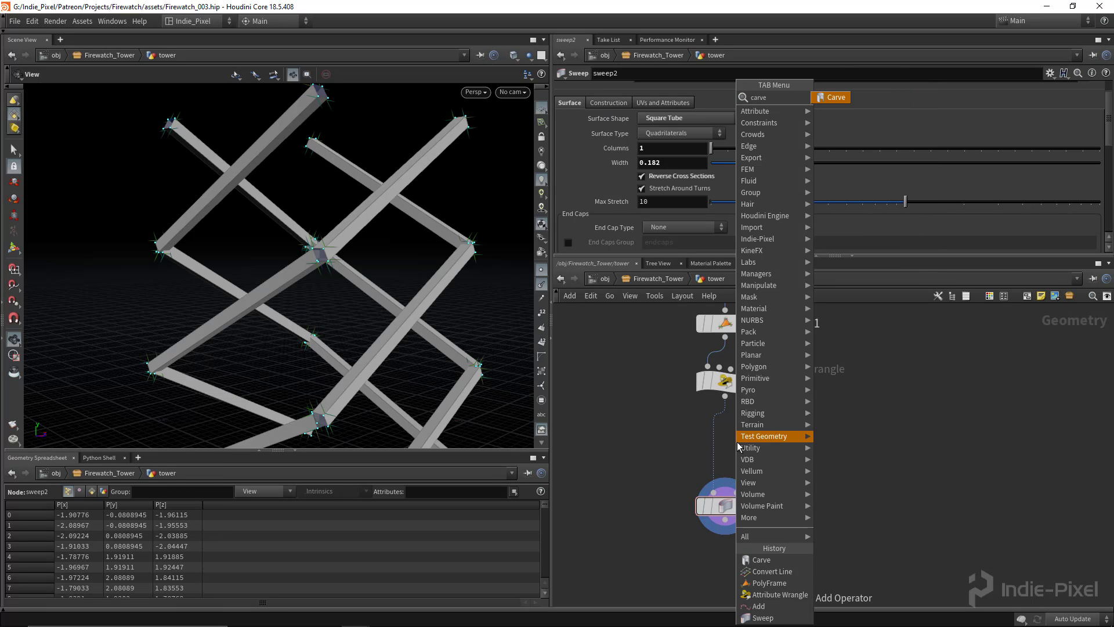
pyautogui.press('Return')
pyautogui.click(778, 444)
pyautogui.click(734, 391)
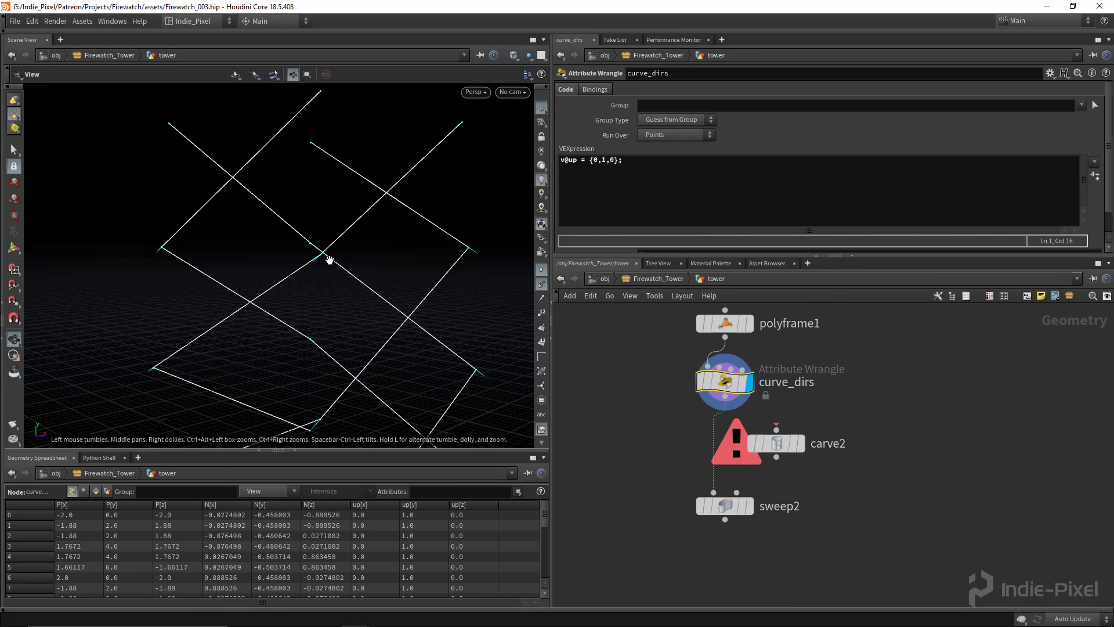
pyautogui.click(725, 397)
pyautogui.click(777, 430)
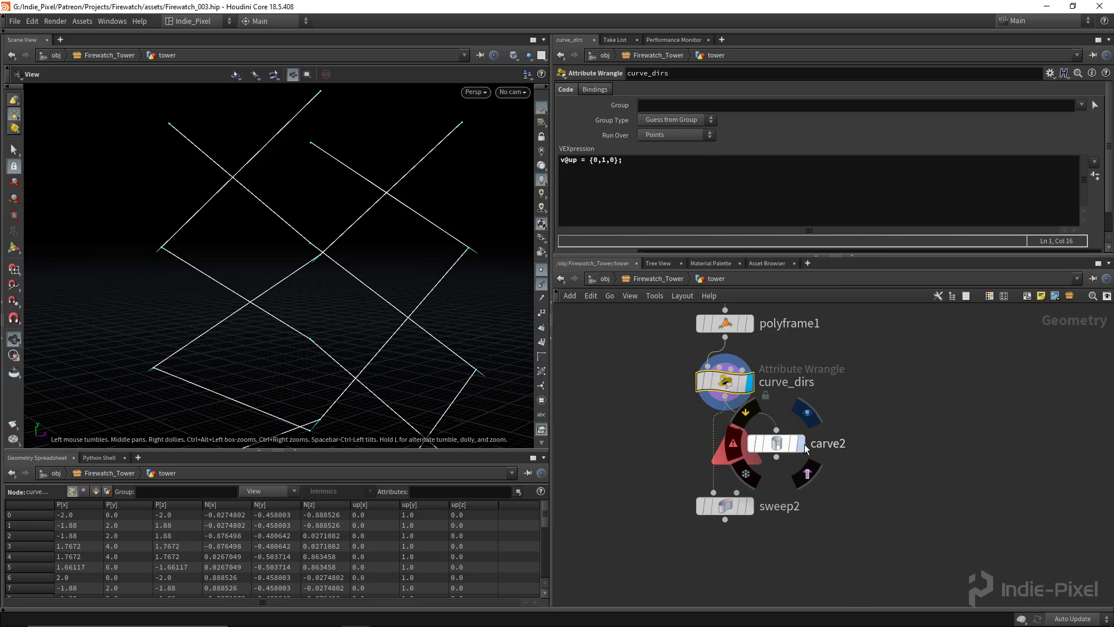
pyautogui.click(801, 443)
# Enable Second U on the new Carve node and set it to 1-ch("domainu1"), a relative reference to First U
pyautogui.moveTo(490, 267); pyautogui.dragTo(407, 250)
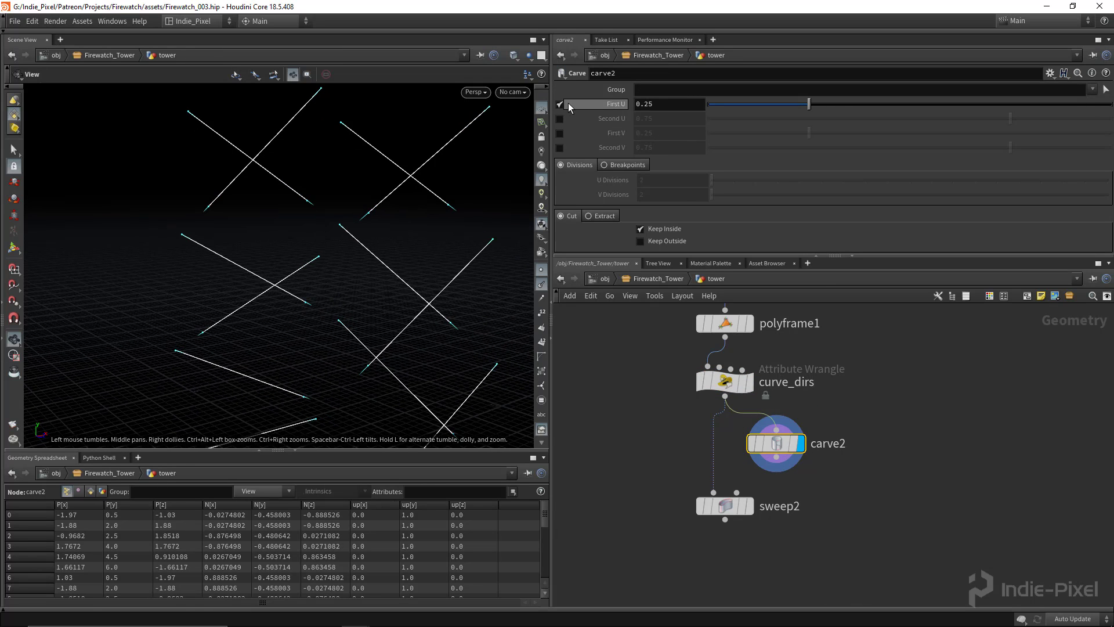
pyautogui.click(560, 119)
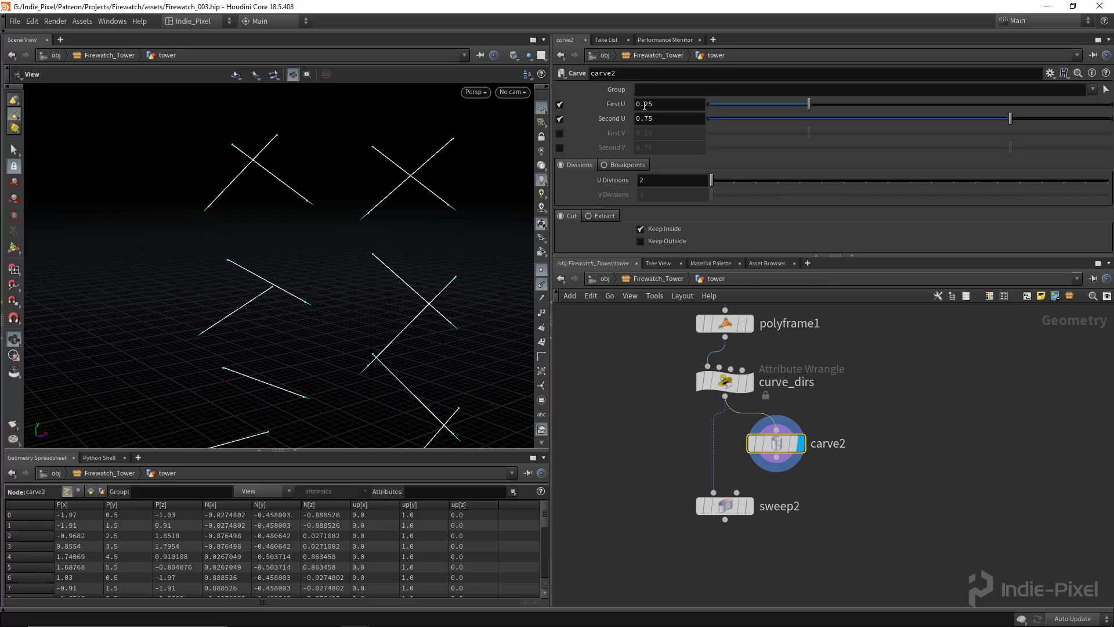
pyautogui.rightClick(619, 106)
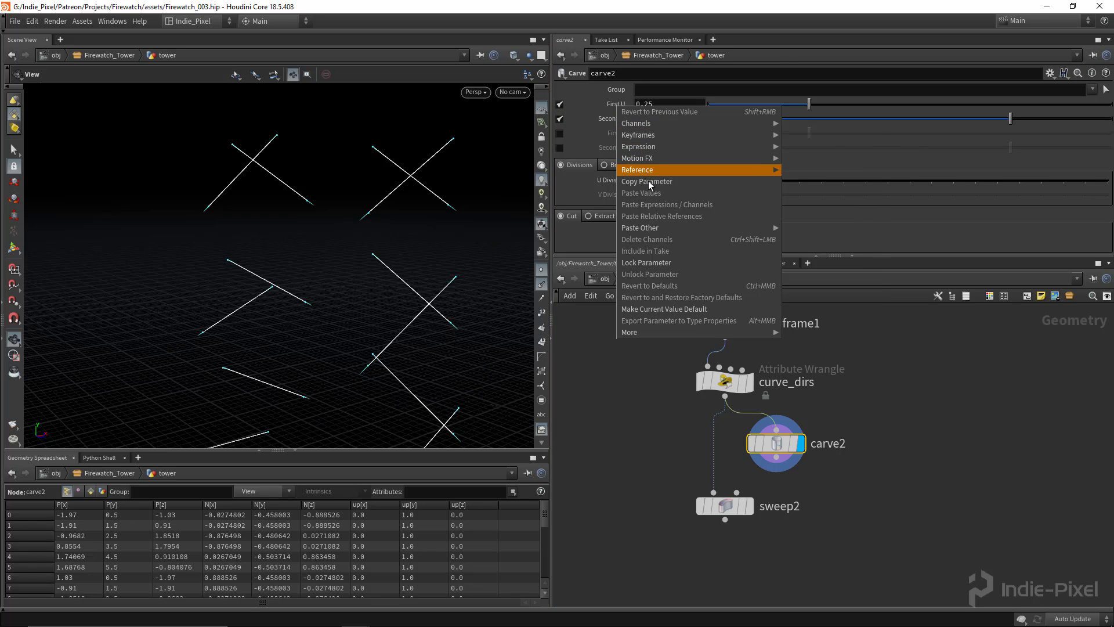
pyautogui.click(650, 182)
pyautogui.rightClick(664, 119)
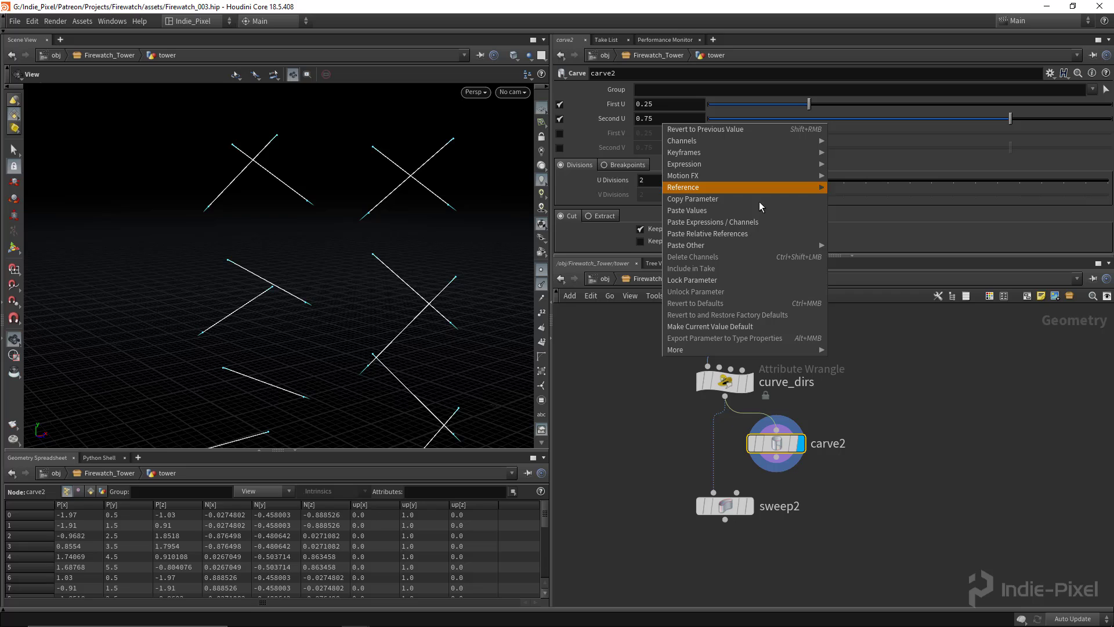
pyautogui.click(747, 230)
pyautogui.click(711, 119)
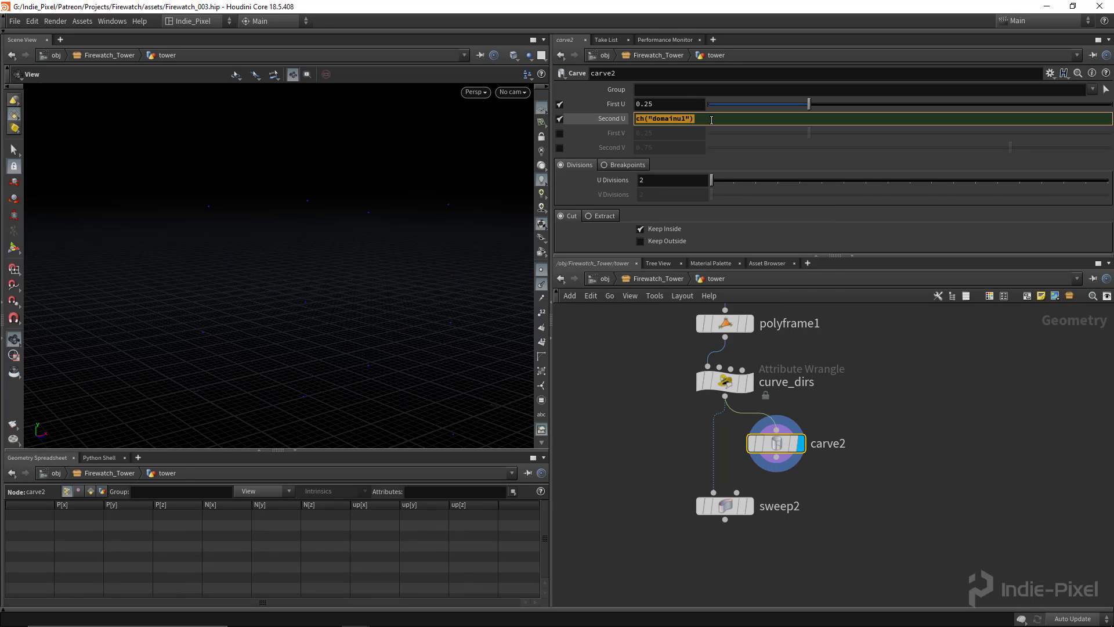
pyautogui.write('1-')
pyautogui.press('Return')
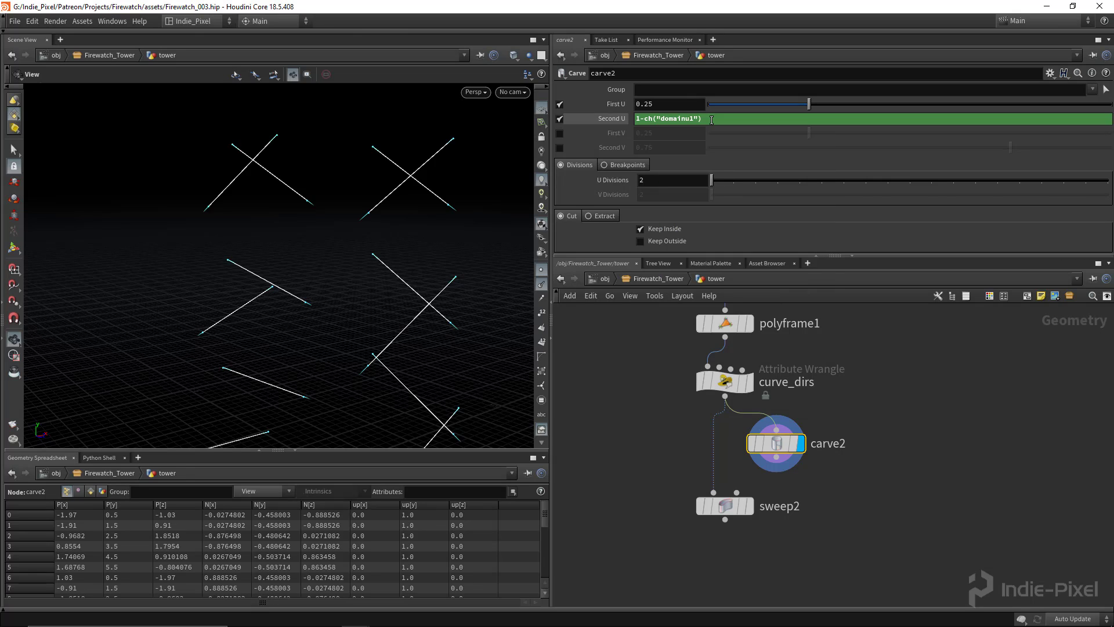
# Set carve2's First U to 0.019, insert the node between curve_dirs and sweep2, and display sweep2
pyautogui.moveTo(805, 103); pyautogui.dragTo(718, 114)
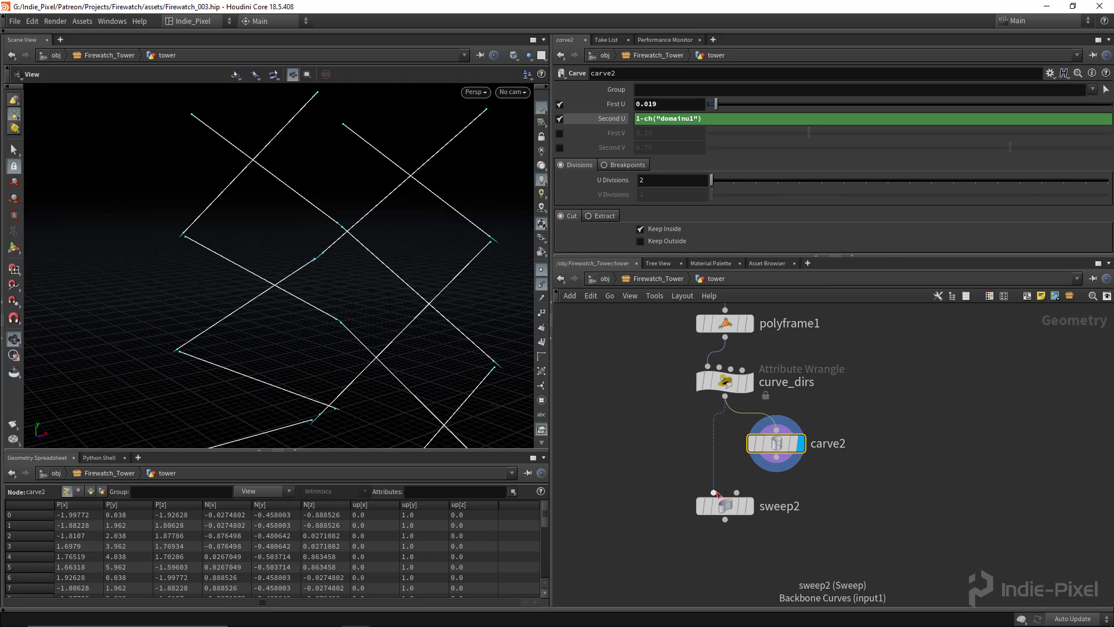
pyautogui.moveTo(771, 449); pyautogui.dragTo(726, 445)
pyautogui.click(749, 505)
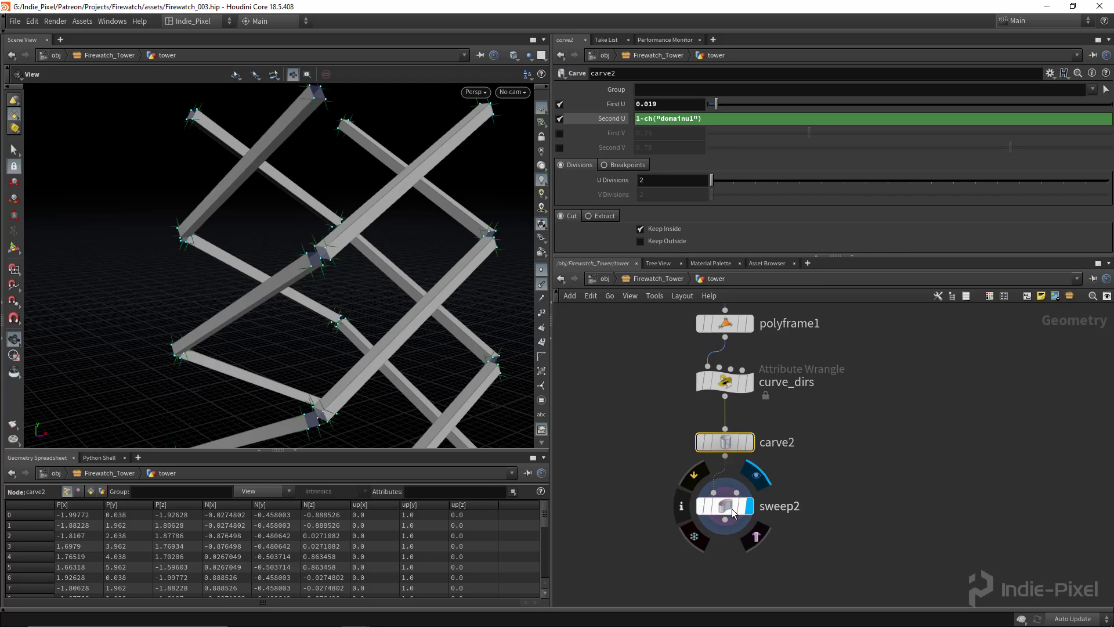
# Compare the settings of sweep2 and sweep1, checking sweep1's surface, construction and UV options
pyautogui.click(725, 505)
pyautogui.moveTo(278, 245); pyautogui.dragTo(406, 343)
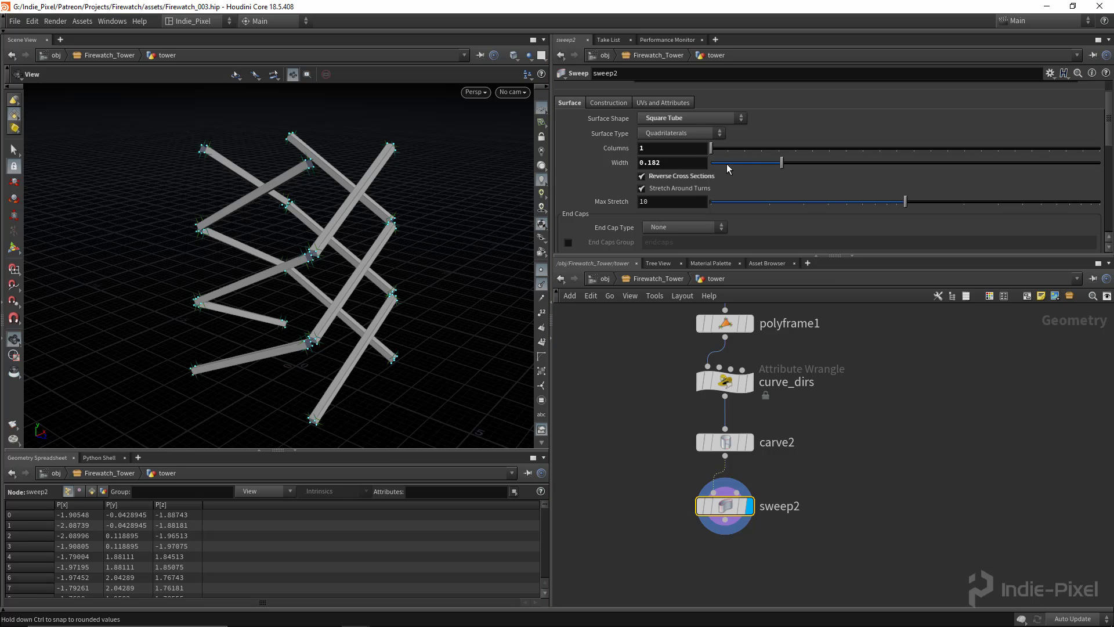
pyautogui.moveTo(320, 236); pyautogui.dragTo(356, 238)
pyautogui.moveTo(634, 486); pyautogui.dragTo(841, 566)
pyautogui.scroll(-5, 814, 530)
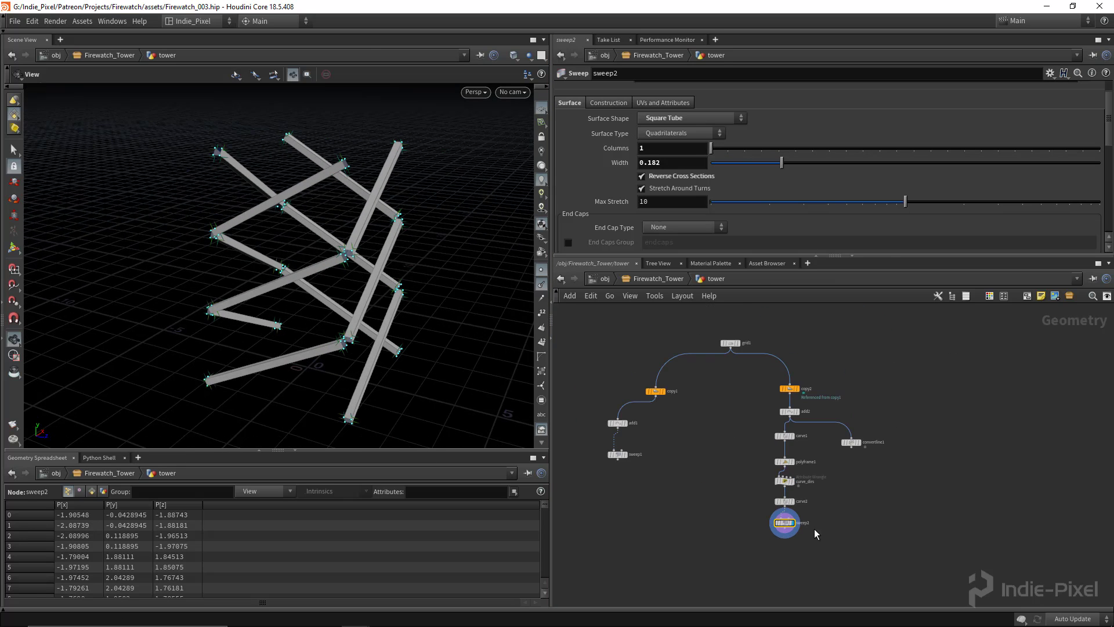
pyautogui.moveTo(649, 439); pyautogui.dragTo(650, 440)
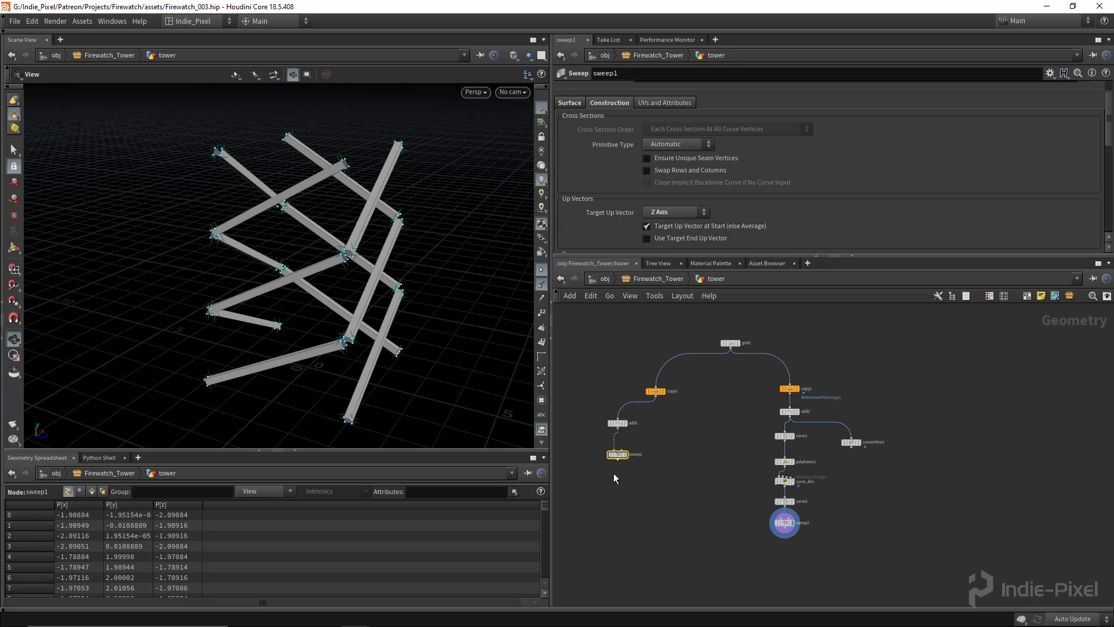
pyautogui.click(673, 105)
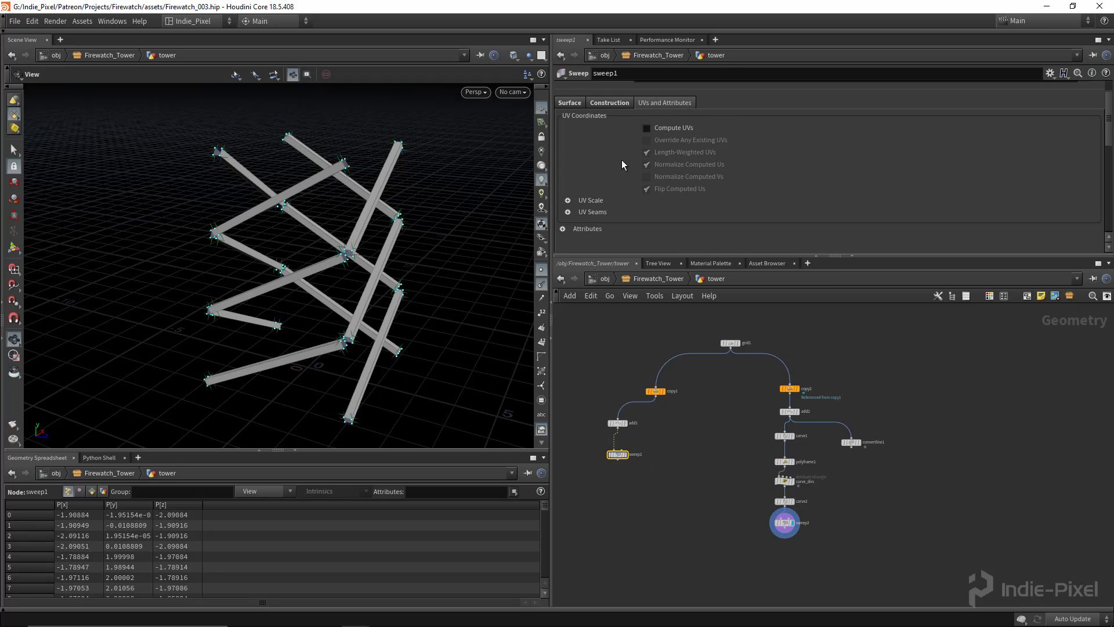
pyautogui.click(604, 105)
pyautogui.click(569, 103)
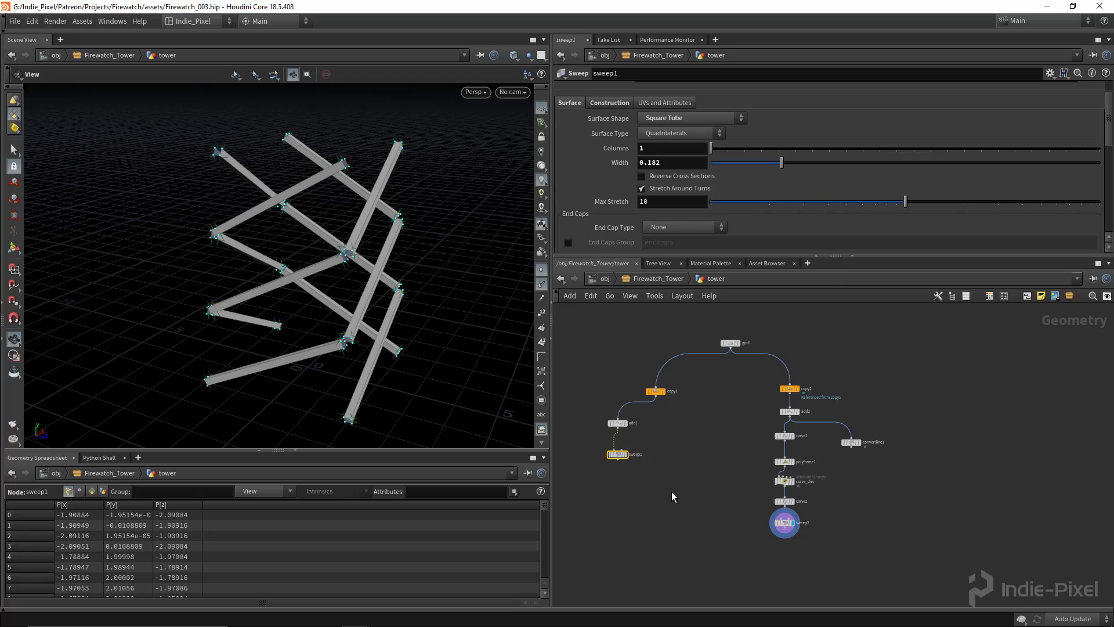
pyautogui.scroll(4, 786, 541)
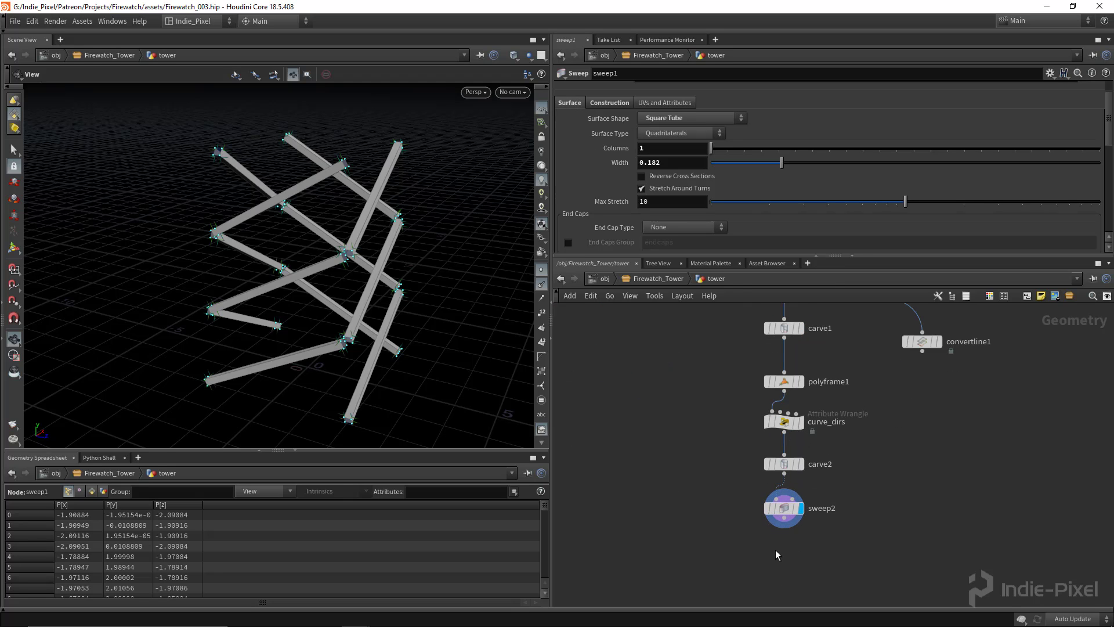
# Delete the unused convertline1 node branching off add2
pyautogui.moveTo(382, 241); pyautogui.dragTo(457, 221, button='right')
pyautogui.moveTo(330, 273); pyautogui.dragTo(323, 249)
pyautogui.moveTo(323, 250); pyautogui.dragTo(376, 255, button='right')
pyautogui.moveTo(838, 512); pyautogui.dragTo(840, 513)
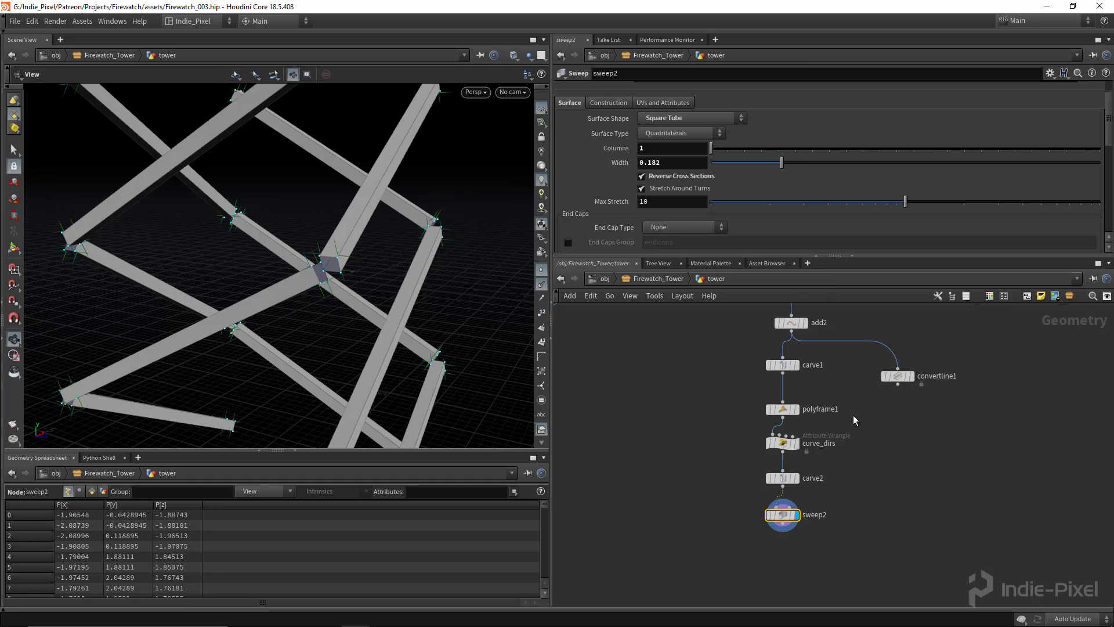
pyautogui.moveTo(928, 353); pyautogui.dragTo(925, 355)
pyautogui.press('Delete')
pyautogui.moveTo(885, 396); pyautogui.dragTo(851, 424, button='middle')
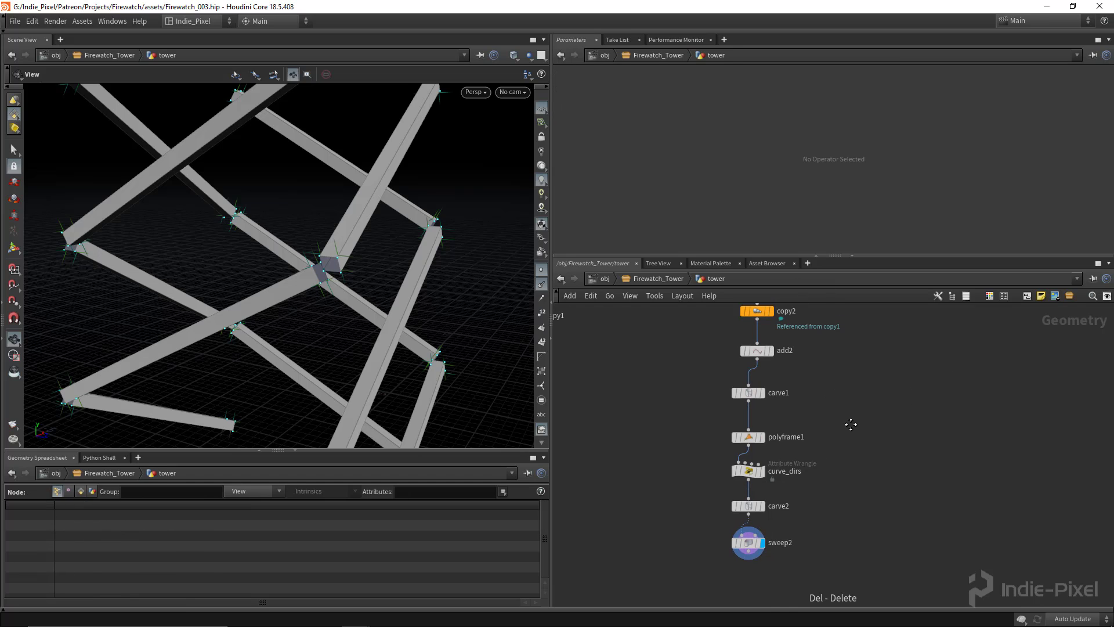
# Set the Width of the cross-beam Sweep, sweep2, to 0.133
pyautogui.click(748, 542)
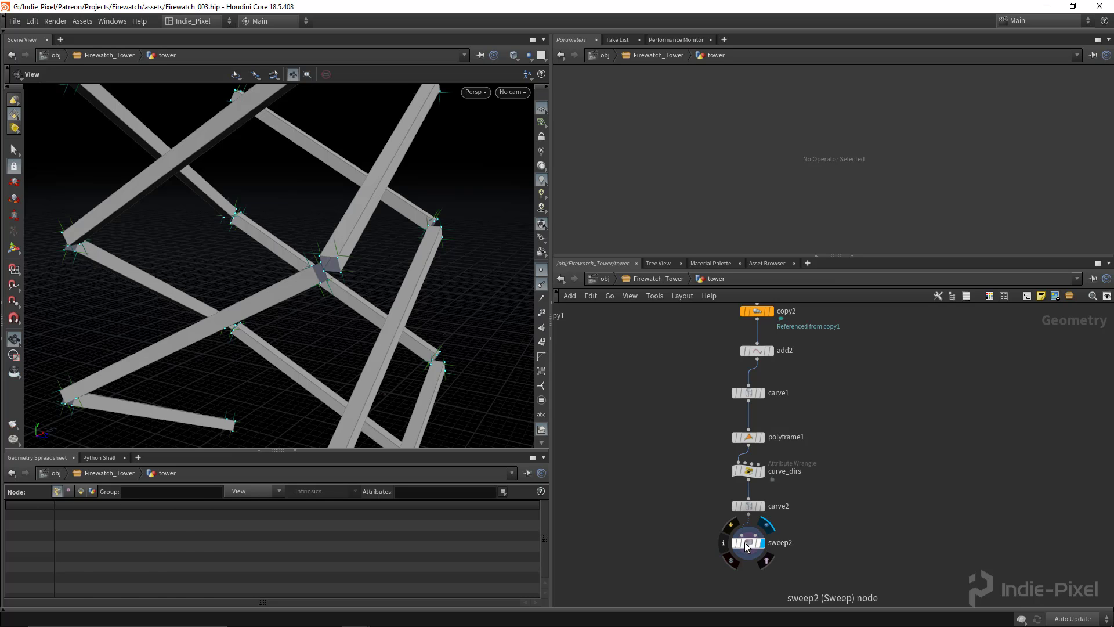
pyautogui.moveTo(778, 164); pyautogui.dragTo(761, 161)
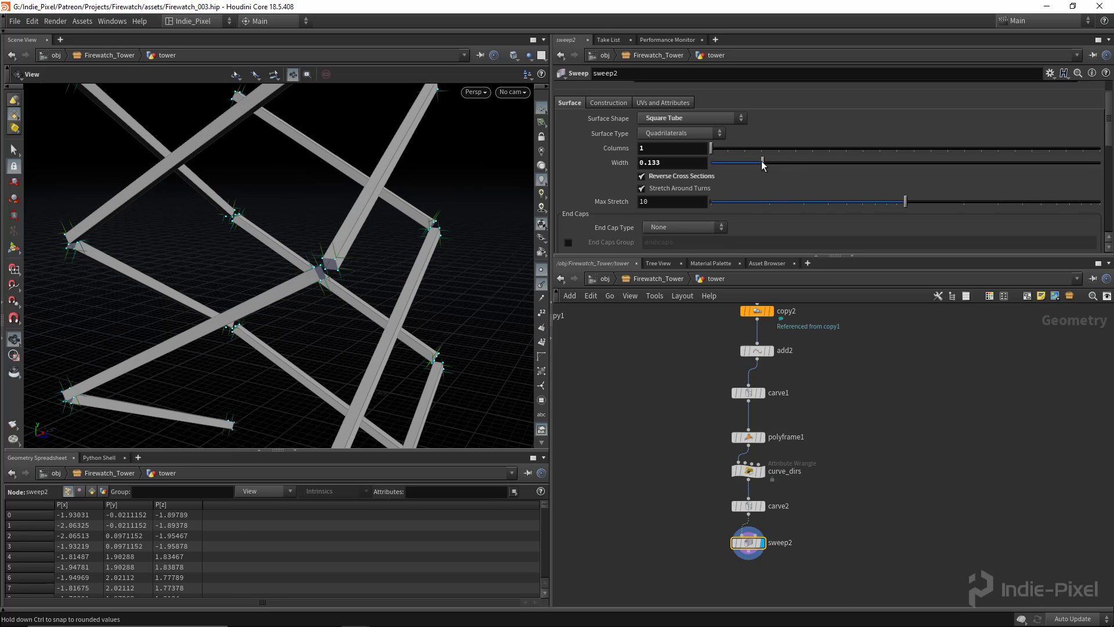
pyautogui.scroll(-4, 691, 436)
pyautogui.scroll(4, 616, 441)
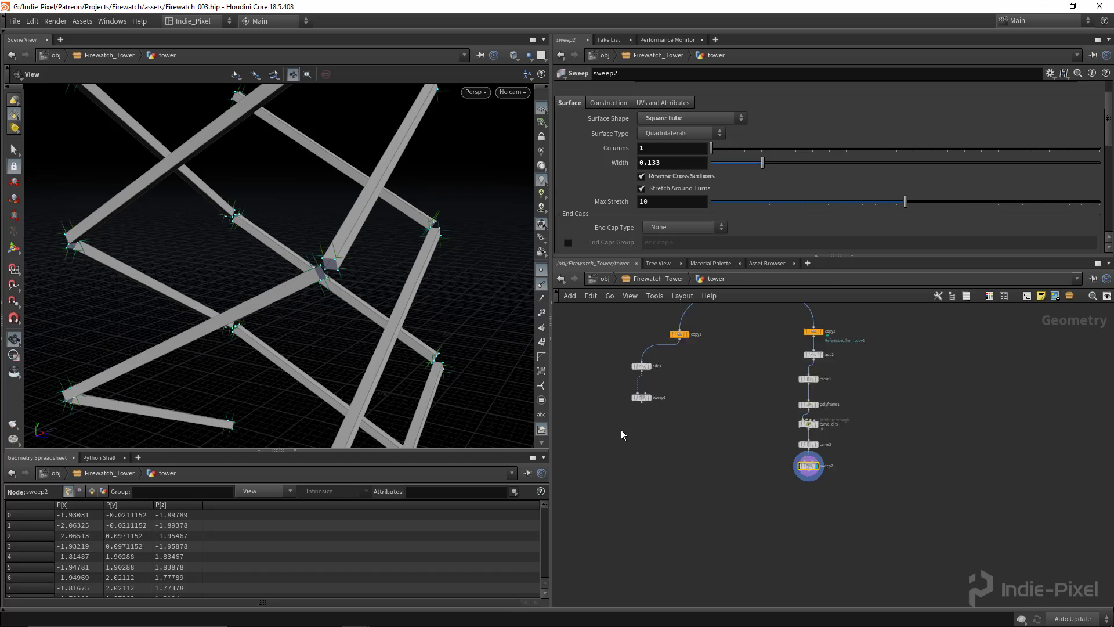
# Combine sweep1 and sweep2 in a new Merge node and view the posts together with the cross beams
pyautogui.click(650, 383)
pyautogui.keyDown('shift'); pyautogui.moveTo(866, 498); pyautogui.dragTo(923, 473); pyautogui.keyUp('shift')
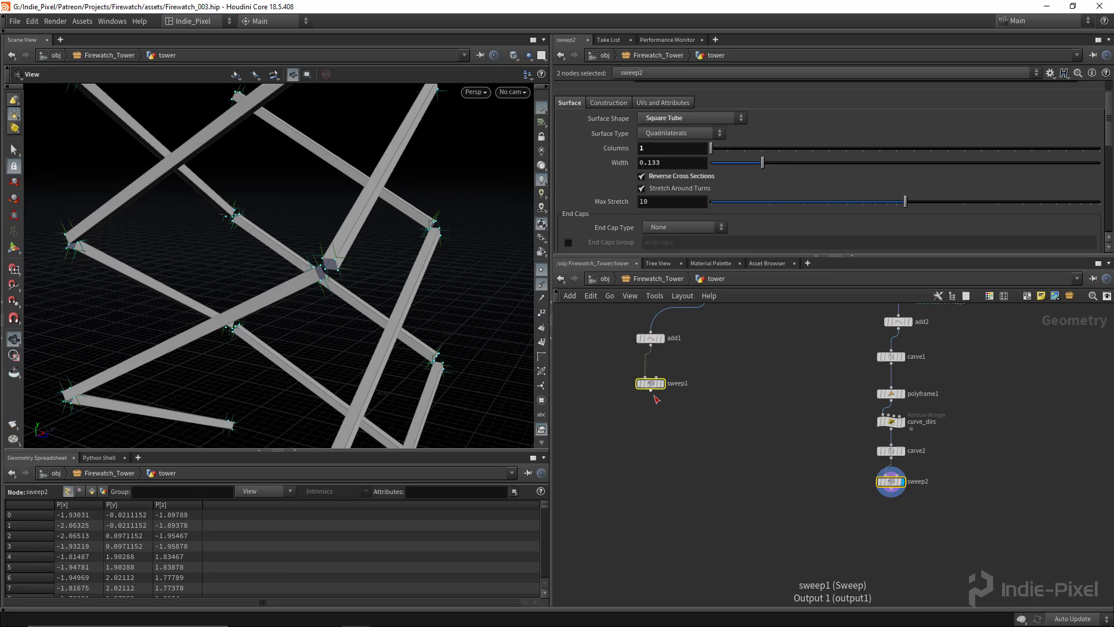
pyautogui.keyDown('alt'); pyautogui.moveTo(652, 393); pyautogui.dragTo(775, 573); pyautogui.keyUp('alt')
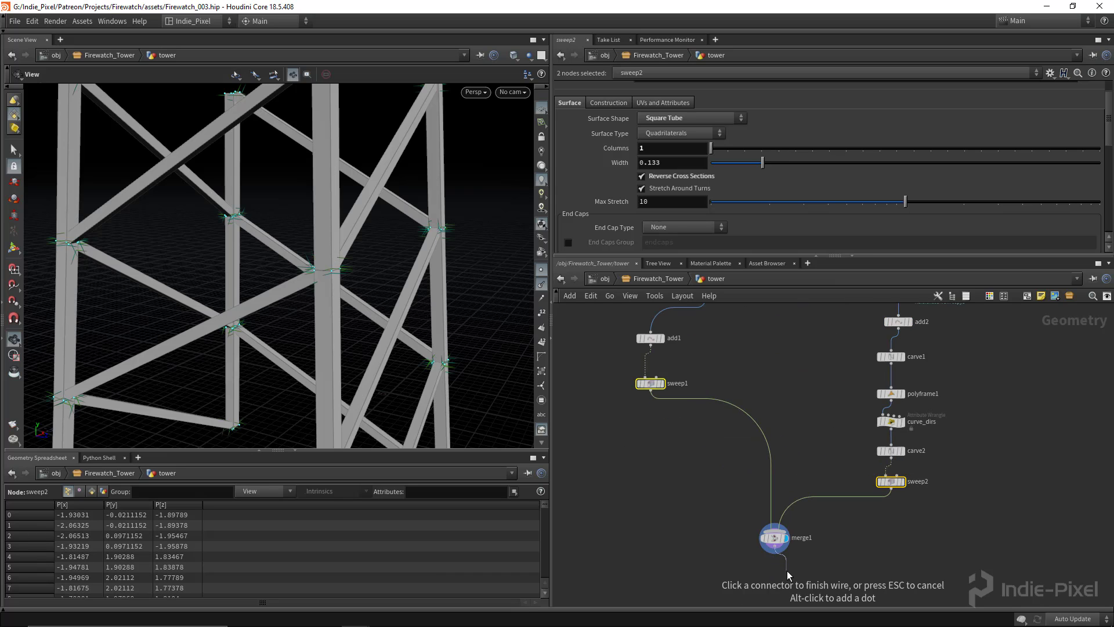
pyautogui.press('Escape')
pyautogui.moveTo(395, 272); pyautogui.dragTo(340, 239, button='right')
pyautogui.moveTo(340, 239); pyautogui.dragTo(204, 198)
pyautogui.scroll(5, 822, 383)
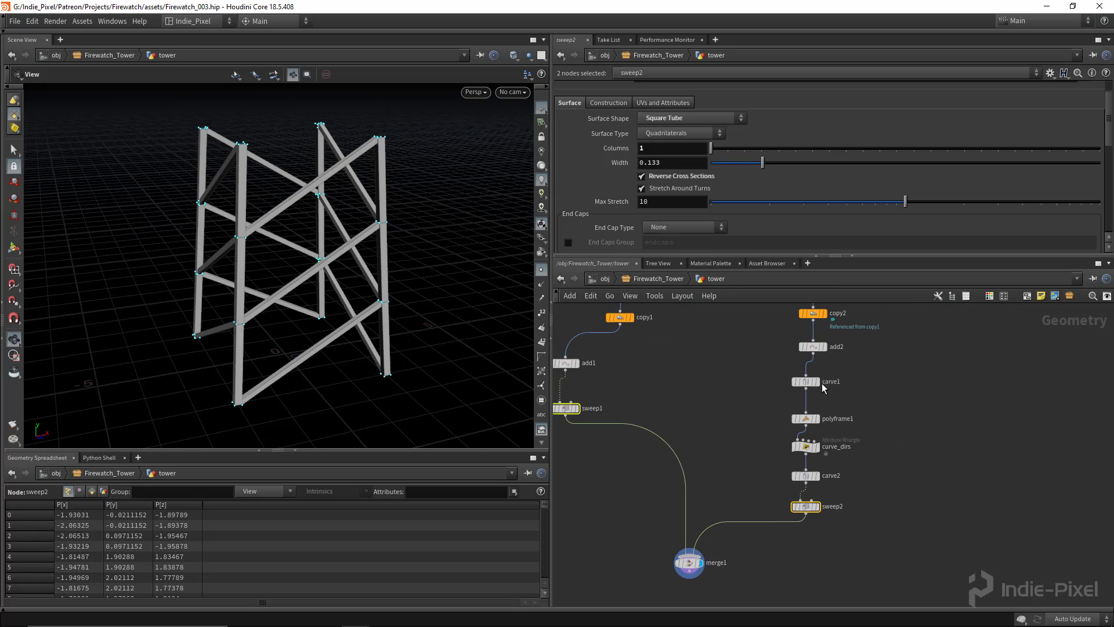
# Align carve1 beneath add2, then add a Transform node branching off carve1 and display it
pyautogui.moveTo(851, 405); pyautogui.dragTo(793, 431, button='middle')
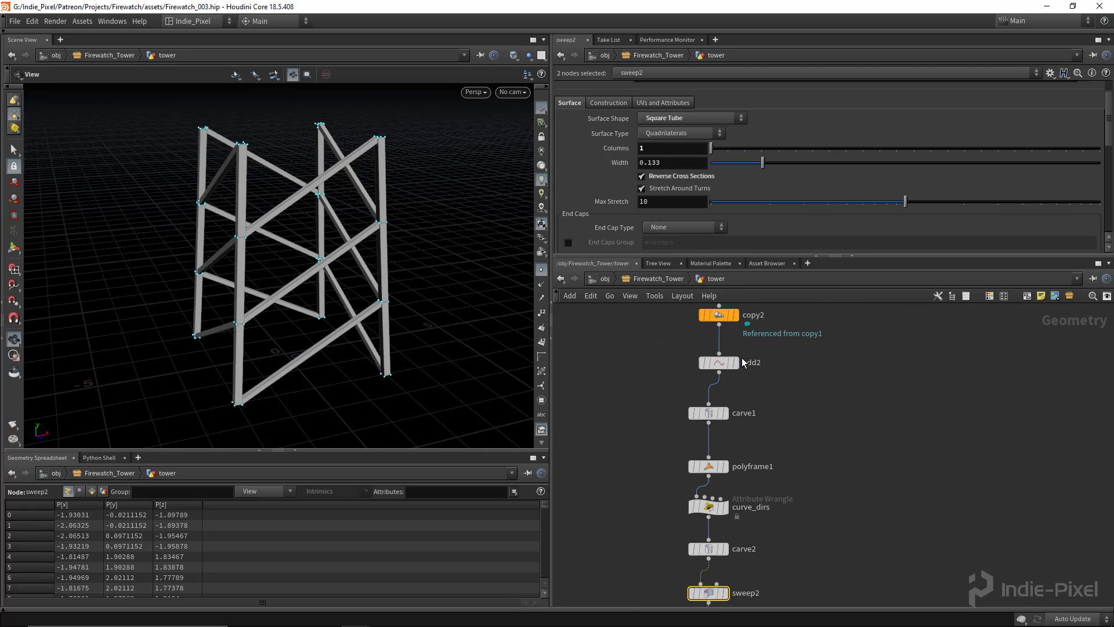
pyautogui.moveTo(705, 416); pyautogui.dragTo(719, 401)
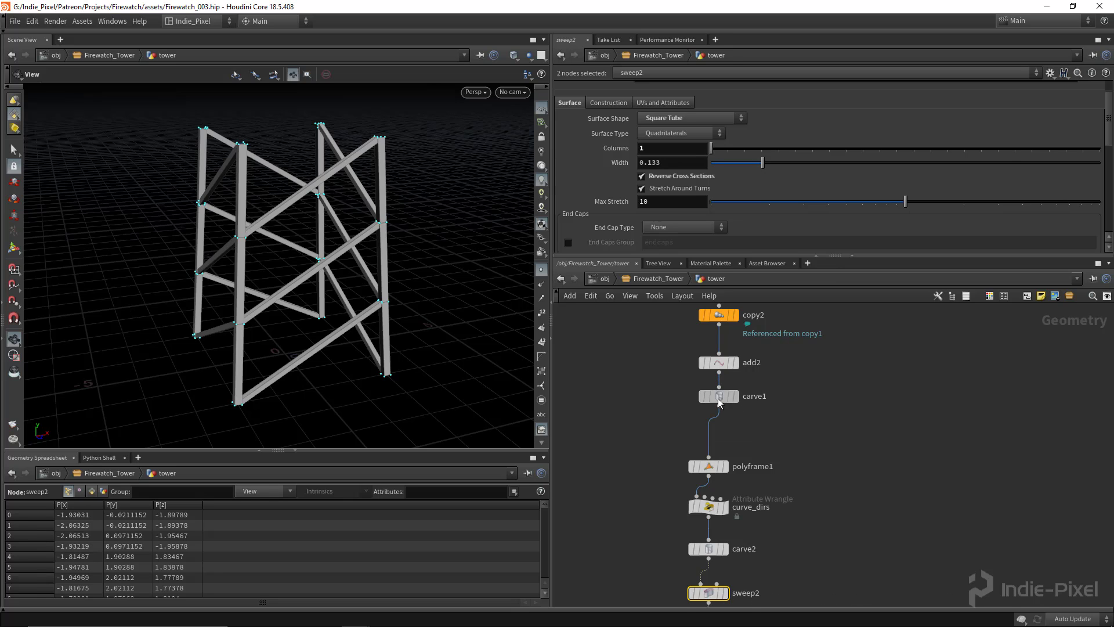
pyautogui.click(719, 399)
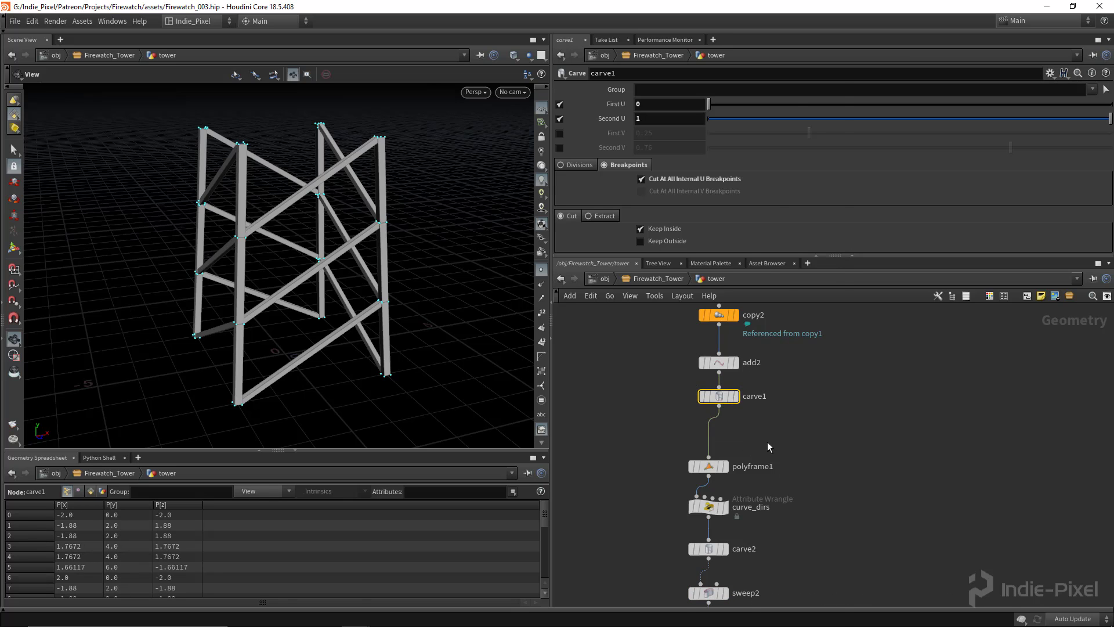
pyautogui.press('Tab')
pyautogui.moveTo(807, 274)
pyautogui.click(922, 124)
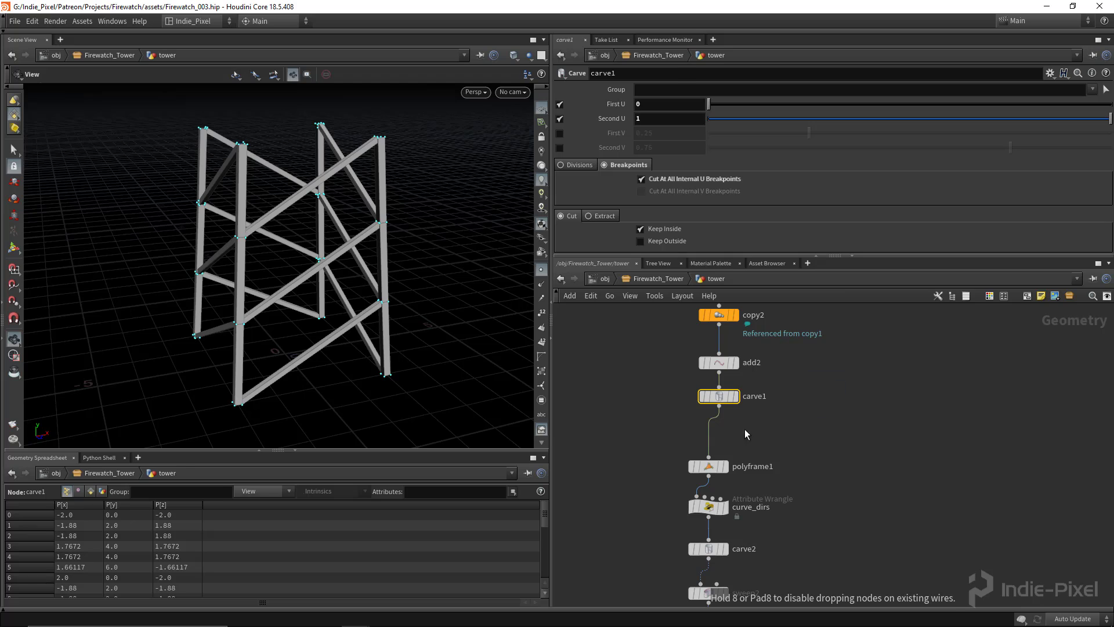
pyautogui.click(818, 427)
pyautogui.moveTo(719, 405); pyautogui.dragTo(818, 434)
pyautogui.press('r')
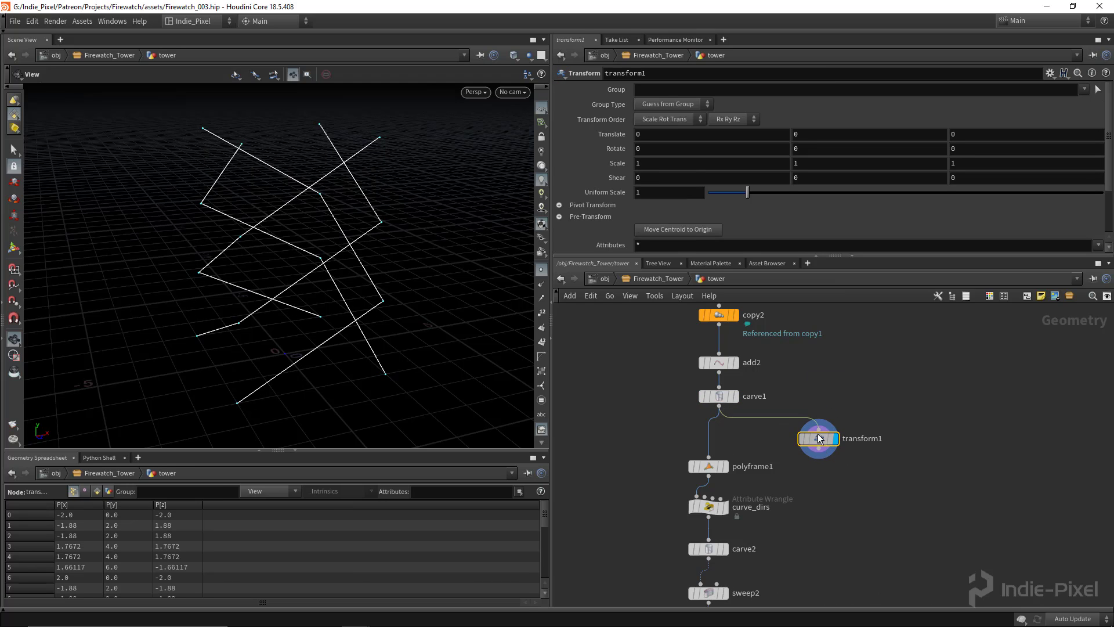
# Set the Transform's X scale to -1 to mirror the curves, and show carve1 as a template for comparison
pyautogui.write('-1')
pyautogui.press('Return')
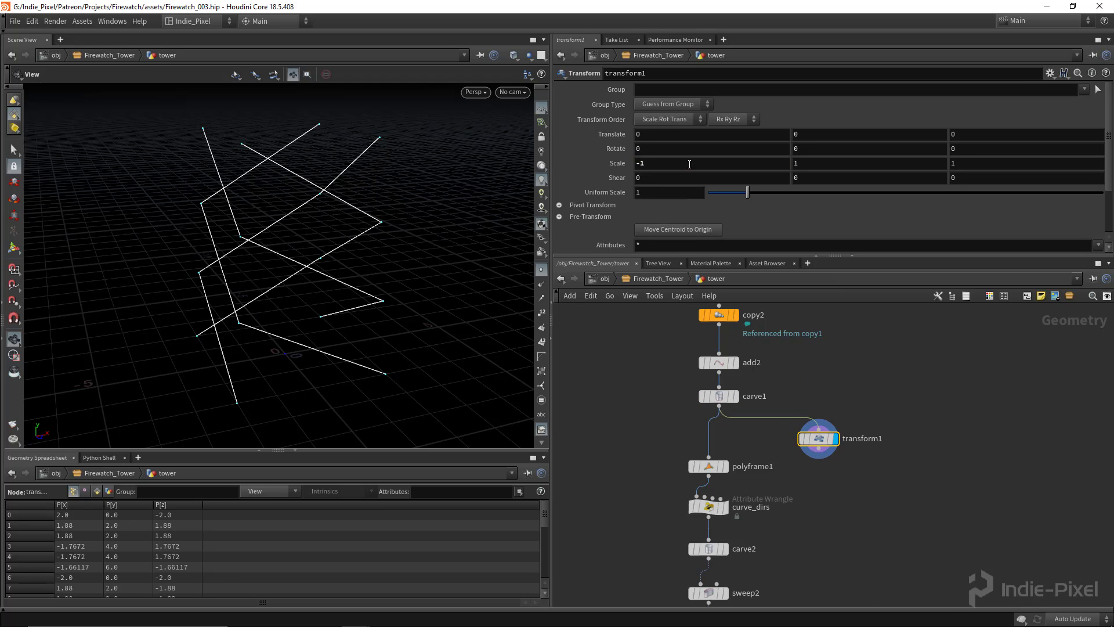
pyautogui.moveTo(356, 224); pyautogui.dragTo(640, 364)
pyautogui.scroll(3, 747, 455)
pyautogui.click(721, 357)
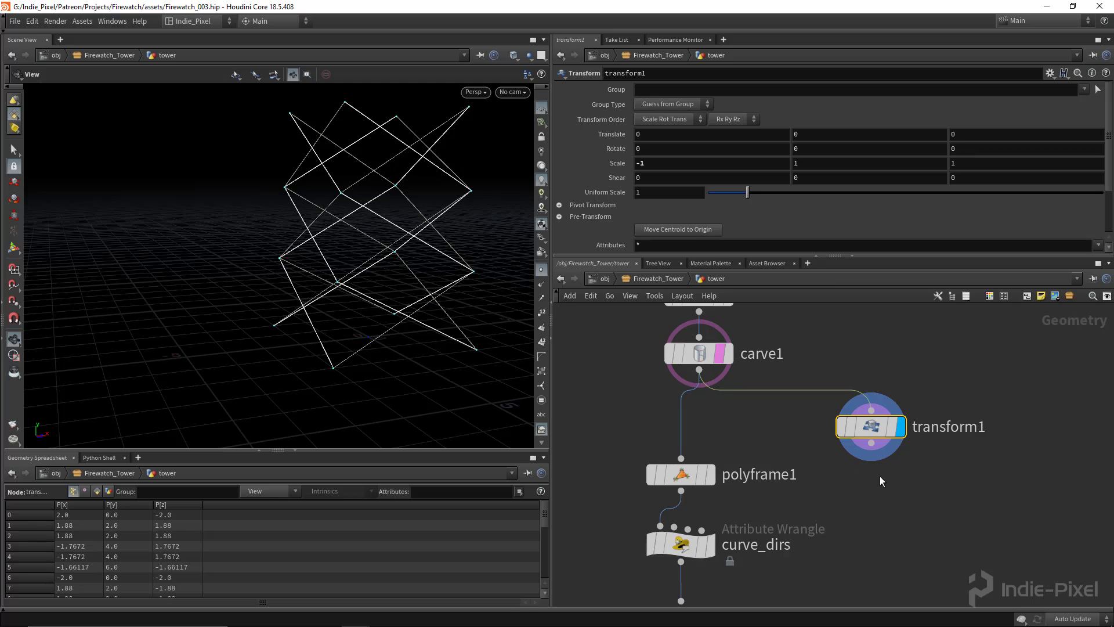
# Make room above polyframe1 and add a Merge node with carve1 as its first input
pyautogui.moveTo(880, 476); pyautogui.dragTo(817, 389, button='middle')
pyautogui.scroll(-4, 818, 389)
pyautogui.moveTo(688, 554); pyautogui.dragTo(726, 466)
pyautogui.click(748, 404)
pyautogui.scroll(3, 748, 404)
pyautogui.press('Tab')
pyautogui.write('mer')
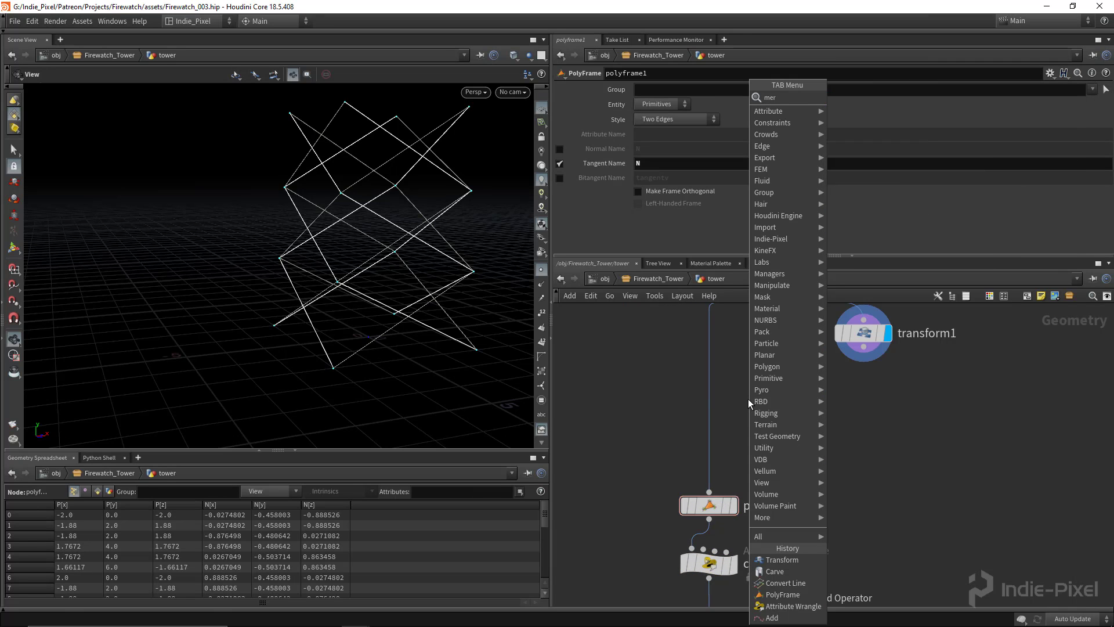
pyautogui.press('Return')
pyautogui.click(747, 411)
pyautogui.moveTo(747, 414); pyautogui.dragTo(745, 483, button='middle')
pyautogui.click(717, 356)
pyautogui.click(745, 471)
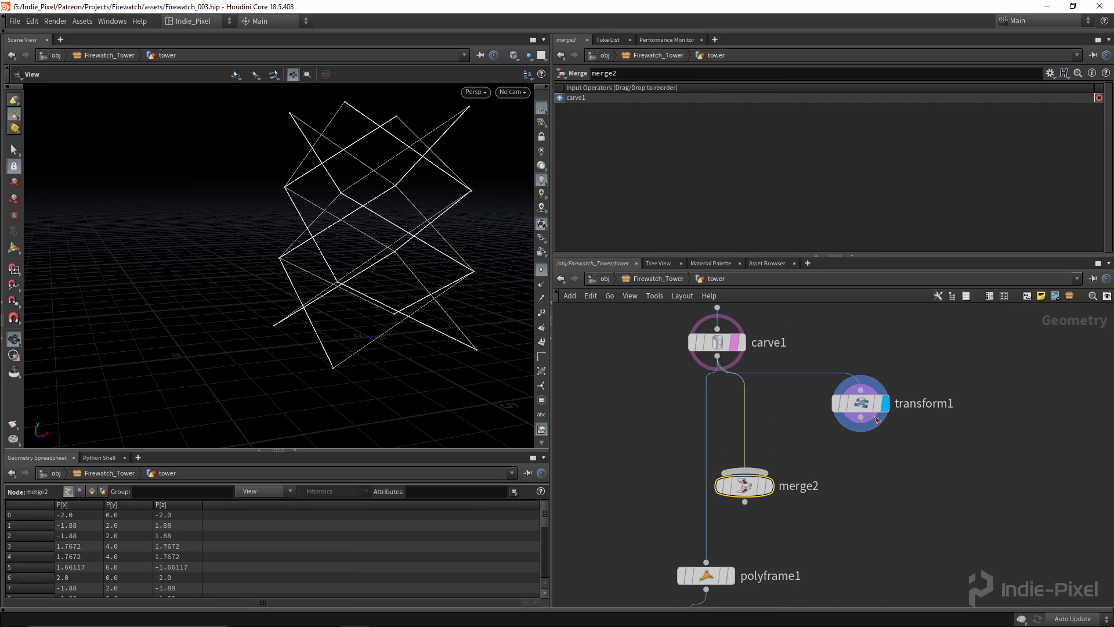
# Connect transform1 as the second input of merge2 and feed merge2's output into polyframe1
pyautogui.click(861, 416)
pyautogui.click(744, 471)
pyautogui.click(745, 501)
pyautogui.click(707, 563)
pyautogui.scroll(-3, 896, 534)
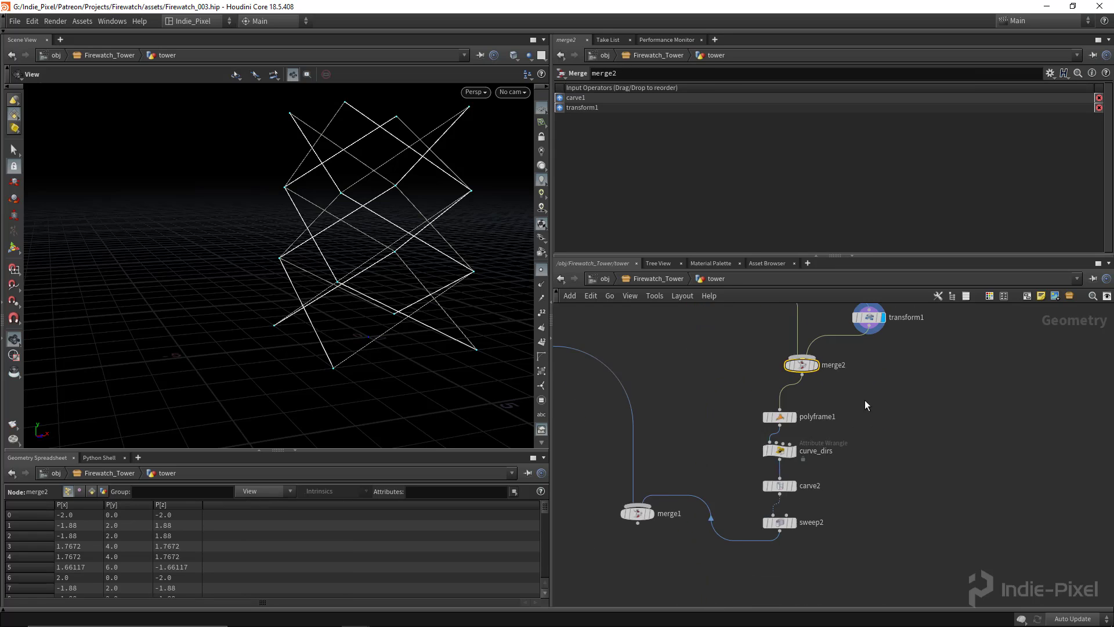
# Display merge1 to show the full tower frame and move the node down level with sweep2's output
pyautogui.scroll(3, 806, 522)
pyautogui.click(604, 474)
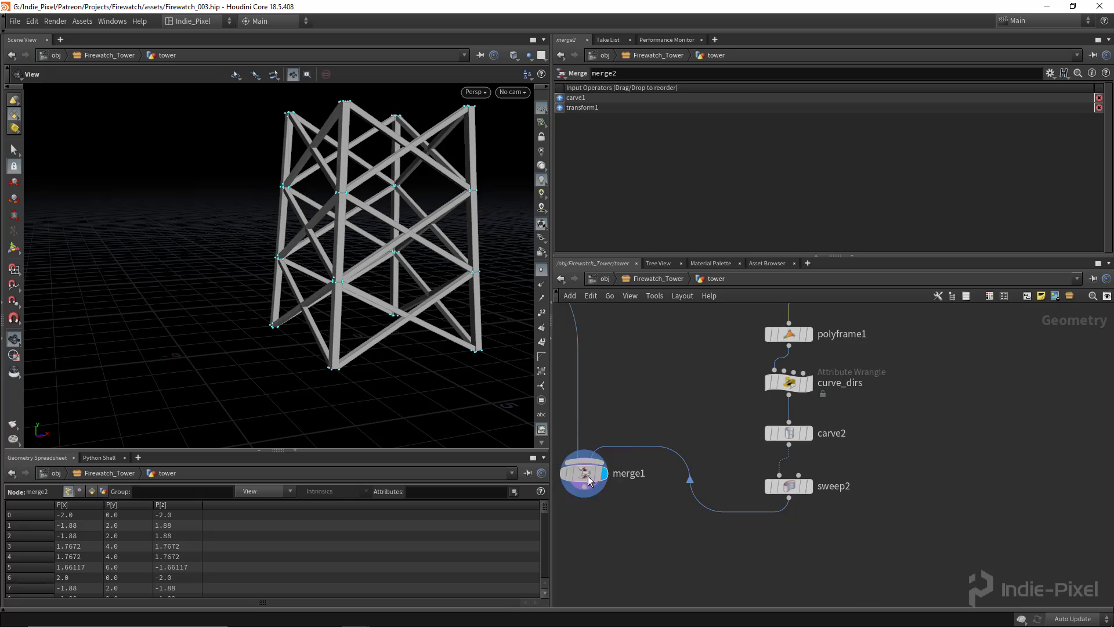
pyautogui.moveTo(586, 474); pyautogui.dragTo(586, 512)
# Inspect the tower frame from several angles and close up where the mirrored cross beams meet the posts
pyautogui.moveTo(329, 210); pyautogui.dragTo(322, 185)
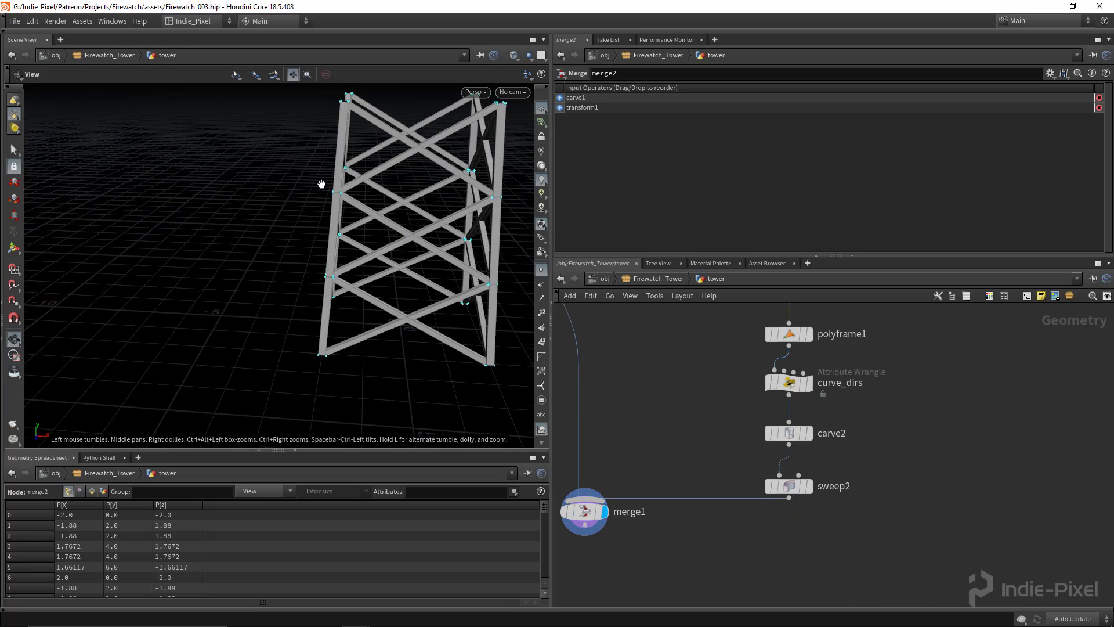
pyautogui.moveTo(454, 128); pyautogui.dragTo(748, 146, button='right')
pyautogui.moveTo(372, 151); pyautogui.dragTo(436, 228)
pyautogui.moveTo(436, 227); pyautogui.dragTo(360, 167, button='middle')
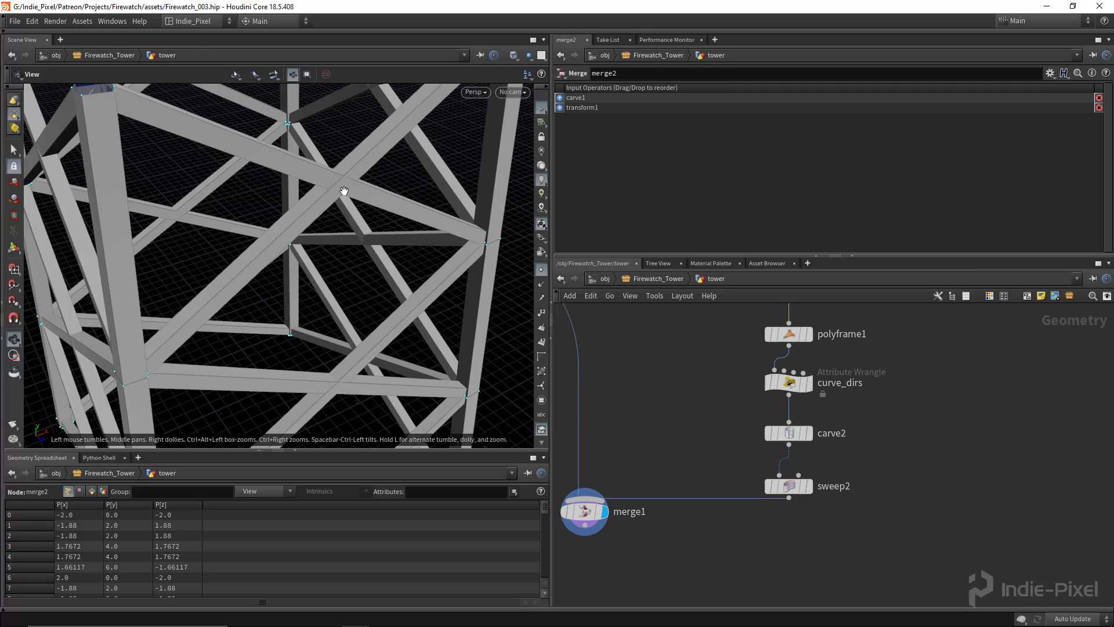
pyautogui.moveTo(344, 190); pyautogui.dragTo(241, 164)
pyautogui.moveTo(371, 180); pyautogui.dragTo(399, 182)
pyautogui.moveTo(398, 182); pyautogui.dragTo(284, 185, button='right')
pyautogui.moveTo(284, 186); pyautogui.dragTo(365, 216)
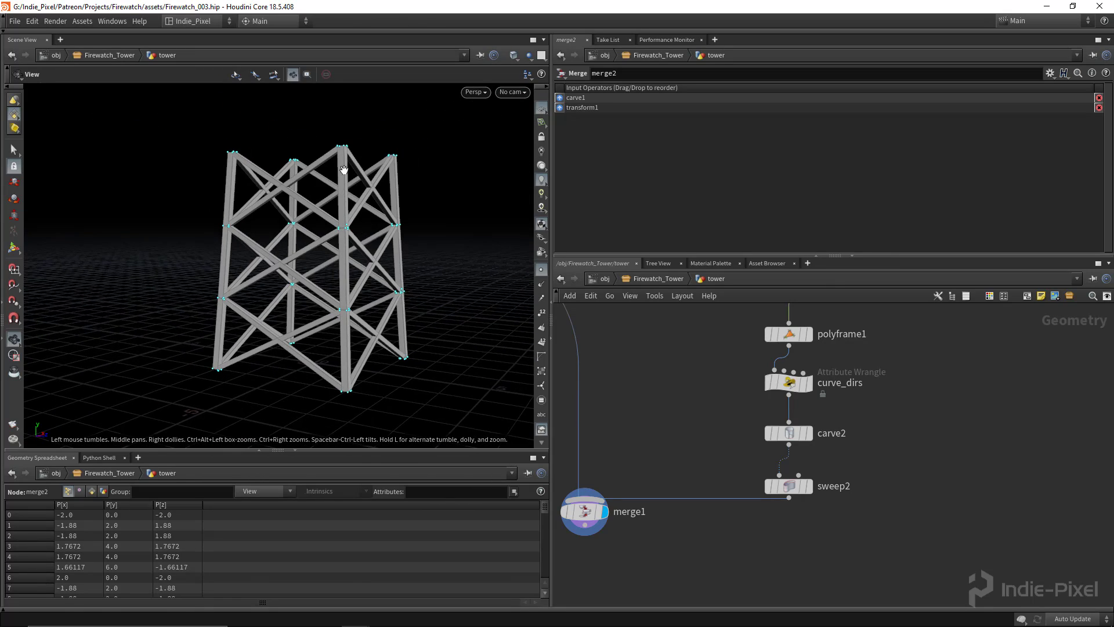
pyautogui.moveTo(359, 228); pyautogui.dragTo(340, 210, button='middle')
pyautogui.moveTo(340, 210); pyautogui.dragTo(322, 194)
pyautogui.moveTo(211, 291); pyautogui.dragTo(308, 228)
pyautogui.moveTo(363, 150); pyautogui.dragTo(389, 149, button='right')
pyautogui.moveTo(270, 280); pyautogui.dragTo(198, 255, button='right')
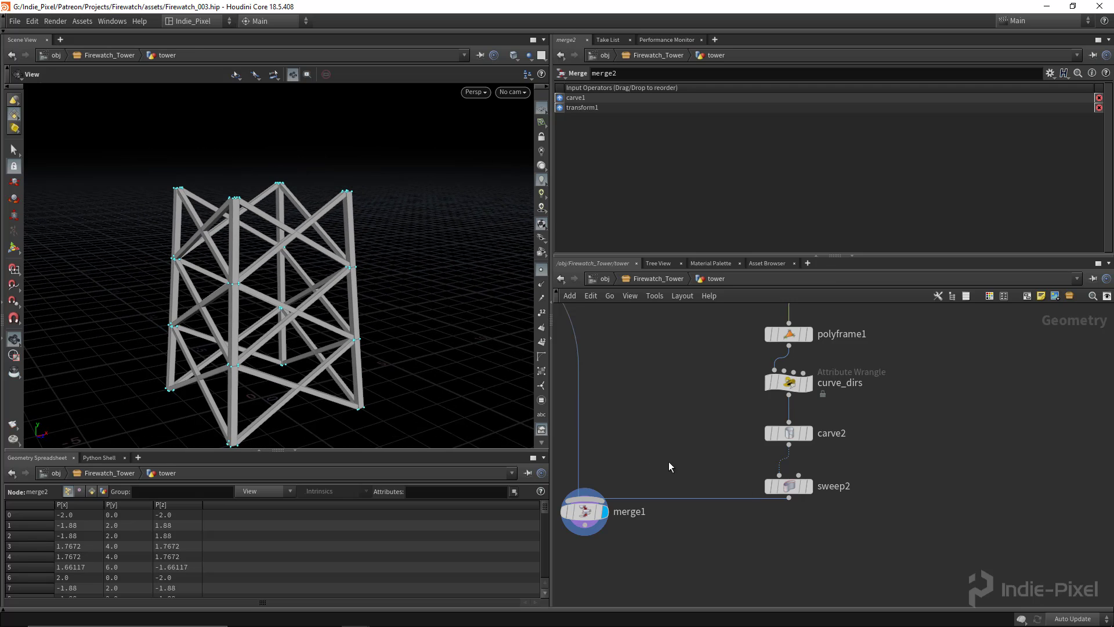
# Move merge1 farther down so it sits below sweep2
pyautogui.moveTo(822, 460); pyautogui.dragTo(828, 456)
pyautogui.moveTo(796, 523); pyautogui.dragTo(906, 451, button='middle')
pyautogui.moveTo(693, 441); pyautogui.dragTo(695, 515)
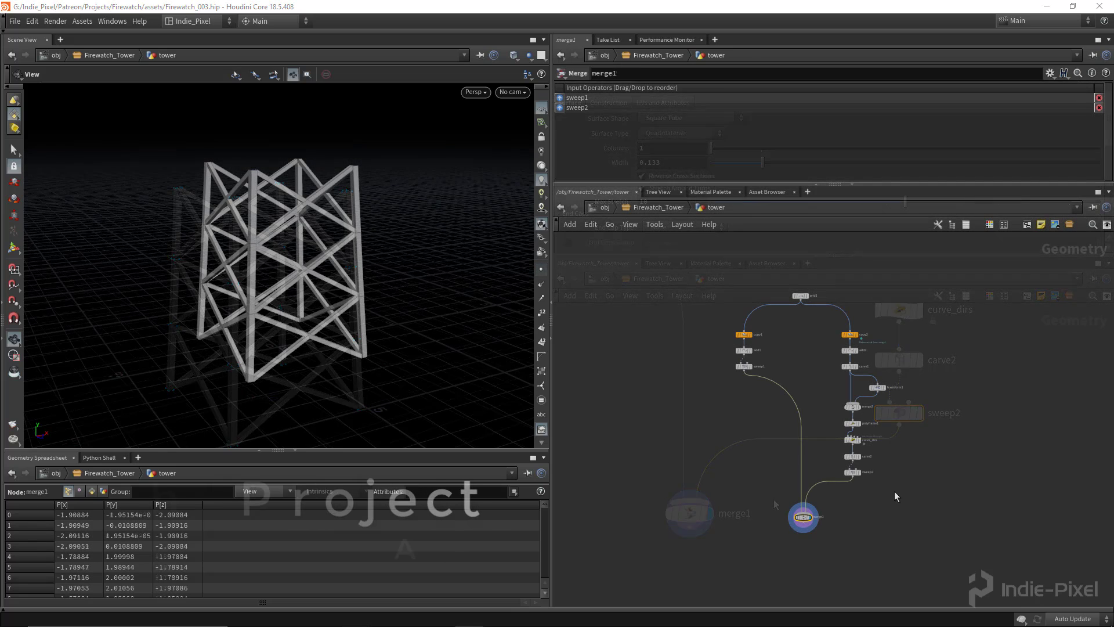
# Go up through Firewatch_Tower to the obj level and widen the network and parameter area
pyautogui.press('u')
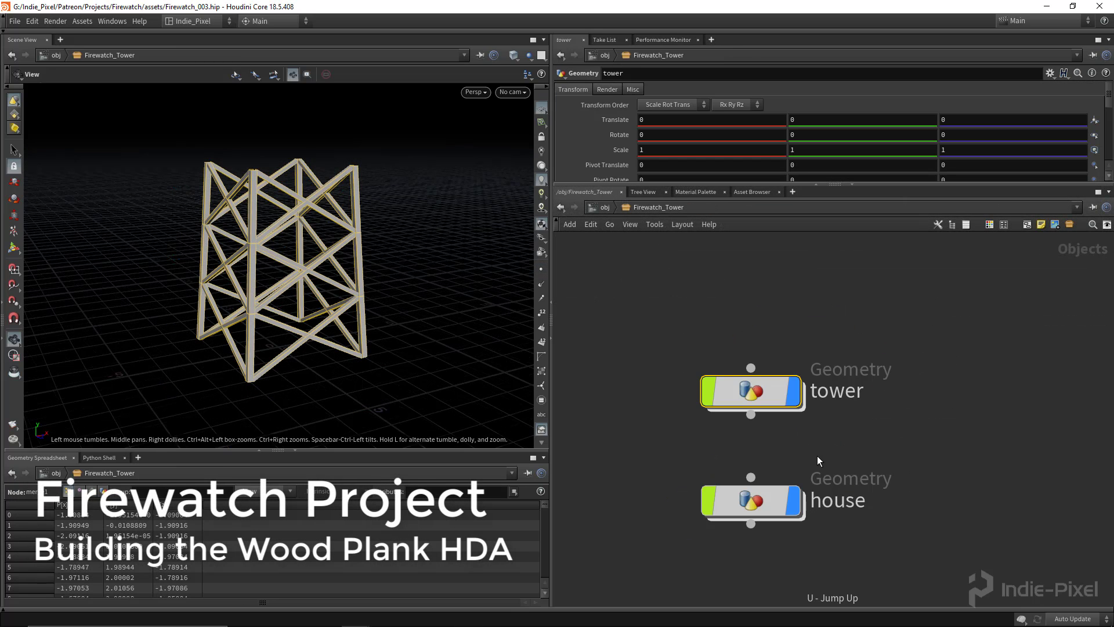
pyautogui.press('u')
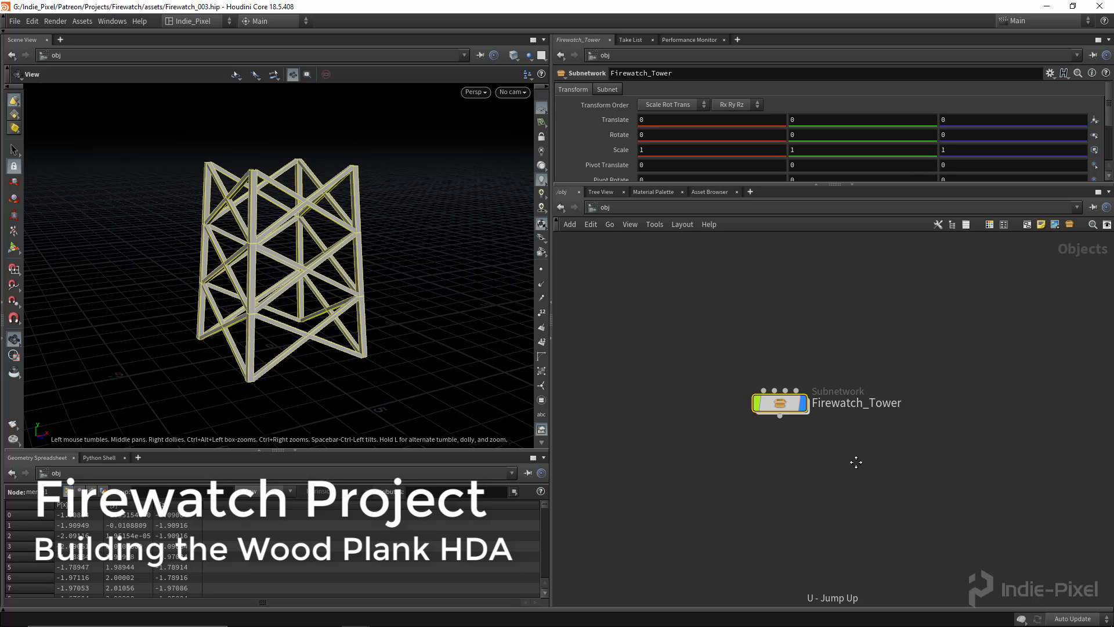
pyautogui.moveTo(551, 510); pyautogui.dragTo(525, 510)
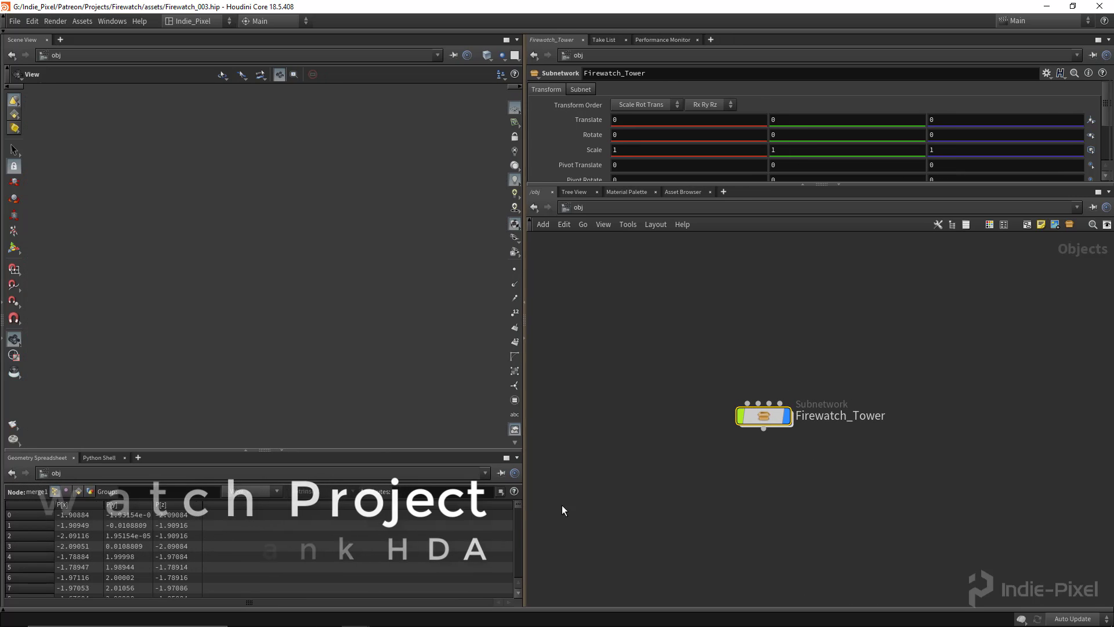
# Start a digital asset from the Firewatch_Tower subnetwork with the operator name ip::firewatch_tower::1.0
pyautogui.rightClick(765, 416)
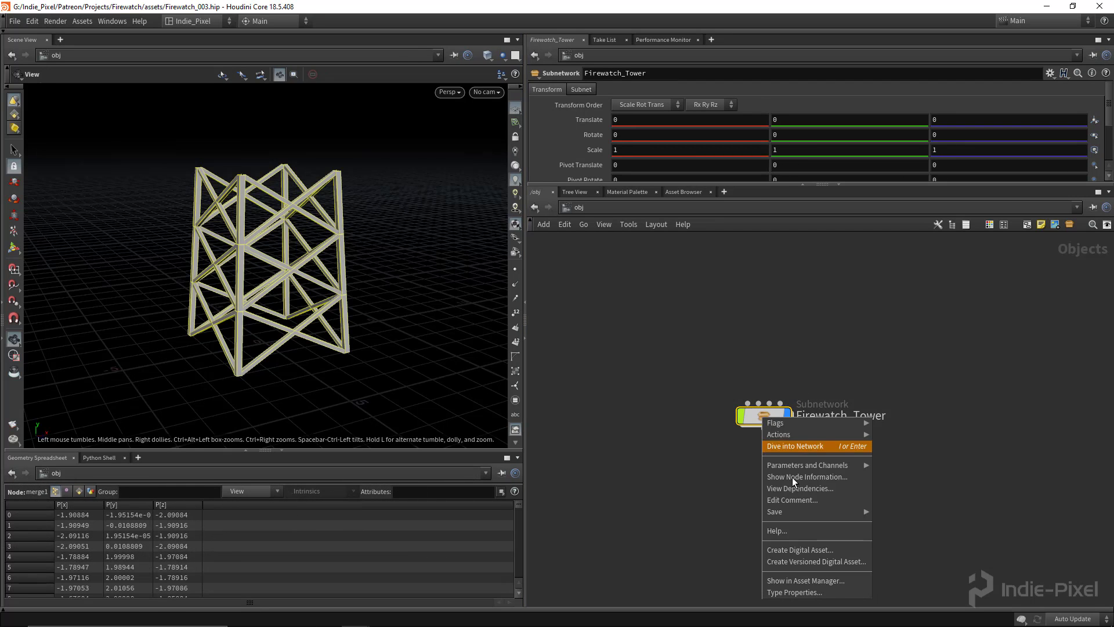
pyautogui.click(795, 546)
pyautogui.moveTo(732, 508); pyautogui.dragTo(392, 367)
pyautogui.write('irewatch_tower')
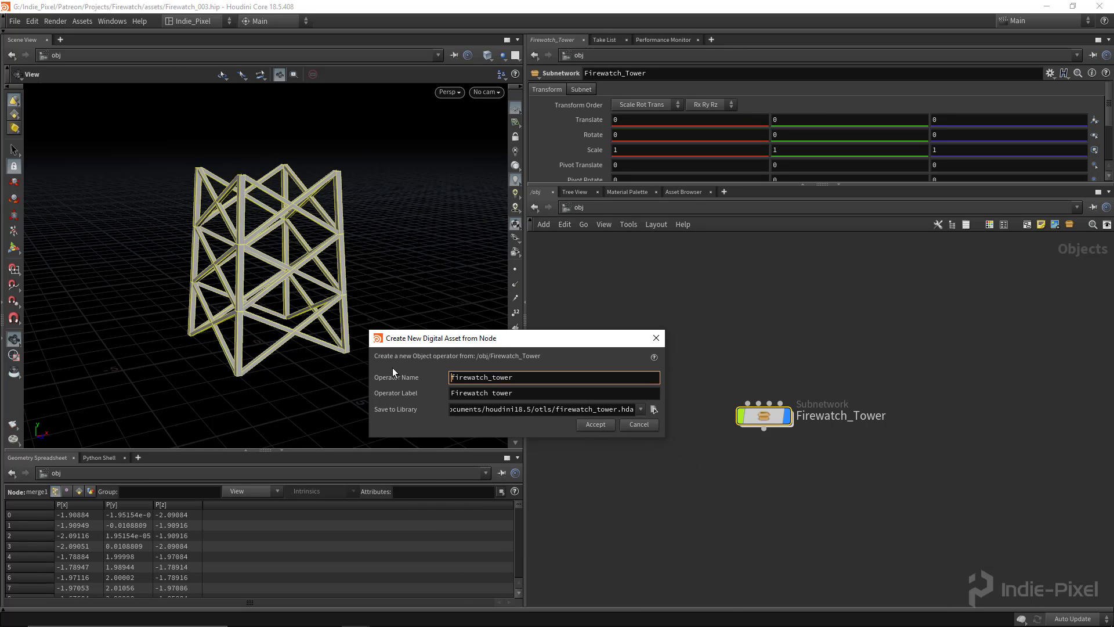
pyautogui.write('p::')
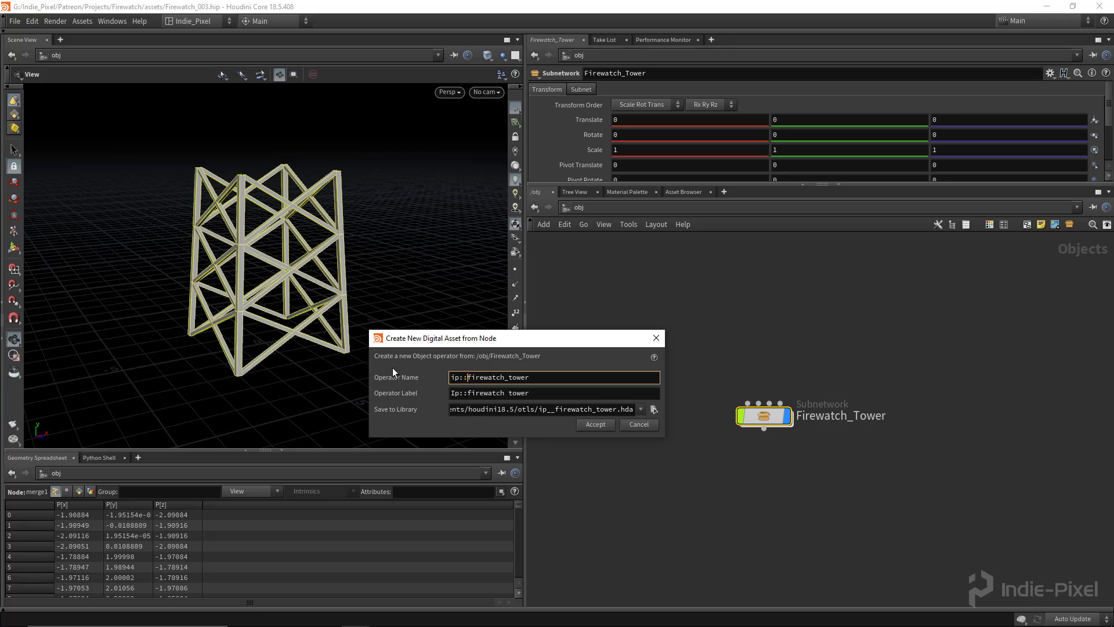
pyautogui.write('::1.0_')
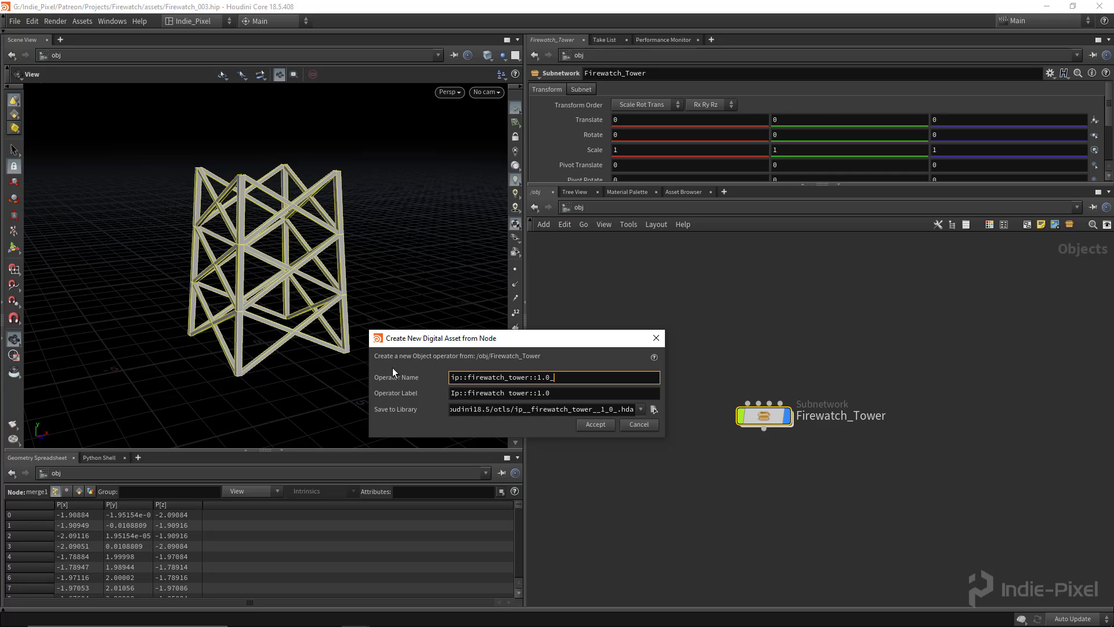
# Change the new asset's operator label to "Firewatch Tower 1.0", without the Ip prefix and colons
pyautogui.press('Tab')
pyautogui.press('End')
pyautogui.press('Left')
pyautogui.press('Left')
pyautogui.press('Left')
pyautogui.press('BackSpace')
pyautogui.press('BackSpace')
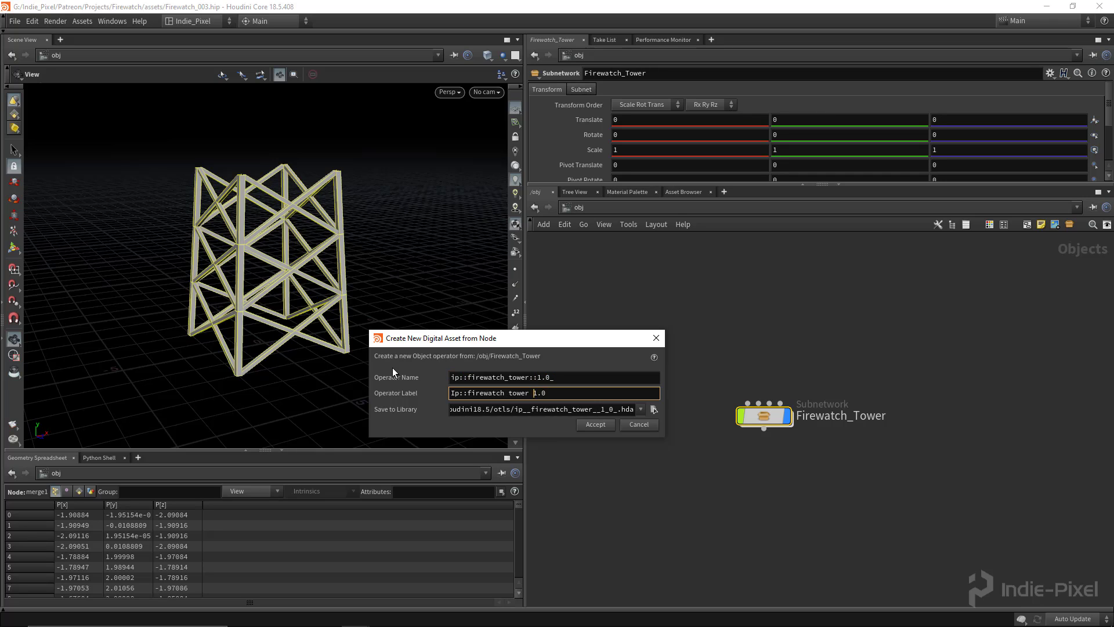
pyautogui.press('Left')
pyautogui.press('BackSpace')
pyautogui.write('T')
pyautogui.press('Left')
pyautogui.press('Left')
pyautogui.press('Left')
pyautogui.press('Left')
pyautogui.press('Left')
pyautogui.press('Left')
pyautogui.press('Left')
pyautogui.press('Left')
pyautogui.press('BackSpace')
pyautogui.write('F')
pyautogui.press('Left')
pyautogui.press('Left')
pyautogui.press('Left')
pyautogui.press('BackSpace')
pyautogui.press('BackSpace')
pyautogui.press('Delete')
pyautogui.press('Delete')
pyautogui.click(653, 410)
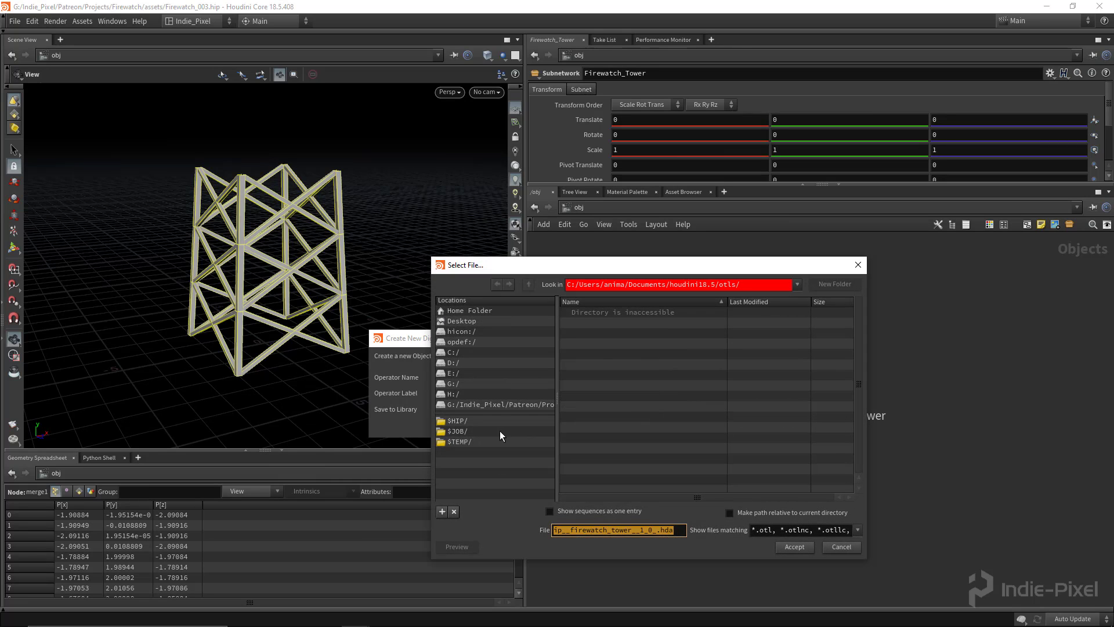
pyautogui.click(485, 423)
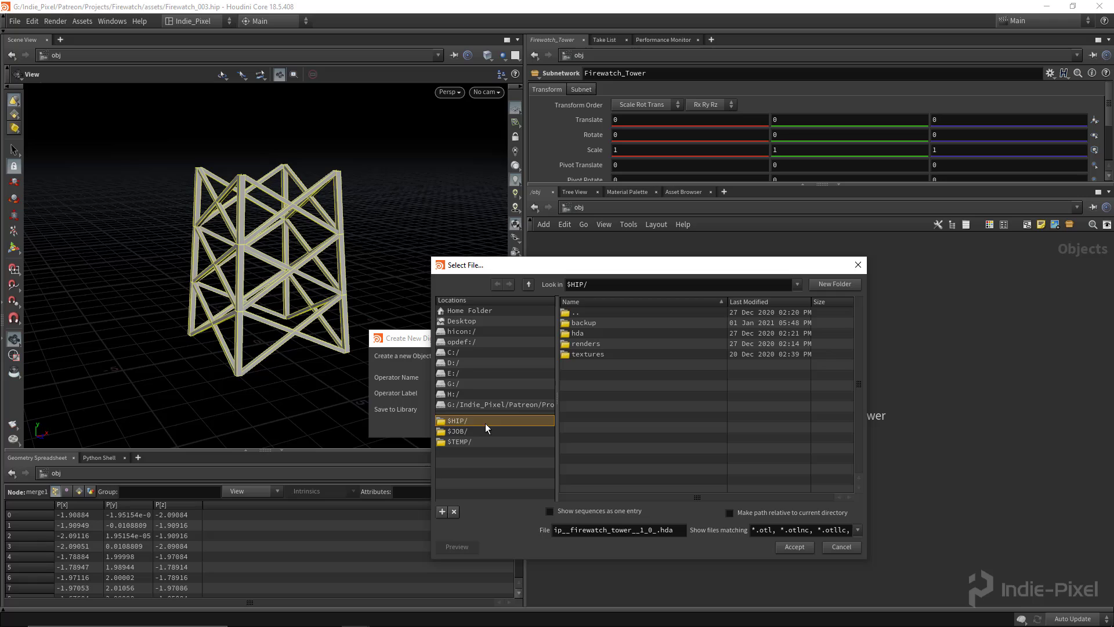
pyautogui.doubleClick(587, 333)
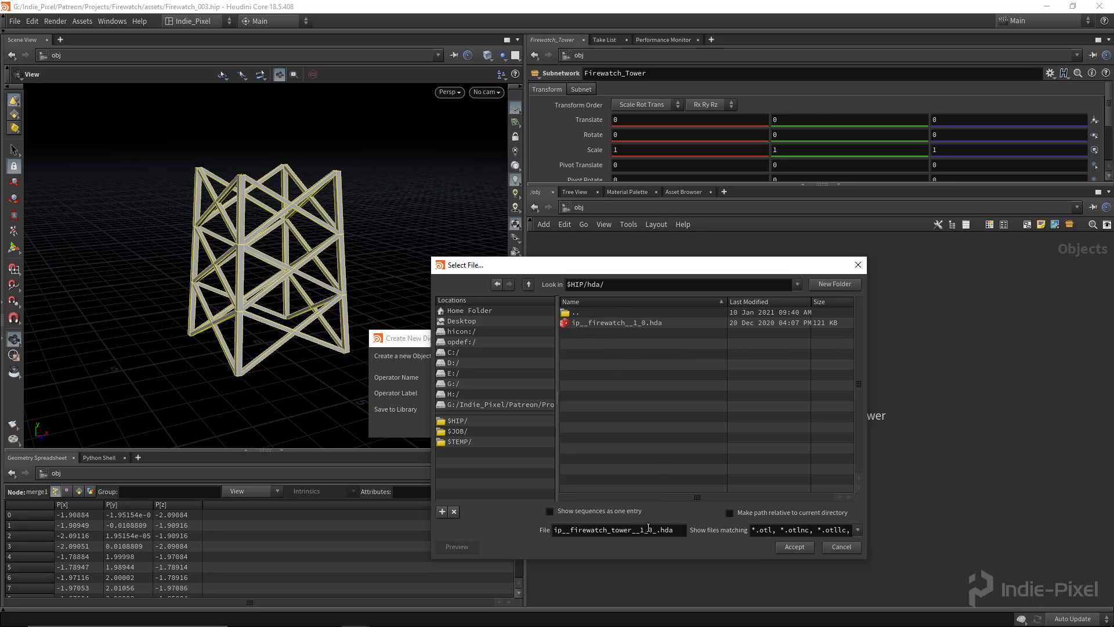
pyautogui.press('BackSpace')
pyautogui.write('2')
pyautogui.click(840, 547)
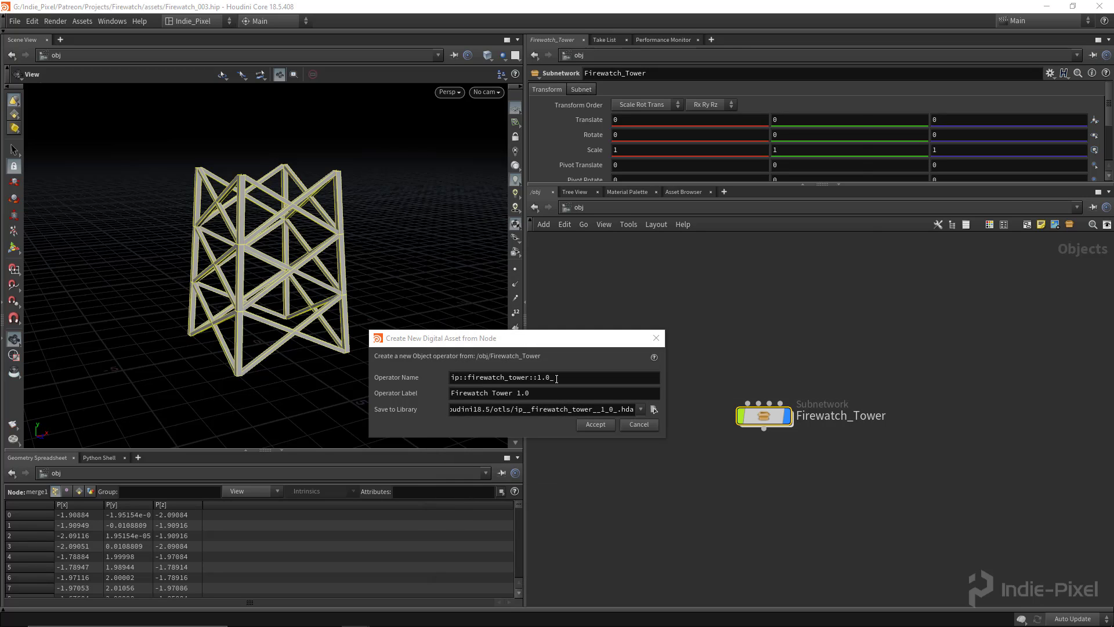
# Change the asset's version to 2.0 in both the operator name (ip::firewatch_tower::2.0) and the label (Firewatch Tower 2.0)
pyautogui.click(594, 378)
pyautogui.press('BackSpace')
pyautogui.write('2')
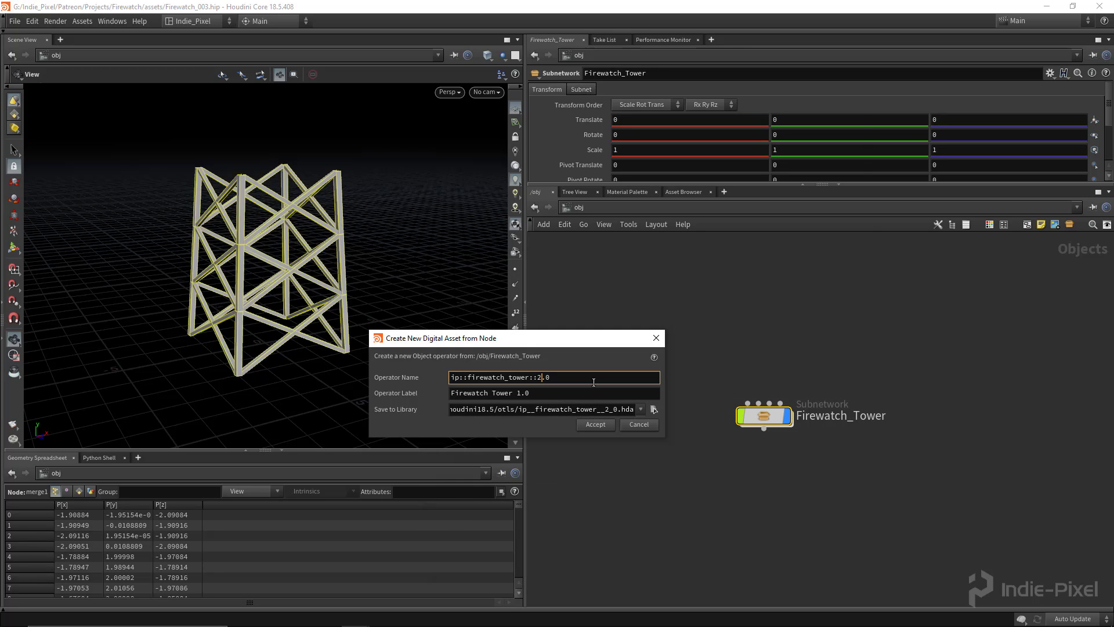
pyautogui.press('Tab')
pyautogui.press('End')
pyautogui.press('BackSpace')
pyautogui.write('2')
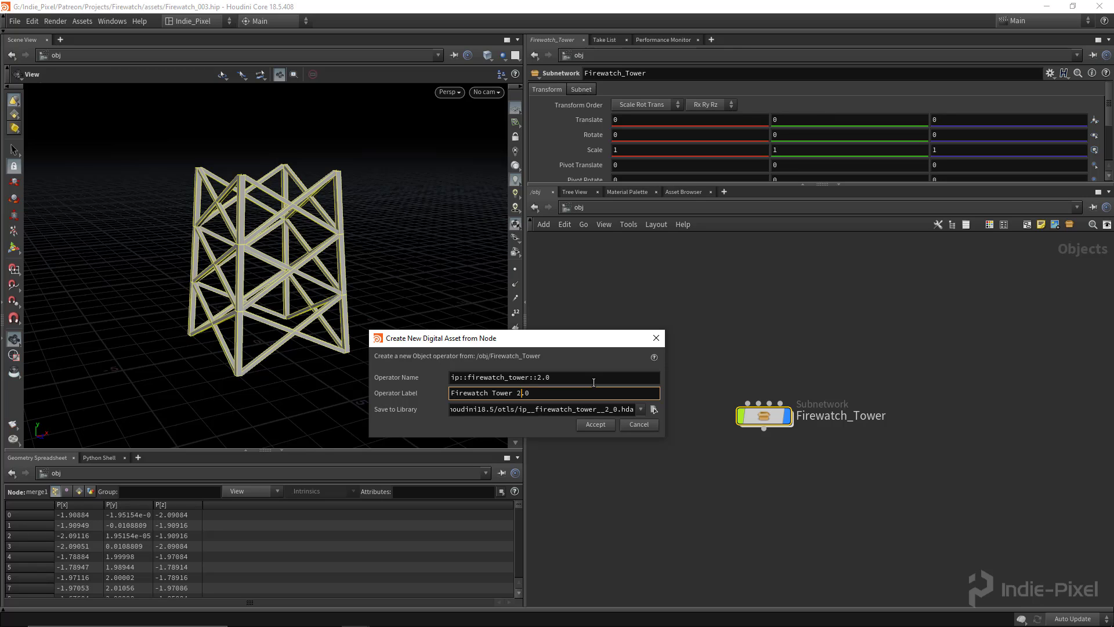
# Save the asset library as $HIP/hda/ip__firewatch_tower__2_0.hda and create the digital asset
pyautogui.click(654, 409)
pyautogui.click(480, 420)
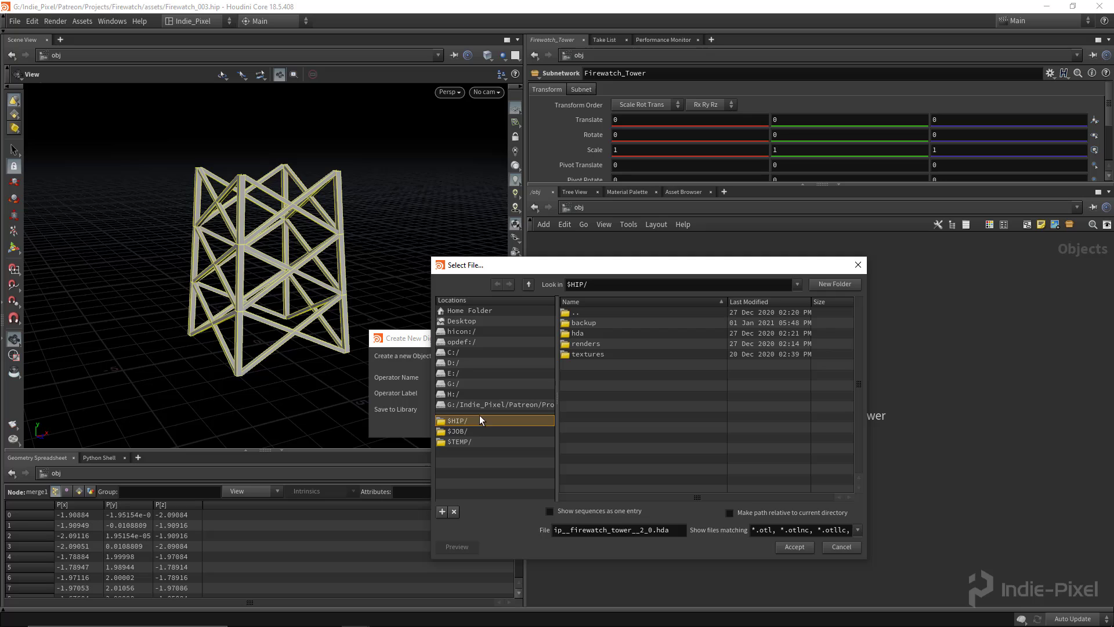
pyautogui.click(594, 334)
pyautogui.doubleClick(593, 335)
pyautogui.click(795, 546)
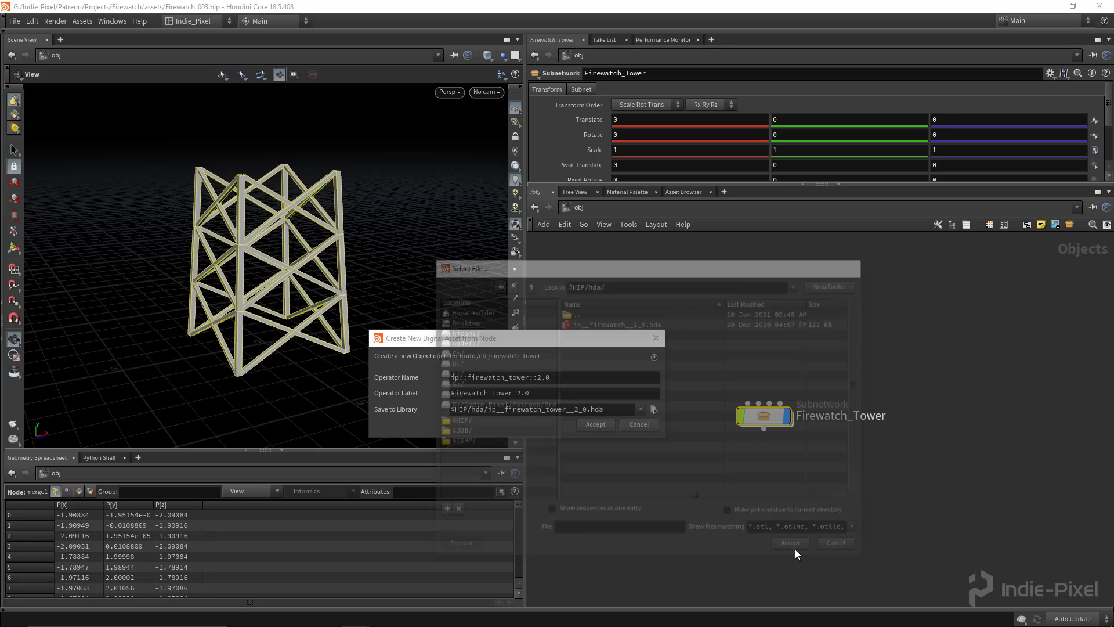
pyautogui.press('Return')
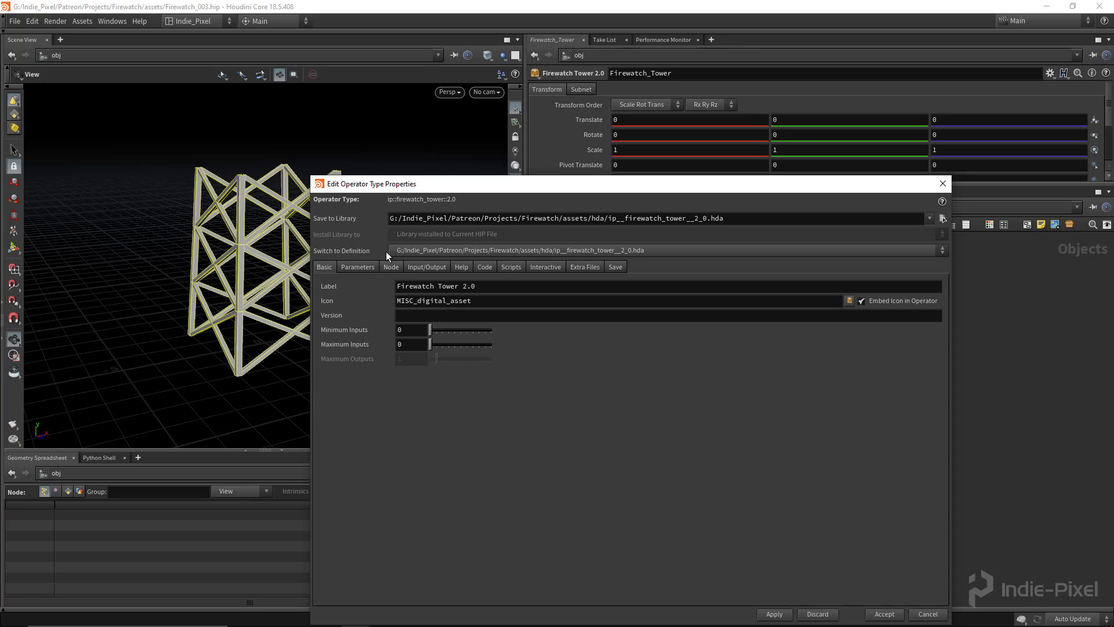
# Open the tower geometry network inside Firewatch_Tower, keep the type properties window clear of it, and select copy1 to show its Translate Y
pyautogui.moveTo(408, 189); pyautogui.dragTo(206, 100)
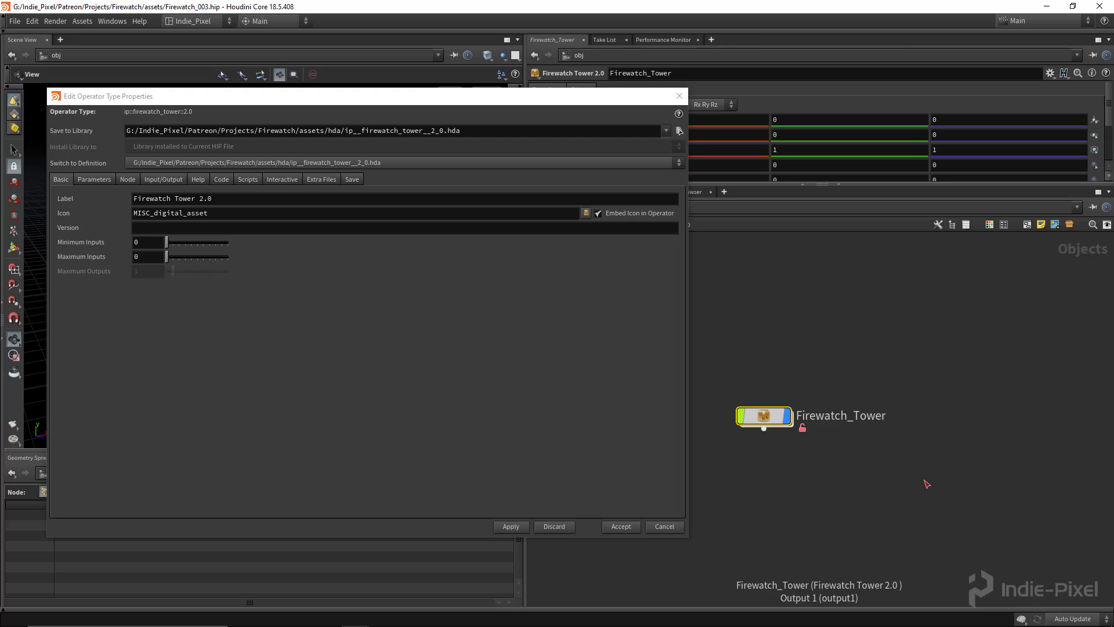
pyautogui.doubleClick(813, 417)
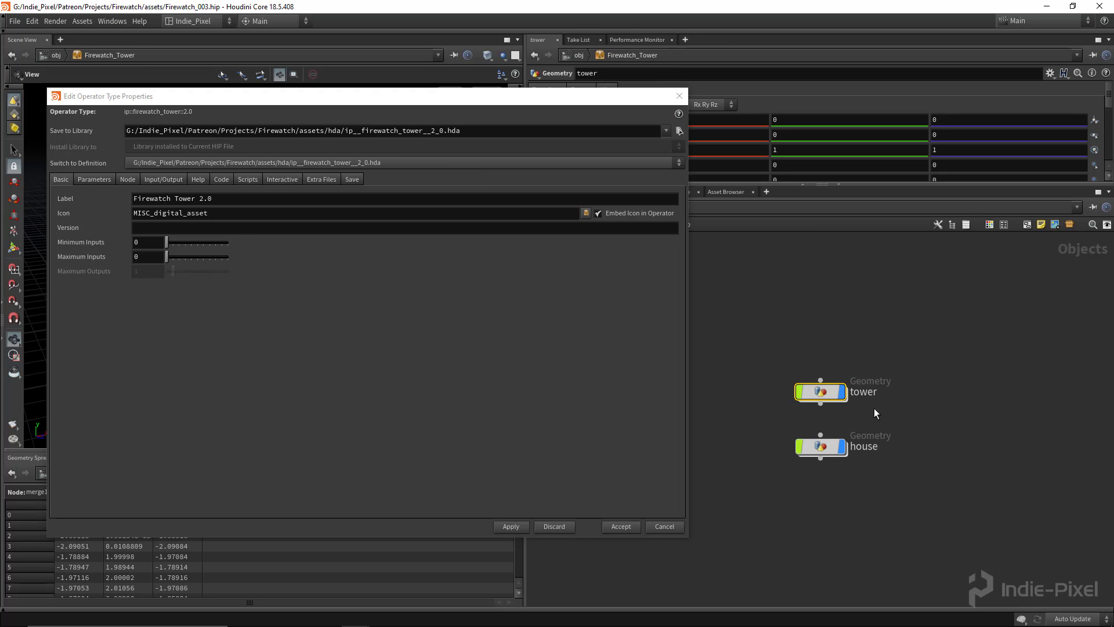
pyautogui.doubleClick(820, 392)
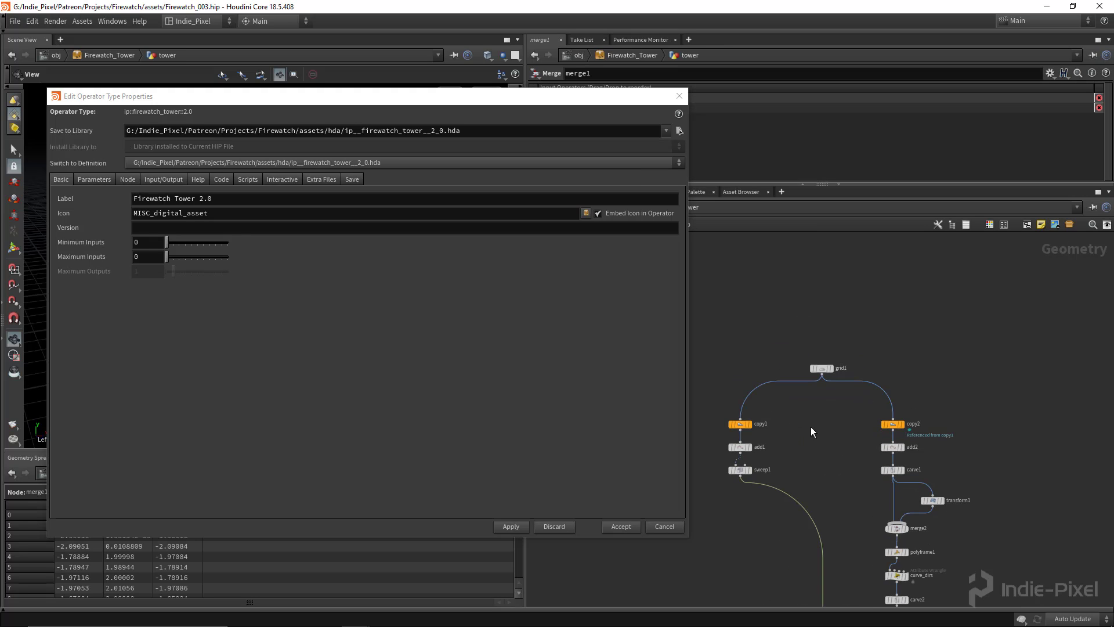
pyautogui.moveTo(717, 435); pyautogui.dragTo(716, 436)
pyautogui.moveTo(575, 96); pyautogui.dragTo(539, 239)
pyautogui.scroll(4, 833, 490)
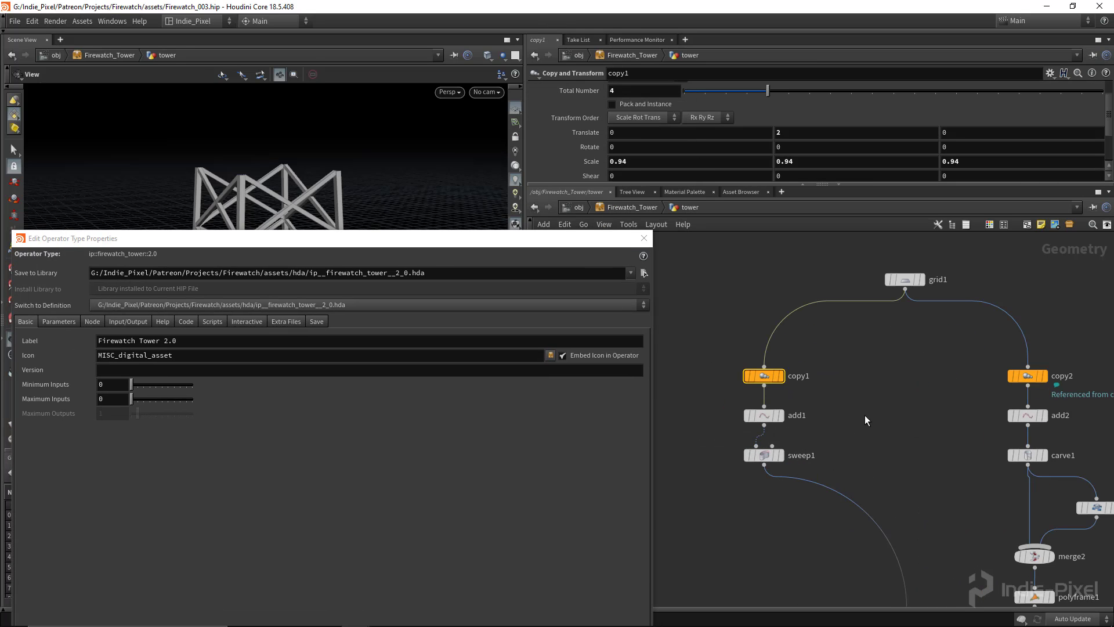
pyautogui.moveTo(894, 377); pyautogui.dragTo(1039, 416)
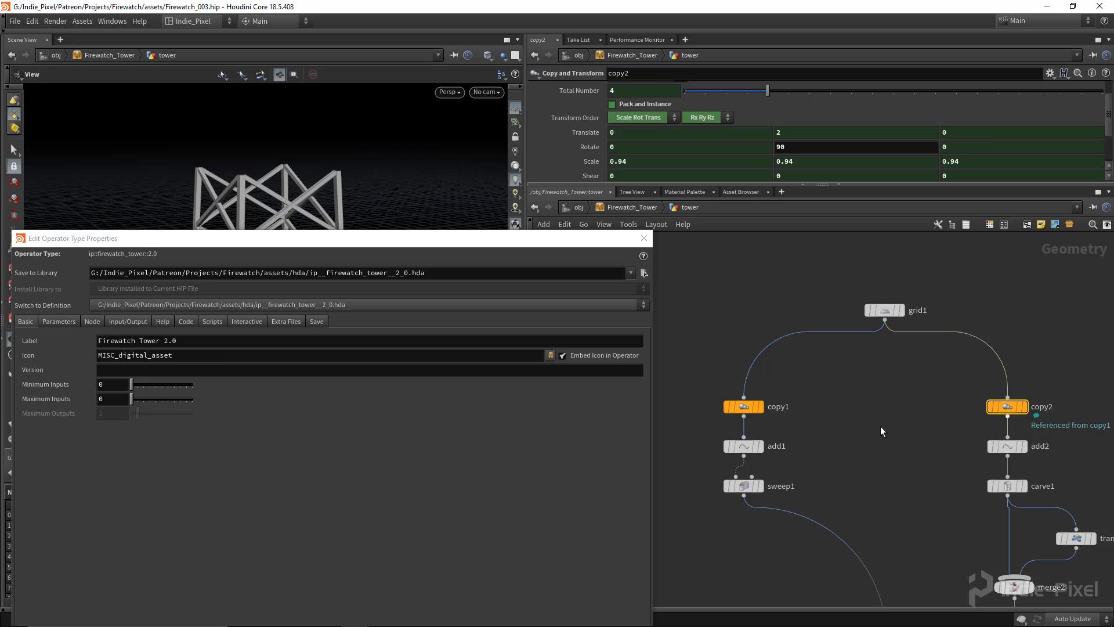
pyautogui.moveTo(853, 379); pyautogui.dragTo(679, 423)
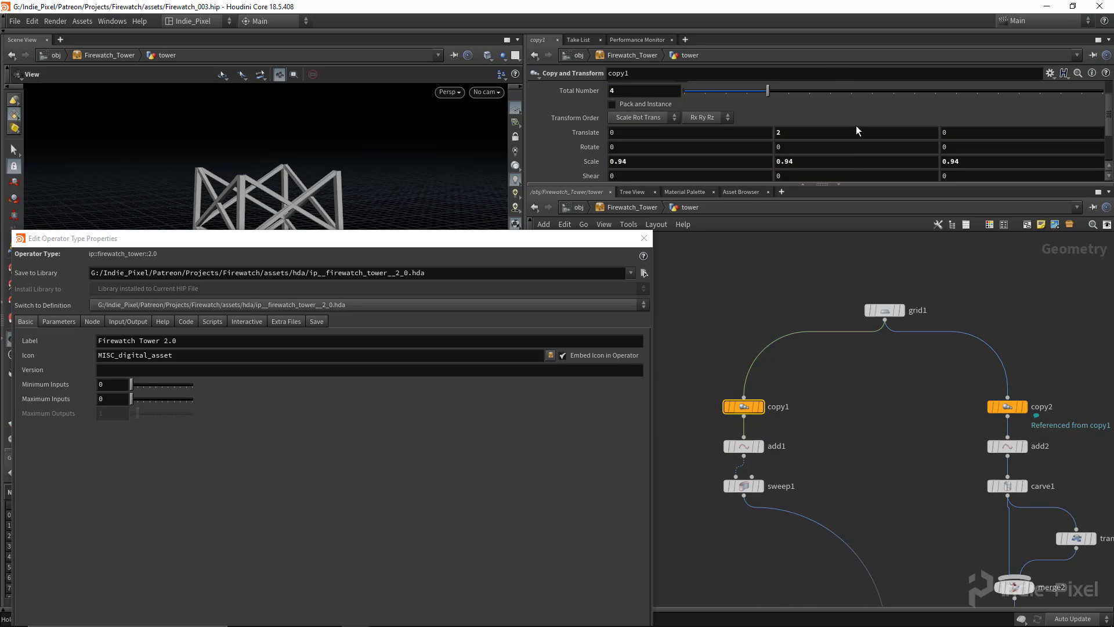
pyautogui.click(799, 133)
# Make the Transform and Subnet folders invisible in the asset's parameter interface
pyautogui.moveTo(128, 238); pyautogui.dragTo(141, 205)
pyautogui.click(72, 288)
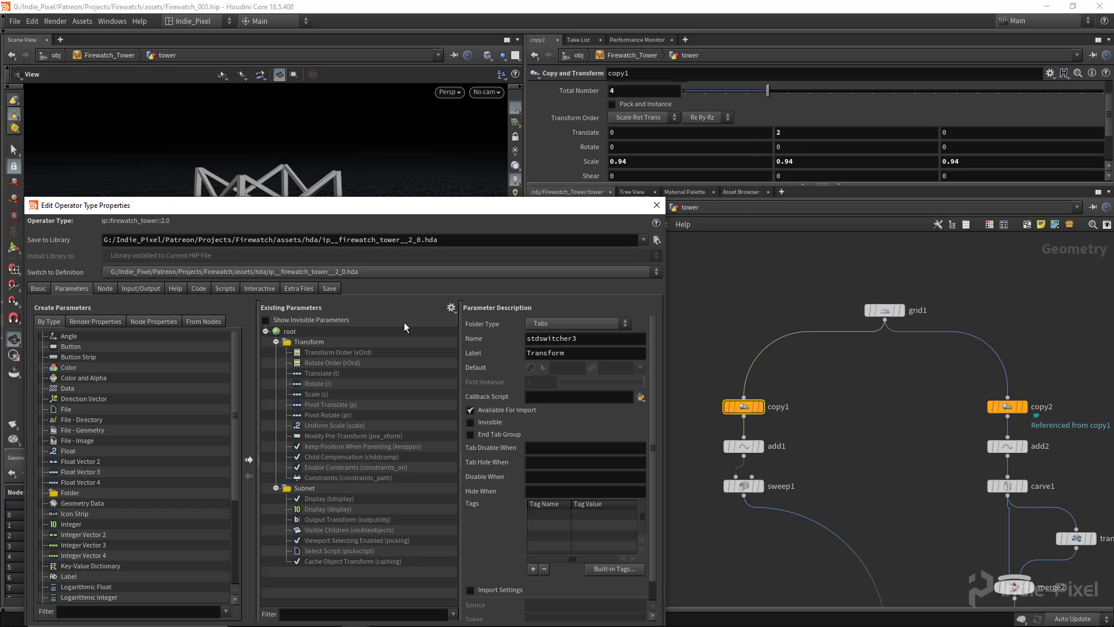
pyautogui.click(275, 342)
pyautogui.click(276, 352)
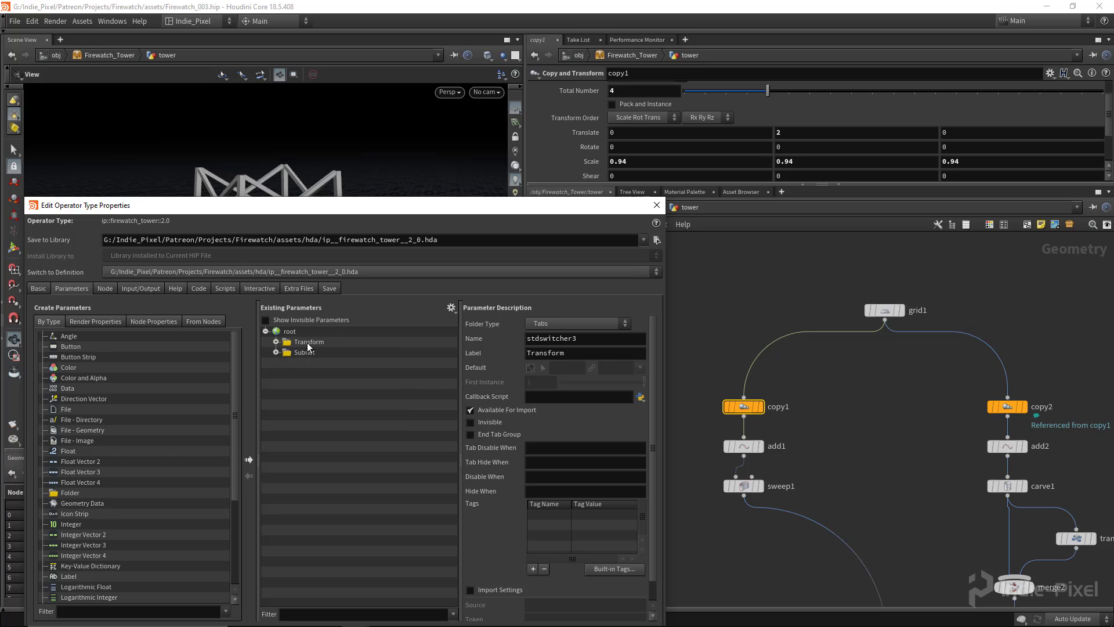
pyautogui.moveTo(308, 342); pyautogui.dragTo(308, 354)
pyautogui.click(495, 418)
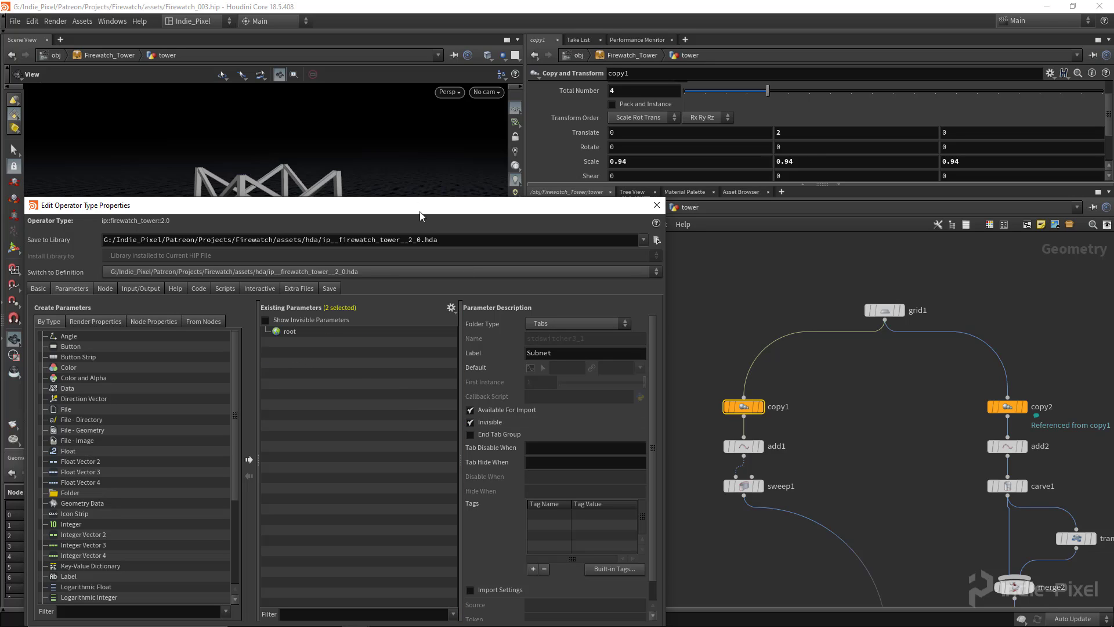
# Promote copy1's Translate Y to the asset interface, named tower_height with the label Tower Height
pyautogui.moveTo(420, 209); pyautogui.dragTo(419, 133)
pyautogui.click(791, 131)
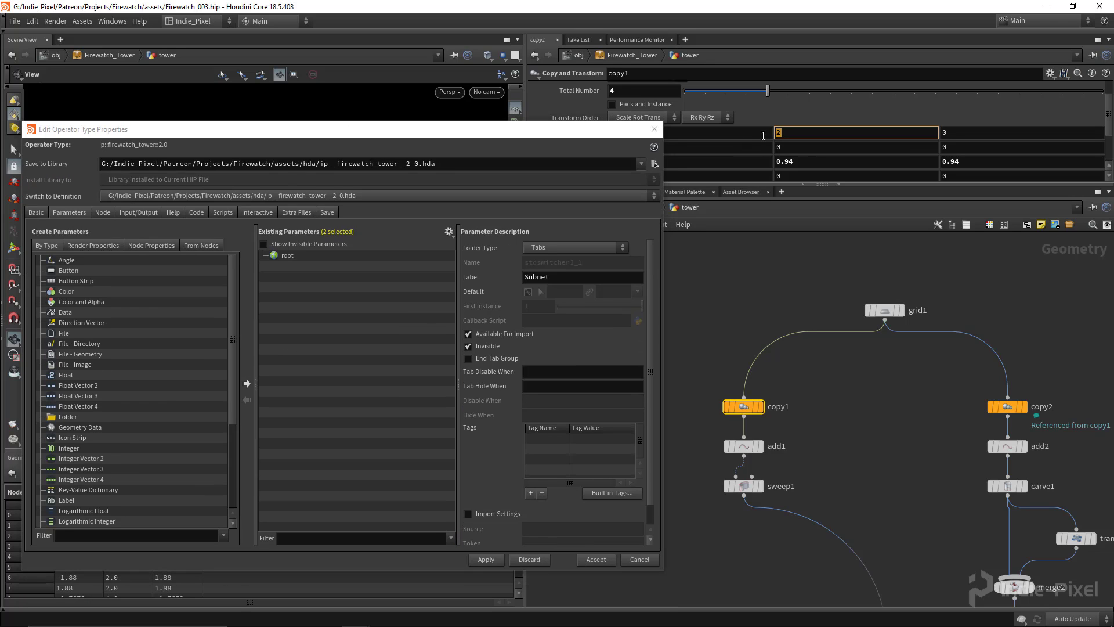
pyautogui.moveTo(780, 133); pyautogui.dragTo(286, 316)
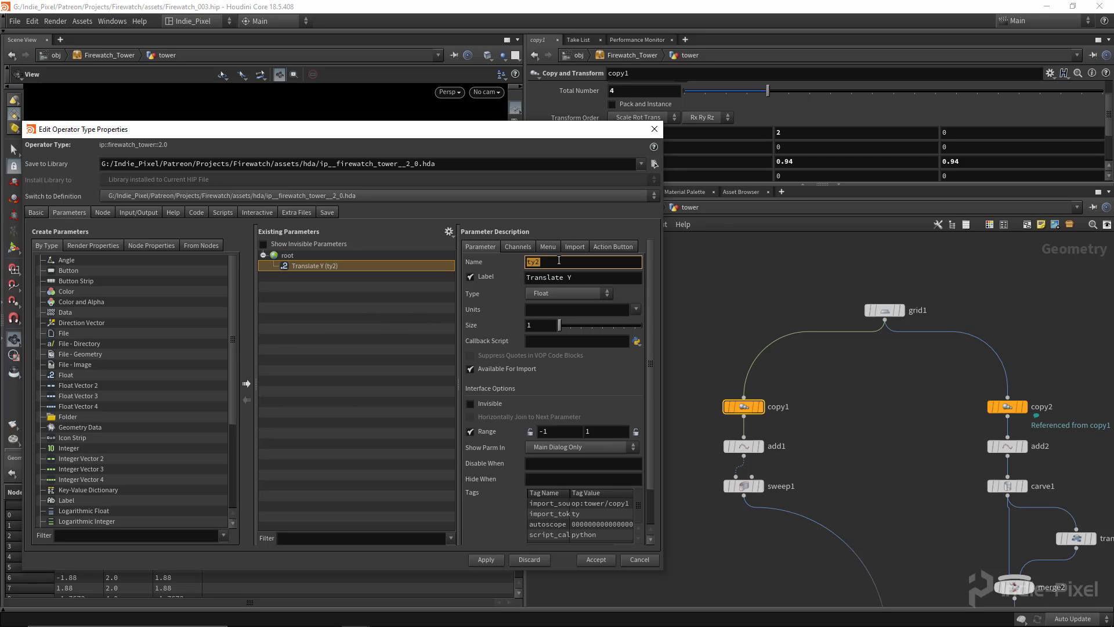
pyautogui.write('tower_height')
pyautogui.press('Tab')
pyautogui.write('Tower Height')
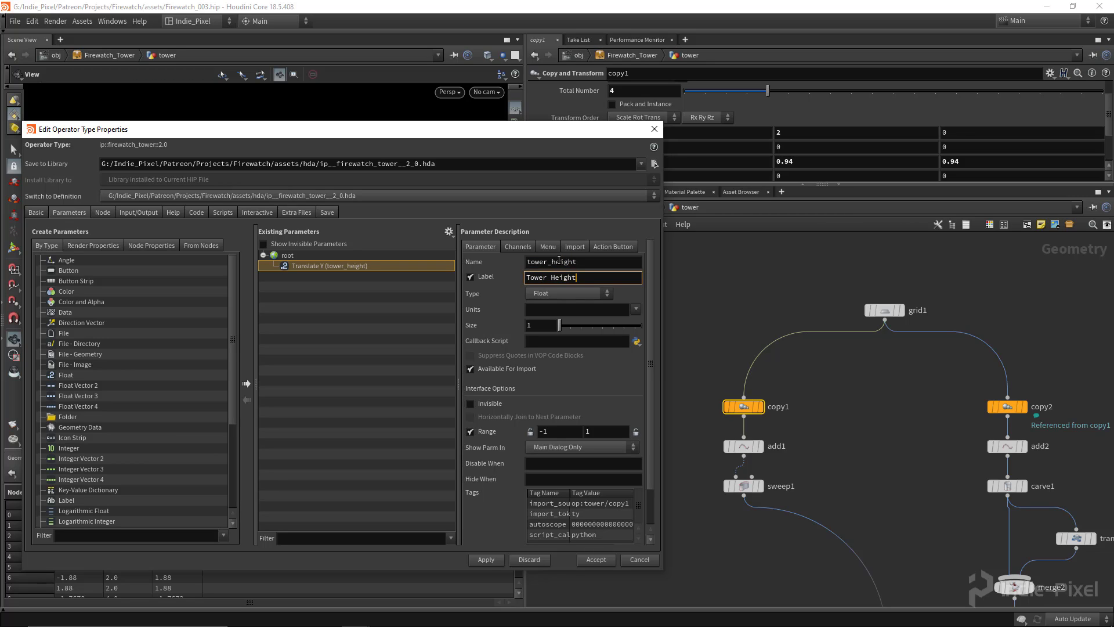
pyautogui.press('Return')
# Set the Tower Height range to 1–4 with both limits locked, check its default channel, and apply the asset changes
pyautogui.doubleClick(555, 435)
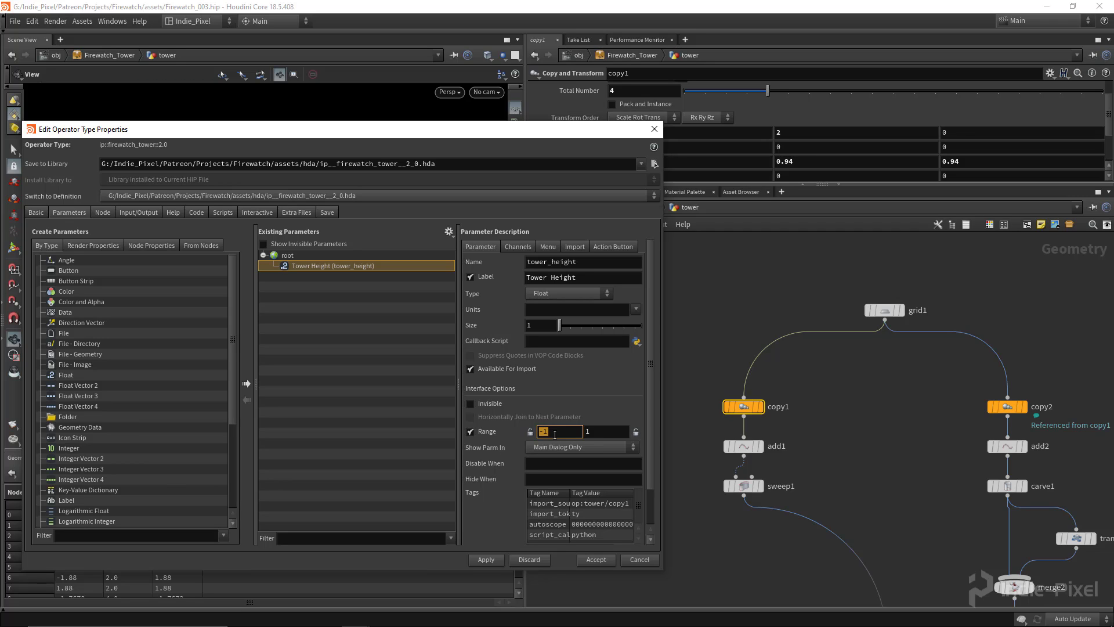
pyautogui.write('1')
pyautogui.press('Return')
pyautogui.doubleClick(610, 433)
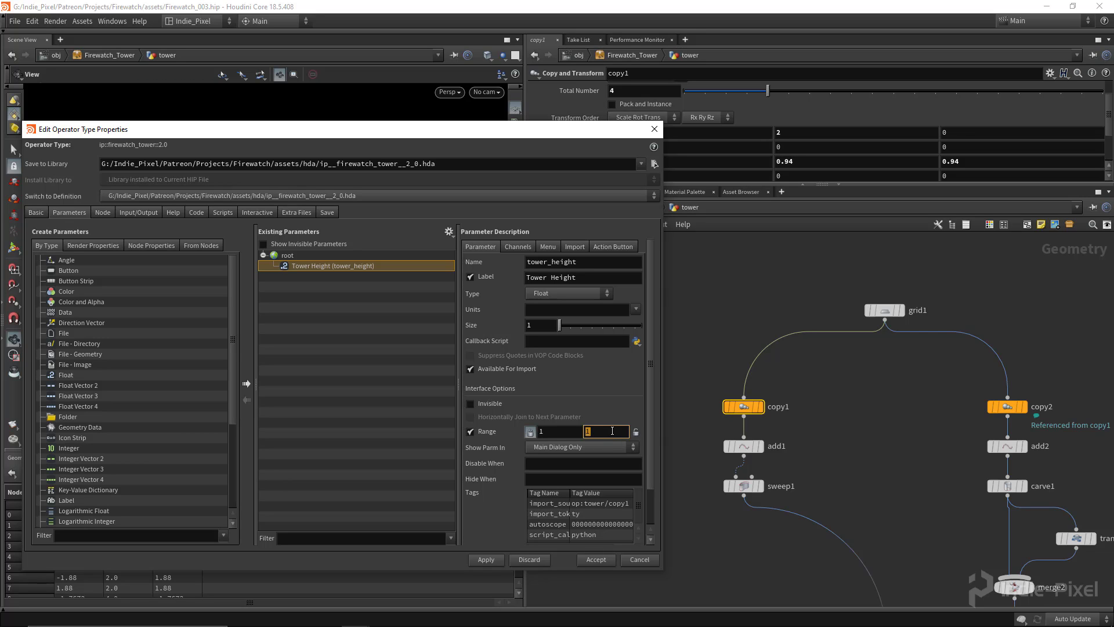
pyautogui.write('4')
pyautogui.press('Return')
pyautogui.click(511, 246)
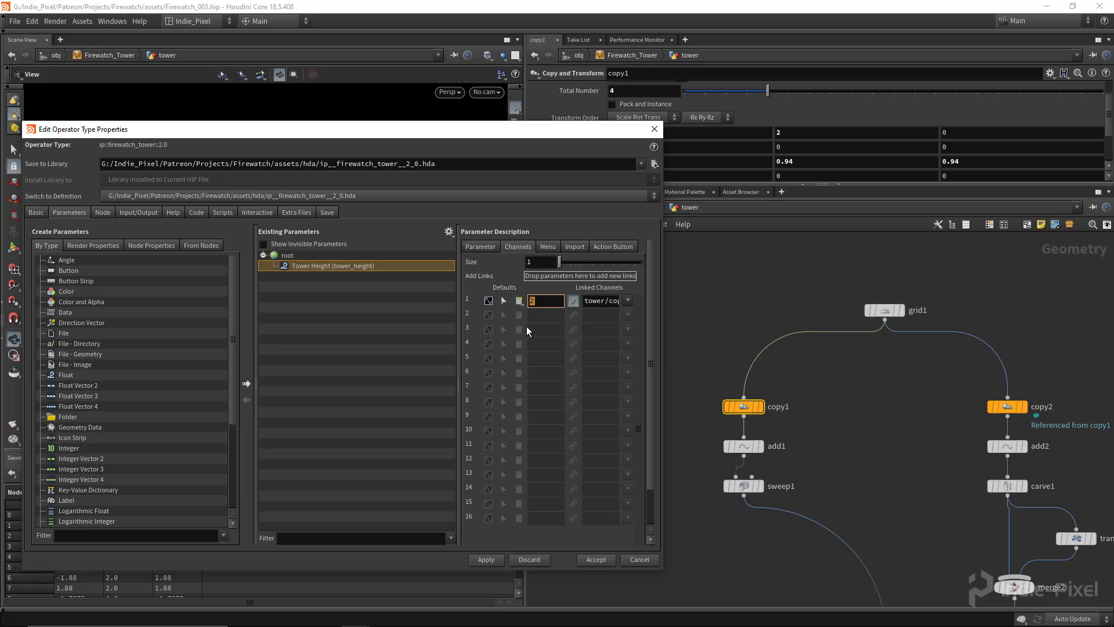
pyautogui.click(480, 247)
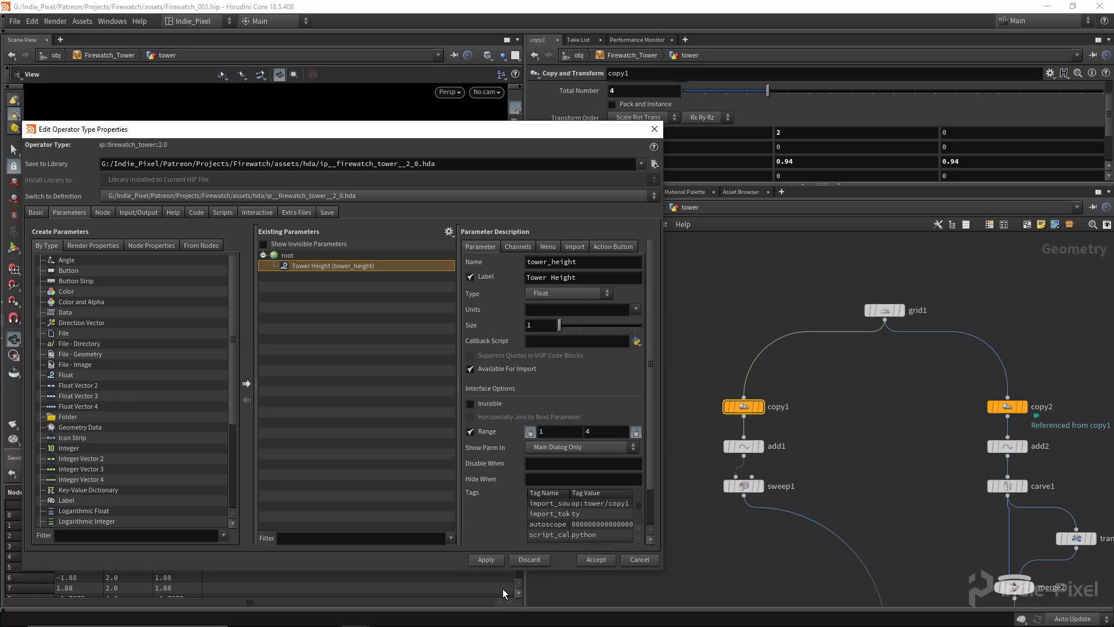
pyautogui.click(489, 559)
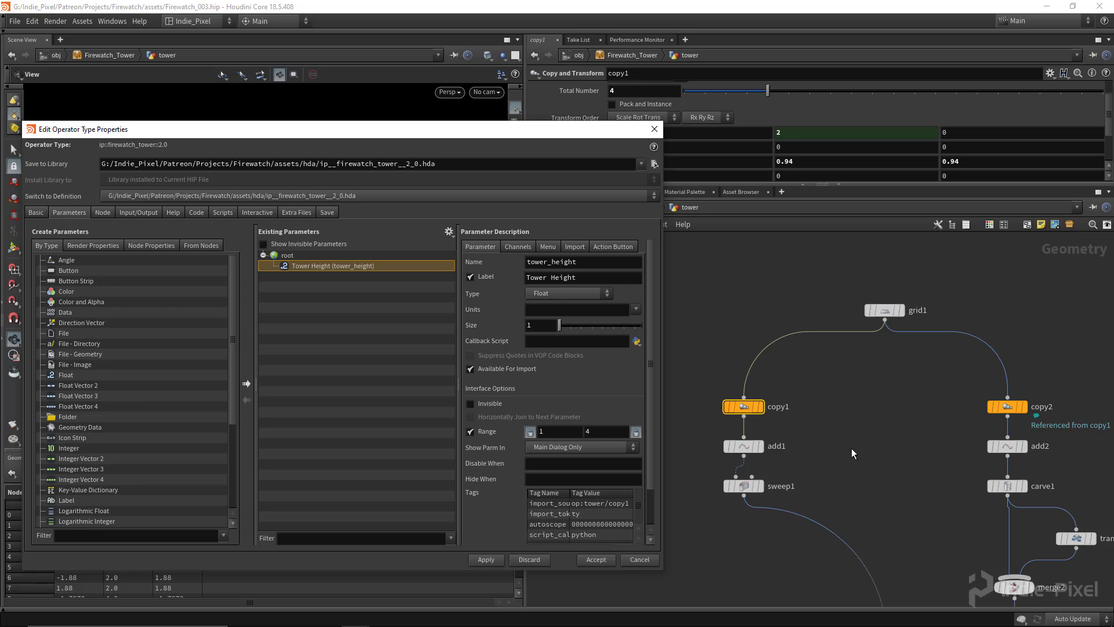
# Select grid1 and promote its Size X parameter to the asset interface below Tower Height
pyautogui.moveTo(853, 452); pyautogui.dragTo(834, 460, button='middle')
pyautogui.moveTo(797, 273); pyautogui.dragTo(934, 364)
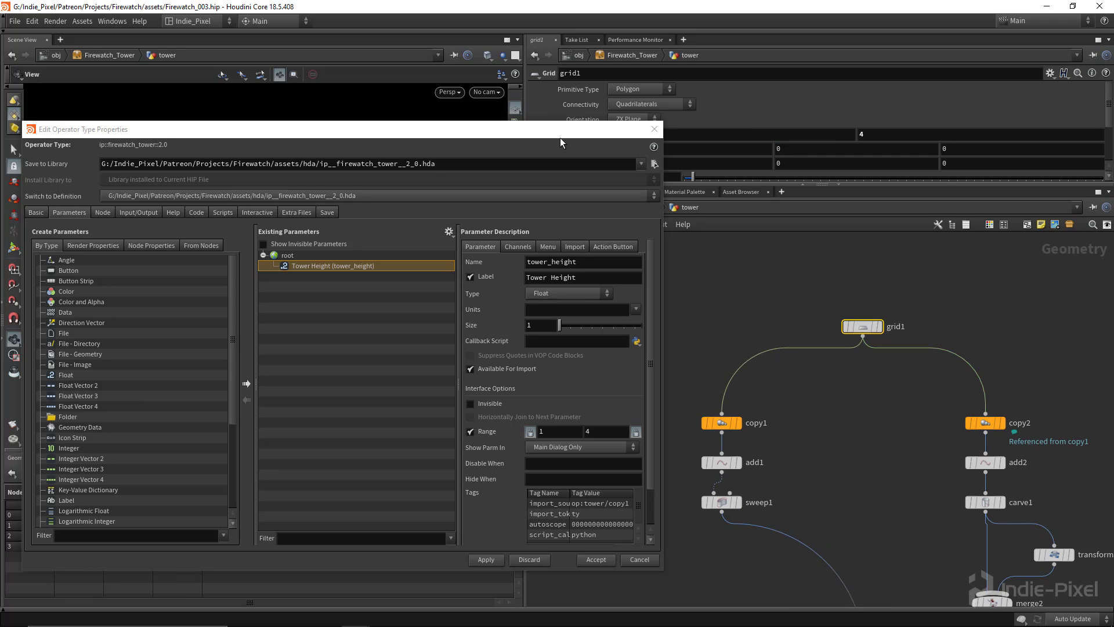
pyautogui.moveTo(560, 138); pyautogui.dragTo(585, 198)
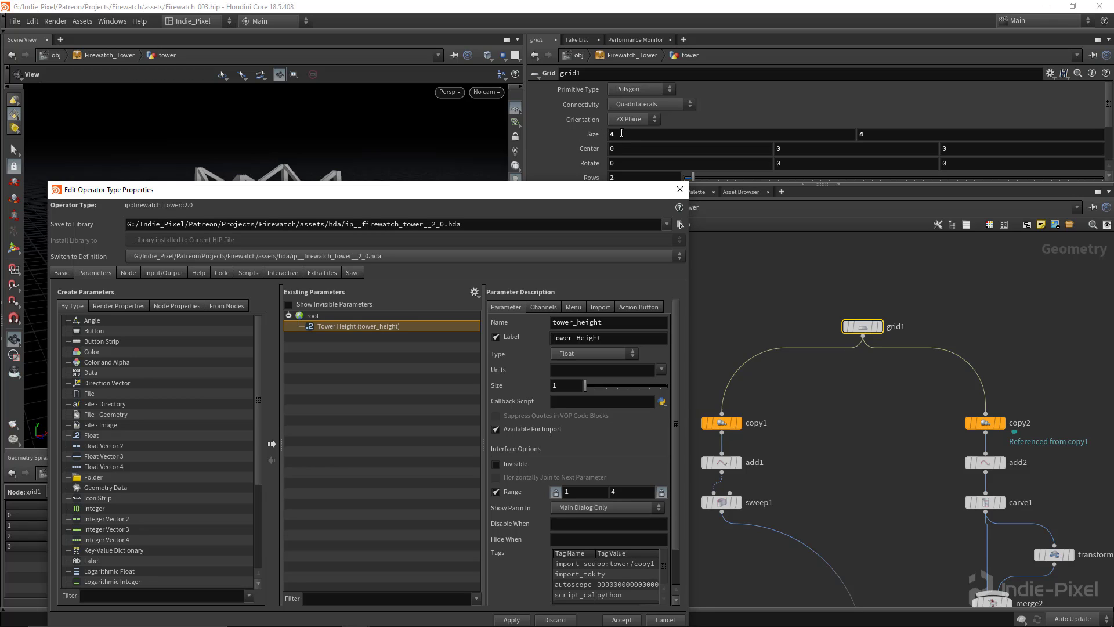
pyautogui.doubleClick(622, 133)
pyautogui.moveTo(385, 327); pyautogui.dragTo(350, 338)
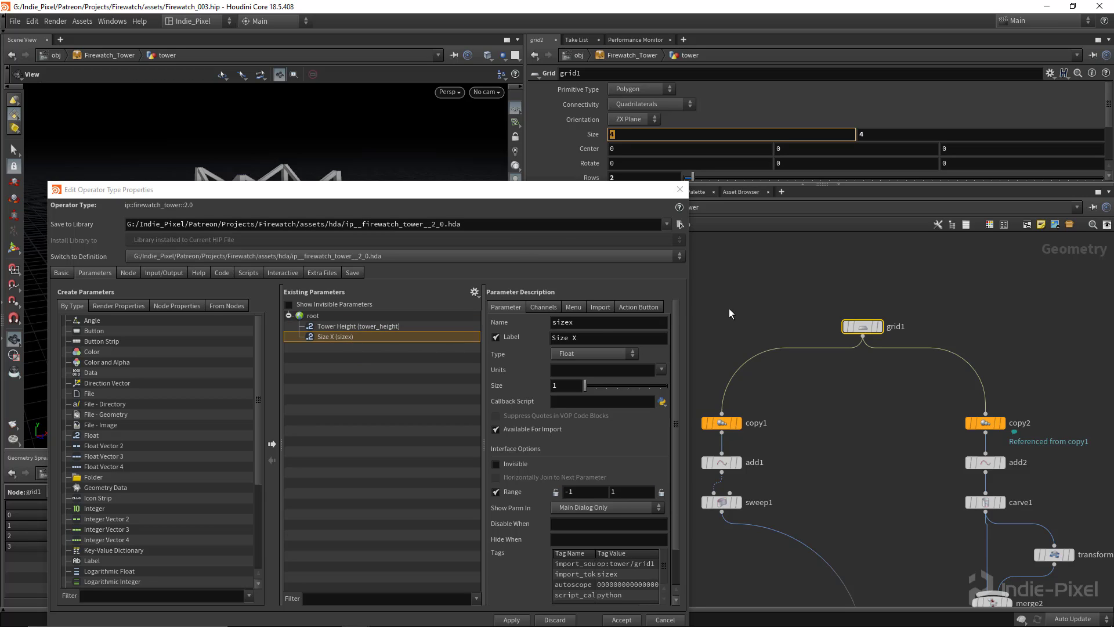
# Name the promoted grid size parameter base_size_x and label it Bas Size
pyautogui.doubleClick(593, 321)
pyautogui.write('base_size_')
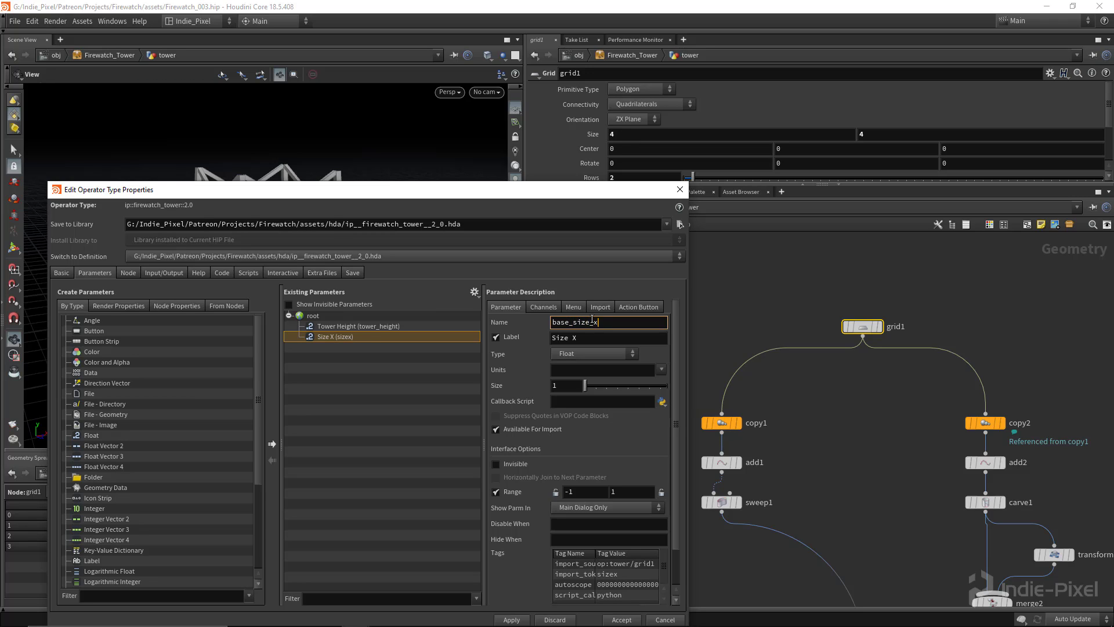
pyautogui.press('Tab')
pyautogui.write('Bas Zi')
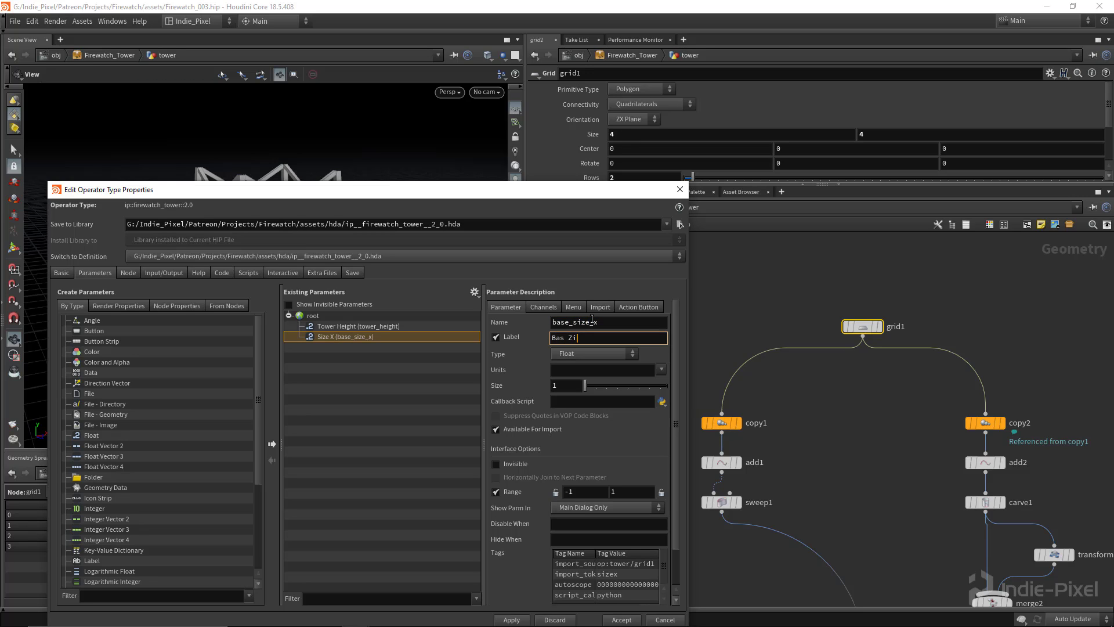
pyautogui.press('BackSpace')
pyautogui.press('BackSpace')
pyautogui.write('Size')
pyautogui.press('Return')
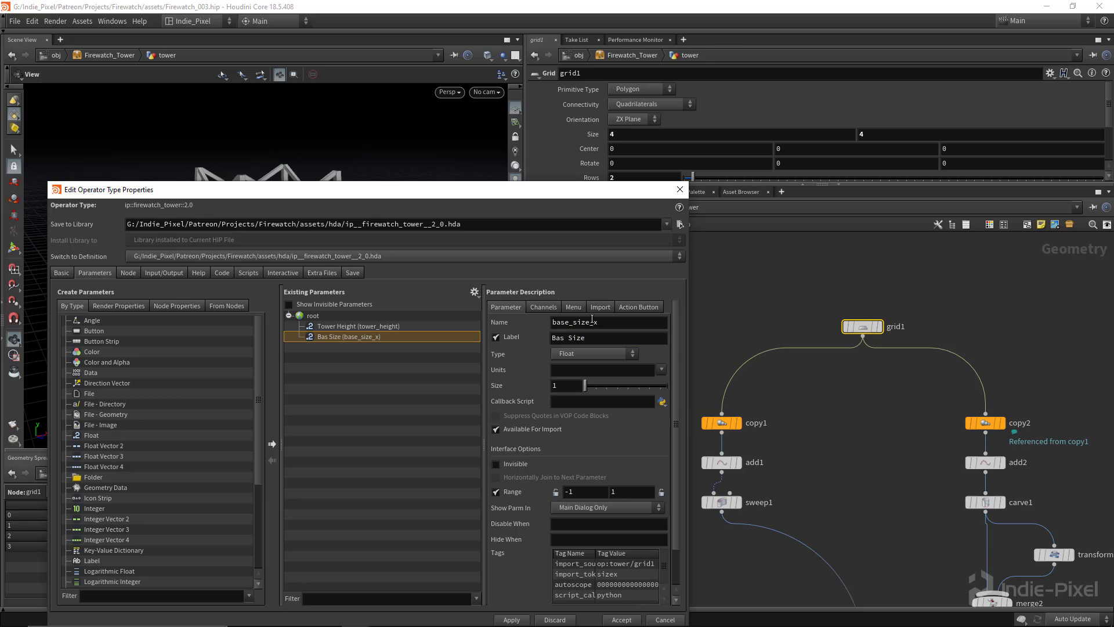
# Set the Bas Size range to 1–10 with the lower limit locked, check its default channel, and accept the asset changes
pyautogui.click(568, 492)
pyautogui.press('BackSpace')
pyautogui.click(551, 492)
pyautogui.click(541, 492)
pyautogui.click(556, 493)
pyautogui.click(583, 493)
pyautogui.doubleClick(632, 493)
pyautogui.click(543, 307)
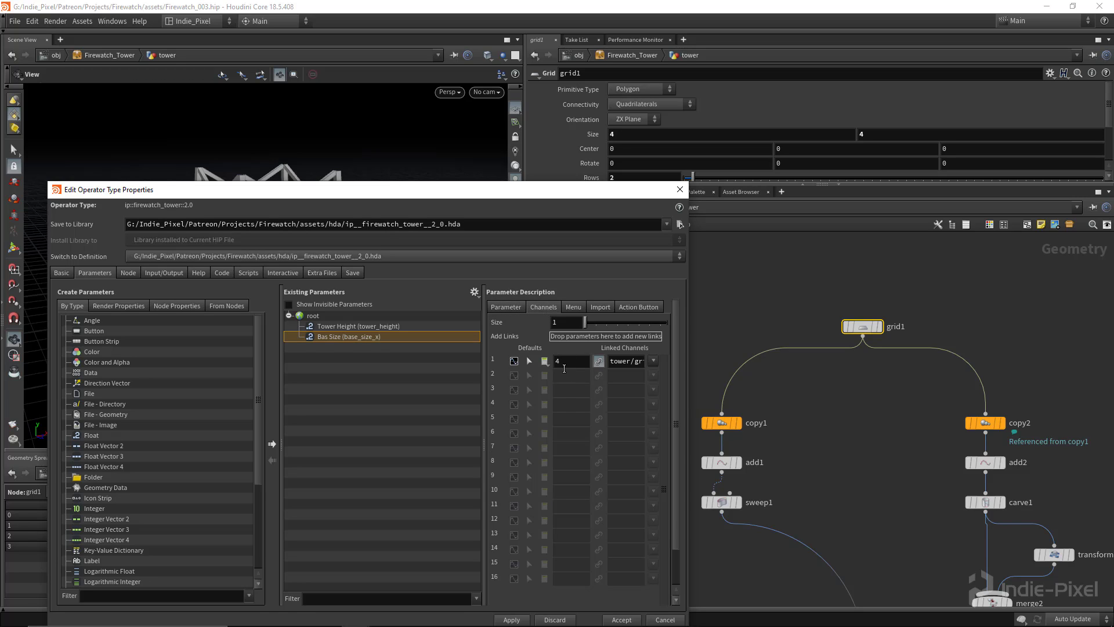
pyautogui.click(510, 307)
pyautogui.moveTo(520, 191); pyautogui.dragTo(502, 88)
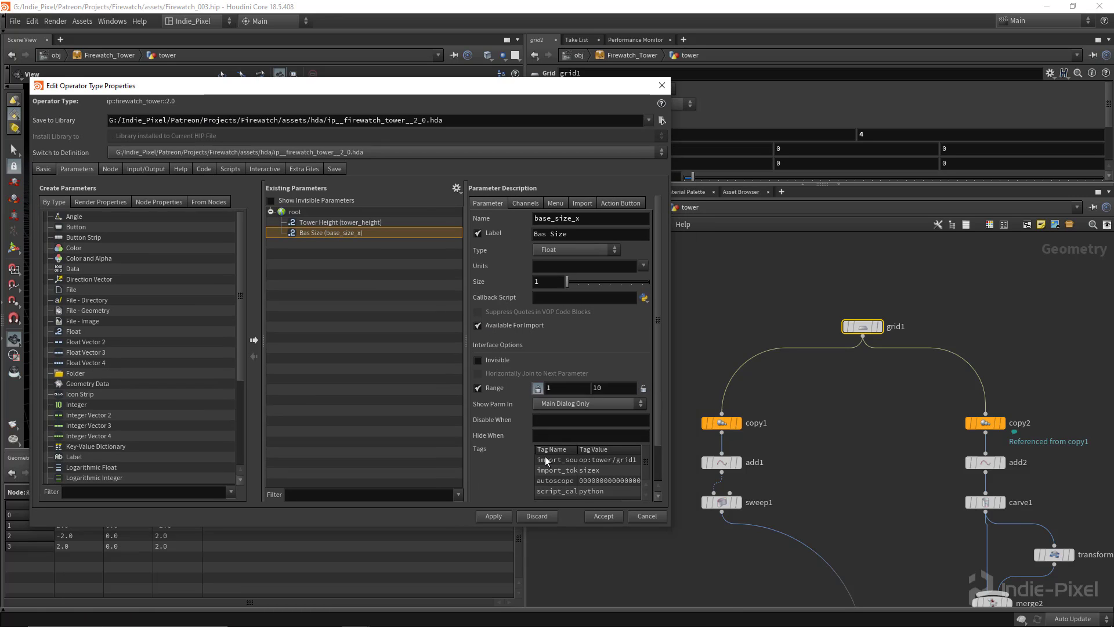
pyautogui.click(493, 516)
pyautogui.click(603, 516)
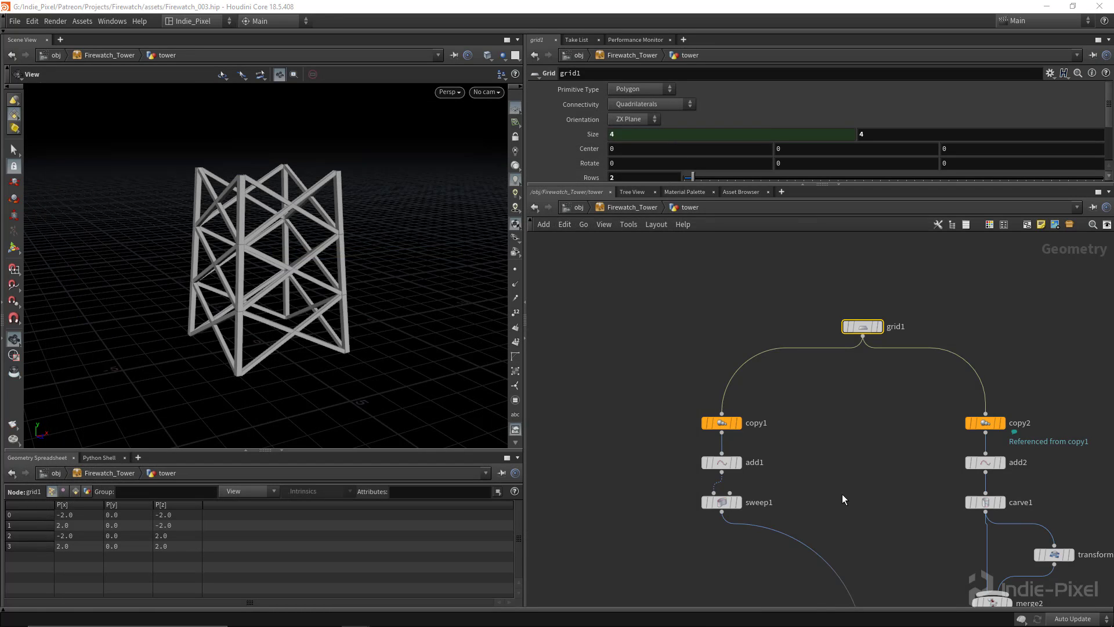
# Return to the object level and enlarge the parameter area showing Firewatch_Tower's controls
pyautogui.moveTo(842, 494); pyautogui.dragTo(799, 468, button='middle')
pyautogui.press('u')
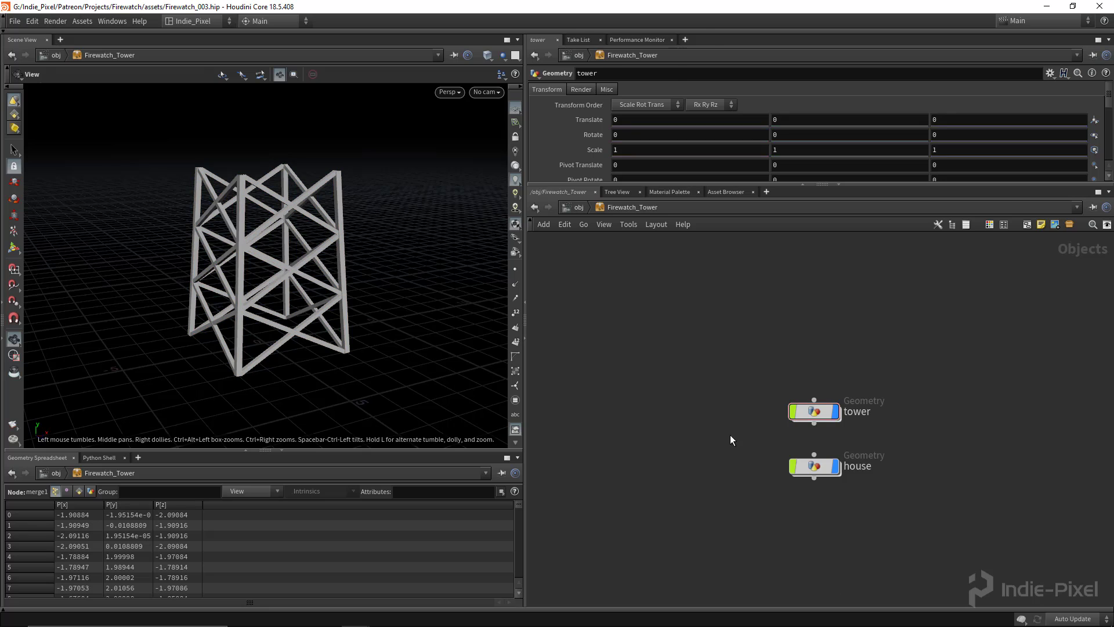
pyautogui.press('u')
pyautogui.moveTo(761, 370); pyautogui.dragTo(755, 403, button='middle')
pyautogui.moveTo(866, 184); pyautogui.dragTo(859, 264)
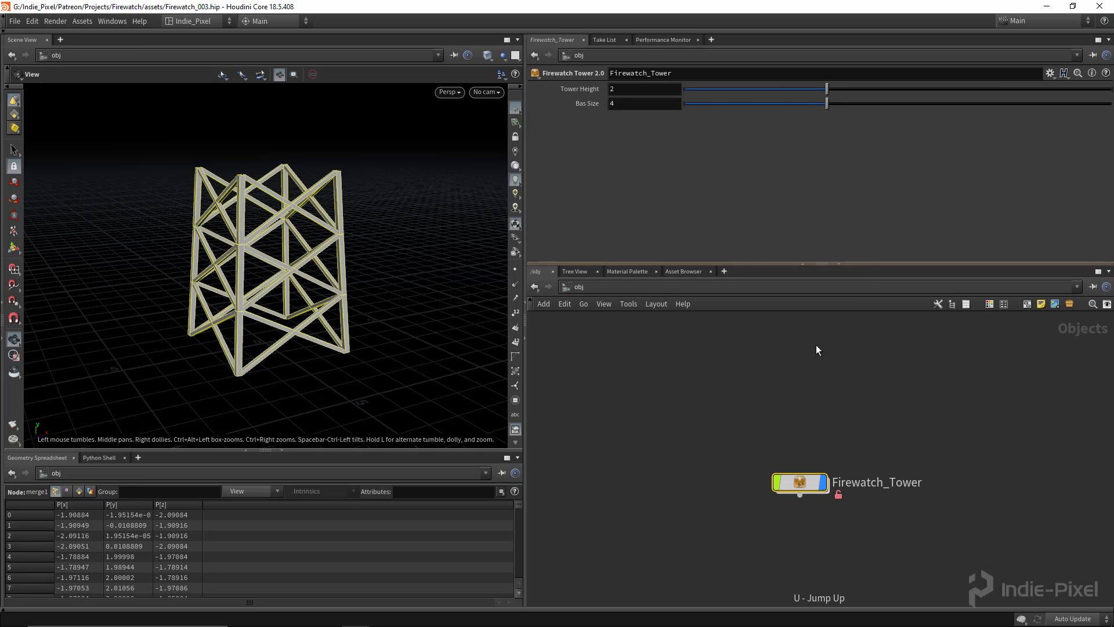
pyautogui.moveTo(738, 418); pyautogui.dragTo(739, 403, button='middle')
# Test the tower controls by setting Tower Height to about 2.177 and Bas Size to about 4.51, checking the shape in the viewport
pyautogui.moveTo(828, 90); pyautogui.dragTo(893, 104)
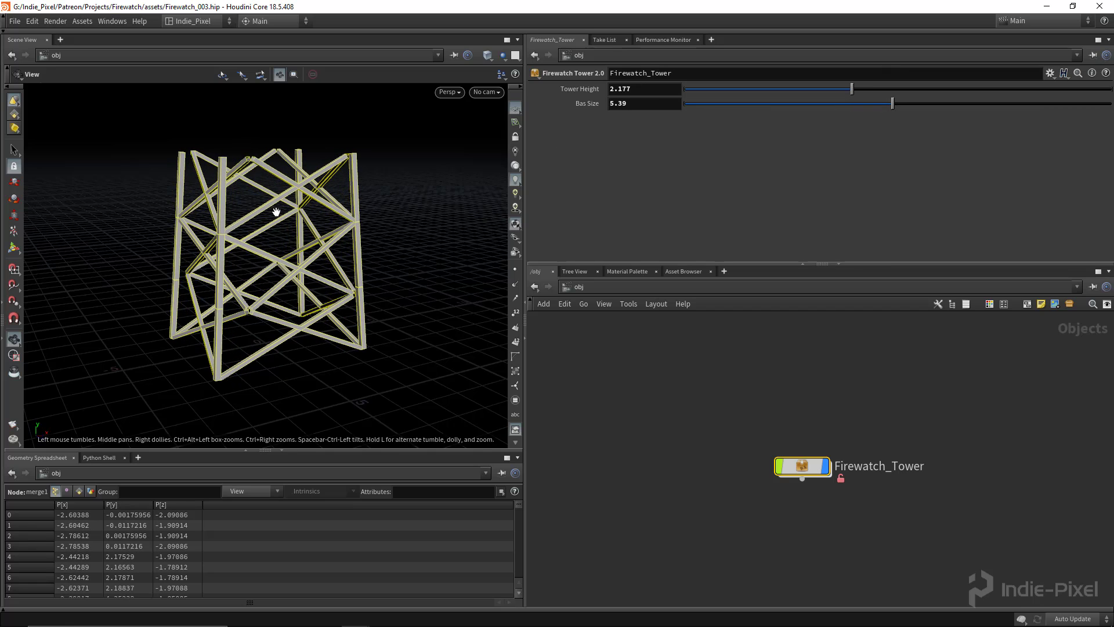
pyautogui.moveTo(272, 212); pyautogui.dragTo(256, 195)
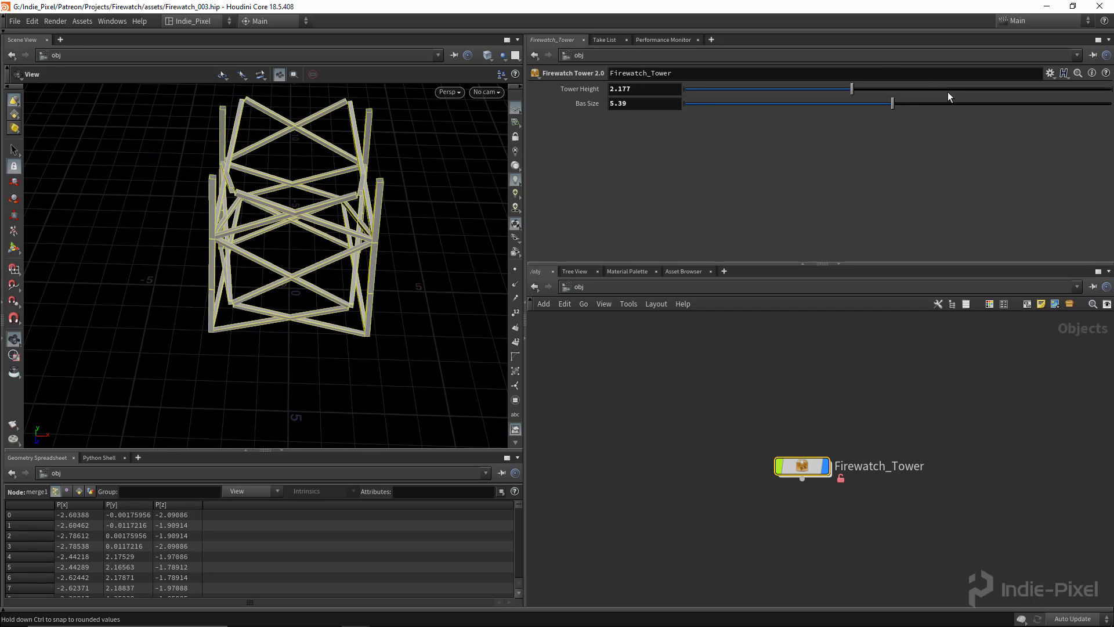
pyautogui.moveTo(887, 103); pyautogui.dragTo(851, 104)
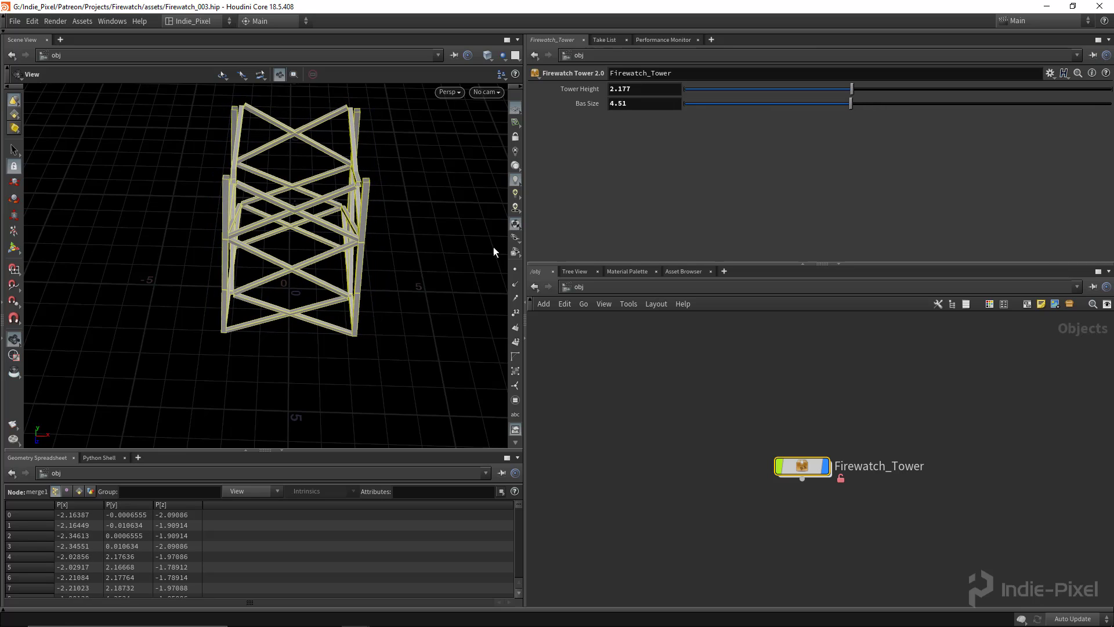
pyautogui.moveTo(301, 229); pyautogui.dragTo(335, 296)
pyautogui.moveTo(772, 404); pyautogui.dragTo(748, 382, button='middle')
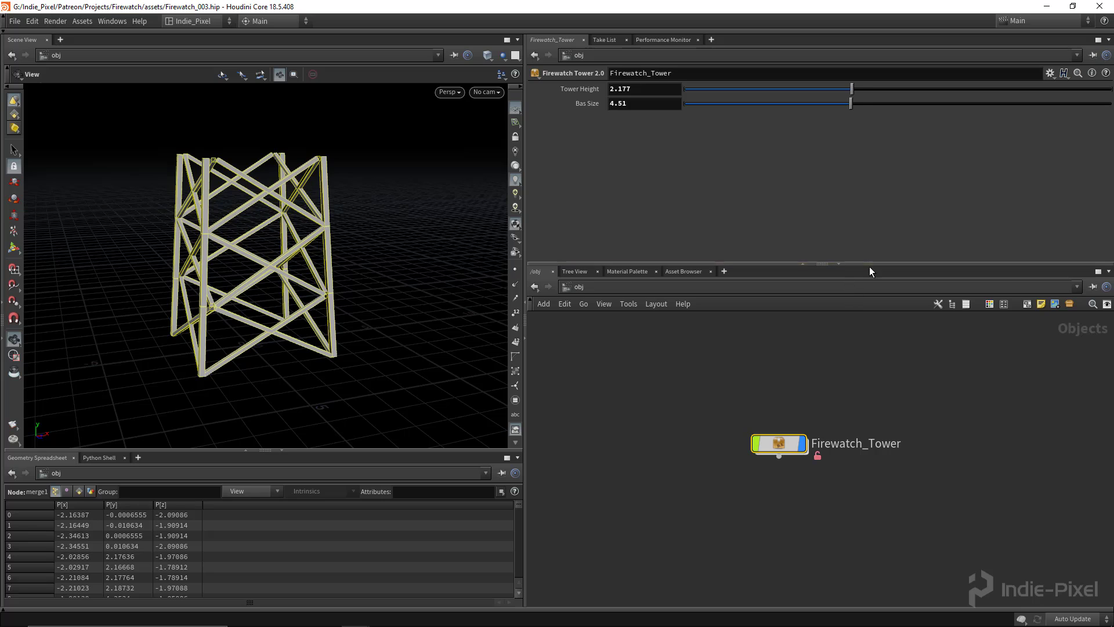
pyautogui.moveTo(869, 265); pyautogui.dragTo(869, 187)
# Open the tower geometry network inside Firewatch_Tower, select sweep1, and examine the square-tube beams from several angles
pyautogui.click(834, 385)
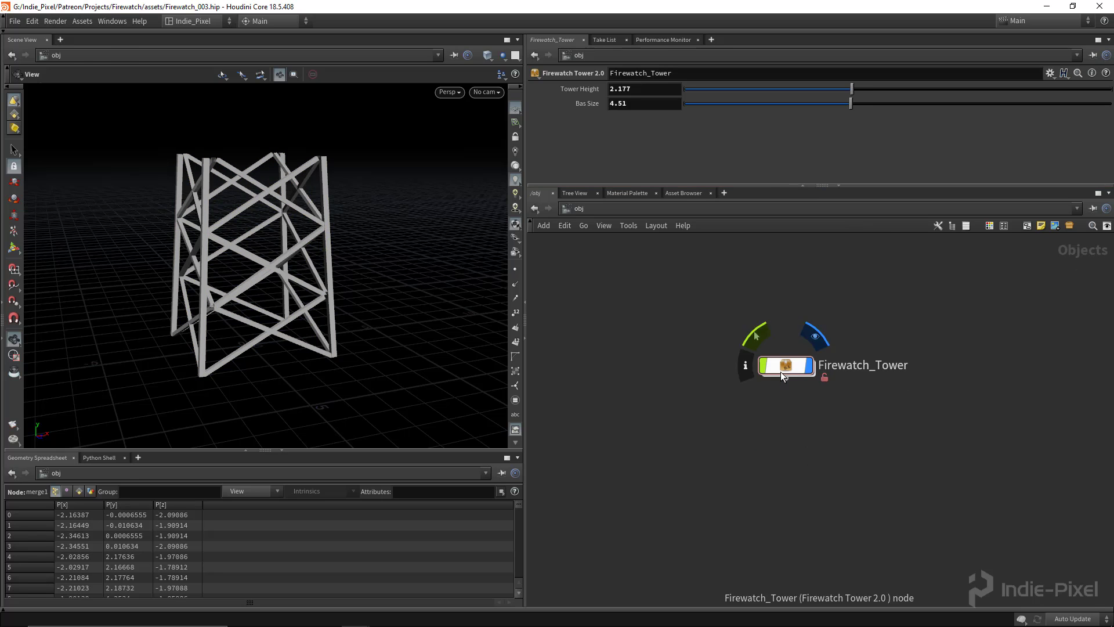
pyautogui.doubleClick(781, 371)
pyautogui.doubleClick(813, 412)
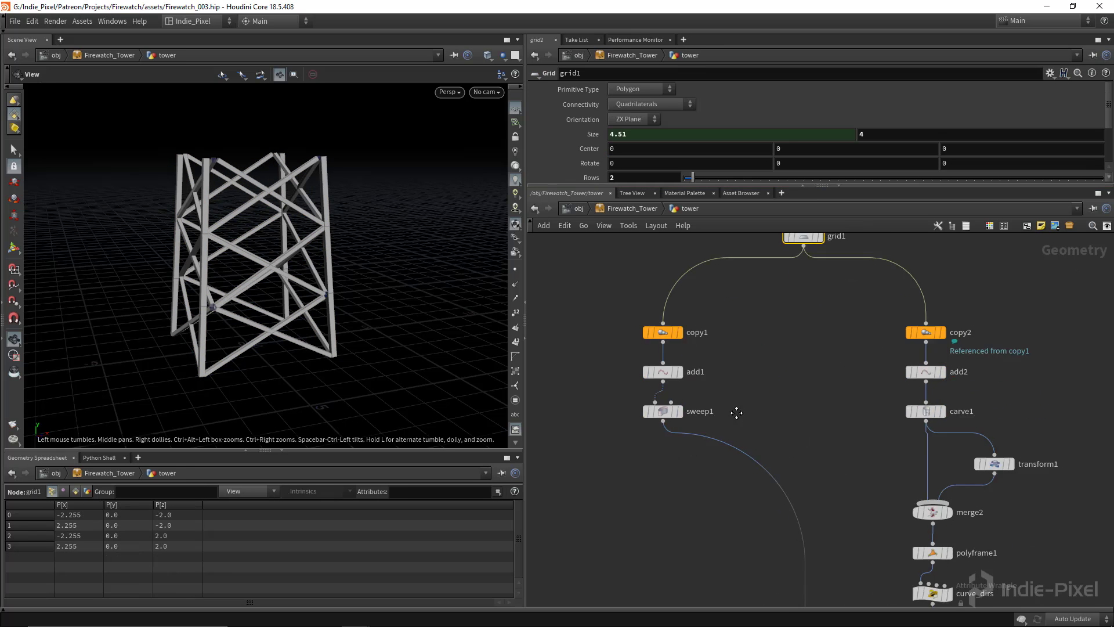
pyautogui.scroll(3, 712, 385)
pyautogui.click(708, 360)
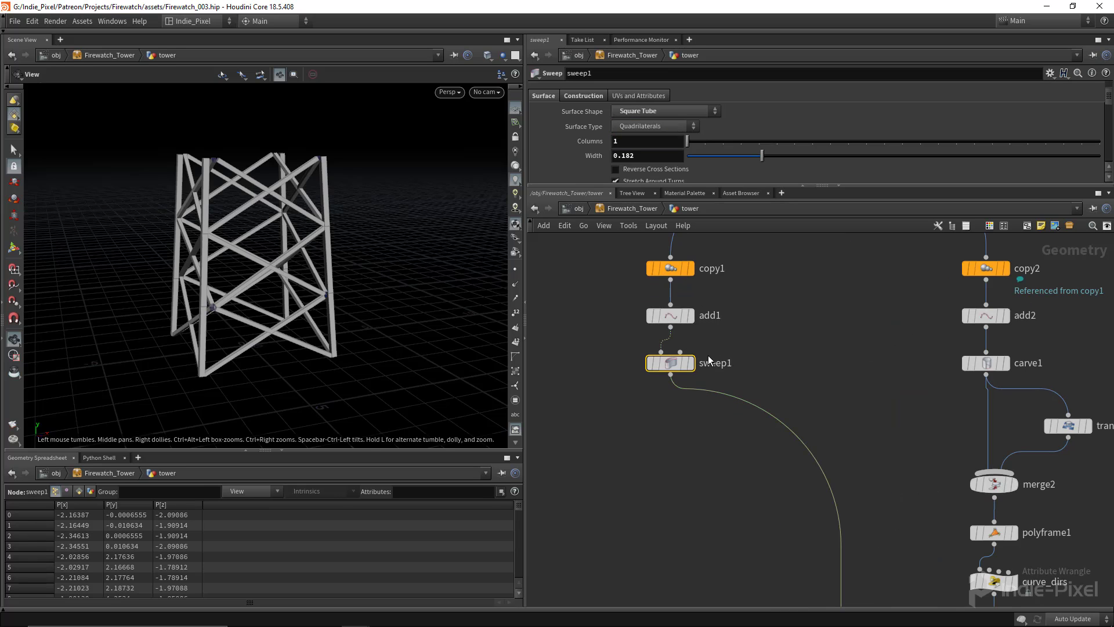
pyautogui.moveTo(672, 367)
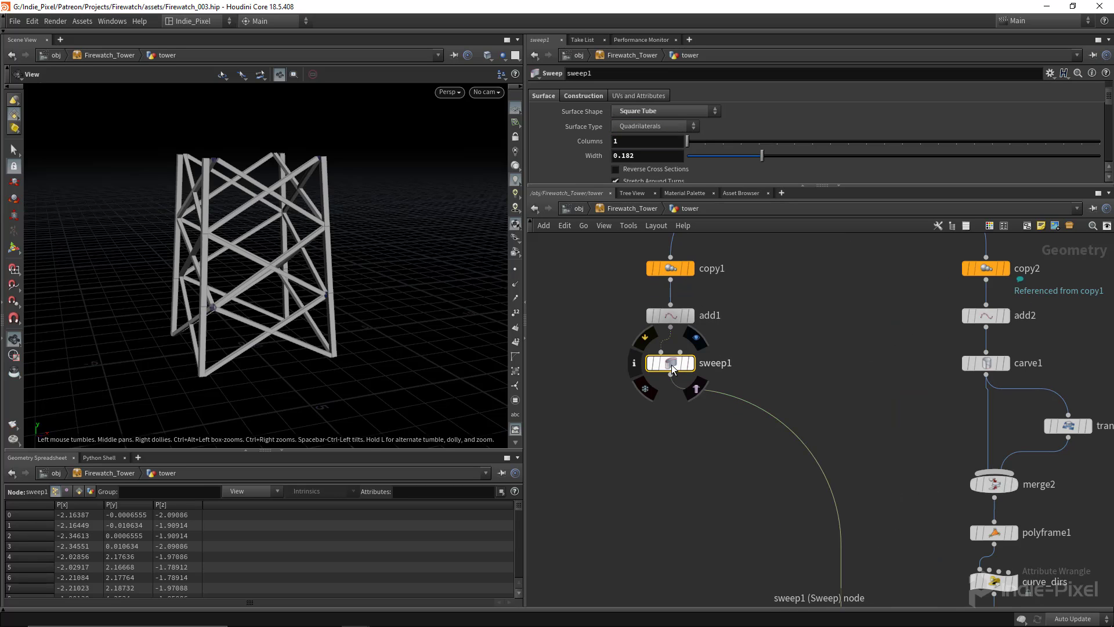
pyautogui.scroll(3, 348, 236)
pyautogui.moveTo(349, 237); pyautogui.dragTo(332, 254)
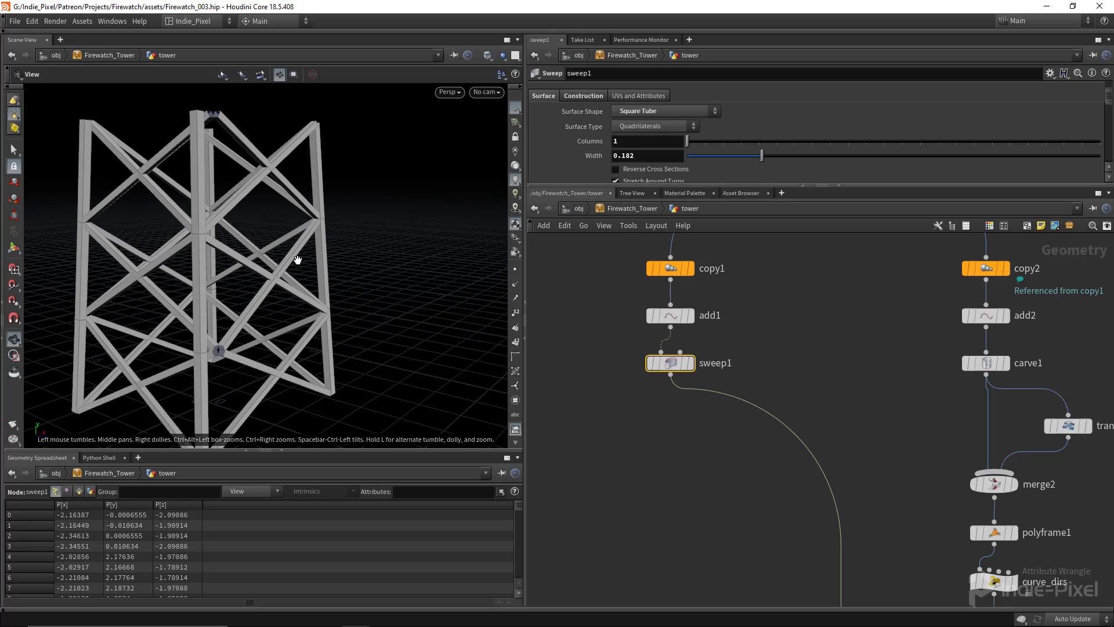
pyautogui.moveTo(320, 295); pyautogui.dragTo(264, 301)
pyautogui.scroll(-3, 263, 302)
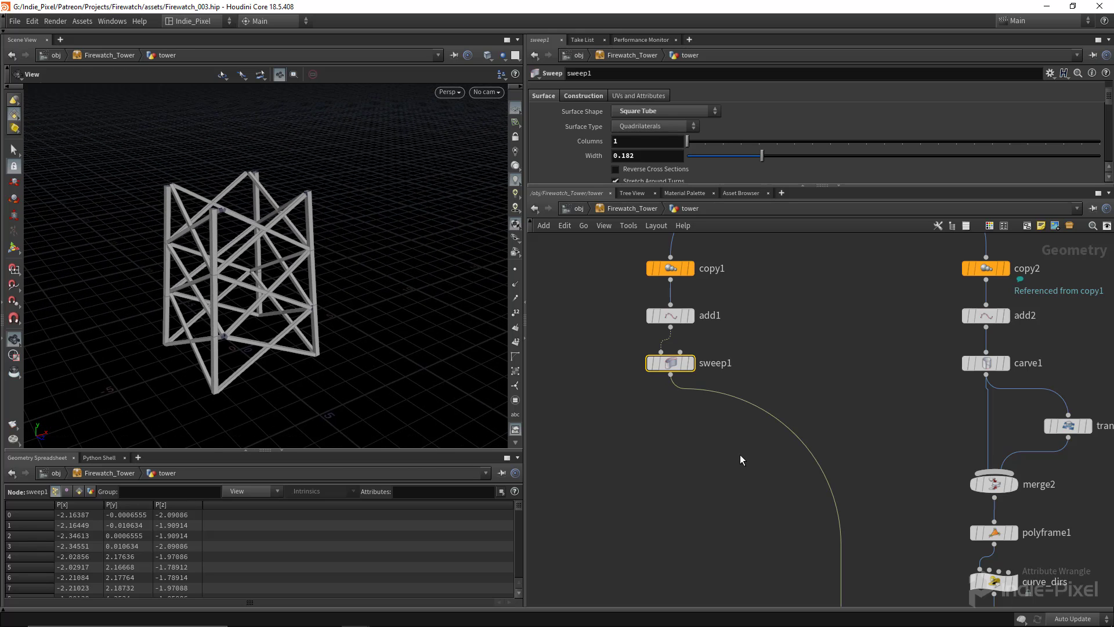
# Add a Subnetwork node below sweep1 in the tower geometry network
pyautogui.moveTo(716, 462); pyautogui.dragTo(729, 410, button='middle')
pyautogui.press('Tab')
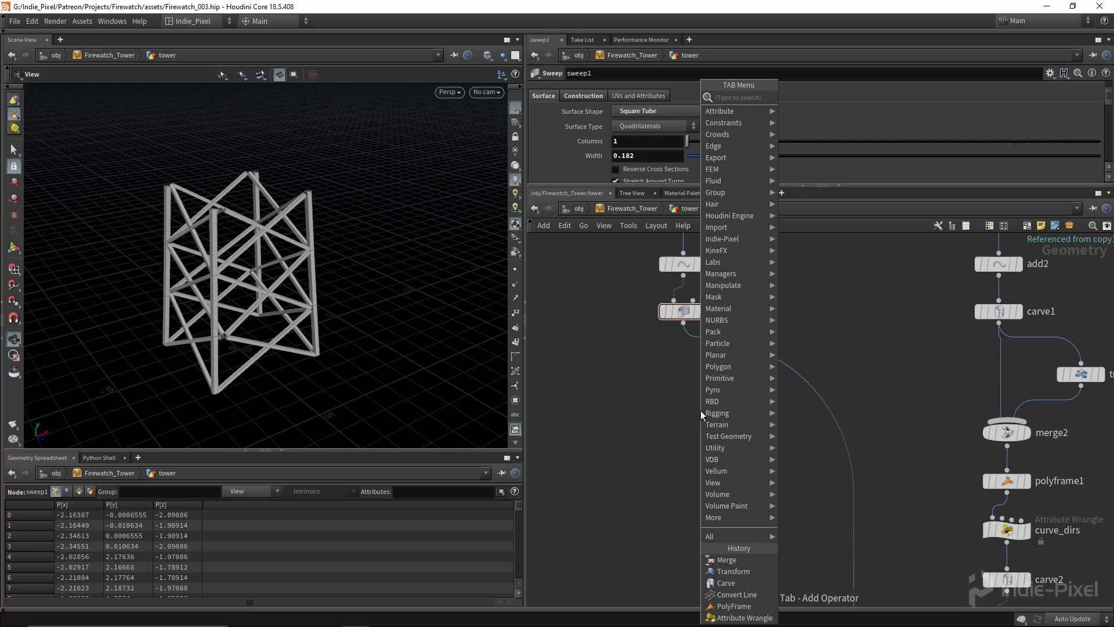
pyautogui.write('sub')
pyautogui.press('Return')
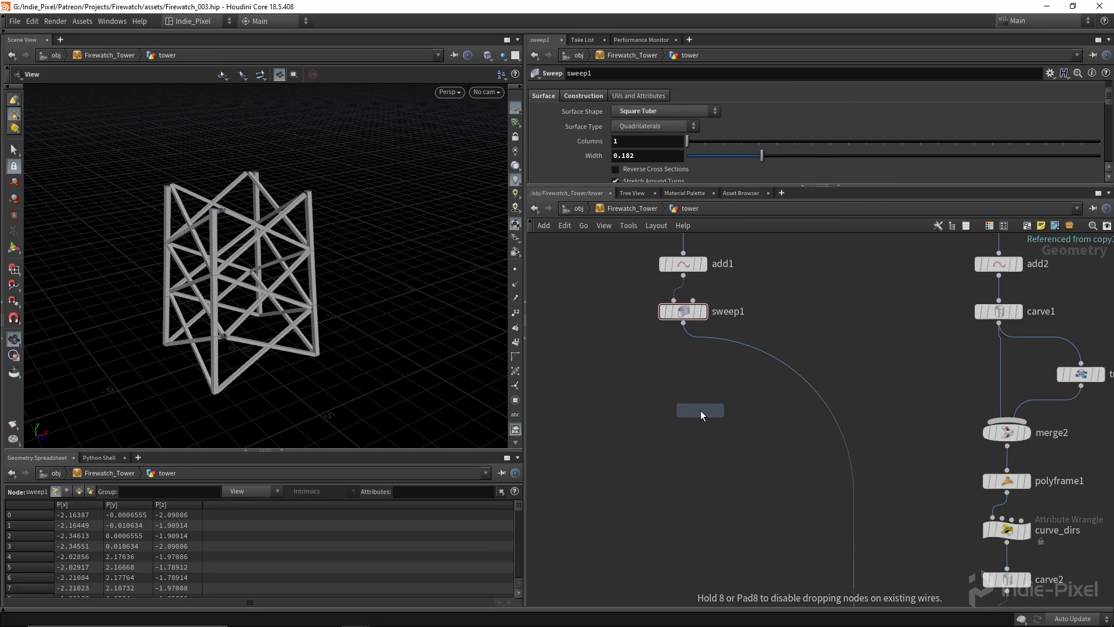
pyautogui.click(682, 416)
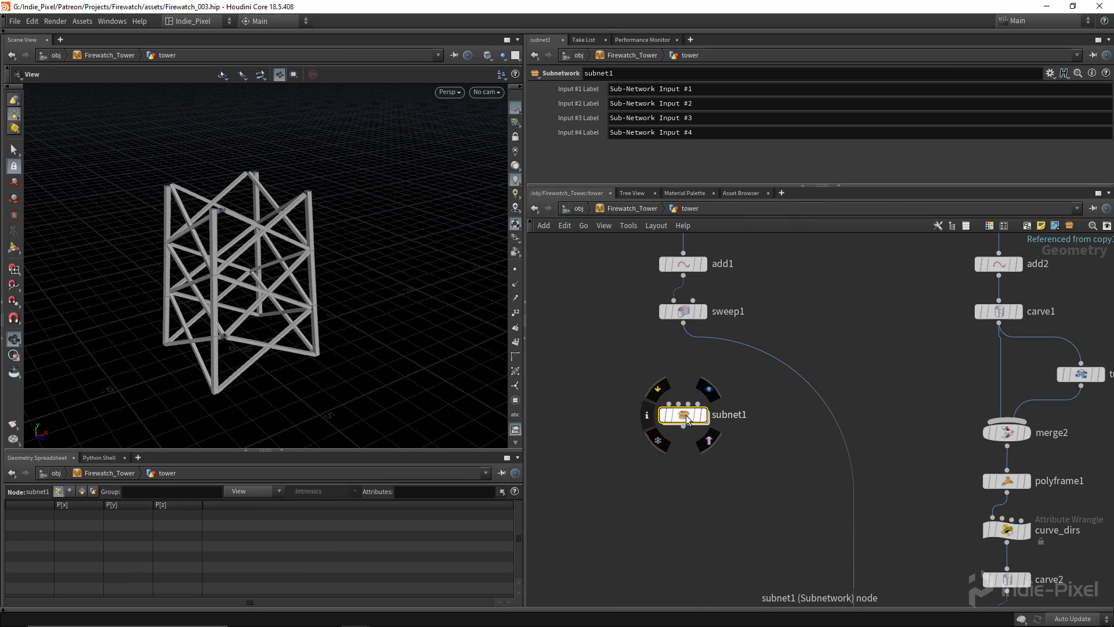
# Revisit the object level containing Firewatch_Tower and come back to the tower geometry network
pyautogui.click(574, 209)
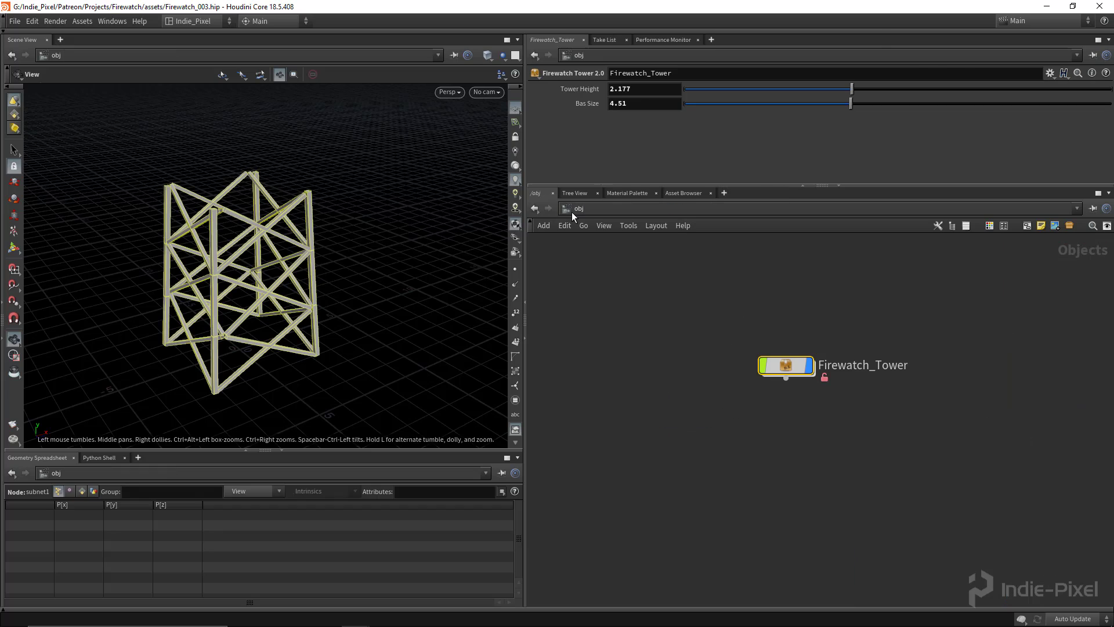
pyautogui.moveTo(786, 373)
pyautogui.mouseDown()
pyautogui.moveTo(796, 383)
pyautogui.moveTo(769, 380)
pyautogui.moveTo(789, 389)
pyautogui.mouseUp()
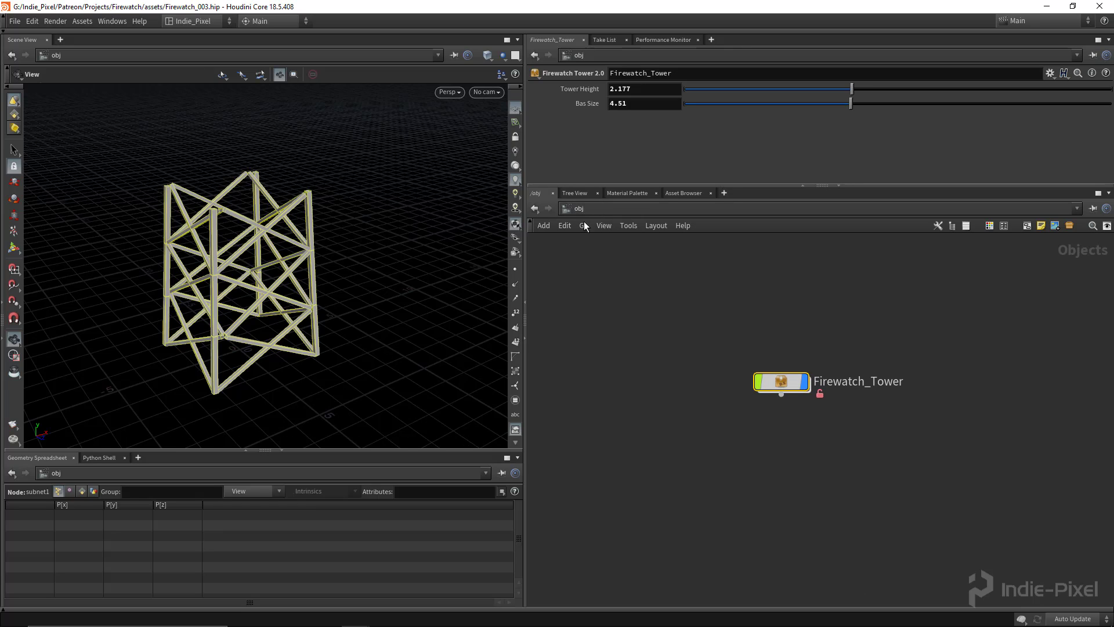
pyautogui.doubleClick(782, 383)
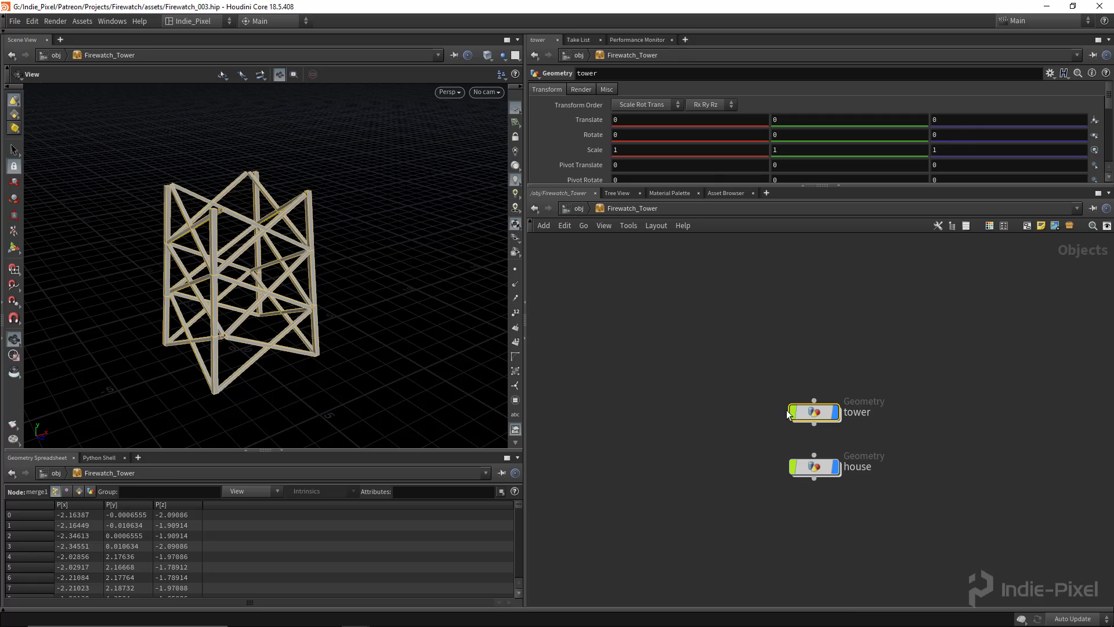
pyautogui.doubleClick(825, 417)
pyautogui.moveTo(608, 470); pyautogui.dragTo(733, 386)
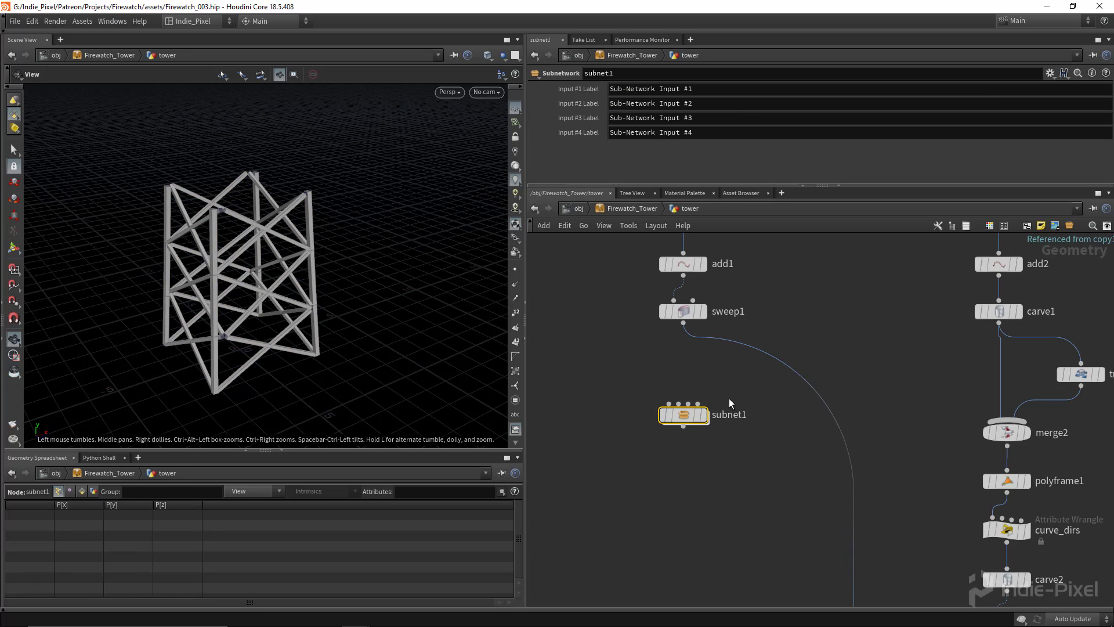
# Rename the new subnetwork node as ip_wood_plank
pyautogui.doubleClick(736, 416)
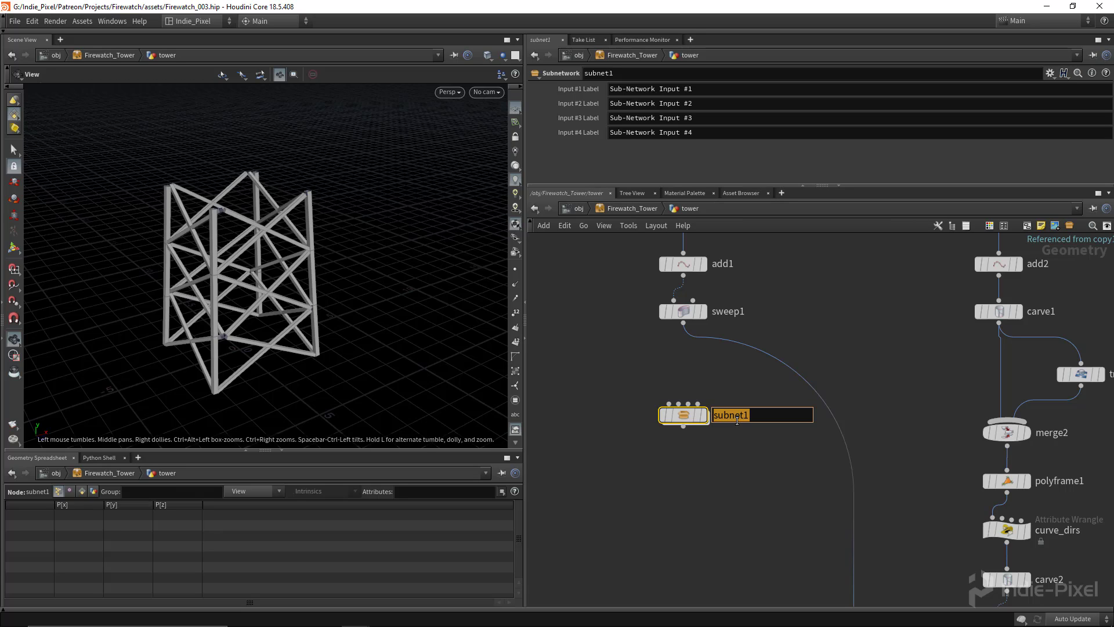
pyautogui.write('ip_woo')
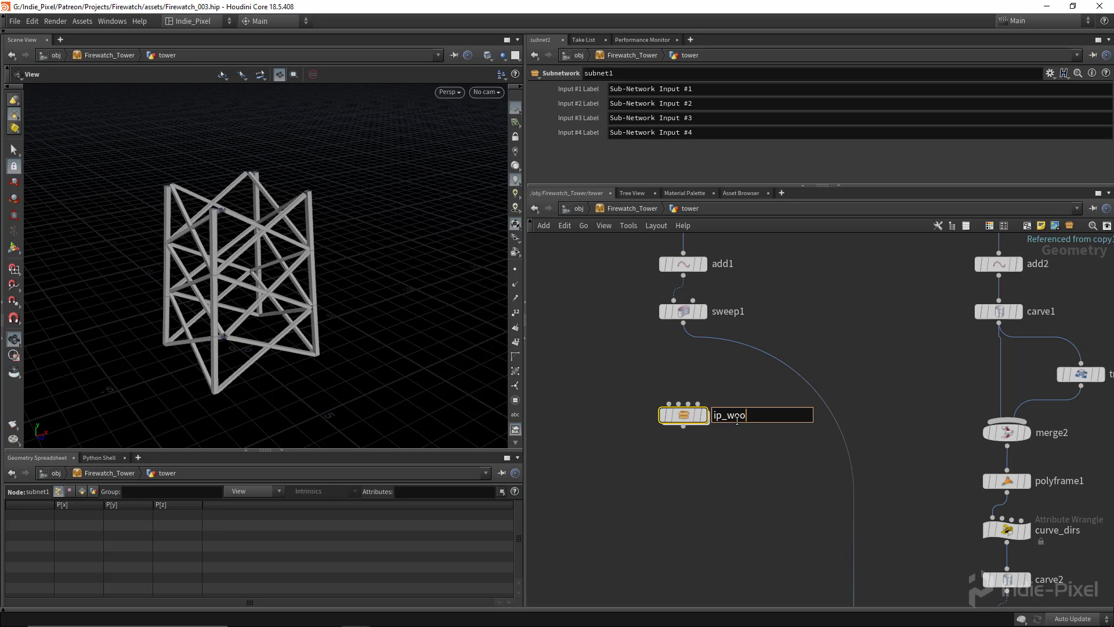
pyautogui.write('d_plank')
pyautogui.press('Return')
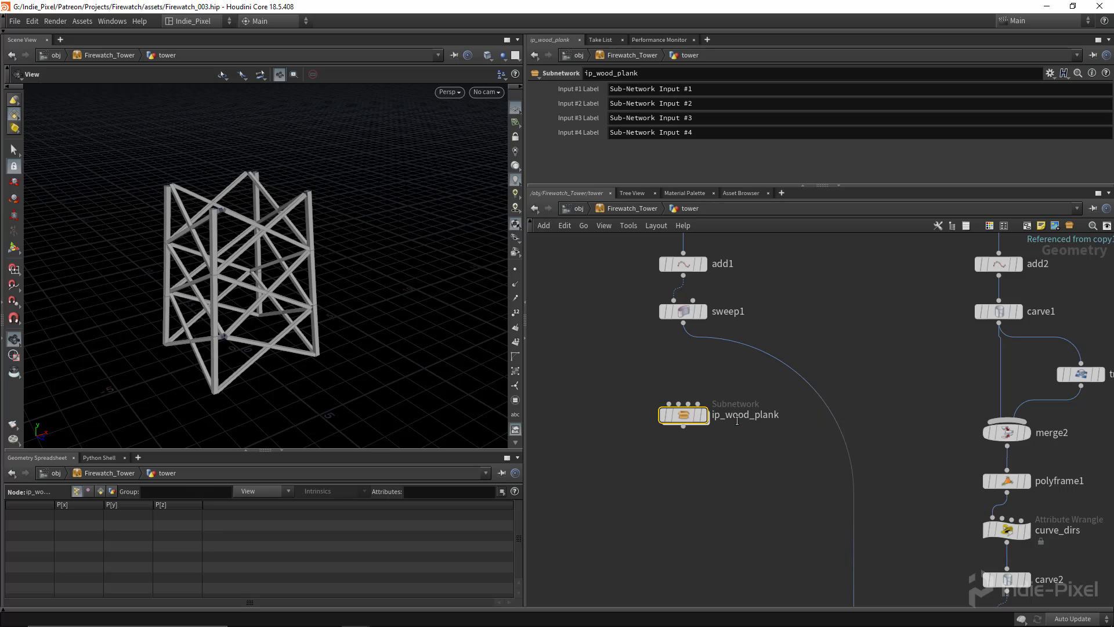
# Start creating a digital asset from ip_wood_plank and set its operator name to ip::wood_plank::2.0
pyautogui.rightClick(679, 418)
pyautogui.click(734, 573)
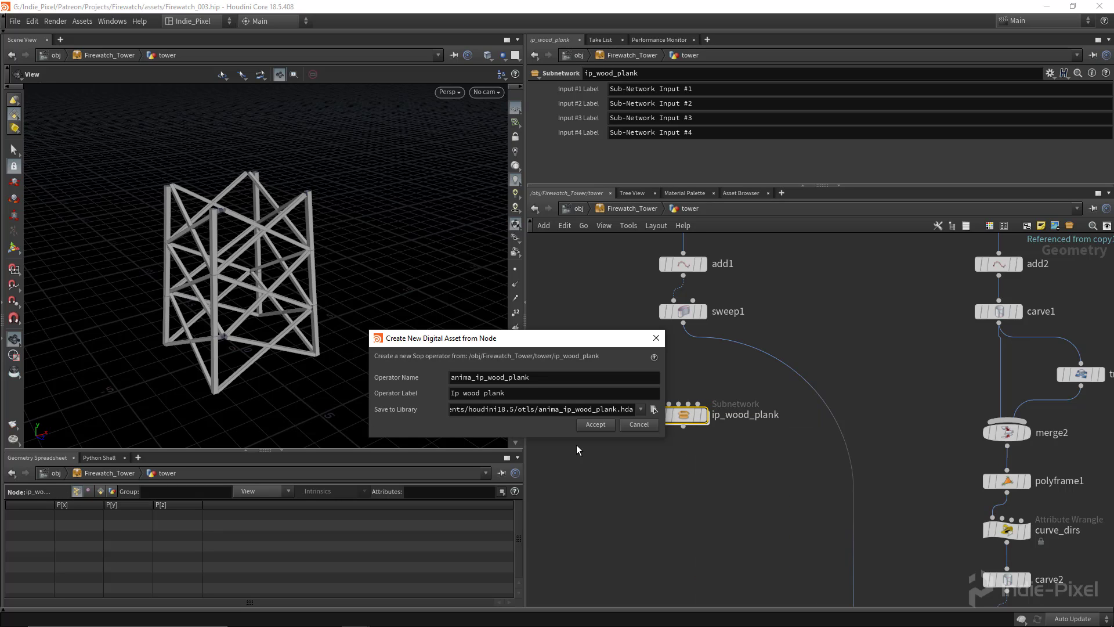
pyautogui.moveTo(478, 378); pyautogui.dragTo(424, 383)
pyautogui.press('BackSpace')
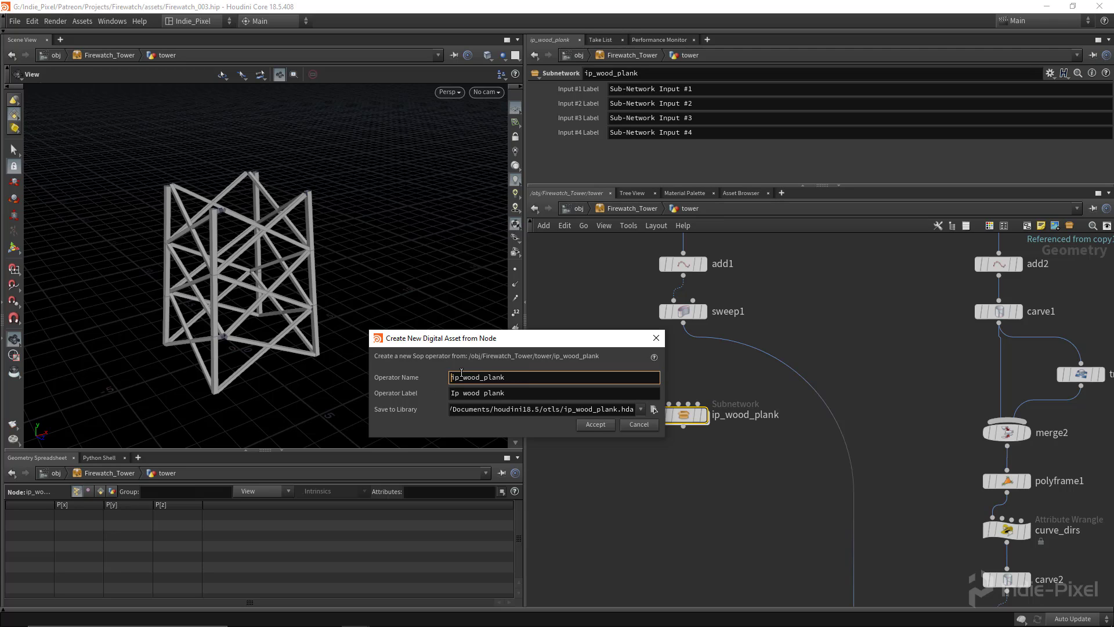
pyautogui.press('Delete')
pyautogui.write('::')
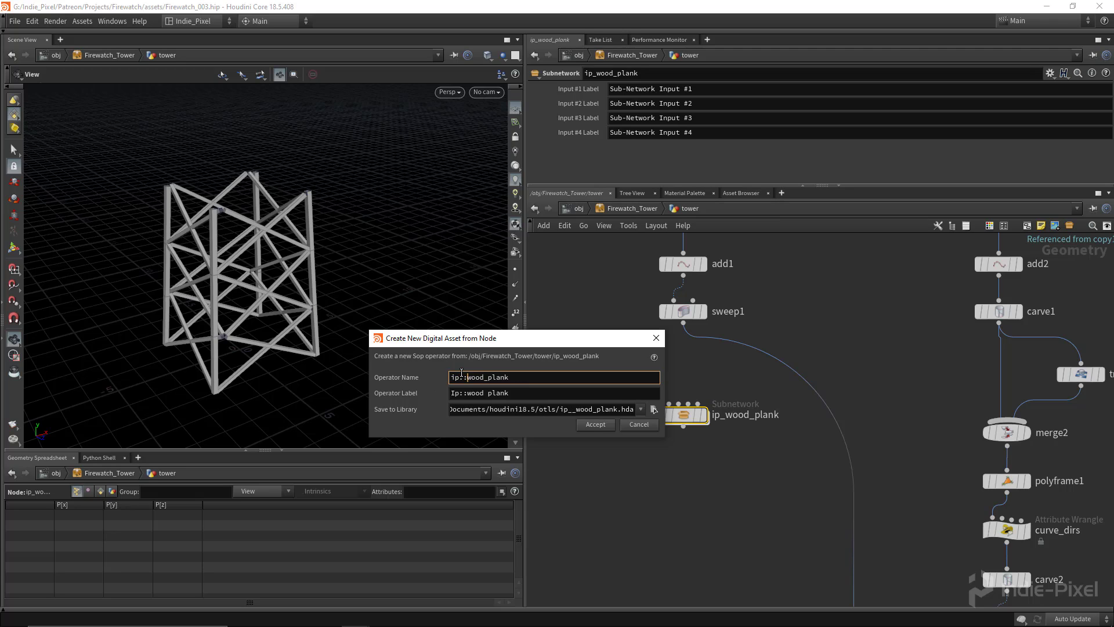
pyautogui.press('Tab')
pyautogui.click(525, 381)
pyautogui.write('::2.0')
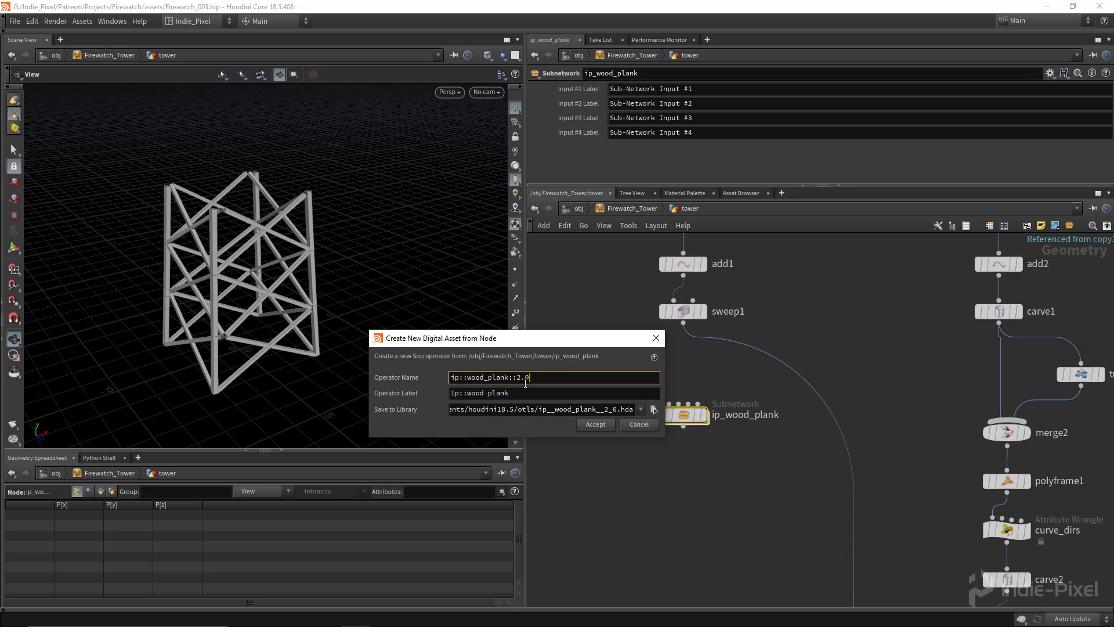
# Set the operator label of the new digital asset to Wood Plank
pyautogui.press('Tab')
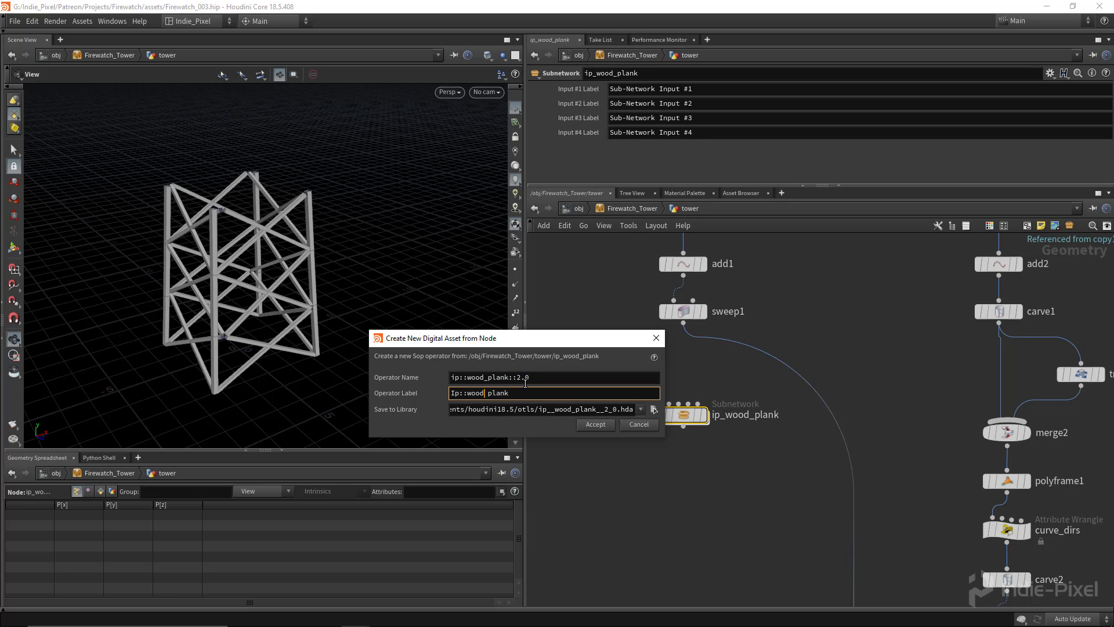
pyautogui.press('BackSpace')
pyautogui.press('BackSpace')
pyautogui.press('BackSpace')
pyautogui.press('BackSpace')
pyautogui.press('Delete')
pyautogui.write('W')
pyautogui.press('Right')
pyautogui.press('Right')
pyautogui.press('Right')
pyautogui.press('Right')
pyautogui.press('BackSpace')
pyautogui.write('P')
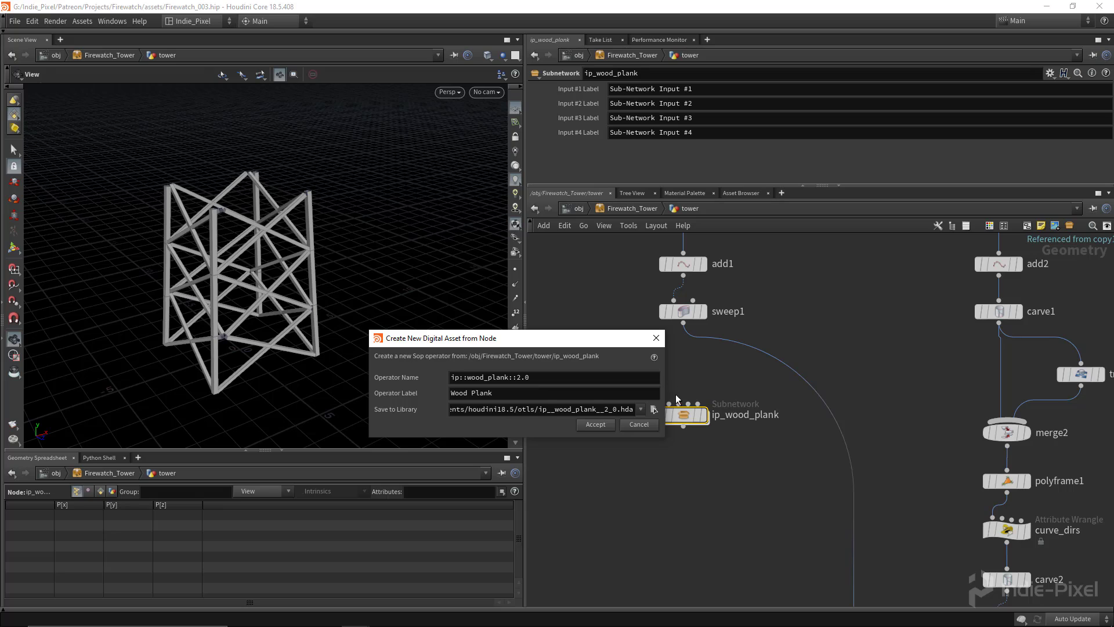
# Choose ip__firewatch_tower__2_0.hda in $HIP/hda/ as the library file and create the Wood Plank asset
pyautogui.click(654, 409)
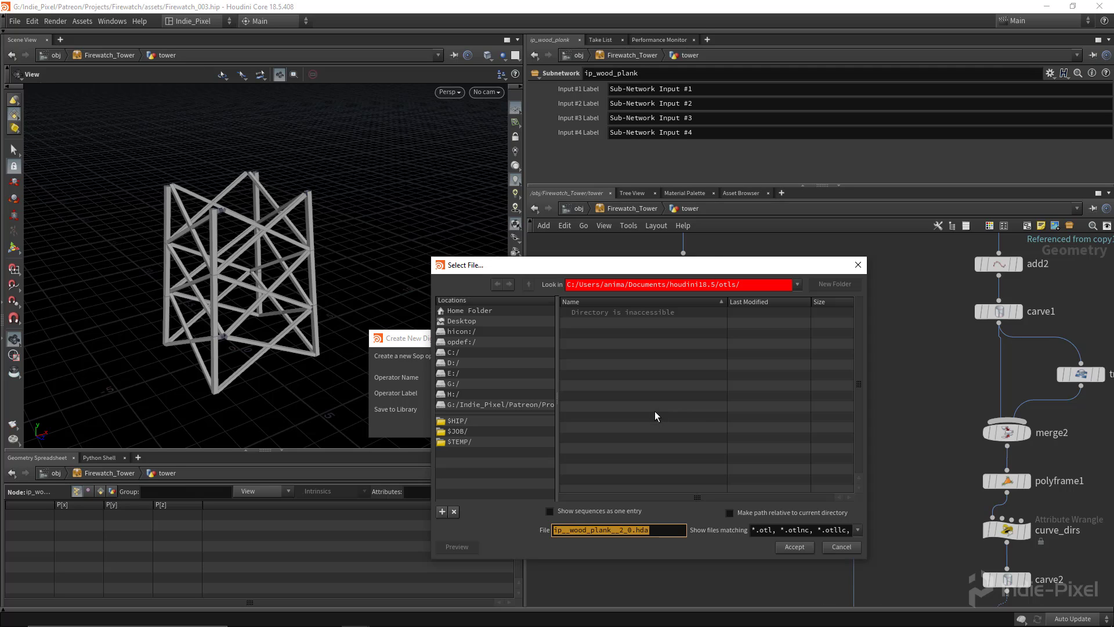
pyautogui.click(465, 422)
pyautogui.doubleClick(619, 347)
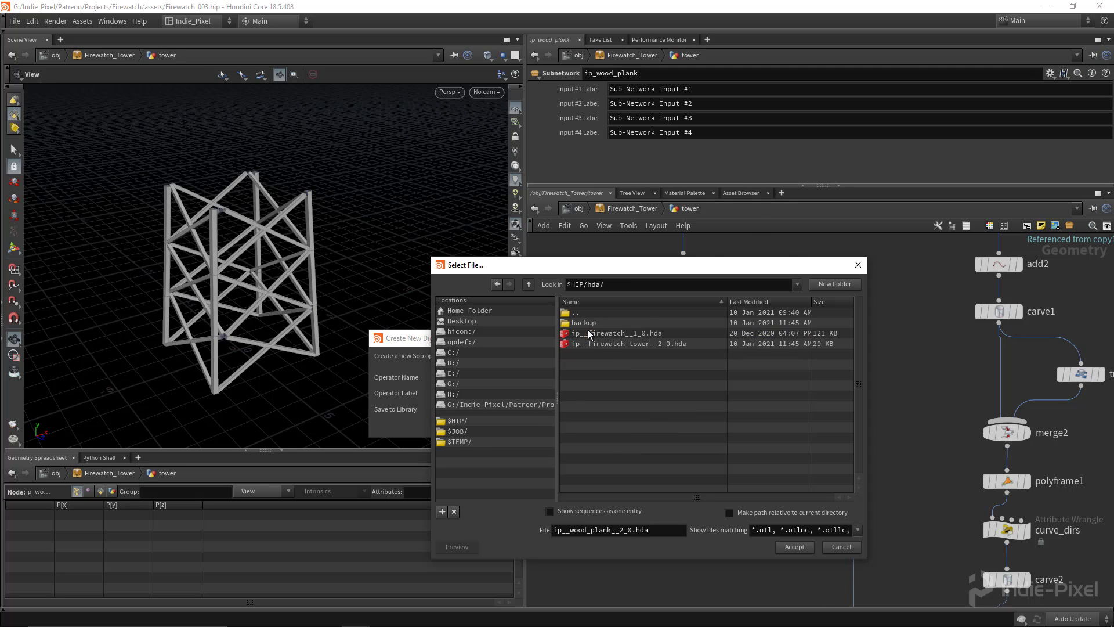
pyautogui.click(627, 343)
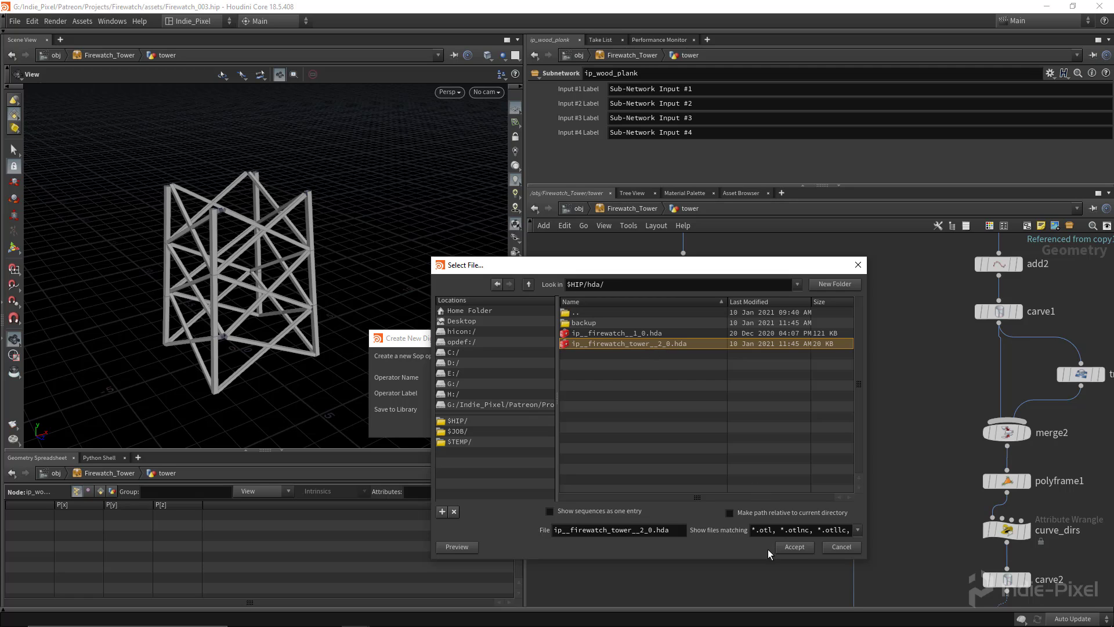
pyautogui.click(786, 548)
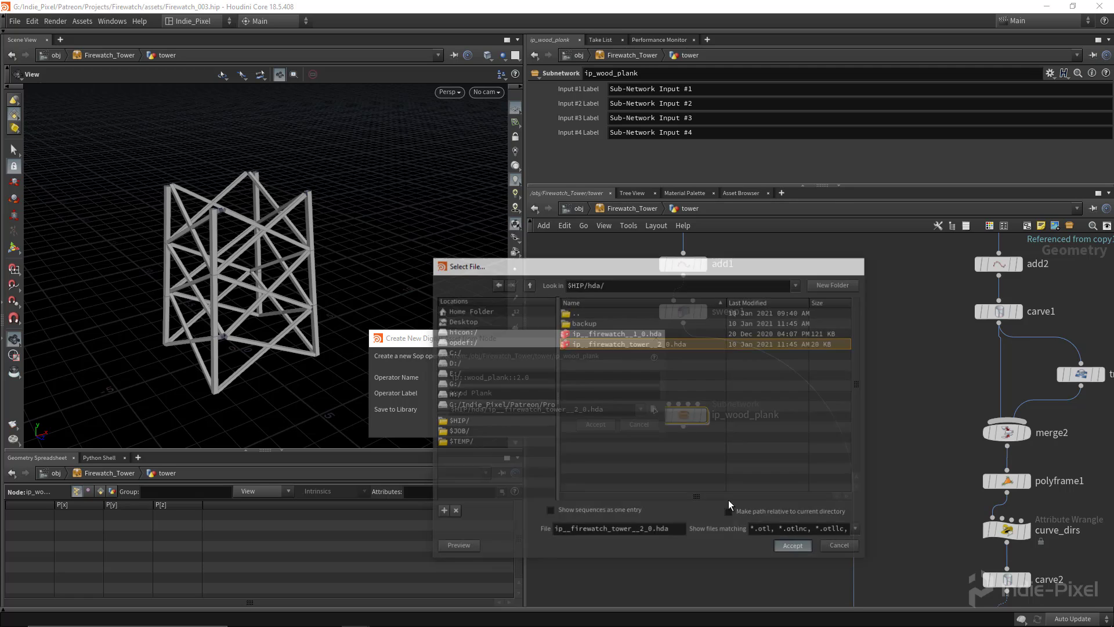
pyautogui.click(591, 424)
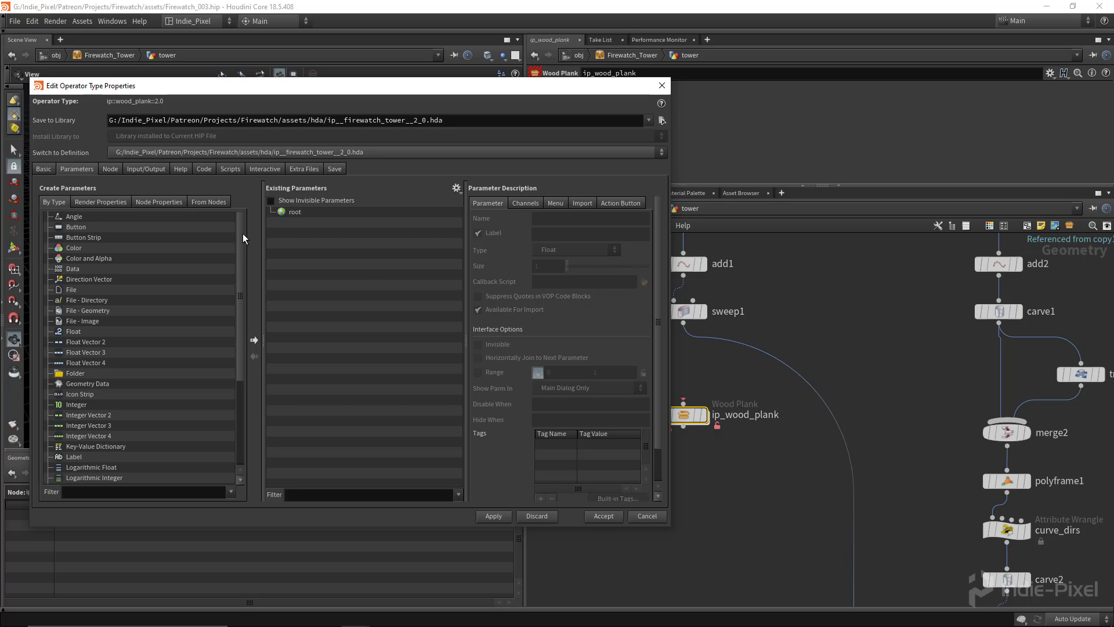
# Set the Wood Plank asset's version to 1.0 and return to its parameter setup
pyautogui.click(41, 168)
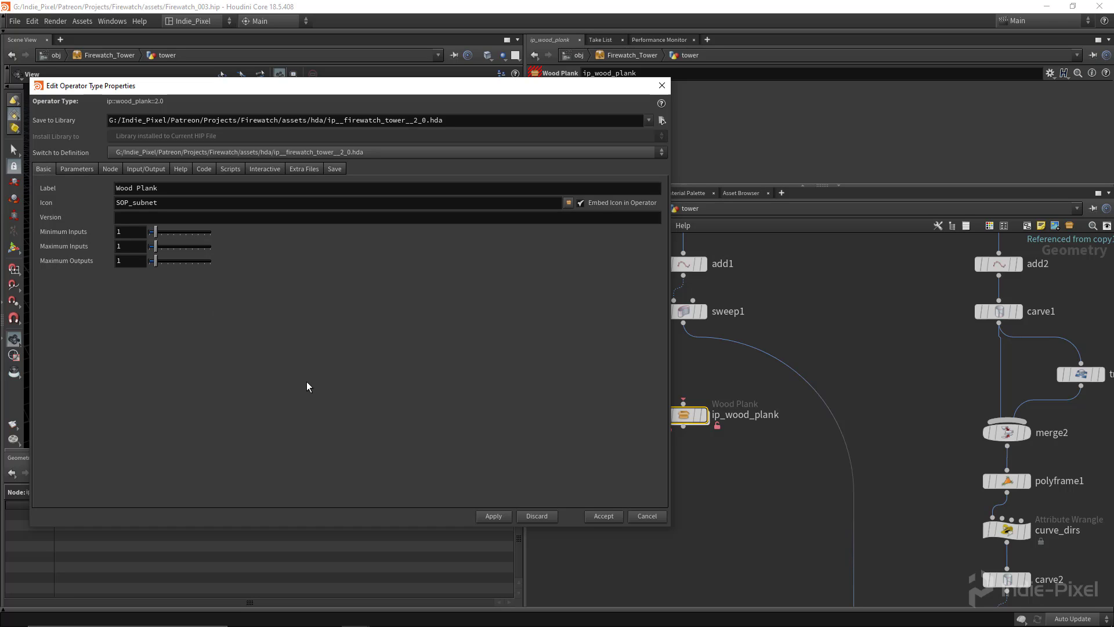
pyautogui.click(197, 219)
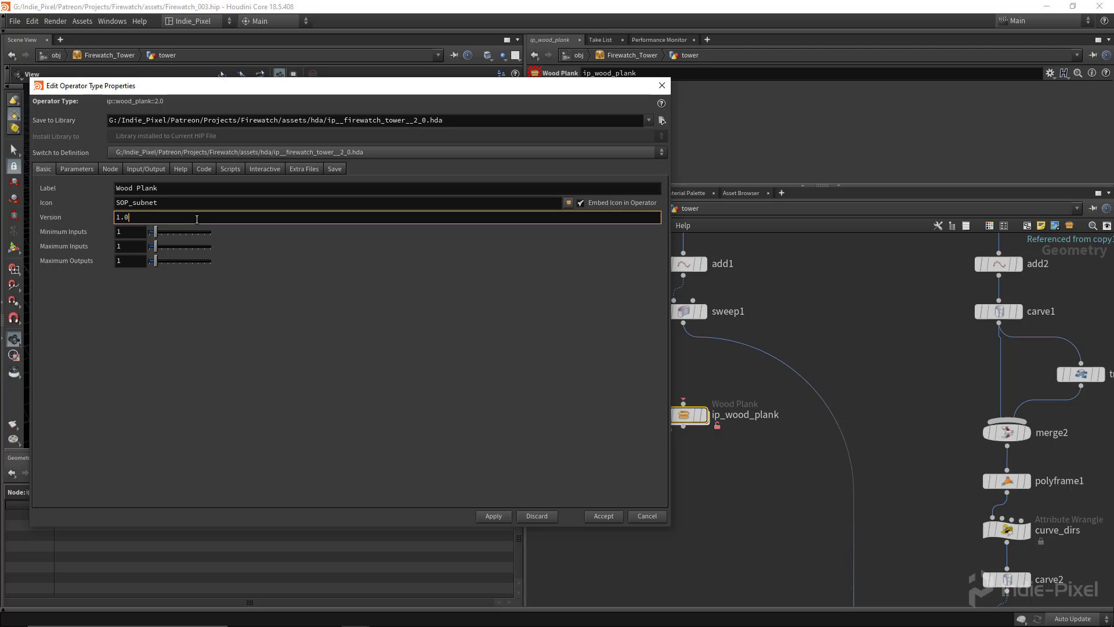
pyautogui.click(75, 169)
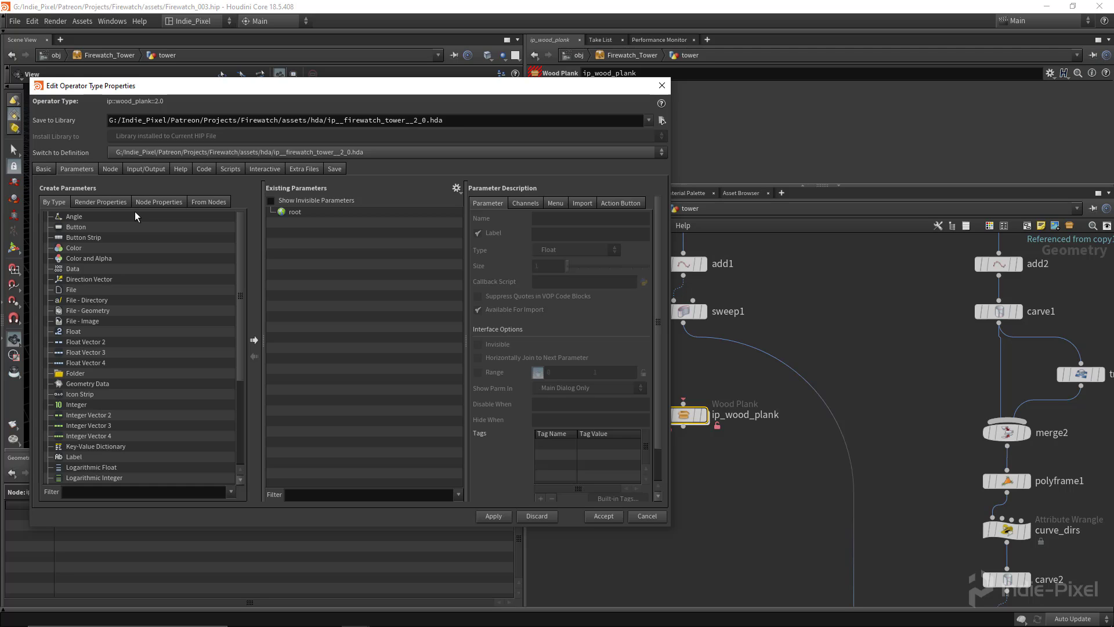
# Move sweep1 off to the side and wire the output of add1 into the ip_wood_plank input
pyautogui.moveTo(768, 501); pyautogui.dragTo(859, 483, button='middle')
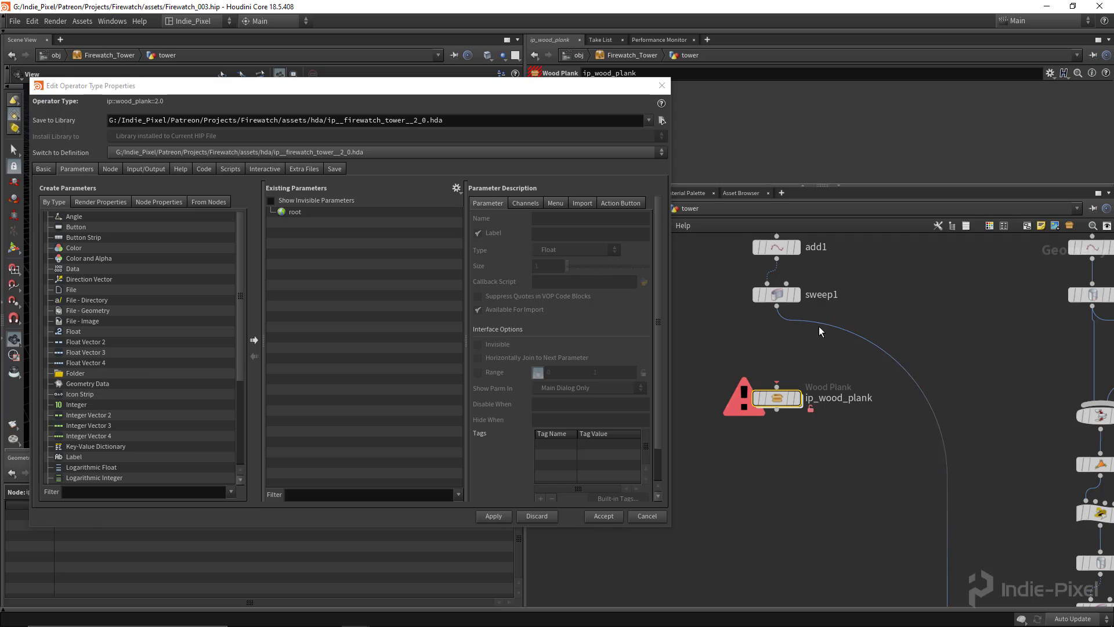
pyautogui.moveTo(816, 308); pyautogui.dragTo(790, 361, button='middle')
pyautogui.moveTo(747, 350); pyautogui.dragTo(866, 361)
pyautogui.click(752, 314)
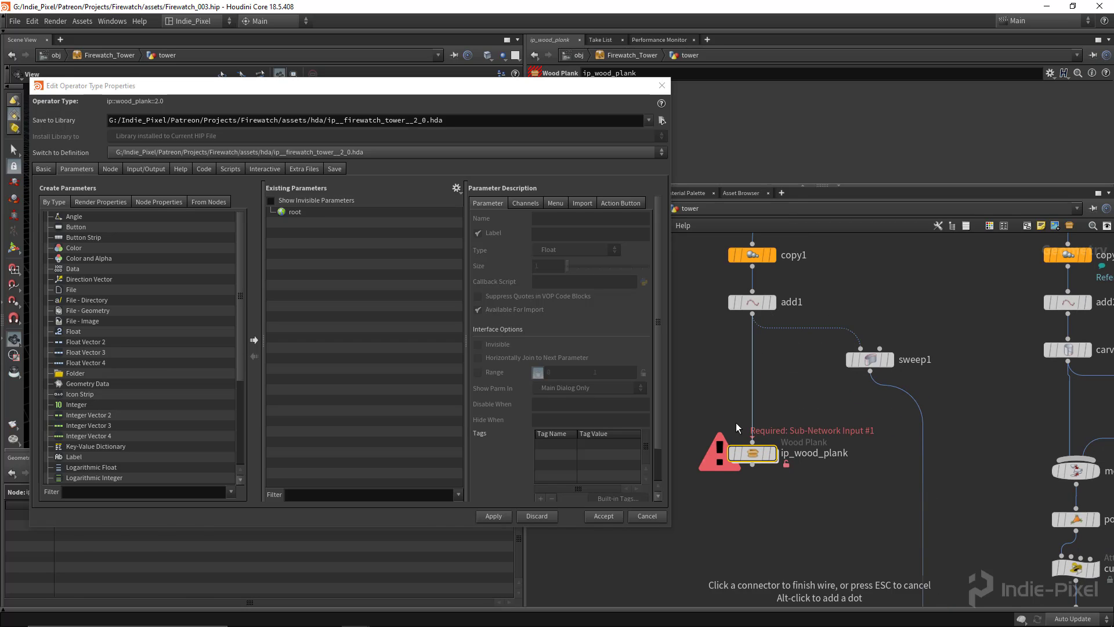
pyautogui.click(743, 424)
# Enter ip_wood_plank, move output0 well below the sub-network input, and move the type properties window away from the network and viewport
pyautogui.press('i')
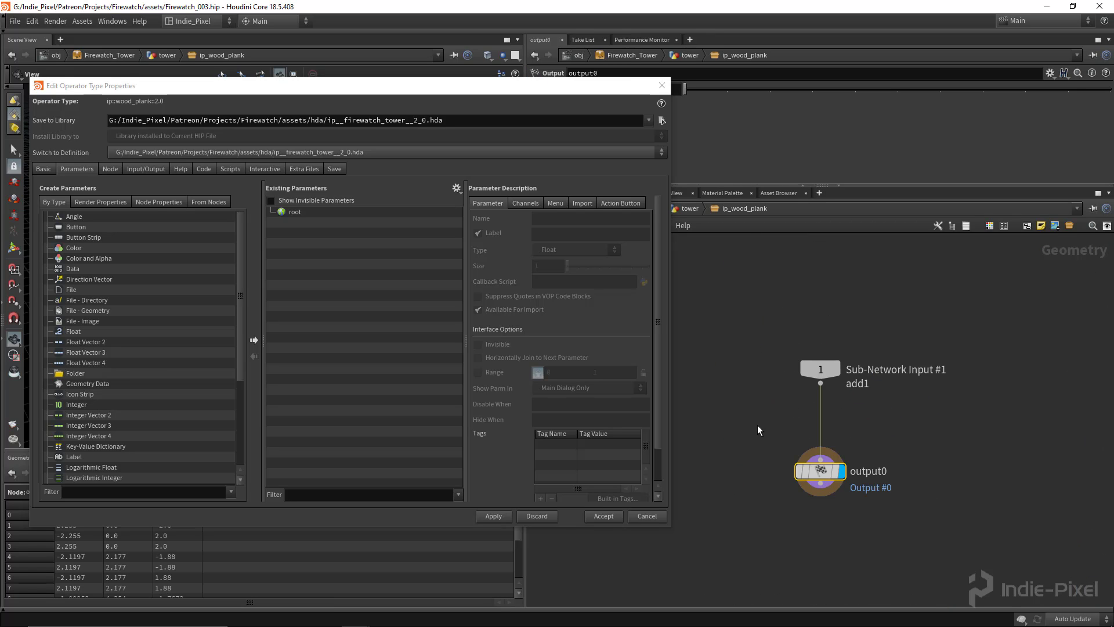
pyautogui.moveTo(777, 387); pyautogui.dragTo(776, 348, button='middle')
pyautogui.moveTo(816, 404); pyautogui.dragTo(815, 560)
pyautogui.moveTo(882, 403); pyautogui.dragTo(834, 414, button='middle')
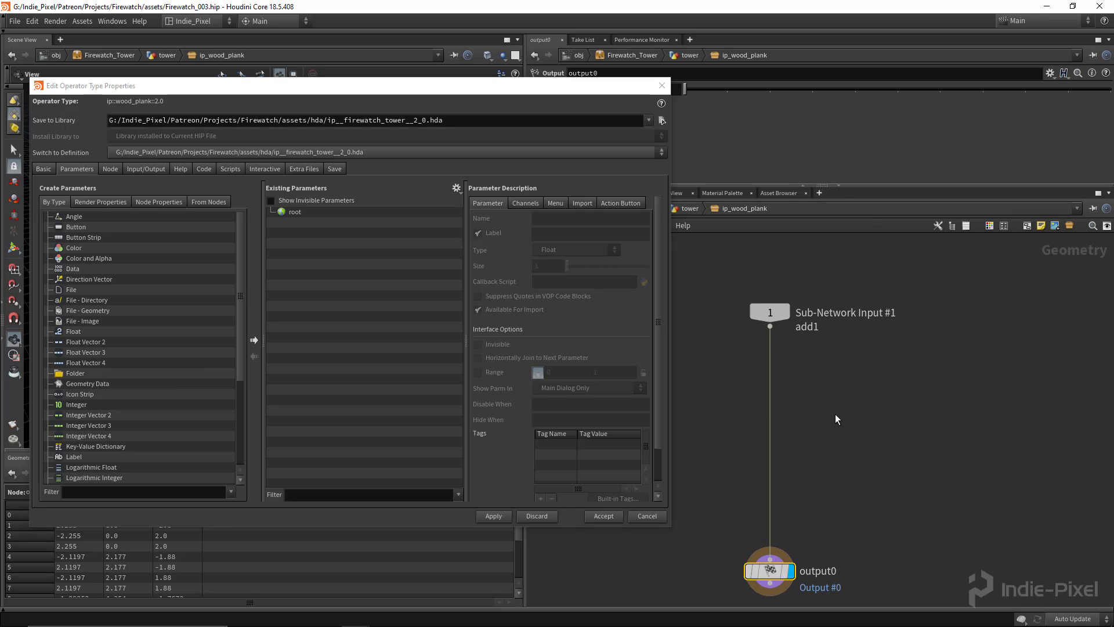
pyautogui.scroll(-3, 832, 406)
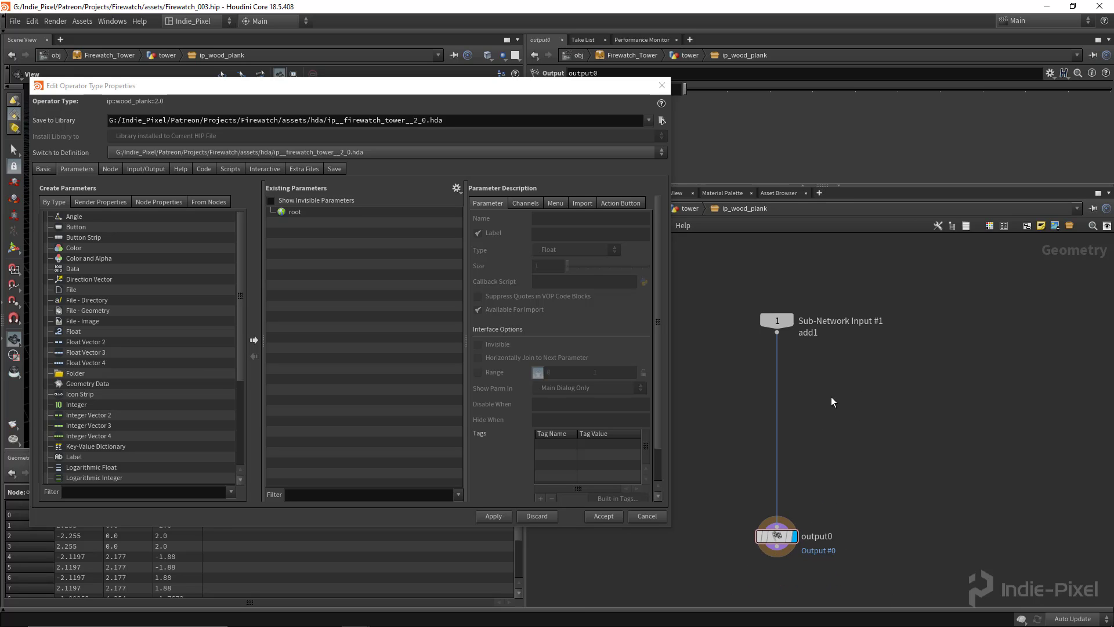
pyautogui.moveTo(499, 87); pyautogui.dragTo(120, 104)
pyautogui.moveTo(850, 402); pyautogui.dragTo(839, 389, button='middle')
pyautogui.moveTo(768, 286); pyautogui.dragTo(680, 361)
# Add a Null node fed by Sub-Network Input #1 and rename it curve_in
pyautogui.click(820, 372)
pyautogui.press('Tab')
pyautogui.write('null')
pyautogui.press('Return')
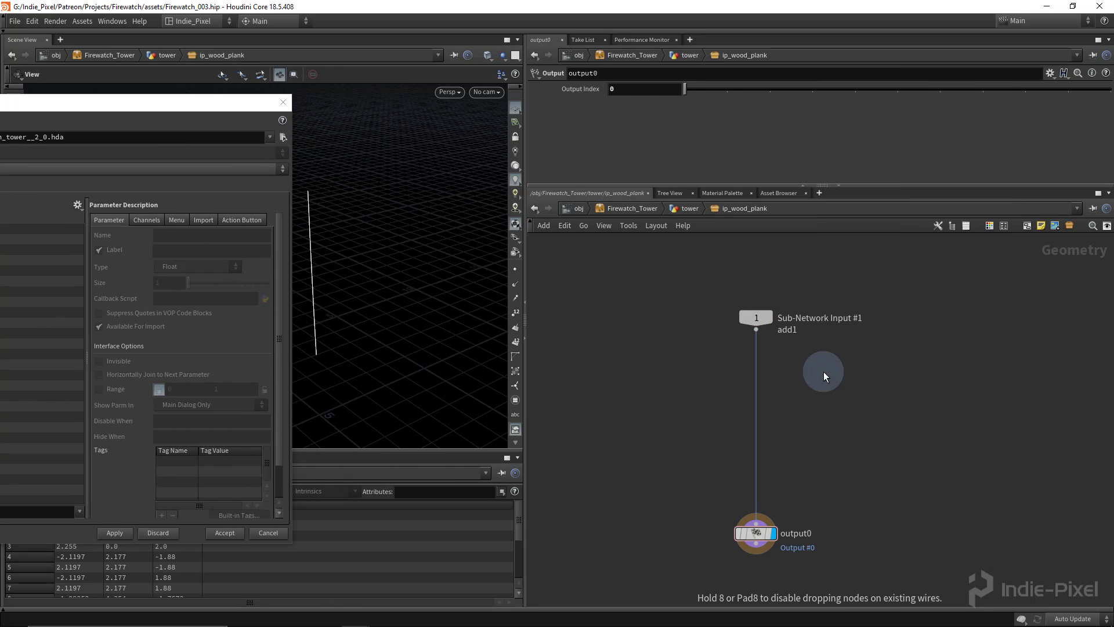
pyautogui.click(823, 372)
pyautogui.moveTo(757, 329); pyautogui.dragTo(815, 355)
pyautogui.doubleClick(850, 371)
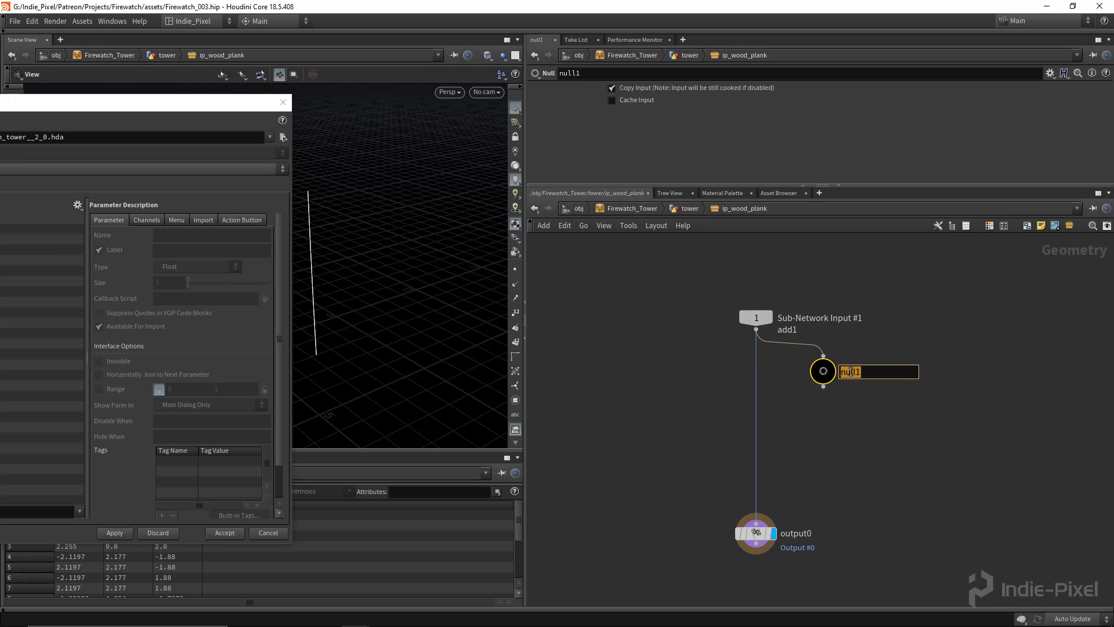
pyautogui.write('cul')
pyautogui.press('Return')
# Wire curve_in into output0, align it beneath the sub-network input, and move output0 further down
pyautogui.click(824, 387)
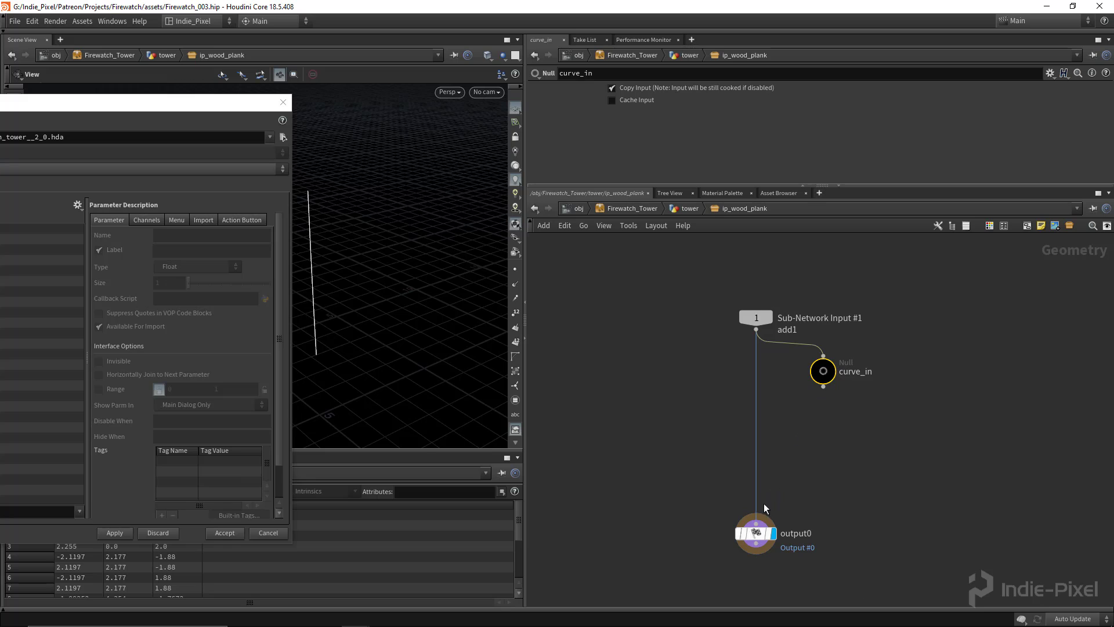
pyautogui.click(756, 525)
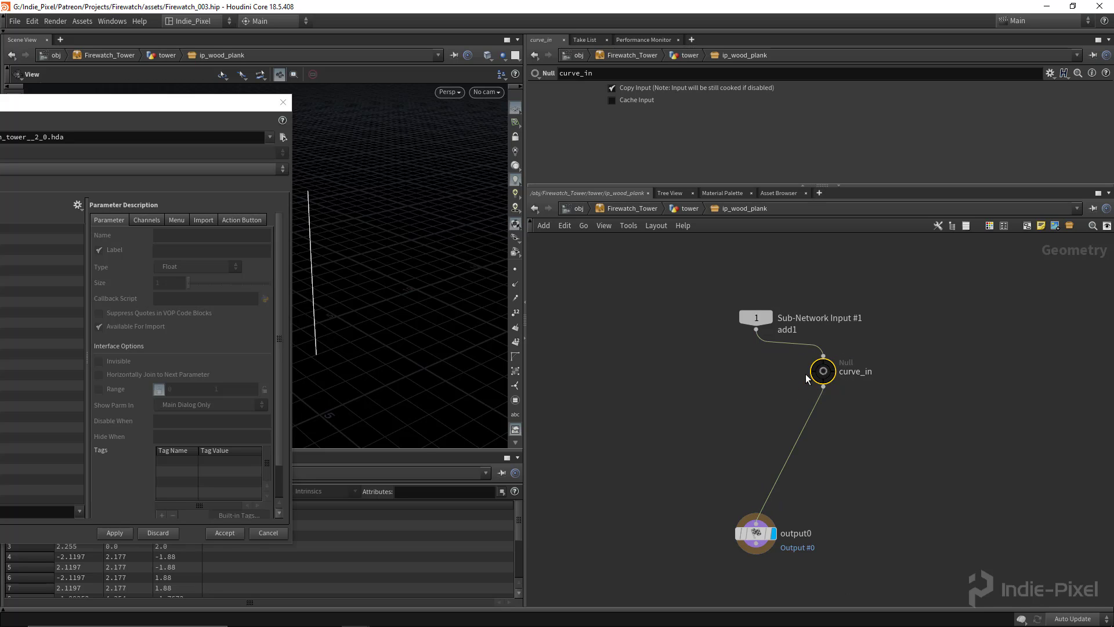
pyautogui.moveTo(818, 370); pyautogui.dragTo(753, 363)
pyautogui.moveTo(816, 451); pyautogui.dragTo(807, 355, button='middle')
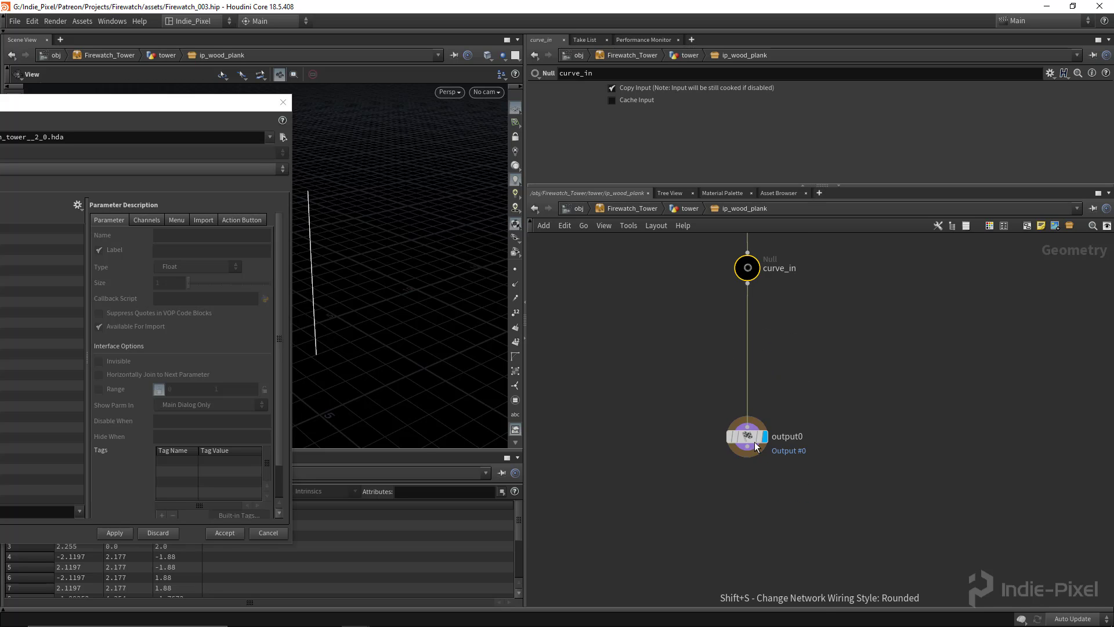
pyautogui.click(751, 439)
pyautogui.moveTo(751, 438); pyautogui.dragTo(751, 506)
pyautogui.moveTo(778, 356); pyautogui.dragTo(771, 391, button='middle')
pyautogui.scroll(3, 774, 398)
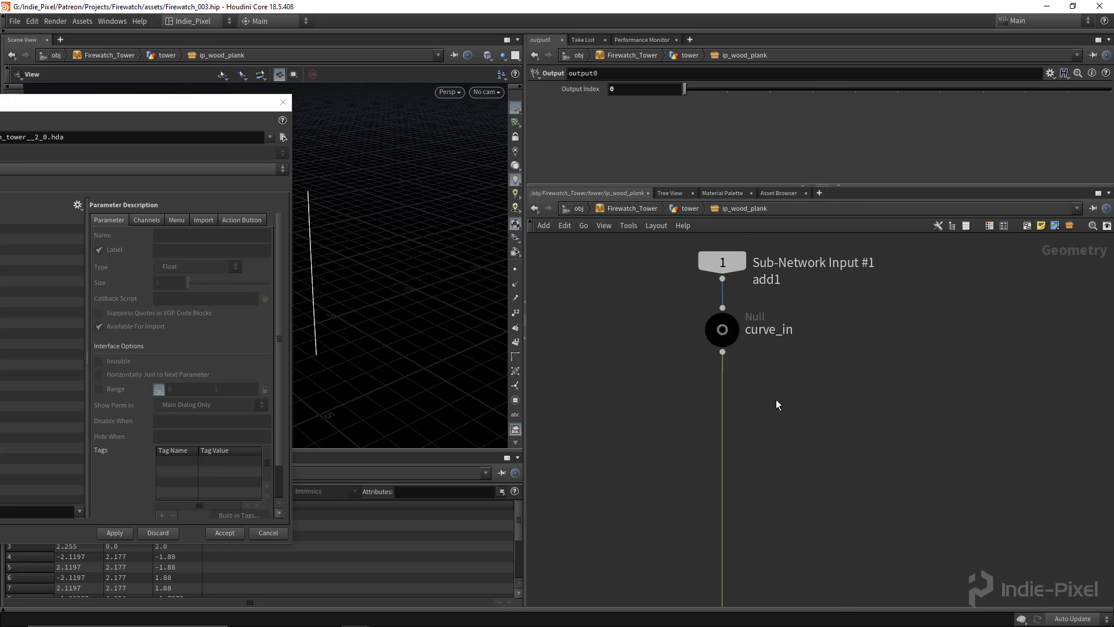
# Add a Resample node connected to curve_in and display its result
pyautogui.press('Tab')
pyautogui.write('resa')
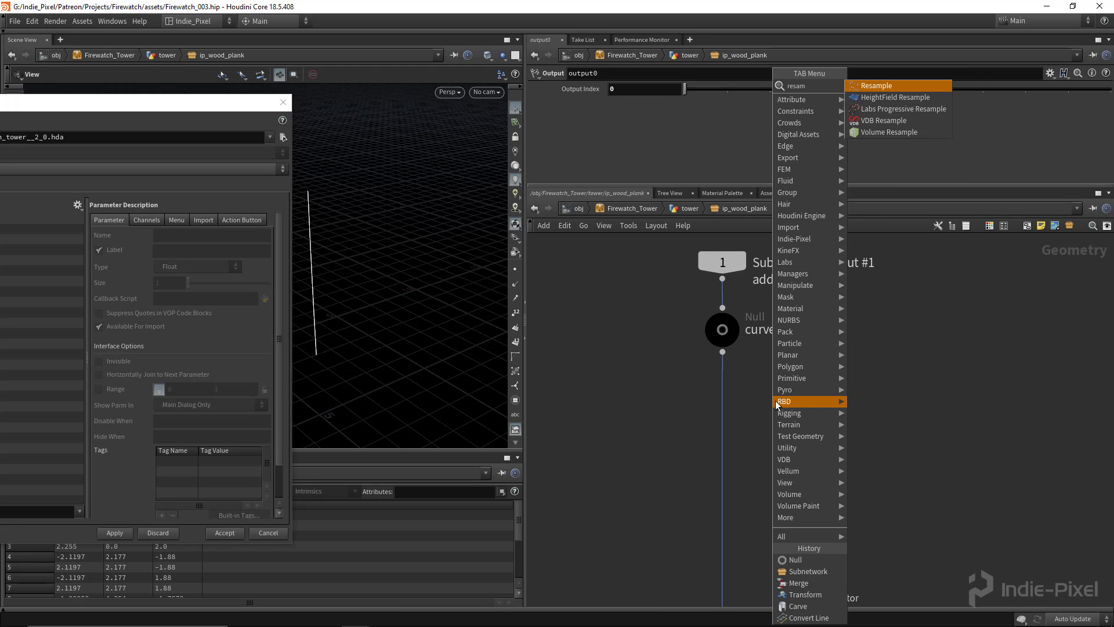
pyautogui.press('Return')
pyautogui.click(757, 390)
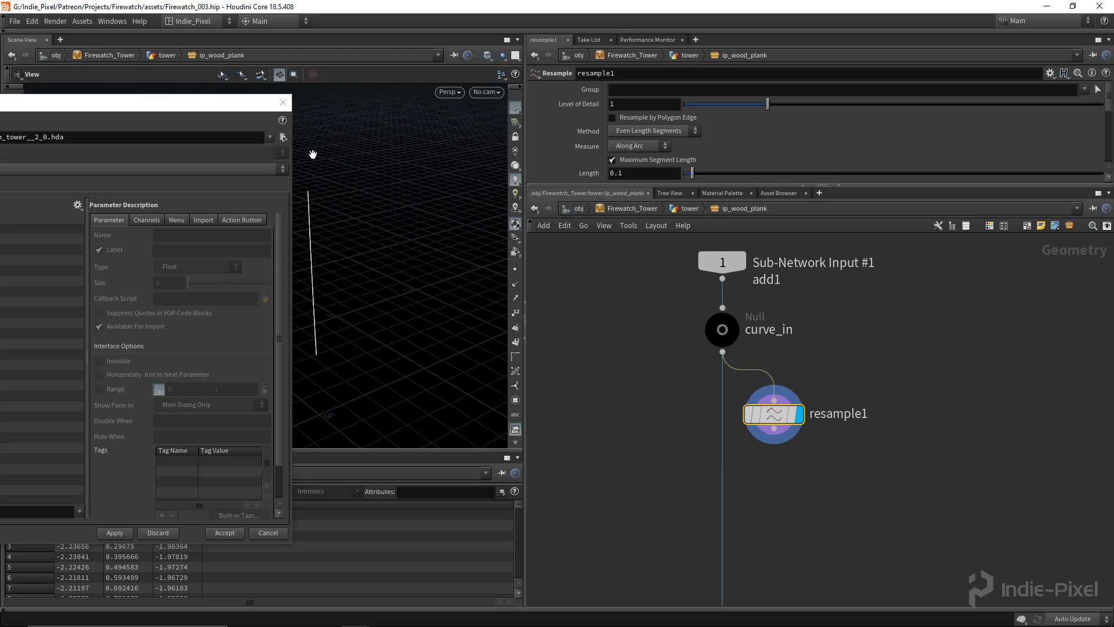
# Clear the type properties window from the viewport and turn on point display to inspect the resampled curves
pyautogui.moveTo(237, 111); pyautogui.dragTo(108, 121)
pyautogui.moveTo(284, 273); pyautogui.dragTo(587, 256)
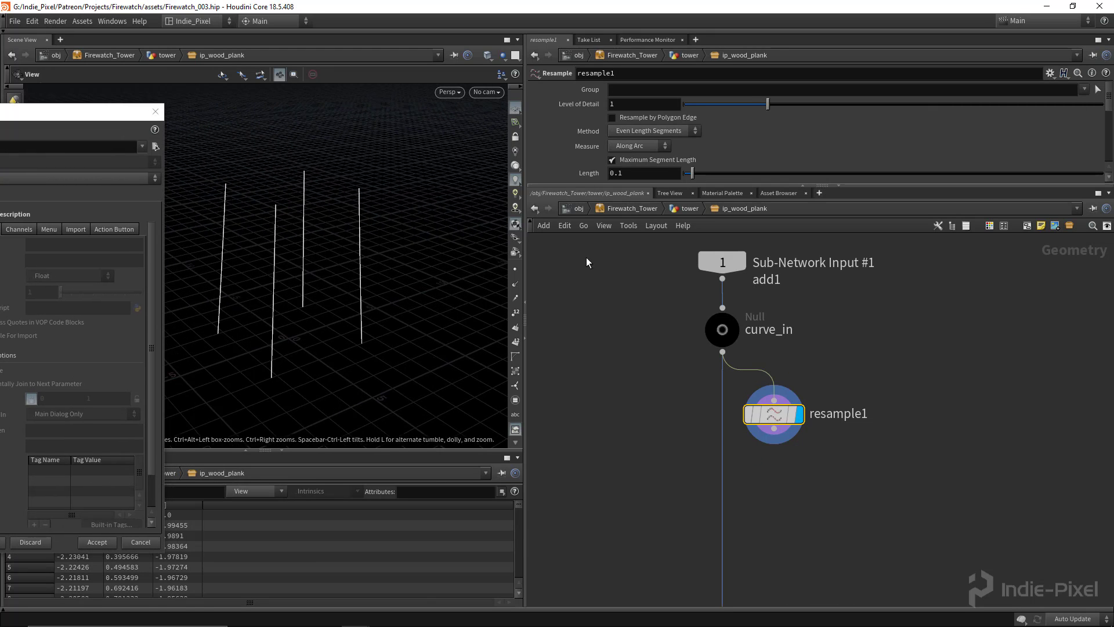
pyautogui.click(515, 269)
pyautogui.moveTo(298, 281); pyautogui.dragTo(286, 319)
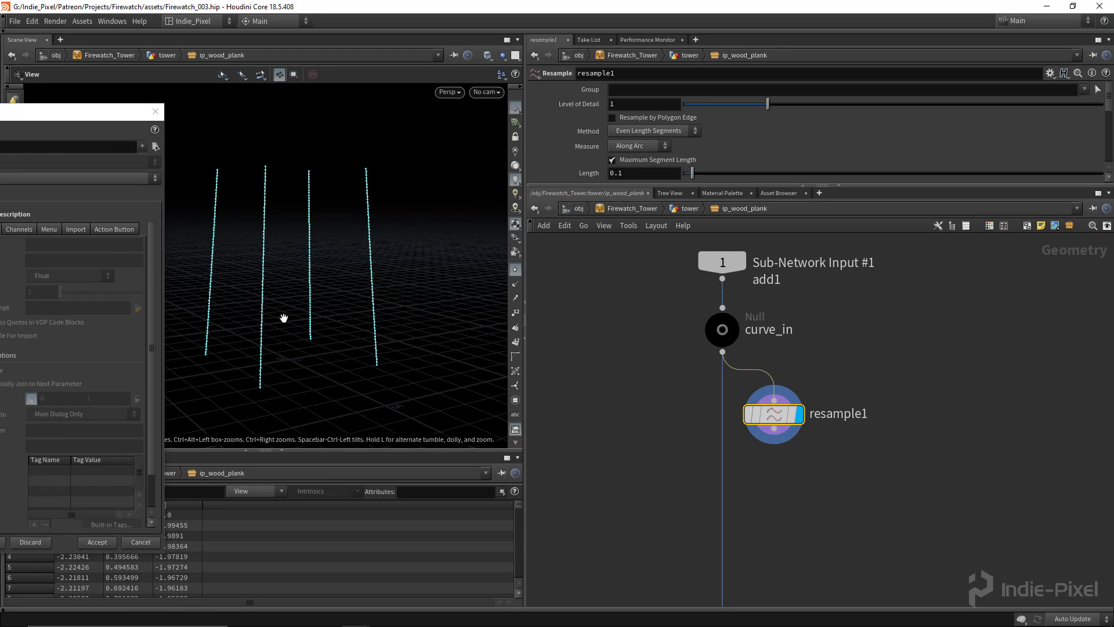
# On resample1, disable Maximum Segment Length and enable Maximum Segments and Resample by Polygon Edge
pyautogui.moveTo(851, 185); pyautogui.dragTo(812, 236)
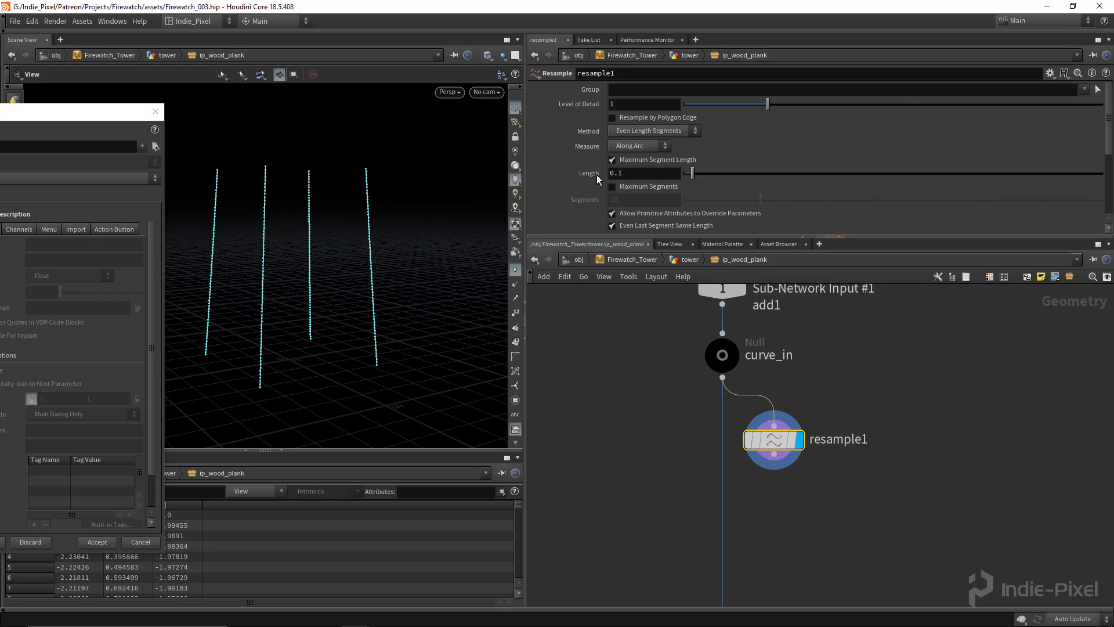
pyautogui.click(650, 160)
pyautogui.click(645, 186)
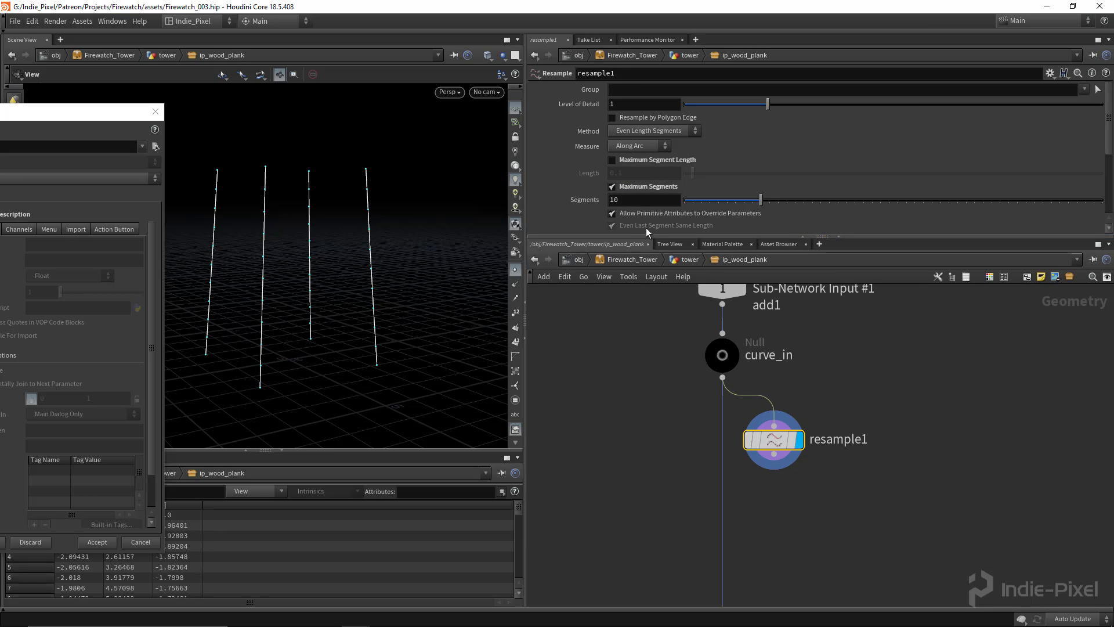
pyautogui.click(659, 120)
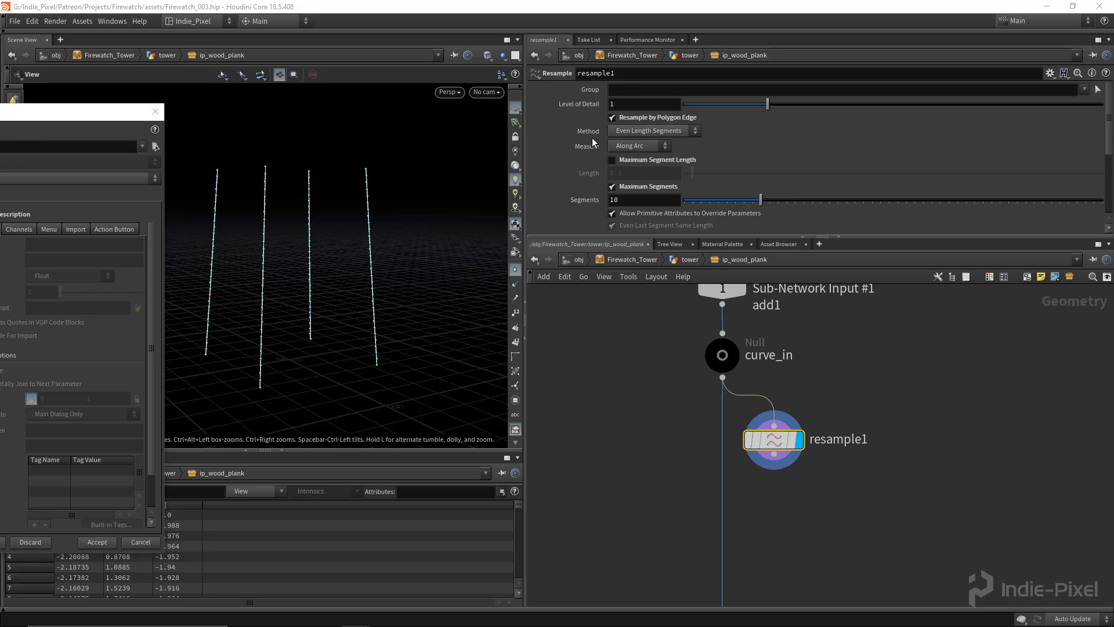
# Set resample1's segments to 4, briefly toggling Maximum Segment Length on and back off
pyautogui.scroll(-2, 785, 162)
pyautogui.moveTo(764, 168); pyautogui.dragTo(709, 171)
pyautogui.click(611, 129)
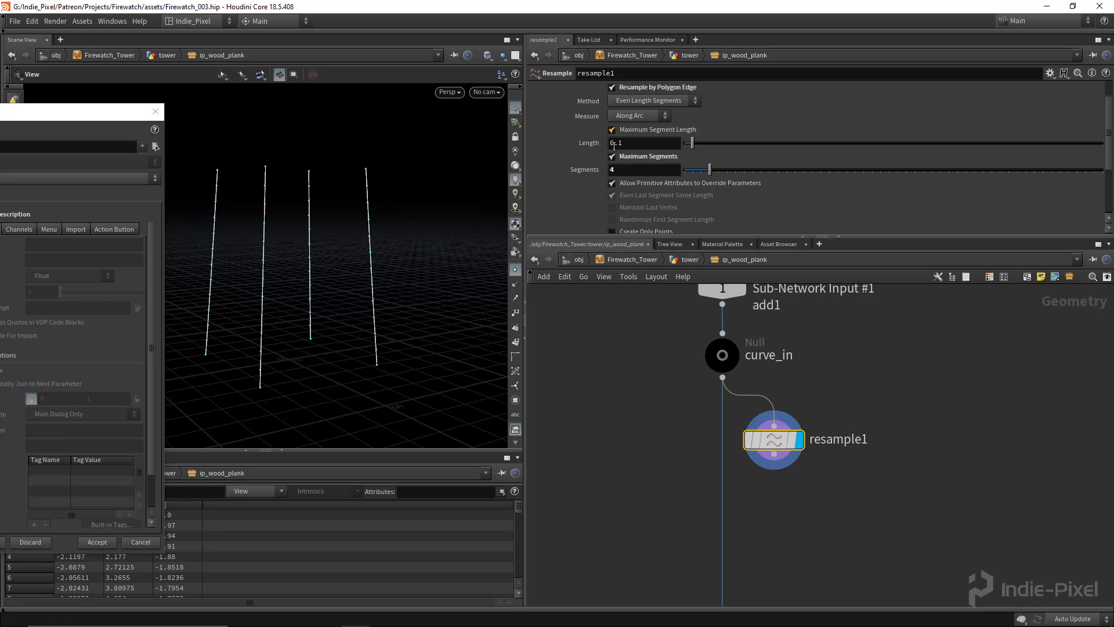
pyautogui.click(670, 131)
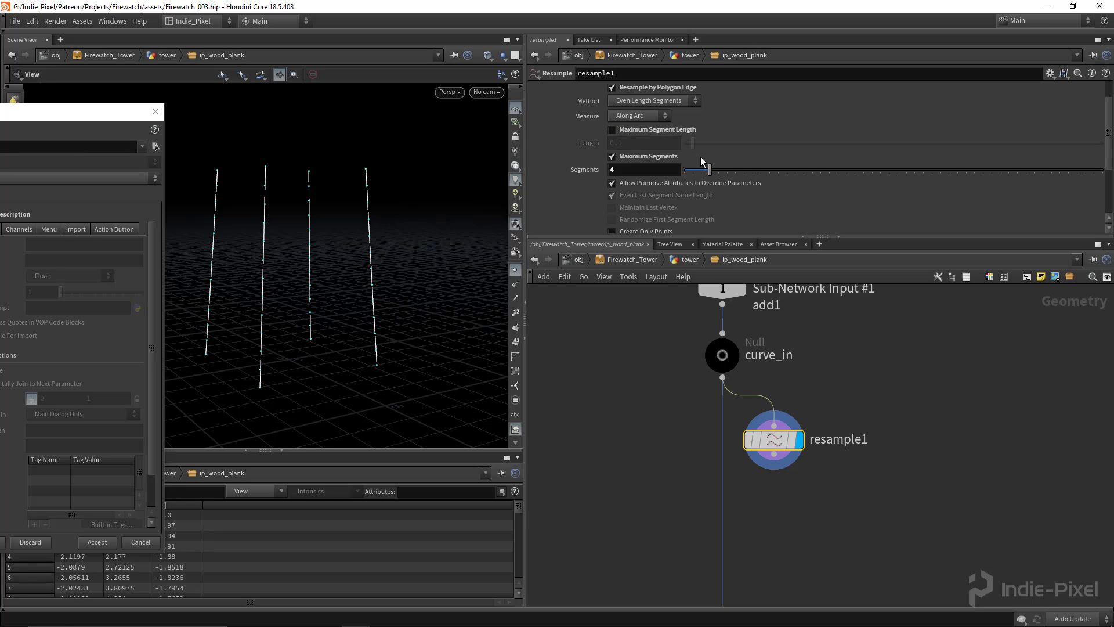
# Reduce the Segments value of resample1 to 2 and check the resampled curves in the viewport
pyautogui.moveTo(715, 170); pyautogui.dragTo(710, 173)
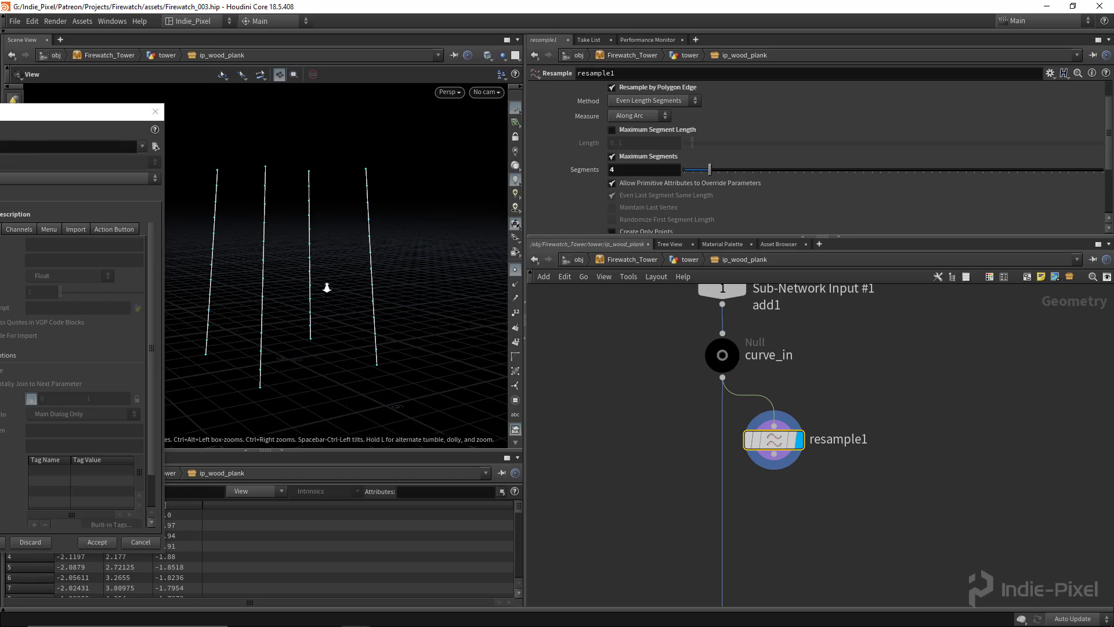
pyautogui.moveTo(326, 288)
pyautogui.mouseDown()
pyautogui.moveTo(298, 284)
pyautogui.moveTo(318, 286)
pyautogui.mouseUp()
pyautogui.moveTo(708, 173); pyautogui.dragTo(694, 170)
pyautogui.moveTo(350, 251)
pyautogui.mouseDown()
pyautogui.moveTo(366, 257)
pyautogui.moveTo(341, 252)
pyautogui.moveTo(366, 258)
pyautogui.mouseUp()
# Add a Switch node in the empty space below resample1
pyautogui.moveTo(871, 443); pyautogui.dragTo(832, 368, button='middle')
pyautogui.moveTo(768, 480); pyautogui.dragTo(761, 464, button='middle')
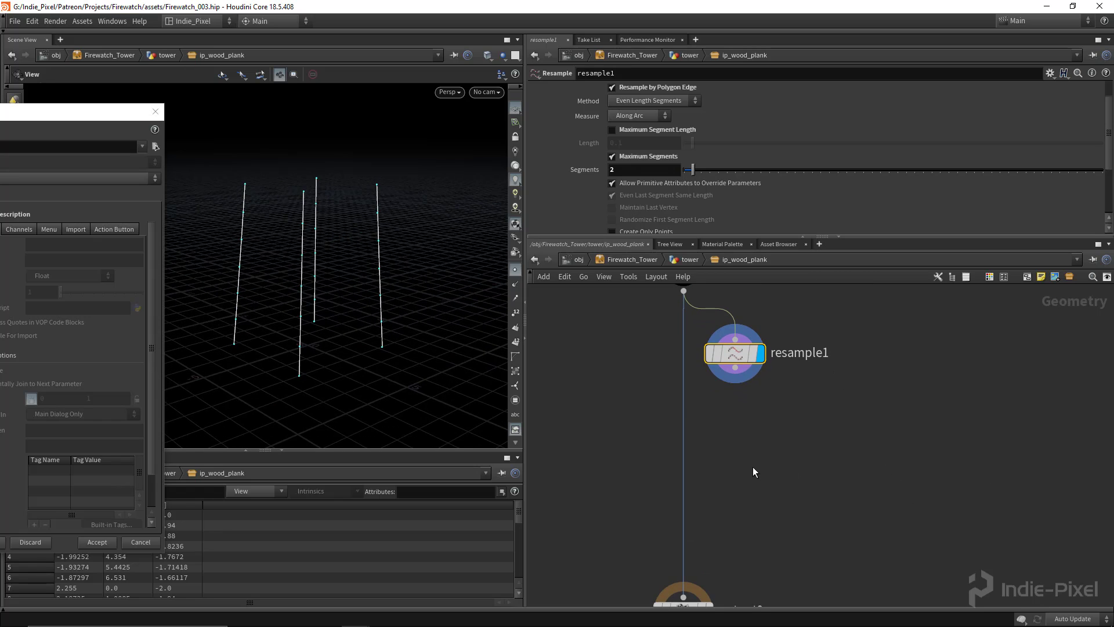
pyautogui.press('Tab')
pyautogui.write('switch')
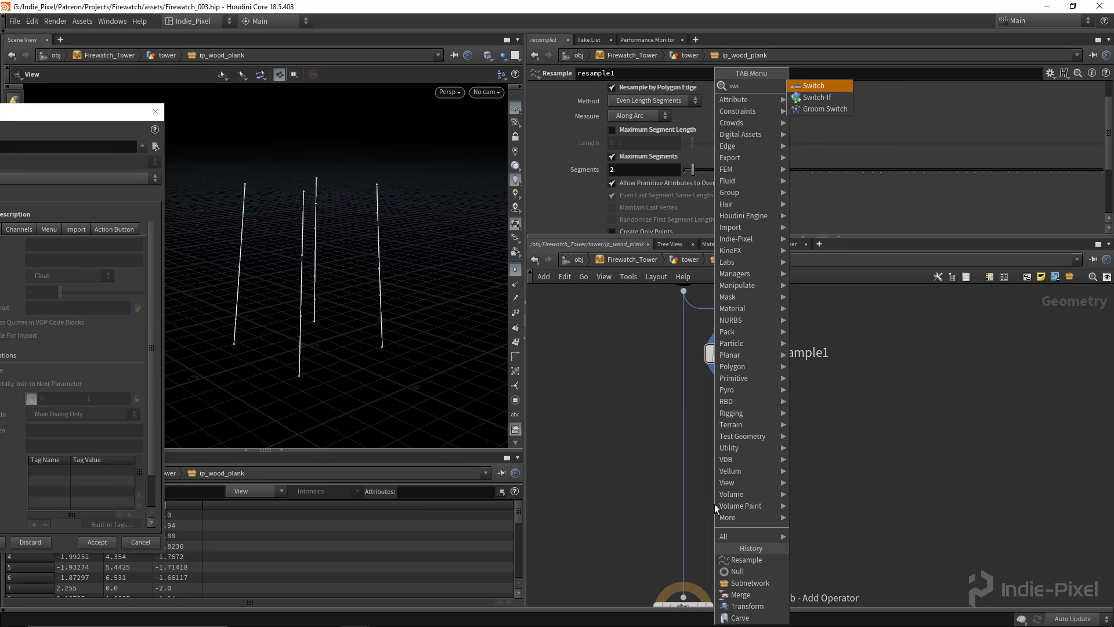
pyautogui.press('Return')
pyautogui.click(715, 504)
# Add a PolyFrame node between resample1 and the switch, and wire resample1's output into it
pyautogui.press('Tab')
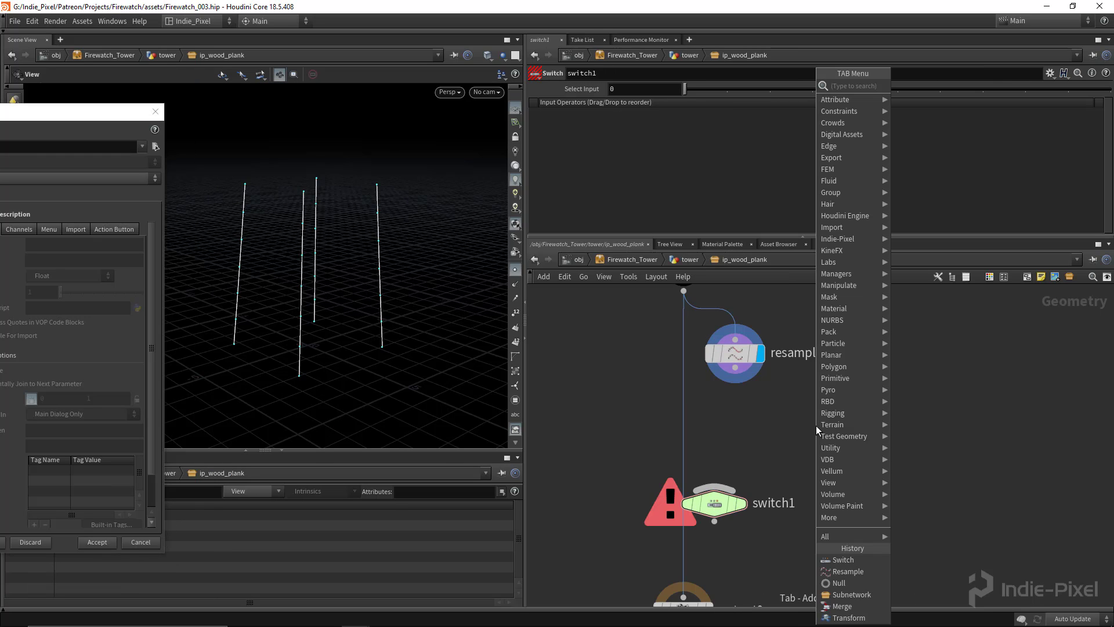
pyautogui.moveTo(816, 426)
pyautogui.click(941, 188)
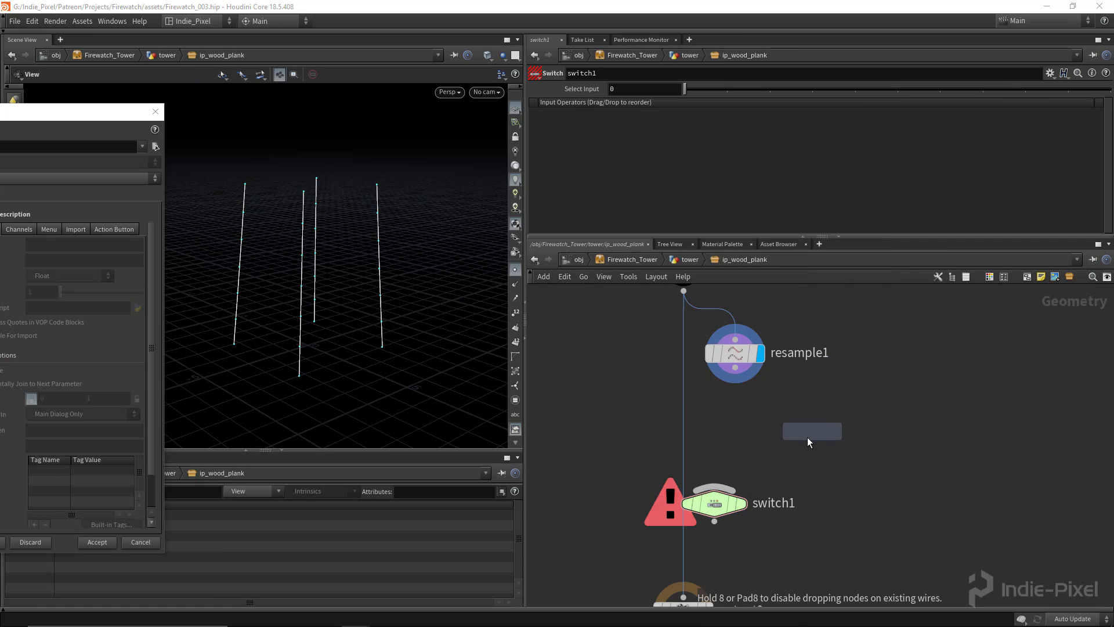
pyautogui.click(807, 437)
pyautogui.moveTo(737, 366); pyautogui.dragTo(806, 424)
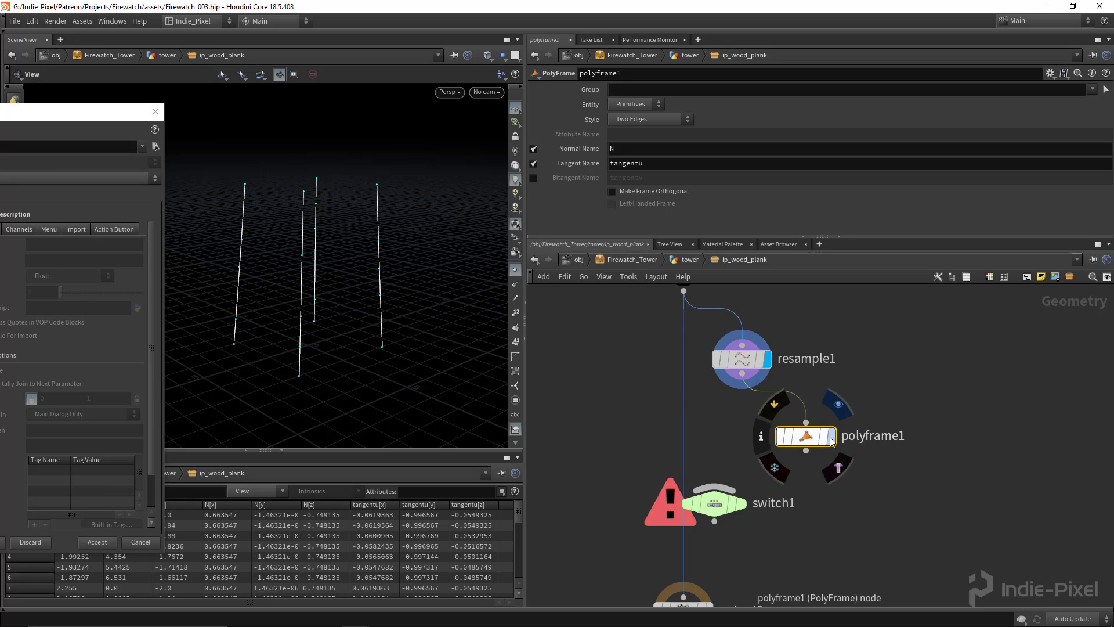
# Display polyframe1, disable its Normal Name output, and set its Tangent Name to N
pyautogui.click(831, 441)
pyautogui.click(534, 148)
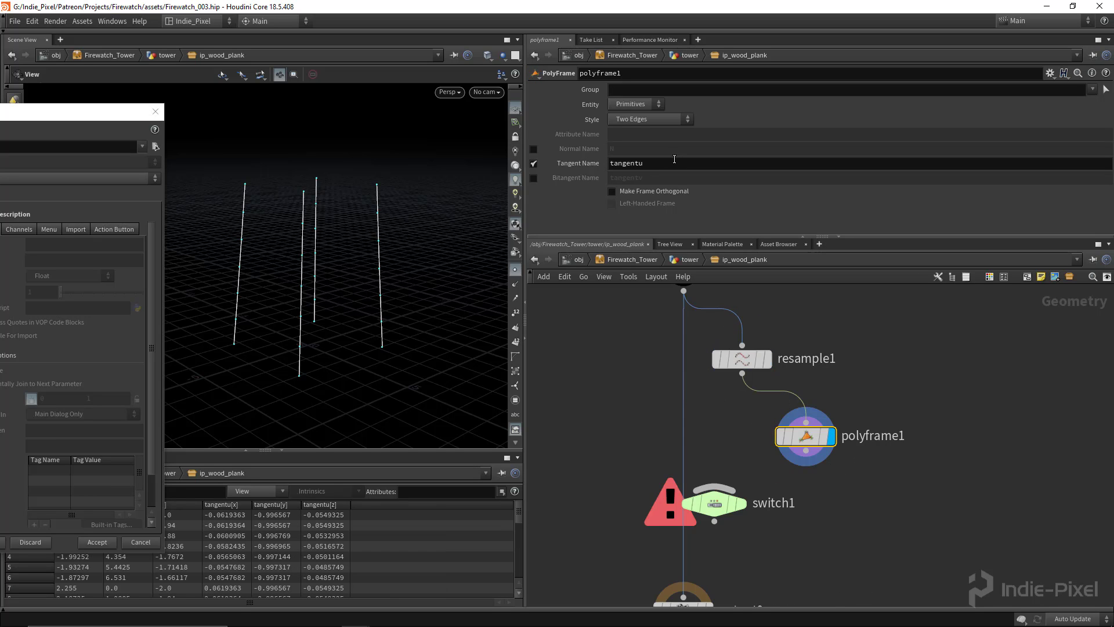
pyautogui.doubleClick(675, 163)
pyautogui.write('B')
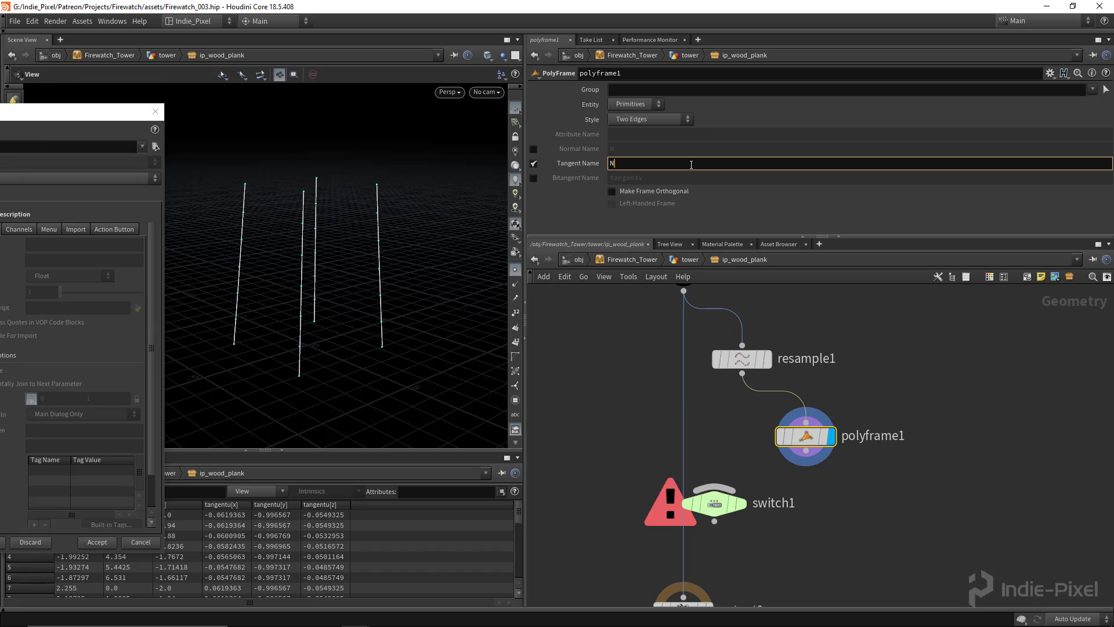
pyautogui.press('Return')
# Wire resample1 as the first input and polyframe1 as the second input of the switch node
pyautogui.click(743, 373)
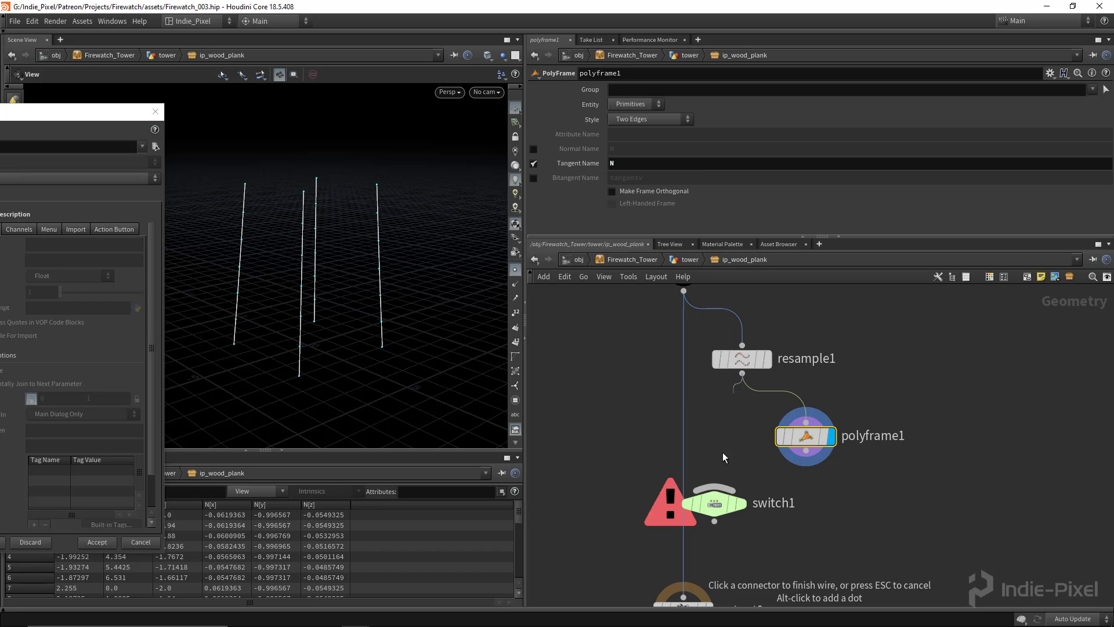
pyautogui.click(714, 485)
pyautogui.click(807, 451)
pyautogui.click(761, 480)
# Rename the switch node to normal_switch
pyautogui.moveTo(797, 479); pyautogui.dragTo(801, 415, button='middle')
pyautogui.doubleClick(784, 438)
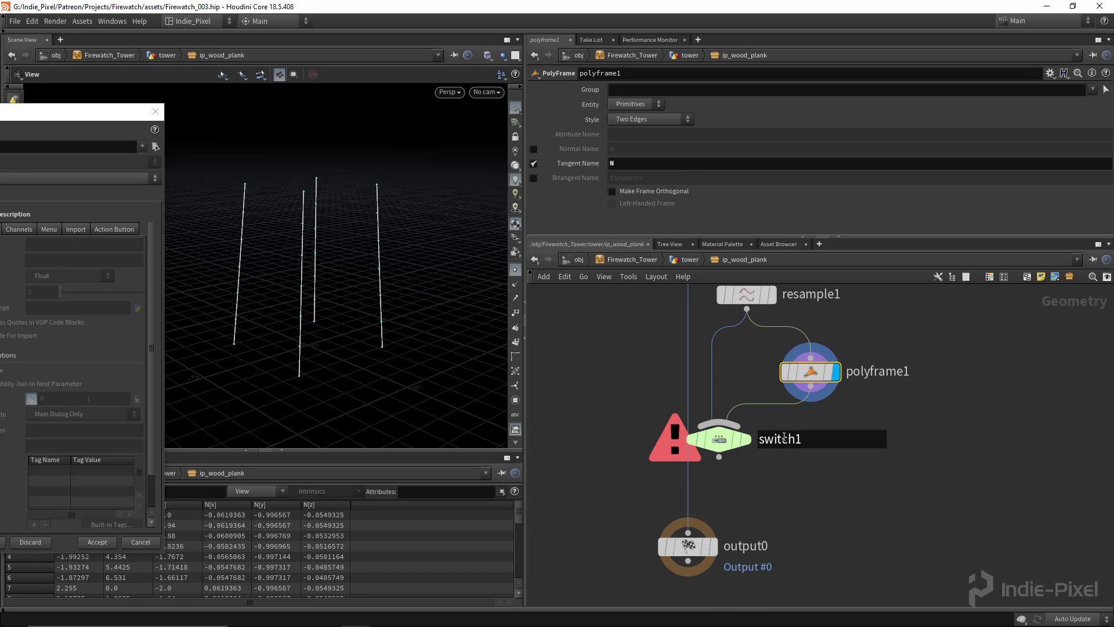
pyautogui.write('normal')
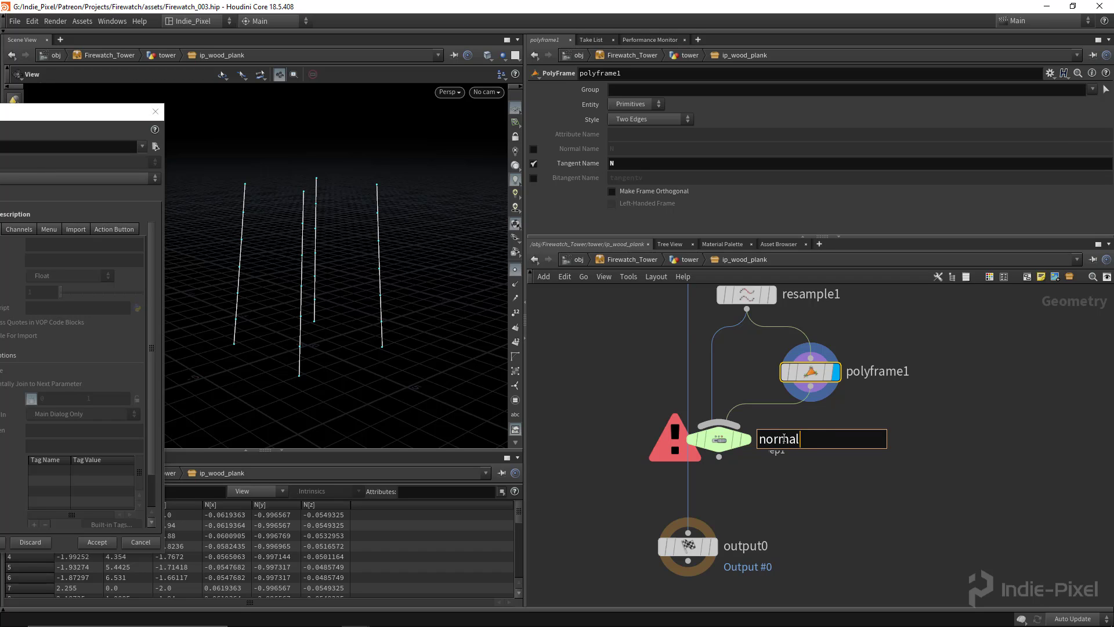
pyautogui.write('_switch')
pyautogui.press('Return')
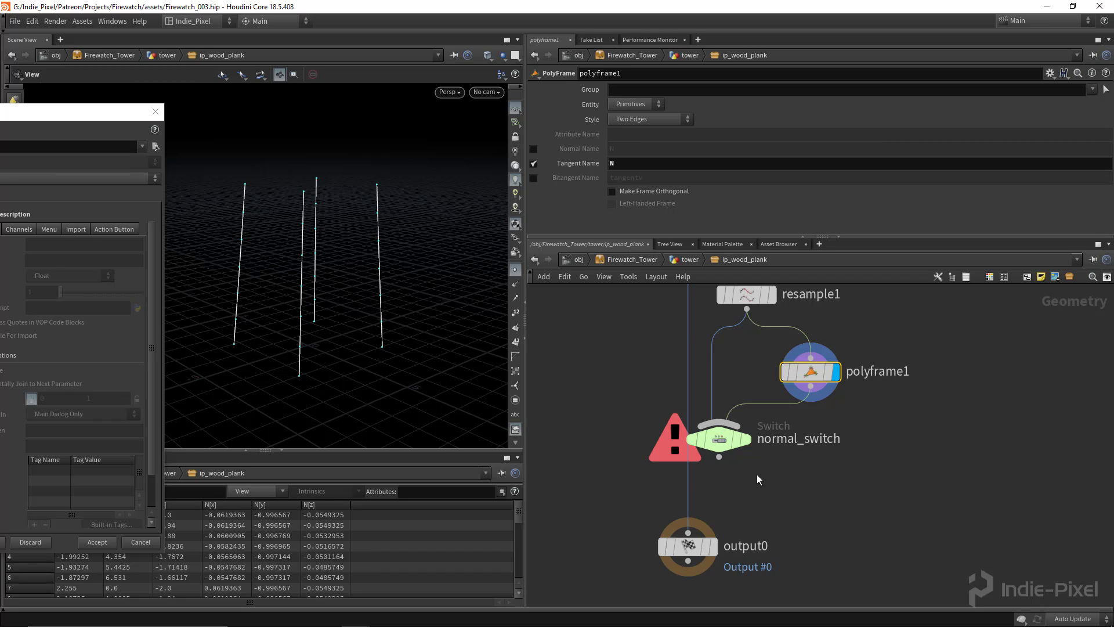
# Connect normal_switch's output to the input of output0
pyautogui.click(719, 457)
pyautogui.click(689, 532)
pyautogui.scroll(-3, 785, 453)
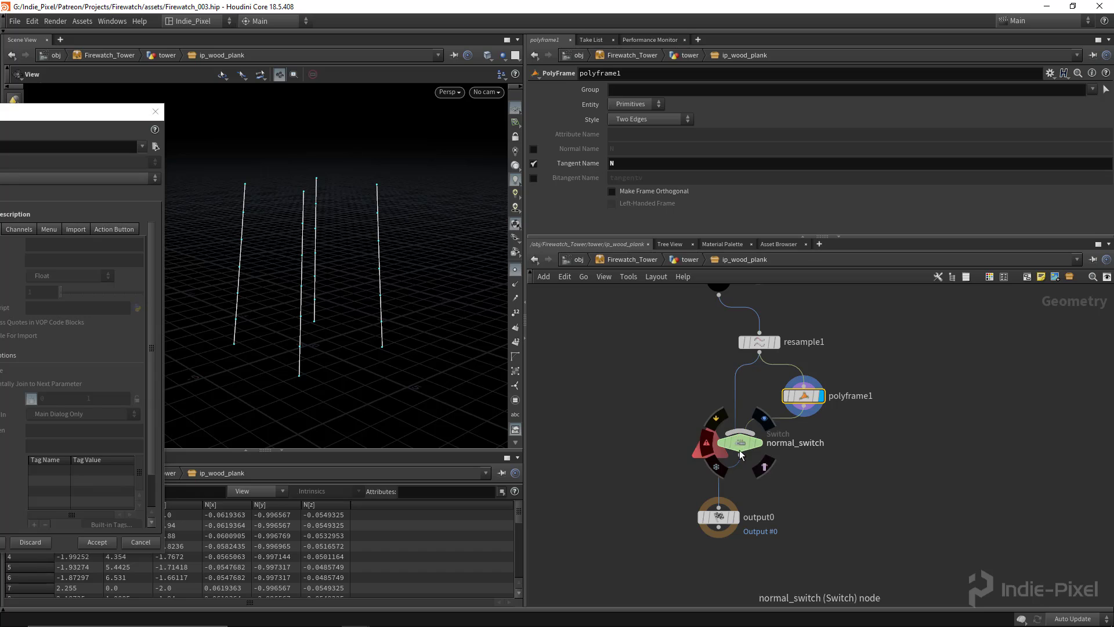
# Align normal_switch and resample1 vertically under curve_in and place polyframe1 closer beside them
pyautogui.moveTo(740, 451); pyautogui.dragTo(719, 451)
pyautogui.moveTo(678, 359); pyautogui.dragTo(681, 402, button='middle')
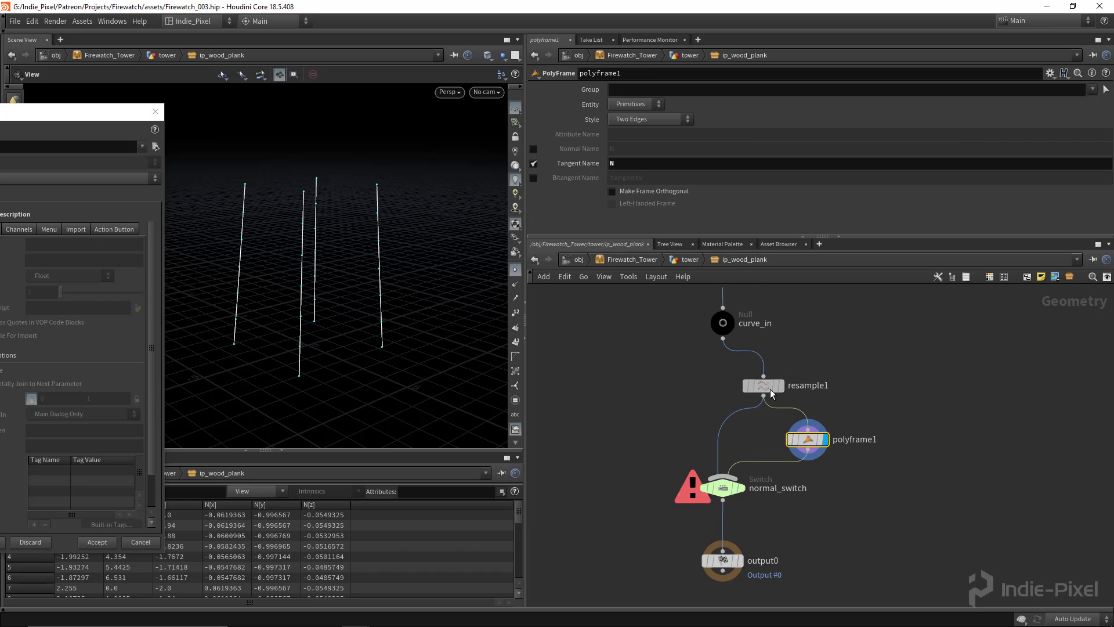
pyautogui.moveTo(772, 394); pyautogui.dragTo(730, 384)
pyautogui.moveTo(813, 447); pyautogui.dragTo(787, 437)
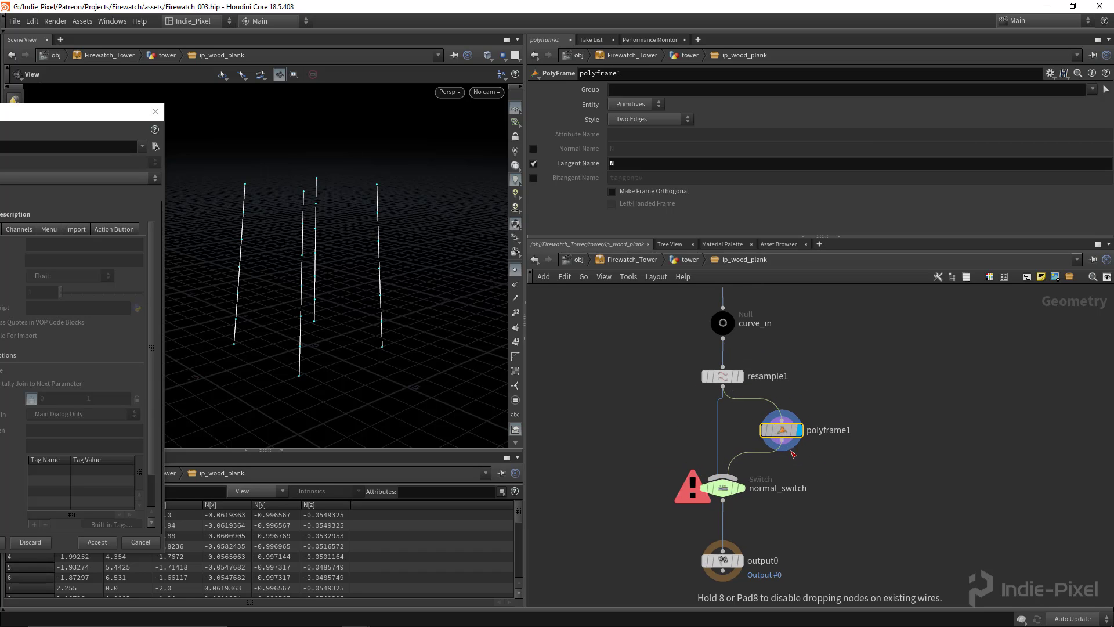
# Make output0 the displayed node, and in the parent tower network display ip_wood_plank
pyautogui.click(739, 488)
pyautogui.click(739, 561)
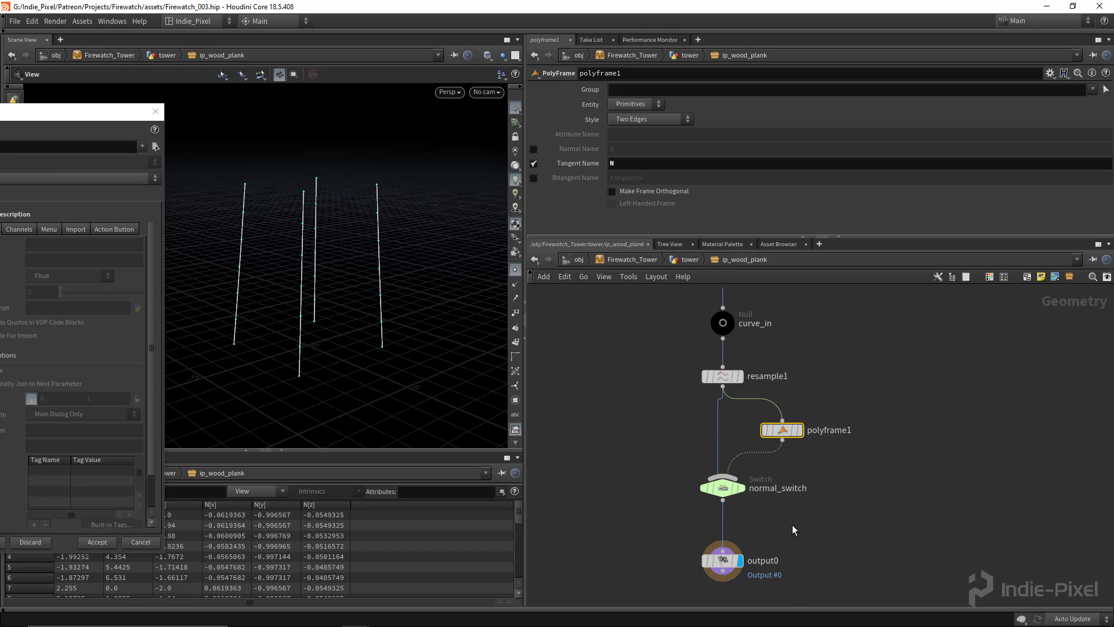
pyautogui.moveTo(793, 530); pyautogui.dragTo(759, 521, button='middle')
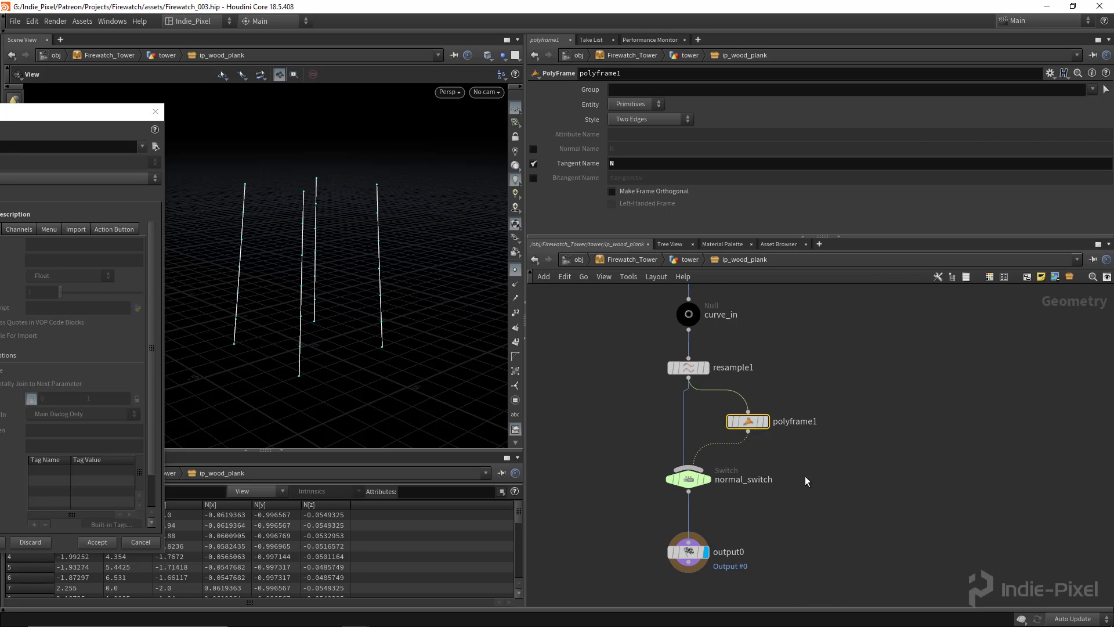
pyautogui.scroll(-2, 815, 487)
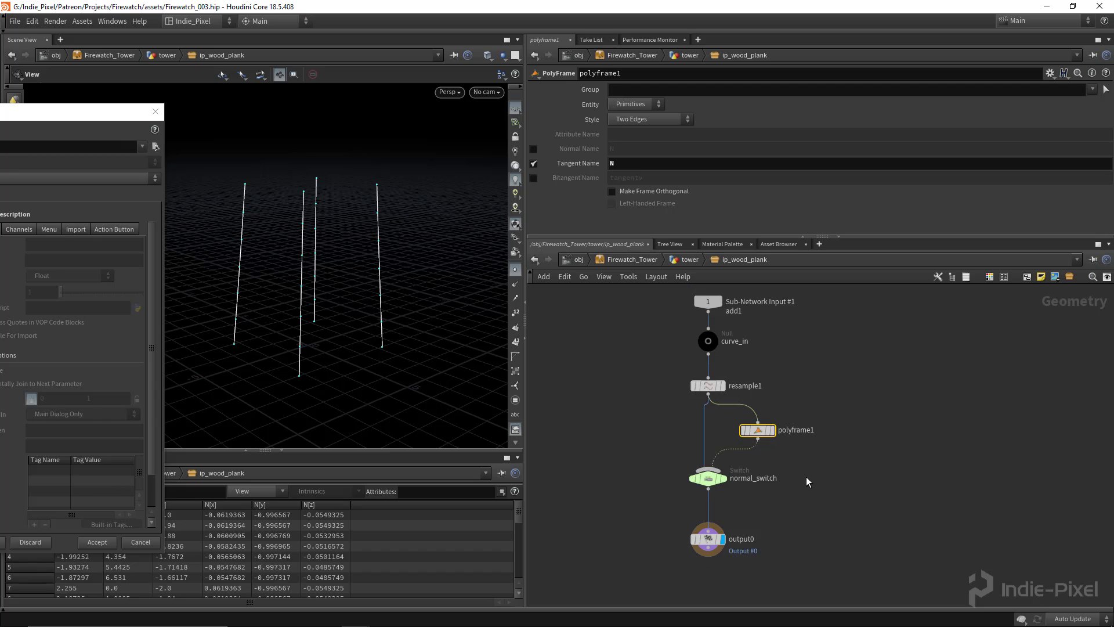
pyautogui.click(669, 506)
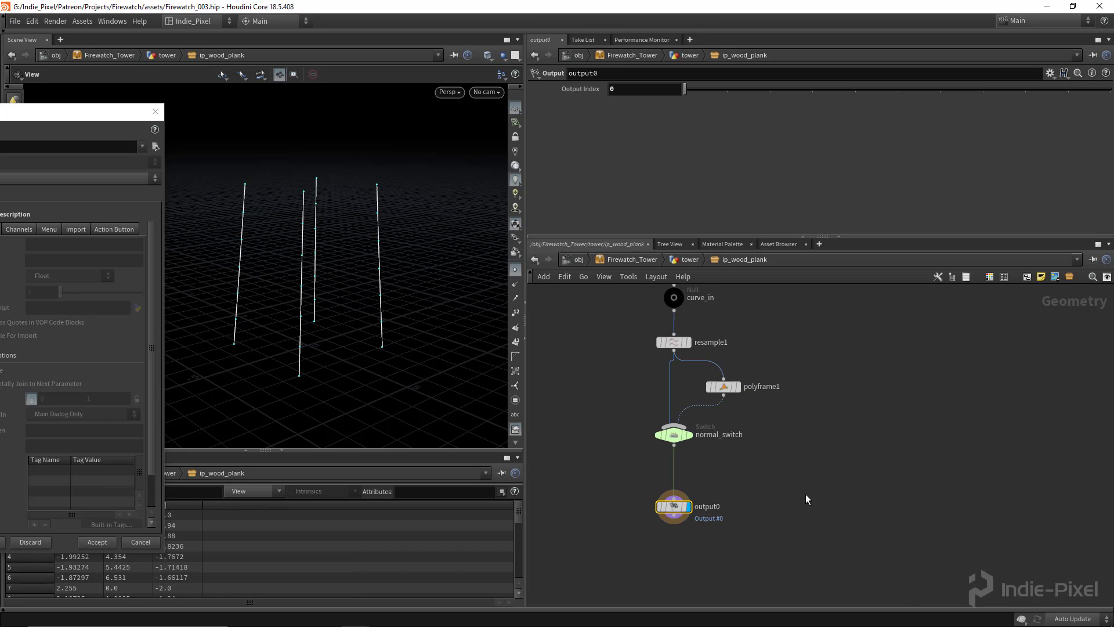
pyautogui.press('u')
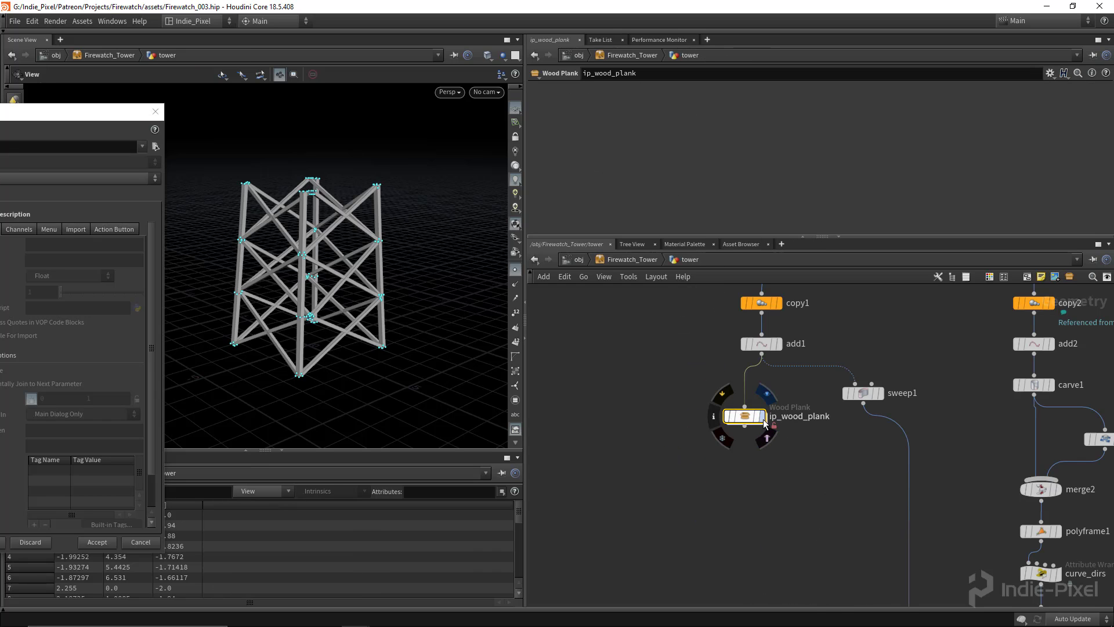
pyautogui.click(759, 416)
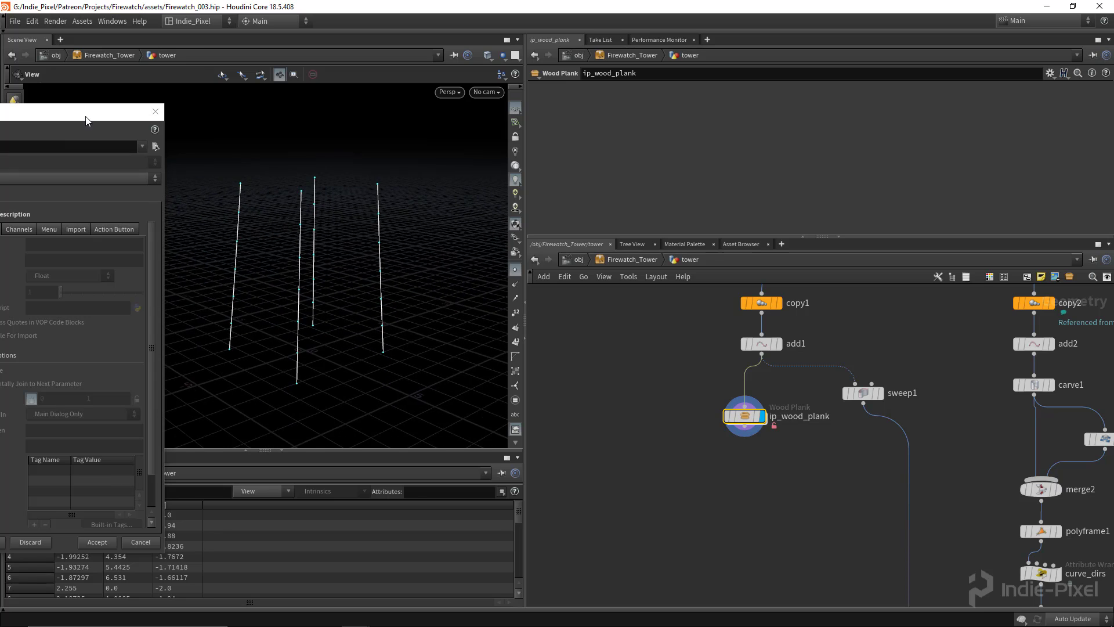
# Enter ip_wood_plank again and bring its Edit Operator Type Properties window fully into view
pyautogui.moveTo(87, 113); pyautogui.dragTo(293, 125)
pyautogui.doubleClick(741, 415)
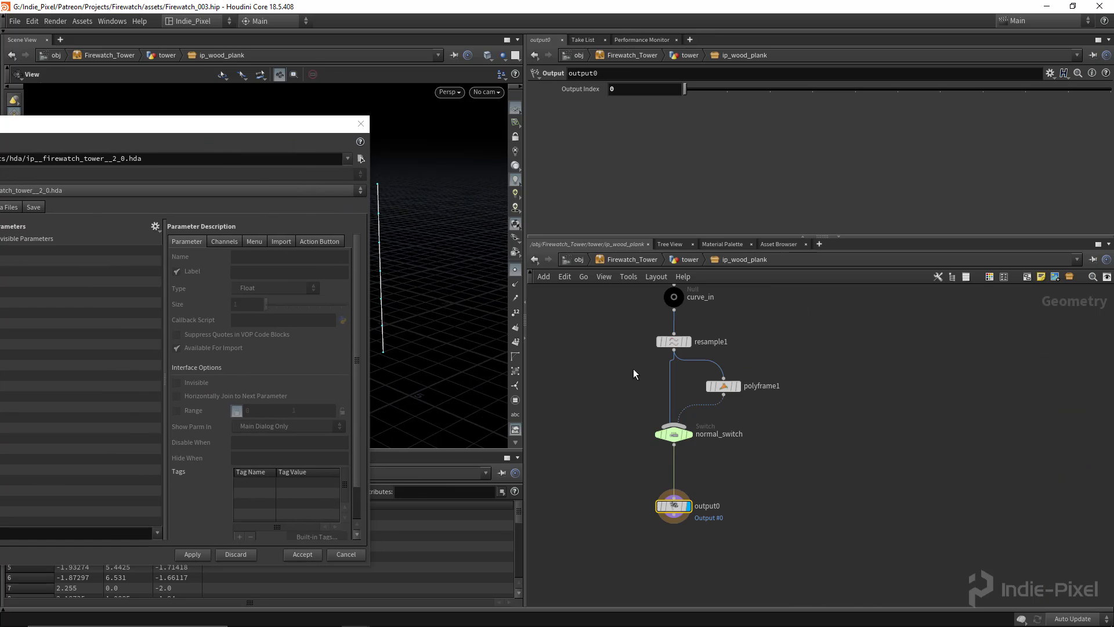
pyautogui.moveTo(846, 394); pyautogui.dragTo(915, 424, button='middle')
pyautogui.moveTo(234, 134); pyautogui.dragTo(350, 127)
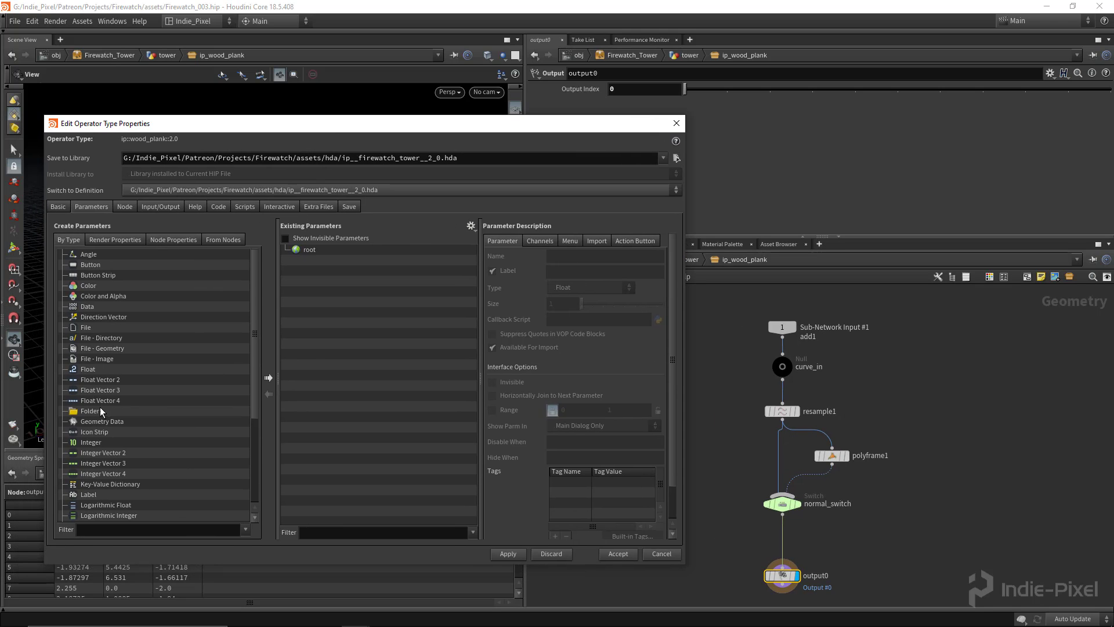
# Add a folder parameter labelled Resample with the Simple folder type to the asset and apply the change
pyautogui.moveTo(101, 411); pyautogui.dragTo(323, 320)
pyautogui.click(616, 271)
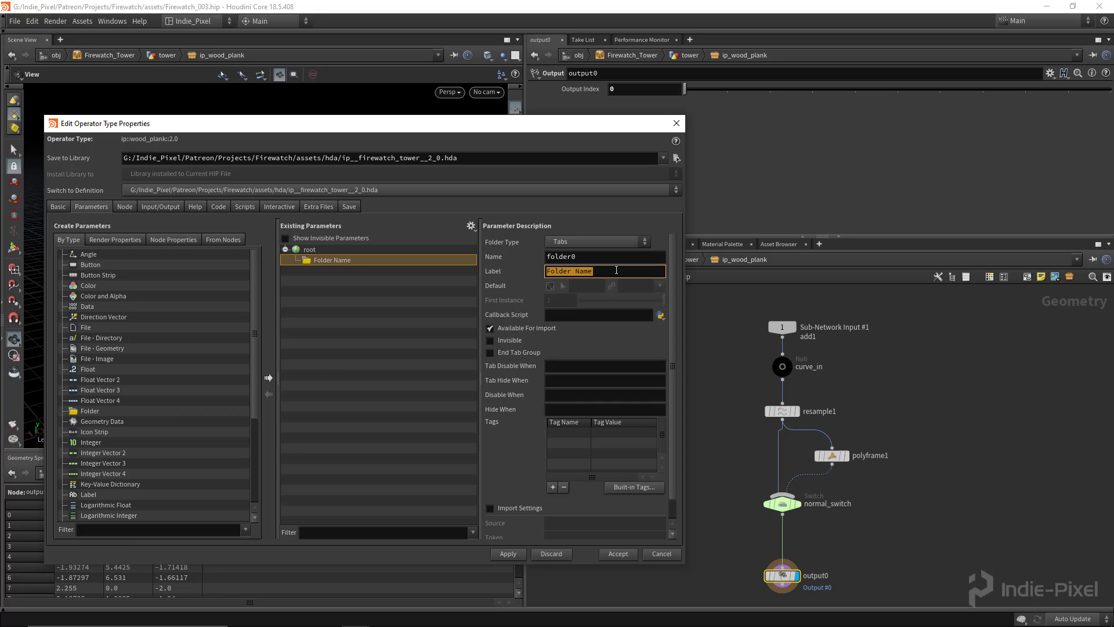
pyautogui.write('Resample')
pyautogui.press('Return')
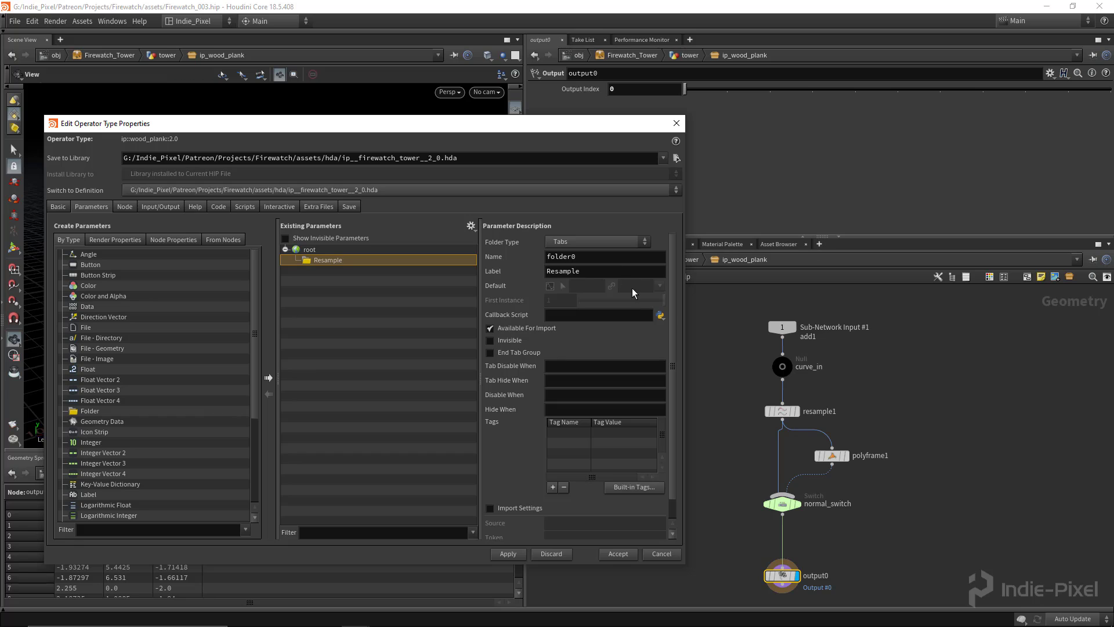
pyautogui.click(580, 242)
pyautogui.click(590, 266)
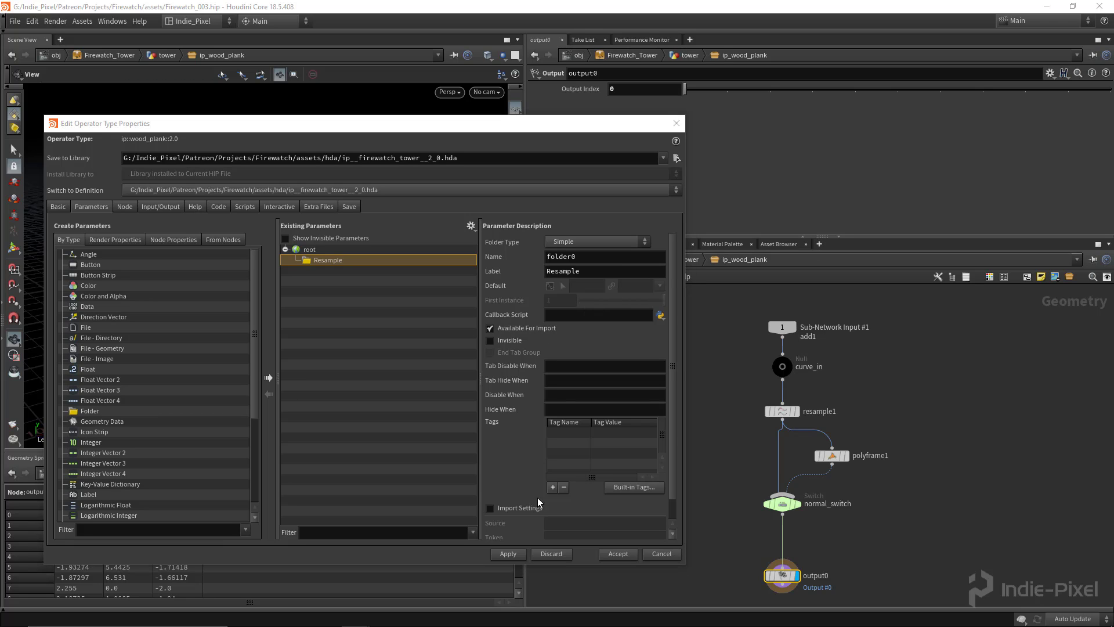
pyautogui.click(509, 554)
# Move the type properties window aside, then reposition ip_wood_plank in the tower network and make the parameter pane taller
pyautogui.moveTo(608, 128); pyautogui.dragTo(436, 118)
pyautogui.press('u')
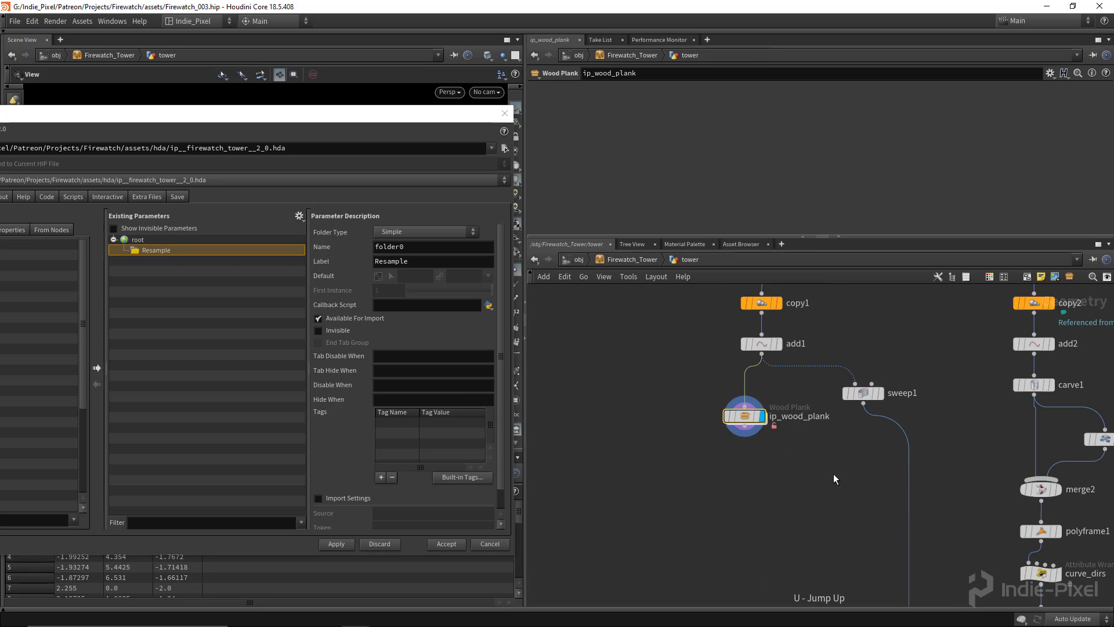
pyautogui.moveTo(723, 453); pyautogui.dragTo(687, 458)
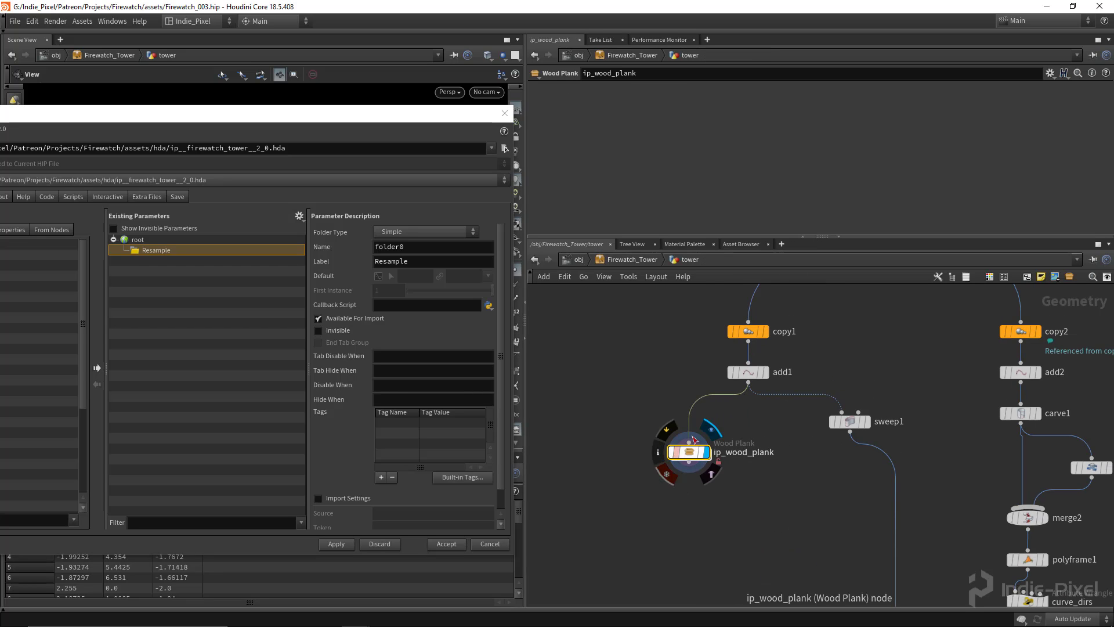
pyautogui.moveTo(870, 238); pyautogui.dragTo(869, 282)
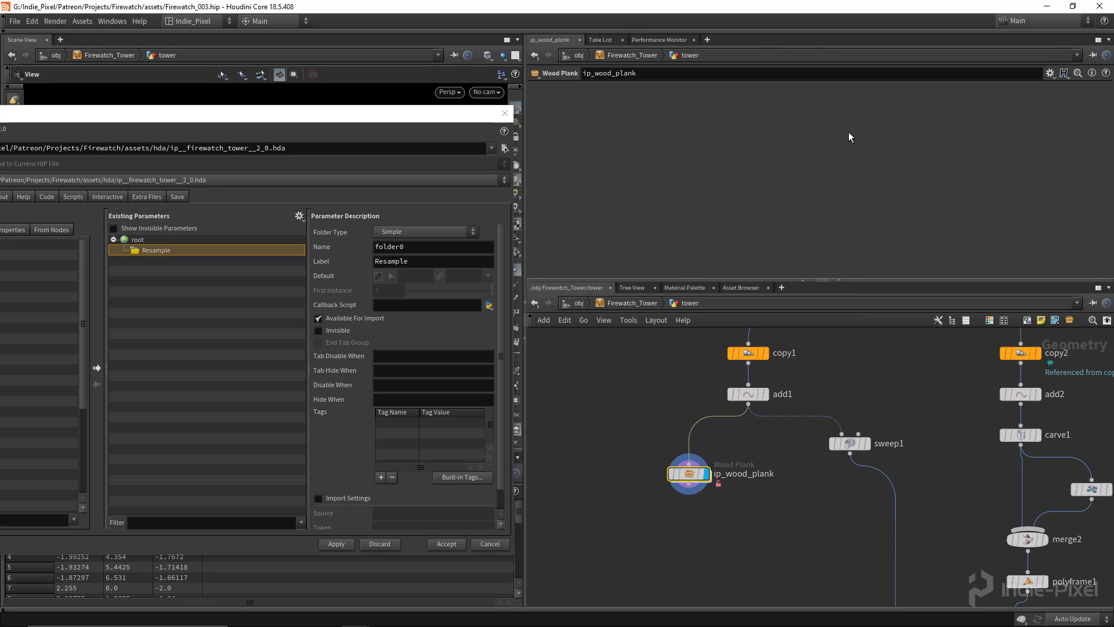
# Split the parameter pane left/right, pin the new pane to ip_wood_plank, and go inside the asset
pyautogui.click(1109, 40)
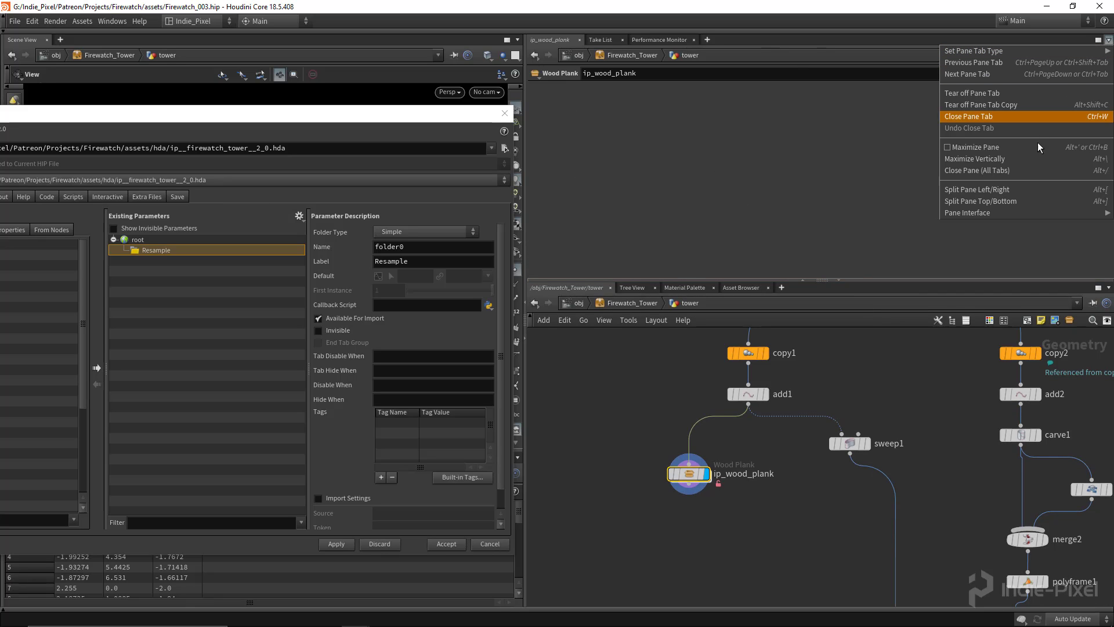
pyautogui.click(1008, 190)
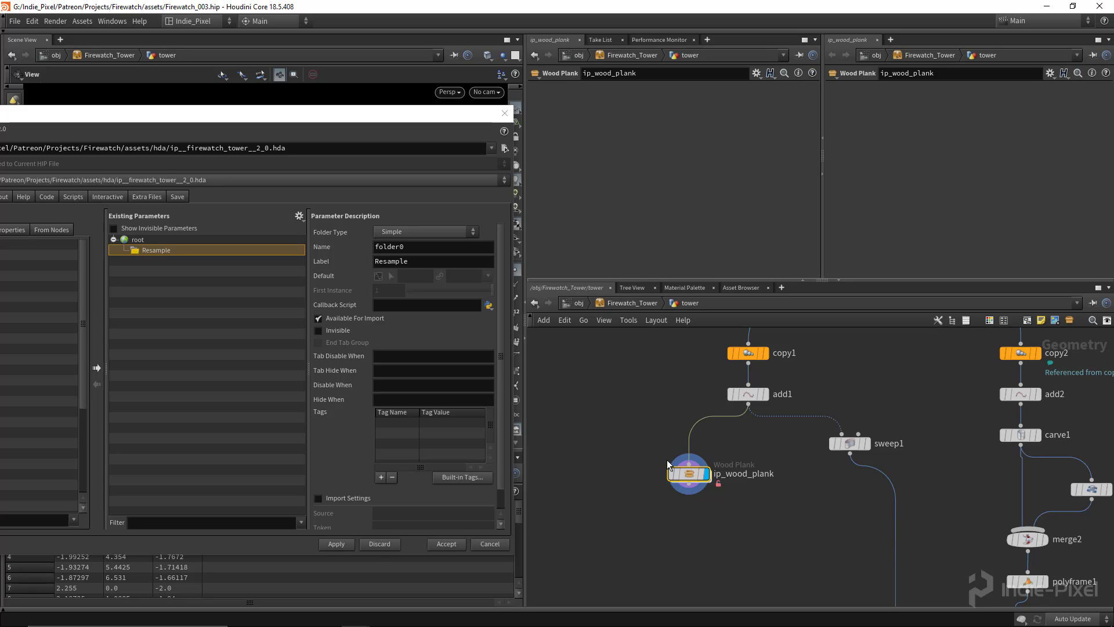
pyautogui.moveTo(724, 520); pyautogui.dragTo(622, 429)
pyautogui.click(1093, 56)
pyautogui.doubleClick(689, 473)
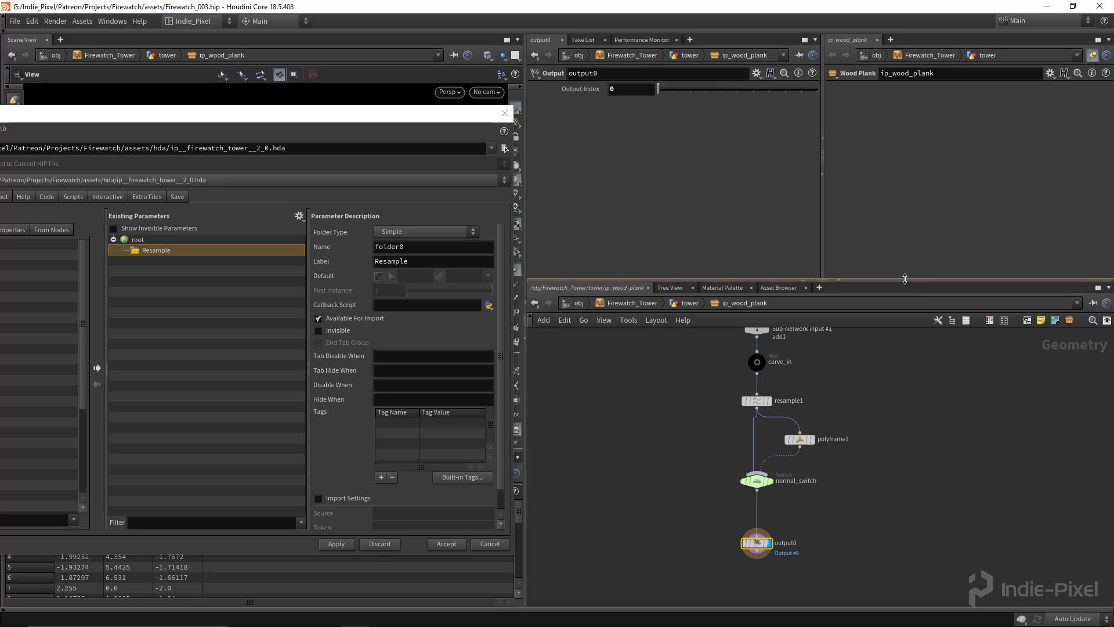
# Expose resample1's Segments parameter inside the asset's Resample folder and apply the change
pyautogui.moveTo(905, 279); pyautogui.dragTo(904, 299)
pyautogui.moveTo(851, 384); pyautogui.dragTo(840, 398, button='middle')
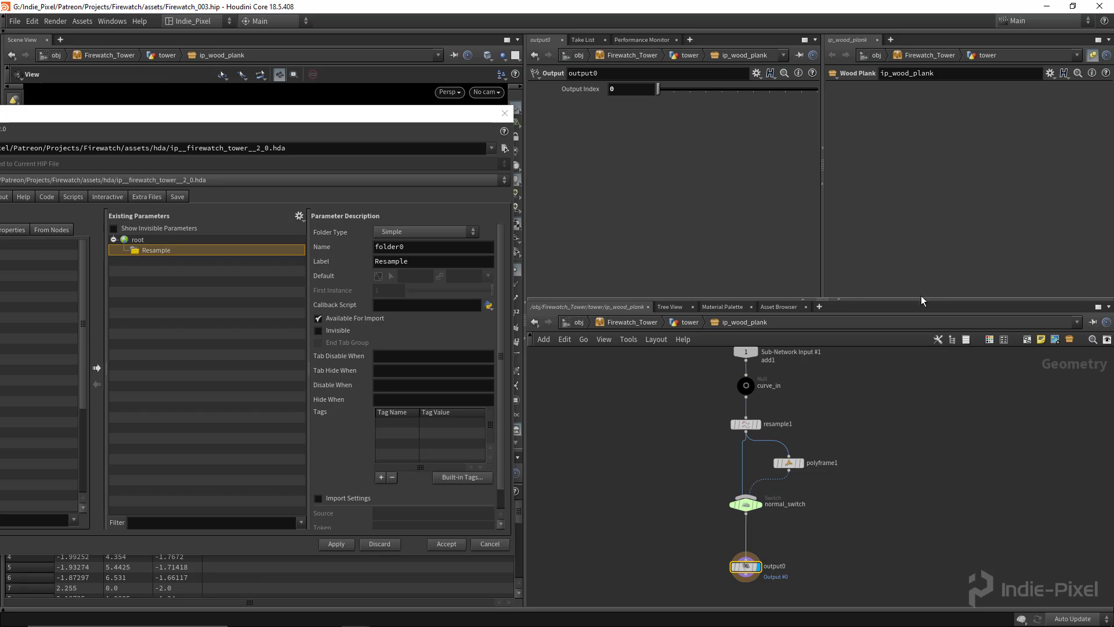
pyautogui.scroll(3, 825, 399)
pyautogui.moveTo(819, 386); pyautogui.dragTo(601, 455)
pyautogui.scroll(1, 749, 159)
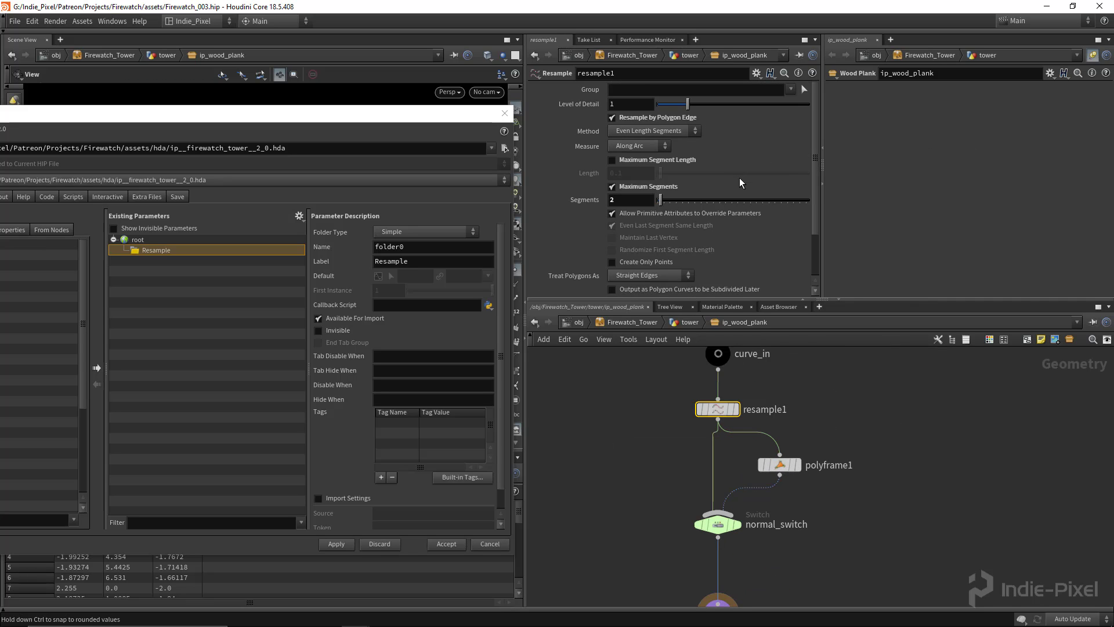
pyautogui.scroll(-2, 739, 183)
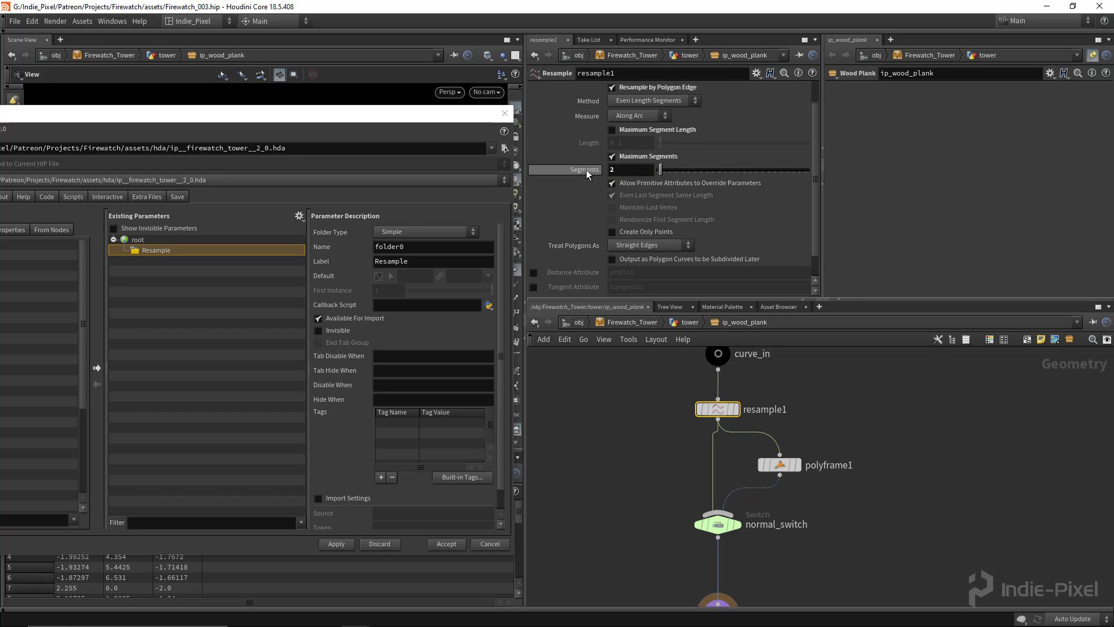
pyautogui.moveTo(586, 169); pyautogui.dragTo(148, 325)
pyautogui.moveTo(160, 252); pyautogui.dragTo(161, 251)
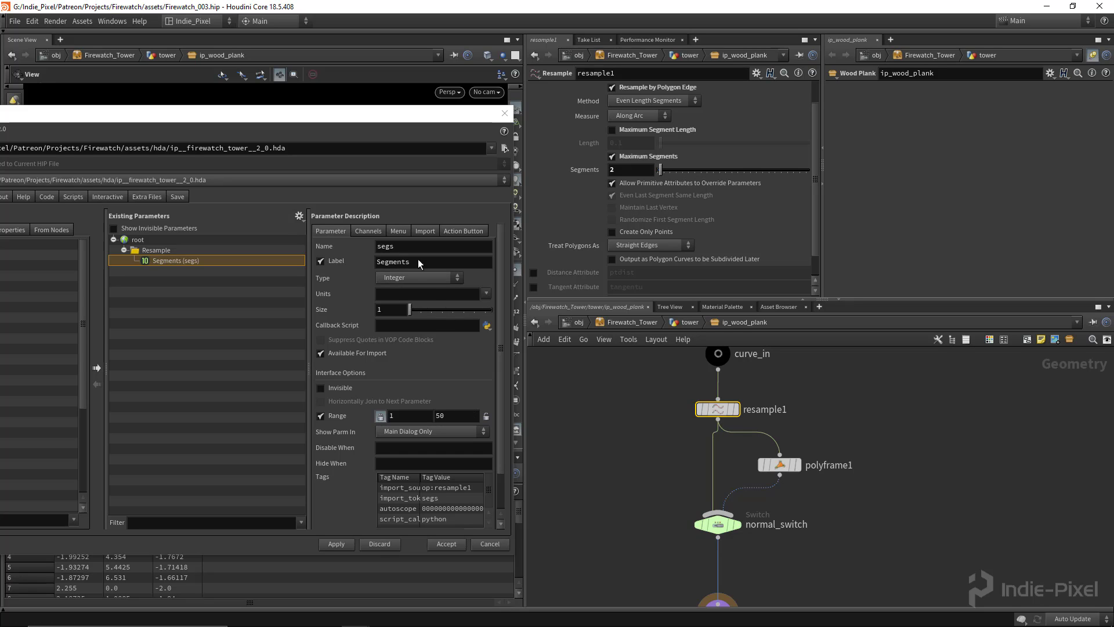
pyautogui.click(368, 231)
pyautogui.click(328, 230)
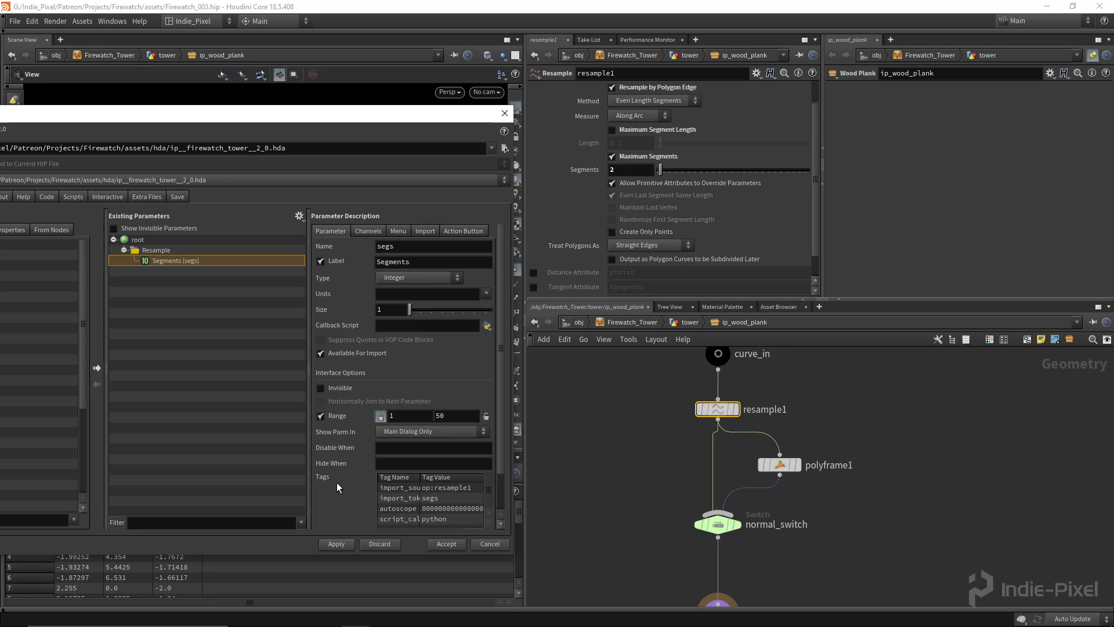
pyautogui.click(340, 545)
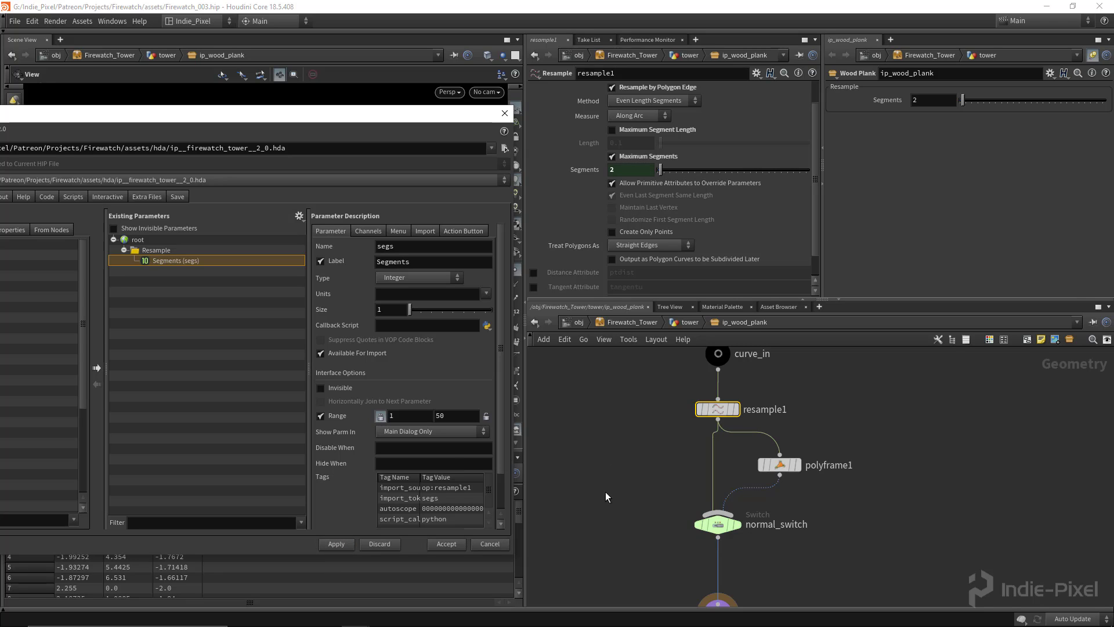
# Add normal_switch's Select Input parameter to the asset's existing parameters above the Resample folder
pyautogui.click(718, 525)
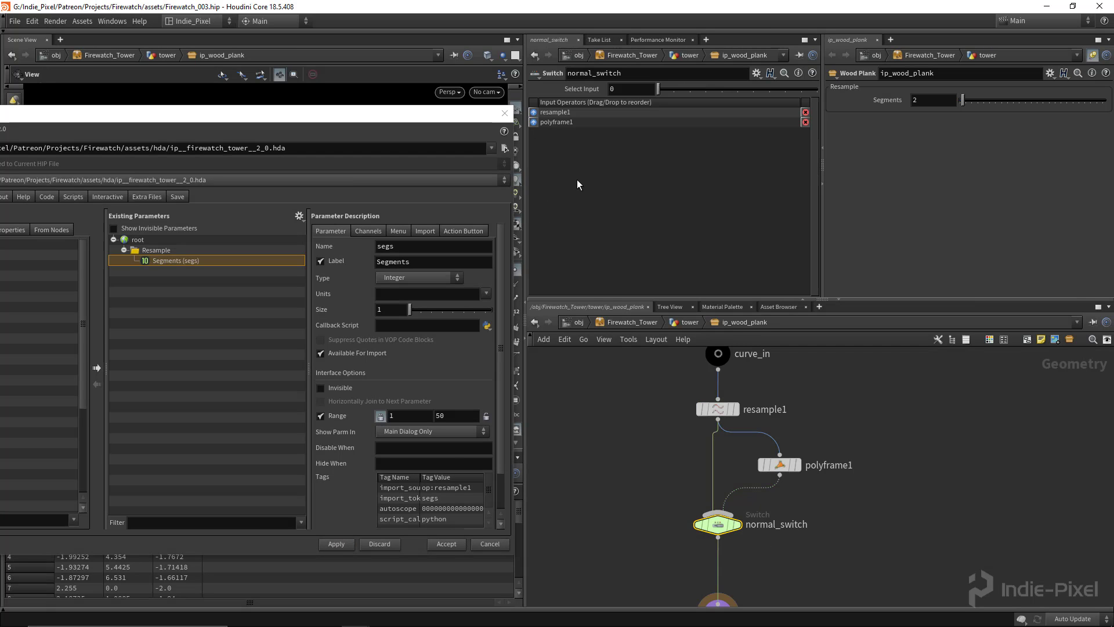
pyautogui.moveTo(589, 90); pyautogui.dragTo(228, 301)
pyautogui.moveTo(163, 247); pyautogui.dragTo(168, 246)
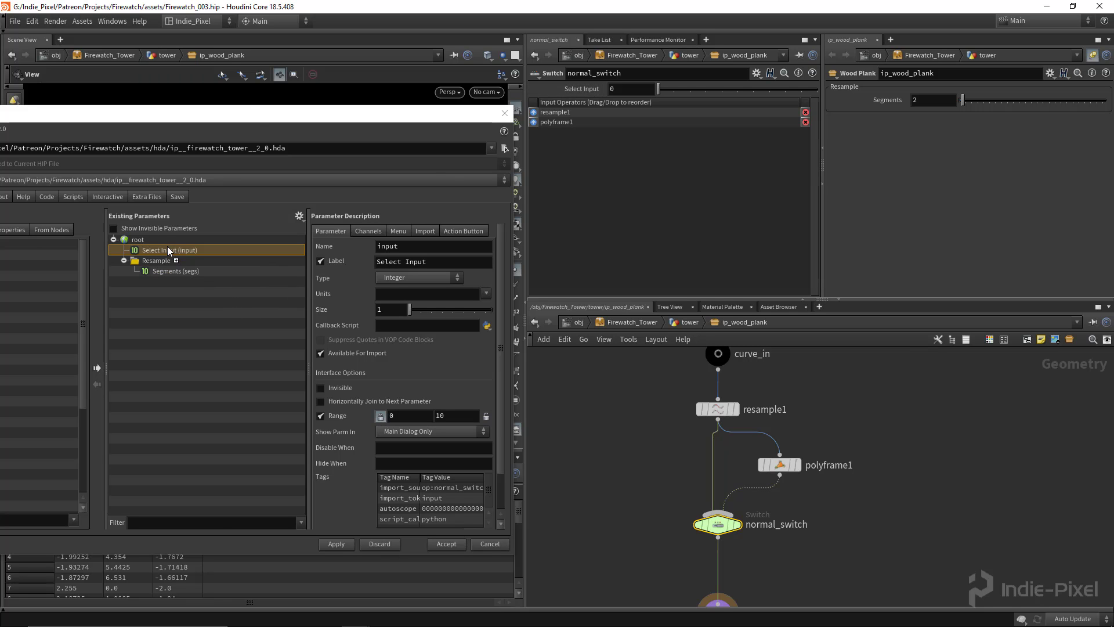
# Add a folder parameter labelled Normals above the Resample folder and place Select Input inside it
pyautogui.moveTo(248, 123); pyautogui.dragTo(447, 135)
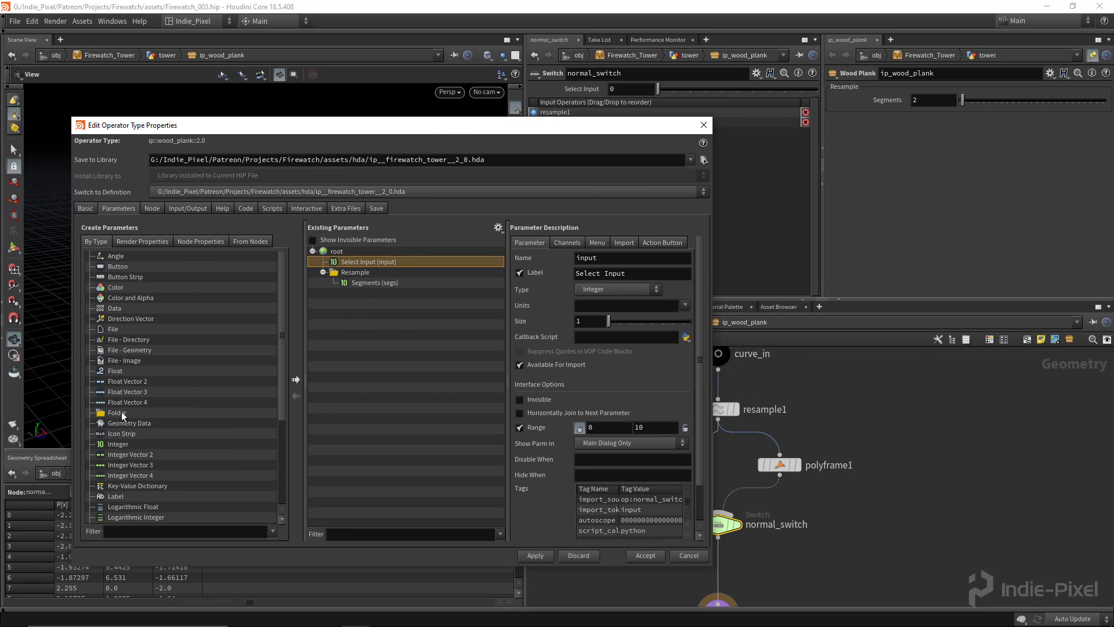
pyautogui.moveTo(355, 271); pyautogui.dragTo(380, 261)
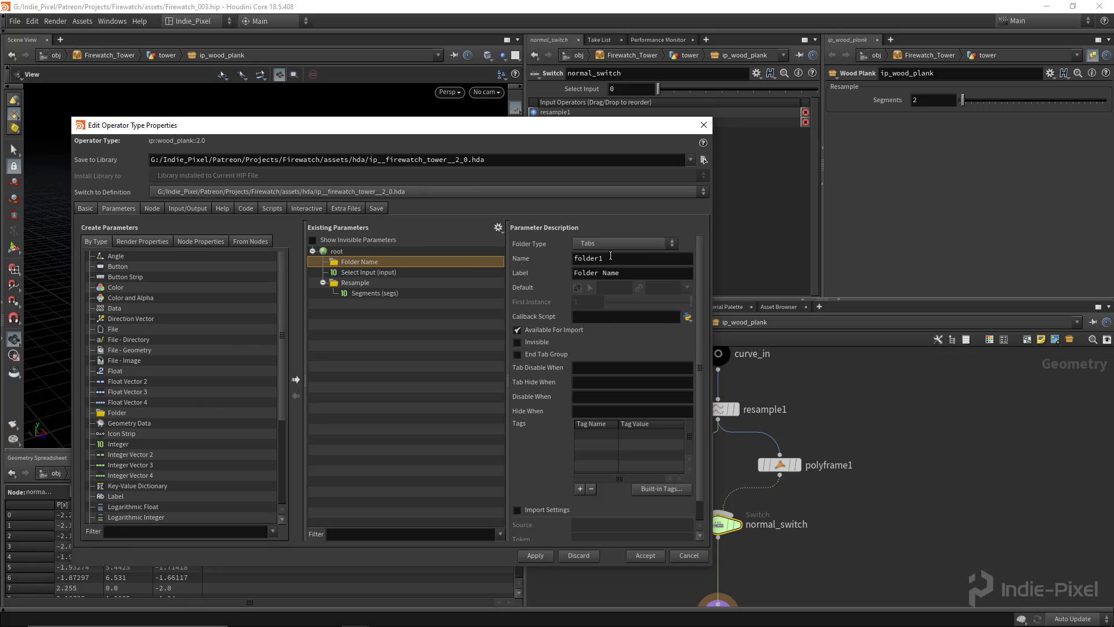
pyautogui.click(636, 273)
pyautogui.write('normals')
pyautogui.press('Return')
pyautogui.click(636, 272)
pyautogui.write('N')
pyautogui.press('Return')
pyautogui.moveTo(368, 273); pyautogui.dragTo(355, 262)
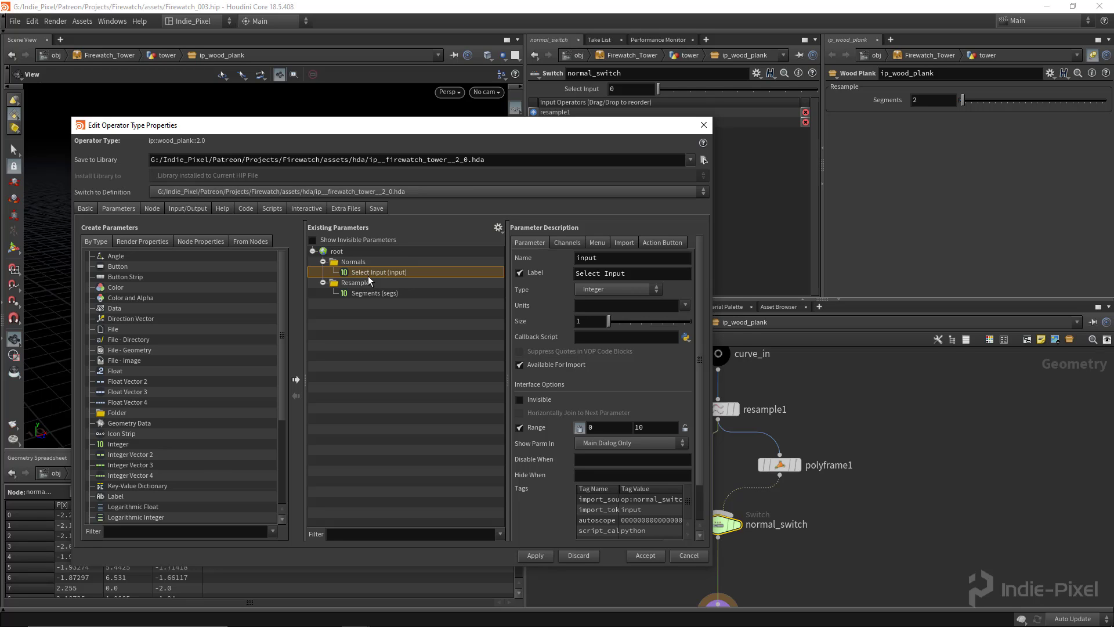
# Change the Select Input parameter's type to Toggle
pyautogui.click(349, 261)
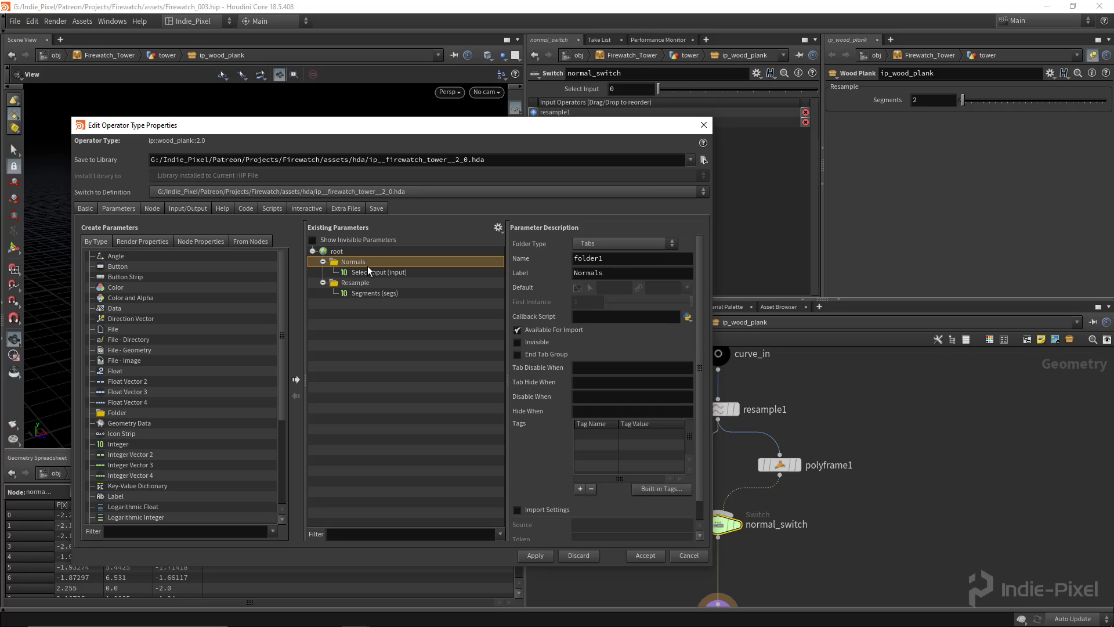
pyautogui.click(367, 271)
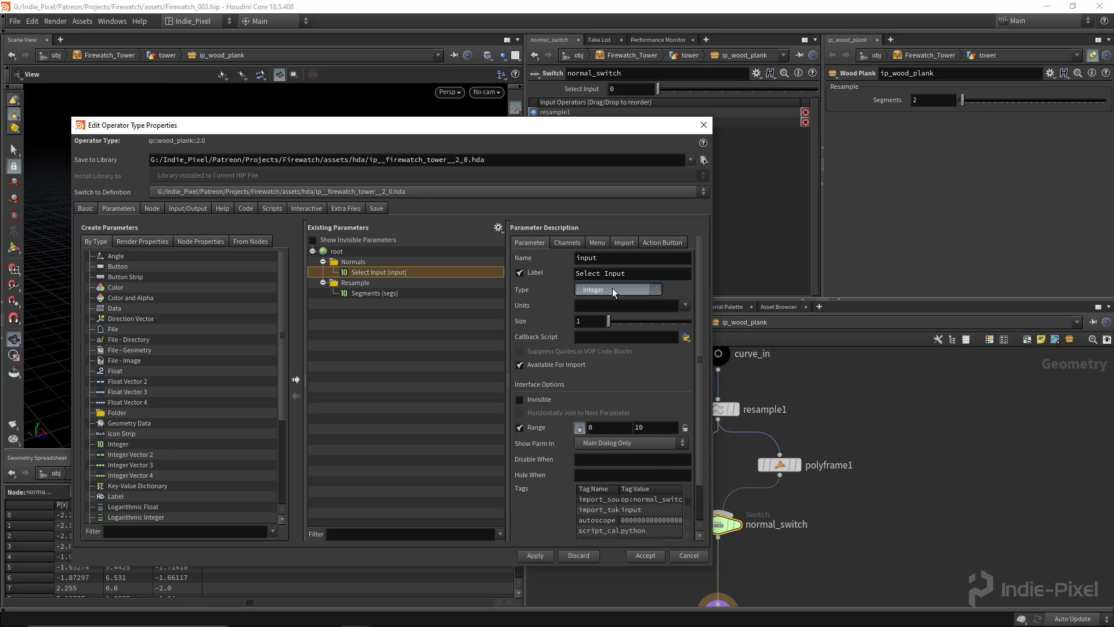
pyautogui.click(611, 289)
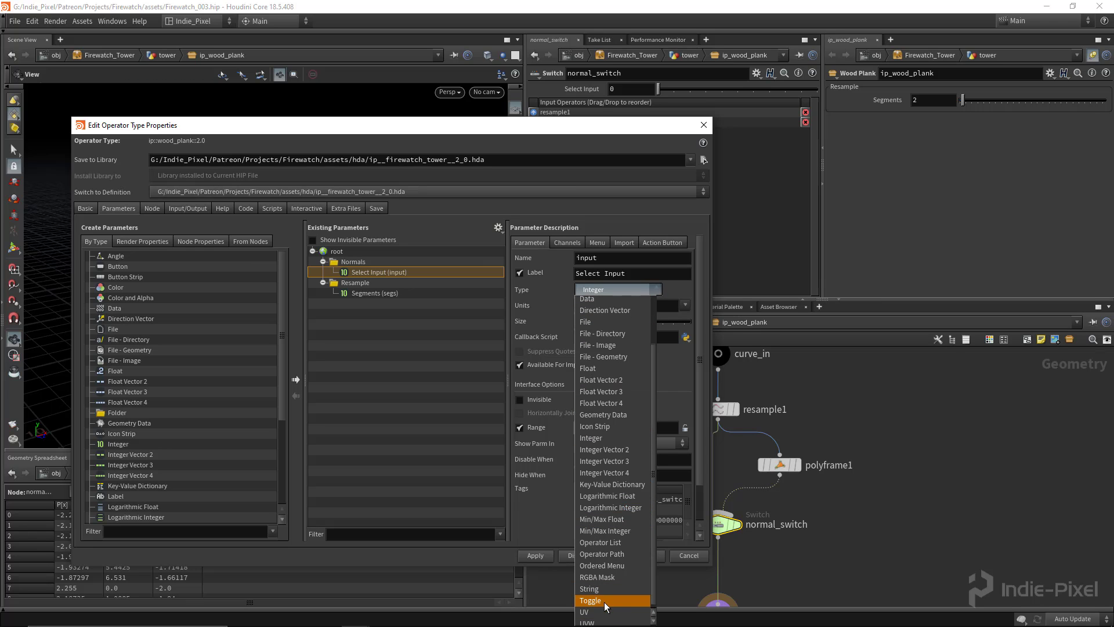
pyautogui.click(606, 603)
pyautogui.moveTo(544, 132); pyautogui.dragTo(514, 133)
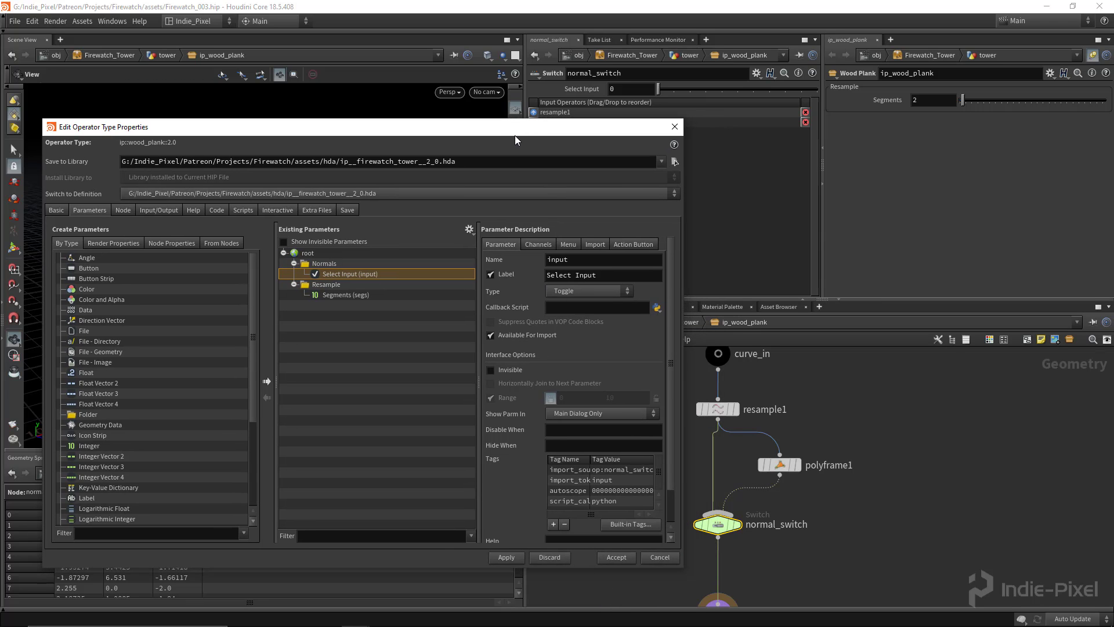
# Name the toggle normal_toggle, label it Add Normals?, apply the change, and move the type properties window aside
pyautogui.doubleClick(599, 260)
pyautogui.write('normal_toggle')
pyautogui.press('Tab')
pyautogui.write('Ad')
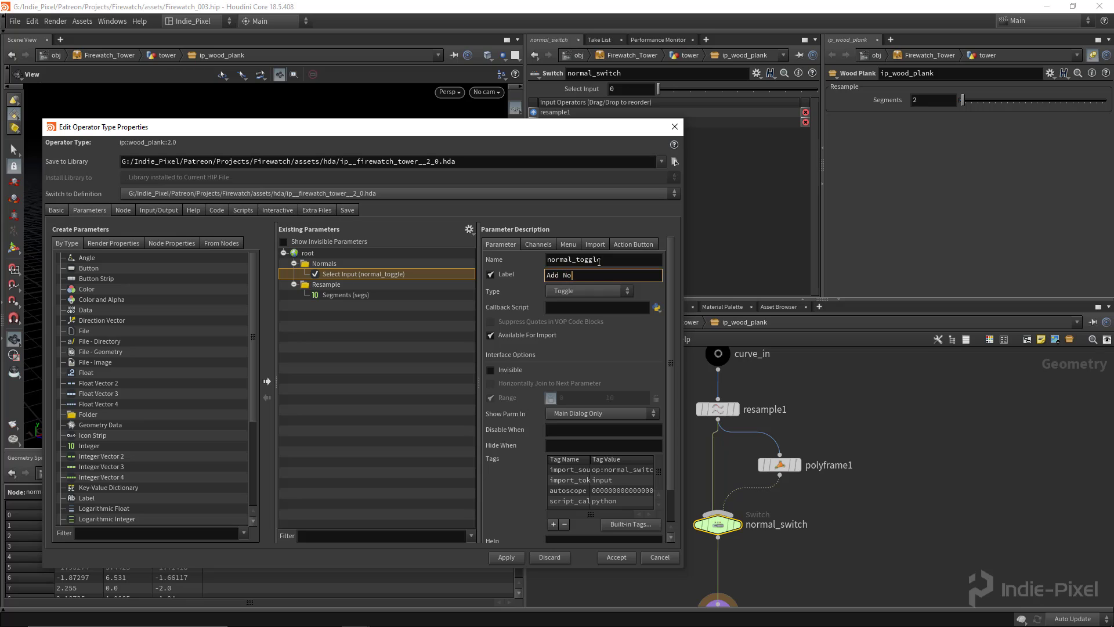
pyautogui.write('d Normals?')
pyautogui.press('Return')
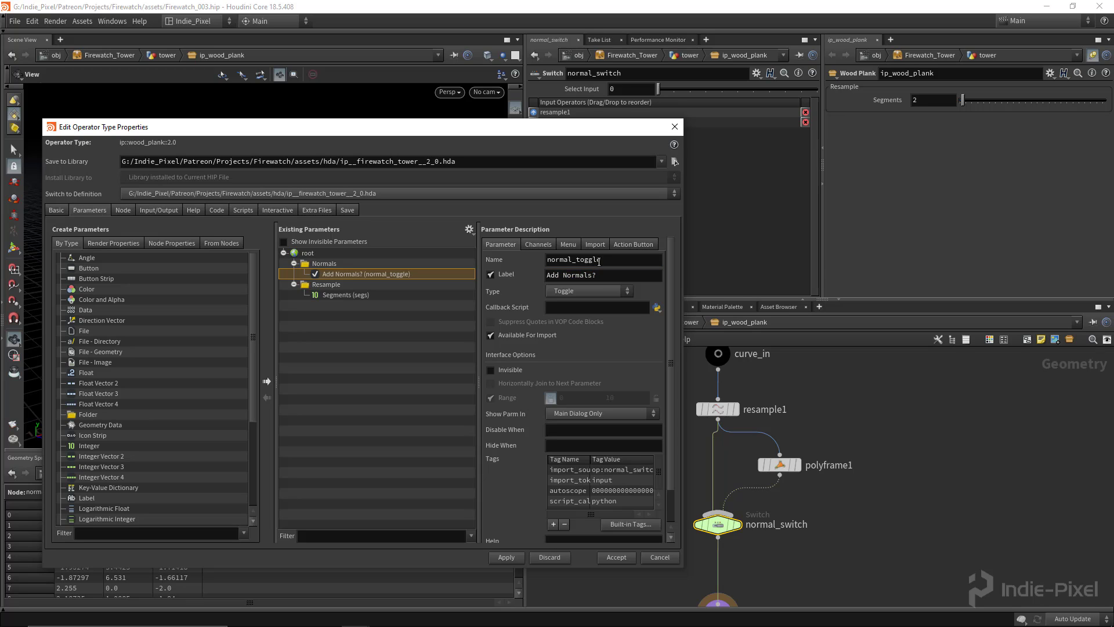
pyautogui.click(538, 244)
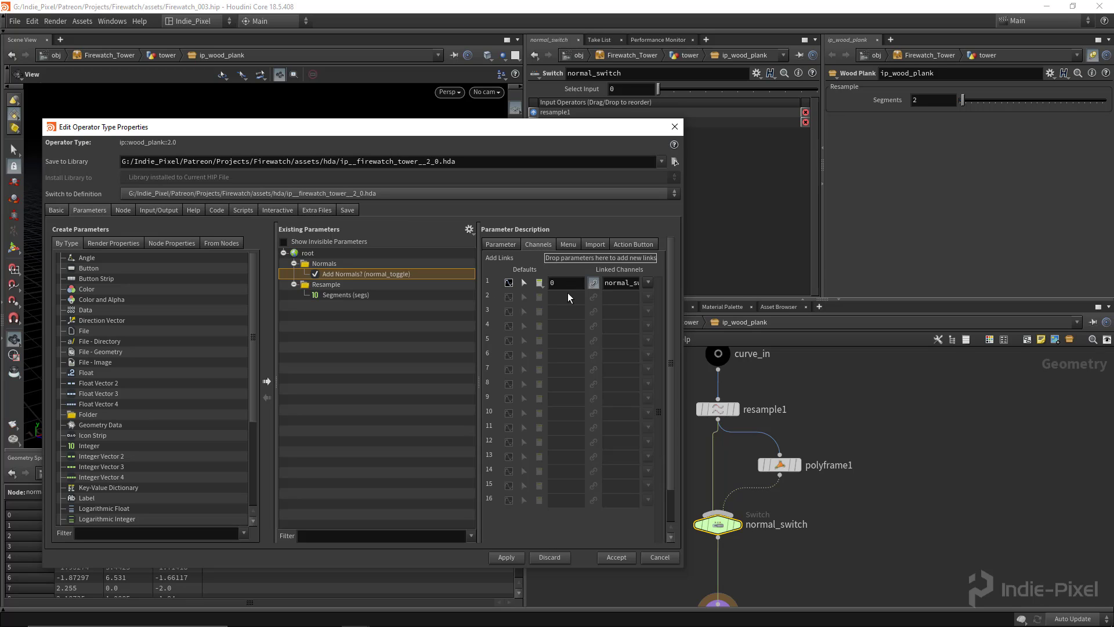
pyautogui.click(498, 245)
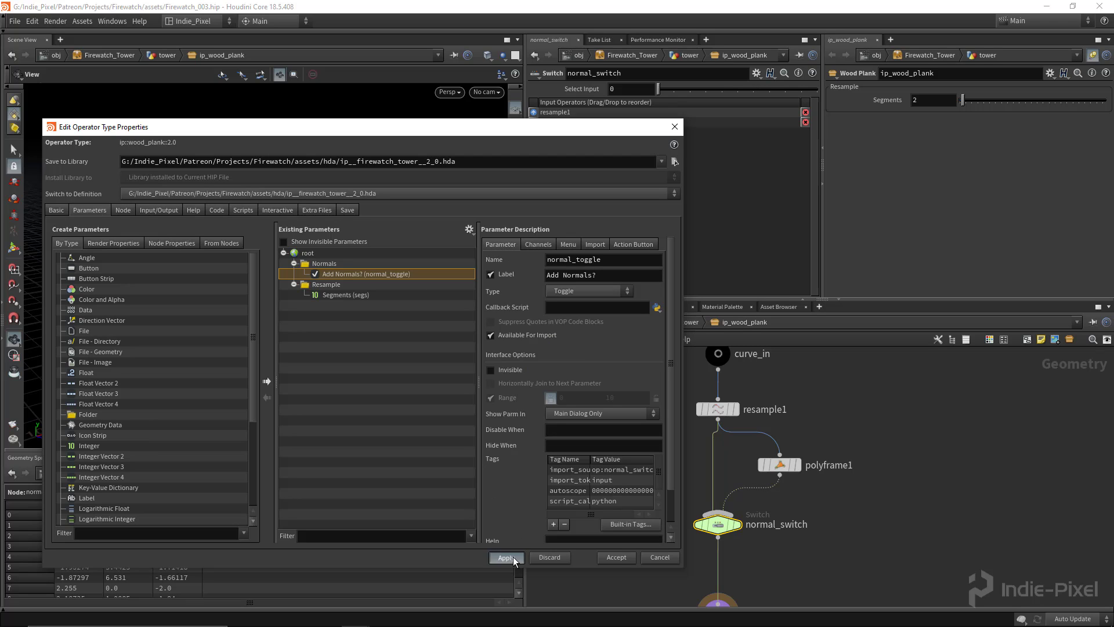
pyautogui.moveTo(555, 126); pyautogui.dragTo(355, 108)
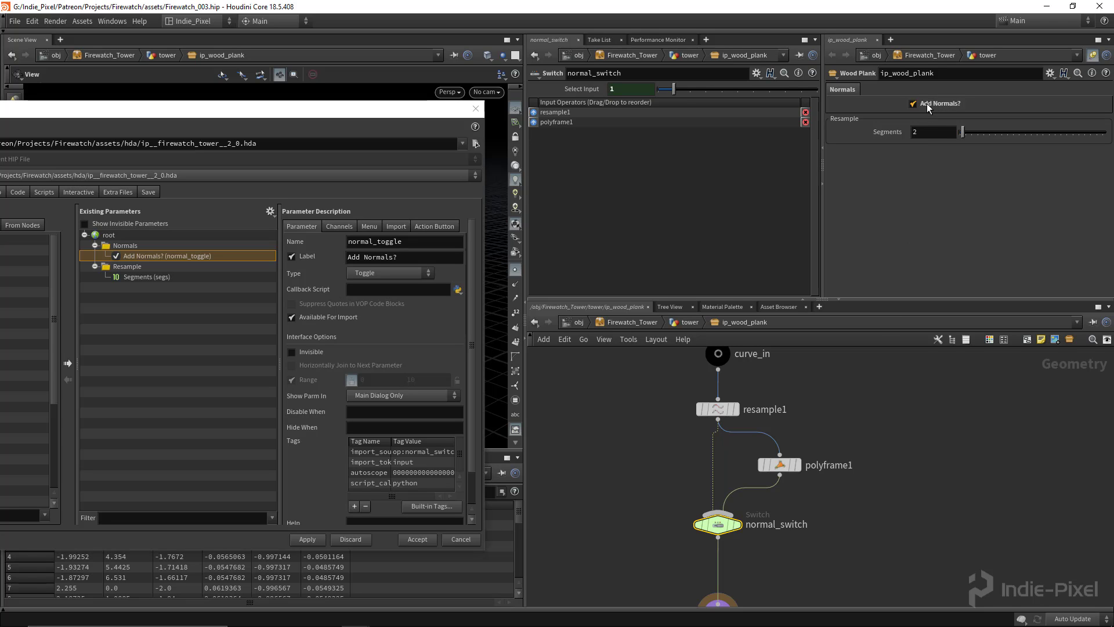
# Turn on Add Normals? for ip_wood_plank, set the toggle's default to 1, and apply the change
pyautogui.click(928, 103)
pyautogui.click(338, 227)
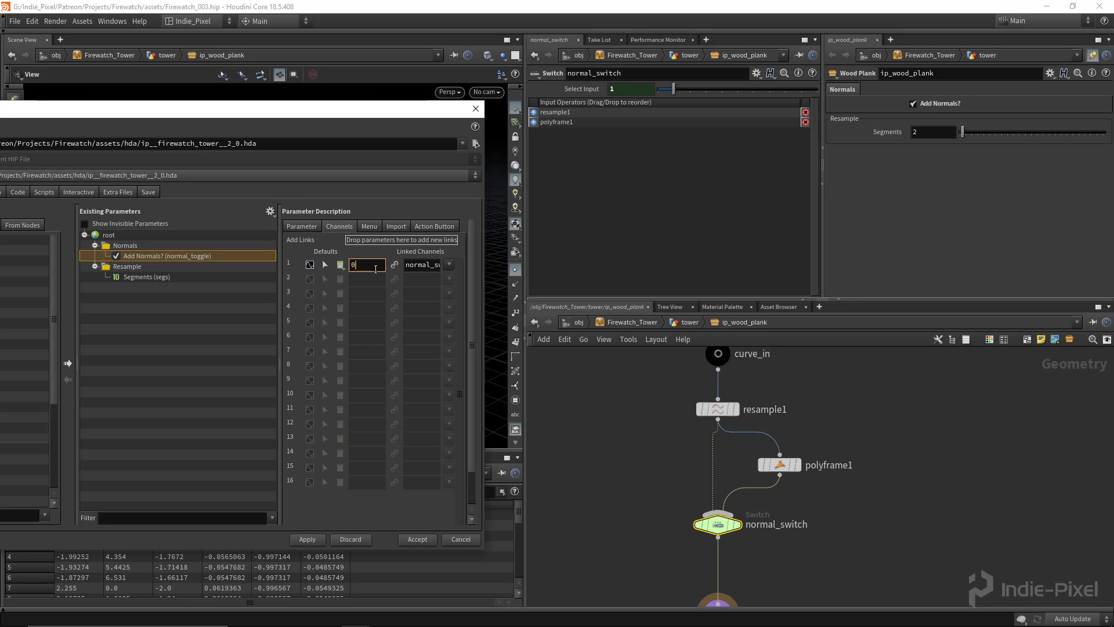
pyautogui.press('BackSpace')
pyautogui.write('1')
pyautogui.press('Return')
pyautogui.click(312, 540)
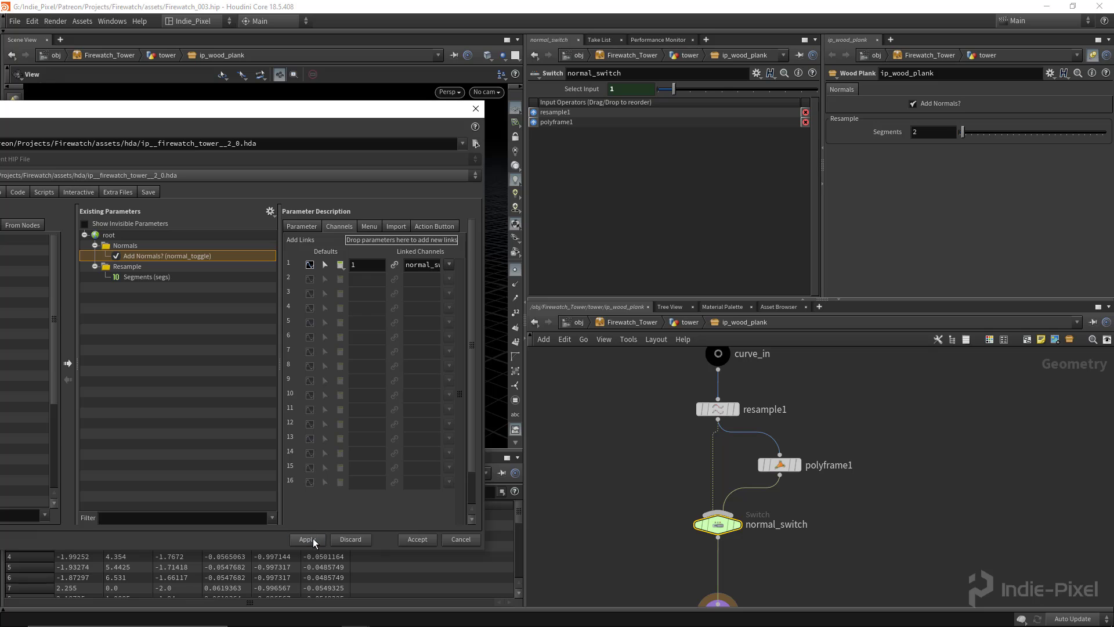
# Try a lower Segments value on the asset, set it back to 2, and accept the type properties
pyautogui.moveTo(962, 135)
pyautogui.mouseDown()
pyautogui.moveTo(983, 137)
pyautogui.moveTo(961, 138)
pyautogui.mouseUp()
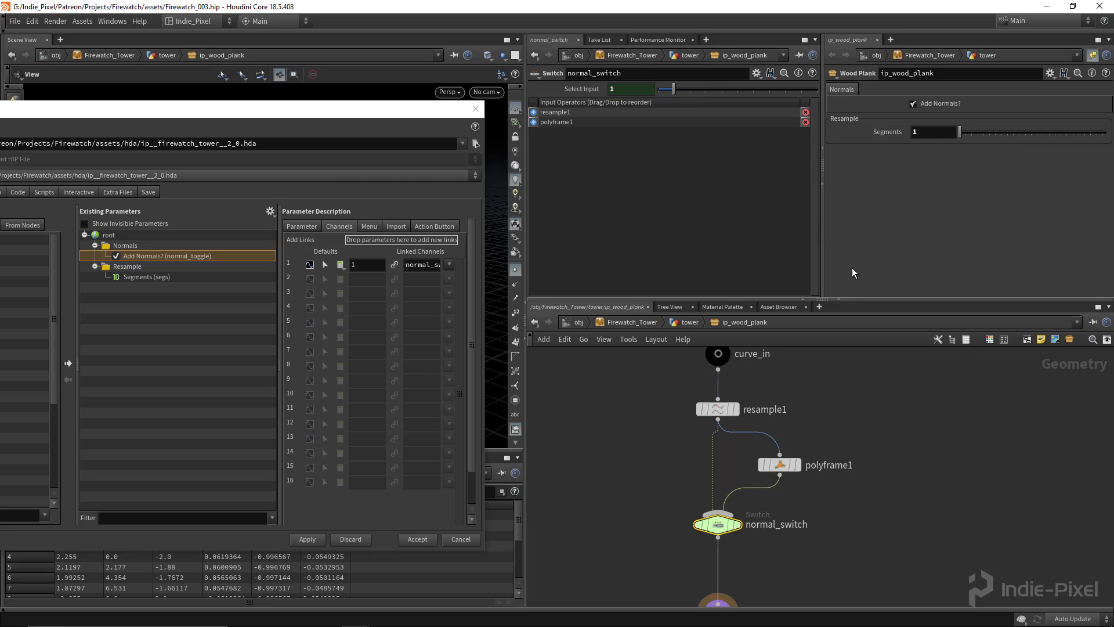
pyautogui.click(916, 132)
pyautogui.press('Return')
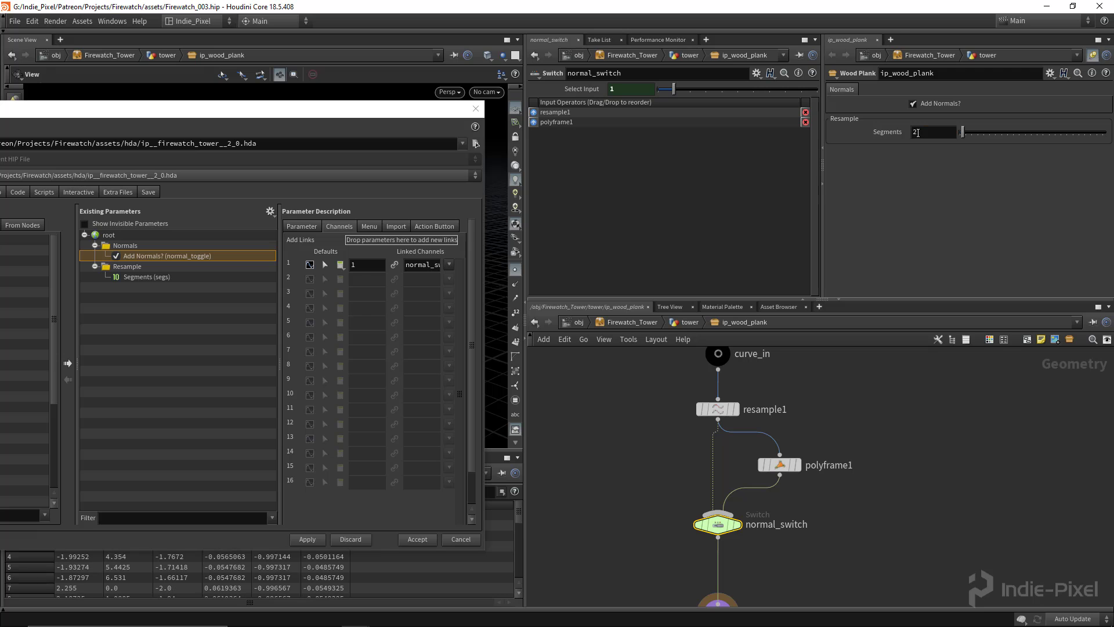
pyautogui.click(417, 540)
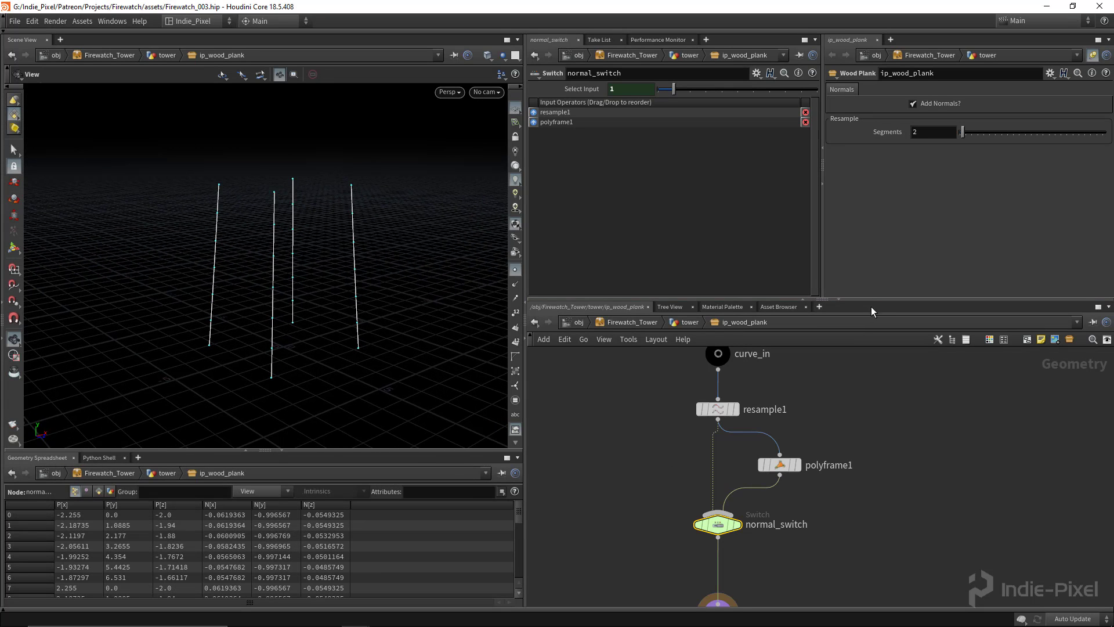
# Make the network pane taller and shift resample1, polyframe1 and normal_switch slightly further below curve_in
pyautogui.moveTo(868, 300); pyautogui.dragTo(859, 201)
pyautogui.moveTo(624, 465); pyautogui.dragTo(813, 300)
pyautogui.moveTo(699, 318); pyautogui.dragTo(699, 329)
pyautogui.moveTo(910, 383); pyautogui.dragTo(877, 429, button='middle')
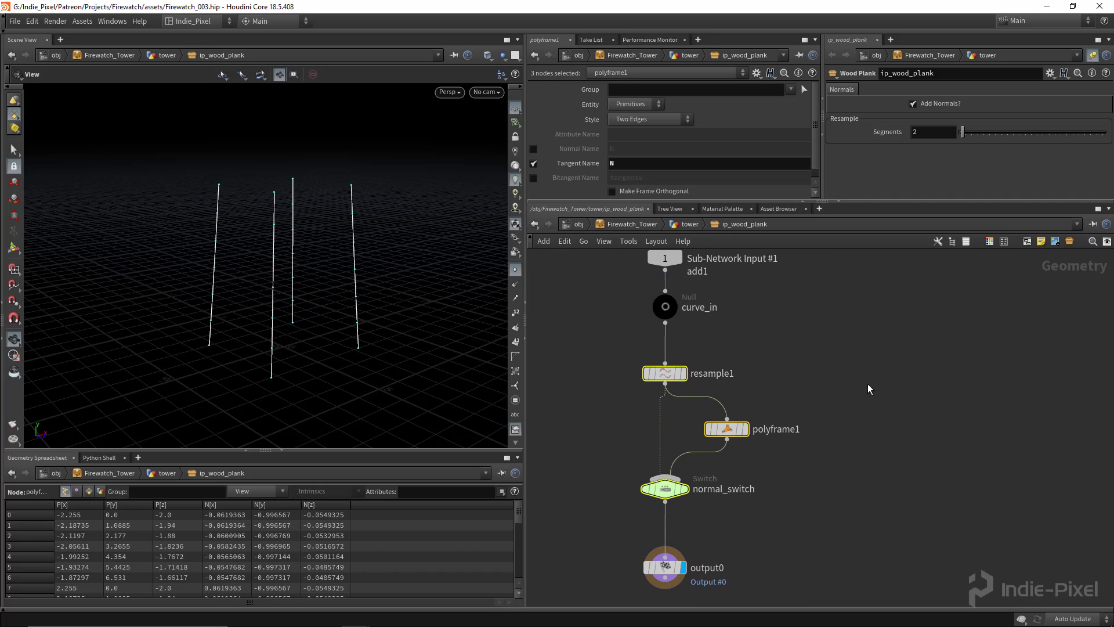
pyautogui.click(842, 340)
pyautogui.moveTo(868, 328); pyautogui.dragTo(826, 373, button='middle')
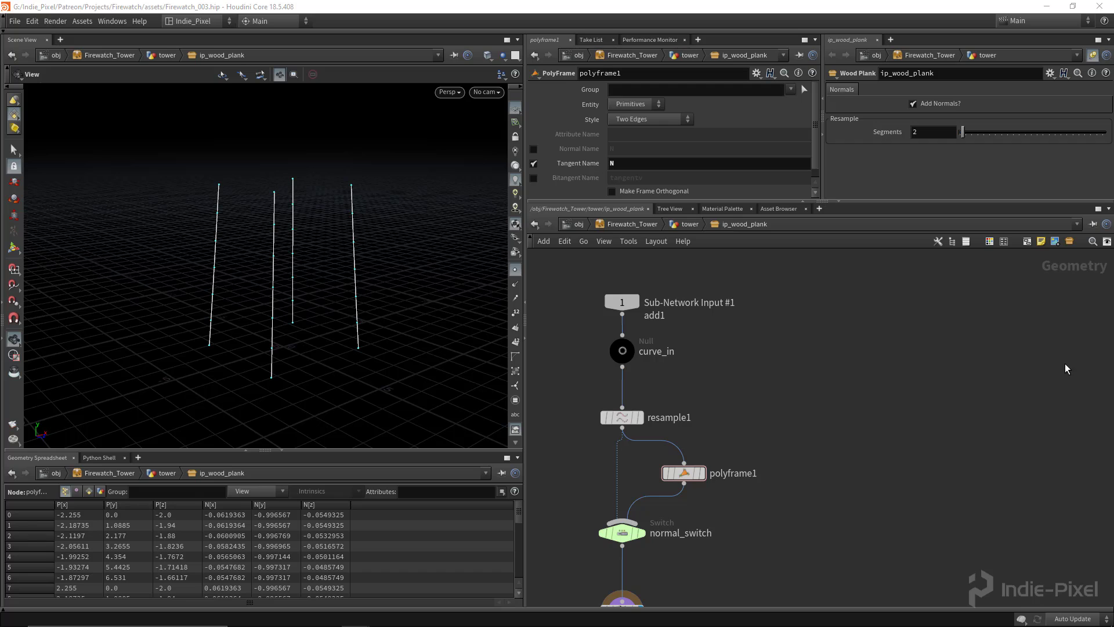
# Add a Grid node in empty space beside the sub-network input and display it
pyautogui.click(849, 321)
pyautogui.press('Tab')
pyautogui.write('grid')
pyautogui.press('Return')
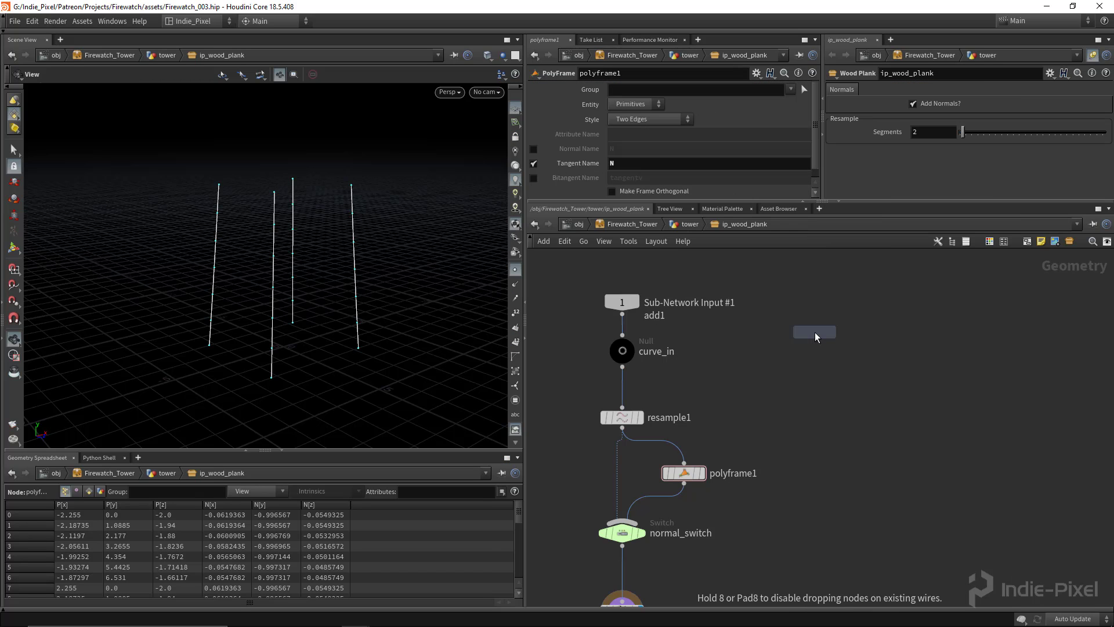
pyautogui.click(816, 337)
pyautogui.click(832, 322)
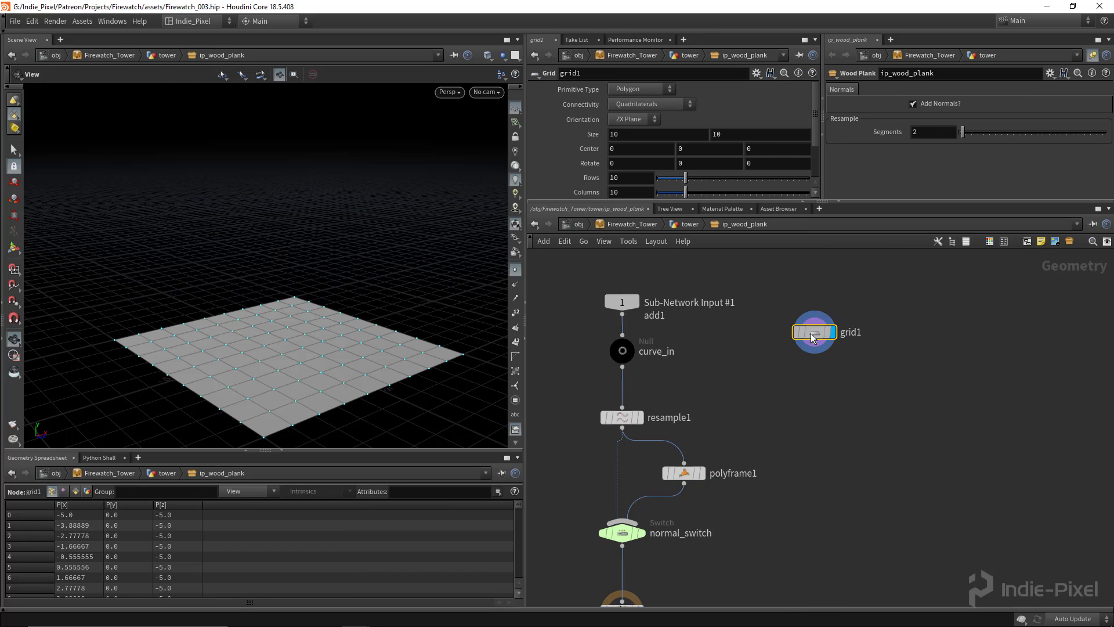
# Make the parameter pane taller and set grid1's size to 1 by 1
pyautogui.moveTo(324, 262); pyautogui.dragTo(351, 331)
pyautogui.moveTo(351, 331); pyautogui.dragTo(259, 264, button='middle')
pyautogui.moveTo(259, 264); pyautogui.dragTo(224, 278, button='right')
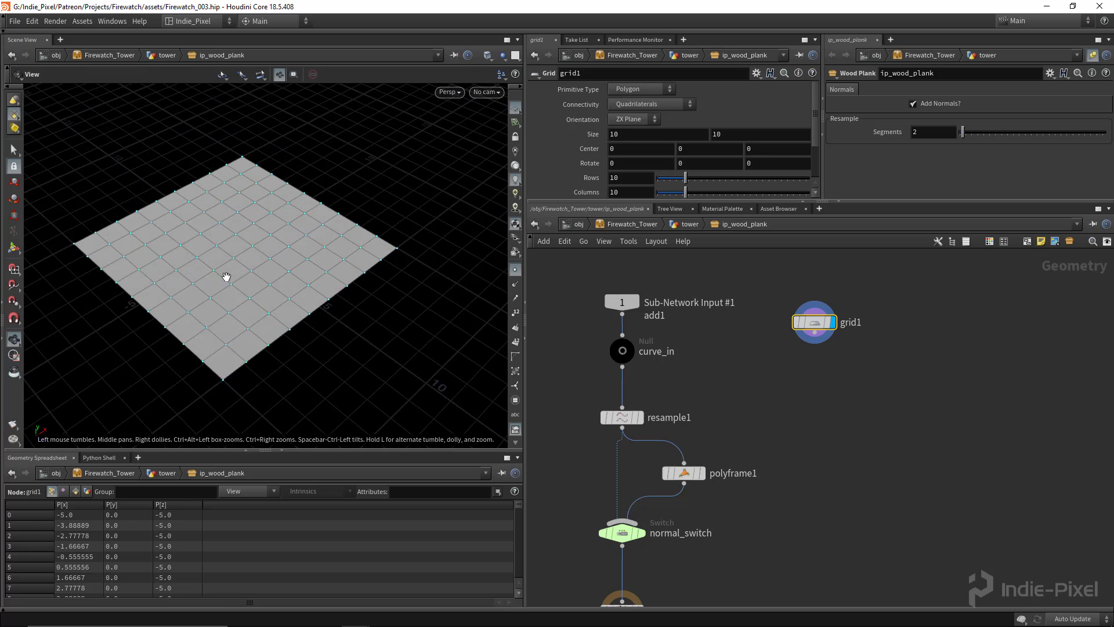
pyautogui.moveTo(224, 278); pyautogui.dragTo(244, 264)
pyautogui.moveTo(244, 264); pyautogui.dragTo(264, 276, button='middle')
pyautogui.moveTo(263, 276)
pyautogui.mouseDown()
pyautogui.moveTo(279, 258)
pyautogui.moveTo(270, 282)
pyautogui.mouseUp()
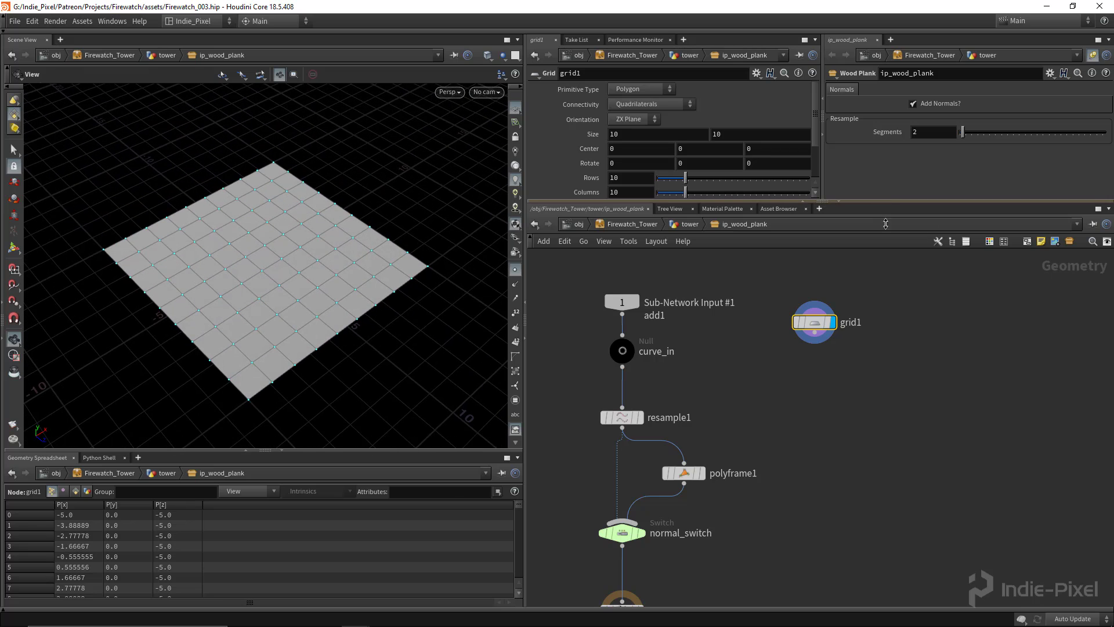
pyautogui.moveTo(886, 224); pyautogui.dragTo(886, 308)
pyautogui.click(680, 133)
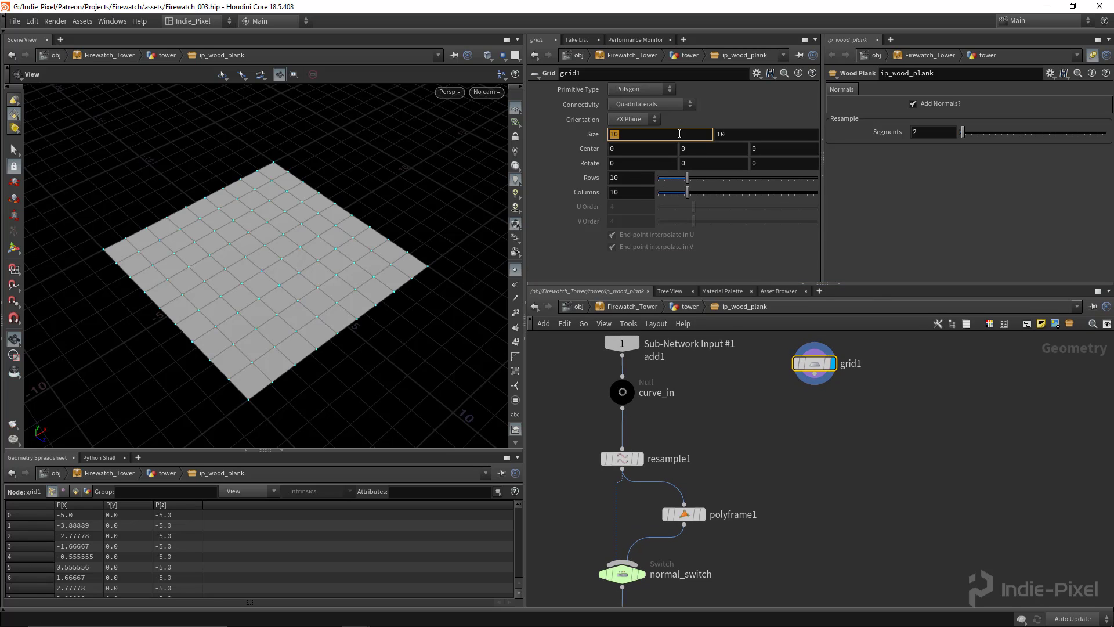
pyautogui.write('1')
pyautogui.press('Tab')
pyautogui.write('1')
pyautogui.press('Return')
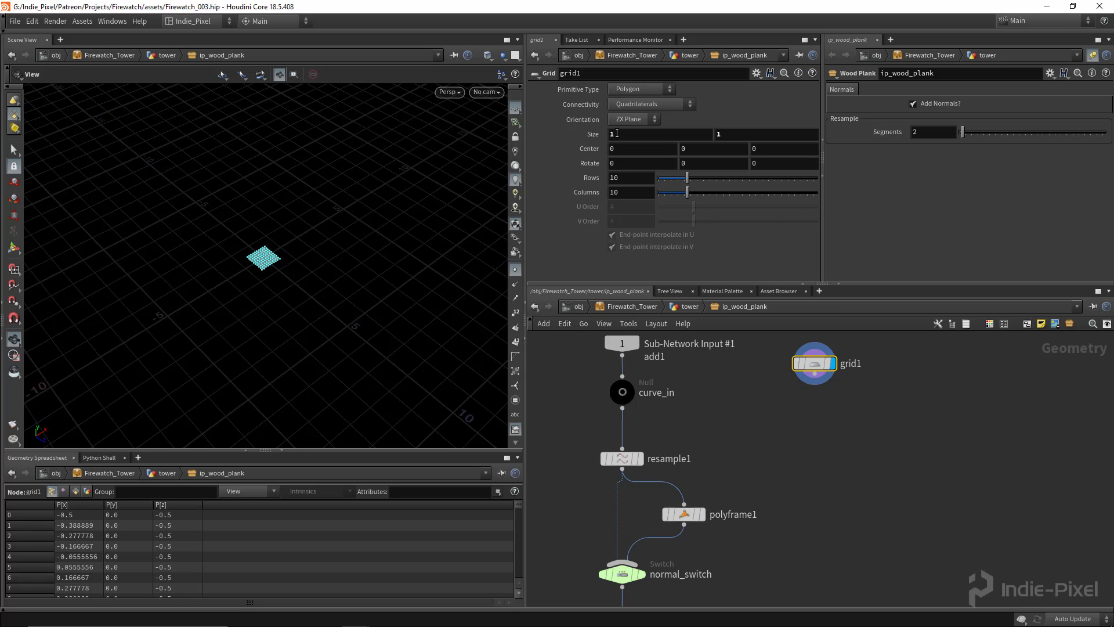
# Set grid1's rows and columns to 2 each and frame the grid in the viewport
pyautogui.click(632, 178)
pyautogui.write('2')
pyautogui.press('Tab')
pyautogui.write('2')
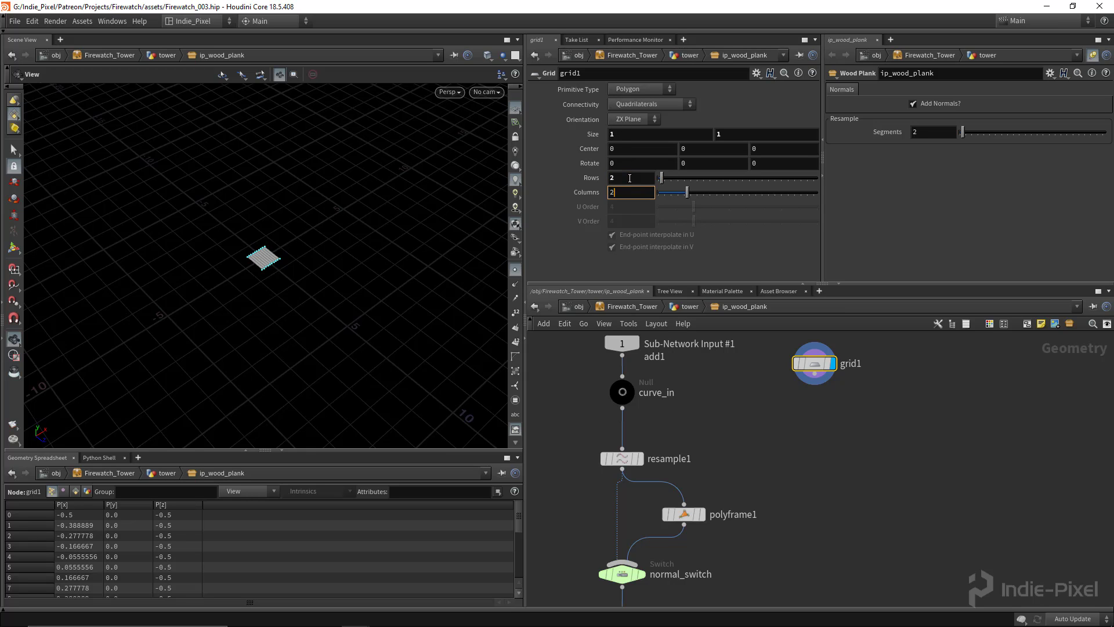
pyautogui.press('Return')
pyautogui.press('f')
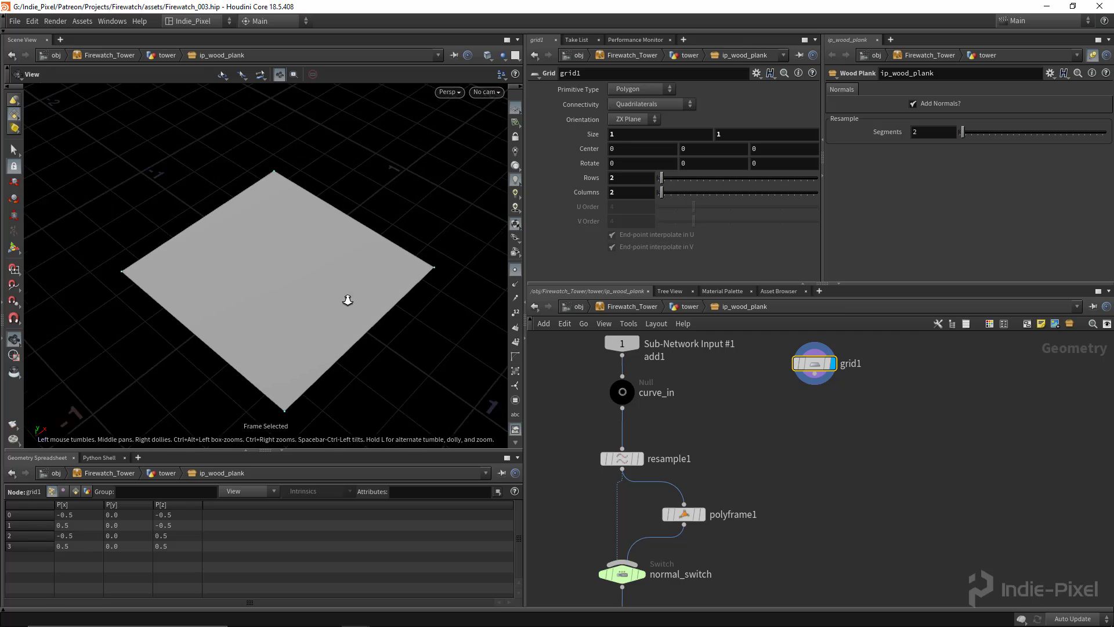
# Set grid1's orientation to the XY Plane
pyautogui.moveTo(348, 301); pyautogui.dragTo(313, 325)
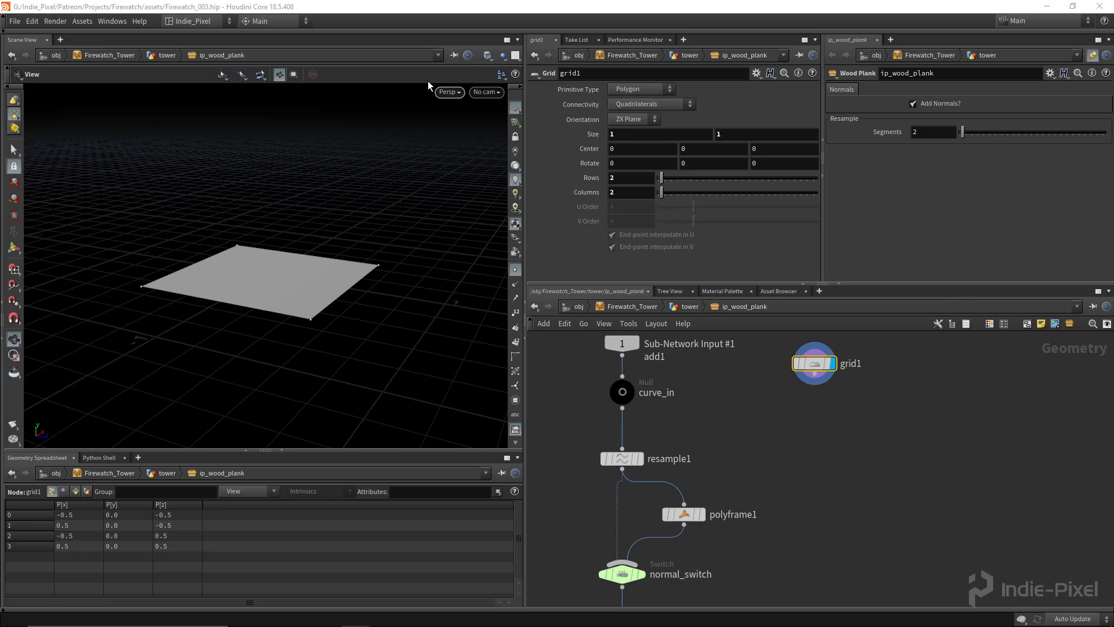
pyautogui.click(633, 119)
pyautogui.click(633, 131)
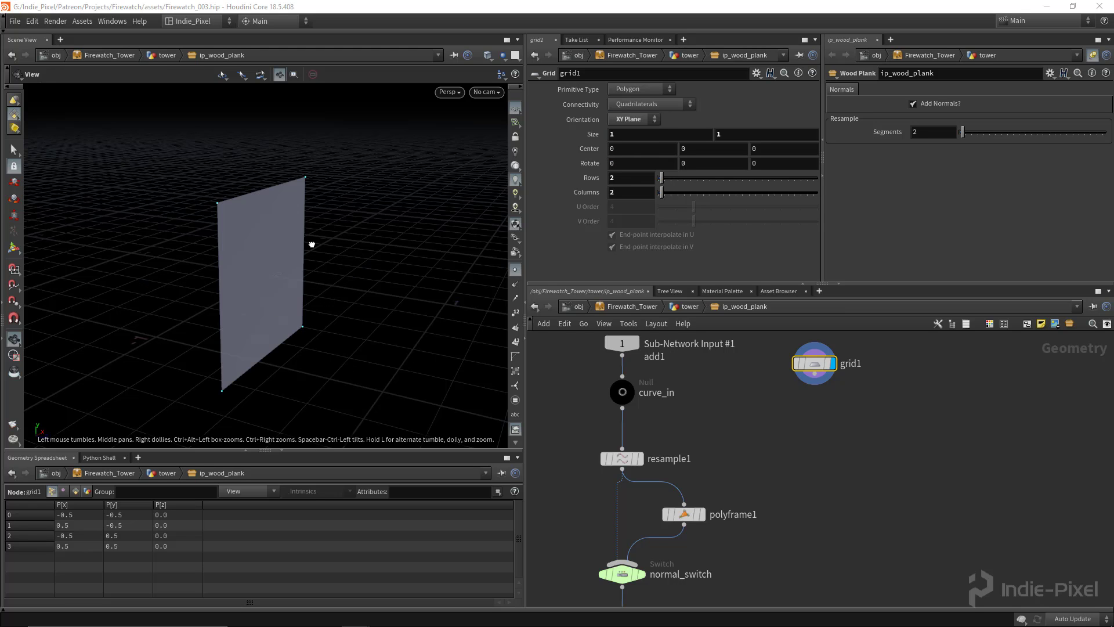
pyautogui.moveTo(311, 241); pyautogui.dragTo(281, 246)
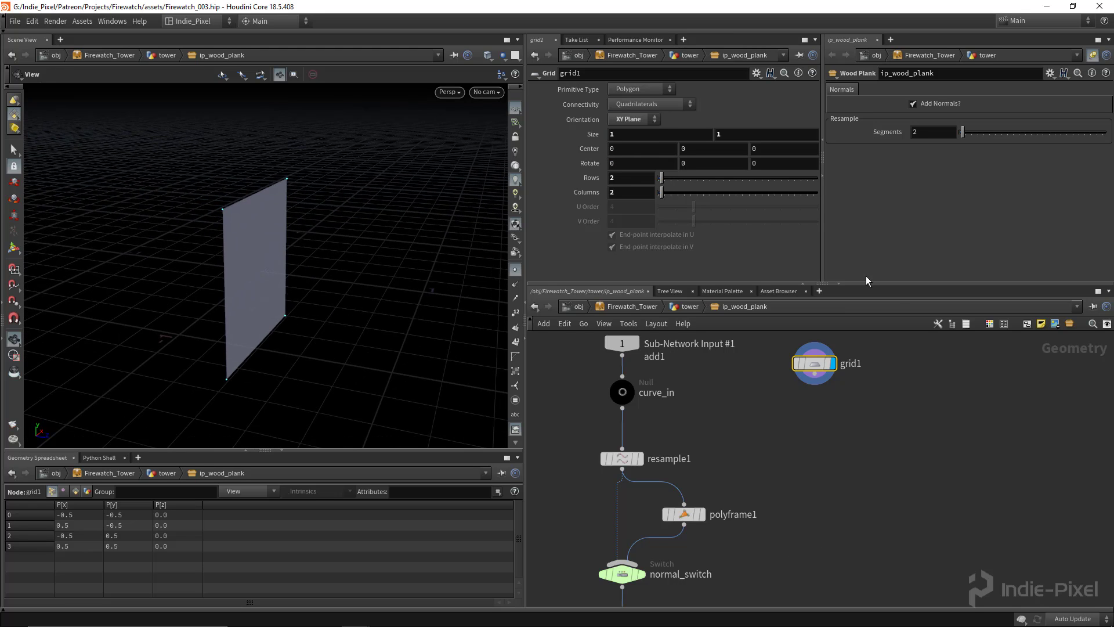
# Make the network pane taller, move grid1 down beside polyframe1 and shift output0 further below normal_switch
pyautogui.moveTo(860, 284); pyautogui.dragTo(860, 169)
pyautogui.moveTo(841, 465); pyautogui.dragTo(793, 392, button='middle')
pyautogui.moveTo(759, 238); pyautogui.dragTo(800, 392)
pyautogui.moveTo(532, 600); pyautogui.dragTo(580, 525, button='middle')
pyautogui.moveTo(618, 448); pyautogui.dragTo(619, 522)
# Add a Sweep node in the empty space between normal_switch and output0, offset toward grid1
pyautogui.press('Tab')
pyautogui.write('s')
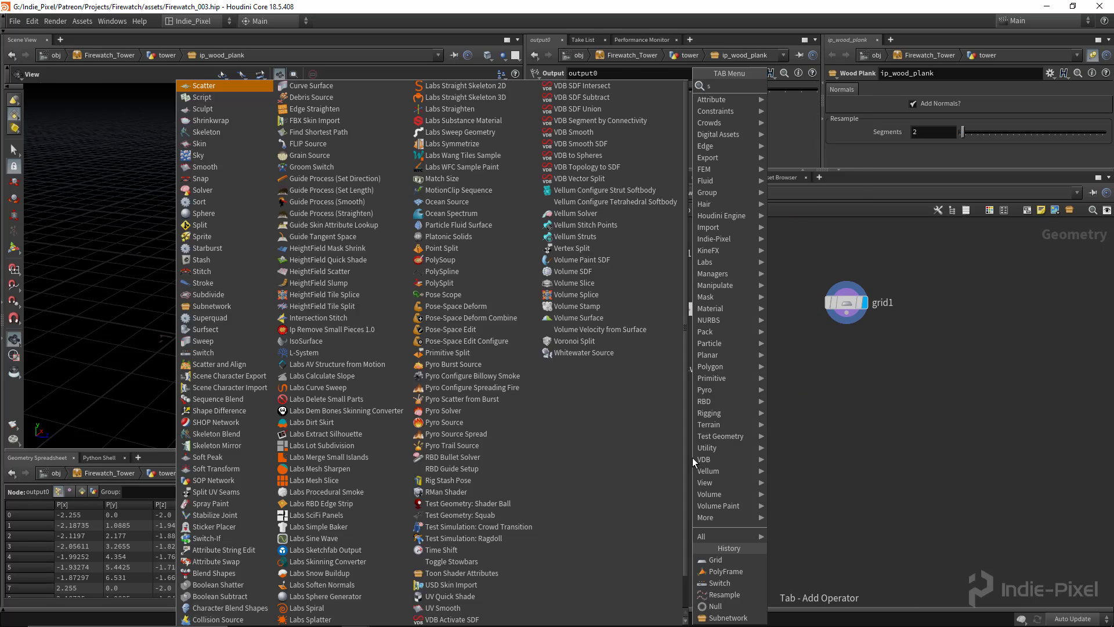
pyautogui.write('wee')
pyautogui.press('Return')
pyautogui.click(729, 450)
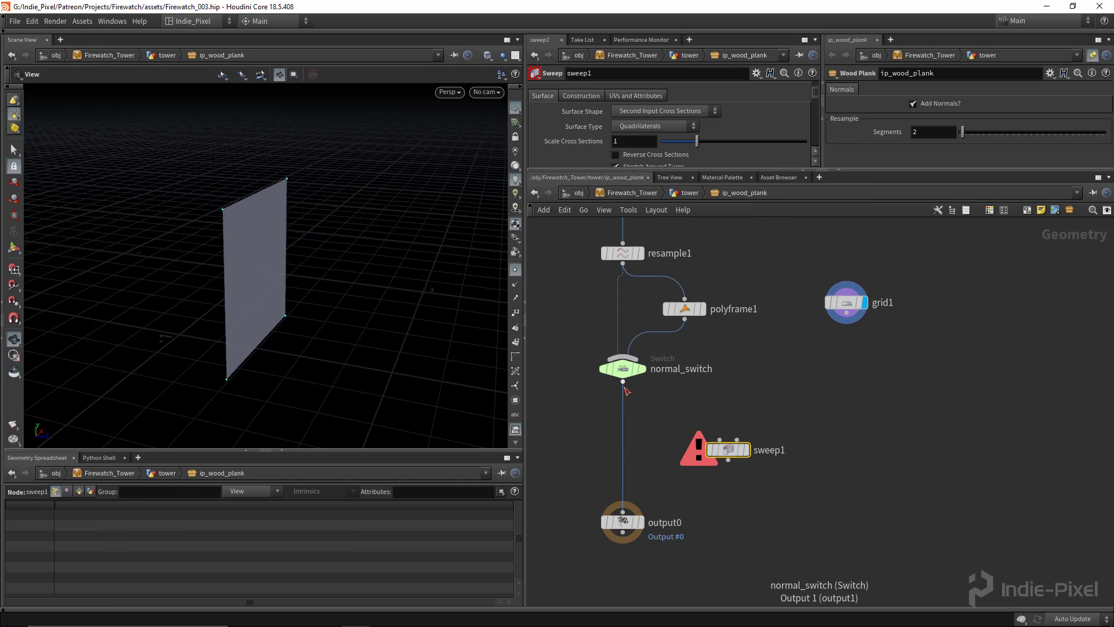
# Connect normal_switch to sweep1's first input and grid1 to its second, then display and frame the sweep
pyautogui.moveTo(623, 381); pyautogui.dragTo(720, 440)
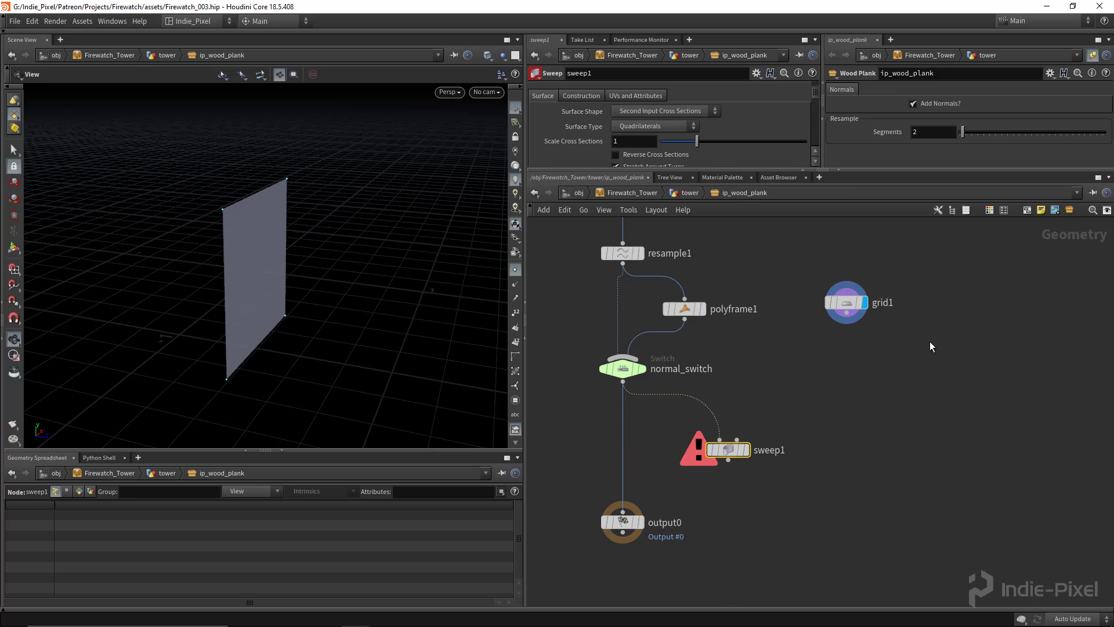
pyautogui.click(846, 314)
pyautogui.click(757, 451)
pyautogui.moveTo(837, 313); pyautogui.dragTo(824, 380)
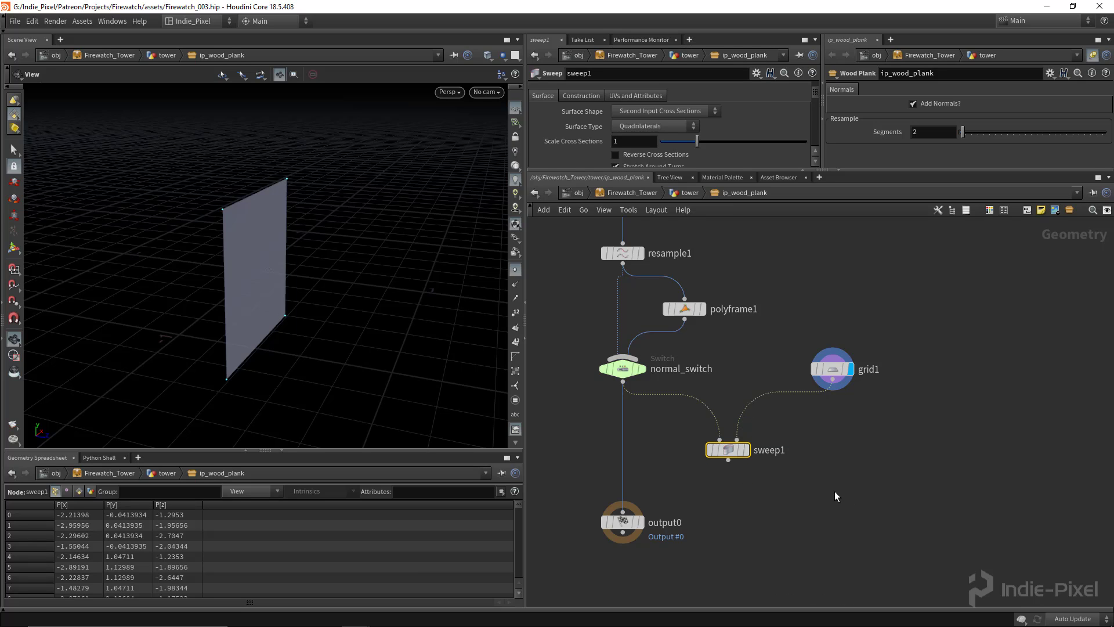
pyautogui.click(745, 451)
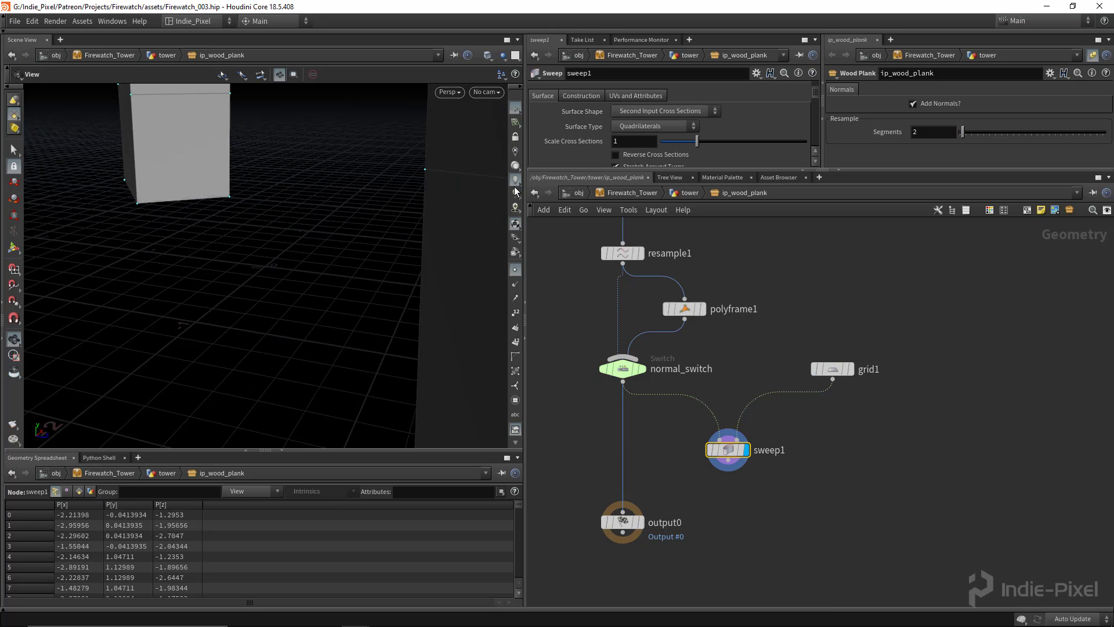
pyautogui.press('f')
pyautogui.moveTo(318, 228); pyautogui.dragTo(348, 233)
# Make grid1's parameter pane taller and reduce the grid's first size value to 0.2
pyautogui.click(832, 370)
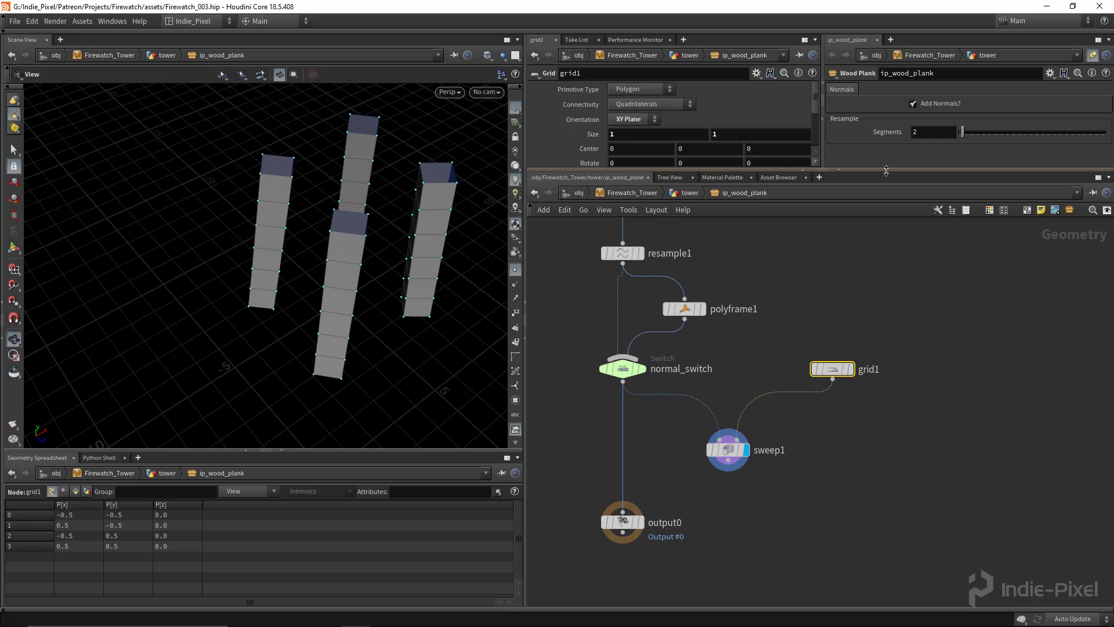
pyautogui.moveTo(886, 170); pyautogui.dragTo(886, 243)
pyautogui.middleClick(646, 134)
pyautogui.moveTo(646, 135); pyautogui.dragTo(583, 137, button='middle')
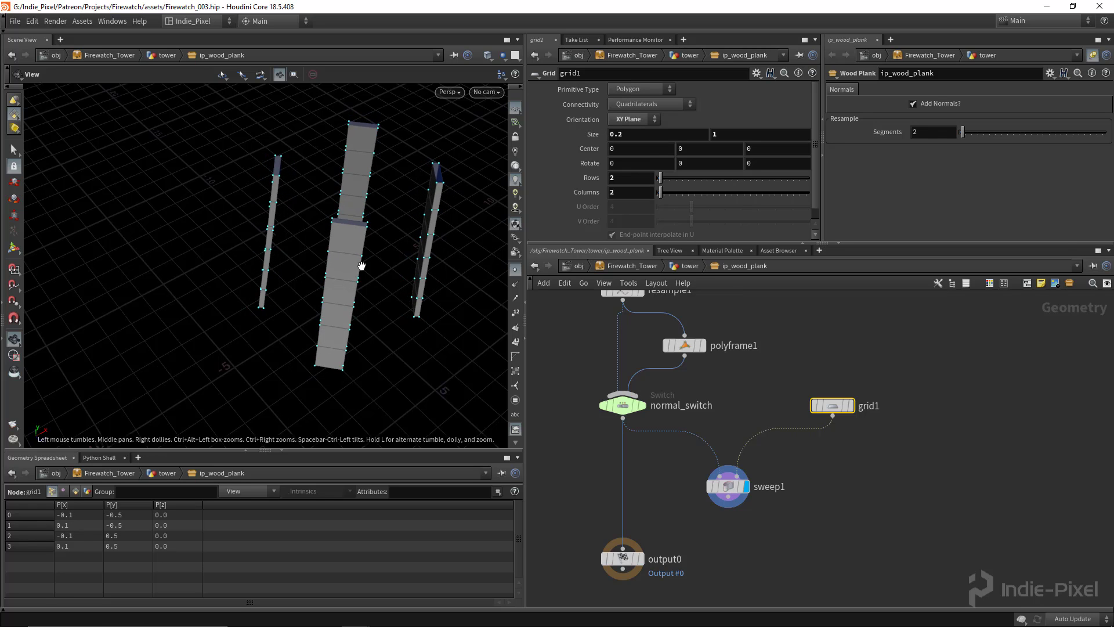
pyautogui.moveTo(361, 267); pyautogui.dragTo(435, 164)
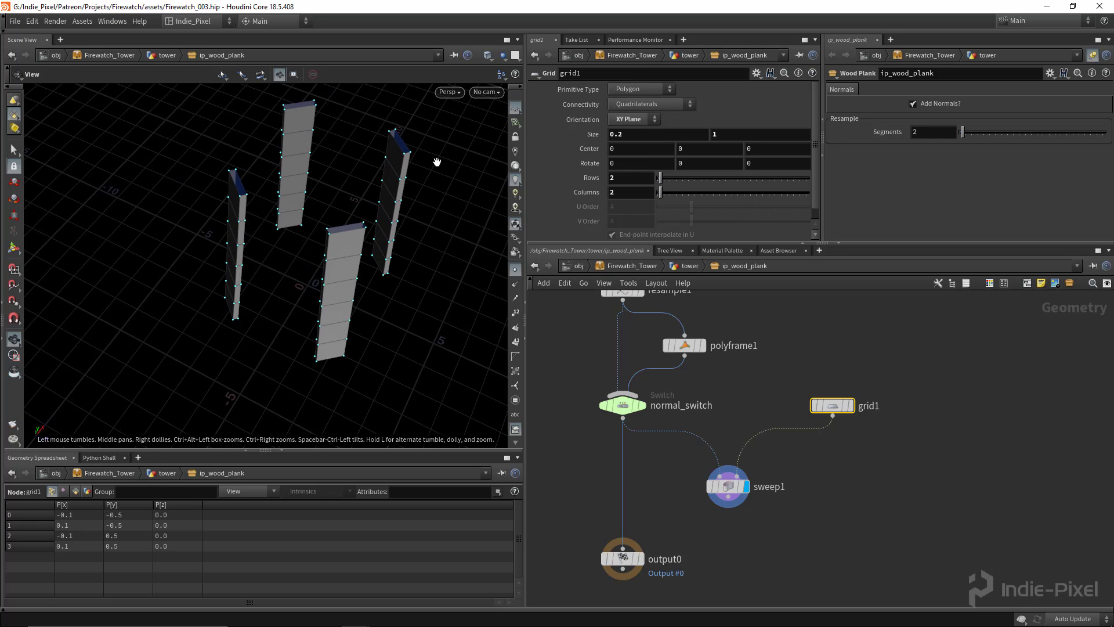
# Set grid1's size to 0.5 by 0.5
pyautogui.click(752, 137)
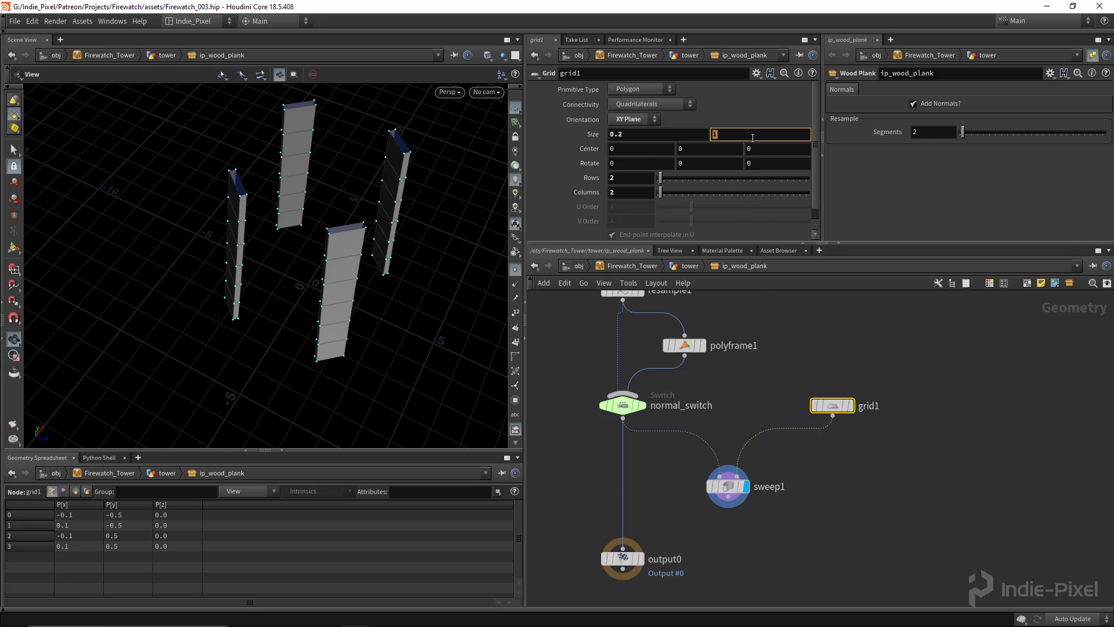
pyautogui.click(651, 140)
pyautogui.write('.5')
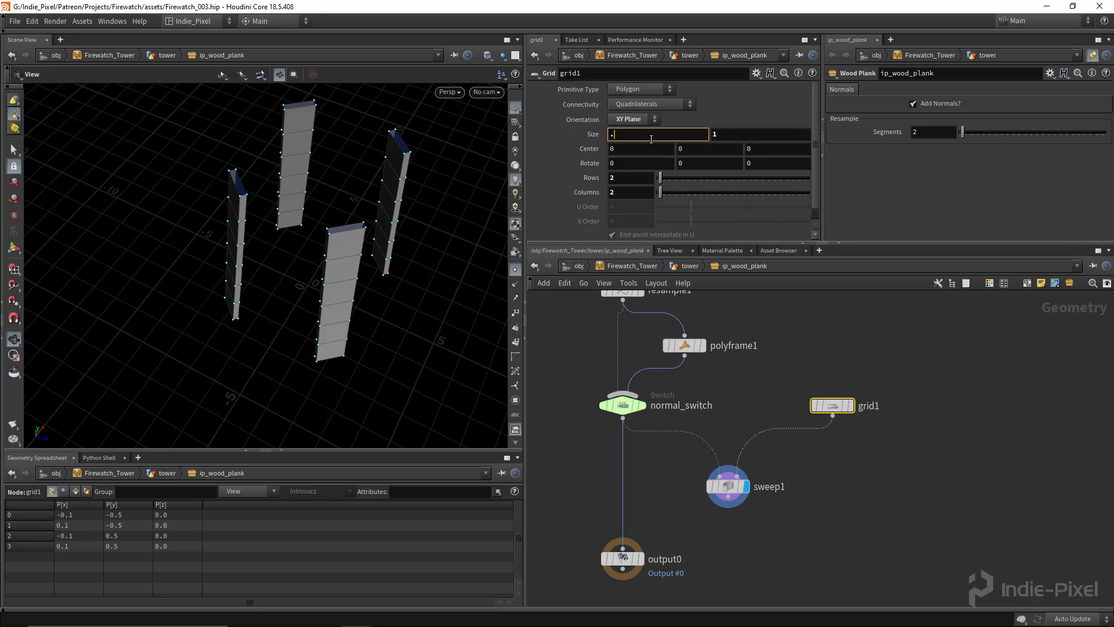
pyautogui.press('Tab')
pyautogui.write('.5')
pyautogui.press('Return')
pyautogui.moveTo(354, 207); pyautogui.dragTo(418, 249)
# Review the Target Up Vector options in sweep1's construction settings
pyautogui.click(729, 487)
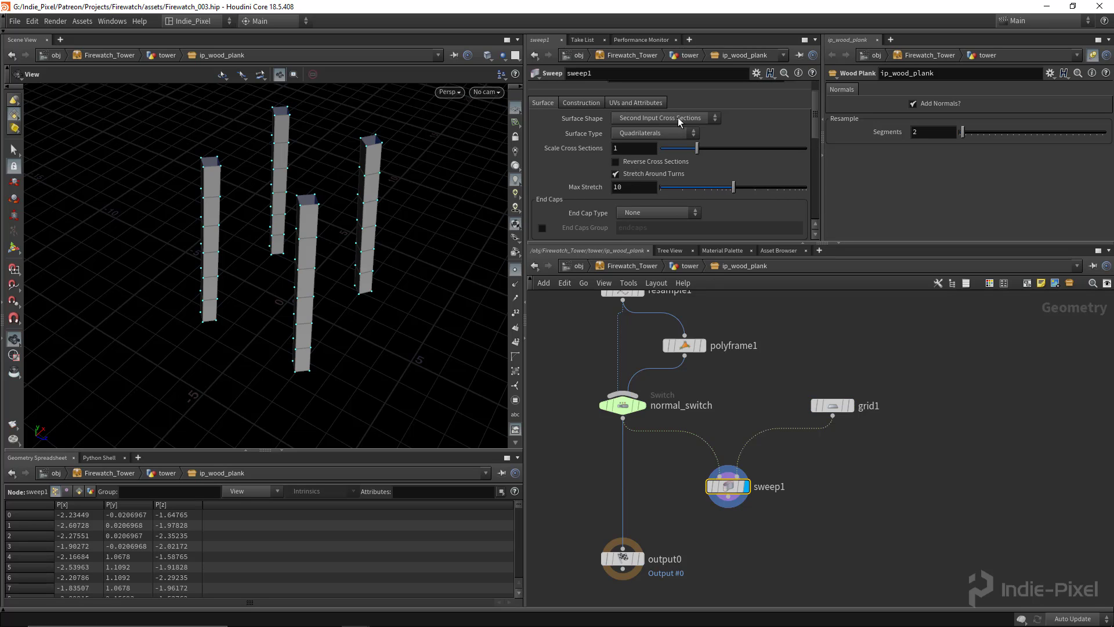
pyautogui.click(582, 103)
pyautogui.scroll(-3, 752, 172)
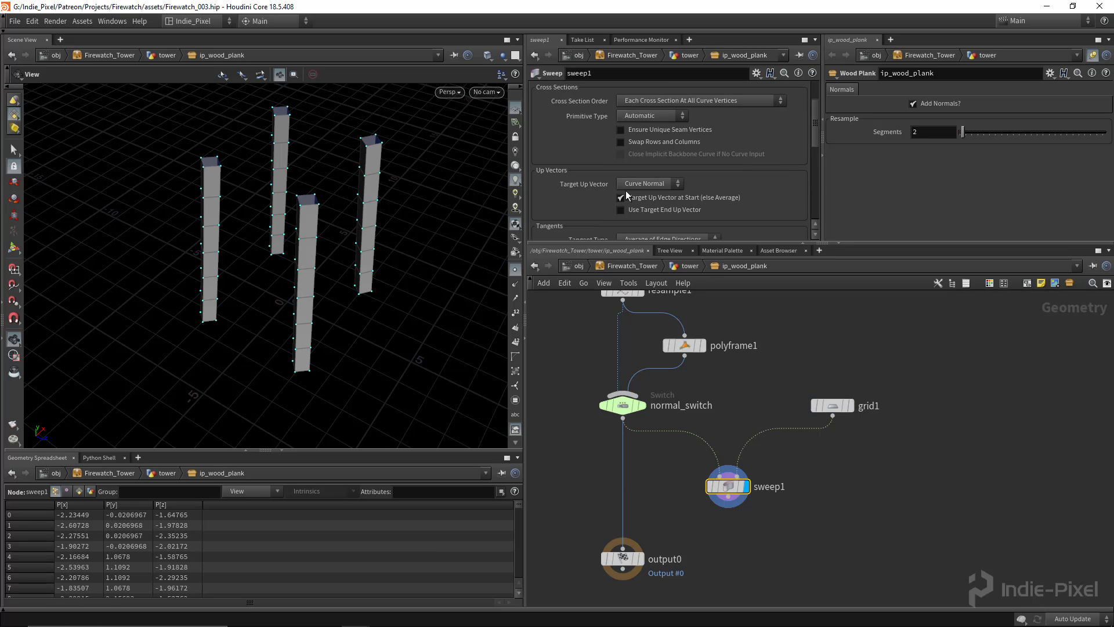
pyautogui.click(645, 184)
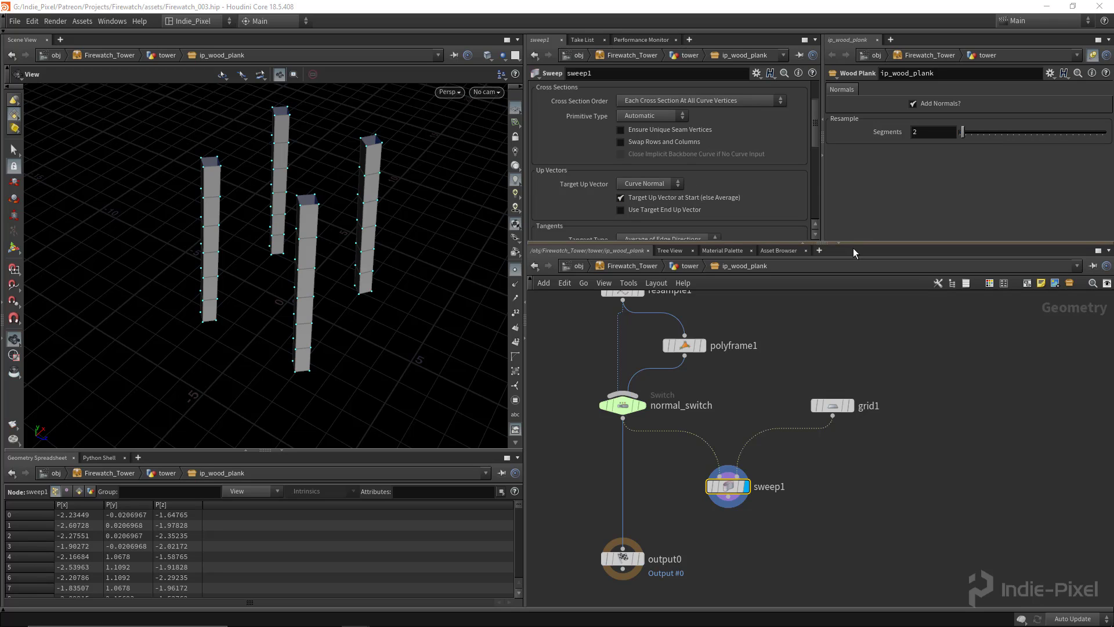
pyautogui.moveTo(861, 242); pyautogui.dragTo(861, 260)
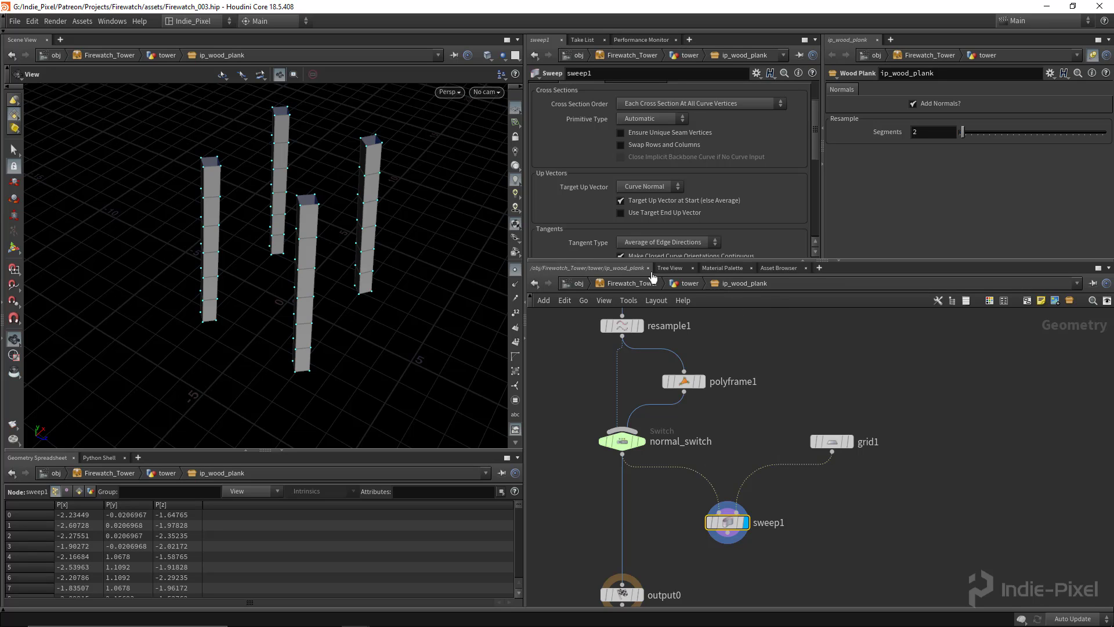
# Open ip_wood_plank's type properties and add a folder of type Simple below the Resample folder
pyautogui.rightClick(729, 281)
pyautogui.click(769, 587)
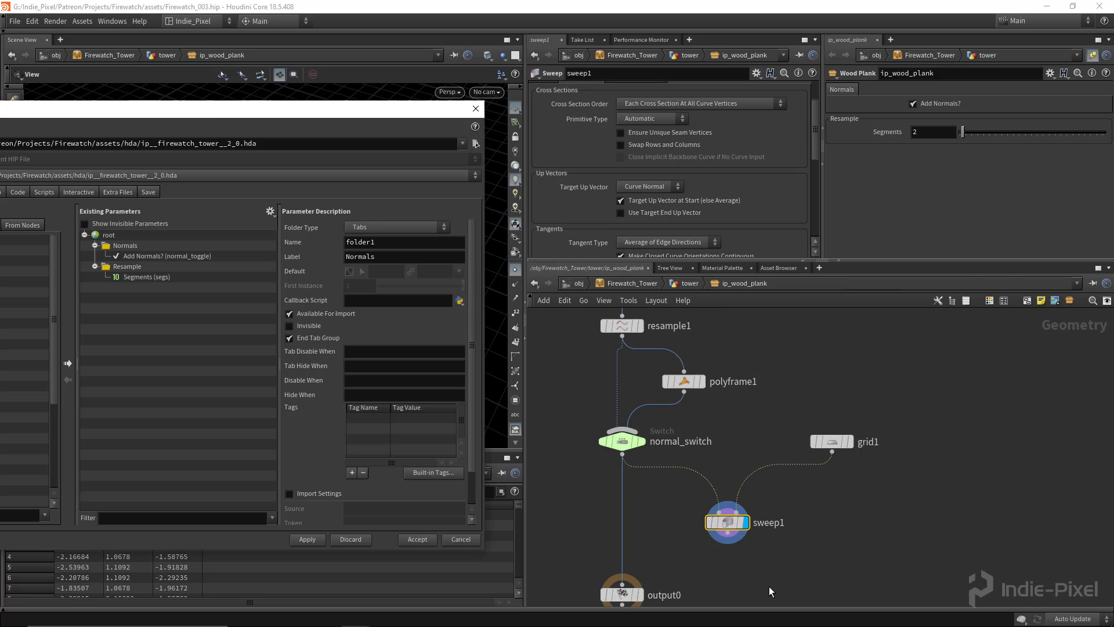
pyautogui.moveTo(210, 119); pyautogui.dragTo(369, 121)
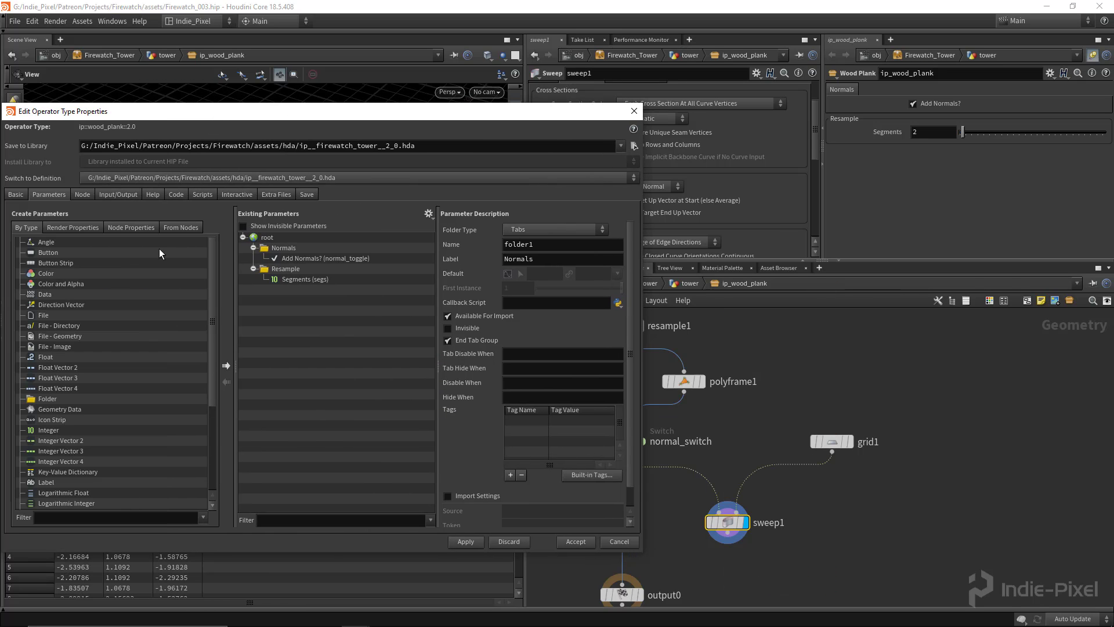
pyautogui.moveTo(46, 398); pyautogui.dragTo(322, 299)
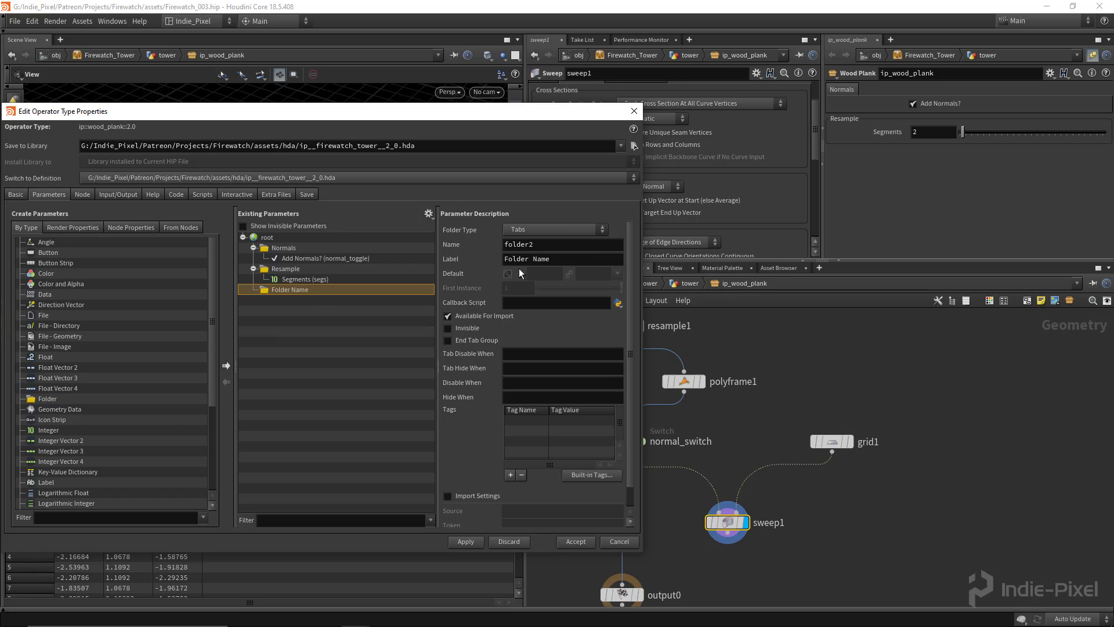
pyautogui.click(548, 228)
pyautogui.click(542, 249)
# Change the Normals folder's type to Simple
pyautogui.click(308, 249)
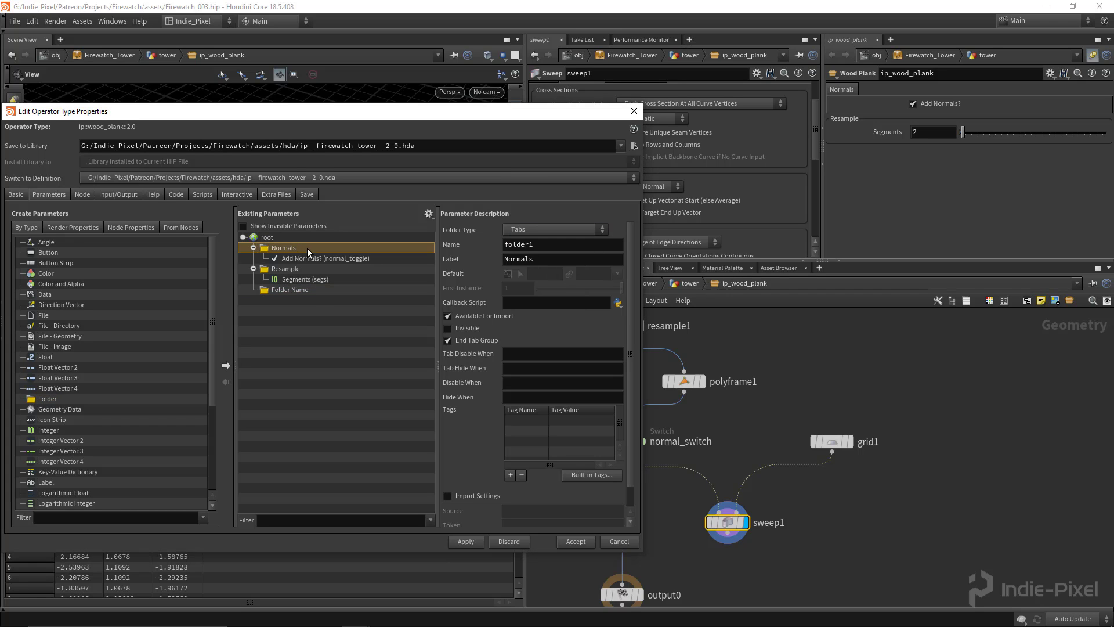
pyautogui.click(541, 234)
pyautogui.click(538, 256)
# Label the new folder Sweep and expose sweep1's Target Up Vector parameter inside it
pyautogui.click(308, 289)
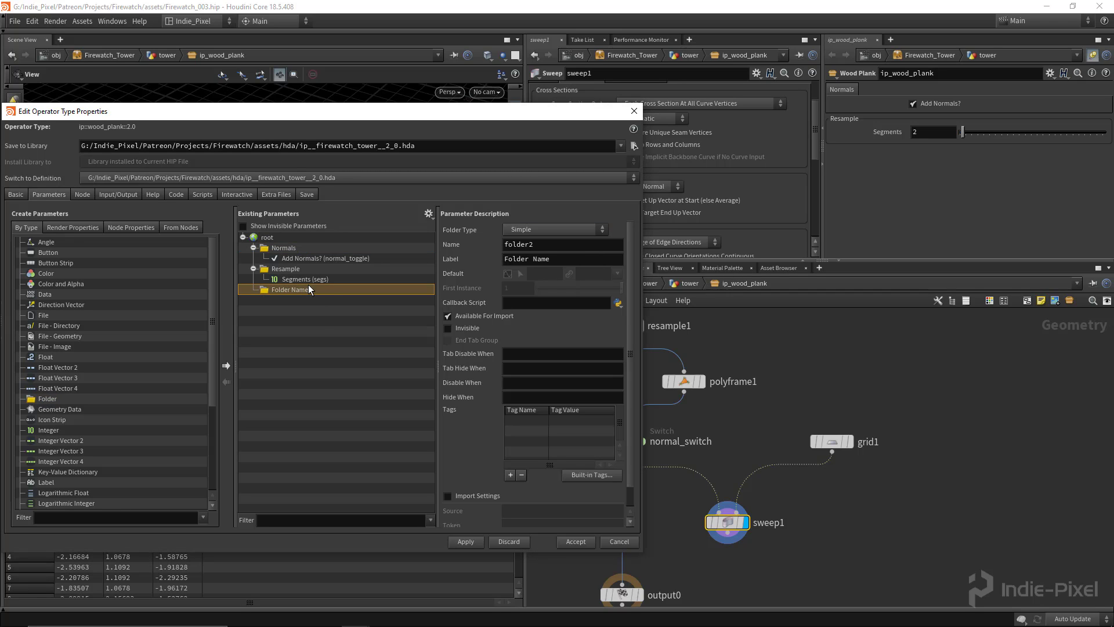
pyautogui.tripleClick(577, 261)
pyautogui.write('Sweep')
pyautogui.press('Return')
pyautogui.moveTo(445, 114); pyautogui.dragTo(365, 102)
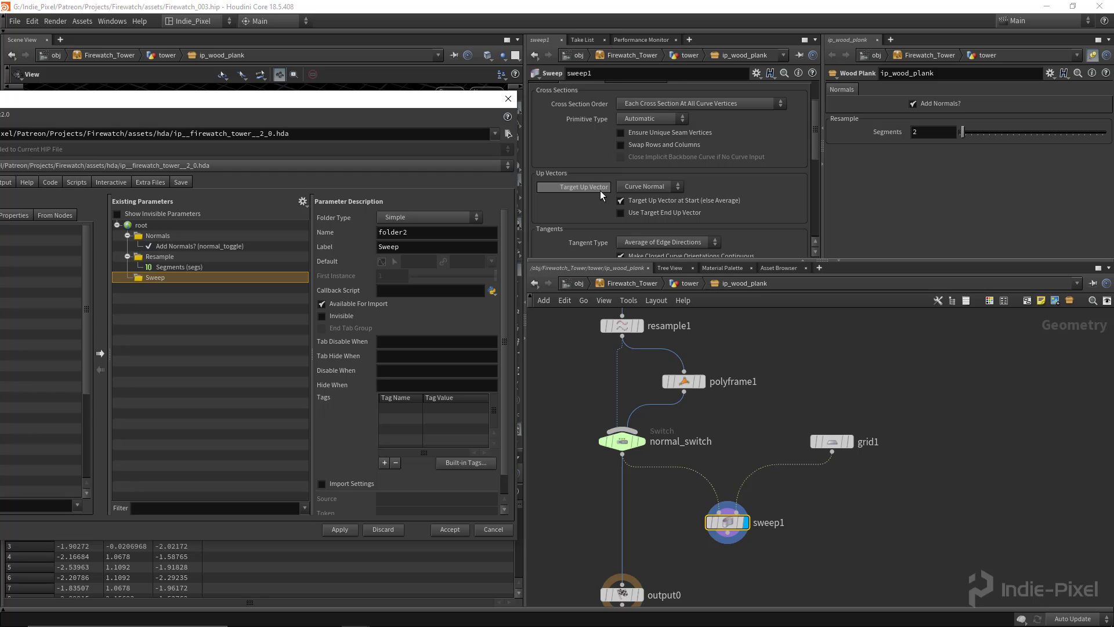
pyautogui.moveTo(601, 190); pyautogui.dragTo(169, 276)
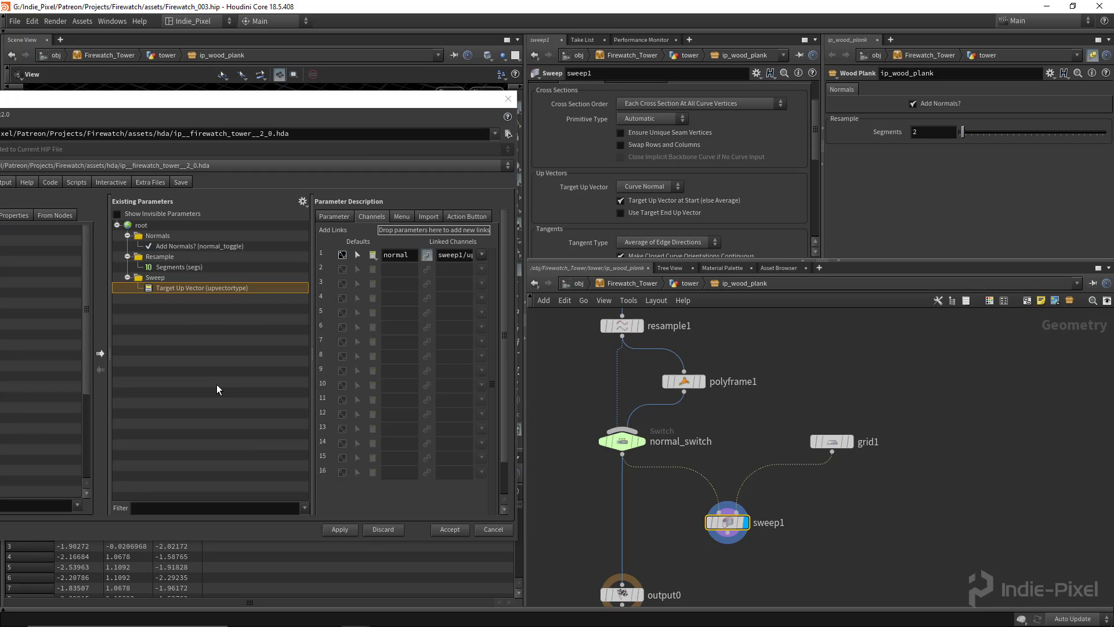
# Expose sweep1's Compute UVs parameter in the asset's Sweep folder below Target Up Vector
pyautogui.scroll(3, 692, 182)
pyautogui.click(544, 132)
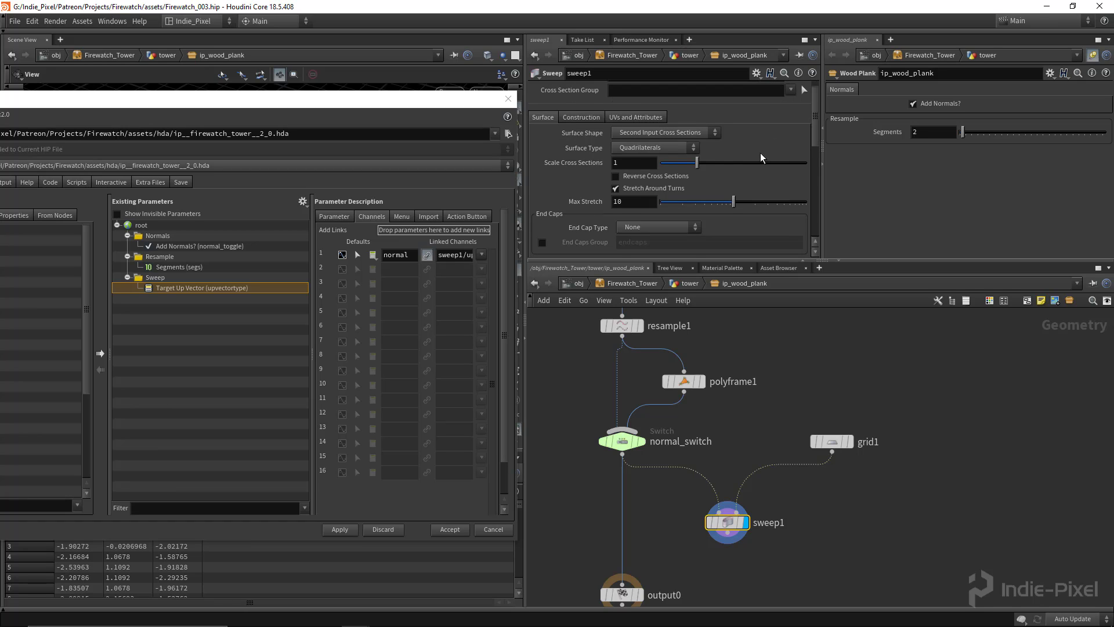
pyautogui.scroll(-1, 758, 154)
pyautogui.scroll(-2, 754, 156)
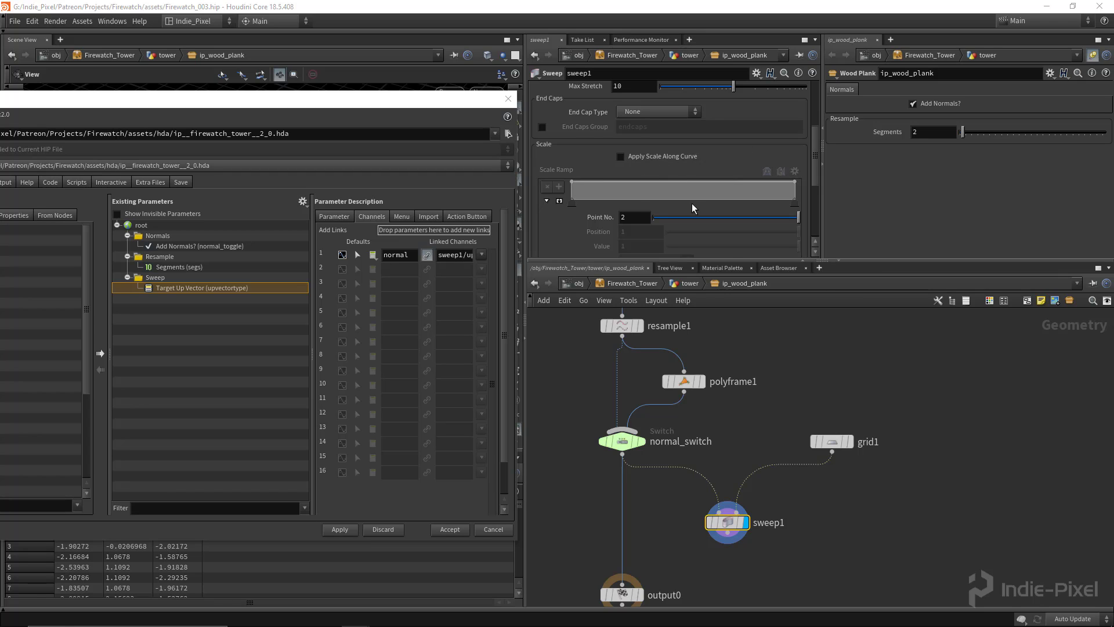
pyautogui.scroll(5, 692, 206)
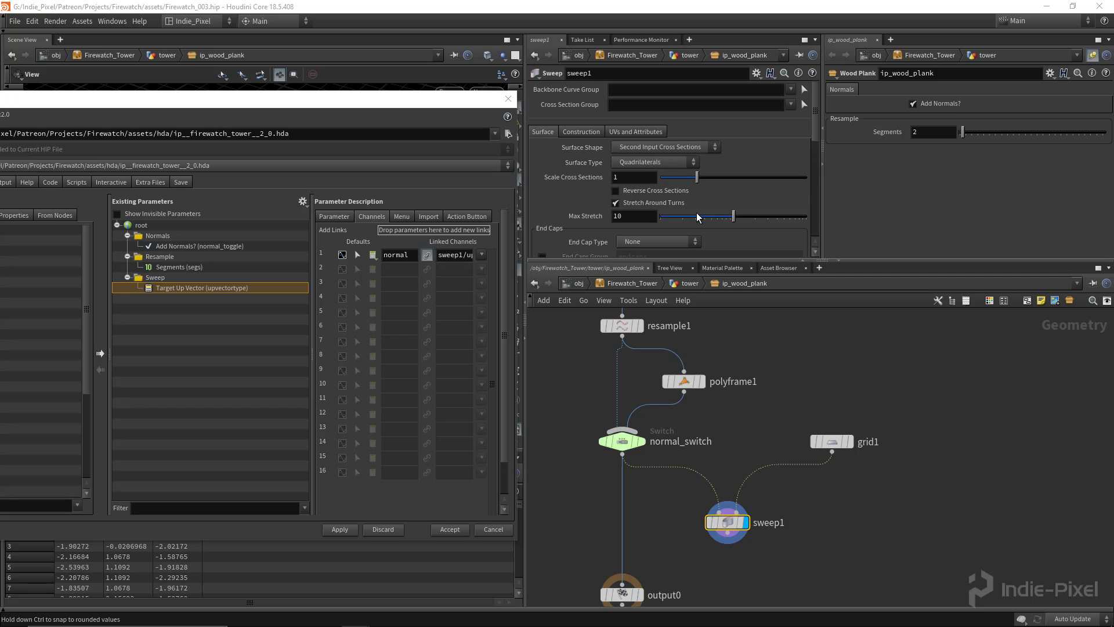
pyautogui.click(637, 132)
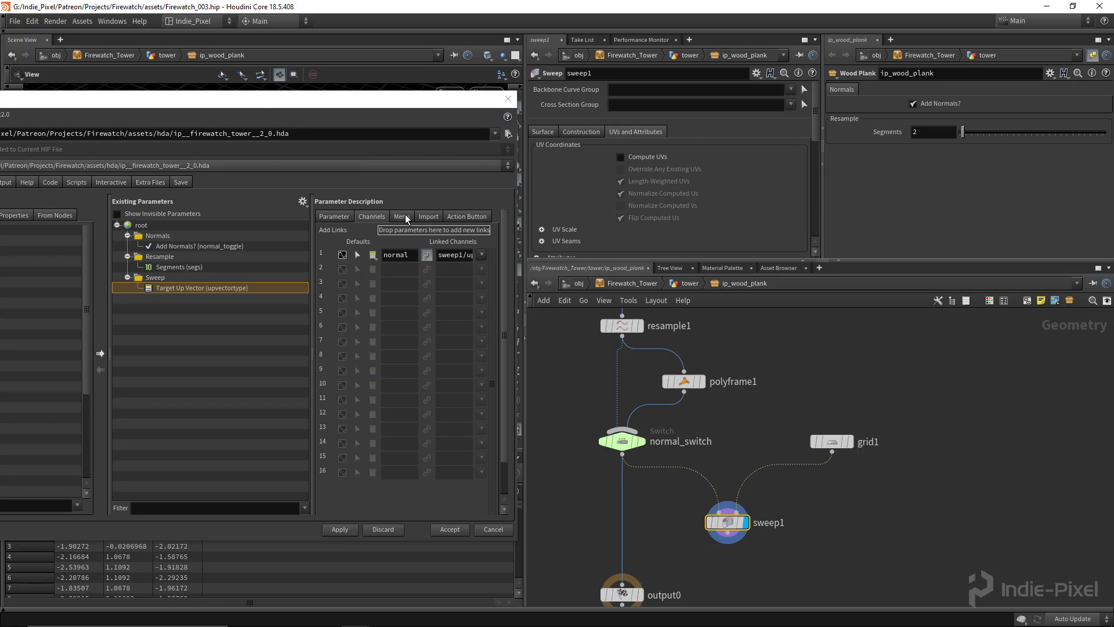
pyautogui.moveTo(265, 101); pyautogui.dragTo(343, 80)
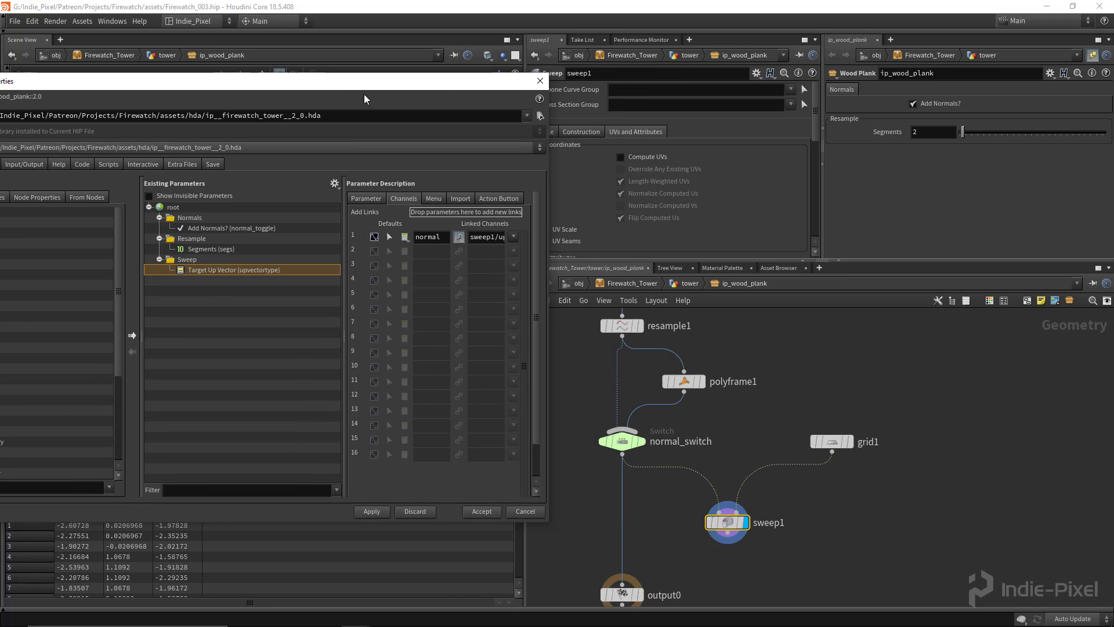
pyautogui.moveTo(433, 89); pyautogui.dragTo(395, 95)
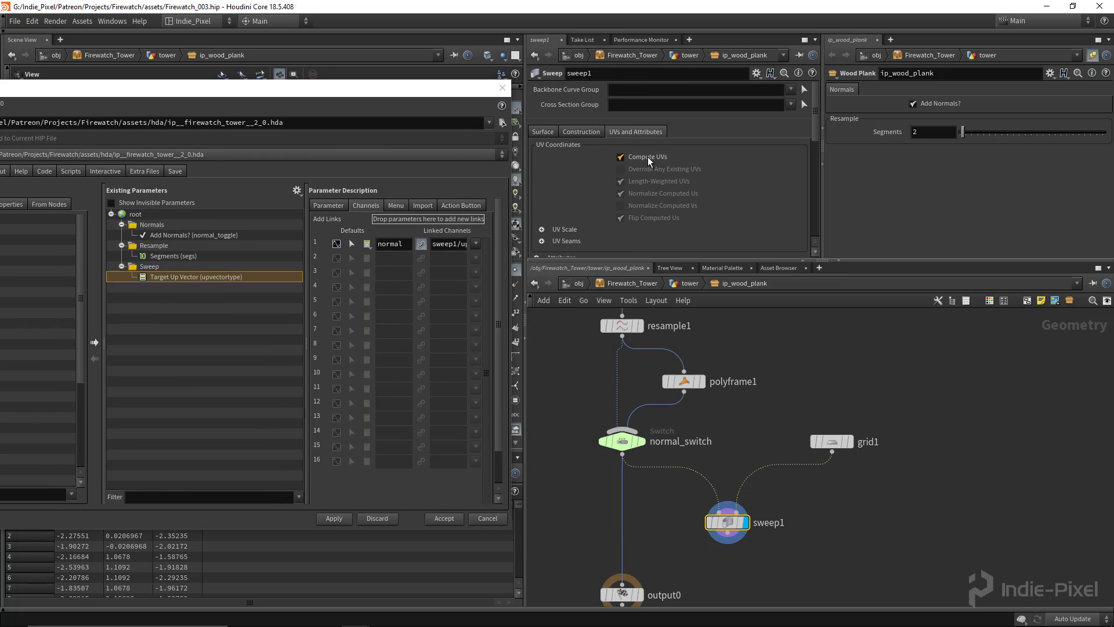
pyautogui.moveTo(133, 273); pyautogui.dragTo(174, 280)
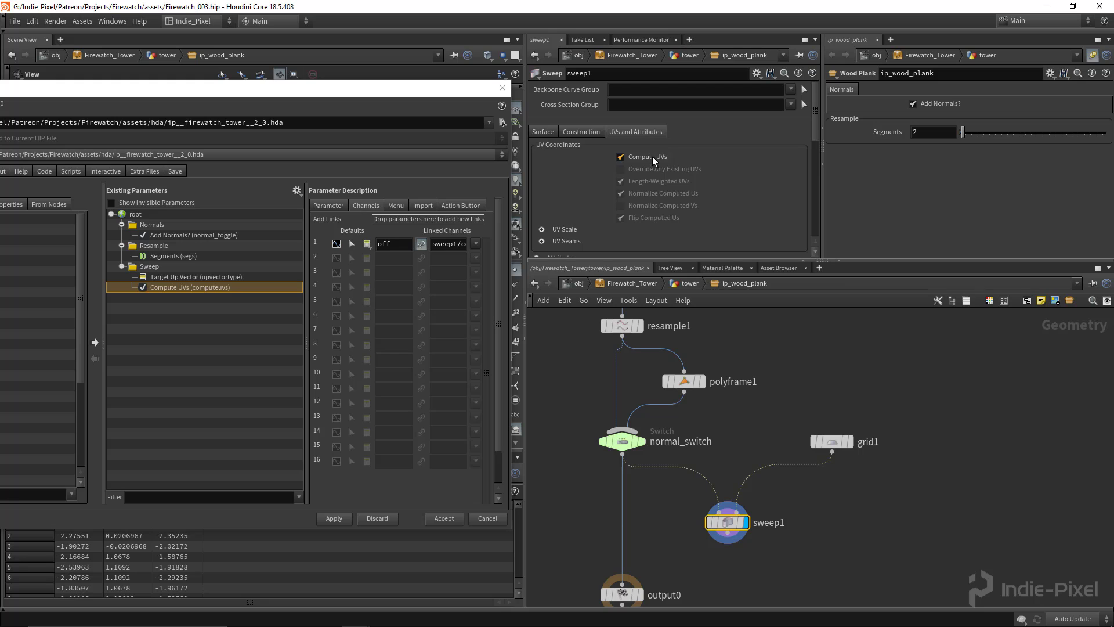
# Turn on Compute UVs for sweep1 and make its parameter pane taller
pyautogui.click(653, 157)
pyautogui.scroll(-2, 719, 200)
pyautogui.moveTo(869, 261); pyautogui.dragTo(870, 345)
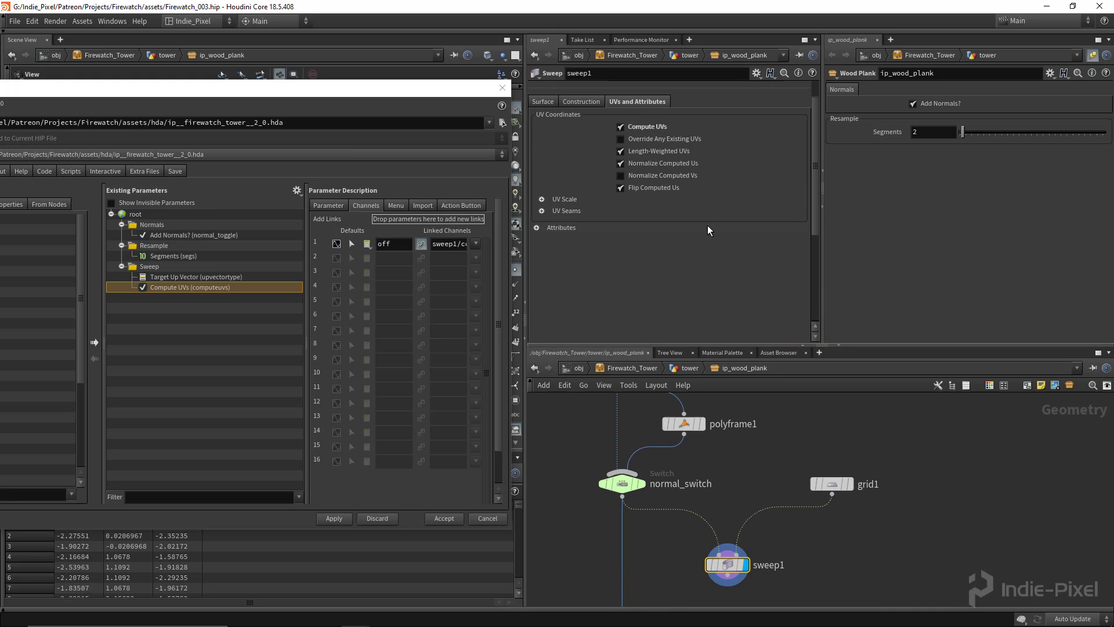
# Move the type properties window off the viewport and examine the swept planks' layout in the UV view
pyautogui.moveTo(329, 93); pyautogui.dragTo(716, 473)
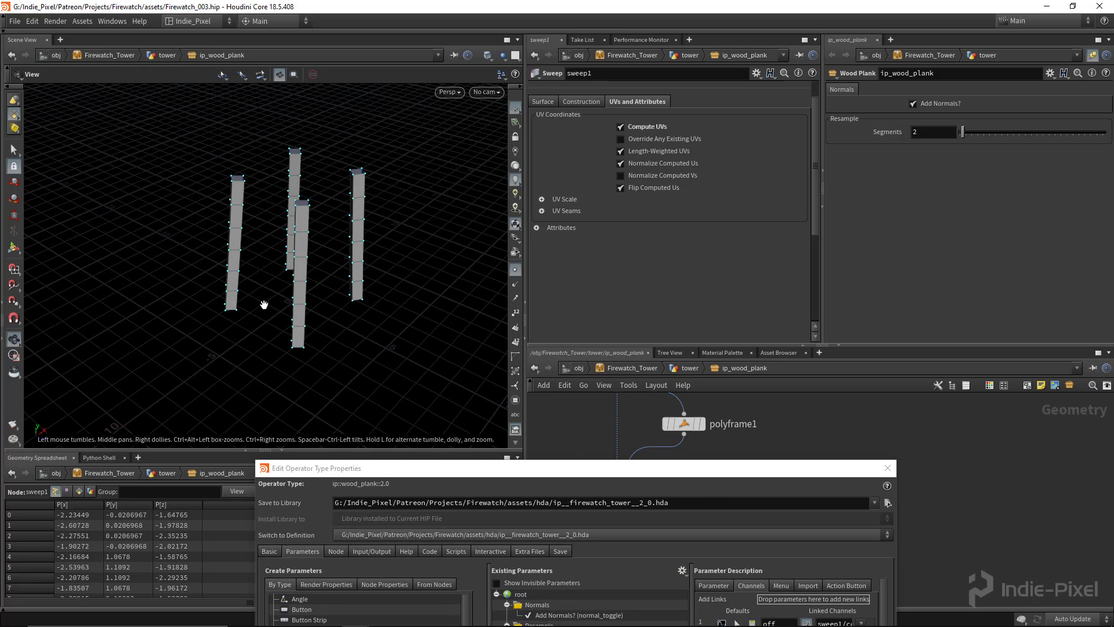
pyautogui.hotkey('space', '5')
pyautogui.moveTo(370, 328); pyautogui.dragTo(262, 328, button='right')
pyautogui.moveTo(312, 325); pyautogui.dragTo(278, 308, button='middle')
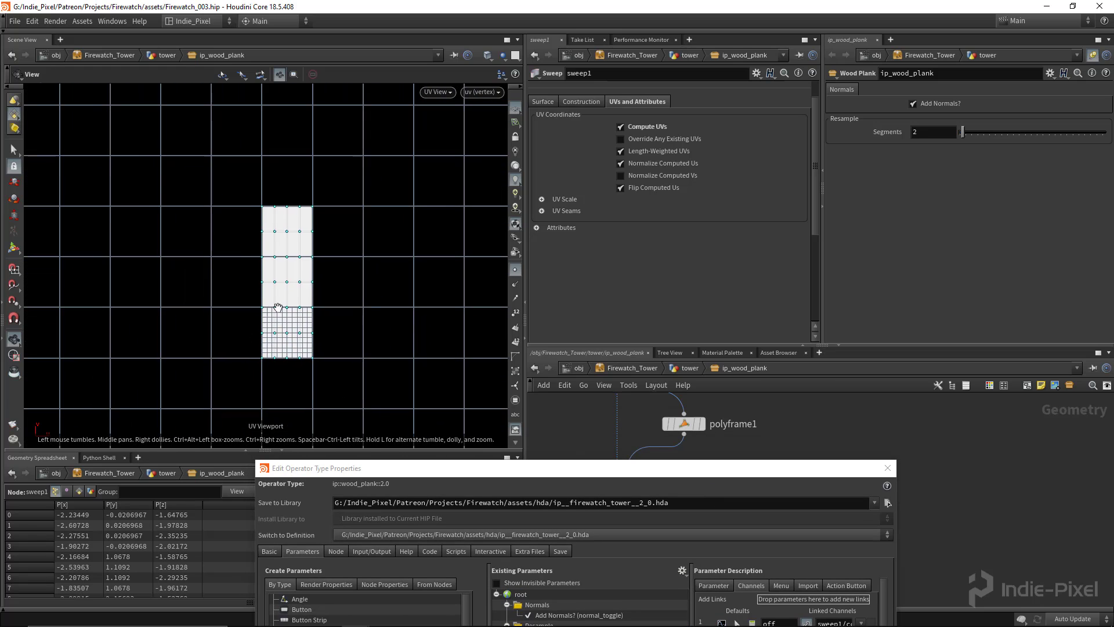
pyautogui.moveTo(278, 308); pyautogui.dragTo(288, 325, button='right')
pyautogui.moveTo(301, 315); pyautogui.dragTo(295, 319, button='middle')
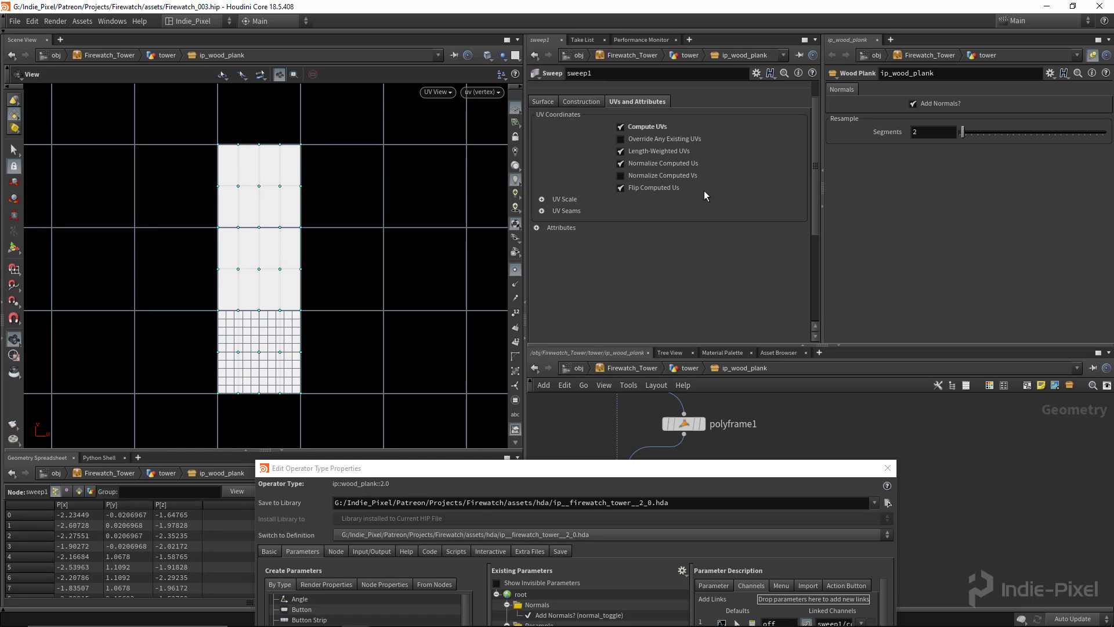
# Turn off Normalize Computed Us and both Snap U and Snap V to Nearest Tile Boundary options on sweep1
pyautogui.click(670, 163)
pyautogui.scroll(-5, 370, 278)
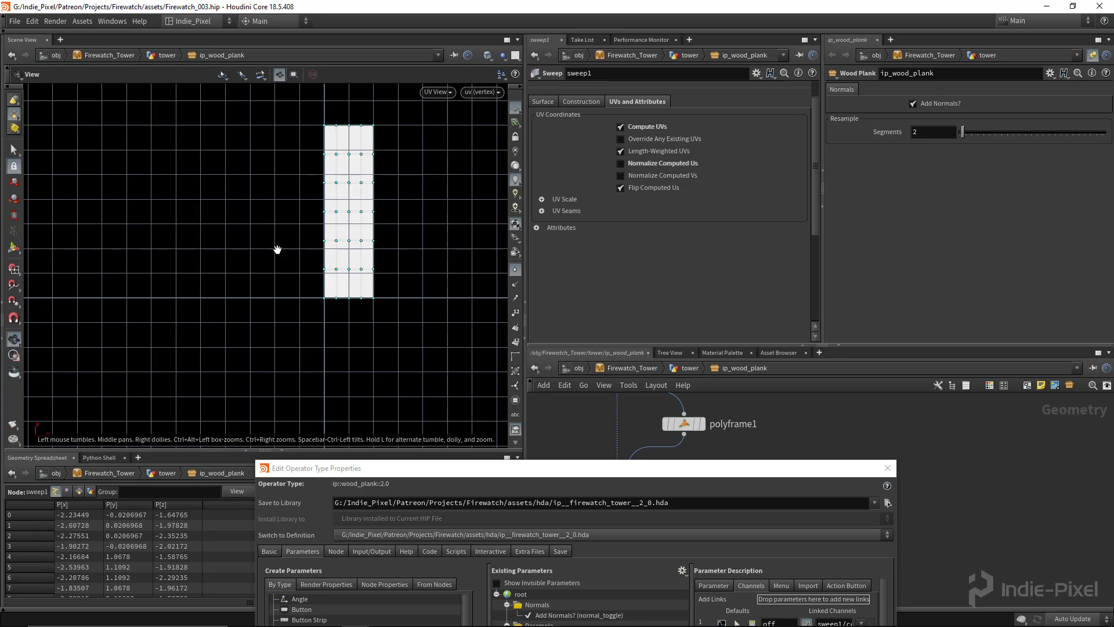
pyautogui.click(542, 210)
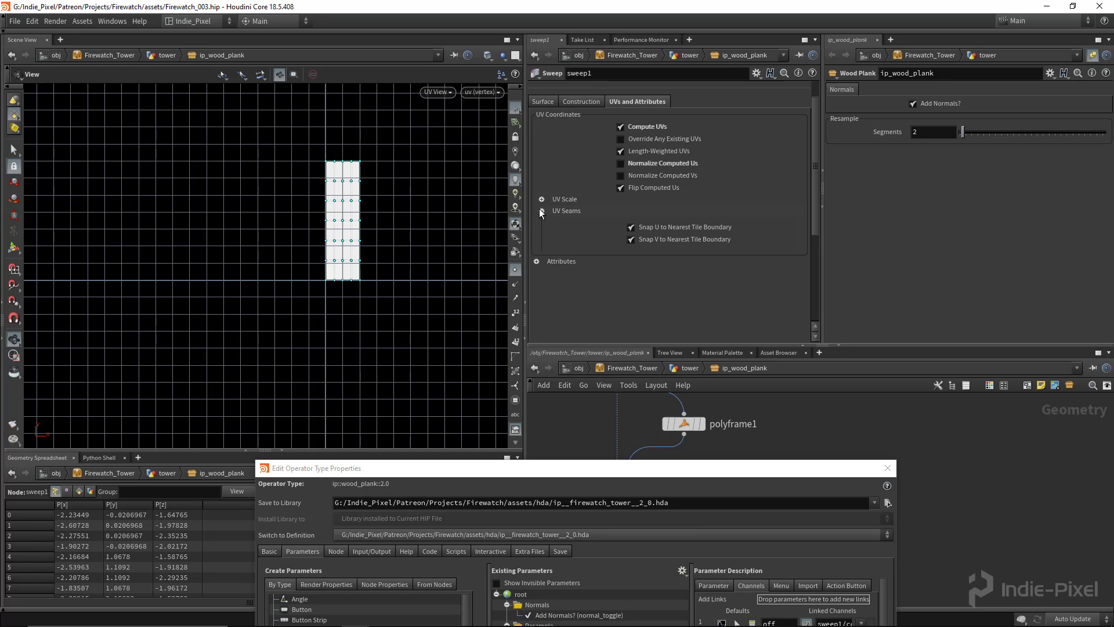
pyautogui.click(674, 240)
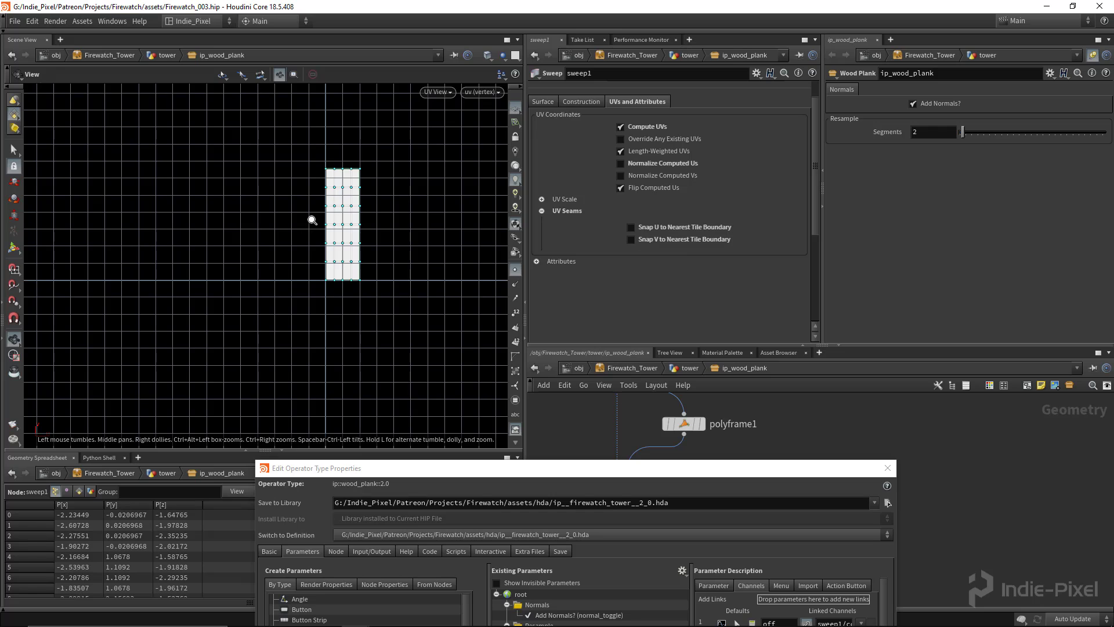
# Examine how the planks' UV shell lines up with the tile grid in the UV view
pyautogui.scroll(2, 348, 220)
pyautogui.moveTo(378, 209); pyautogui.dragTo(319, 175, button='middle')
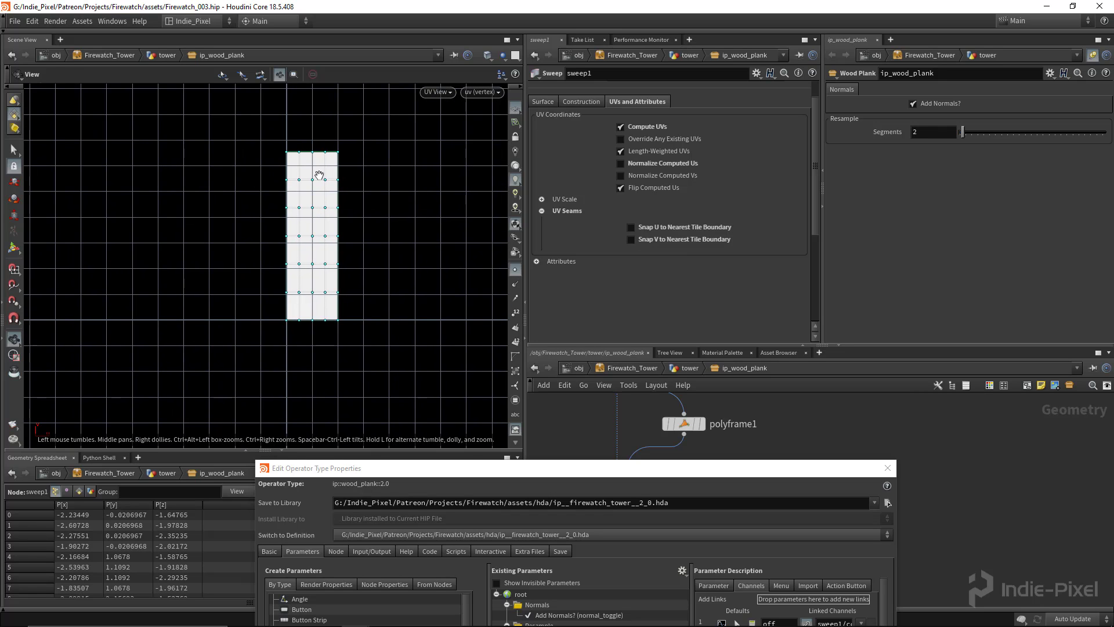
pyautogui.click(552, 199)
pyautogui.click(551, 200)
pyautogui.scroll(1, 339, 244)
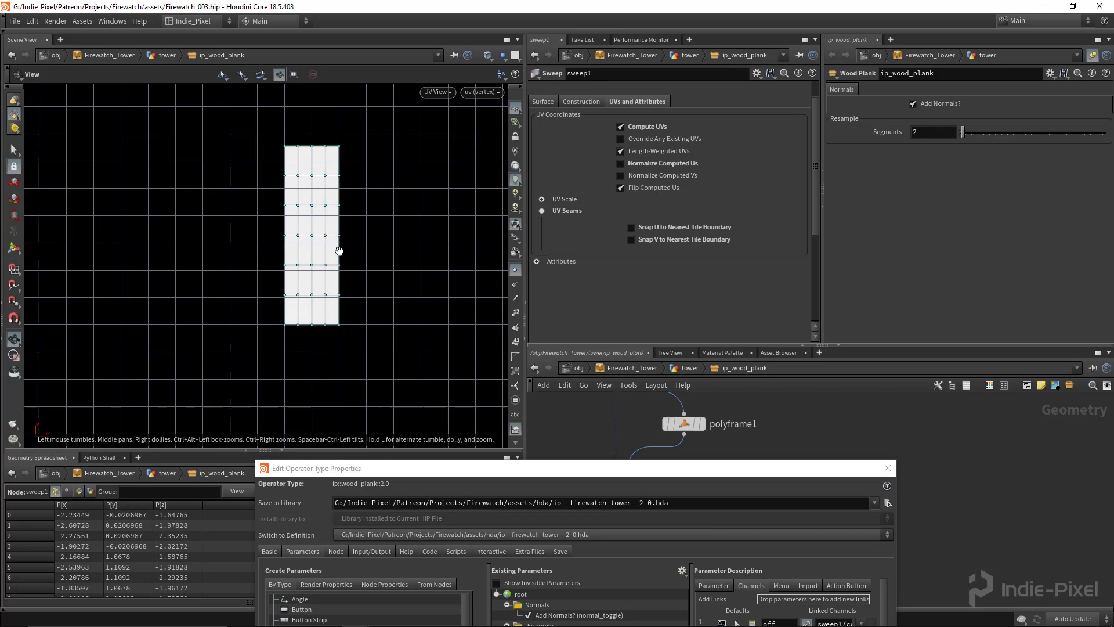
pyautogui.scroll(1, 372, 195)
pyautogui.scroll(1, 371, 194)
pyautogui.moveTo(314, 221); pyautogui.dragTo(287, 236, button='middle')
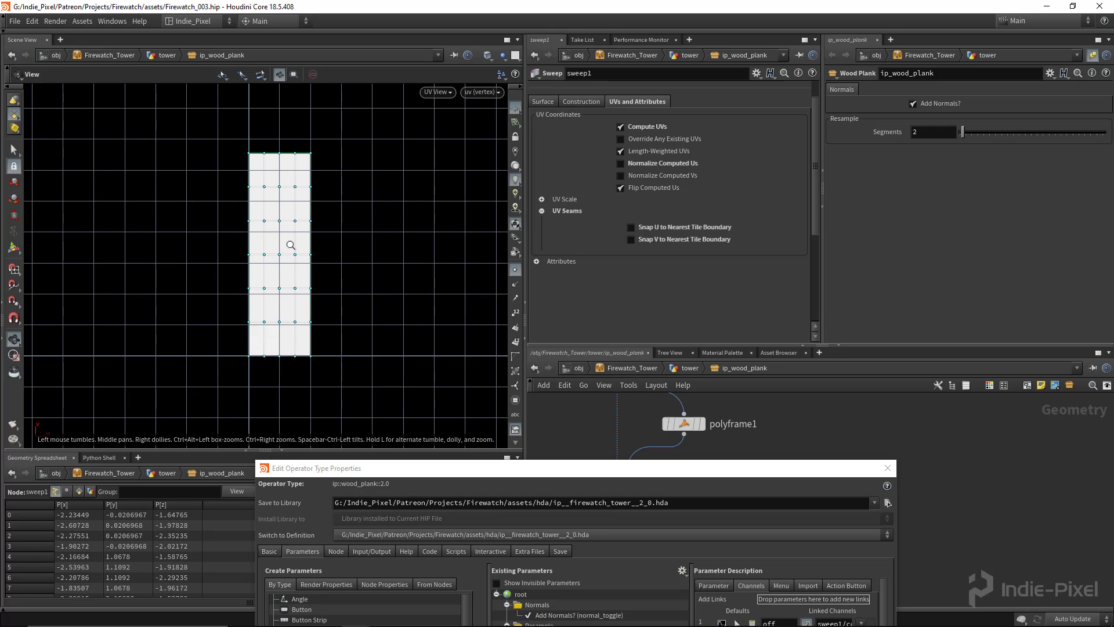
pyautogui.scroll(1, 291, 245)
# Apply the asset's pending parameter changes and move the type properties window clear of the viewport
pyautogui.moveTo(653, 471); pyautogui.dragTo(313, 118)
pyautogui.click(383, 542)
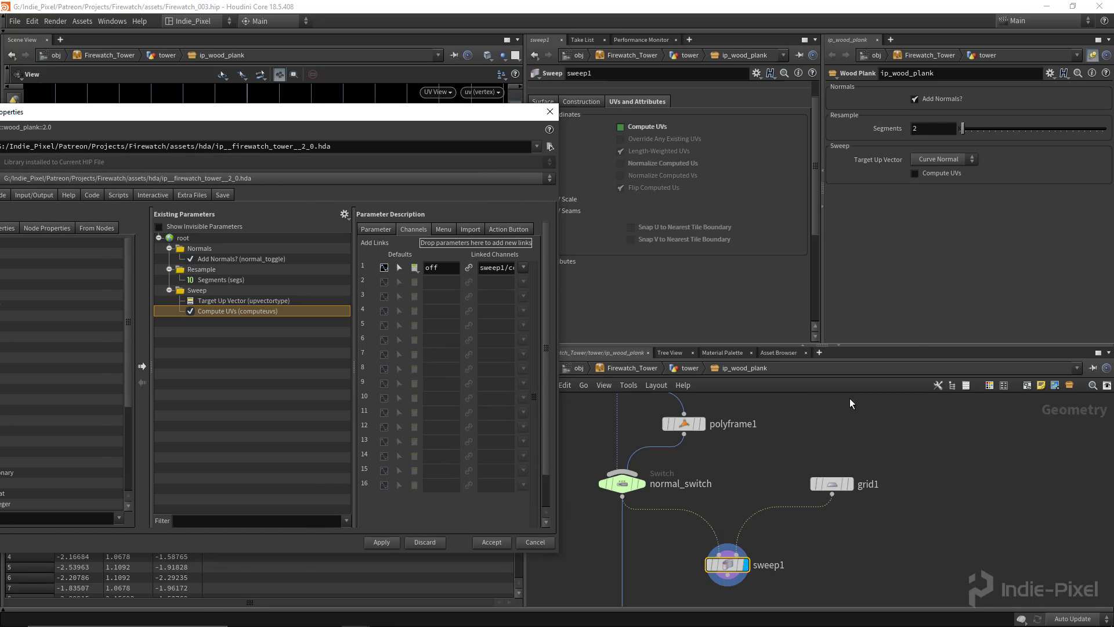
pyautogui.moveTo(460, 114); pyautogui.dragTo(570, 507)
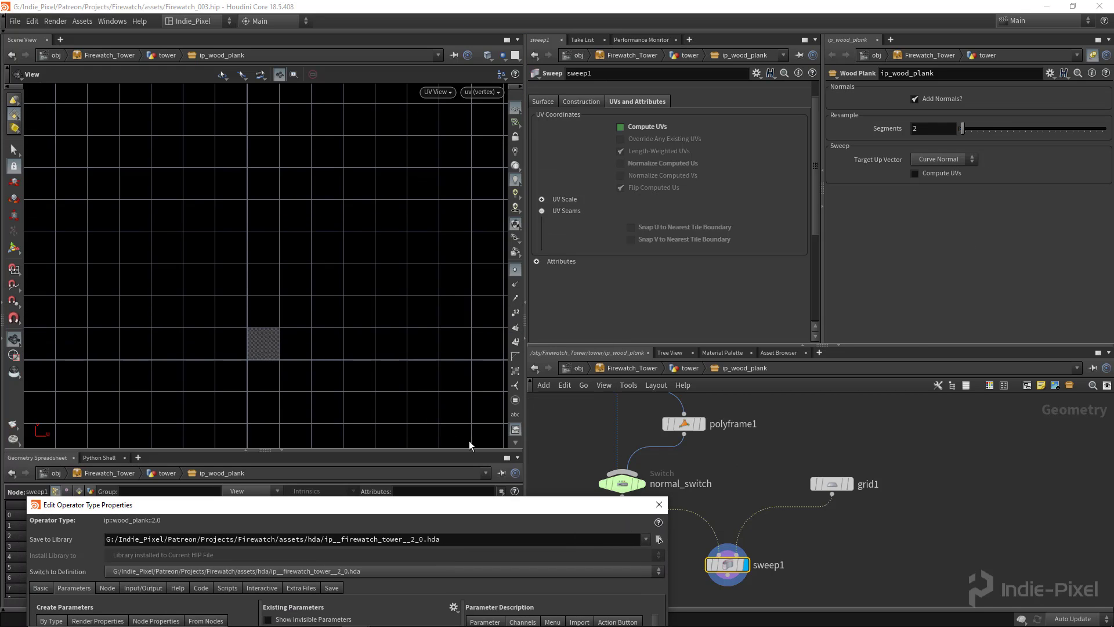
# Switch to the perspective view, set the asset's Target Up Vector to X Axis and turn on Compute UVs
pyautogui.moveTo(366, 343); pyautogui.dragTo(290, 330, button='right')
pyautogui.hotkey('space', '1')
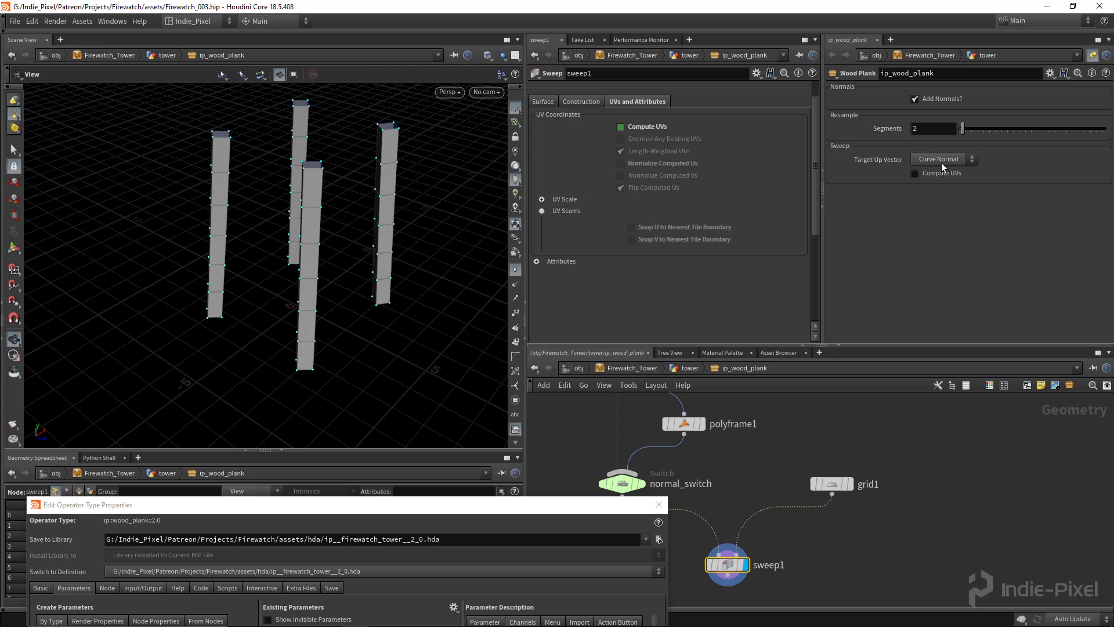
pyautogui.click(942, 161)
pyautogui.click(941, 176)
pyautogui.moveTo(282, 169); pyautogui.dragTo(263, 188)
pyautogui.moveTo(273, 242); pyautogui.dragTo(277, 215)
pyautogui.click(915, 173)
pyautogui.moveTo(356, 269); pyautogui.dragTo(270, 233)
# Expose grid1's Size parameter as the first entry in the asset's Sweep folder and apply the change
pyautogui.moveTo(511, 511); pyautogui.dragTo(409, 265)
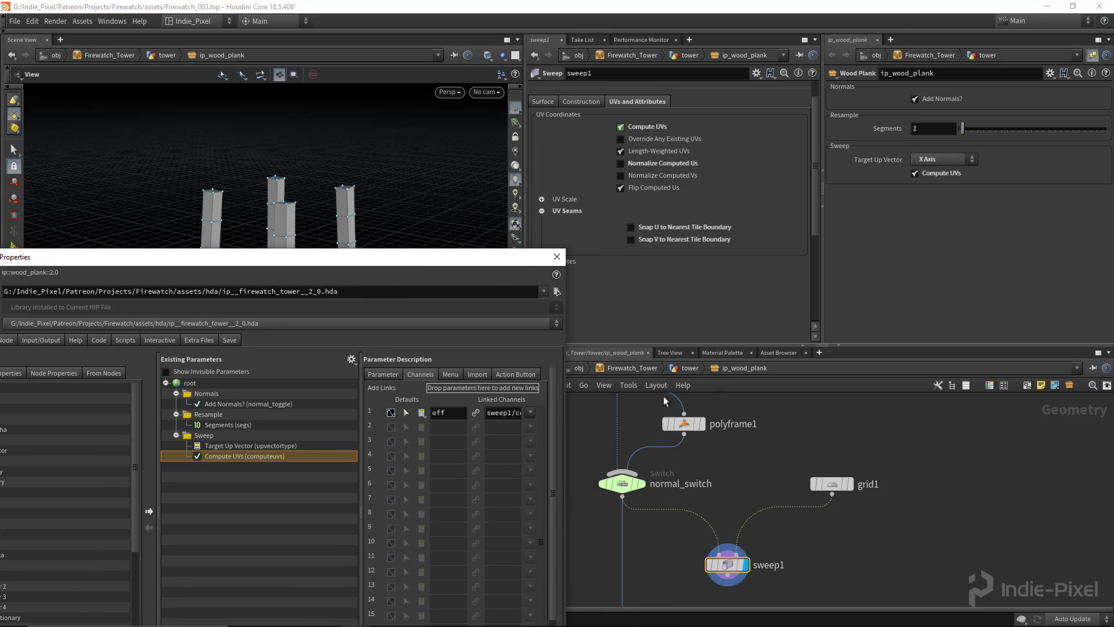
pyautogui.click(819, 482)
pyautogui.moveTo(493, 257); pyautogui.dragTo(443, 96)
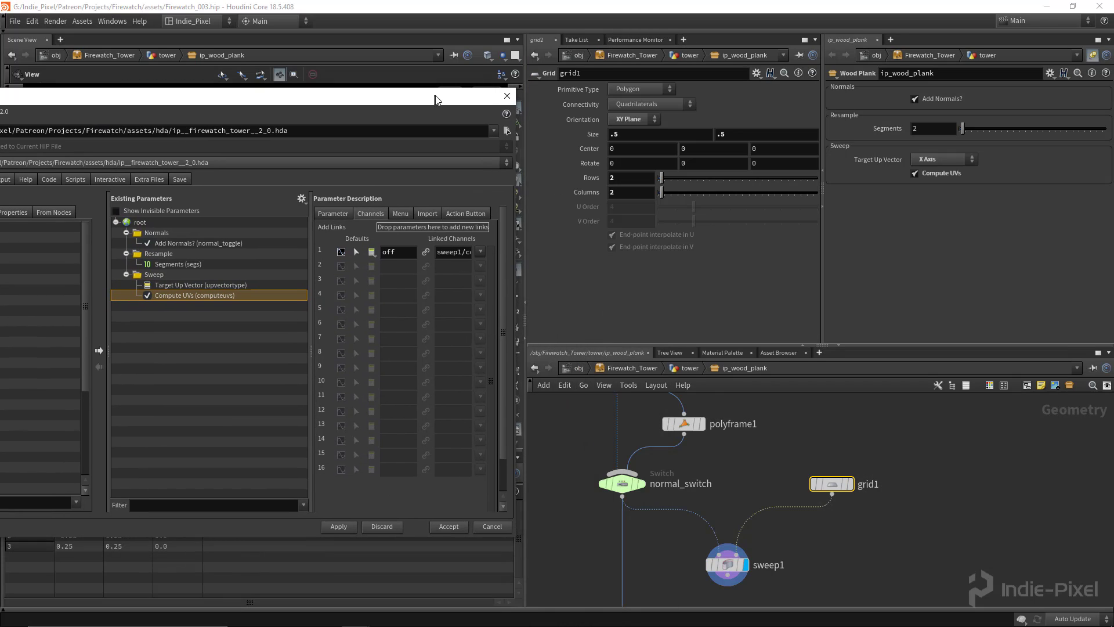
pyautogui.moveTo(598, 134); pyautogui.dragTo(180, 280)
pyautogui.click(342, 528)
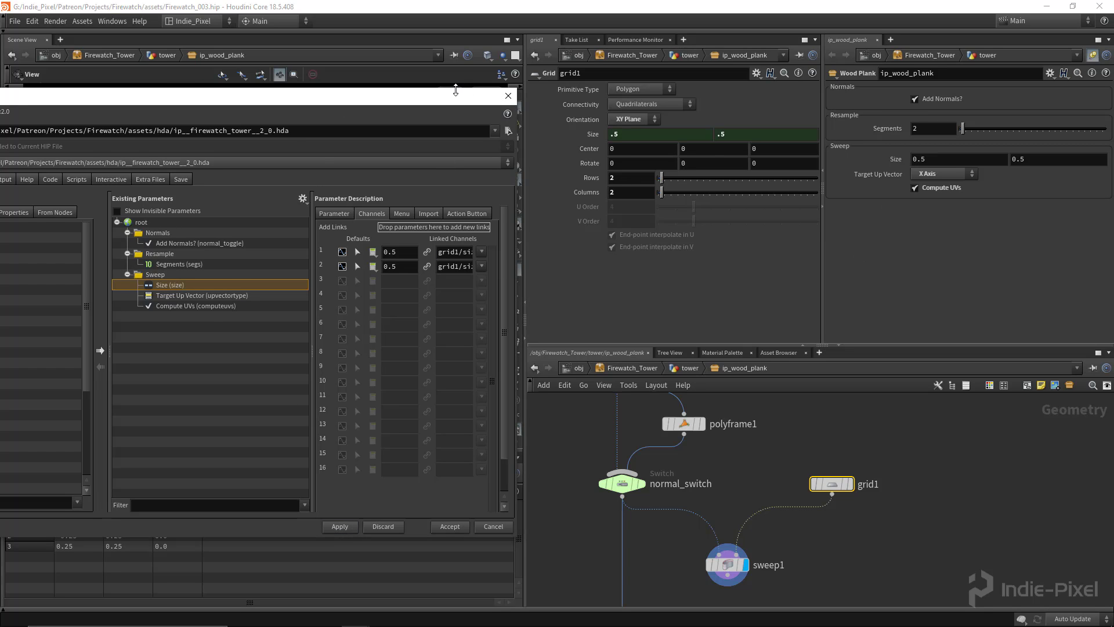
# Test the asset's exposed Size with a first value of 0.24 and restore it to 0.5
pyautogui.moveTo(440, 96); pyautogui.dragTo(462, 449)
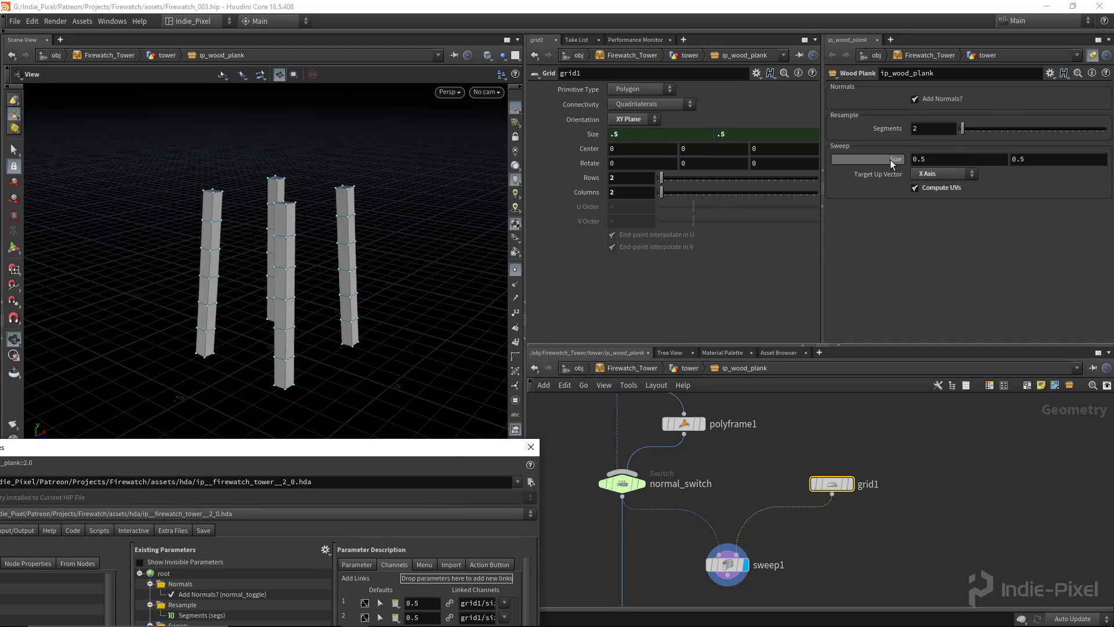
pyautogui.moveTo(890, 159); pyautogui.dragTo(917, 174, button='middle')
pyautogui.moveTo(319, 232); pyautogui.dragTo(348, 219)
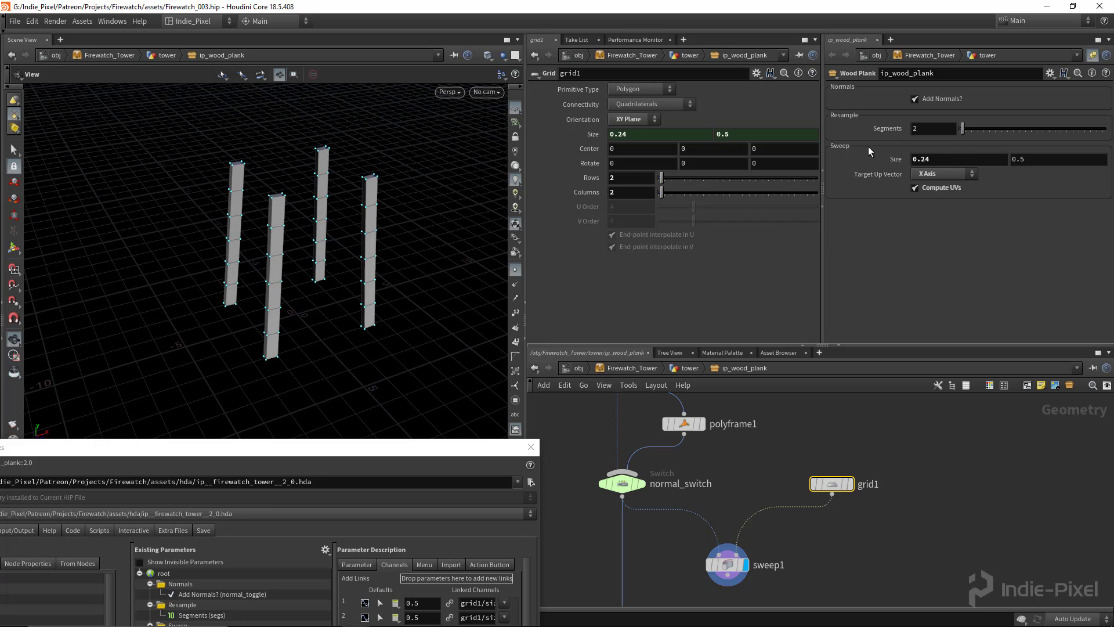
pyautogui.click(942, 159)
pyautogui.write('.5')
pyautogui.press('Return')
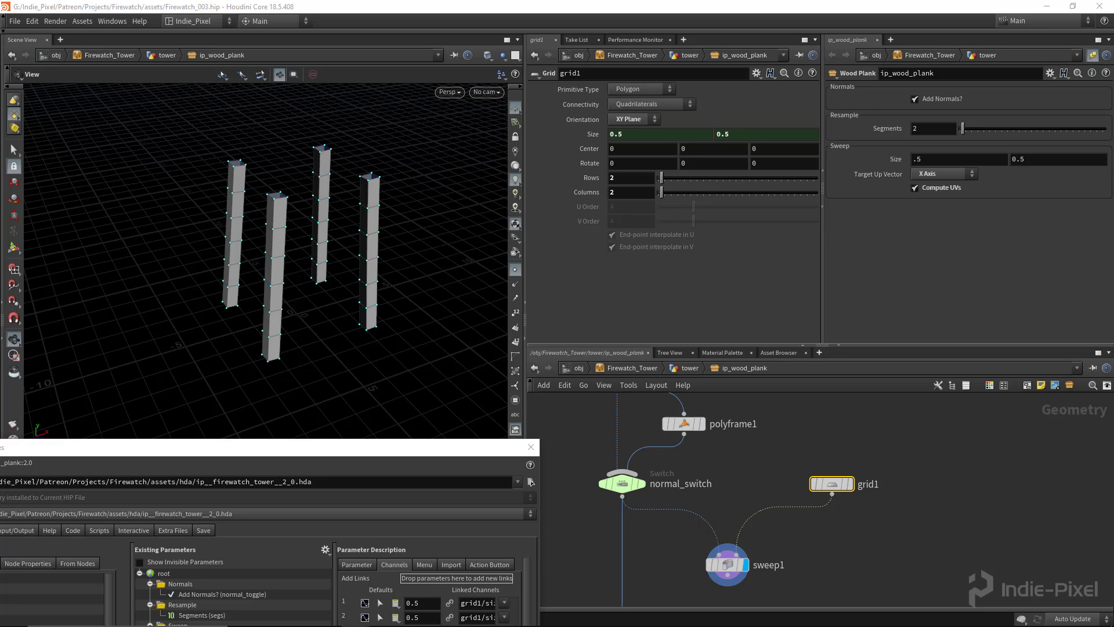
# Make the network editor pane taller and move grid1 up to leave room for another node above sweep1
pyautogui.moveTo(414, 455); pyautogui.dragTo(380, 443)
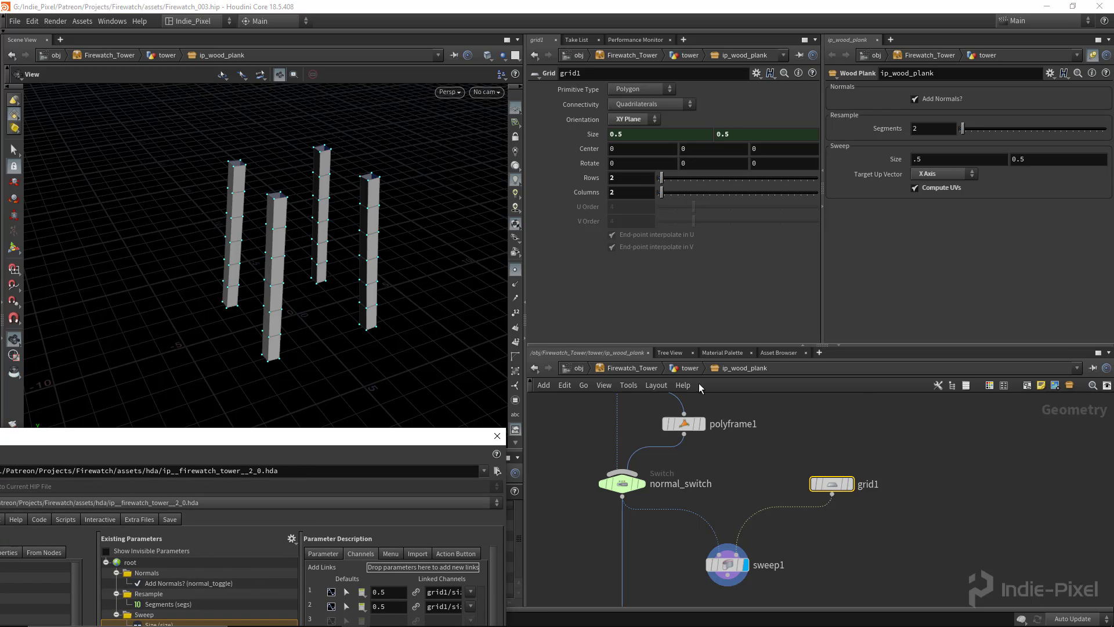
pyautogui.click(866, 348)
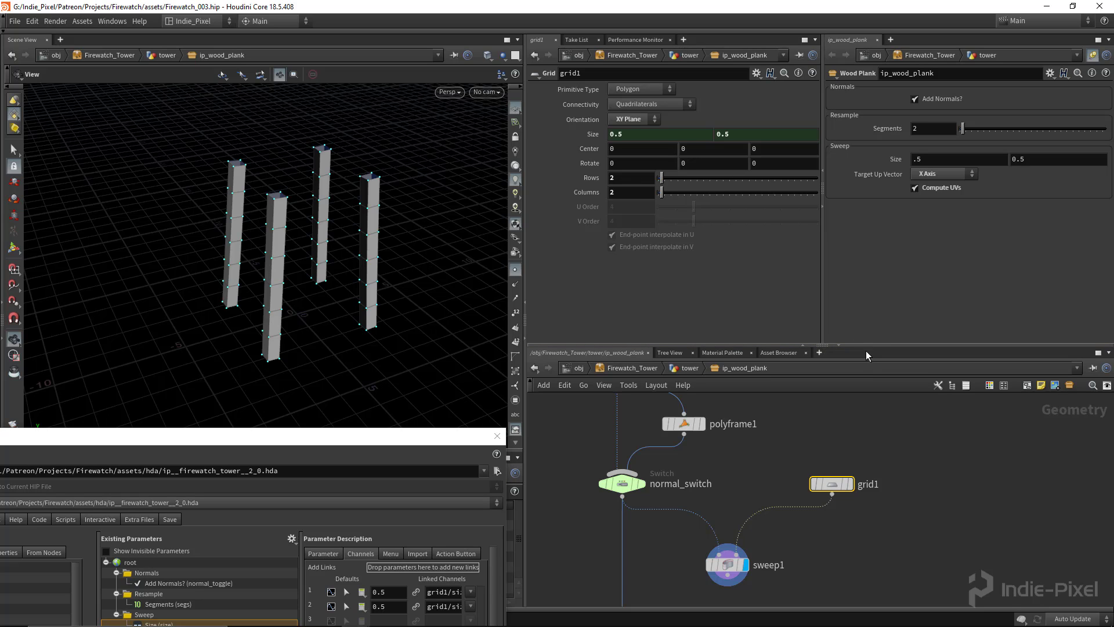
pyautogui.moveTo(868, 345); pyautogui.dragTo(855, 208)
pyautogui.click(900, 357)
pyautogui.moveTo(901, 357); pyautogui.dragTo(887, 383, button='middle')
pyautogui.moveTo(889, 384); pyautogui.dragTo(786, 458)
pyautogui.moveTo(819, 442); pyautogui.dragTo(820, 309)
# Add a PolyBevel node fed by grid1 and display its result framed in the viewport
pyautogui.click(813, 417)
pyautogui.press('Tab')
pyautogui.write('pol')
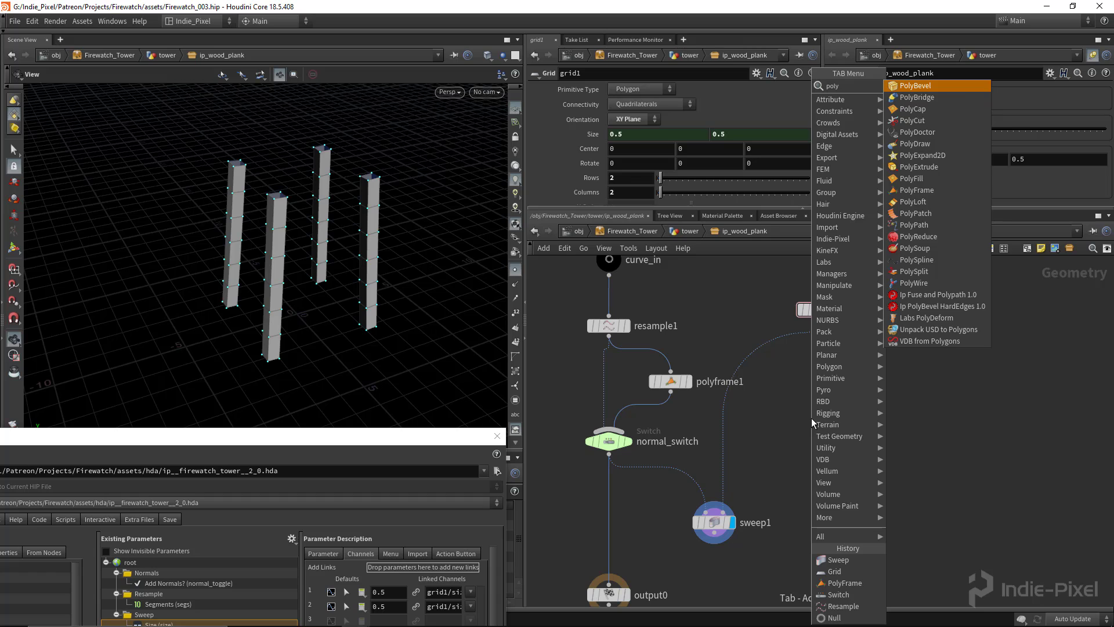
pyautogui.press('Return')
pyautogui.click(812, 418)
pyautogui.moveTo(811, 419); pyautogui.dragTo(876, 398)
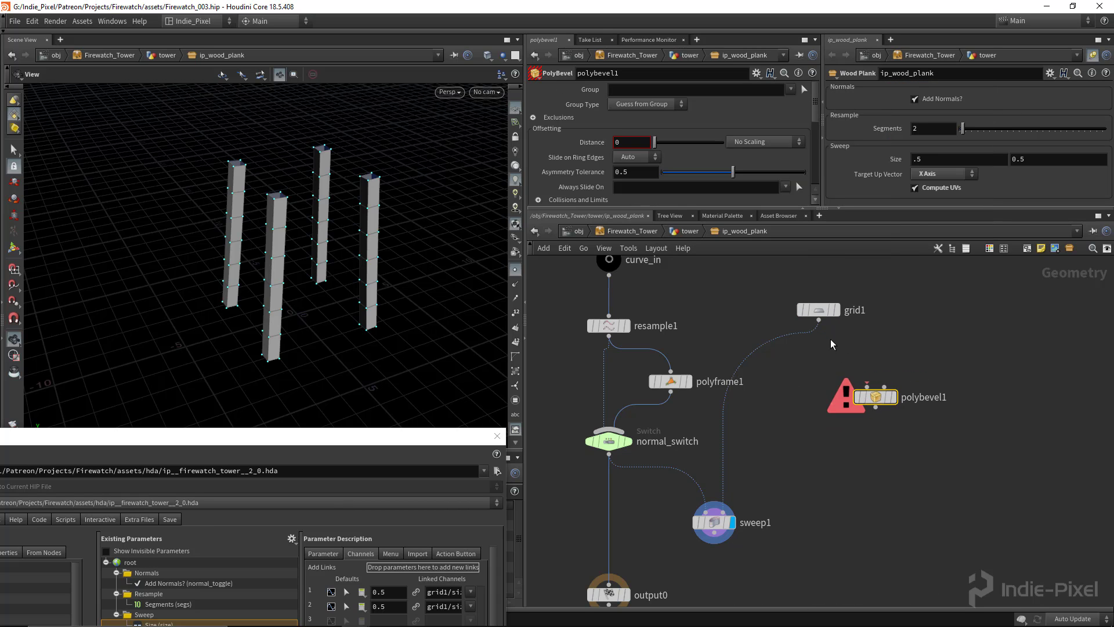
pyautogui.moveTo(819, 320); pyautogui.dragTo(867, 387)
pyautogui.click(893, 397)
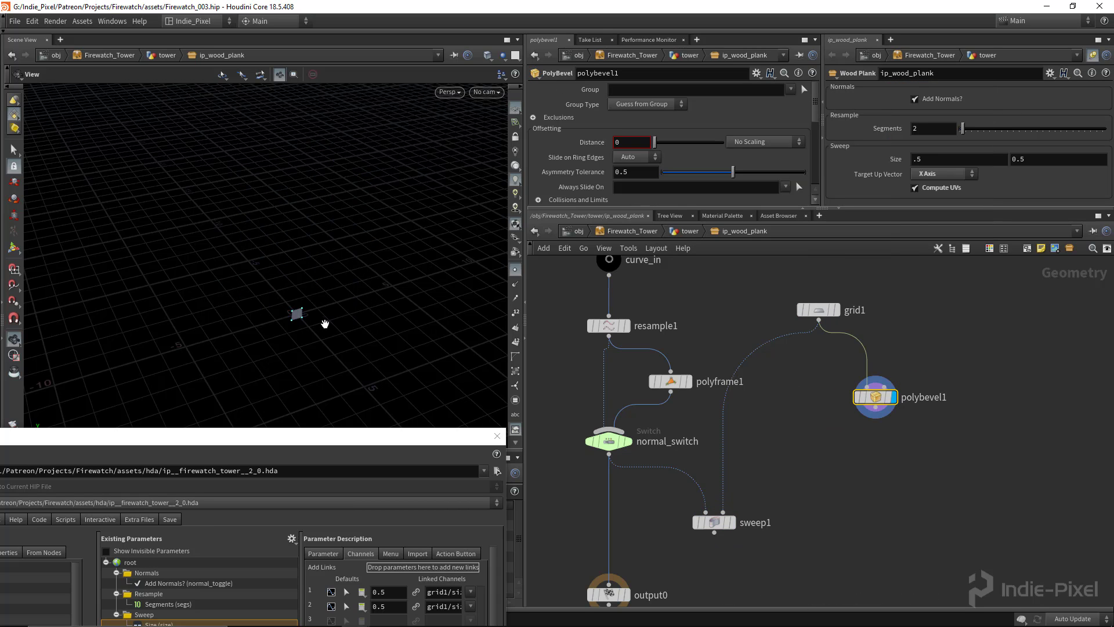
pyautogui.moveTo(326, 323); pyautogui.dragTo(327, 332)
pyautogui.press('f')
pyautogui.moveTo(239, 256); pyautogui.dragTo(169, 163)
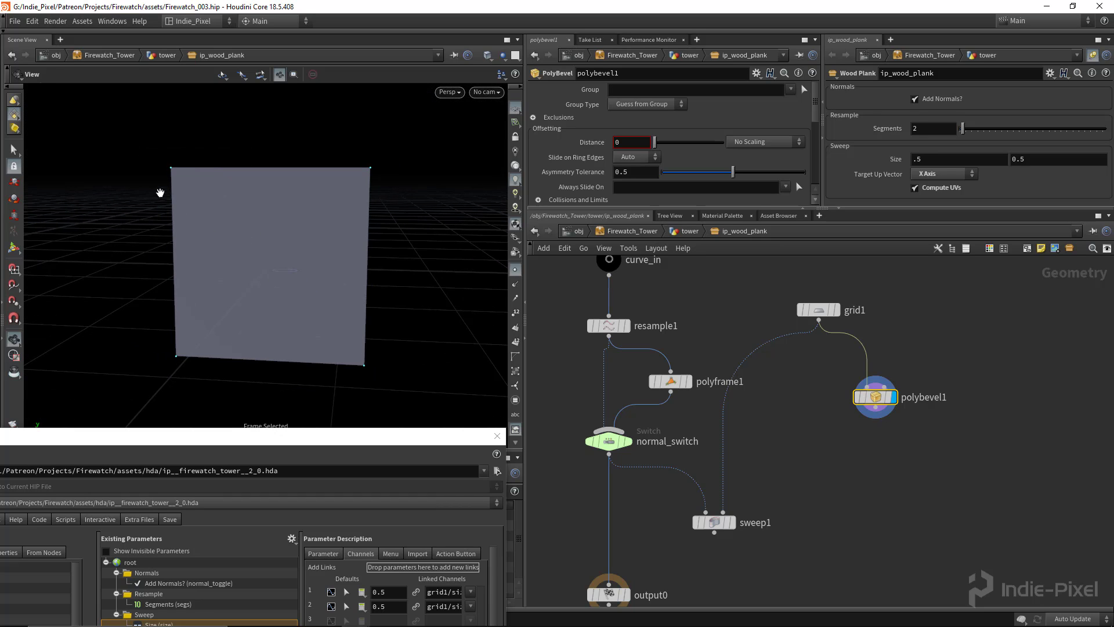
# Compare the swept planks with the flat grid profile by displaying sweep1 and polybevel1 alternately
pyautogui.moveTo(770, 427); pyautogui.dragTo(770, 367, button='middle')
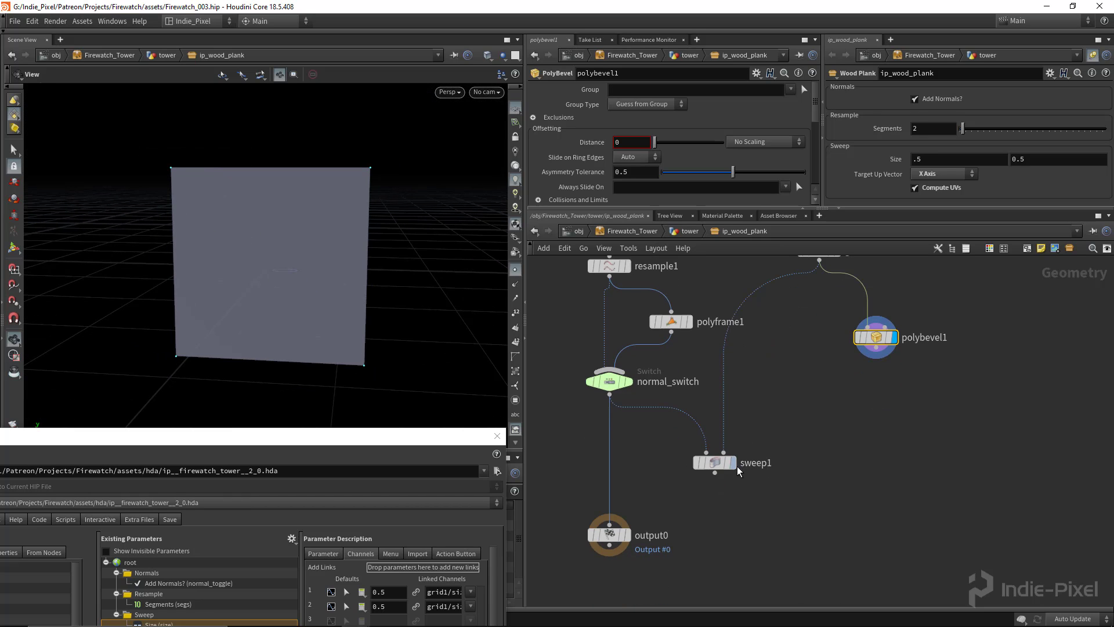
pyautogui.click(732, 463)
pyautogui.click(709, 464)
pyautogui.moveTo(298, 271); pyautogui.dragTo(296, 299)
pyautogui.press('f')
pyautogui.moveTo(239, 221); pyautogui.dragTo(273, 217)
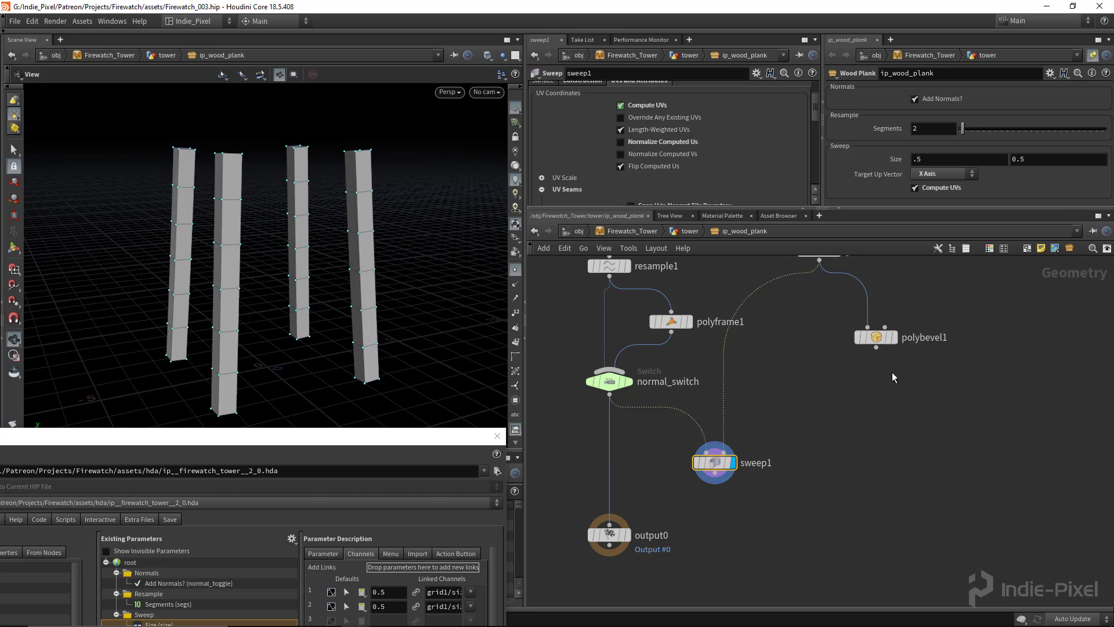
pyautogui.click(898, 343)
pyautogui.press('f')
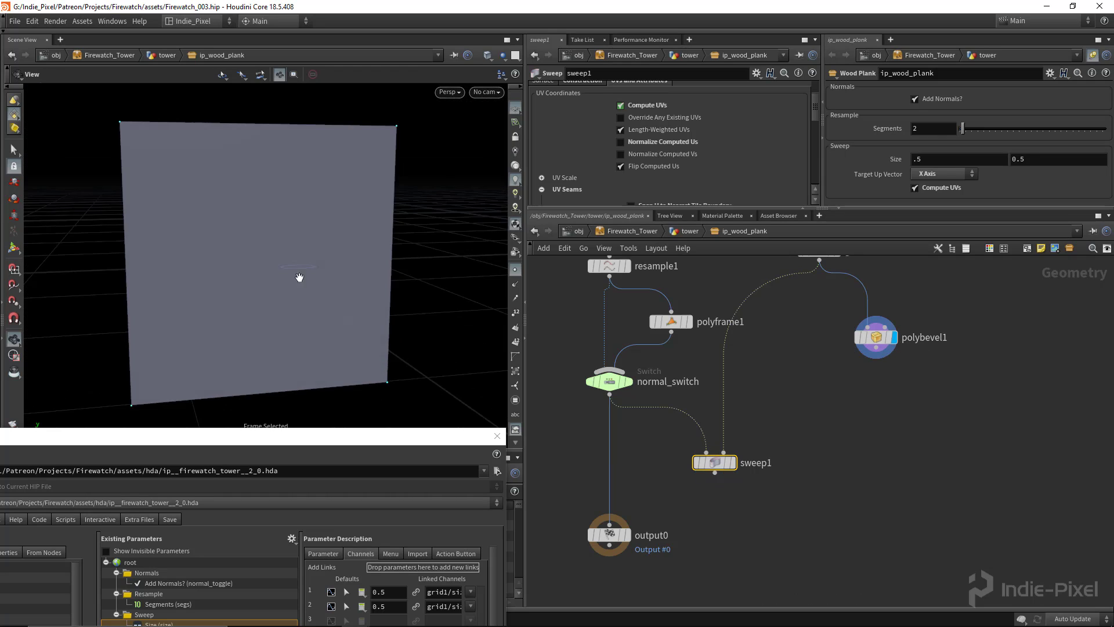
pyautogui.moveTo(265, 286); pyautogui.dragTo(300, 293)
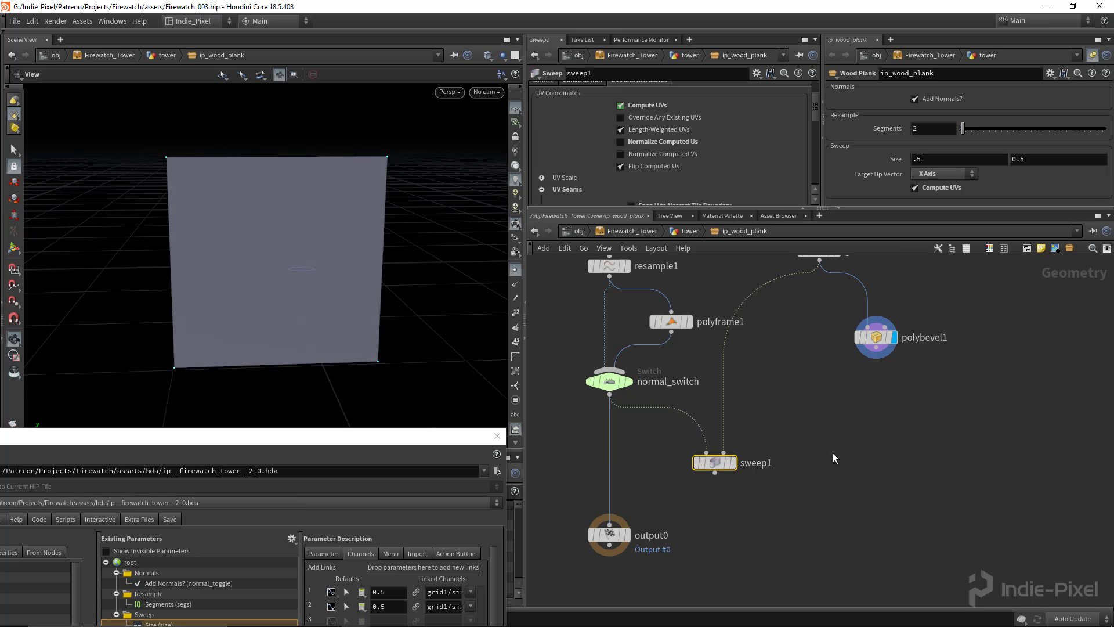
pyautogui.click(725, 468)
pyautogui.press('f')
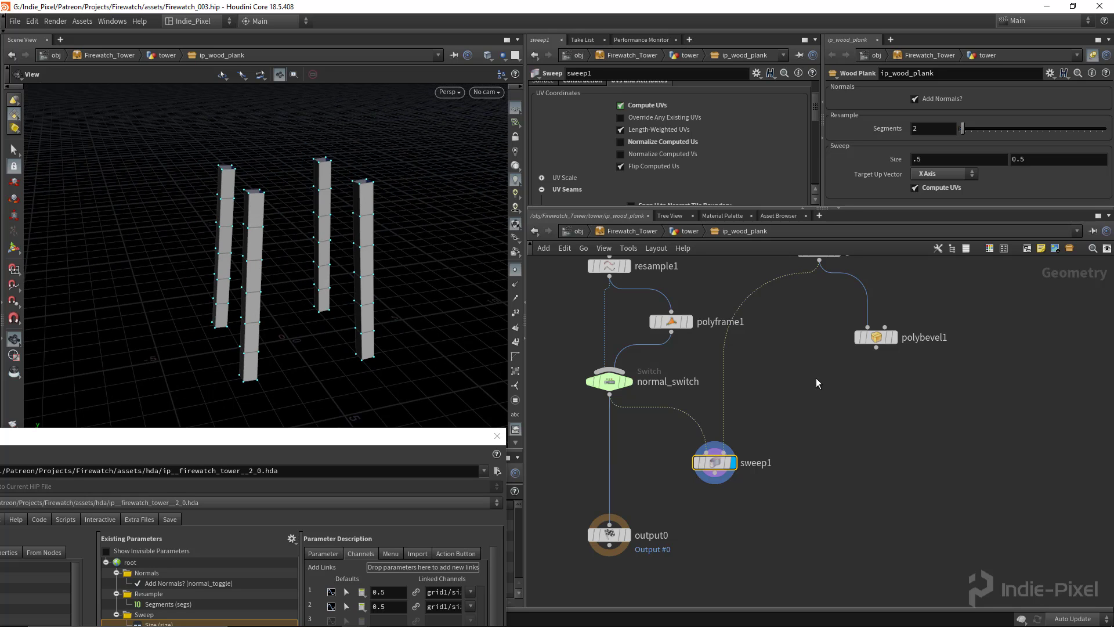
# Bevel the grid's corners by setting polybevel1's Group Type to Points and its Distance to 0.05
pyautogui.click(888, 341)
pyautogui.click(886, 344)
pyautogui.press('f')
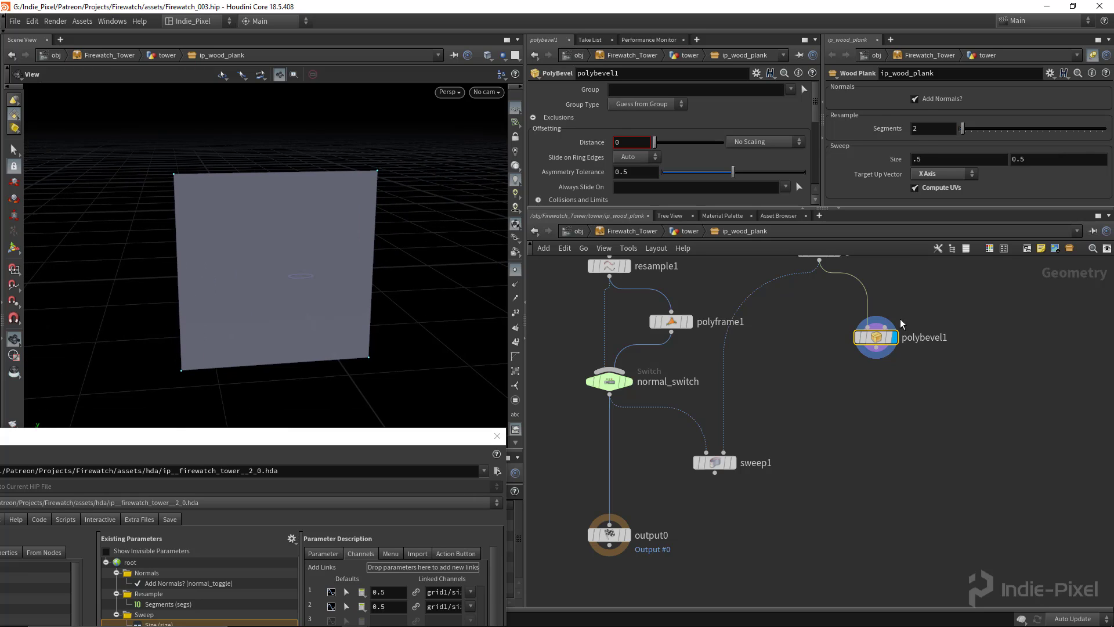
pyautogui.click(647, 105)
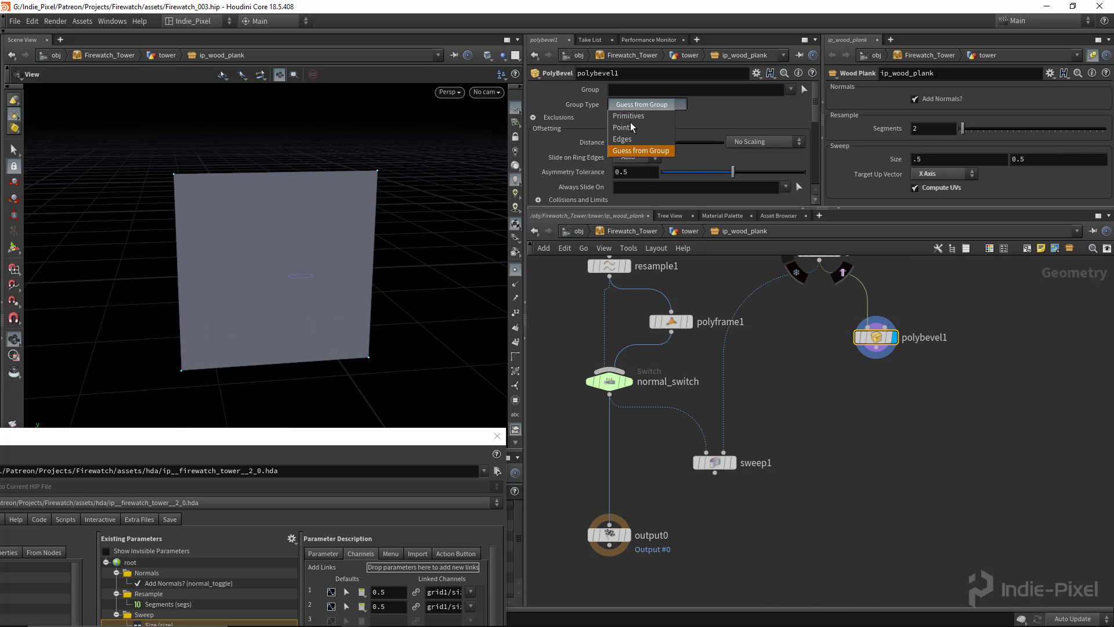
pyautogui.click(622, 127)
pyautogui.moveTo(663, 142); pyautogui.dragTo(660, 146)
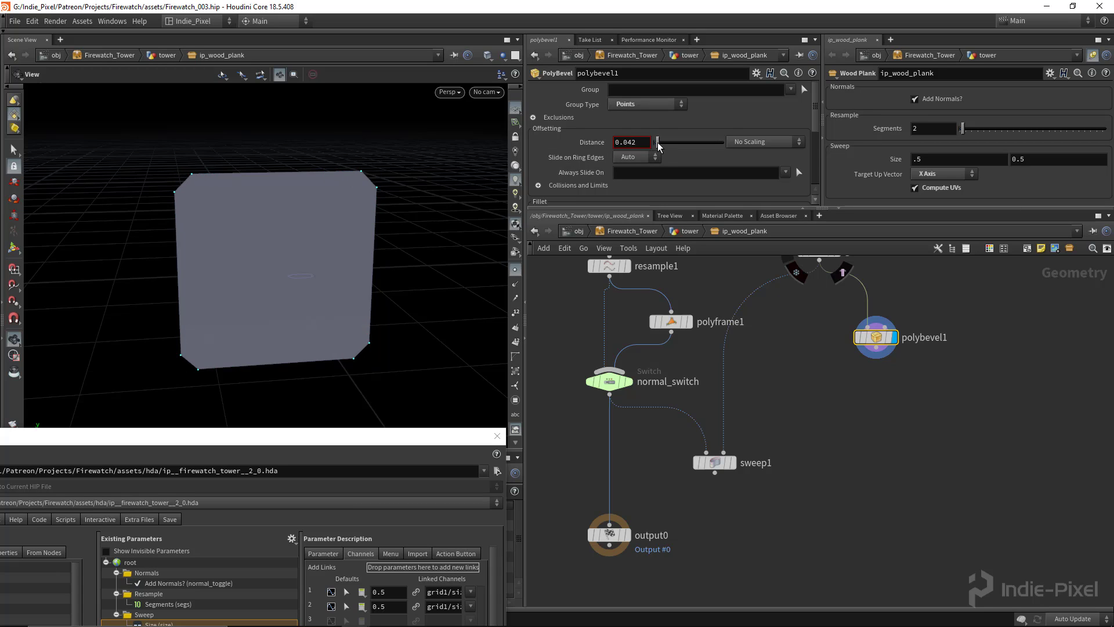
pyautogui.click(646, 142)
pyautogui.write('0.05')
pyautogui.press('Return')
pyautogui.moveTo(412, 277); pyautogui.dragTo(316, 296, button='right')
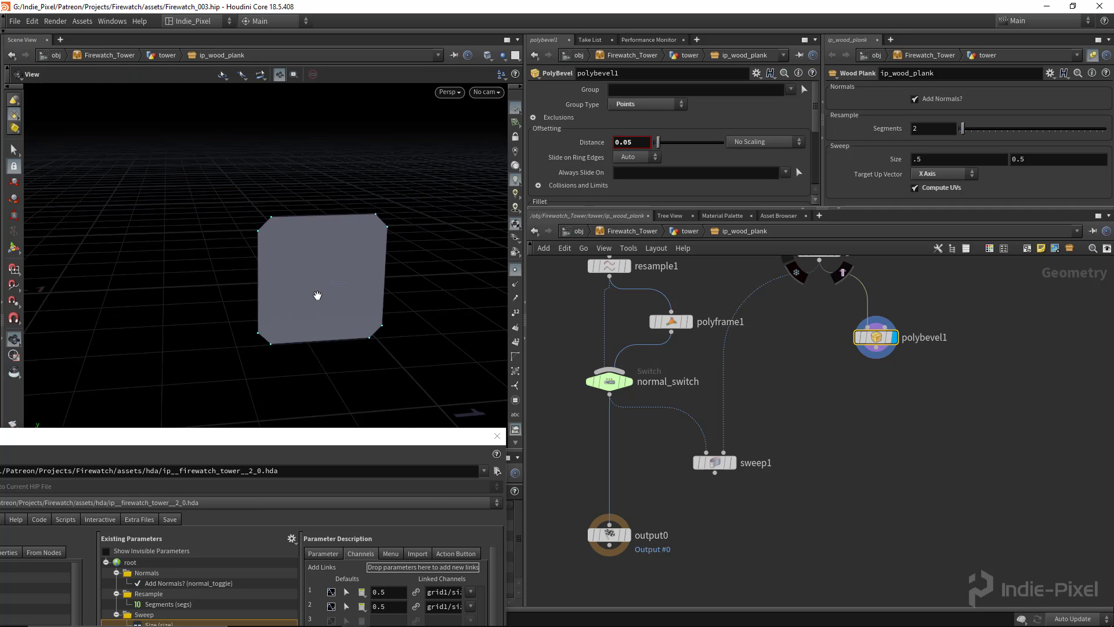
pyautogui.moveTo(316, 296); pyautogui.dragTo(273, 263)
# Add a folder labelled Beveling after the Sweep folder in the asset's existing parameters
pyautogui.moveTo(329, 432); pyautogui.dragTo(490, 124)
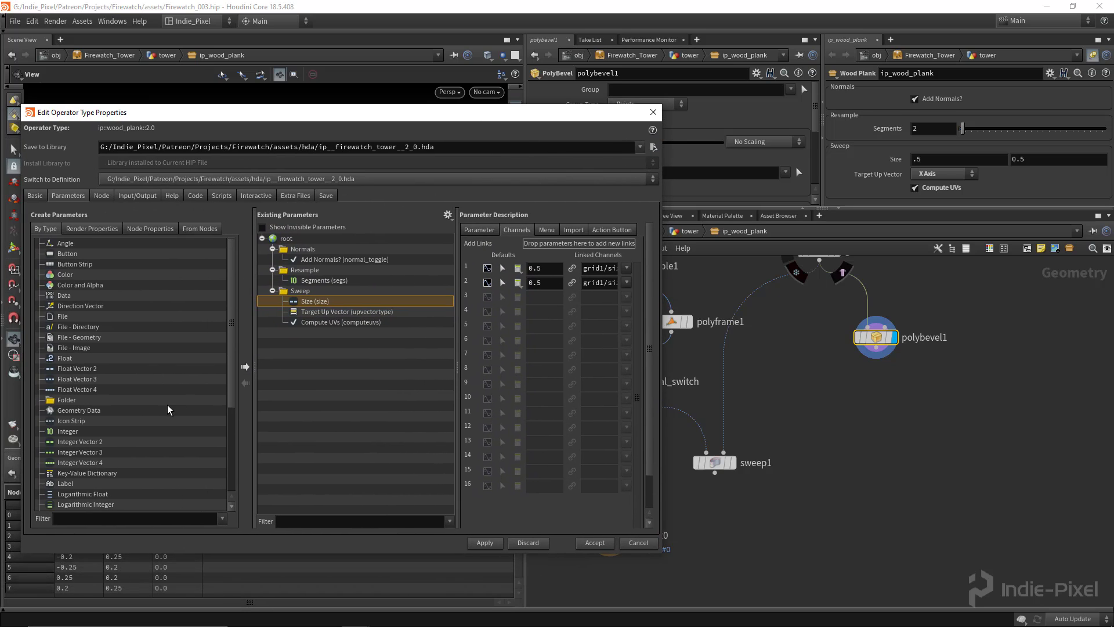
pyautogui.moveTo(85, 400); pyautogui.dragTo(357, 361)
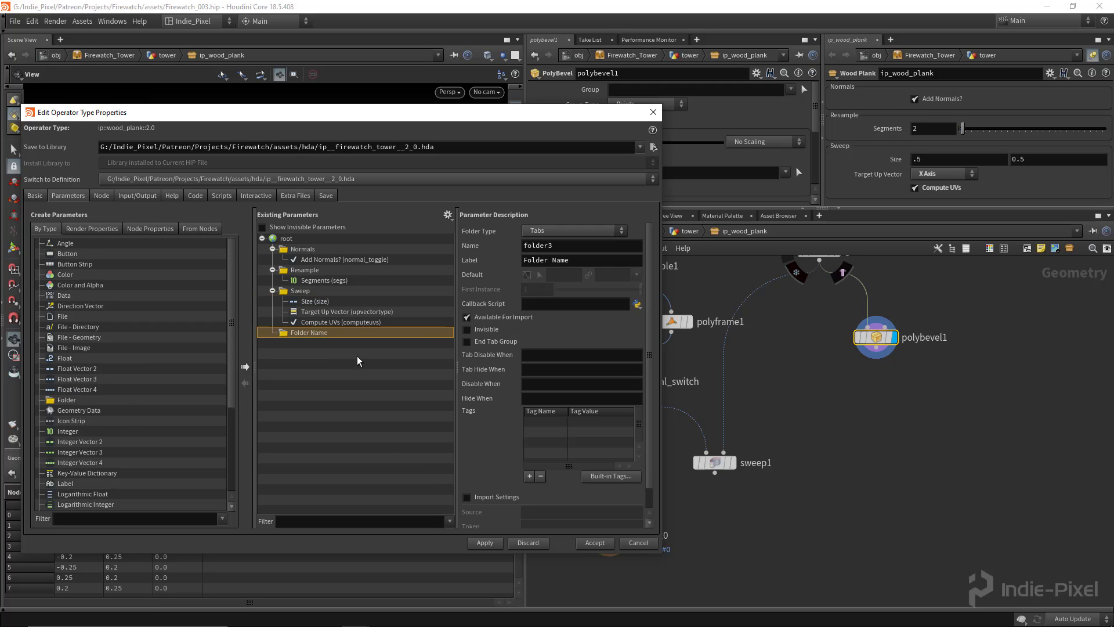
pyautogui.click(598, 260)
pyautogui.write('Beveling')
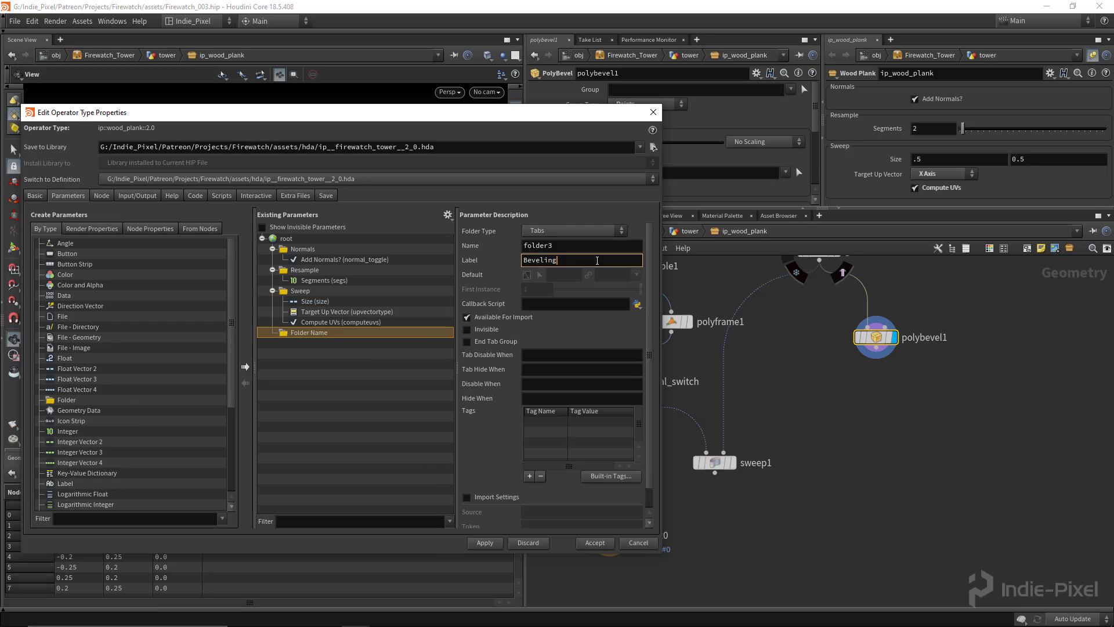
pyautogui.press('Return')
# Expose polybevel1's Distance parameter inside the asset's Beveling folder
pyautogui.moveTo(556, 116); pyautogui.dragTo(411, 101)
pyautogui.click(490, 228)
pyautogui.click(488, 244)
pyautogui.moveTo(593, 141); pyautogui.dragTo(160, 315)
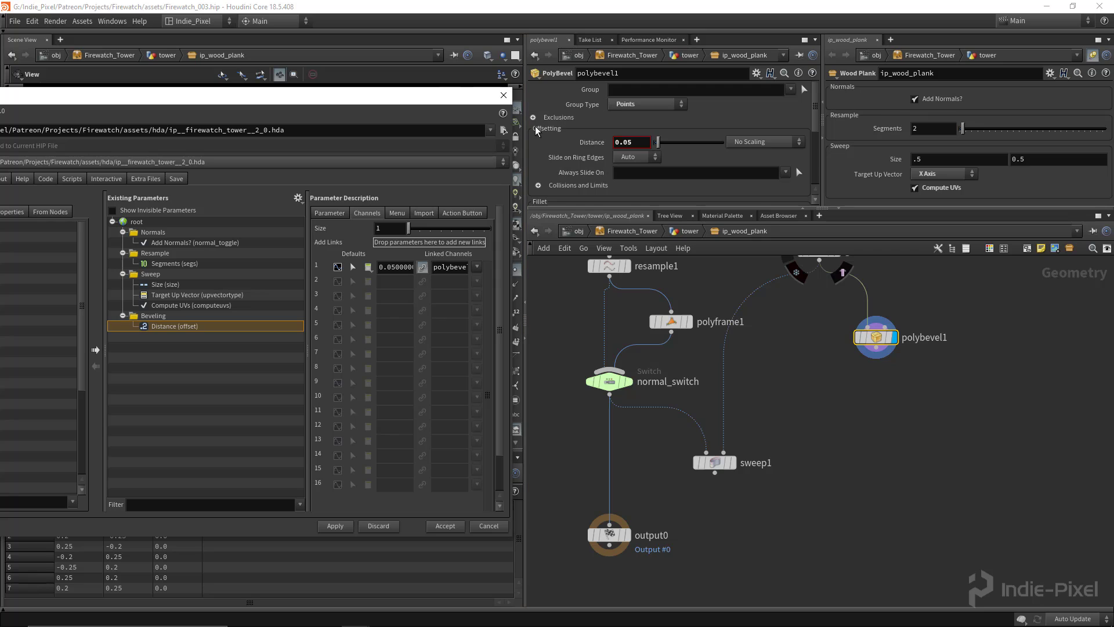
pyautogui.scroll(-3, 592, 154)
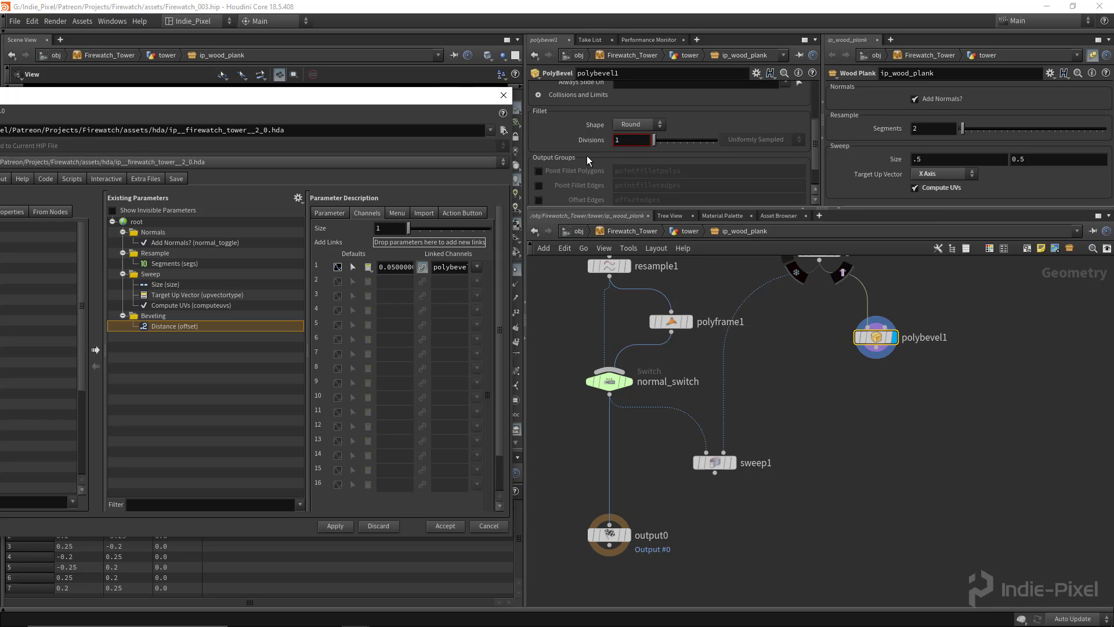
# Expose polybevel1's Shape and Divisions parameters in the asset's Beveling folder after Distance and apply the changes
pyautogui.moveTo(595, 125); pyautogui.dragTo(167, 310)
pyautogui.moveTo(591, 140); pyautogui.dragTo(152, 315)
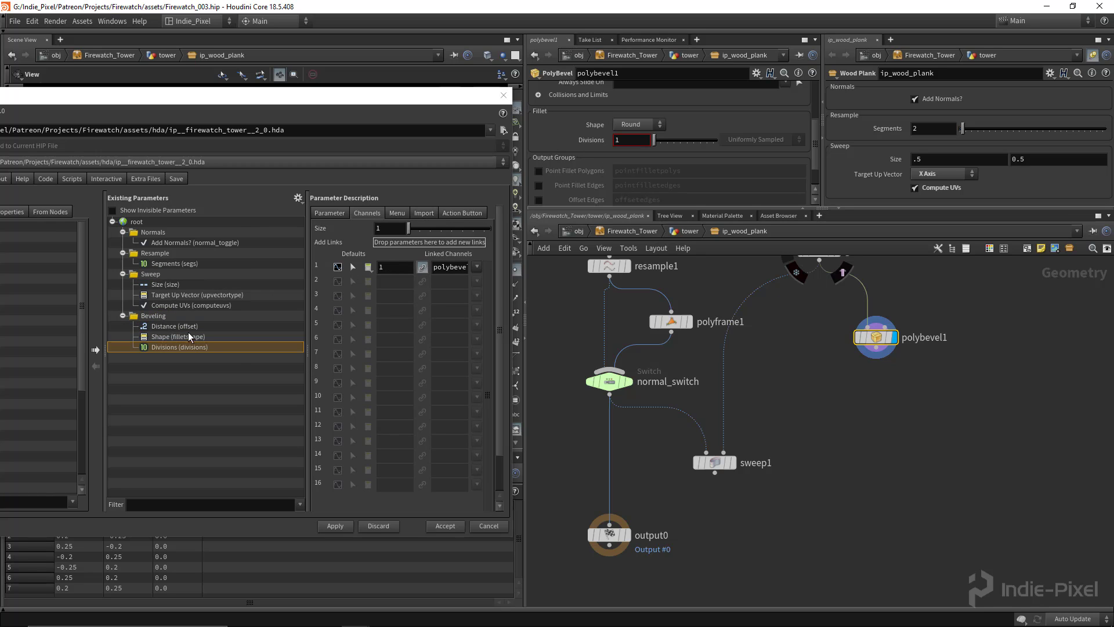
pyautogui.click(335, 525)
pyautogui.moveTo(370, 99); pyautogui.dragTo(347, 163)
# Add a Switch node below polybevel1 and wire grid1 as its first input and polybevel1 as its second
pyautogui.moveTo(828, 395); pyautogui.dragTo(780, 425, button='middle')
pyautogui.click(763, 427)
pyautogui.press('Tab')
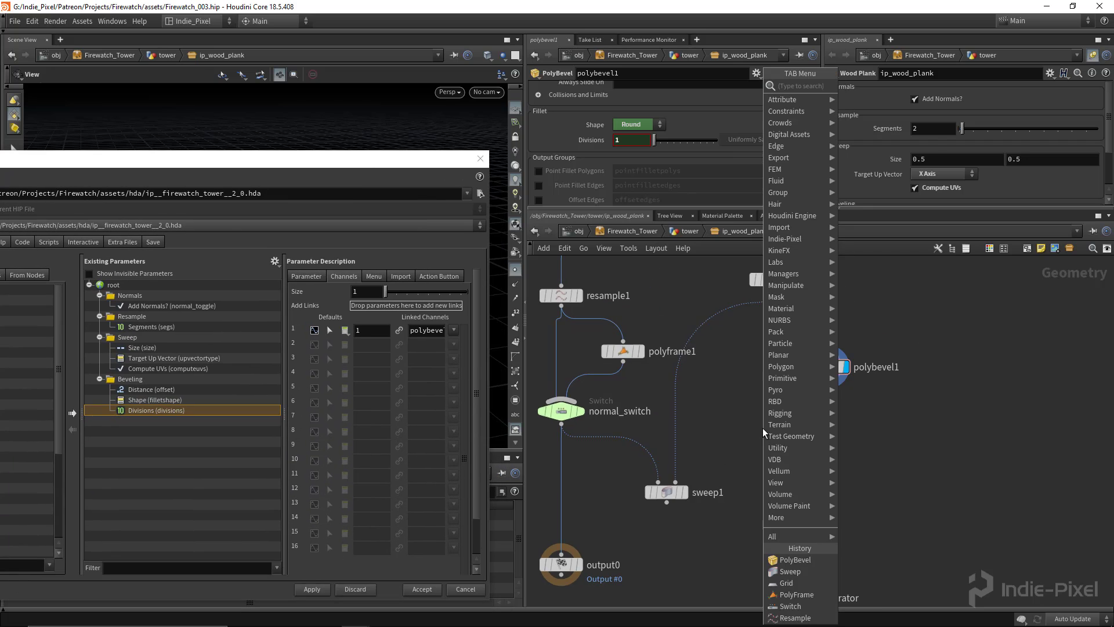
pyautogui.write('swi')
pyautogui.press('Return')
pyautogui.click(775, 416)
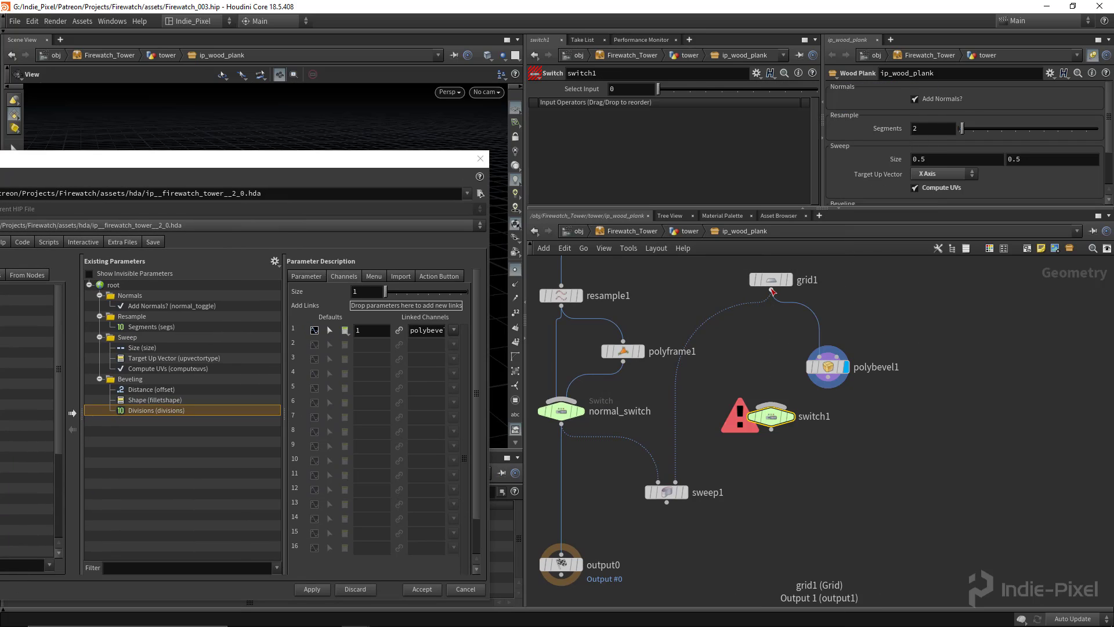
pyautogui.moveTo(771, 289); pyautogui.dragTo(777, 405)
pyautogui.moveTo(828, 377); pyautogui.dragTo(777, 405)
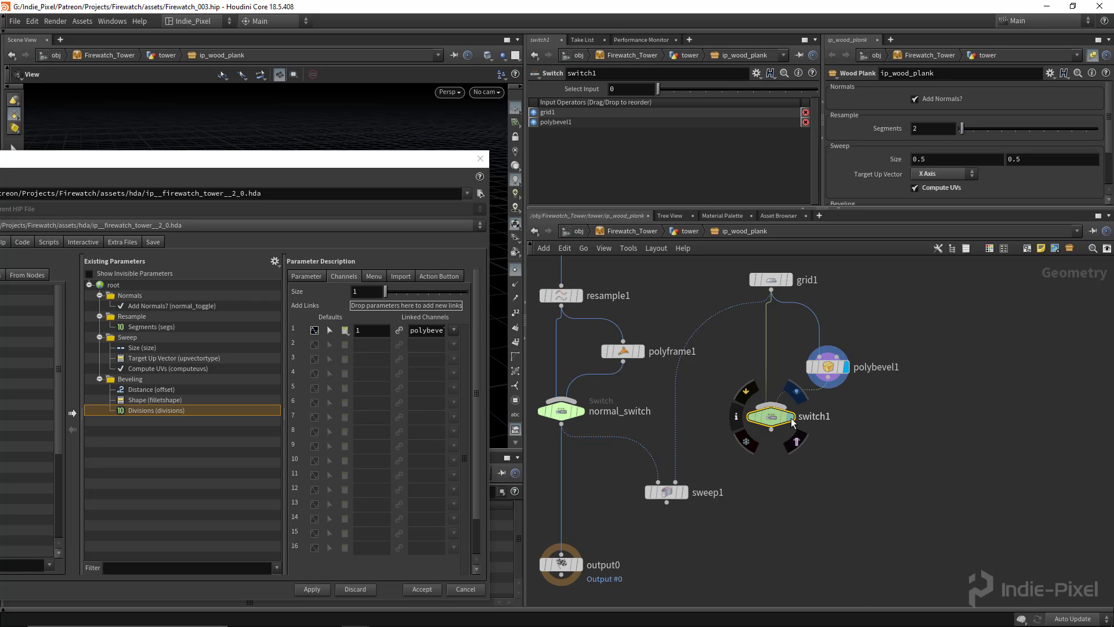
# Display the new switch node and rename it bevel_switch
pyautogui.doubleClick(818, 417)
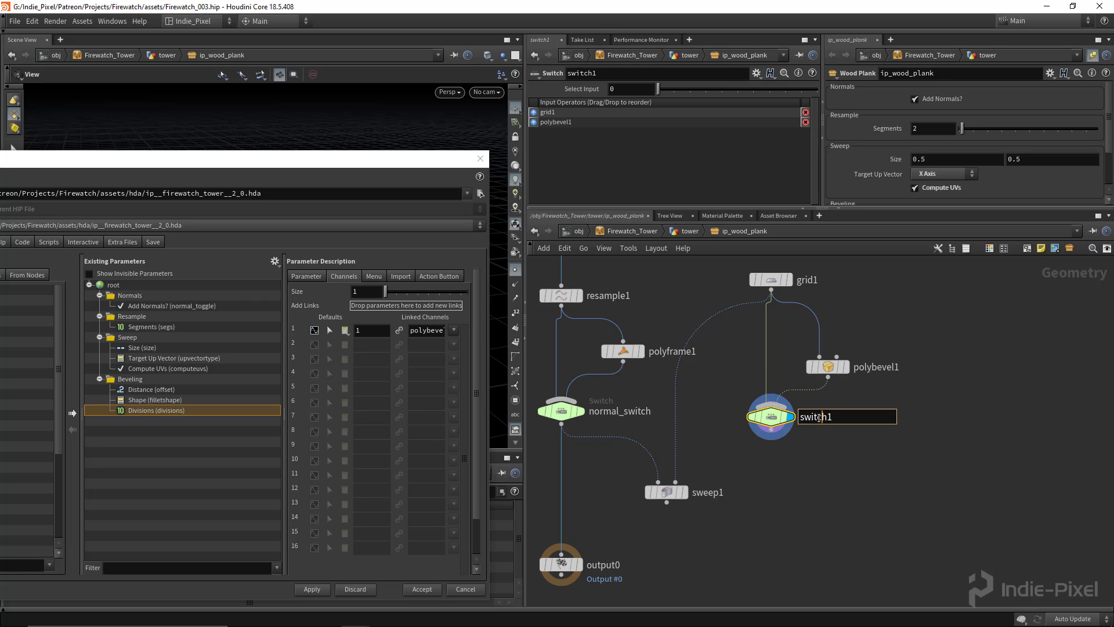
pyautogui.doubleClick(818, 417)
pyautogui.write('bevel_switch')
pyautogui.press('Return')
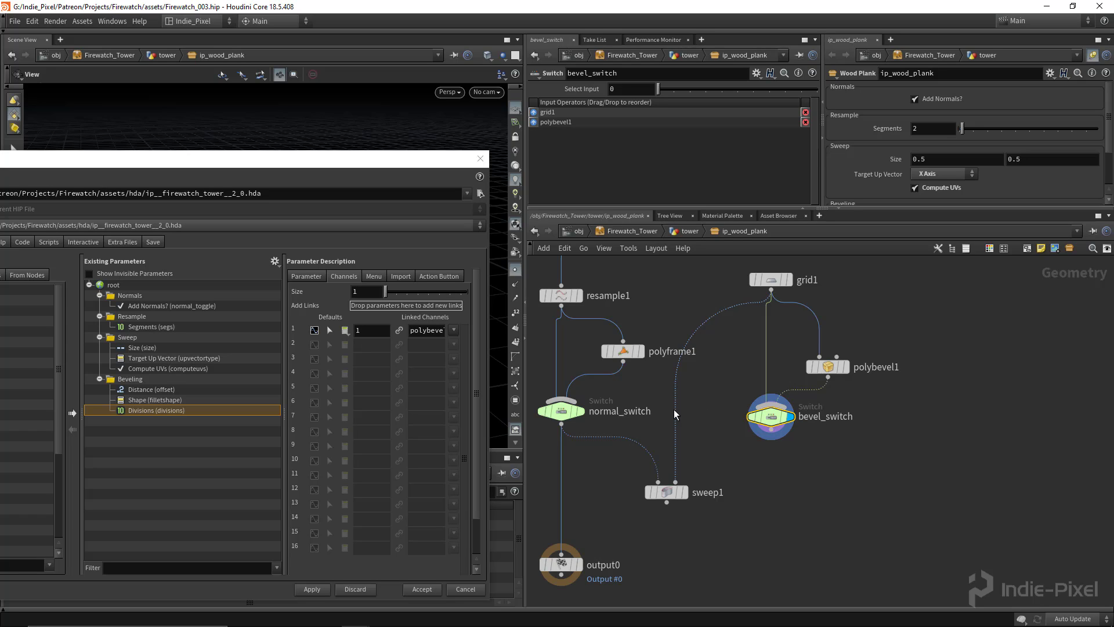
# Feed bevel_switch into sweep1's cross-section input in place of grid1 and display the swept planks
pyautogui.moveTo(675, 414); pyautogui.dragTo(771, 447)
pyautogui.click(683, 492)
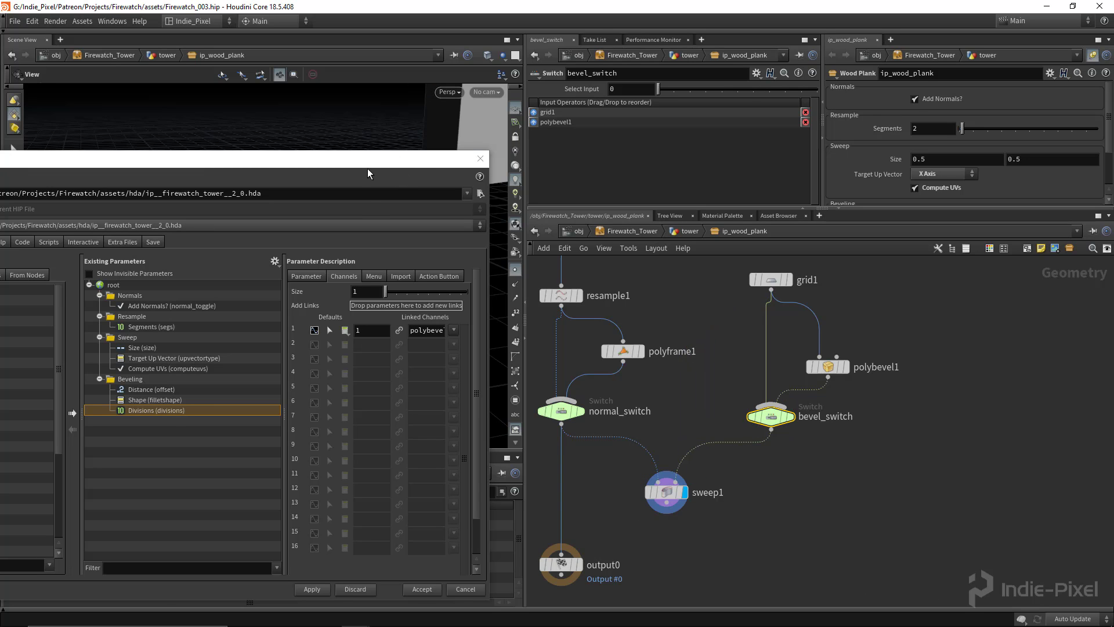
pyautogui.moveTo(369, 168); pyautogui.dragTo(344, 537)
pyautogui.click(396, 282)
pyautogui.press('g')
pyautogui.moveTo(317, 286); pyautogui.dragTo(394, 279)
pyautogui.moveTo(826, 368); pyautogui.dragTo(829, 346)
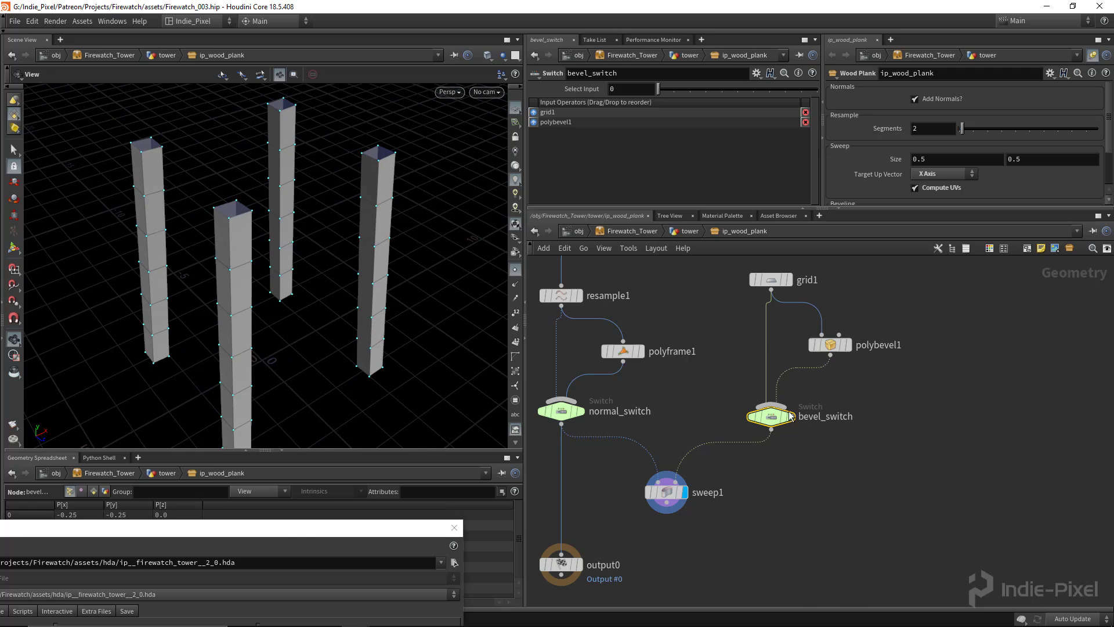
# Expose bevel_switch's Select Input at the start of the Beveling folder, named bevel_switch and labelled "Use Bevel?"
pyautogui.moveTo(288, 531); pyautogui.dragTo(341, 210)
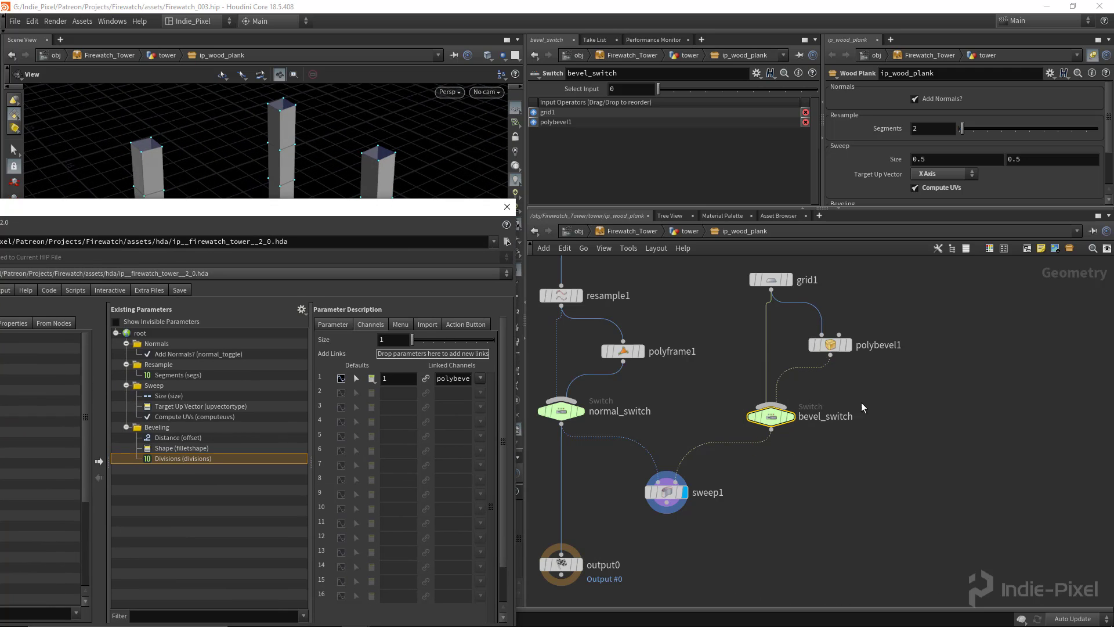
pyautogui.click(765, 415)
pyautogui.moveTo(590, 89); pyautogui.dragTo(201, 436)
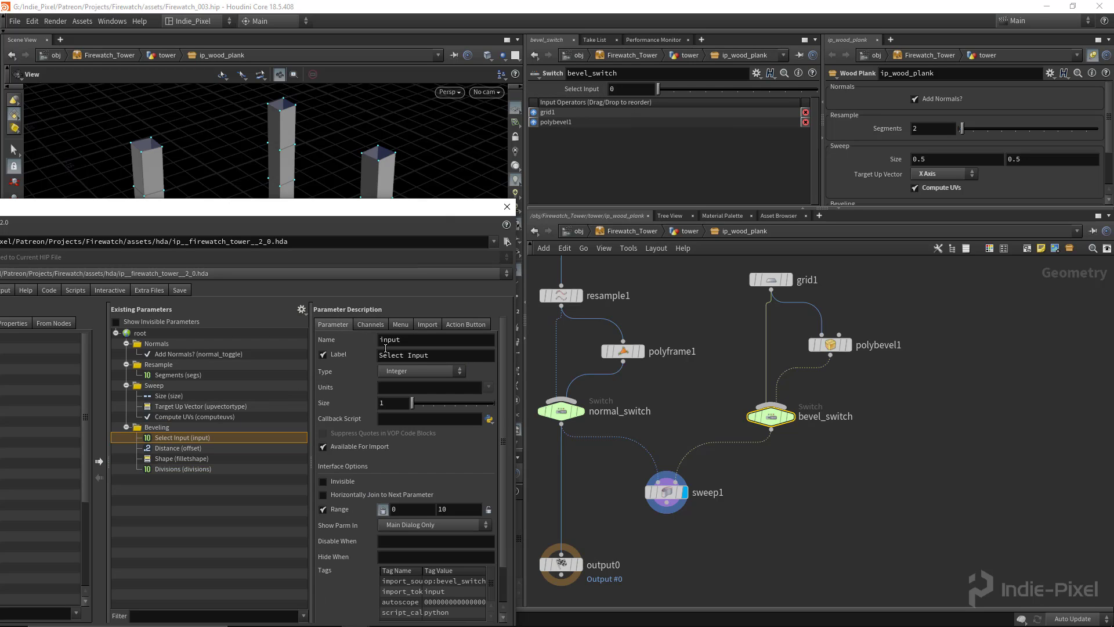
pyautogui.doubleClick(432, 343)
pyautogui.write('bevel_switch')
pyautogui.press('Tab')
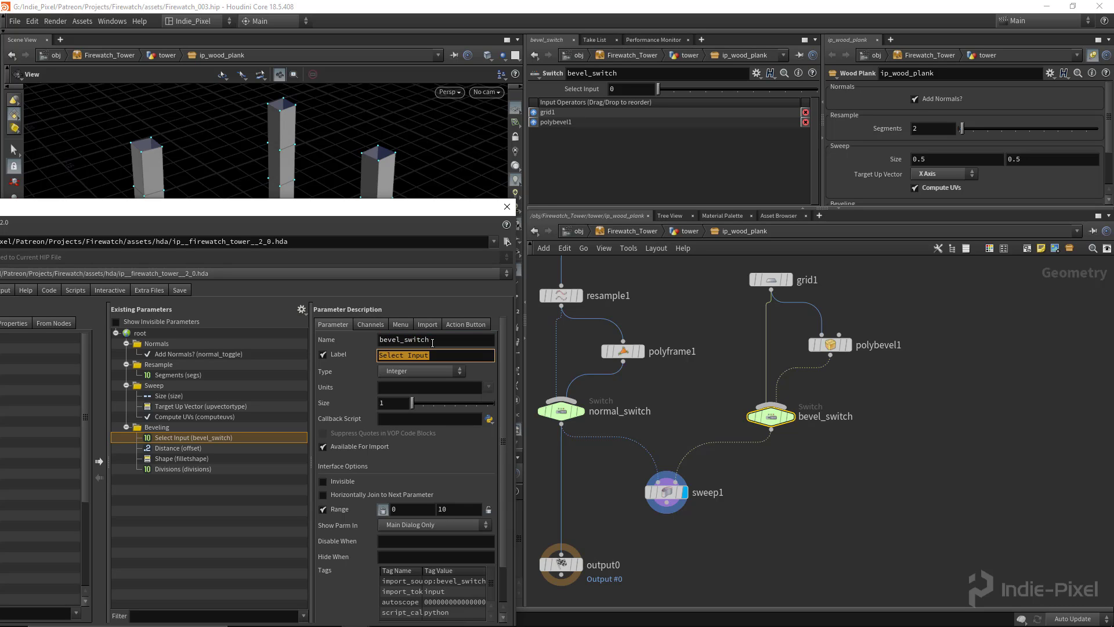
pyautogui.write('U')
pyautogui.press('Return')
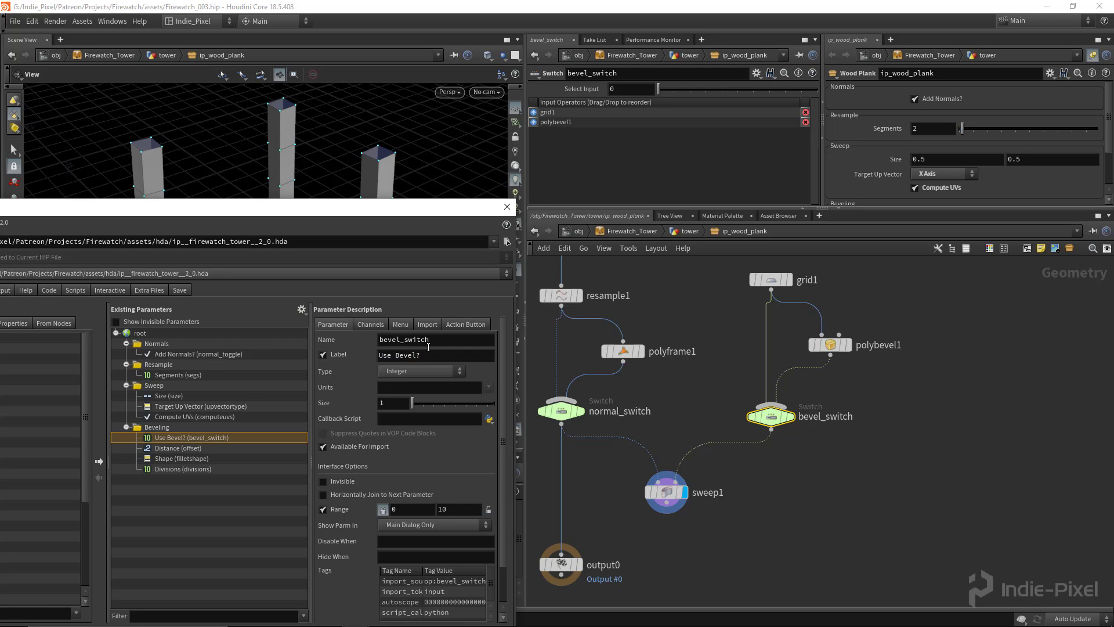
# Change the "Use Bevel?" parameter's type to Toggle and accept the asset's type properties
pyautogui.moveTo(417, 206); pyautogui.dragTo(392, 118)
pyautogui.click(400, 283)
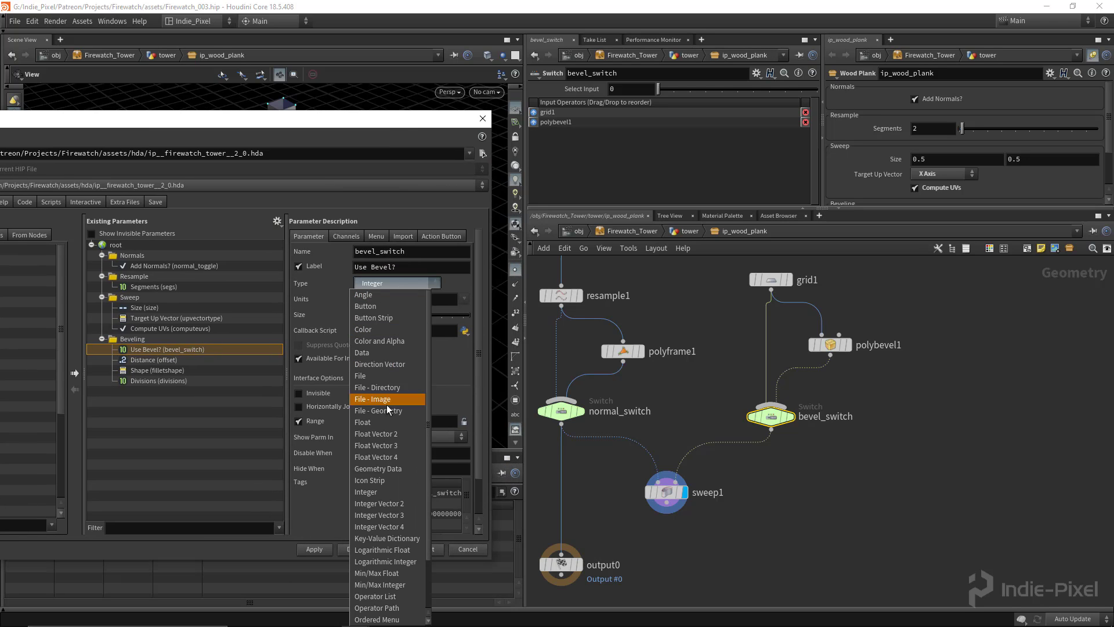
pyautogui.click(375, 599)
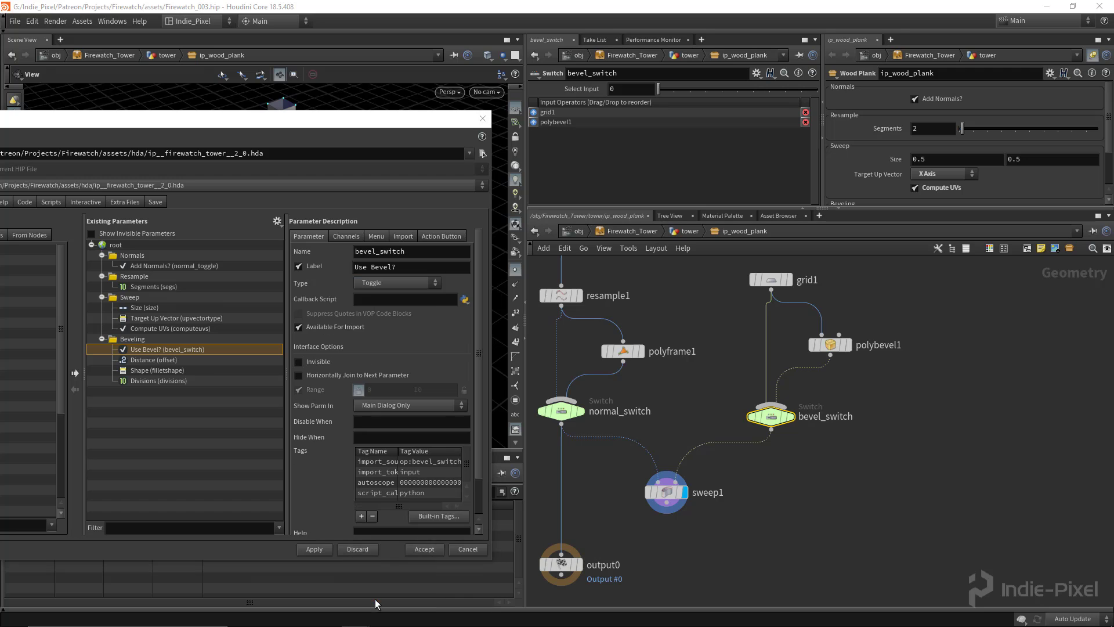
pyautogui.click(314, 549)
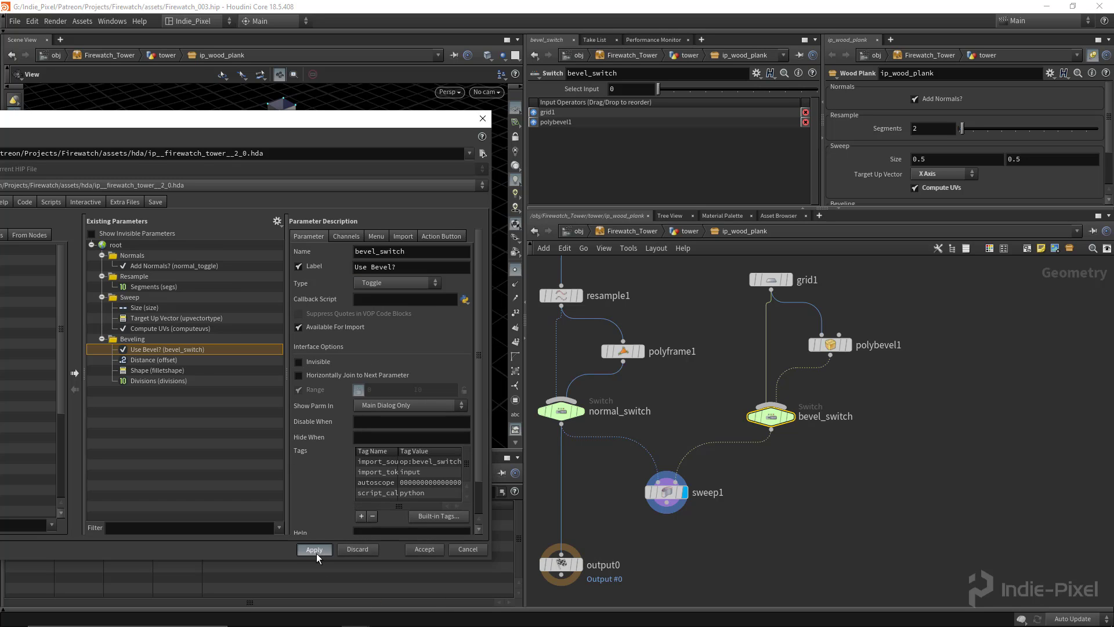
pyautogui.click(424, 549)
# Connect sweep1 to output0, display output0 and align it directly below sweep1
pyautogui.moveTo(344, 295); pyautogui.dragTo(272, 304, button='right')
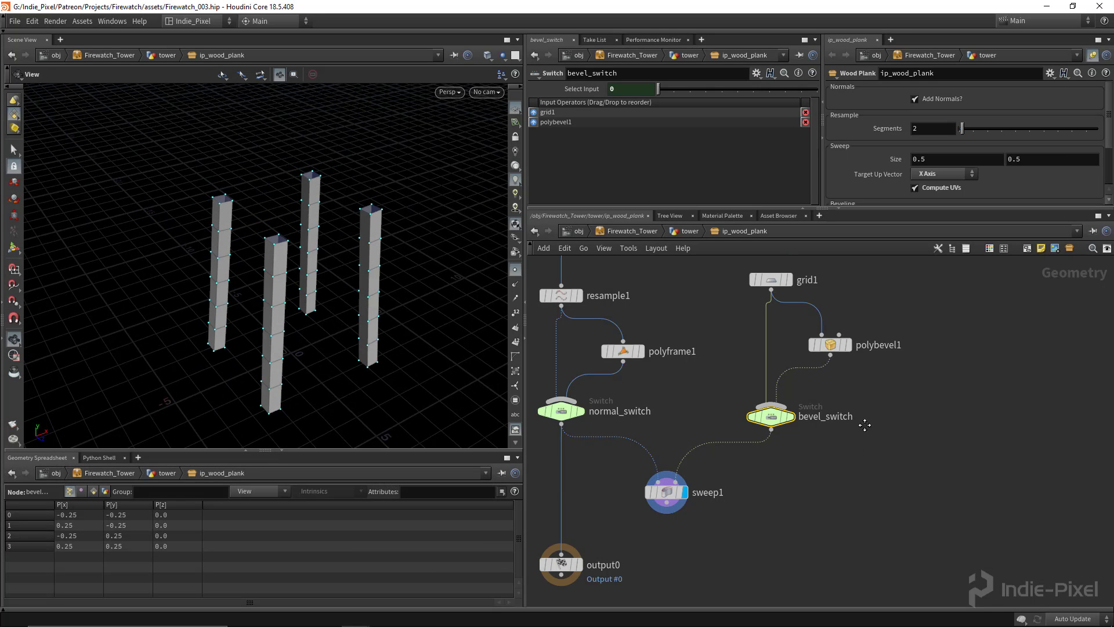
pyautogui.moveTo(865, 425); pyautogui.dragTo(880, 384, button='middle')
pyautogui.click(682, 472)
pyautogui.click(582, 521)
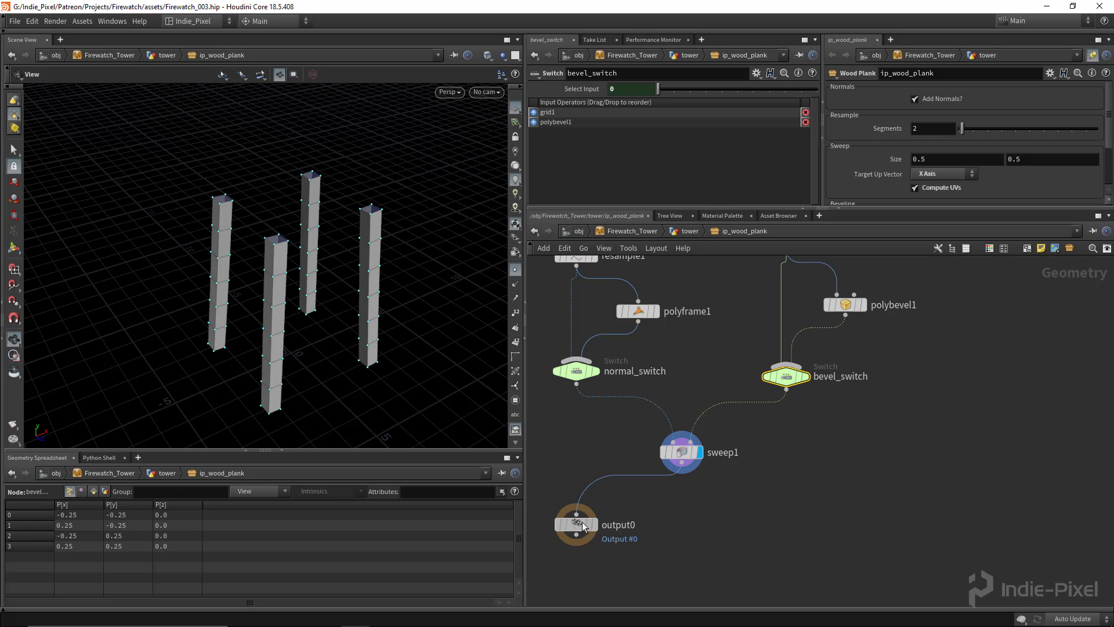
pyautogui.moveTo(582, 521); pyautogui.dragTo(689, 529)
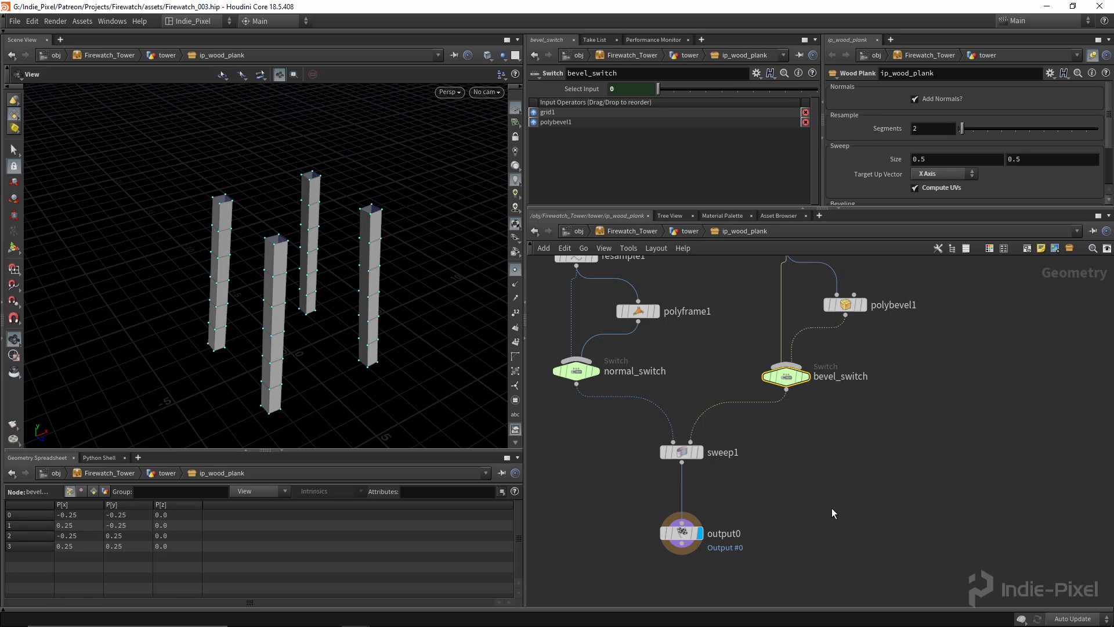
# Return to the tower network, turn on Use Bevel? for ip_wood_plank and set its bevel Distance to 0.052
pyautogui.press('u')
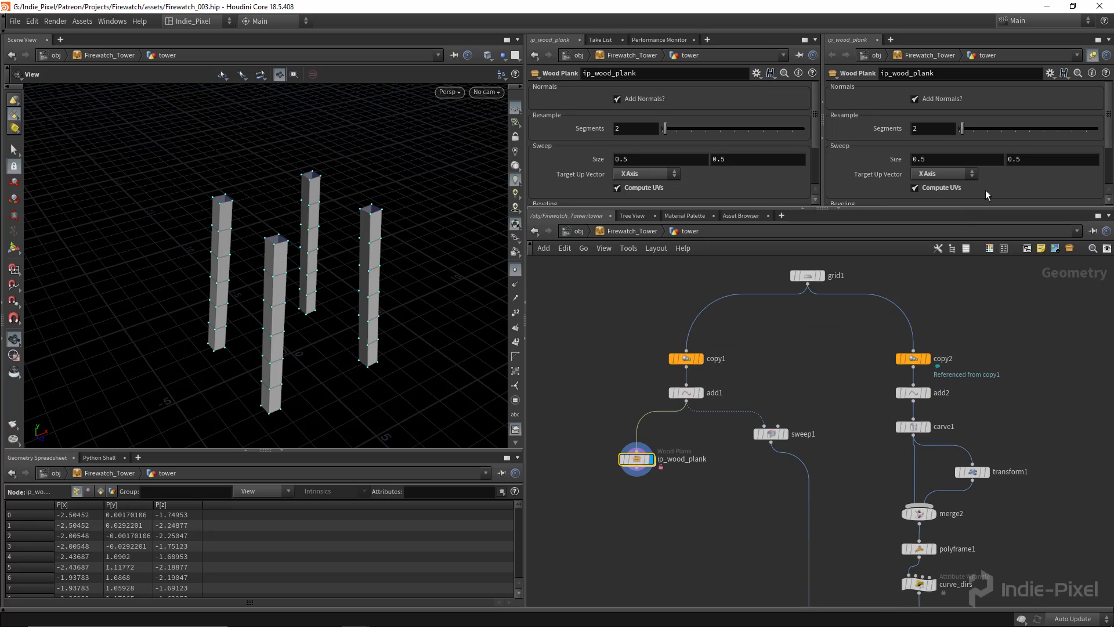
pyautogui.moveTo(958, 260); pyautogui.dragTo(955, 355)
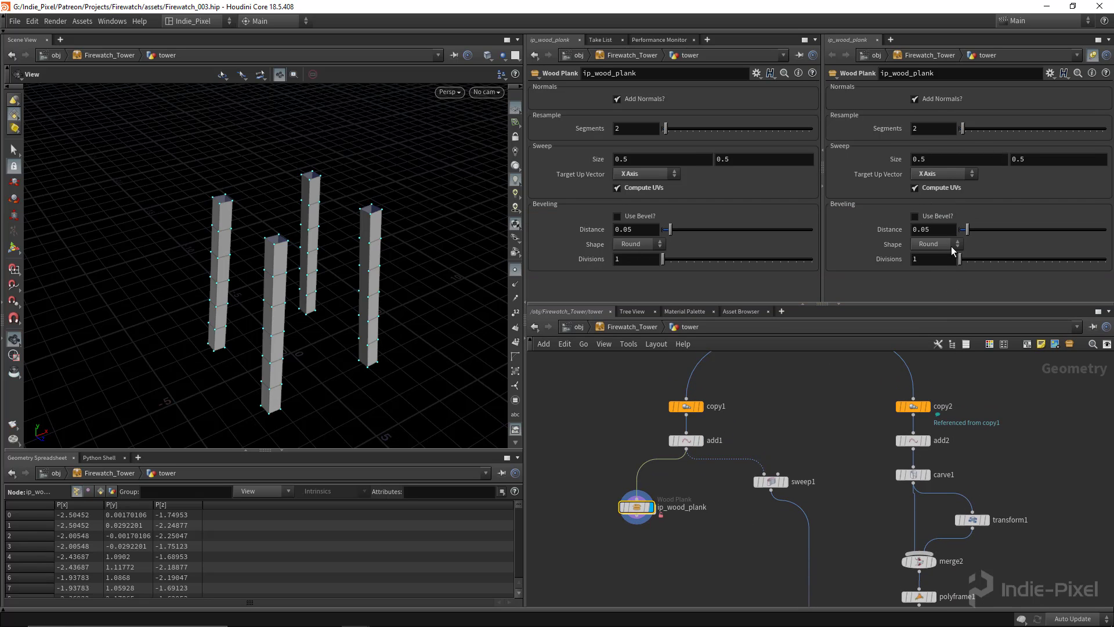
pyautogui.click(936, 217)
pyautogui.moveTo(320, 244); pyautogui.dragTo(331, 267)
pyautogui.moveTo(967, 230); pyautogui.dragTo(969, 235)
pyautogui.moveTo(318, 303); pyautogui.dragTo(328, 294)
pyautogui.hotkey('space', '5')
pyautogui.moveTo(293, 255); pyautogui.dragTo(340, 250, button='right')
pyautogui.hotkey('space', '1')
pyautogui.scroll(-2, 303, 240)
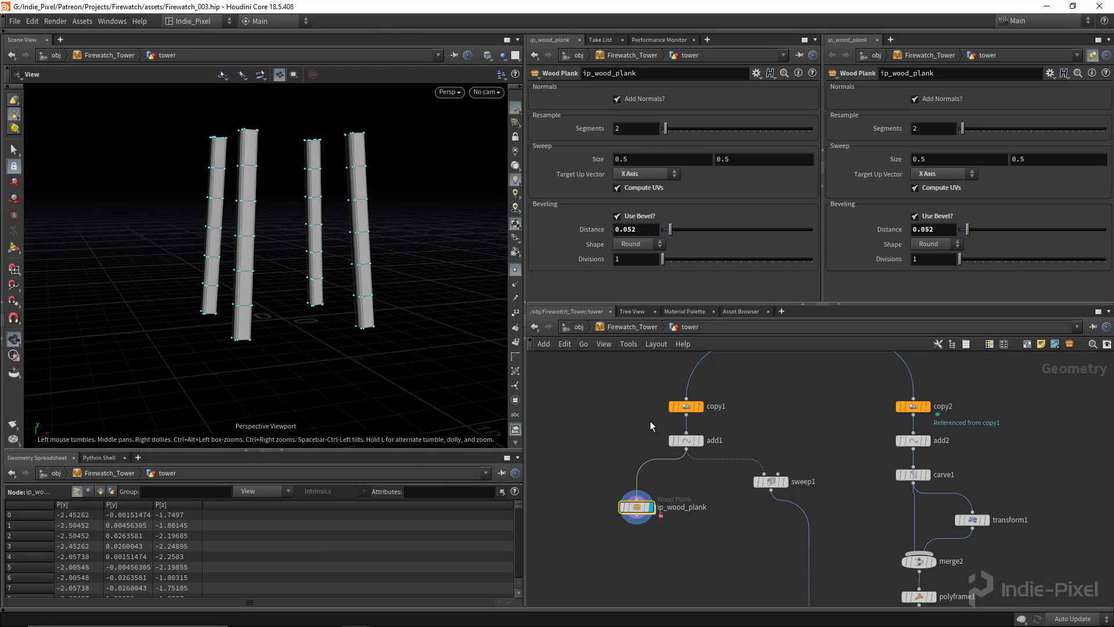
# Save ip_wood_plank's node type and match it to the current definition
pyautogui.scroll(3, 642, 537)
pyautogui.rightClick(631, 494)
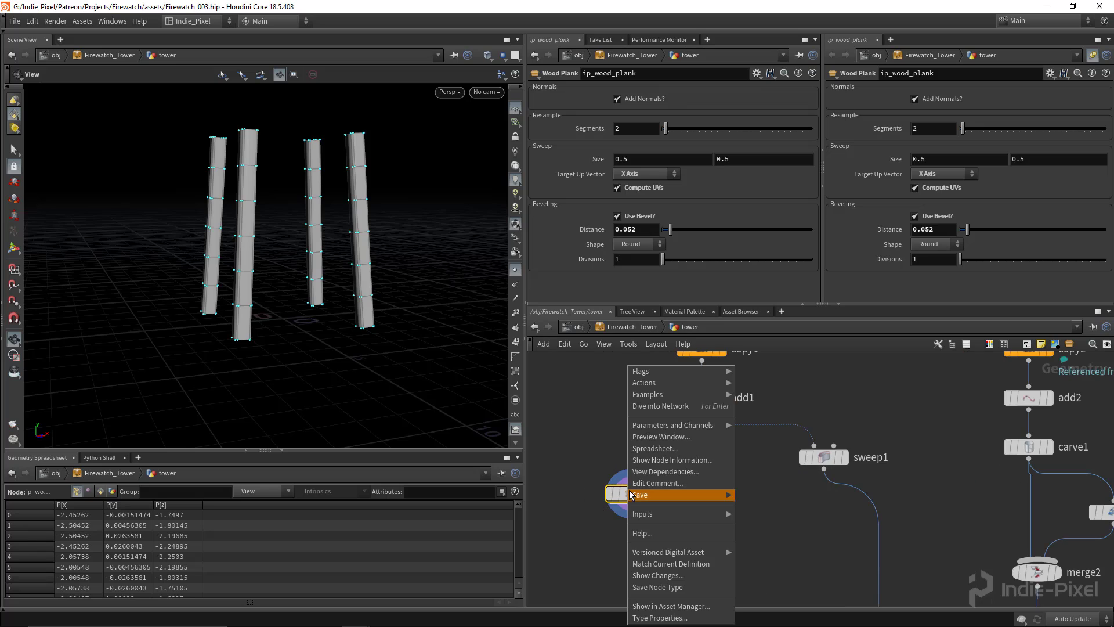
pyautogui.click(655, 587)
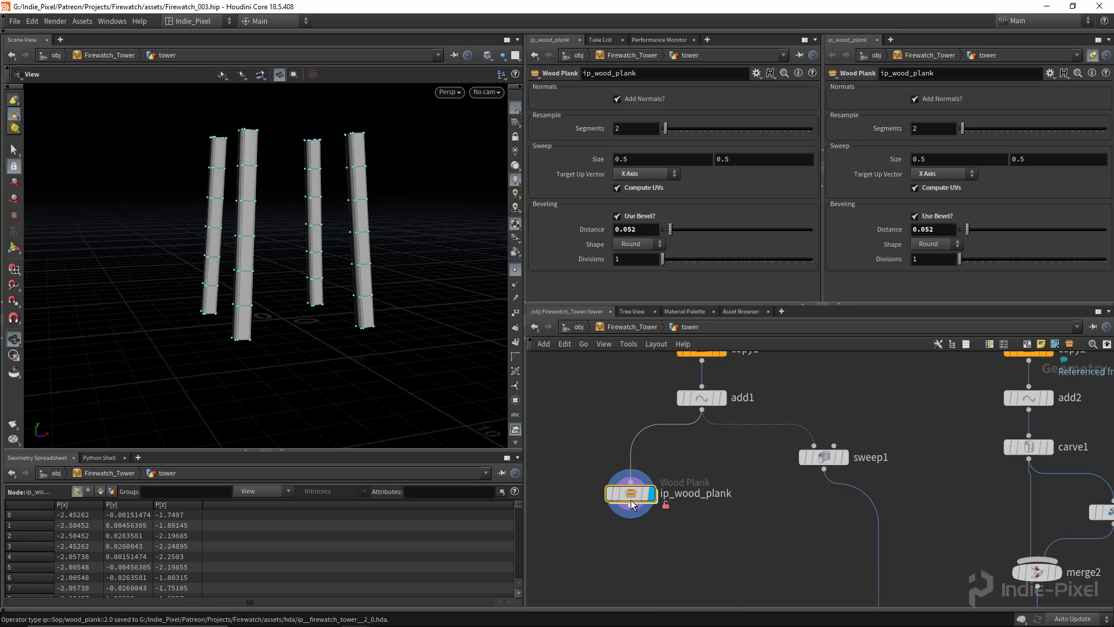
pyautogui.rightClick(632, 494)
pyautogui.click(669, 564)
# Delete sweep1 and put ip_wood_plank in its place between add1 and the merge
pyautogui.moveTo(723, 541); pyautogui.dragTo(689, 495, button='middle')
pyautogui.moveTo(596, 445); pyautogui.dragTo(613, 442)
pyautogui.moveTo(826, 375); pyautogui.dragTo(826, 375)
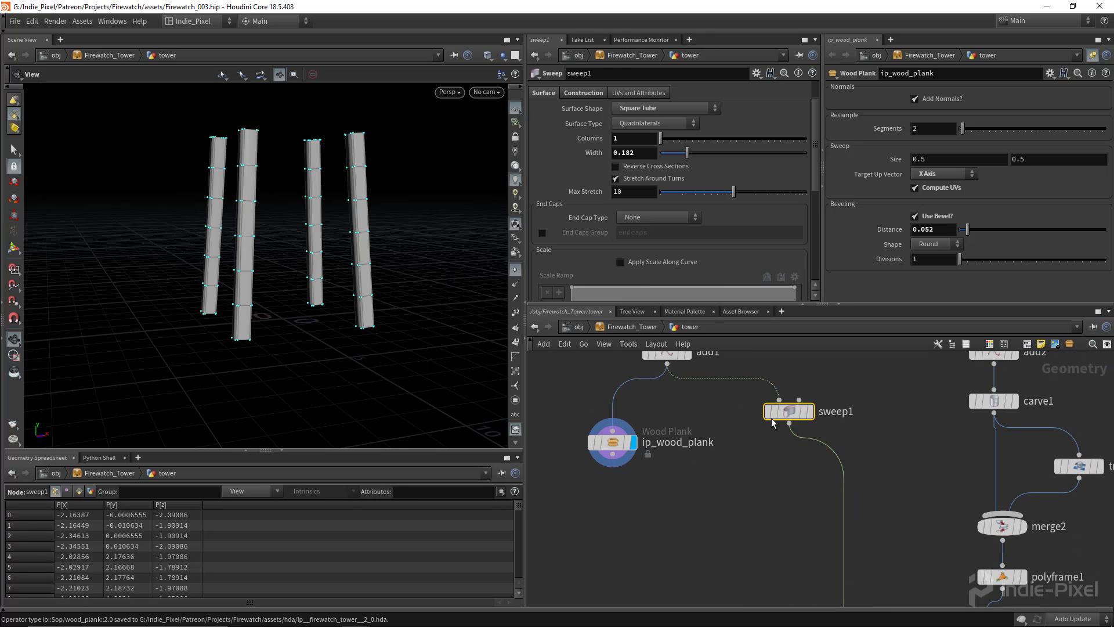
pyautogui.press('Delete')
pyautogui.moveTo(617, 440); pyautogui.dragTo(672, 415)
pyautogui.moveTo(836, 491); pyautogui.dragTo(688, 392, button='middle')
pyautogui.scroll(-3, 696, 459)
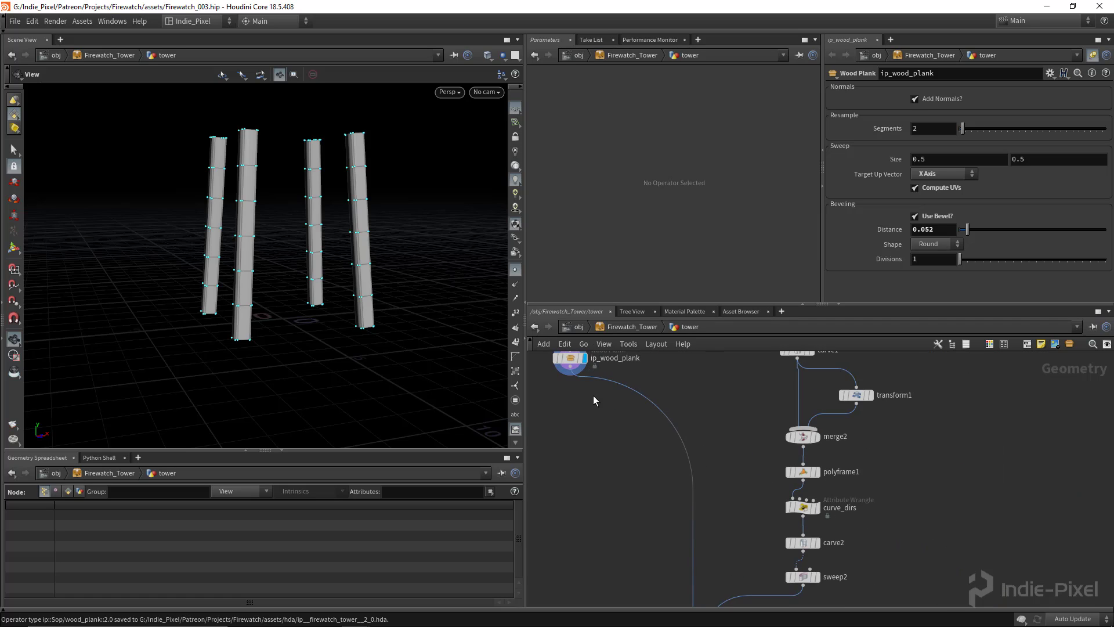
pyautogui.moveTo(582, 382); pyautogui.dragTo(582, 429, button='middle')
# Duplicate ip_wood_plank, cut the copy's wire from add1, place it below sweep2 and feed it from carve2
pyautogui.moveTo(571, 408)
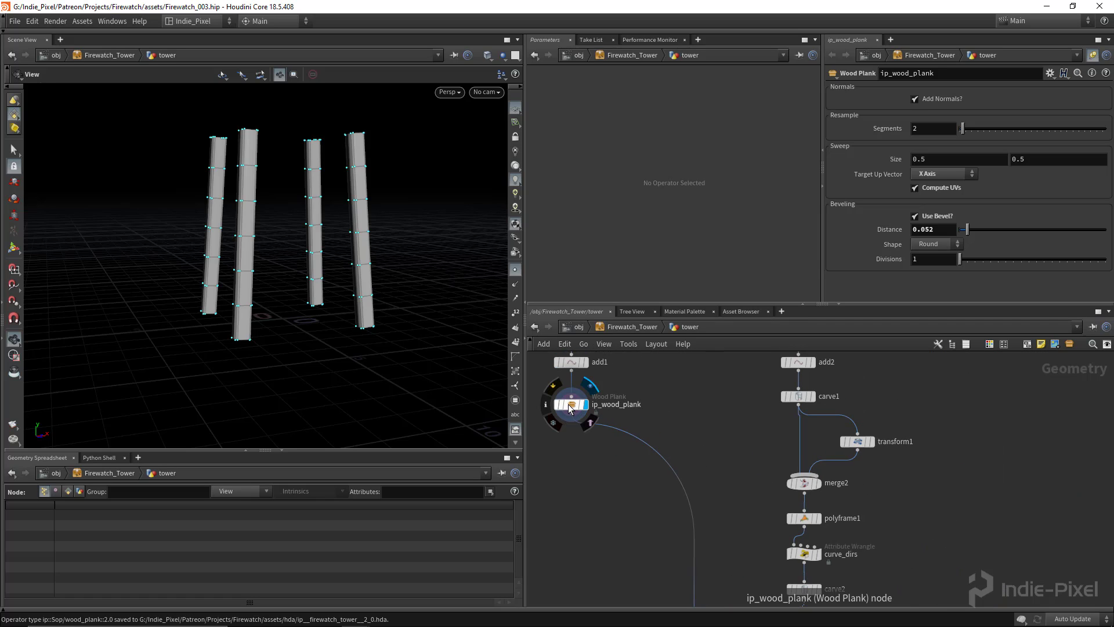
pyautogui.keyDown('alt'); pyautogui.moveTo(570, 405); pyautogui.dragTo(914, 526); pyautogui.keyUp('alt')
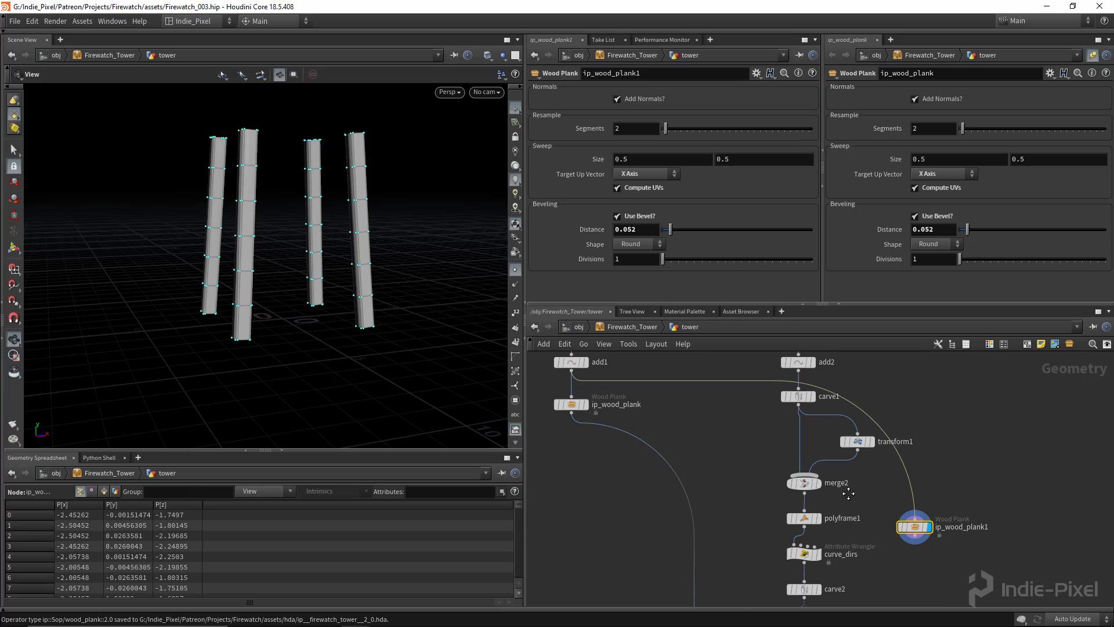
pyautogui.moveTo(862, 504); pyautogui.dragTo(826, 481, button='middle')
pyautogui.press('y')
pyautogui.moveTo(826, 482); pyautogui.dragTo(924, 439)
pyautogui.moveTo(888, 470); pyautogui.dragTo(892, 342, button='middle')
pyautogui.moveTo(890, 370); pyautogui.dragTo(773, 523)
pyautogui.scroll(4, 779, 491)
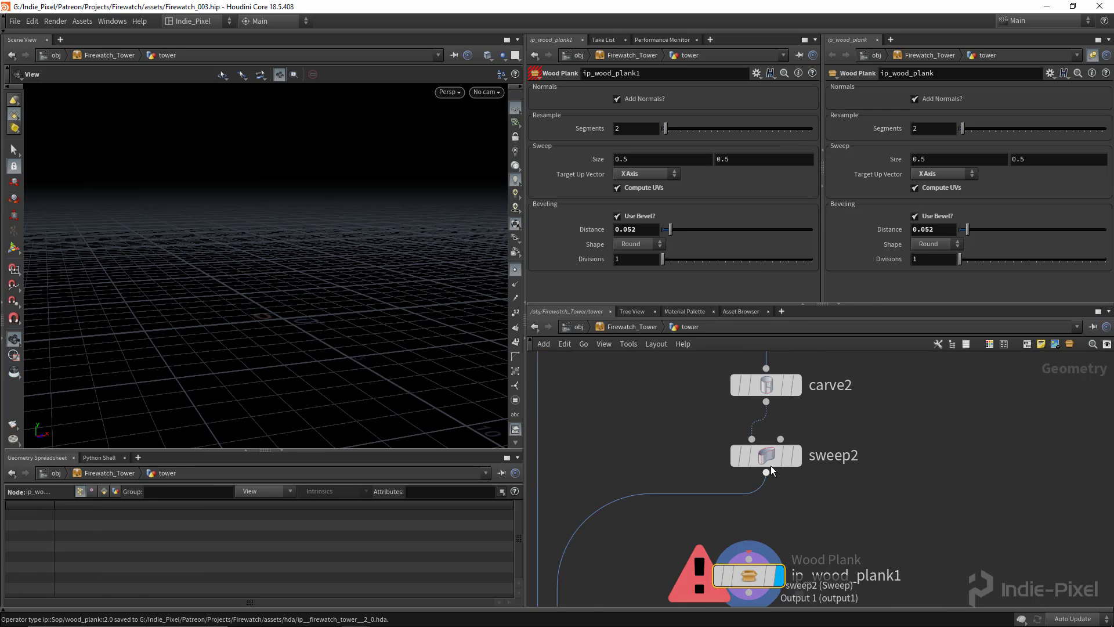
pyautogui.moveTo(771, 461); pyautogui.dragTo(804, 440)
pyautogui.moveTo(767, 402); pyautogui.dragTo(749, 559)
pyautogui.moveTo(736, 529); pyautogui.dragTo(734, 485, button='middle')
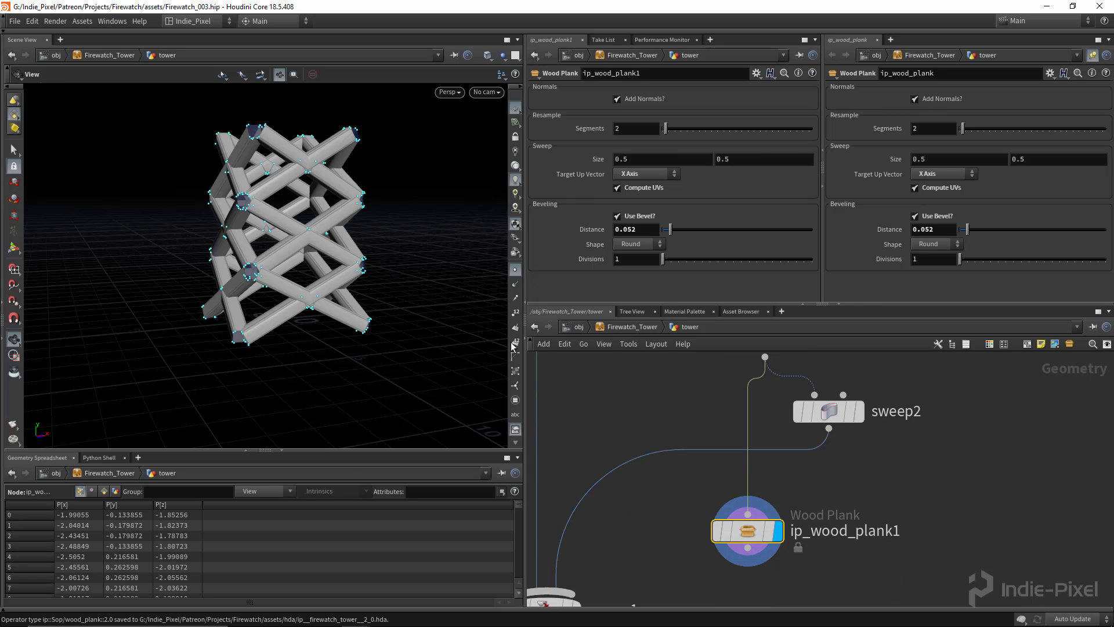
# Inspect the beveled cross braces up close and close the extra parameter pane pinned to ip_wood_plank
pyautogui.moveTo(303, 189); pyautogui.dragTo(394, 224)
pyautogui.moveTo(401, 191); pyautogui.dragTo(481, 153, button='right')
pyautogui.moveTo(249, 153); pyautogui.dragTo(274, 164)
pyautogui.moveTo(273, 164); pyautogui.dragTo(270, 197, button='middle')
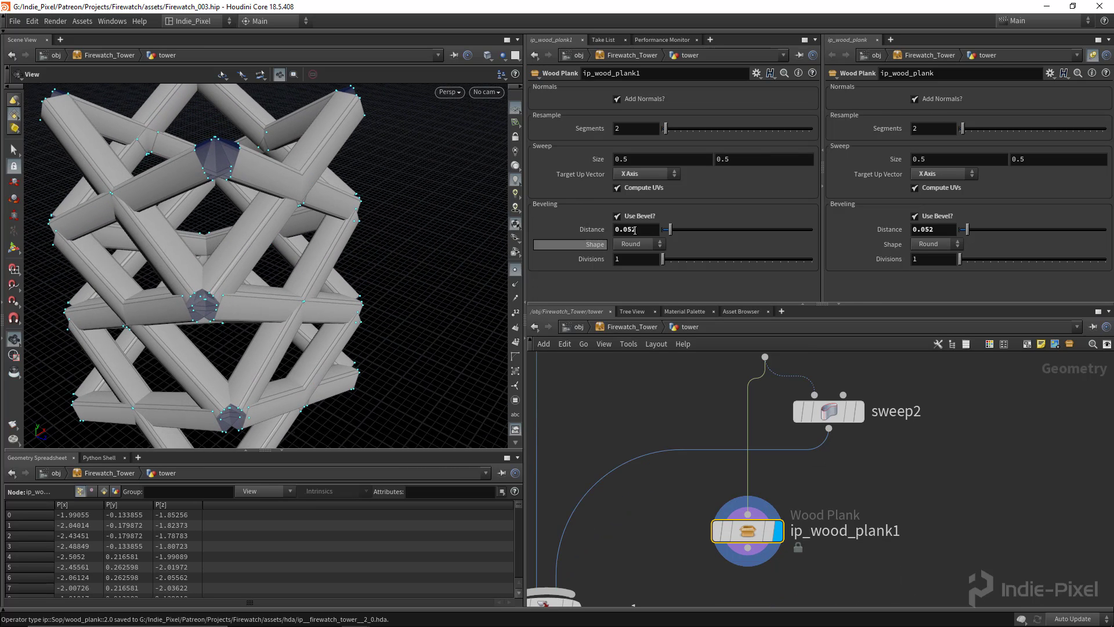
pyautogui.moveTo(826, 251); pyautogui.dragTo(825, 252)
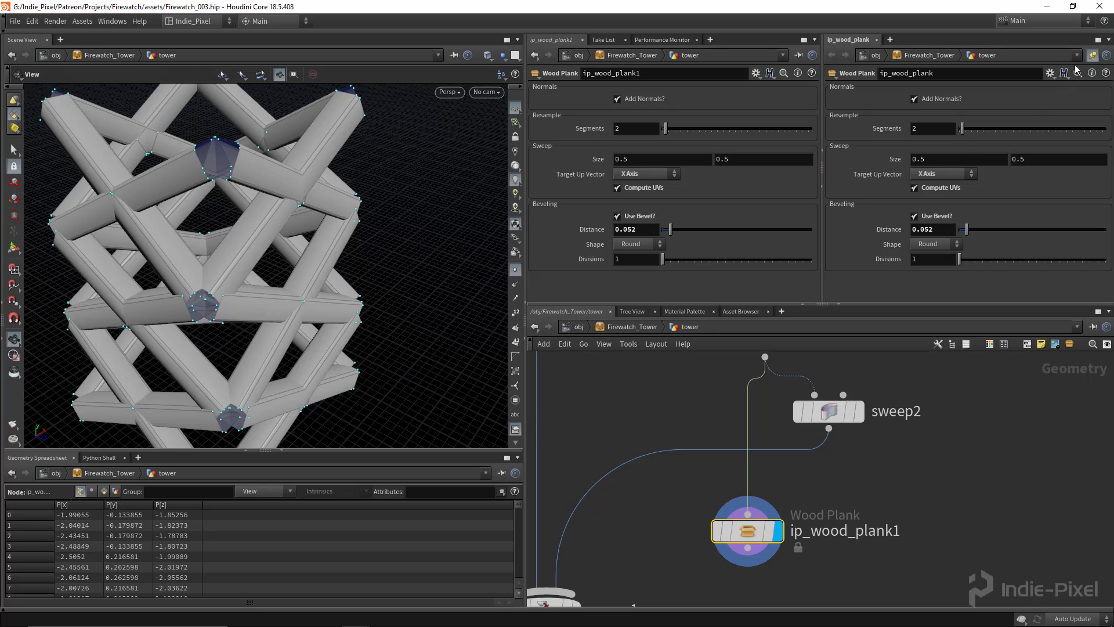
pyautogui.click(879, 40)
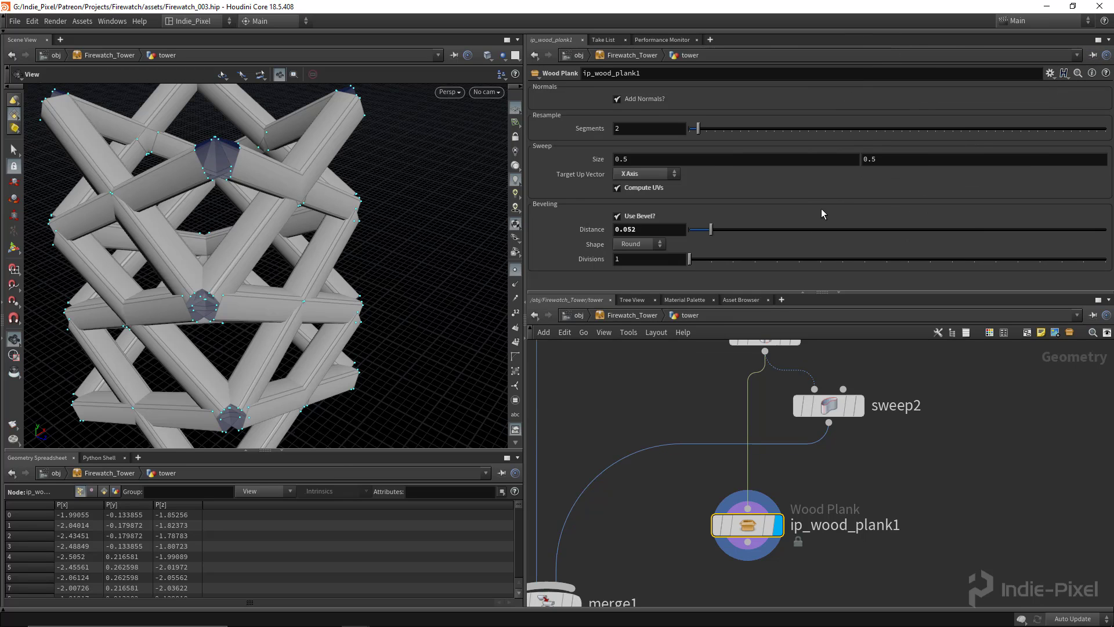
# Set ip_wood_plank1's Size to 0.16 by 0.29 and its bevel Distance to 0.018
pyautogui.moveTo(656, 160); pyautogui.dragTo(477, 174, button='middle')
pyautogui.moveTo(901, 166); pyautogui.dragTo(781, 224, button='middle')
pyautogui.moveTo(711, 229); pyautogui.dragTo(697, 237)
pyautogui.moveTo(231, 194); pyautogui.dragTo(286, 179)
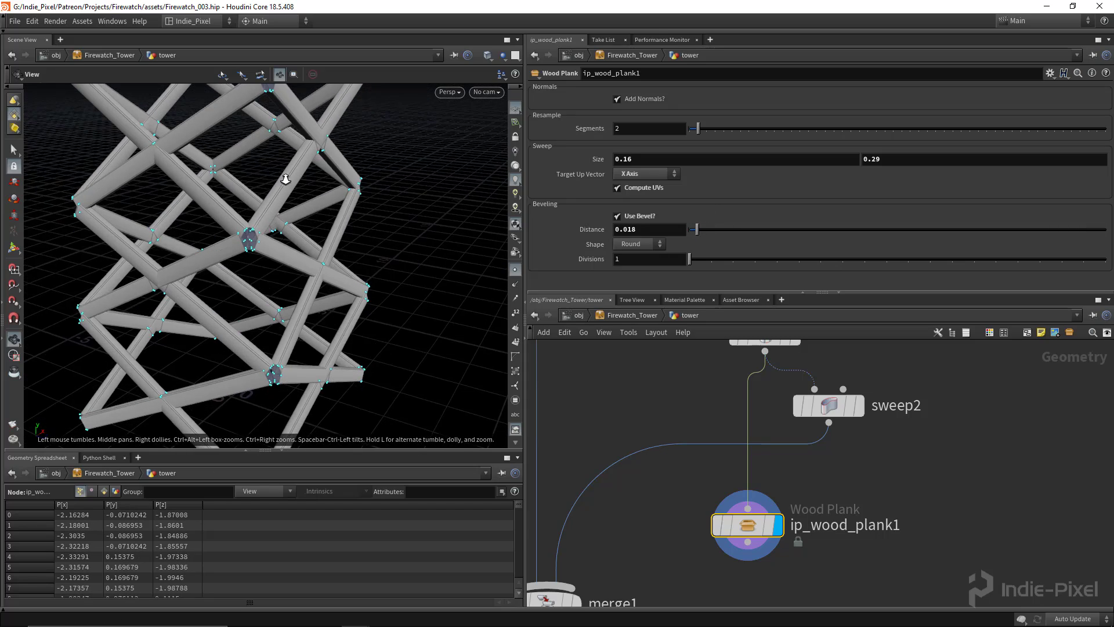
pyautogui.moveTo(286, 179); pyautogui.dragTo(394, 160, button='right')
pyautogui.moveTo(371, 139); pyautogui.dragTo(319, 175)
# Reduce the first Size value of ip_wood_plank1 to 0.09 and check the thinner cross braces
pyautogui.moveTo(637, 159); pyautogui.dragTo(594, 179, button='middle')
pyautogui.moveTo(363, 197); pyautogui.dragTo(333, 183)
pyautogui.moveTo(333, 184); pyautogui.dragTo(296, 187, button='right')
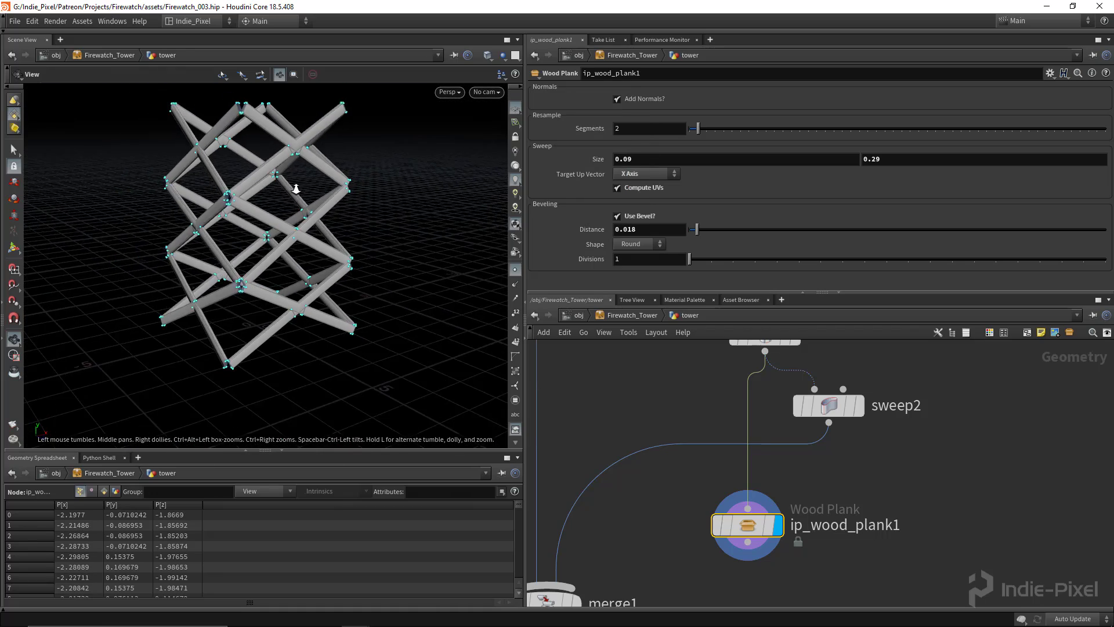
pyautogui.moveTo(296, 186); pyautogui.dragTo(276, 186)
pyautogui.moveTo(406, 292); pyautogui.dragTo(422, 232)
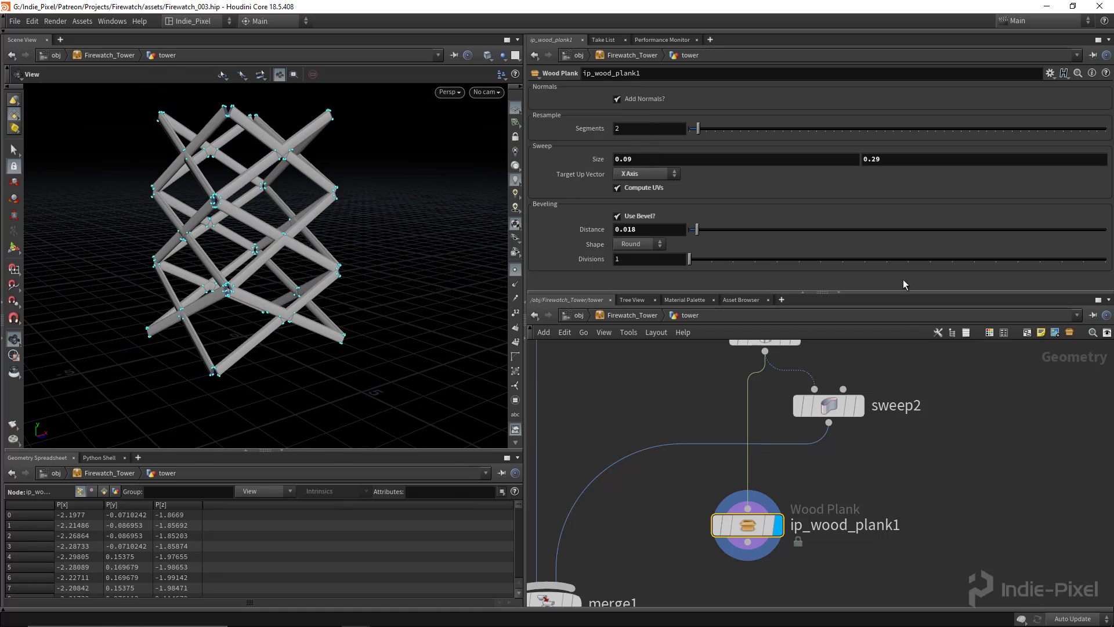
# Delete sweep2 and feed merge1 from ip_wood_plank1 instead of directly from carve2
pyautogui.moveTo(876, 294); pyautogui.dragTo(876, 209)
pyautogui.click(829, 364)
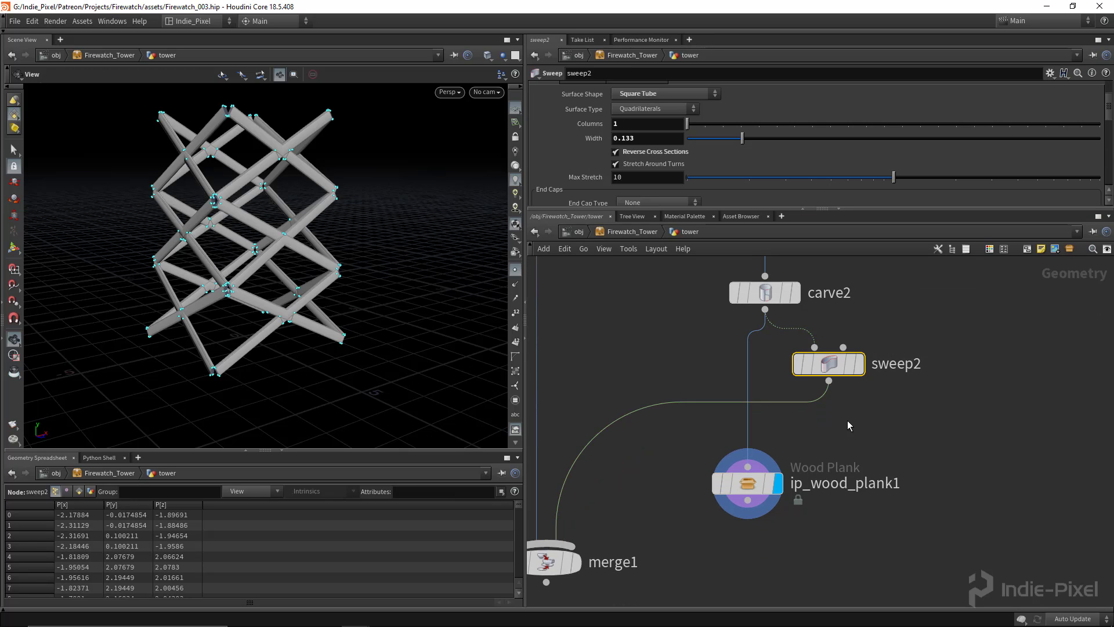
pyautogui.press('Delete')
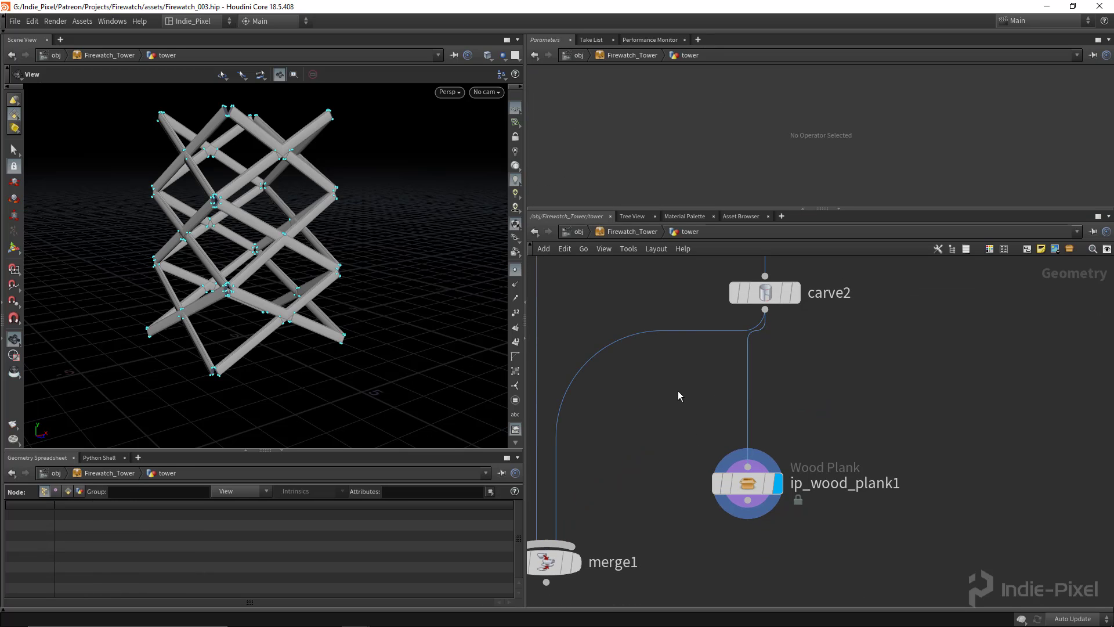
pyautogui.moveTo(678, 330); pyautogui.dragTo(765, 374)
pyautogui.moveTo(704, 540); pyautogui.dragTo(878, 460, button='middle')
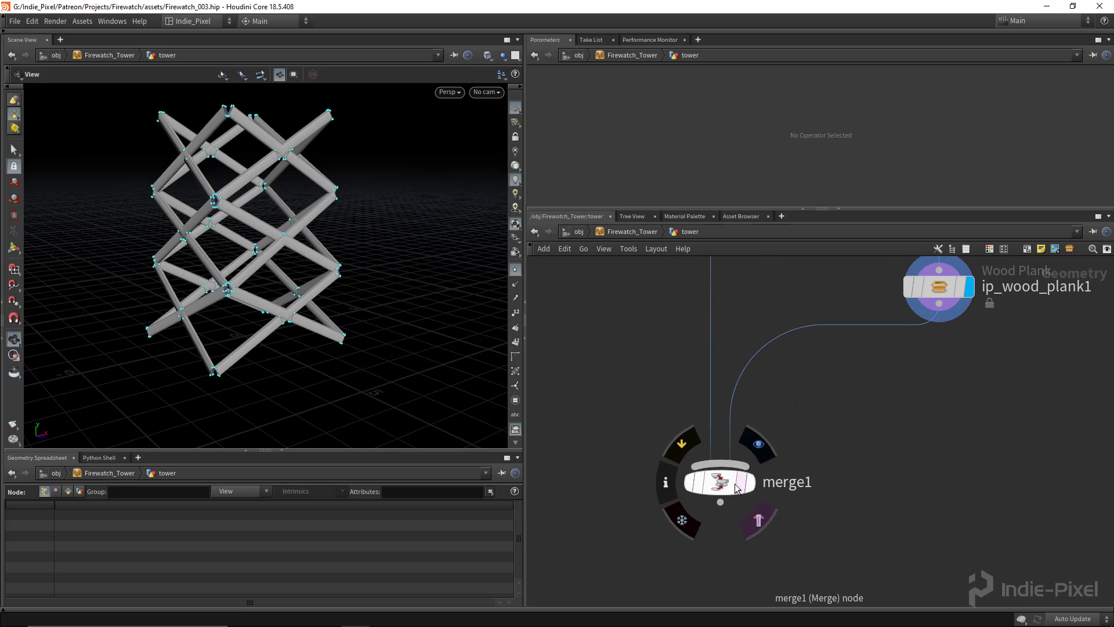
# Display merge1 and check the posts and cross braces together from above
pyautogui.click(733, 486)
pyautogui.click(757, 444)
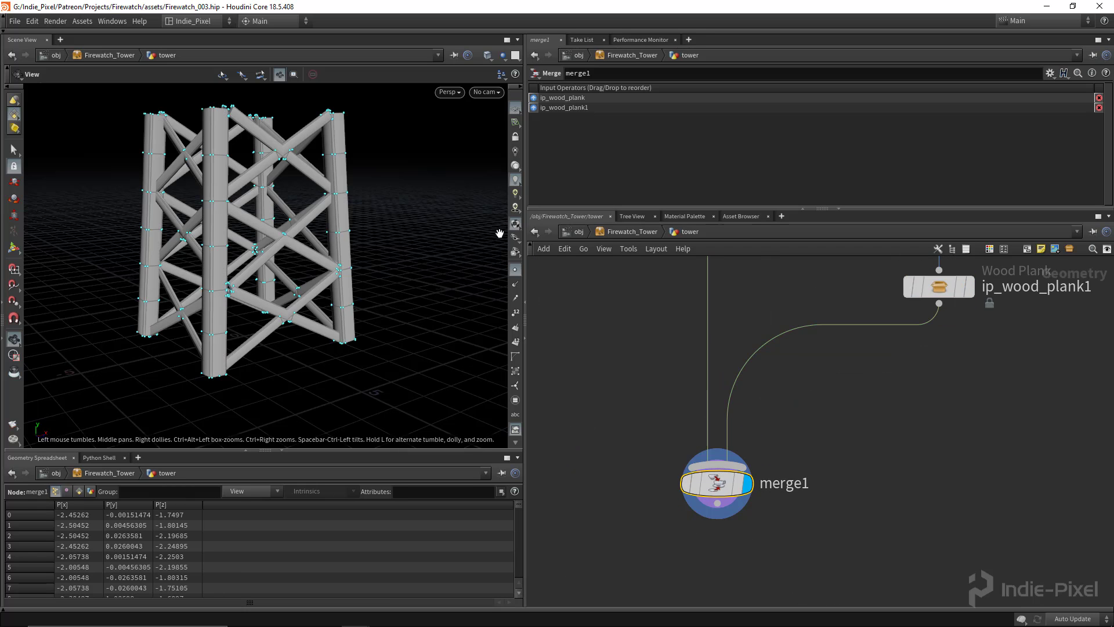
pyautogui.moveTo(337, 210); pyautogui.dragTo(343, 286)
pyautogui.scroll(-4, 630, 362)
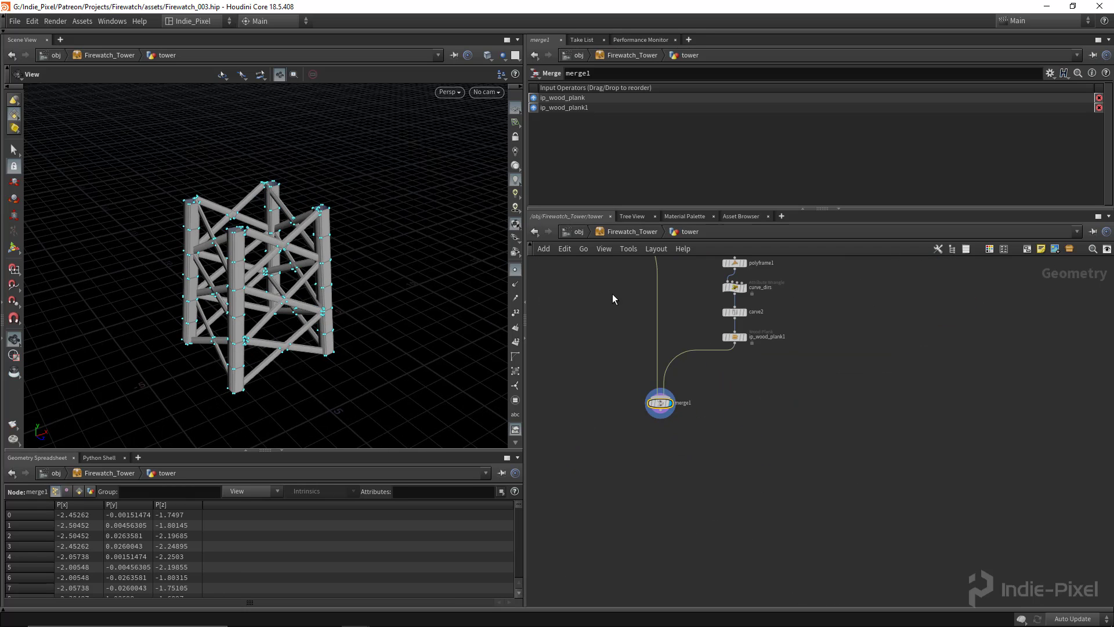
# Reduce the Size of ip_wood_plank to 0.32 by 0.32 to make the tower's posts thinner
pyautogui.moveTo(612, 298); pyautogui.dragTo(655, 462, button='middle')
pyautogui.scroll(3, 608, 372)
pyautogui.click(634, 360)
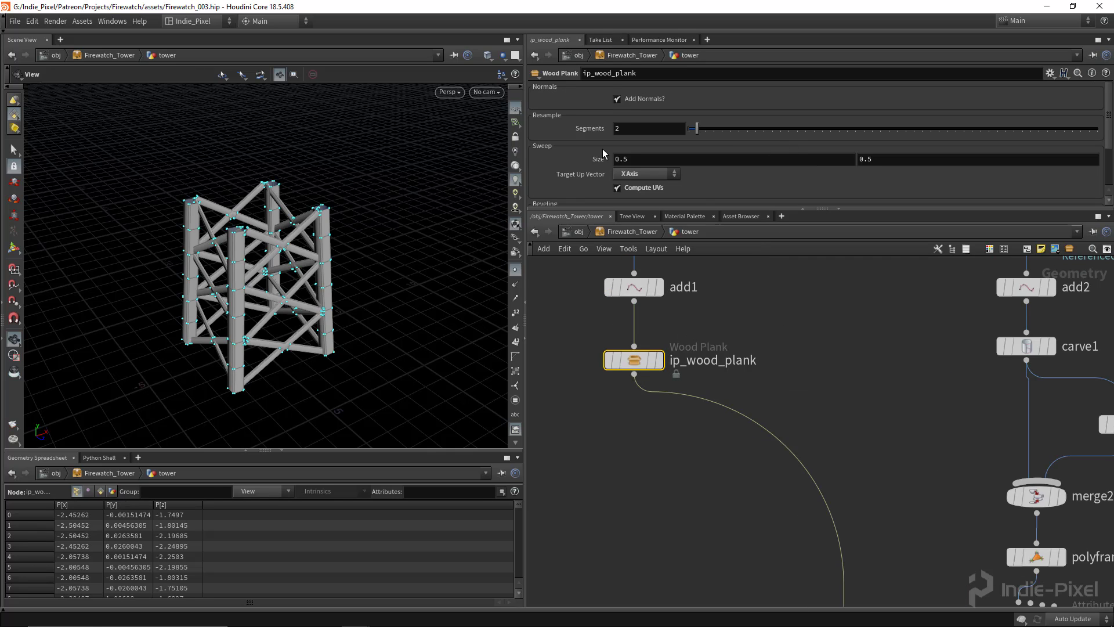
pyautogui.moveTo(603, 153); pyautogui.dragTo(503, 181, button='middle')
pyautogui.moveTo(966, 511); pyautogui.dragTo(781, 338, button='middle')
pyautogui.moveTo(789, 547); pyautogui.dragTo(776, 437, button='middle')
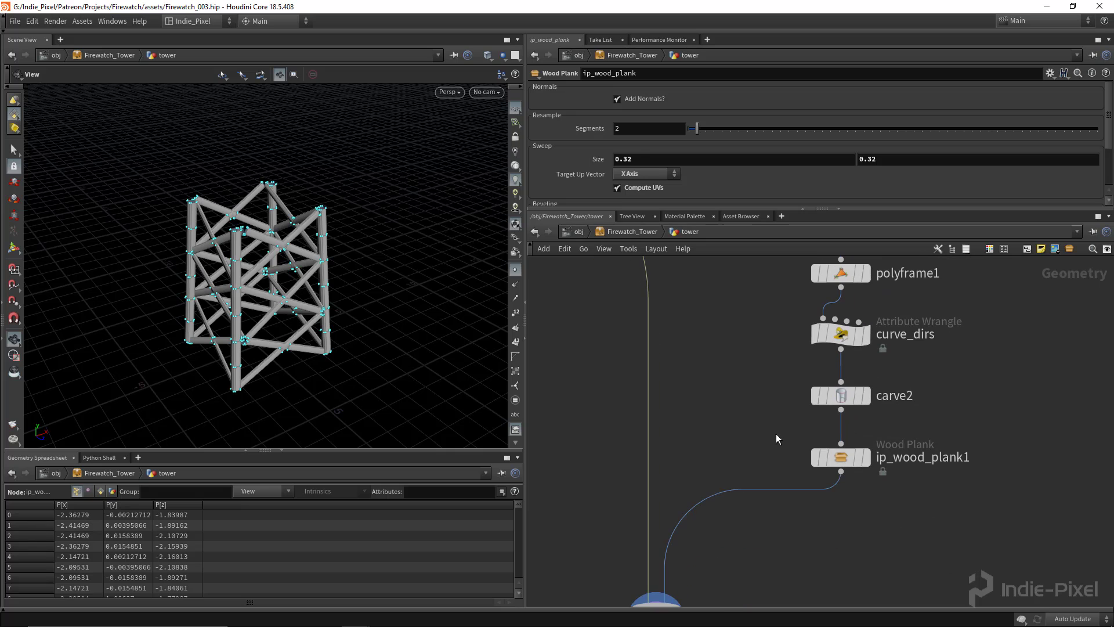
# Reduce the second Size value of ip_wood_plank1 to 0.2 and check the narrower cross braces
pyautogui.moveTo(776, 438); pyautogui.dragTo(921, 499)
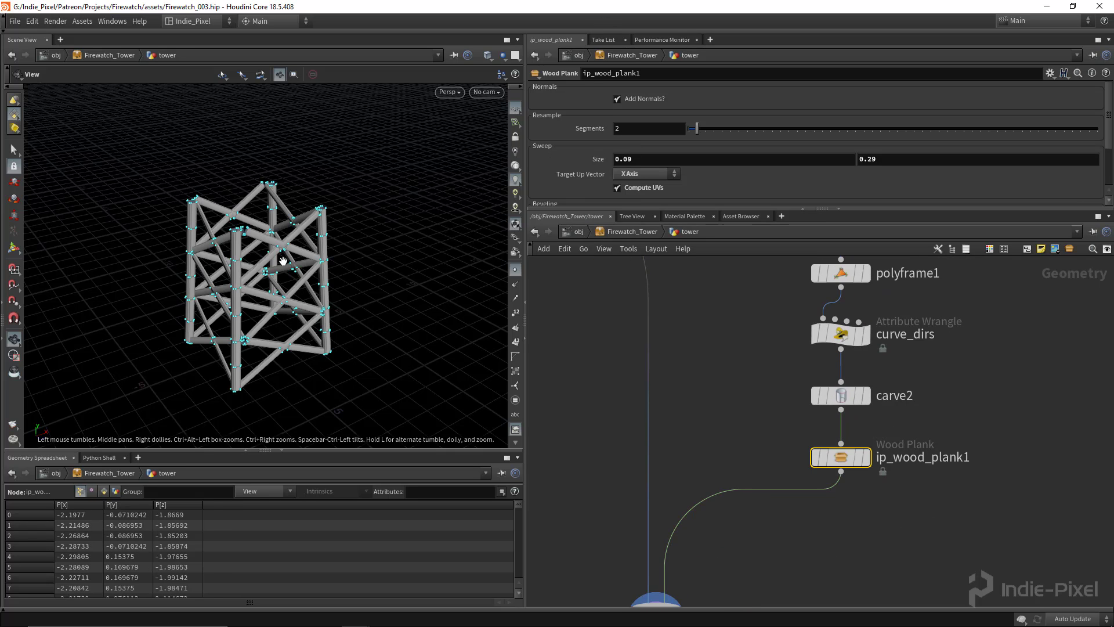
pyautogui.moveTo(284, 260); pyautogui.dragTo(398, 244, button='right')
pyautogui.moveTo(398, 243); pyautogui.dragTo(314, 231)
pyautogui.moveTo(314, 231); pyautogui.dragTo(395, 238, button='right')
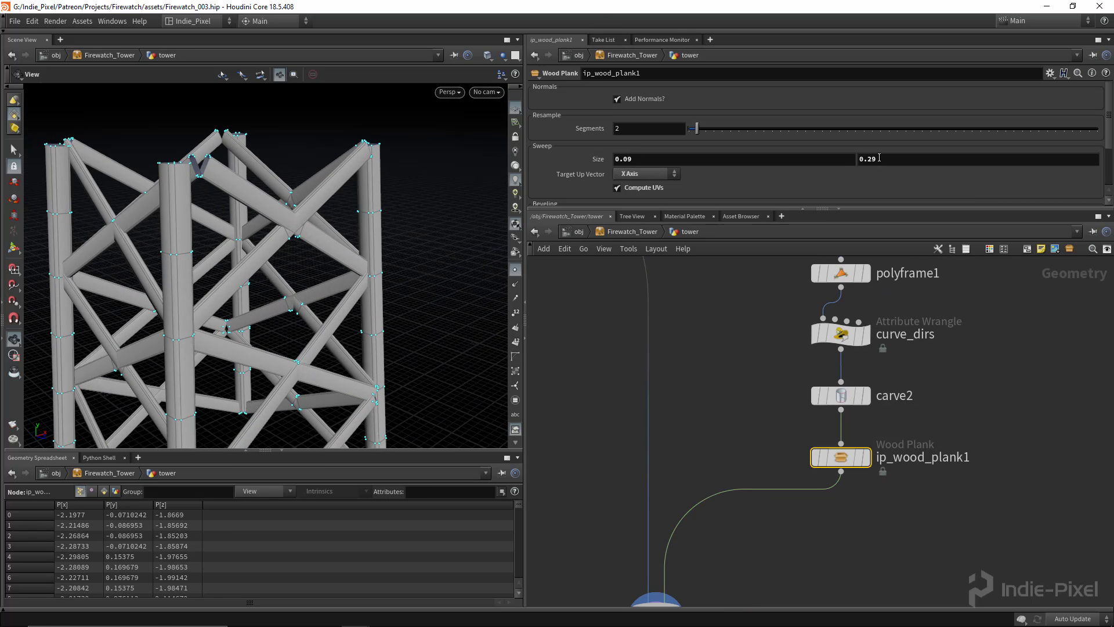
pyautogui.moveTo(880, 157)
pyautogui.mouseDown(button='middle')
pyautogui.moveTo(877, 173)
pyautogui.moveTo(825, 168)
pyautogui.moveTo(882, 159)
pyautogui.mouseUp(button='middle')
pyautogui.moveTo(302, 256); pyautogui.dragTo(209, 276, button='right')
pyautogui.moveTo(209, 277)
pyautogui.mouseDown()
pyautogui.moveTo(226, 259)
pyautogui.moveTo(199, 251)
pyautogui.moveTo(271, 278)
pyautogui.mouseUp()
pyautogui.moveTo(271, 278); pyautogui.dragTo(223, 273, button='right')
pyautogui.moveTo(814, 574); pyautogui.dragTo(874, 521, button='middle')
# Review the ip_wood_plank1 branch and the rest of the tower's node network down to merge1
pyautogui.moveTo(846, 461); pyautogui.dragTo(966, 385)
pyautogui.moveTo(953, 461); pyautogui.dragTo(851, 468, button='middle')
pyautogui.moveTo(859, 461); pyautogui.dragTo(713, 371)
pyautogui.scroll(-3, 715, 374)
pyautogui.moveTo(720, 408); pyautogui.dragTo(733, 444, button='middle')
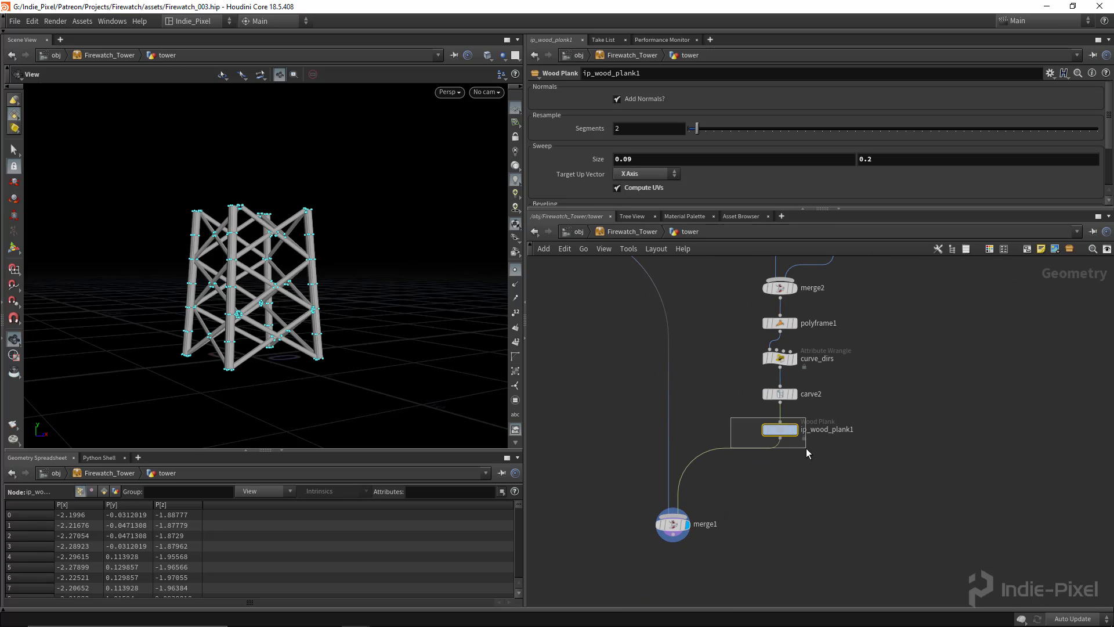
pyautogui.moveTo(807, 448); pyautogui.dragTo(807, 450)
pyautogui.scroll(-3, 806, 458)
pyautogui.moveTo(730, 333); pyautogui.dragTo(734, 401, button='middle')
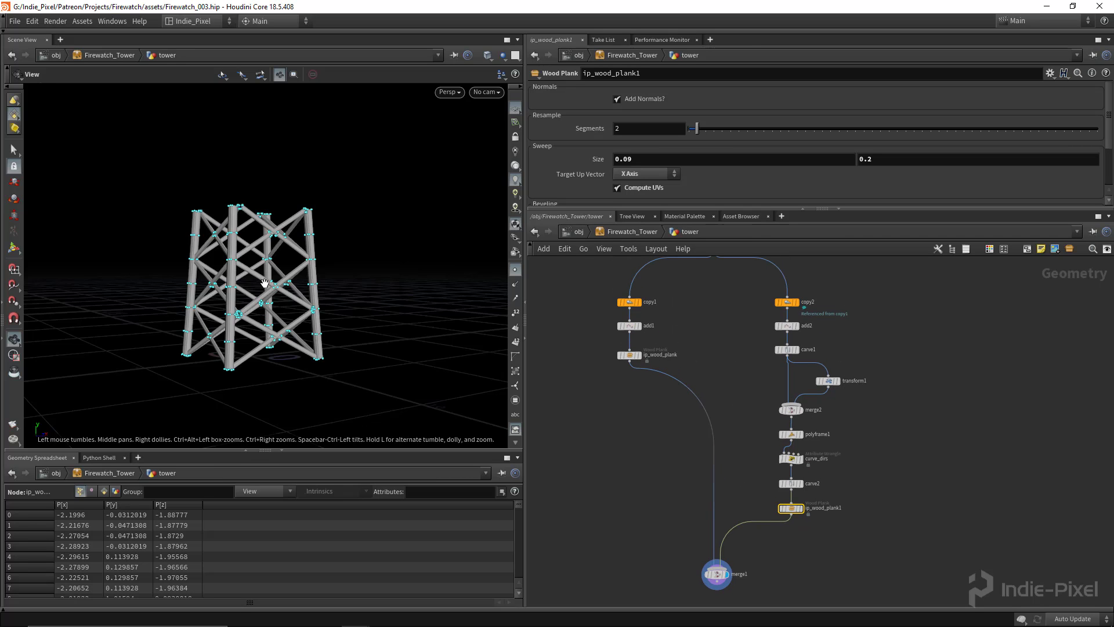
# Hide the point markers in the viewport and inspect the tower's posts and cross braces from several angles
pyautogui.moveTo(264, 283); pyautogui.dragTo(436, 296, button='right')
pyautogui.moveTo(263, 319); pyautogui.dragTo(331, 314)
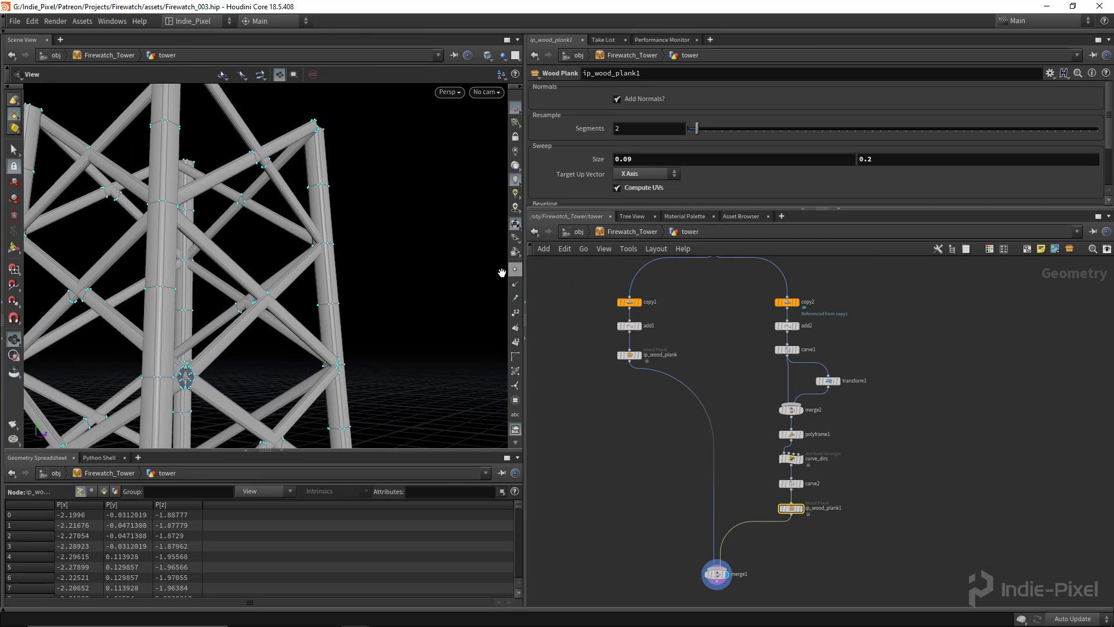
pyautogui.moveTo(502, 273); pyautogui.dragTo(291, 259, button='right')
pyautogui.moveTo(291, 259); pyautogui.dragTo(236, 270)
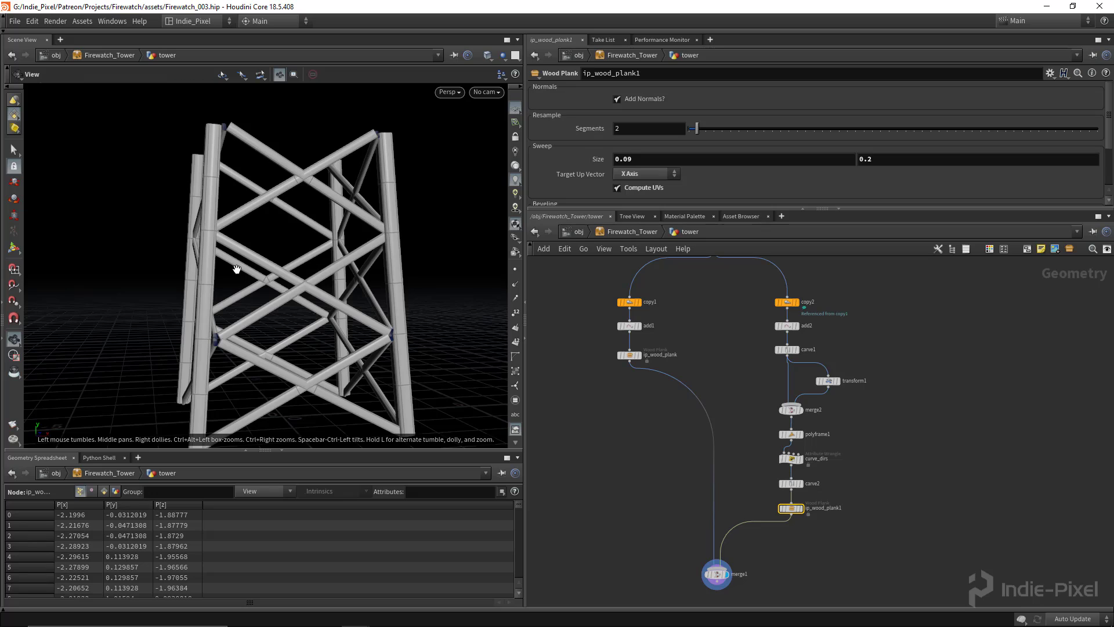
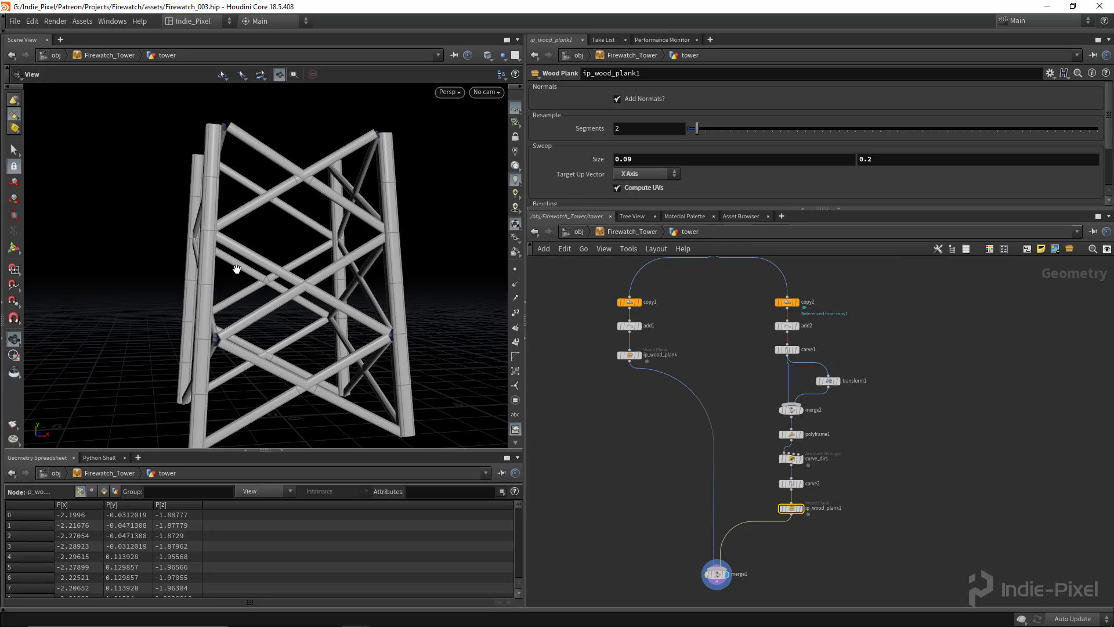
pyautogui.moveTo(283, 295)
pyautogui.mouseDown()
pyautogui.moveTo(269, 207)
pyautogui.moveTo(313, 211)
pyautogui.moveTo(336, 249)
pyautogui.moveTo(257, 254)
pyautogui.moveTo(326, 261)
pyautogui.moveTo(283, 266)
pyautogui.moveTo(321, 256)
pyautogui.moveTo(292, 287)
pyautogui.mouseUp()
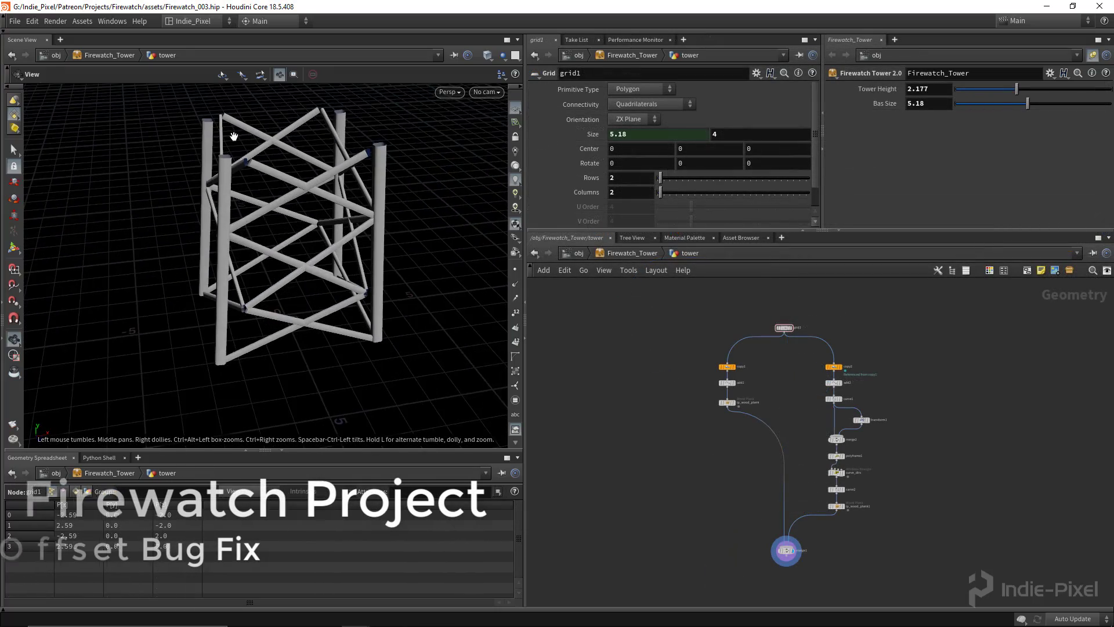
# Inspect up close how the cross braces meet the posts at the tower's upper corner
pyautogui.moveTo(234, 137); pyautogui.dragTo(161, 197, button='right')
pyautogui.moveTo(229, 214)
pyautogui.mouseDown()
pyautogui.moveTo(261, 211)
pyautogui.moveTo(231, 194)
pyautogui.mouseUp()
pyautogui.moveTo(231, 194); pyautogui.dragTo(313, 207, button='right')
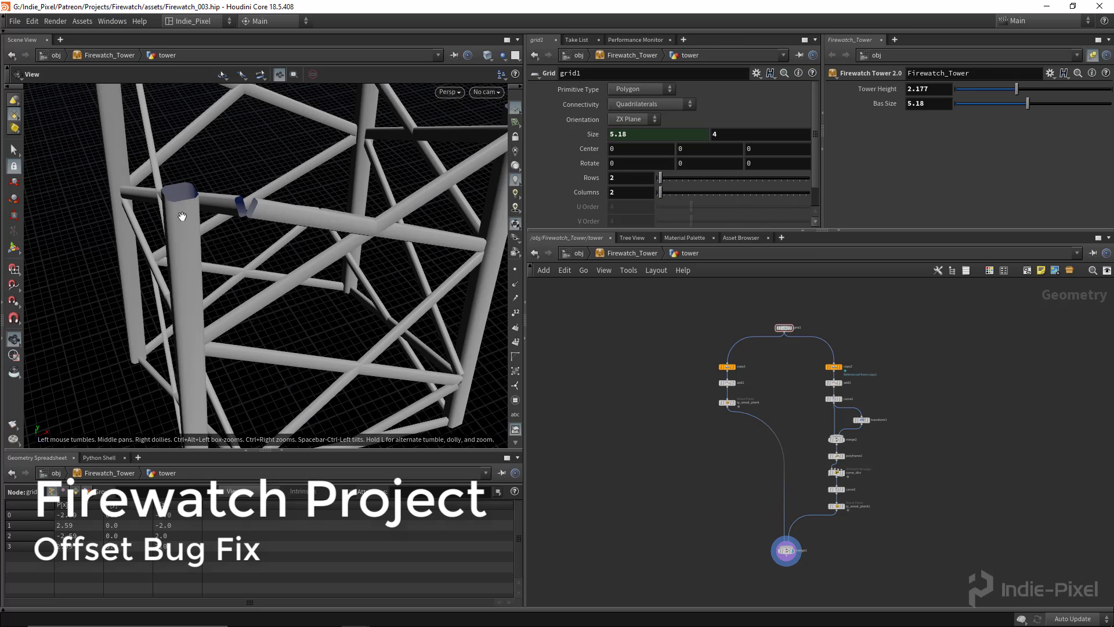
pyautogui.moveTo(207, 220); pyautogui.dragTo(214, 209)
pyautogui.moveTo(214, 209); pyautogui.dragTo(249, 166, button='right')
# Display copy2 and examine the proportions of the stacked grid copies
pyautogui.scroll(5, 848, 364)
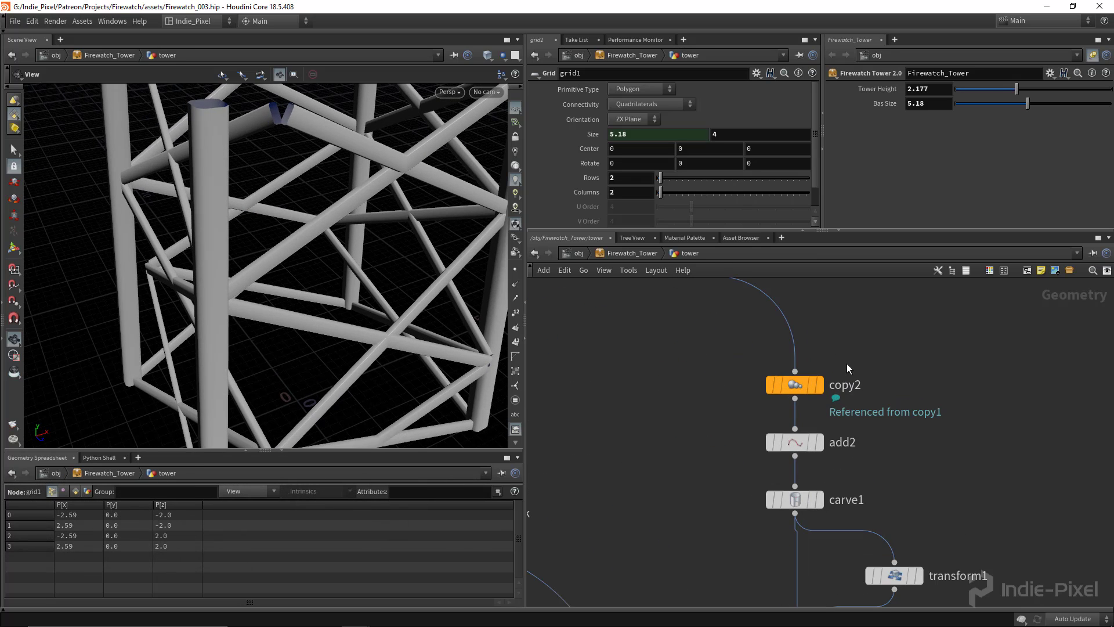
pyautogui.click(819, 386)
pyautogui.moveTo(348, 238); pyautogui.dragTo(316, 219, button='right')
pyautogui.moveTo(315, 219); pyautogui.dragTo(348, 189)
pyautogui.scroll(-5, 714, 401)
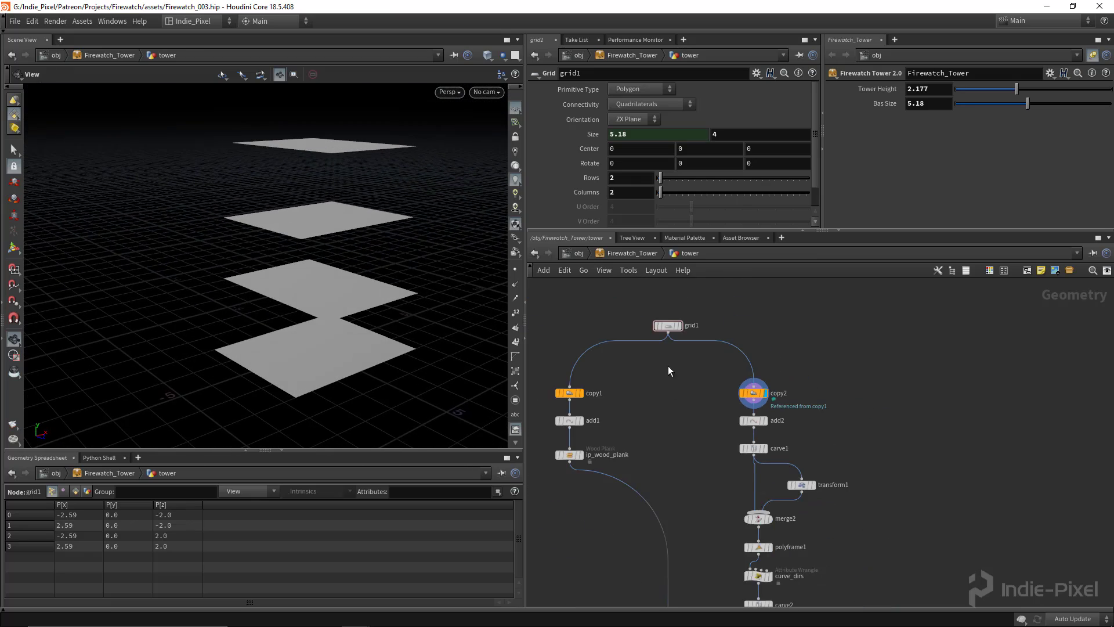
# Link grid1's second Size value to its first with the relative reference ch("sizex")
pyautogui.moveTo(668, 366); pyautogui.dragTo(698, 428, button='middle')
pyautogui.scroll(4, 680, 366)
pyautogui.moveTo(628, 376); pyautogui.dragTo(753, 426)
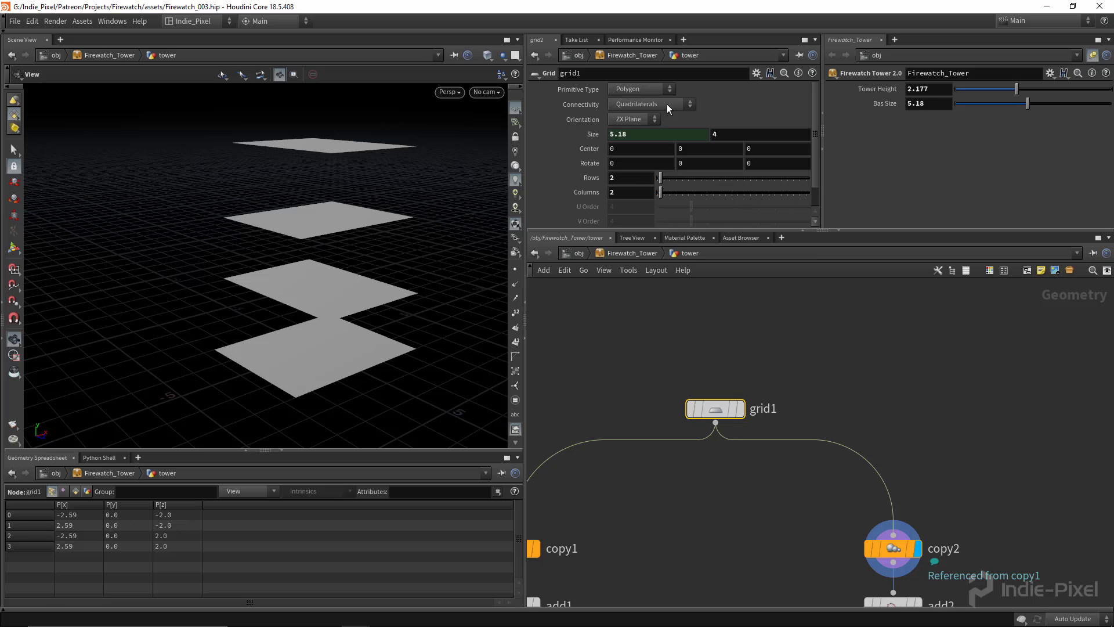
pyautogui.click(593, 137)
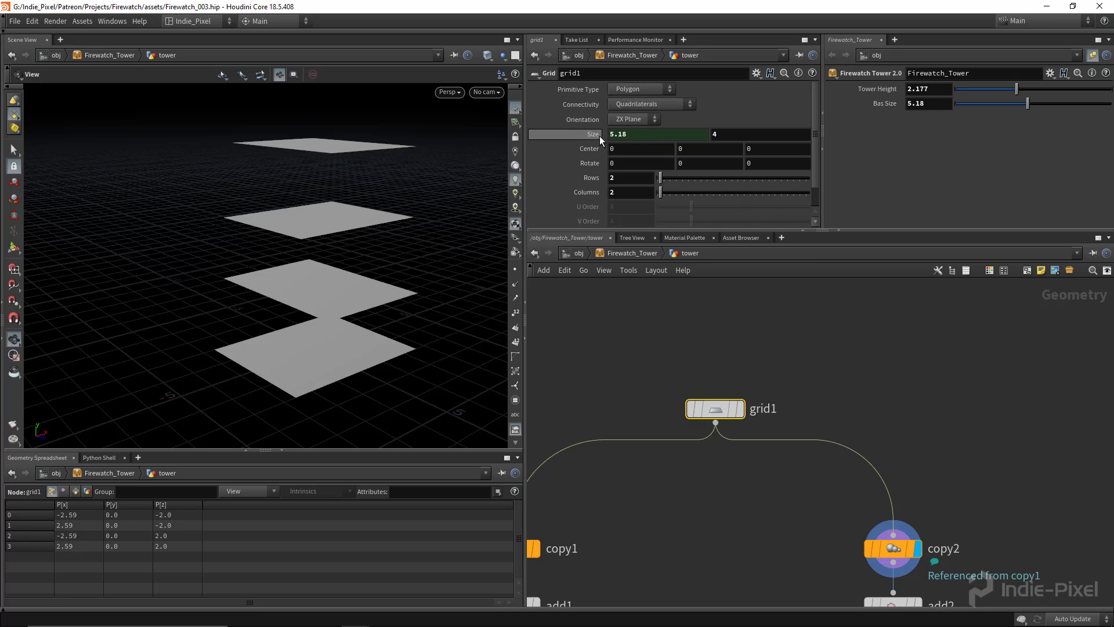
pyautogui.rightClick(637, 132)
pyautogui.click(668, 204)
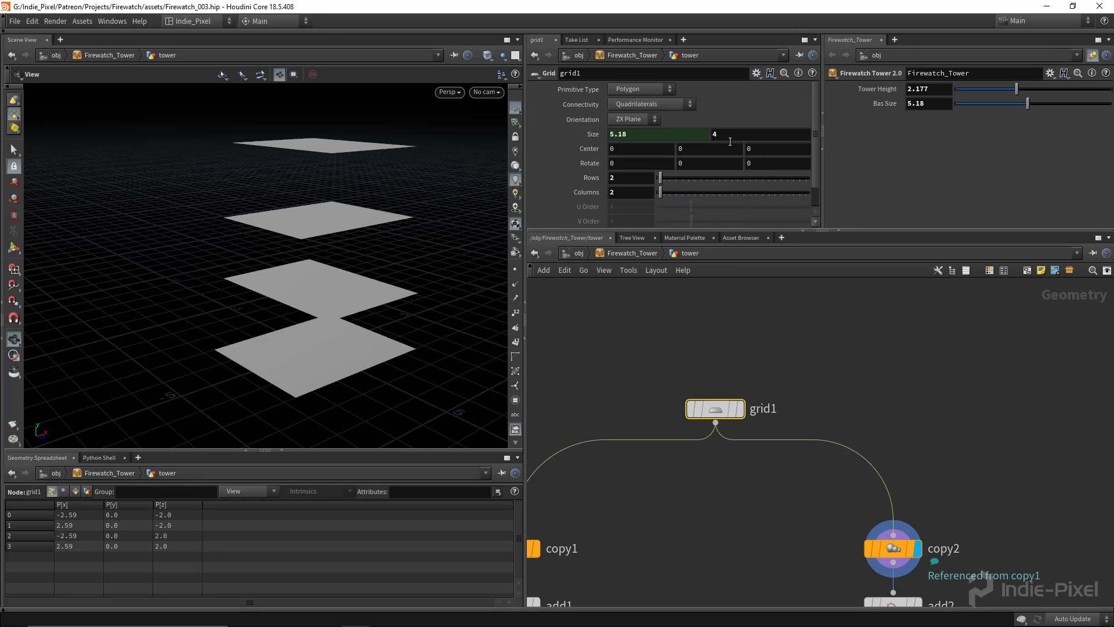
pyautogui.rightClick(732, 134)
pyautogui.click(776, 245)
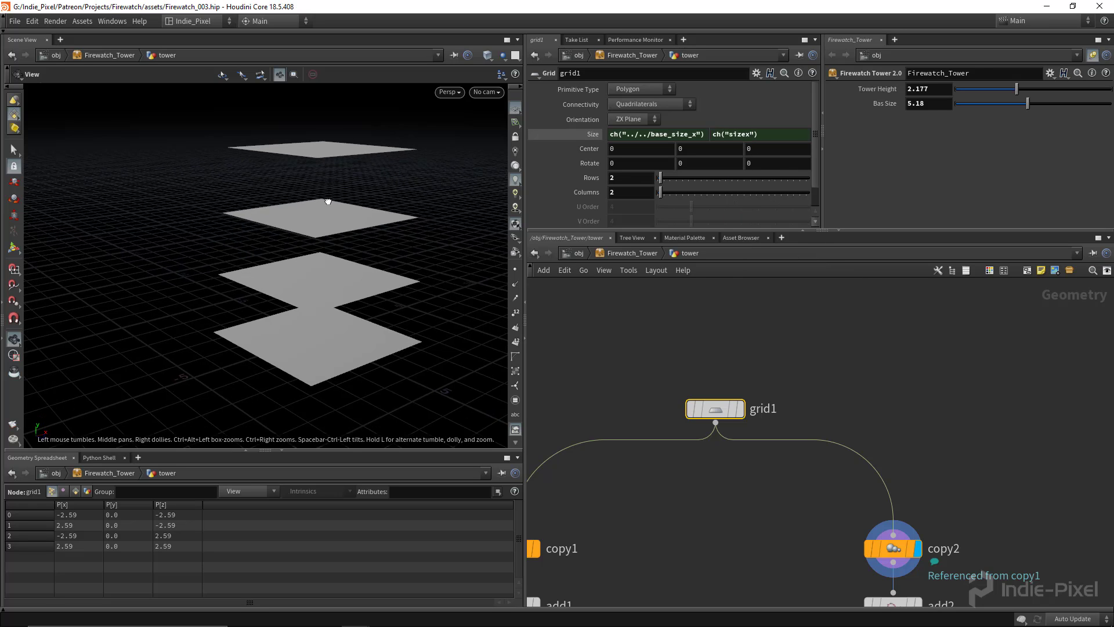
pyautogui.moveTo(329, 201)
pyautogui.mouseDown()
pyautogui.moveTo(309, 261)
pyautogui.moveTo(325, 217)
pyautogui.mouseUp()
# Display merge1 again and inspect the square-based tower from several sides
pyautogui.scroll(-5, 729, 366)
pyautogui.moveTo(711, 518); pyautogui.dragTo(696, 378, button='middle')
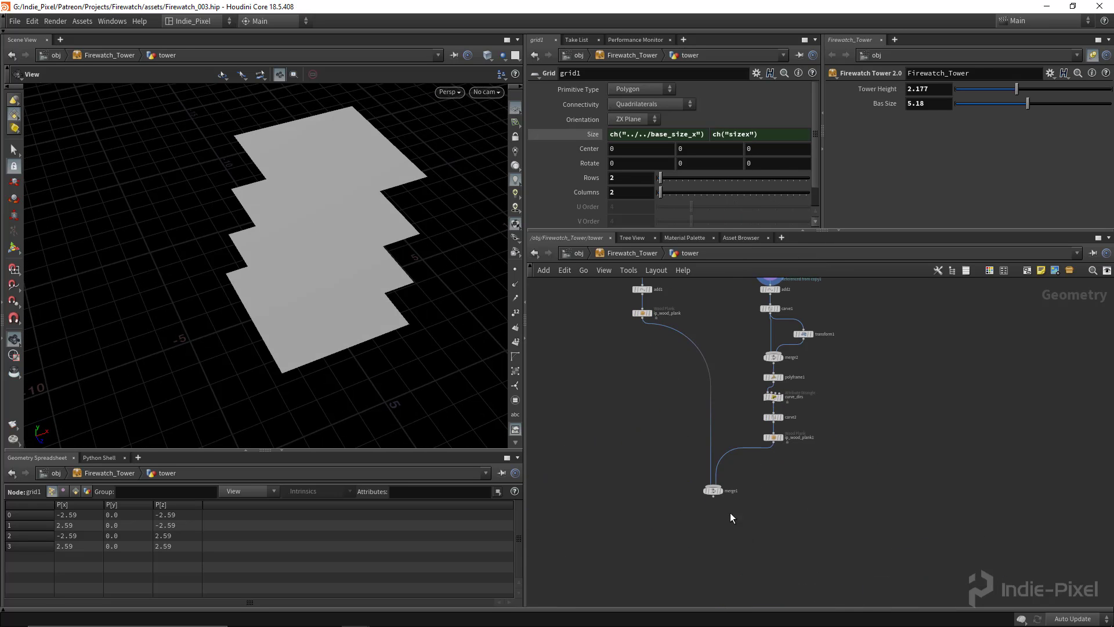
pyautogui.scroll(5, 730, 511)
pyautogui.click(709, 451)
pyautogui.moveTo(273, 192); pyautogui.dragTo(270, 359)
pyautogui.moveTo(214, 382); pyautogui.dragTo(235, 338)
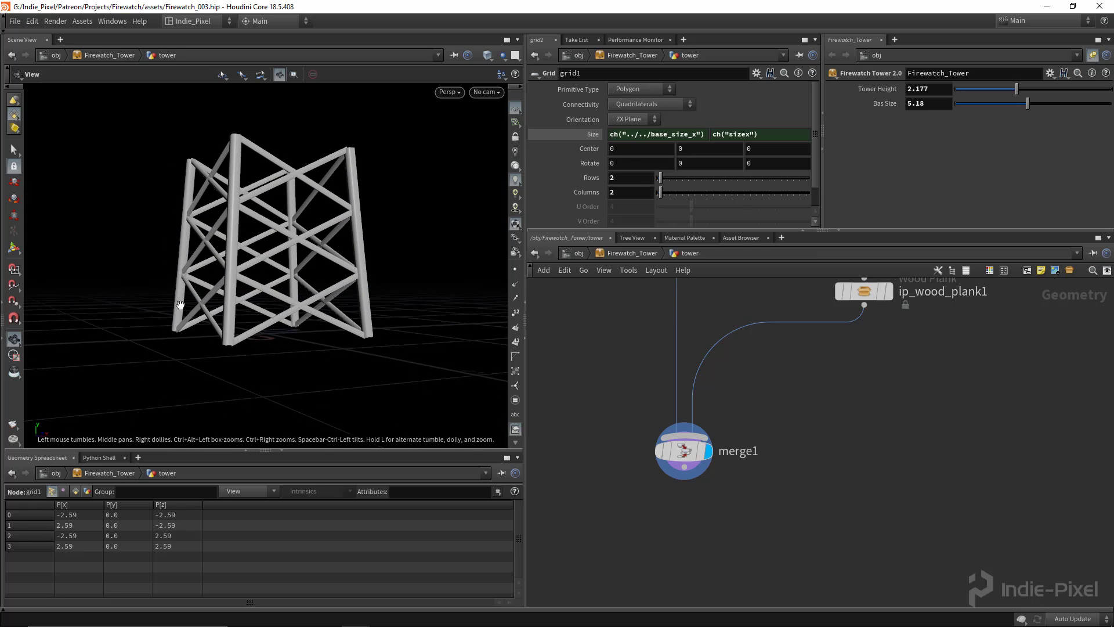
pyautogui.moveTo(316, 294); pyautogui.dragTo(274, 315)
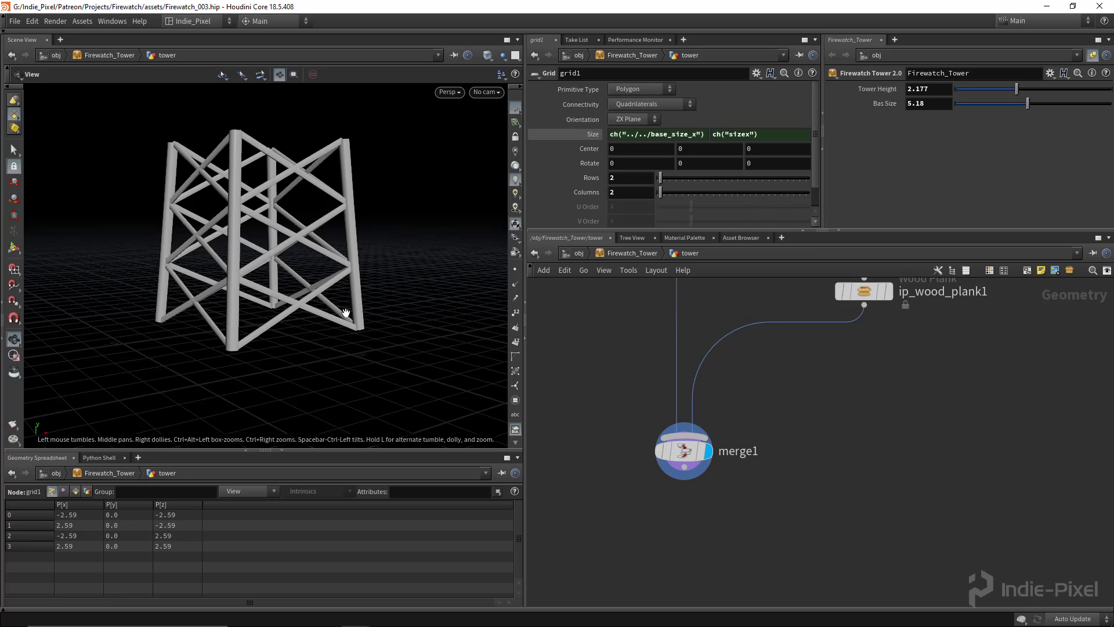
pyautogui.moveTo(335, 321); pyautogui.dragTo(224, 297)
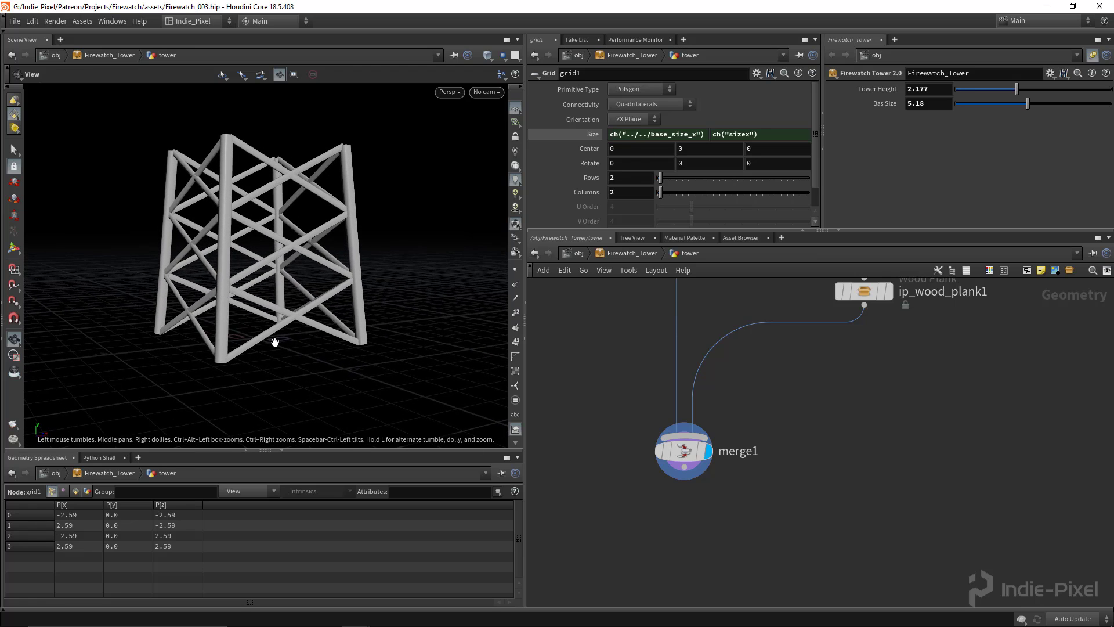
pyautogui.moveTo(272, 339); pyautogui.dragTo(293, 325)
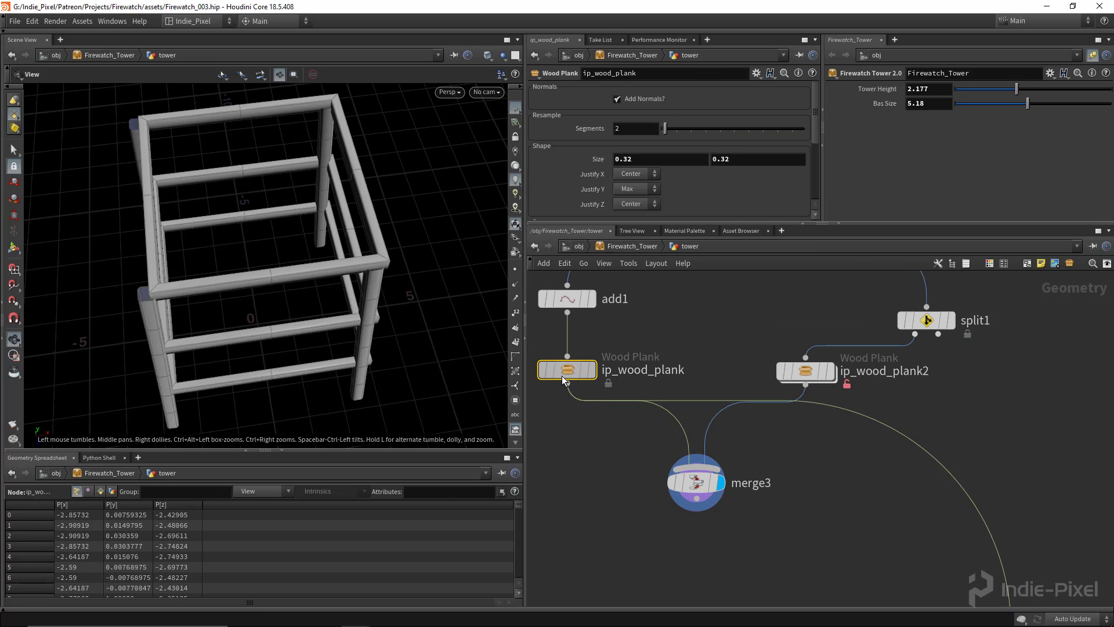
# Set Justify Y to Center on ip_wood_plank and to Max on ip_wood_plank2
pyautogui.click(629, 189)
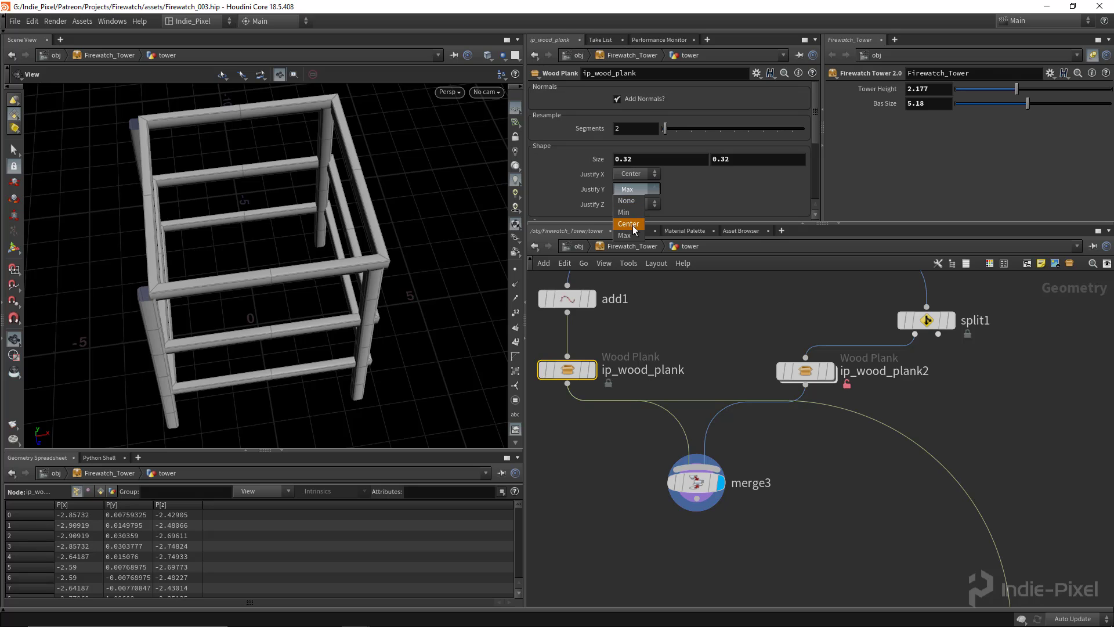
pyautogui.click(629, 224)
pyautogui.moveTo(216, 282); pyautogui.dragTo(195, 203)
pyautogui.click(813, 369)
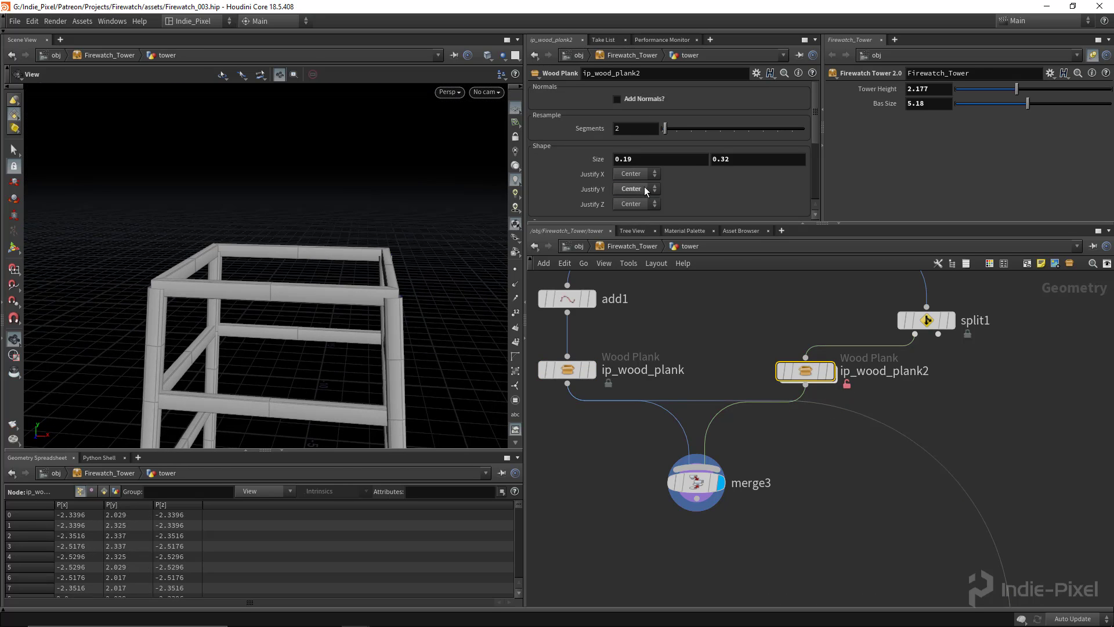
pyautogui.click(631, 235)
pyautogui.moveTo(328, 331); pyautogui.dragTo(250, 302)
# Change the Justify Y default from max to center in the ip_wood_plank2 asset's type properties and accept the edit
pyautogui.rightClick(804, 371)
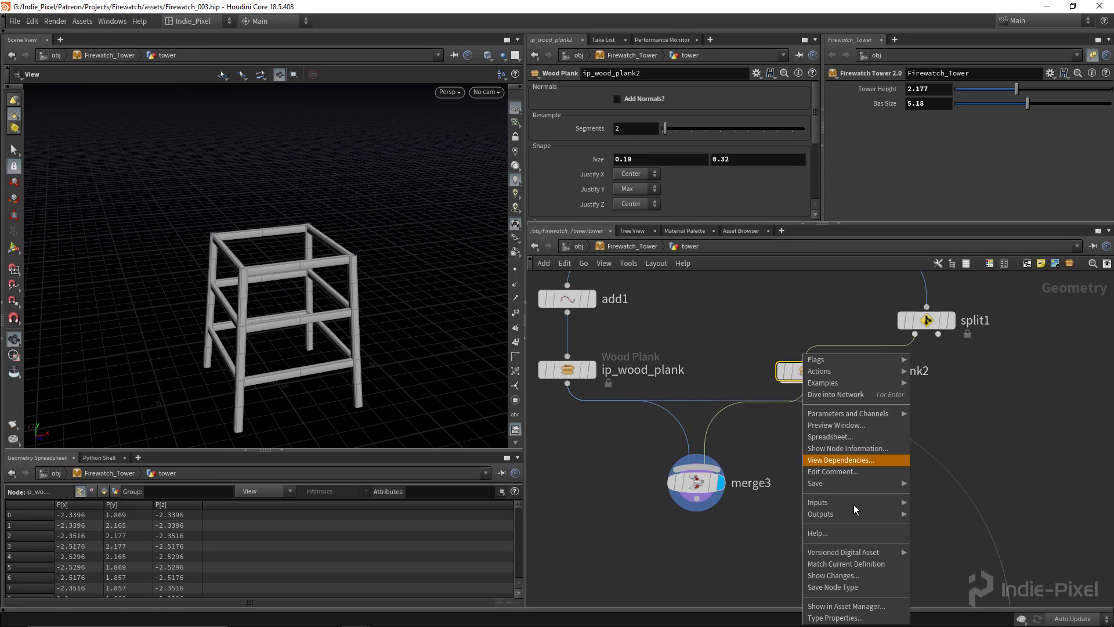
pyautogui.click(851, 618)
pyautogui.moveTo(259, 122); pyautogui.dragTo(418, 106)
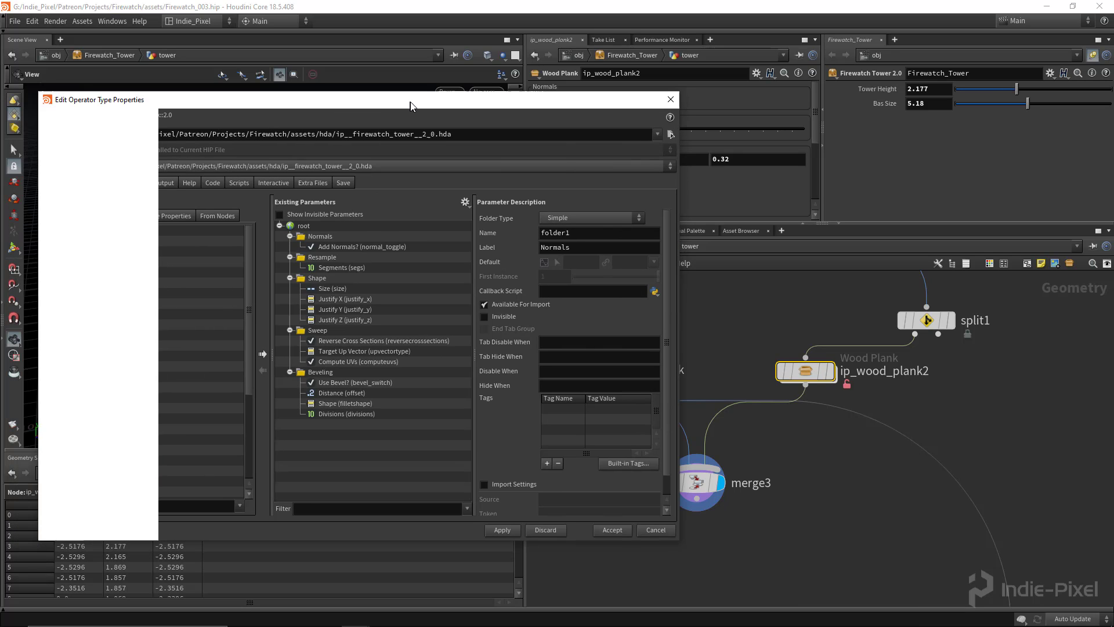
pyautogui.click(353, 300)
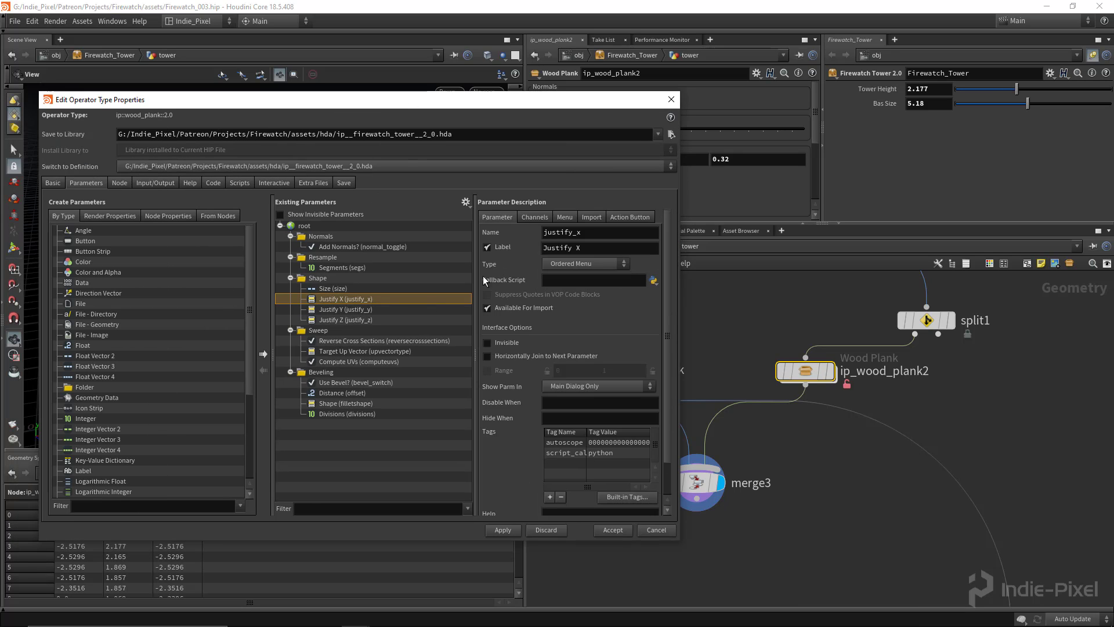
pyautogui.click(537, 218)
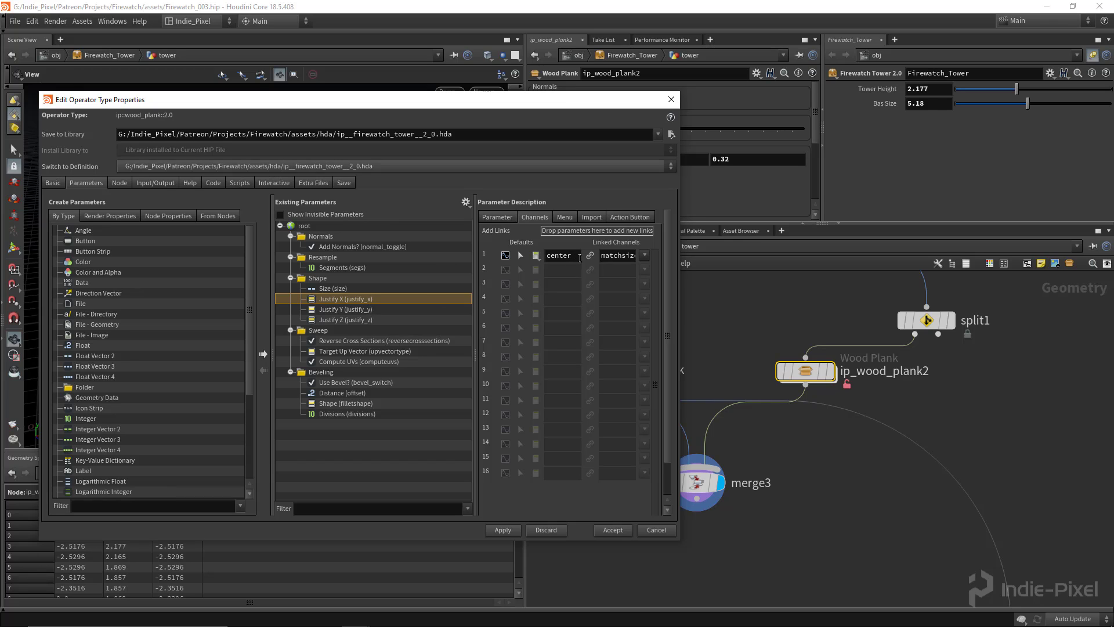
pyautogui.click(354, 320)
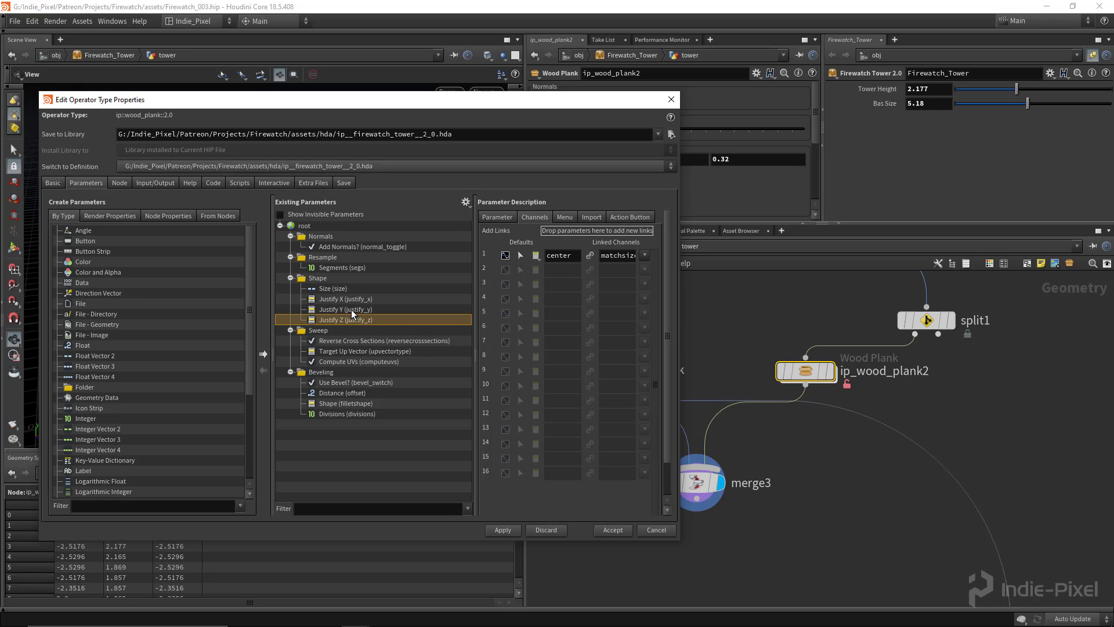
pyautogui.click(350, 299)
pyautogui.click(354, 309)
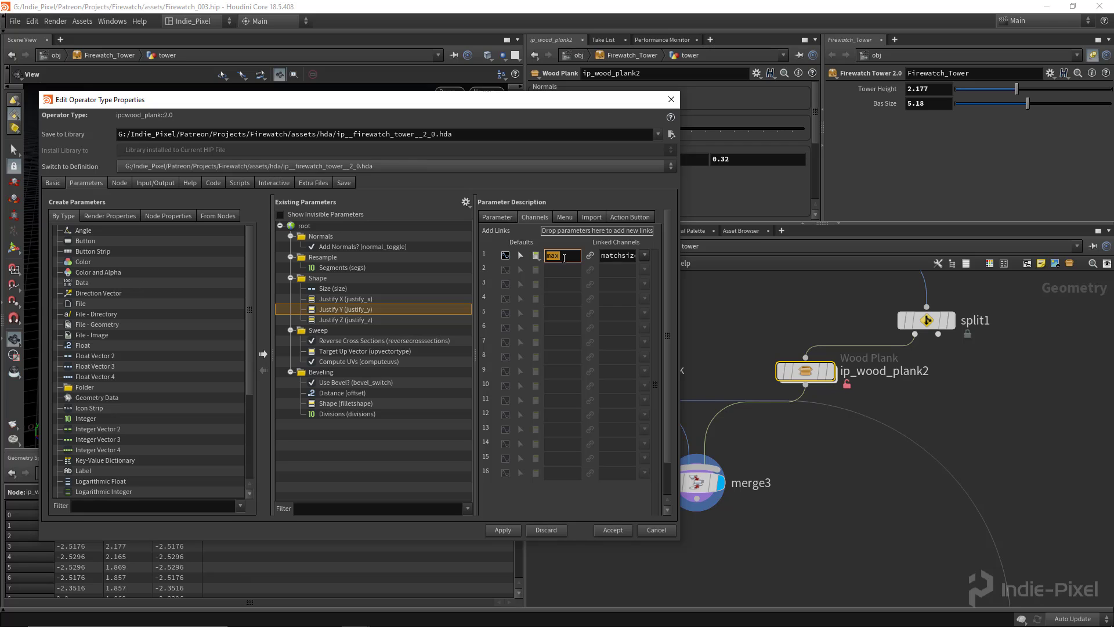
pyautogui.click(613, 530)
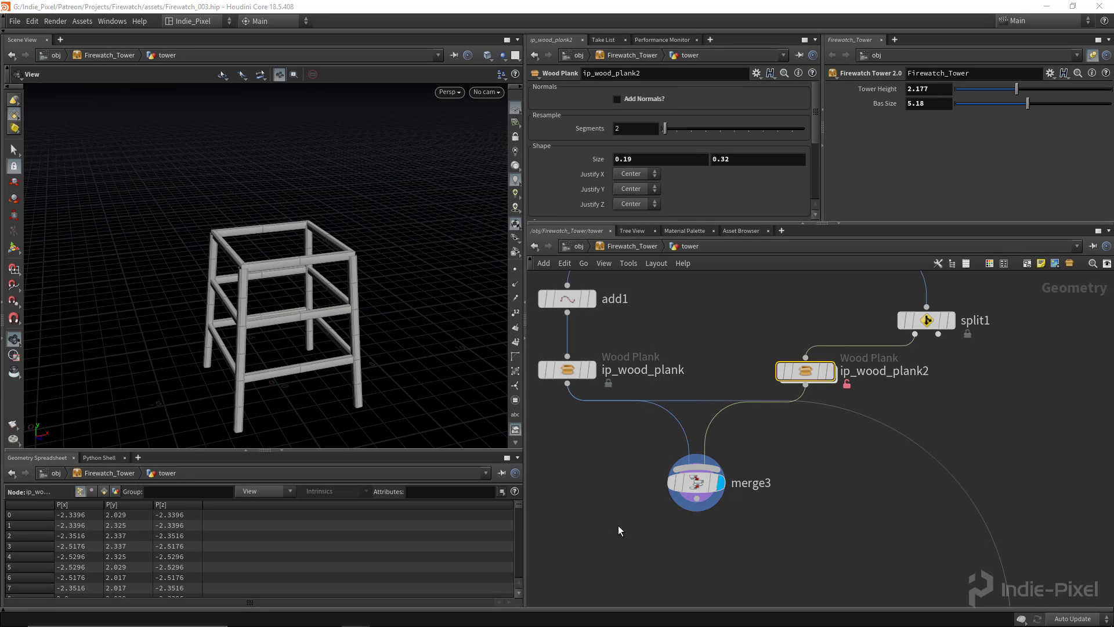
# Reroute the wire feeding merge1 so it comes from merge3's output, and display merge1
pyautogui.moveTo(846, 520); pyautogui.dragTo(787, 438, button='middle')
pyautogui.moveTo(844, 358); pyautogui.dragTo(639, 419)
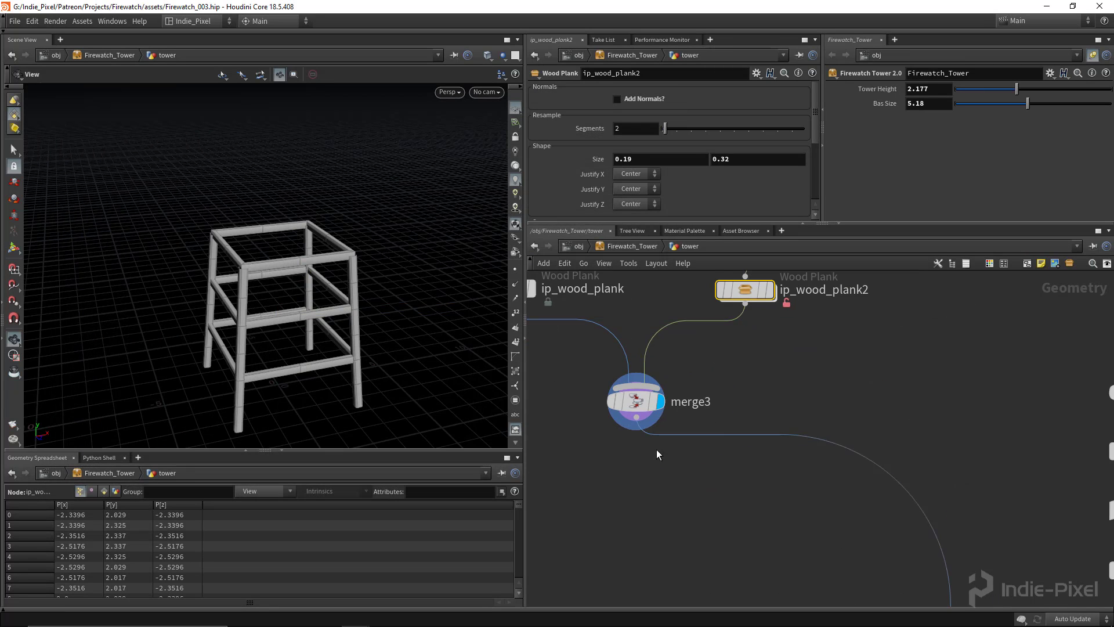
pyautogui.moveTo(875, 475); pyautogui.dragTo(788, 353, button='middle')
pyautogui.scroll(-2, 788, 353)
pyautogui.scroll(-2, 788, 353)
pyautogui.scroll(4, 837, 502)
pyautogui.click(842, 502)
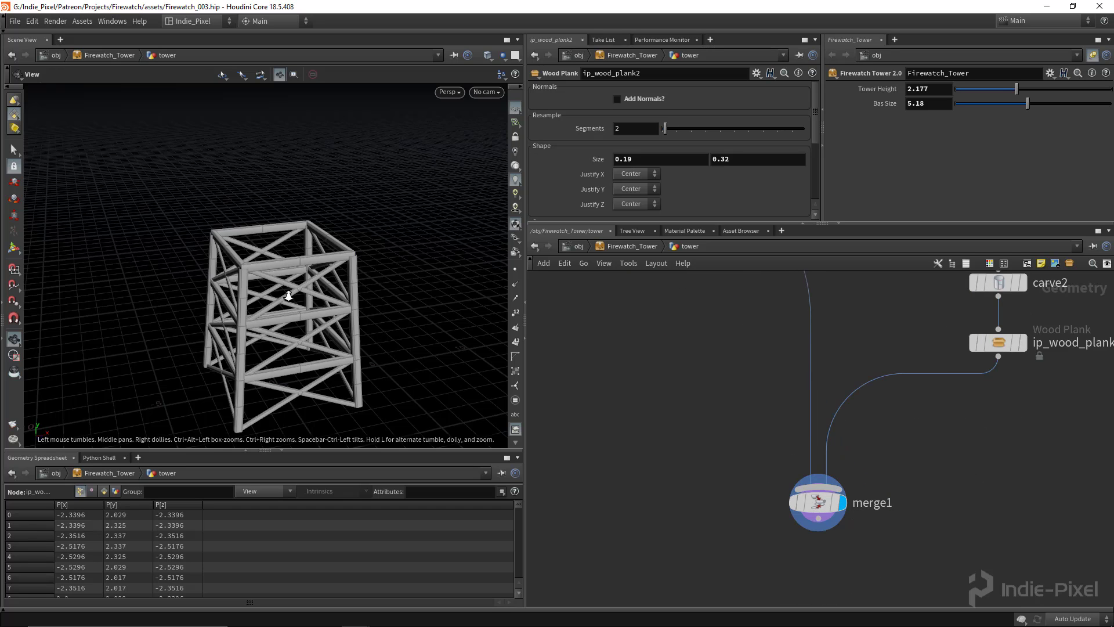
pyautogui.moveTo(273, 330); pyautogui.dragTo(293, 279)
pyautogui.scroll(-2, 762, 426)
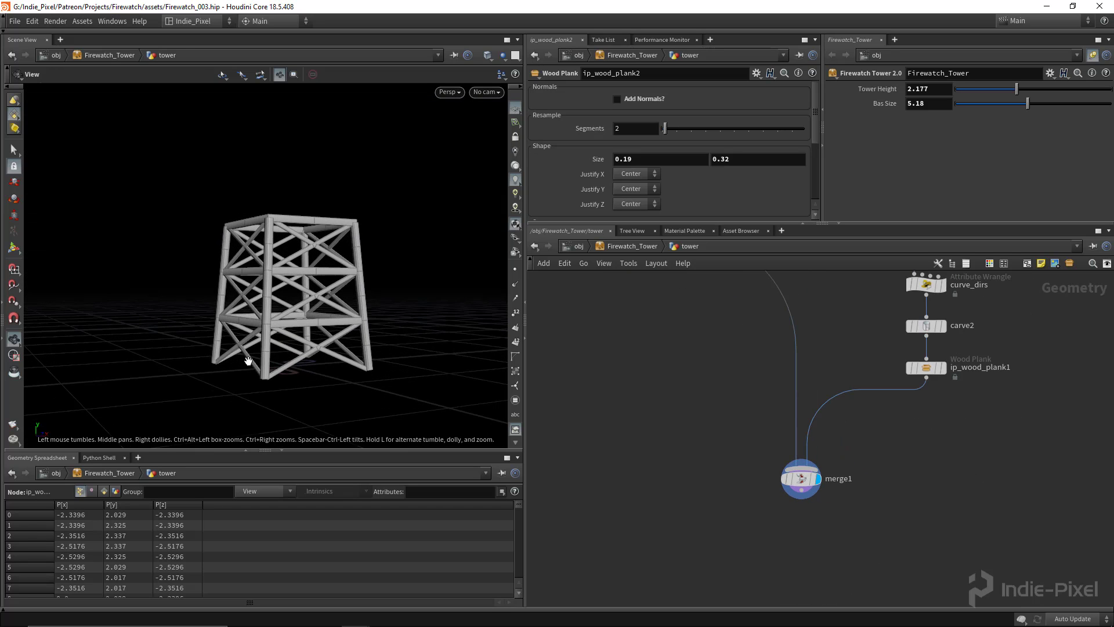
pyautogui.moveTo(274, 352); pyautogui.dragTo(348, 354, button='right')
# Display copy2, move it up and insert a Blast node between copy2 and add2
pyautogui.scroll(-3, 849, 394)
pyautogui.moveTo(807, 359); pyautogui.dragTo(757, 512, button='middle')
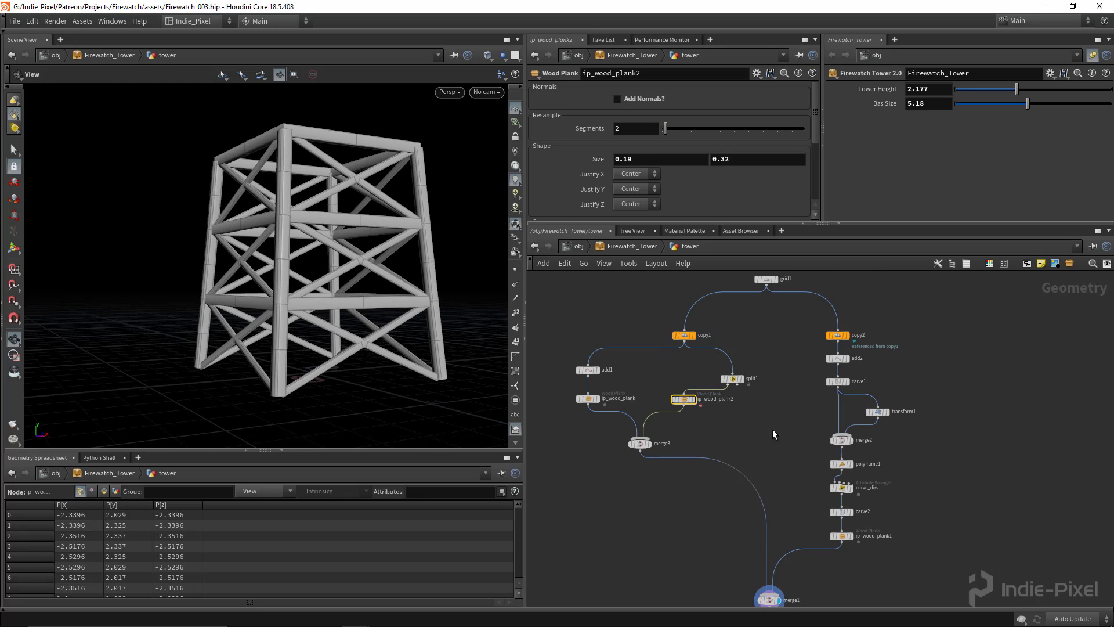
pyautogui.moveTo(773, 431); pyautogui.dragTo(752, 444, button='middle')
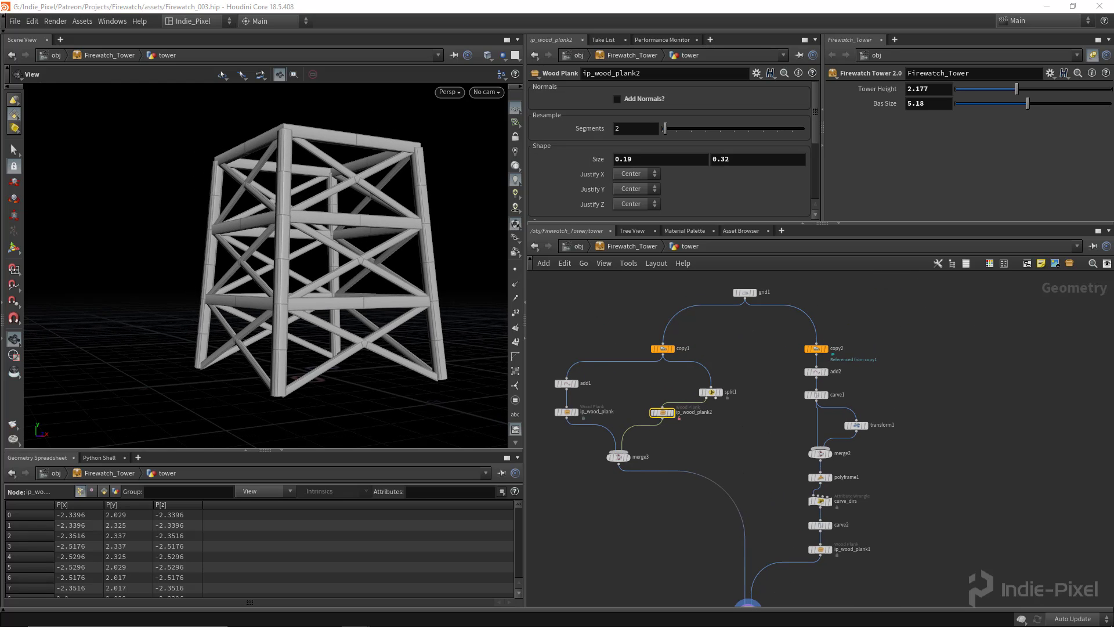
pyautogui.scroll(3, 852, 336)
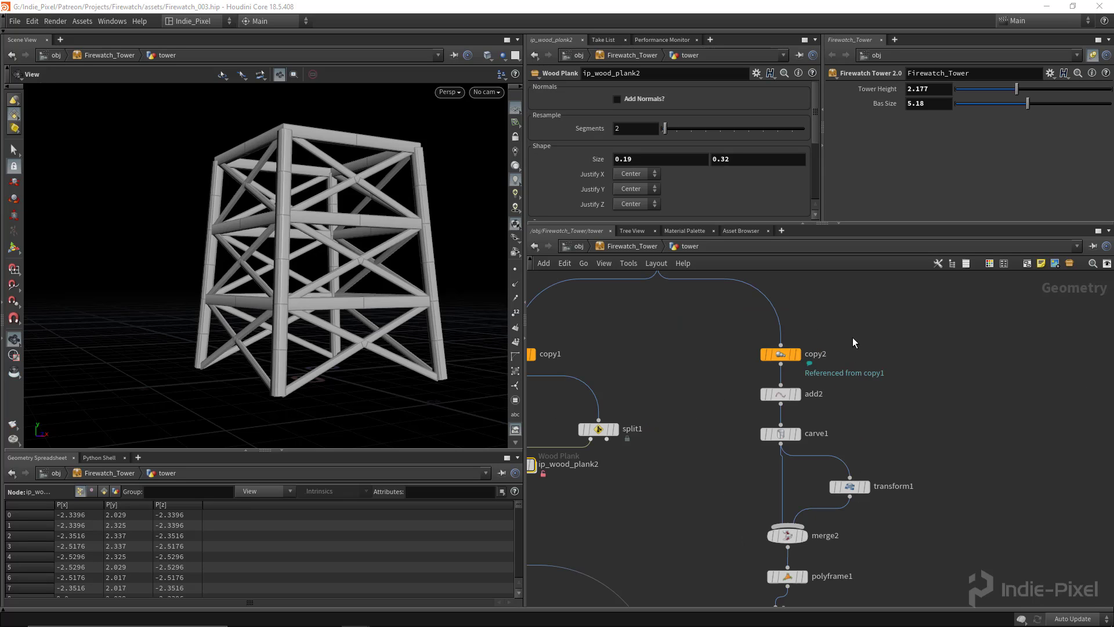
pyautogui.click(799, 354)
pyautogui.moveTo(779, 353); pyautogui.dragTo(779, 326)
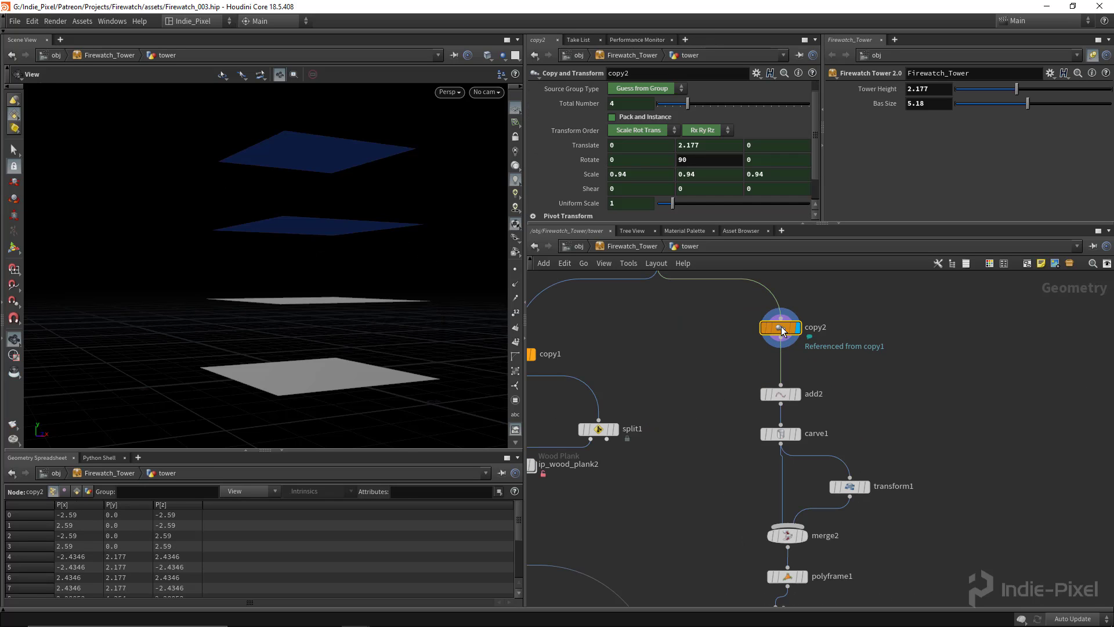
pyautogui.press('Tab')
pyautogui.write('b')
pyautogui.press('Return')
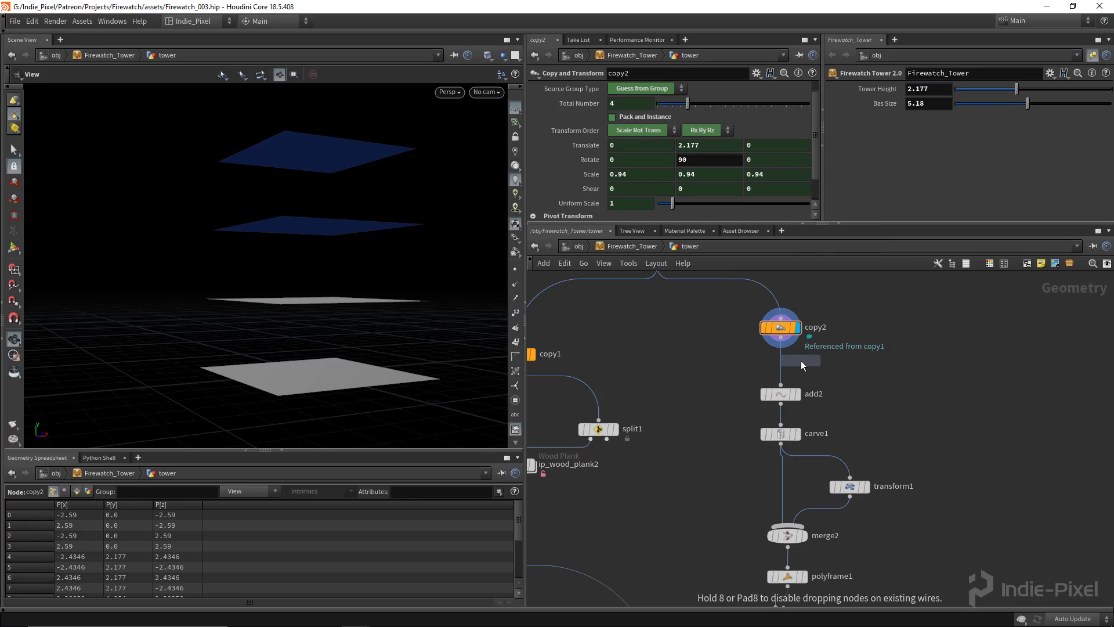
pyautogui.click(801, 361)
# Make blast1 delete group 0 with Group Type set to Primitives, and display blast1
pyautogui.click(673, 90)
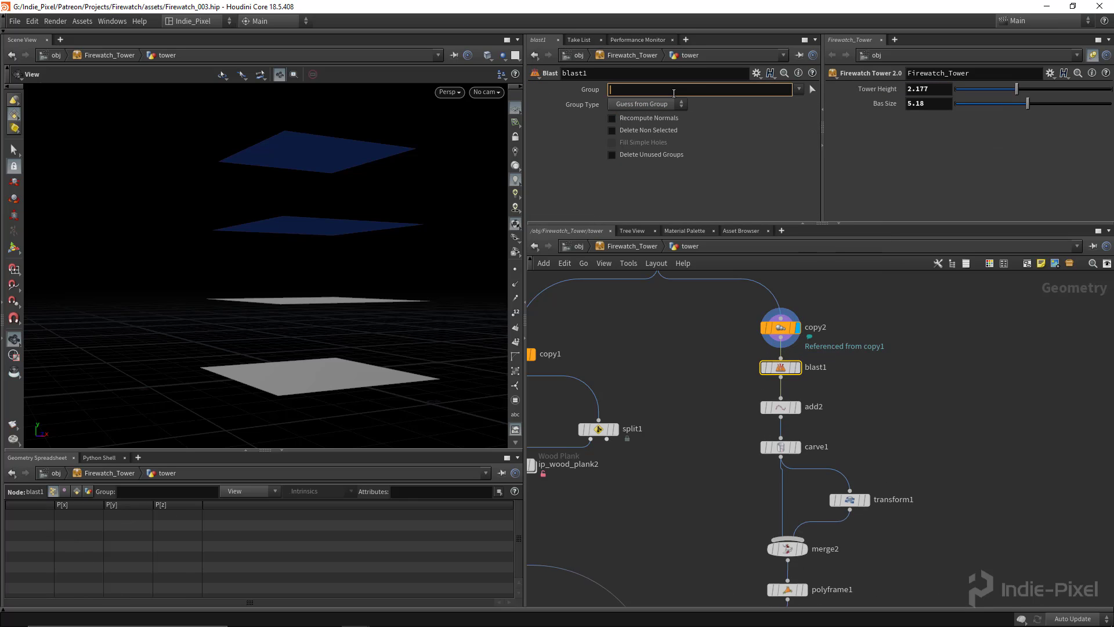
pyautogui.write('0')
pyautogui.press('Return')
pyautogui.click(662, 105)
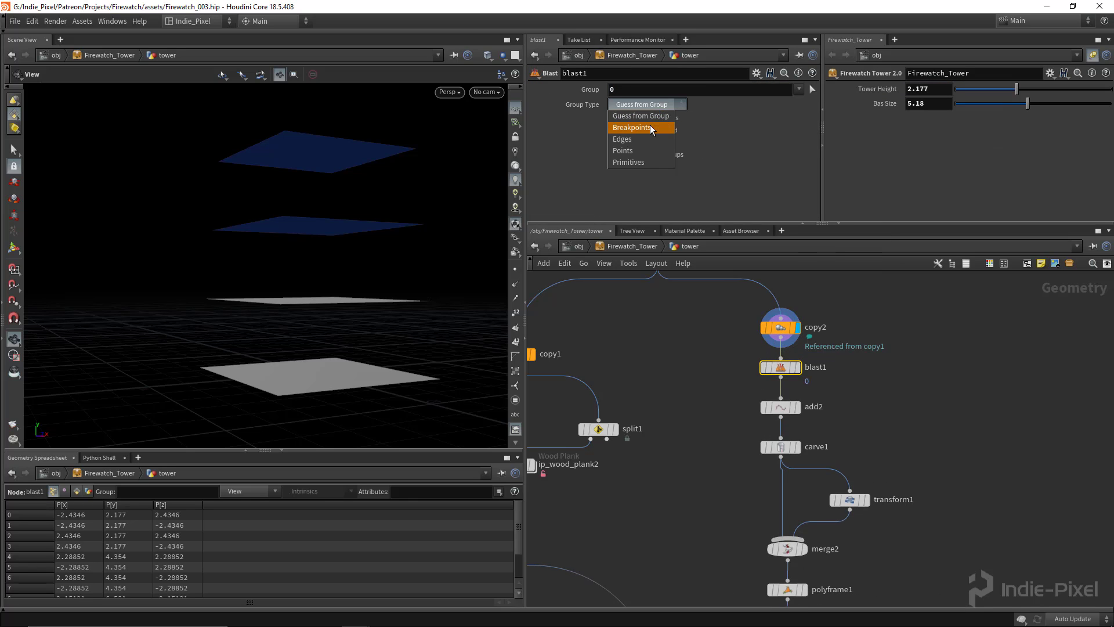
pyautogui.click(643, 159)
pyautogui.press('r')
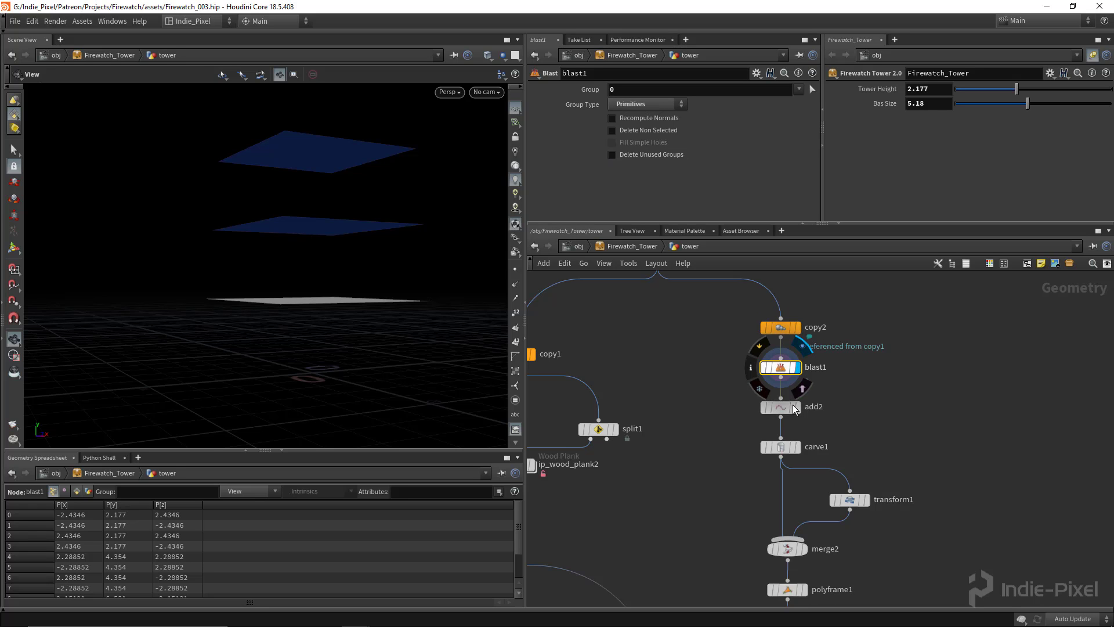
# Display merge1 again and check the lowest level of the tower
pyautogui.moveTo(895, 464); pyautogui.dragTo(880, 345, button='middle')
pyautogui.scroll(-5, 881, 345)
pyautogui.scroll(6, 783, 489)
pyautogui.click(809, 492)
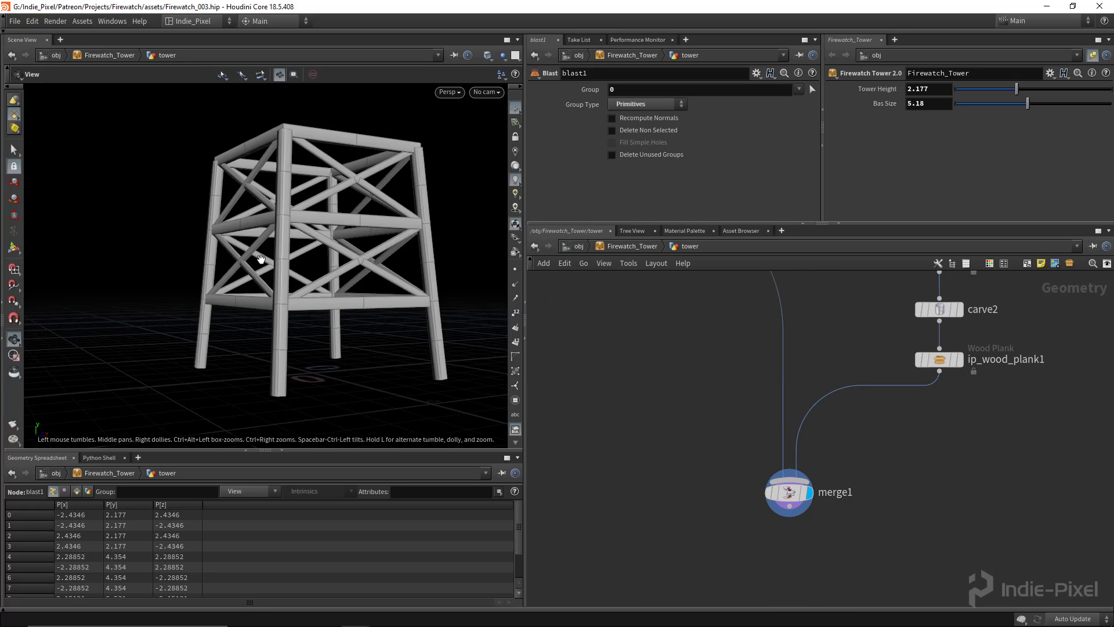
pyautogui.moveTo(281, 242); pyautogui.dragTo(267, 285)
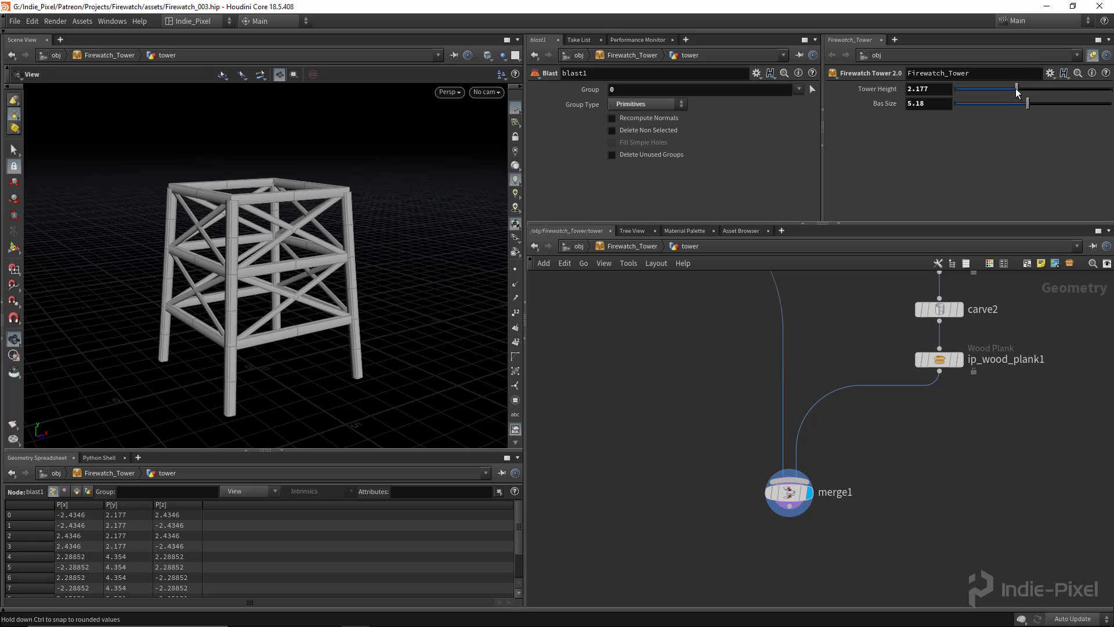
# Set the Firewatch_Tower asset's Tower Height to 2.66 and Bas Size to 4.34
pyautogui.moveTo(1016, 89)
pyautogui.mouseDown()
pyautogui.moveTo(1043, 89)
pyautogui.moveTo(1001, 107)
pyautogui.moveTo(1026, 107)
pyautogui.moveTo(1002, 110)
pyautogui.moveTo(1016, 110)
pyautogui.mouseUp()
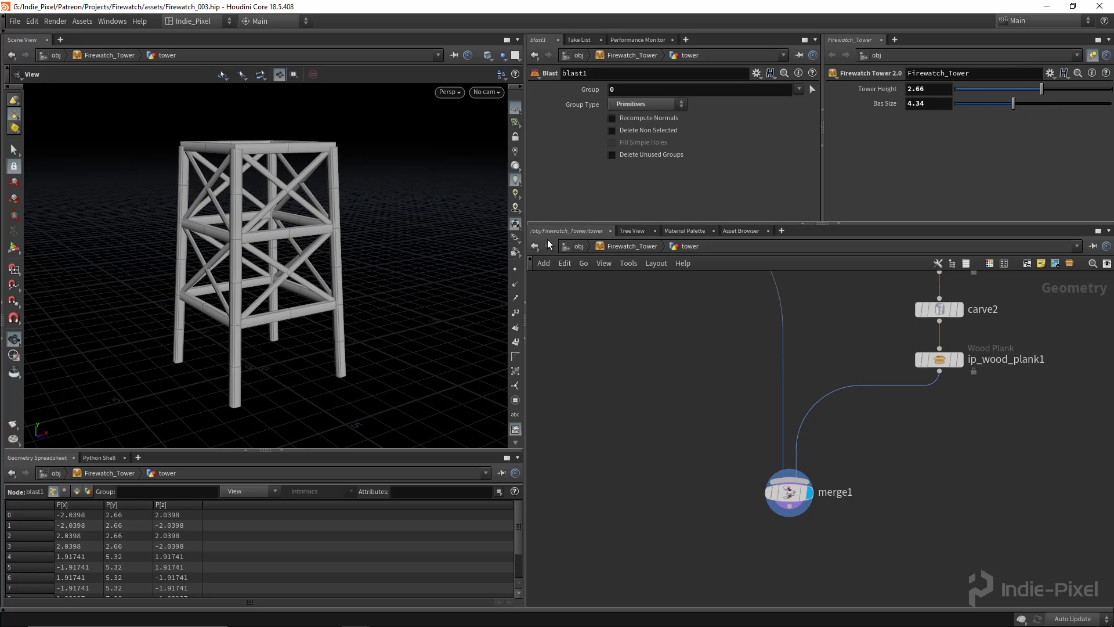
pyautogui.moveTo(233, 141); pyautogui.dragTo(307, 163, button='right')
pyautogui.moveTo(307, 162); pyautogui.dragTo(291, 150)
# Tidy the network by aligning copy1 with copy2 and placing ip_wood_plank2 directly below split1
pyautogui.scroll(-6, 742, 370)
pyautogui.moveTo(716, 323); pyautogui.dragTo(751, 424, button='middle')
pyautogui.scroll(3, 782, 305)
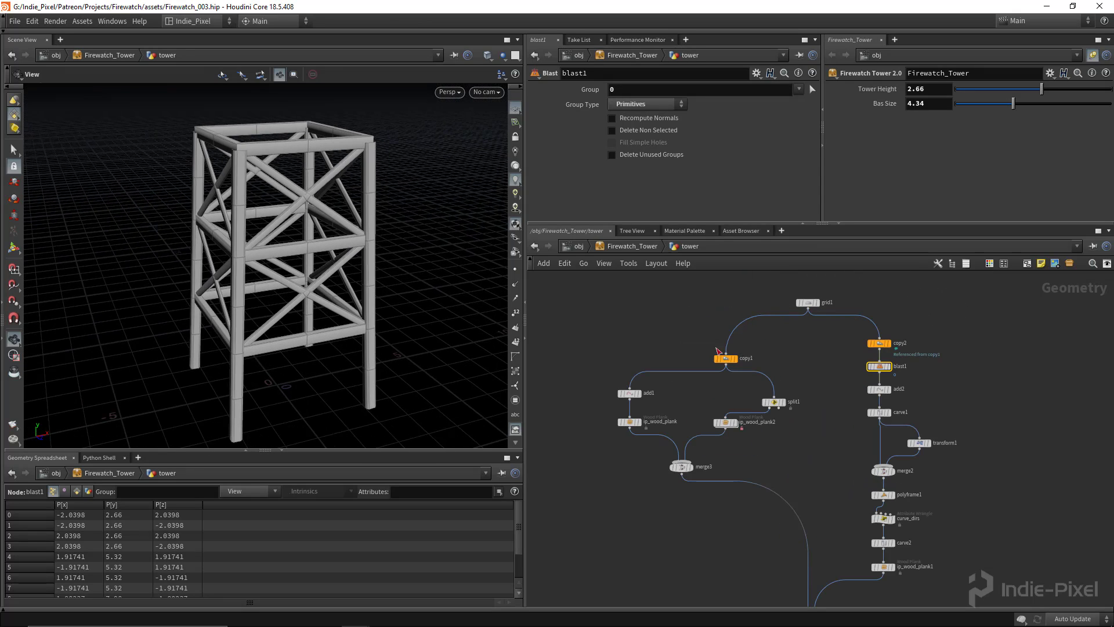
pyautogui.moveTo(726, 361); pyautogui.dragTo(723, 334)
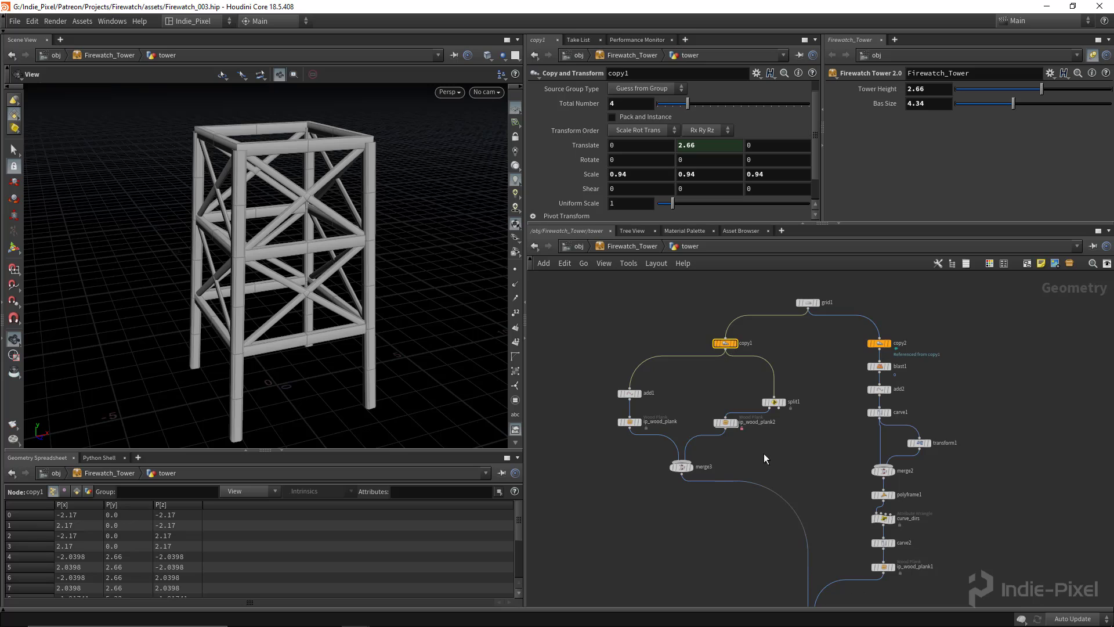
pyautogui.scroll(2, 673, 491)
pyautogui.moveTo(716, 395); pyautogui.dragTo(773, 394)
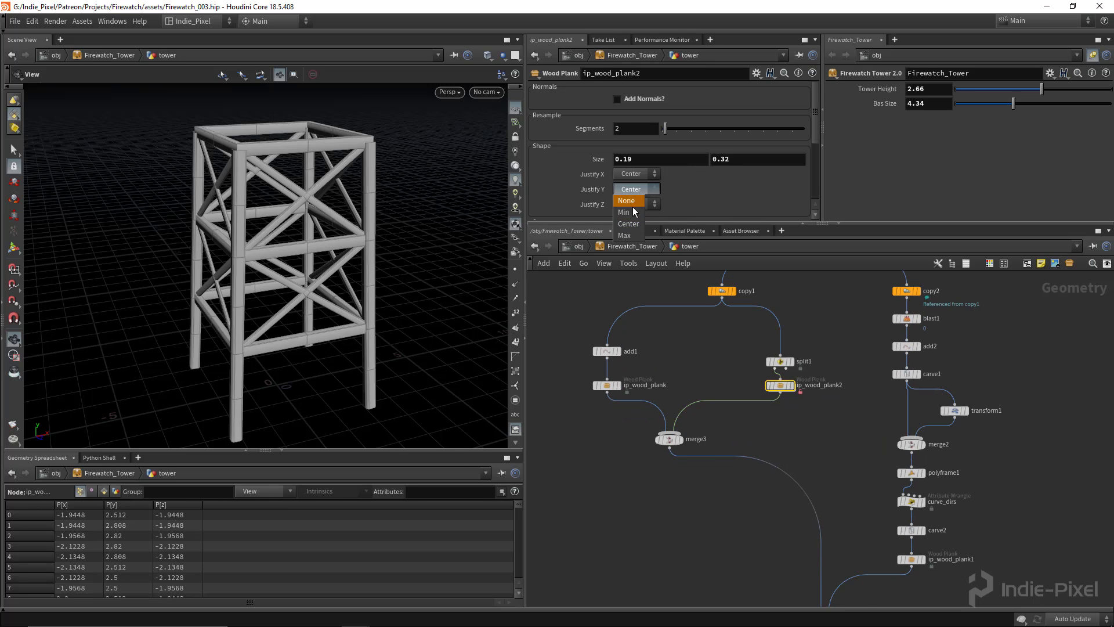
# Set Justify Y to Max on ip_wood_plank2 and check the horizontal beams at the tower's top
pyautogui.click(625, 235)
pyautogui.moveTo(302, 174); pyautogui.dragTo(351, 172)
pyautogui.scroll(4, 350, 172)
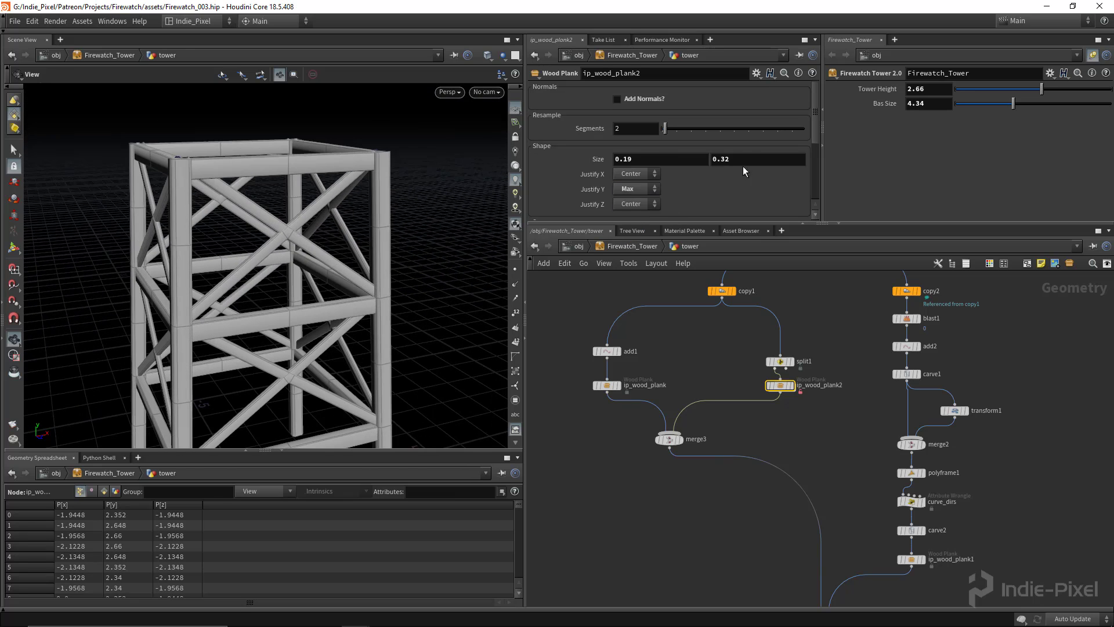
# Reduce ip_wood_plank2's Size to 0.11 by 0.23 for thinner horizontal beams
pyautogui.moveTo(738, 160); pyautogui.dragTo(685, 177, button='middle')
pyautogui.moveTo(236, 166); pyautogui.dragTo(383, 168)
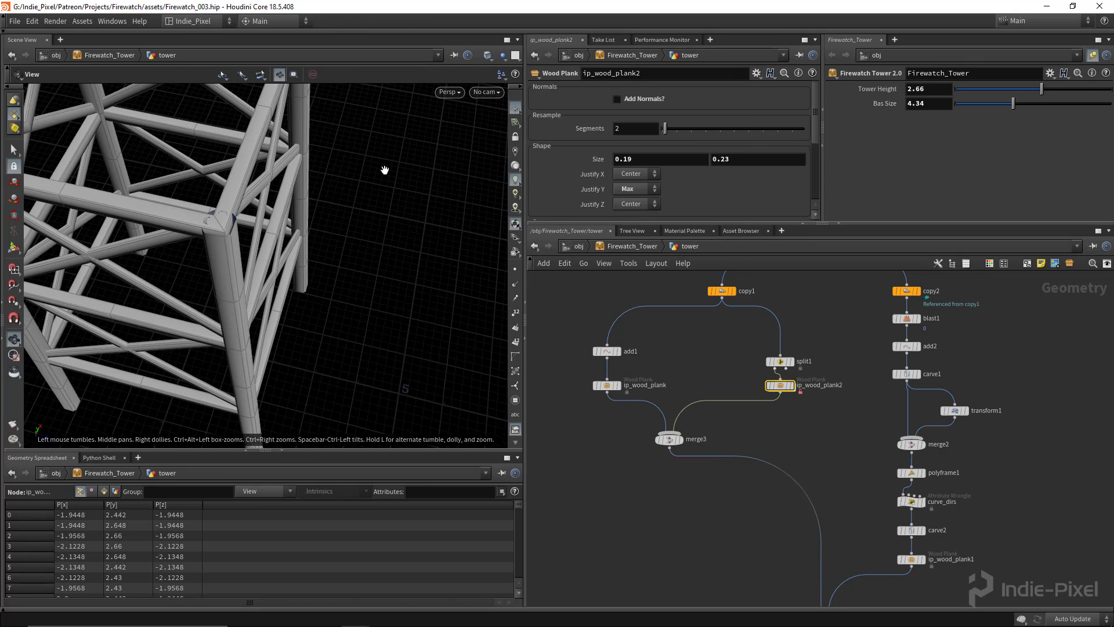
pyautogui.moveTo(634, 160); pyautogui.dragTo(583, 167, button='middle')
pyautogui.moveTo(325, 244); pyautogui.dragTo(256, 194)
pyautogui.moveTo(256, 194); pyautogui.dragTo(291, 236, button='right')
pyautogui.moveTo(291, 236); pyautogui.dragTo(293, 261)
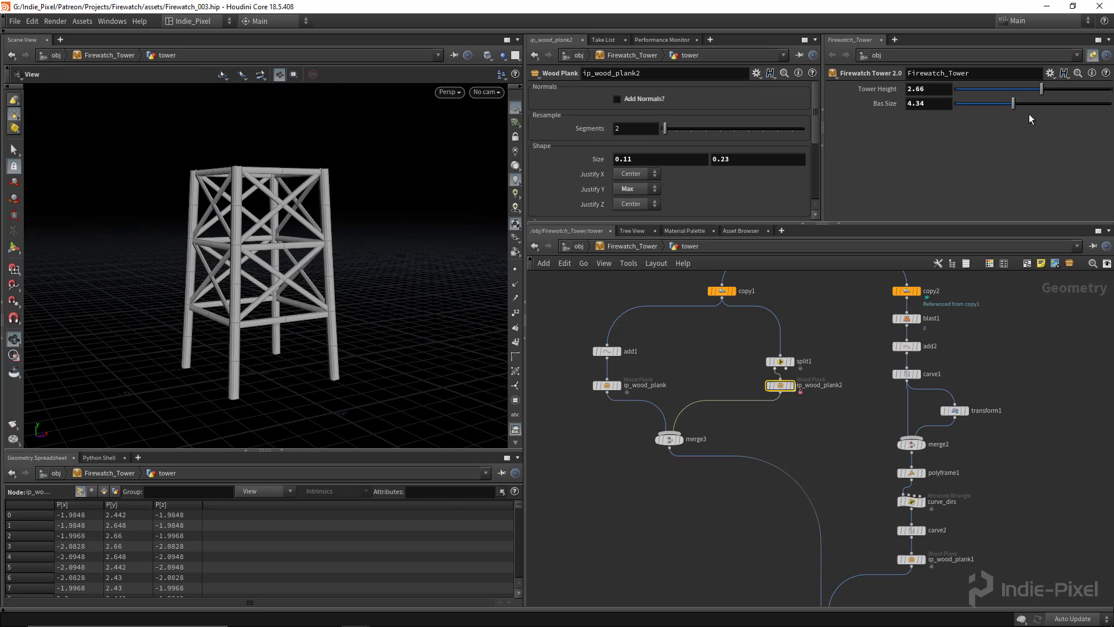
# Set the tower's Bas Size to 3.76 and inspect the narrower structure from several sides
pyautogui.moveTo(1016, 105)
pyautogui.mouseDown()
pyautogui.moveTo(1036, 109)
pyautogui.moveTo(1006, 109)
pyautogui.mouseUp()
pyautogui.moveTo(370, 309); pyautogui.dragTo(356, 276, button='right')
pyautogui.moveTo(356, 276); pyautogui.dragTo(323, 312)
pyautogui.moveTo(257, 265); pyautogui.dragTo(274, 145)
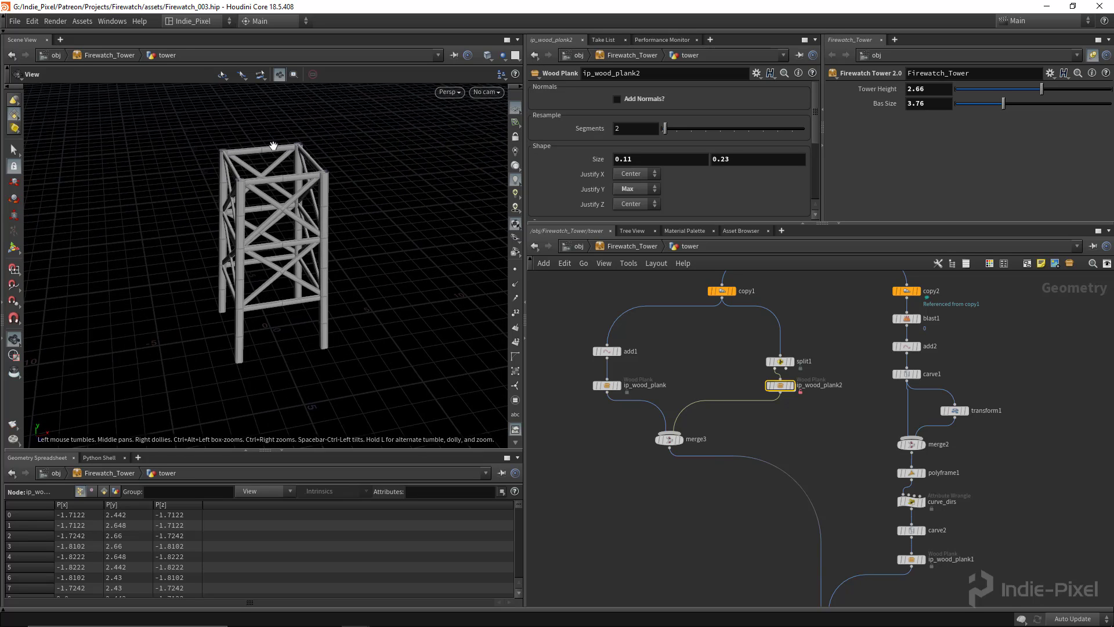
pyautogui.moveTo(297, 261); pyautogui.dragTo(321, 289)
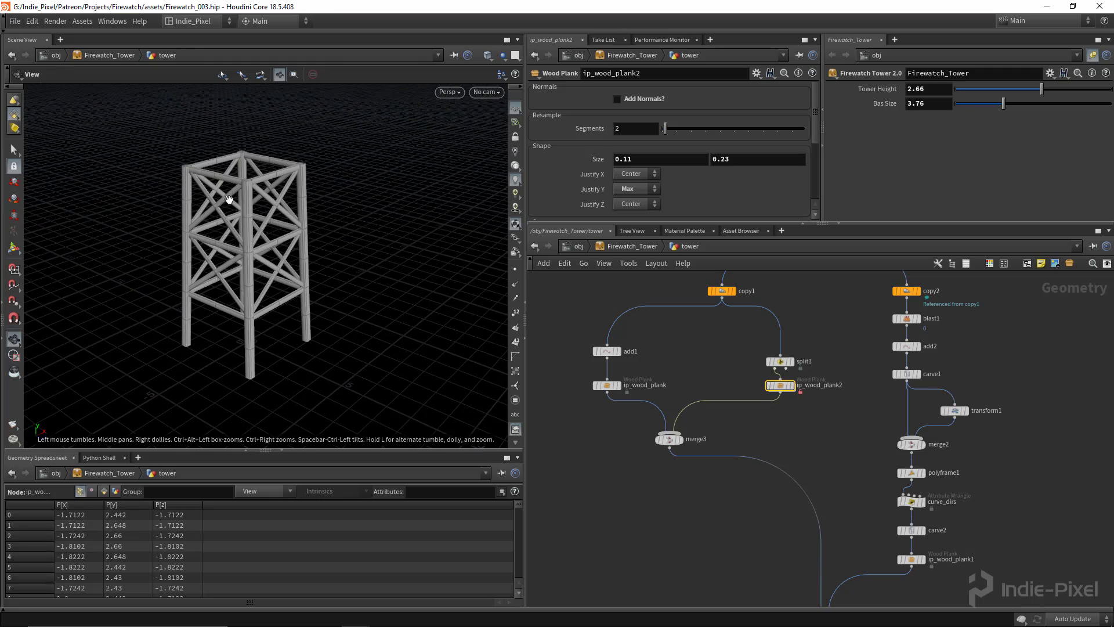
pyautogui.moveTo(229, 199); pyautogui.dragTo(311, 172)
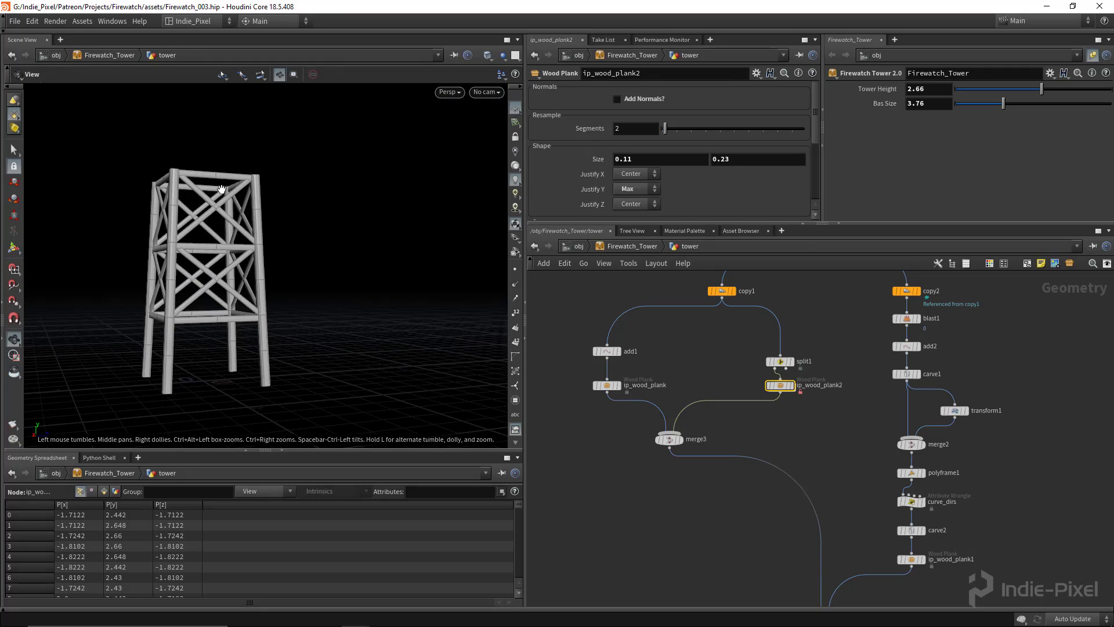
pyautogui.moveTo(272, 234); pyautogui.dragTo(214, 241)
pyautogui.moveTo(214, 241); pyautogui.dragTo(159, 247)
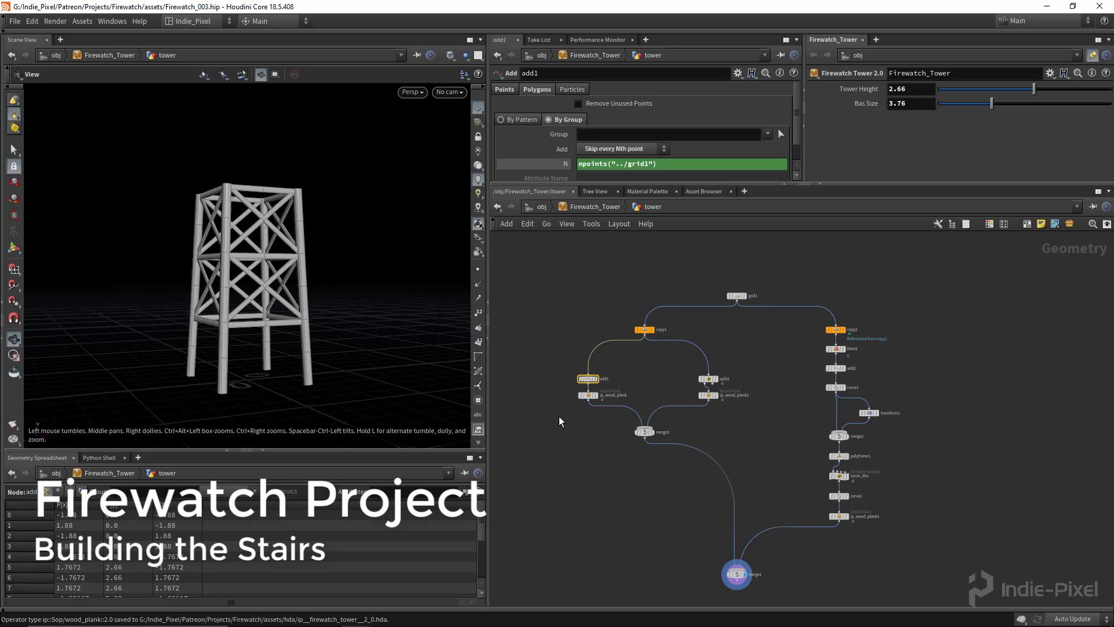
# Collapse add1, split1, ip_wood_plank, ip_wood_plank2 and merge3 into a subnetwork and place it directly below copy1
pyautogui.scroll(3, 559, 416)
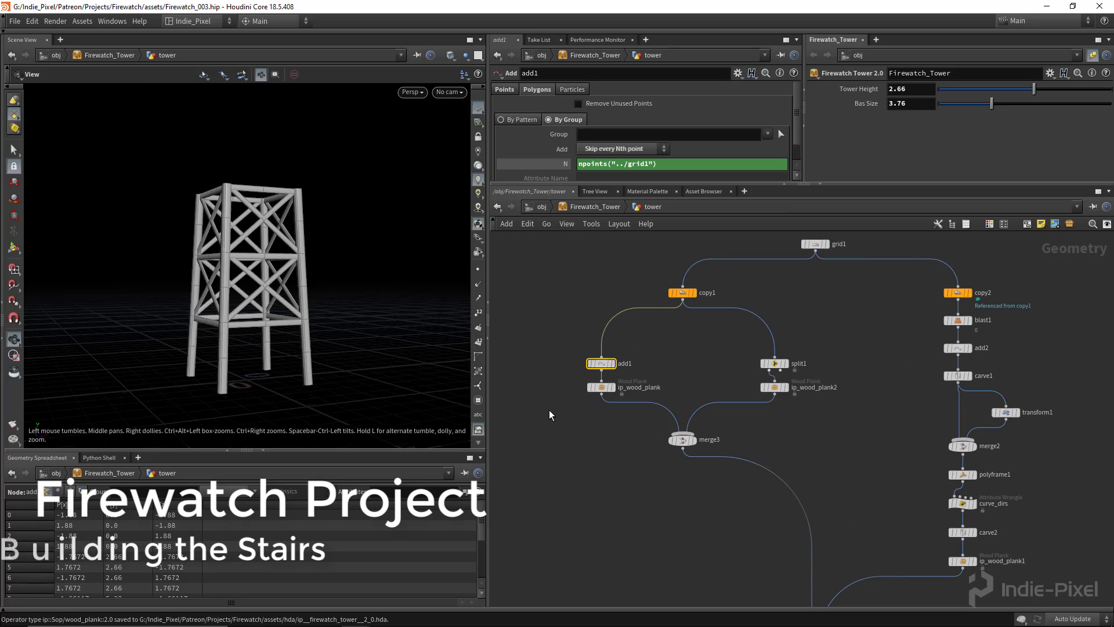
pyautogui.scroll(2, 551, 410)
pyautogui.moveTo(554, 418); pyautogui.dragTo(548, 435, button='middle')
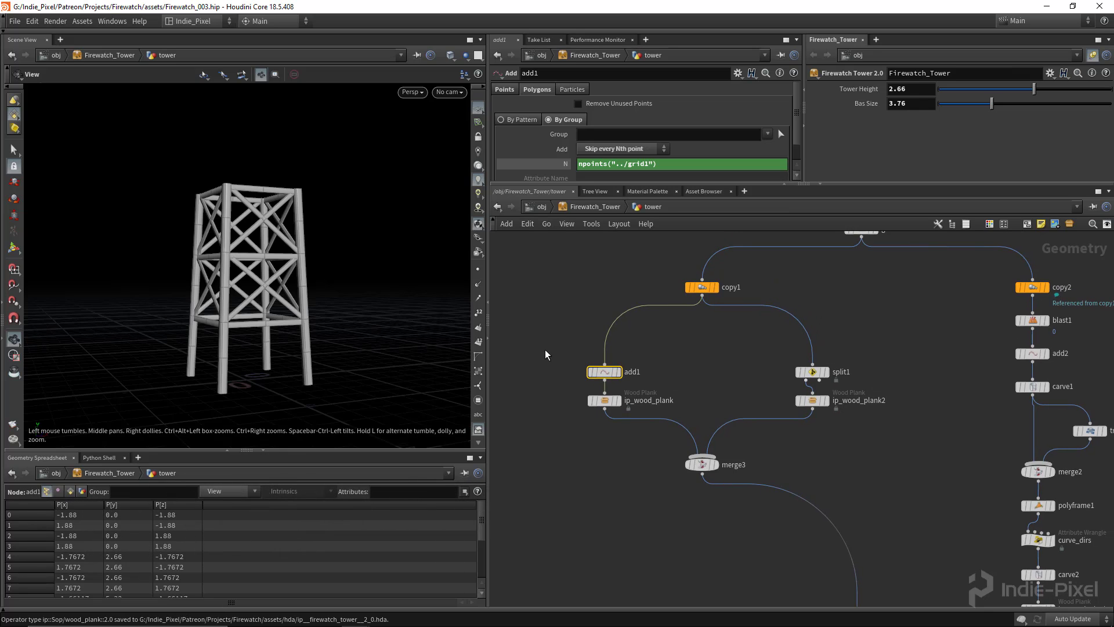
pyautogui.moveTo(551, 329); pyautogui.dragTo(875, 499)
pyautogui.moveTo(875, 499); pyautogui.dragTo(857, 482, button='middle')
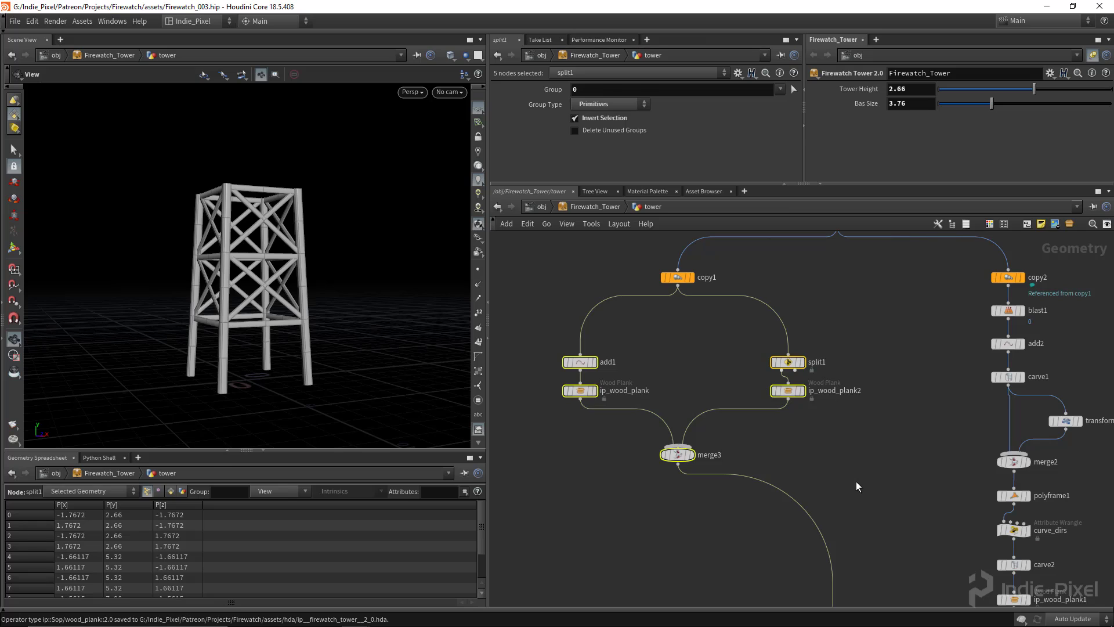
pyautogui.hotkey('shift', 'c')
pyautogui.moveTo(787, 364); pyautogui.dragTo(676, 373)
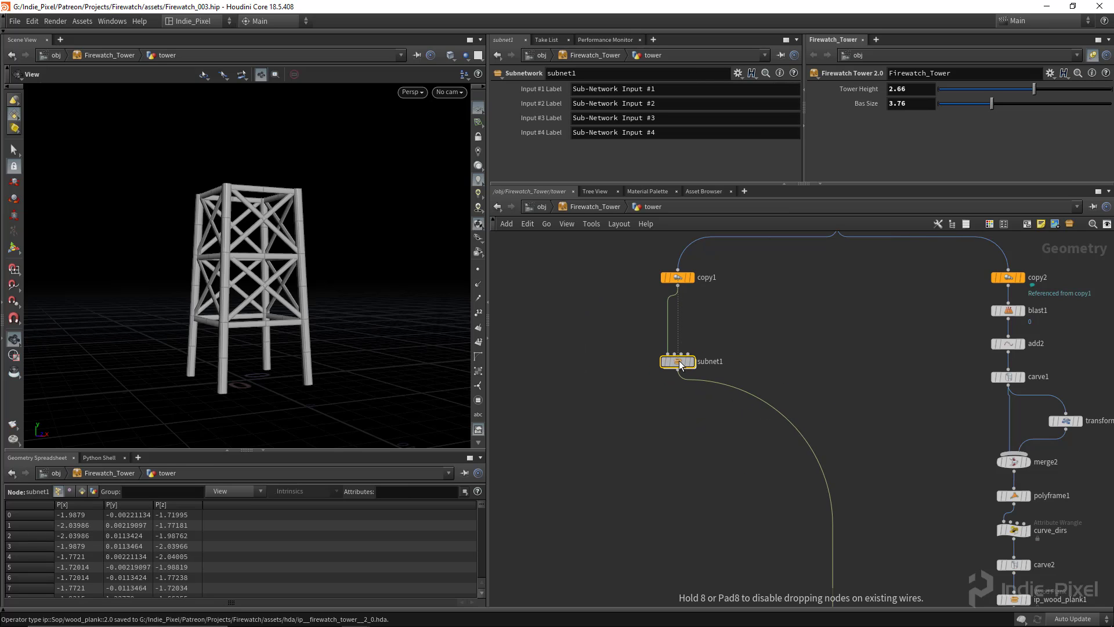
# Rename the subnet1 node below copy1 as Build_Main_Tower
pyautogui.scroll(3, 705, 365)
pyautogui.doubleClick(715, 370)
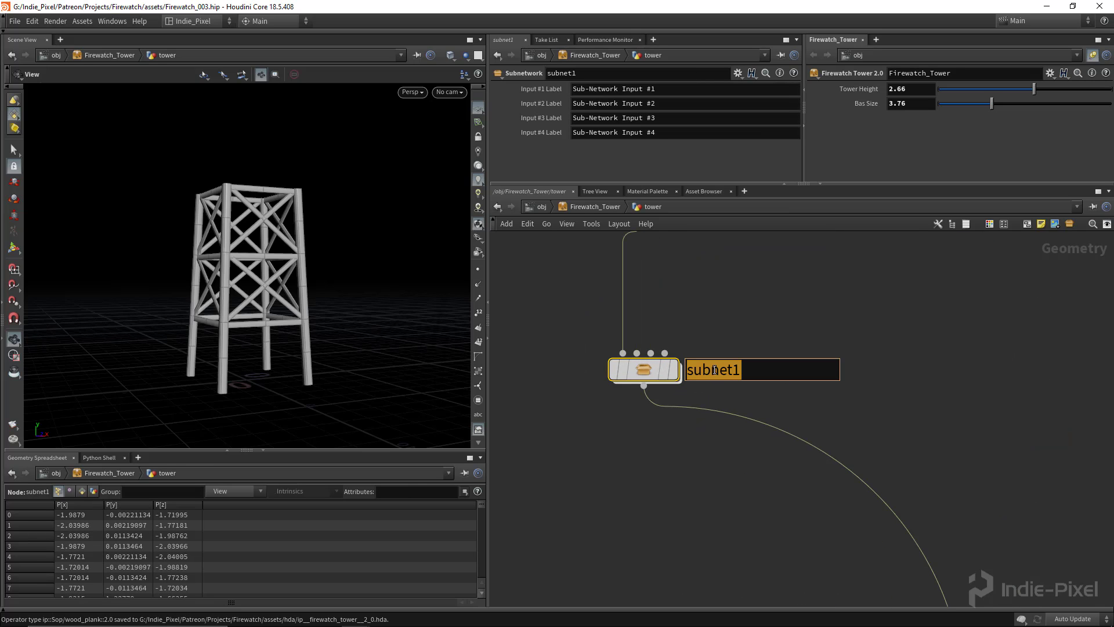
pyautogui.write('B')
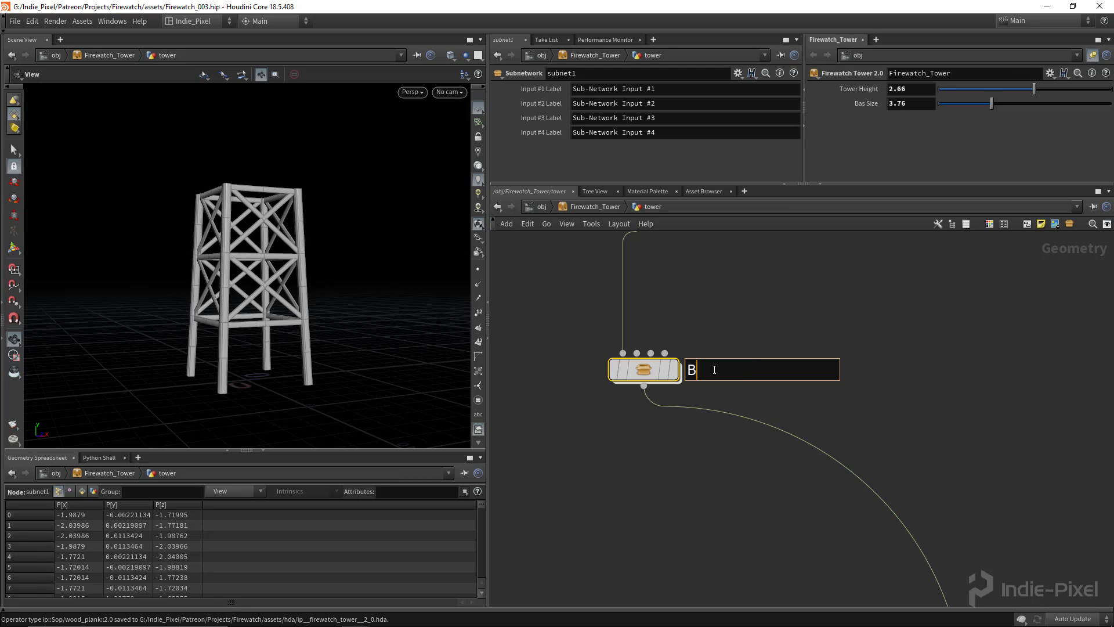
pyautogui.write('uild_Main_Tower')
pyautogui.press('Return')
# Collapse the nodes from blast1 down to ip_wood_plank1 into a subnetwork and place it below copy2
pyautogui.press('h')
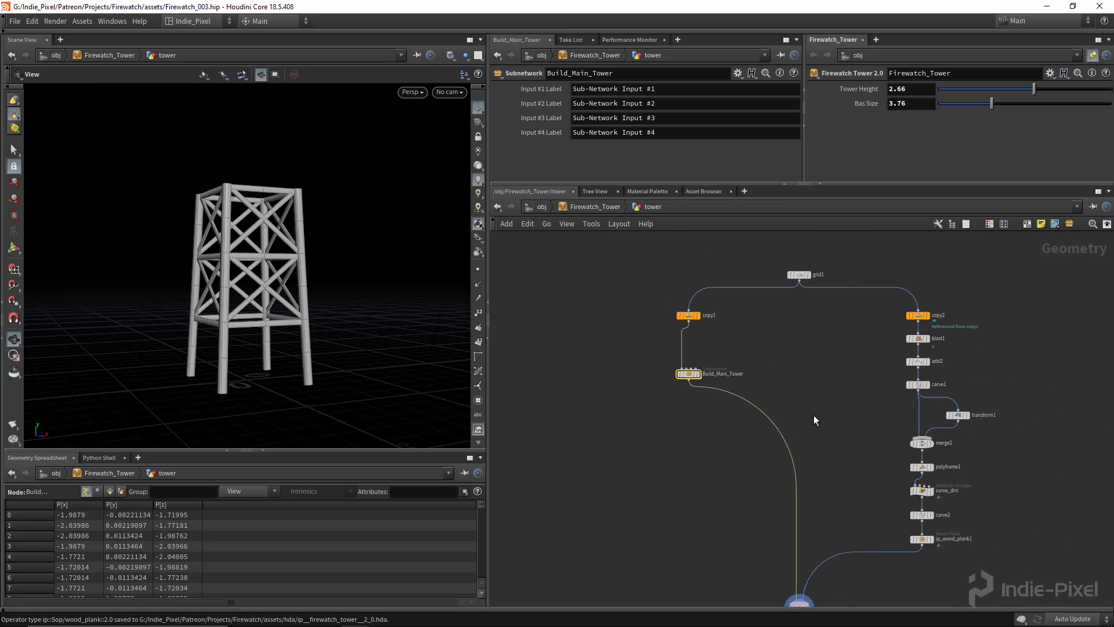
pyautogui.moveTo(757, 332); pyautogui.dragTo(907, 580)
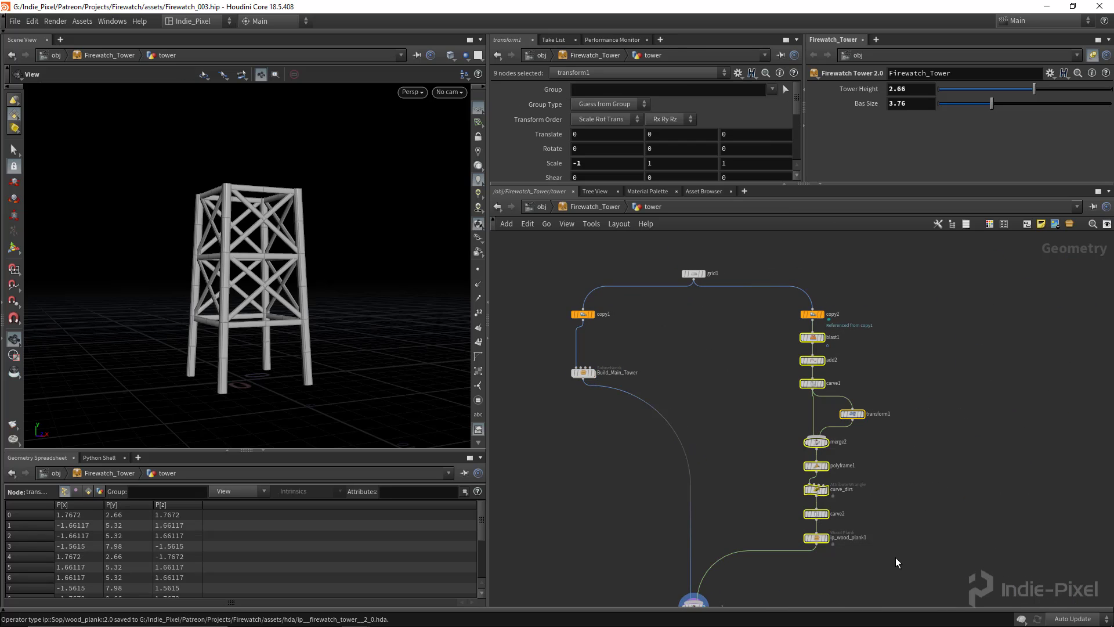
pyautogui.hotkey('shift', 'c')
pyautogui.moveTo(852, 416); pyautogui.dragTo(810, 378)
# Rename the new subnetwork below copy2 as build_cross_beams
pyautogui.scroll(4, 838, 374)
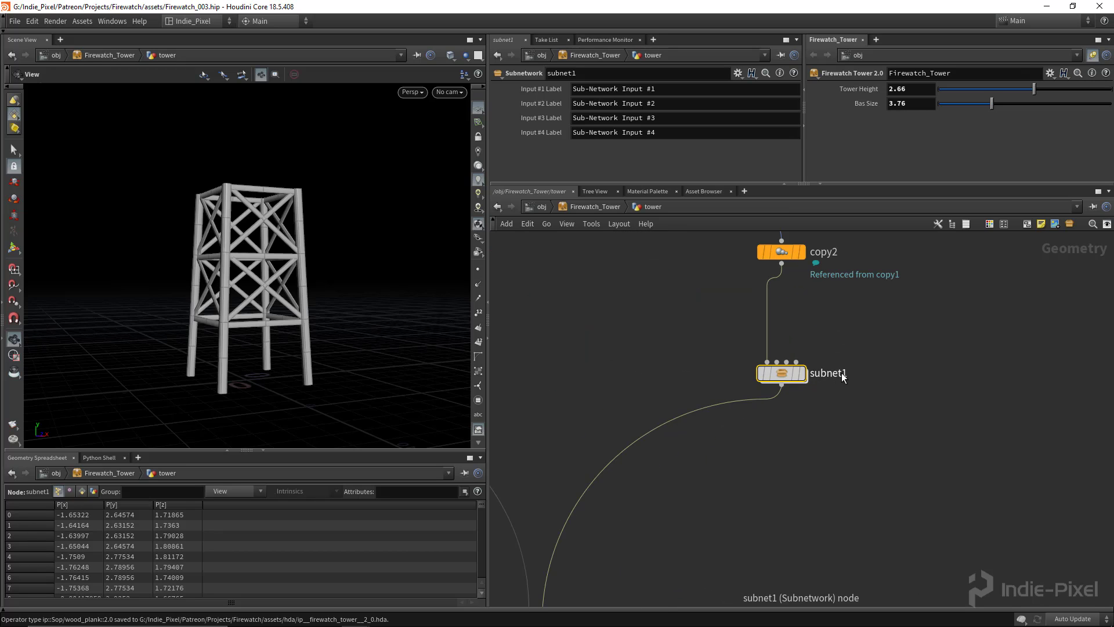
pyautogui.doubleClick(842, 373)
pyautogui.write('build_cro')
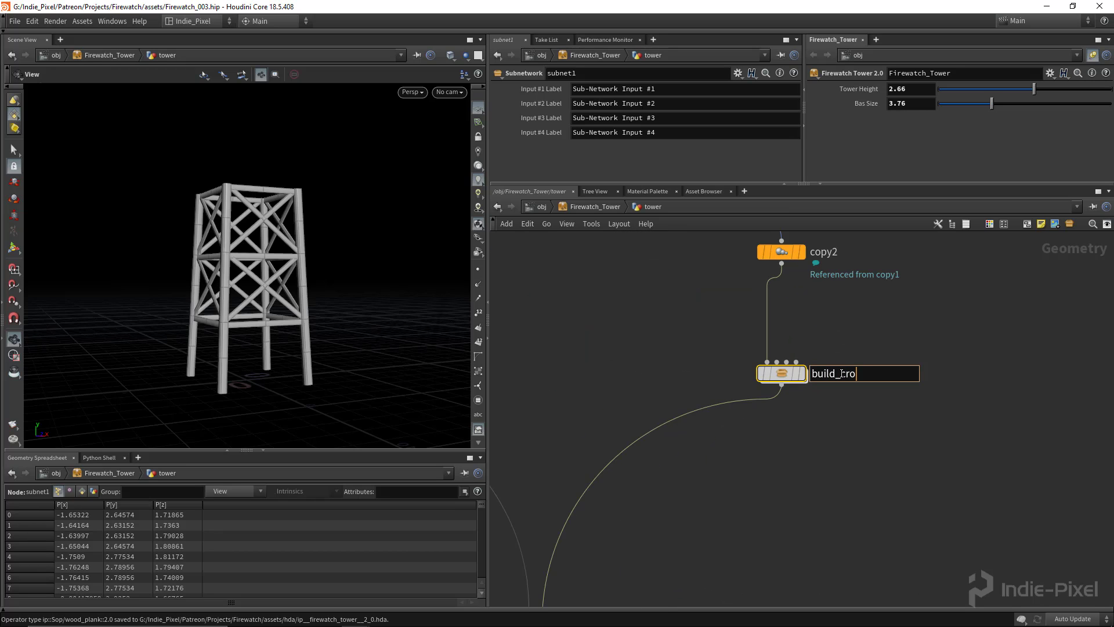
pyautogui.write('ss_beams')
pyautogui.press('Return')
# Move merge1 up so it sits centred just below the two subnetworks
pyautogui.scroll(-3, 841, 380)
pyautogui.moveTo(781, 404); pyautogui.dragTo(822, 321, button='middle')
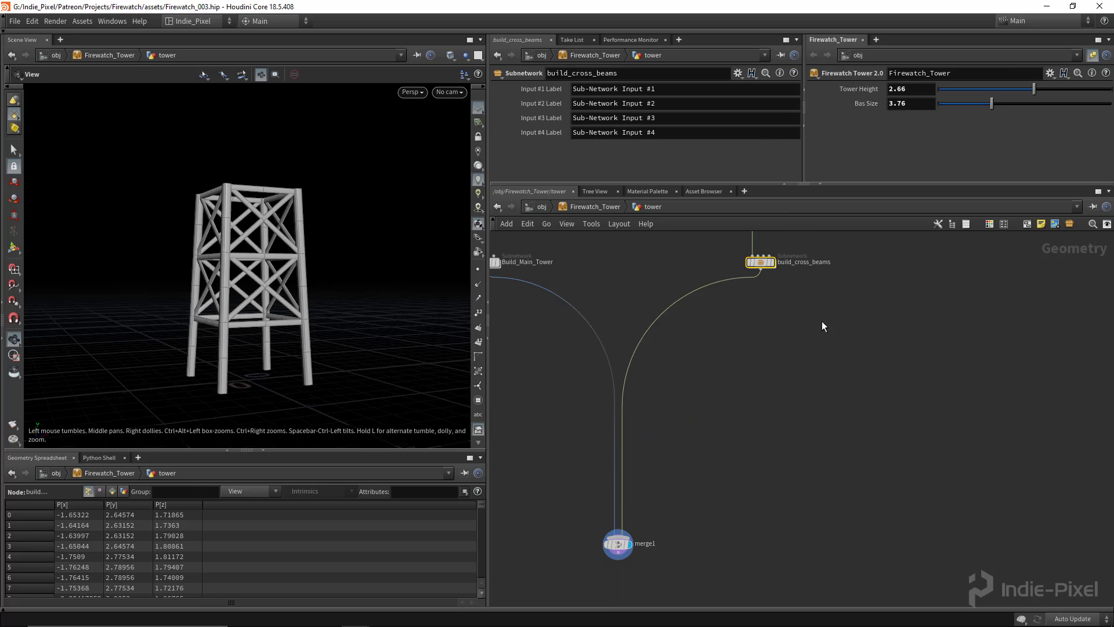
pyautogui.scroll(-3, 821, 321)
pyautogui.moveTo(760, 401); pyautogui.dragTo(594, 501)
pyautogui.moveTo(674, 478); pyautogui.dragTo(677, 355)
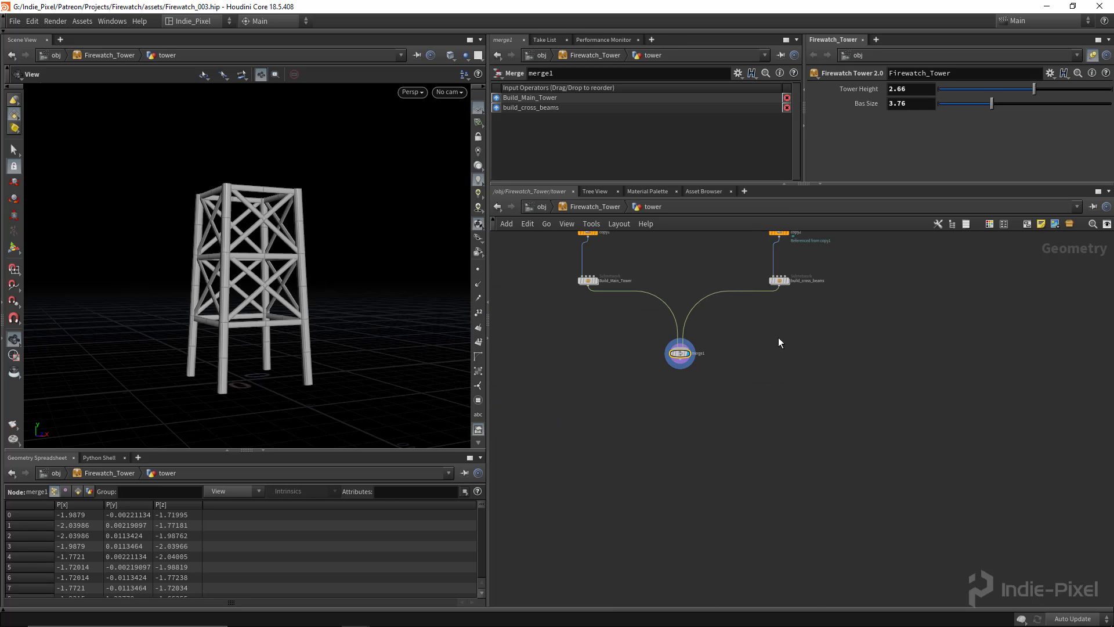
# Display copy2 with point numbers in the viewport and examine the point order of the stacked squares
pyautogui.moveTo(851, 272); pyautogui.dragTo(799, 373, button='middle')
pyautogui.scroll(2, 804, 371)
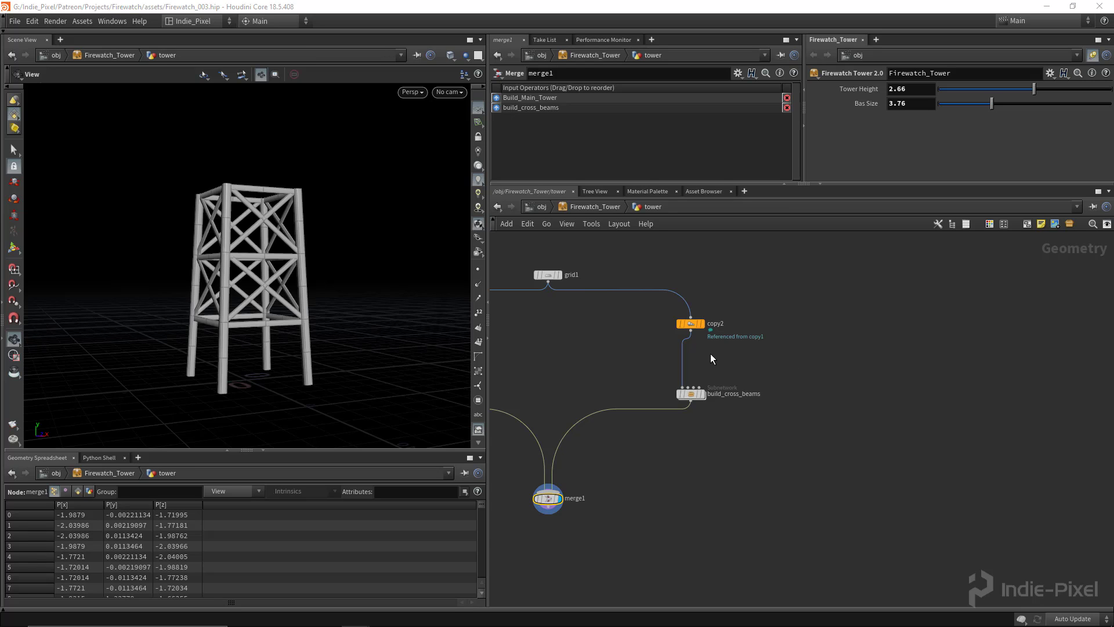
pyautogui.click(690, 324)
pyautogui.click(702, 324)
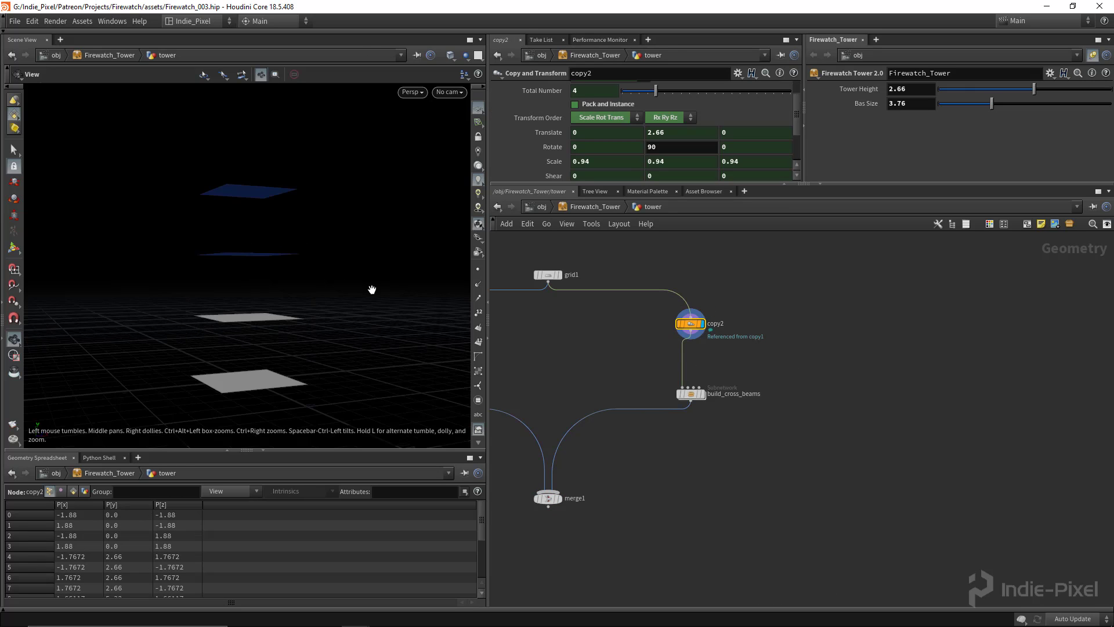
pyautogui.moveTo(364, 289); pyautogui.dragTo(231, 313)
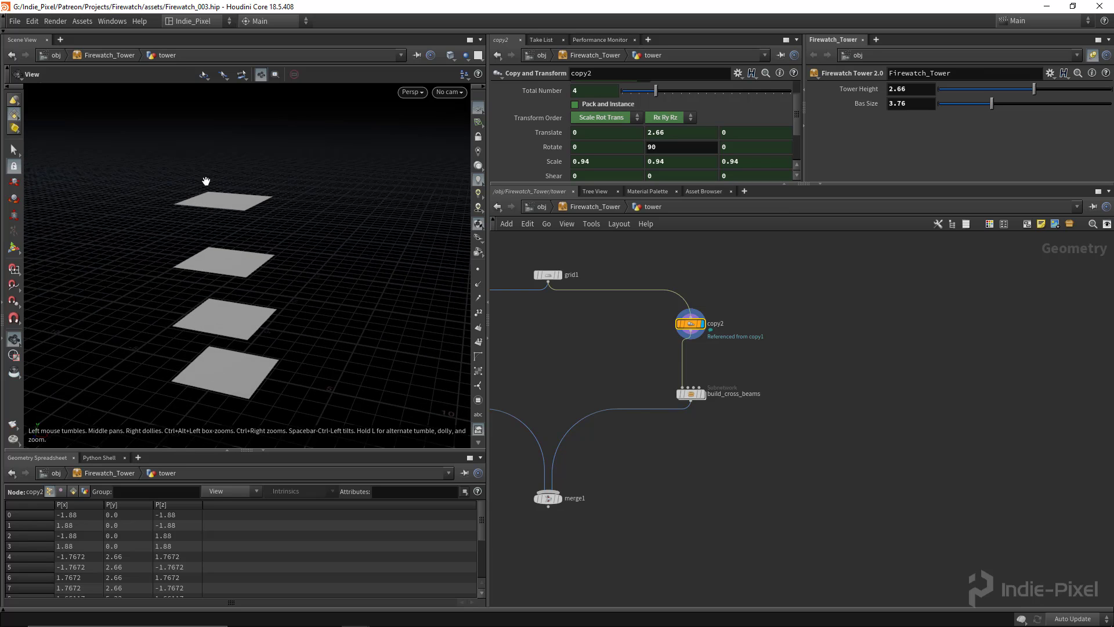
pyautogui.click(479, 313)
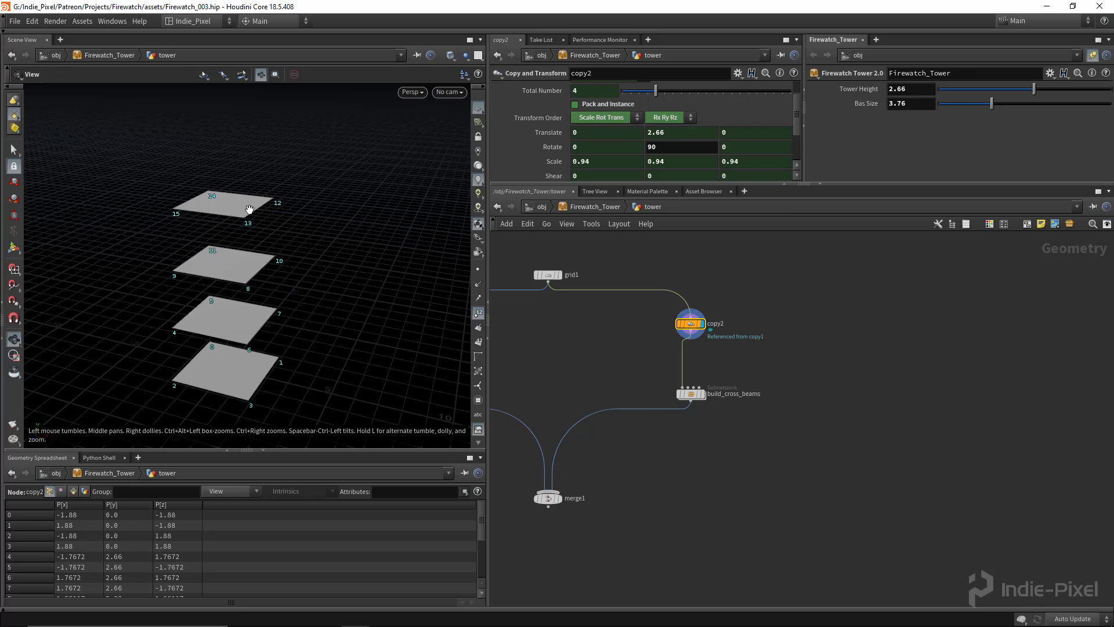
pyautogui.moveTo(255, 295); pyautogui.dragTo(260, 274, button='middle')
pyautogui.moveTo(261, 273); pyautogui.dragTo(236, 274)
pyautogui.moveTo(769, 389); pyautogui.dragTo(754, 392, button='middle')
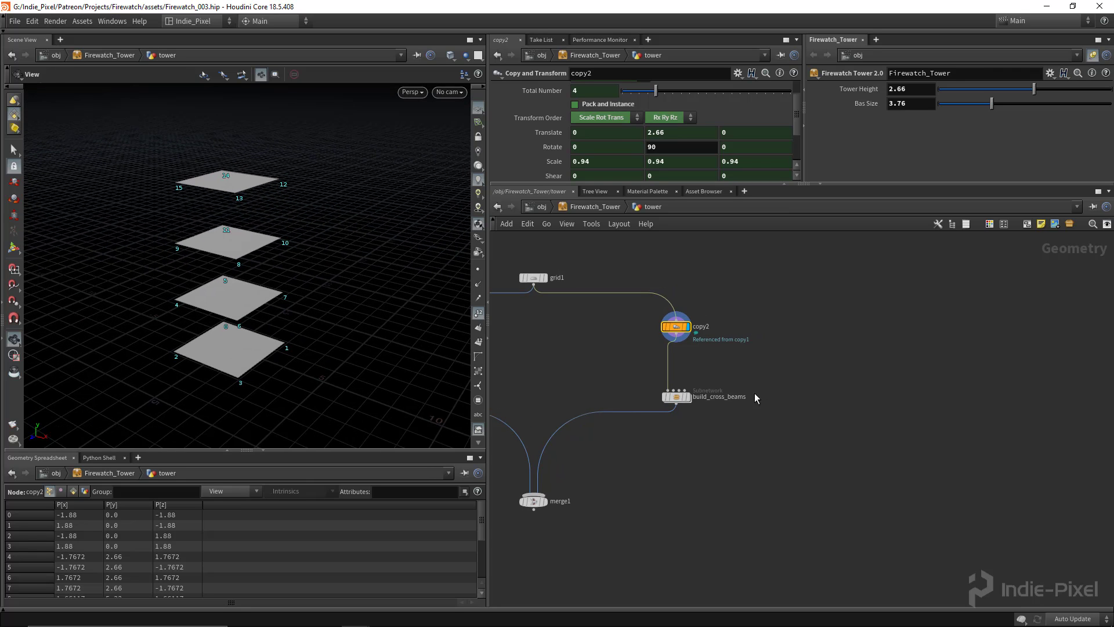
# Place an Add node beside build_cross_beams and feed it from copy2, moving copy2 between the two branches
pyautogui.click(767, 392)
pyautogui.press('Tab')
pyautogui.write('ad')
pyautogui.press('Return')
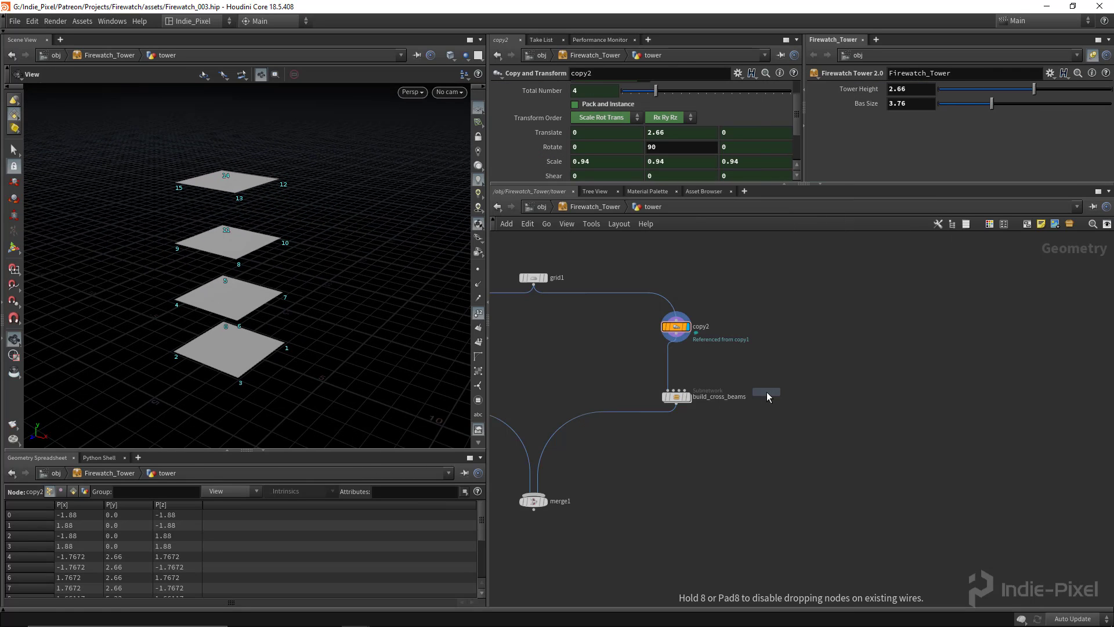
pyautogui.click(834, 396)
pyautogui.moveTo(680, 329); pyautogui.dragTo(834, 390)
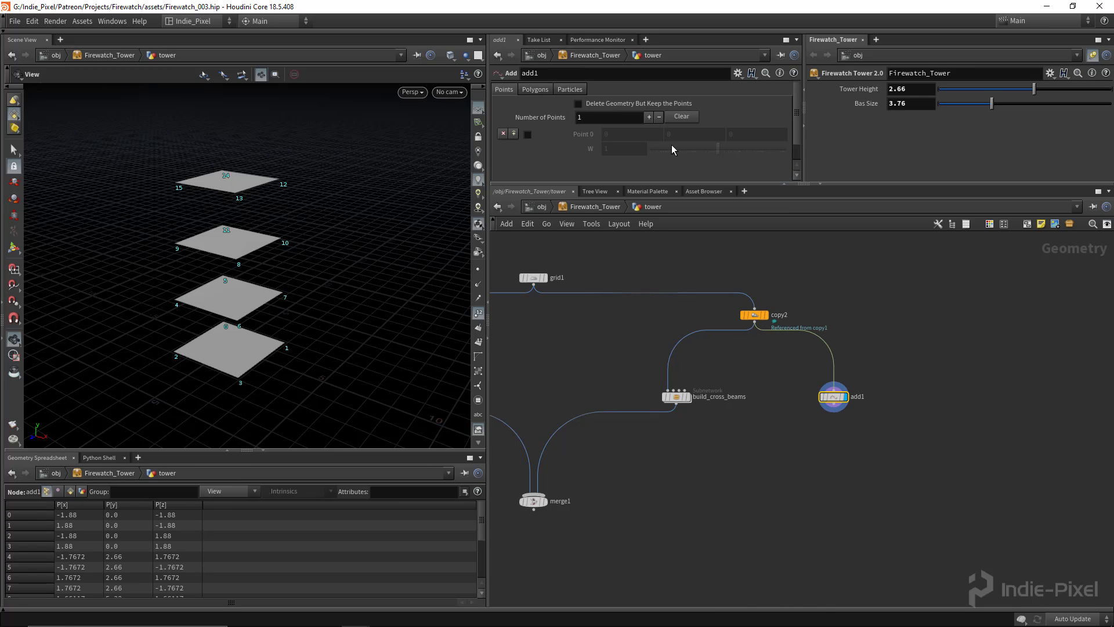
# Set add1 to delete geometry but keep the points, and create its polygons By Group
pyautogui.click(581, 103)
pyautogui.click(549, 91)
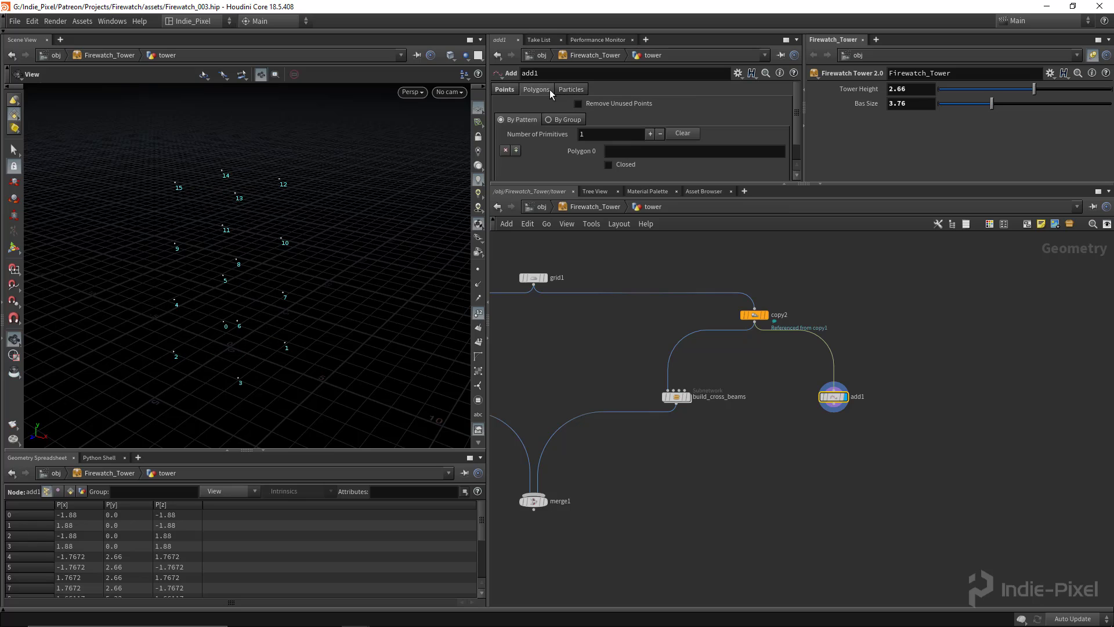
pyautogui.moveTo(845, 186); pyautogui.dragTo(813, 272)
pyautogui.click(568, 122)
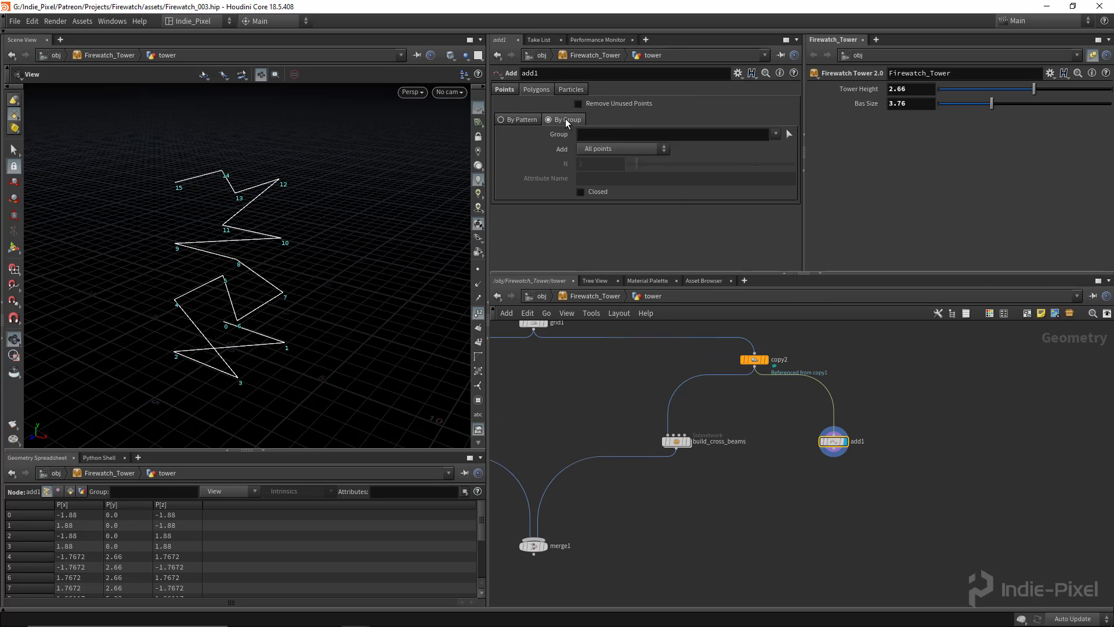
# Make add1 connect points with Skip every Nth point and N at 4, then inspect the lines
pyautogui.click(619, 148)
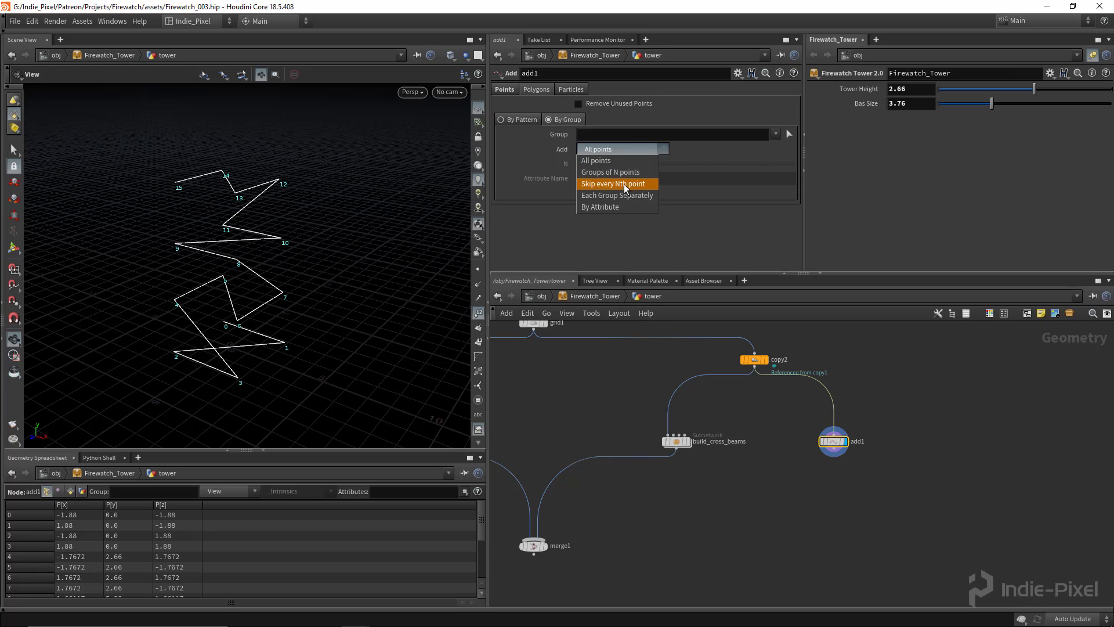
pyautogui.click(626, 185)
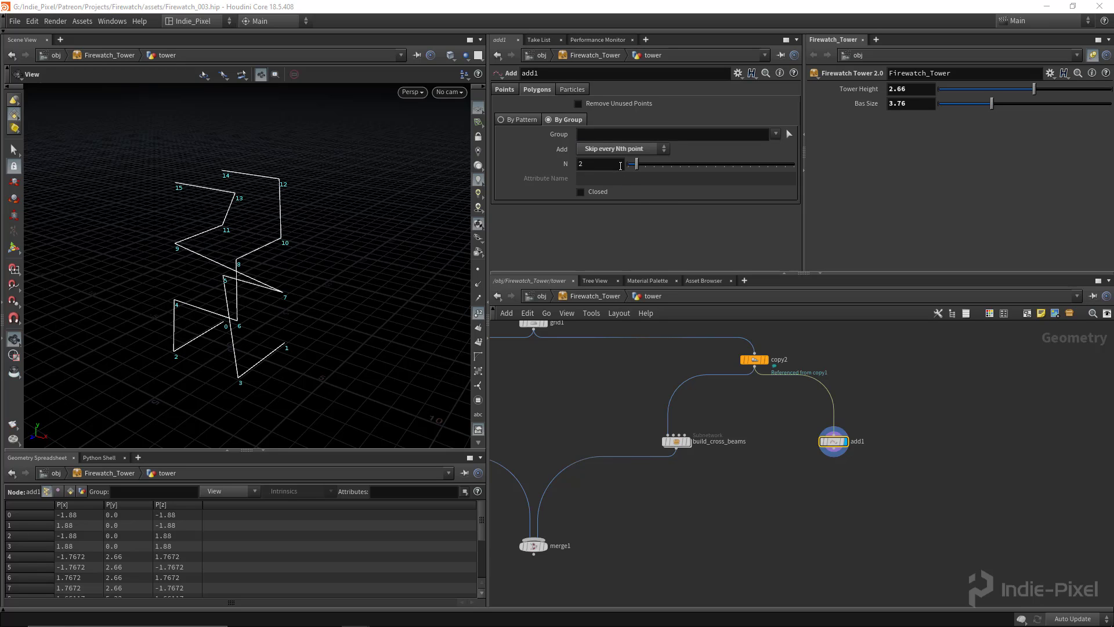
pyautogui.moveTo(637, 165); pyautogui.dragTo(653, 168)
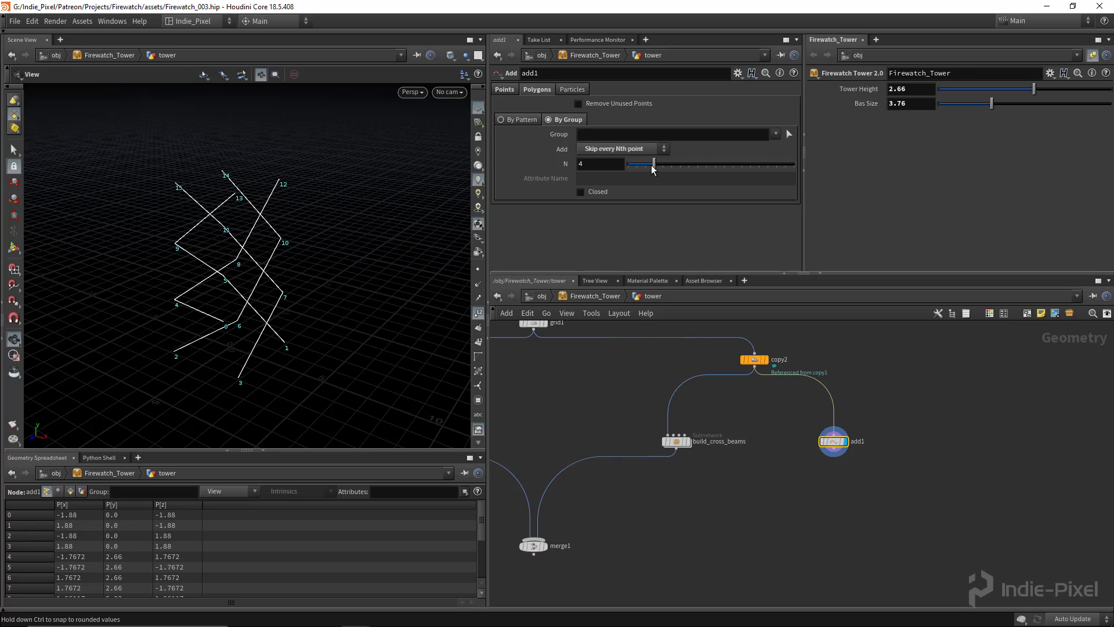
pyautogui.moveTo(266, 224); pyautogui.dragTo(290, 302)
pyautogui.moveTo(588, 361); pyautogui.dragTo(587, 376, button='middle')
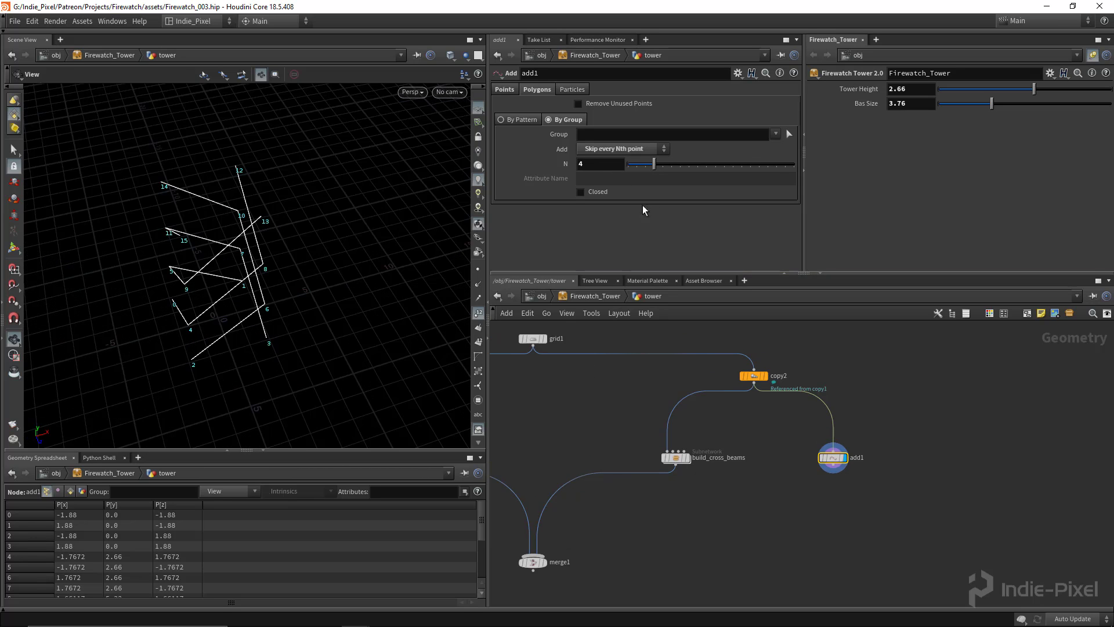
# Drive add1's N with the expression npoints("../grid1/") and inspect the resulting zigzag lines
pyautogui.doubleClick(593, 164)
pyautogui.write('noints')
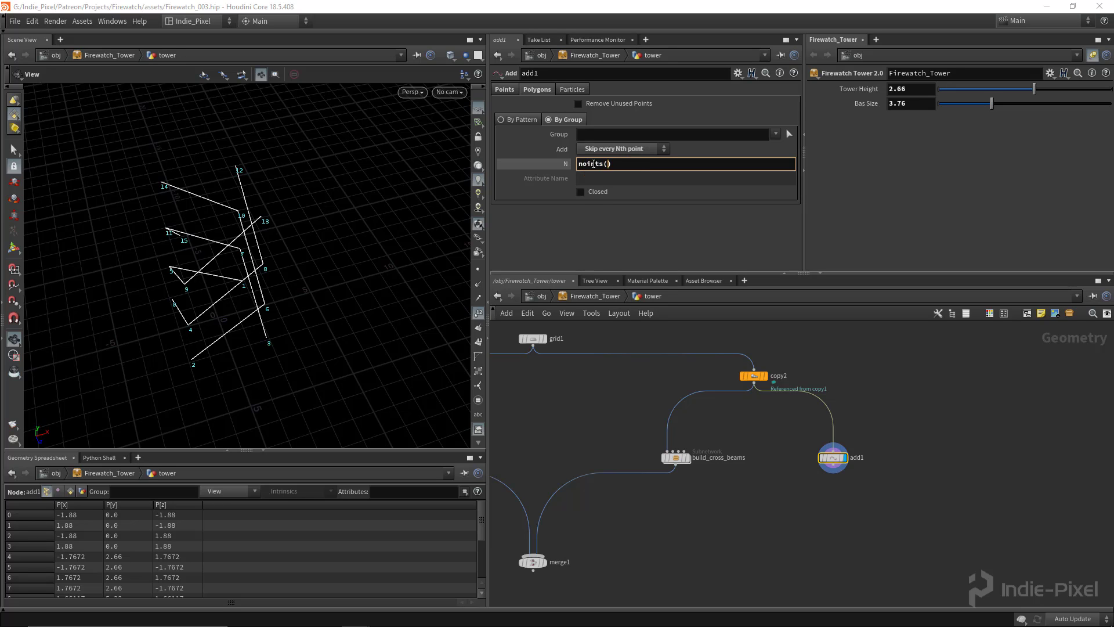
pyautogui.write('("../')
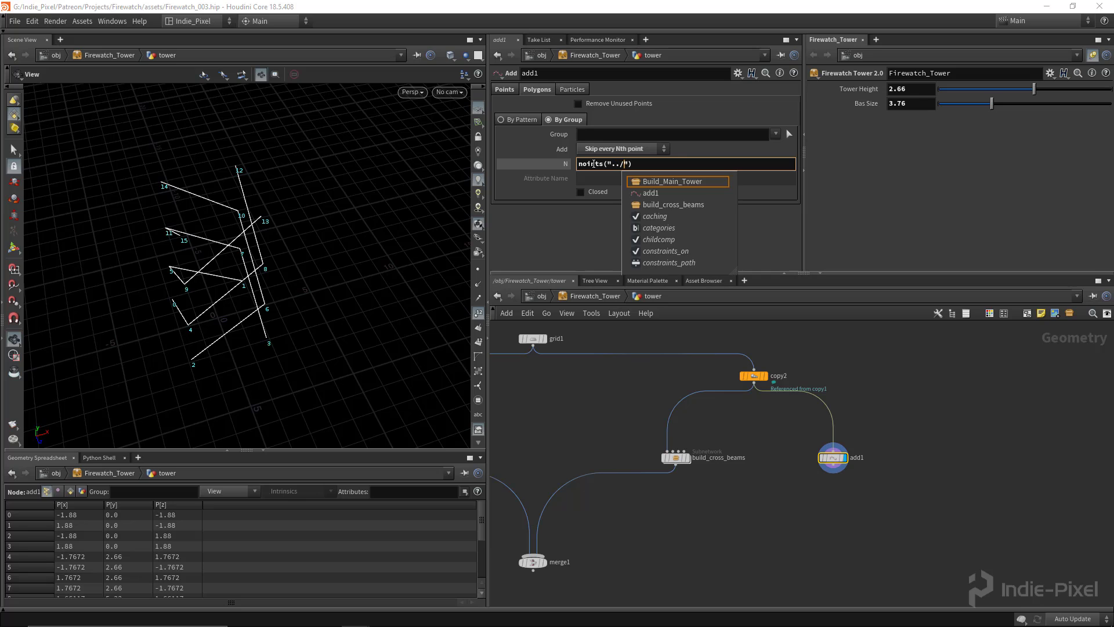
pyautogui.write('grid1/')
pyautogui.press('Return')
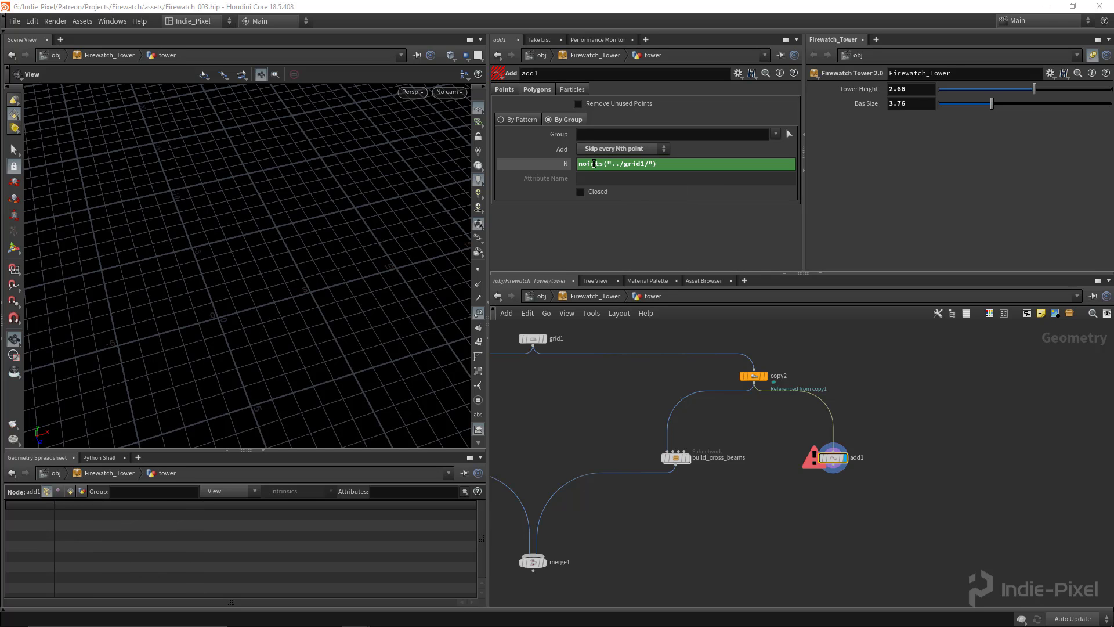
pyautogui.moveTo(869, 400); pyautogui.dragTo(882, 415, button='middle')
pyautogui.click(583, 164)
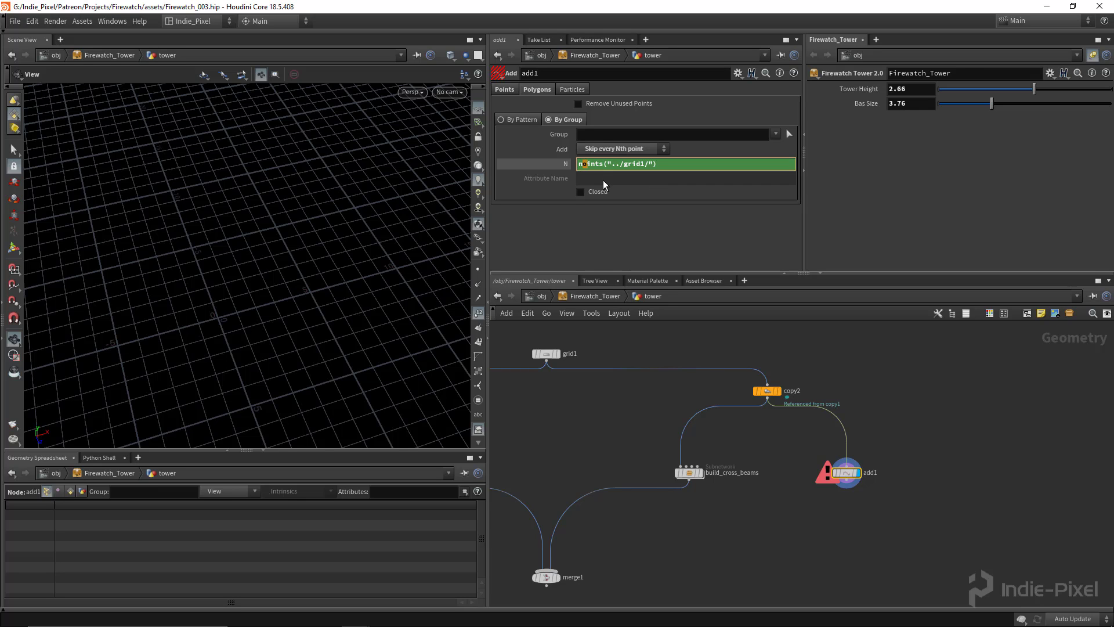
pyautogui.write('p')
pyautogui.press('Return')
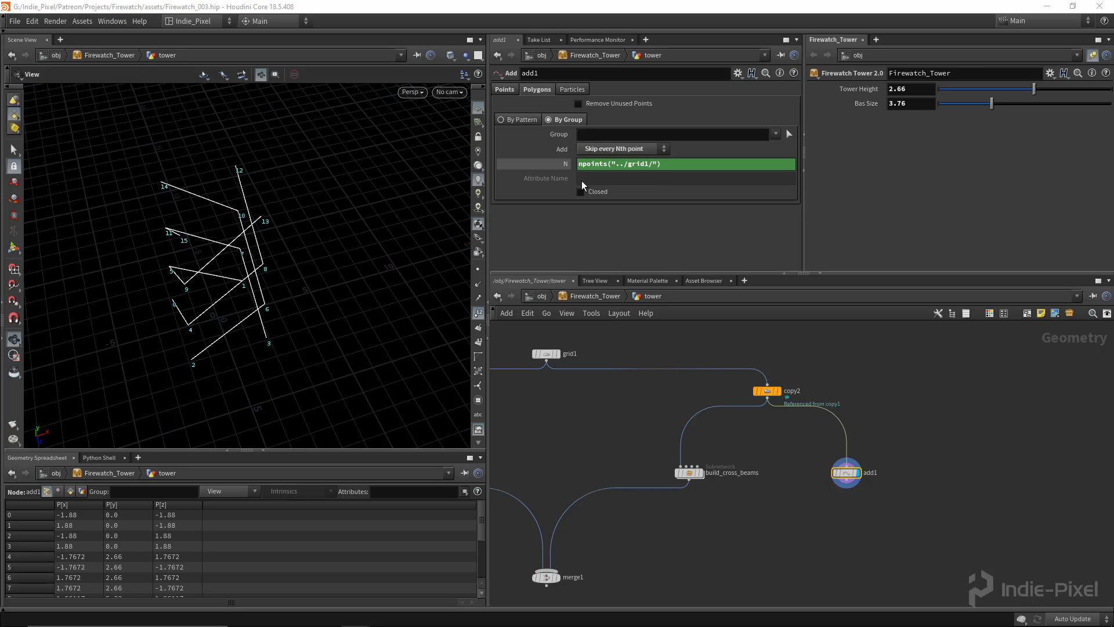
pyautogui.moveTo(224, 221); pyautogui.dragTo(360, 197)
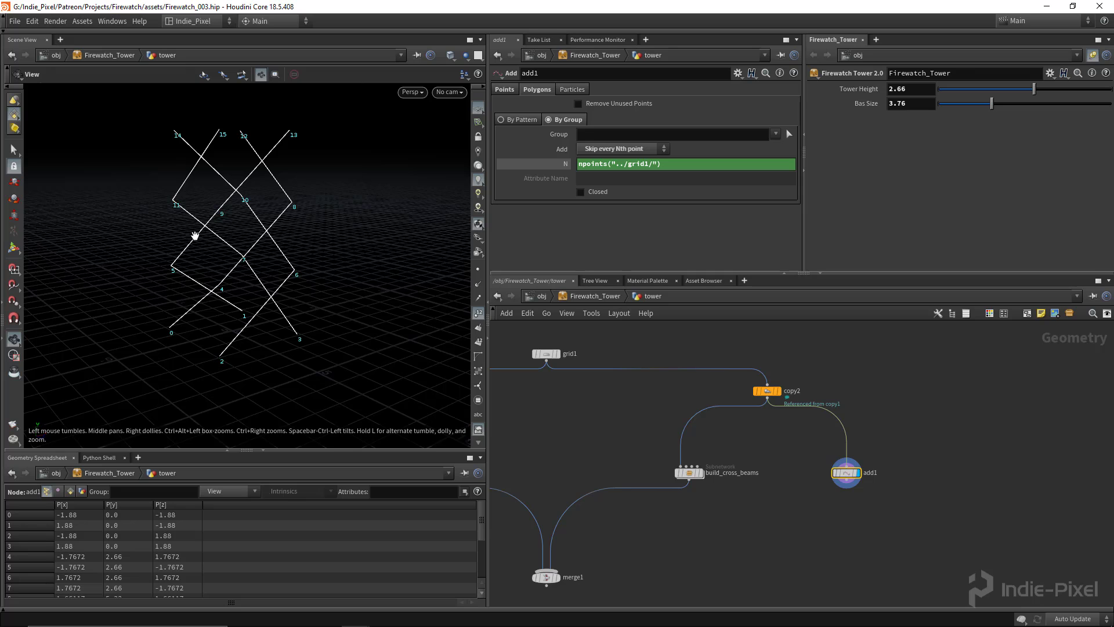
pyautogui.moveTo(280, 249); pyautogui.dragTo(316, 252)
# Add a Blast node below add1, connect it to add1's output and display it
pyautogui.moveTo(807, 518); pyautogui.dragTo(620, 474, button='middle')
pyautogui.scroll(4, 662, 438)
pyautogui.moveTo(659, 428); pyautogui.dragTo(716, 423)
pyautogui.moveTo(287, 287); pyautogui.dragTo(263, 295)
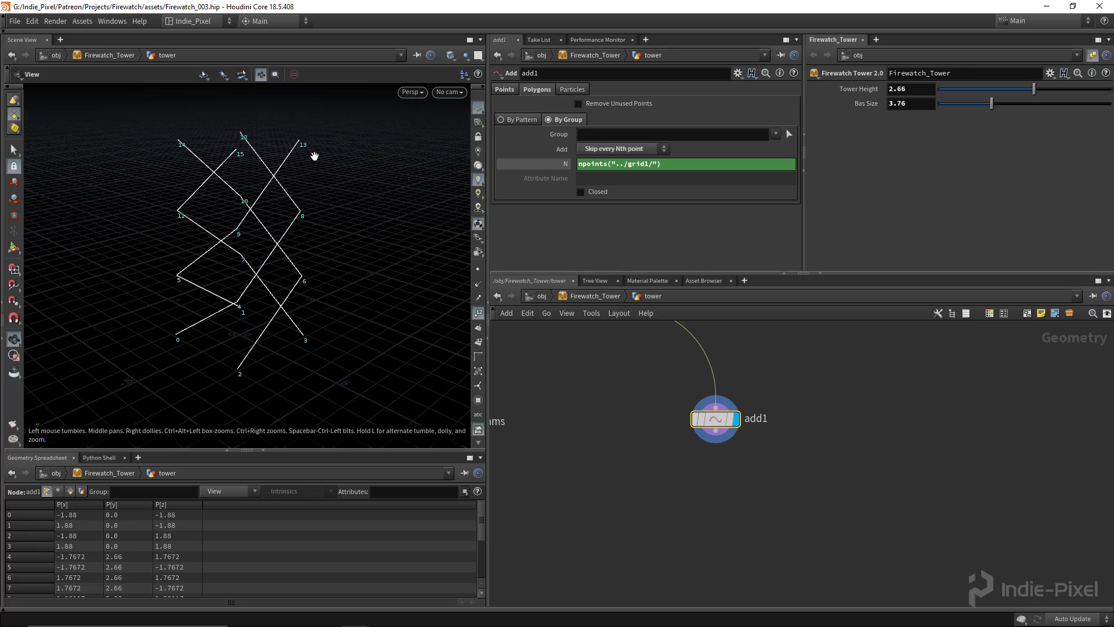
pyautogui.moveTo(727, 492); pyautogui.dragTo(730, 478, button='middle')
pyautogui.click(730, 478)
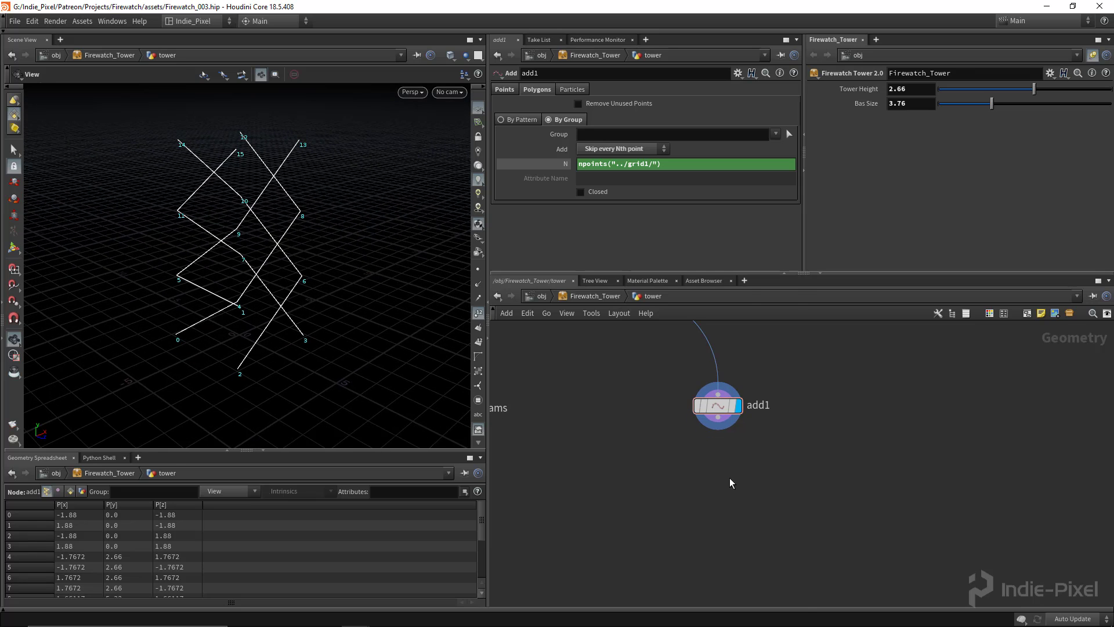
pyautogui.press('Tab')
pyautogui.write('bla')
pyautogui.press('Return')
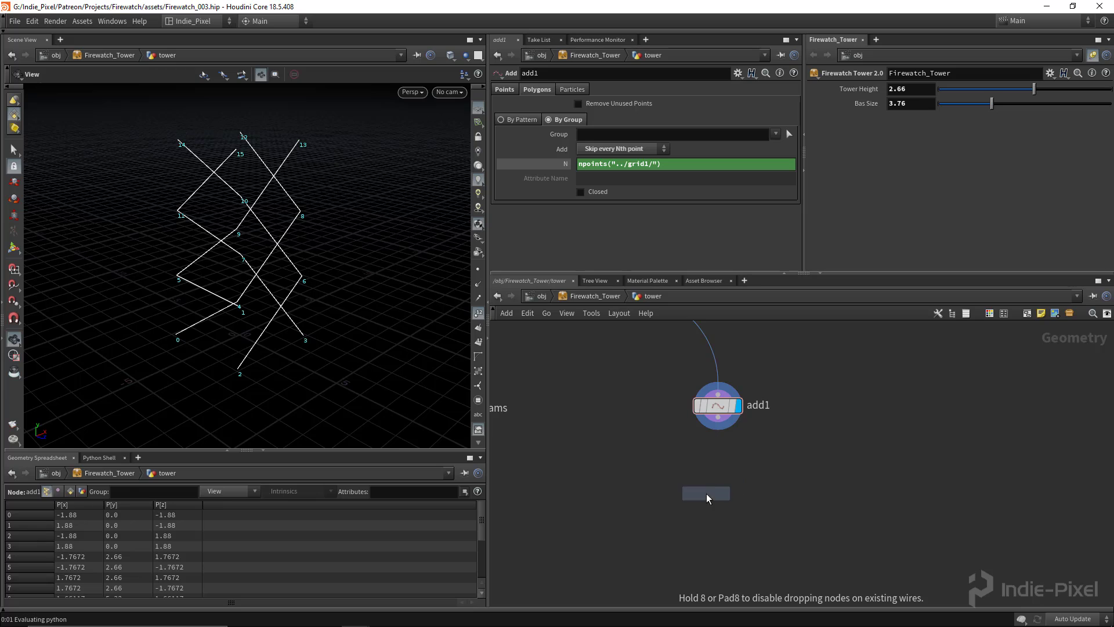
pyautogui.click(730, 433)
pyautogui.click(718, 417)
pyautogui.click(718, 468)
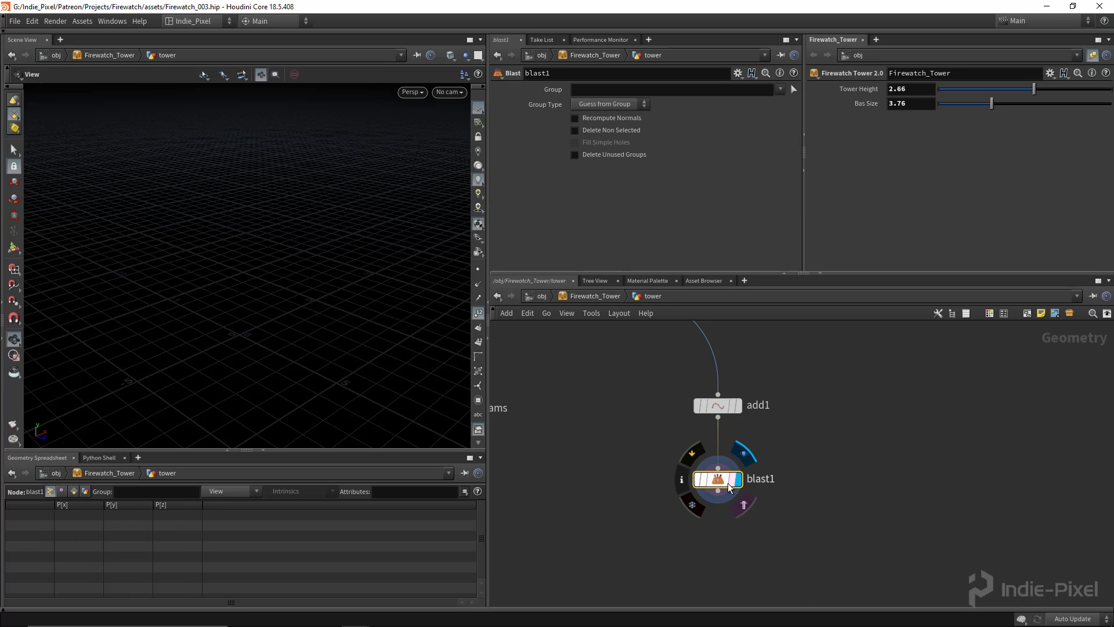
# Set blast1's Group to 0 with Delete Non Selected enabled, and compare the result with add1's full set of lines
pyautogui.click(613, 91)
pyautogui.write('0')
pyautogui.press('Return')
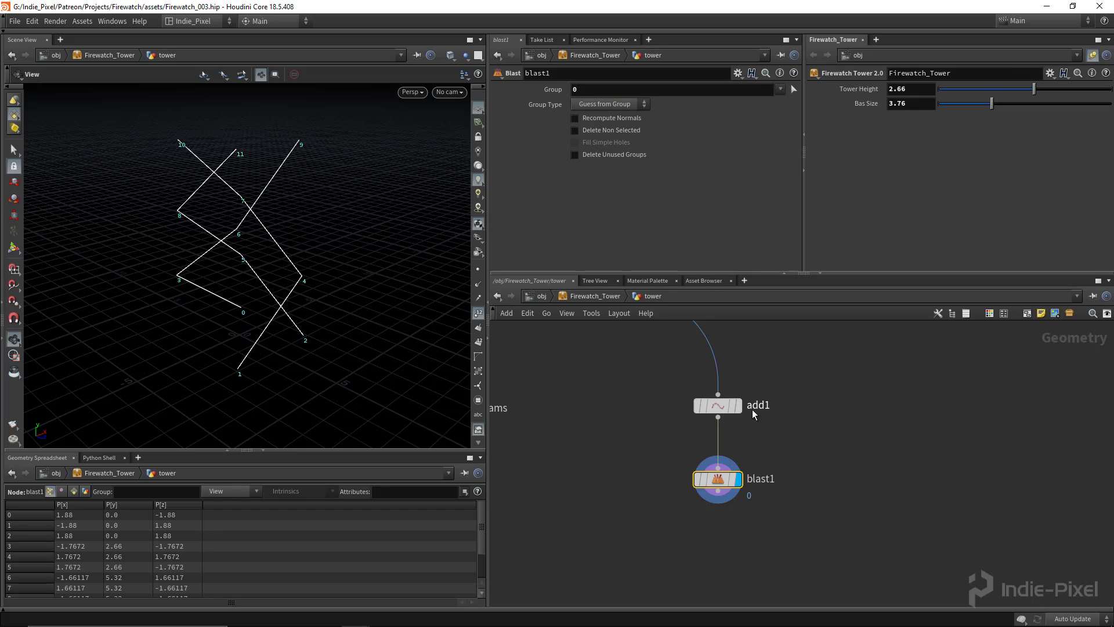
pyautogui.click(575, 130)
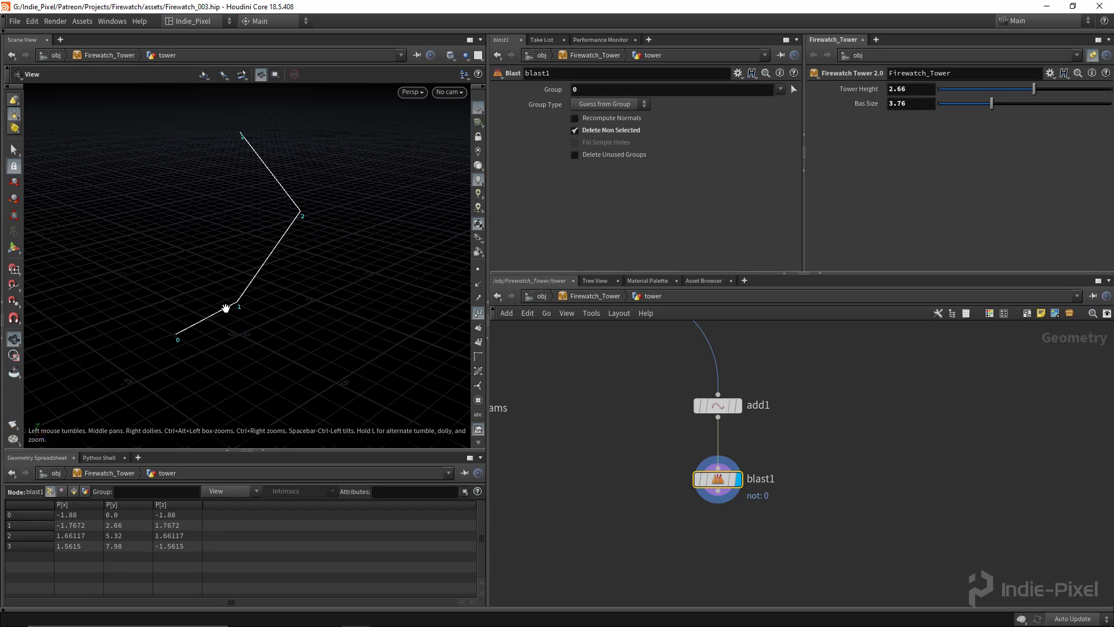
pyautogui.click(736, 405)
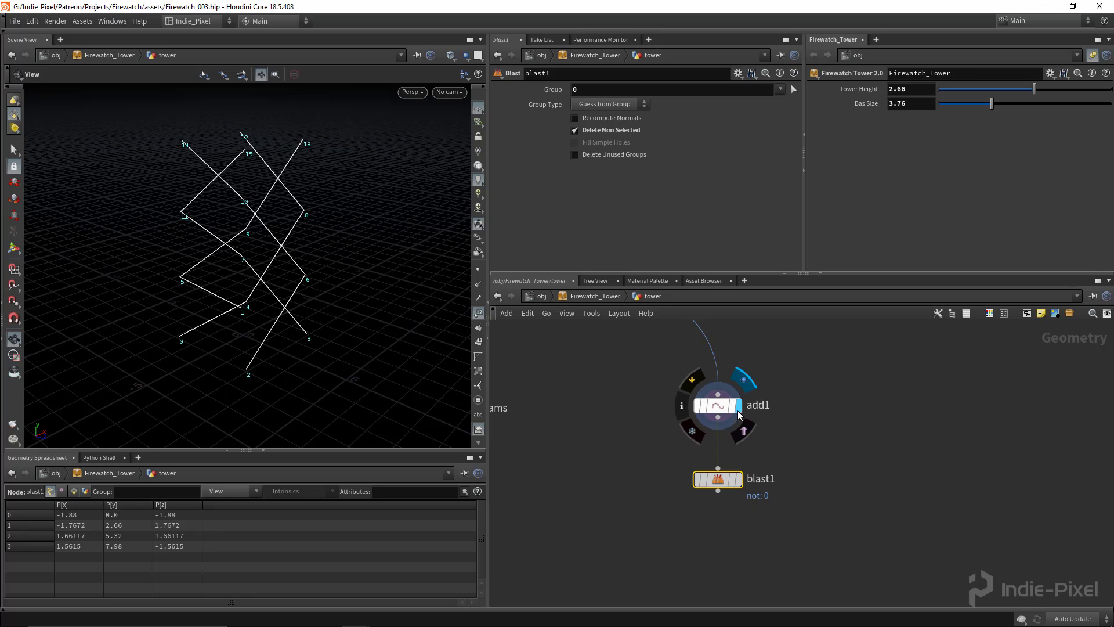
pyautogui.moveTo(425, 349); pyautogui.dragTo(396, 256)
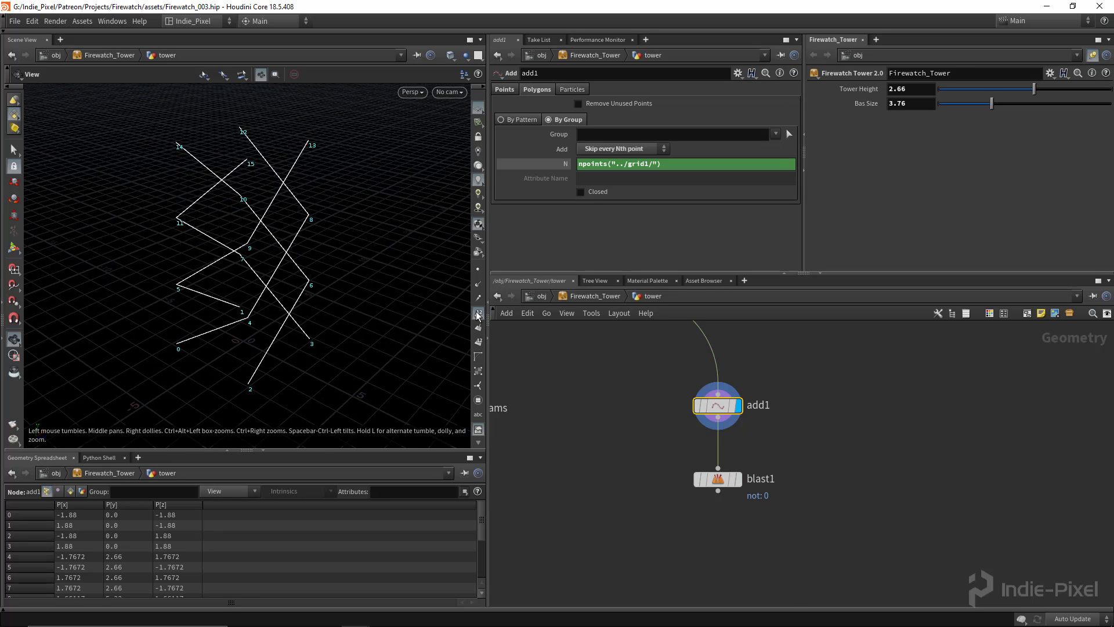
# Switch the viewport from point numbers to primitive numbers and inspect the numbering of add1's lines
pyautogui.click(477, 313)
pyautogui.click(478, 342)
pyautogui.moveTo(254, 317); pyautogui.dragTo(348, 314, button='right')
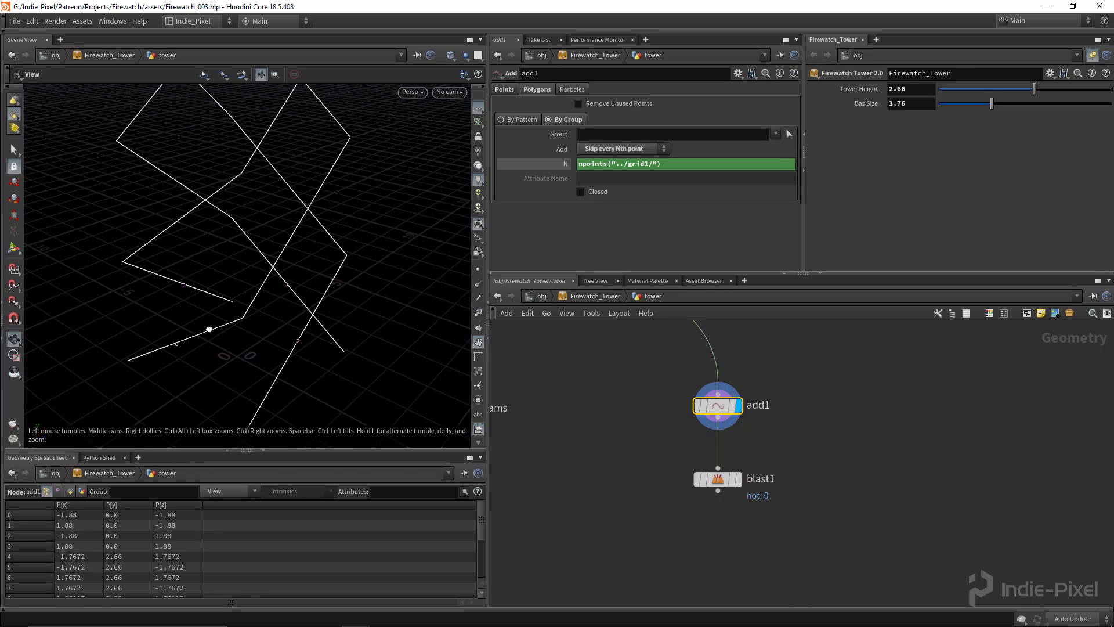
pyautogui.moveTo(209, 329); pyautogui.dragTo(167, 352)
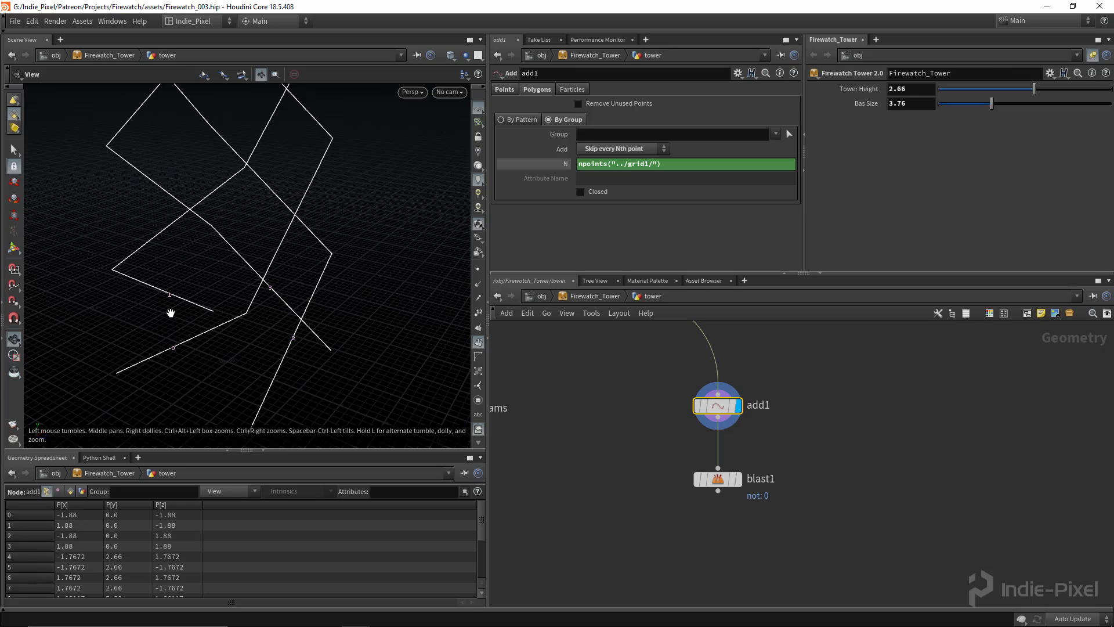
# Display and select blast1, and inspect the isolated stair line from several angles
pyautogui.click(738, 480)
pyautogui.click(717, 480)
pyautogui.moveTo(224, 287); pyautogui.dragTo(176, 285, button='right')
pyautogui.moveTo(175, 285); pyautogui.dragTo(221, 233)
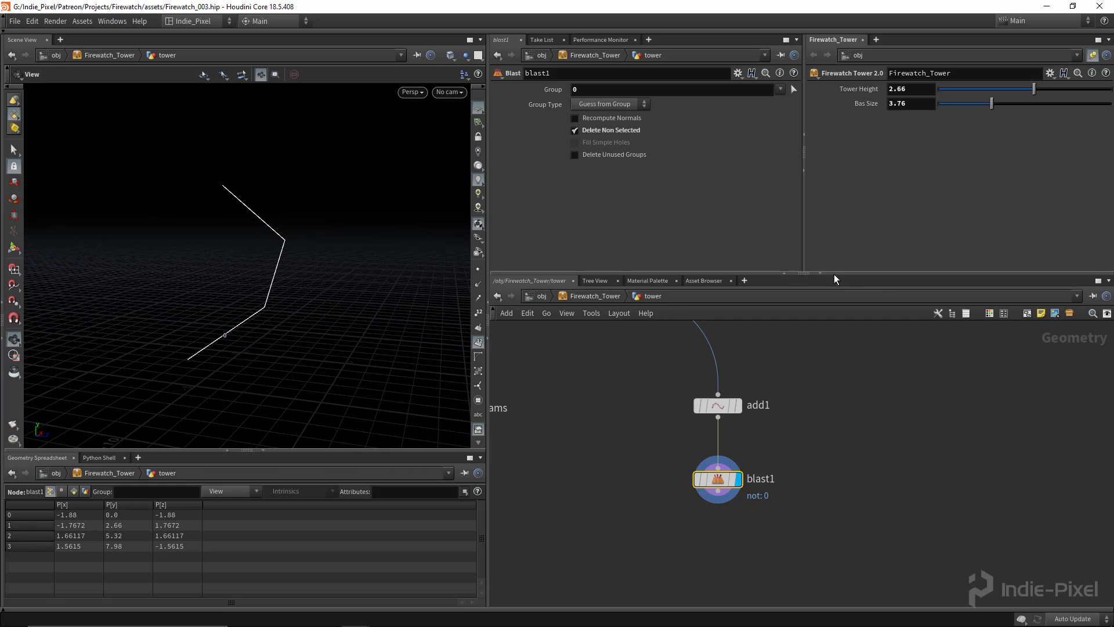
# Open the type properties of the Firewatch_Tower asset and add a Simple folder labelled Main Tower to its parameters
pyautogui.moveTo(834, 274); pyautogui.dragTo(834, 238)
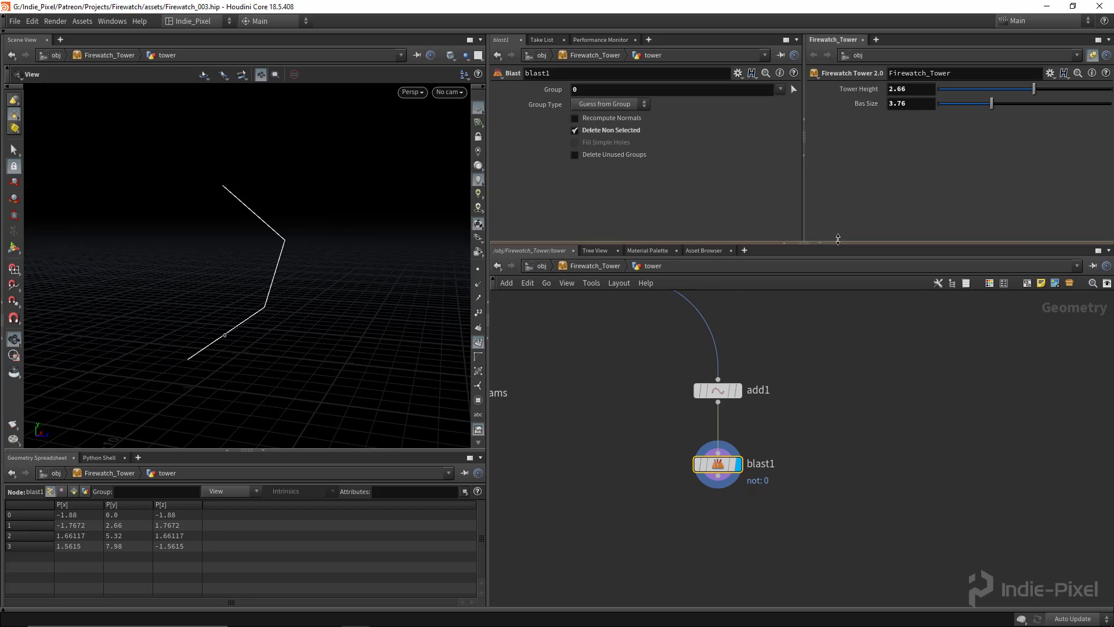
pyautogui.rightClick(580, 259)
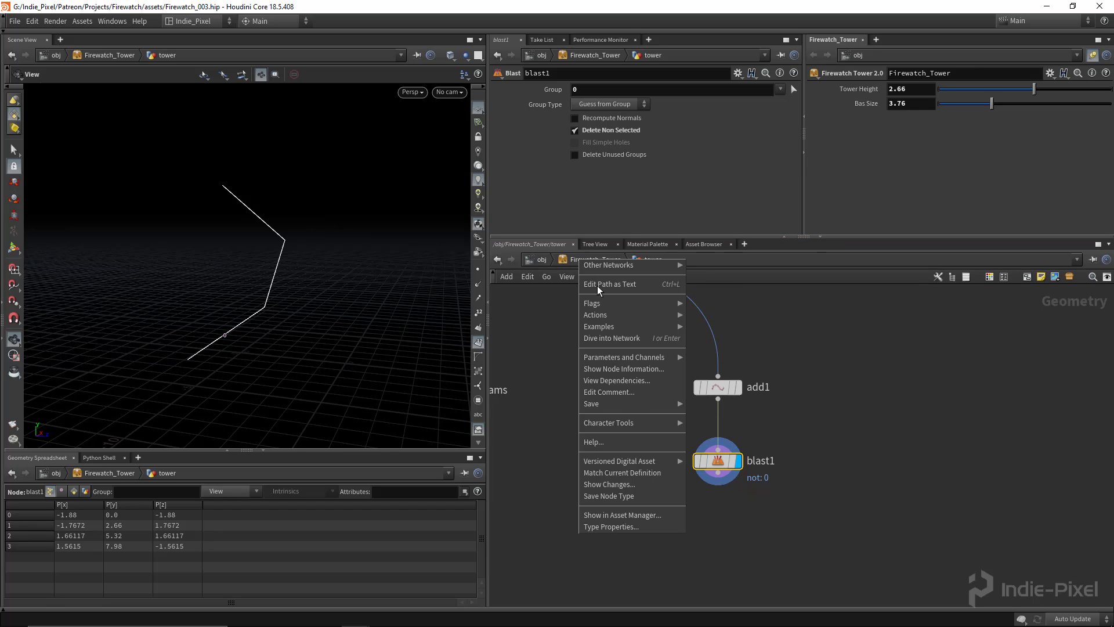
pyautogui.click(613, 527)
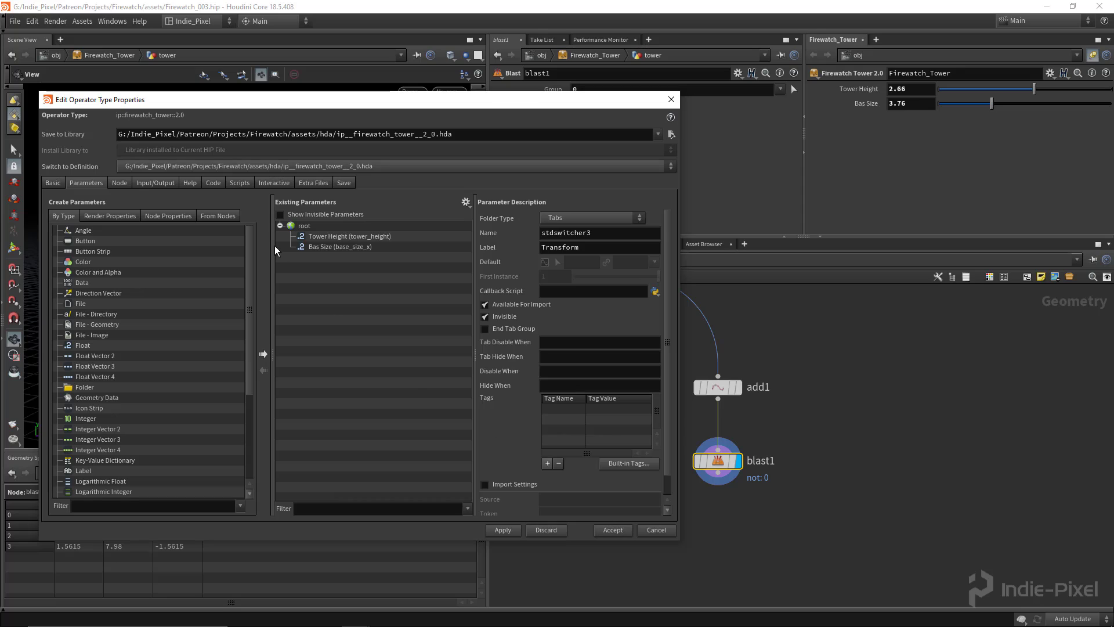
pyautogui.moveTo(84, 389); pyautogui.dragTo(416, 284)
pyautogui.click(569, 221)
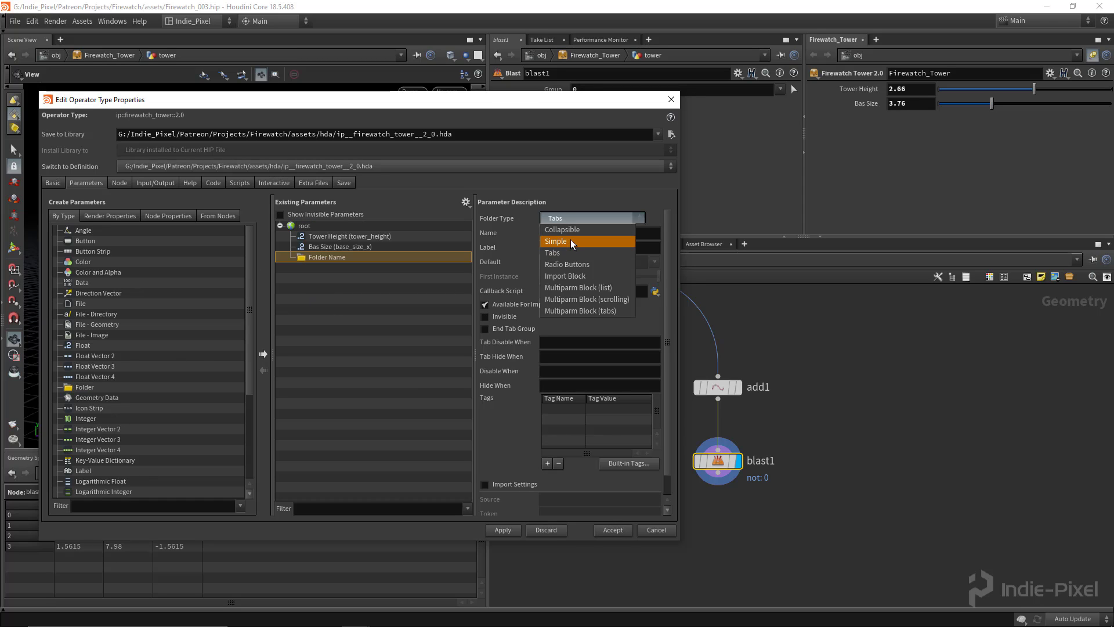
pyautogui.click(570, 239)
pyautogui.tripleClick(629, 247)
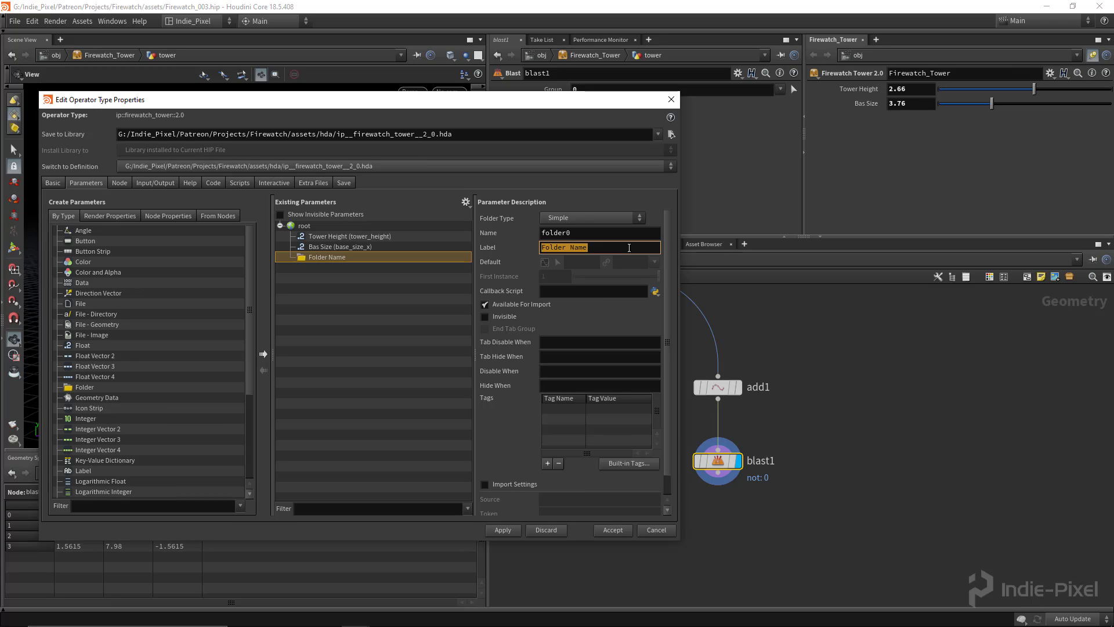
pyautogui.write('Main Tower')
pyautogui.press('Return')
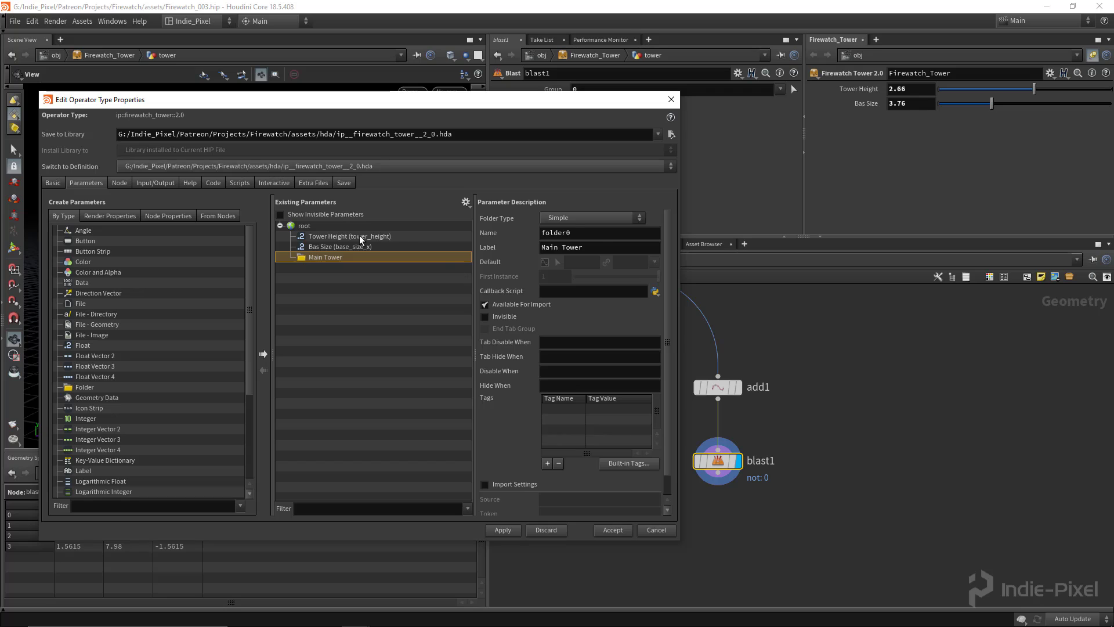
# Move the Tower Height and Bas Size parameters into the Main Tower folder, keep its type Simple, and apply the changes
pyautogui.click(349, 237)
pyautogui.keyDown('shift'); pyautogui.click(343, 249); pyautogui.keyUp('shift')
pyautogui.moveTo(335, 239); pyautogui.dragTo(321, 256)
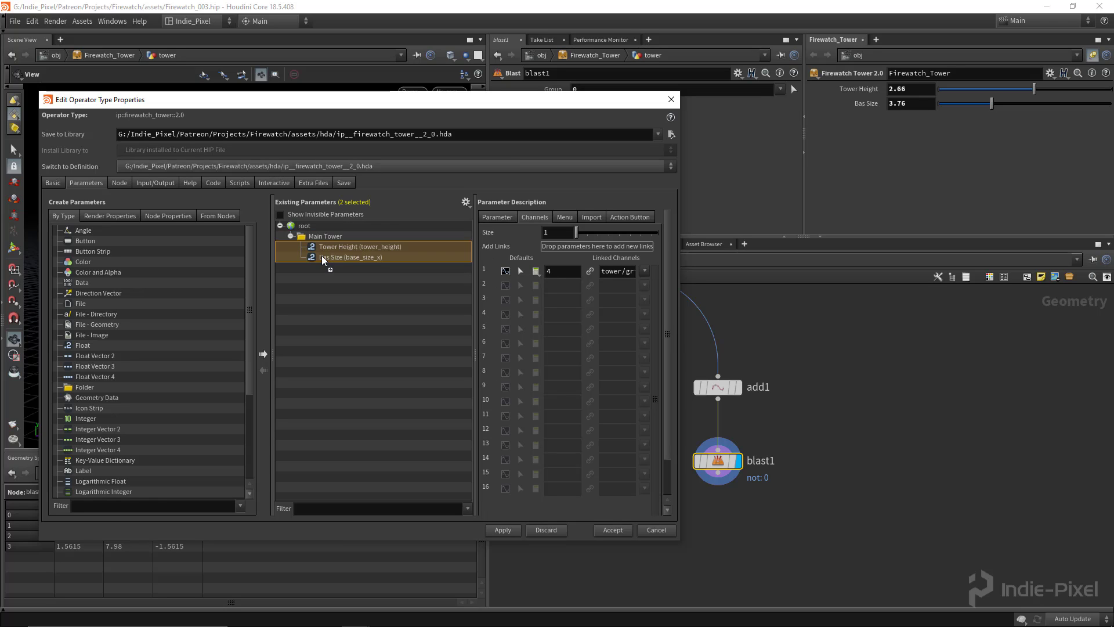
pyautogui.click(322, 237)
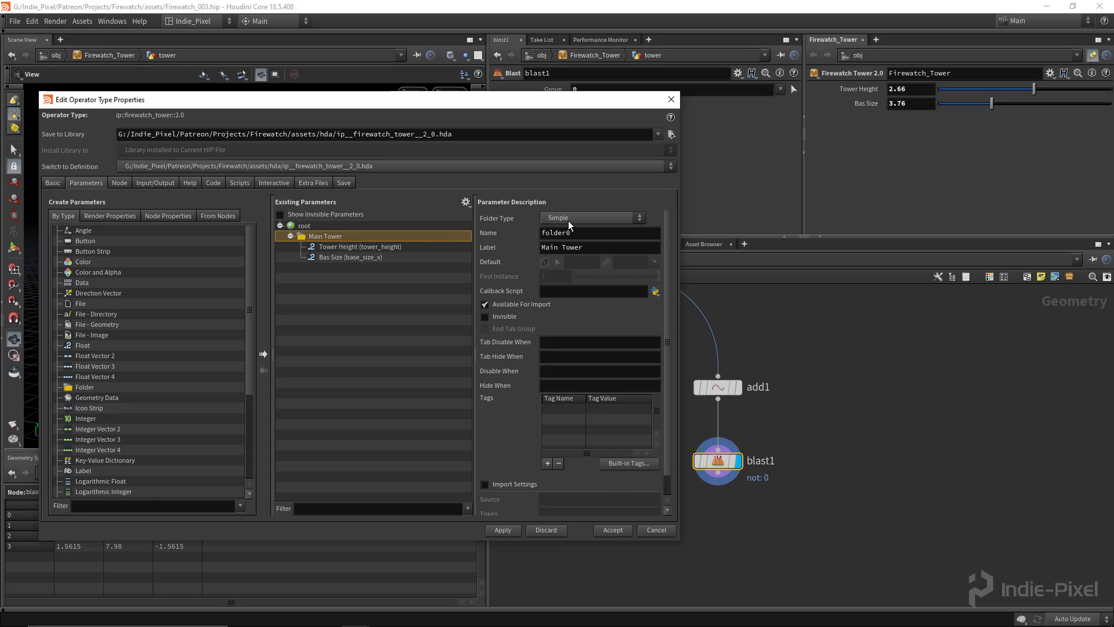
pyautogui.click(569, 220)
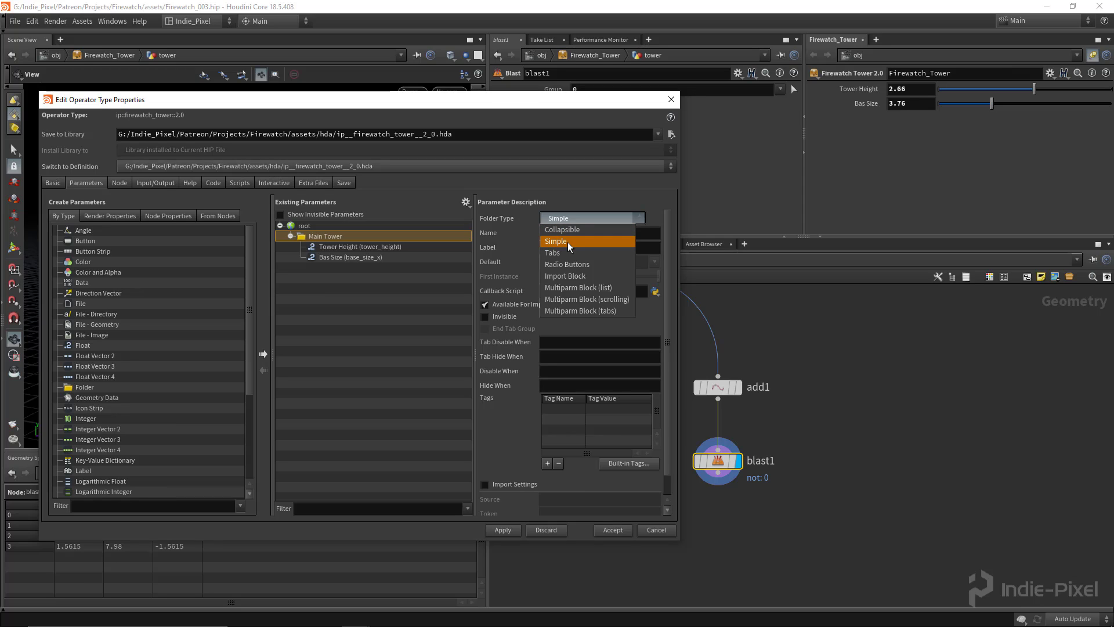
pyautogui.click(549, 241)
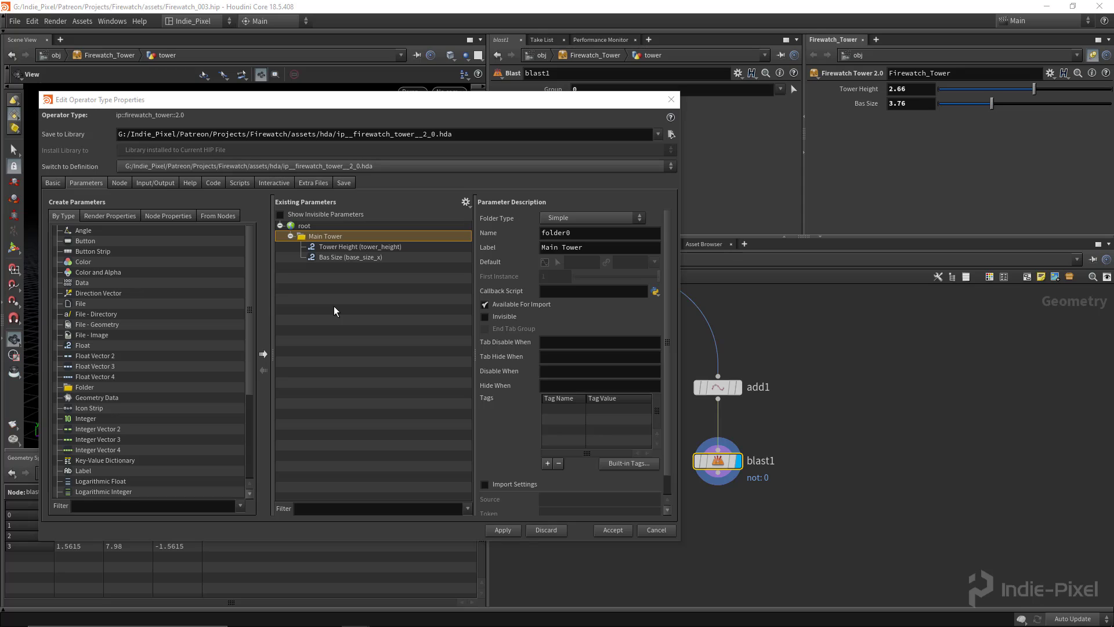
pyautogui.click(503, 530)
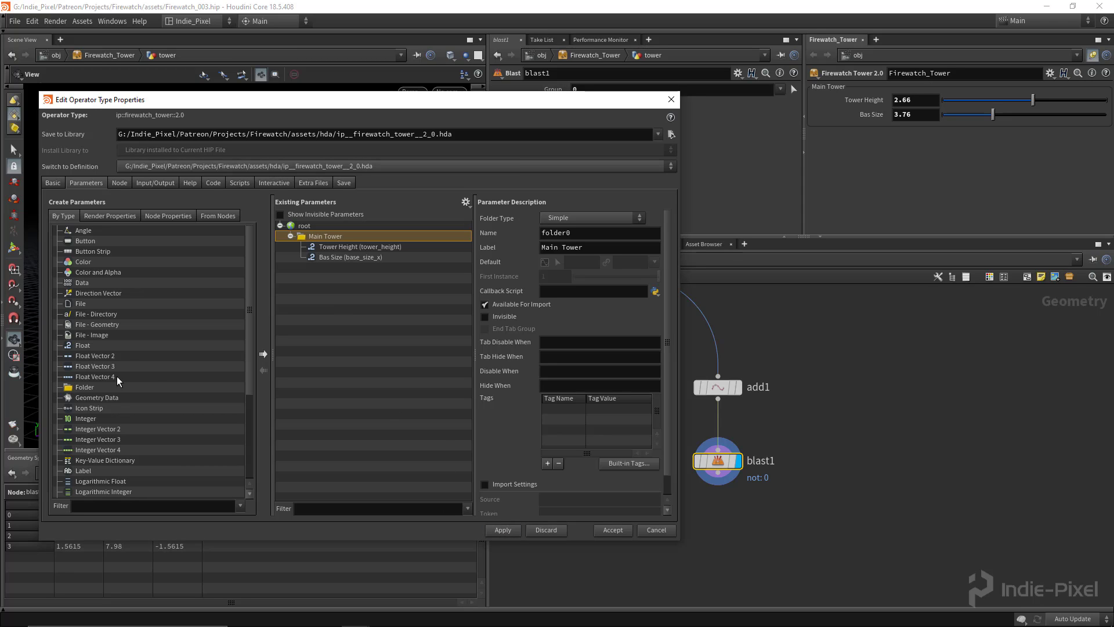
# Add a second Simple folder labelled Stairs below Main Tower
pyautogui.moveTo(84, 387); pyautogui.dragTo(348, 313)
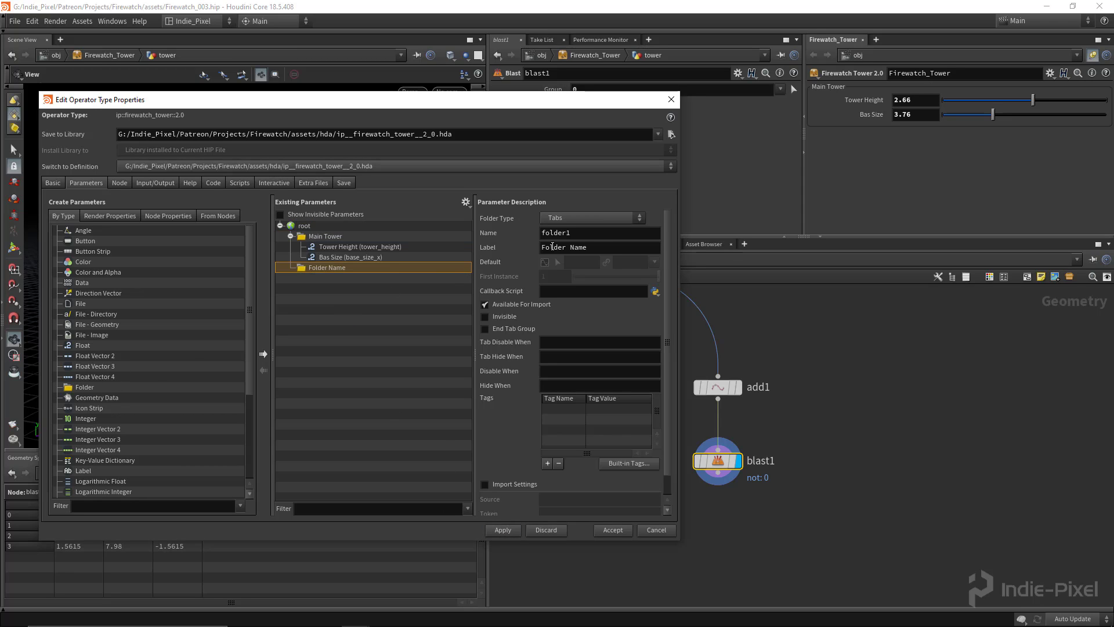
pyautogui.tripleClick(603, 244)
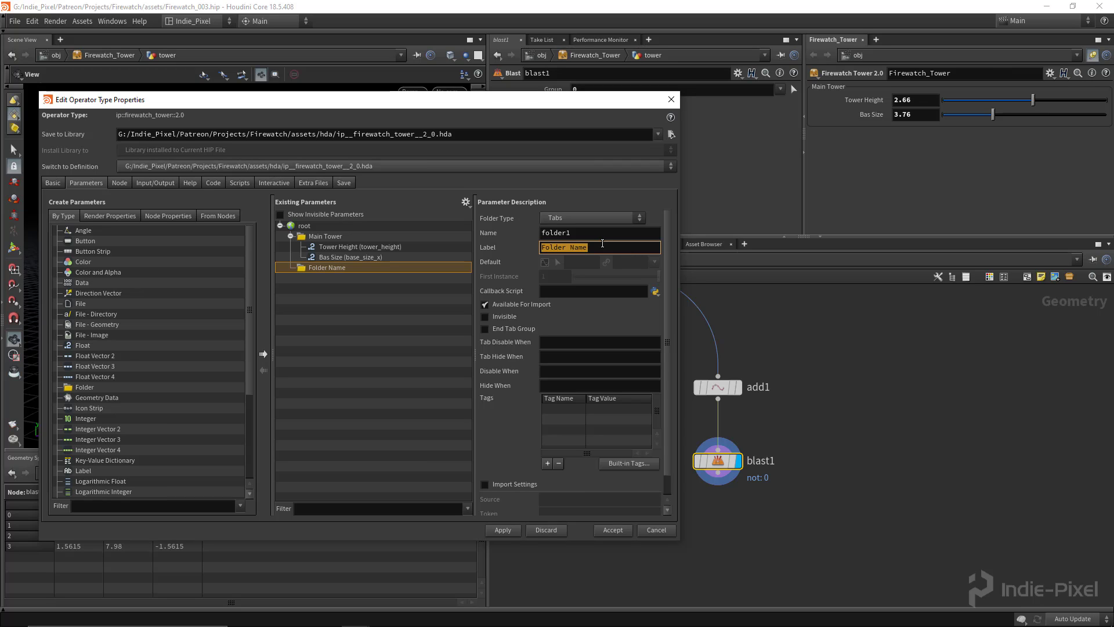
pyautogui.write('Stairs')
pyautogui.press('Return')
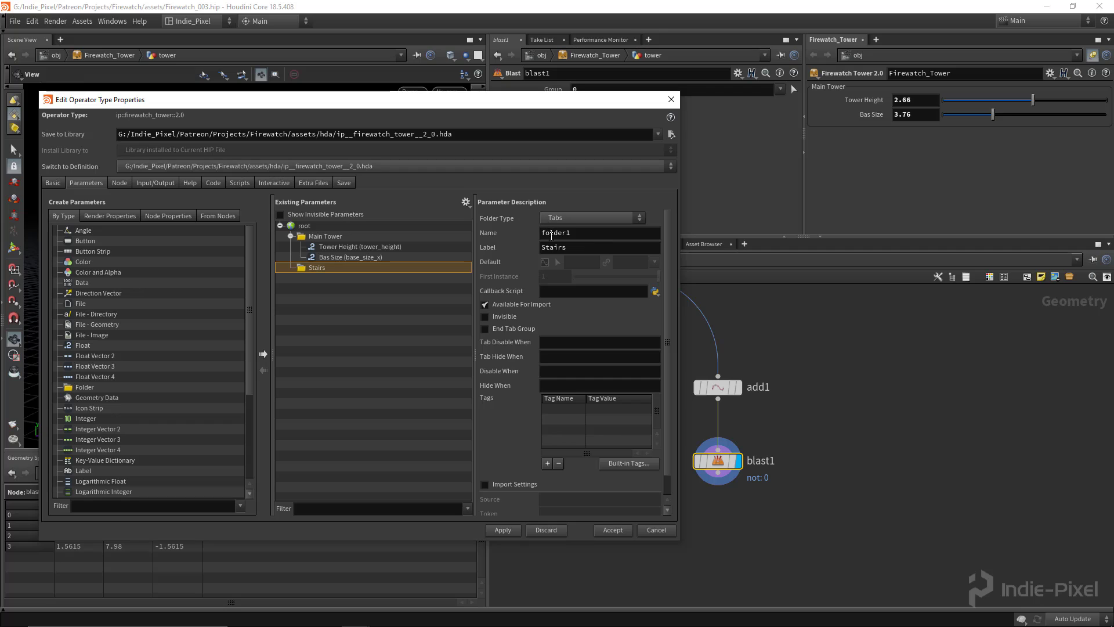
pyautogui.click(572, 219)
pyautogui.click(565, 242)
# Add an Integer parameter inside the Stairs folder and enable its range from 0 to 3
pyautogui.moveTo(593, 105); pyautogui.dragTo(608, 141)
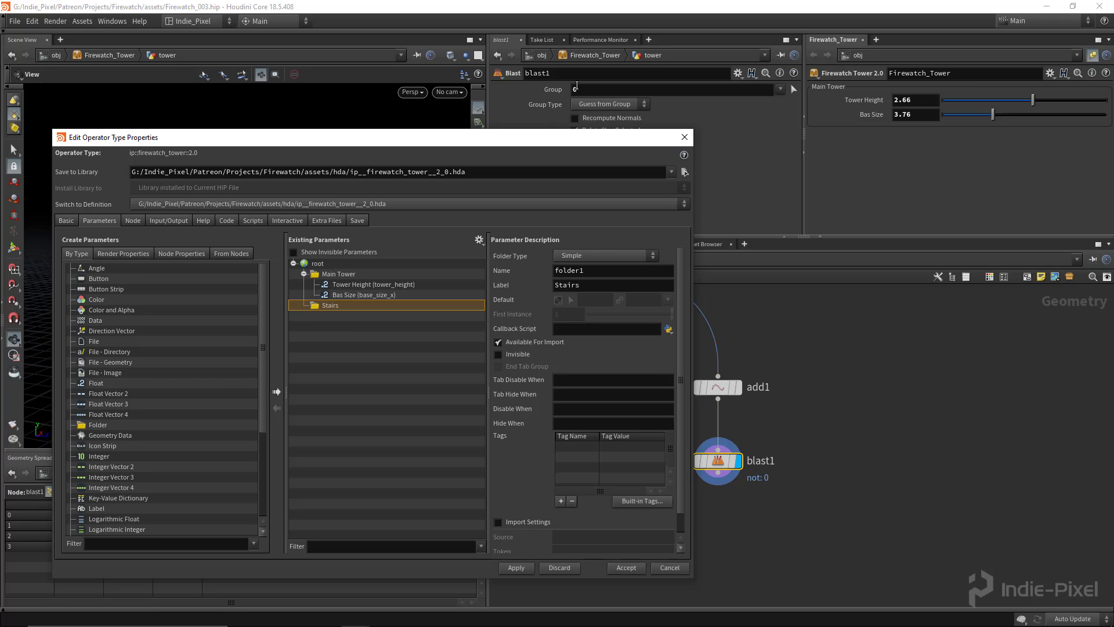
pyautogui.moveTo(103, 459); pyautogui.dragTo(334, 305)
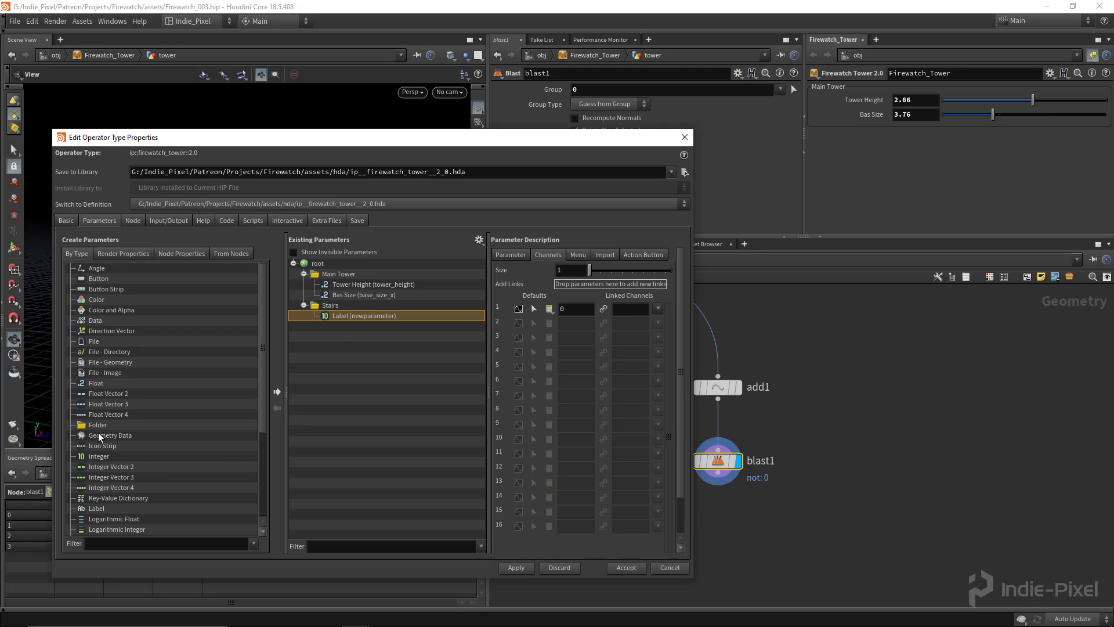
pyautogui.click(510, 255)
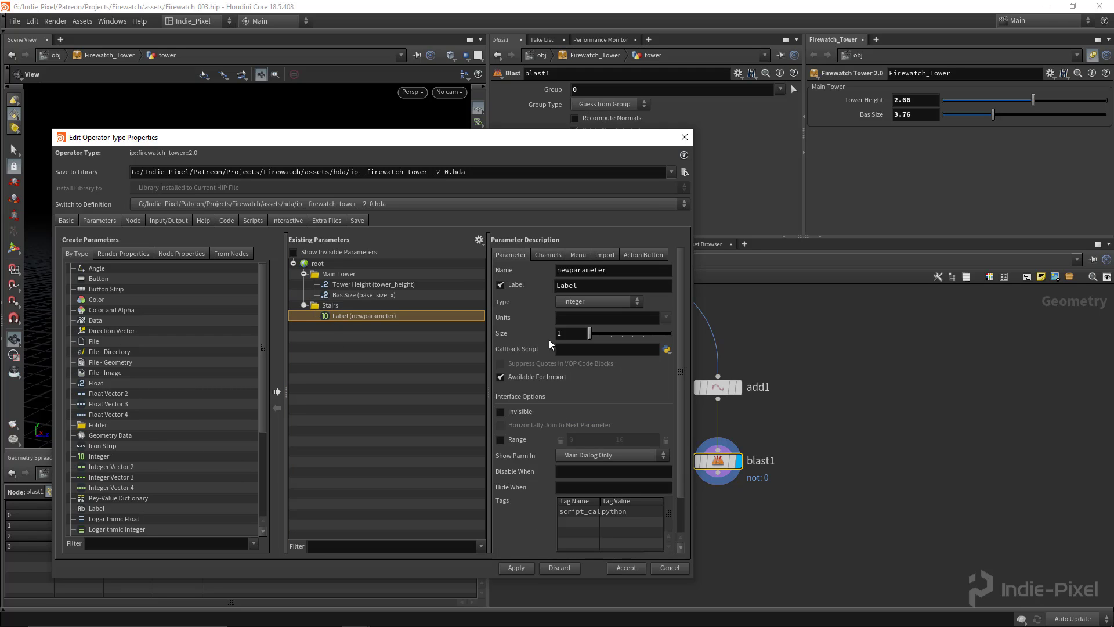
pyautogui.click(501, 440)
pyautogui.doubleClick(634, 438)
pyautogui.write('3')
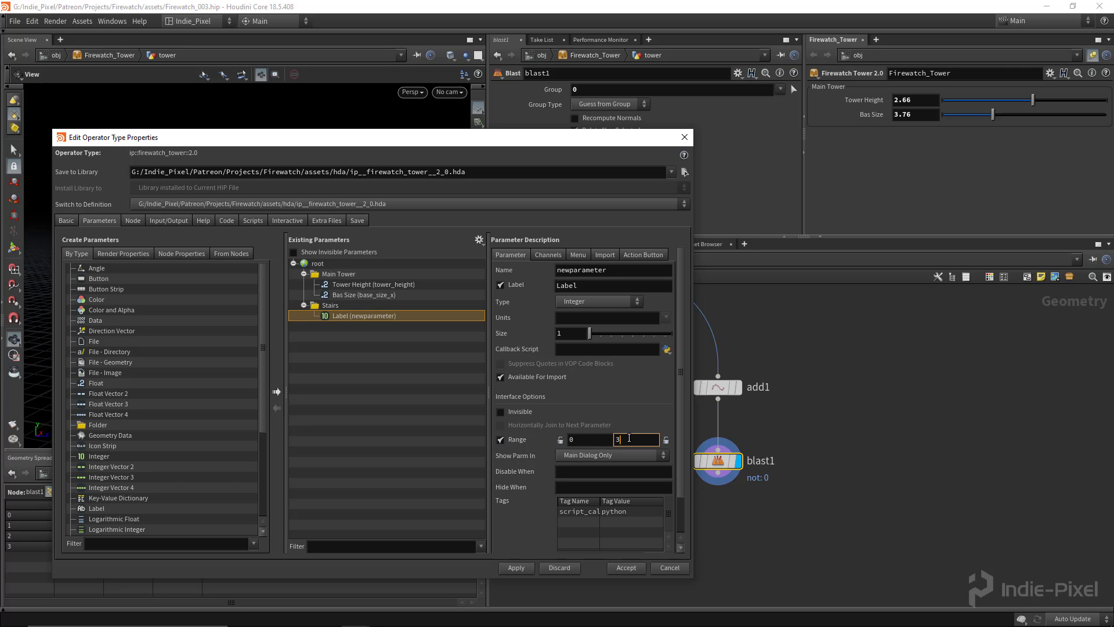
# Display and select add1, and inspect the primitive numbers of its lines in the viewport
pyautogui.moveTo(583, 138); pyautogui.dragTo(380, 421)
pyautogui.click(737, 389)
pyautogui.click(710, 393)
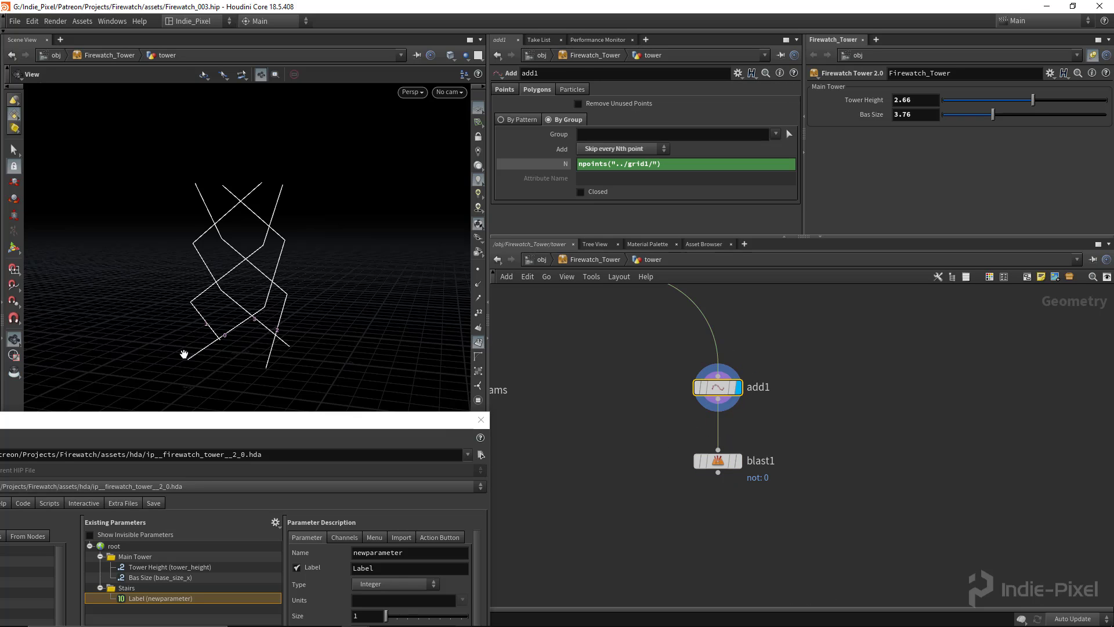
pyautogui.moveTo(280, 354); pyautogui.dragTo(370, 333, button='right')
pyautogui.moveTo(370, 333); pyautogui.dragTo(192, 318)
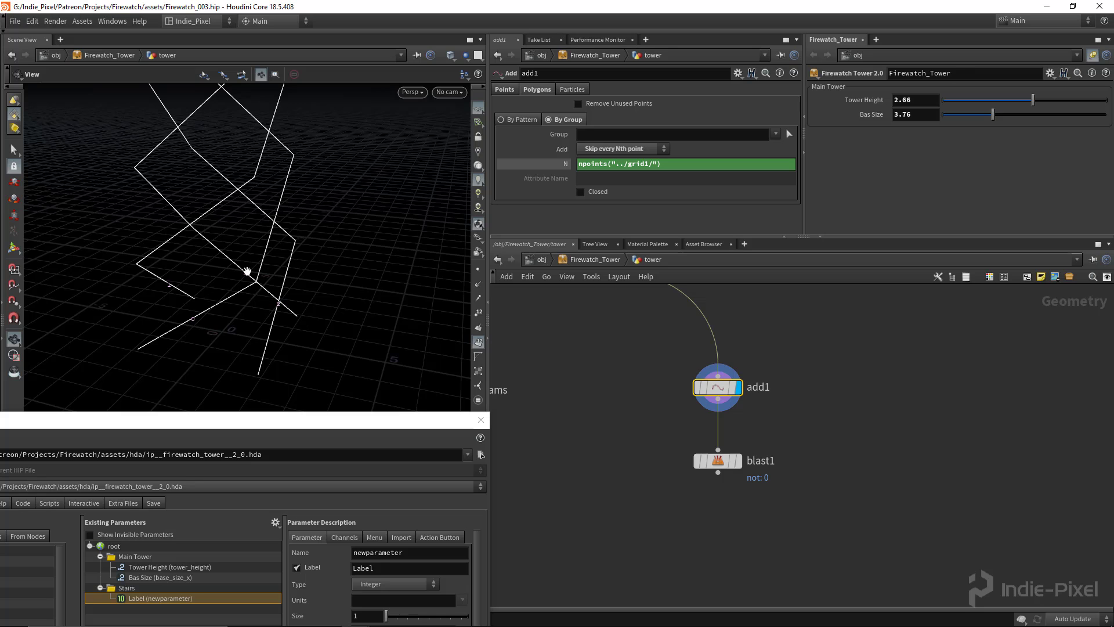
# Lock both the minimum and maximum of the new integer parameter's range
pyautogui.moveTo(272, 420); pyautogui.dragTo(346, 106)
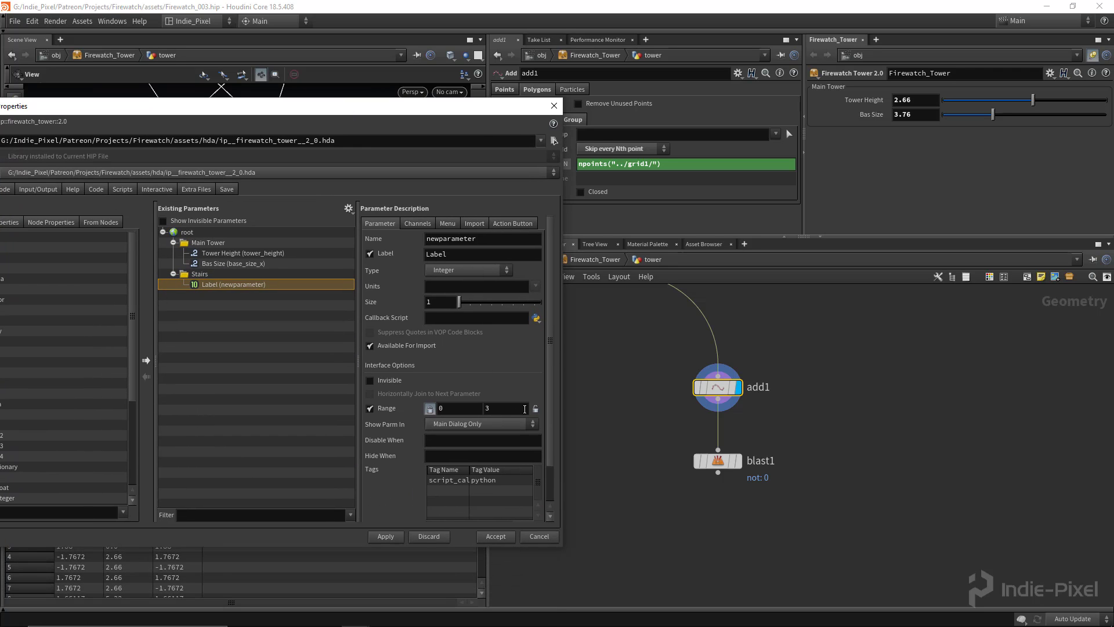
pyautogui.click(532, 408)
pyautogui.moveTo(372, 112); pyautogui.dragTo(423, 385)
pyautogui.moveTo(305, 232); pyautogui.dragTo(267, 205)
pyautogui.moveTo(368, 379); pyautogui.dragTo(360, 127)
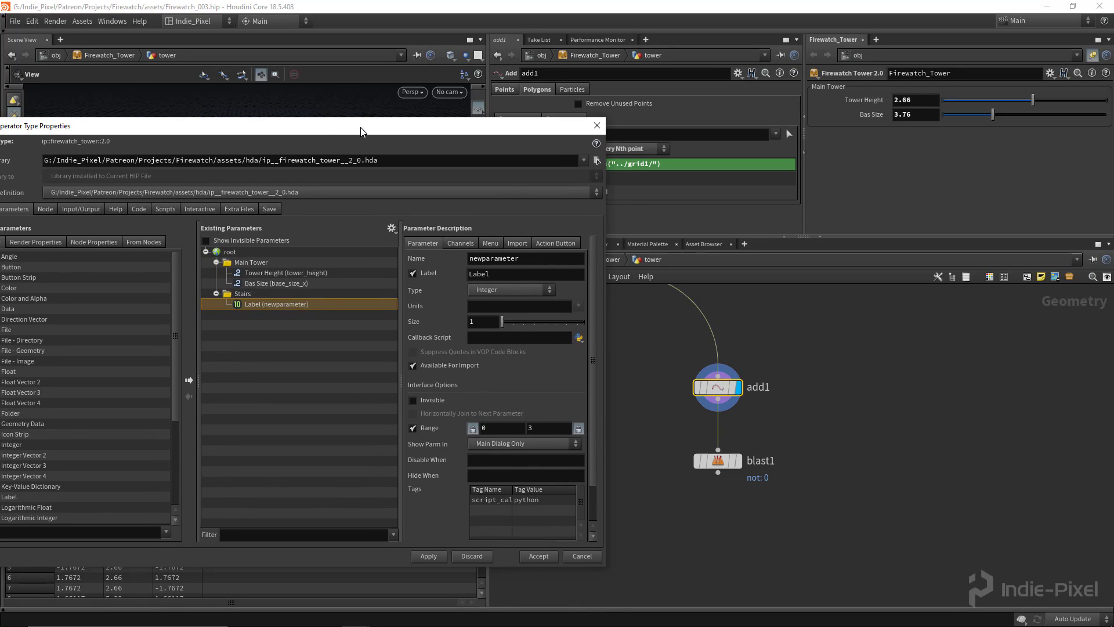
# Name the integer parameter stair_curve_id, label it Stair Curve ID, and apply the changes to the asset
pyautogui.doubleClick(525, 262)
pyautogui.write('stair_curve_id')
pyautogui.press('Tab')
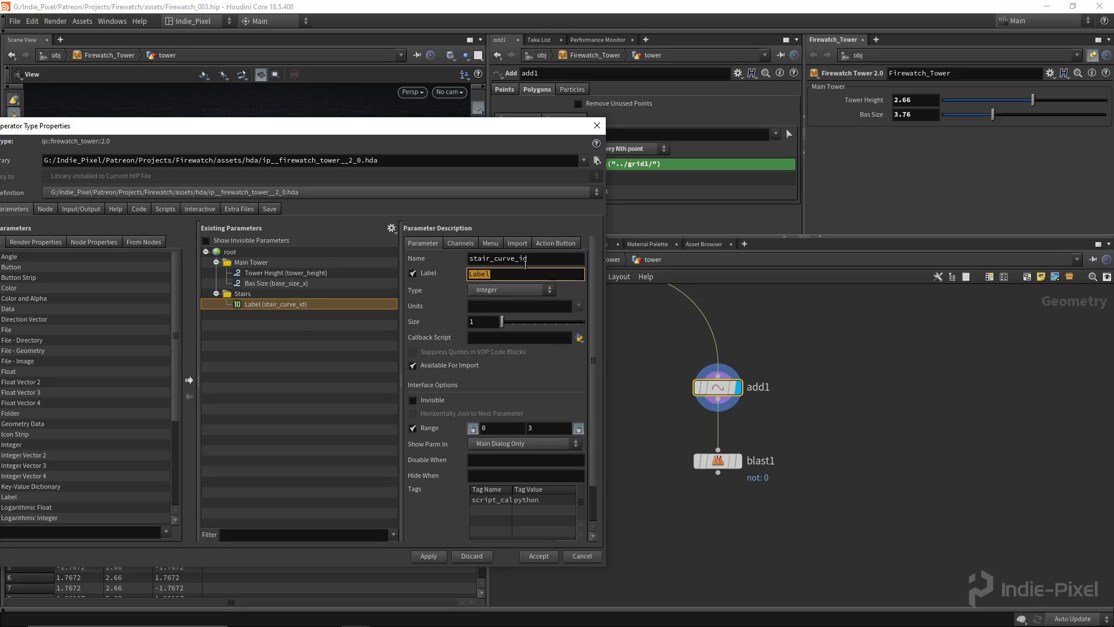
pyautogui.write('Stair Curve ID')
pyautogui.press('Return')
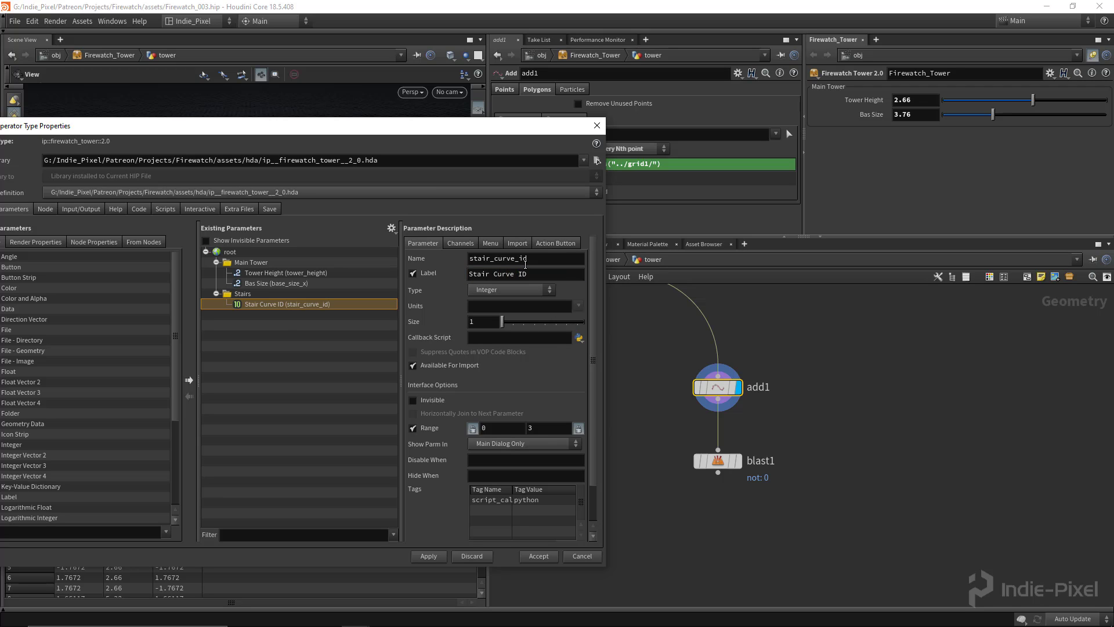
pyautogui.click(437, 556)
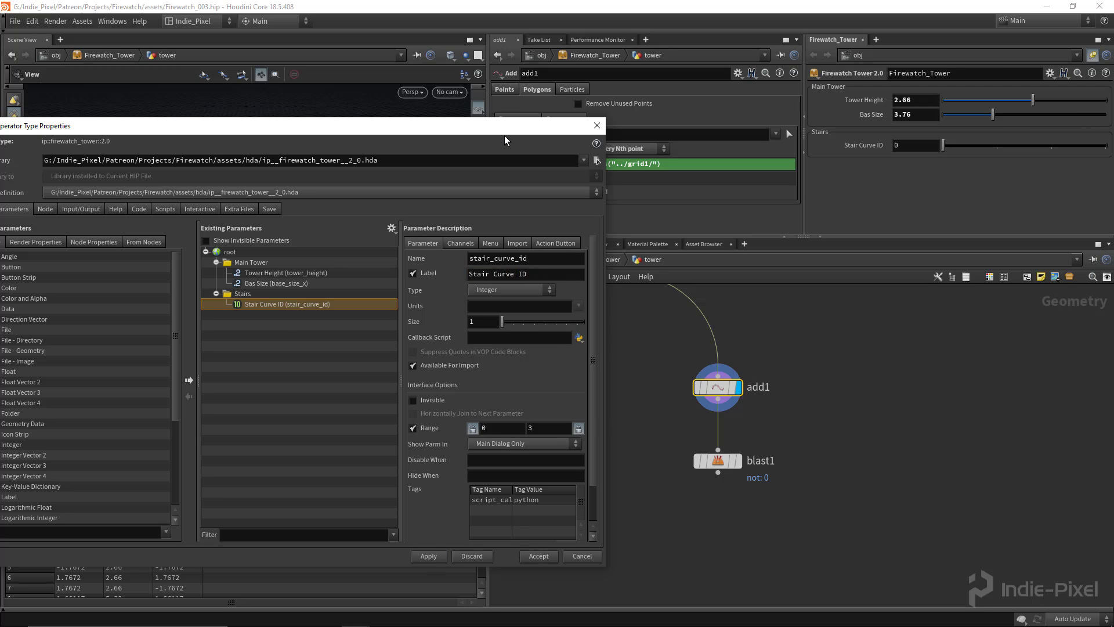
# Copy the Stair Curve ID parameter and paste it as a relative reference into blast1's Group
pyautogui.moveTo(504, 129); pyautogui.dragTo(418, 278)
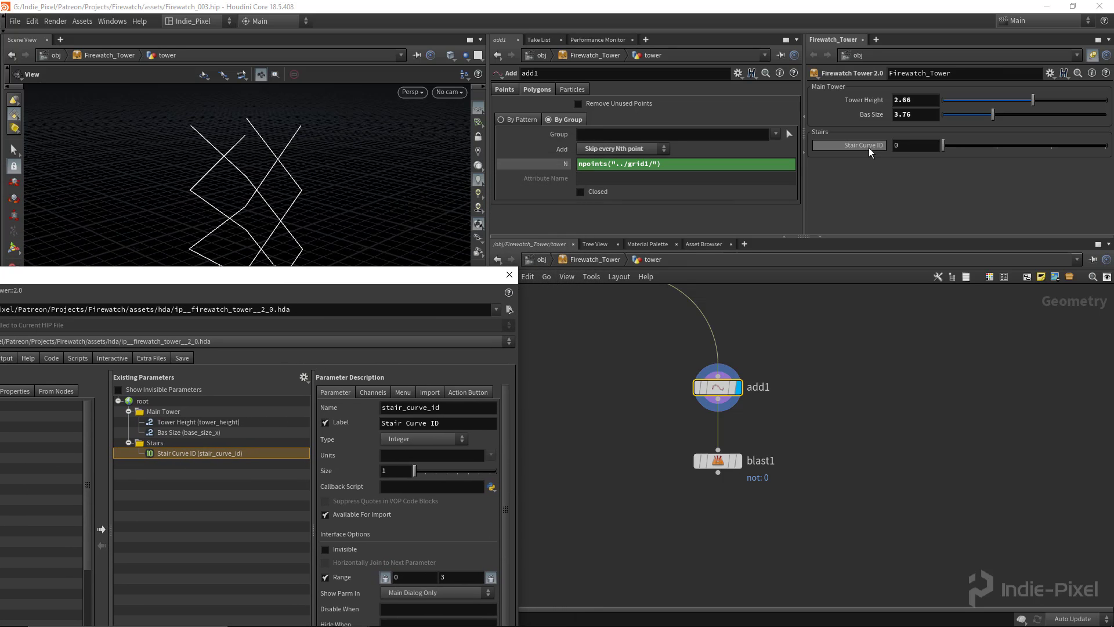
pyautogui.moveTo(865, 238); pyautogui.dragTo(867, 297)
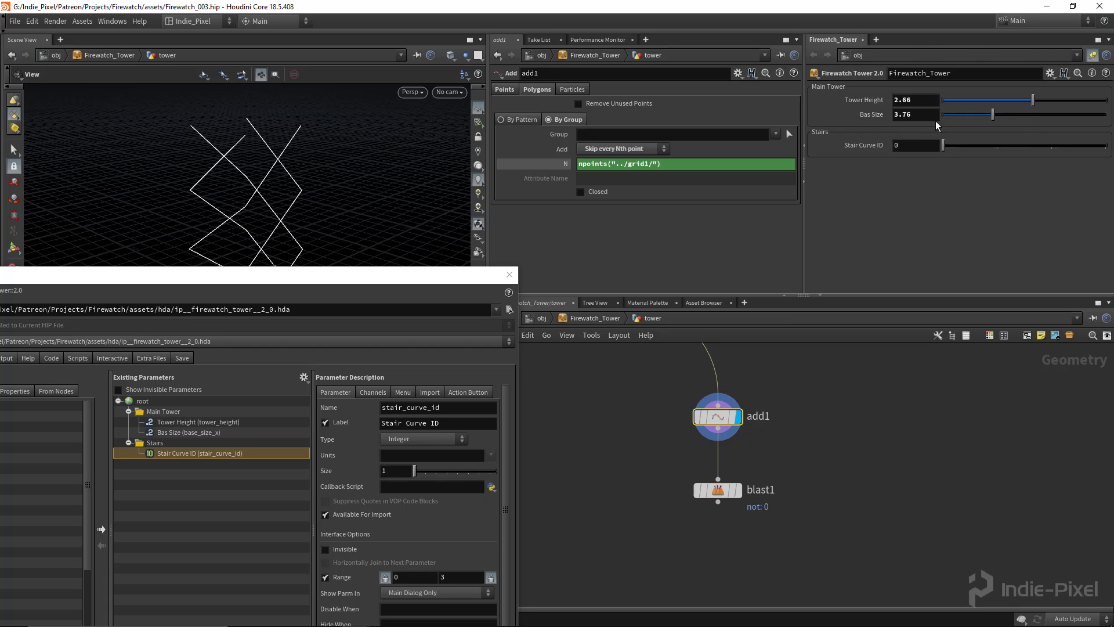
pyautogui.rightClick(851, 146)
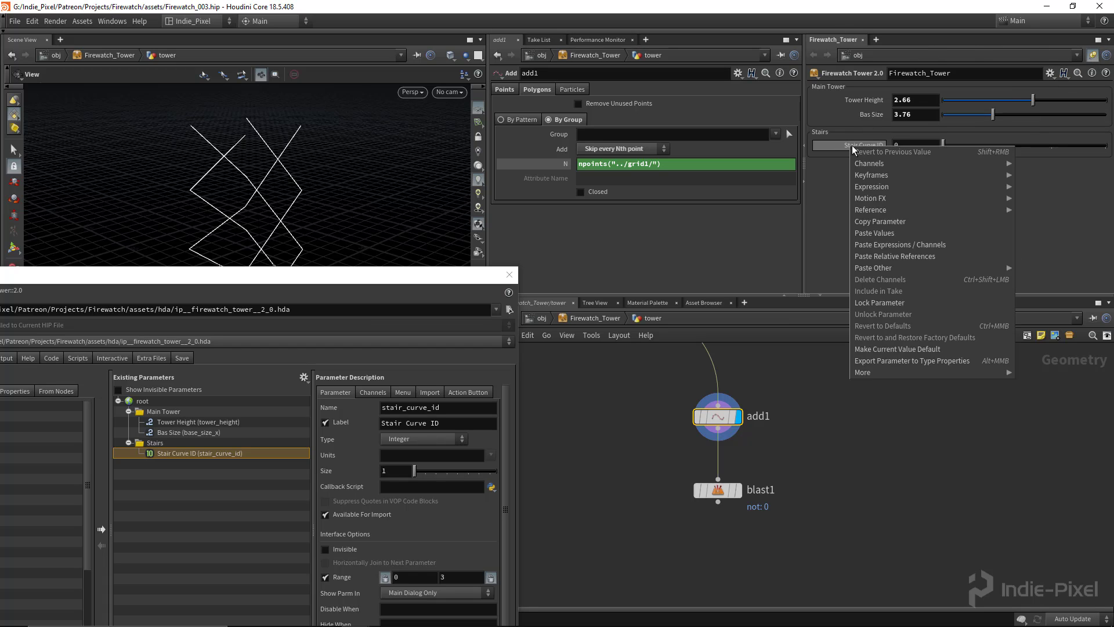
pyautogui.click(877, 224)
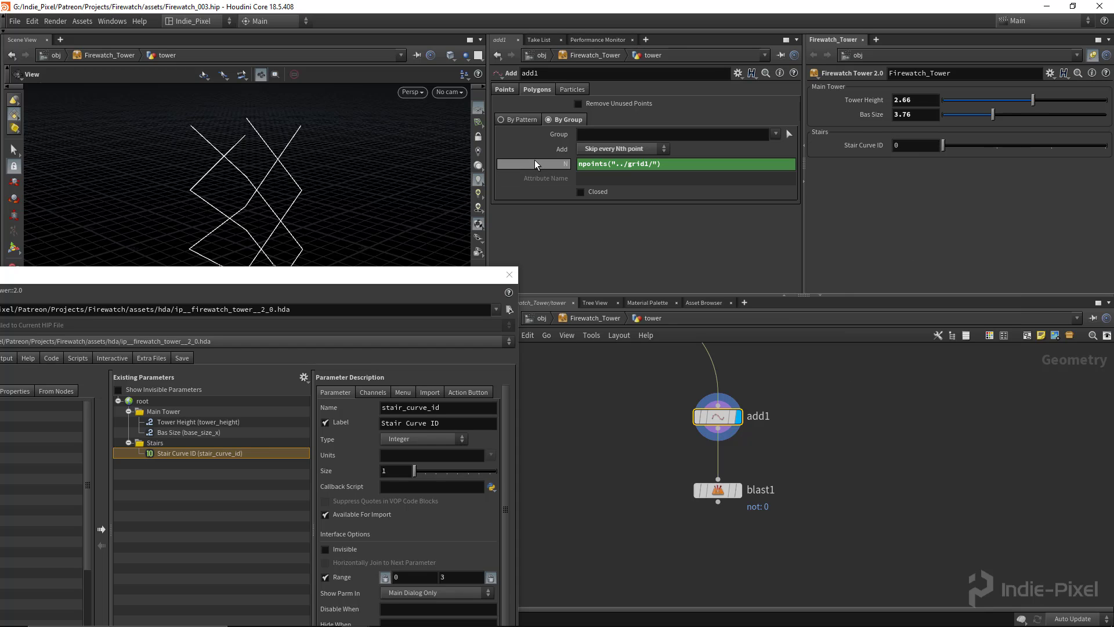
pyautogui.moveTo(800, 451); pyautogui.dragTo(642, 537)
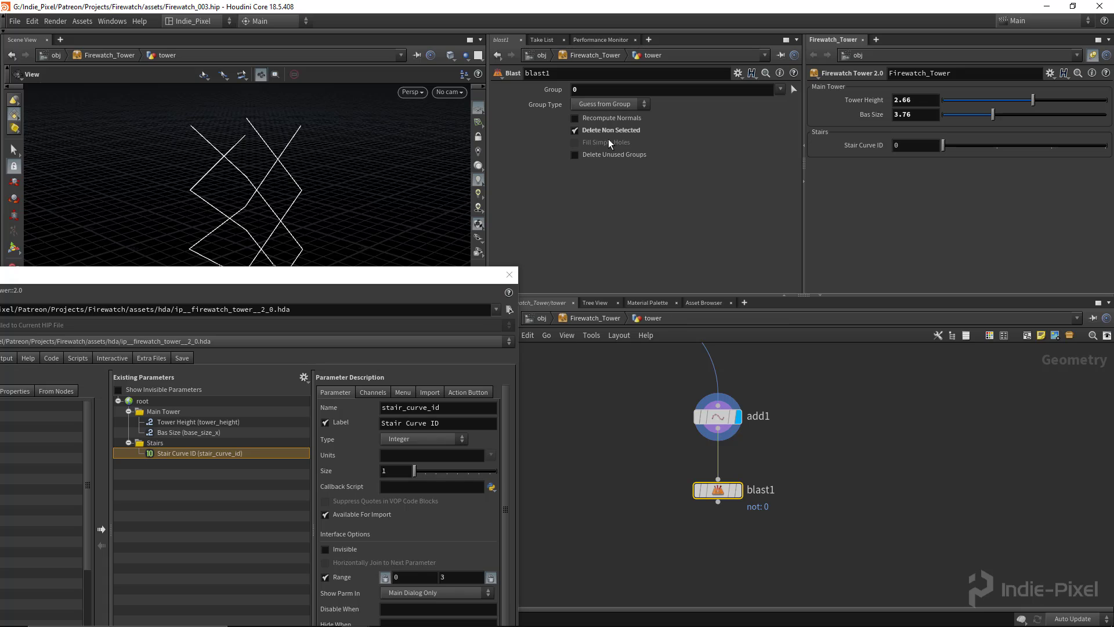
pyautogui.rightClick(562, 92)
pyautogui.click(611, 205)
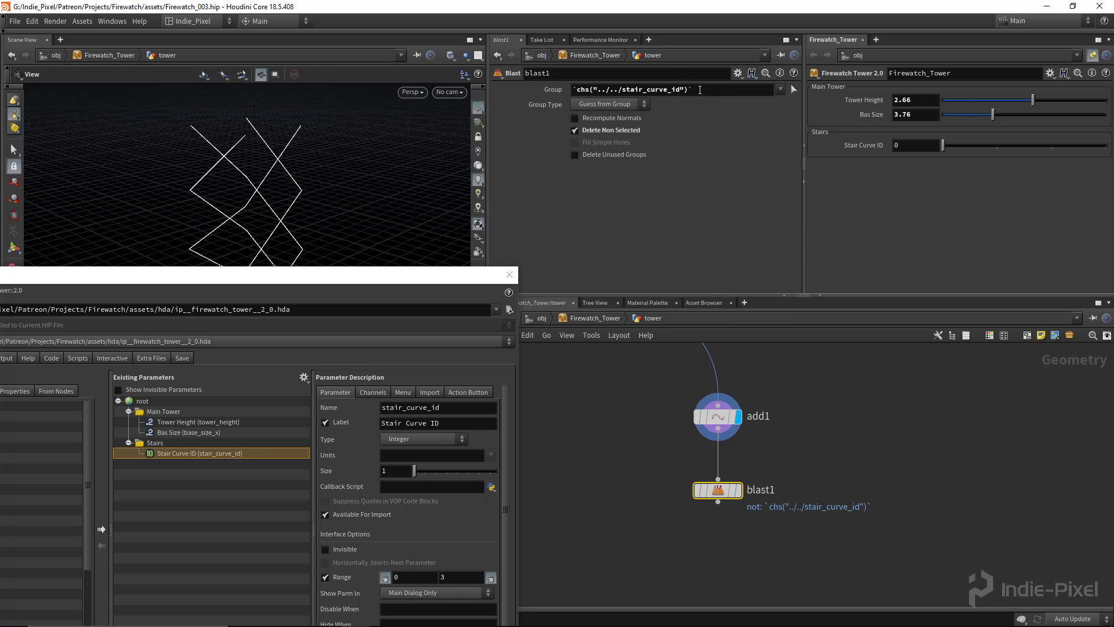
# Examine the backtick-enclosed channel reference in blast1's Group
pyautogui.moveTo(700, 90); pyautogui.dragTo(572, 90)
pyautogui.click(705, 102)
pyautogui.click(584, 91)
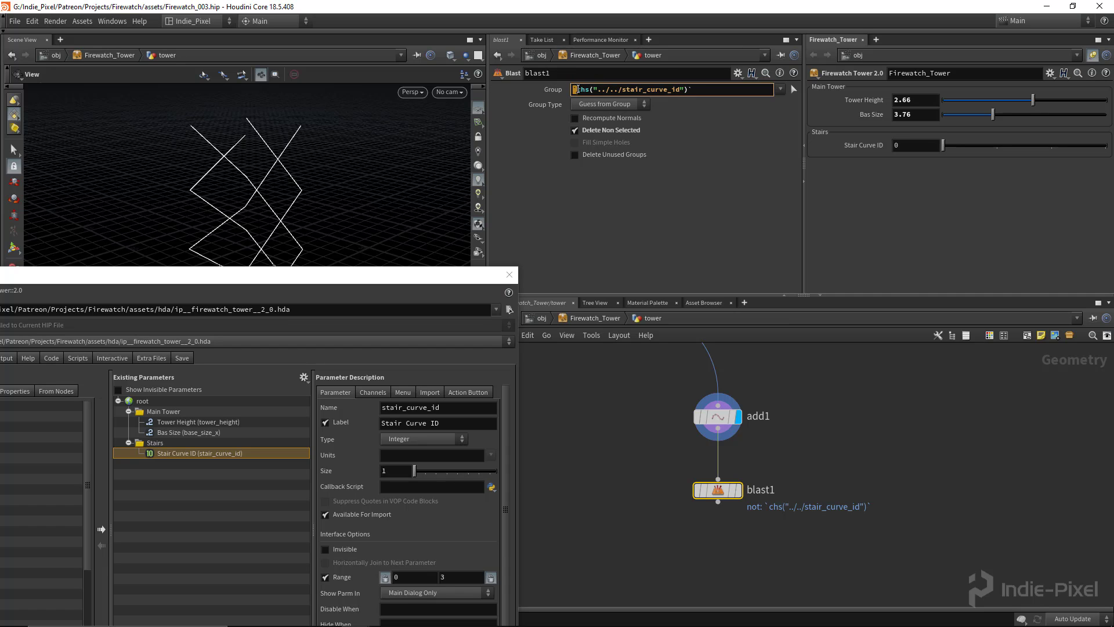
# Display blast1's output and try the Stair Curve ID slider, leaving it at 0
pyautogui.click(738, 214)
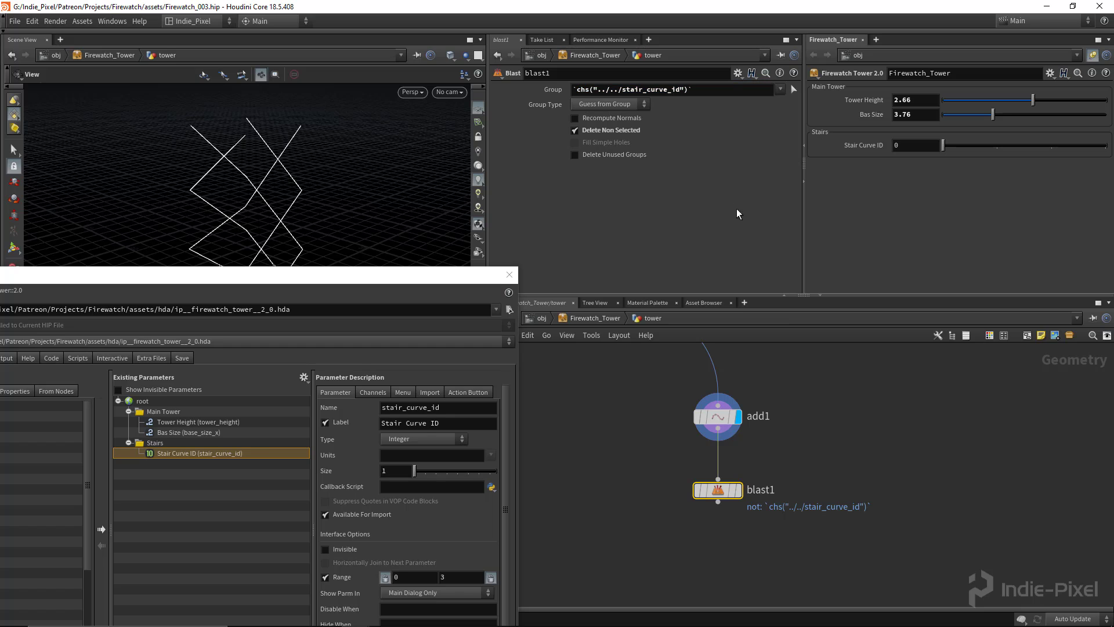
pyautogui.click(738, 491)
pyautogui.moveTo(416, 279); pyautogui.dragTo(427, 437)
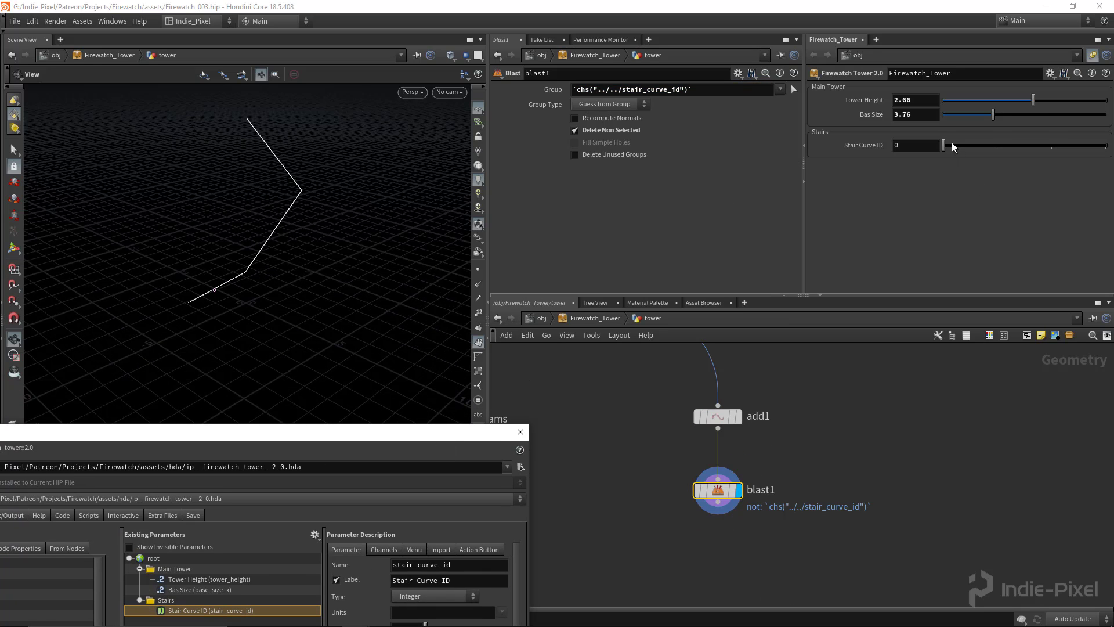
pyautogui.moveTo(952, 145)
pyautogui.mouseDown()
pyautogui.moveTo(1066, 152)
pyautogui.moveTo(941, 150)
pyautogui.mouseUp()
# Accept the asset's operator type properties and enlarge the network editor around blast1
pyautogui.doubleClick(387, 432)
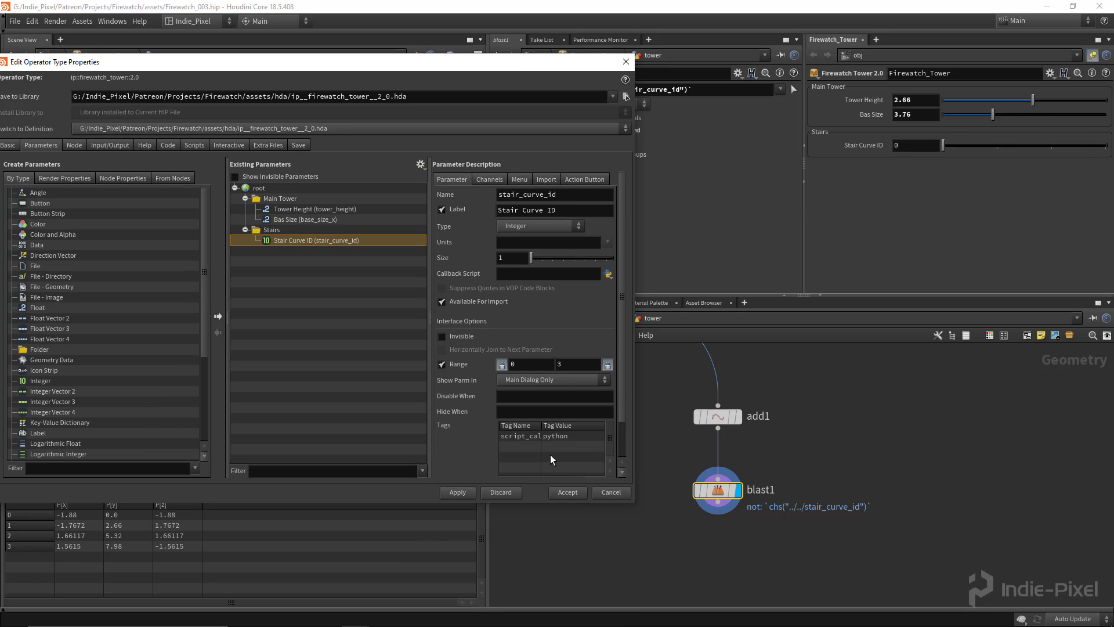
pyautogui.click(567, 492)
pyautogui.moveTo(273, 284); pyautogui.dragTo(293, 305)
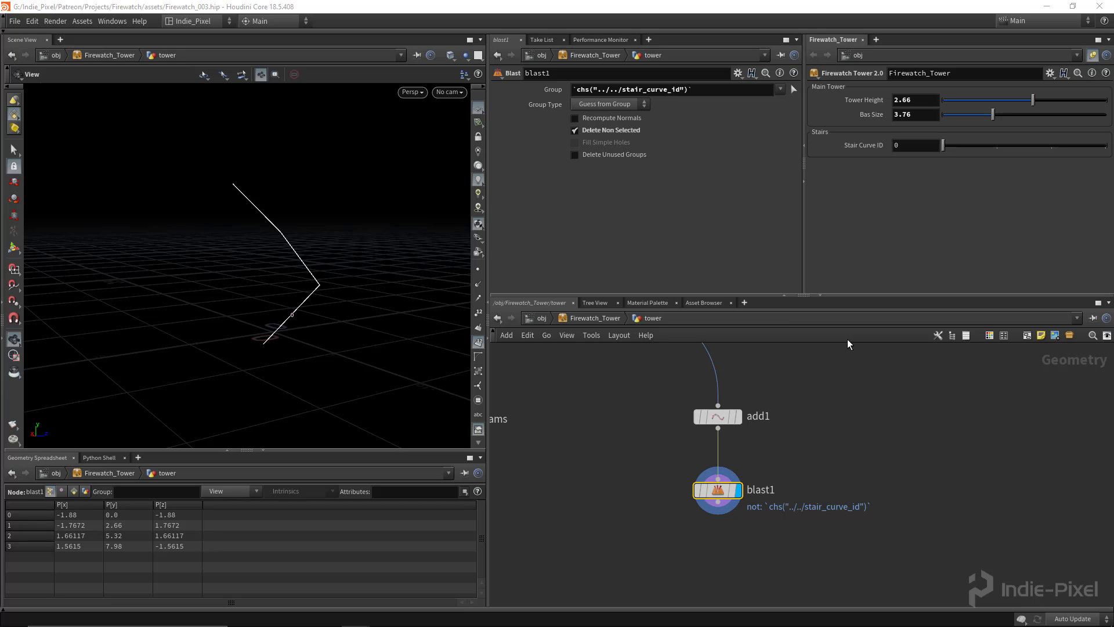
pyautogui.moveTo(841, 295); pyautogui.dragTo(851, 212)
pyautogui.moveTo(838, 458); pyautogui.dragTo(838, 396, button='middle')
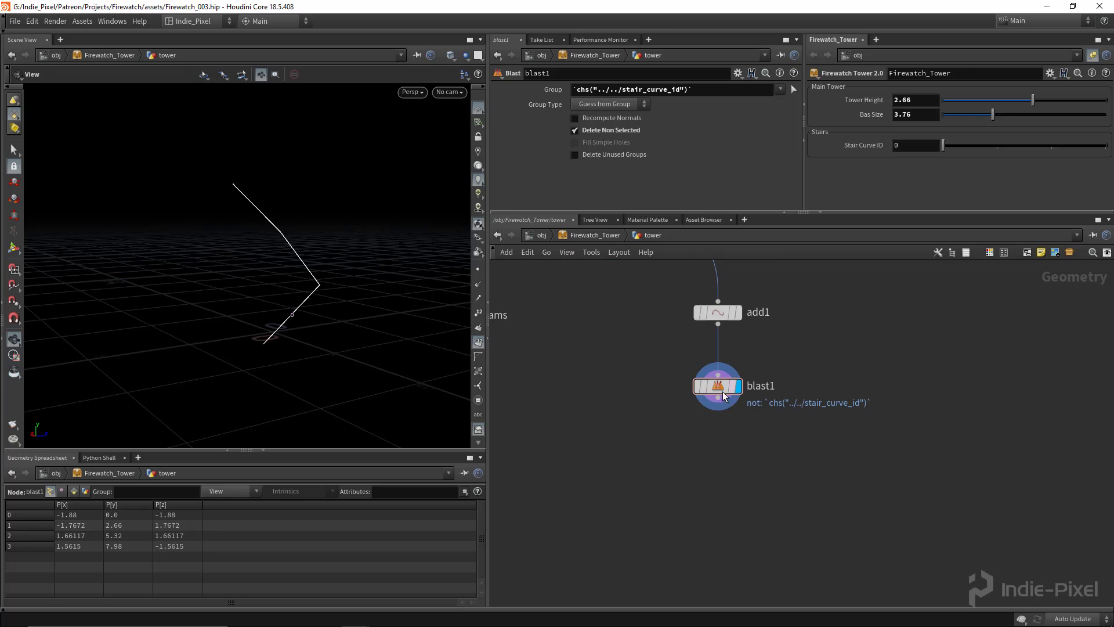
pyautogui.press('Tab')
pyautogui.write('pol')
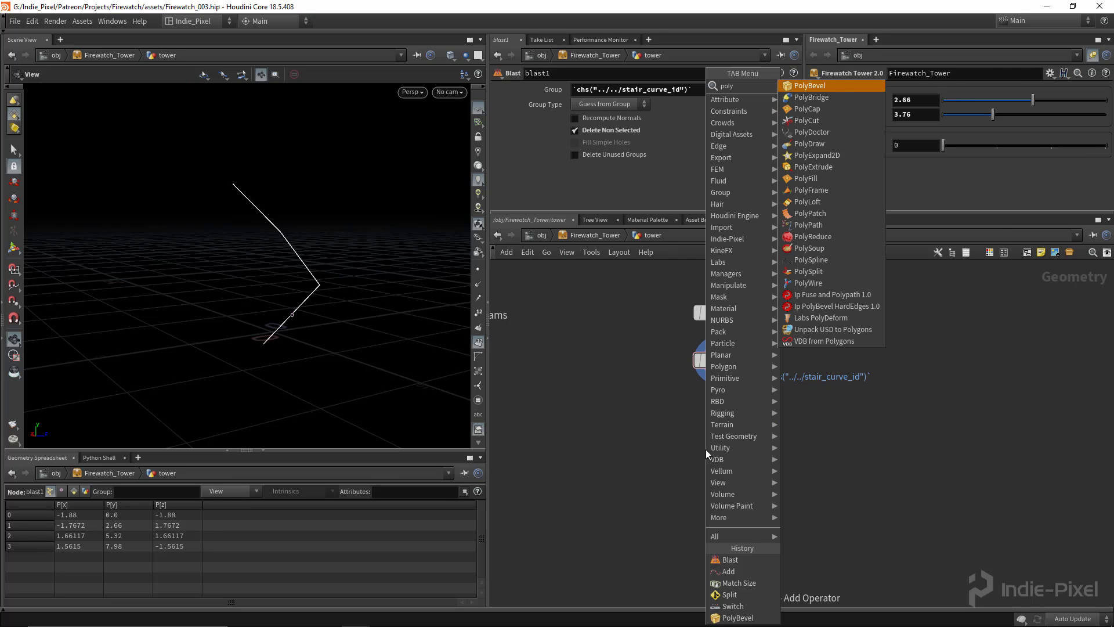
pyautogui.press('Return')
# Add a PolyFrame node after blast1, wire it to blast1's output and display it
pyautogui.press('Tab')
pyautogui.write('pol')
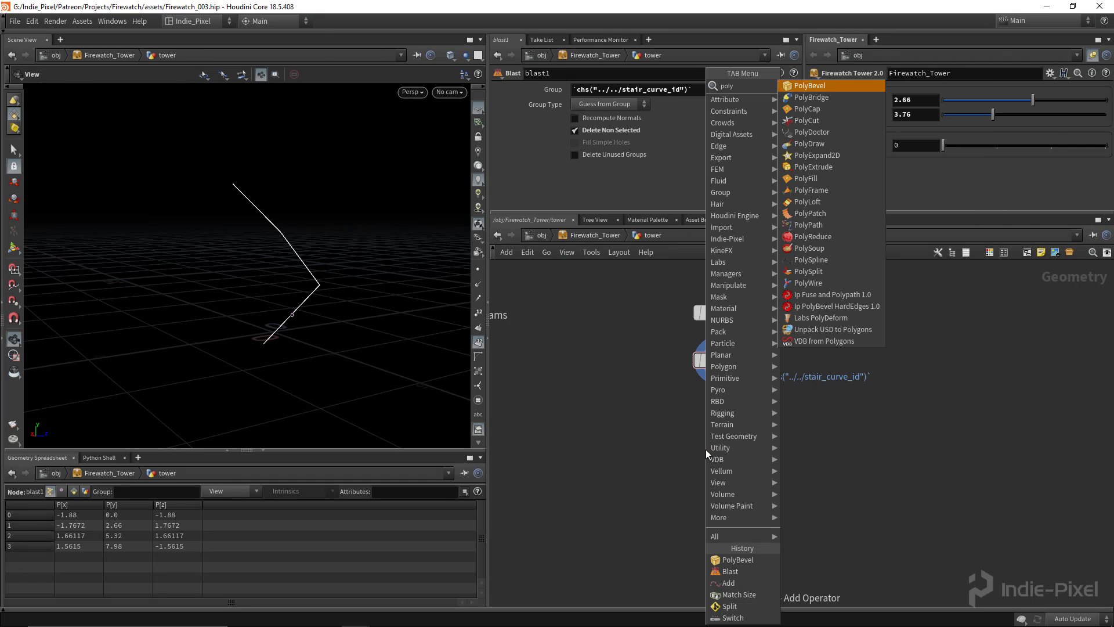
pyautogui.click(842, 179)
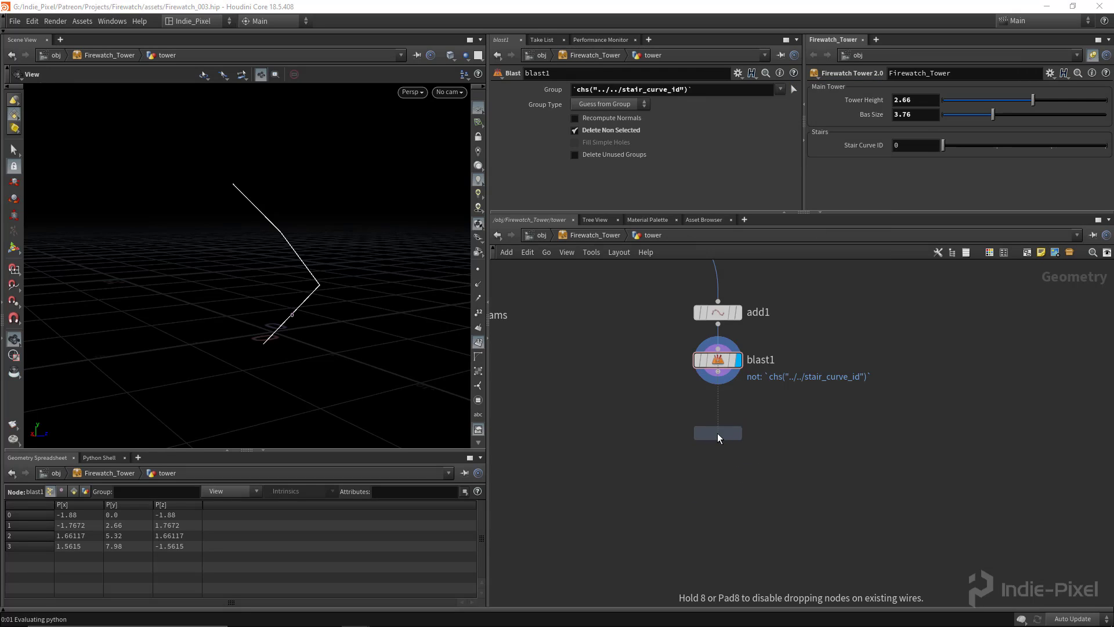
pyautogui.click(718, 433)
pyautogui.click(718, 422)
pyautogui.click(718, 372)
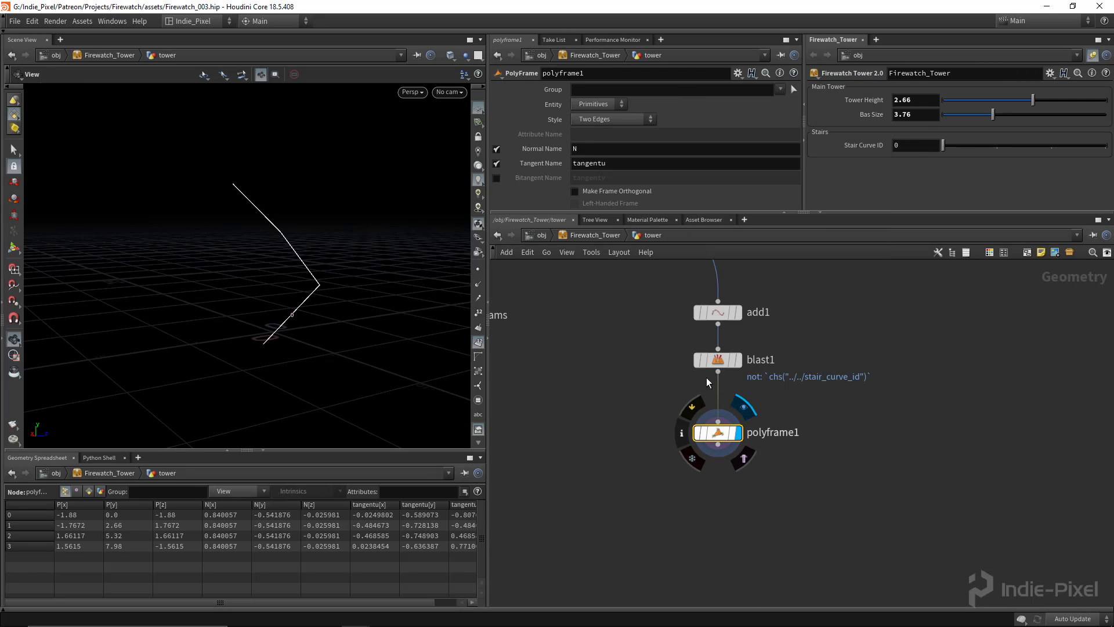
# Turn off the PolyFrame's Normal Name output and set its Tangent Name to N
pyautogui.click(496, 149)
pyautogui.doubleClick(663, 163)
pyautogui.write('B')
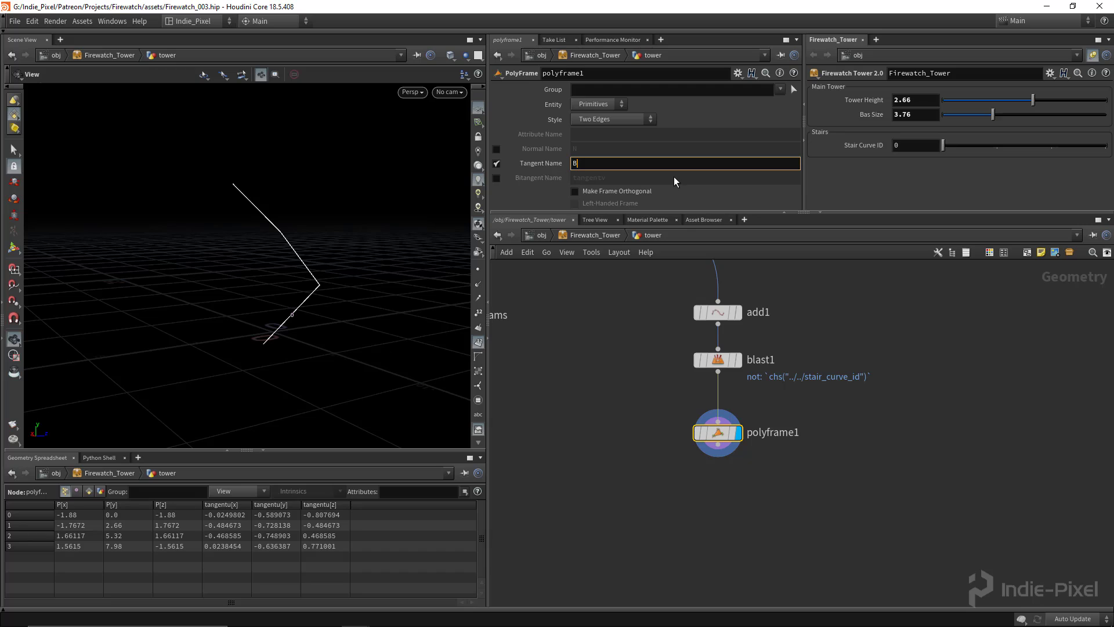
pyautogui.press('BackSpace')
pyautogui.write('N')
pyautogui.press('Return')
pyautogui.moveTo(711, 433); pyautogui.dragTo(711, 423)
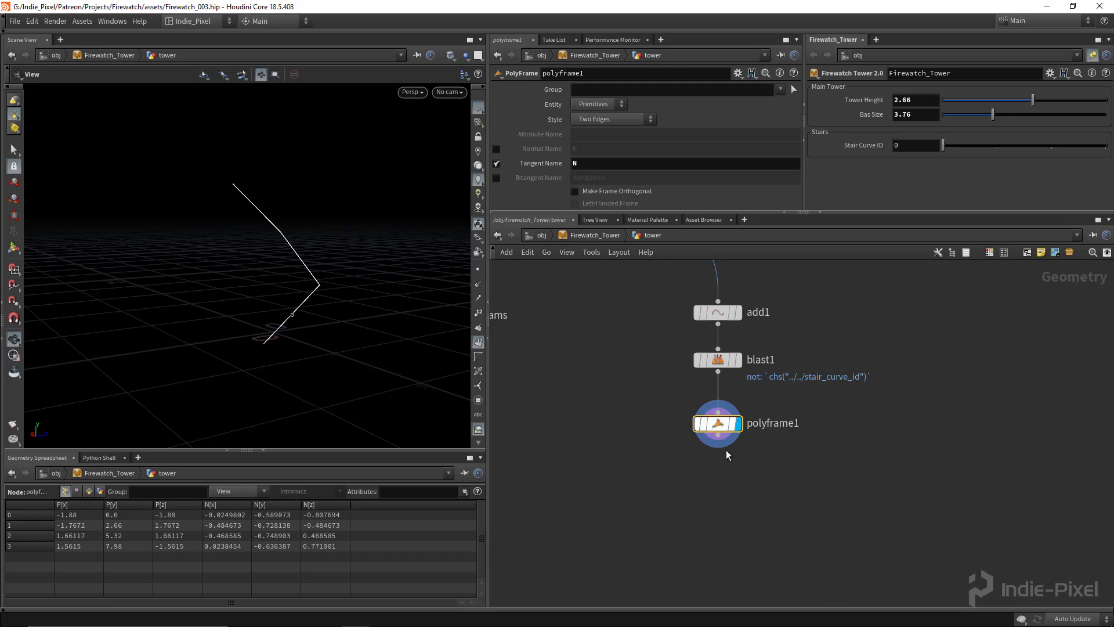
# Turn on point normals display in the viewport and inspect the normals at the curve's corners
pyautogui.moveTo(769, 501); pyautogui.dragTo(763, 488, button='middle')
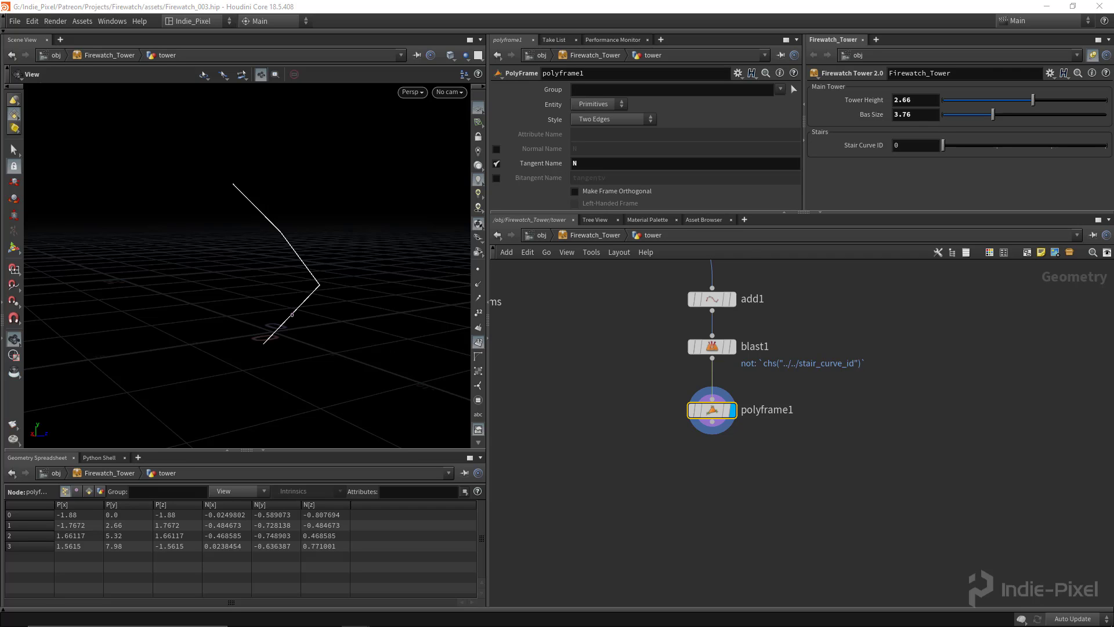
pyautogui.moveTo(772, 458); pyautogui.dragTo(766, 463, button='middle')
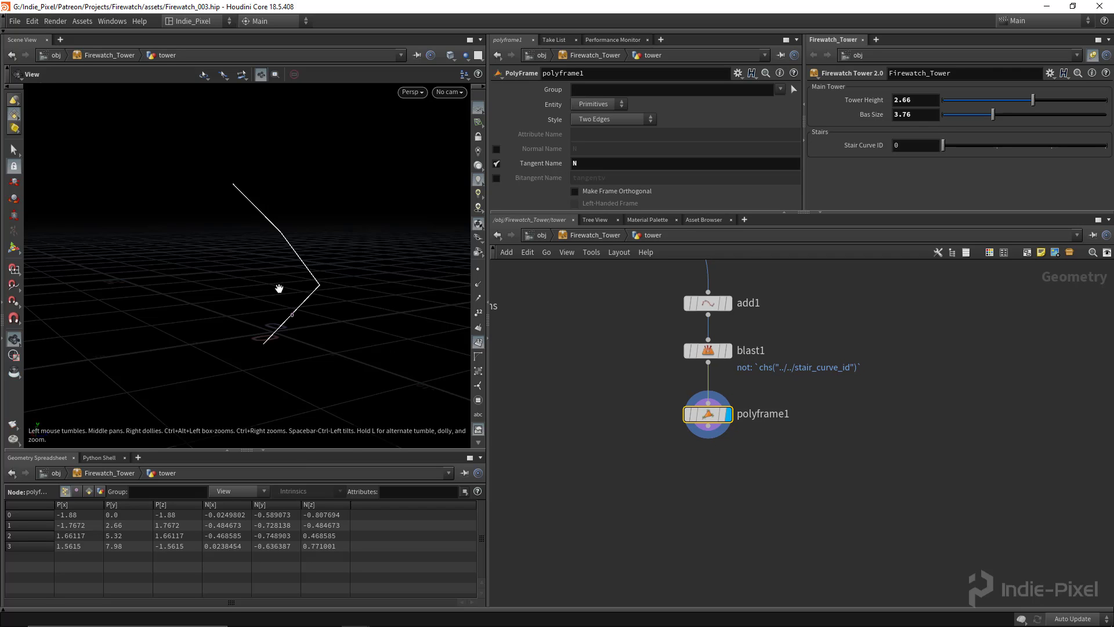
pyautogui.moveTo(359, 286); pyautogui.dragTo(395, 301)
pyautogui.click(480, 281)
pyautogui.moveTo(296, 325); pyautogui.dragTo(251, 219)
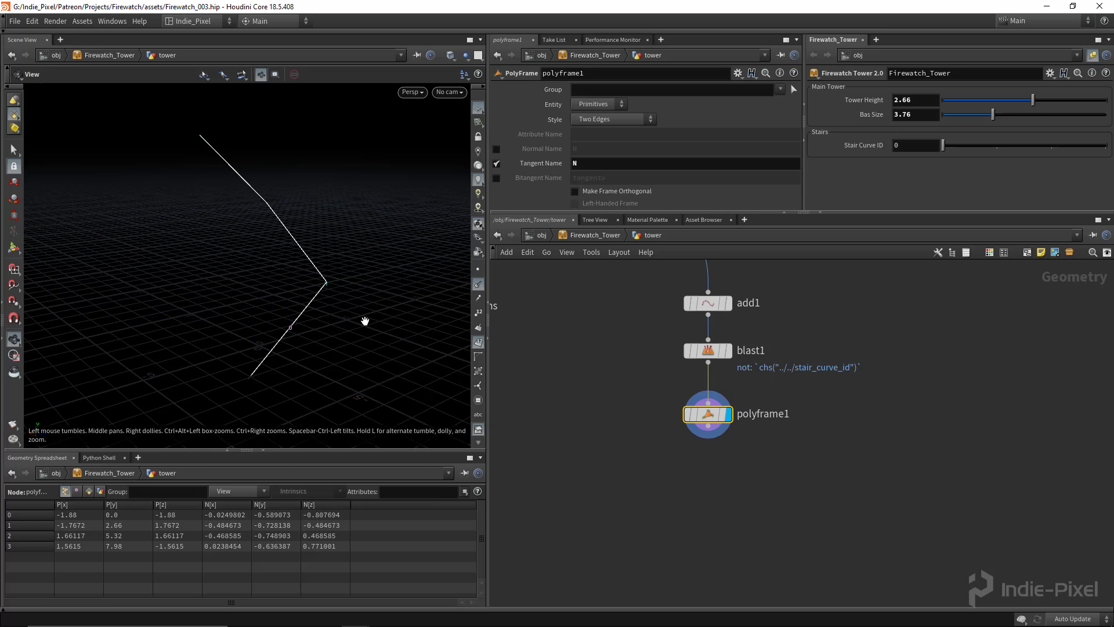
pyautogui.moveTo(280, 310); pyautogui.dragTo(232, 337)
pyautogui.moveTo(354, 302); pyautogui.dragTo(401, 300, button='right')
pyautogui.moveTo(278, 299)
pyautogui.mouseDown()
pyautogui.moveTo(273, 319)
pyautogui.moveTo(266, 302)
pyautogui.moveTo(241, 303)
pyautogui.moveTo(289, 316)
pyautogui.moveTo(277, 296)
pyautogui.moveTo(214, 313)
pyautogui.moveTo(280, 316)
pyautogui.mouseUp()
pyautogui.moveTo(848, 501); pyautogui.dragTo(832, 465, button='middle')
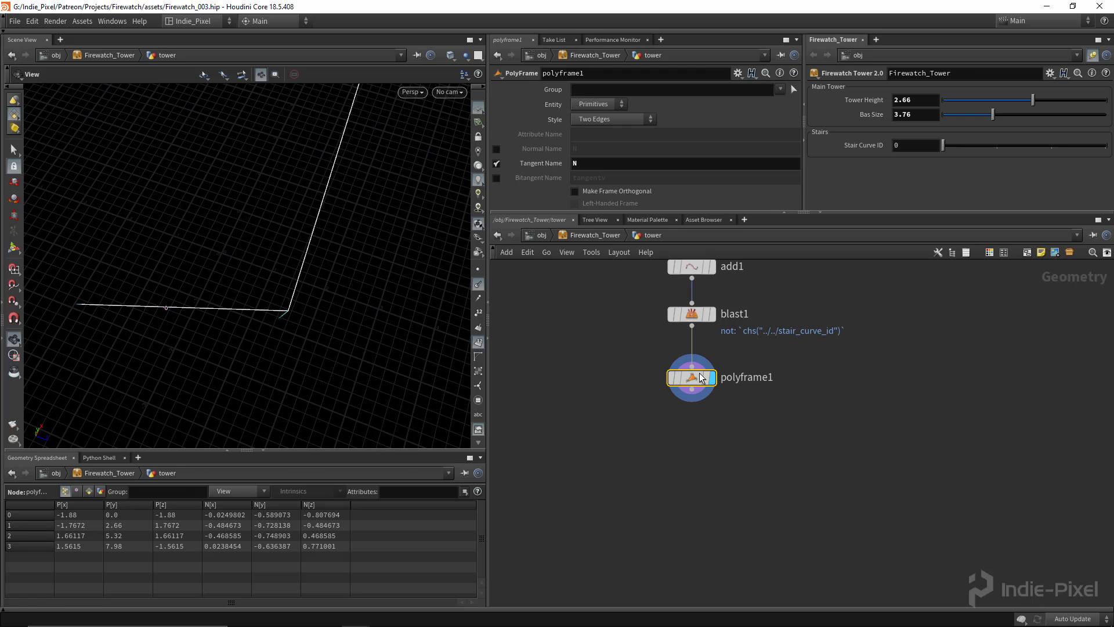
# Insert a Carve node on the wire between blast1 and polyframe1
pyautogui.moveTo(697, 381); pyautogui.dragTo(697, 462)
pyautogui.click(650, 377)
pyautogui.press('Tab')
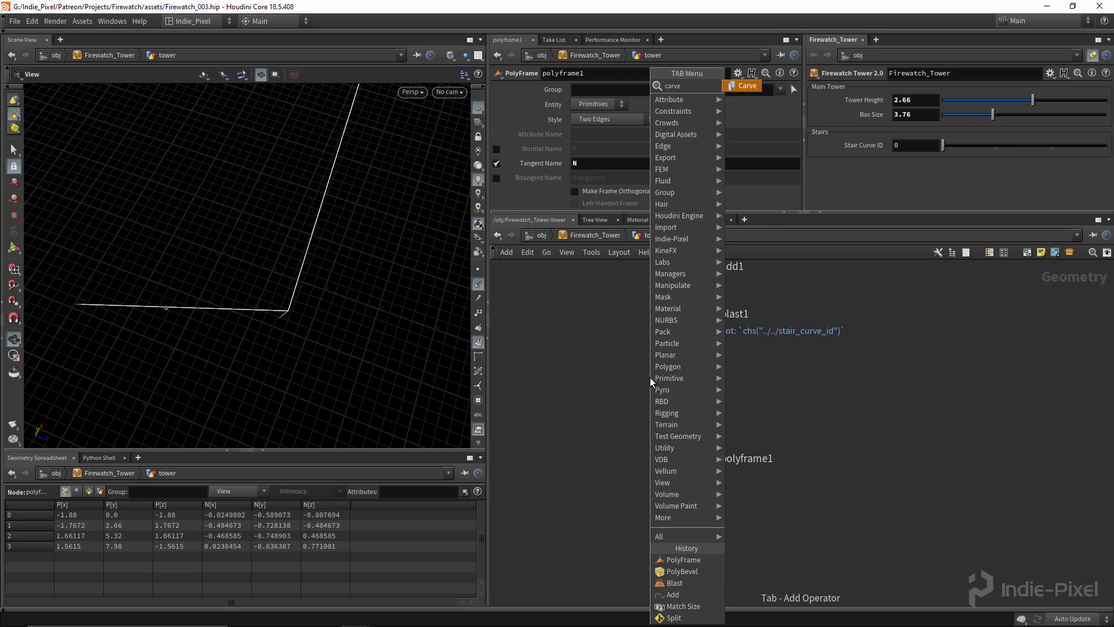
pyautogui.write('carve')
pyautogui.press('Return')
pyautogui.click(639, 375)
pyautogui.moveTo(639, 374); pyautogui.dragTo(700, 386)
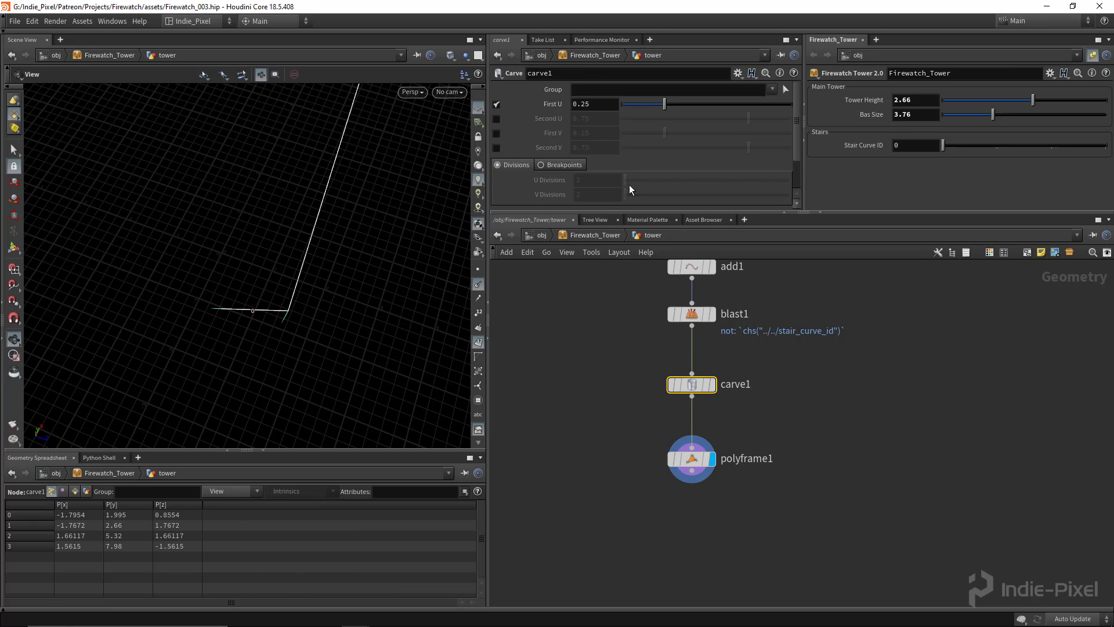
# Set the Carve's First U to 0, enable Second U at 1, and cut at all internal U breakpoints
pyautogui.moveTo(665, 105); pyautogui.dragTo(582, 112)
pyautogui.click(496, 119)
pyautogui.moveTo(748, 119); pyautogui.dragTo(790, 119)
pyautogui.click(560, 165)
pyautogui.scroll(-1, 656, 155)
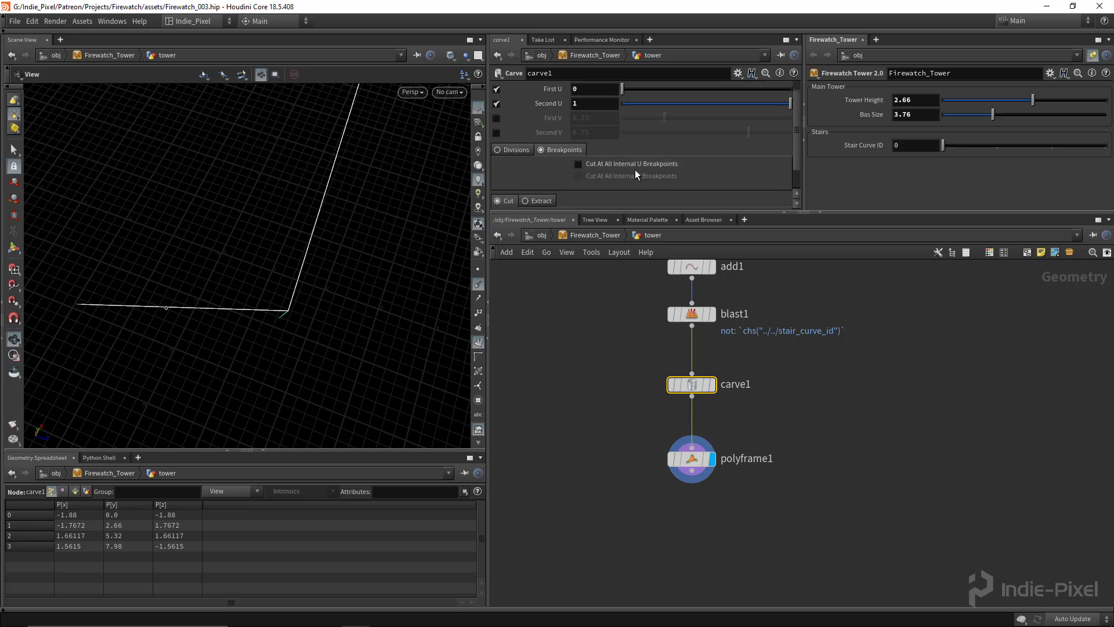
pyautogui.click(617, 165)
# Examine the point normals along each carved curve segment and at the corners
pyautogui.moveTo(276, 304); pyautogui.dragTo(474, 316)
pyautogui.moveTo(474, 316); pyautogui.dragTo(481, 320, button='right')
pyautogui.moveTo(328, 299); pyautogui.dragTo(255, 182, button='right')
pyautogui.moveTo(254, 182); pyautogui.dragTo(224, 321)
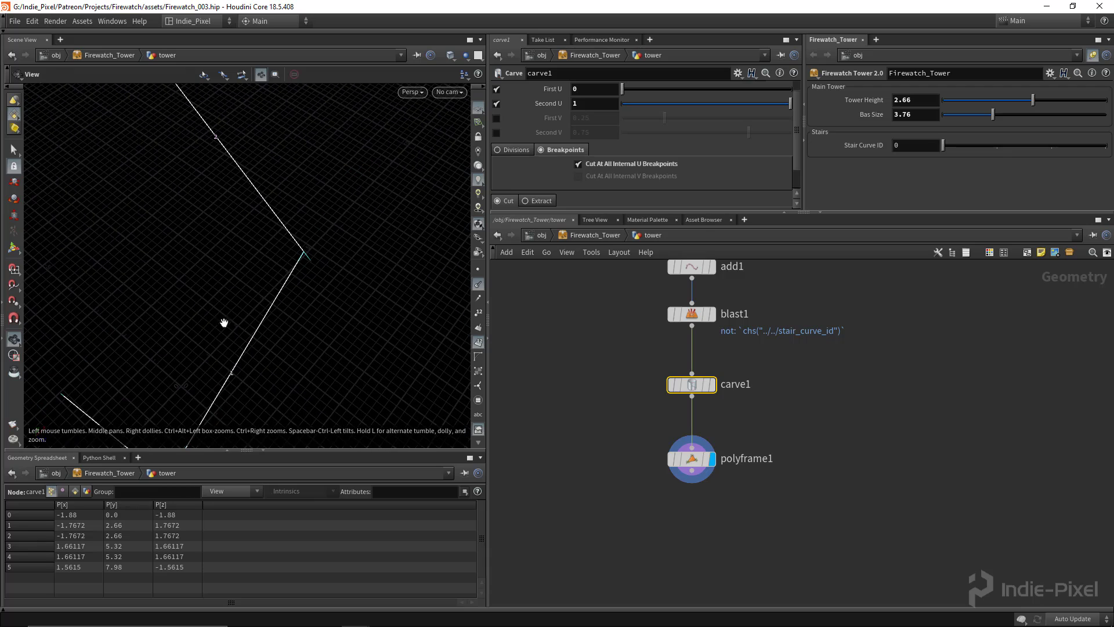
pyautogui.moveTo(256, 163); pyautogui.dragTo(281, 261, button='middle')
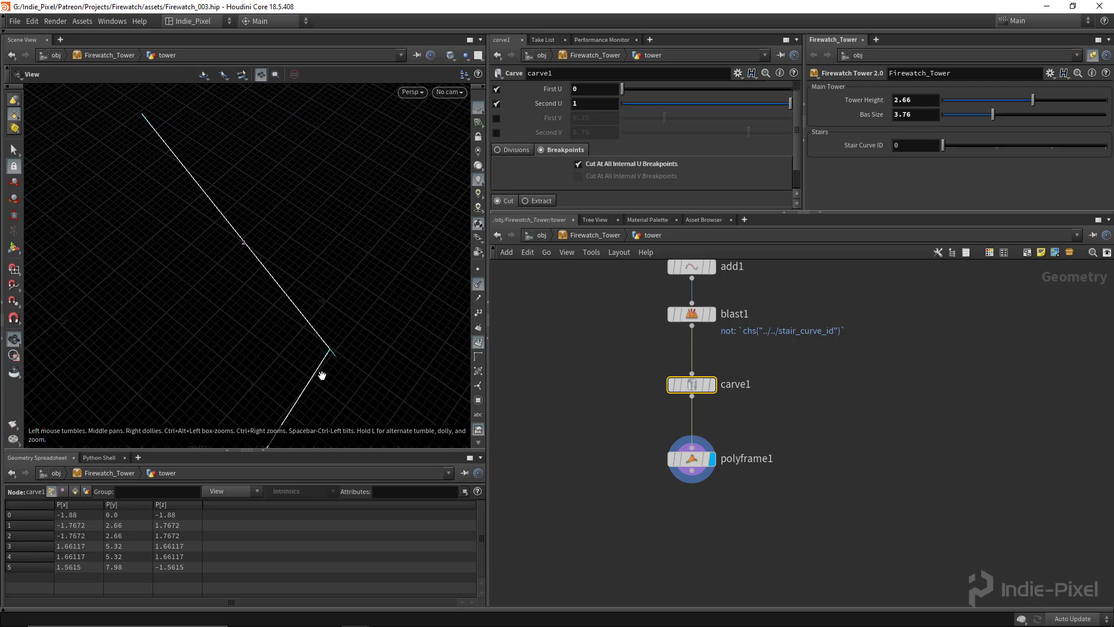
pyautogui.moveTo(322, 374); pyautogui.dragTo(260, 388, button='right')
pyautogui.moveTo(261, 389); pyautogui.dragTo(269, 306, button='middle')
pyautogui.moveTo(268, 305); pyautogui.dragTo(313, 318)
pyautogui.moveTo(313, 319); pyautogui.dragTo(298, 283, button='middle')
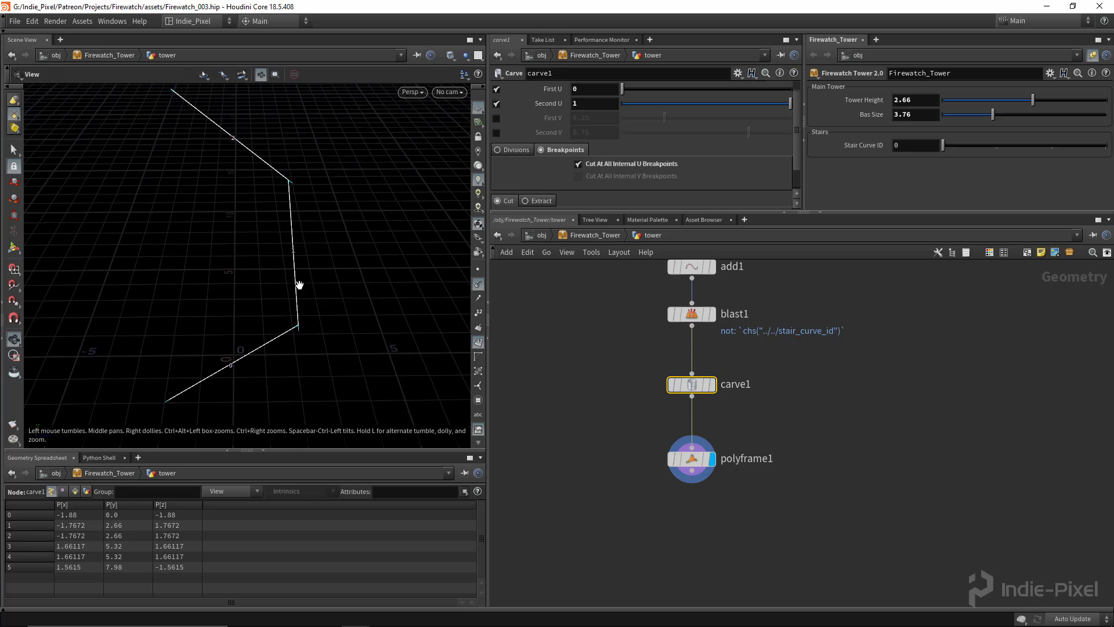
# Add an Attribute Wrangle below polyframe1, wire polyframe1 into its first input and display it
pyautogui.click(691, 459)
pyautogui.moveTo(685, 539); pyautogui.dragTo(671, 480, button='middle')
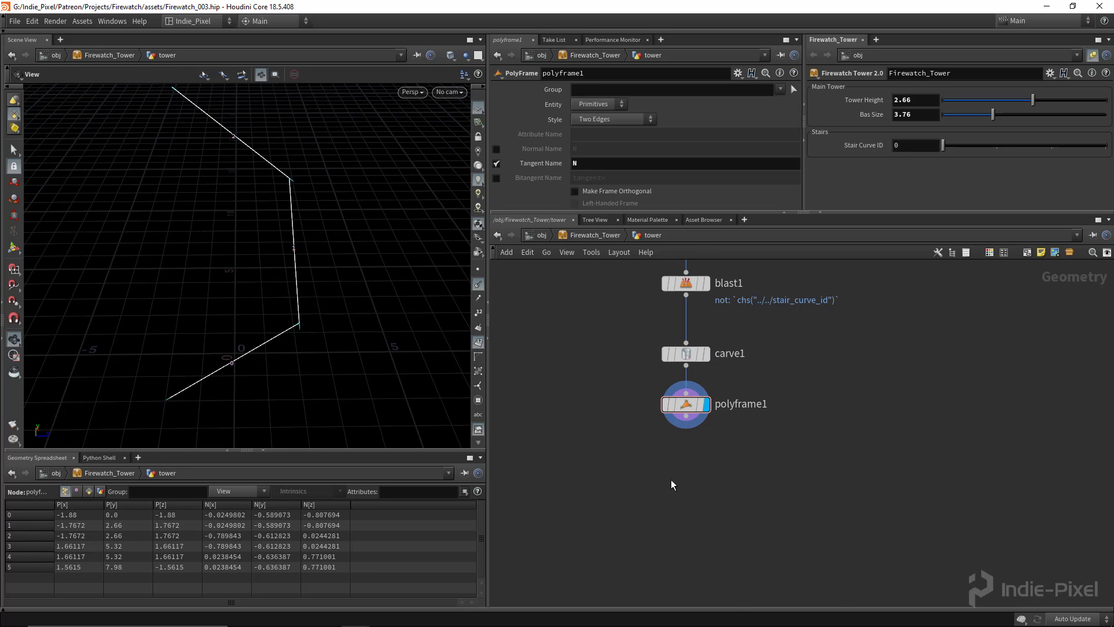
pyautogui.press('Tab')
pyautogui.write('wrangle')
pyautogui.press('Return')
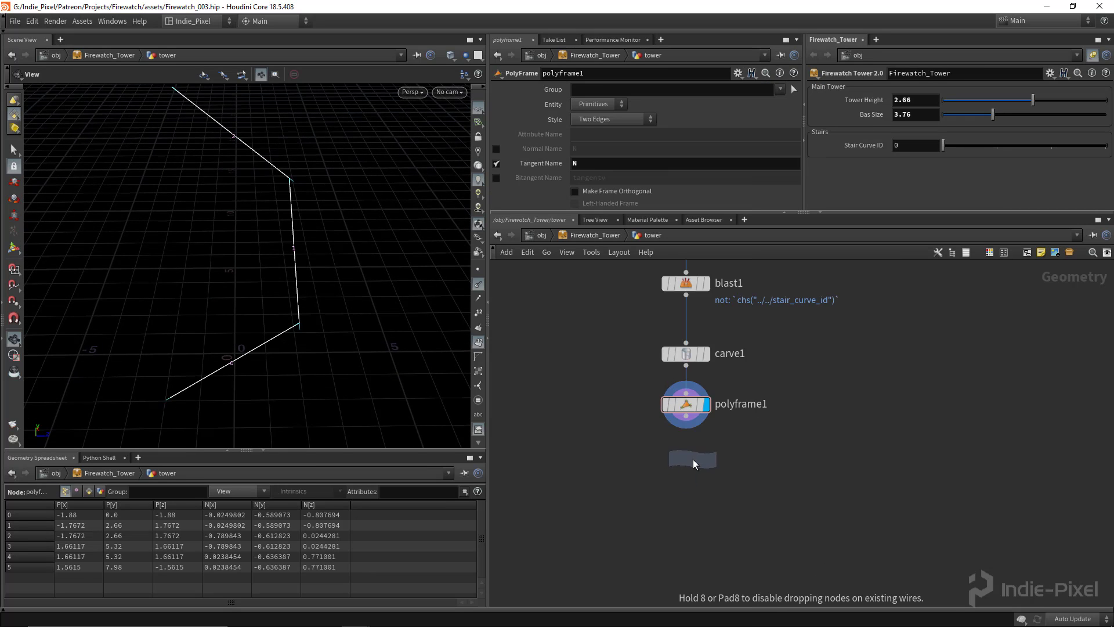
pyautogui.click(692, 459)
pyautogui.moveTo(672, 450); pyautogui.dragTo(686, 416)
pyautogui.click(713, 437)
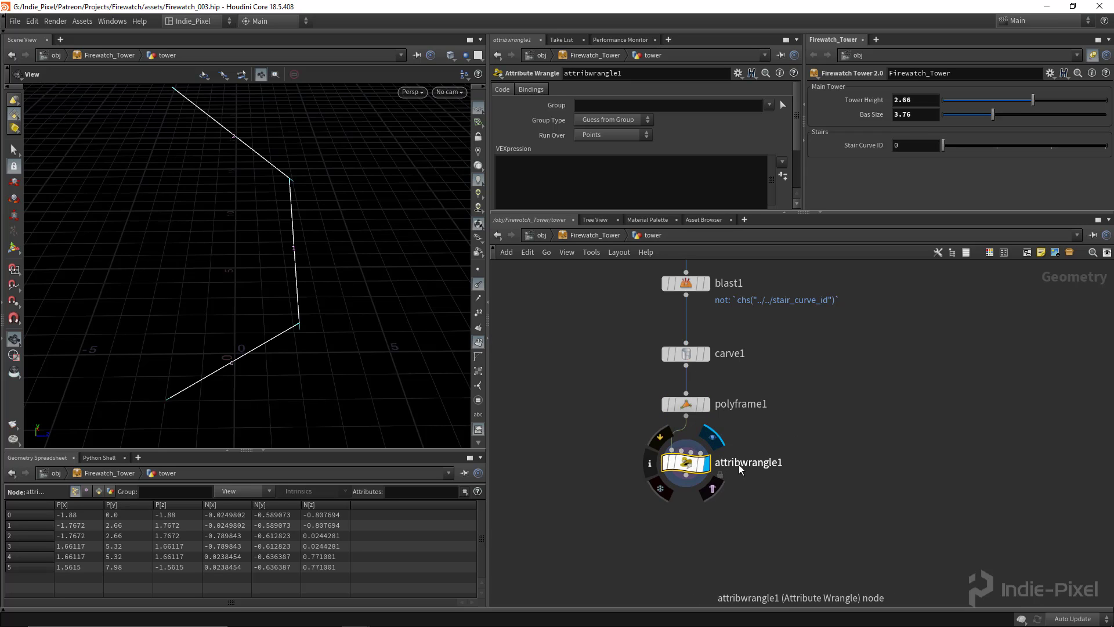
# Rename the Attribute Wrangle as curve_dirs
pyautogui.doubleClick(738, 464)
pyautogui.write('curve_dir')
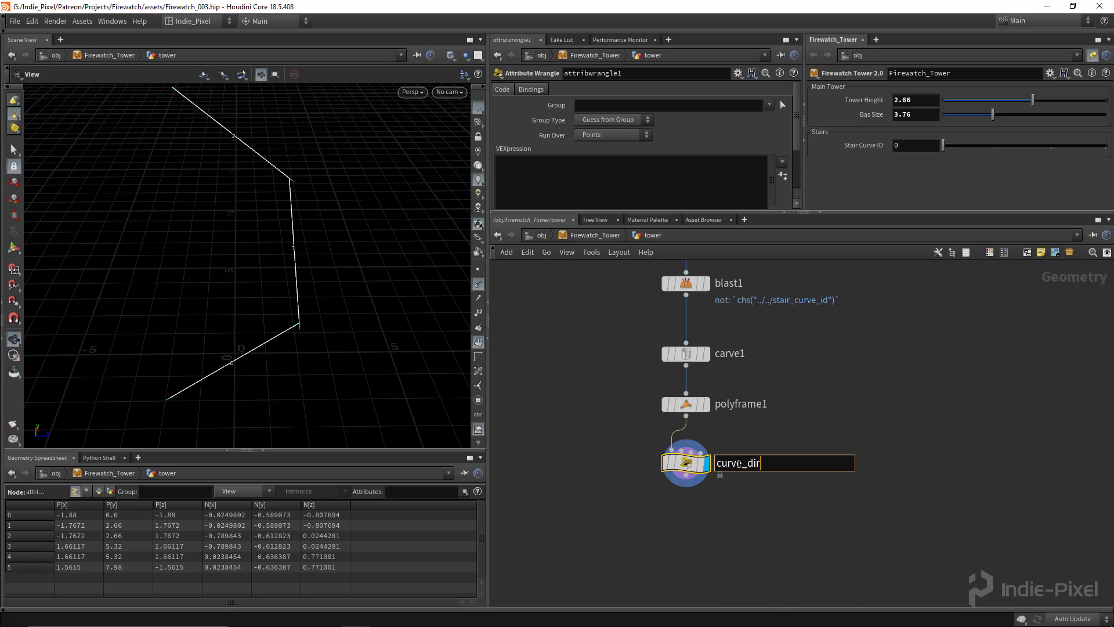
pyautogui.write('s')
pyautogui.press('Return')
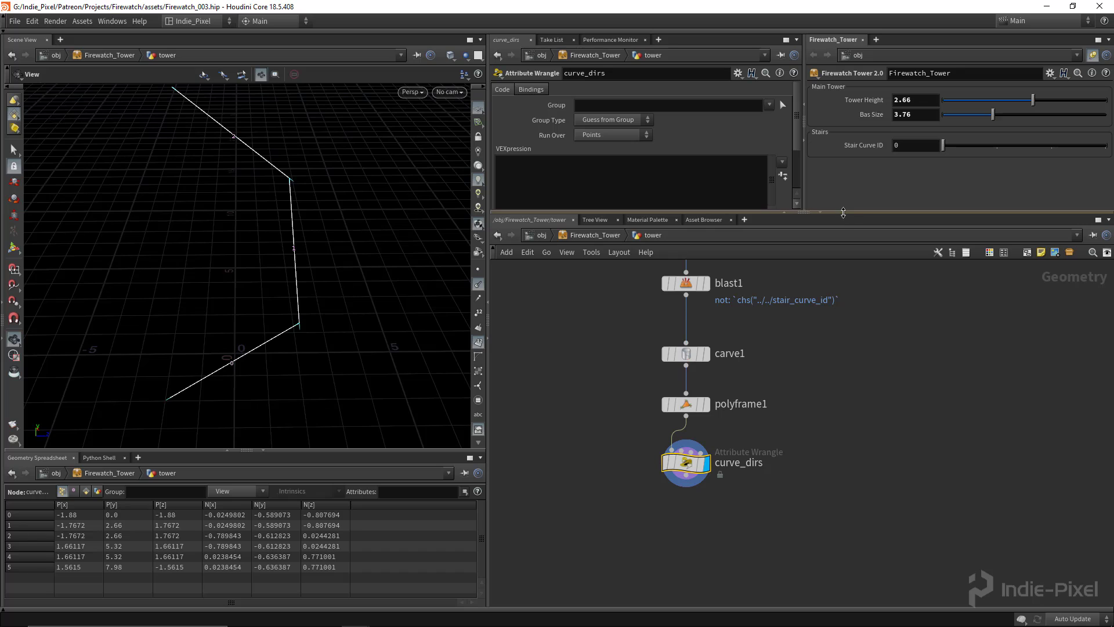
# Enlarge the parameter area and begin a vector declaration in curve_dirs's VEXpression
pyautogui.moveTo(843, 213); pyautogui.dragTo(843, 277)
pyautogui.click(659, 205)
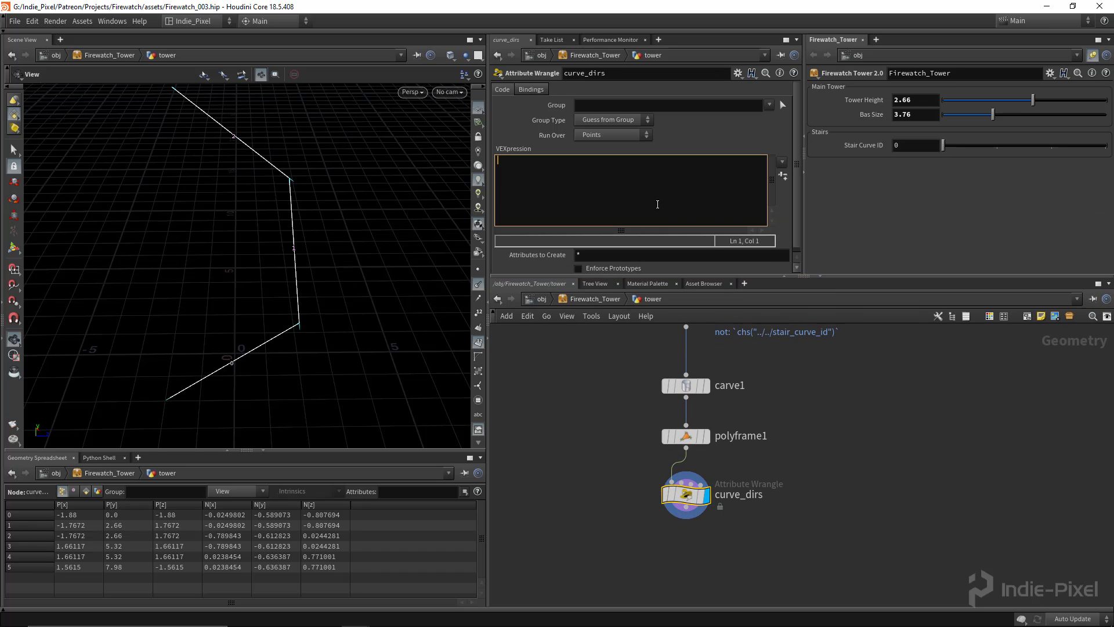
pyautogui.write('vector ')
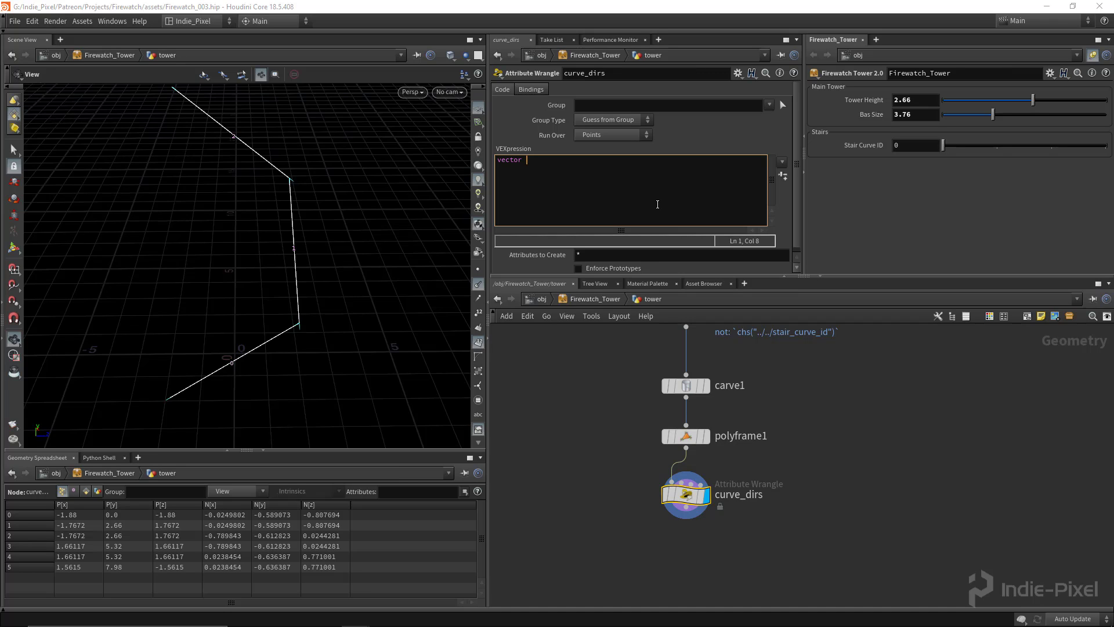
# In the curve_dirs code, define vector flatnrm from @N, set flatnrm.y to 0, and assign flatnrm back to @N
pyautogui.write('flatnrm')
pyautogui.write('@N;')
pyautogui.press('Return')
pyautogui.write('flta')
pyautogui.write('nrm.y = 0;')
pyautogui.press('Return')
pyautogui.write('@N = flatnr')
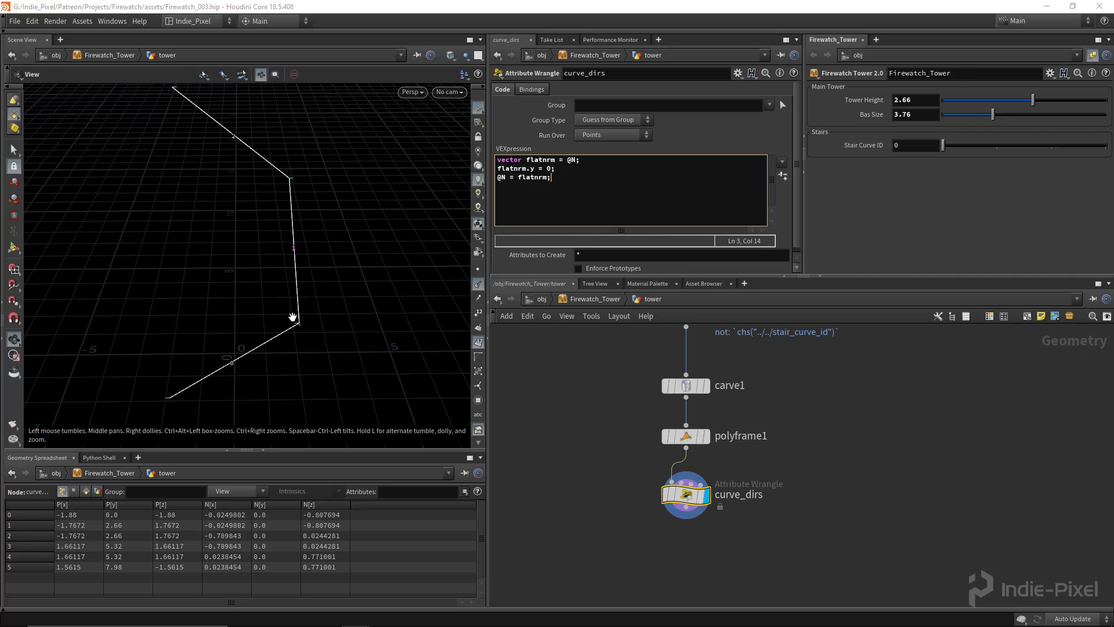
# Set the viewport's Scale Normal guide size to 1 in the display options and widen the parameter pane
pyautogui.moveTo(293, 317); pyautogui.dragTo(315, 318)
pyautogui.press('d')
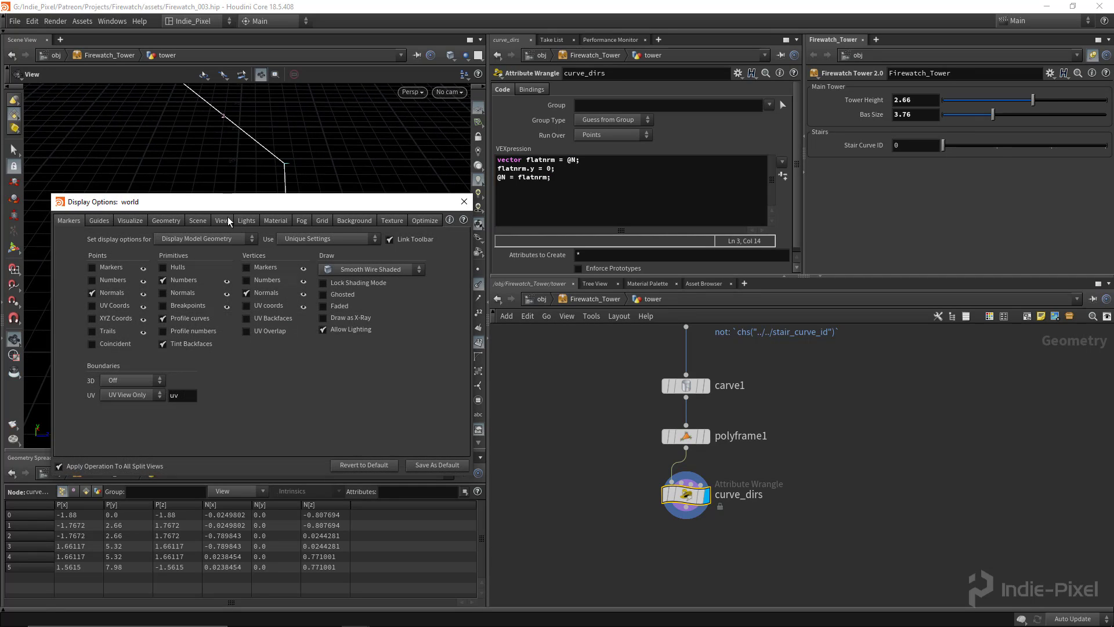
pyautogui.moveTo(212, 210); pyautogui.dragTo(614, 184)
pyautogui.click(281, 304)
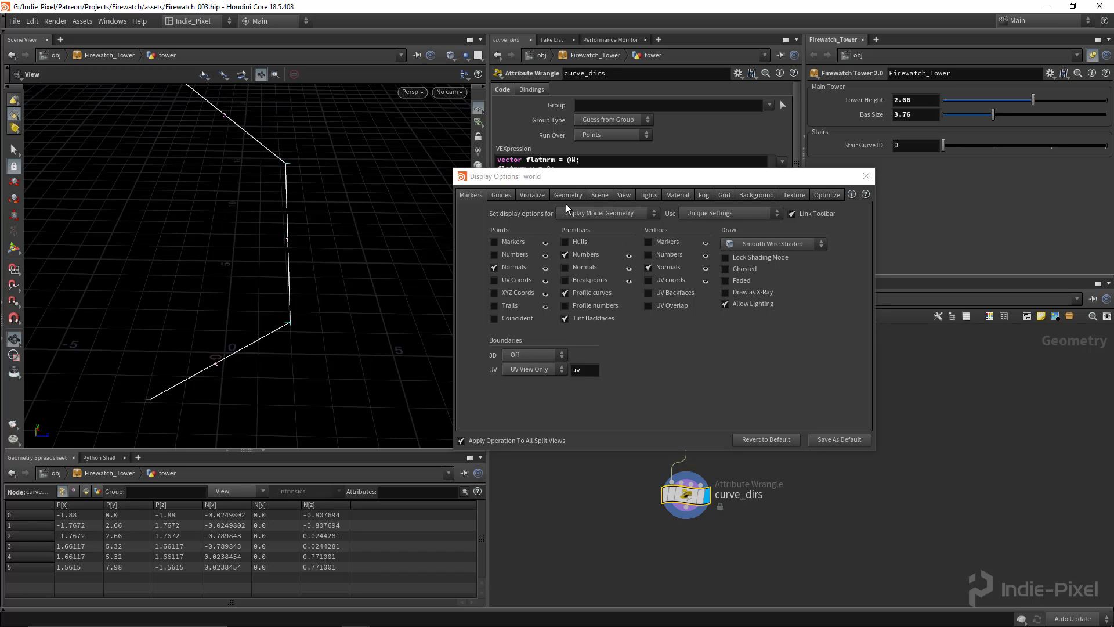
pyautogui.click(500, 196)
pyautogui.moveTo(746, 317); pyautogui.dragTo(774, 322)
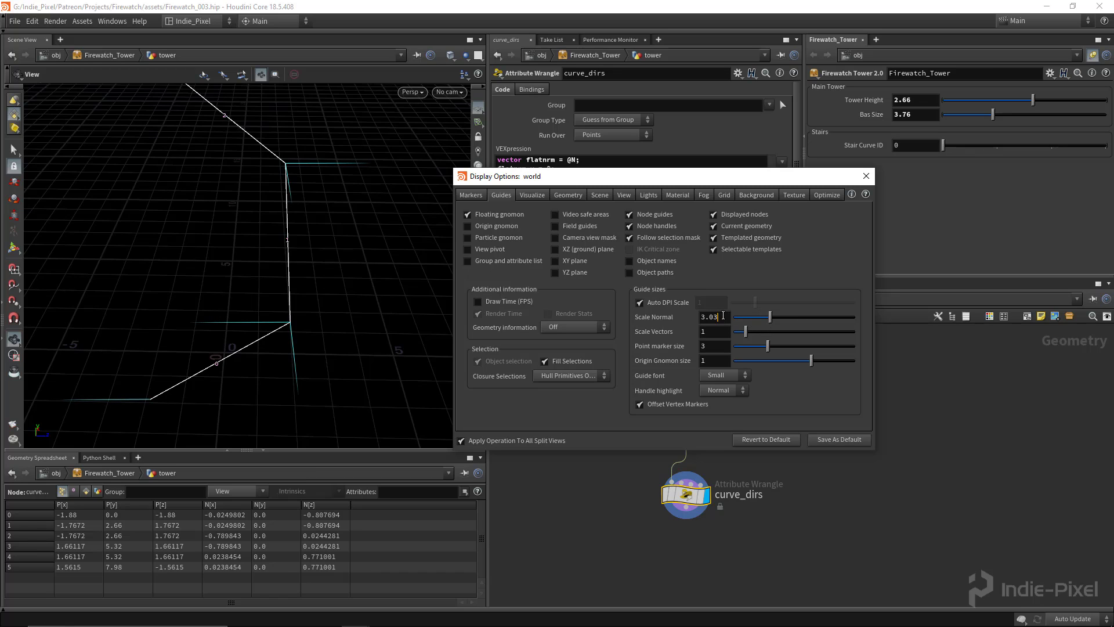
pyautogui.doubleClick(723, 317)
pyautogui.write('1')
pyautogui.press('Return')
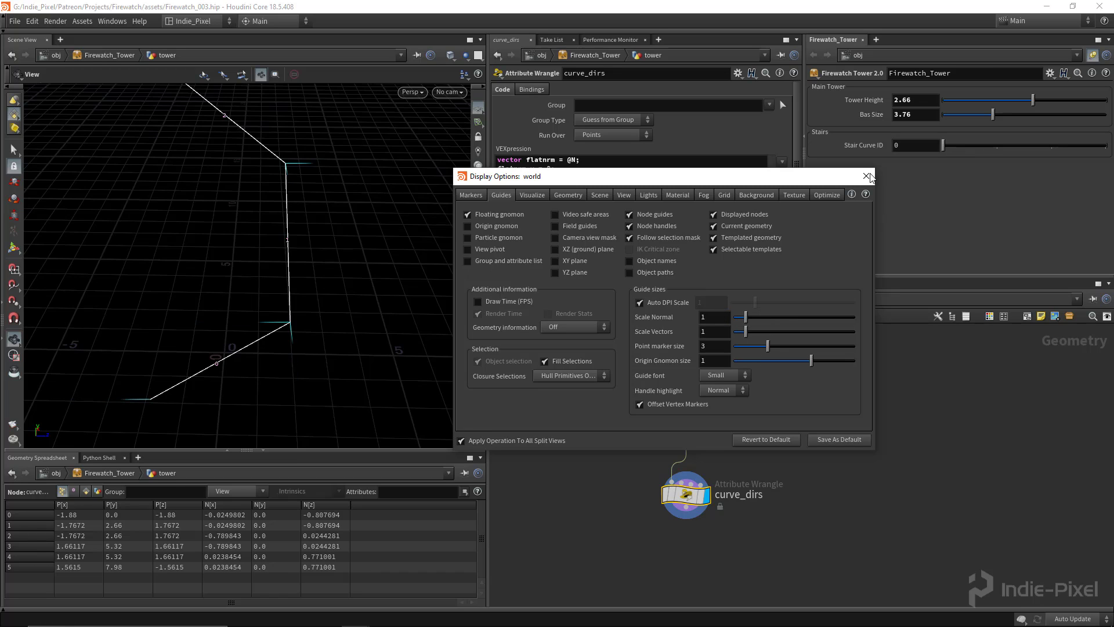
pyautogui.click(867, 176)
pyautogui.moveTo(303, 326); pyautogui.dragTo(281, 311)
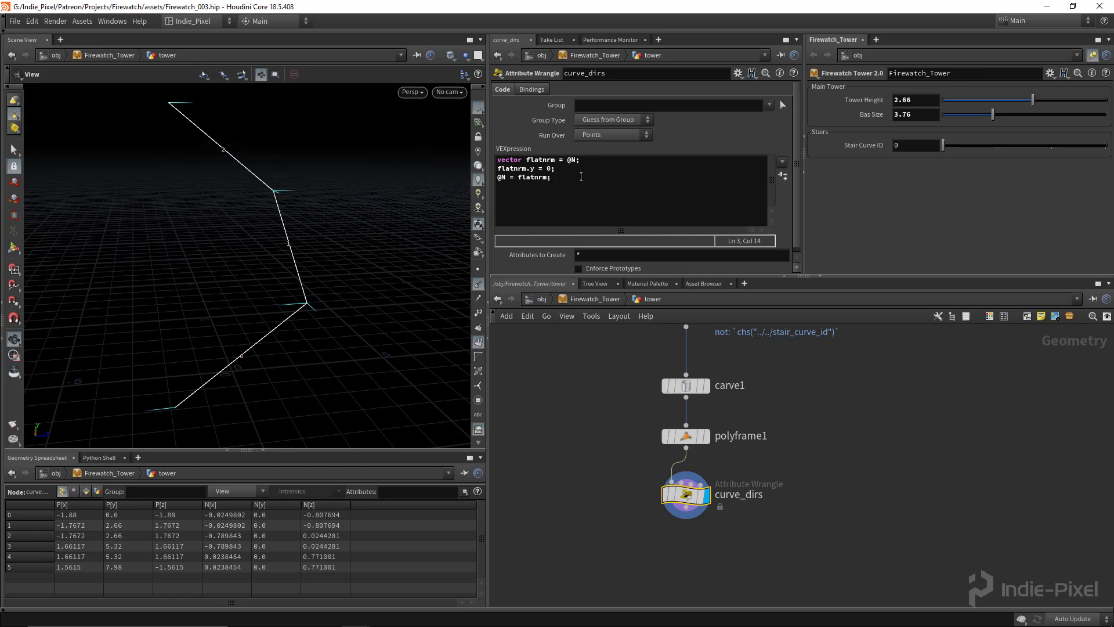
pyautogui.moveTo(803, 175); pyautogui.dragTo(846, 174)
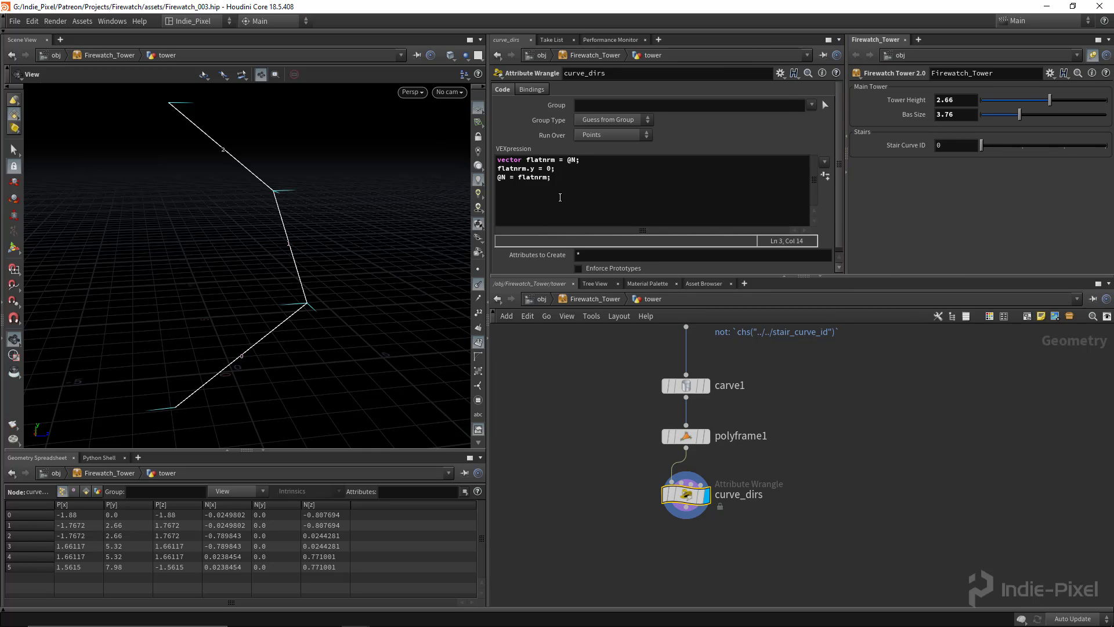
pyautogui.hotkey('ctrl', 'a')
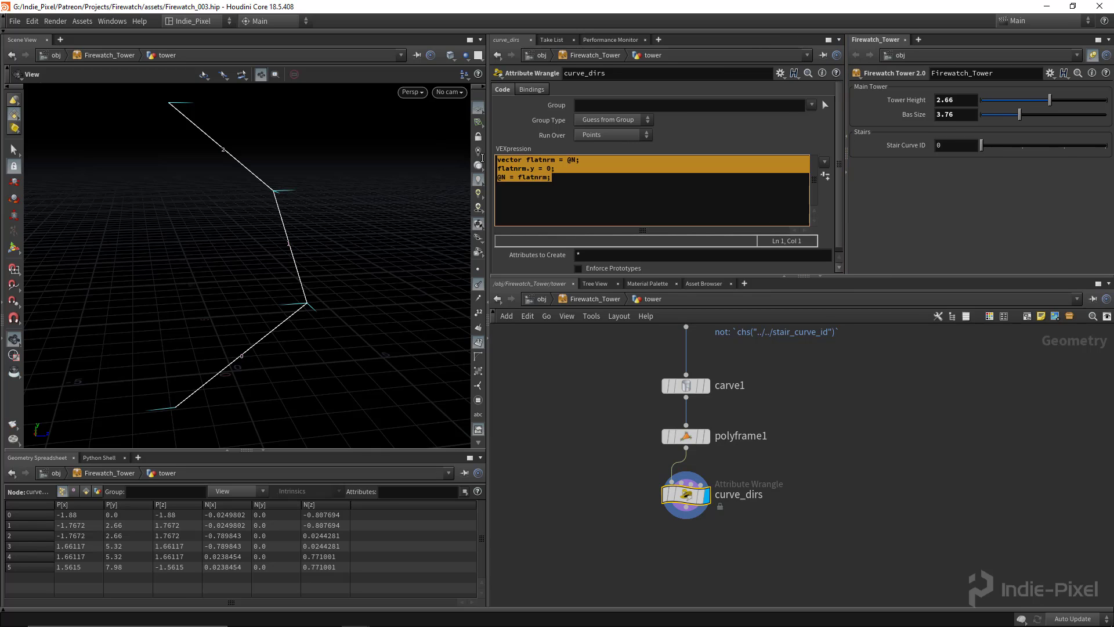
pyautogui.click(781, 74)
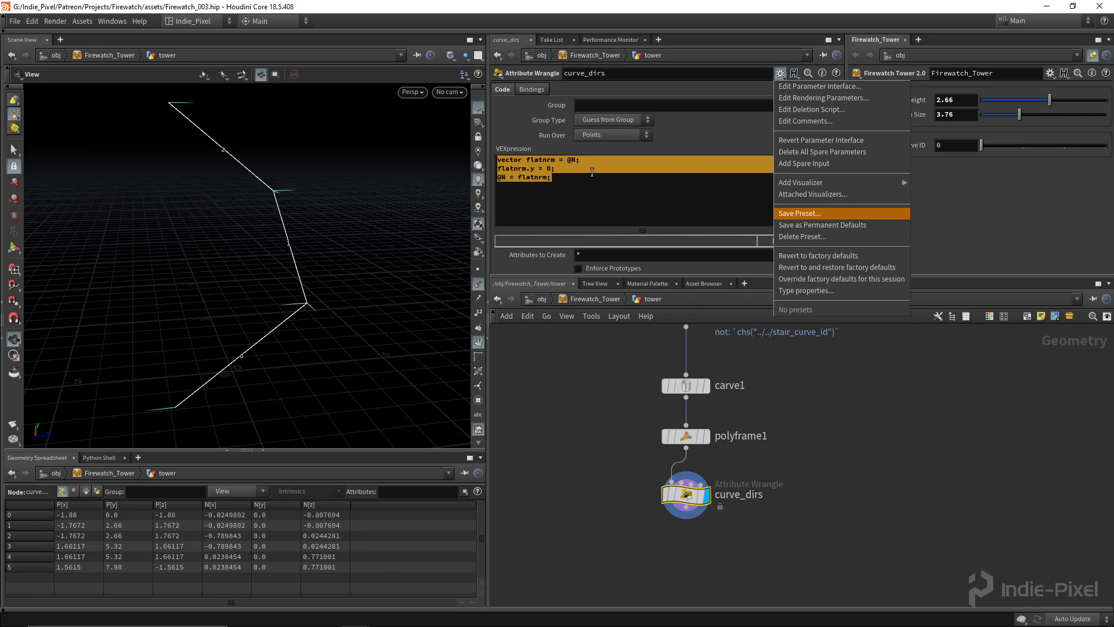
pyautogui.click(582, 203)
pyautogui.press('Return')
pyautogui.press('Return')
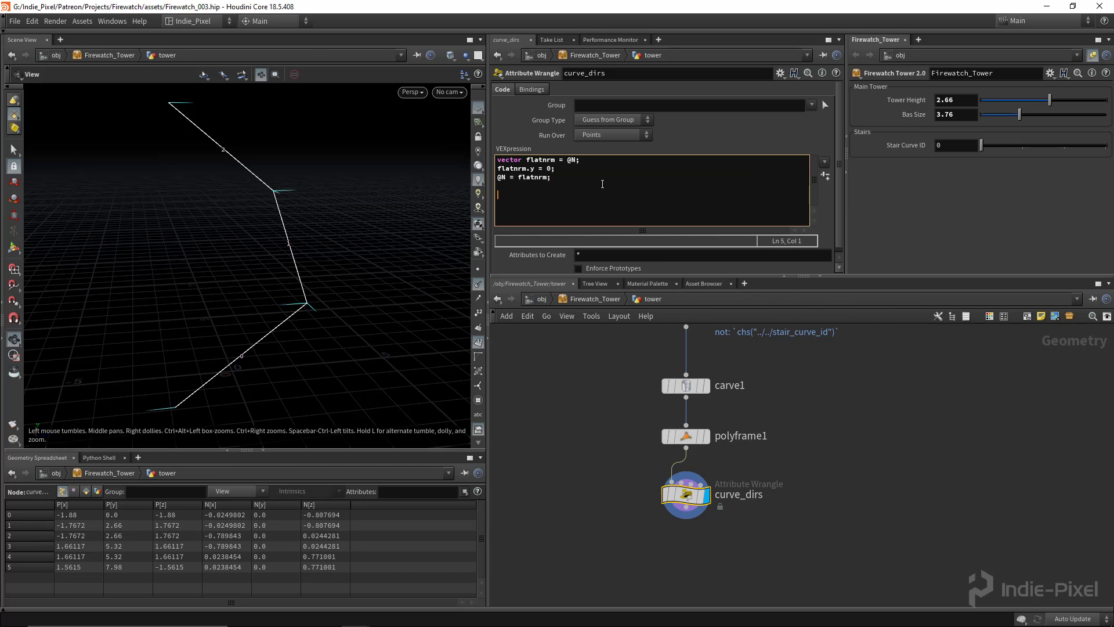
# Replace the last line of the curve_dirs code with flatnrm = normalize(flatnrm);
pyautogui.press('BackSpace')
pyautogui.hotkey('shift', 'End')
pyautogui.press('BackSpace')
pyautogui.write('flatnrm = ')
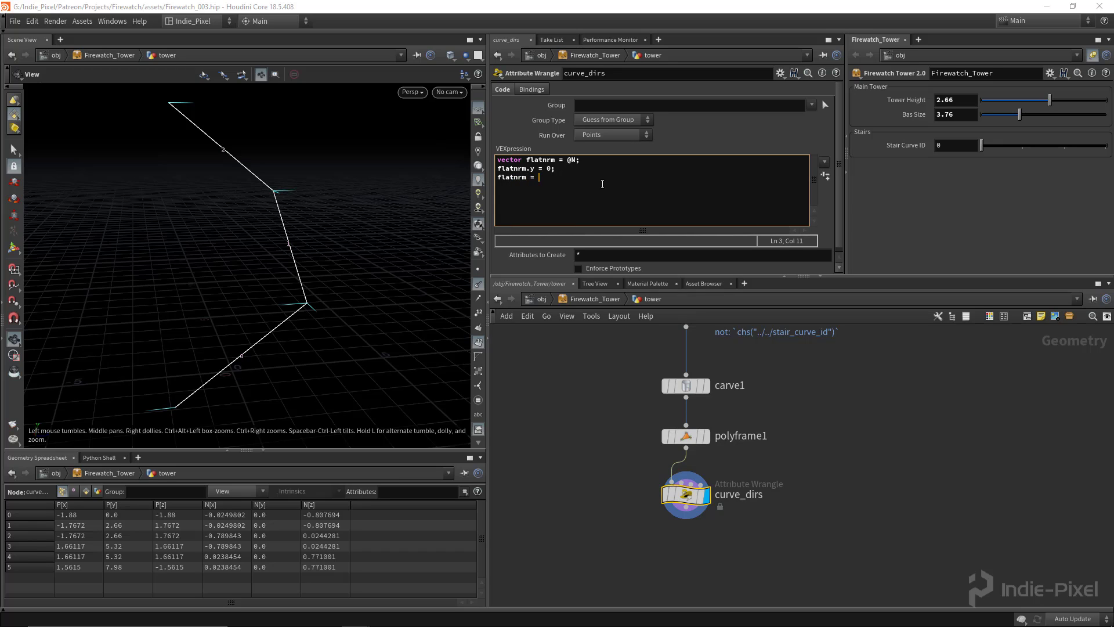
pyautogui.write('norma;li')
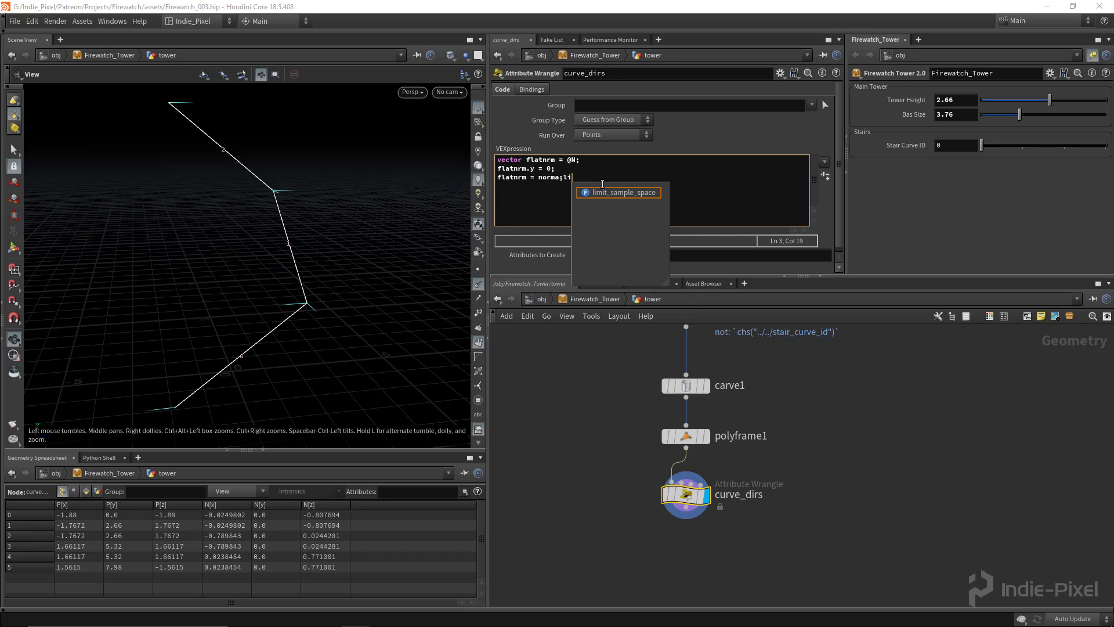
pyautogui.press('BackSpace')
pyautogui.press('BackSpace')
pyautogui.write('l')
pyautogui.press('Down')
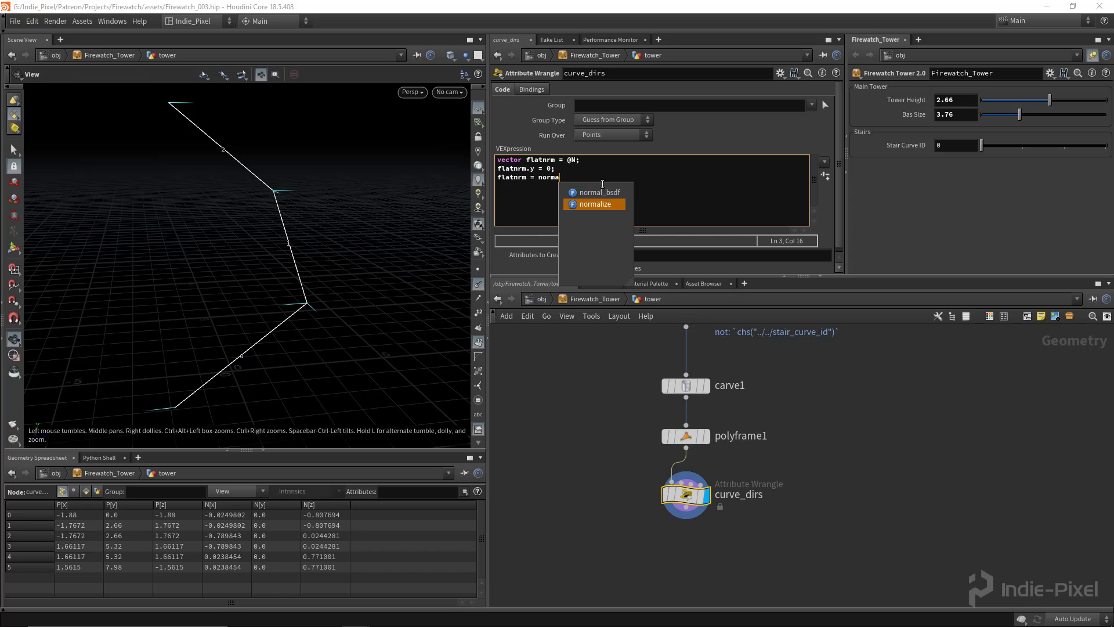
pyautogui.press('Return')
pyautogui.write('(fl')
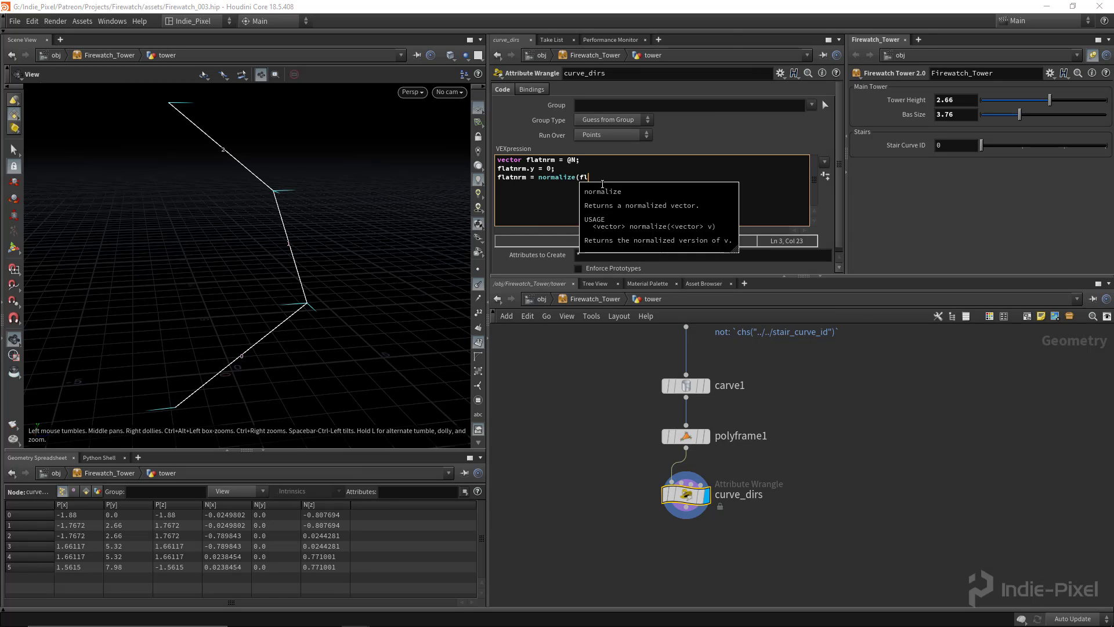
pyautogui.write('atnrm);')
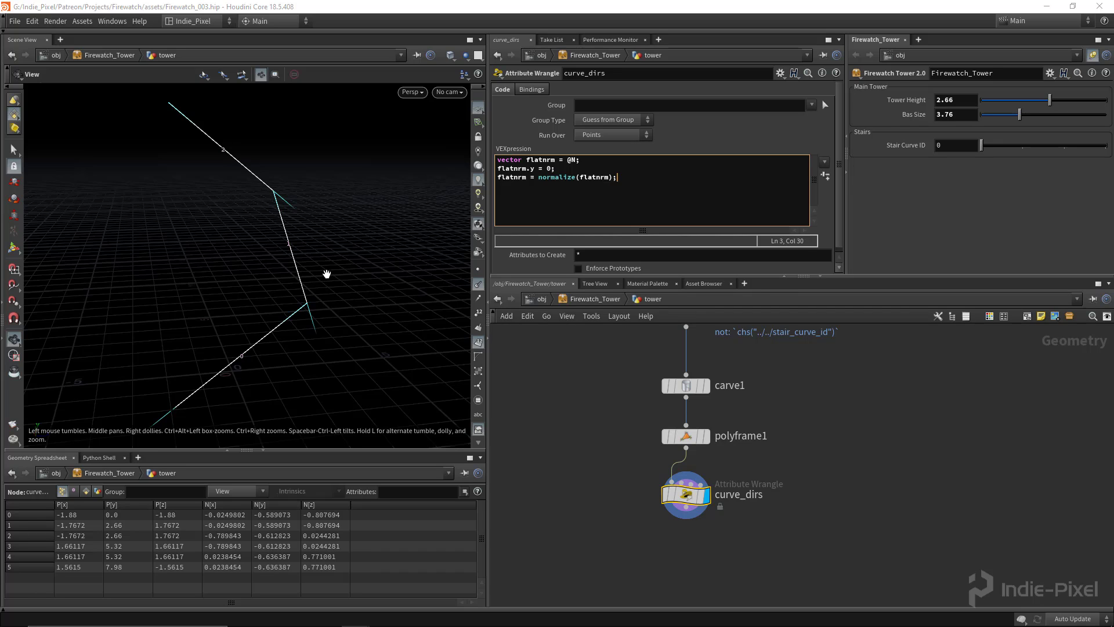
# Add a line to the curve_dirs code after a blank line: v@right = cross({0,1,0}, flatnrm);
pyautogui.moveTo(325, 275); pyautogui.dragTo(337, 273)
pyautogui.click(662, 177)
pyautogui.press('Return')
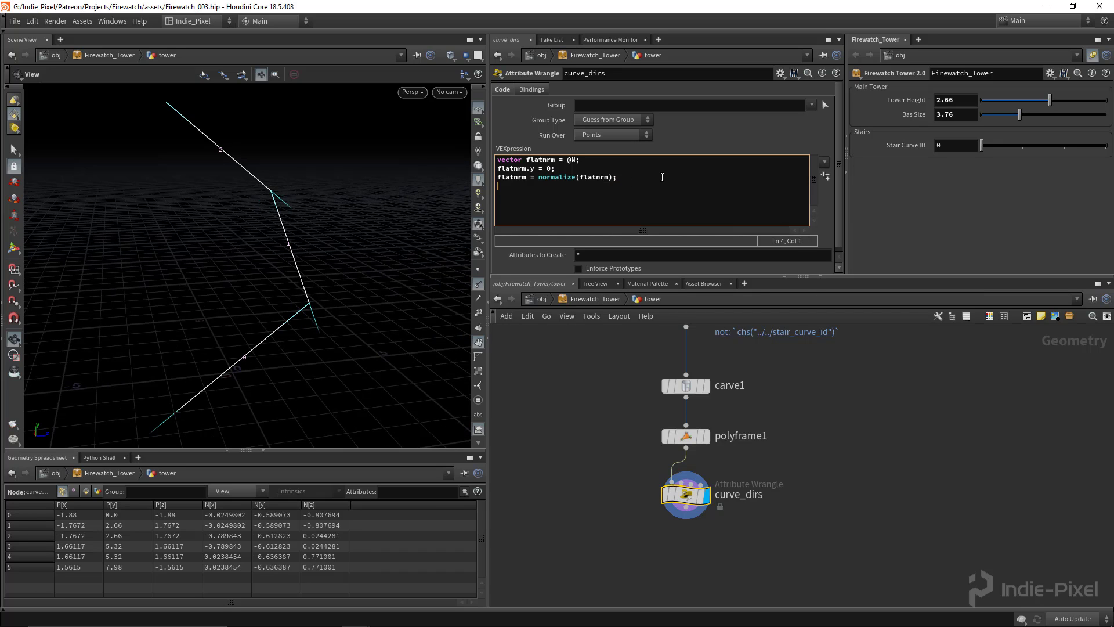
pyautogui.write('v')
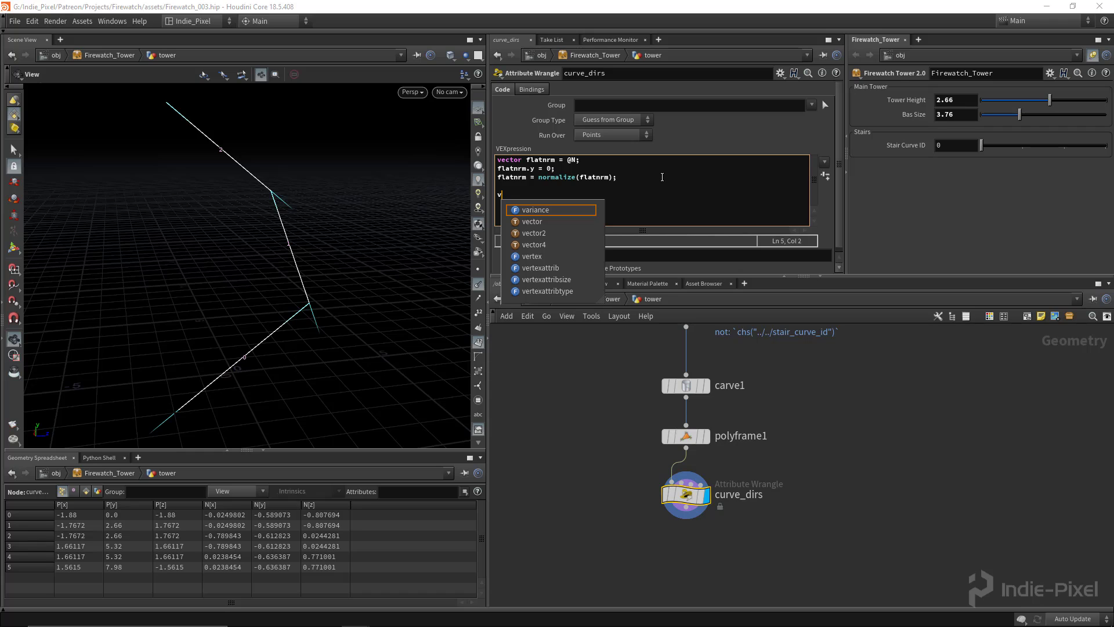
pyautogui.write('@right')
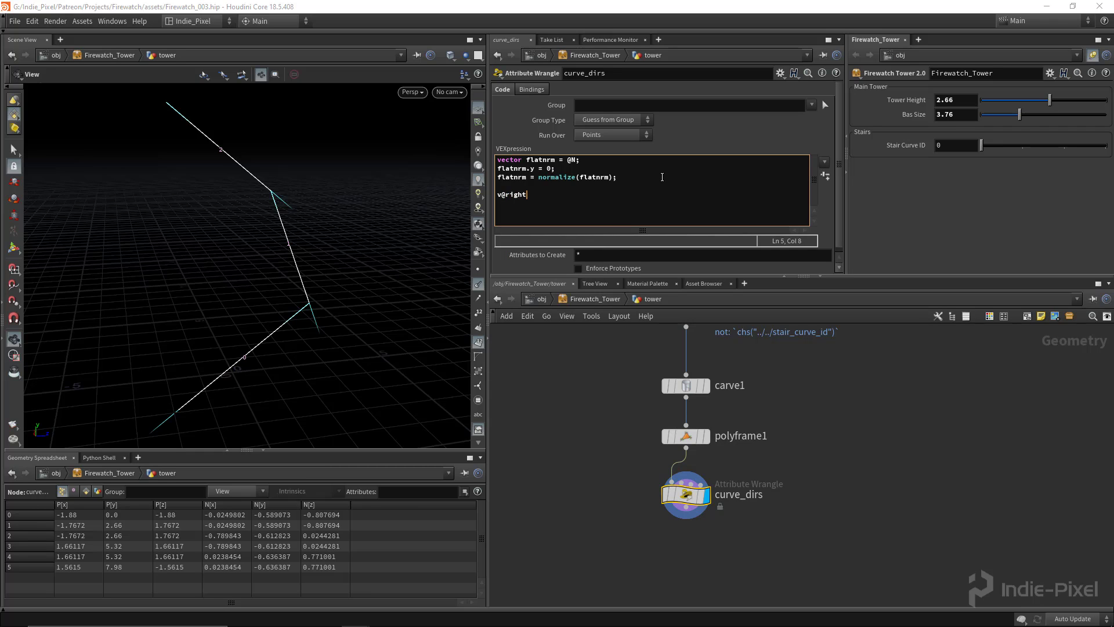
pyautogui.write(' =')
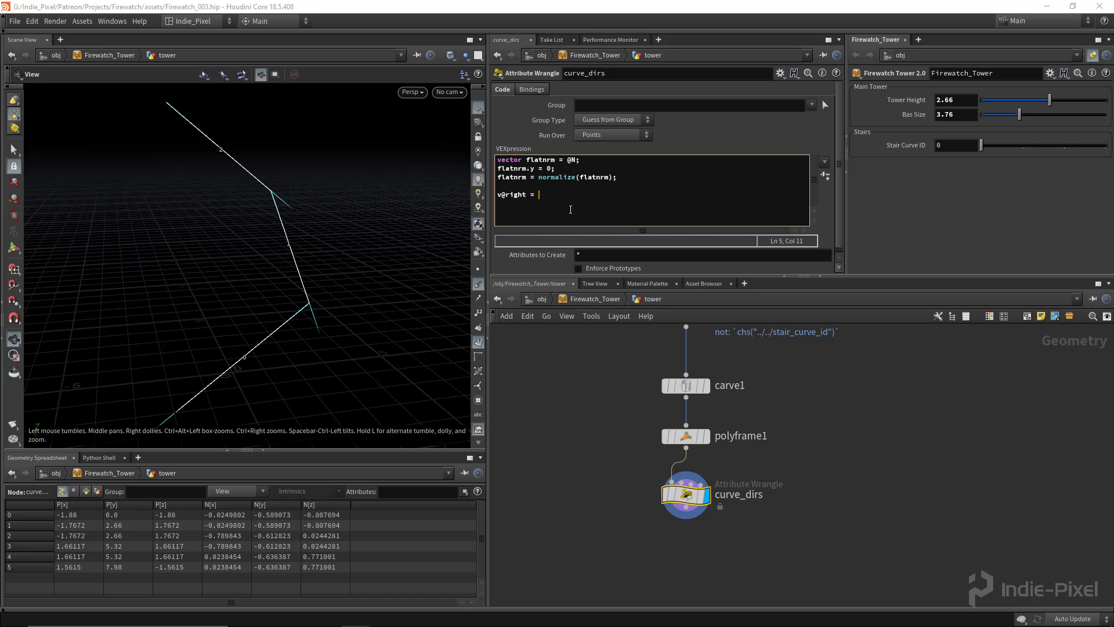
pyautogui.write('cross({0,1,0}, flatnrm);')
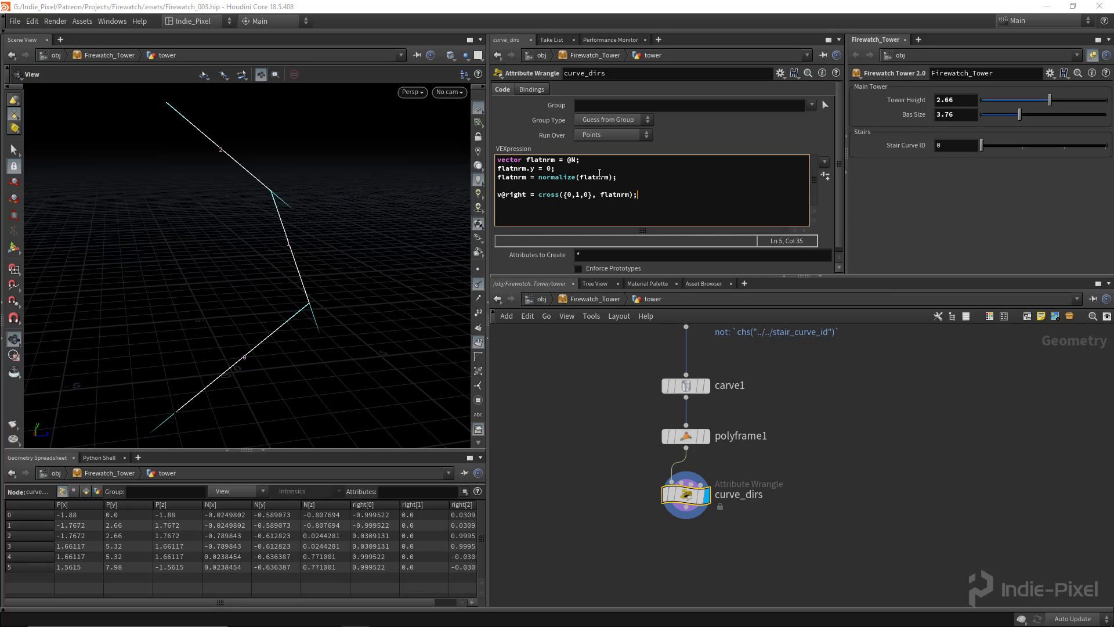
pyautogui.moveTo(487, 537); pyautogui.dragTo(593, 523)
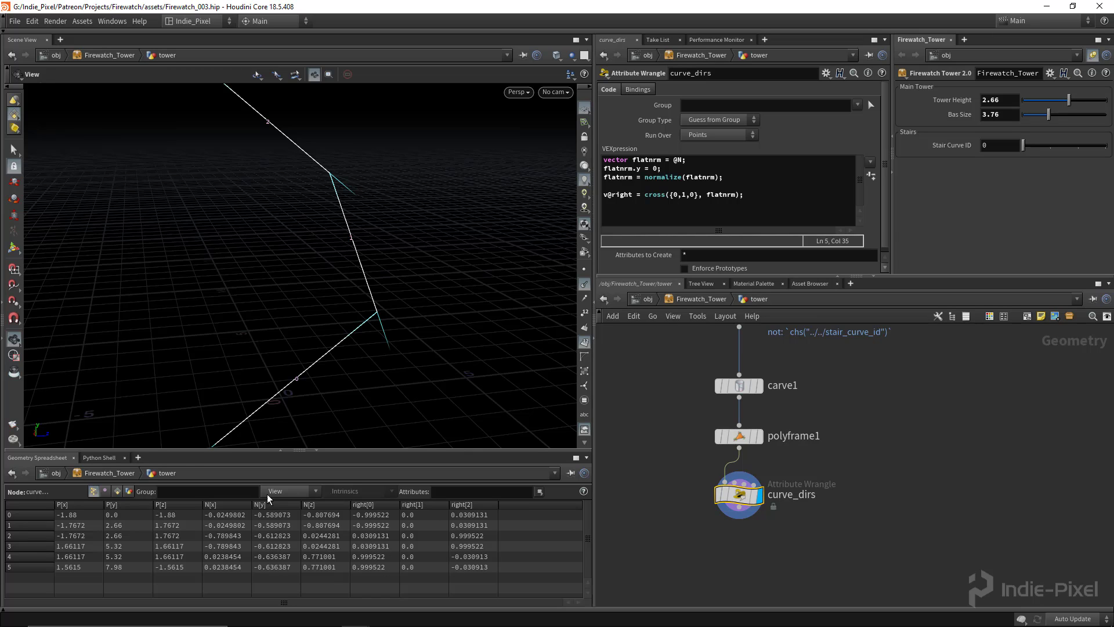
pyautogui.click(137, 459)
pyautogui.moveTo(182, 482)
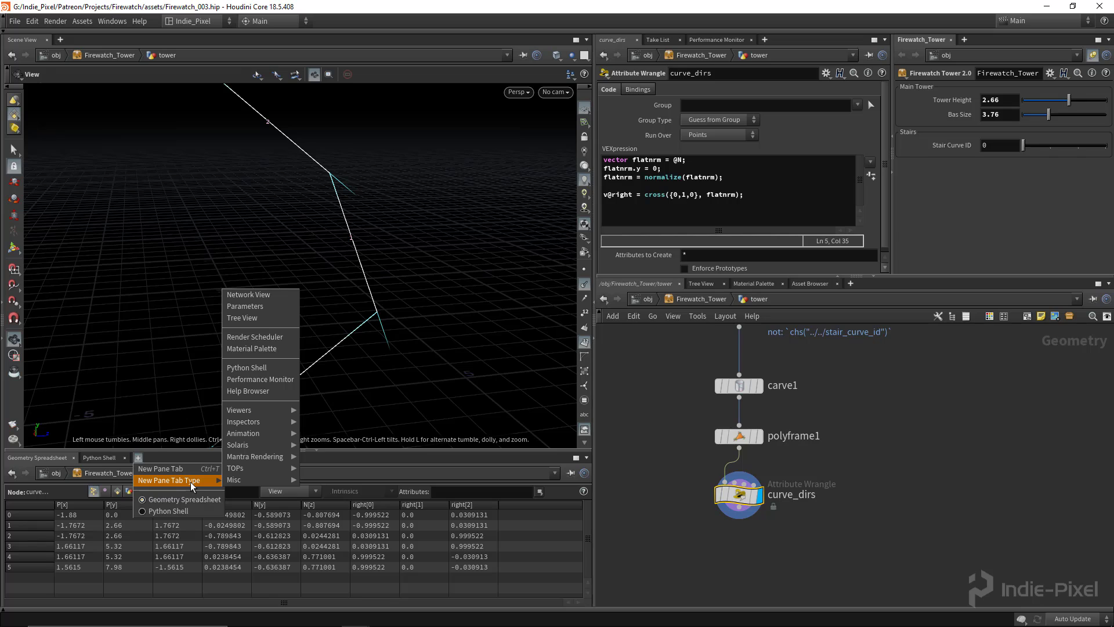
pyautogui.moveTo(248, 422)
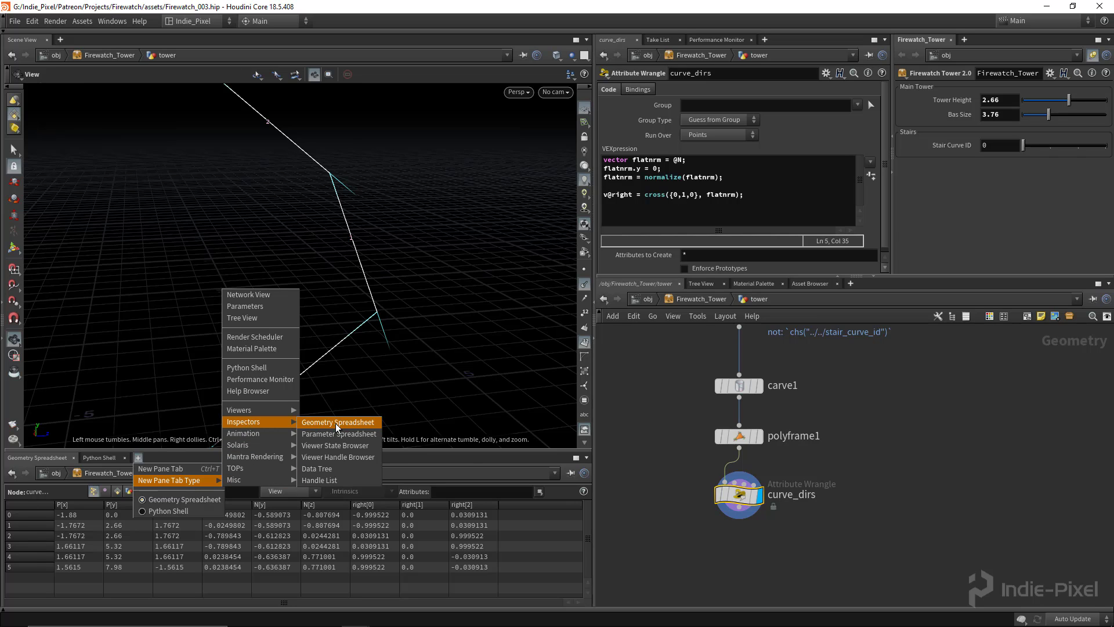
pyautogui.click(449, 459)
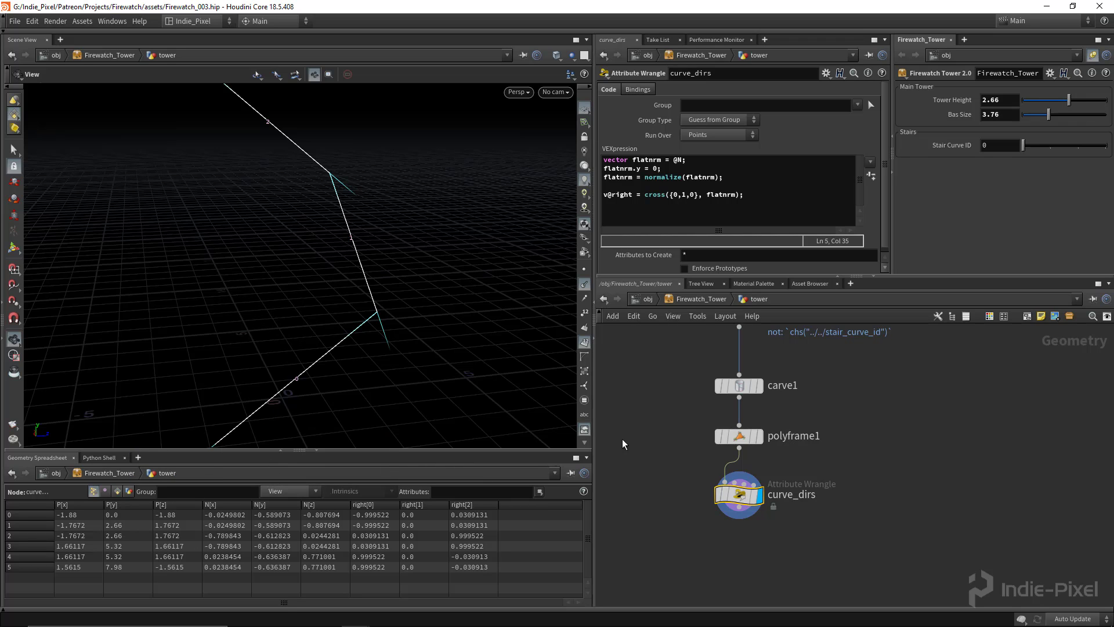
pyautogui.moveTo(594, 495); pyautogui.dragTo(530, 494)
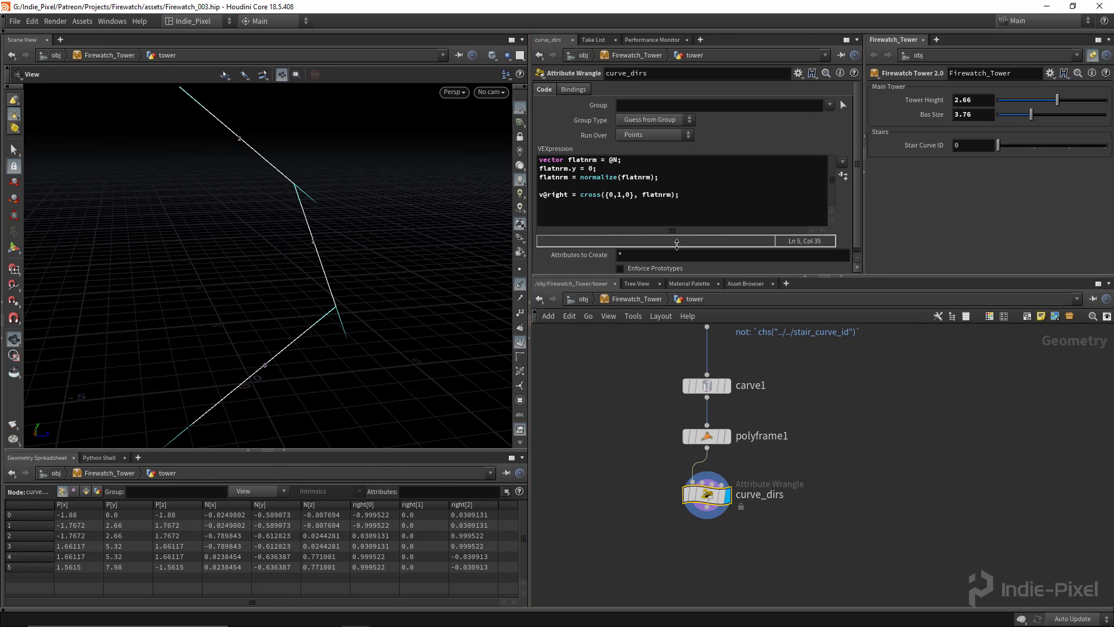
pyautogui.click(690, 195)
pyautogui.press('Return')
pyautogui.write('v@up ')
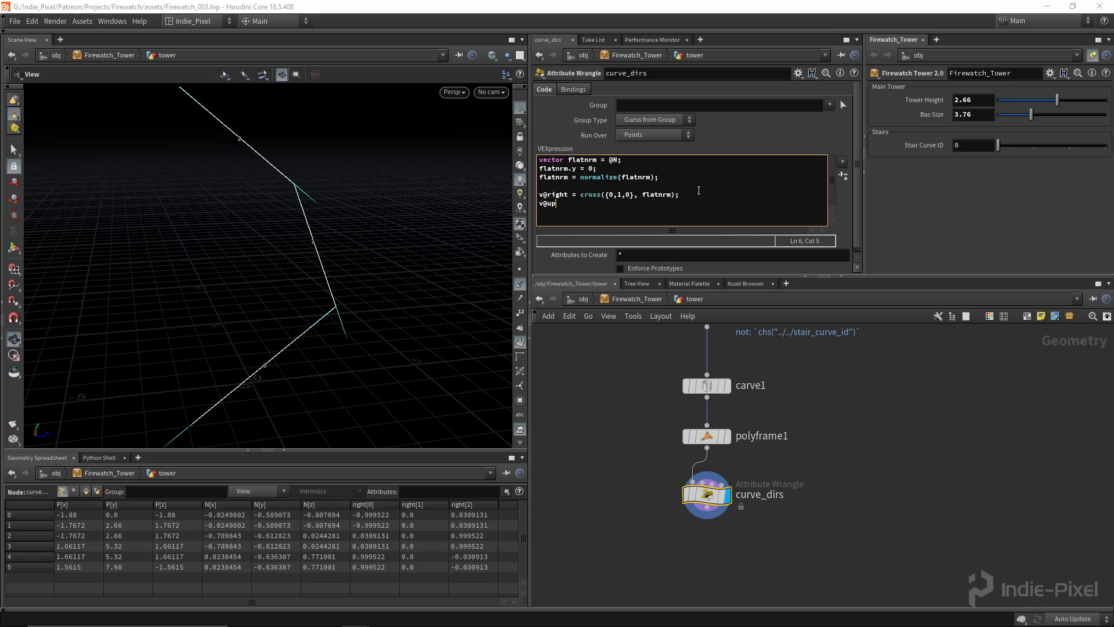
pyautogui.write('= cross(@N,')
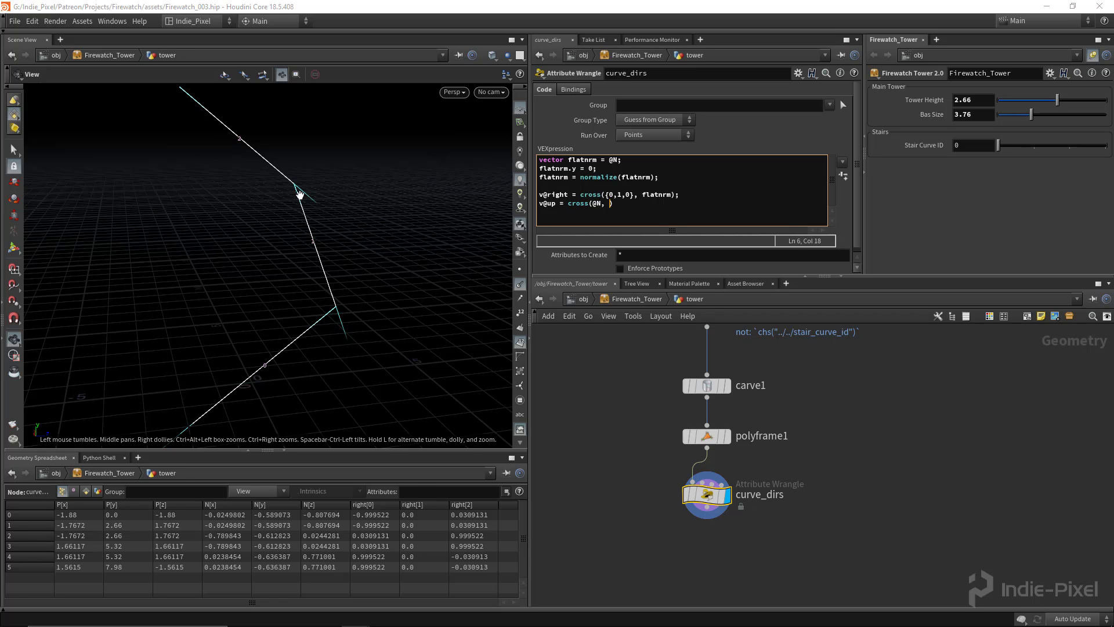
pyautogui.moveTo(300, 193); pyautogui.dragTo(261, 177)
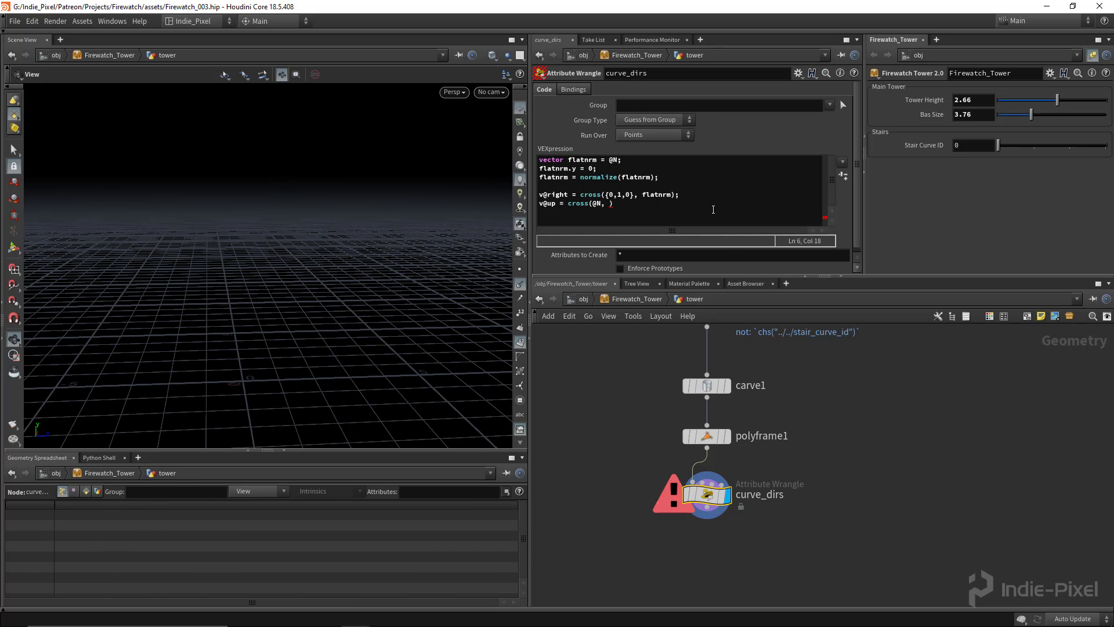
pyautogui.click(541, 204)
pyautogui.write('//')
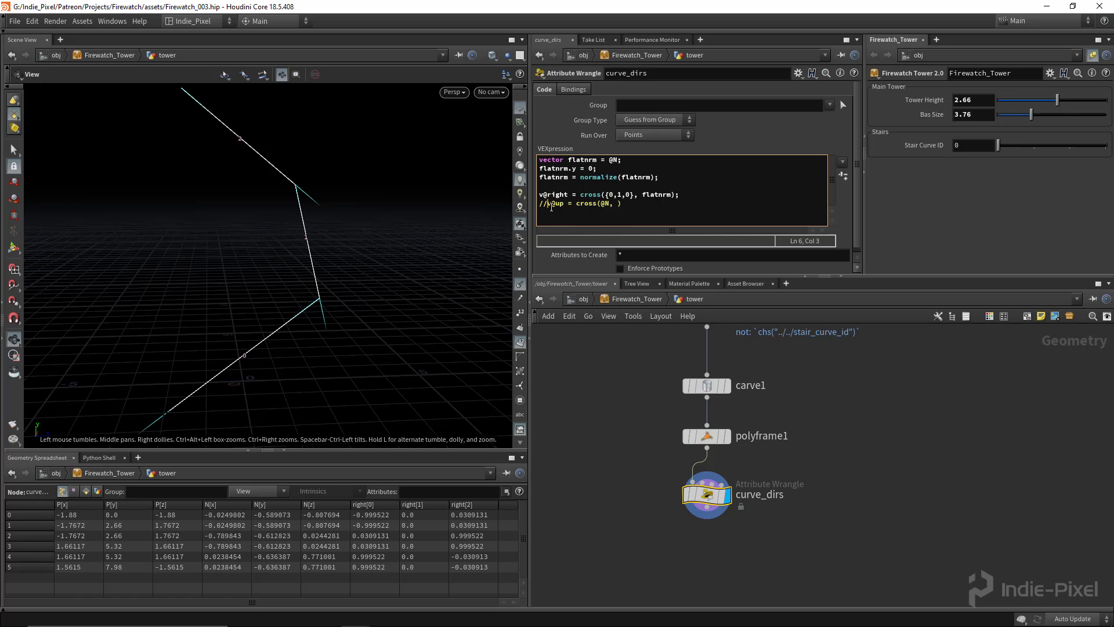
pyautogui.press('BackSpace')
pyautogui.press('BackSpace')
pyautogui.press('End')
pyautogui.write('right')
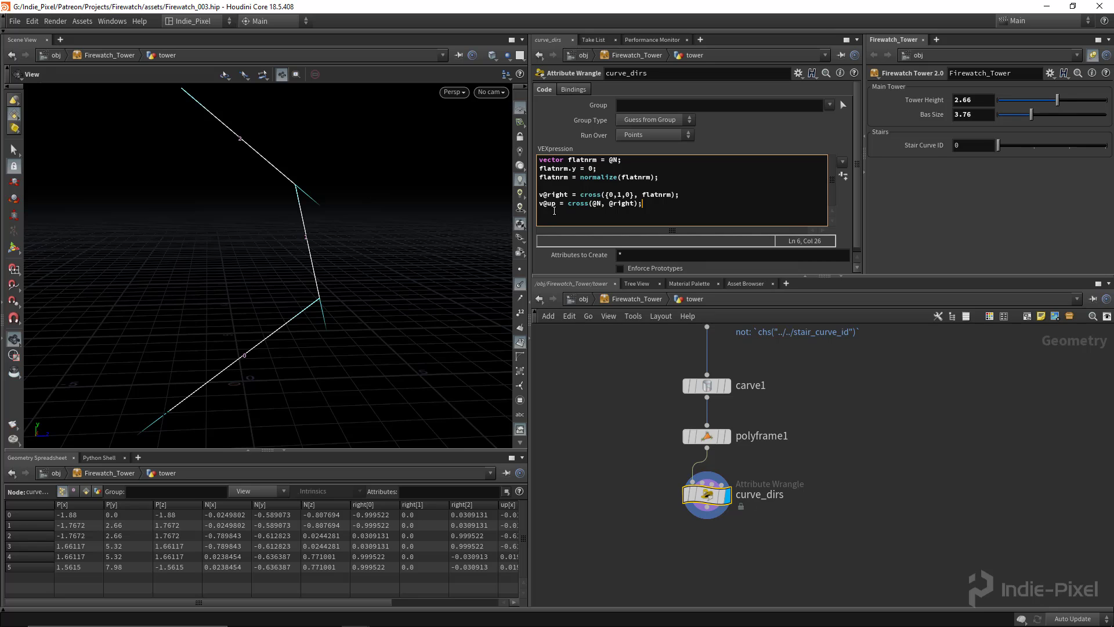
# Add a Visualize node fed by curve_dirs, place it below and beside that node, and select it
pyautogui.moveTo(824, 497); pyautogui.dragTo(839, 426, button='middle')
pyautogui.moveTo(310, 231); pyautogui.dragTo(304, 197)
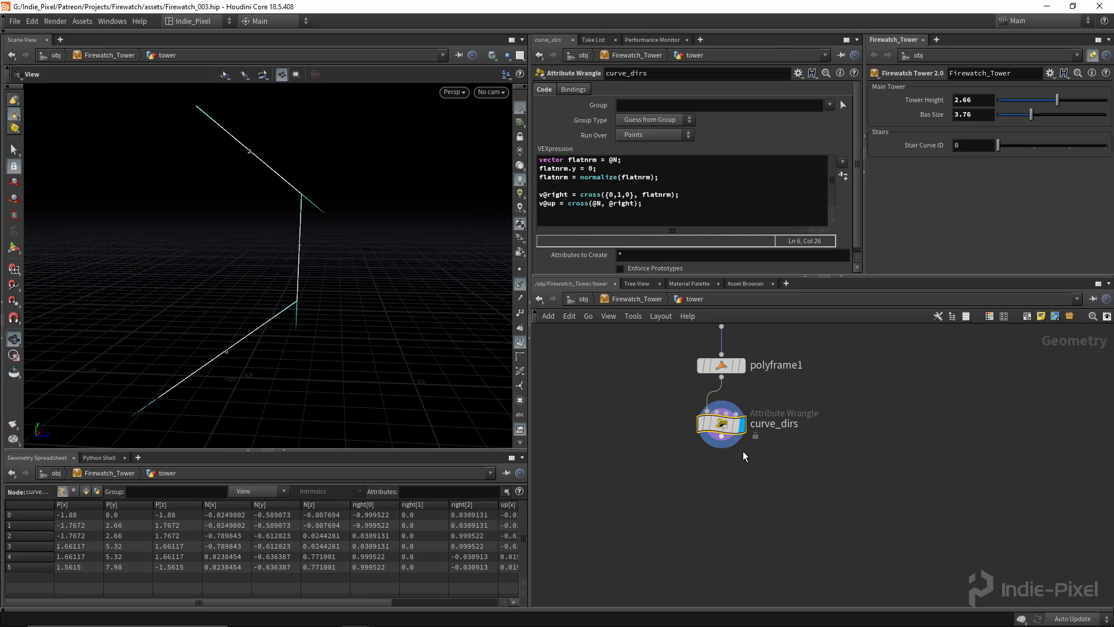
pyautogui.moveTo(690, 481); pyautogui.dragTo(687, 494, button='middle')
pyautogui.moveTo(671, 481); pyautogui.dragTo(779, 418)
pyautogui.moveTo(719, 441)
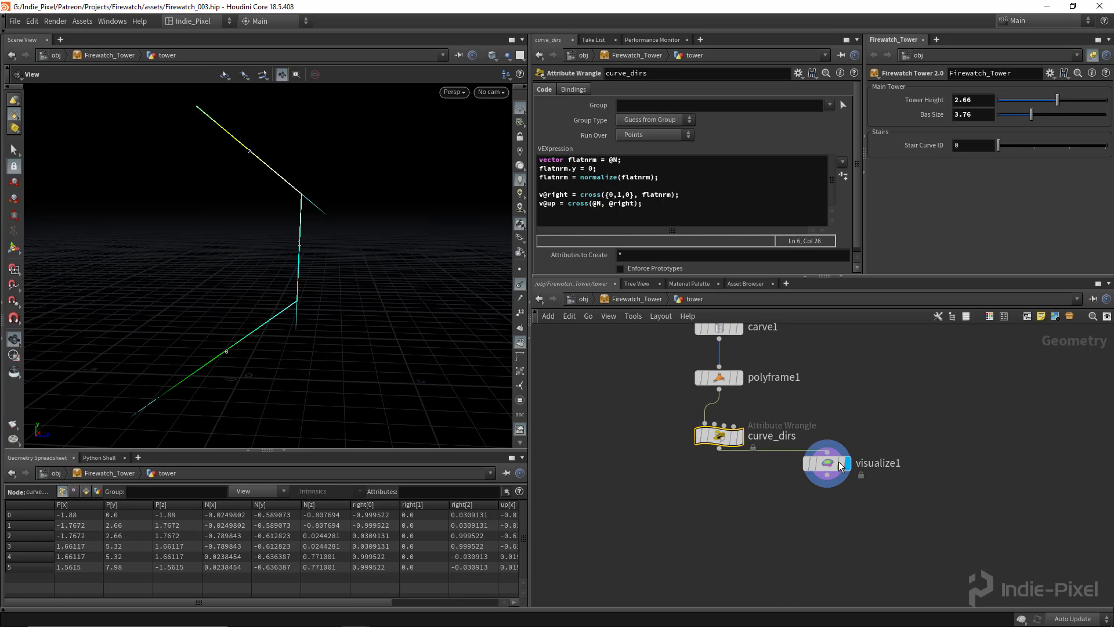
pyautogui.moveTo(830, 469); pyautogui.dragTo(874, 482)
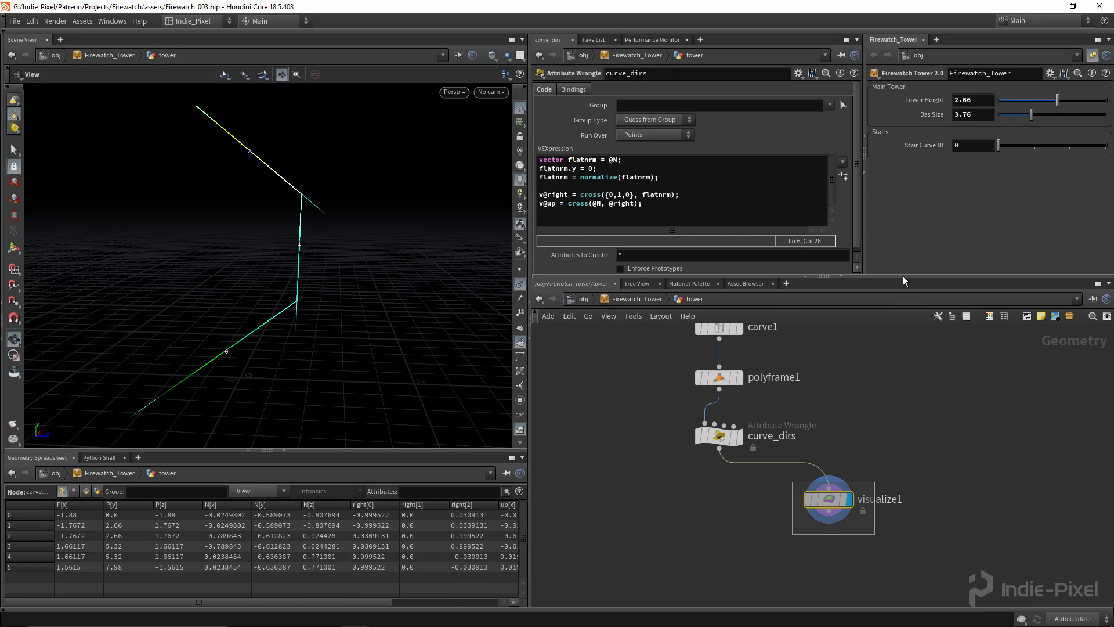
# Enlarge the parameter area and set visualize1's color visualizer to attribute right with class Point
pyautogui.moveTo(902, 277); pyautogui.dragTo(902, 322)
pyautogui.click(598, 89)
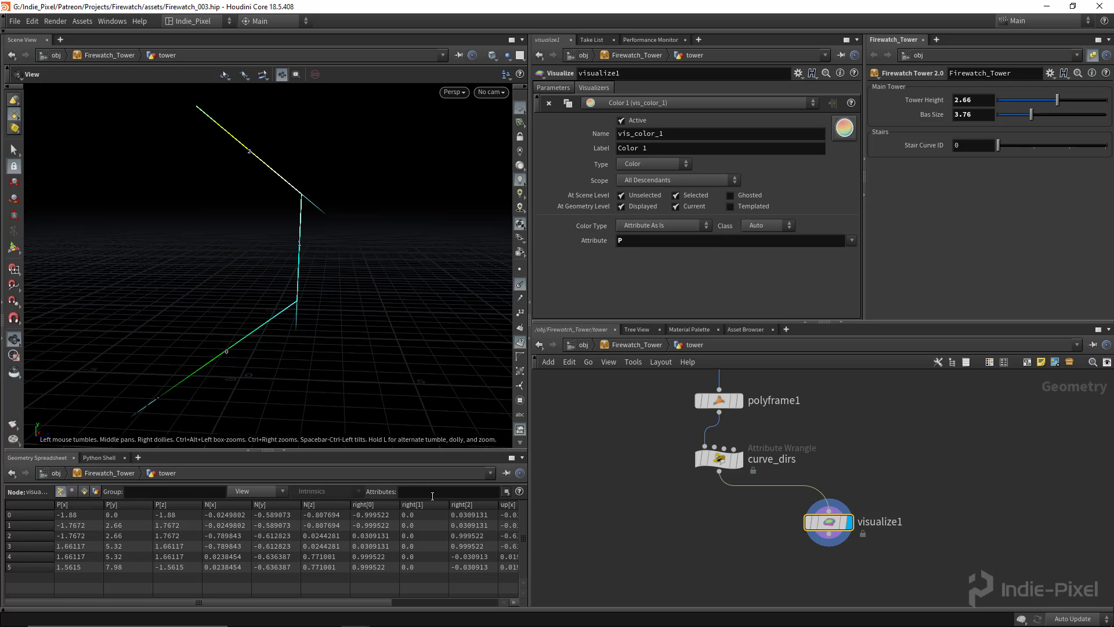
pyautogui.moveTo(344, 602); pyautogui.dragTo(451, 606)
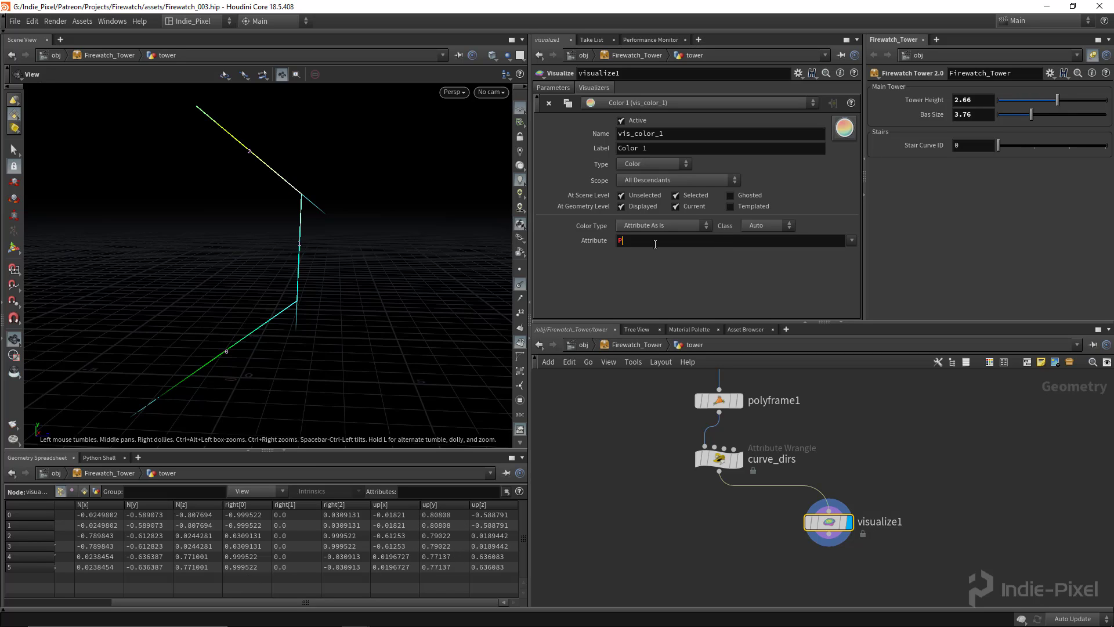
pyautogui.press('Return')
pyautogui.write('right')
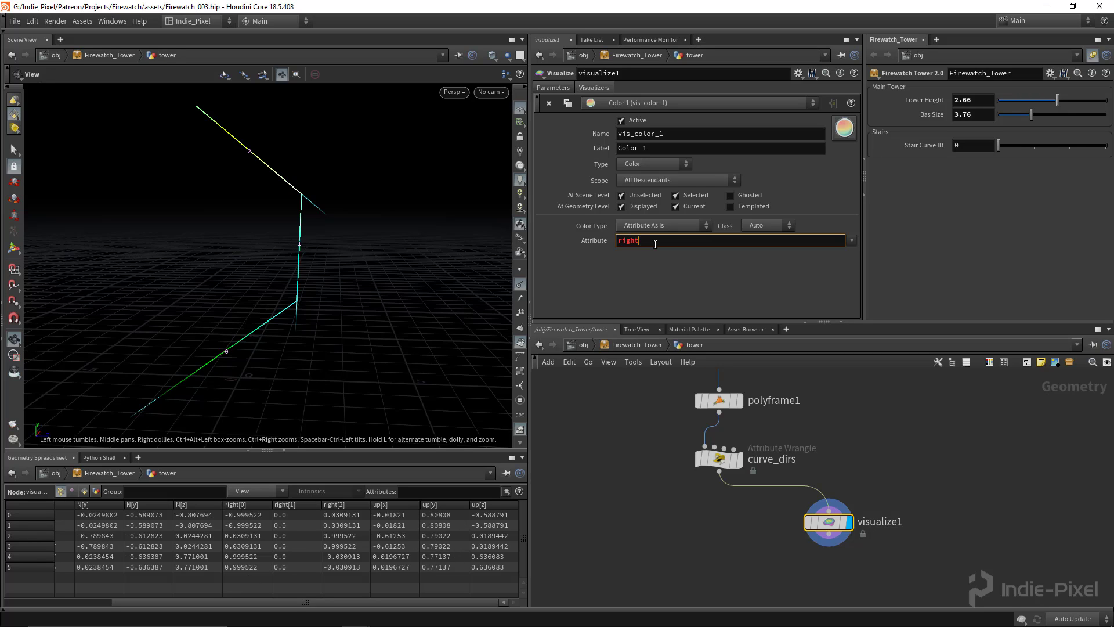
pyautogui.press('Return')
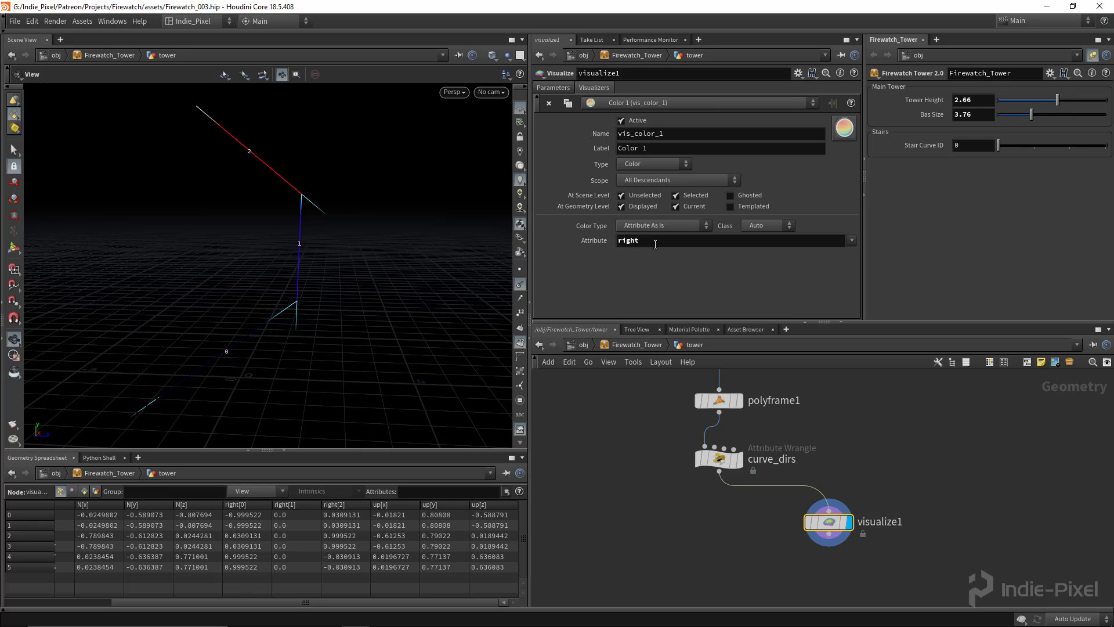
pyautogui.click(765, 226)
pyautogui.click(758, 237)
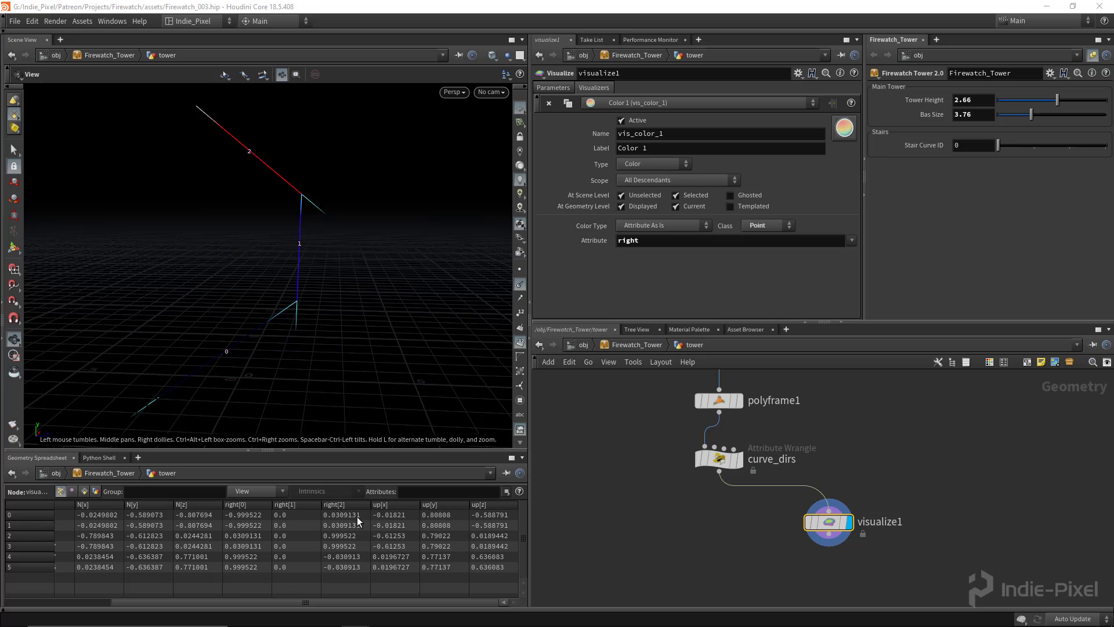
# Change visualize1's visualizer type to Marker with the Vector style and inspect the right vectors around the curve
pyautogui.click(649, 166)
pyautogui.click(649, 176)
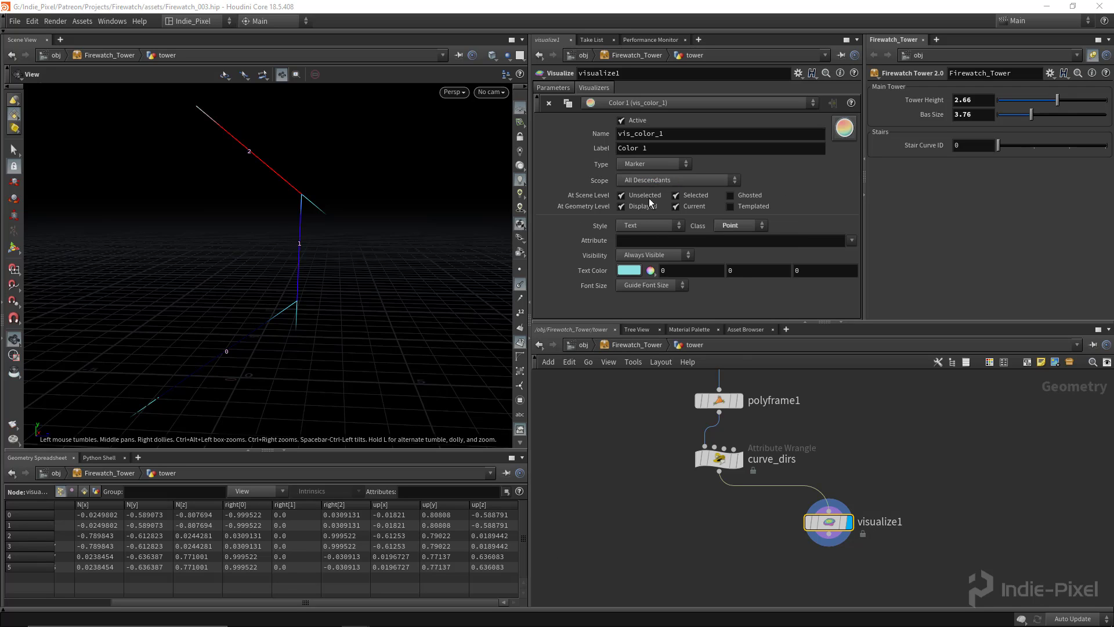
pyautogui.click(640, 226)
pyautogui.click(642, 284)
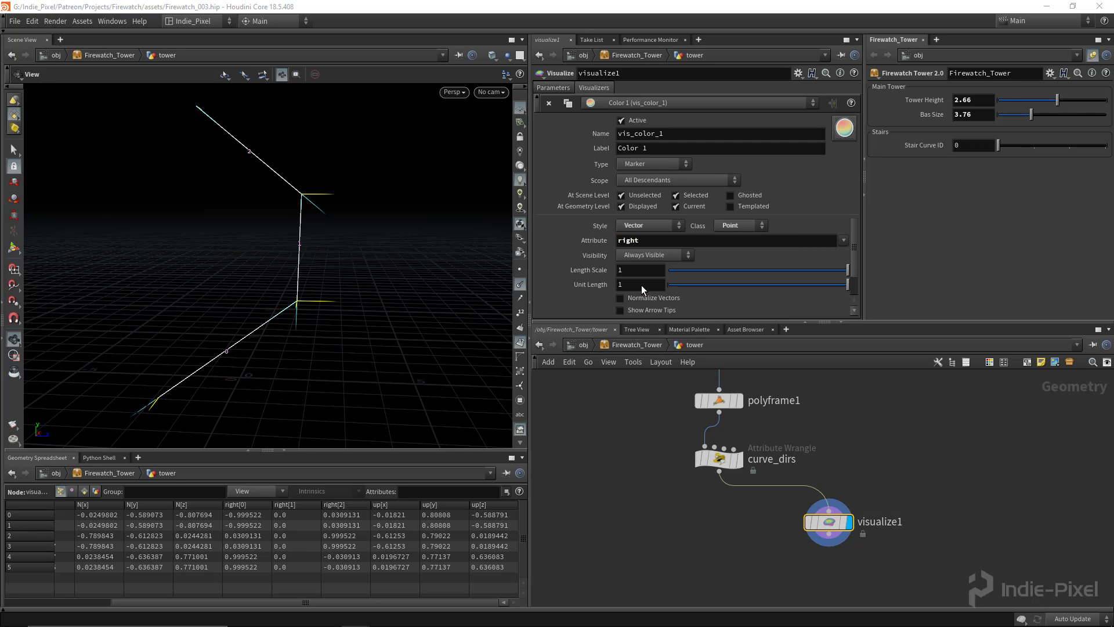
pyautogui.moveTo(219, 314); pyautogui.dragTo(370, 351)
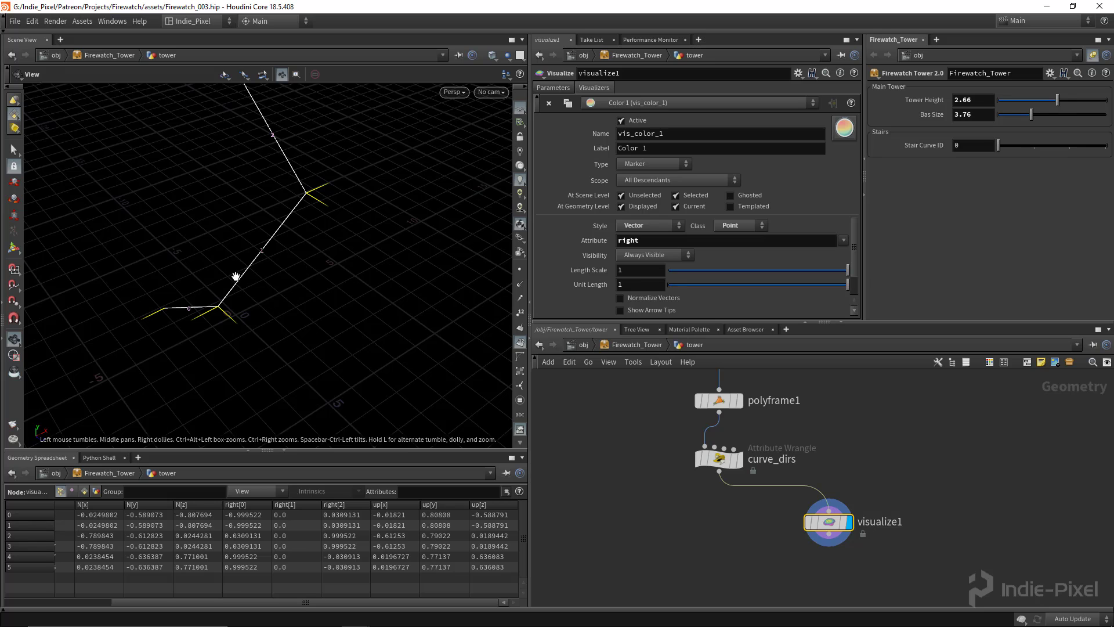
pyautogui.moveTo(219, 308); pyautogui.dragTo(255, 302)
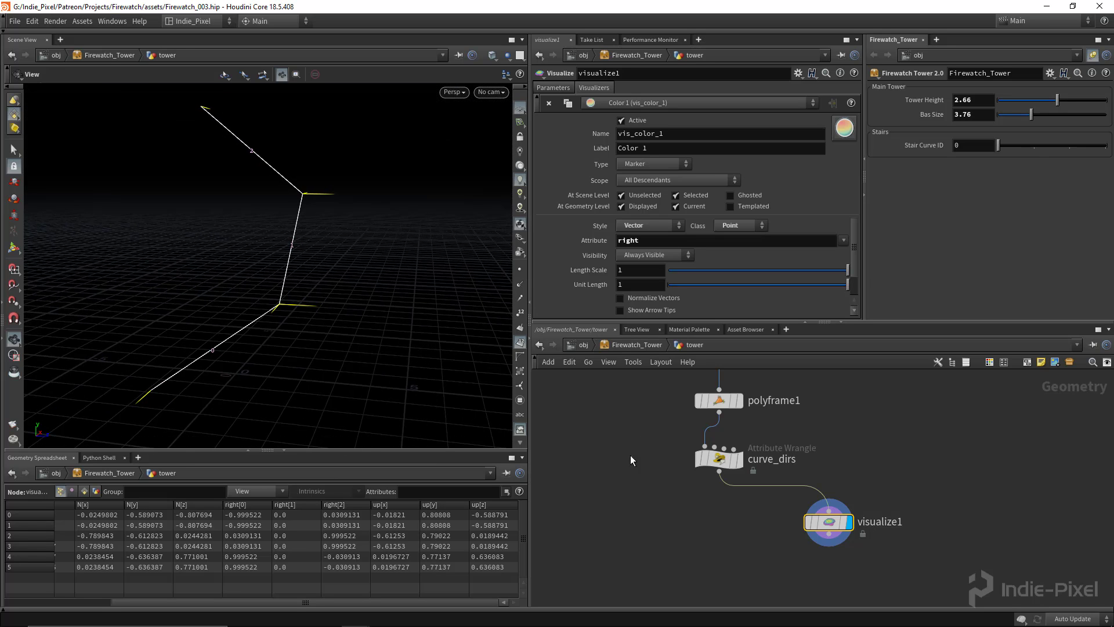
# Review the curve_dirs code, set visualize1's attribute to up, and inspect the up vectors from another angle
pyautogui.moveTo(603, 477); pyautogui.dragTo(791, 442)
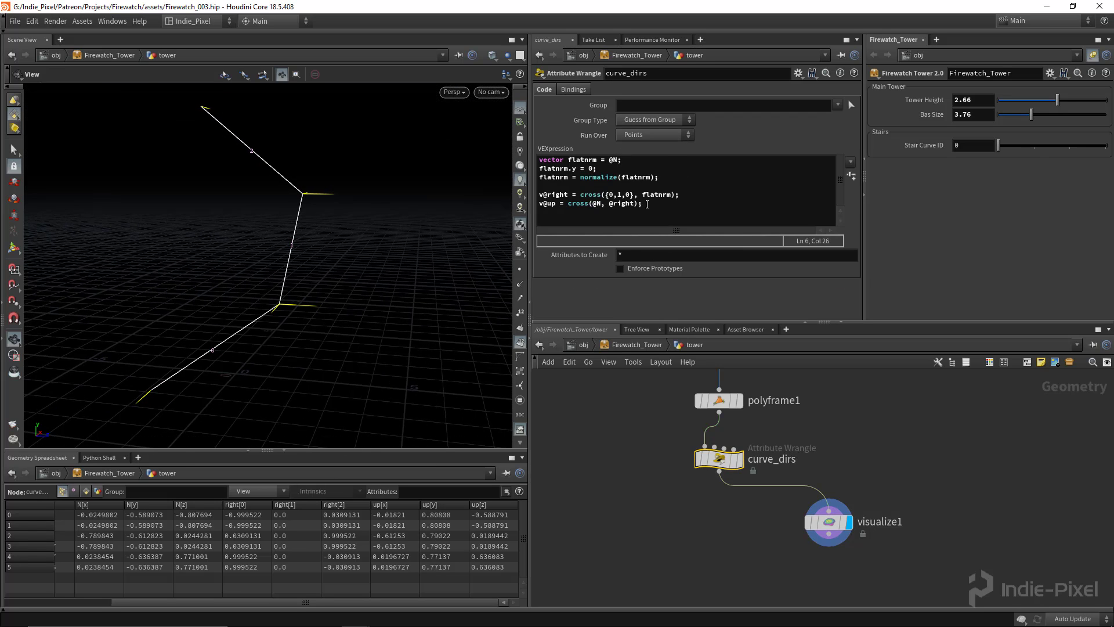
pyautogui.moveTo(281, 301); pyautogui.dragTo(302, 316)
pyautogui.click(829, 522)
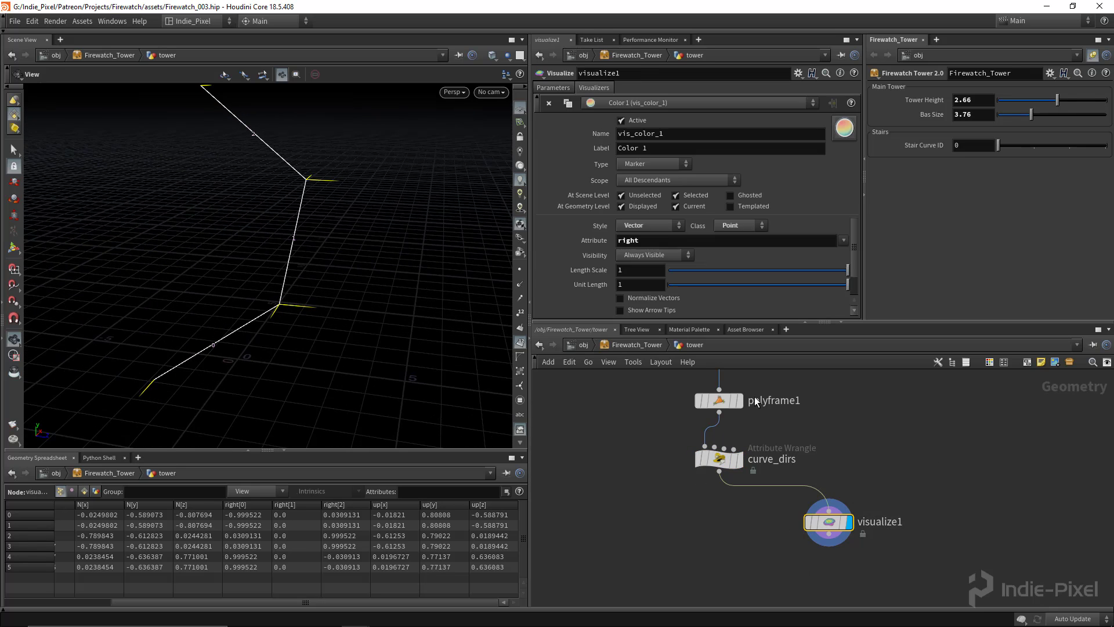
pyautogui.doubleClick(665, 240)
pyautogui.write('up')
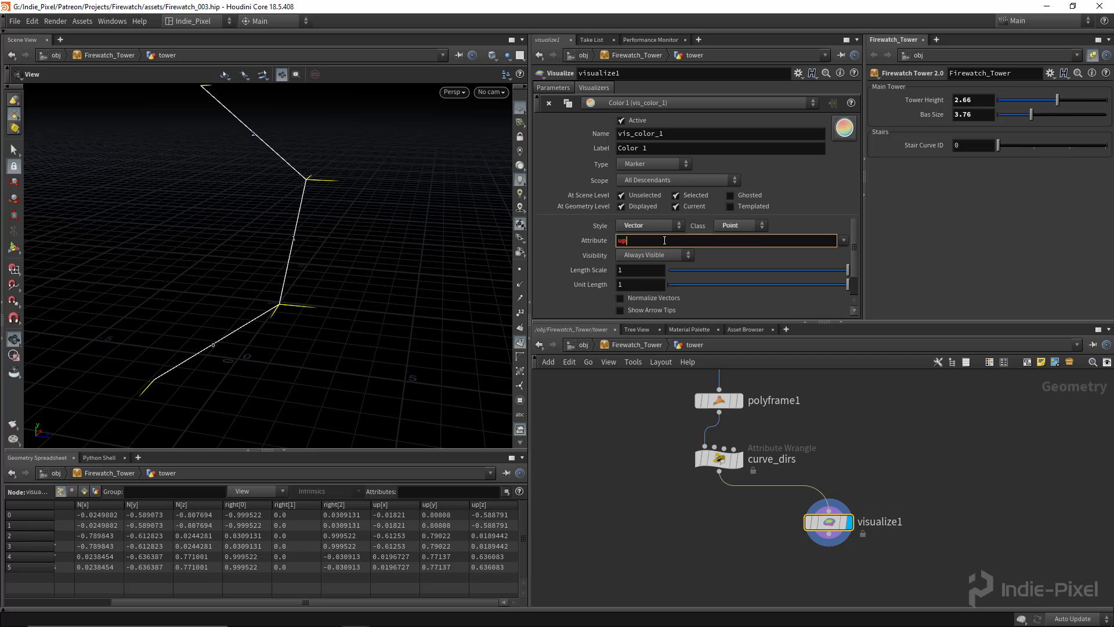
pyautogui.press('Return')
pyautogui.moveTo(279, 309); pyautogui.dragTo(357, 293)
# Save the curve_dirs wrangle's settings as a preset named curve_dir
pyautogui.moveTo(672, 424); pyautogui.dragTo(766, 502)
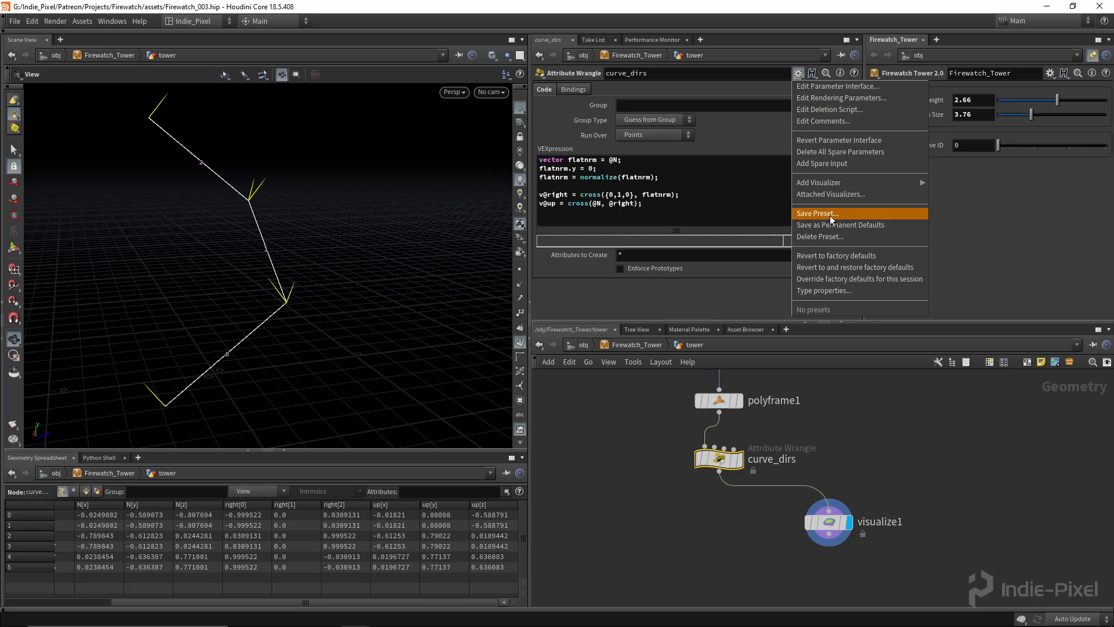
pyautogui.click(824, 214)
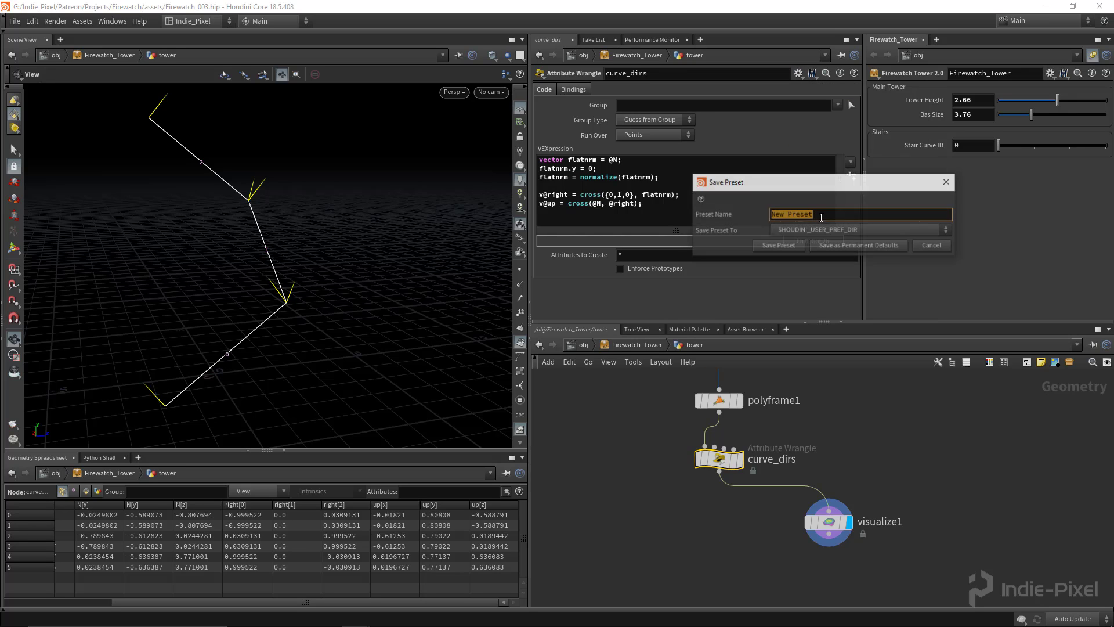
pyautogui.write('cur')
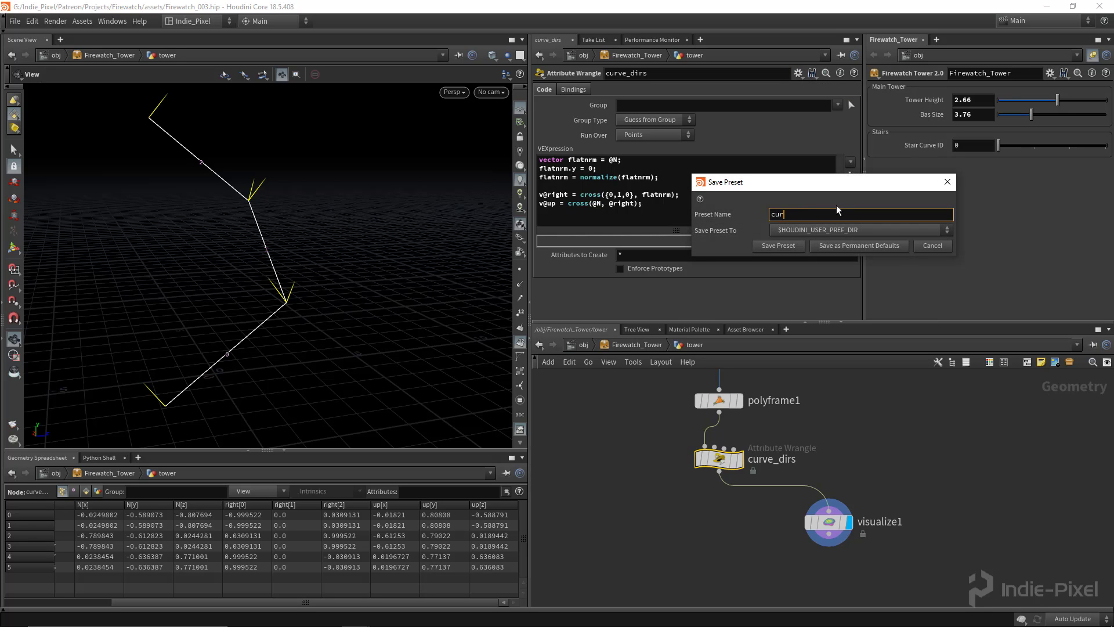
pyautogui.write('ve_dir')
pyautogui.click(777, 249)
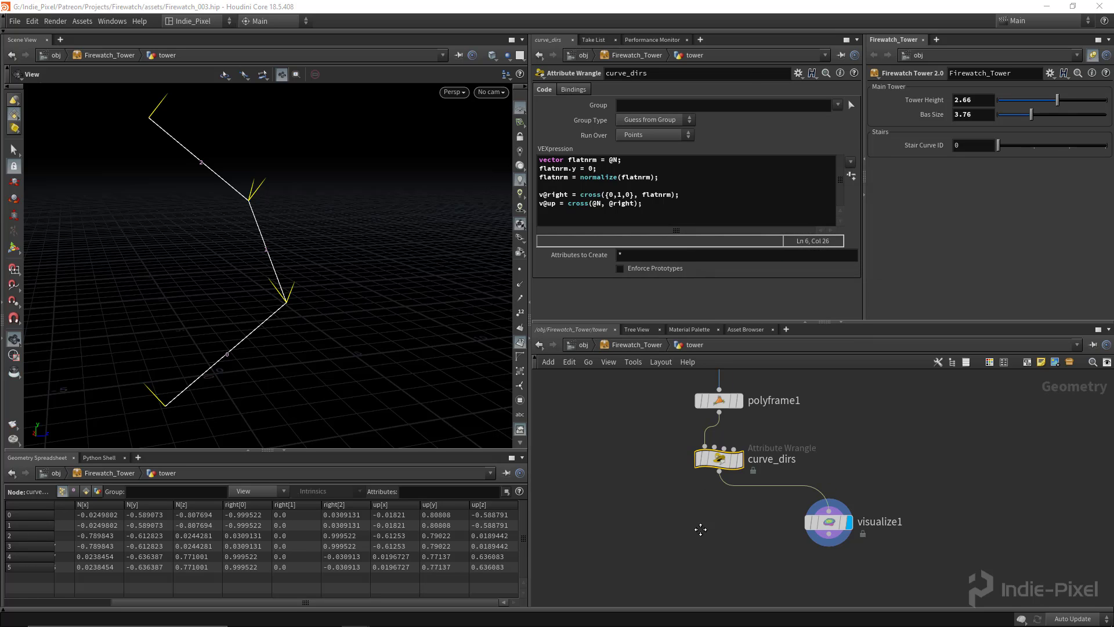
# Add a second Attribute Wrangle beside curve_dirs, feed it from polyframe1, and display it
pyautogui.moveTo(700, 530); pyautogui.dragTo(760, 521, button='middle')
pyautogui.click(673, 479)
pyautogui.press('Tab')
pyautogui.write('wr')
pyautogui.press('Return')
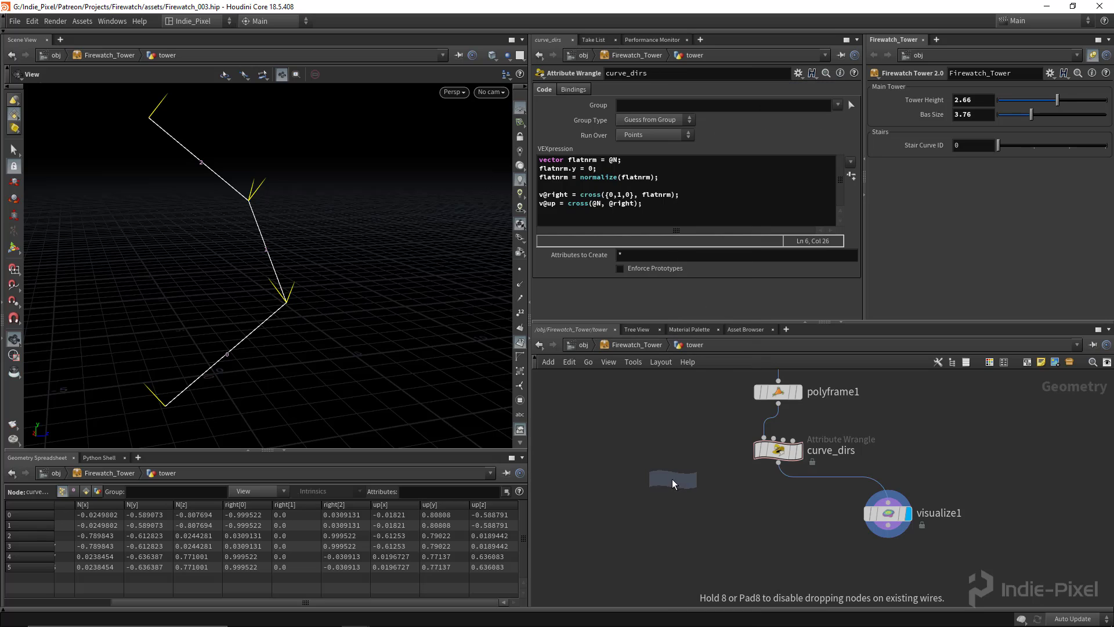
pyautogui.click(672, 478)
pyautogui.moveTo(779, 413); pyautogui.dragTo(626, 460)
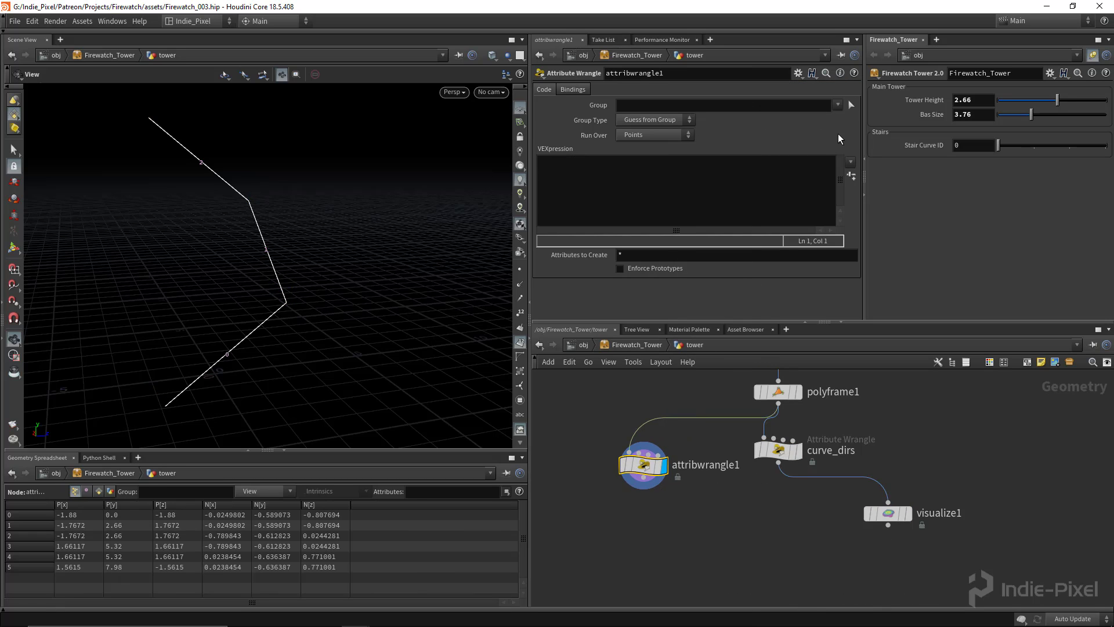
# Load the curve_dir preset into the new Attribute Wrangle
pyautogui.click(799, 73)
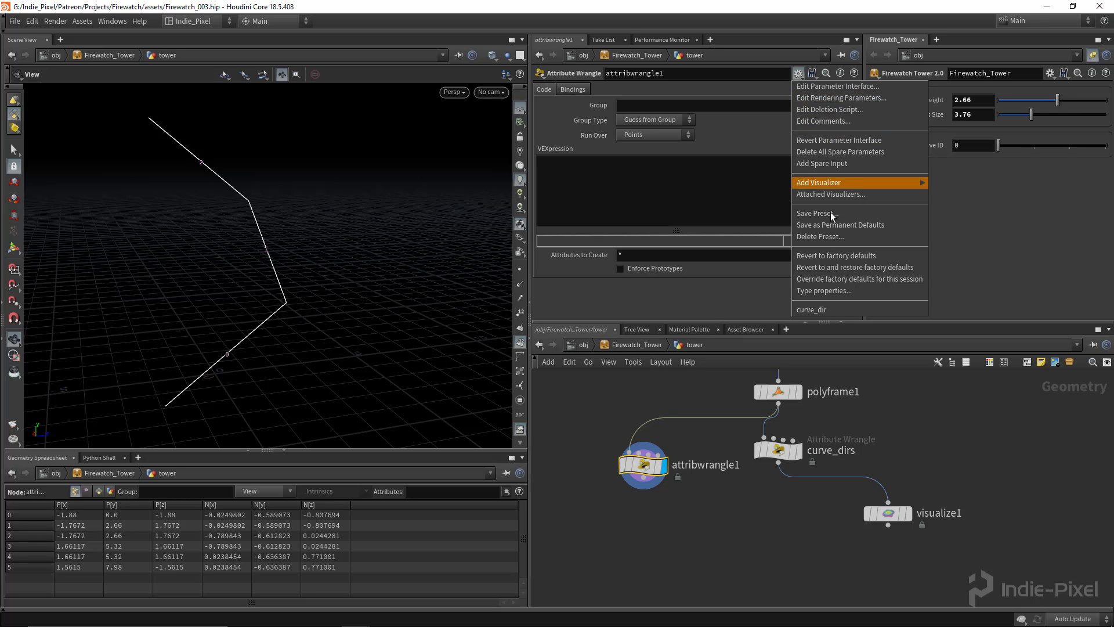
pyautogui.click(833, 309)
pyautogui.moveTo(232, 220); pyautogui.dragTo(260, 218)
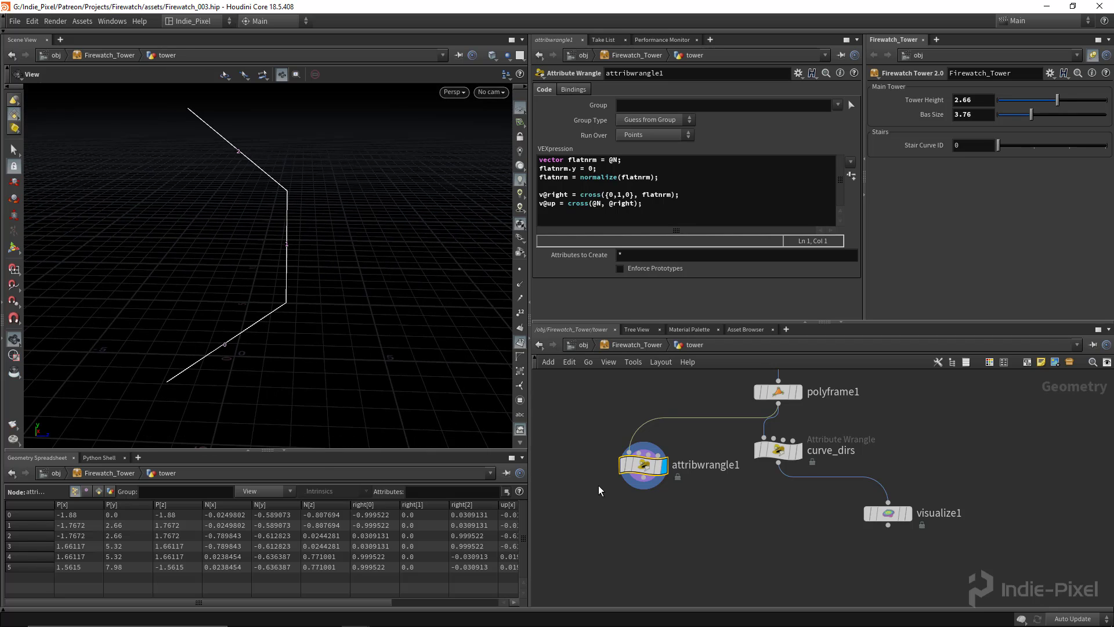
# Feed visualize1 from the new wrangle, place it below that node, display it, and inspect its vectors
pyautogui.click(644, 479)
pyautogui.click(888, 503)
pyautogui.moveTo(888, 514); pyautogui.dragTo(704, 518)
pyautogui.click(722, 519)
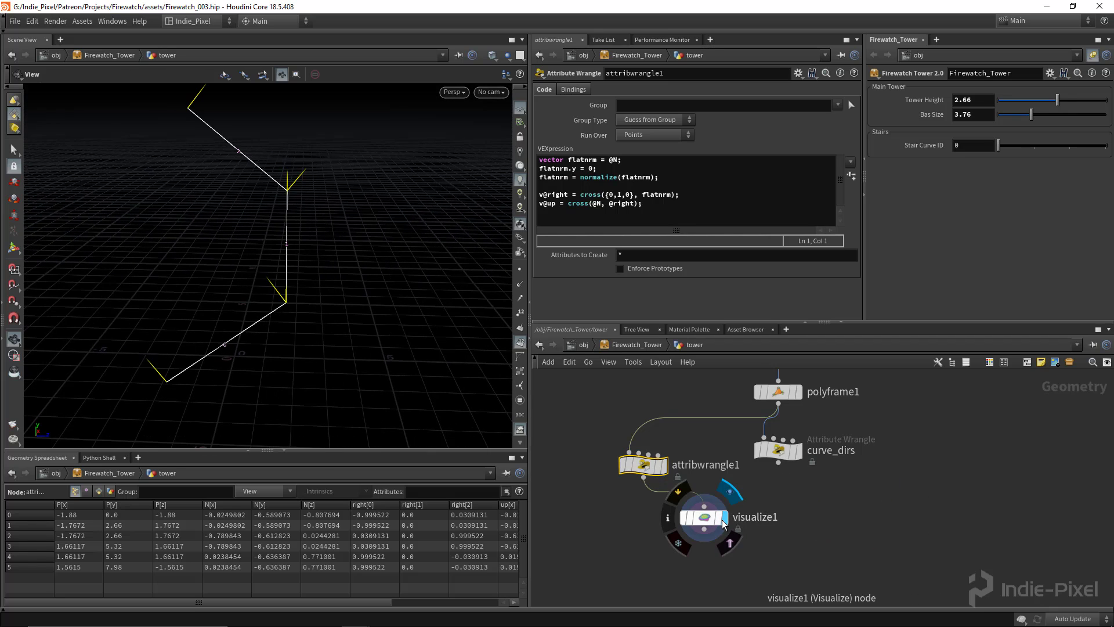
pyautogui.moveTo(248, 241); pyautogui.dragTo(261, 180)
# Delete the test wrangle and visualize1, and display the curve_dirs node
pyautogui.moveTo(636, 552); pyautogui.dragTo(691, 430)
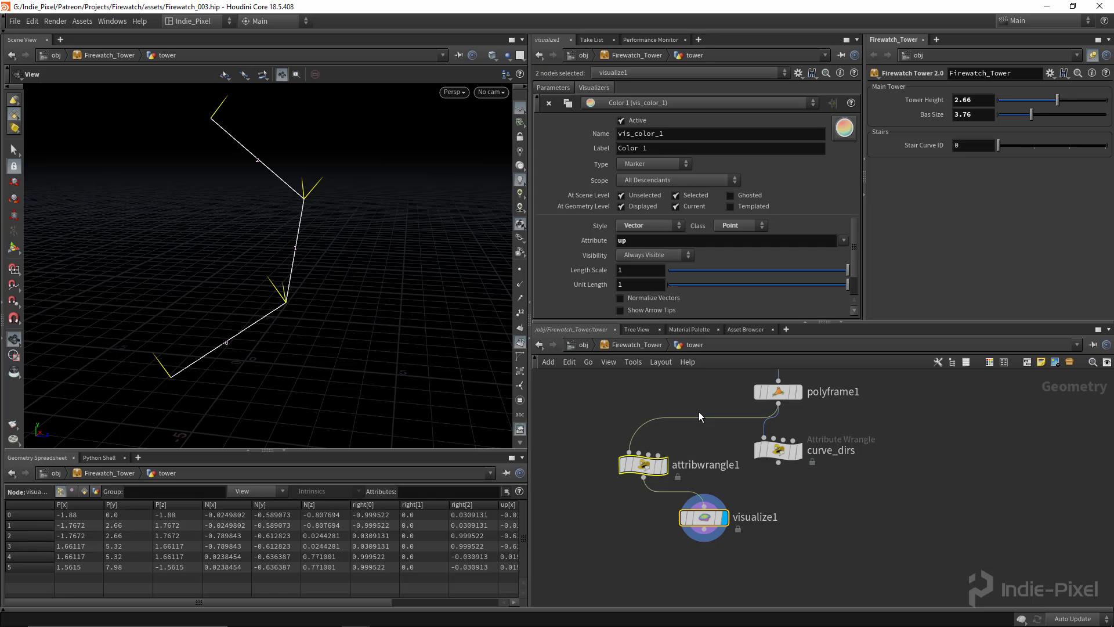
pyautogui.press('Delete')
pyautogui.click(792, 453)
pyautogui.moveTo(880, 426); pyautogui.dragTo(833, 482, button='middle')
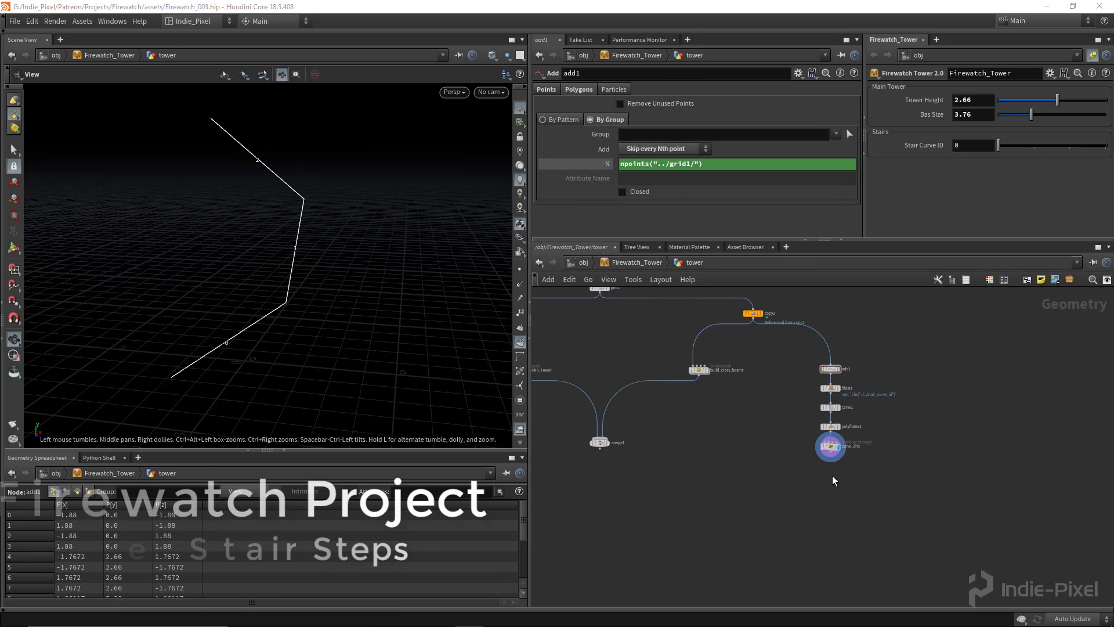
# Add a Resample node below curve_dirs, feed it from that node, and display it
pyautogui.moveTo(290, 289); pyautogui.dragTo(285, 189)
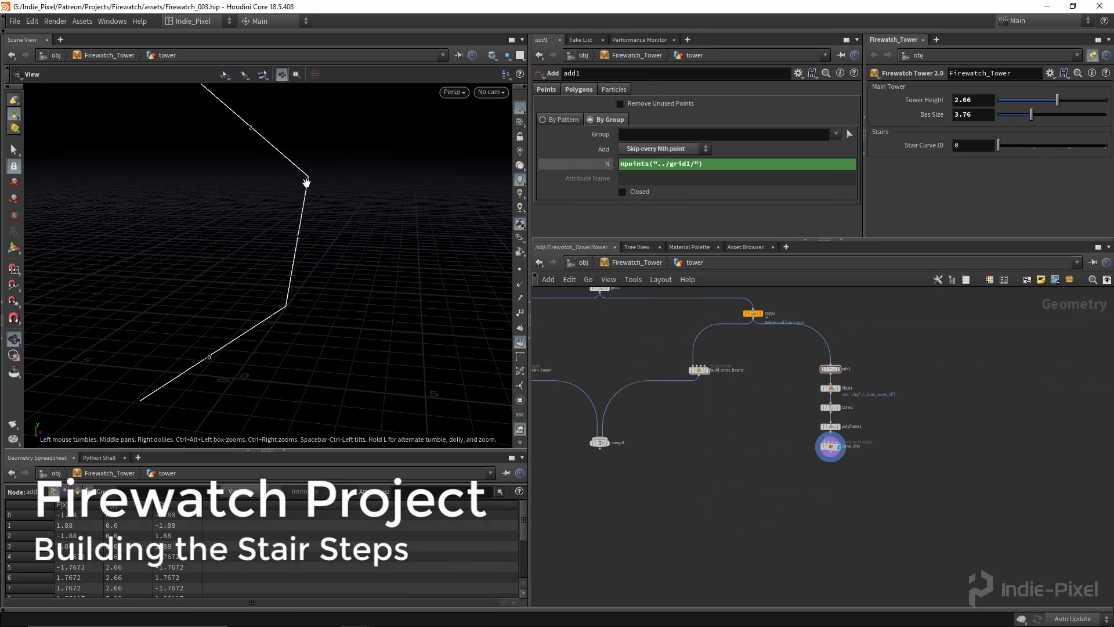
pyautogui.moveTo(313, 254); pyautogui.dragTo(308, 286)
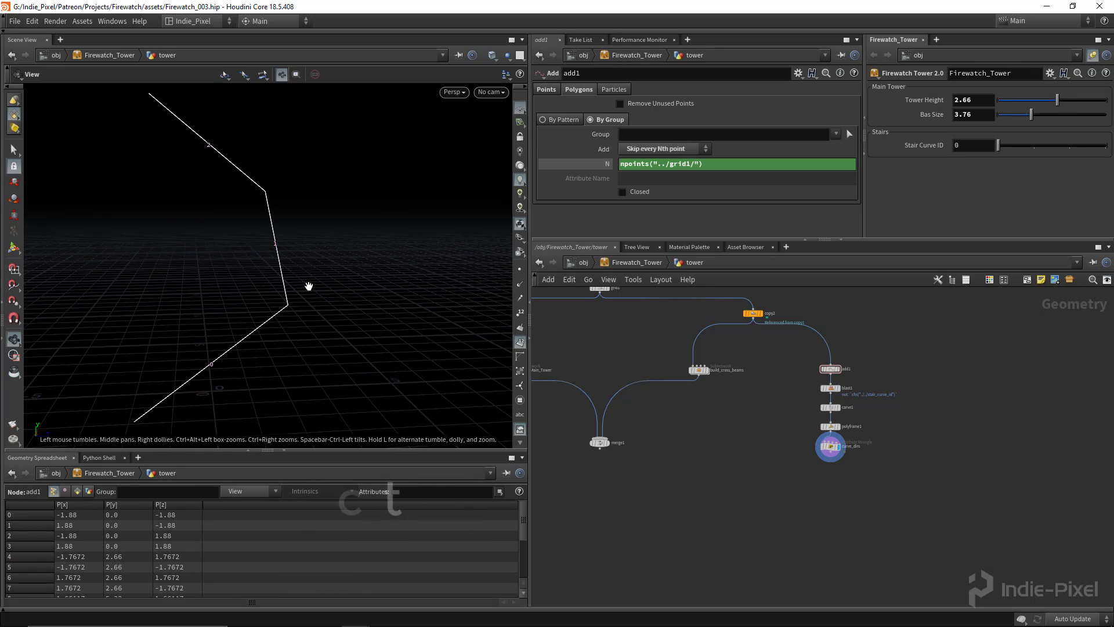
pyautogui.scroll(3, 812, 473)
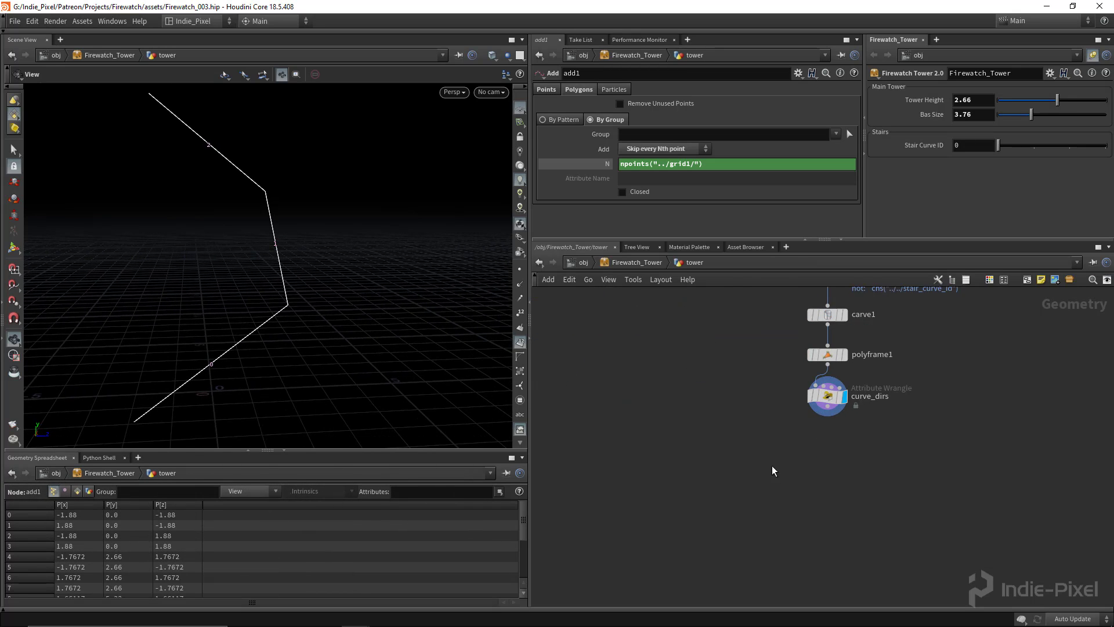
pyautogui.press('Tab')
pyautogui.write('resa')
pyautogui.press('Return')
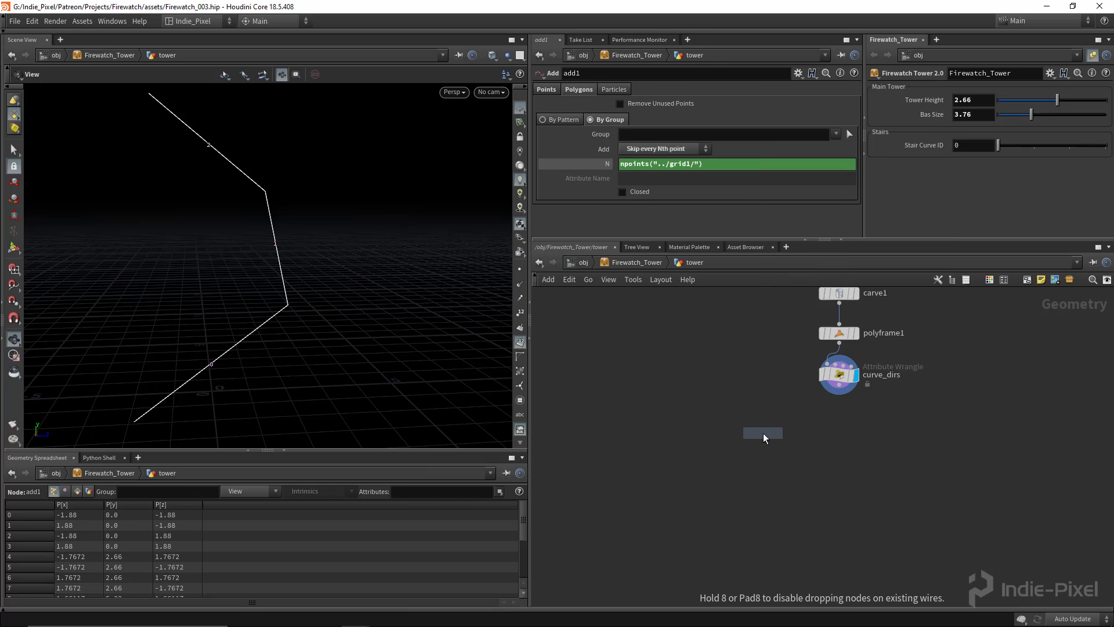
pyautogui.click(764, 433)
pyautogui.moveTo(839, 385); pyautogui.dragTo(757, 440)
pyautogui.click(778, 433)
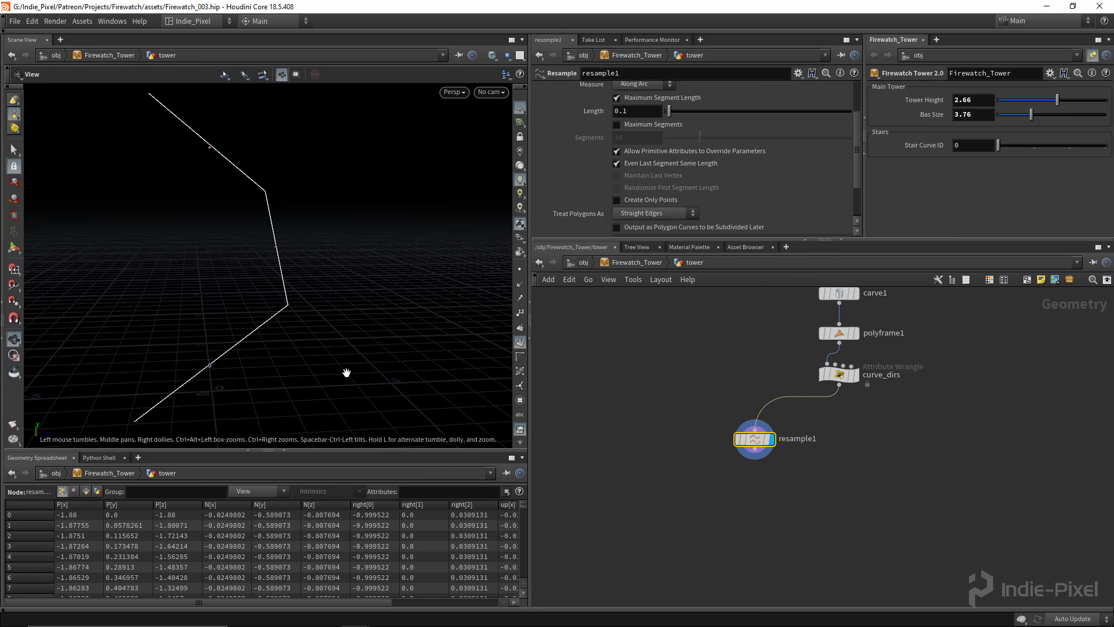
# Show points in the viewport, disable the Resample node's Maximum Segment Length, and enable Maximum Segments with 14 segments
pyautogui.moveTo(346, 373); pyautogui.dragTo(286, 291, button='right')
pyautogui.click(520, 269)
pyautogui.scroll(2, 754, 179)
pyautogui.click(668, 128)
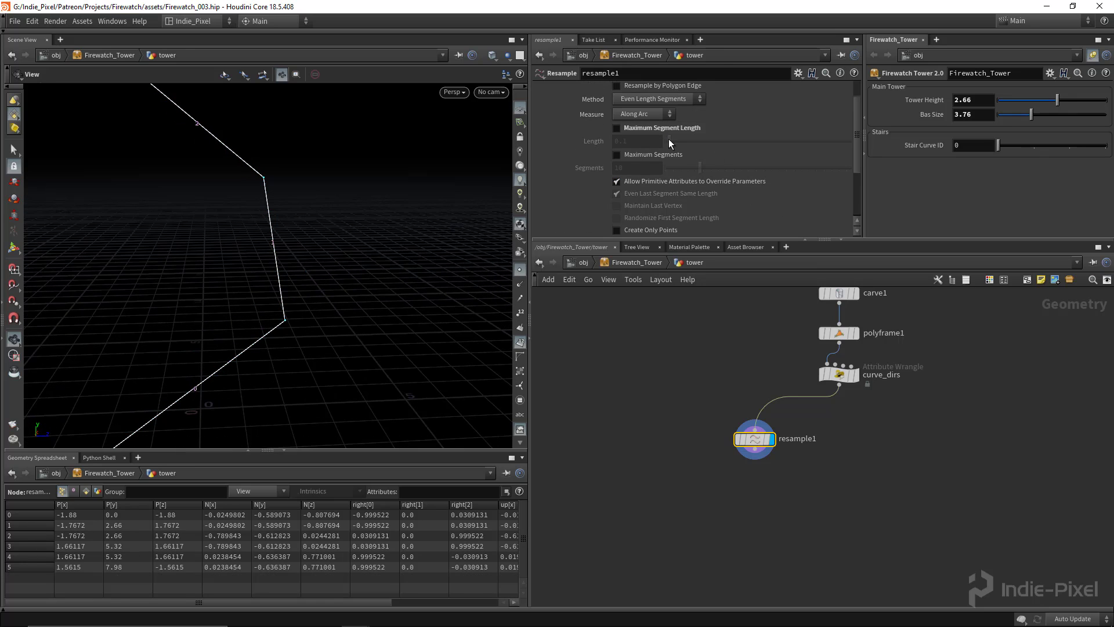
pyautogui.click(667, 154)
pyautogui.moveTo(701, 173); pyautogui.dragTo(713, 173)
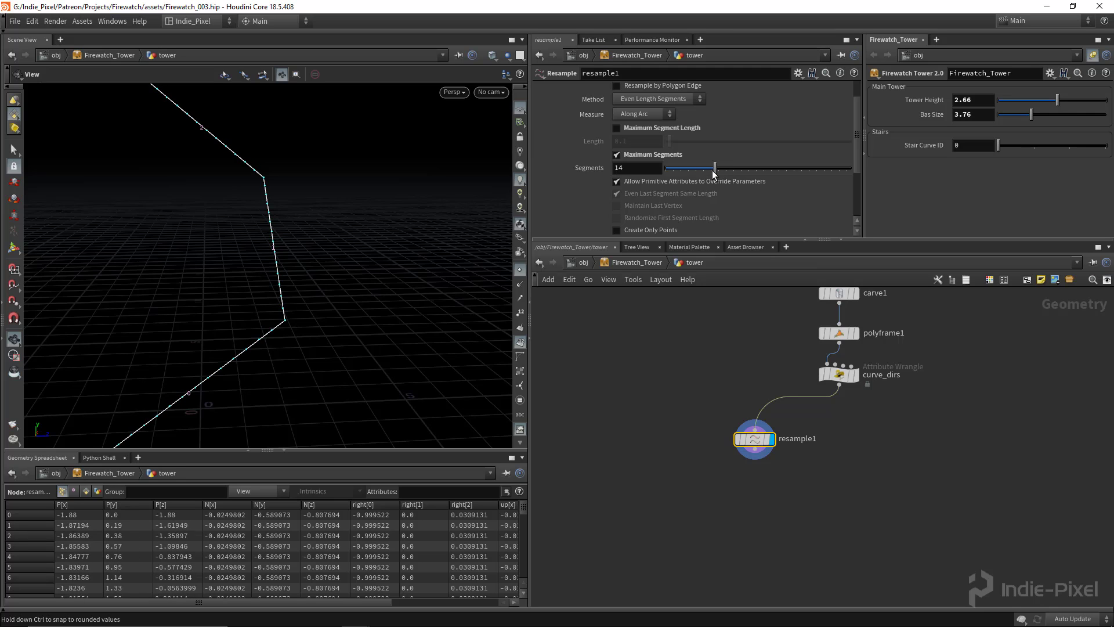
# Enable Resample by Polygon Edge on resample1 and inspect the point spacing along the curve
pyautogui.moveTo(279, 267); pyautogui.dragTo(285, 334)
pyautogui.scroll(2, 765, 201)
pyautogui.click(617, 117)
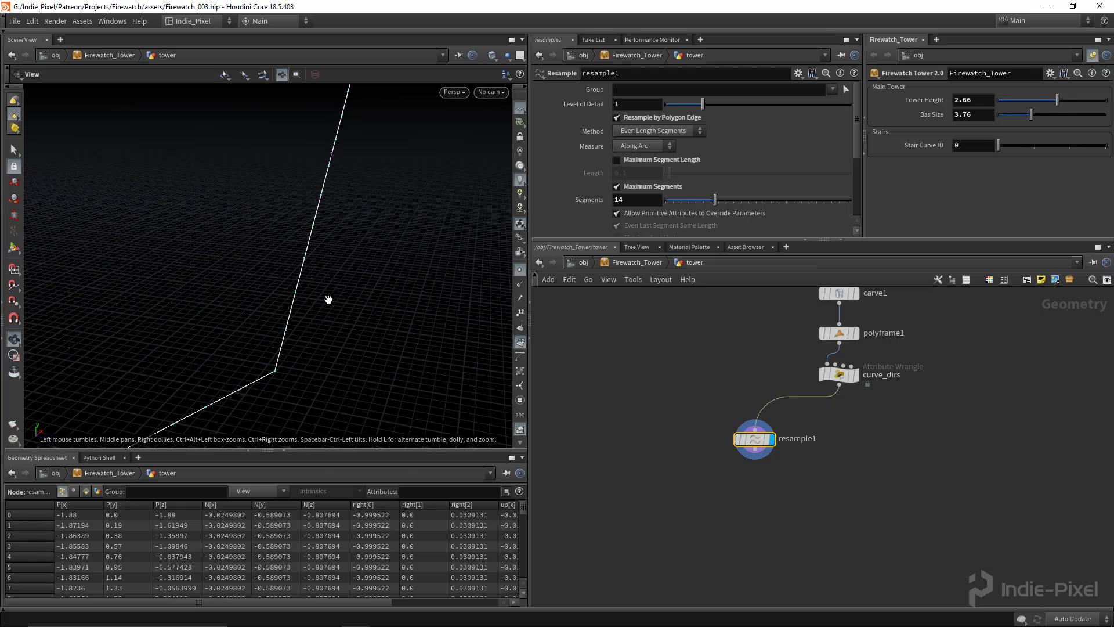
pyautogui.moveTo(370, 172); pyautogui.dragTo(325, 279)
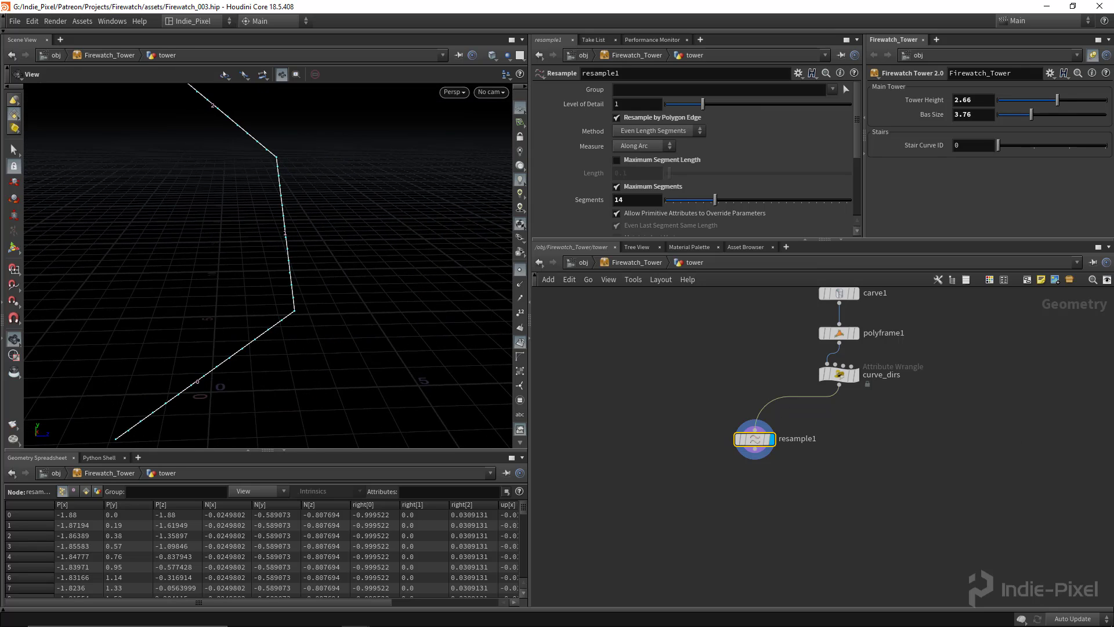
pyautogui.moveTo(278, 319)
pyautogui.mouseDown()
pyautogui.moveTo(316, 316)
pyautogui.moveTo(258, 317)
pyautogui.mouseUp()
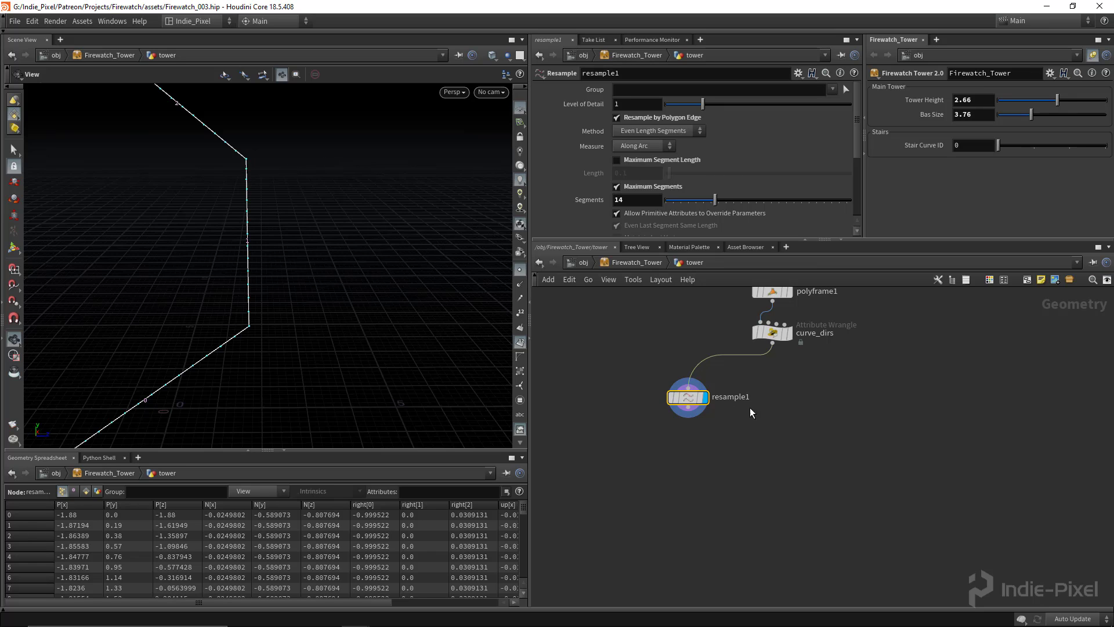
# Add an Attribute Wrangle below resample1, feed it from resample1, and display it
pyautogui.press('Tab')
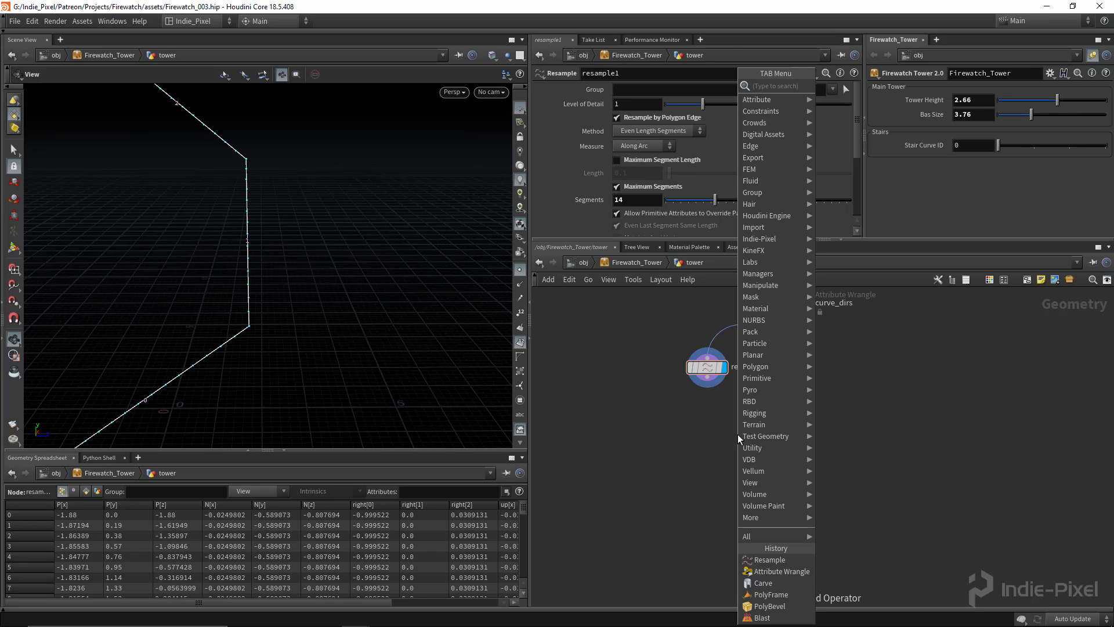
pyautogui.write('wran')
pyautogui.press('Return')
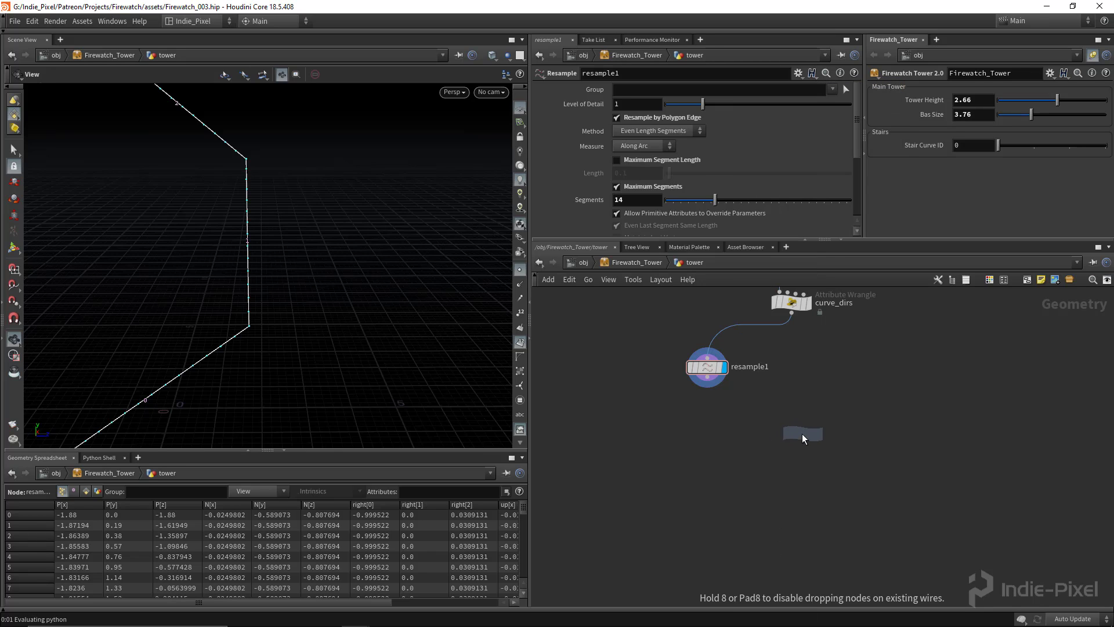
pyautogui.click(802, 433)
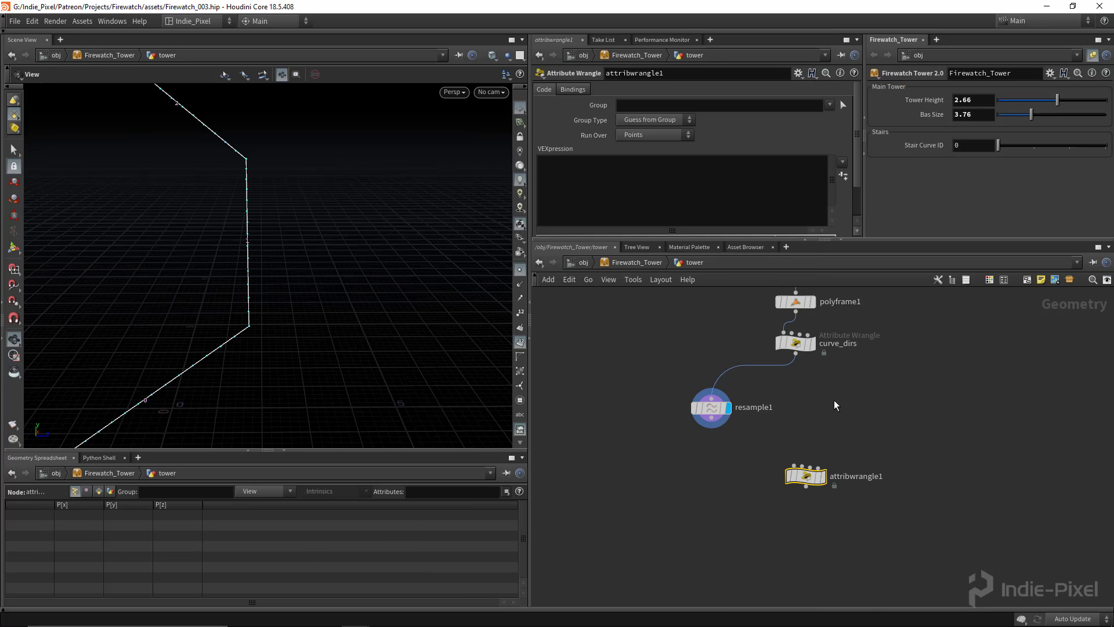
pyautogui.click(797, 343)
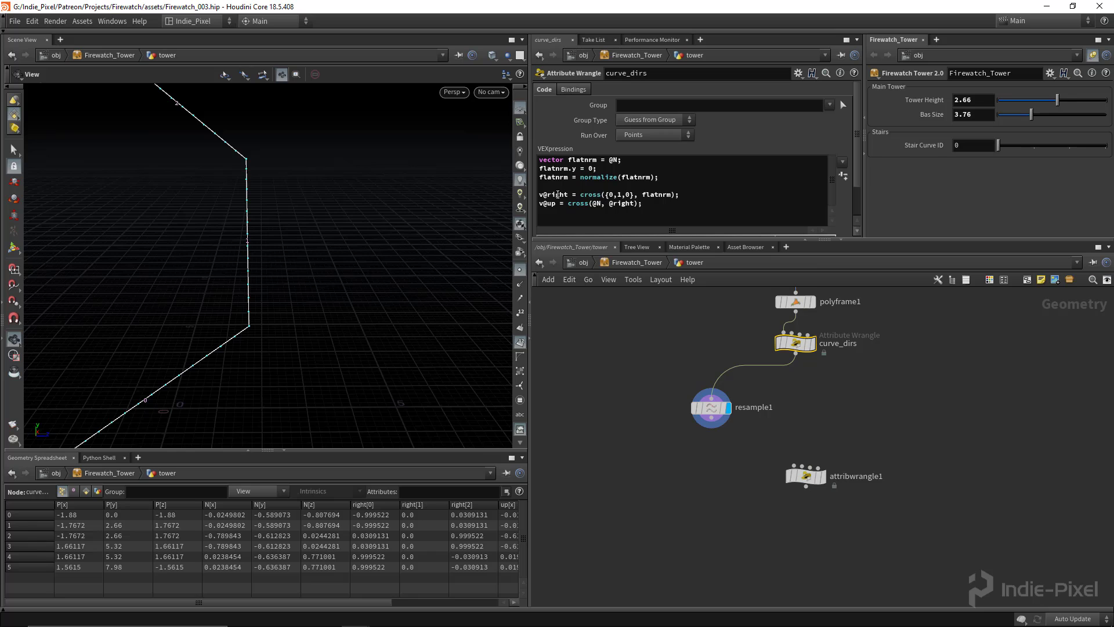
pyautogui.moveTo(711, 427); pyautogui.dragTo(804, 466)
pyautogui.click(825, 477)
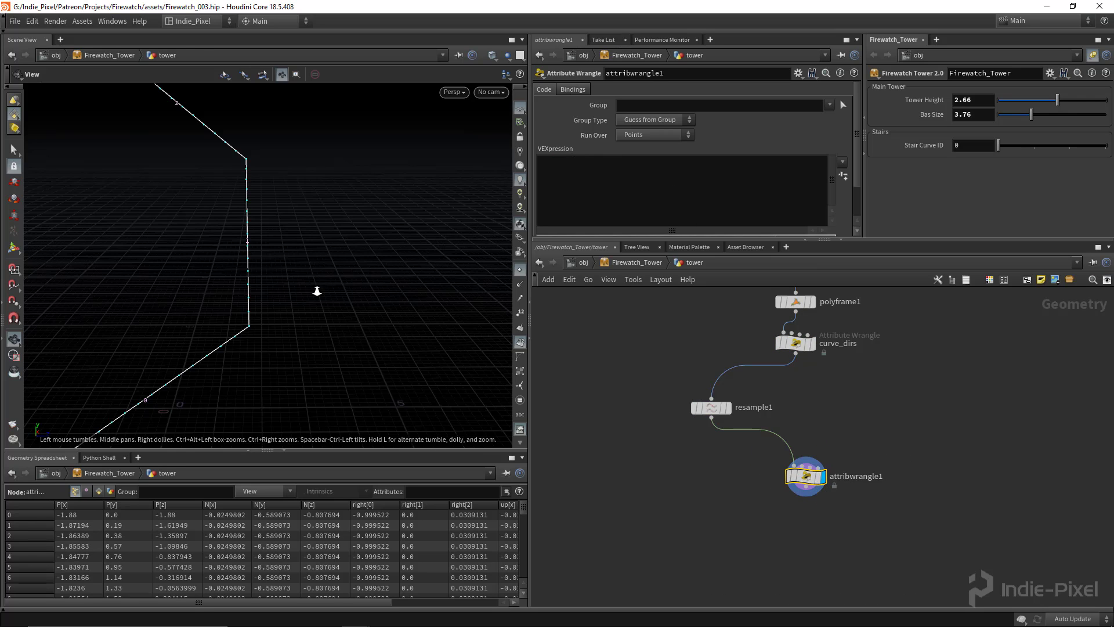
# Offset the curve points along the right vector with the wrangle expression "@P += v@right;"
pyautogui.click(653, 169)
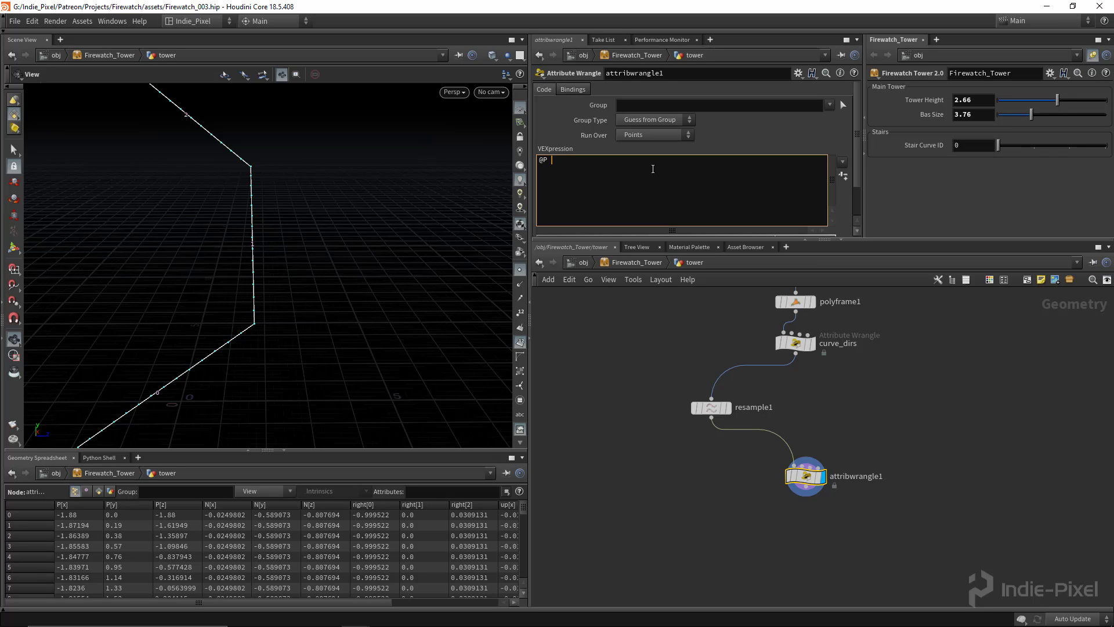
pyautogui.write('@P += v@N')
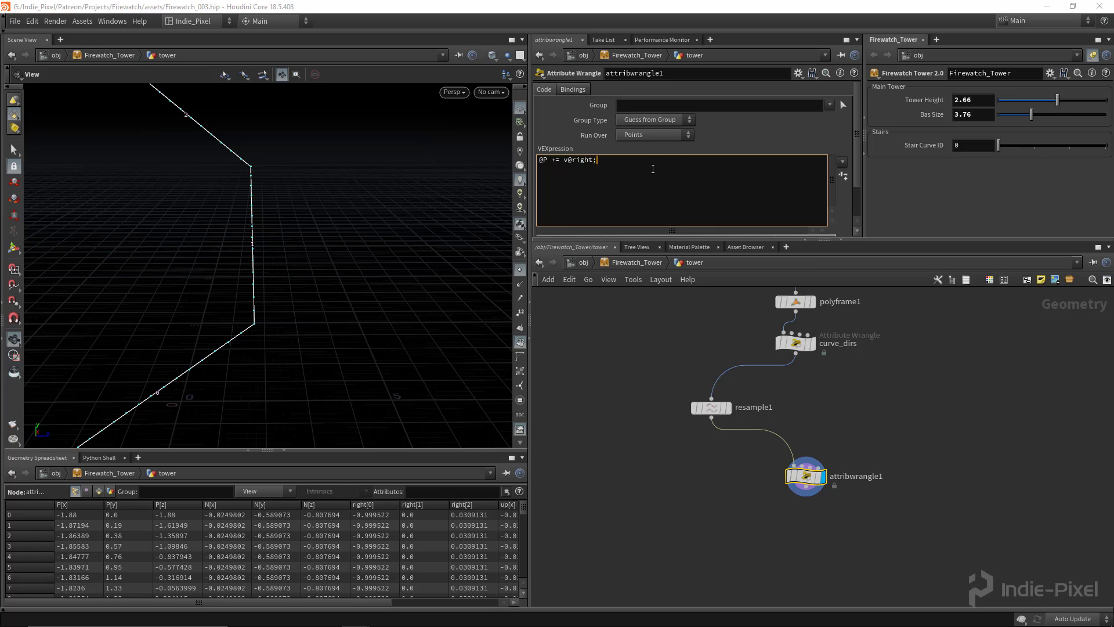
pyautogui.hotkey('ctrl', 'Return')
pyautogui.moveTo(321, 273); pyautogui.dragTo(282, 235, button='right')
pyautogui.moveTo(331, 223); pyautogui.dragTo(347, 240)
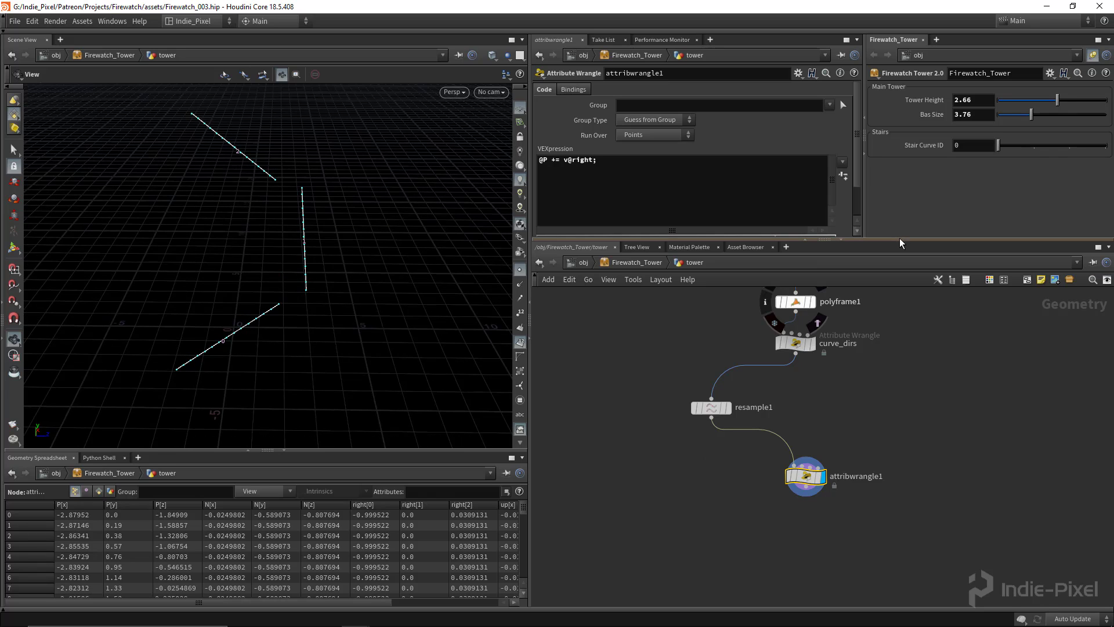
# Multiply the offset in attribwrangle1 by chf("stair_width"), create its Stair Width parameter, and set it to 1
pyautogui.moveTo(900, 238); pyautogui.dragTo(897, 335)
pyautogui.click(614, 159)
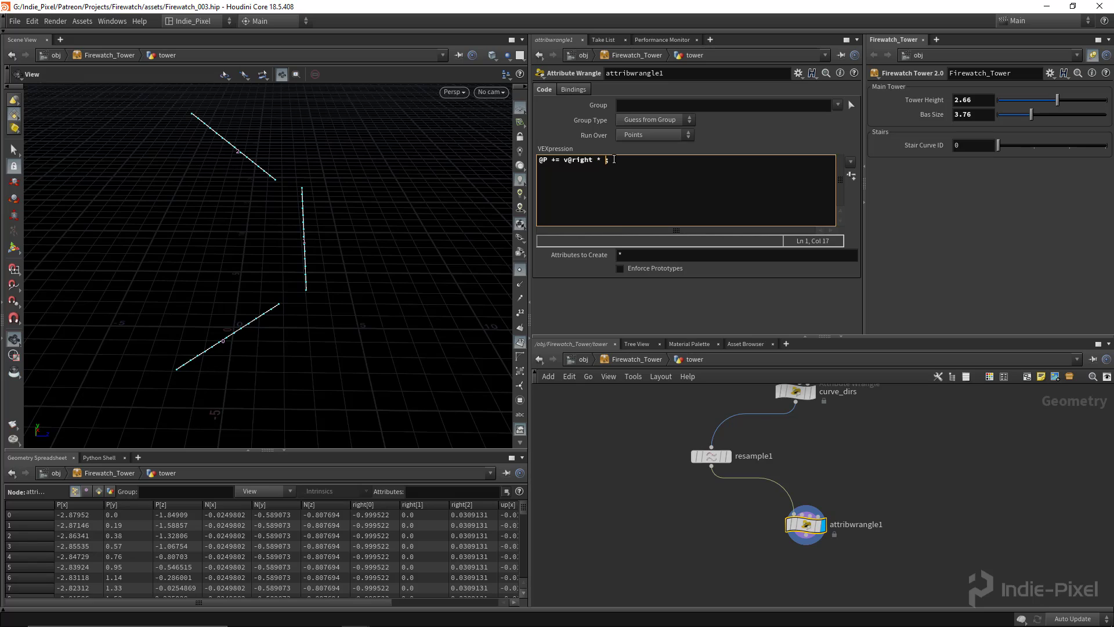
pyautogui.write('chf()"stair')
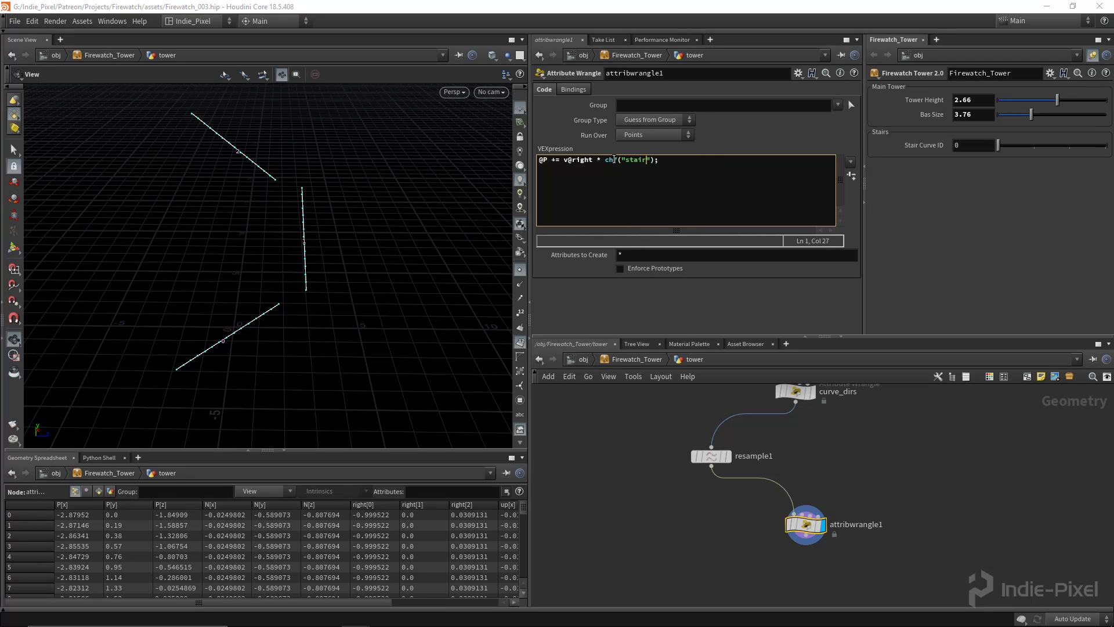
pyautogui.write('_width')
pyautogui.click(854, 177)
pyautogui.moveTo(679, 291); pyautogui.dragTo(908, 287)
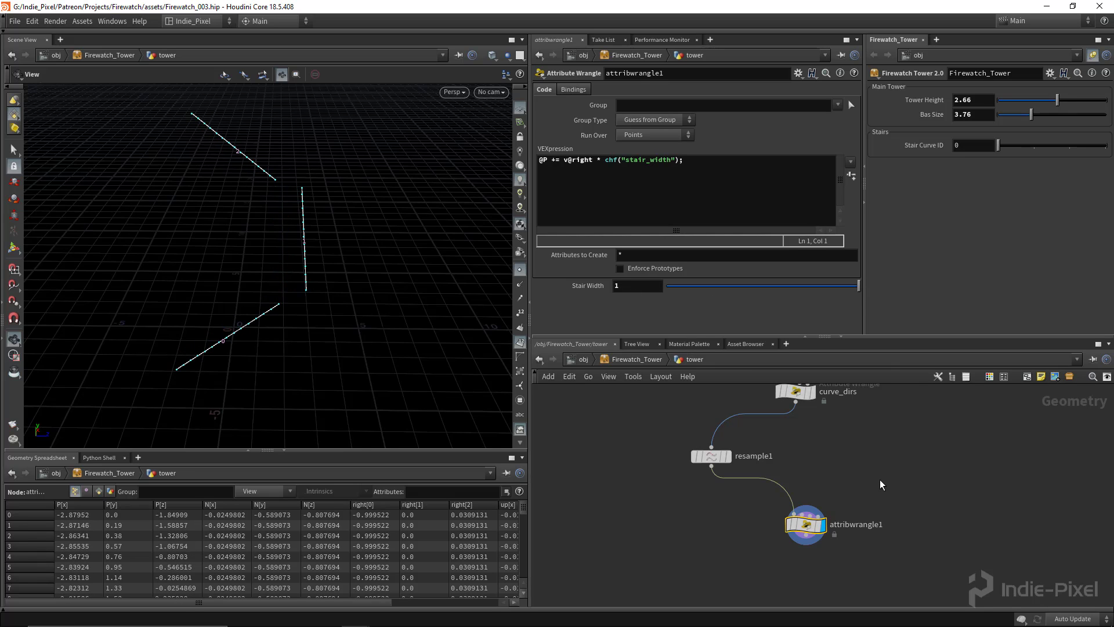
# Add a Peak node below resample1 with attribwrangle1 moved aside, and display the Peak node
pyautogui.press('Tab')
pyautogui.write('peak')
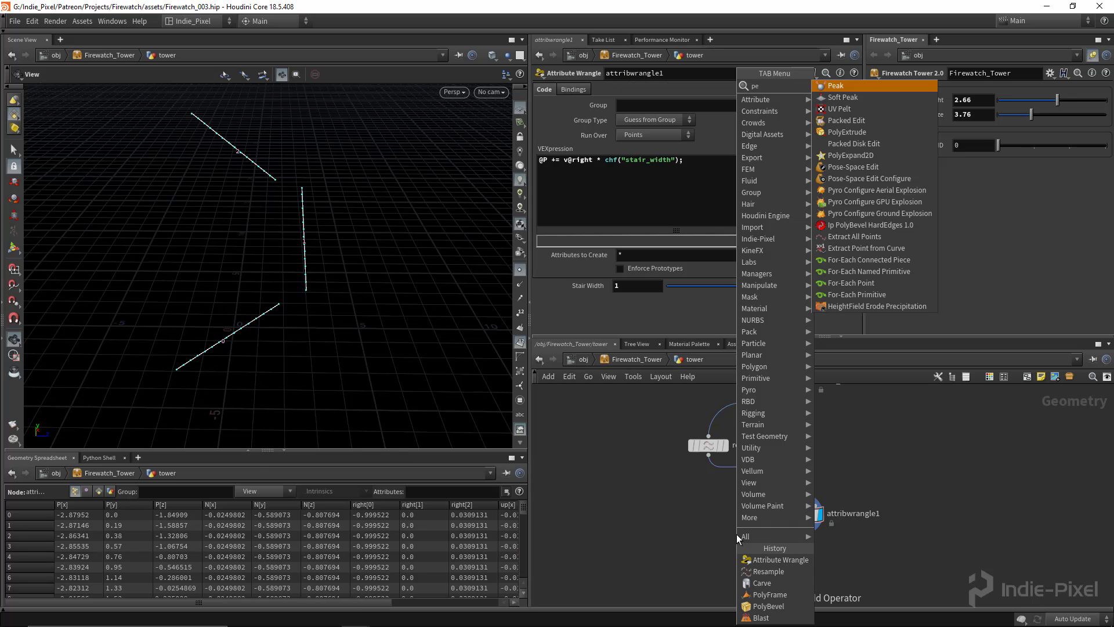
pyautogui.press('Return')
pyautogui.click(737, 534)
pyautogui.moveTo(807, 517); pyautogui.dragTo(884, 518)
pyautogui.moveTo(734, 535); pyautogui.dragTo(745, 535)
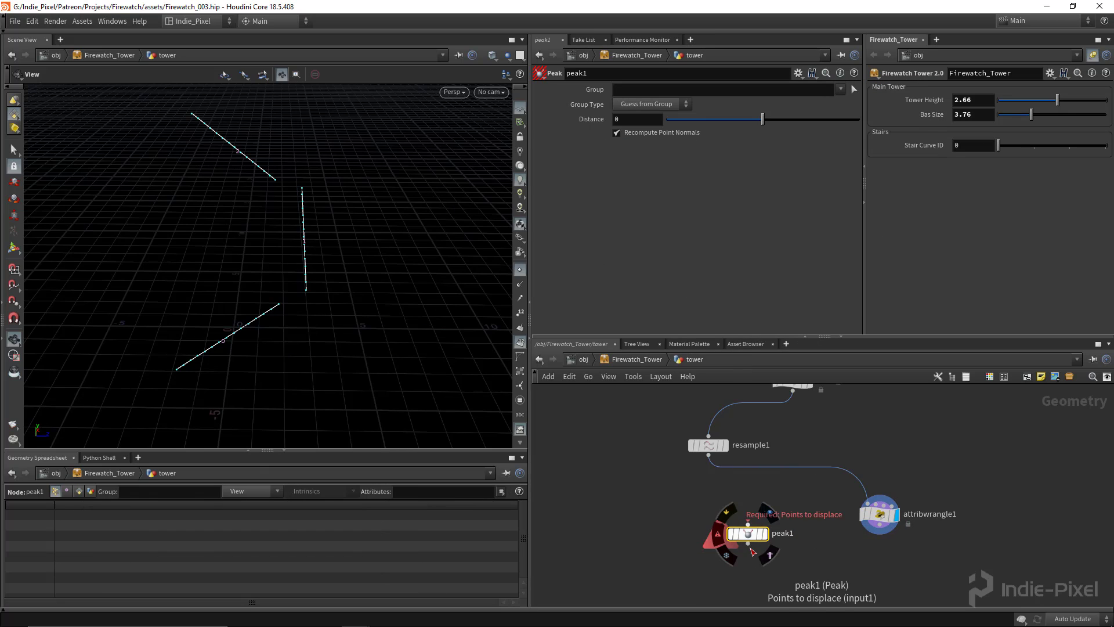
pyautogui.click(724, 444)
pyautogui.moveTo(745, 492); pyautogui.dragTo(702, 439, button='middle')
pyautogui.click(721, 480)
pyautogui.moveTo(713, 487); pyautogui.dragTo(720, 514)
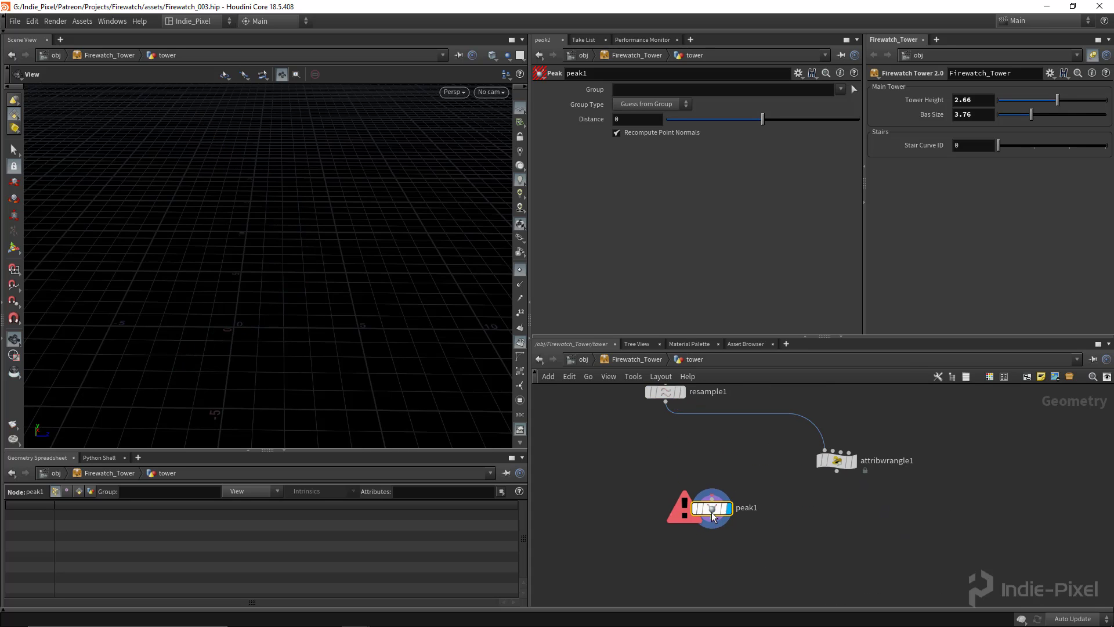
# Add a second Attribute Wrangle above peak1, feed it from resample1, and display it
pyautogui.press('Tab')
pyautogui.write('wran')
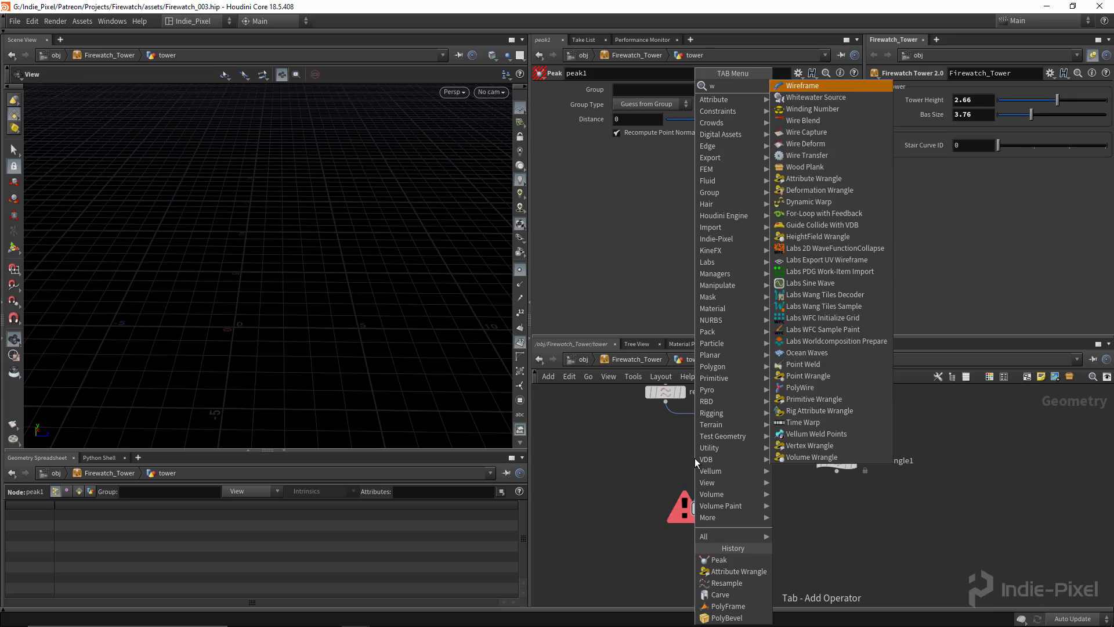
pyautogui.press('Return')
pyautogui.click(719, 462)
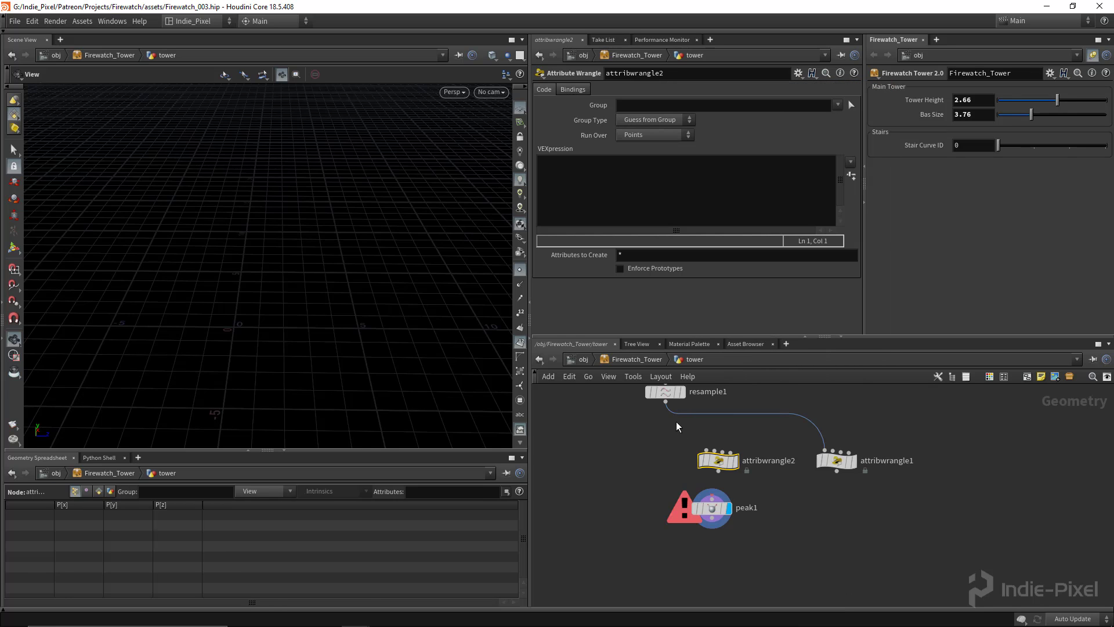
pyautogui.moveTo(666, 401); pyautogui.dragTo(718, 450)
pyautogui.click(734, 461)
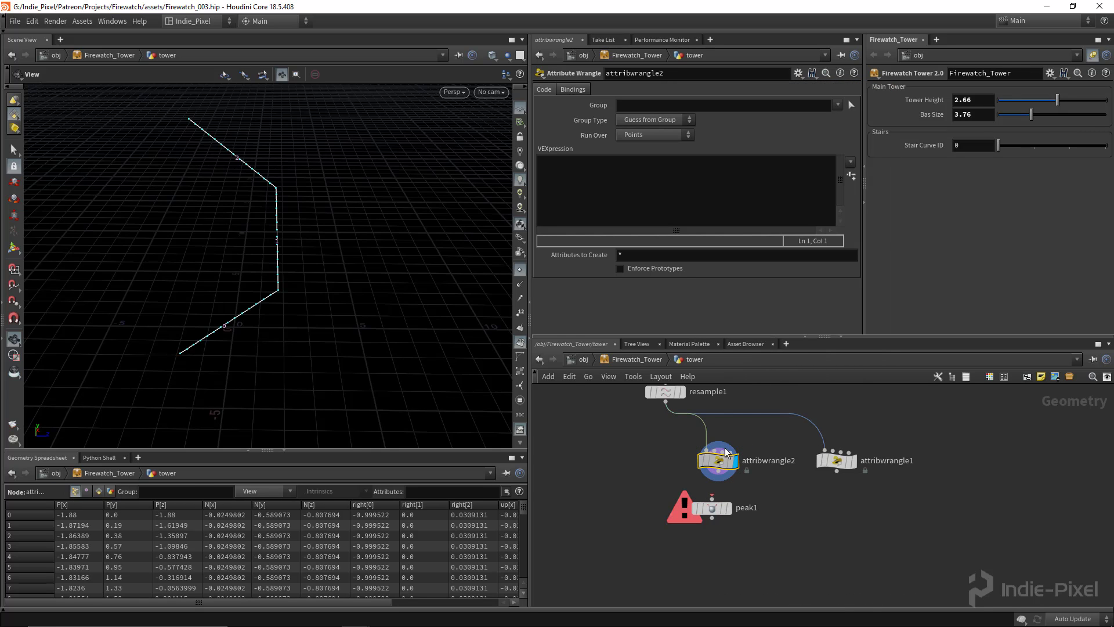
# Write "@N = v@right;" in attribwrangle2 and show point normals in the viewport
pyautogui.click(588, 193)
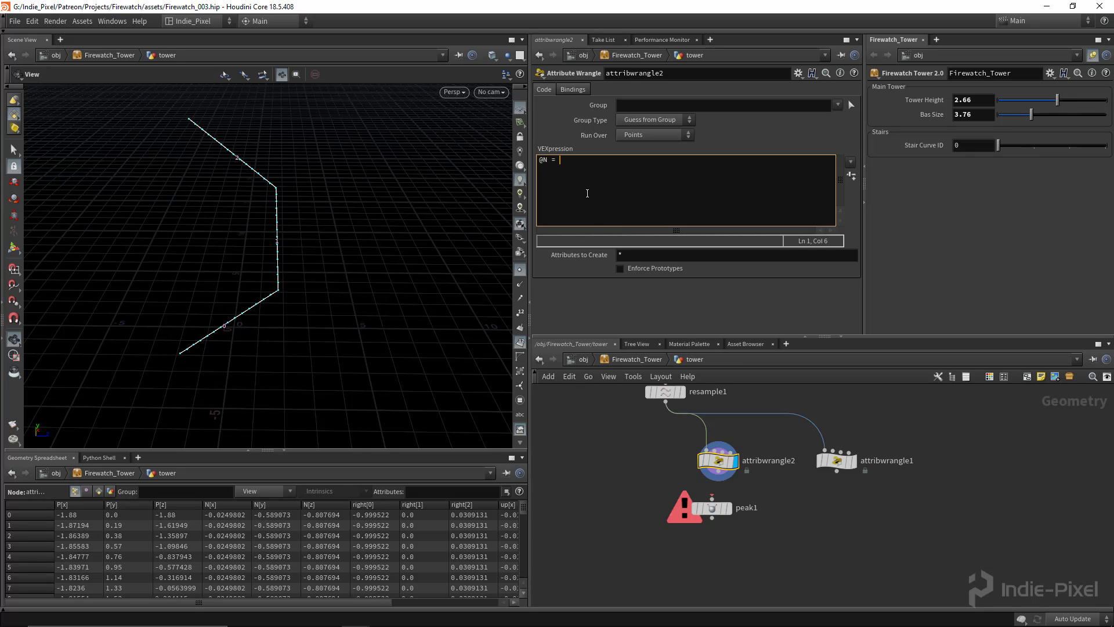
pyautogui.write('@N = v@right;')
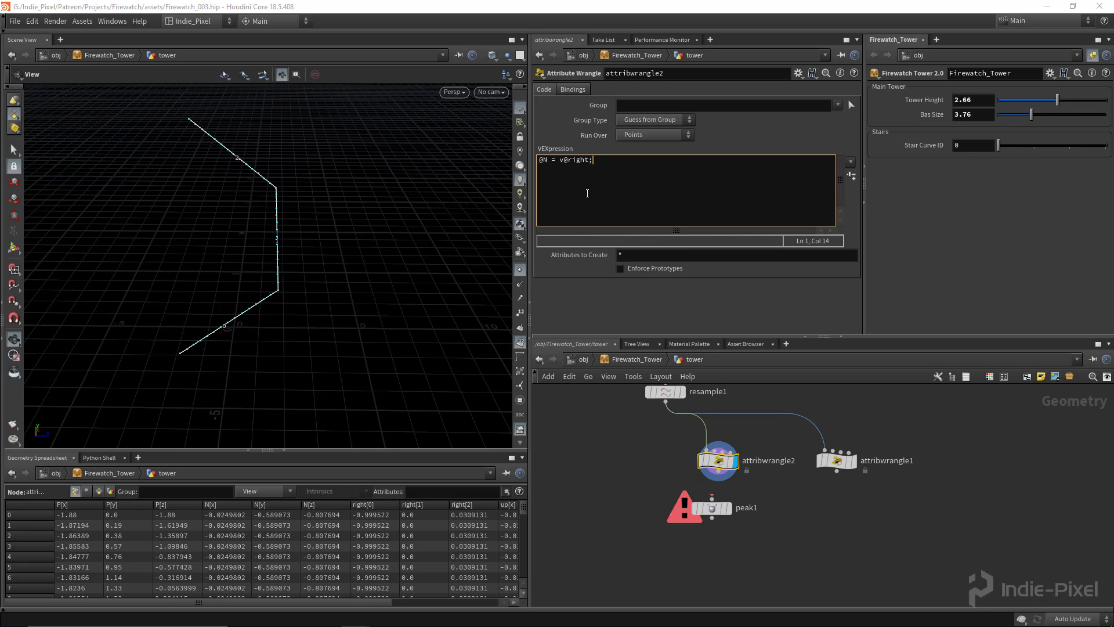
pyautogui.click(520, 284)
pyautogui.moveTo(288, 231); pyautogui.dragTo(267, 161)
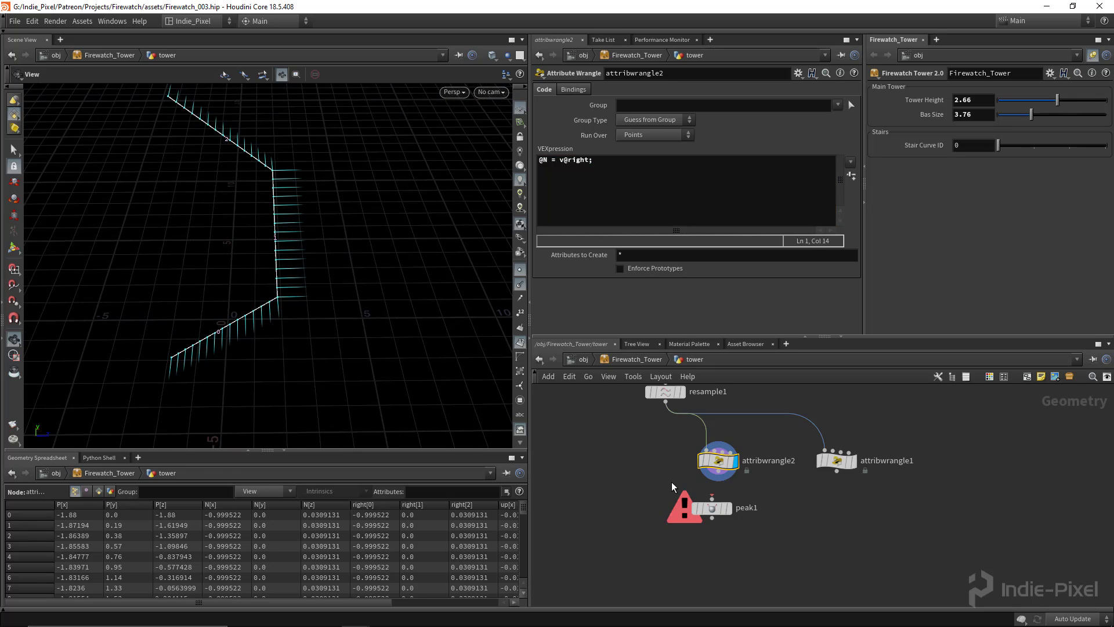
# Feed peak1 from attribwrangle2, display it, disable Recompute Point Normals, and set Distance to 0.48
pyautogui.moveTo(738, 515)
pyautogui.click(733, 487)
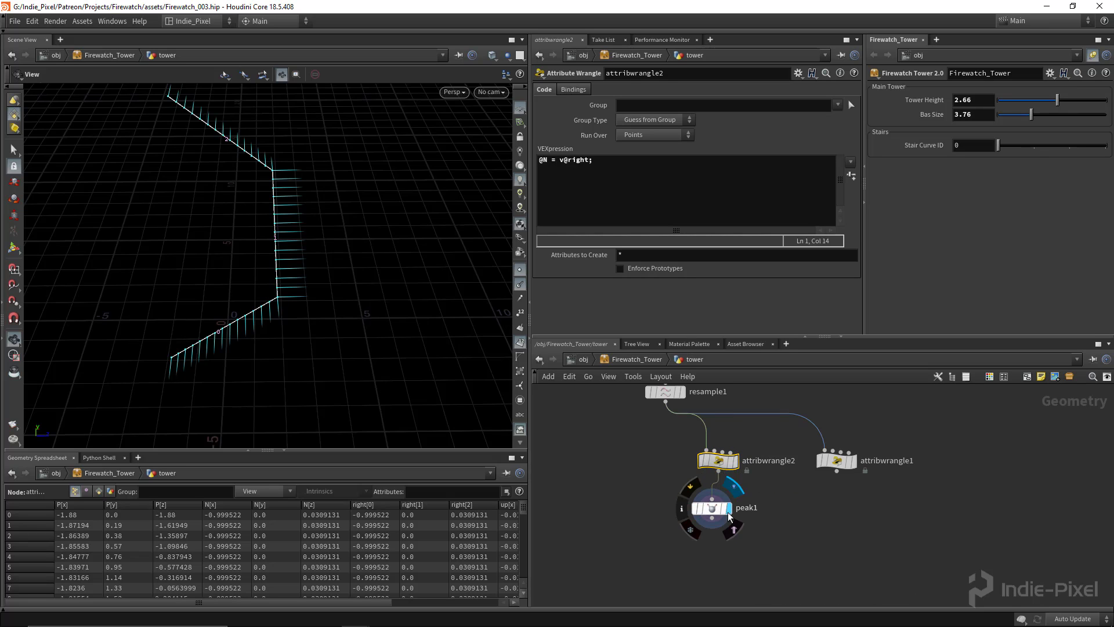
pyautogui.moveTo(716, 510); pyautogui.dragTo(890, 431)
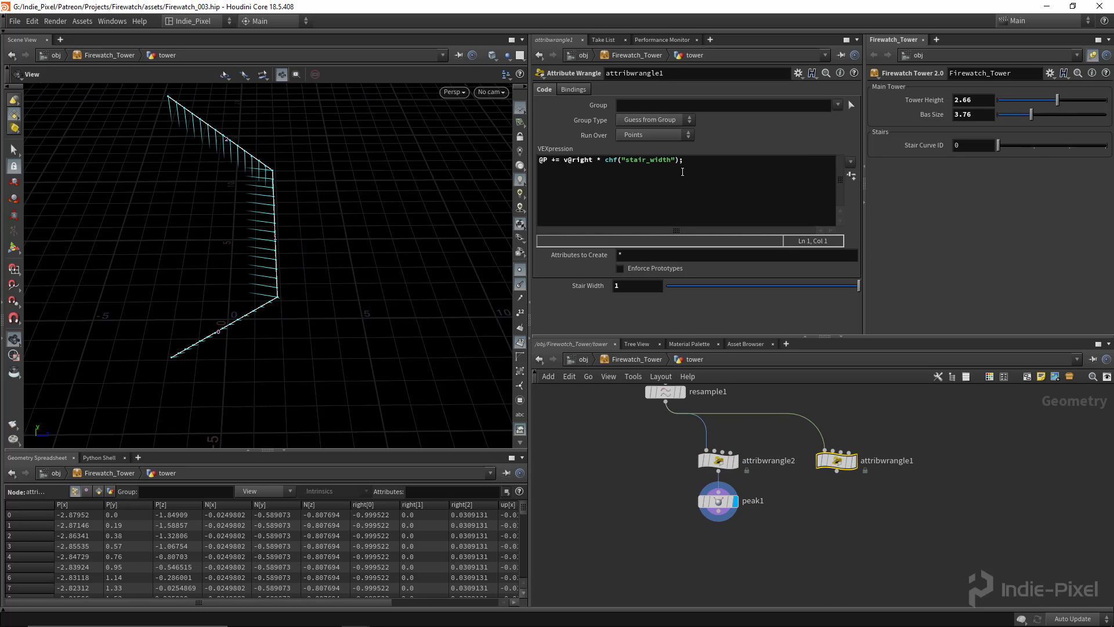
pyautogui.moveTo(682, 172); pyautogui.dragTo(528, 151)
pyautogui.click(722, 501)
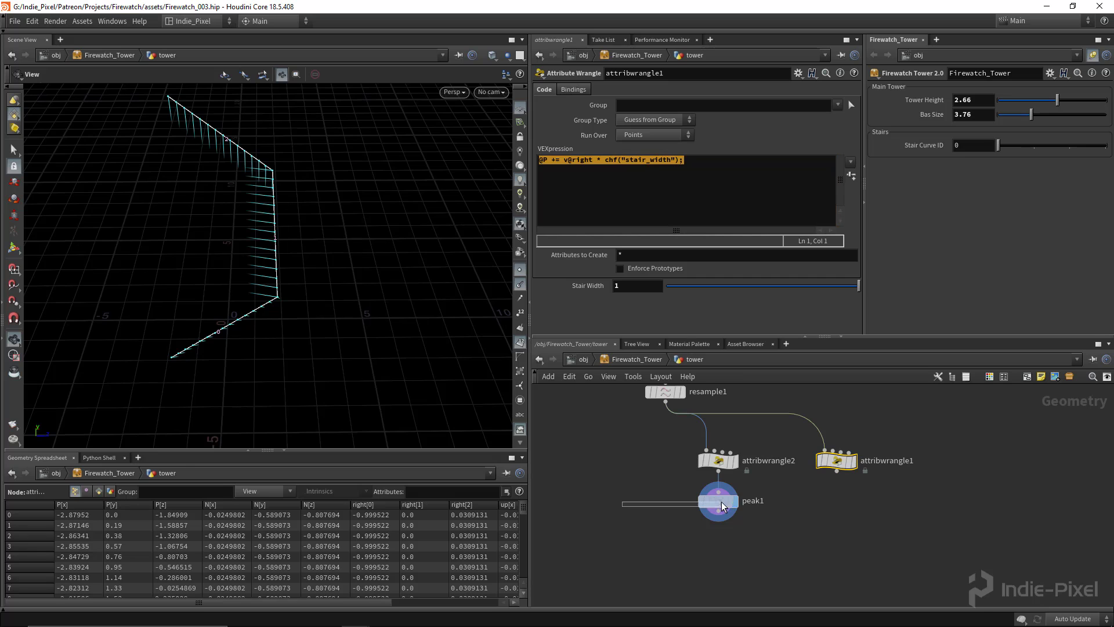
pyautogui.click(670, 135)
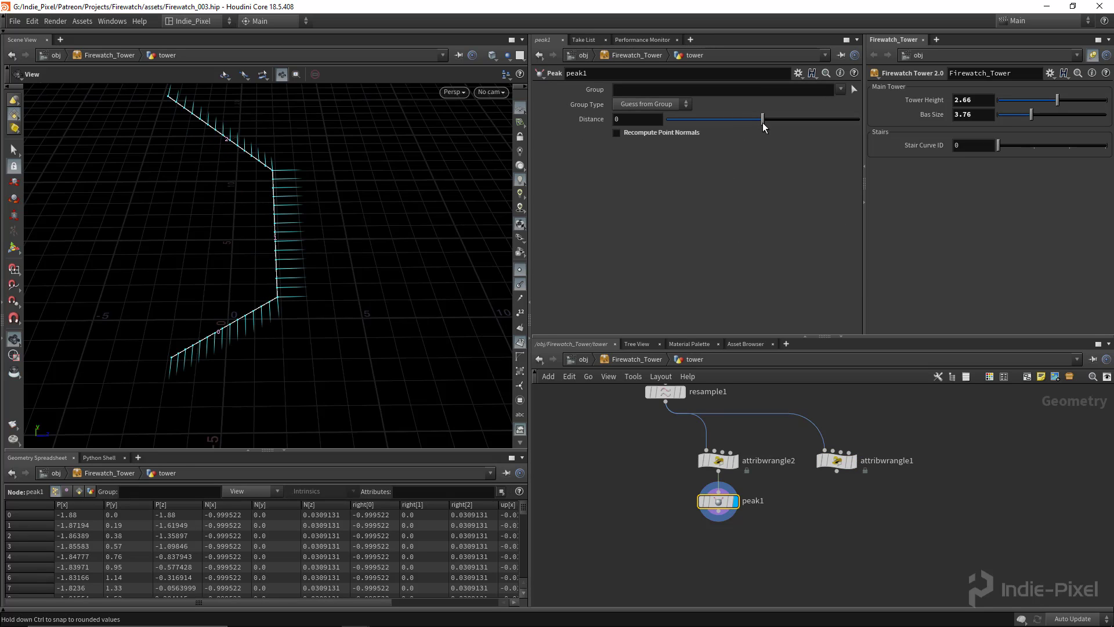
pyautogui.moveTo(762, 119)
pyautogui.mouseDown()
pyautogui.moveTo(782, 121)
pyautogui.moveTo(765, 125)
pyautogui.mouseUp()
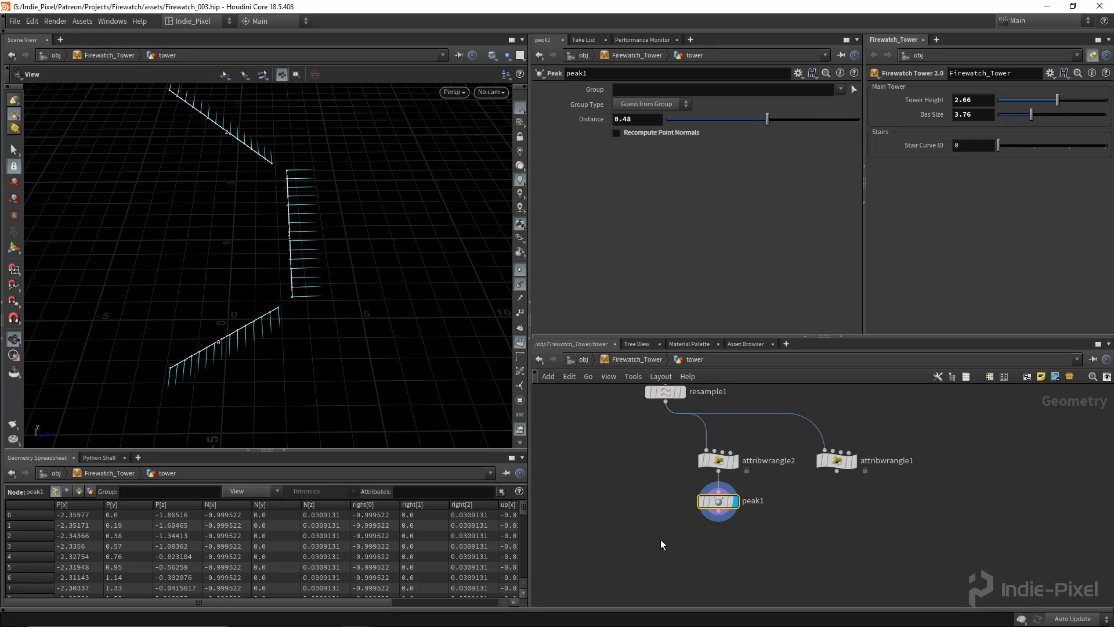
# Delete attribwrangle2 and peak1, then move attribwrangle1 closer beneath resample1 and display it
pyautogui.moveTo(663, 554); pyautogui.dragTo(752, 453)
pyautogui.press('Delete')
pyautogui.moveTo(890, 441); pyautogui.dragTo(891, 441)
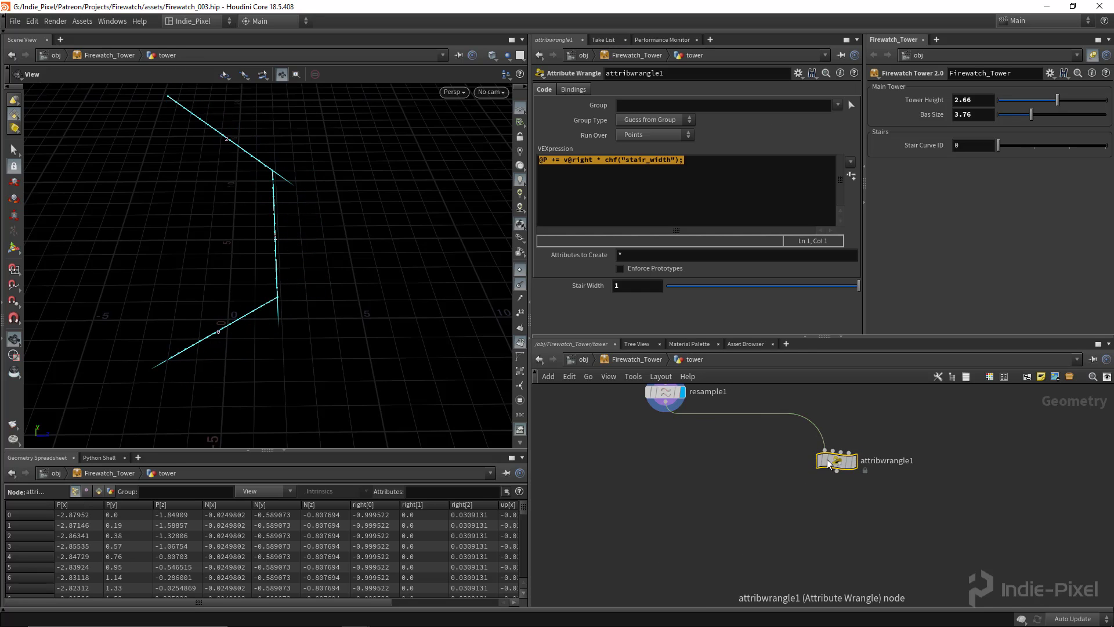
pyautogui.moveTo(827, 459); pyautogui.dragTo(717, 452)
pyautogui.moveTo(807, 448); pyautogui.dragTo(824, 521, button='middle')
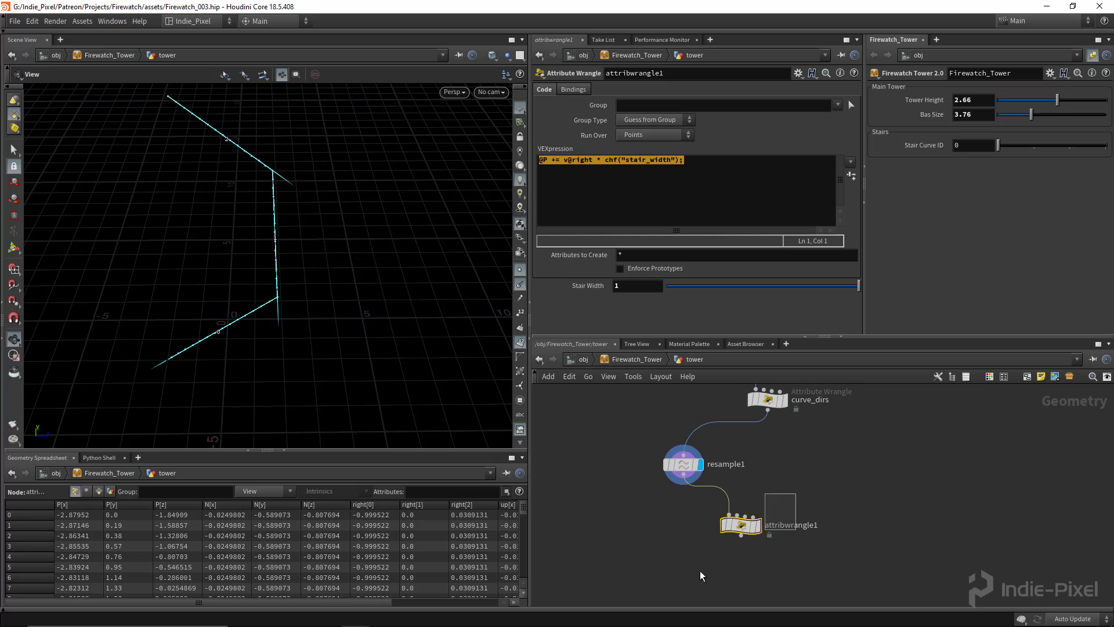
pyautogui.click(762, 521)
pyautogui.moveTo(808, 565); pyautogui.dragTo(808, 536, button='middle')
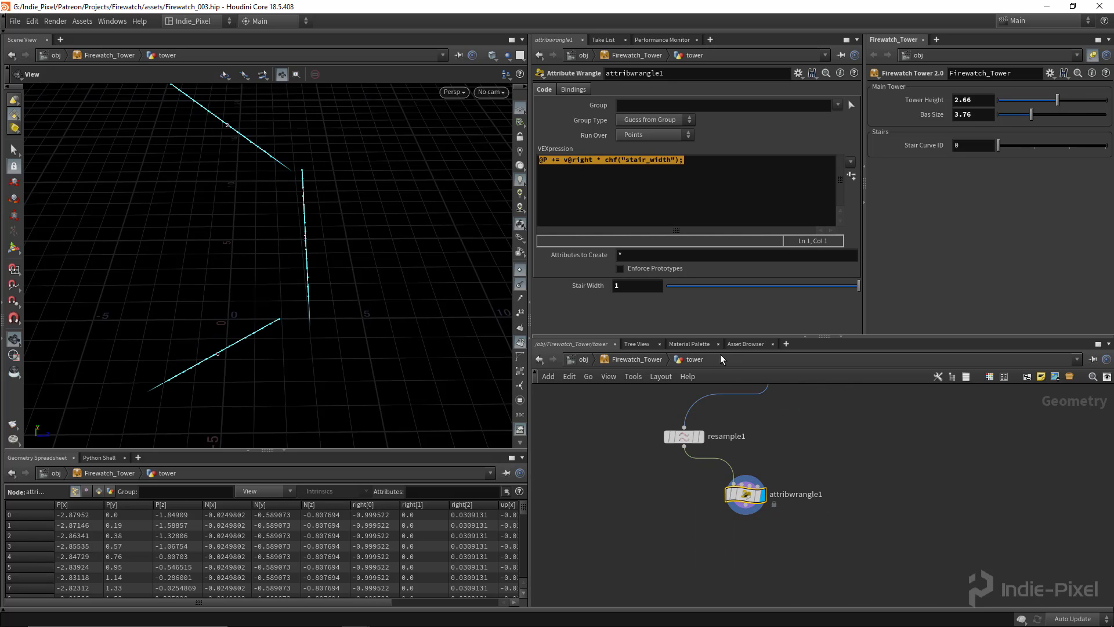
# Add a Merge node below attribwrangle1, connect resample1 and attribwrangle1 to it in that order, and display it
pyautogui.moveTo(671, 512); pyautogui.dragTo(656, 480, button='middle')
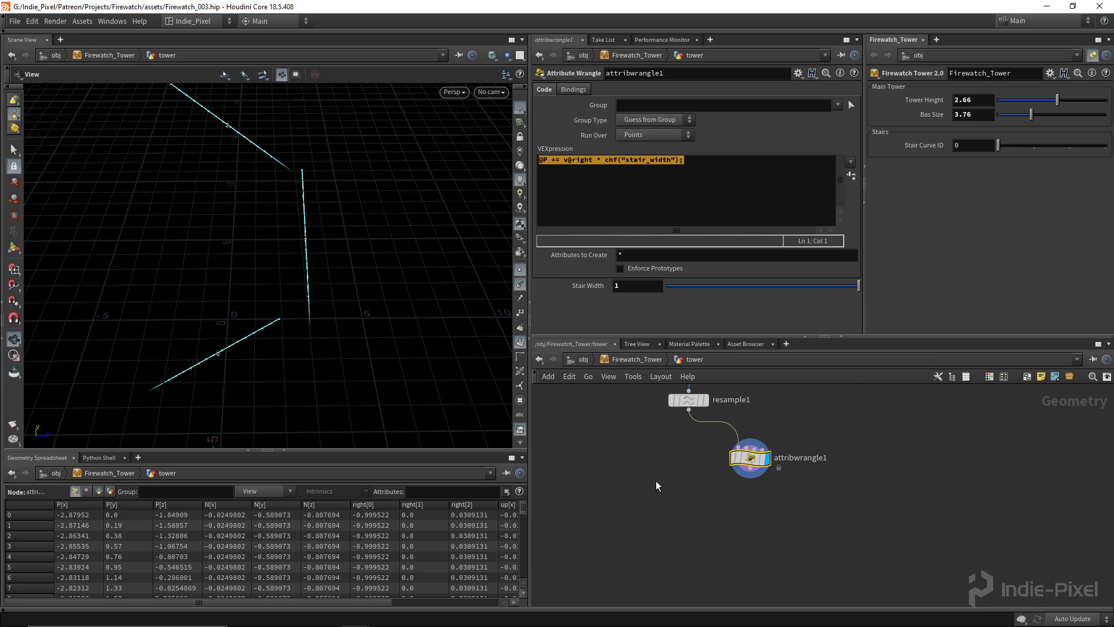
pyautogui.press('Tab')
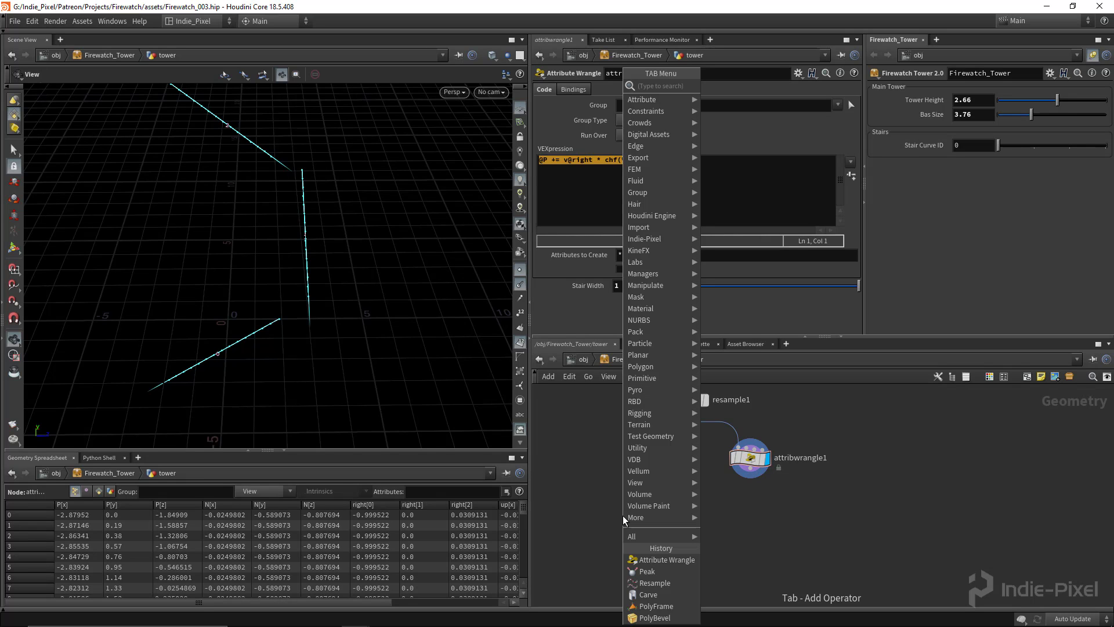
pyautogui.write('mer')
pyautogui.press('Return')
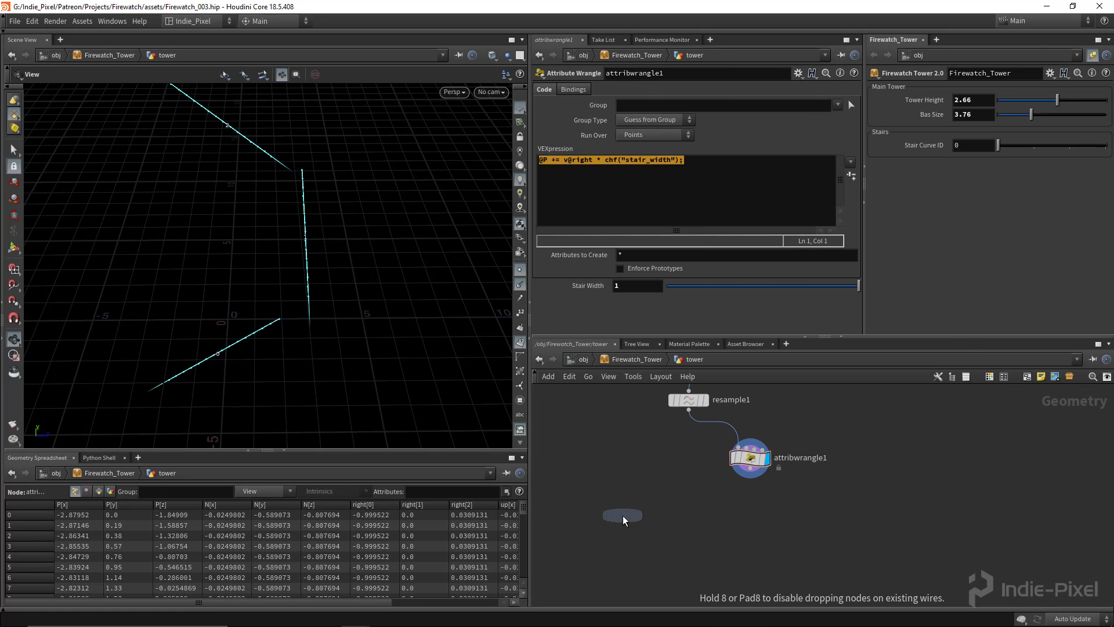
pyautogui.click(687, 523)
pyautogui.moveTo(689, 410); pyautogui.dragTo(688, 513)
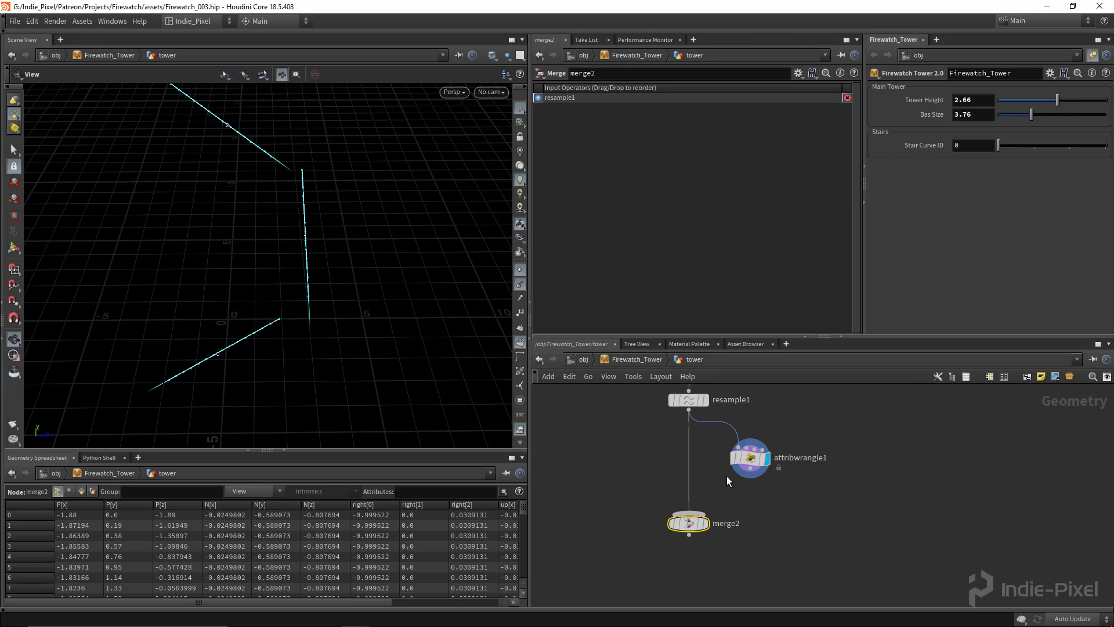
pyautogui.moveTo(751, 468); pyautogui.dragTo(689, 513)
pyautogui.click(705, 520)
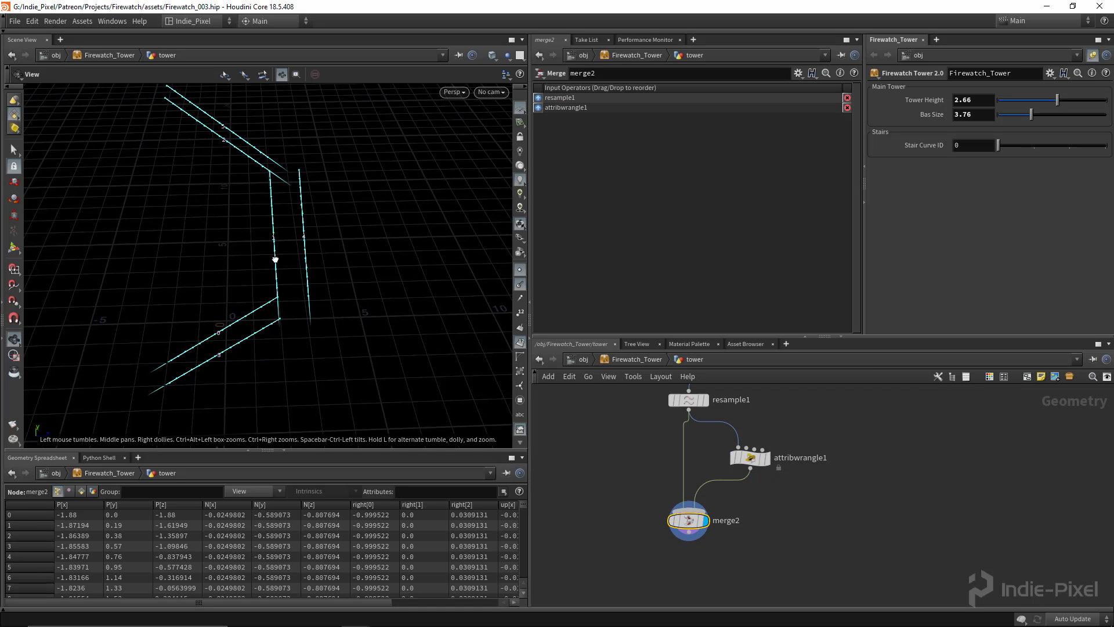
pyautogui.moveTo(275, 260); pyautogui.dragTo(278, 257)
pyautogui.moveTo(765, 548); pyautogui.dragTo(748, 472, button='middle')
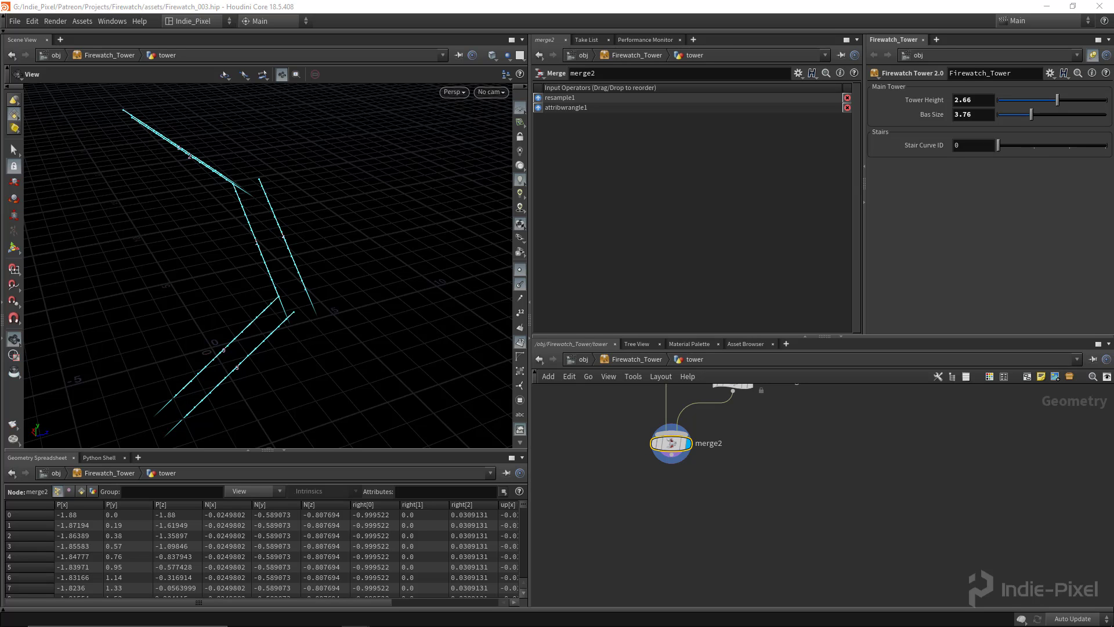
pyautogui.moveTo(698, 512); pyautogui.dragTo(700, 512, button='middle')
pyautogui.click(700, 512)
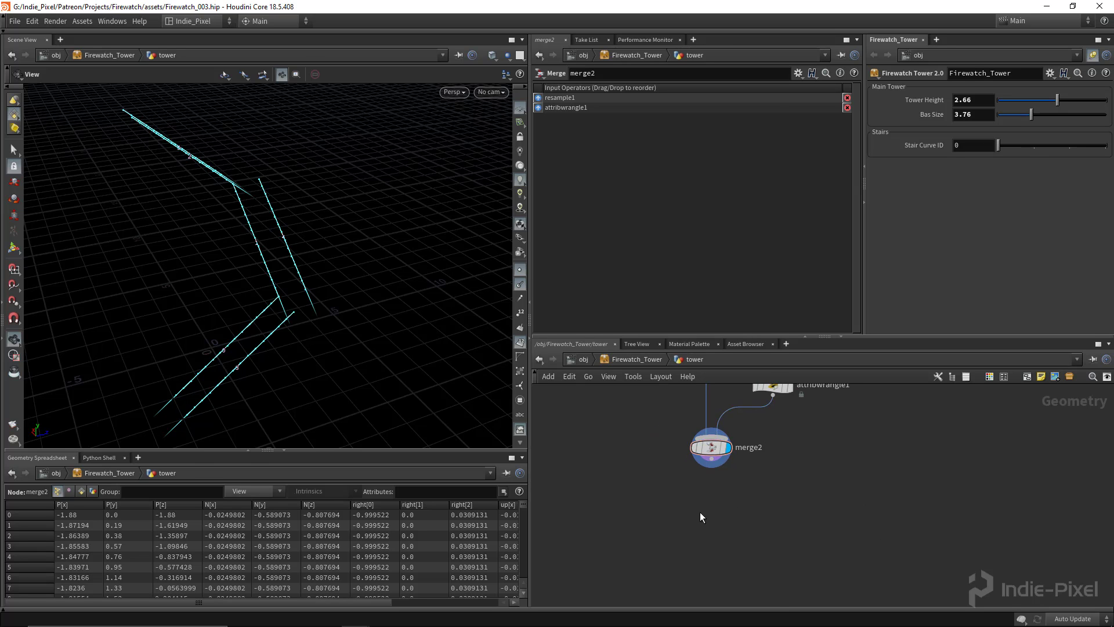
# Add a Skin node below merge2, connect merge2 to its first input, and display the result
pyautogui.press('Tab')
pyautogui.write('skin')
pyautogui.press('Return')
pyautogui.click(705, 506)
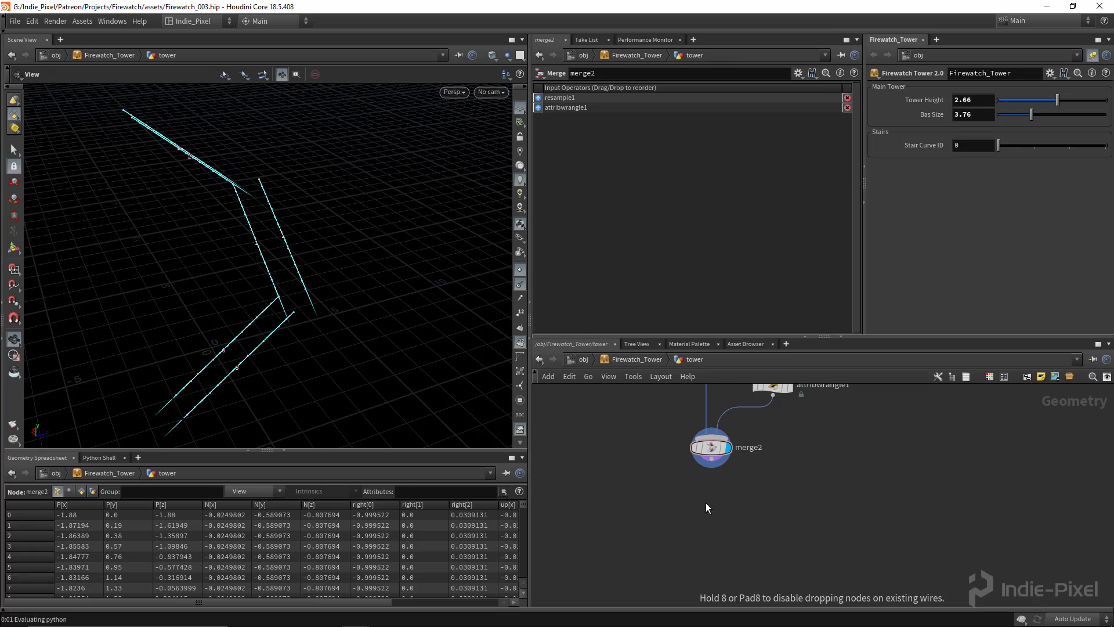
pyautogui.scroll(2, 713, 472)
pyautogui.click(708, 454)
pyautogui.click(697, 512)
pyautogui.click(735, 532)
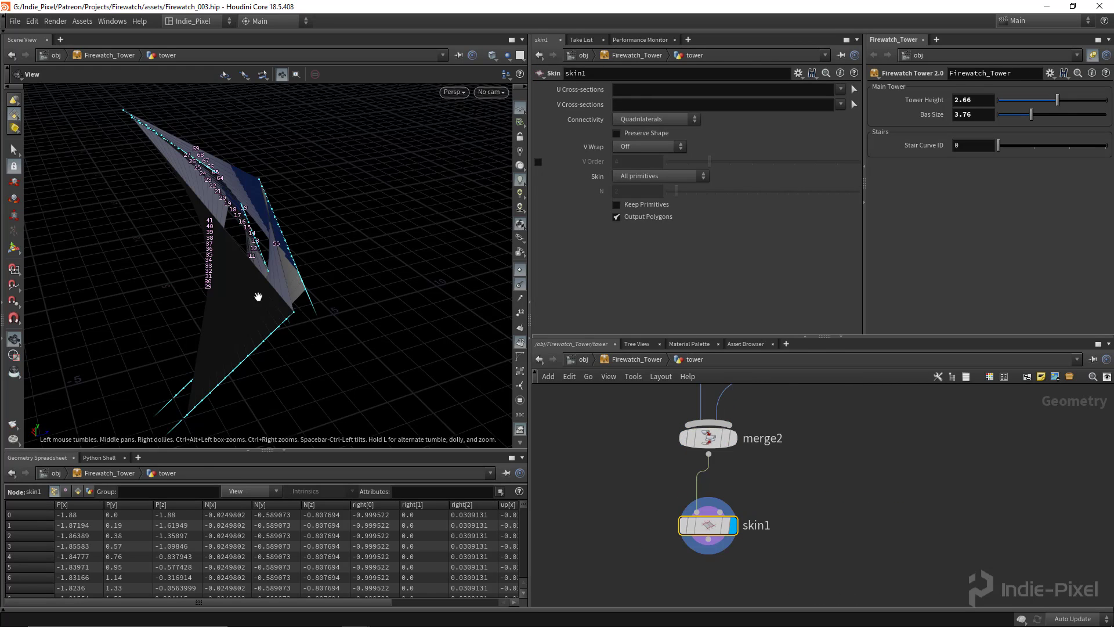
pyautogui.moveTo(227, 249); pyautogui.dragTo(250, 238)
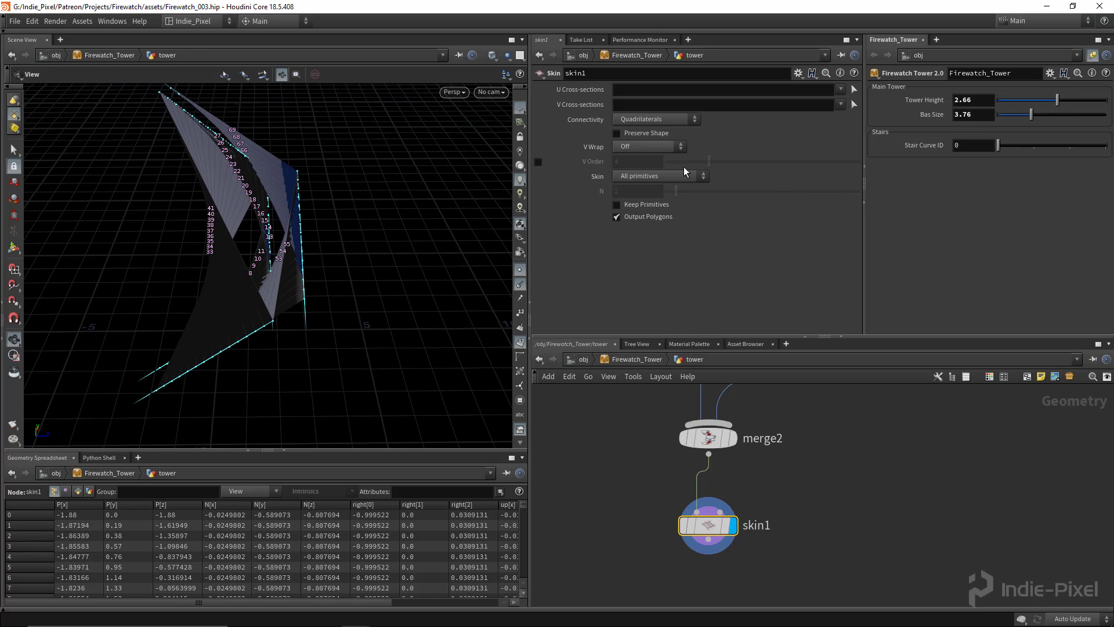
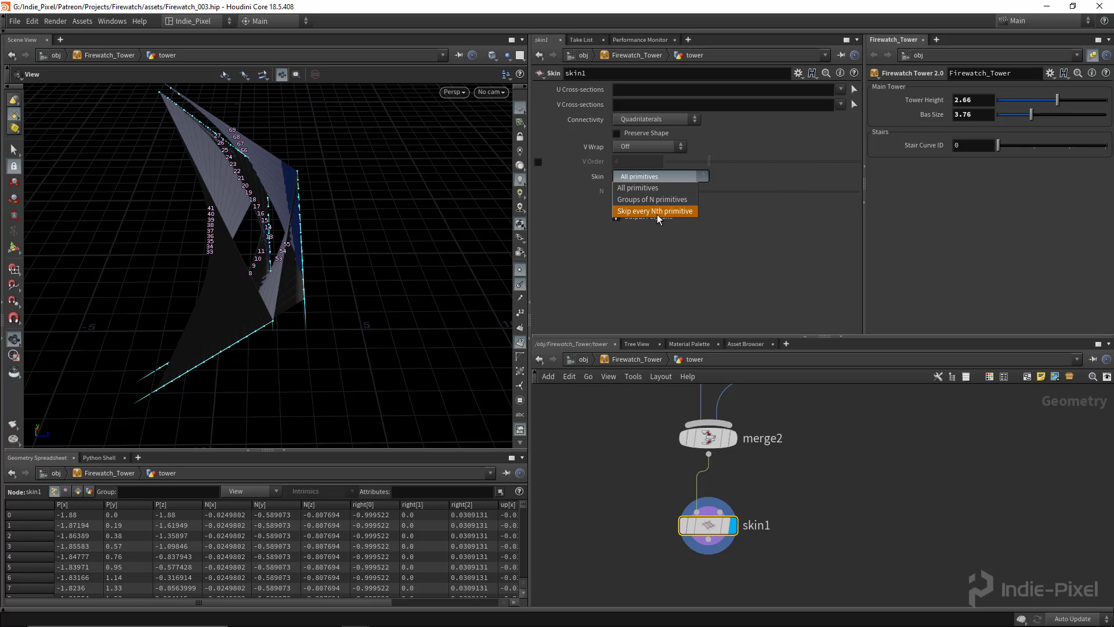
# Display merge2 and examine the primitive numbering of the paired curve segments
pyautogui.click(751, 487)
pyautogui.click(733, 438)
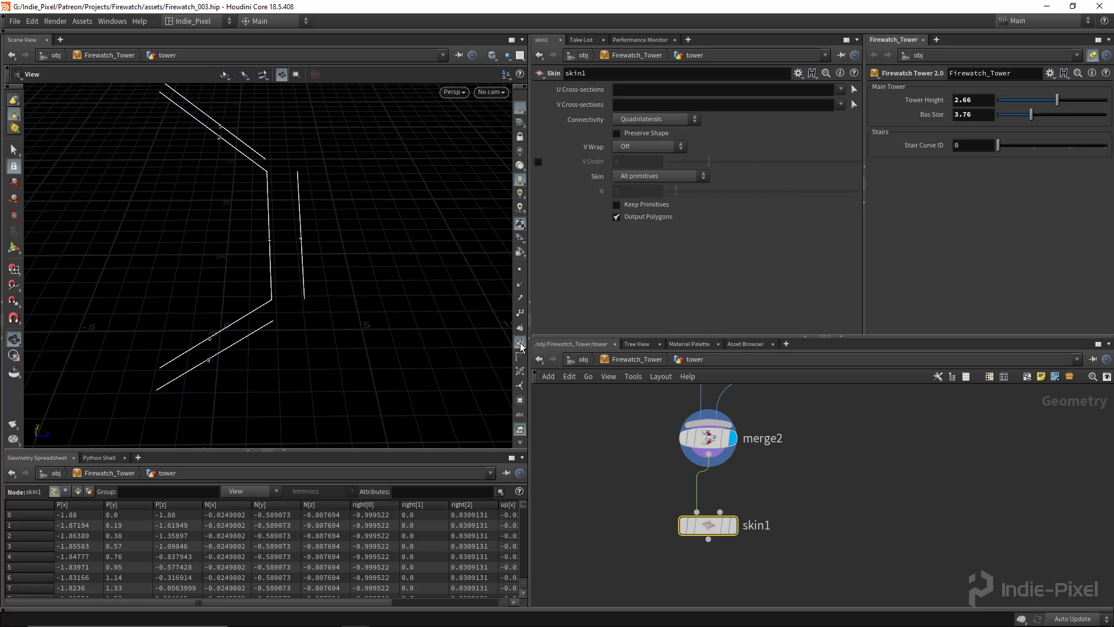
pyautogui.moveTo(151, 338); pyautogui.dragTo(309, 336)
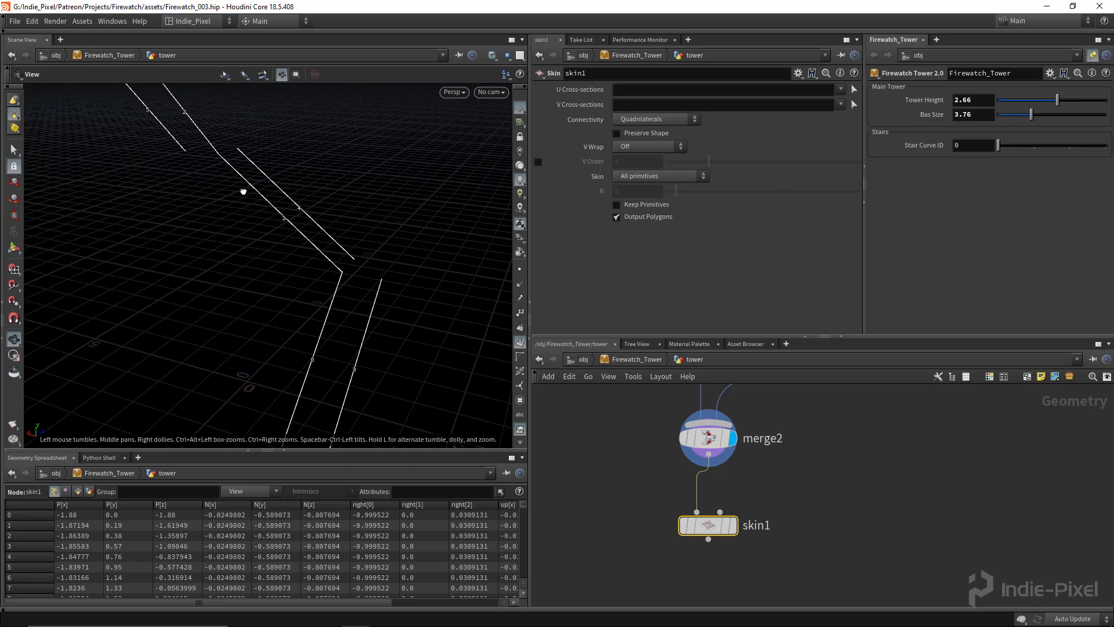
pyautogui.moveTo(243, 191); pyautogui.dragTo(299, 142)
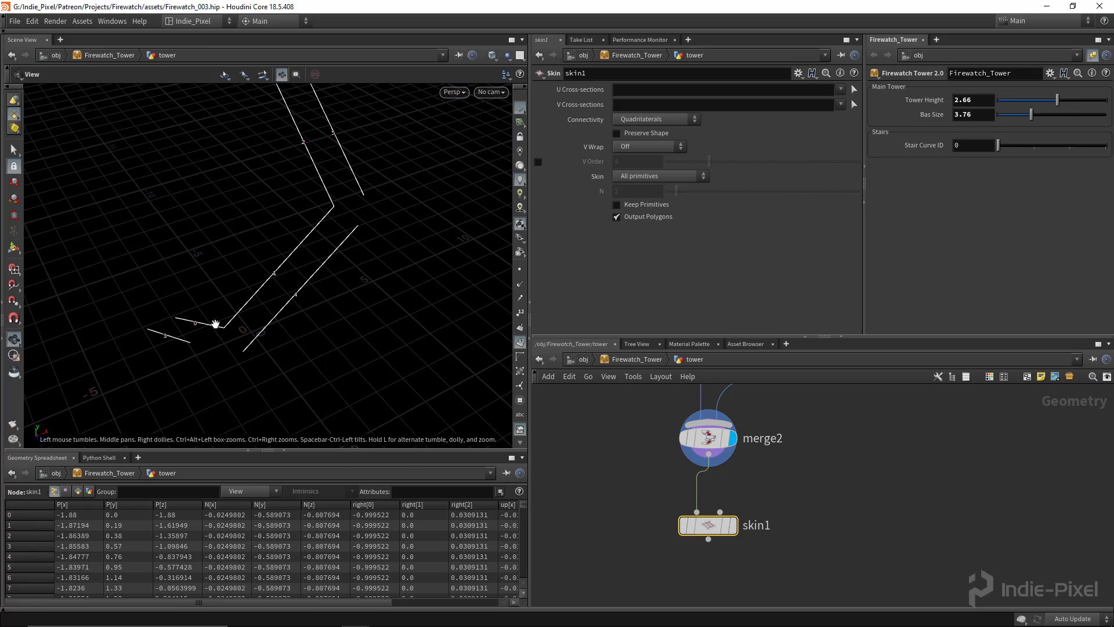
pyautogui.moveTo(216, 324); pyautogui.dragTo(256, 331)
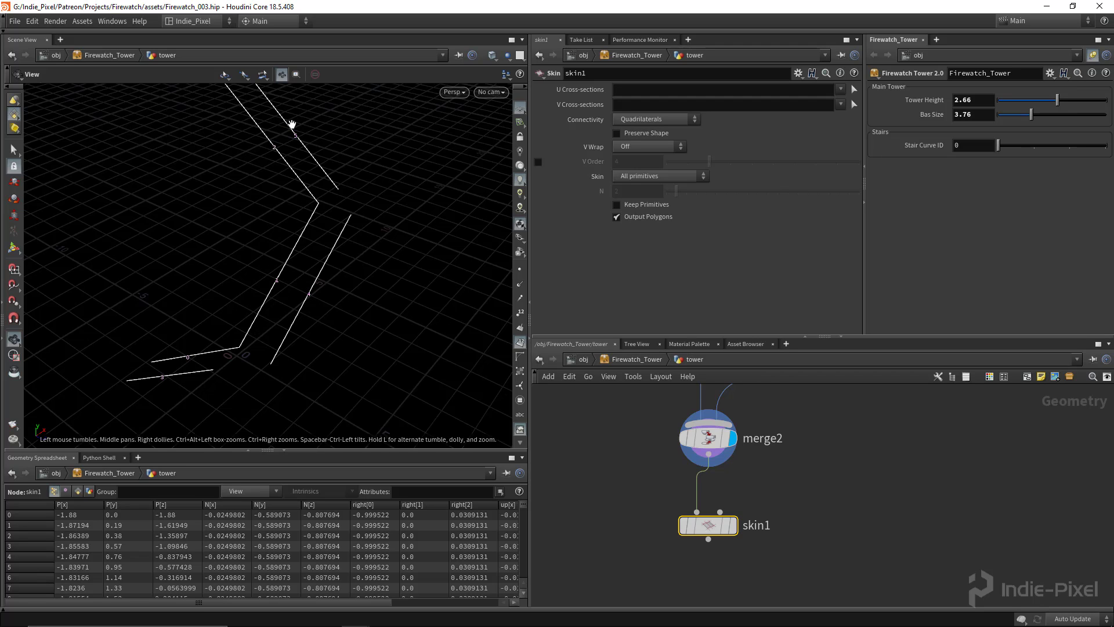
pyautogui.moveTo(236, 387); pyautogui.dragTo(194, 342)
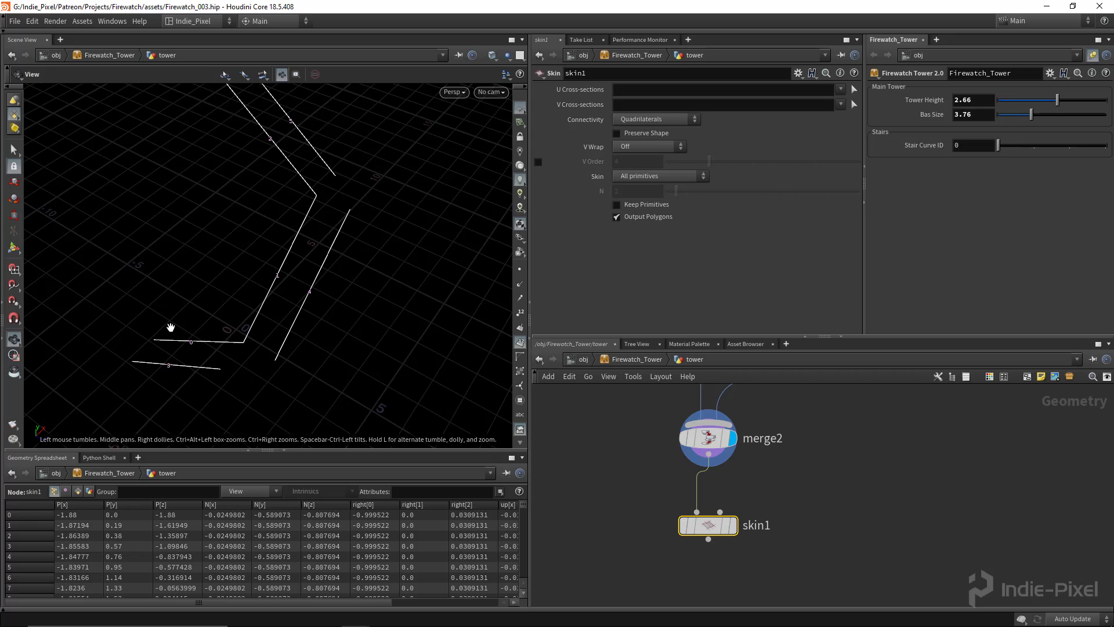
pyautogui.moveTo(800, 431); pyautogui.dragTo(787, 467, button='middle')
# Display skin1, set its Skin option to Skip every Nth primitive, and set N to 3
pyautogui.click(720, 560)
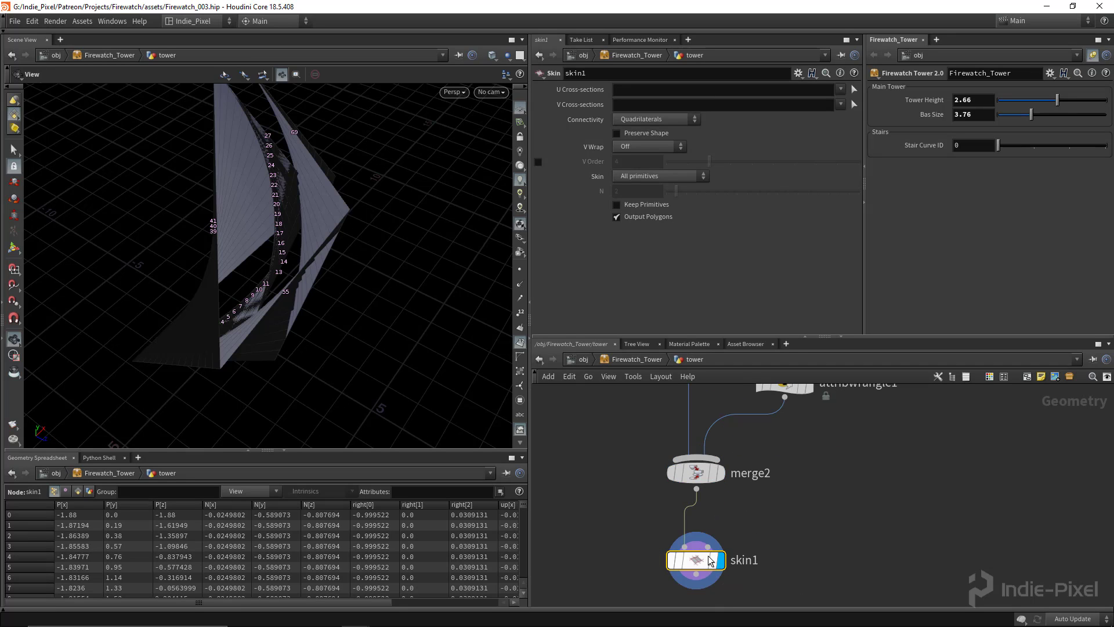
pyautogui.click(652, 174)
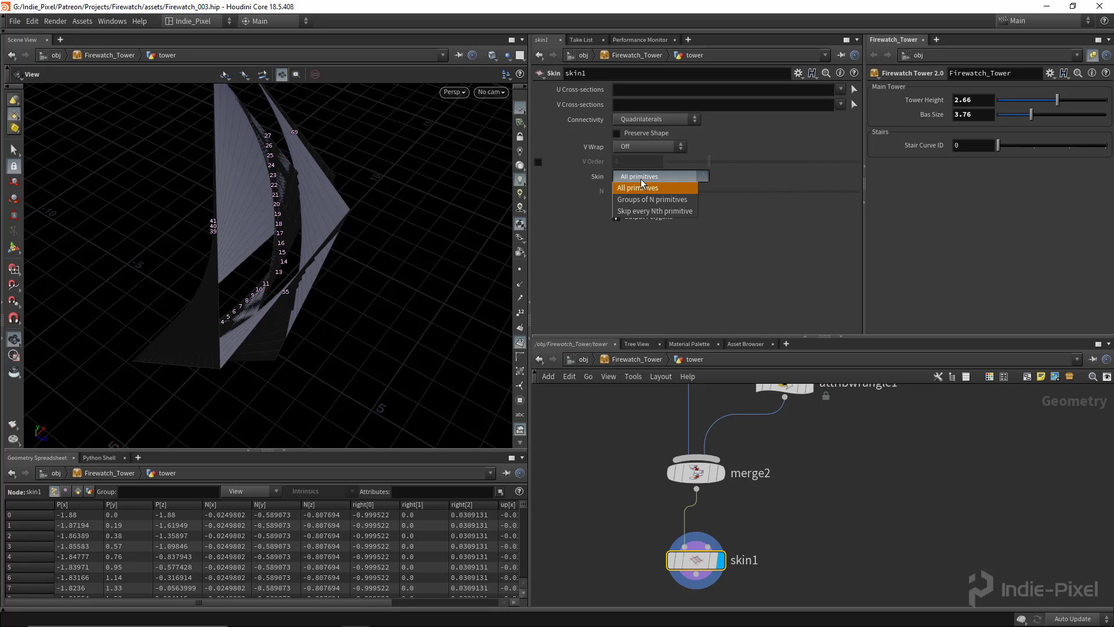
pyautogui.click(644, 211)
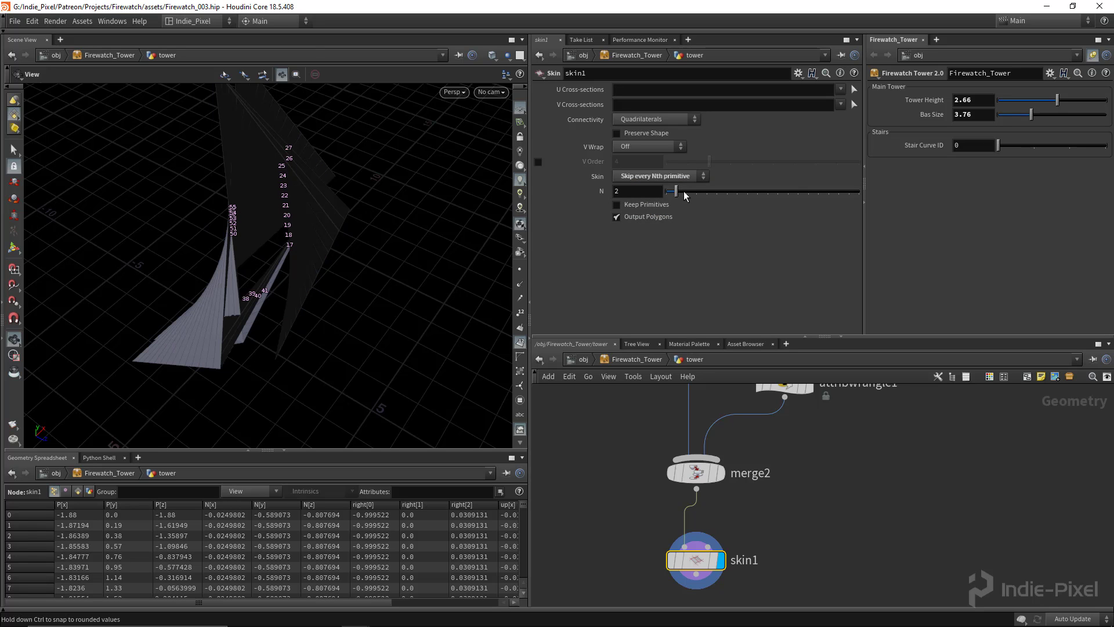
pyautogui.moveTo(676, 192); pyautogui.dragTo(687, 191)
pyautogui.moveTo(281, 306); pyautogui.dragTo(321, 262, button='middle')
pyautogui.moveTo(321, 262); pyautogui.dragTo(270, 283)
pyautogui.moveTo(253, 178); pyautogui.dragTo(368, 298)
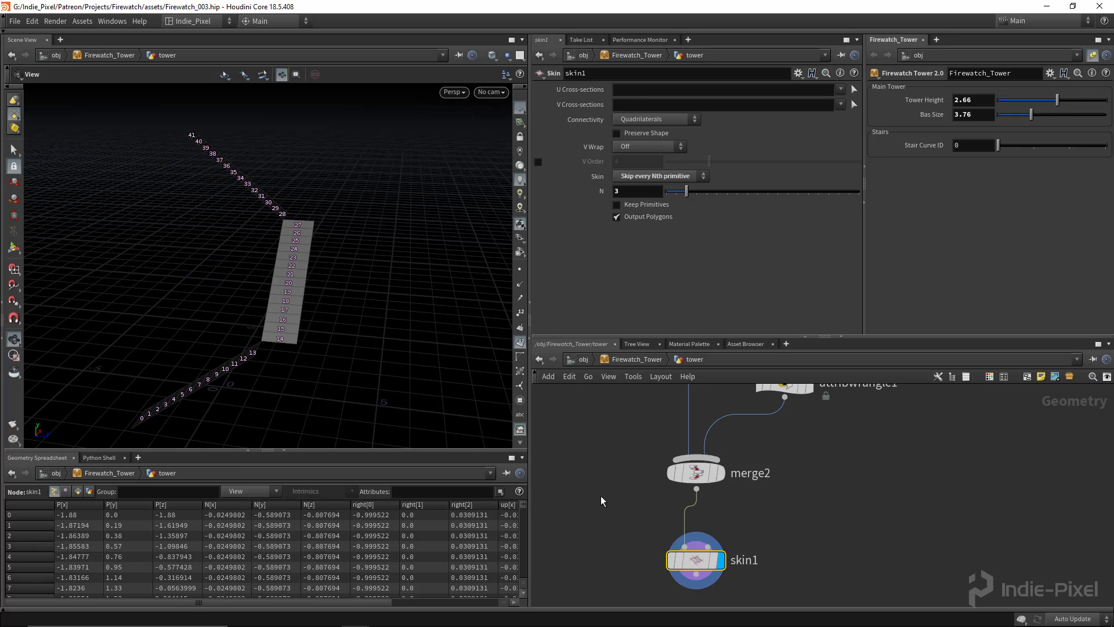
# Display merge2 and resample1 in turn to compare the merged curves with the original curve's primitives
pyautogui.moveTo(728, 386); pyautogui.dragTo(741, 496, button='middle')
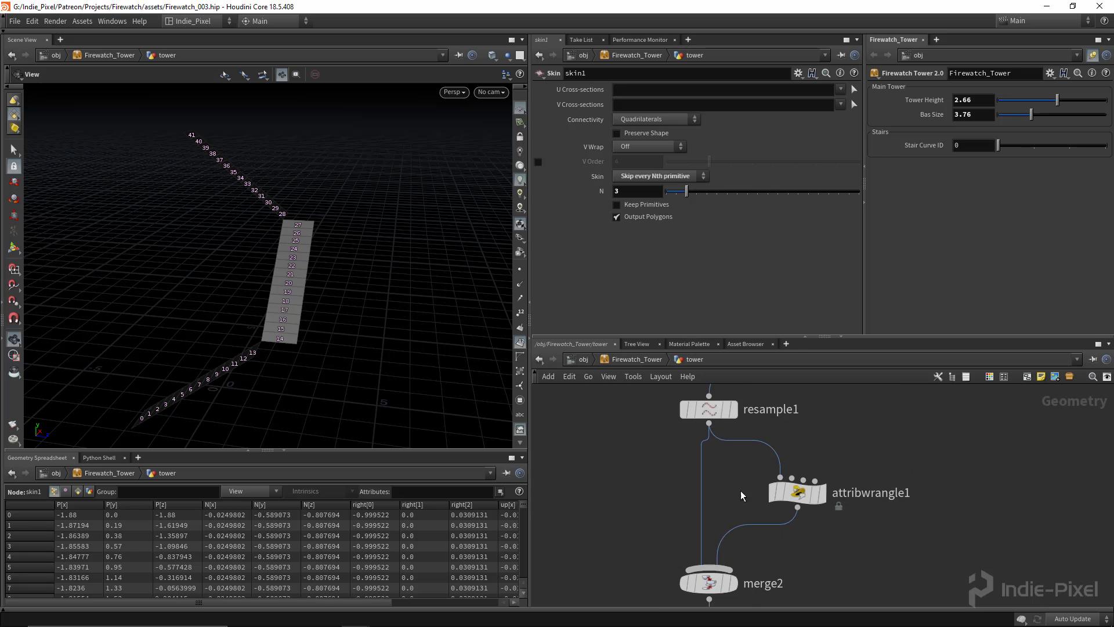
pyautogui.click(733, 583)
pyautogui.scroll(-2, 698, 425)
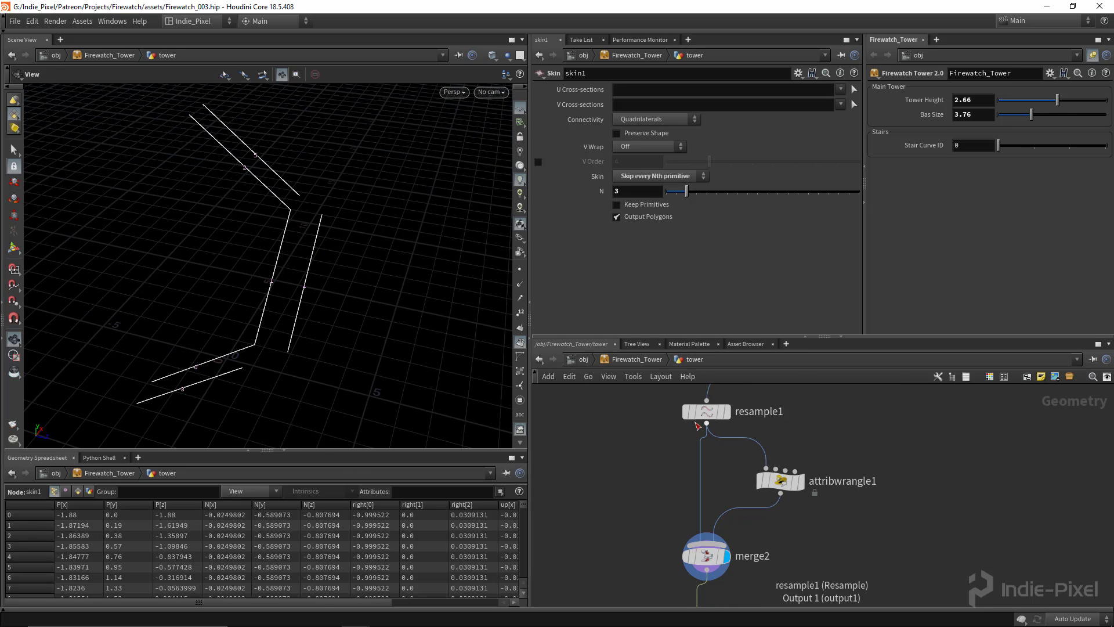
pyautogui.scroll(-2, 713, 453)
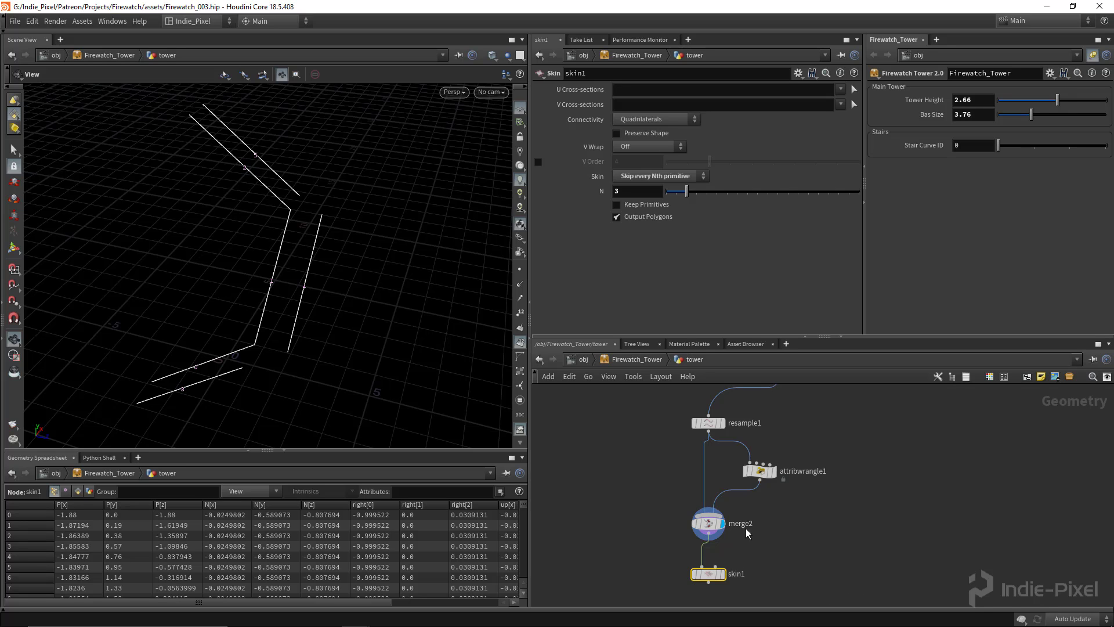
pyautogui.scroll(5, 709, 423)
pyautogui.click(734, 423)
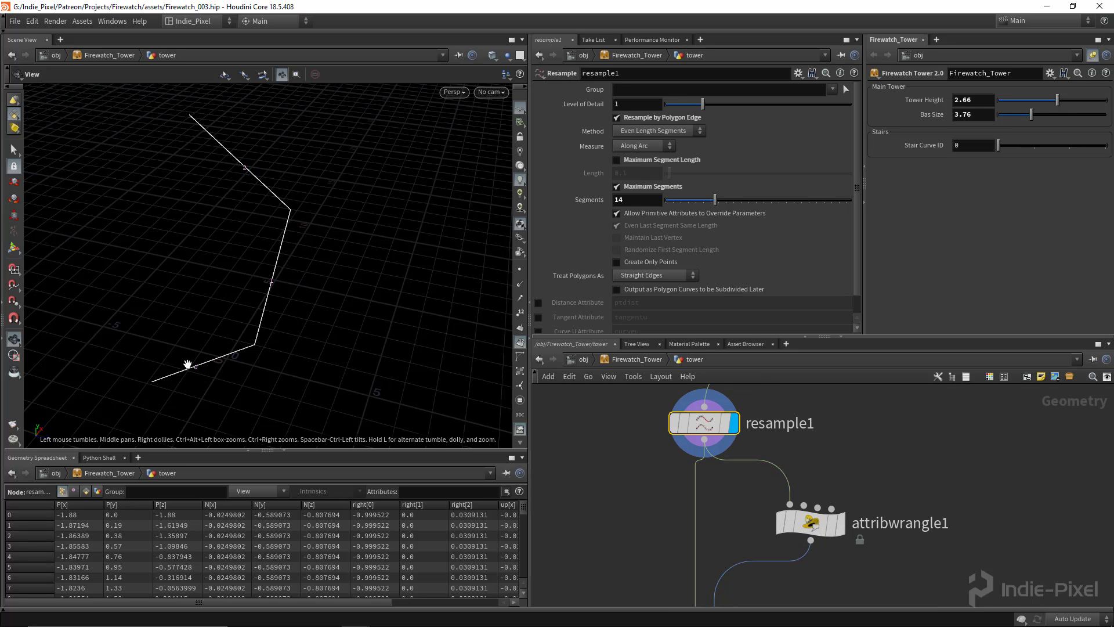
pyautogui.moveTo(666, 483); pyautogui.dragTo(667, 520, button='middle')
pyautogui.moveTo(612, 498); pyautogui.dragTo(778, 438)
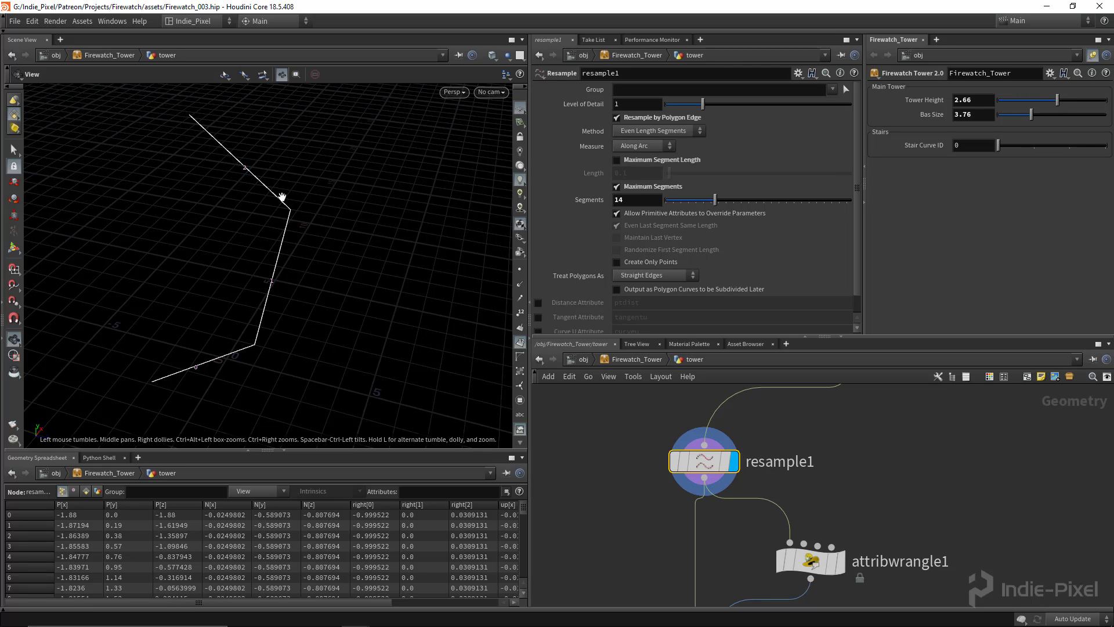
pyautogui.moveTo(837, 491); pyautogui.dragTo(804, 353, button='middle')
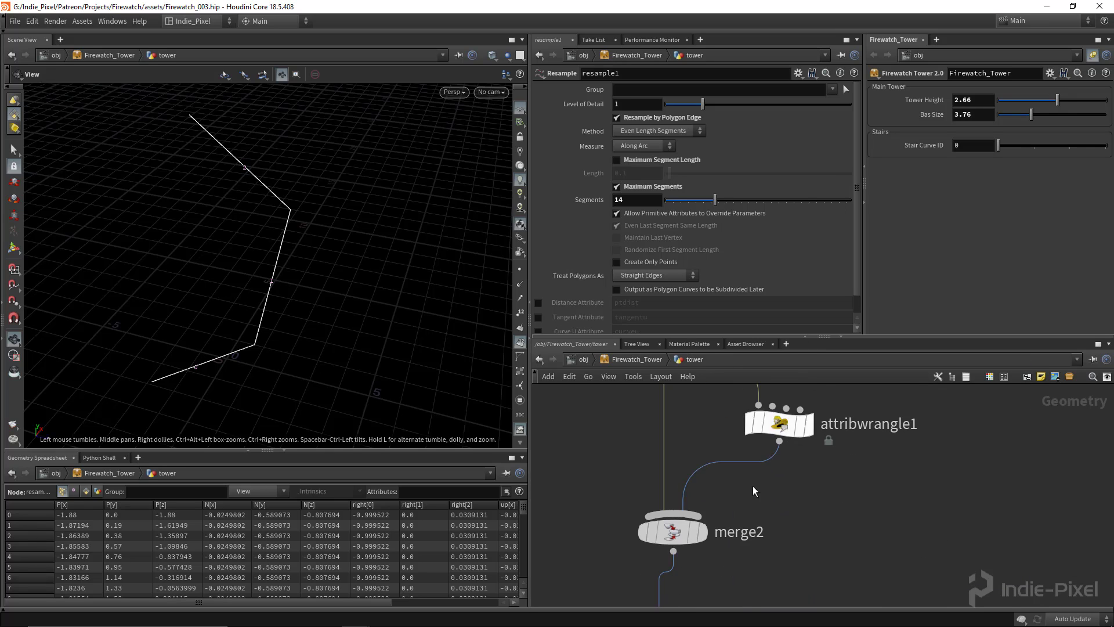
pyautogui.moveTo(764, 555); pyautogui.dragTo(811, 398, button='middle')
# Set skin1's N parameter to the expression nprims("../resample1/")
pyautogui.click(716, 483)
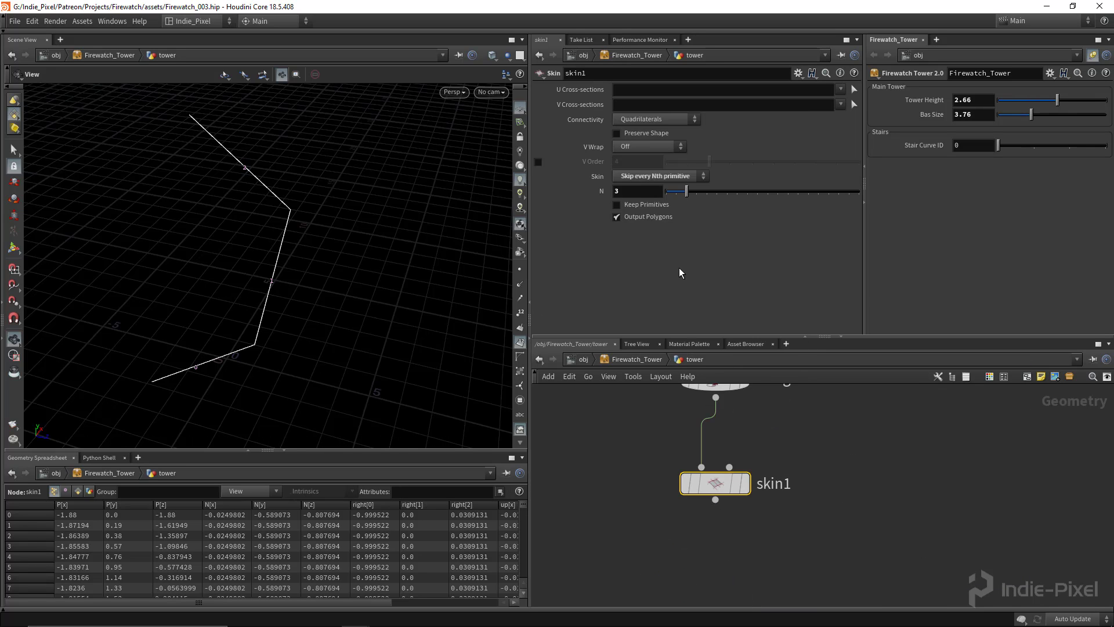
pyautogui.click(644, 190)
pyautogui.write('nprims')
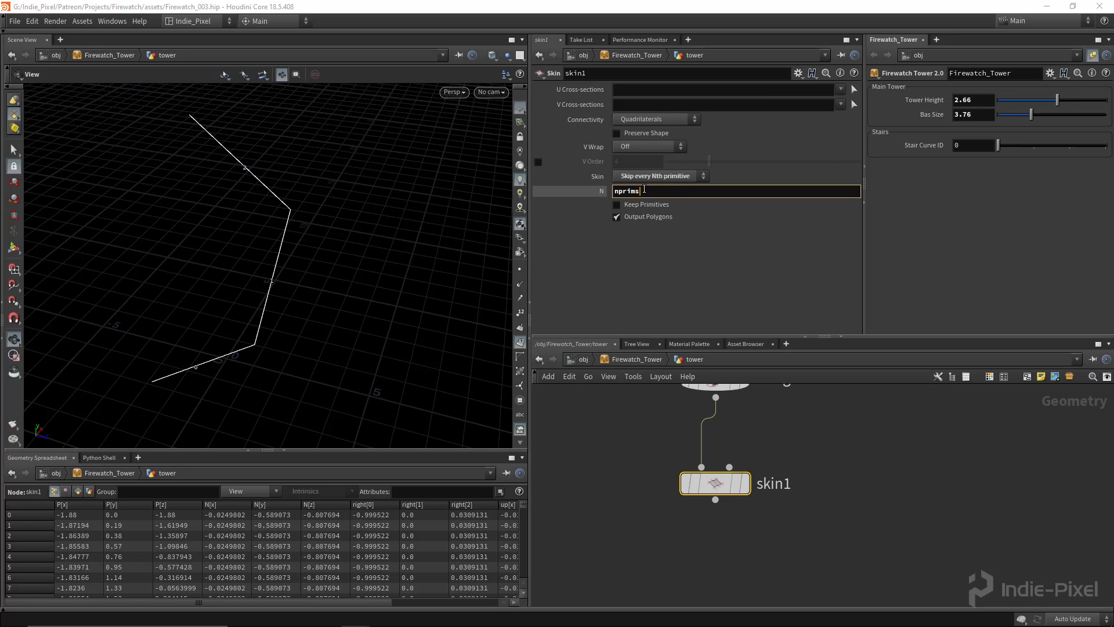
pyautogui.write('("')
pyautogui.write('../')
pyautogui.write('resample1/')
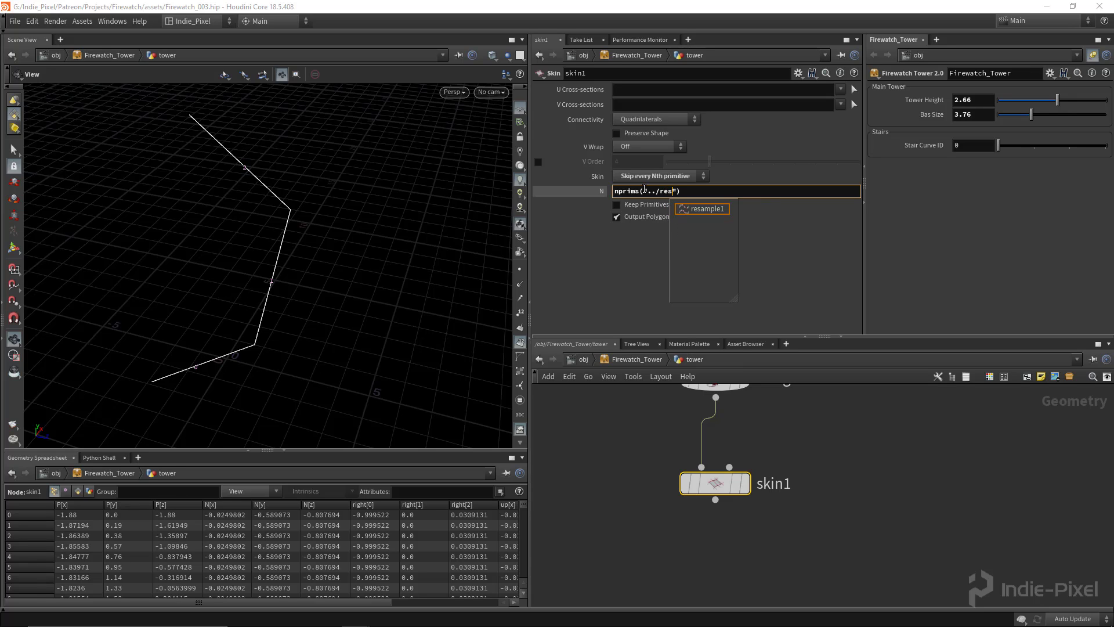
pyautogui.press('Return')
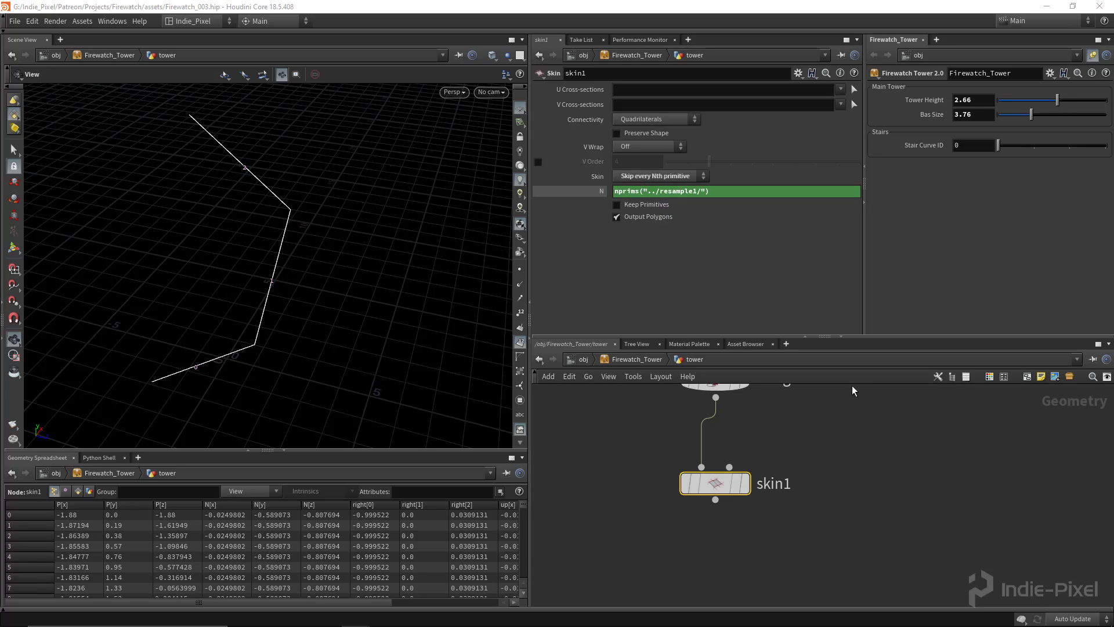
# Display skin1 and hide the primitive numbers in the viewport
pyautogui.scroll(-4, 875, 488)
pyautogui.moveTo(856, 460); pyautogui.dragTo(841, 535, button='middle')
pyautogui.click(787, 433)
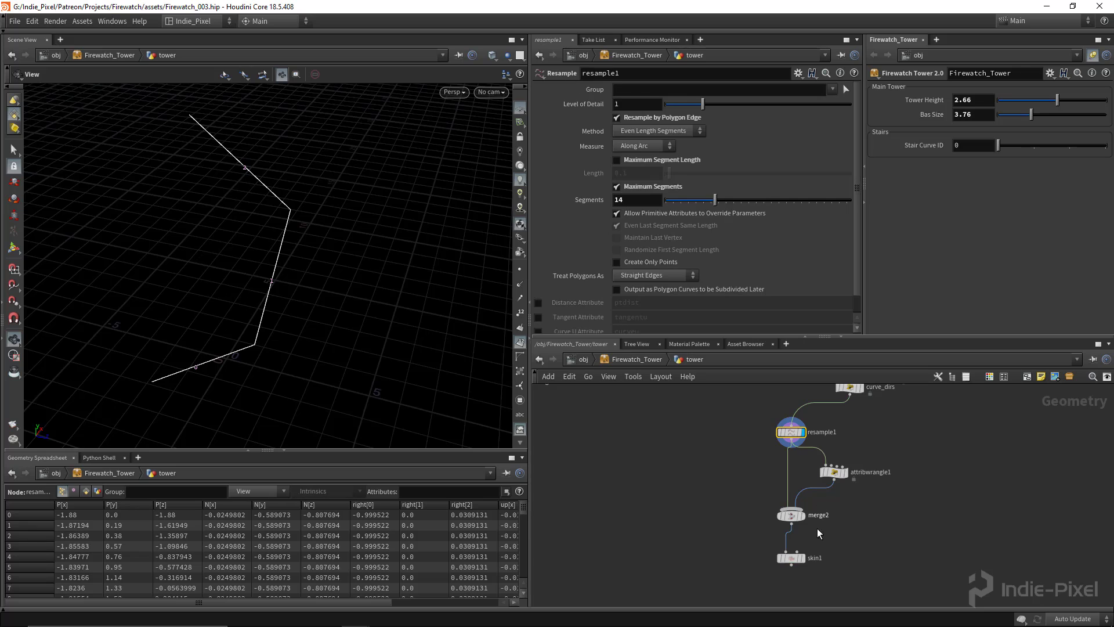
pyautogui.click(792, 558)
pyautogui.moveTo(331, 250); pyautogui.dragTo(349, 272)
pyautogui.click(520, 343)
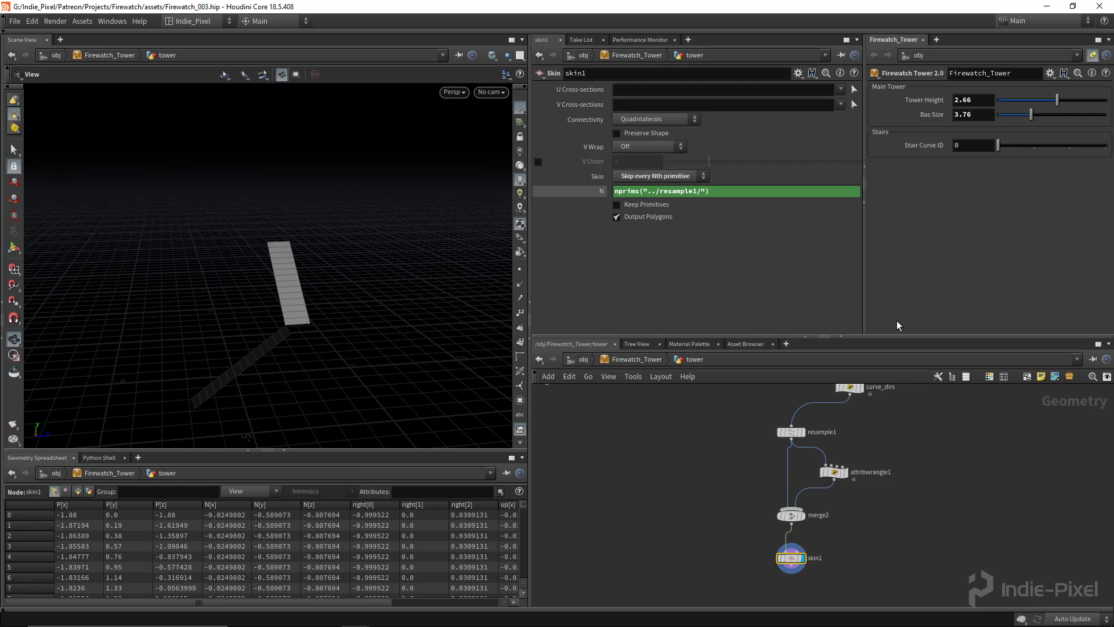
# Enlarge the network editor pane upward and select attribwrangle1
pyautogui.moveTo(891, 335); pyautogui.dragTo(885, 248)
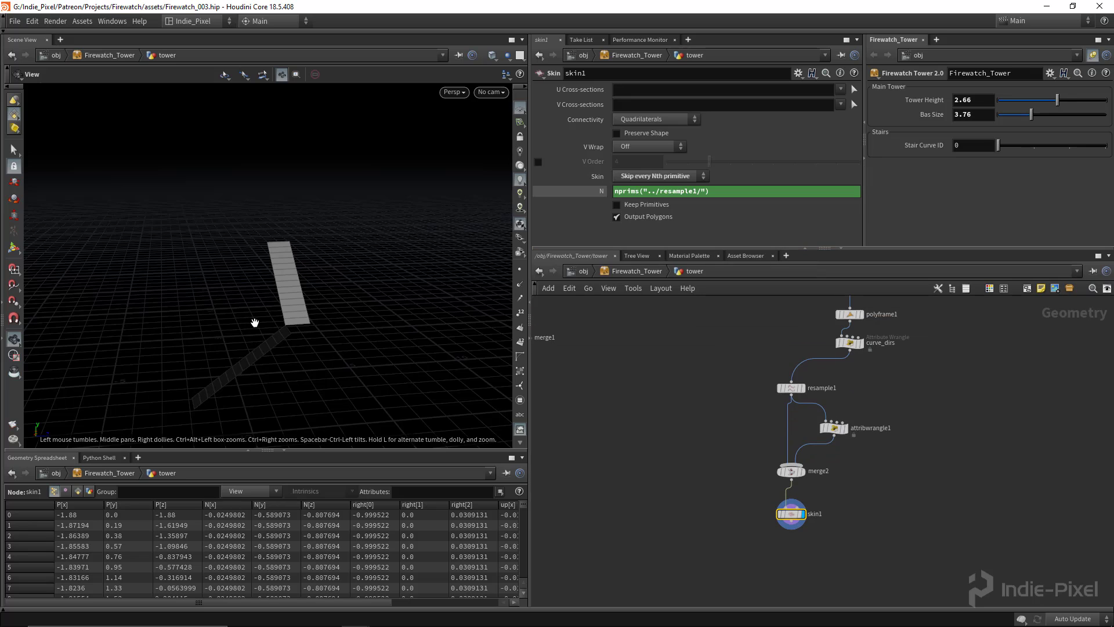
pyautogui.moveTo(253, 323); pyautogui.dragTo(314, 293)
pyautogui.moveTo(909, 485); pyautogui.dragTo(866, 435, button='middle')
pyautogui.moveTo(694, 520); pyautogui.dragTo(835, 308)
pyautogui.moveTo(754, 343); pyautogui.dragTo(709, 340)
pyautogui.click(709, 476)
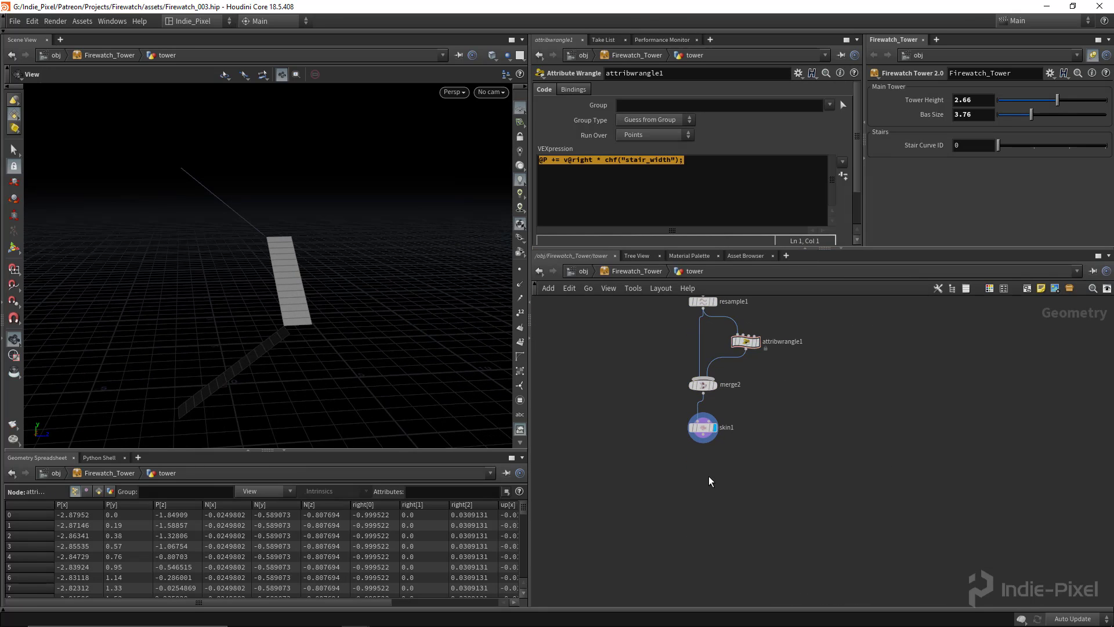
# Add a For-Each Primitive loop block below skin1
pyautogui.moveTo(692, 493); pyautogui.dragTo(696, 471, button='middle')
pyautogui.press('Tab')
pyautogui.write('forea')
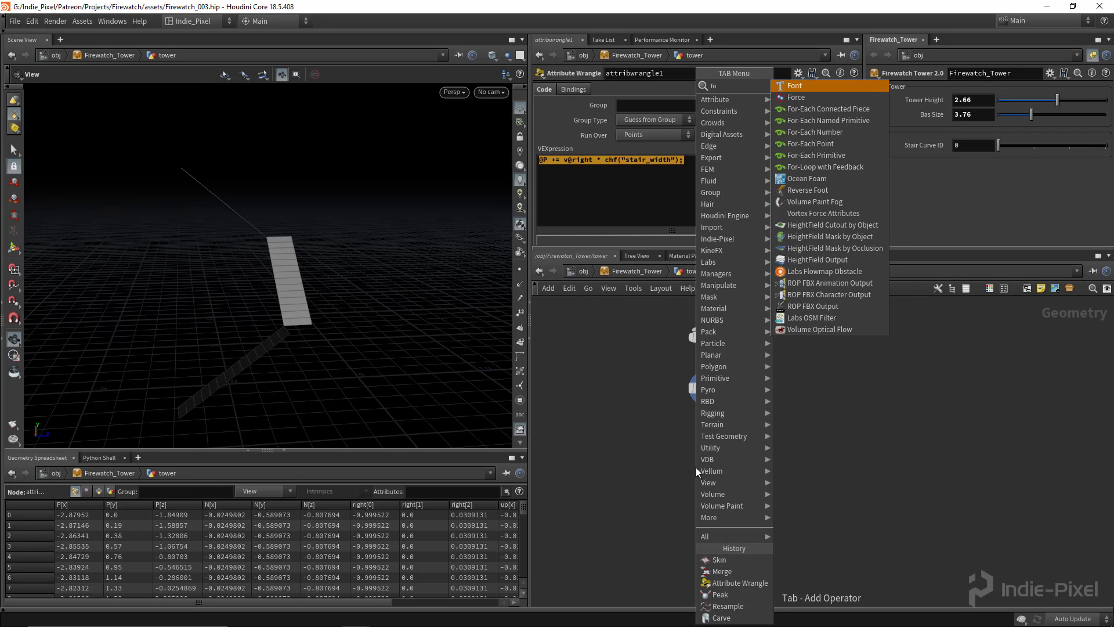
pyautogui.press('Down')
pyautogui.press('Down')
pyautogui.press('Return')
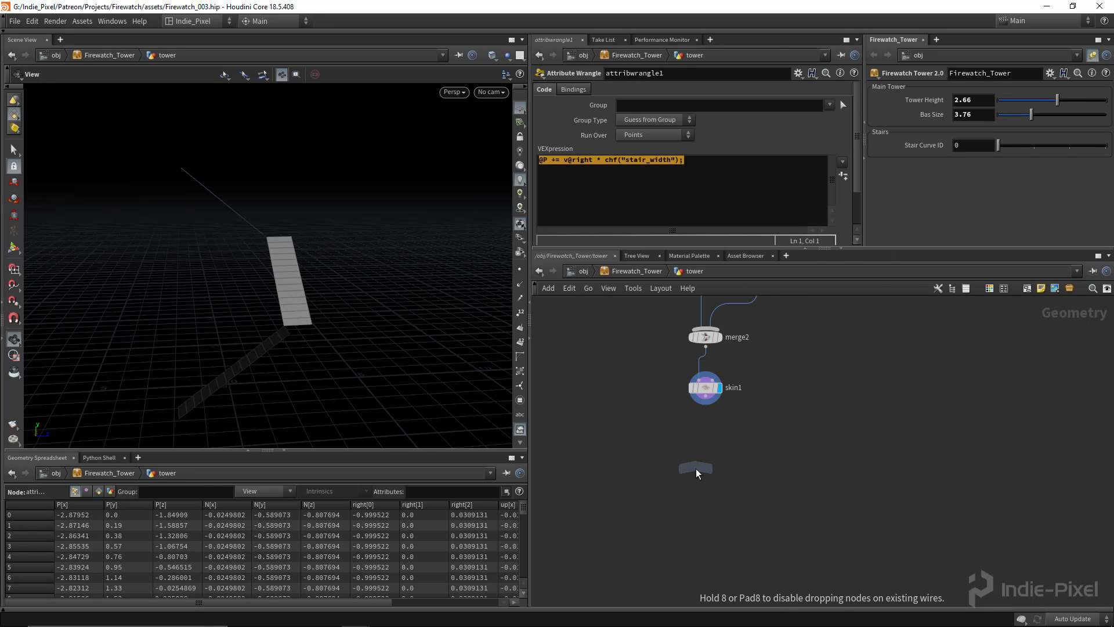
pyautogui.click(706, 448)
pyautogui.scroll(3, 256, 398)
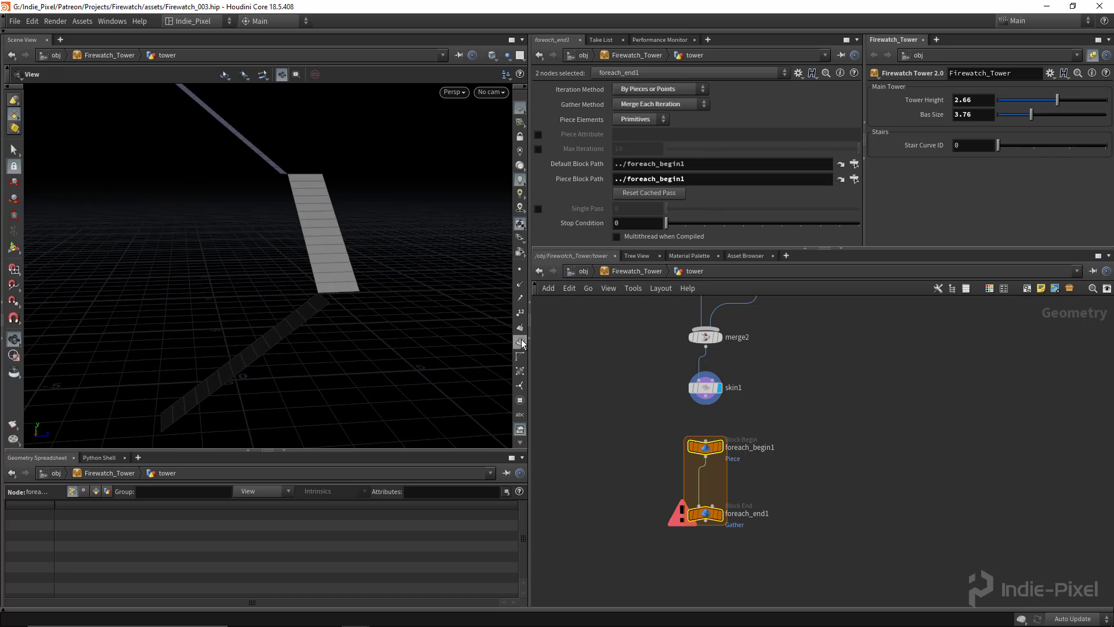
# Show primitive numbers in the viewport and connect skin1 to foreach_begin1
pyautogui.click(520, 342)
pyautogui.moveTo(163, 390); pyautogui.dragTo(192, 397)
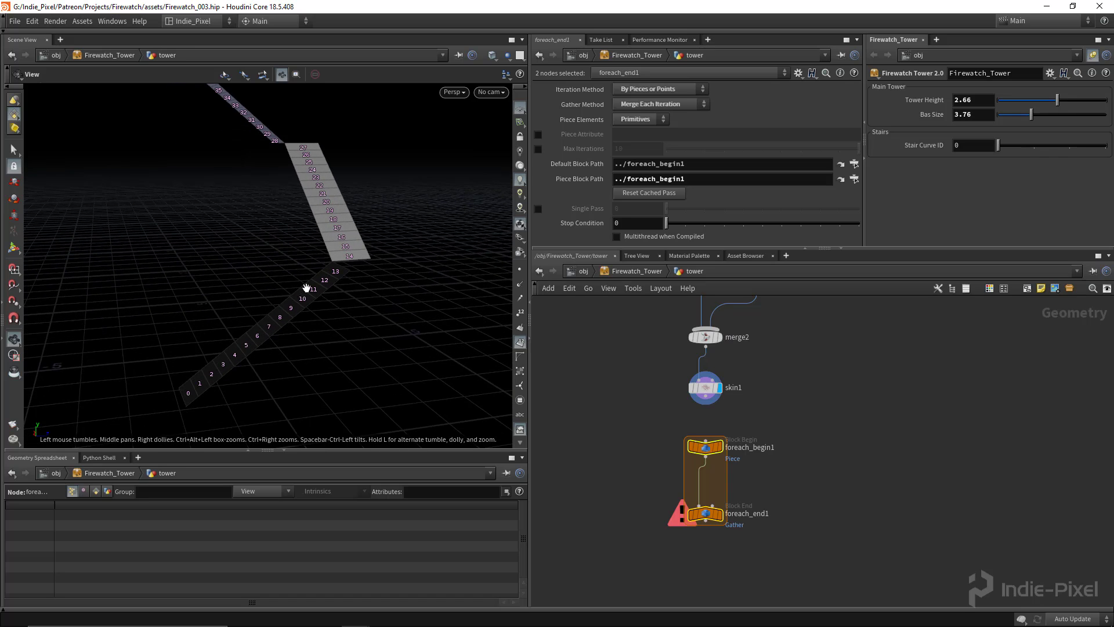
pyautogui.scroll(-2, 312, 294)
pyautogui.moveTo(294, 281); pyautogui.dragTo(284, 283)
pyautogui.scroll(4, 740, 421)
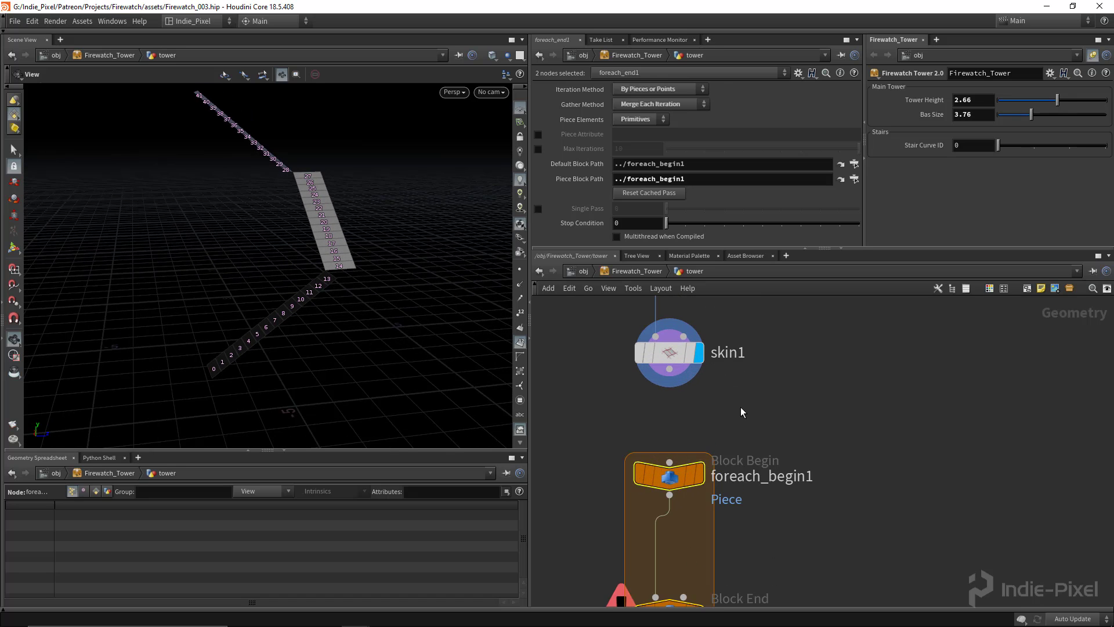
pyautogui.click(740, 410)
# Move foreach_end1 lower, display it, enable Single Pass at 0, and frame the single step in the viewport
pyautogui.scroll(-4, 794, 481)
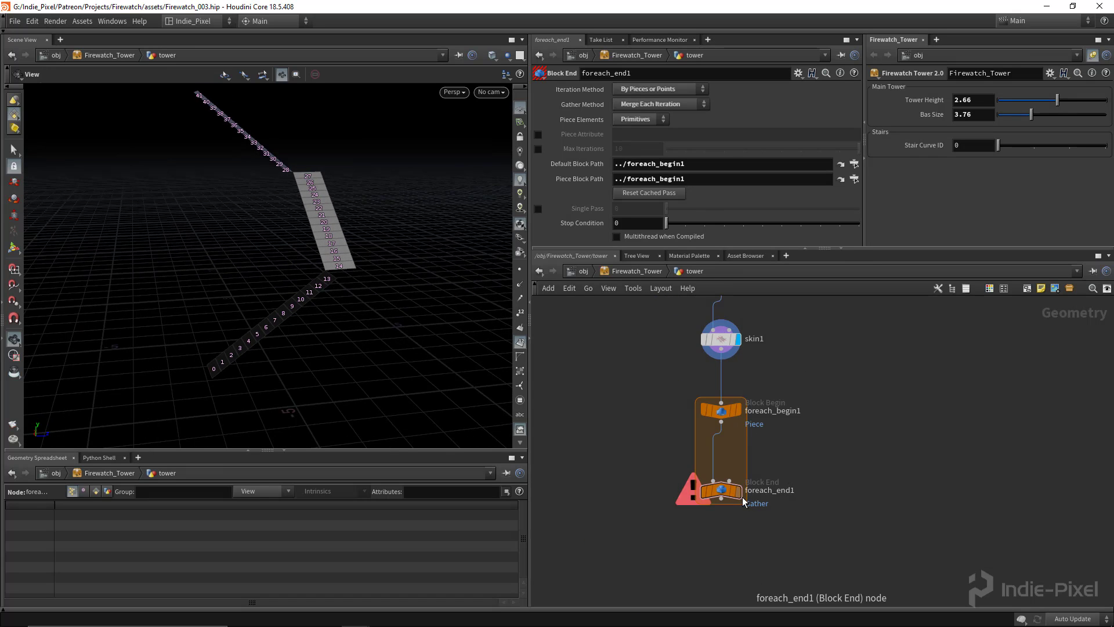
pyautogui.moveTo(722, 492); pyautogui.dragTo(722, 547)
pyautogui.moveTo(873, 555); pyautogui.dragTo(859, 510, button='middle')
pyautogui.click(538, 209)
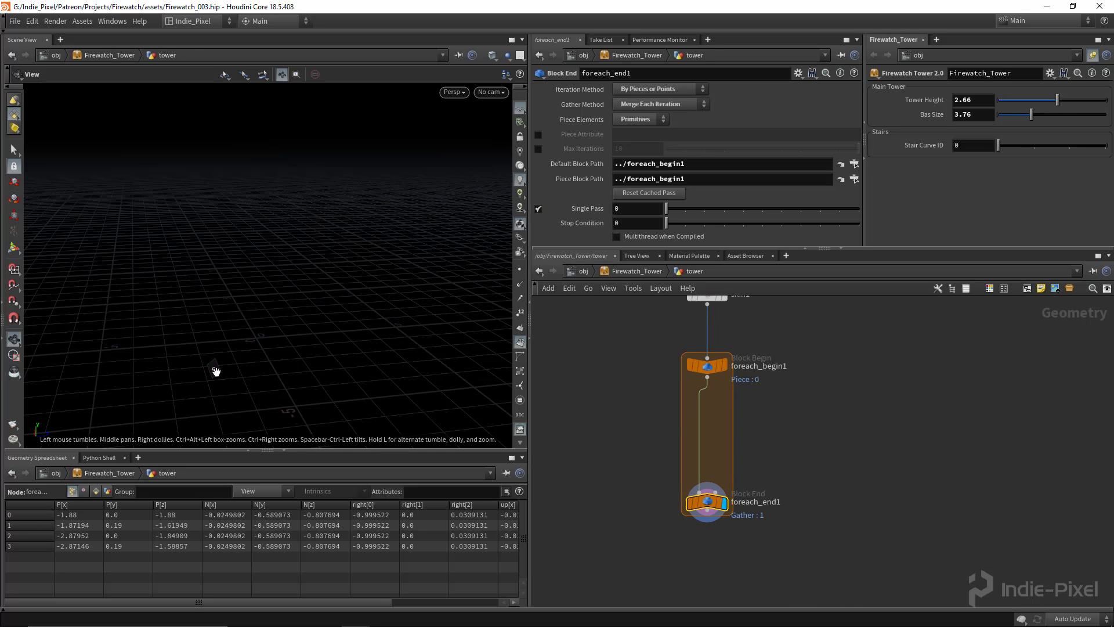
pyautogui.press('f')
pyautogui.moveTo(258, 278)
pyautogui.mouseDown()
pyautogui.moveTo(403, 273)
pyautogui.moveTo(262, 286)
pyautogui.mouseUp()
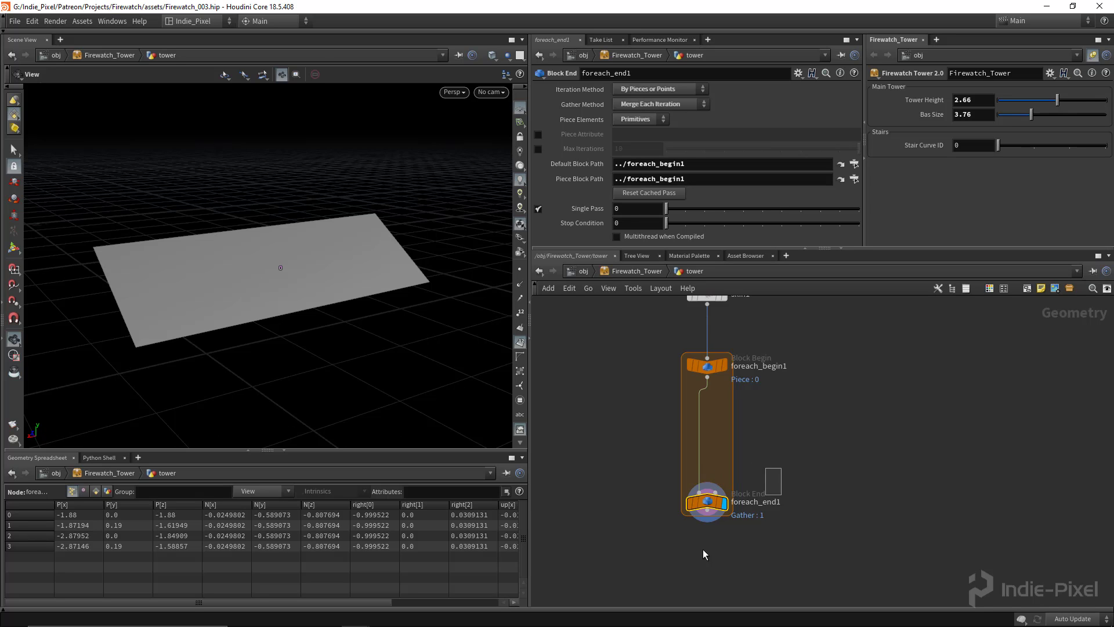
# Move foreach_end1 lower and add a displayed Transform node inside the loop, fed by foreach_begin1
pyautogui.moveTo(717, 494); pyautogui.dragTo(718, 534)
pyautogui.moveTo(324, 286); pyautogui.dragTo(134, 279)
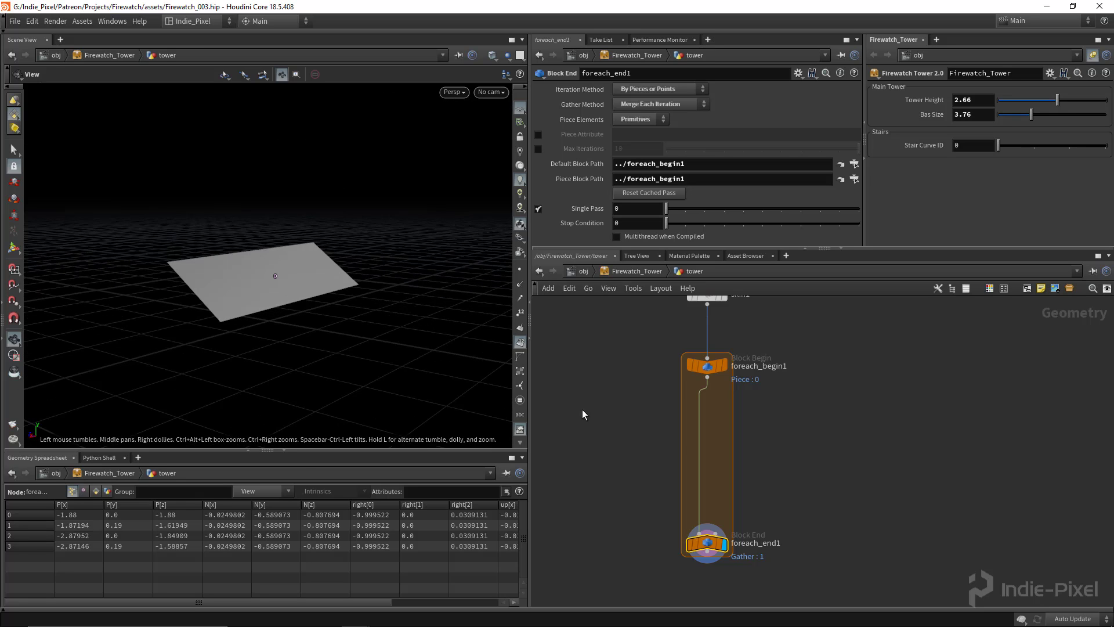
pyautogui.scroll(3, 719, 392)
pyautogui.press('Tab')
pyautogui.write('tr')
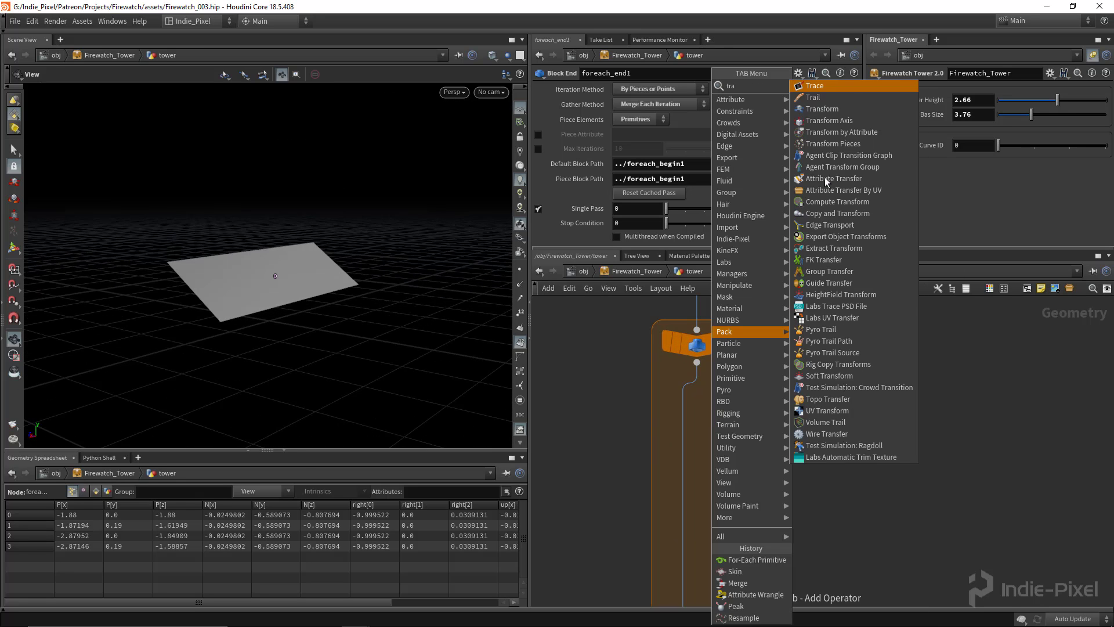
pyautogui.click(819, 108)
pyautogui.click(732, 428)
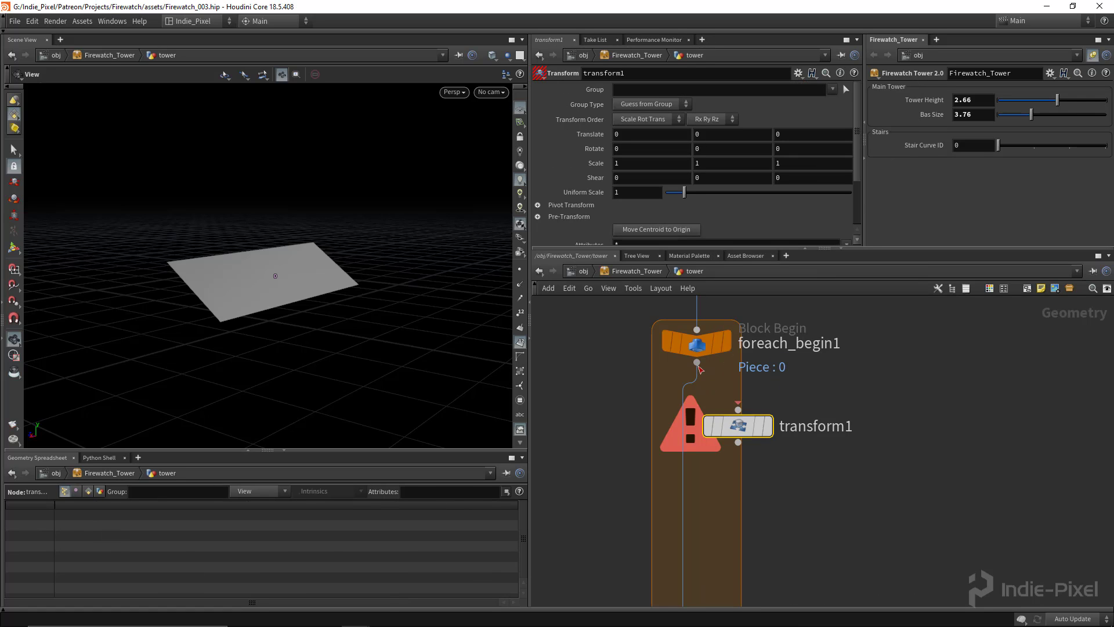
pyautogui.moveTo(697, 363); pyautogui.dragTo(738, 410)
pyautogui.click(767, 426)
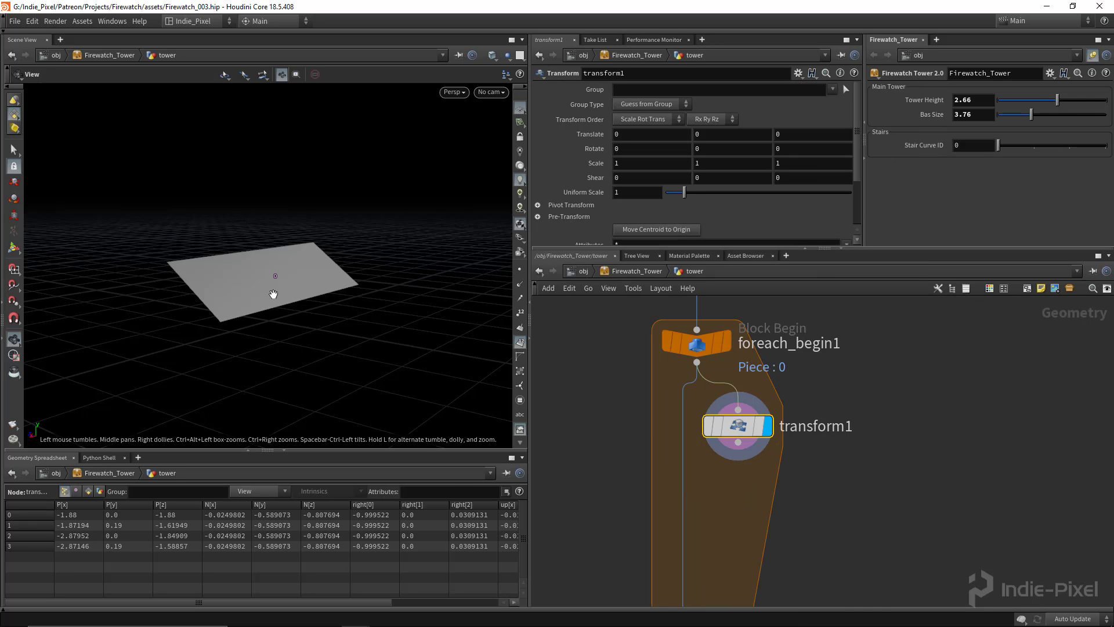
# Try flattening the step with a Y scale of 0 in transform1, and restore the Y scale to 1
pyautogui.moveTo(274, 294)
pyautogui.mouseDown()
pyautogui.moveTo(306, 293)
pyautogui.moveTo(274, 308)
pyautogui.moveTo(290, 301)
pyautogui.moveTo(291, 281)
pyautogui.mouseUp()
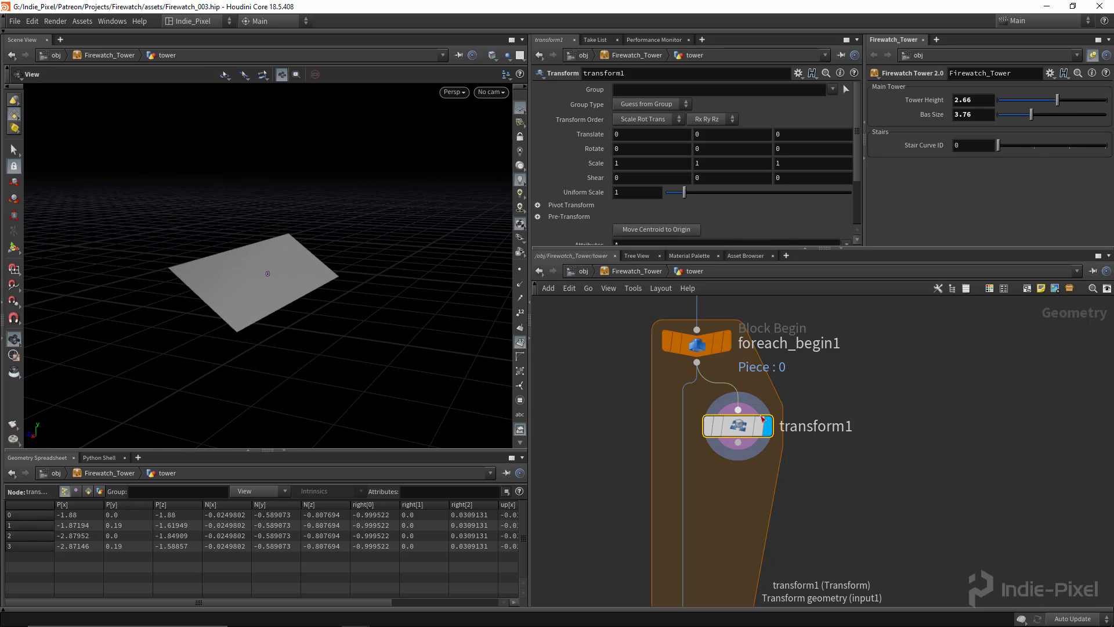
pyautogui.click(718, 164)
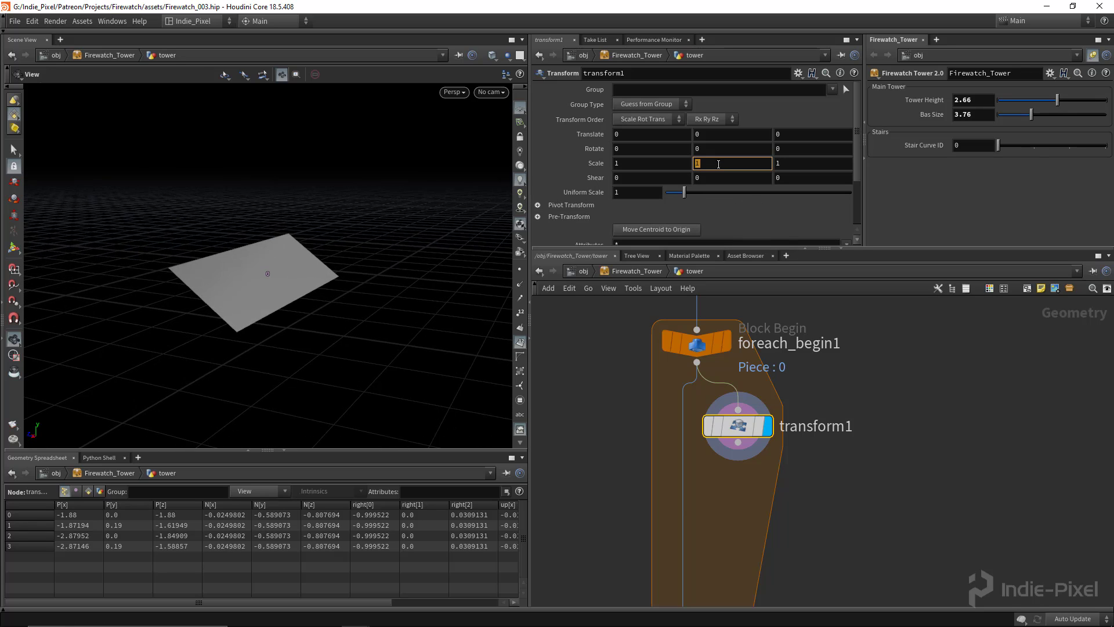
pyautogui.write('0')
pyautogui.press('Return')
pyautogui.moveTo(282, 297)
pyautogui.mouseDown()
pyautogui.moveTo(326, 288)
pyautogui.moveTo(258, 303)
pyautogui.moveTo(280, 288)
pyautogui.mouseUp()
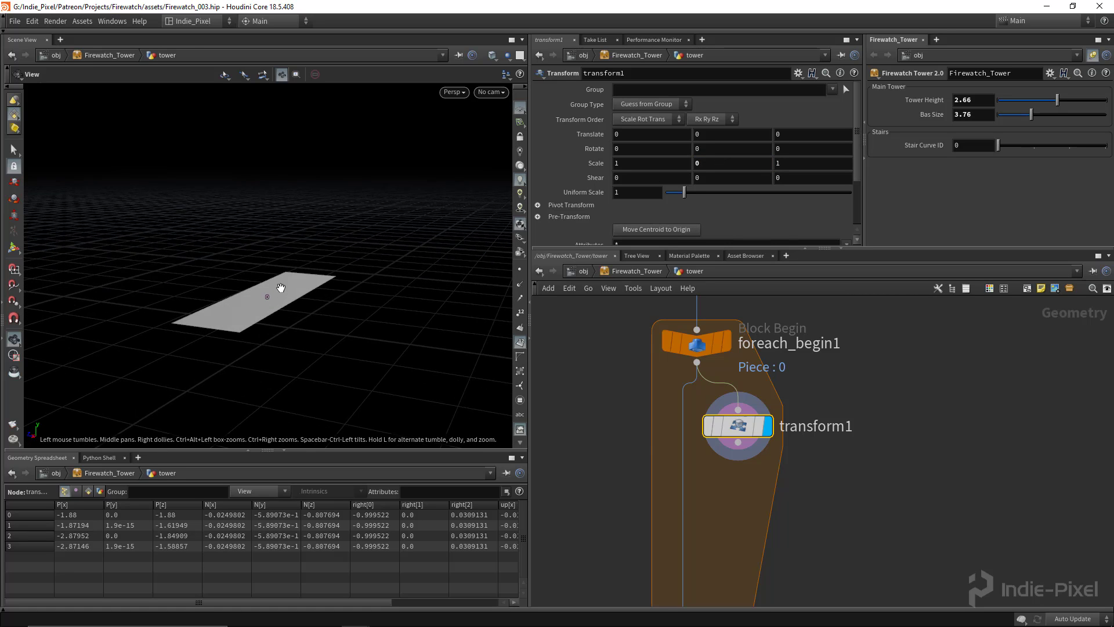
pyautogui.click(723, 164)
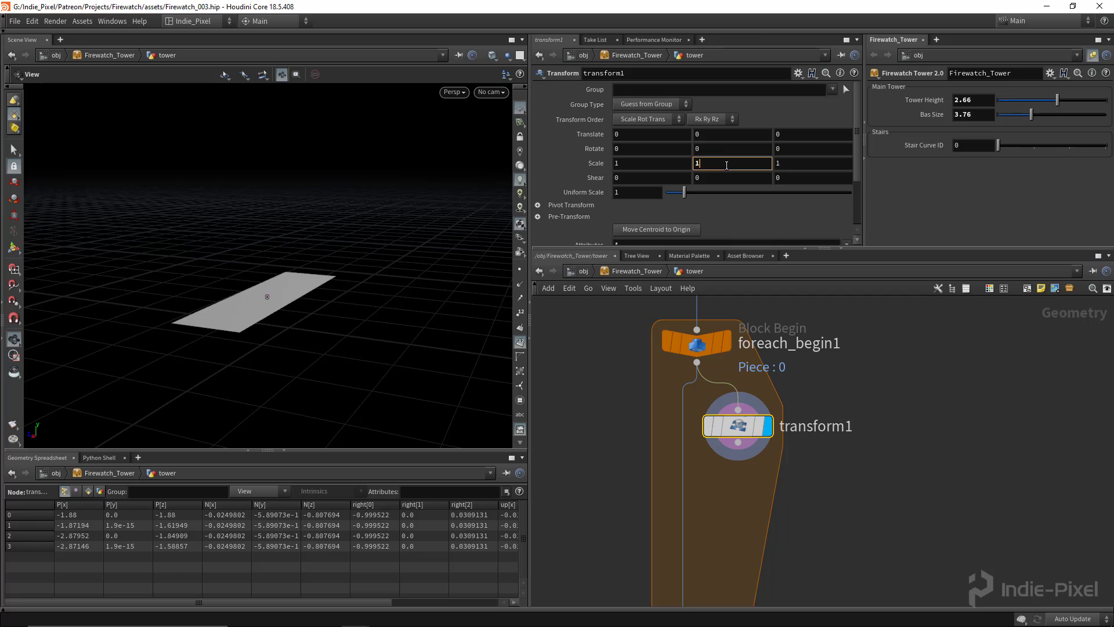
pyautogui.press('Return')
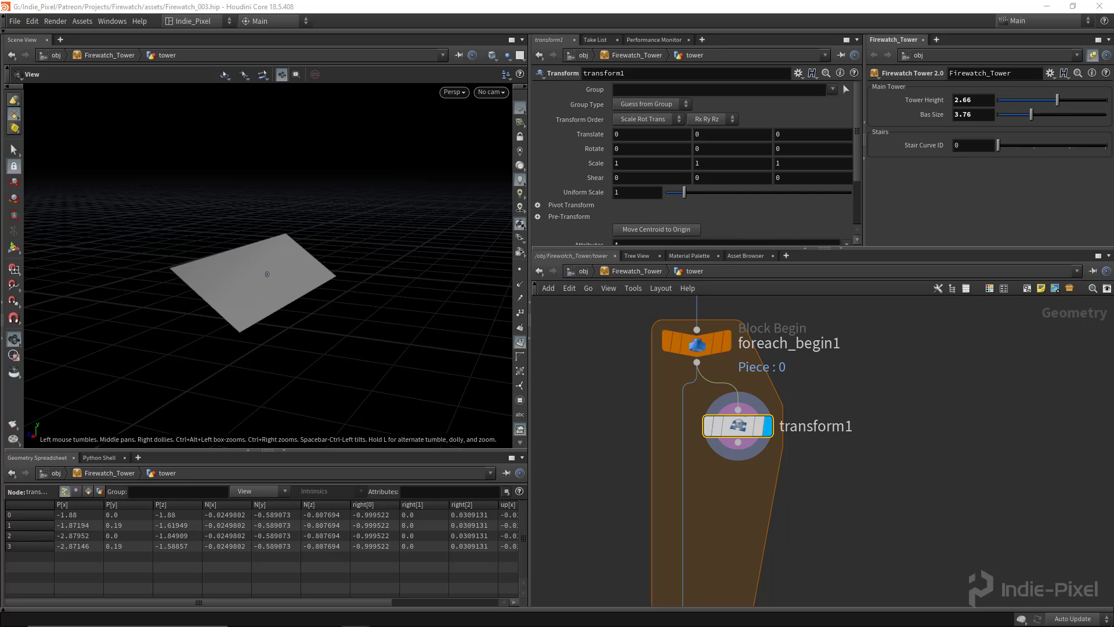
# Show transform1's handle in the viewport and examine where its pivot lies relative to the step polygon
pyautogui.moveTo(738, 425); pyautogui.dragTo(757, 429)
pyautogui.moveTo(325, 314); pyautogui.dragTo(221, 302)
pyautogui.press('Return')
pyautogui.scroll(-5, 348, 293)
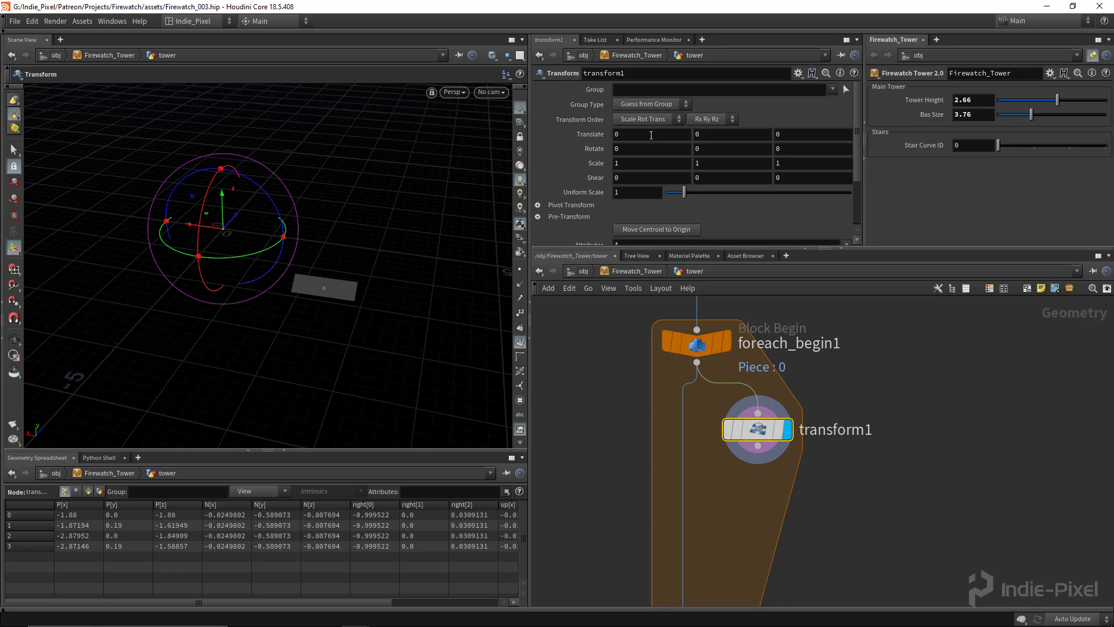
pyautogui.moveTo(651, 135); pyautogui.dragTo(640, 133, button='middle')
pyautogui.keyDown('alt'); pyautogui.moveTo(336, 274); pyautogui.dragTo(362, 275); pyautogui.keyUp('alt')
pyautogui.keyDown('alt'); pyautogui.moveTo(340, 291); pyautogui.dragTo(473, 279, button='right'); pyautogui.keyUp('alt')
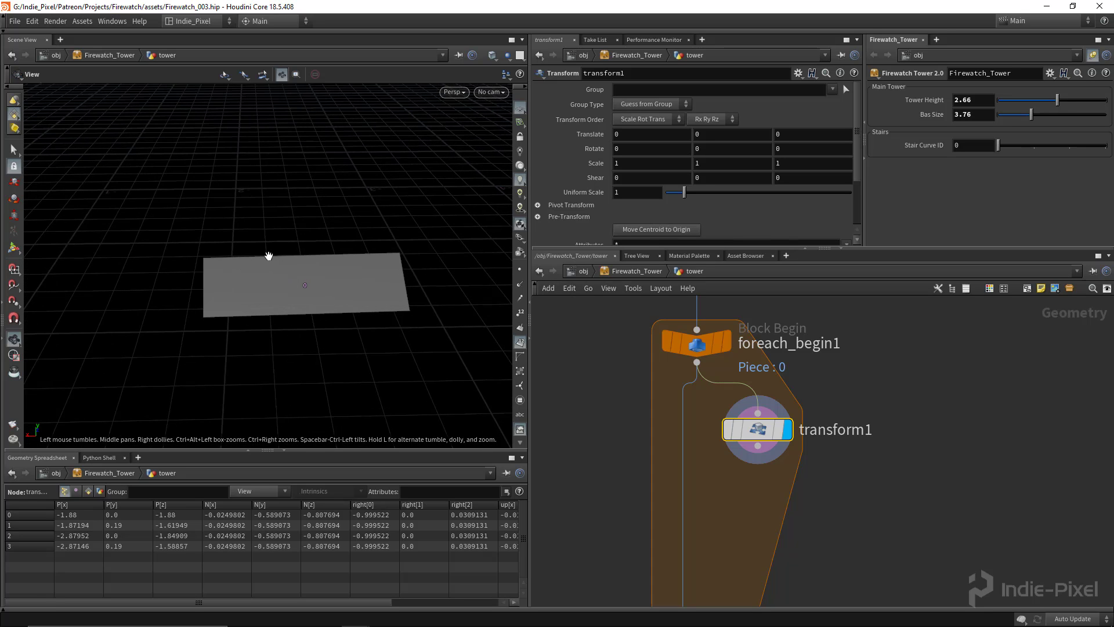
pyautogui.moveTo(300, 259); pyautogui.dragTo(315, 281)
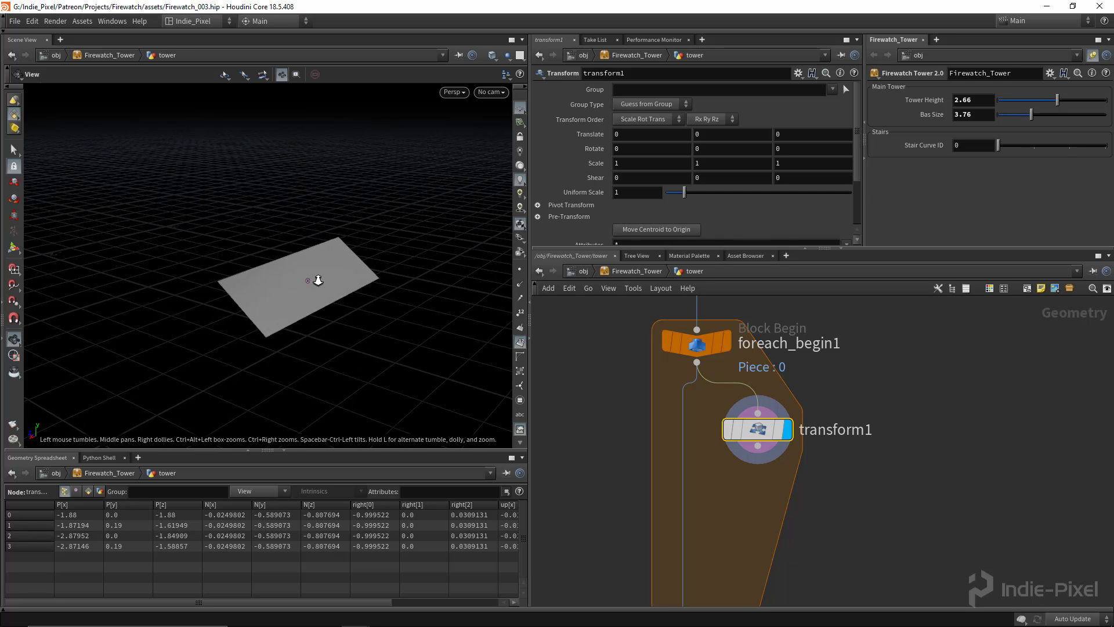
# Set transform1's Pivot Translate to $CEX, $CEY and $CEZ so it pivots at the step's centroid
pyautogui.click(537, 205)
pyautogui.scroll(-1, 573, 179)
pyautogui.scroll(-2, 573, 177)
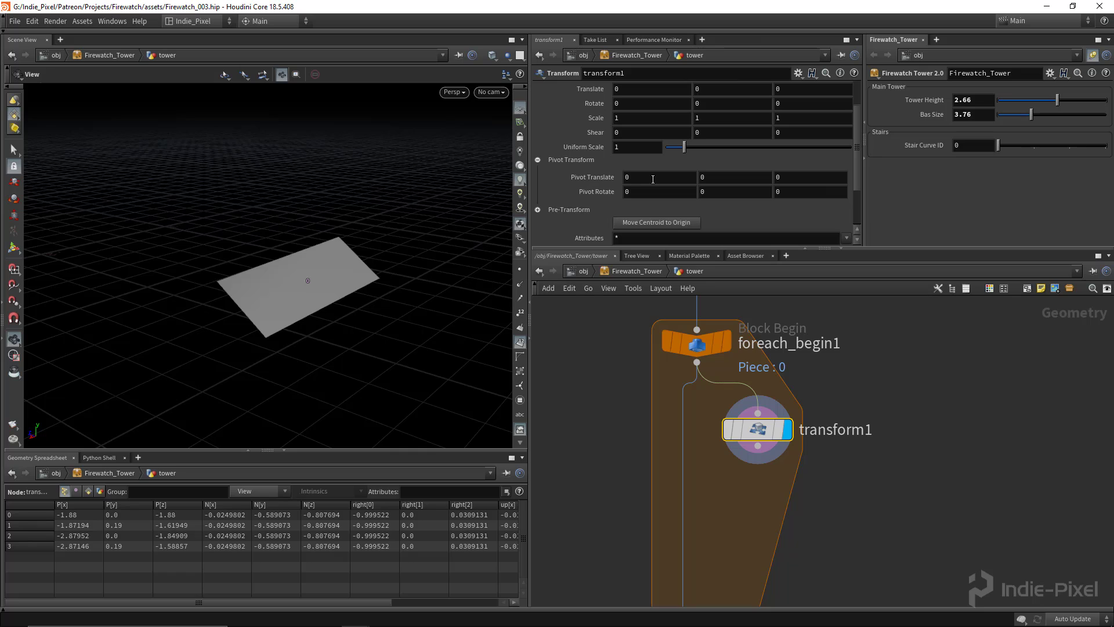
pyautogui.click(653, 179)
pyautogui.write('$CEX')
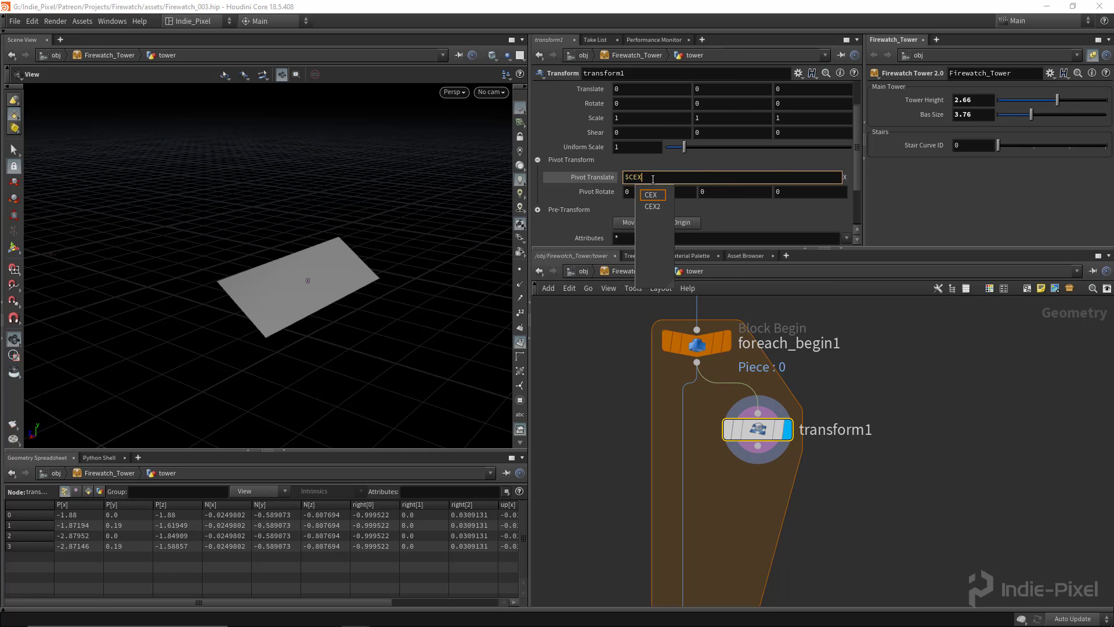
pyautogui.press('Tab')
pyautogui.write('$CEY')
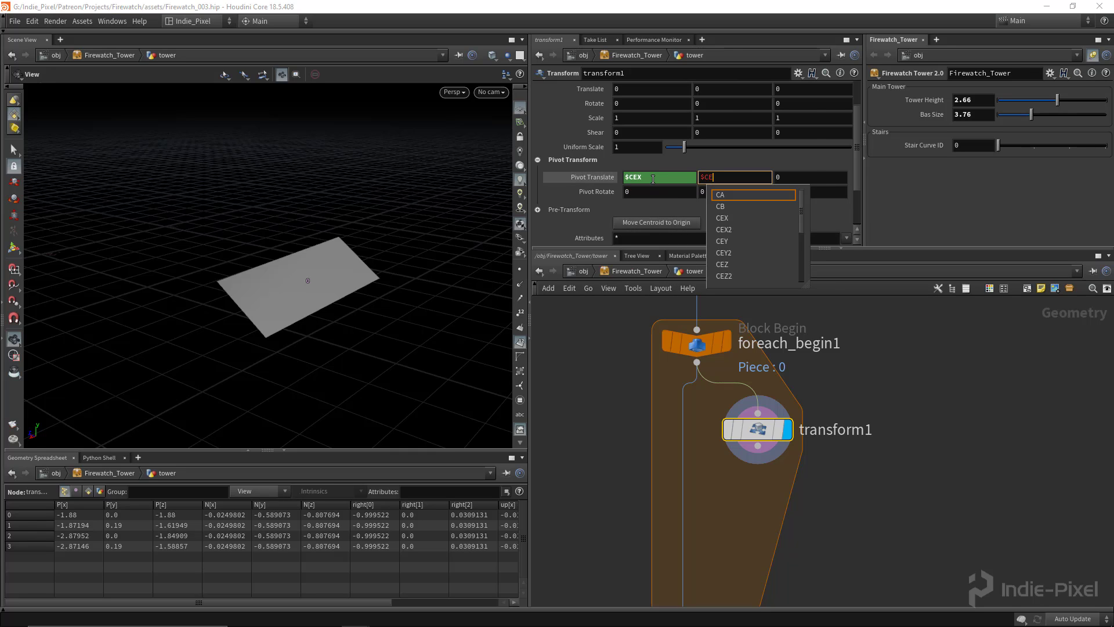
pyautogui.press('Tab')
pyautogui.write('$CEZ')
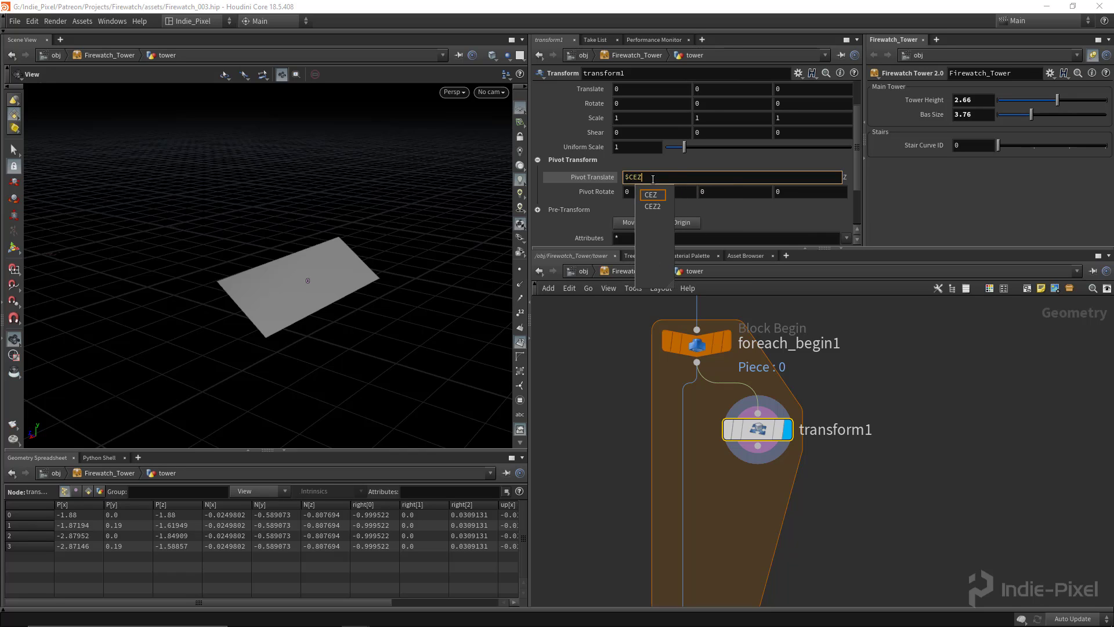
pyautogui.press('Return')
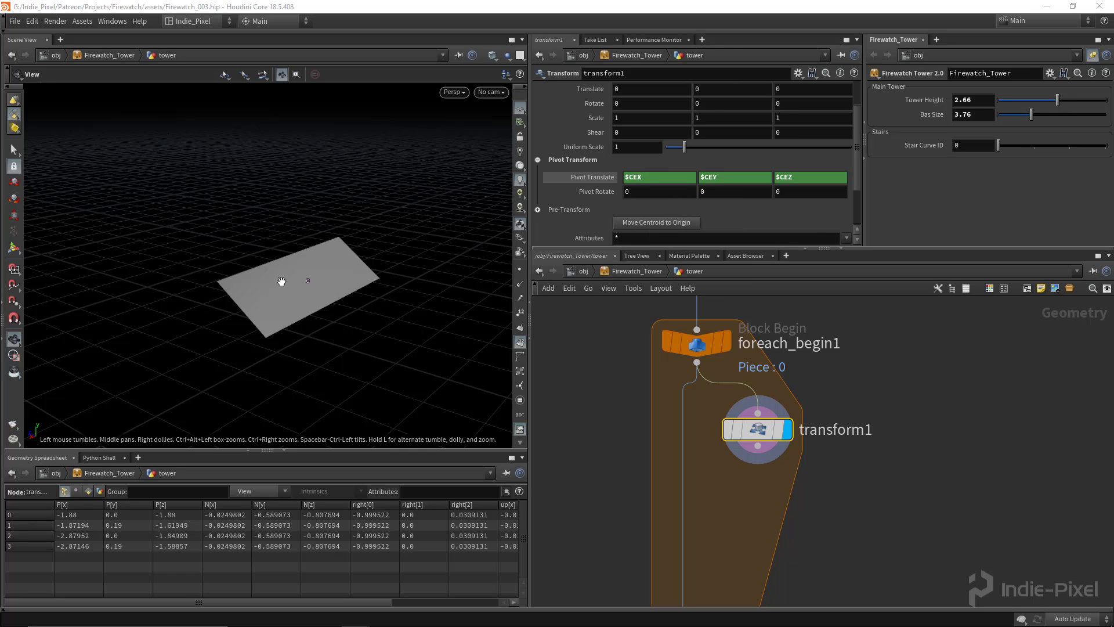
# Show transform1's handle and check the pivot position against the step from different angles
pyautogui.moveTo(298, 278); pyautogui.dragTo(286, 281)
pyautogui.press('Return')
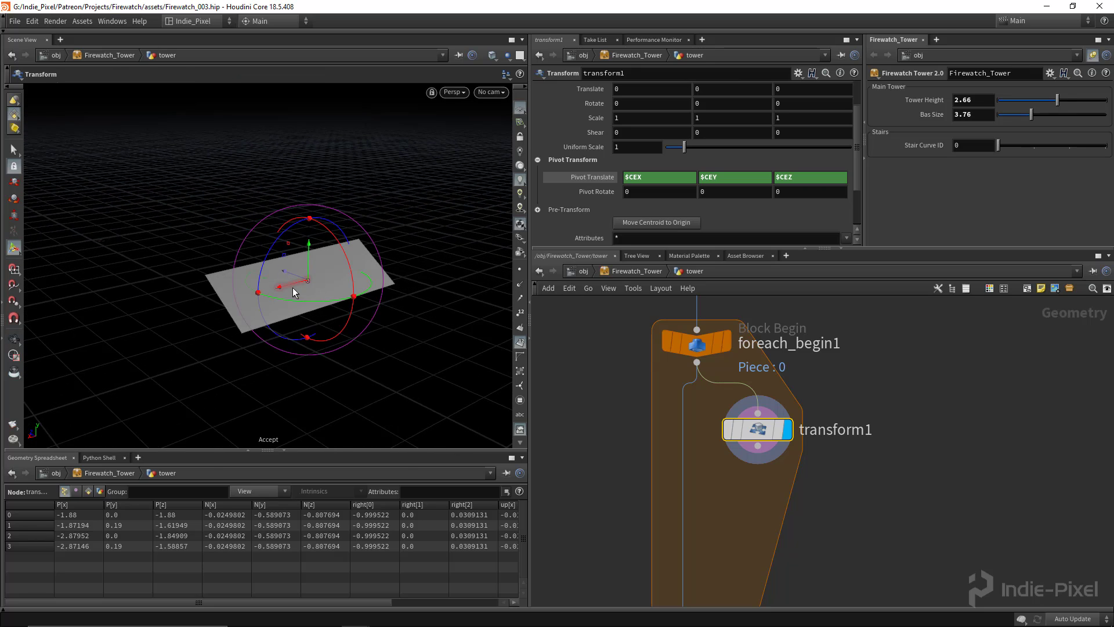
pyautogui.press('Escape')
pyautogui.moveTo(309, 287); pyautogui.dragTo(393, 284)
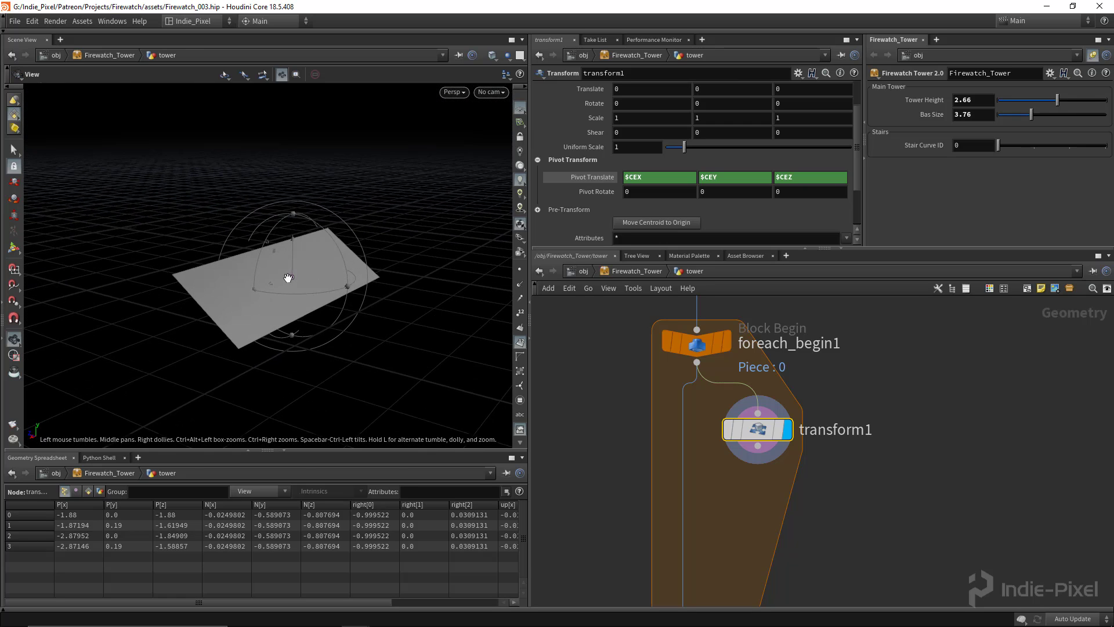
# Set the Y component of transform1's Pivot Translate to $YMAX
pyautogui.press('Return')
pyautogui.click(735, 178)
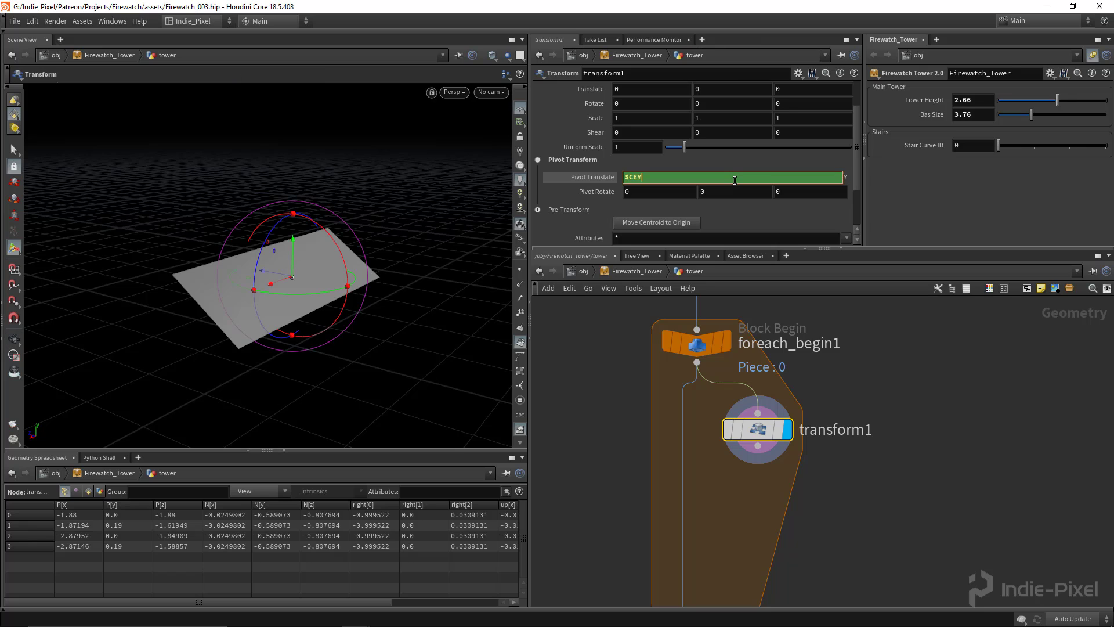
pyautogui.write('$')
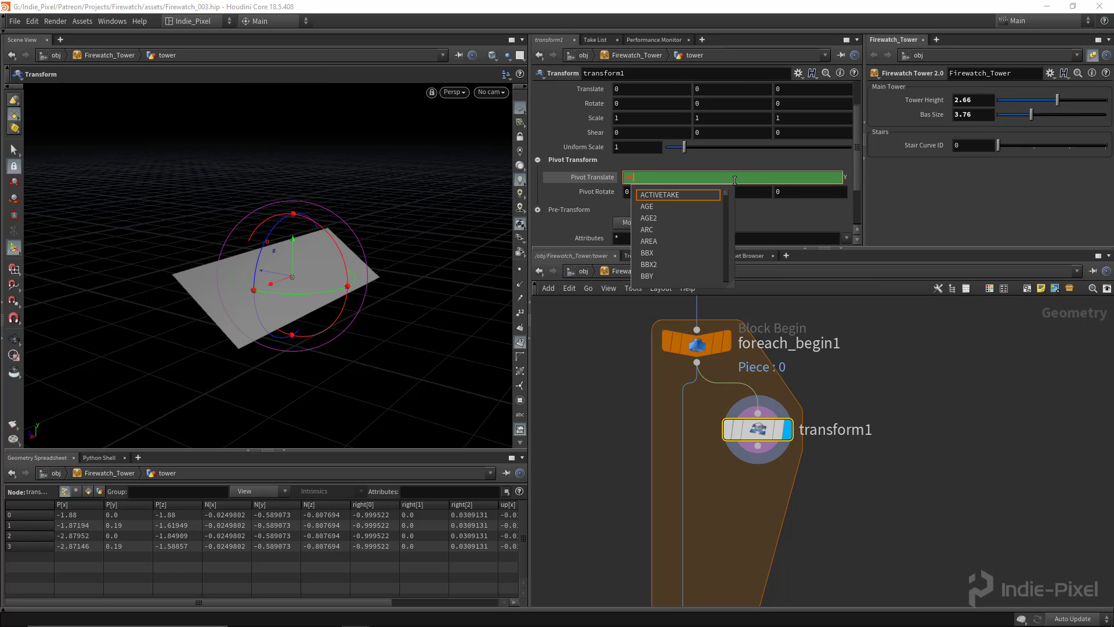
pyautogui.write('YMAX')
pyautogui.press('Return')
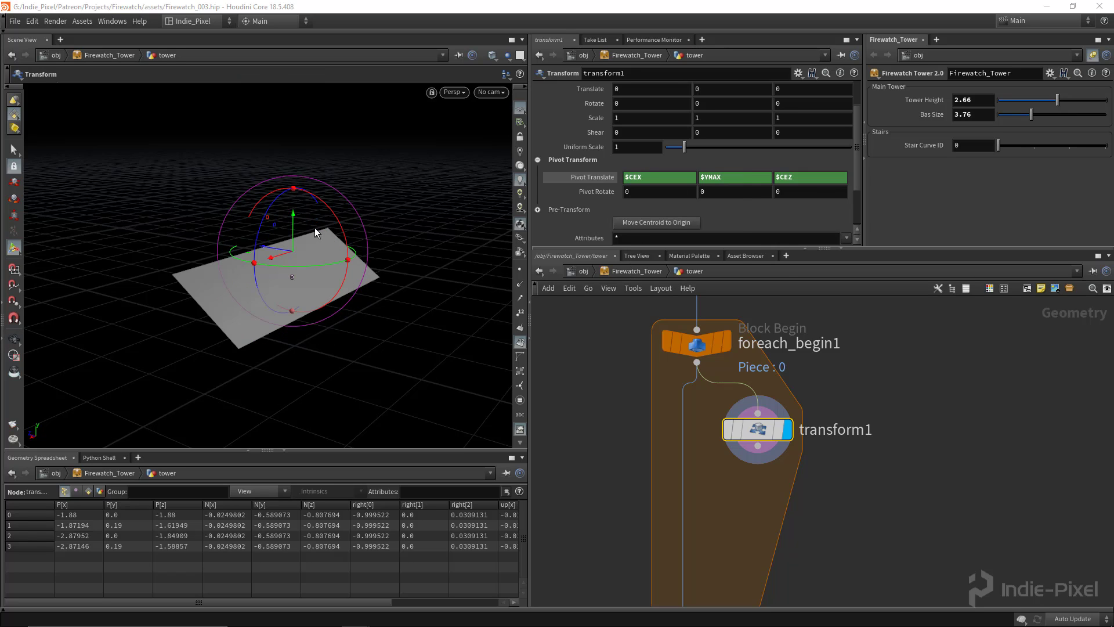
# Flatten the step polygon by setting transform1's Y scale to 0
pyautogui.keyDown('alt'); pyautogui.moveTo(316, 271); pyautogui.dragTo(337, 256); pyautogui.keyUp('alt')
pyautogui.doubleClick(747, 121)
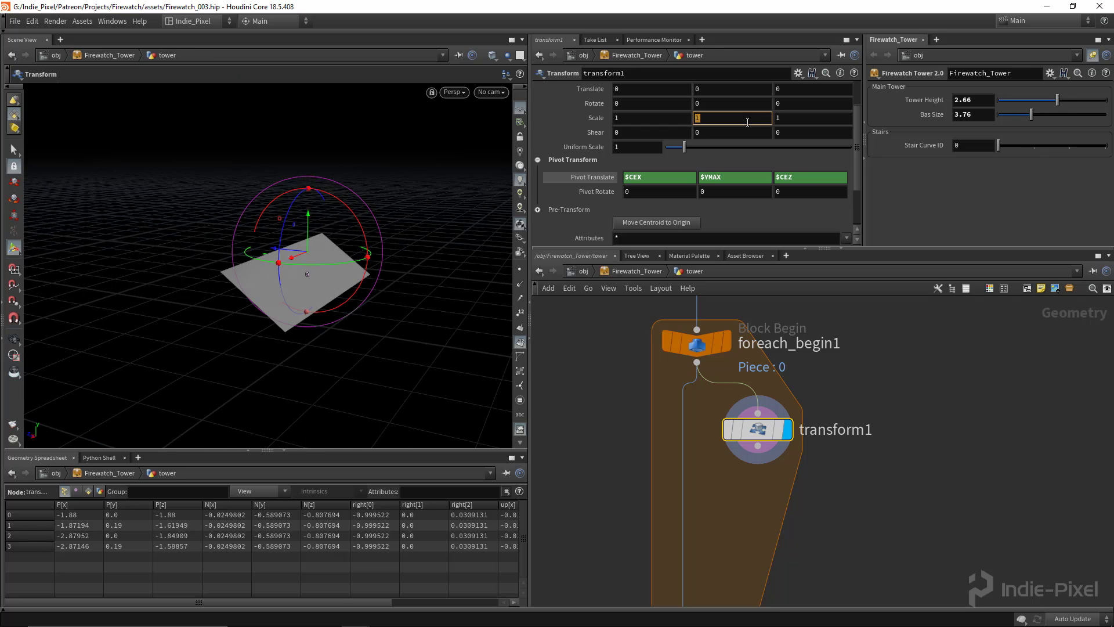
pyautogui.scroll(1, 768, 149)
pyautogui.write('0')
pyautogui.press('Return')
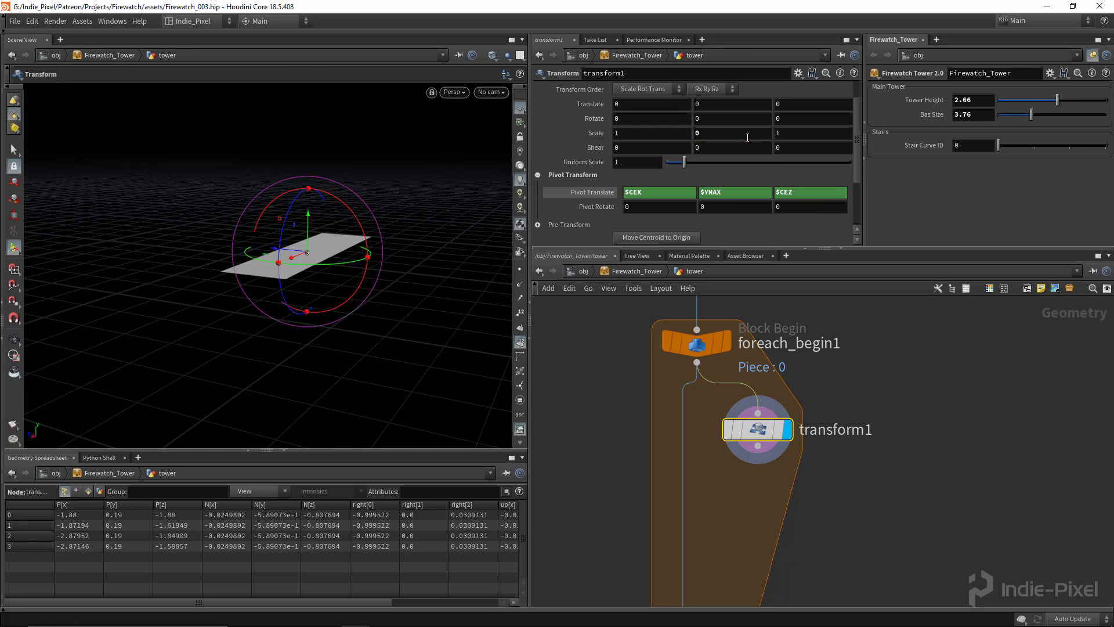
pyautogui.moveTo(322, 283)
pyautogui.keyDown('alt'); pyautogui.mouseDown()
pyautogui.moveTo(361, 267)
pyautogui.moveTo(342, 274)
pyautogui.mouseUp(); pyautogui.keyUp('alt')
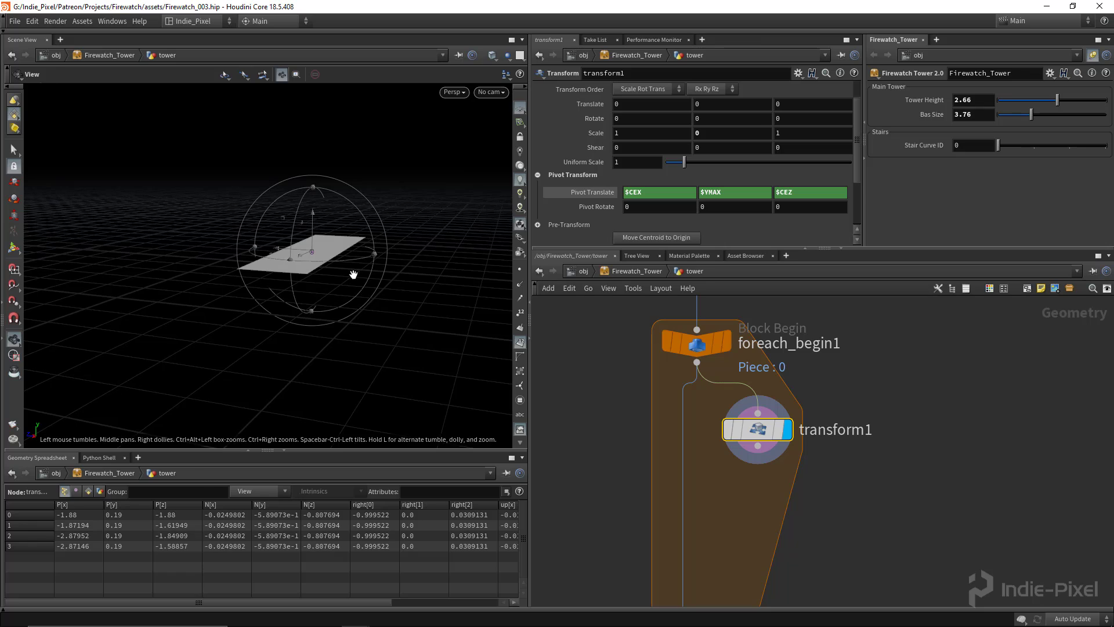
# Set the Y component of transform1's Pivot Translate to $CEY and hide the transform handle
pyautogui.doubleClick(735, 197)
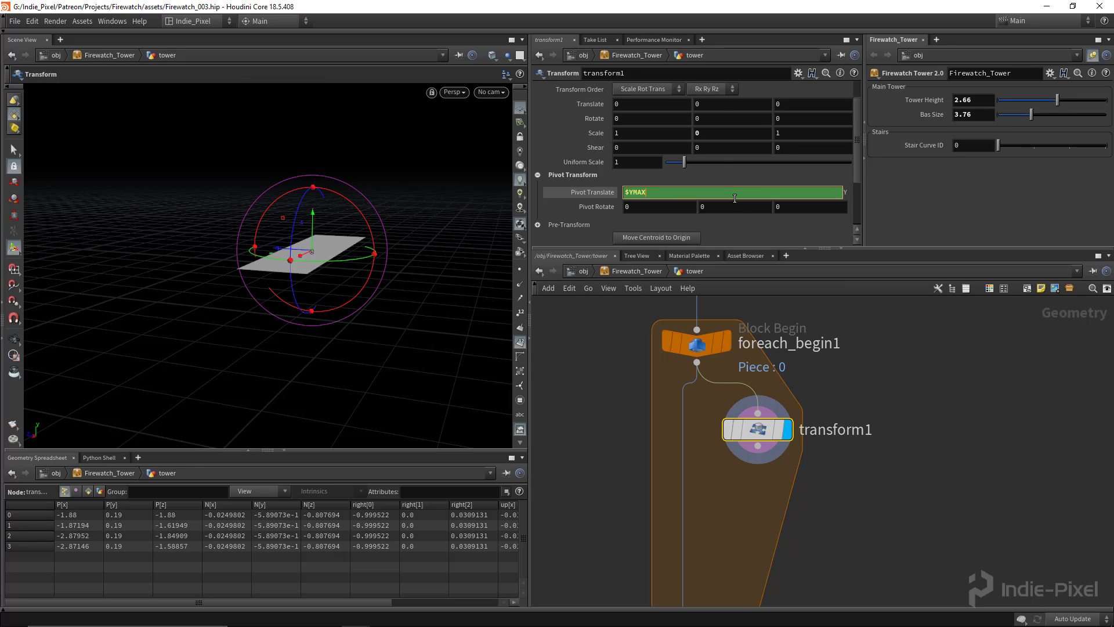
pyautogui.write('$CEZ')
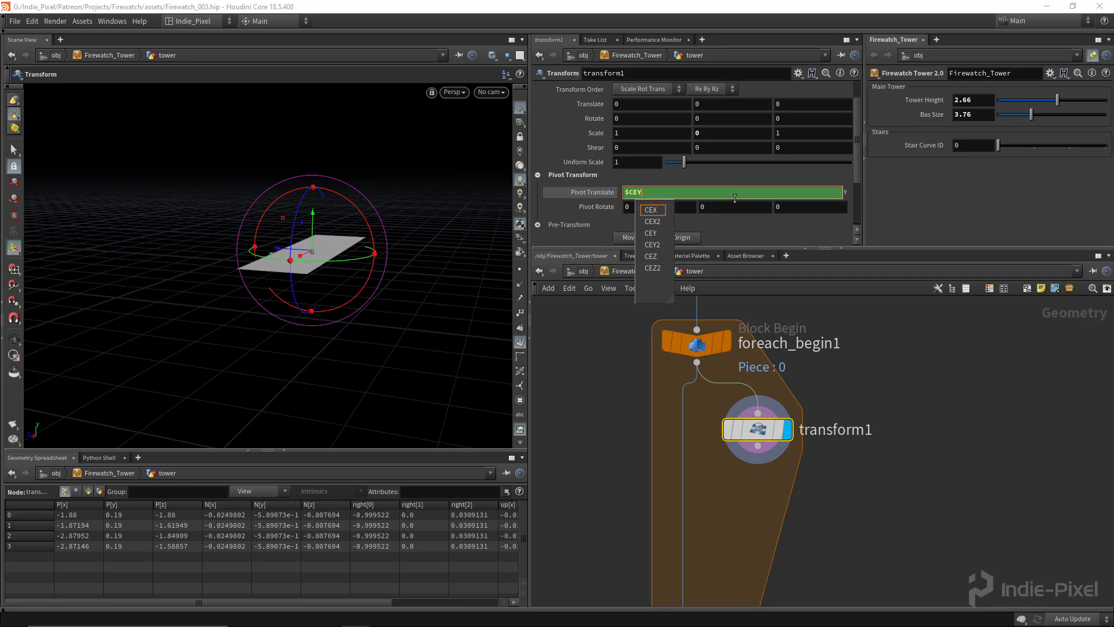
pyautogui.press('Return')
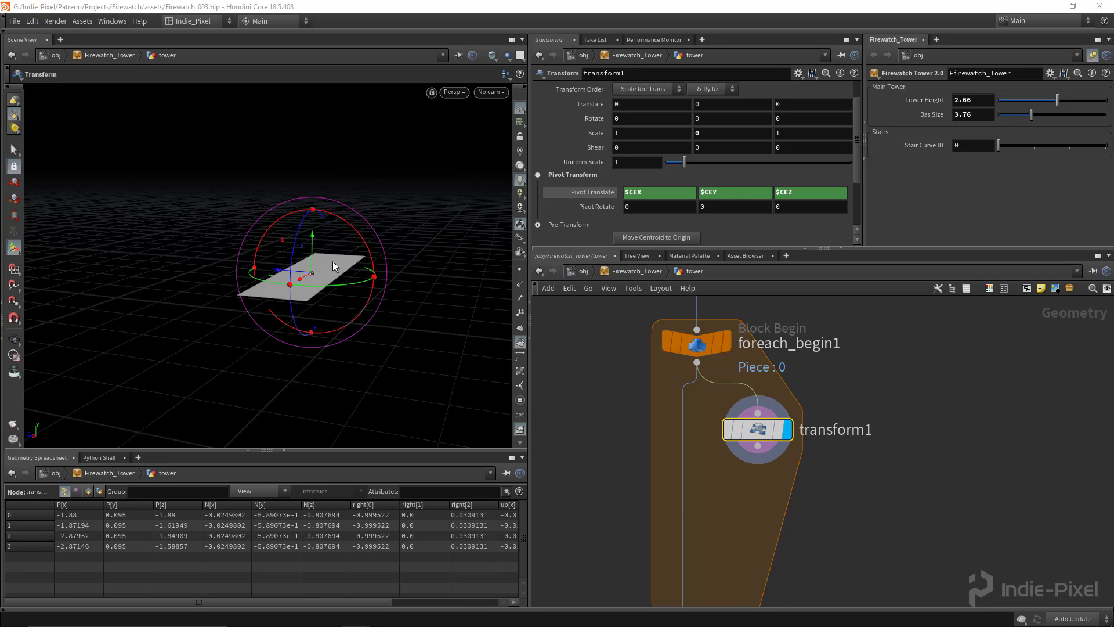
pyautogui.press('Escape')
pyautogui.moveTo(333, 262); pyautogui.dragTo(328, 279)
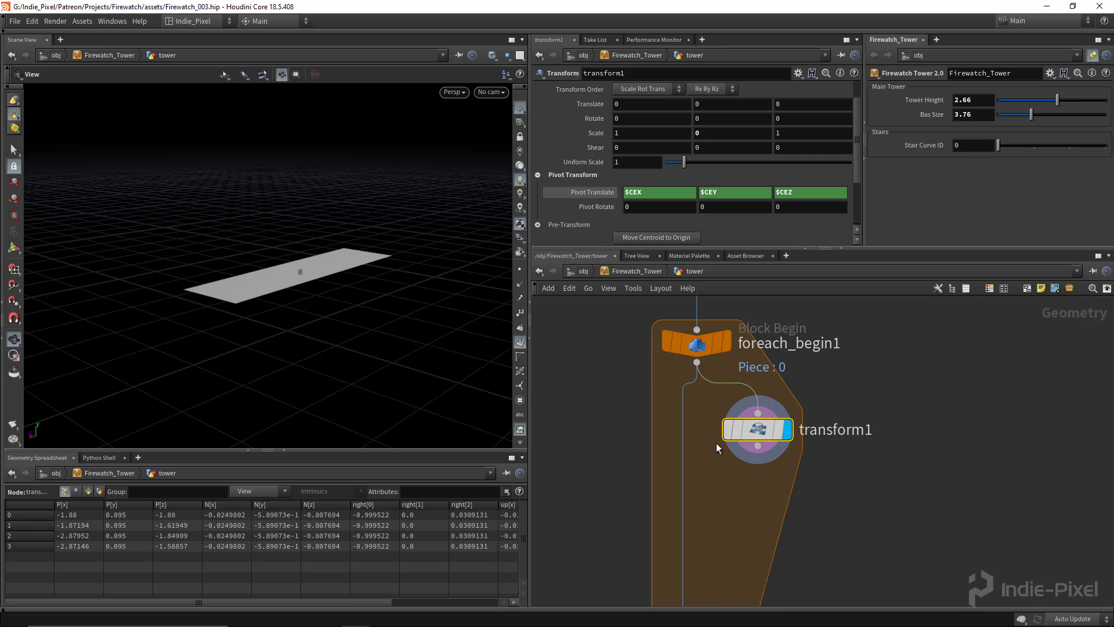
# Add an Add node below transform1, wired to its output, and display it
pyautogui.moveTo(749, 466); pyautogui.dragTo(746, 408, button='middle')
pyautogui.moveTo(743, 457); pyautogui.dragTo(730, 439, button='middle')
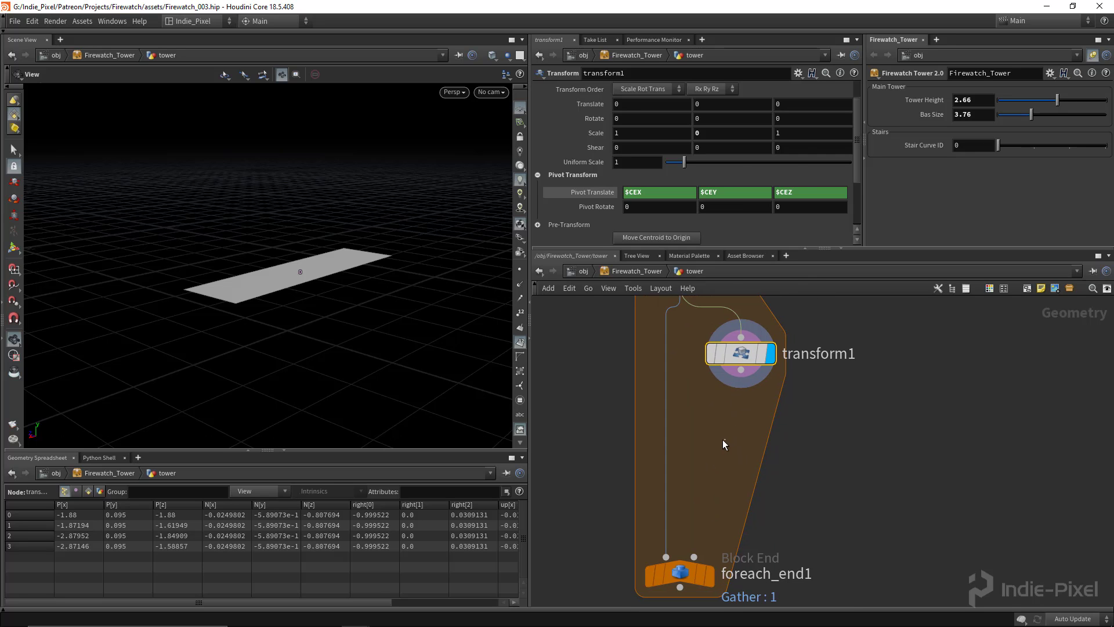
pyautogui.press('Tab')
pyautogui.write('add')
pyautogui.press('Return')
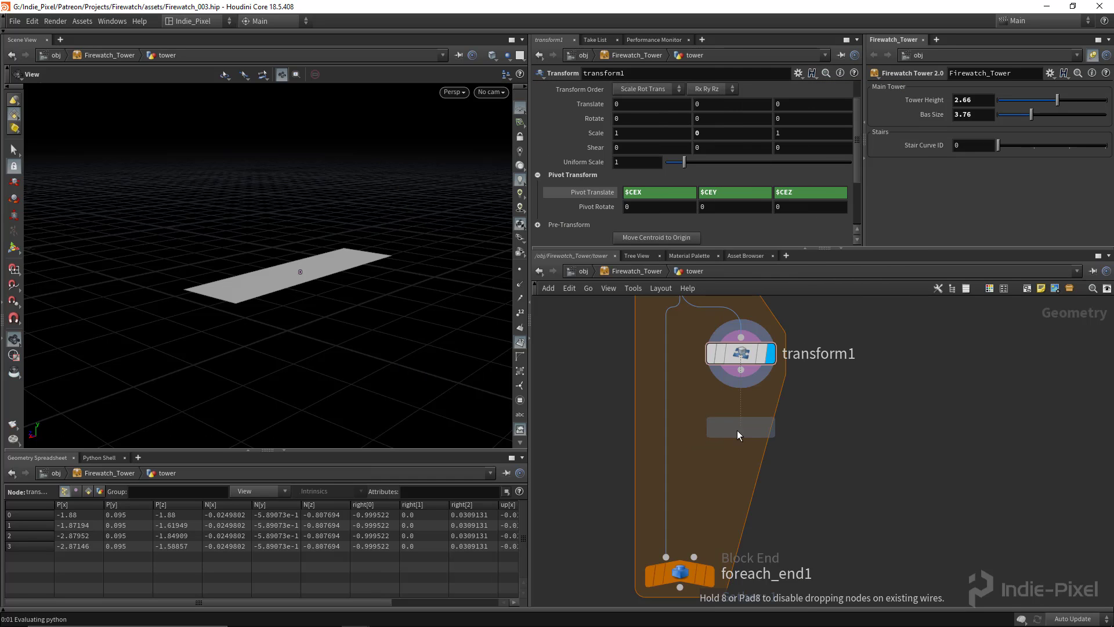
pyautogui.click(737, 430)
pyautogui.click(773, 432)
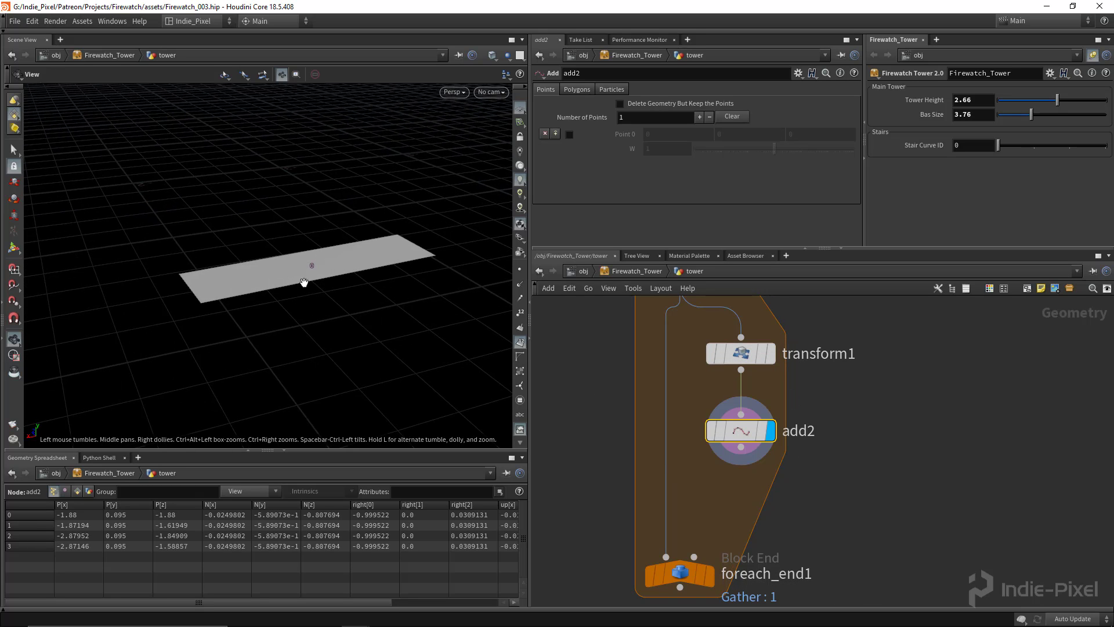
# In add2, enable Delete Geometry But Keep the Points and switch polygon creation to By Group
pyautogui.click(656, 106)
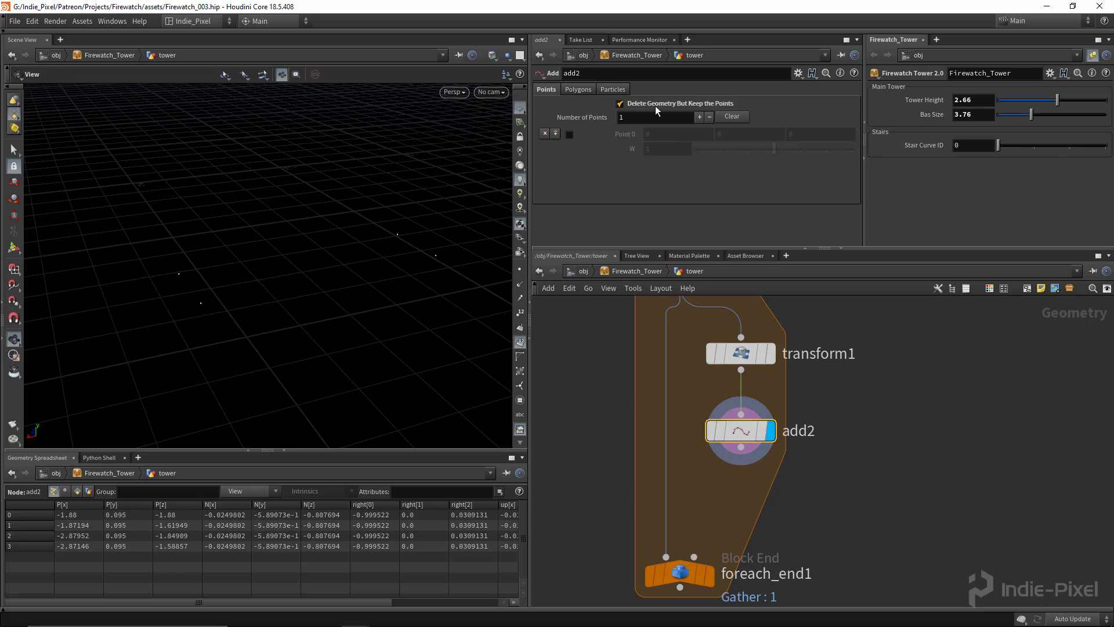
pyautogui.click(576, 90)
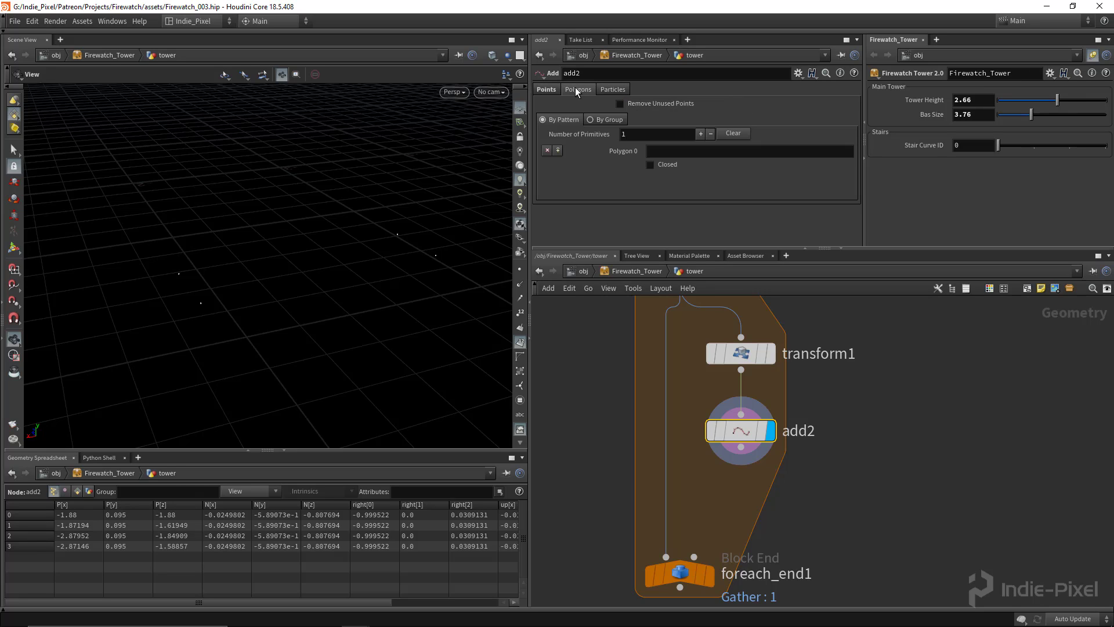
pyautogui.click(600, 120)
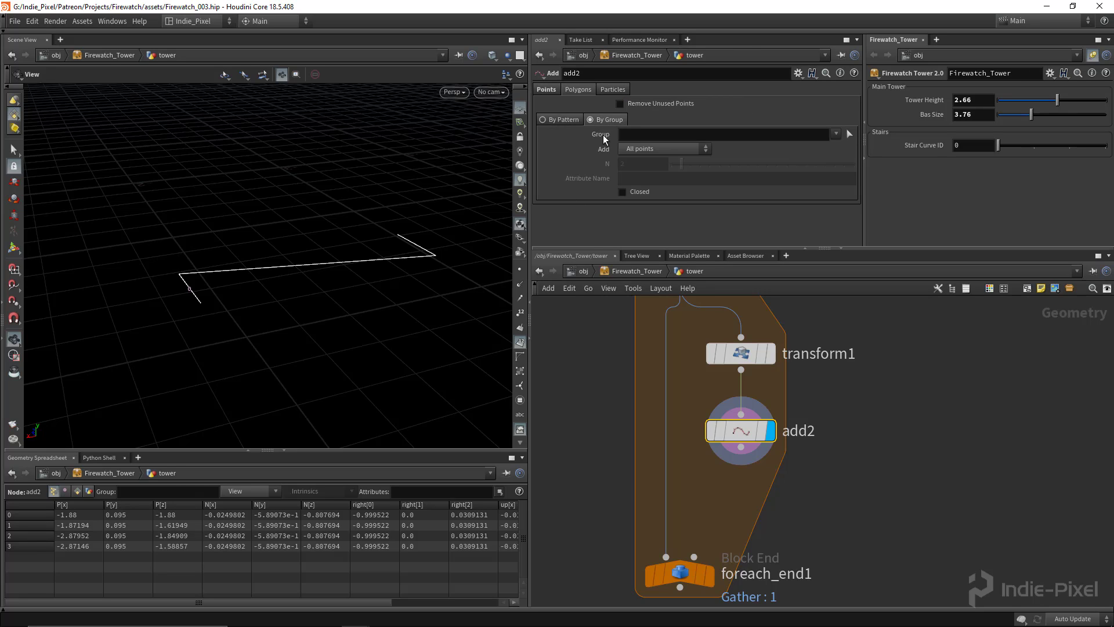
# Set add2 to build polygons from Groups of N points with N at 2, and compare the result with transform1
pyautogui.click(671, 148)
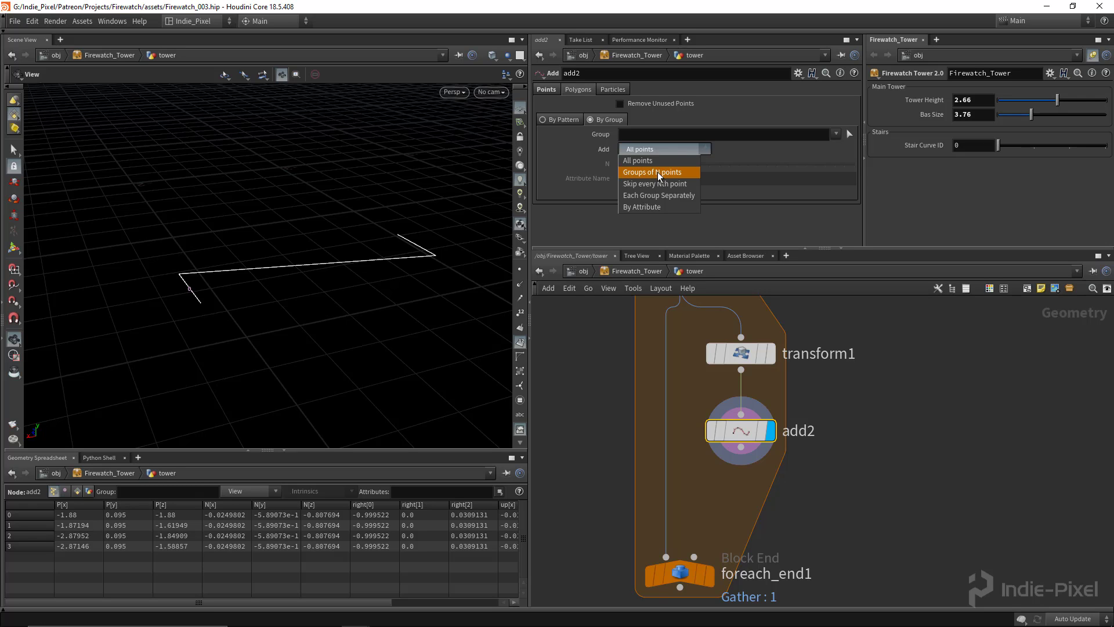
pyautogui.click(657, 172)
pyautogui.moveTo(343, 281); pyautogui.dragTo(240, 300)
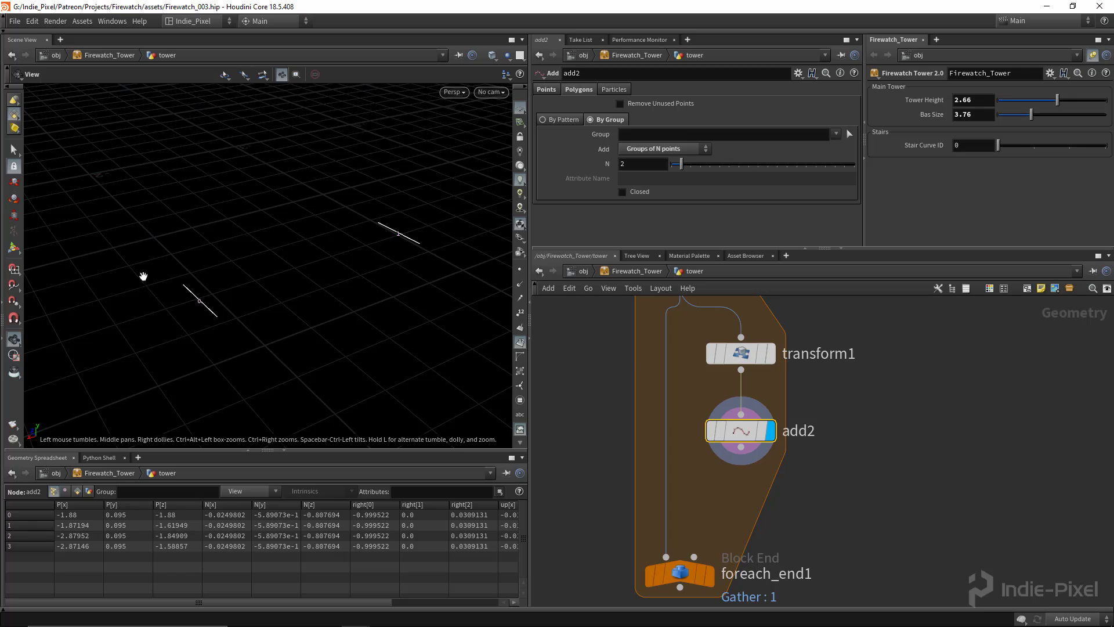
pyautogui.click(767, 358)
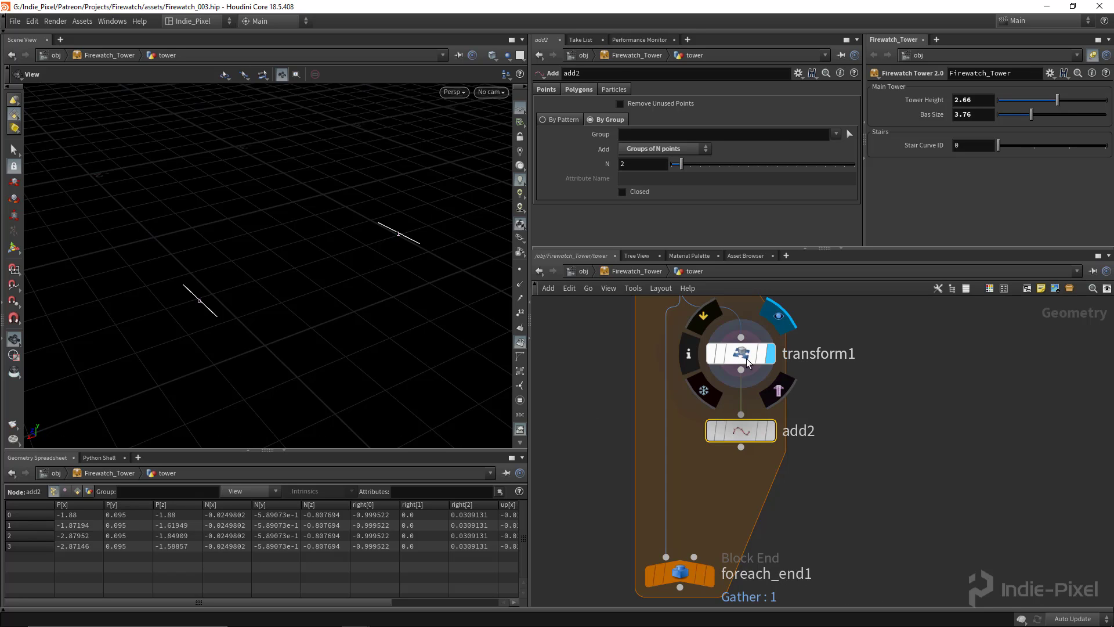
pyautogui.click(767, 430)
pyautogui.click(739, 431)
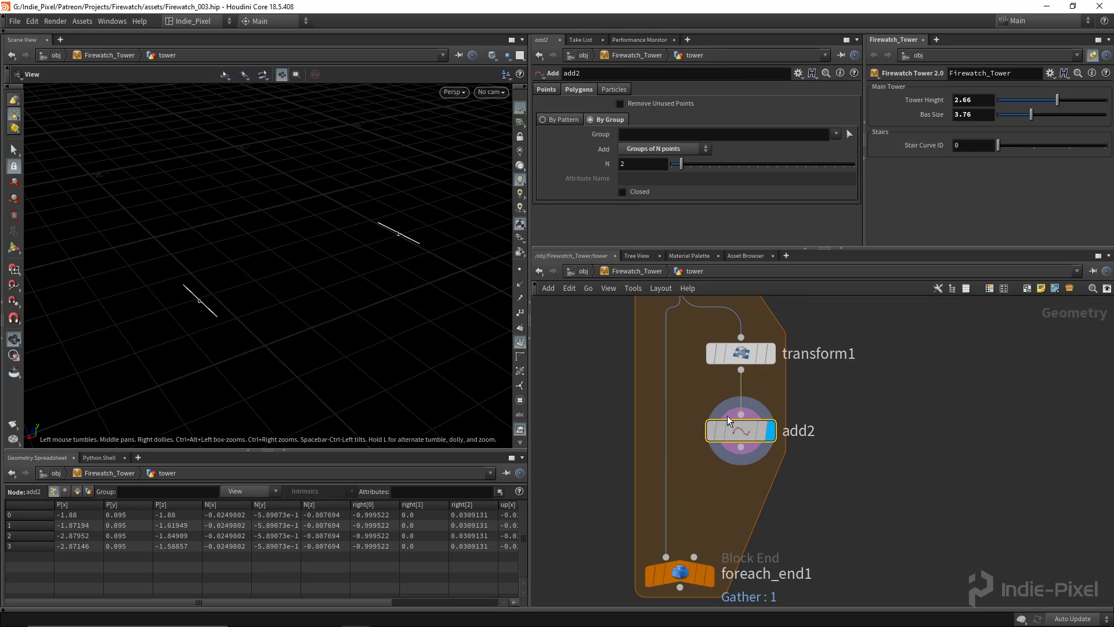
# Add a Carve node below add2, wired to its output, and display it
pyautogui.moveTo(728, 416); pyautogui.dragTo(727, 401)
pyautogui.moveTo(725, 482); pyautogui.dragTo(696, 438, button='middle')
pyautogui.press('Tab')
pyautogui.write('car')
pyautogui.press('Return')
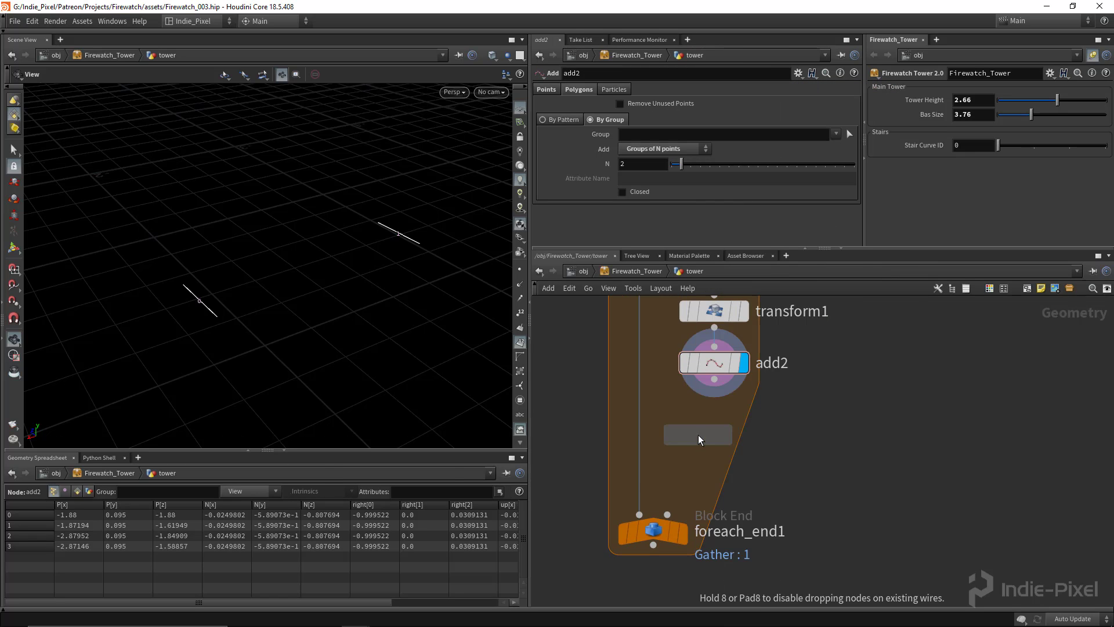
pyautogui.click(719, 444)
pyautogui.click(714, 379)
pyautogui.click(714, 428)
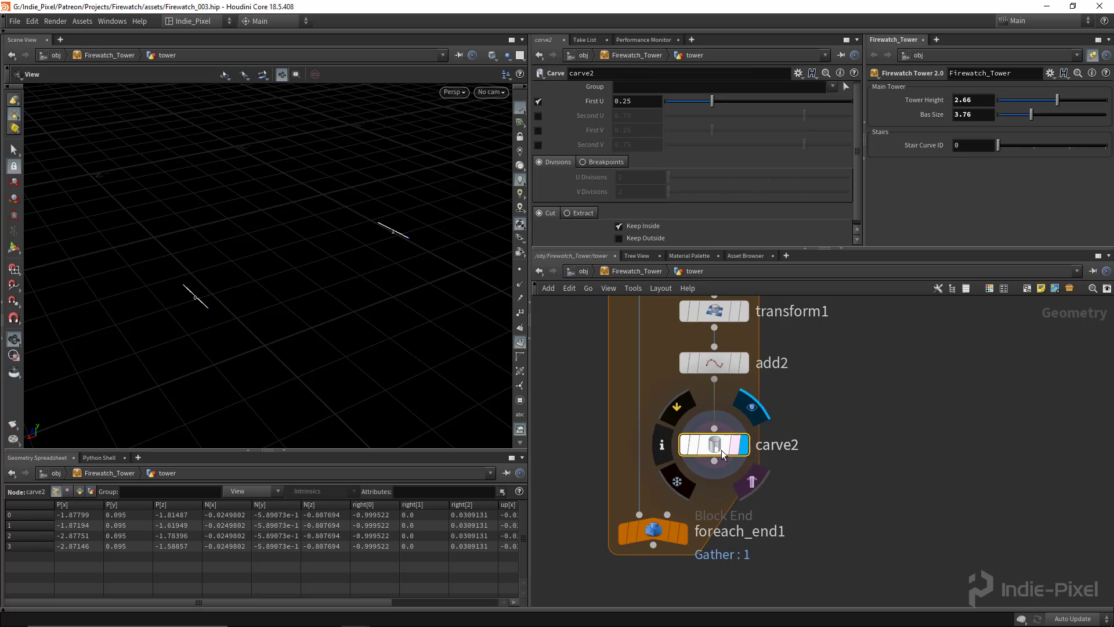
pyautogui.moveTo(722, 455); pyautogui.dragTo(722, 437)
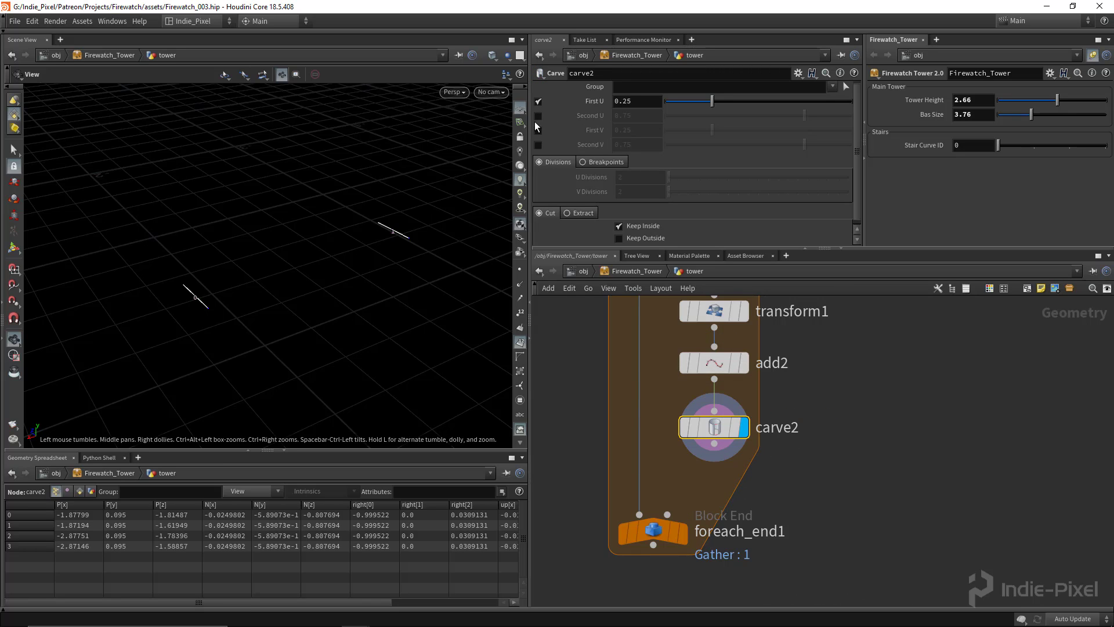
# Set carve2's First U to 0.5 to cut both side lines at their midpoints
pyautogui.click(639, 102)
pyautogui.moveTo(231, 303); pyautogui.dragTo(283, 320)
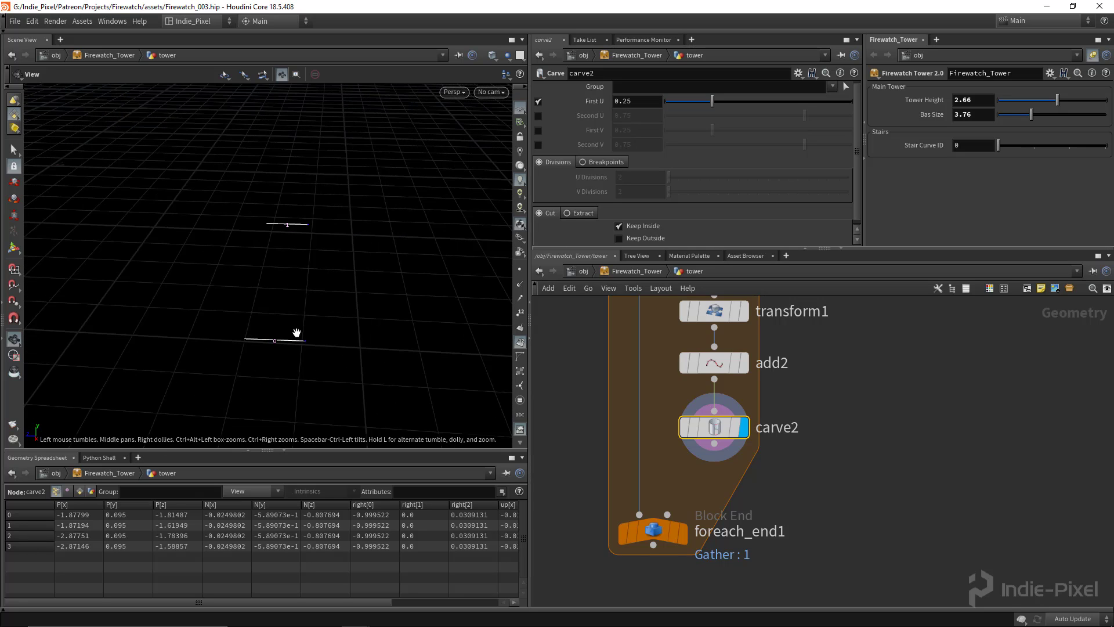
pyautogui.moveTo(712, 101)
pyautogui.mouseDown()
pyautogui.moveTo(611, 106)
pyautogui.moveTo(888, 97)
pyautogui.moveTo(716, 100)
pyautogui.mouseUp()
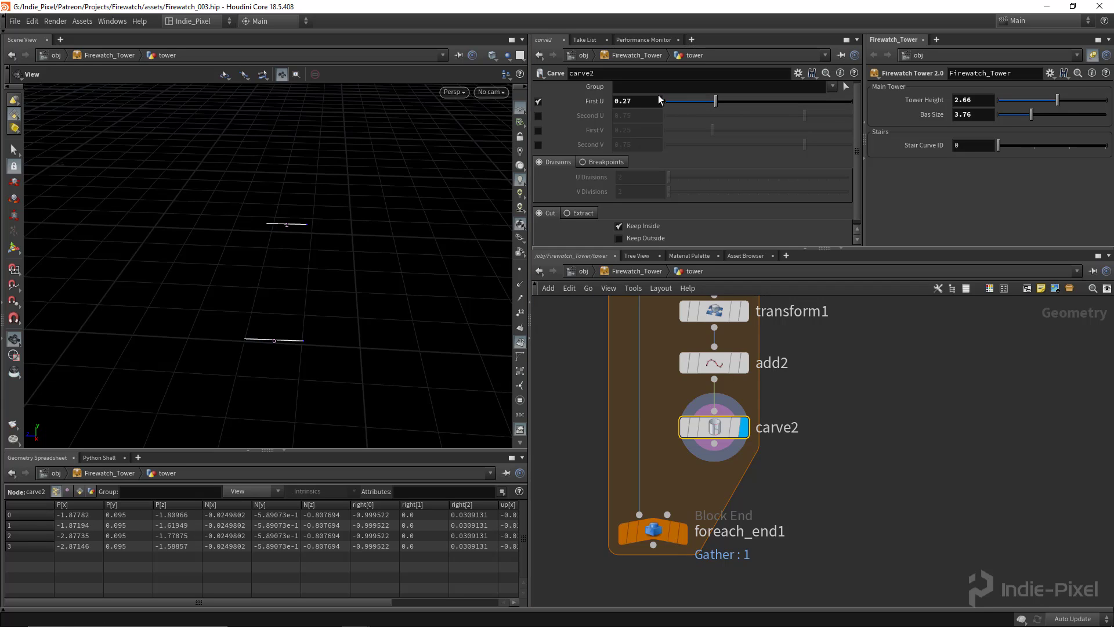
pyautogui.doubleClick(649, 102)
pyautogui.write('.5')
pyautogui.press('Return')
pyautogui.scroll(-1, 691, 168)
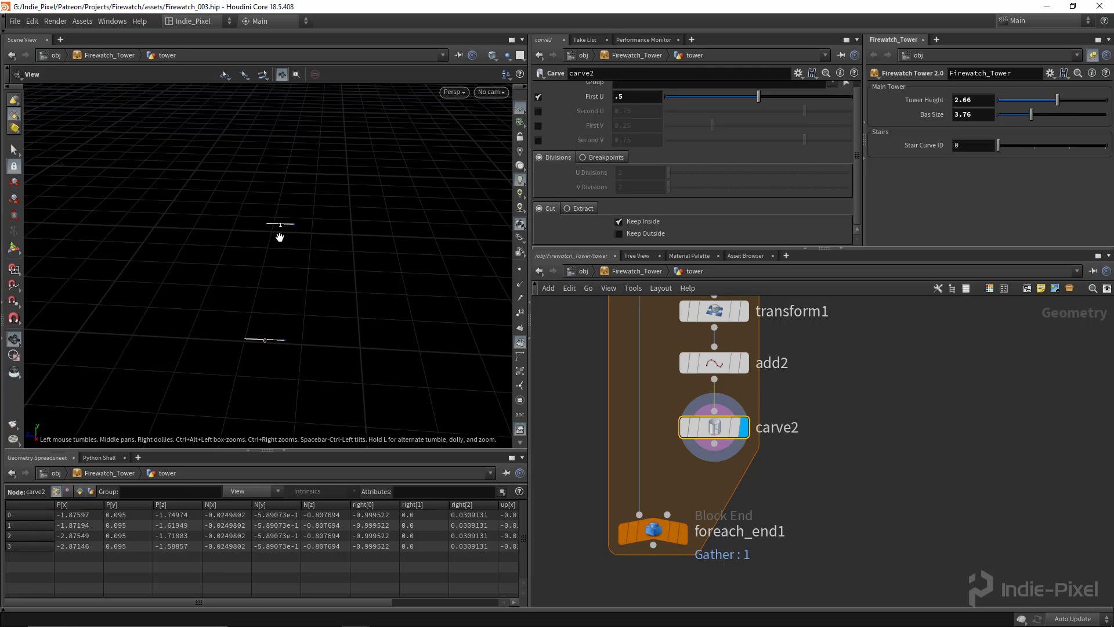
# Switch carve2 from Cut to Extract and check the extracted points against add2 shown as a template
pyautogui.click(585, 208)
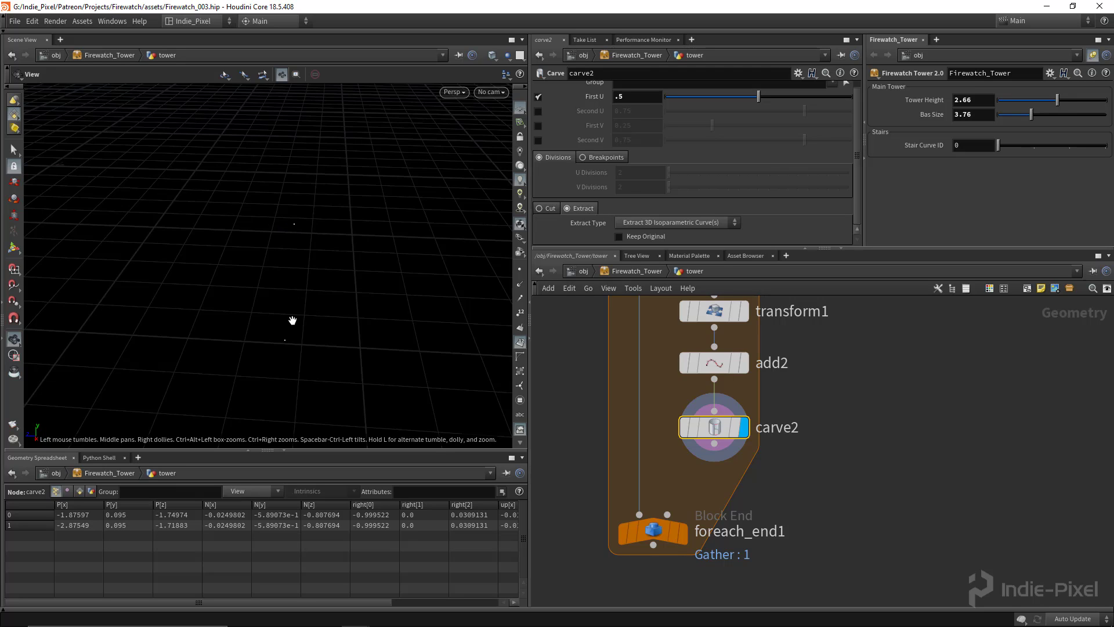
pyautogui.click(735, 362)
pyautogui.moveTo(262, 297); pyautogui.dragTo(185, 286)
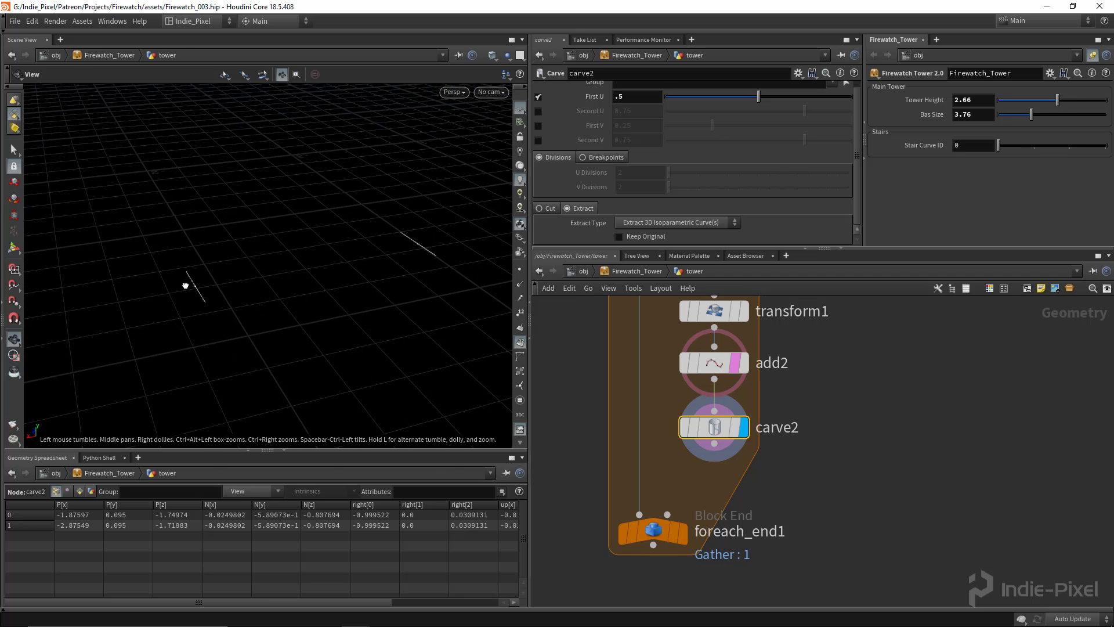
pyautogui.click(736, 364)
# Move foreach_end1 down, then add an Add node below carve2, wired to its output and displayed
pyautogui.moveTo(752, 458); pyautogui.dragTo(764, 375, button='middle')
pyautogui.moveTo(738, 403); pyautogui.dragTo(597, 518)
pyautogui.moveTo(655, 456); pyautogui.dragTo(655, 557)
pyautogui.press('Tab')
pyautogui.write('ad')
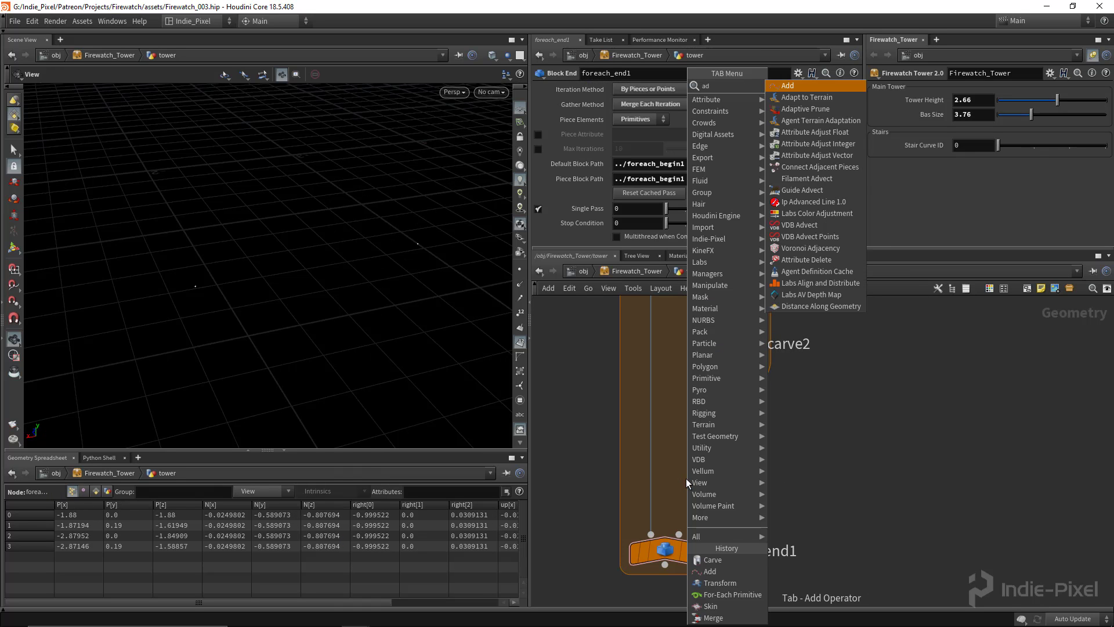
pyautogui.press('Return')
pyautogui.click(733, 442)
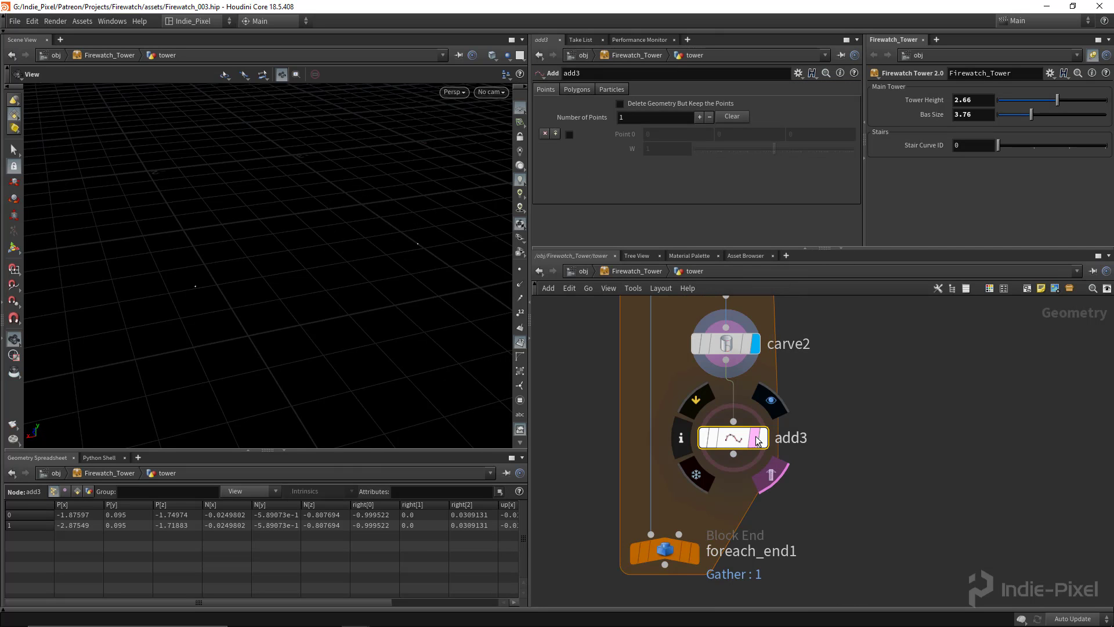
pyautogui.moveTo(733, 444); pyautogui.dragTo(726, 421)
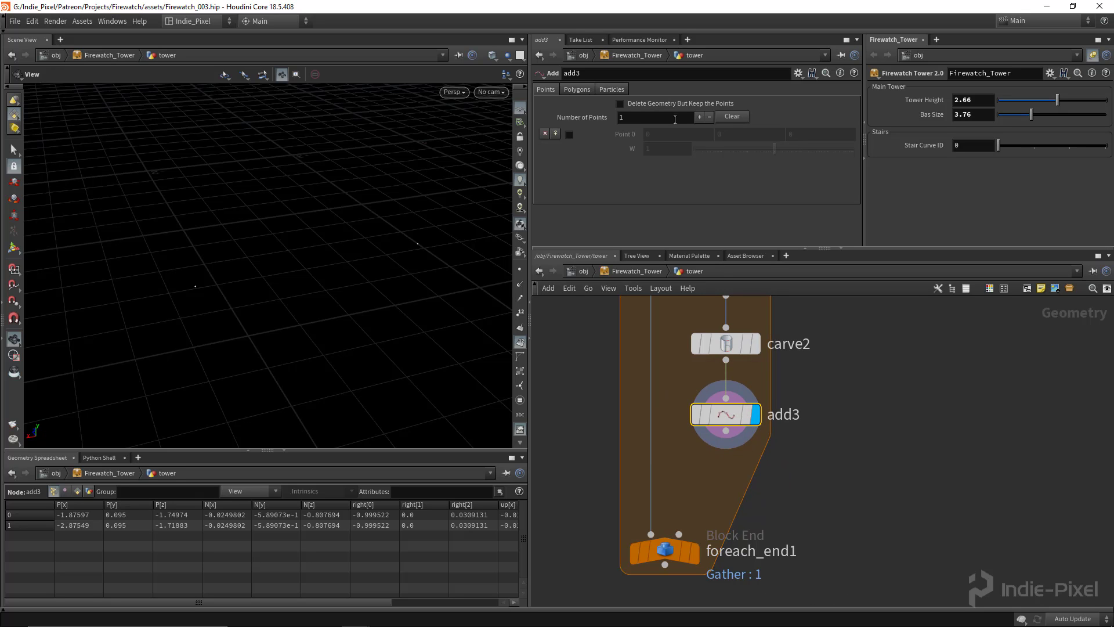
# In add3, switch polygon creation to By Group with All points to join the two midpoints with a line
pyautogui.click(584, 90)
pyautogui.click(592, 120)
pyautogui.moveTo(219, 291); pyautogui.dragTo(486, 380)
# Move foreach_end1 further down to make room for another node below add3
pyautogui.scroll(-5, 798, 473)
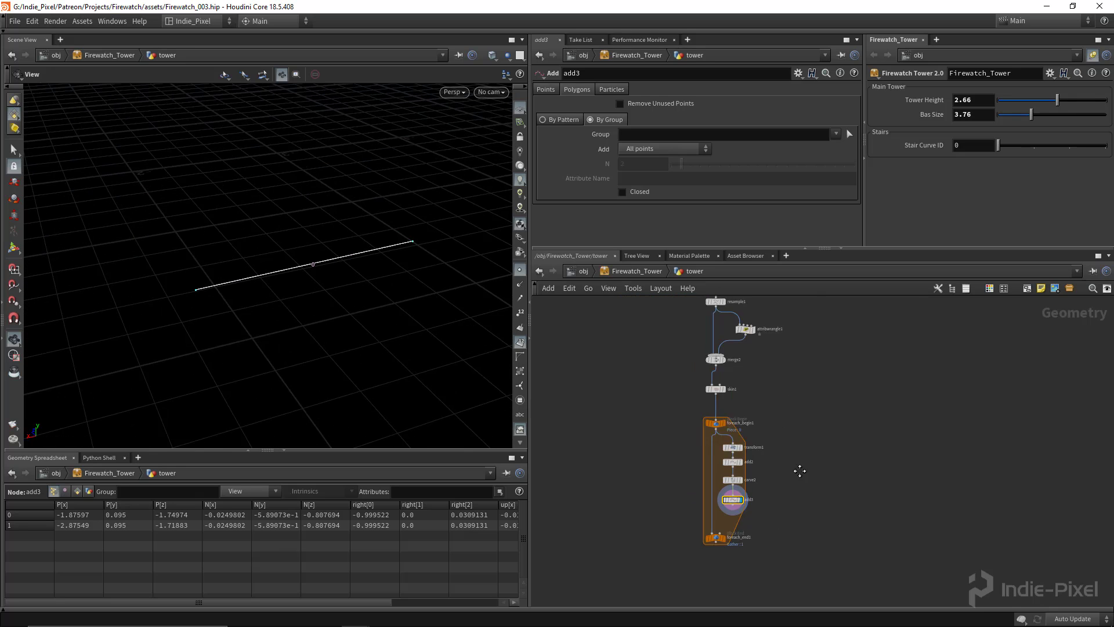
pyautogui.moveTo(809, 517); pyautogui.dragTo(817, 605, button='middle')
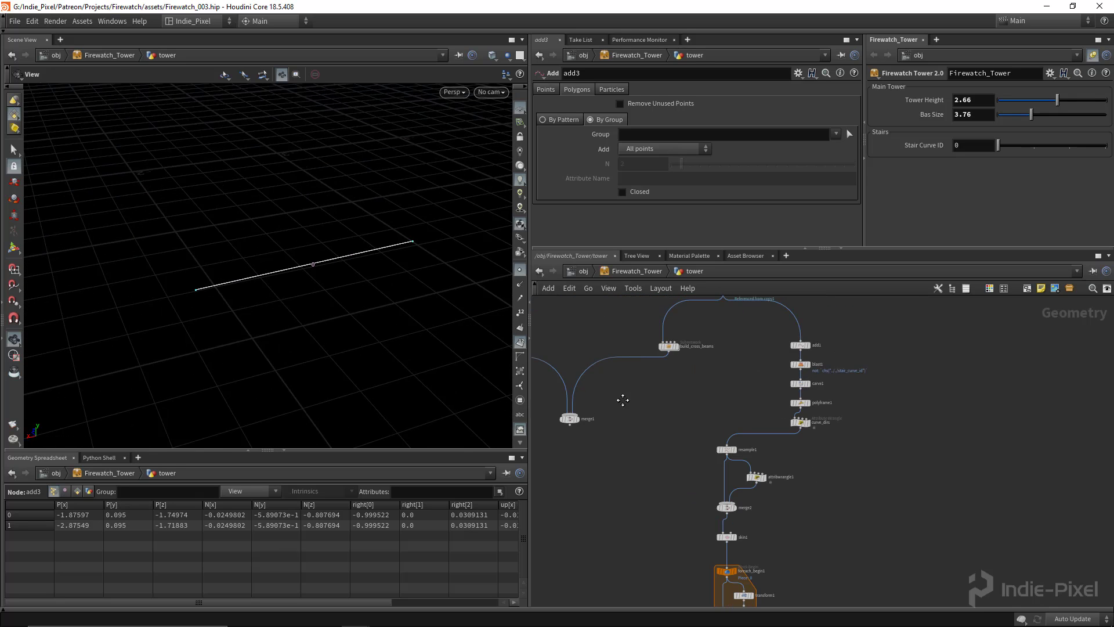
pyautogui.moveTo(618, 399); pyautogui.dragTo(650, 404, button='middle')
pyautogui.scroll(-3, 674, 470)
pyautogui.scroll(6, 781, 557)
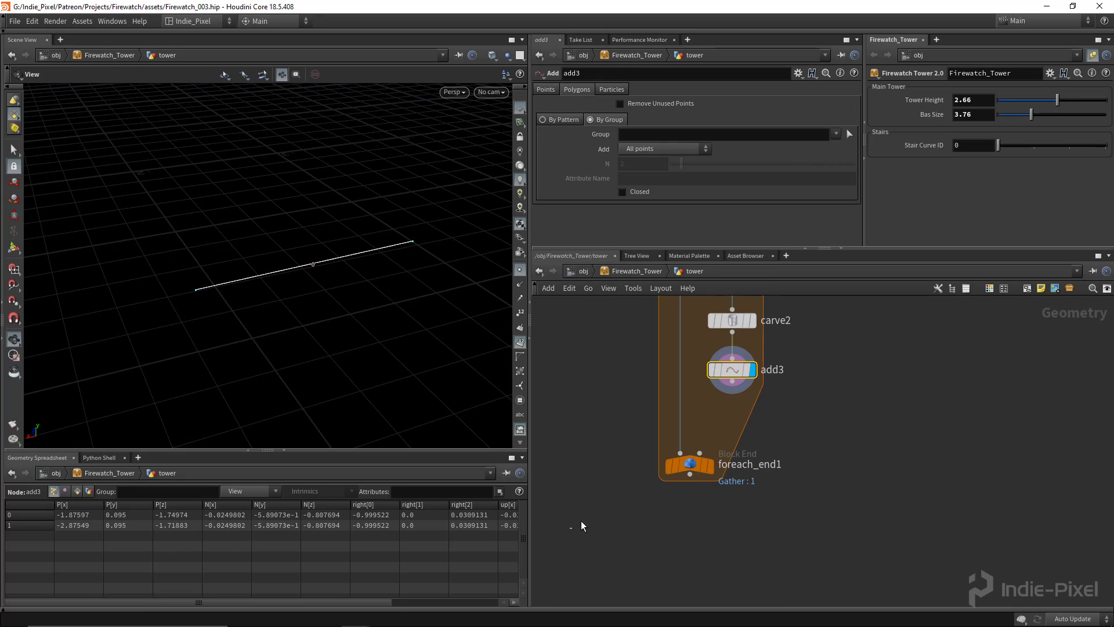
pyautogui.click(688, 467)
pyautogui.moveTo(688, 469); pyautogui.dragTo(689, 519)
pyautogui.press('Tab')
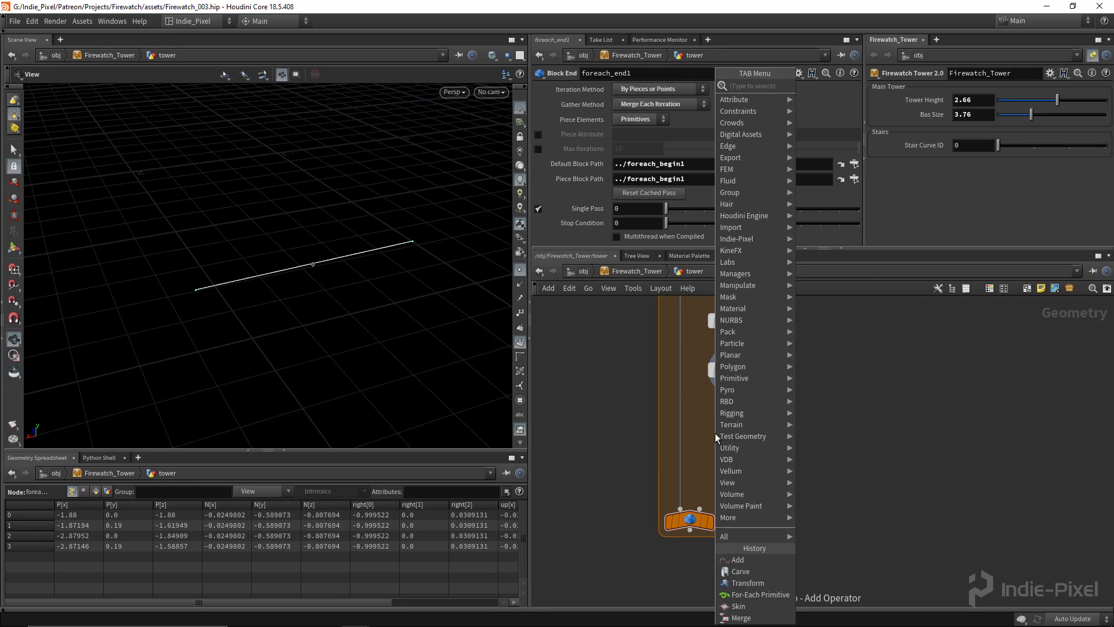
pyautogui.write('ip')
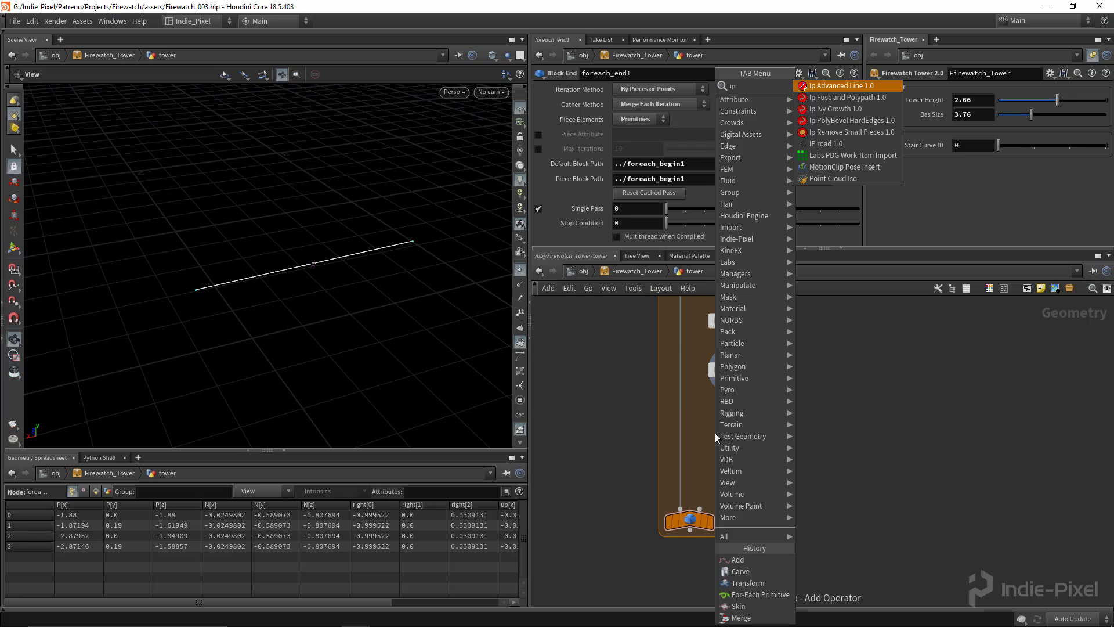
pyautogui.press('Escape')
# Place a Wood Plank digital asset node beside the For-Each block
pyautogui.press('Tab')
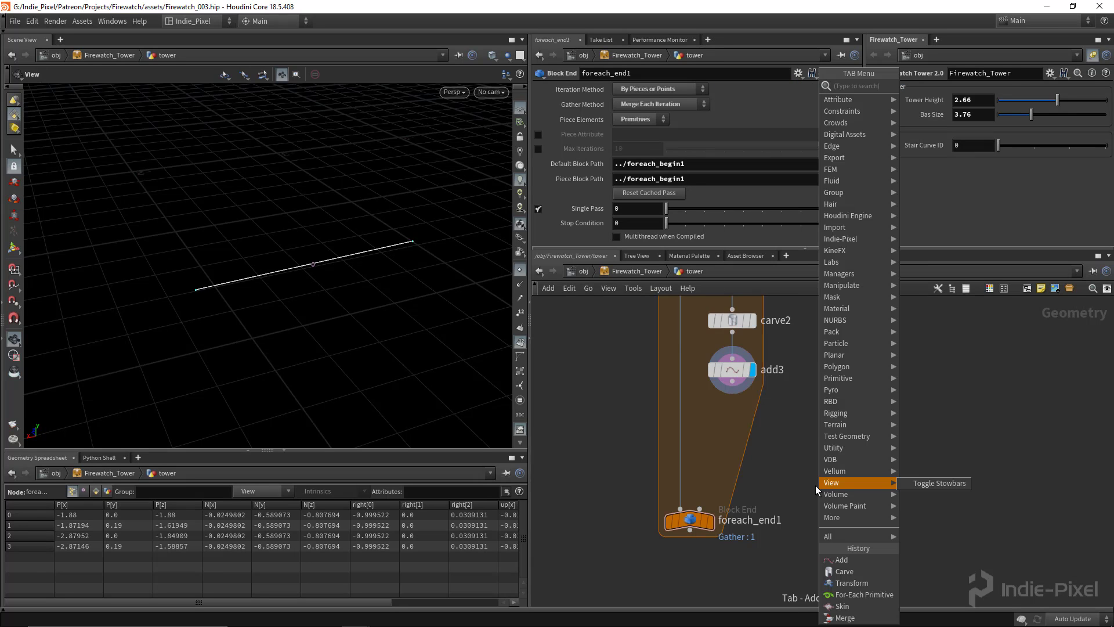
pyautogui.moveTo(876, 134)
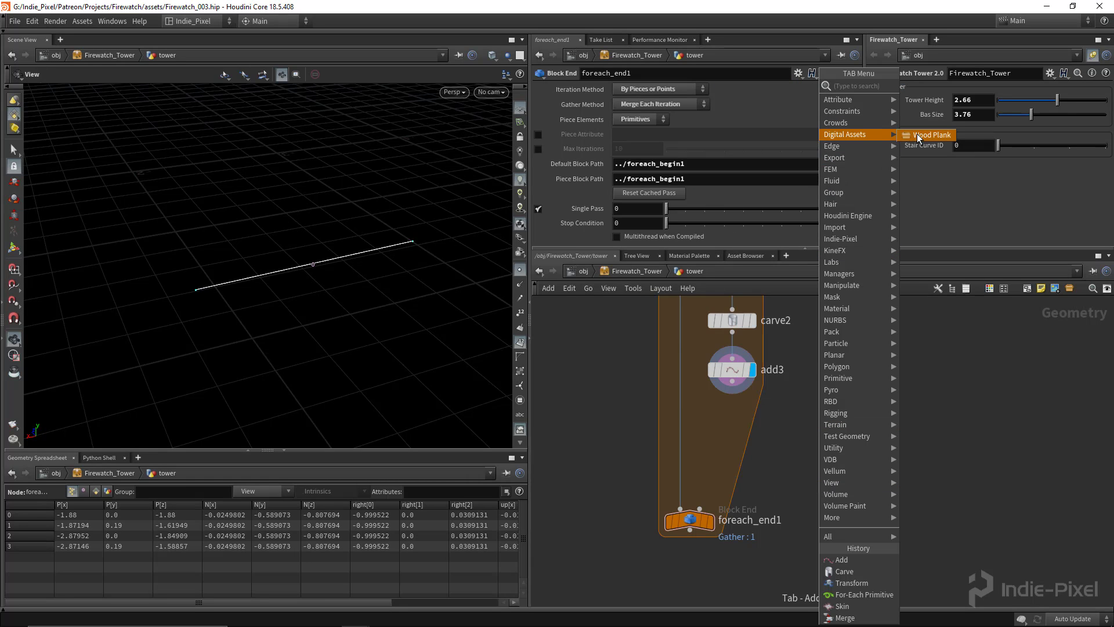
pyautogui.click(929, 135)
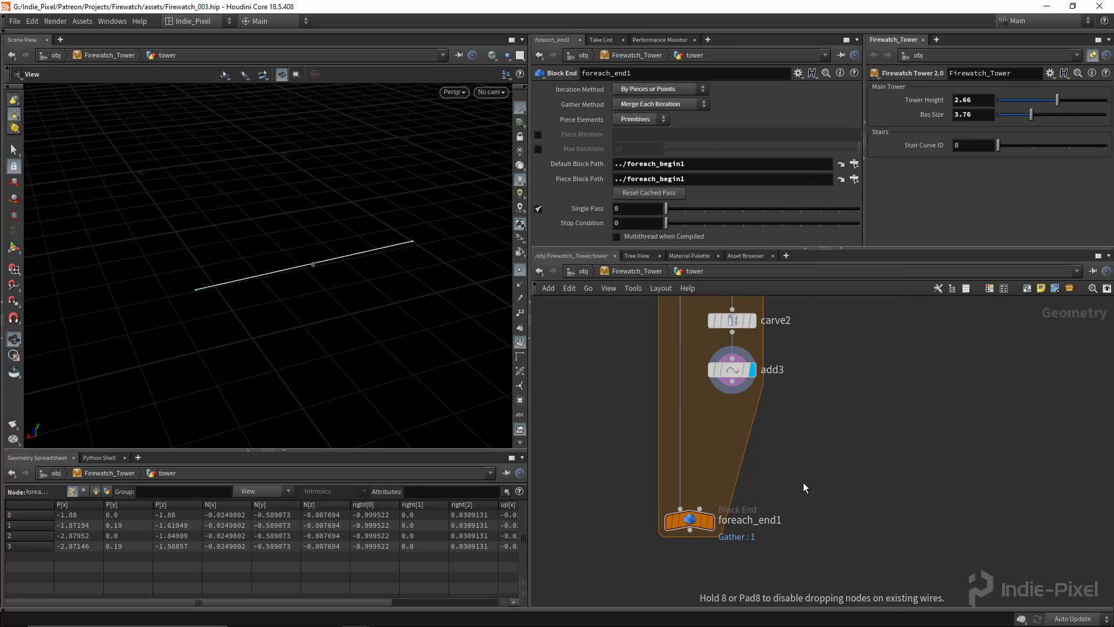
pyautogui.click(816, 468)
# In wood_plank1's operator type properties, set the shelf tool's TAB Submenu Path to Indie-Pixel/Firewatch/Utilities
pyautogui.rightClick(816, 469)
pyautogui.click(848, 564)
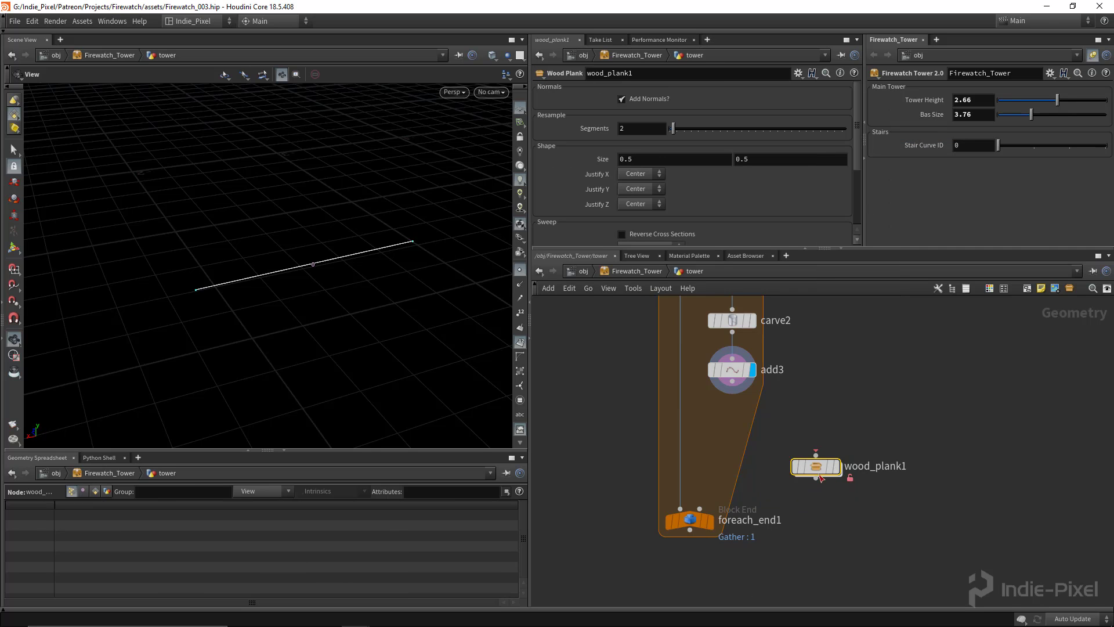
pyautogui.rightClick(818, 473)
pyautogui.click(844, 618)
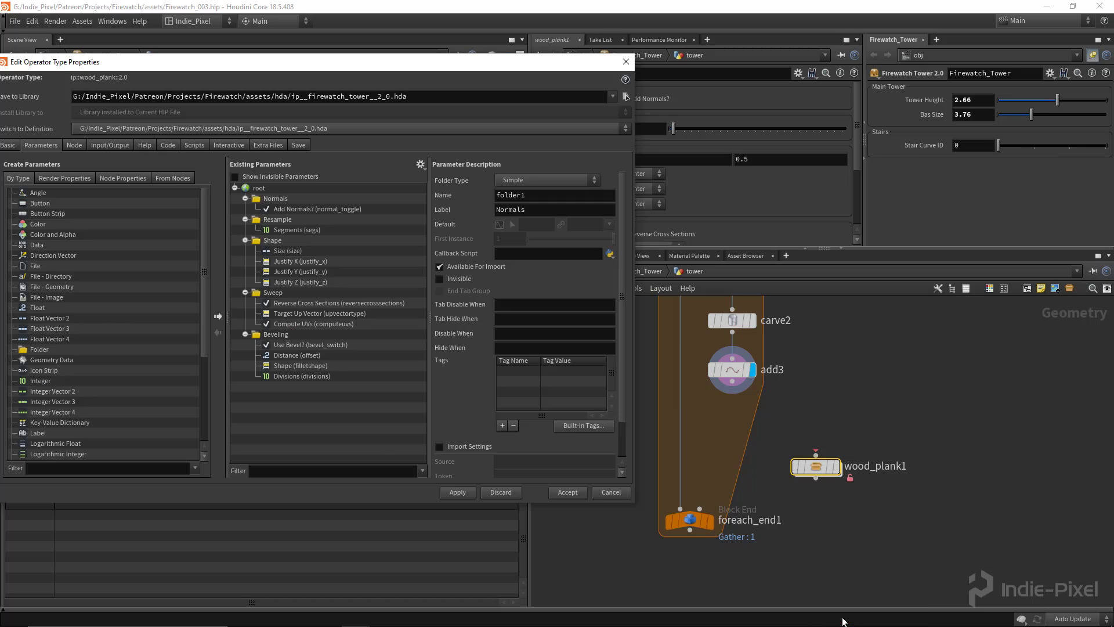
pyautogui.moveTo(276, 65); pyautogui.dragTo(358, 76)
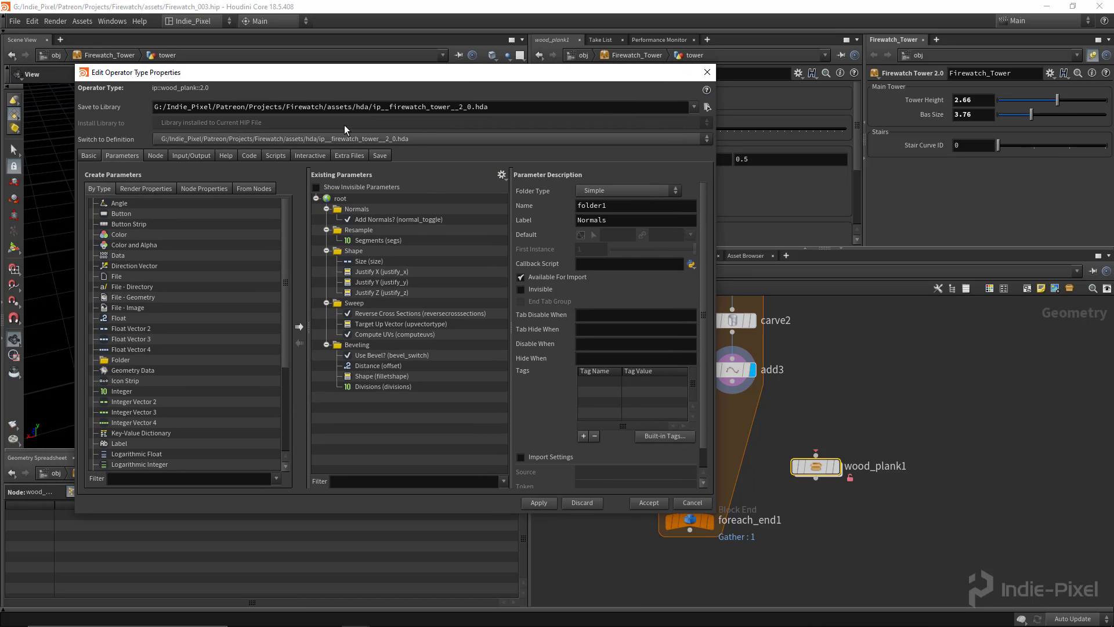
pyautogui.click(310, 156)
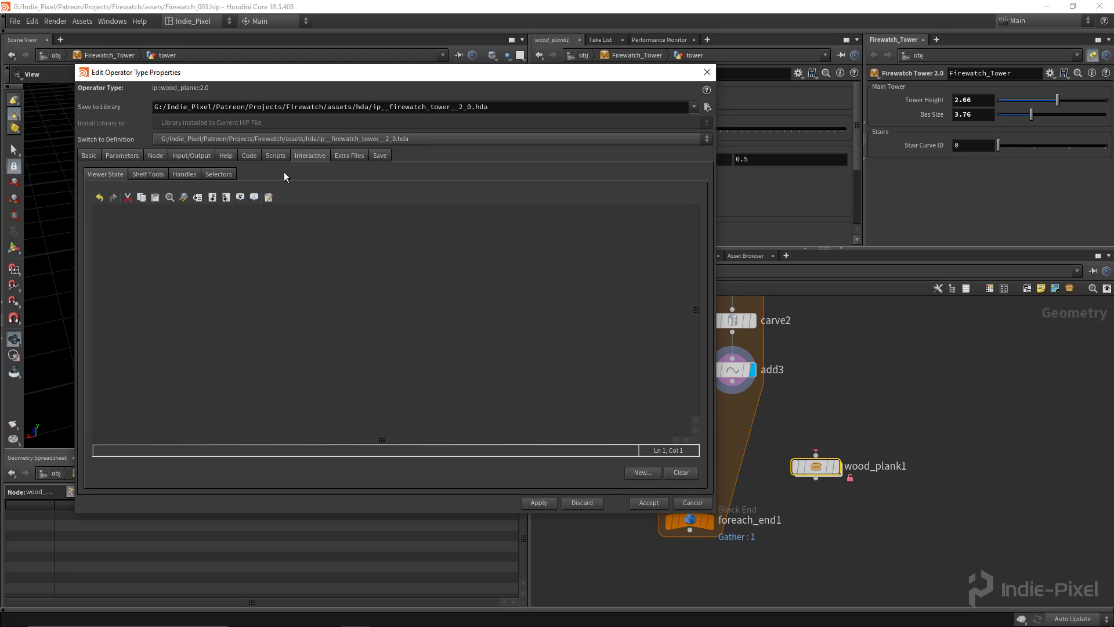
pyautogui.click(152, 176)
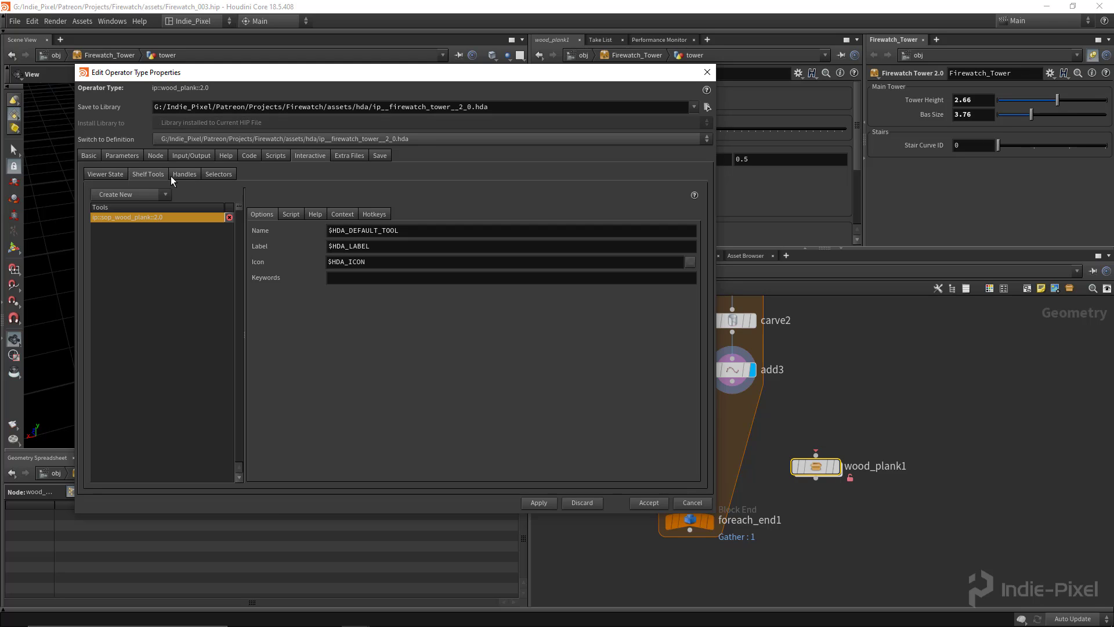
pyautogui.click(342, 214)
pyautogui.click(408, 336)
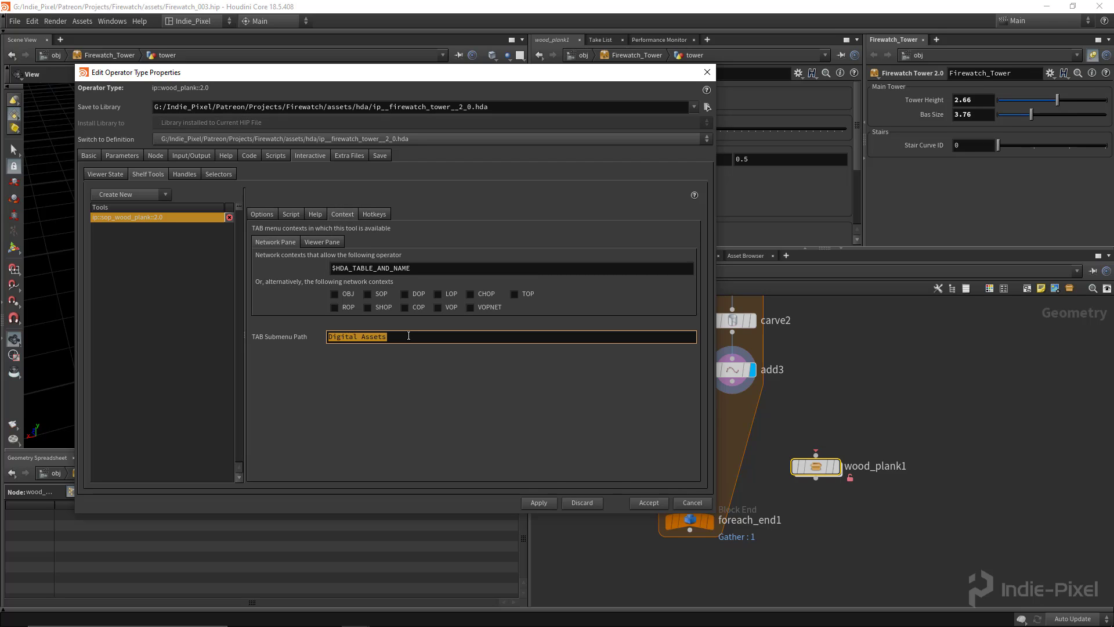
pyautogui.write('Indie-Pixel/Firewatch/Utilit')
pyautogui.write('ies')
pyautogui.press('Return')
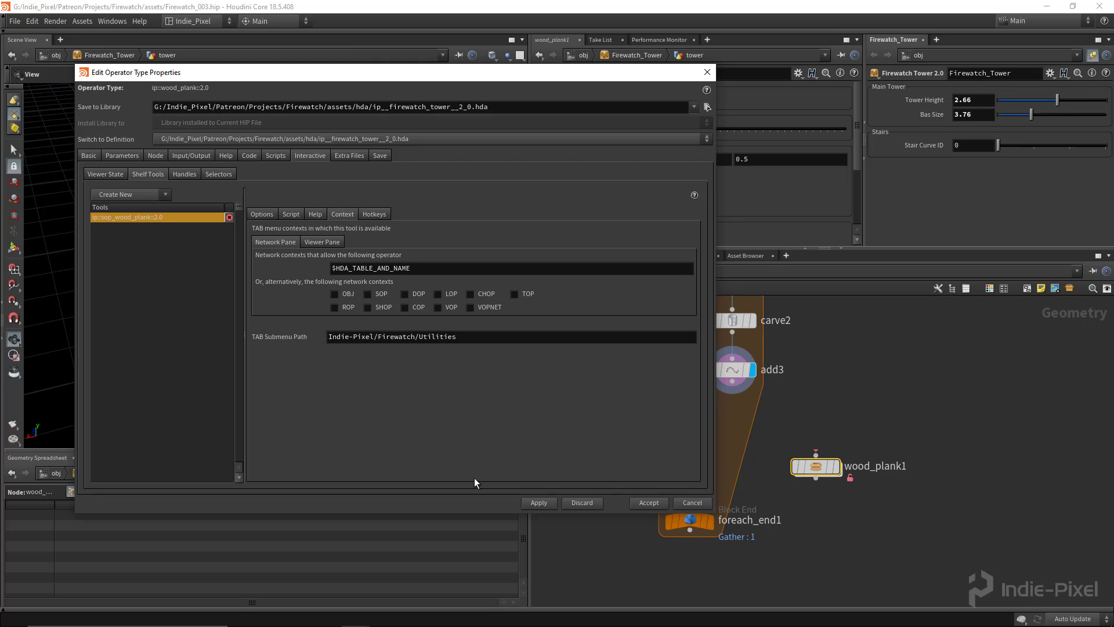
# Copy the new submenu path, then apply and accept the Wood Plank type property changes
pyautogui.tripleClick(469, 337)
pyautogui.hotkey('ctrl', 'c')
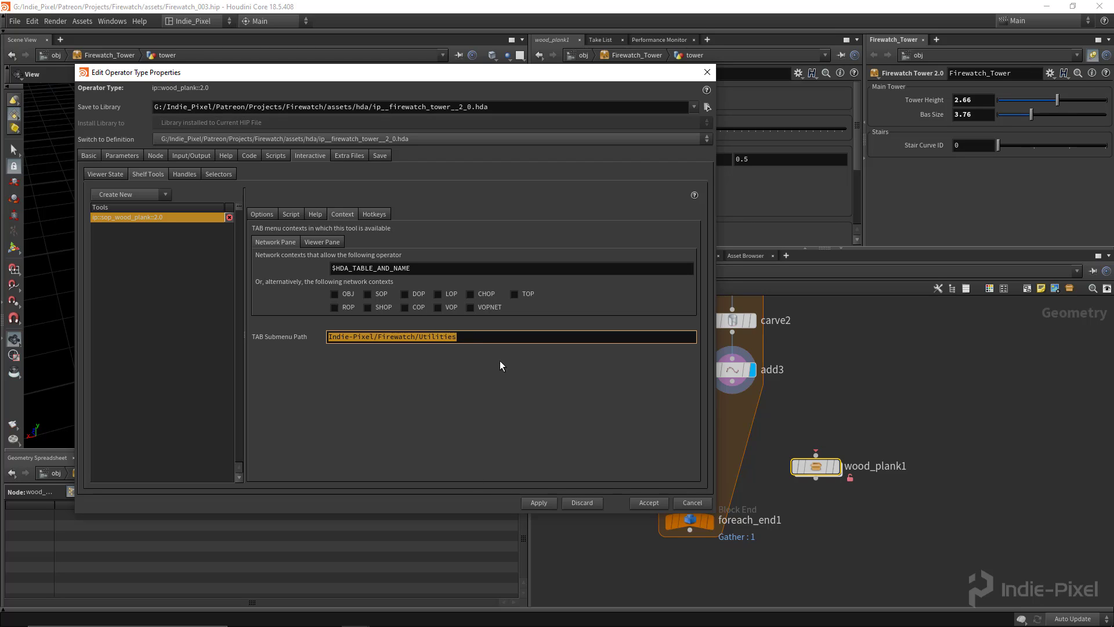
pyautogui.click(540, 503)
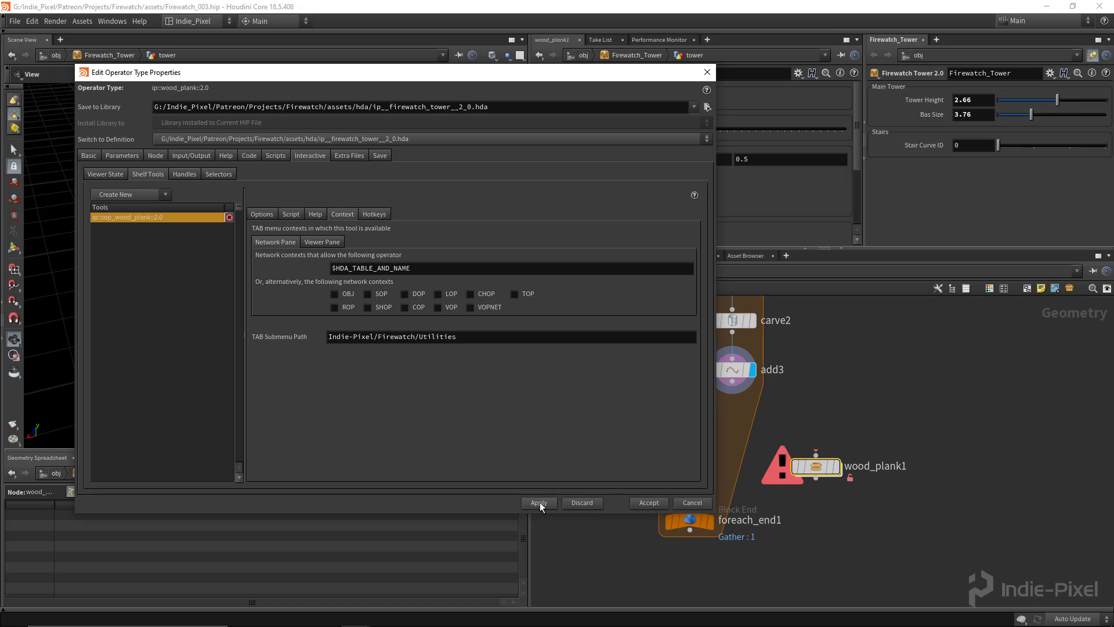
pyautogui.click(648, 503)
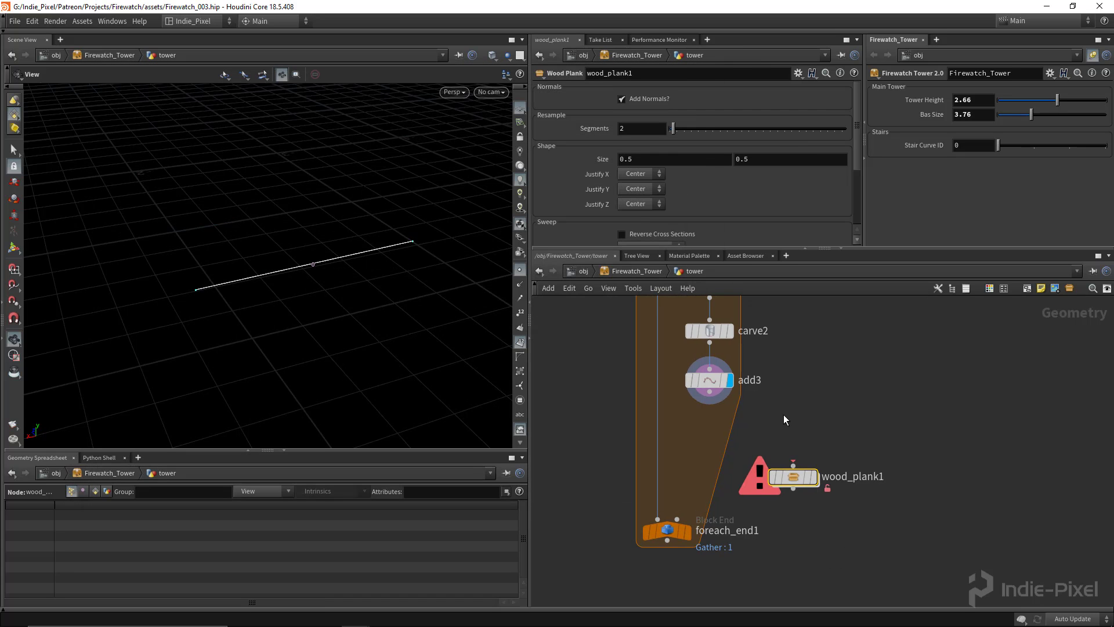
# Wire add3's output into wood_plank1, display the plank node, and align it below add3
pyautogui.click(709, 394)
pyautogui.click(793, 466)
pyautogui.click(813, 477)
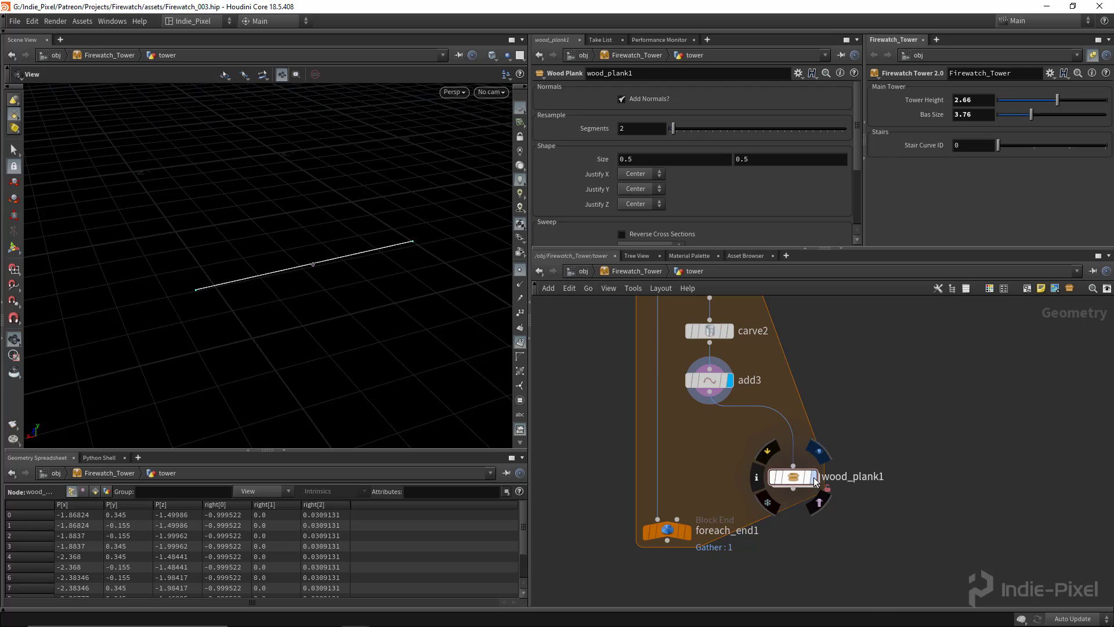
pyautogui.moveTo(794, 476); pyautogui.dragTo(709, 428)
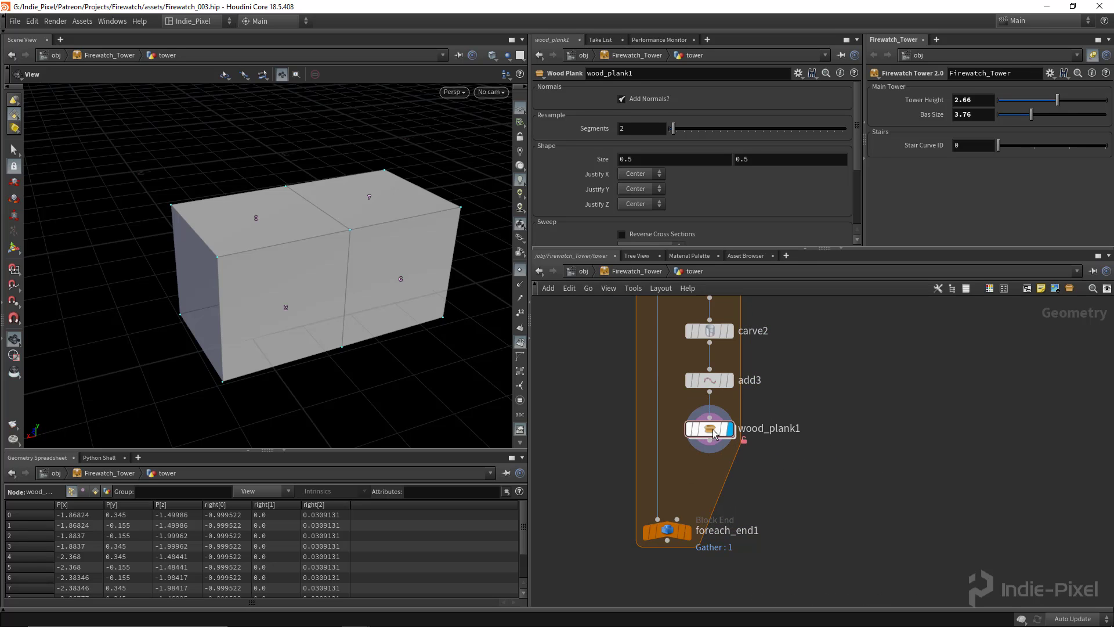
# Set wood_plank1's first Size value to 0.03 and its Segments to 3
pyautogui.moveTo(864, 205); pyautogui.dragTo(874, 205)
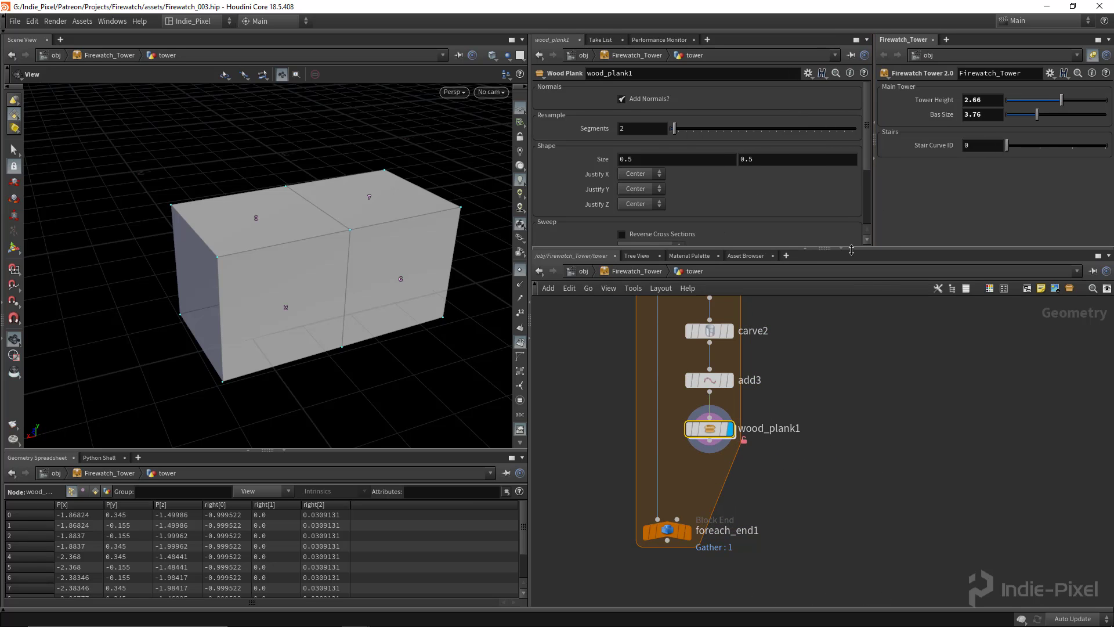
pyautogui.moveTo(853, 248); pyautogui.dragTo(863, 286)
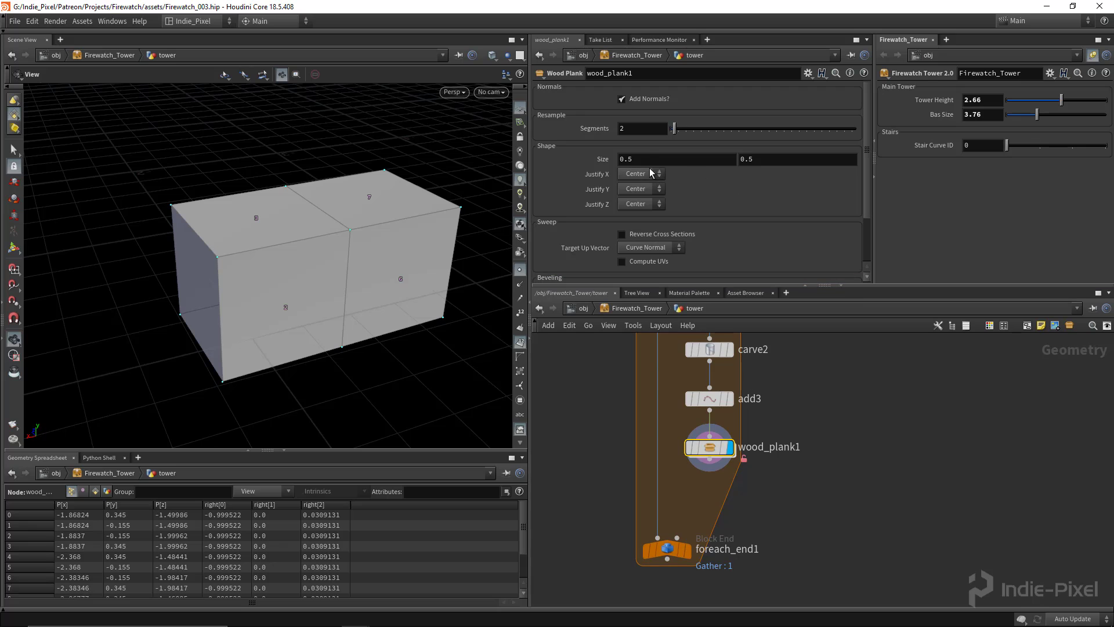
pyautogui.middleClick(692, 164)
pyautogui.moveTo(769, 168); pyautogui.dragTo(407, 199, button='middle')
pyautogui.hotkey('ctrl', 'z')
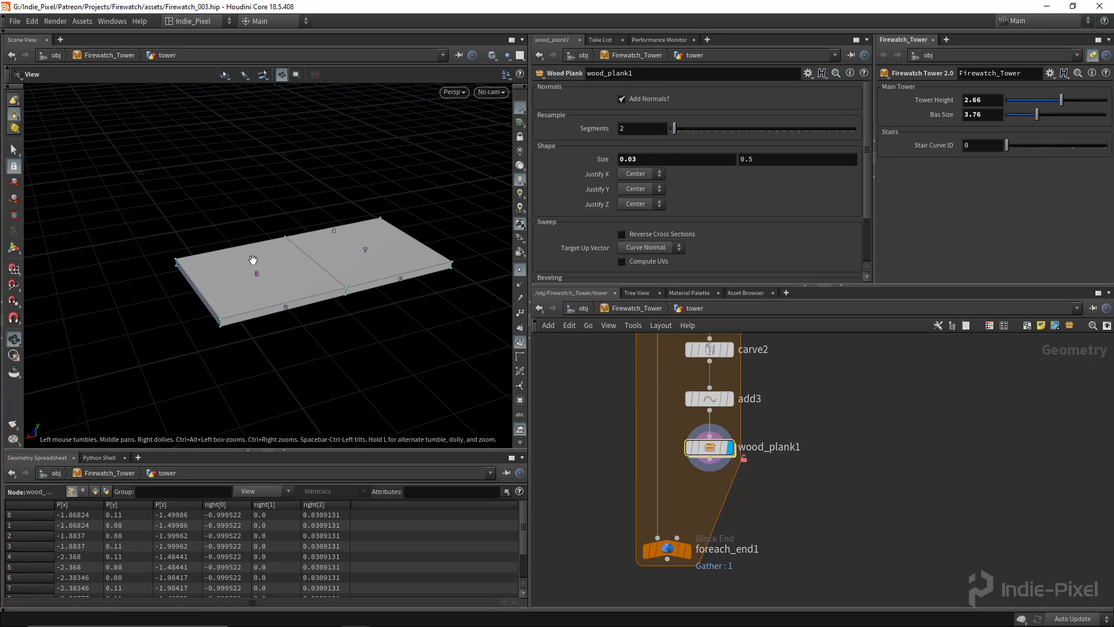
pyautogui.moveTo(253, 260); pyautogui.dragTo(356, 297)
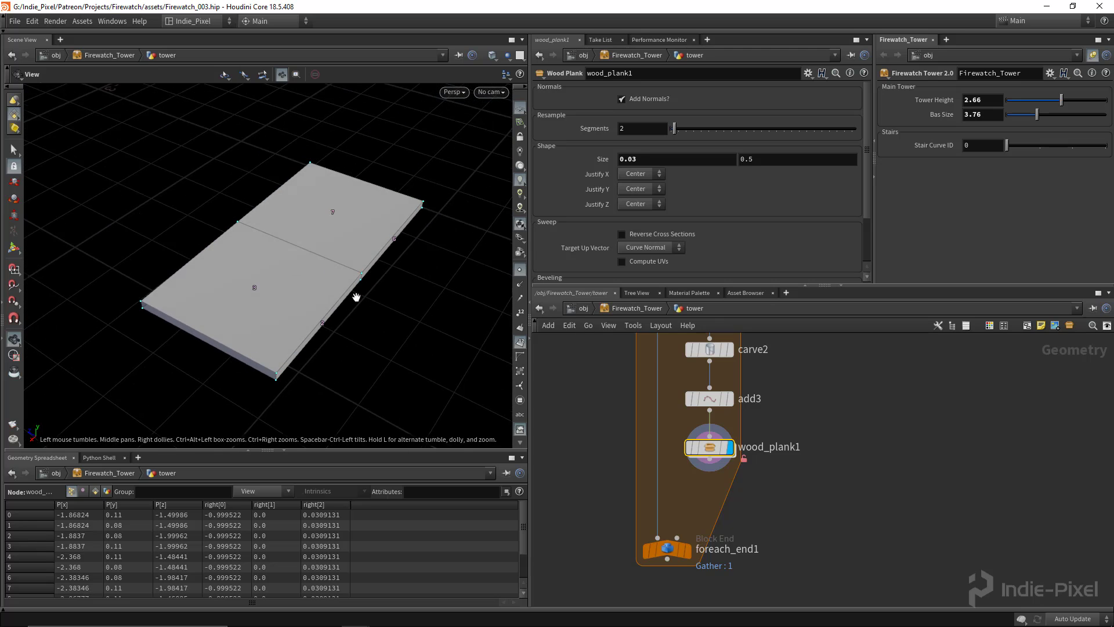
pyautogui.moveTo(335, 244); pyautogui.dragTo(495, 224)
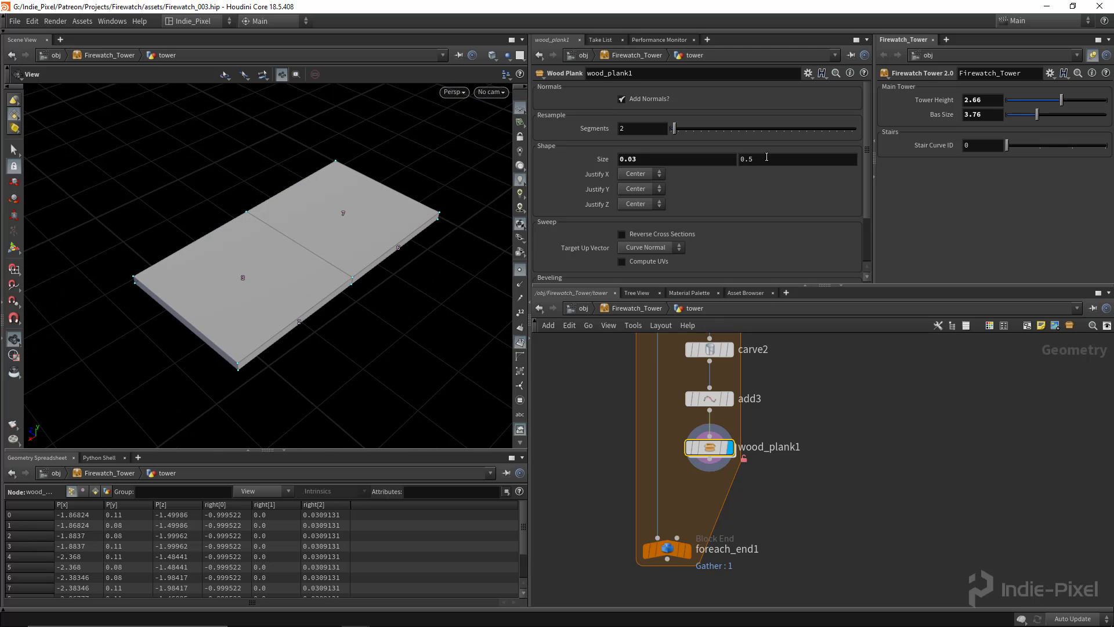
pyautogui.moveTo(674, 129); pyautogui.dragTo(678, 131)
pyautogui.moveTo(273, 249); pyautogui.dragTo(307, 260)
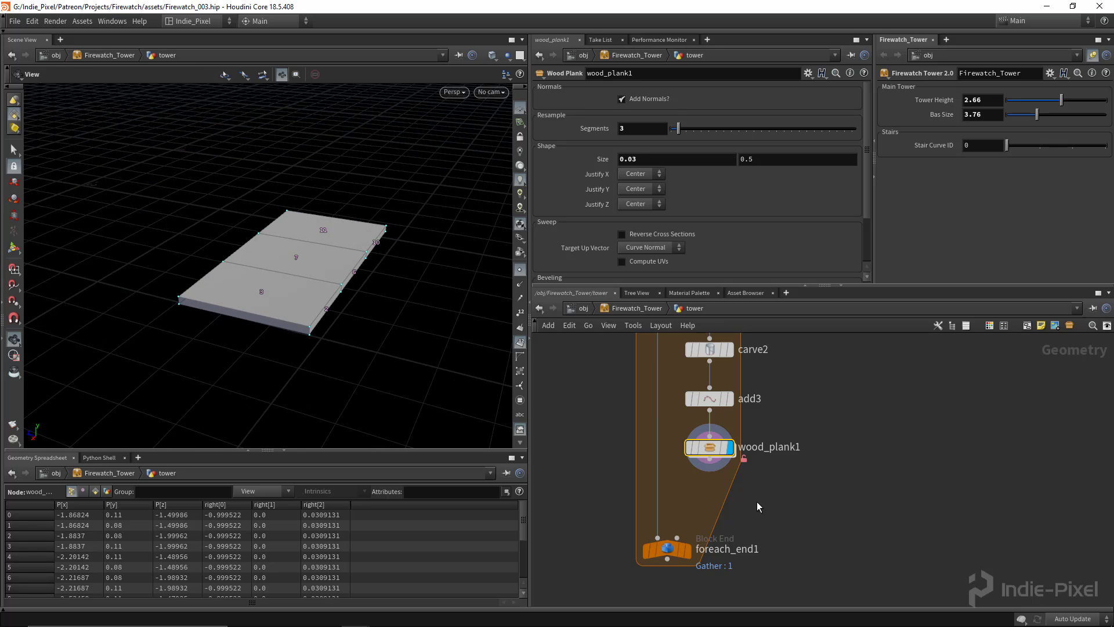
# In the Firewatch Tower asset's operator type properties, set the TAB Submenu Path to Indie-Pixel/Firewatch/ and accept the change
pyautogui.rightClick(618, 306)
pyautogui.click(647, 574)
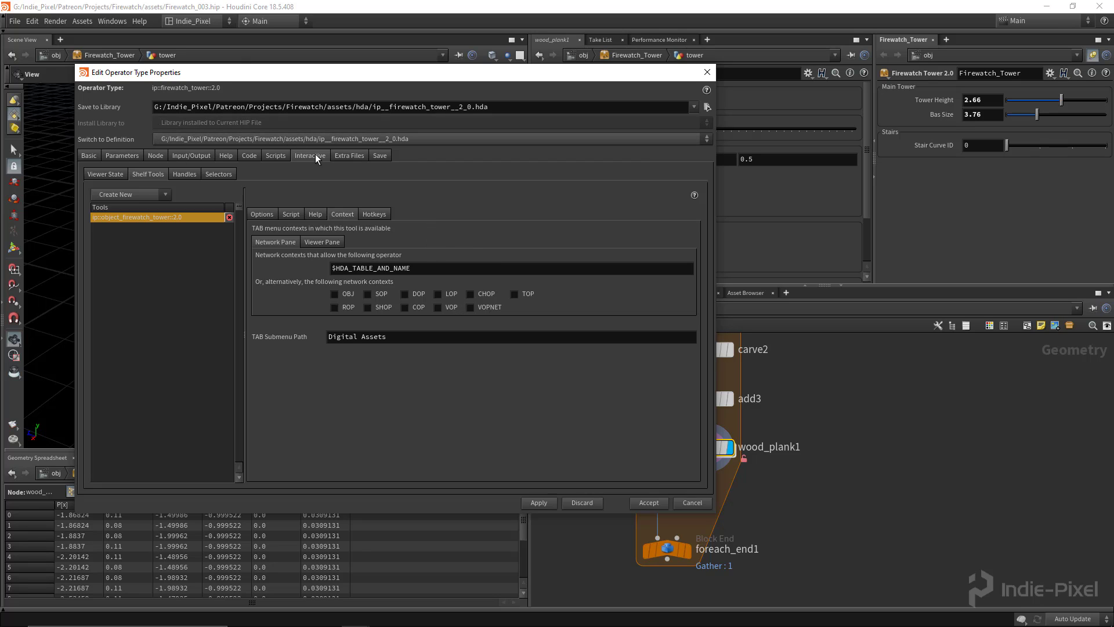
pyautogui.click(404, 343)
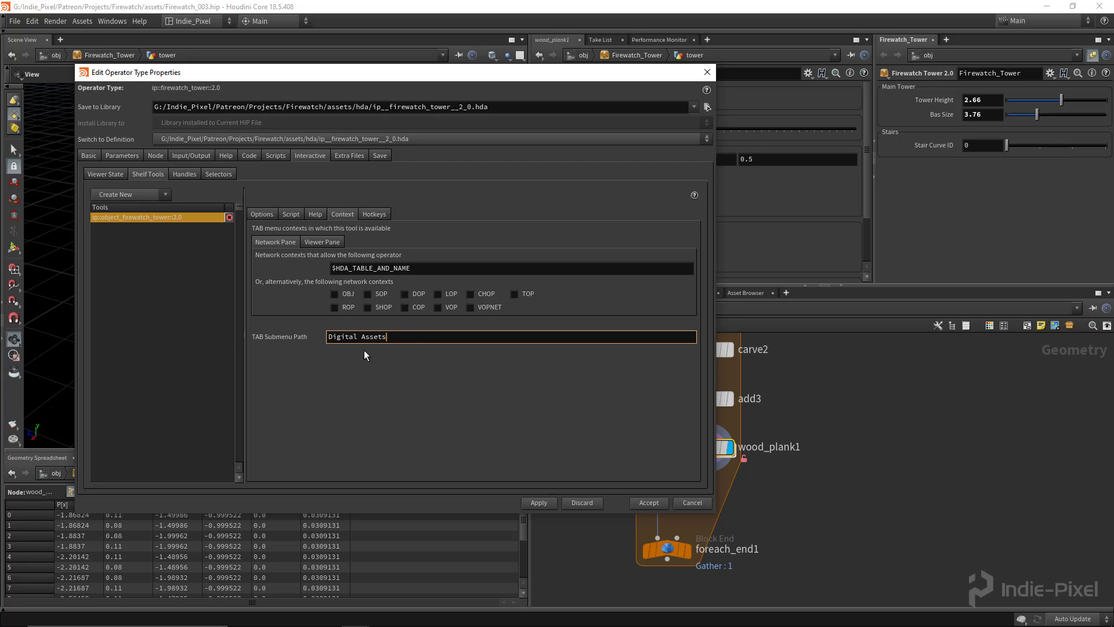
pyautogui.hotkey('ctrl', 'a')
pyautogui.hotkey('ctrl', 'v')
pyautogui.press('BackSpace')
pyautogui.press('BackSpace')
pyautogui.press('BackSpace')
pyautogui.press('BackSpace')
pyautogui.press('BackSpace')
pyautogui.press('BackSpace')
pyautogui.press('BackSpace')
pyautogui.press('BackSpace')
pyautogui.press('BackSpace')
pyautogui.press('Return')
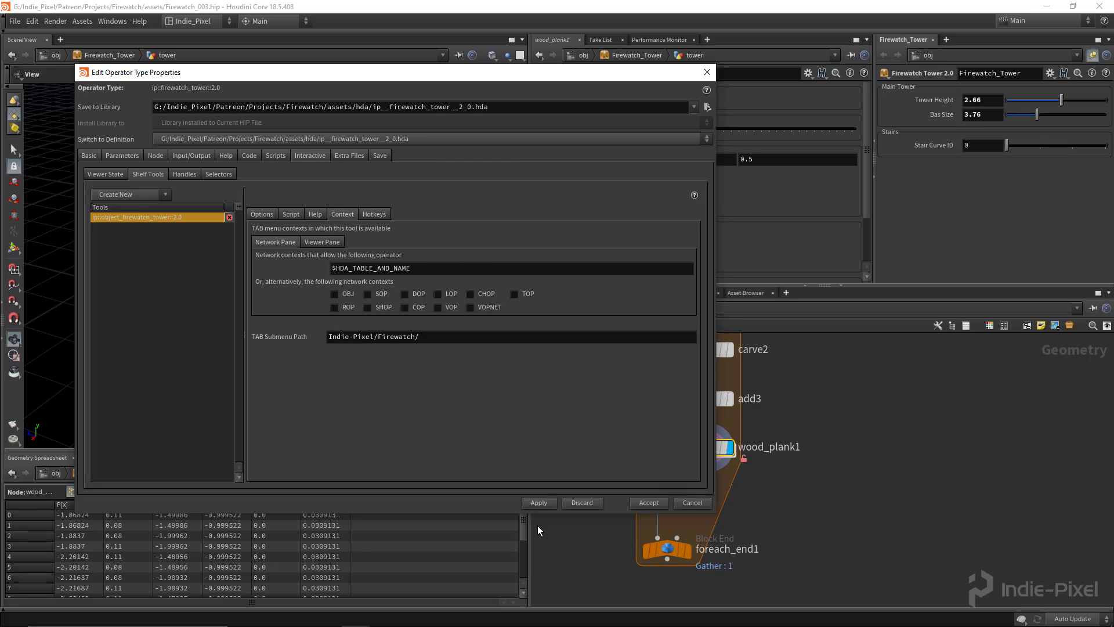
pyautogui.click(649, 503)
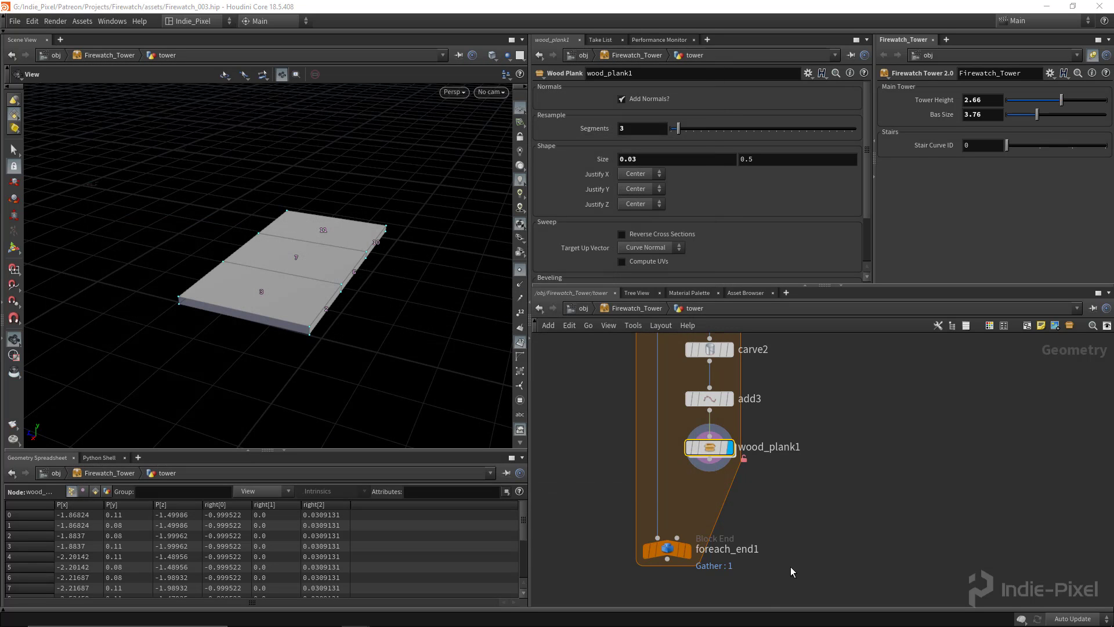
# Wire wood_plank1 into foreach_end1, display the block end, and disable Single Pass so the loop runs on every primitive
pyautogui.click(684, 470)
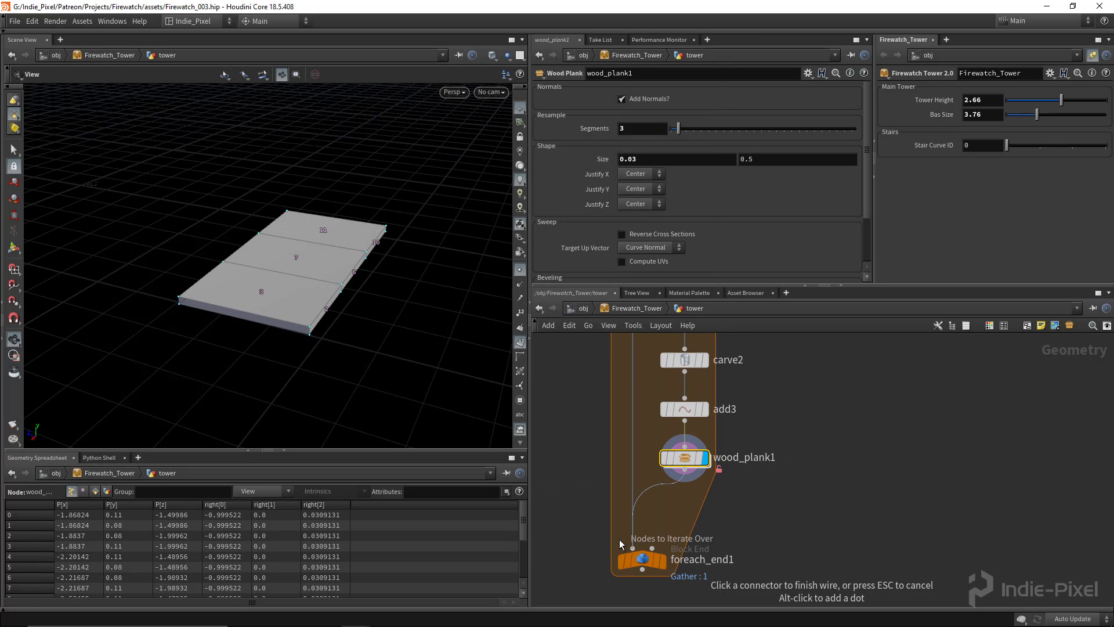
pyautogui.click(633, 548)
pyautogui.click(654, 565)
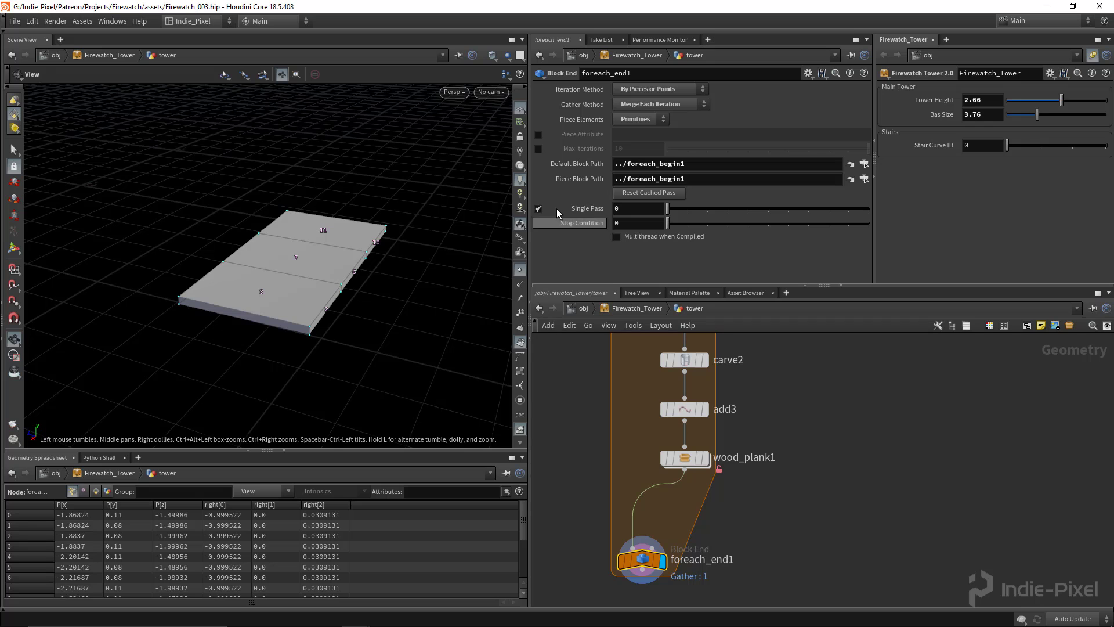
pyautogui.click(538, 209)
pyautogui.click(538, 209)
pyautogui.moveTo(327, 266); pyautogui.dragTo(260, 190, button='right')
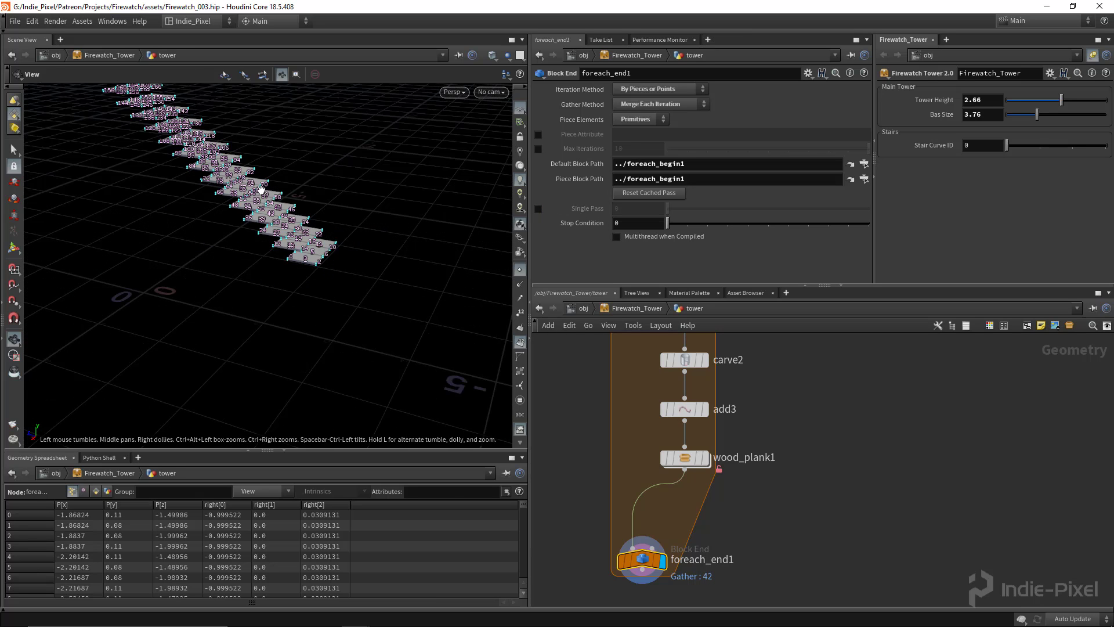
pyautogui.moveTo(238, 129); pyautogui.dragTo(380, 266, button='right')
# Hide the viewport's primitive numbers and point markers, and set wood_plank1's Segments to 2
pyautogui.click(521, 342)
pyautogui.moveTo(232, 256); pyautogui.dragTo(244, 305)
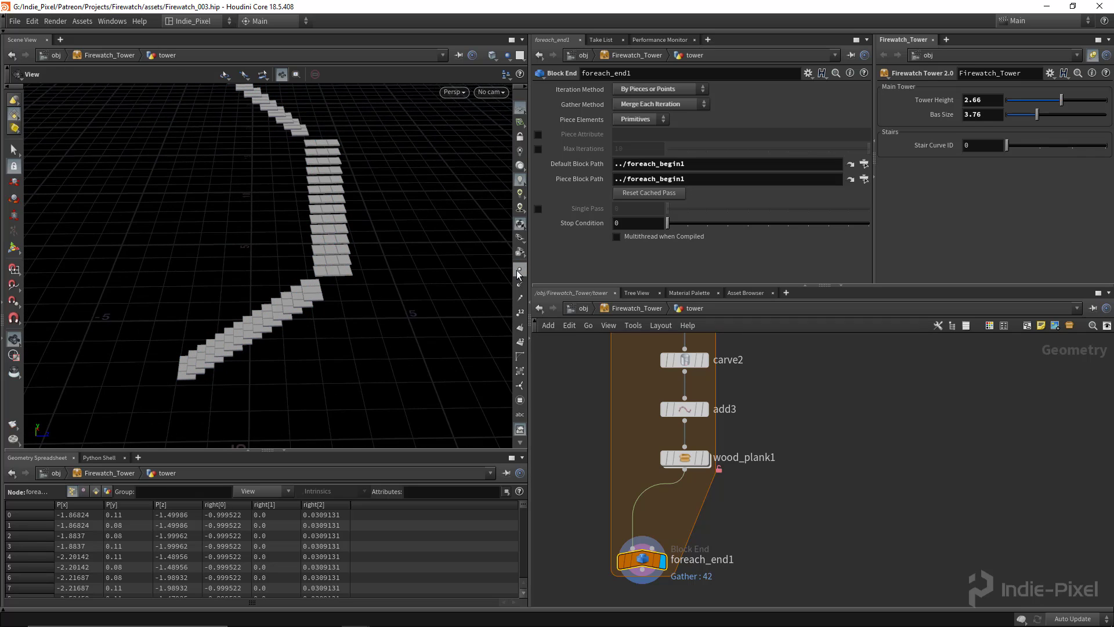
pyautogui.click(690, 461)
pyautogui.moveTo(678, 129); pyautogui.dragTo(674, 130)
pyautogui.moveTo(373, 242); pyautogui.dragTo(291, 239)
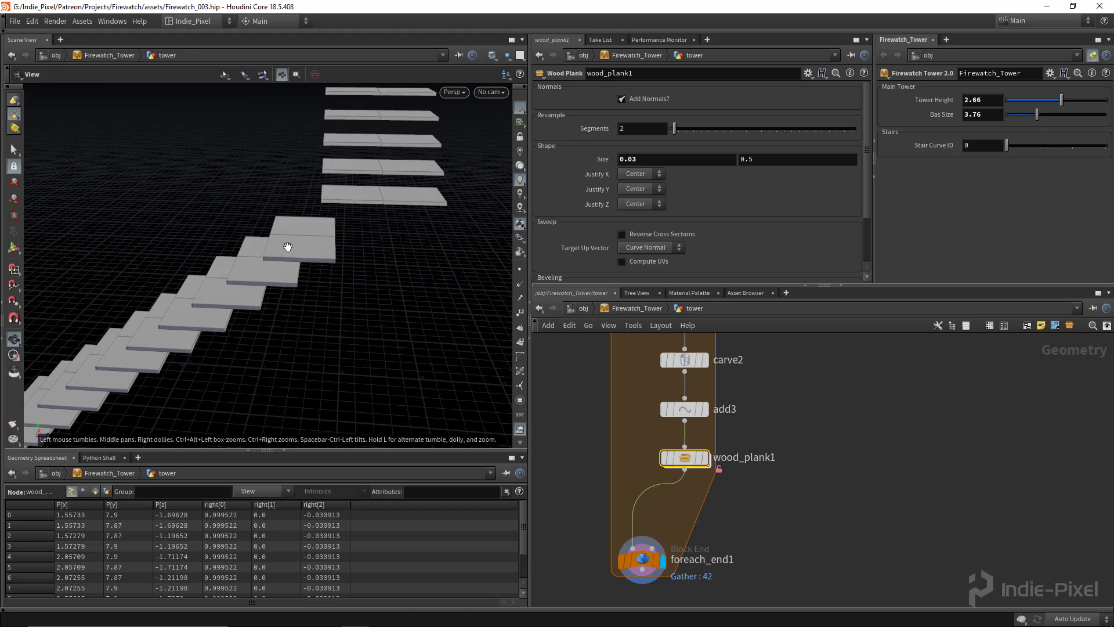
# Display the add2 node inside the loop and frame its two lines in the viewport
pyautogui.moveTo(785, 420); pyautogui.dragTo(772, 532, button='middle')
pyautogui.click(692, 432)
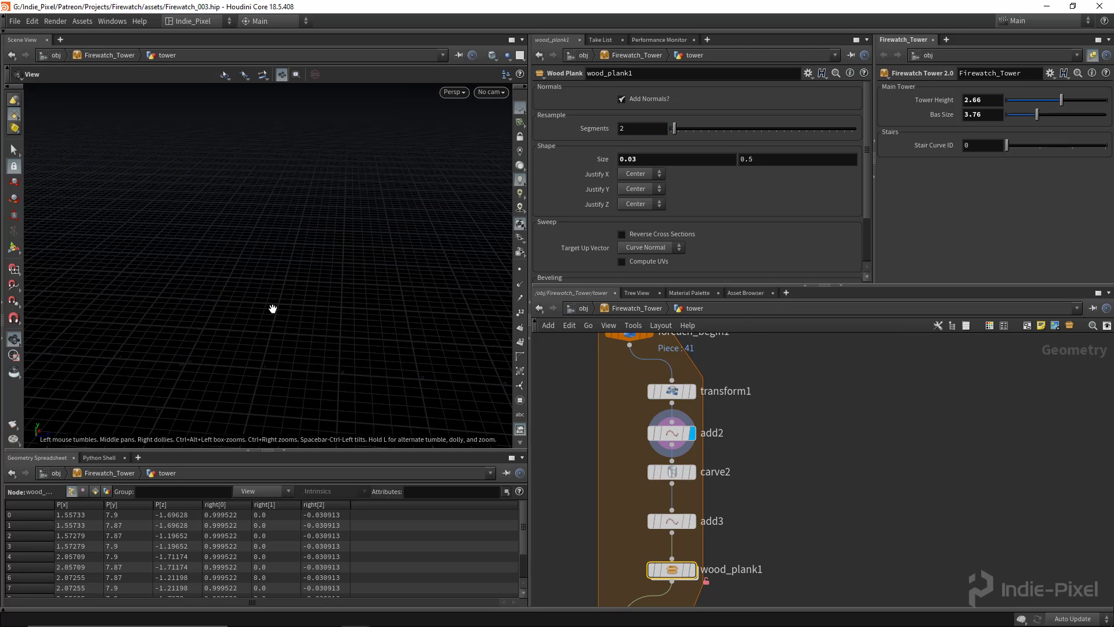
pyautogui.press('f')
pyautogui.moveTo(274, 294); pyautogui.dragTo(377, 280)
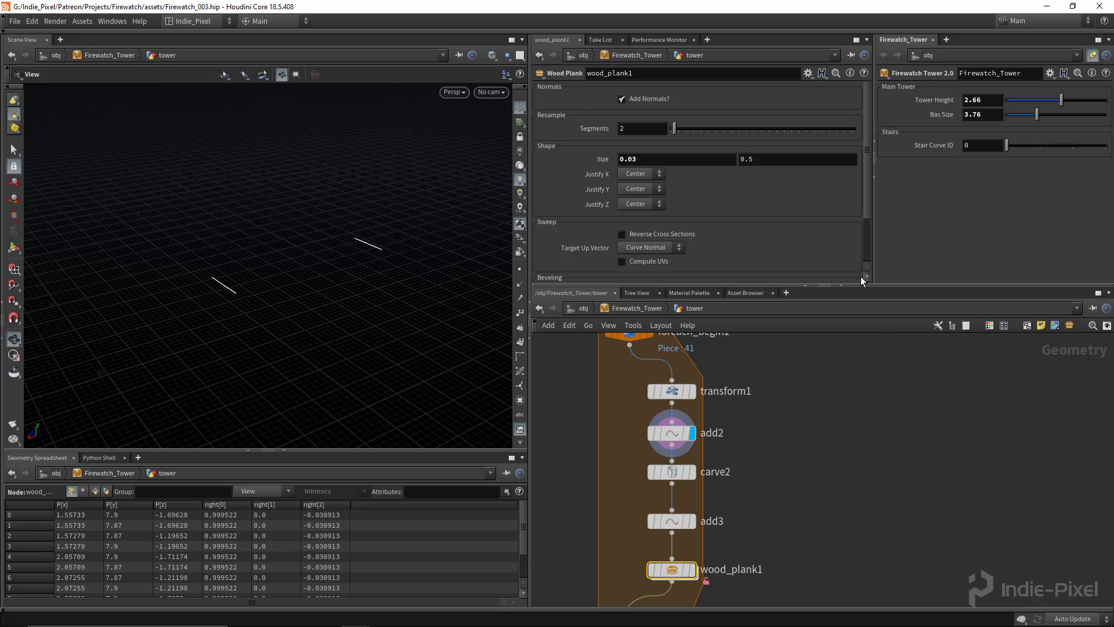
# Place a Measure node beside carve2, wire add2's output into it, and display it
pyautogui.moveTo(862, 284); pyautogui.dragTo(860, 210)
pyautogui.moveTo(754, 426); pyautogui.dragTo(651, 428, button='middle')
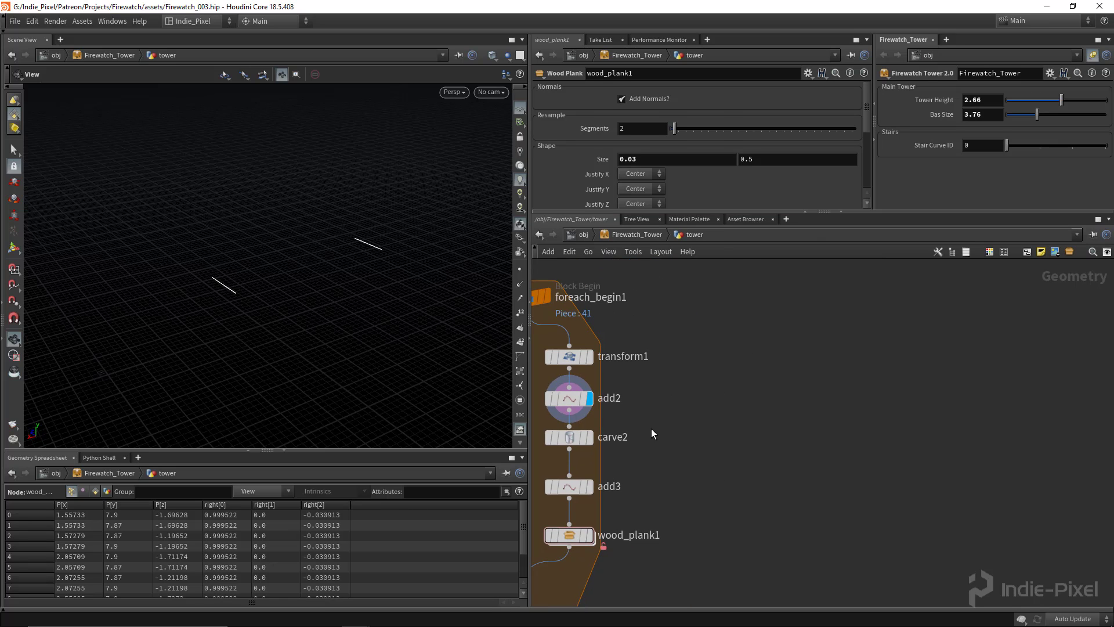
pyautogui.press('Tab')
pyautogui.write('mer')
pyautogui.press('Return')
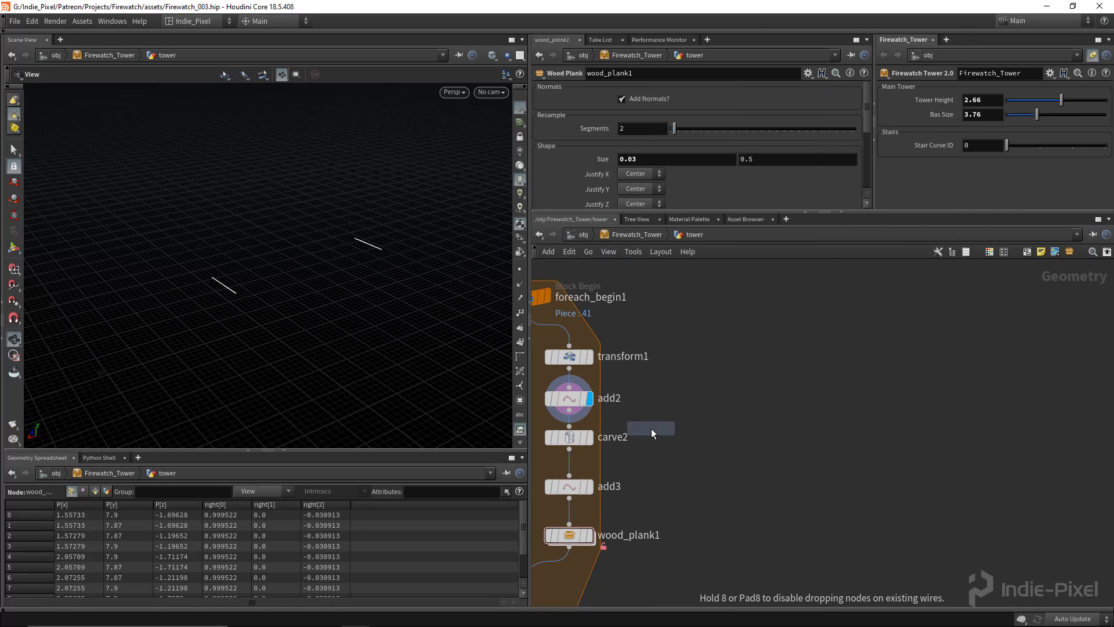
pyautogui.click(727, 426)
pyautogui.click(711, 437)
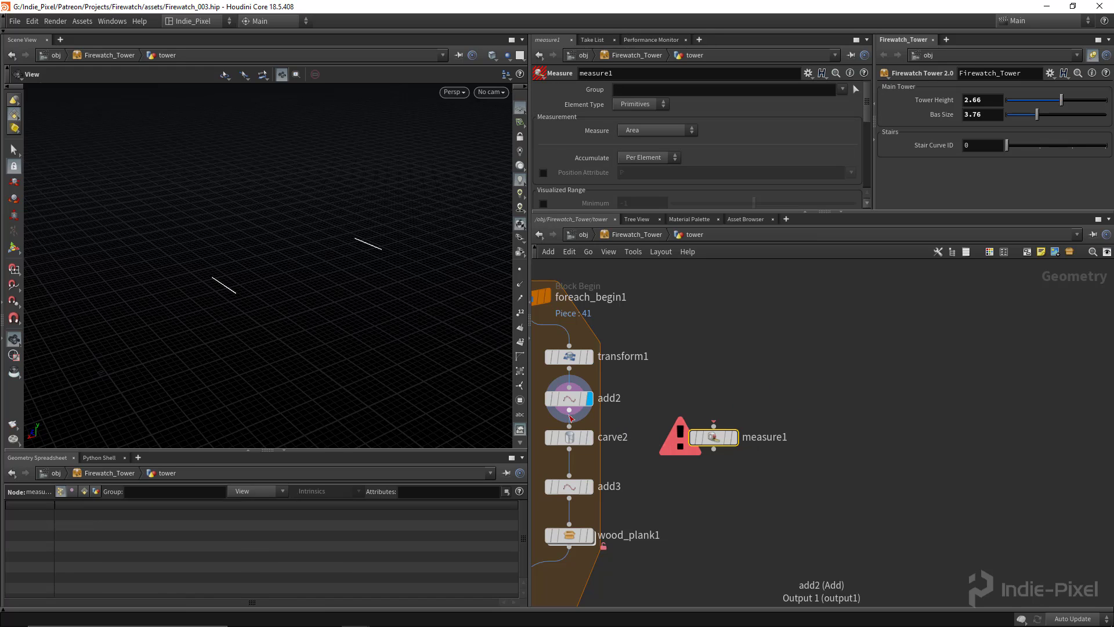
pyautogui.click(569, 410)
pyautogui.click(714, 427)
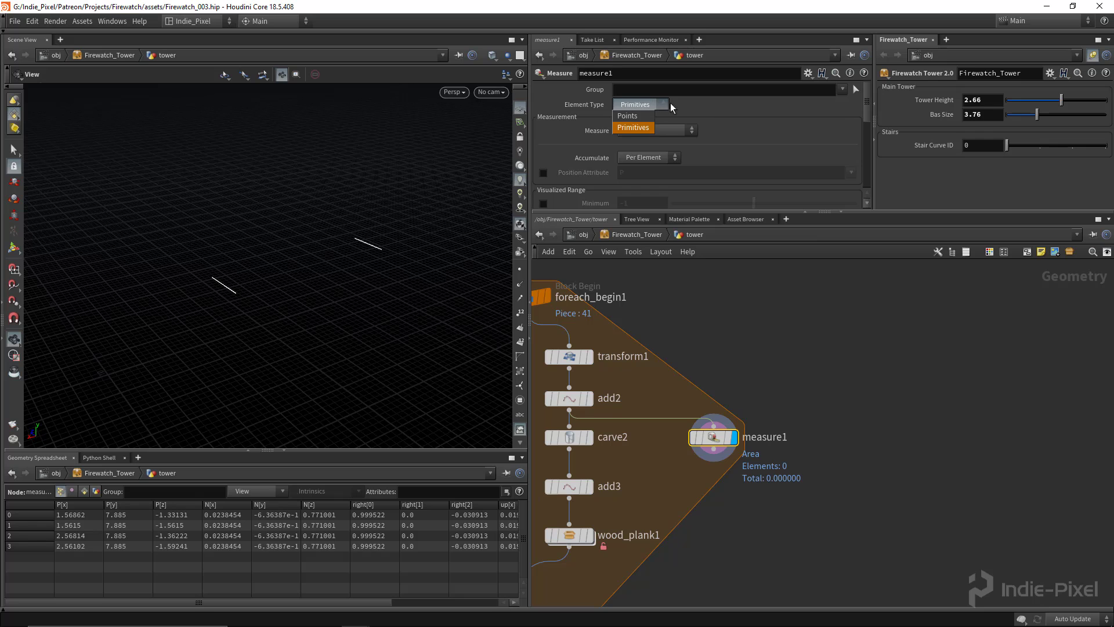
# Set measure1 to measure Perimeter and list its primitive attributes in the geometry spreadsheet
pyautogui.click(675, 130)
pyautogui.click(666, 146)
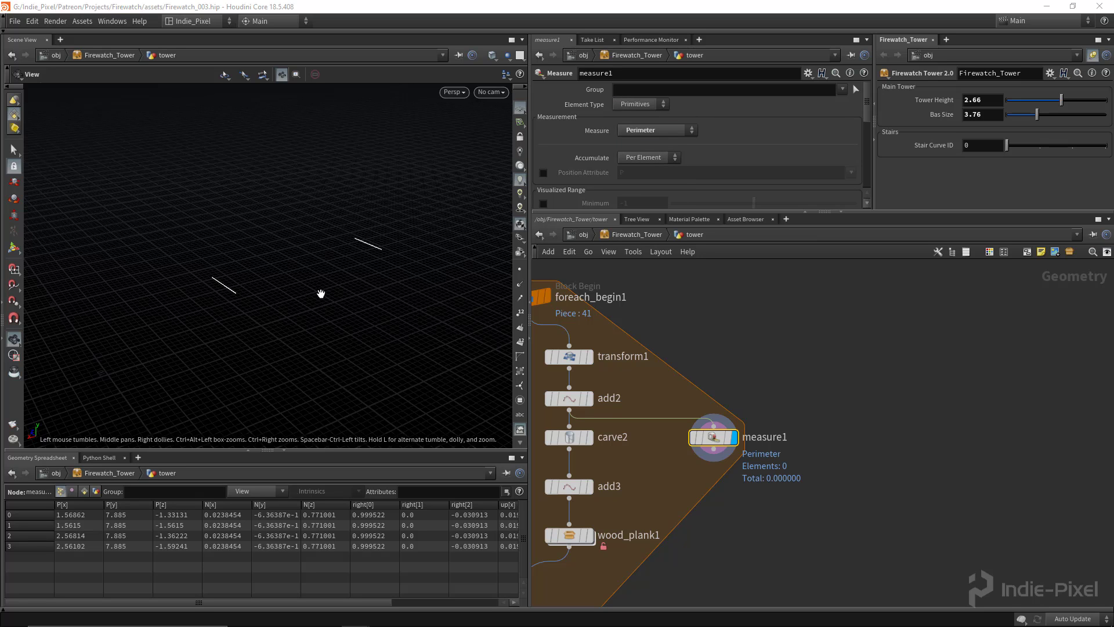
pyautogui.moveTo(267, 289); pyautogui.dragTo(242, 321)
pyautogui.moveTo(241, 321); pyautogui.dragTo(297, 313, button='right')
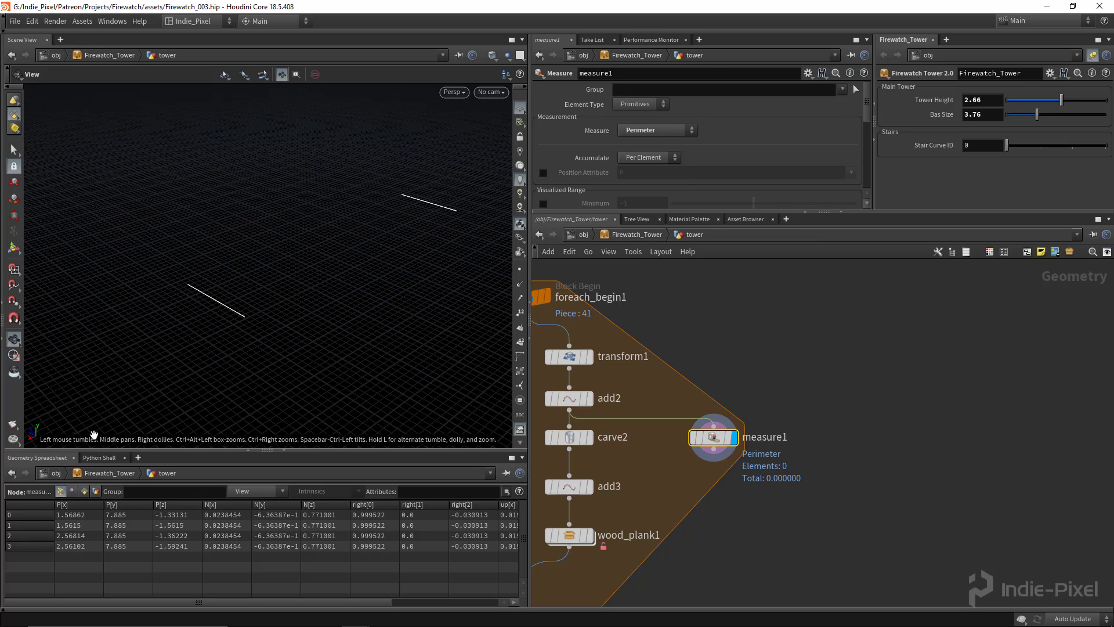
pyautogui.click(84, 491)
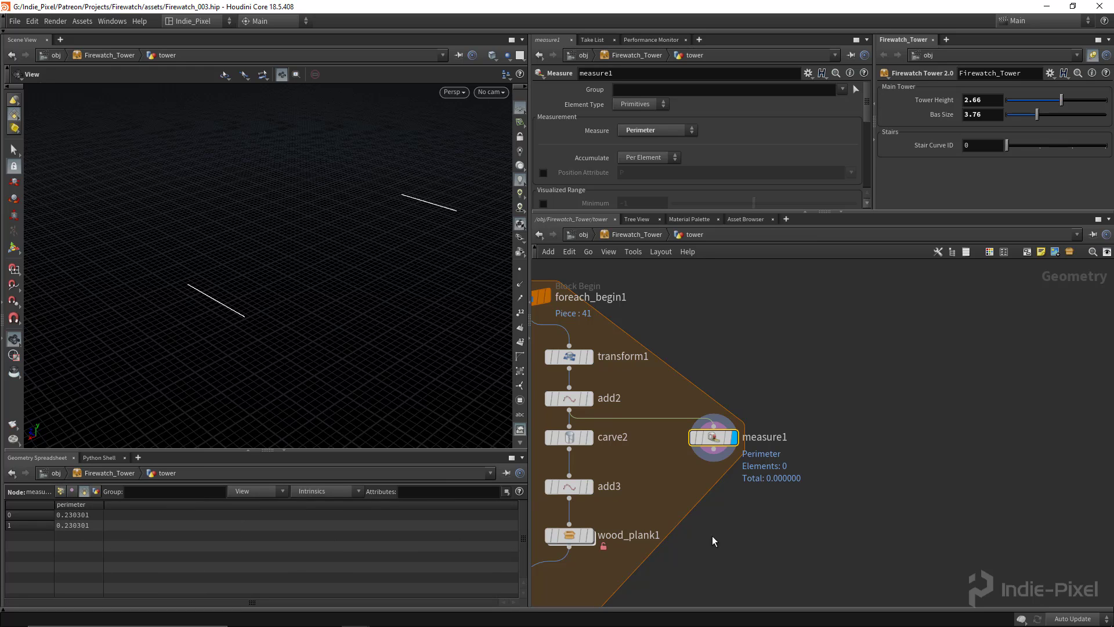
# Enlarge the parameter area, select measure1, and show primitive numbers in the viewport to match each line to its perimeter value
pyautogui.moveTo(726, 491); pyautogui.dragTo(766, 412, button='middle')
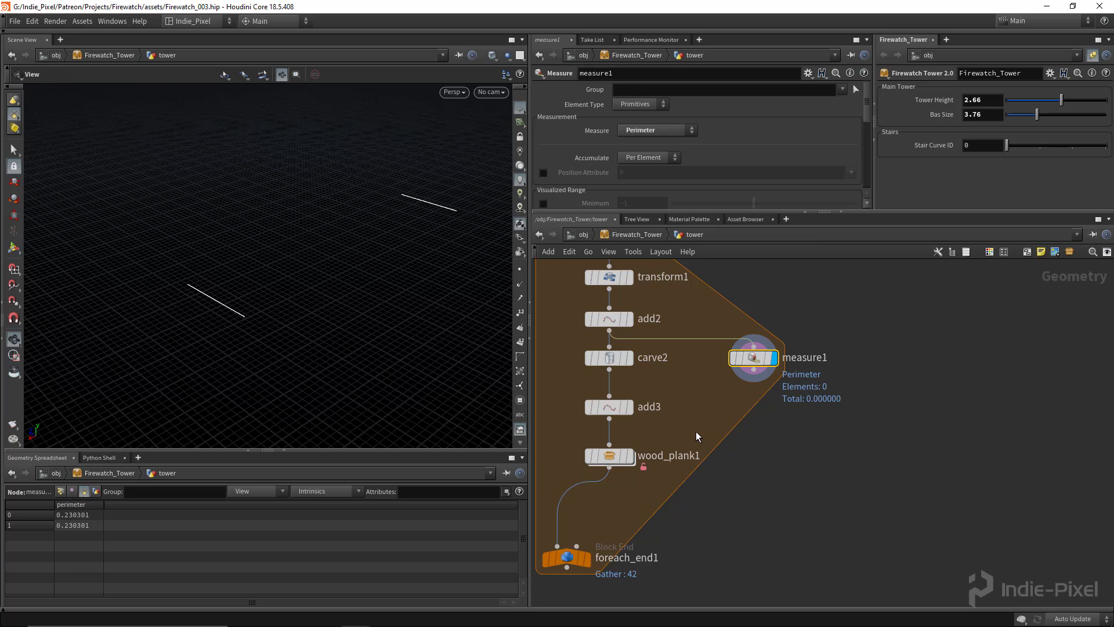
pyautogui.moveTo(694, 434); pyautogui.dragTo(554, 511)
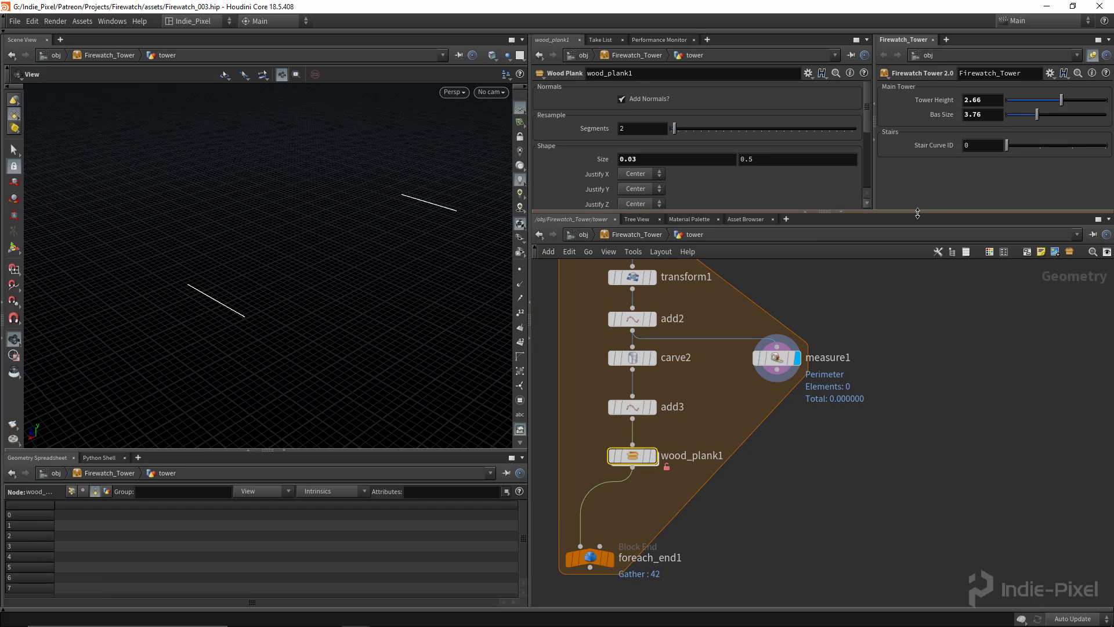
pyautogui.moveTo(918, 212); pyautogui.dragTo(913, 266)
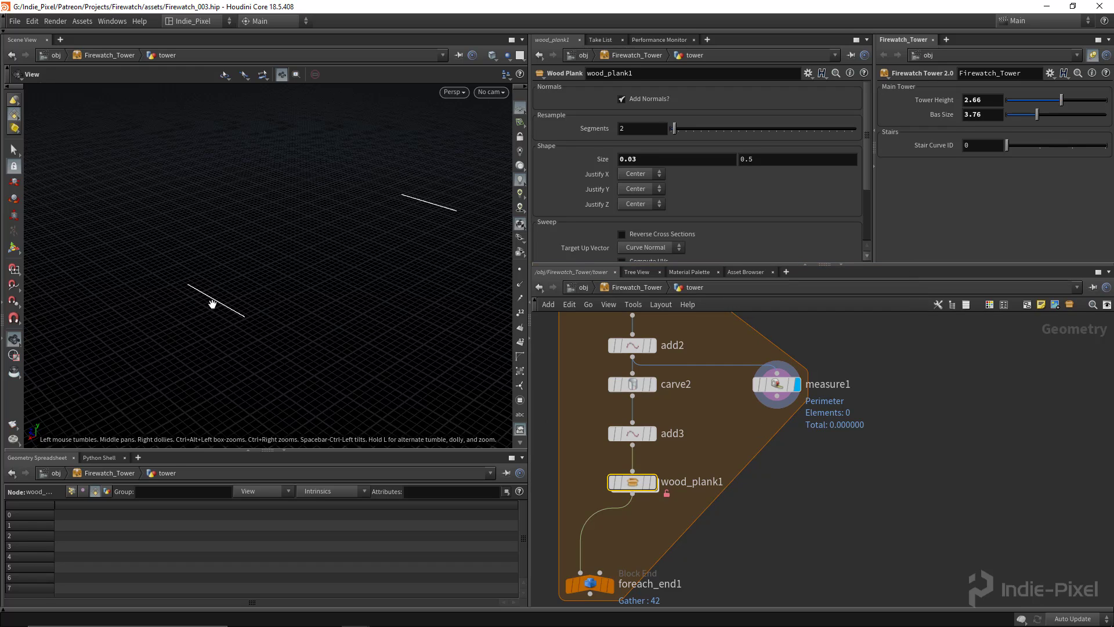
pyautogui.click(777, 385)
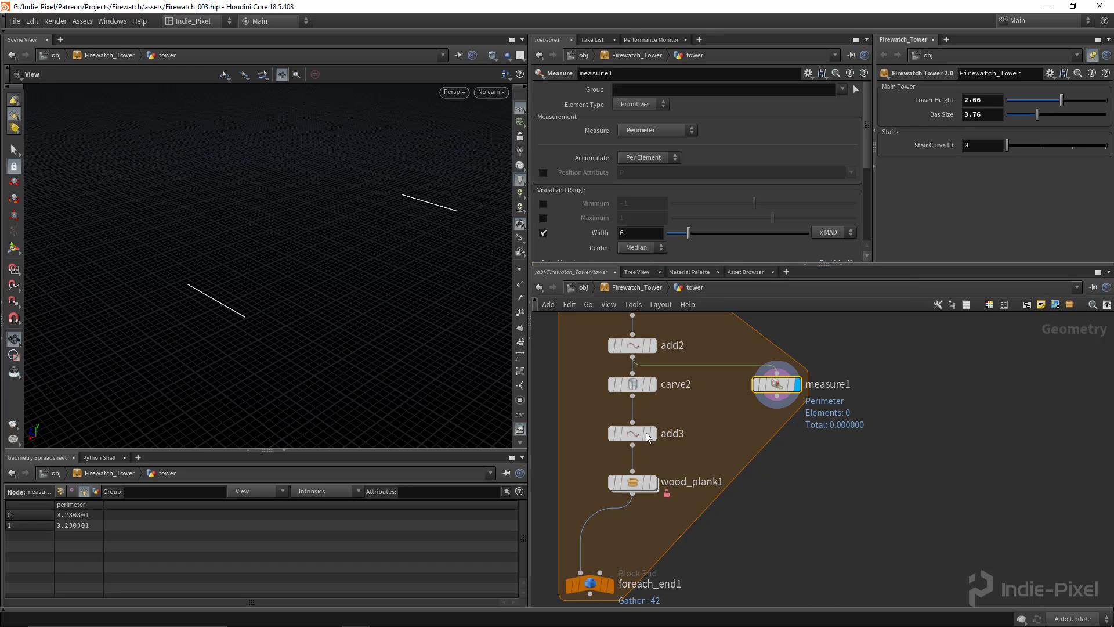
pyautogui.click(522, 343)
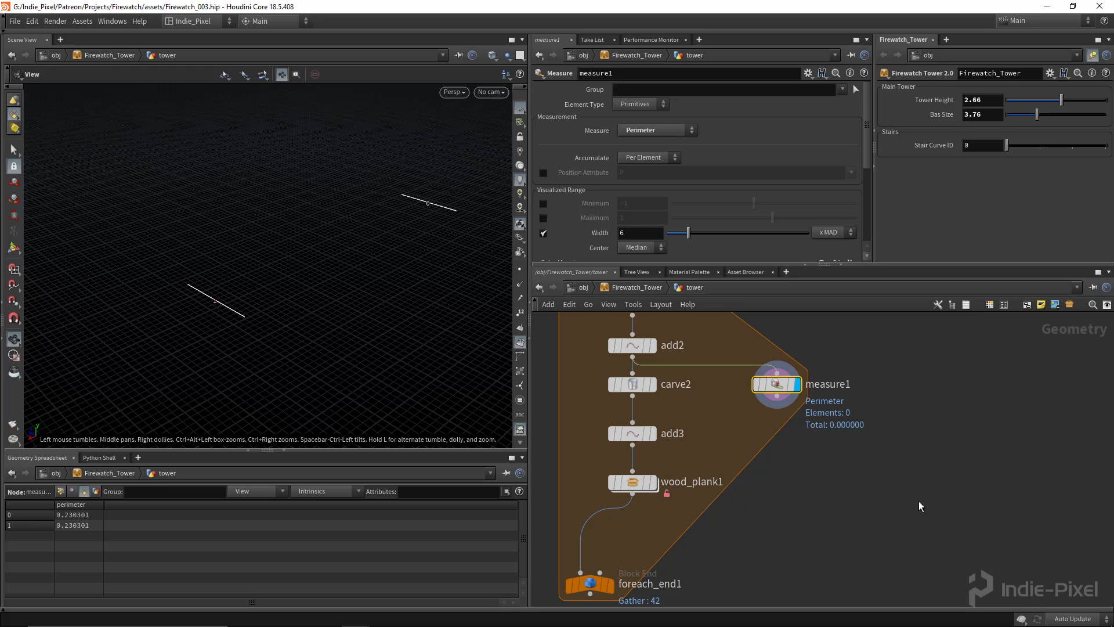
# Set wood_plank1's second Size value to the expression prim("../measure1/", 0, "perimeter", 0)
pyautogui.click(623, 484)
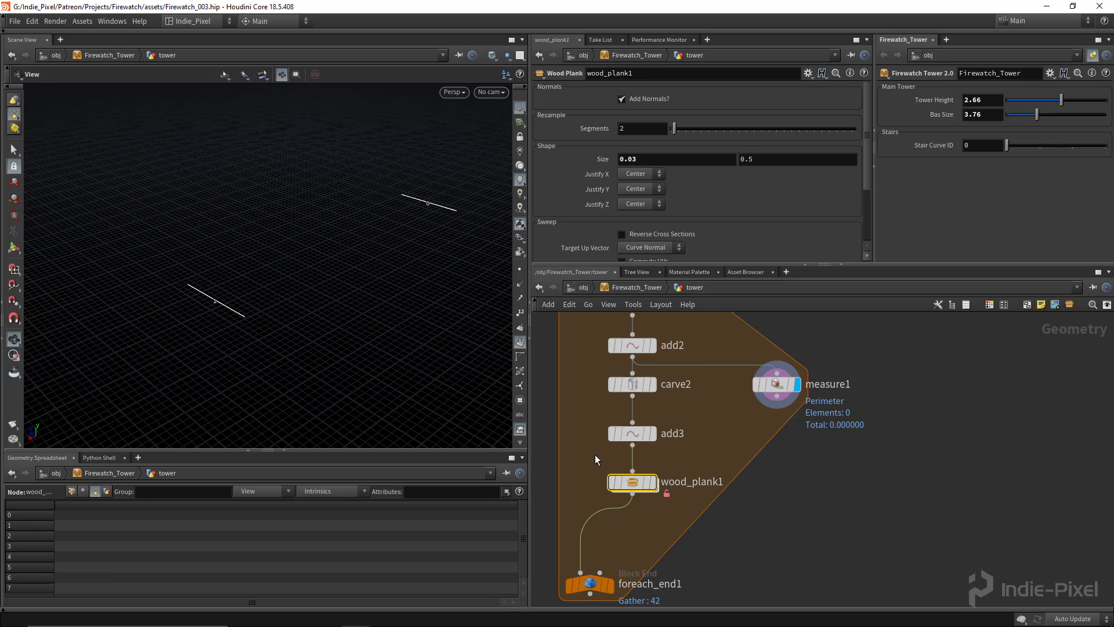
pyautogui.doubleClick(775, 163)
pyautogui.write('prim')
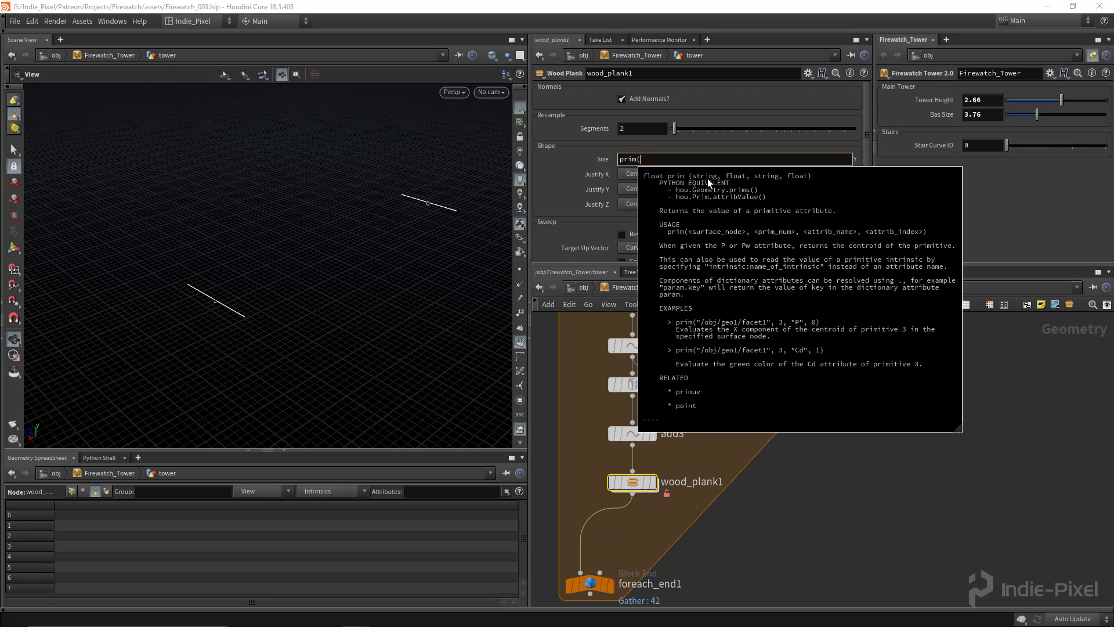
pyautogui.write('(""')
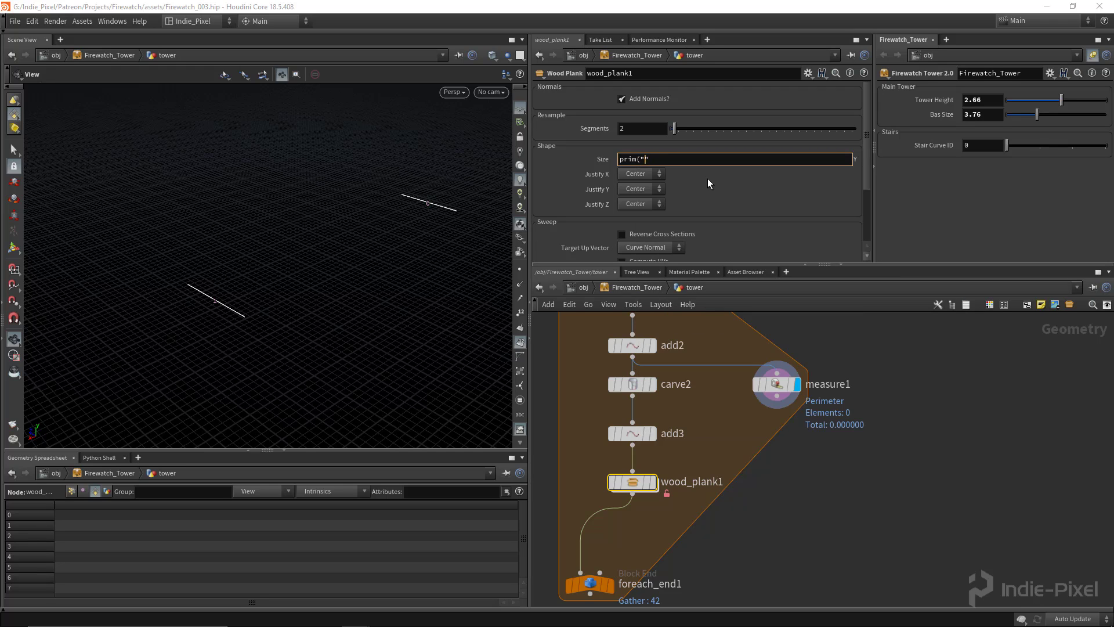
pyautogui.write('../')
pyautogui.write('measure1/')
pyautogui.write(', 0, "')
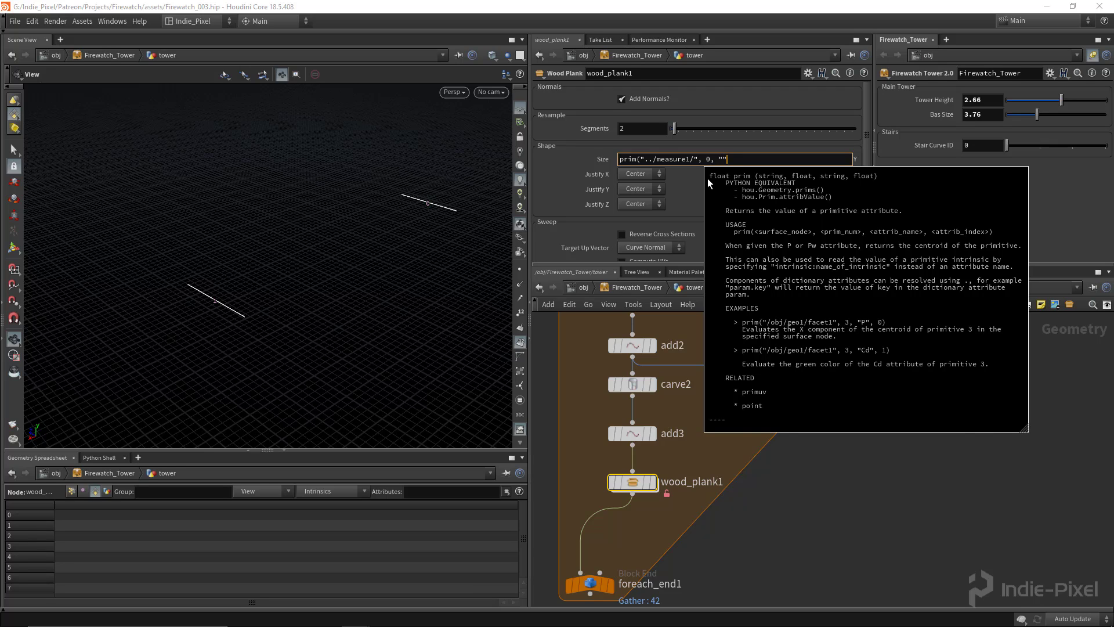
pyautogui.press('Left')
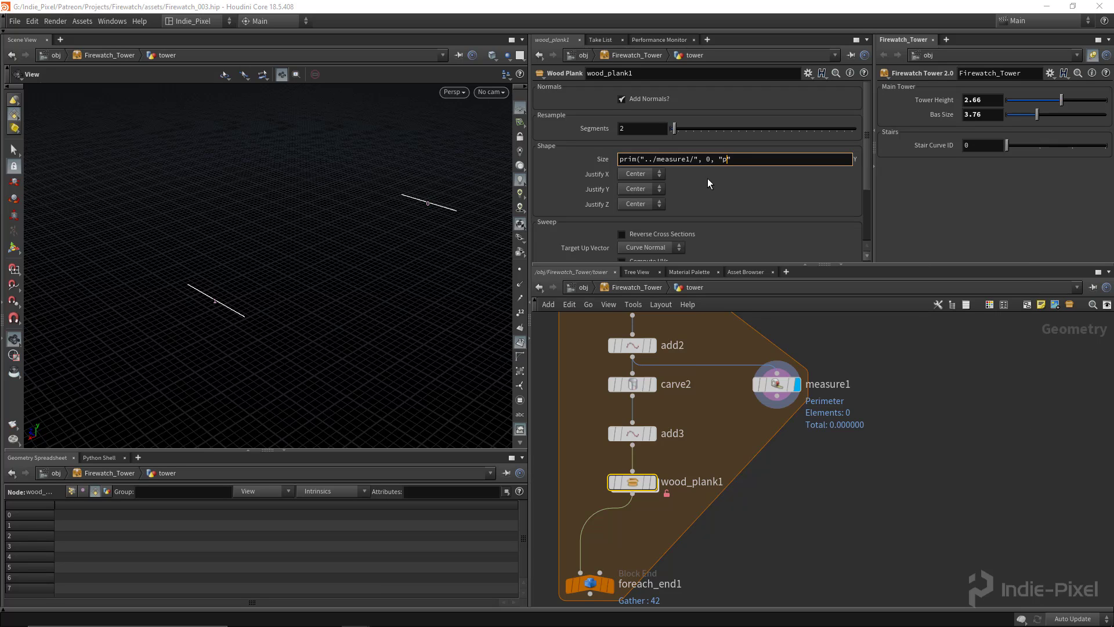
pyautogui.write('perimeter')
pyautogui.write(', 0)')
pyautogui.press('Return')
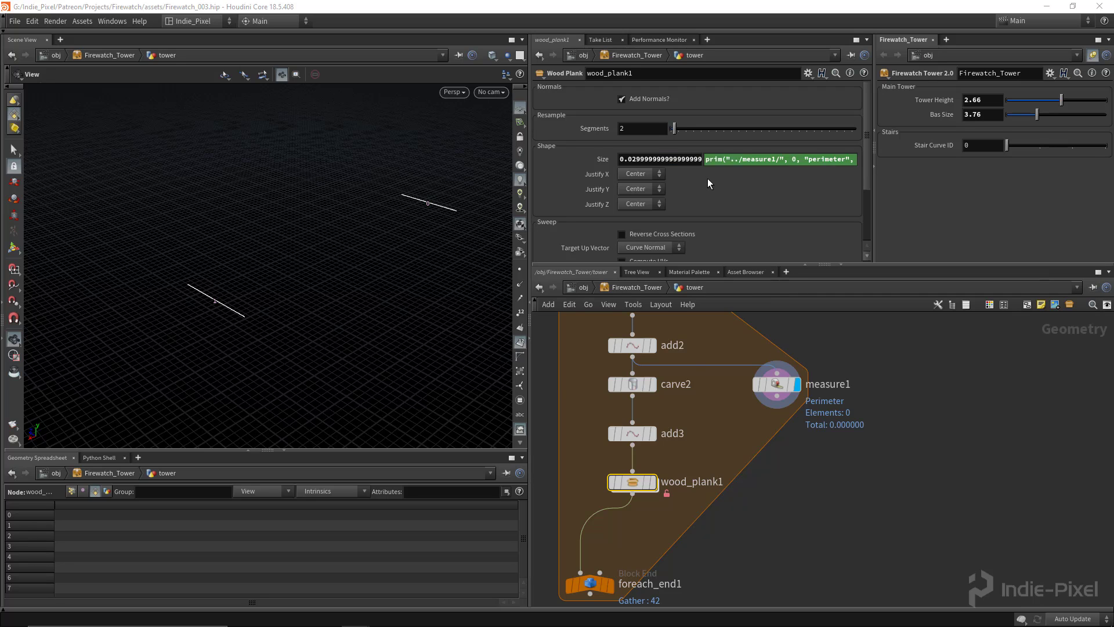
# Check the evaluated Size value of wood_plank1 and display the node's plank geometry in the viewport
pyautogui.click(602, 161)
pyautogui.moveTo(783, 160); pyautogui.dragTo(741, 161)
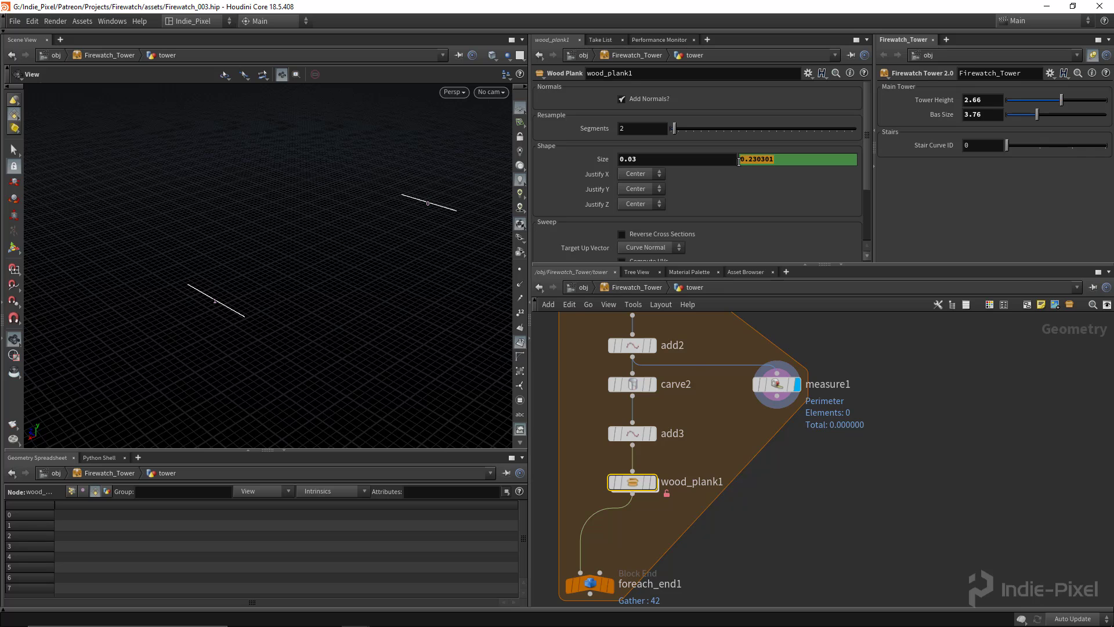
pyautogui.click(602, 160)
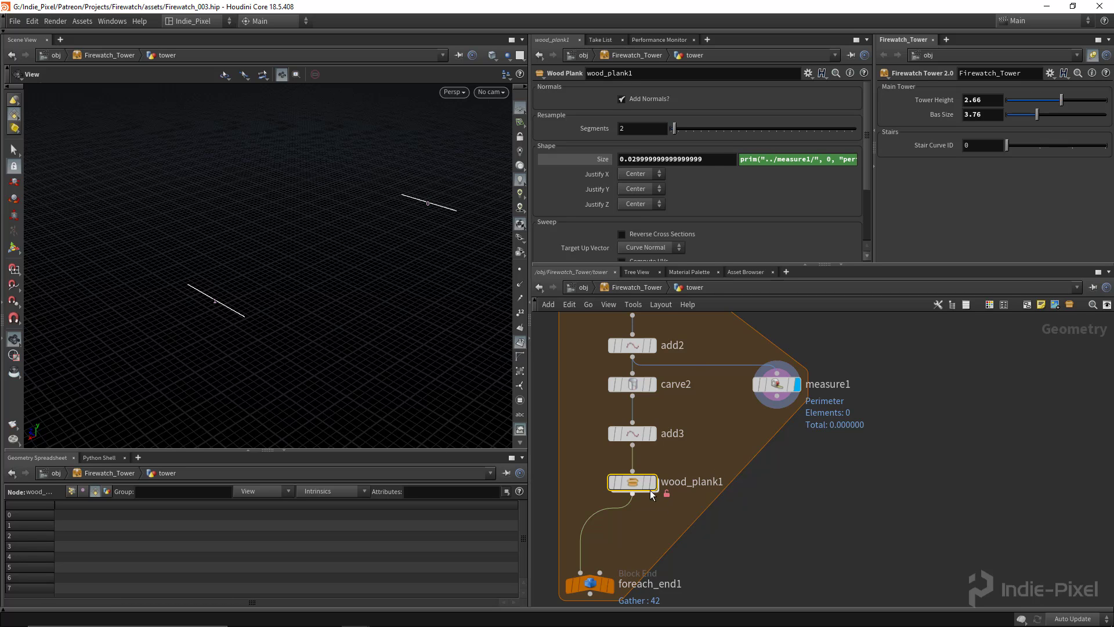
pyautogui.click(653, 483)
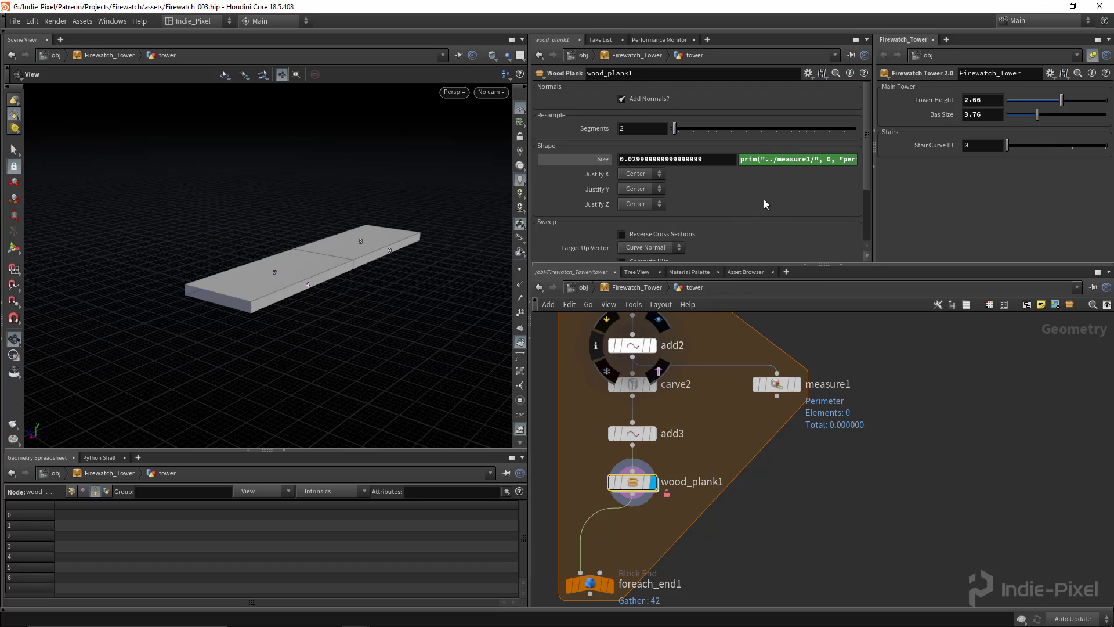
# Enable beveling on wood_plank1 and set the bevel Distance to 0.003
pyautogui.scroll(-3, 763, 203)
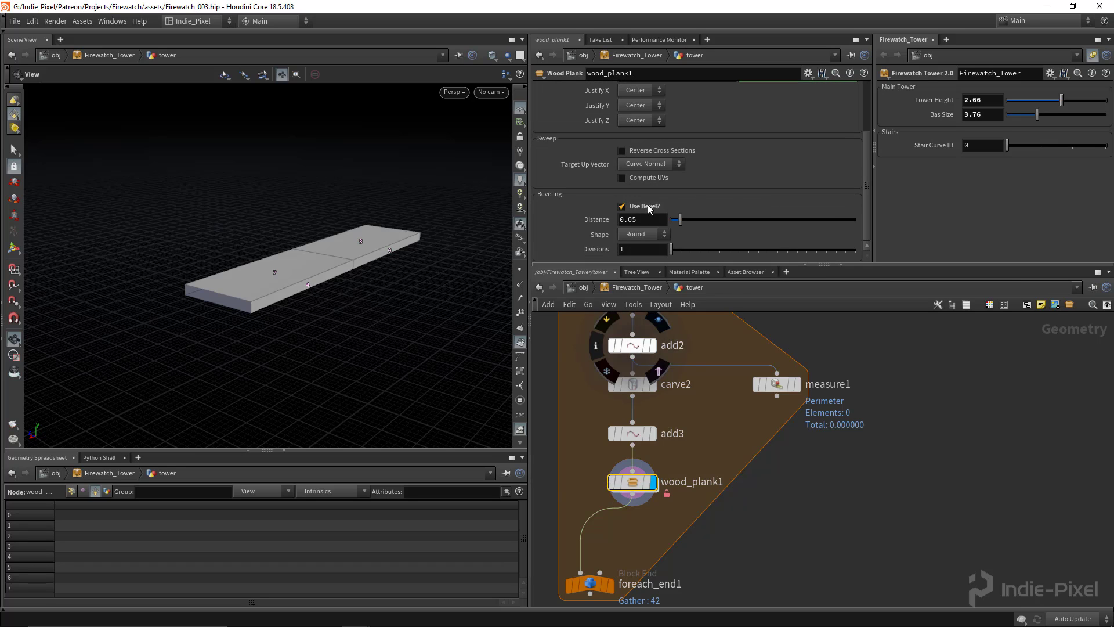
pyautogui.moveTo(658, 216); pyautogui.dragTo(420, 242, button='middle')
pyautogui.moveTo(690, 522); pyautogui.dragTo(696, 463, button='middle')
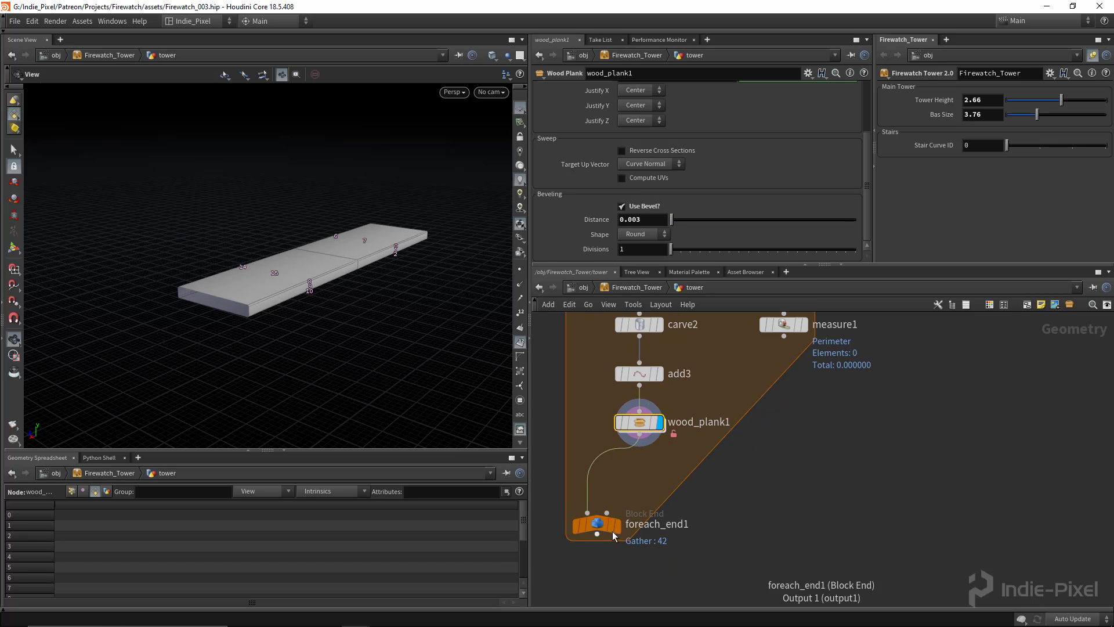
# Display foreach_end1 to see all the stair steps and turn off primitive numbers in the viewport
pyautogui.click(617, 524)
pyautogui.moveTo(269, 296); pyautogui.dragTo(430, 294)
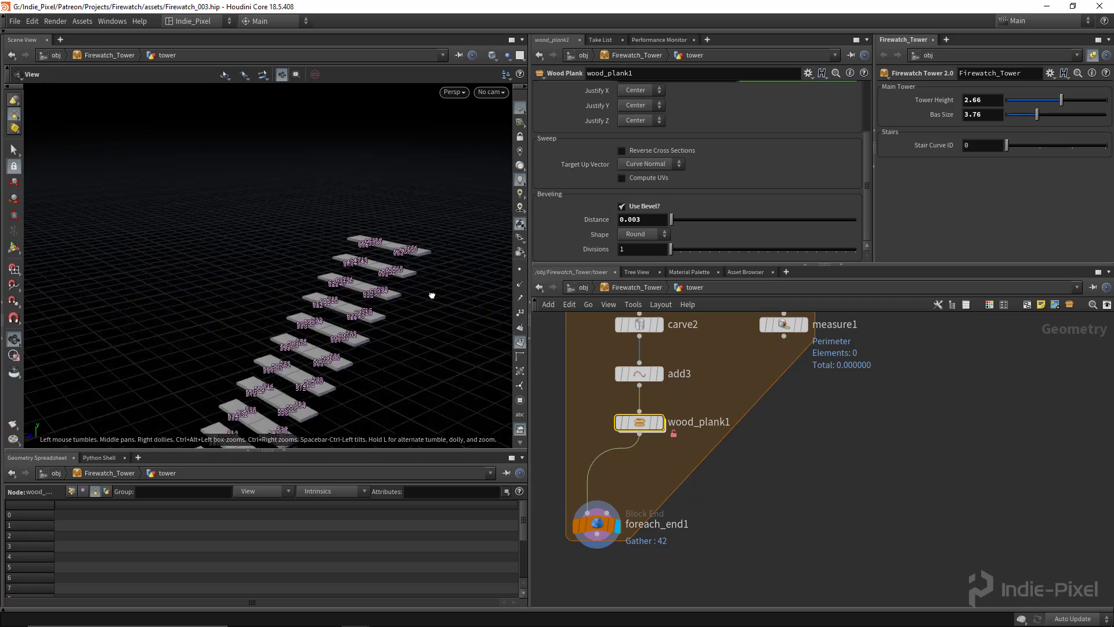
pyautogui.moveTo(430, 294); pyautogui.dragTo(450, 301, button='right')
pyautogui.click(521, 342)
# Examine the wood plank steps from several angles, checking each stair flight and the corners between flights
pyautogui.moveTo(340, 283); pyautogui.dragTo(316, 290, button='right')
pyautogui.moveTo(316, 290); pyautogui.dragTo(423, 319)
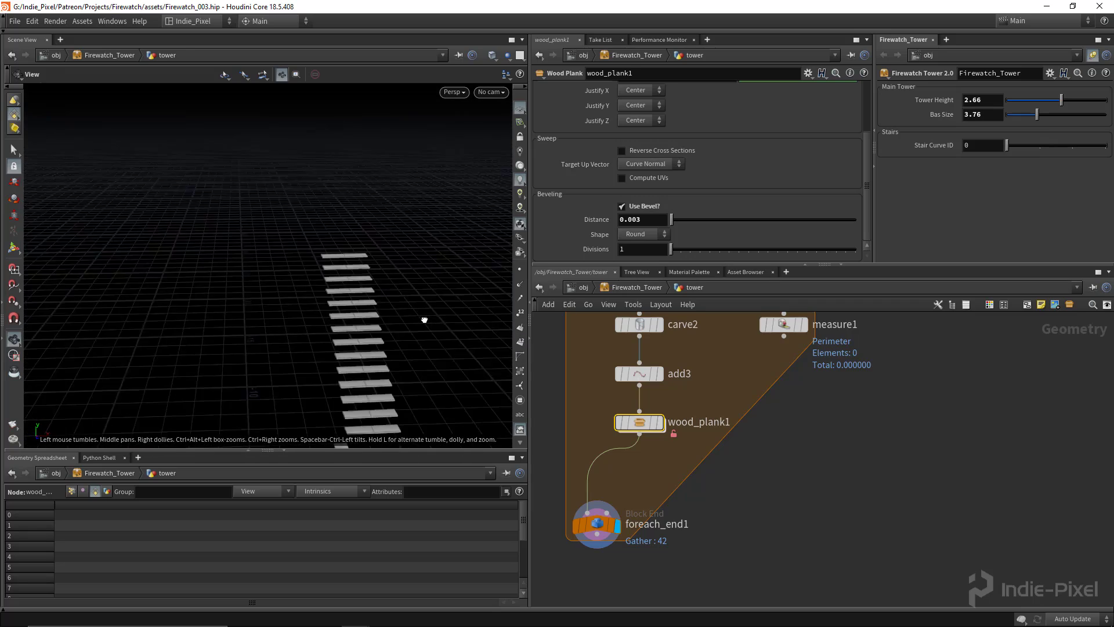
pyautogui.moveTo(423, 319); pyautogui.dragTo(378, 361, button='right')
pyautogui.moveTo(378, 361); pyautogui.dragTo(326, 193, button='middle')
pyautogui.moveTo(326, 194); pyautogui.dragTo(272, 291, button='right')
pyautogui.moveTo(273, 291); pyautogui.dragTo(294, 290, button='middle')
pyautogui.moveTo(294, 290); pyautogui.dragTo(238, 357)
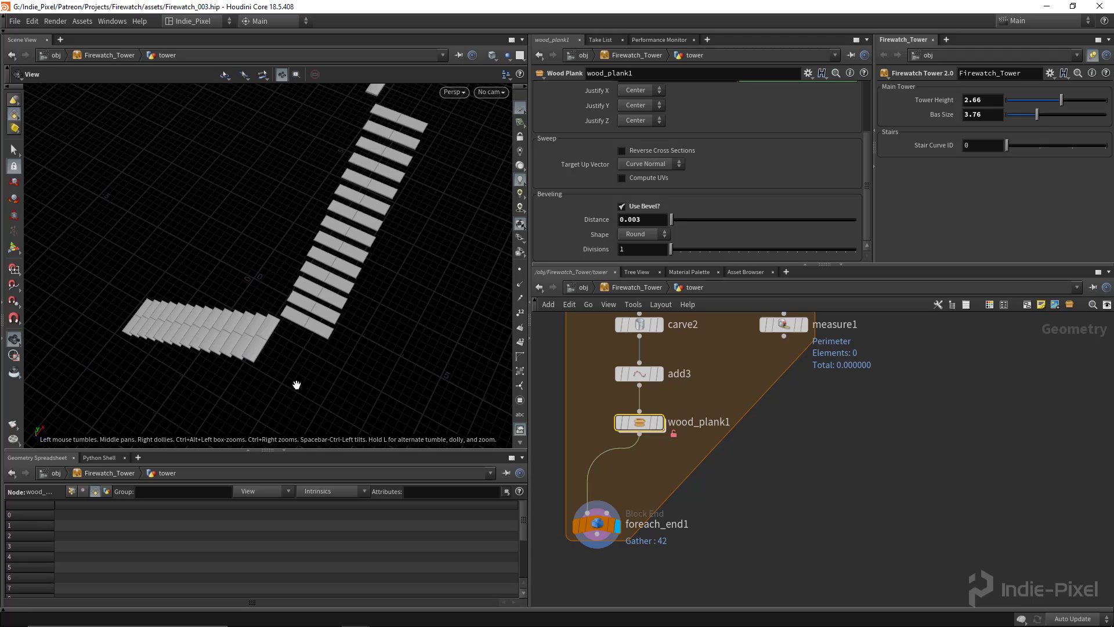
pyautogui.moveTo(296, 385); pyautogui.dragTo(273, 291)
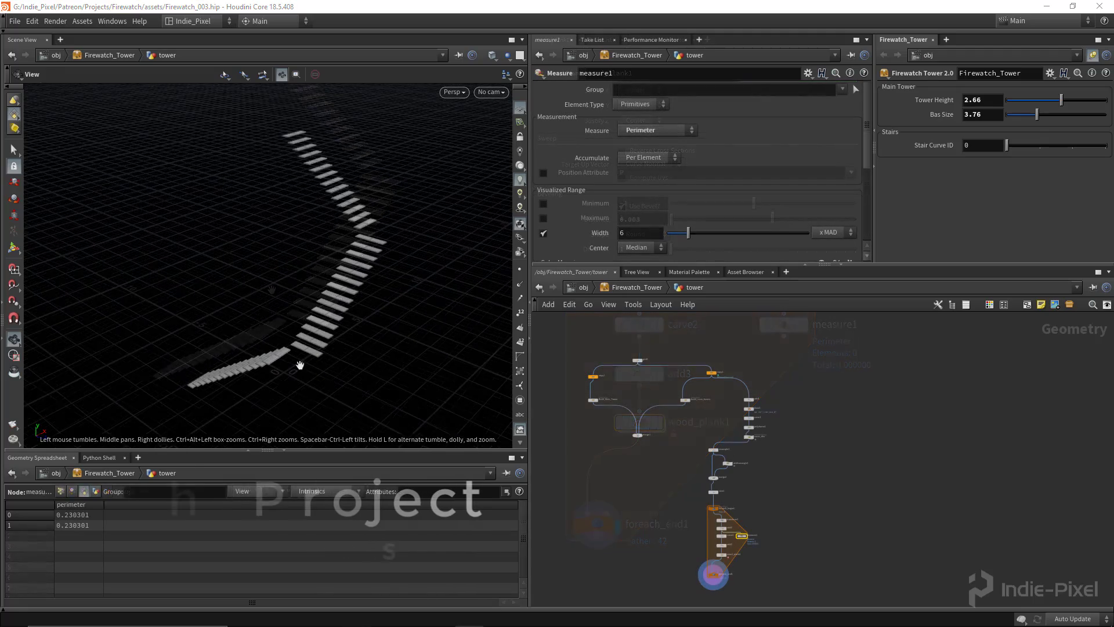
pyautogui.moveTo(296, 363)
pyautogui.mouseDown()
pyautogui.moveTo(343, 364)
pyautogui.moveTo(291, 346)
pyautogui.moveTo(293, 360)
pyautogui.mouseUp()
pyautogui.scroll(-1, 293, 359)
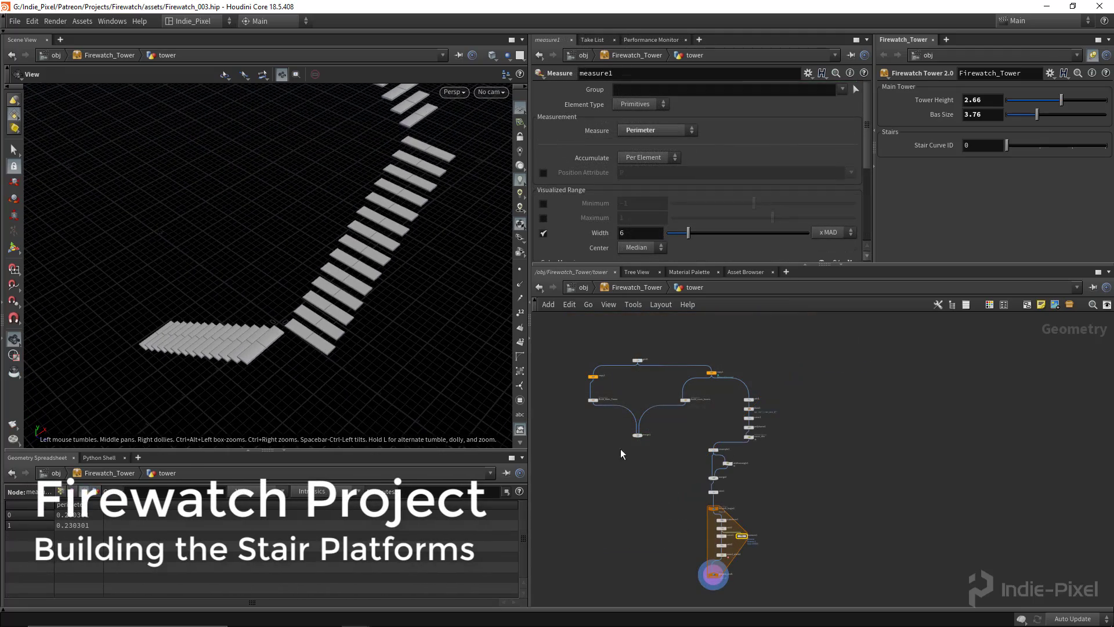
# Rename the attribwrangle1 node between resample1 and merge2 as custom_peak
pyautogui.scroll(5, 807, 460)
pyautogui.moveTo(704, 455); pyautogui.dragTo(708, 439, button='middle')
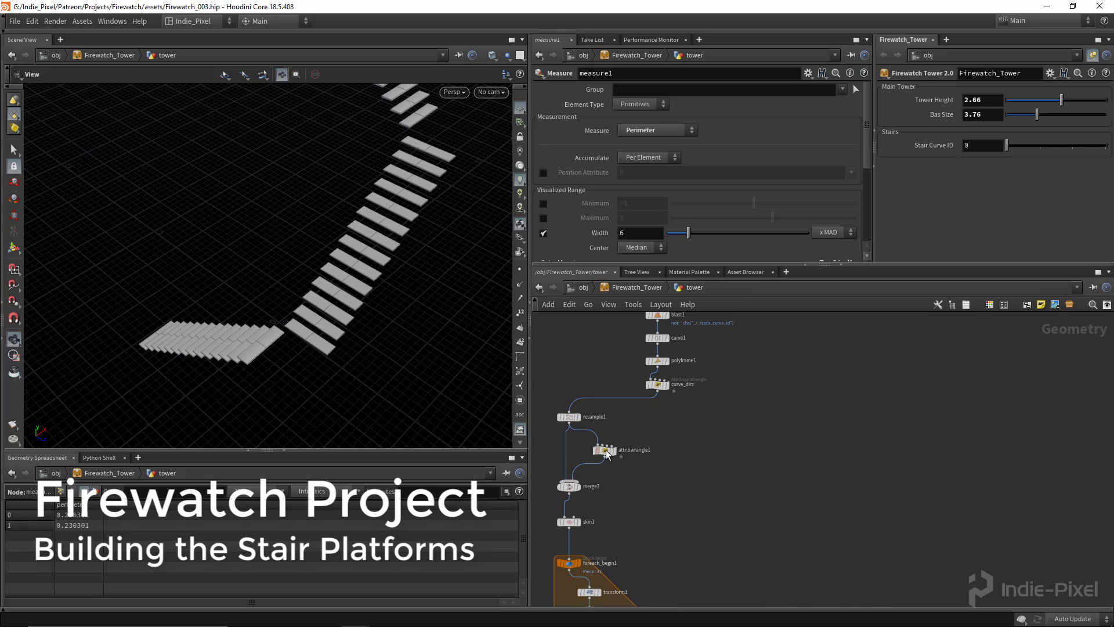
pyautogui.scroll(2, 603, 450)
pyautogui.doubleClick(644, 455)
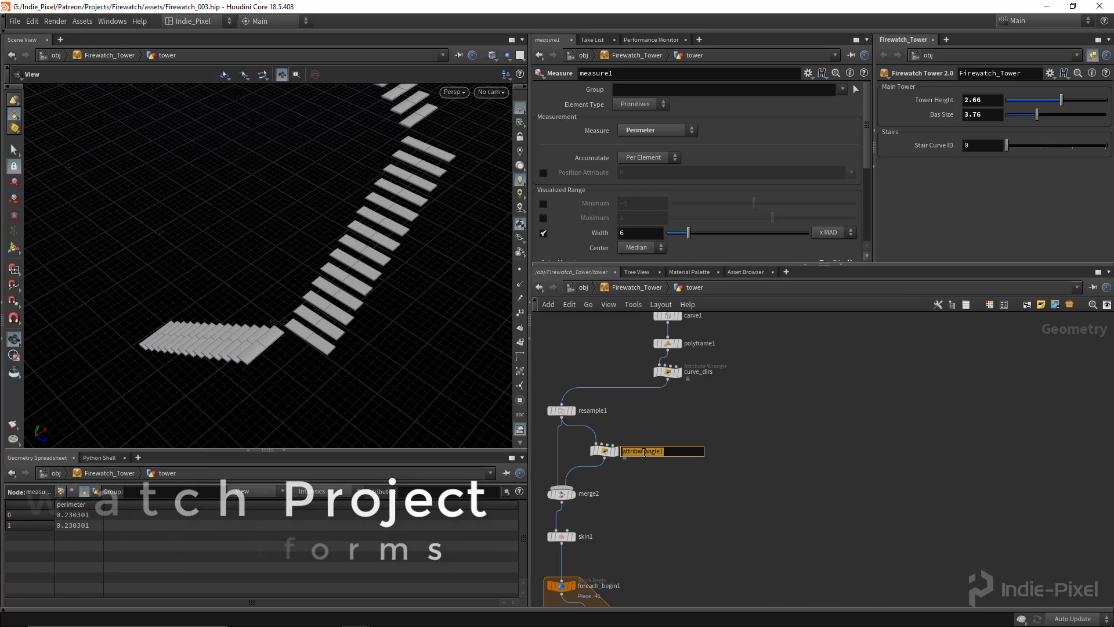
pyautogui.write('custom')
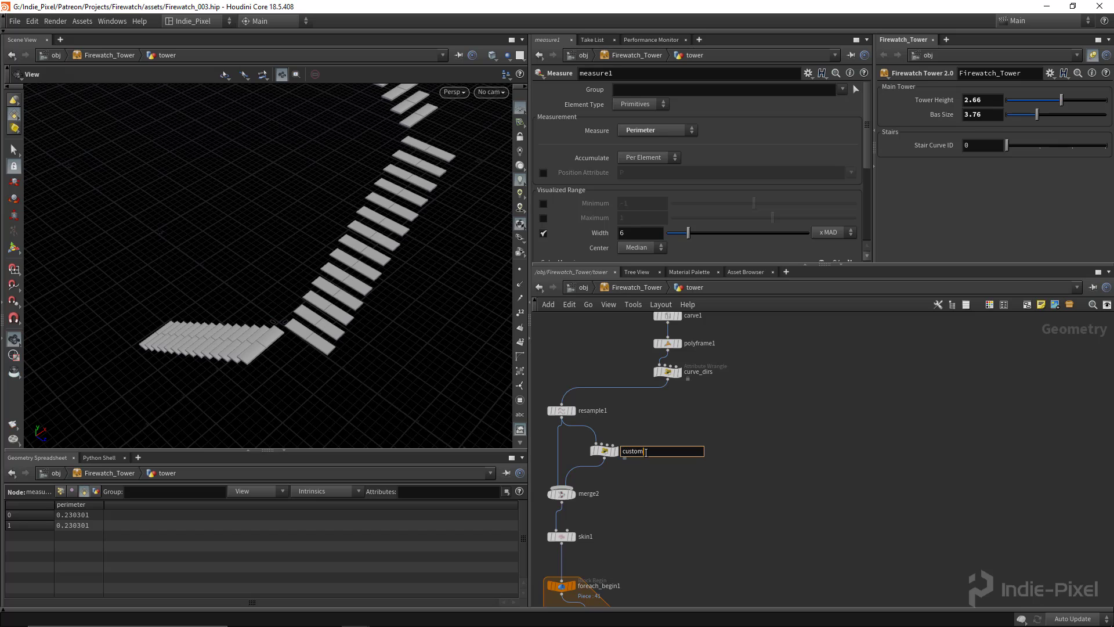
pyautogui.write('_peak')
pyautogui.press('Return')
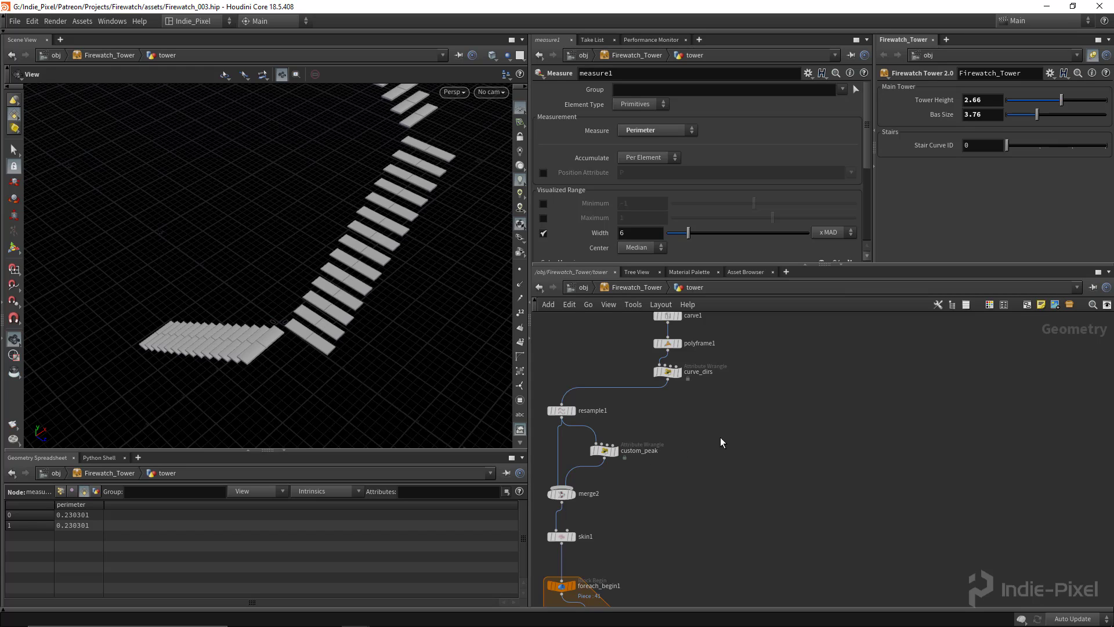
# Duplicate custom_peak to an empty area beside the network and cut the copy's input wire from resample1
pyautogui.moveTo(734, 448); pyautogui.dragTo(744, 459, button='middle')
pyautogui.keyDown('alt'); pyautogui.moveTo(613, 462); pyautogui.dragTo(802, 471); pyautogui.keyUp('alt')
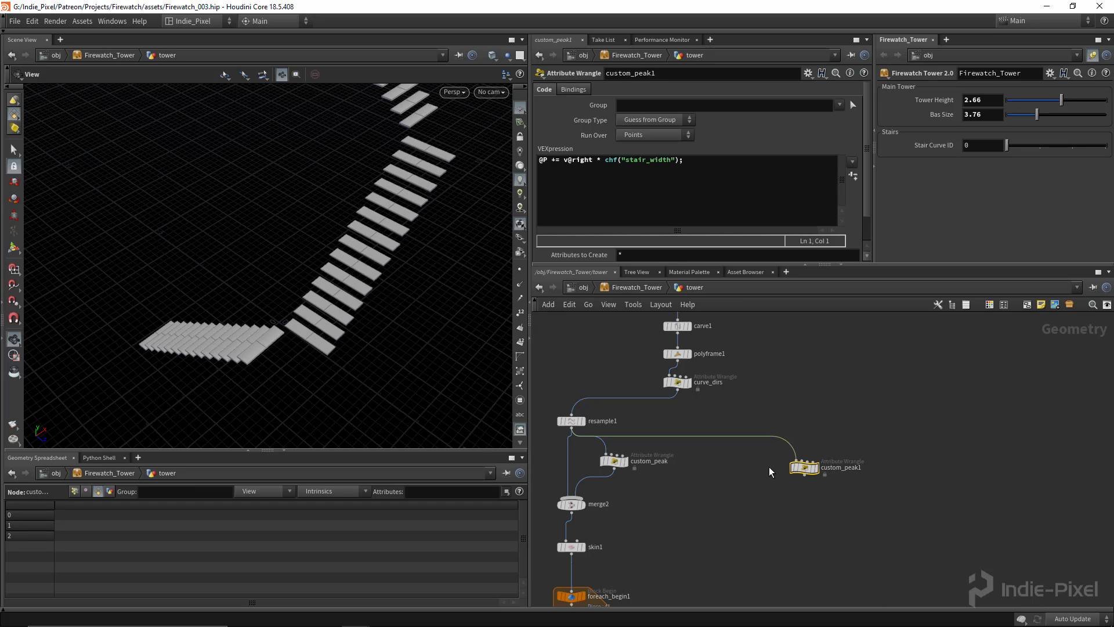
pyautogui.press('y')
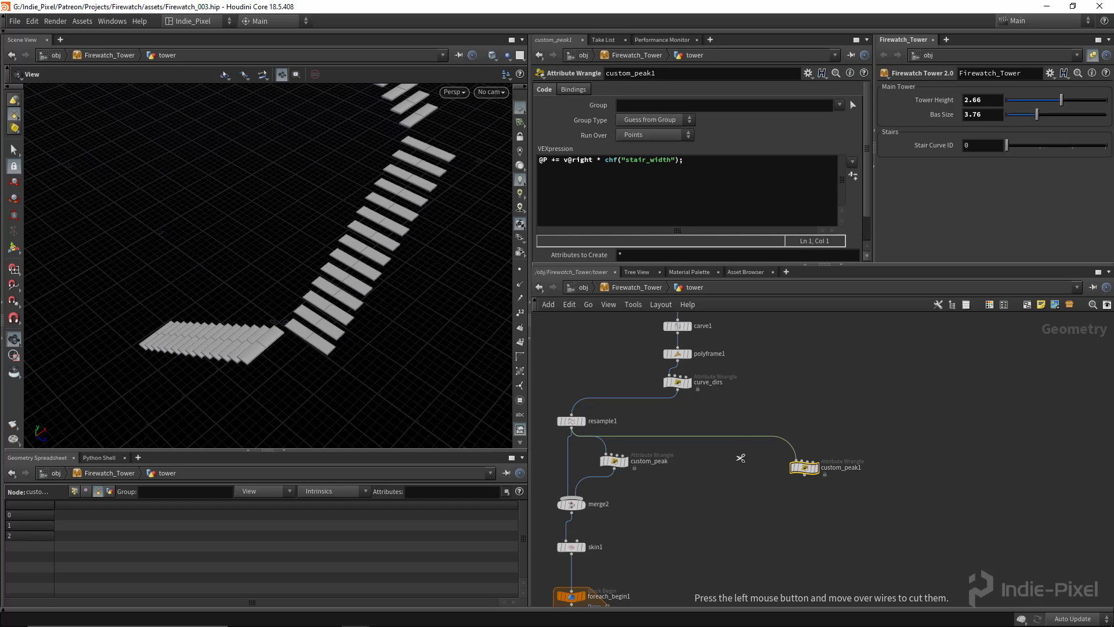
pyautogui.moveTo(740, 458); pyautogui.dragTo(783, 390)
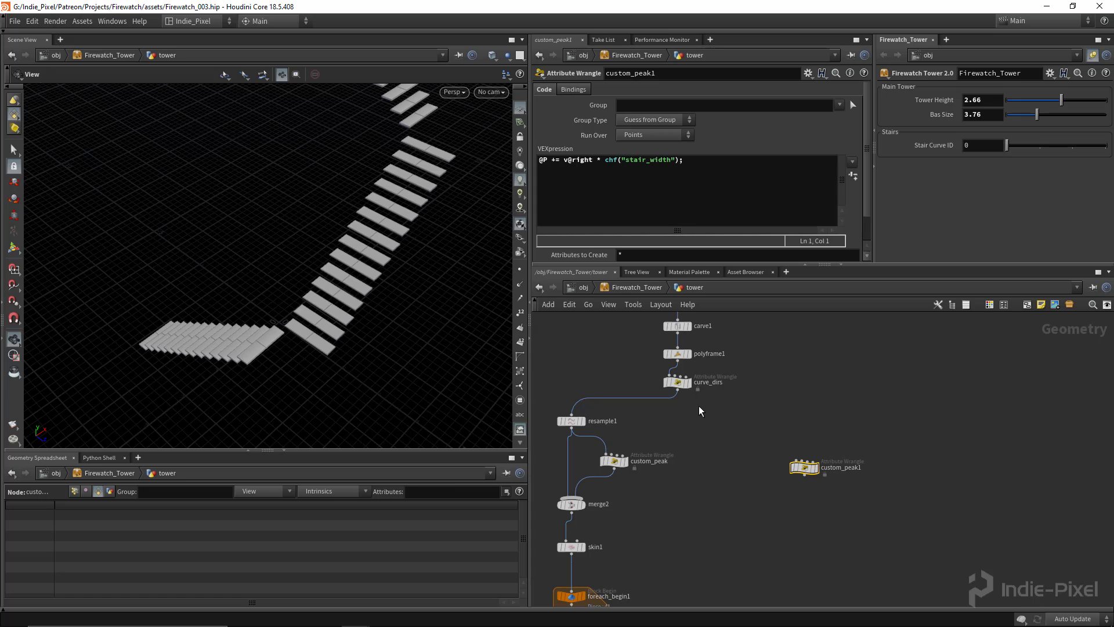
pyautogui.moveTo(806, 467); pyautogui.dragTo(816, 466)
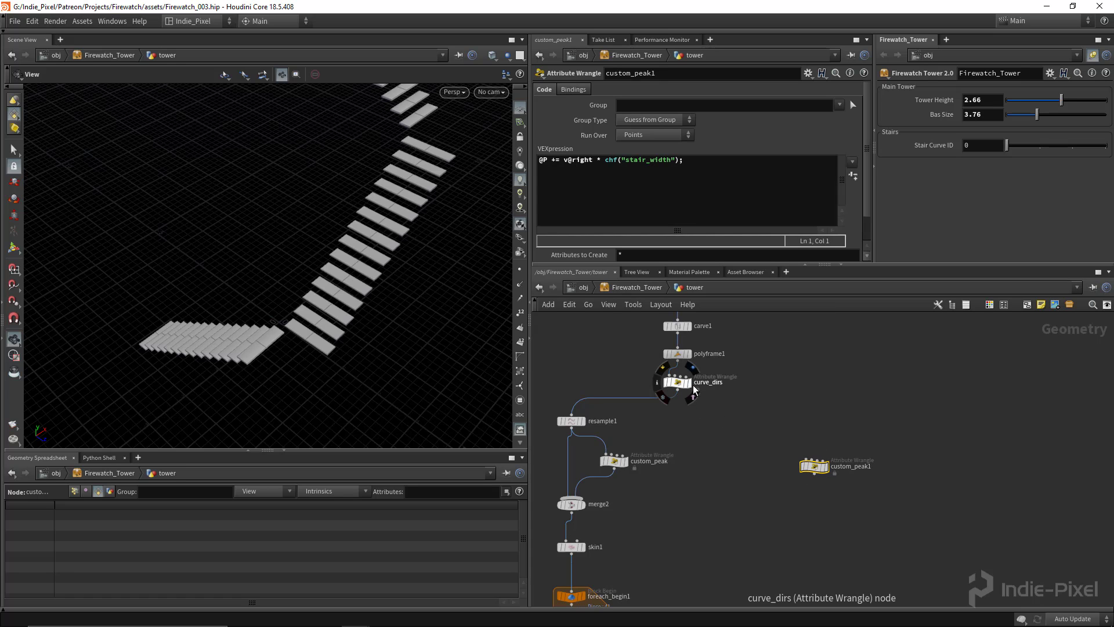
# Display curve_dirs to view its curve, wire its output into custom_peak1, and display custom_peak1
pyautogui.click(695, 390)
pyautogui.moveTo(373, 246); pyautogui.dragTo(344, 247)
pyautogui.click(678, 397)
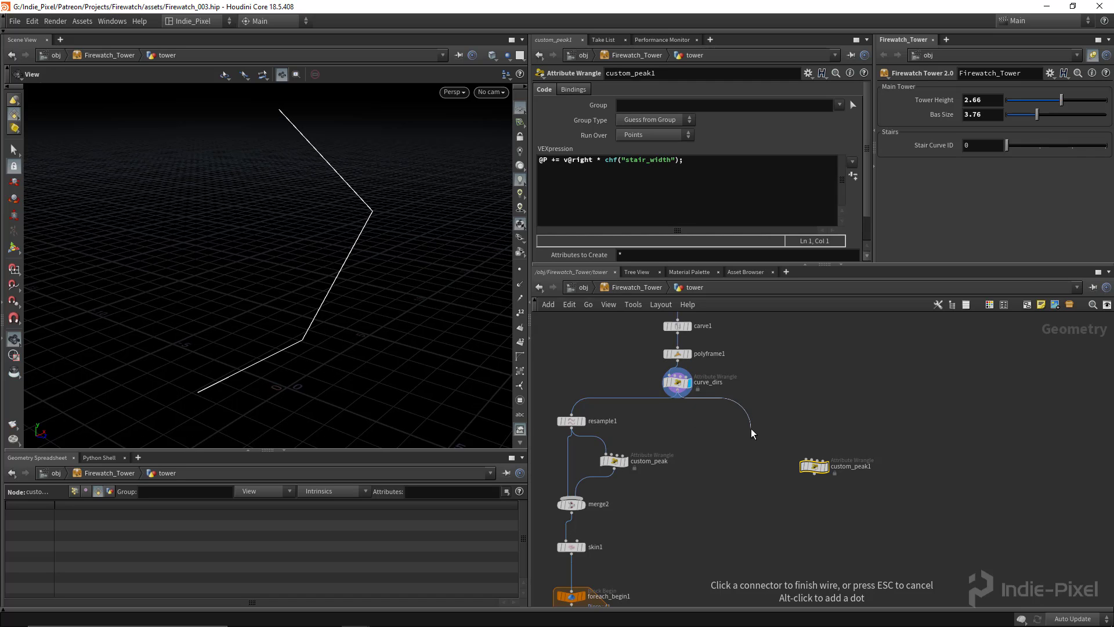
pyautogui.click(824, 467)
pyautogui.click(828, 467)
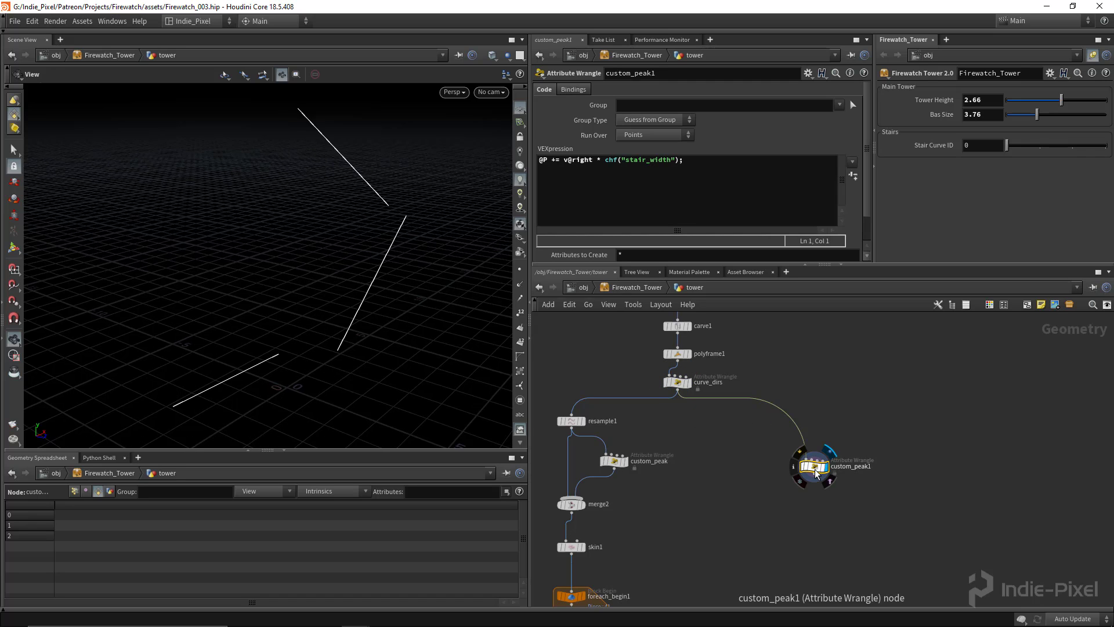
pyautogui.moveTo(812, 467); pyautogui.dragTo(815, 454)
# Copy the Stair Width parameter from custom_peak and paste it as a relative reference into custom_peak1's Stair Width
pyautogui.moveTo(346, 287); pyautogui.dragTo(380, 316)
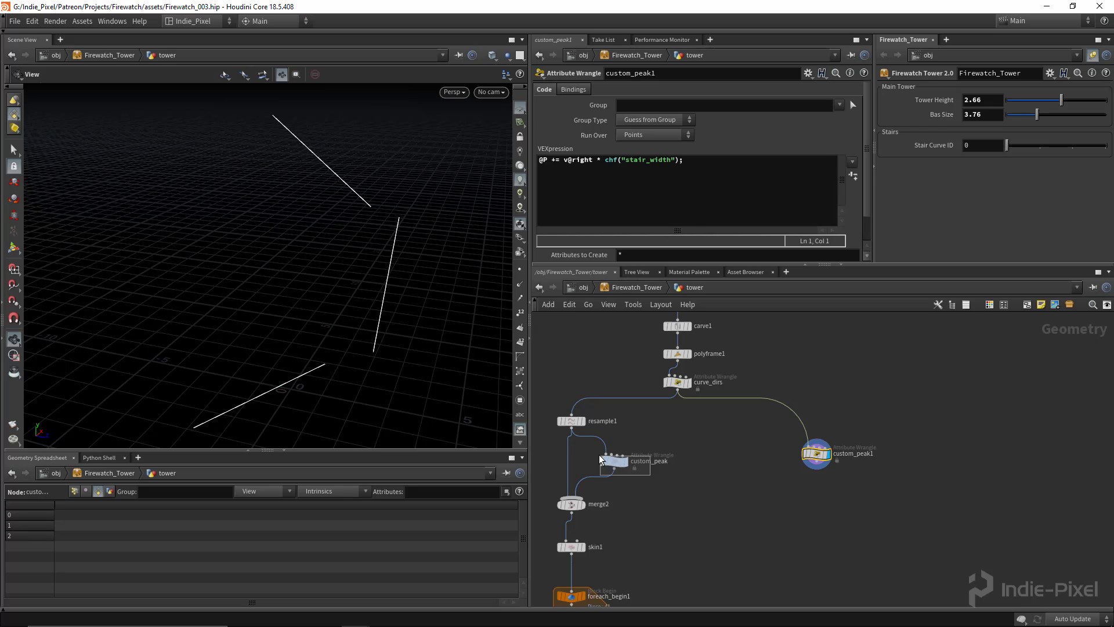
pyautogui.click(602, 459)
pyautogui.moveTo(815, 456); pyautogui.dragTo(813, 459)
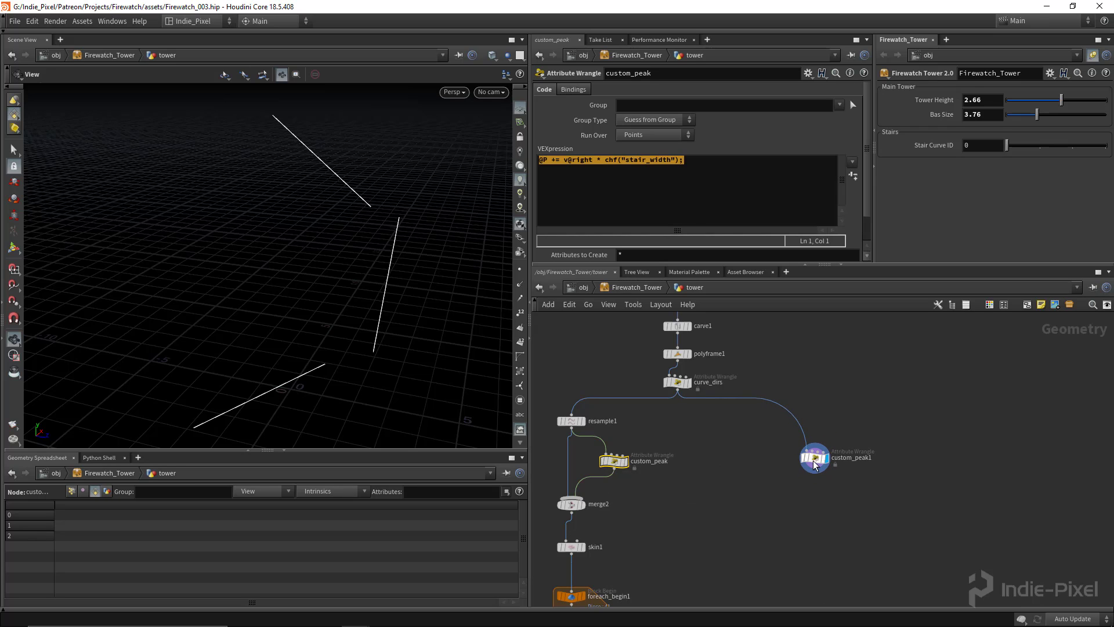
pyautogui.scroll(-1, 741, 245)
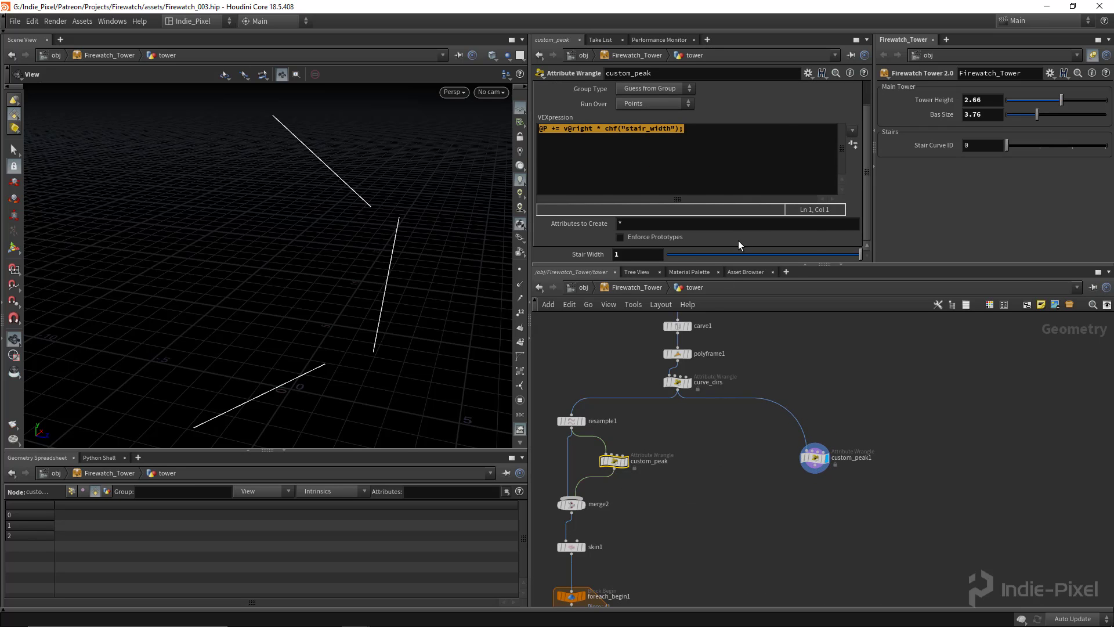
pyautogui.rightClick(622, 255)
pyautogui.click(771, 426)
pyautogui.moveTo(828, 441); pyautogui.dragTo(828, 441)
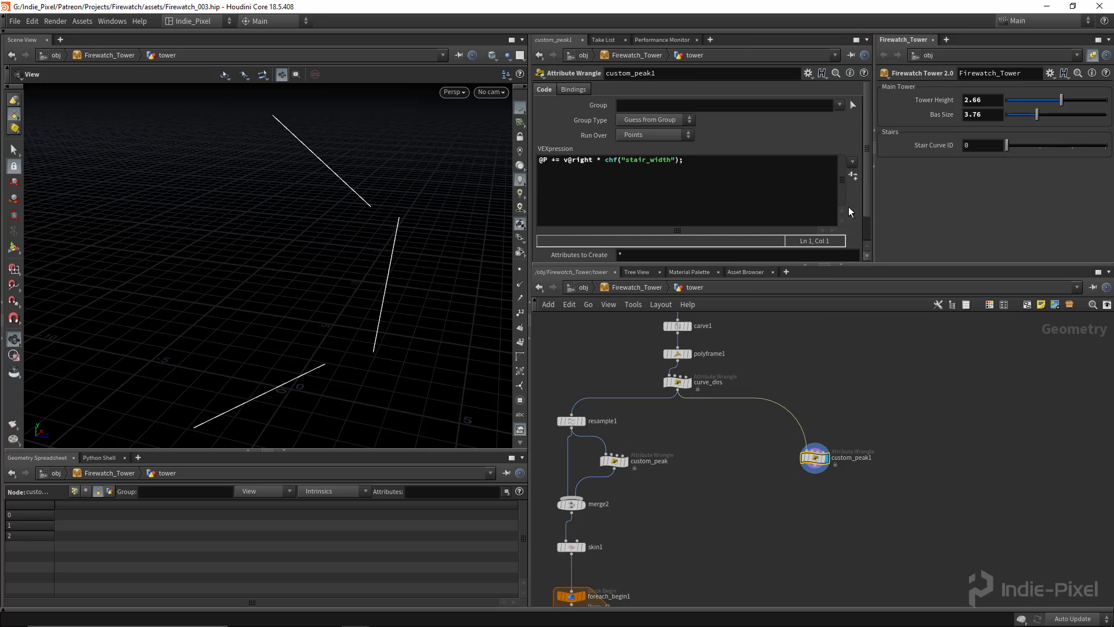
pyautogui.scroll(-1, 849, 216)
pyautogui.rightClick(641, 254)
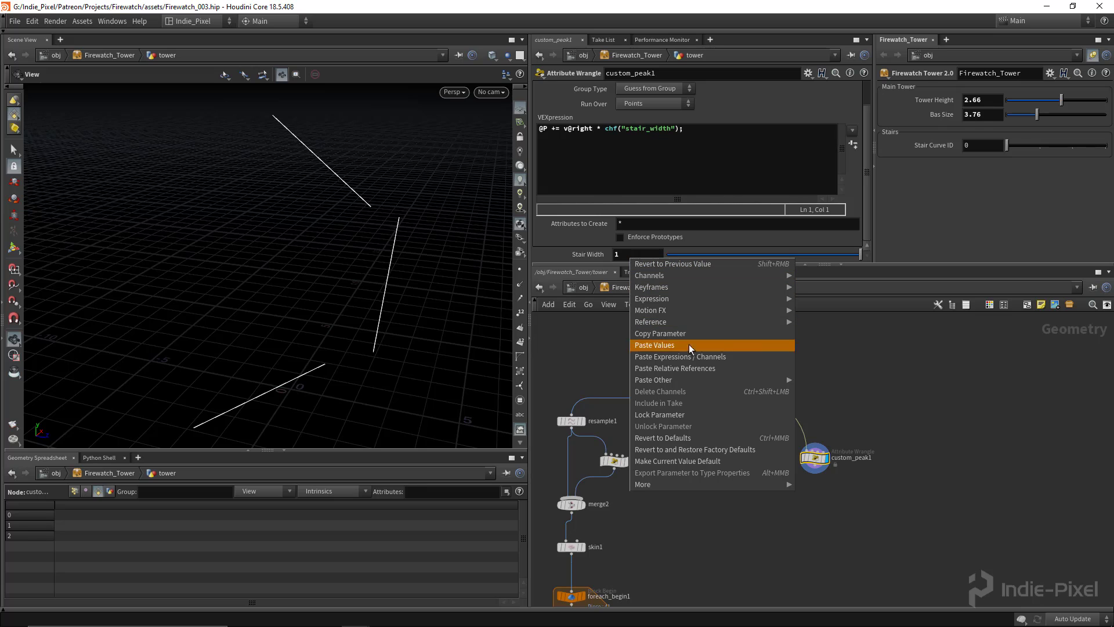
pyautogui.click(680, 368)
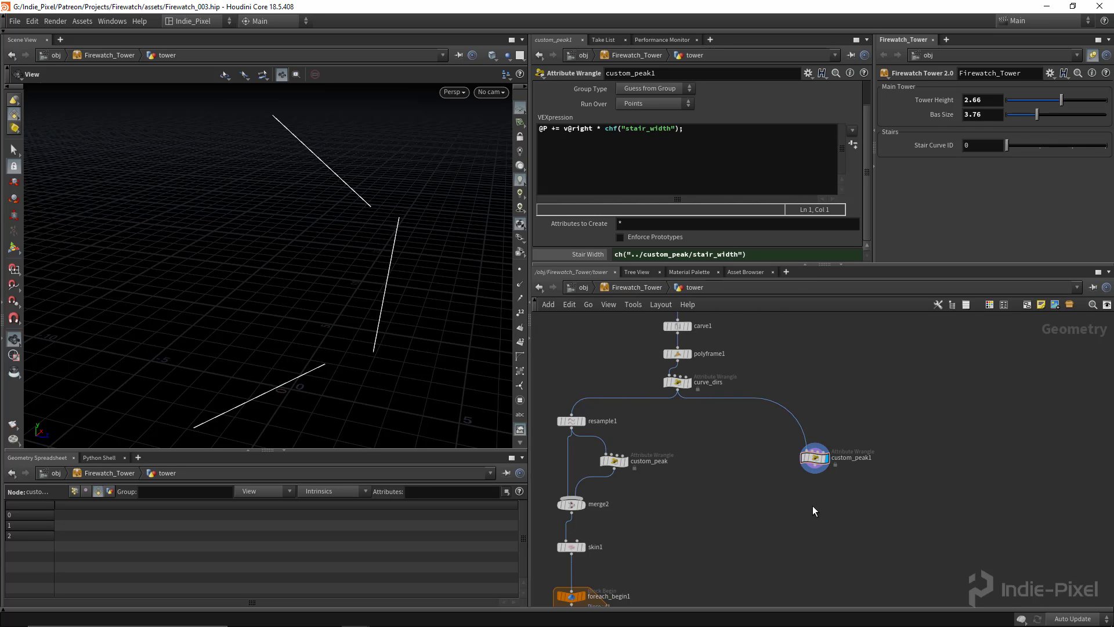
# Reposition custom_peak1 and place a Merge node below it
pyautogui.scroll(5, 810, 496)
pyautogui.moveTo(815, 451)
pyautogui.moveTo(815, 447); pyautogui.dragTo(800, 447)
pyautogui.moveTo(733, 486); pyautogui.dragTo(746, 447, button='middle')
pyautogui.press('Tab')
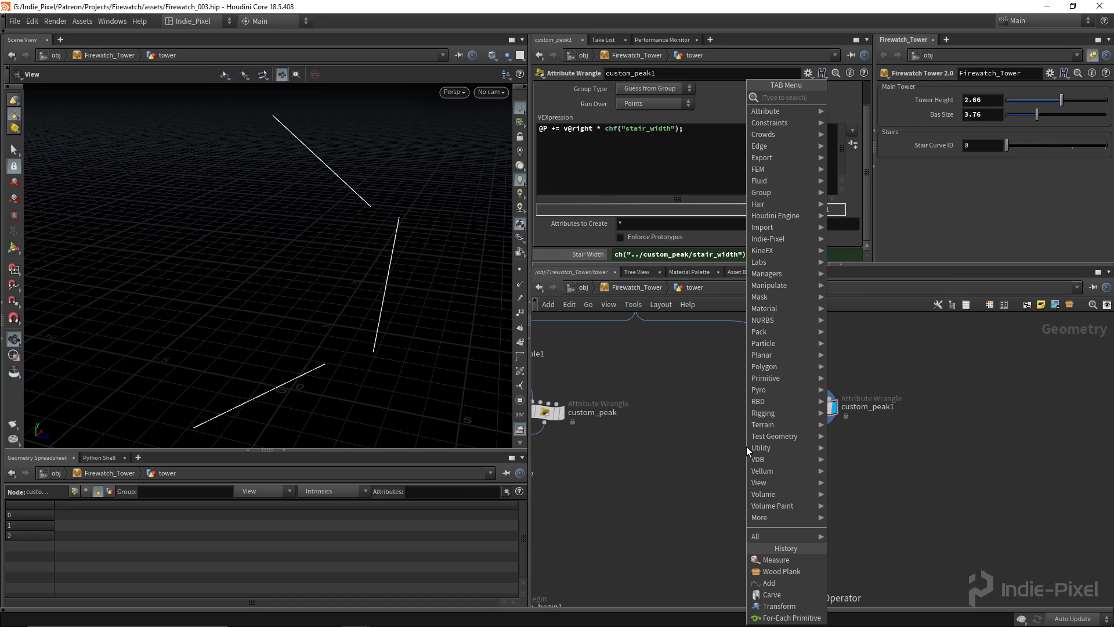
pyautogui.write('merge')
pyautogui.press('Return')
pyautogui.click(747, 447)
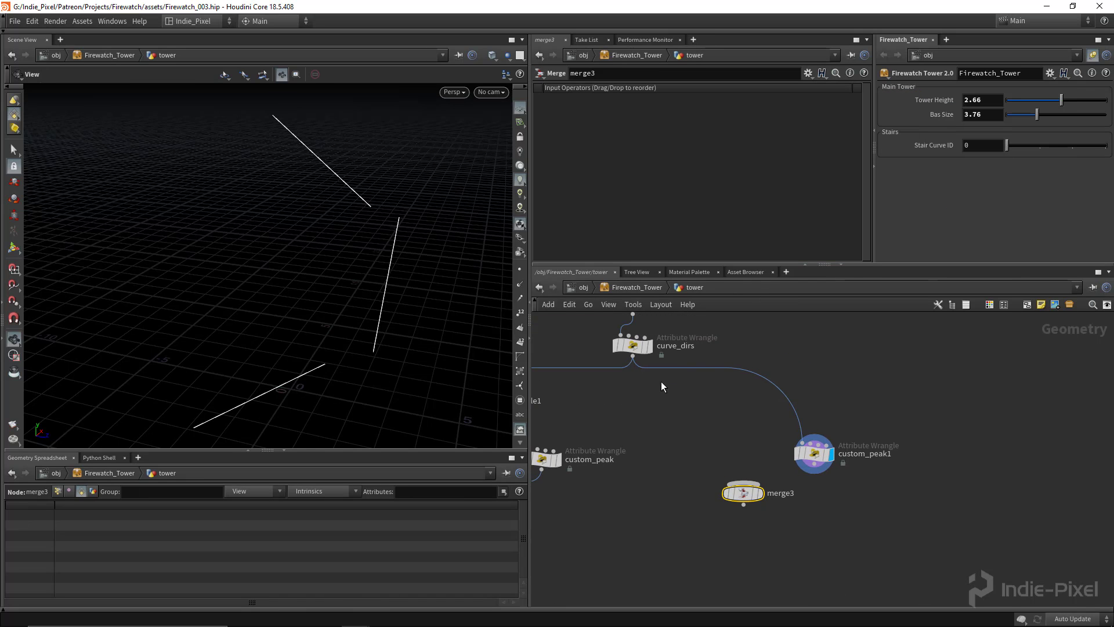
# Wire curve_dirs and custom_peak1 into merge3 and display the merged curves
pyautogui.click(633, 356)
pyautogui.click(743, 482)
pyautogui.click(814, 472)
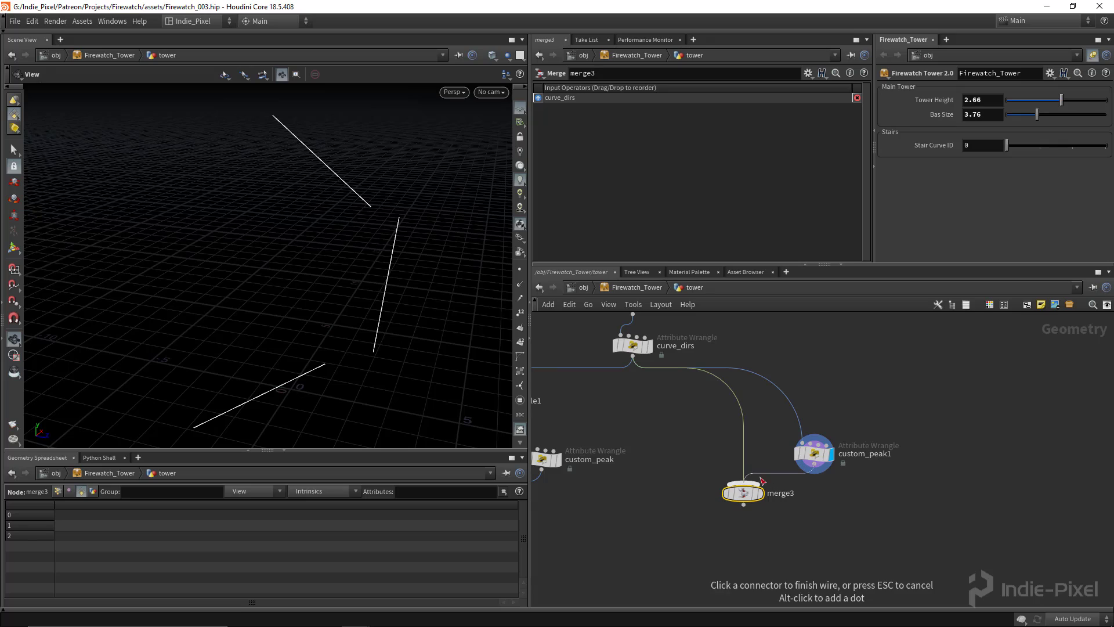
pyautogui.click(744, 481)
pyautogui.click(765, 471)
pyautogui.moveTo(271, 294); pyautogui.dragTo(298, 267)
pyautogui.moveTo(837, 530); pyautogui.dragTo(798, 436, button='middle')
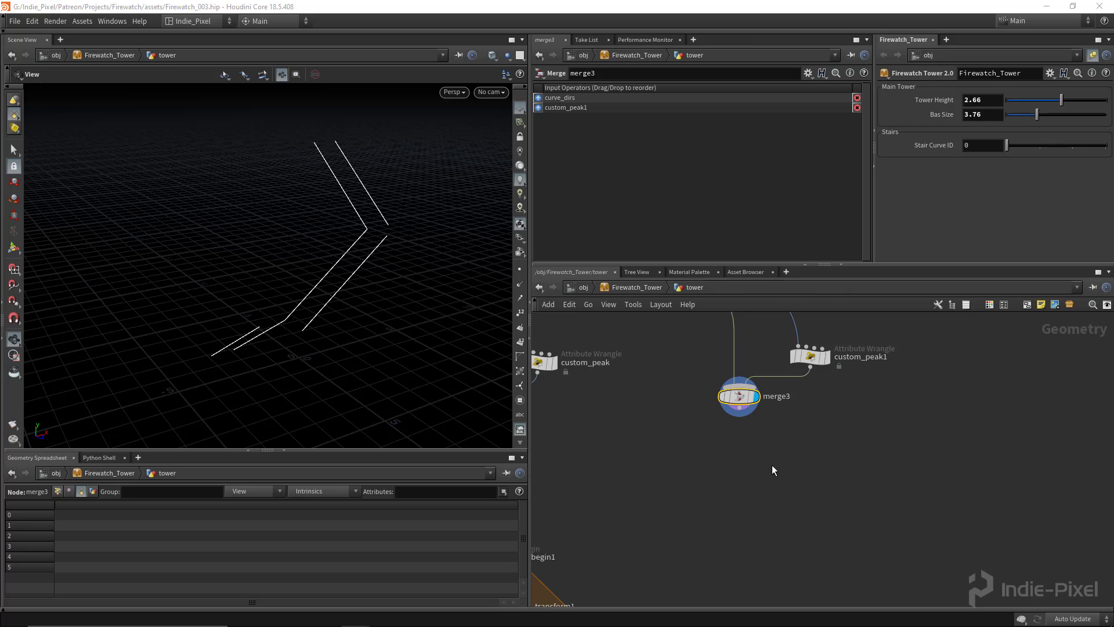
# Add a Skin node below merge3, wire merge3 into it, and display the skinned surface
pyautogui.press('Tab')
pyautogui.write('ski')
pyautogui.press('Return')
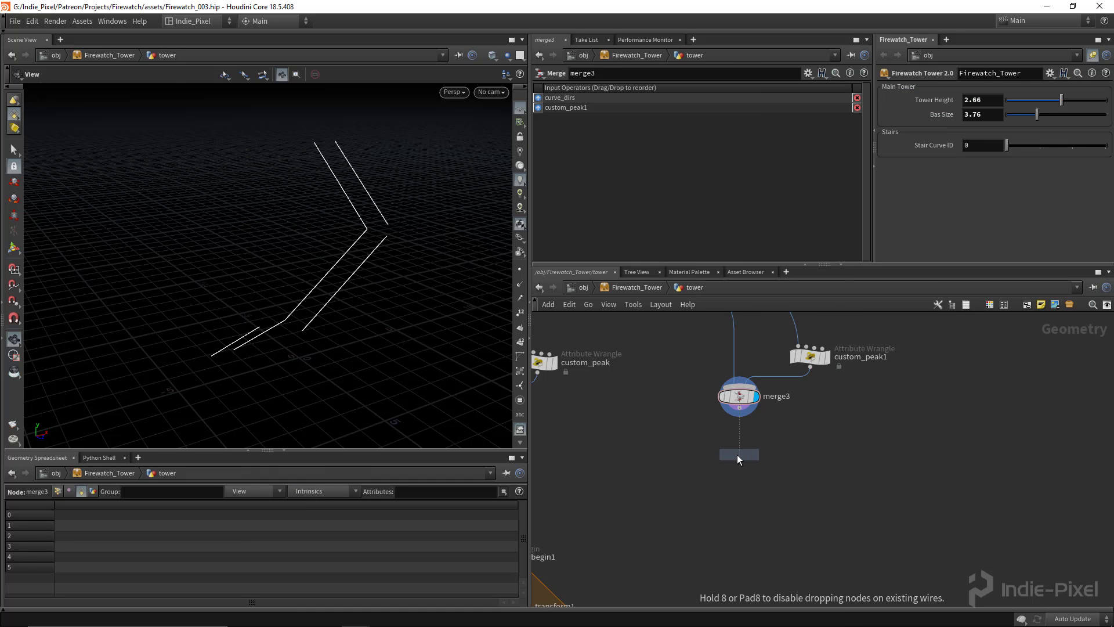
pyautogui.click(737, 454)
pyautogui.click(740, 407)
pyautogui.click(732, 444)
pyautogui.click(756, 454)
pyautogui.moveTo(739, 454); pyautogui.dragTo(739, 444)
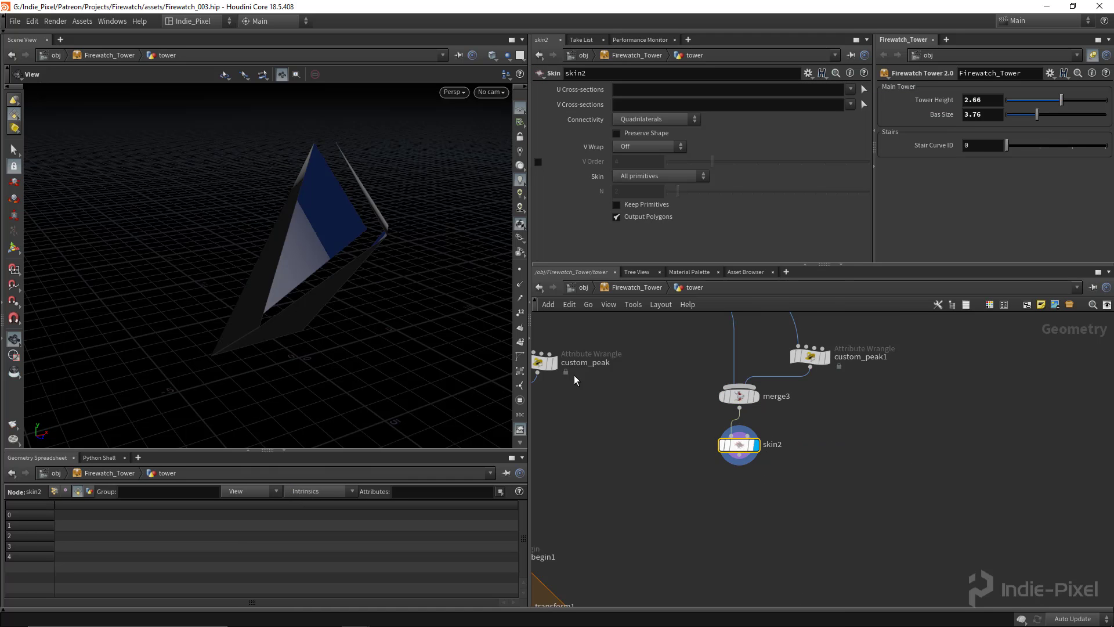
pyautogui.moveTo(318, 243); pyautogui.dragTo(355, 289)
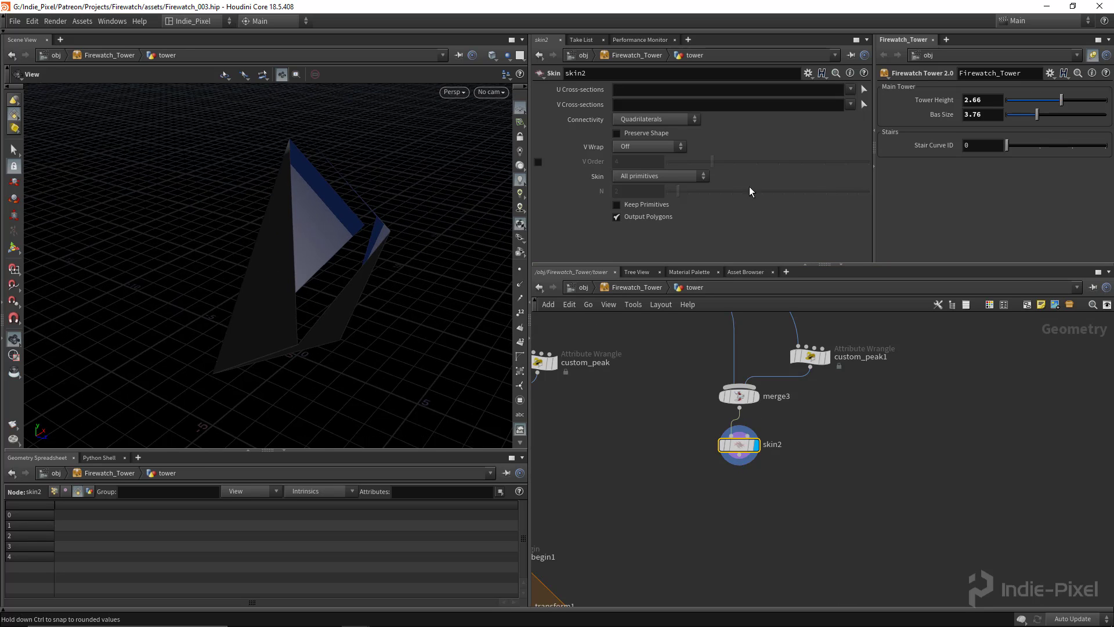
# Set skin2's Skin option to Skip every Nth primitive
pyautogui.click(667, 176)
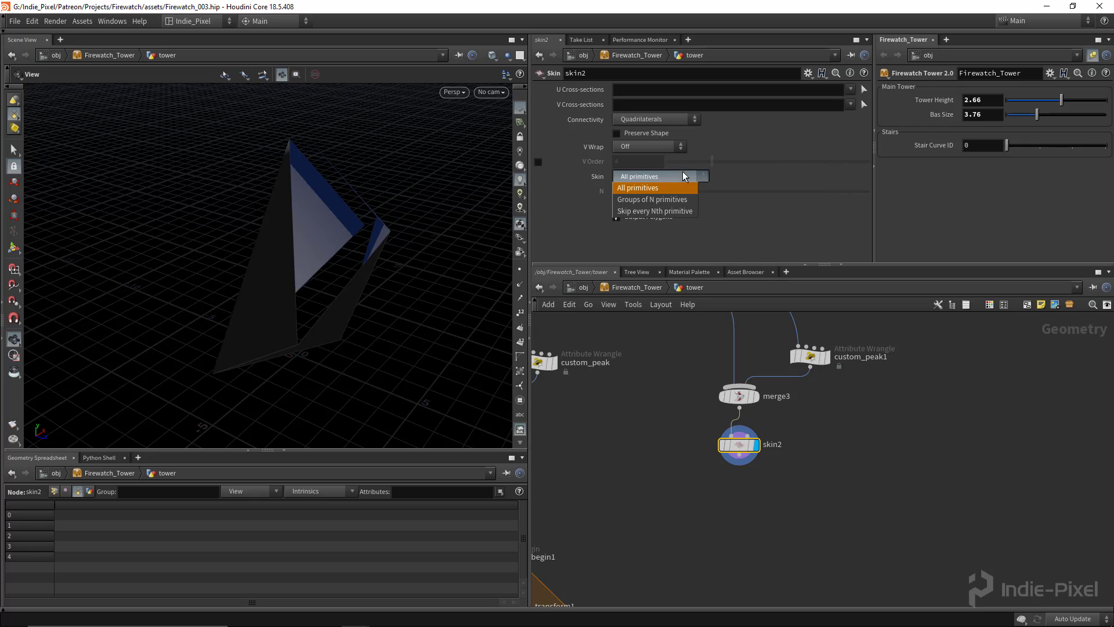
pyautogui.click(668, 211)
pyautogui.moveTo(623, 431); pyautogui.dragTo(744, 434, button='middle')
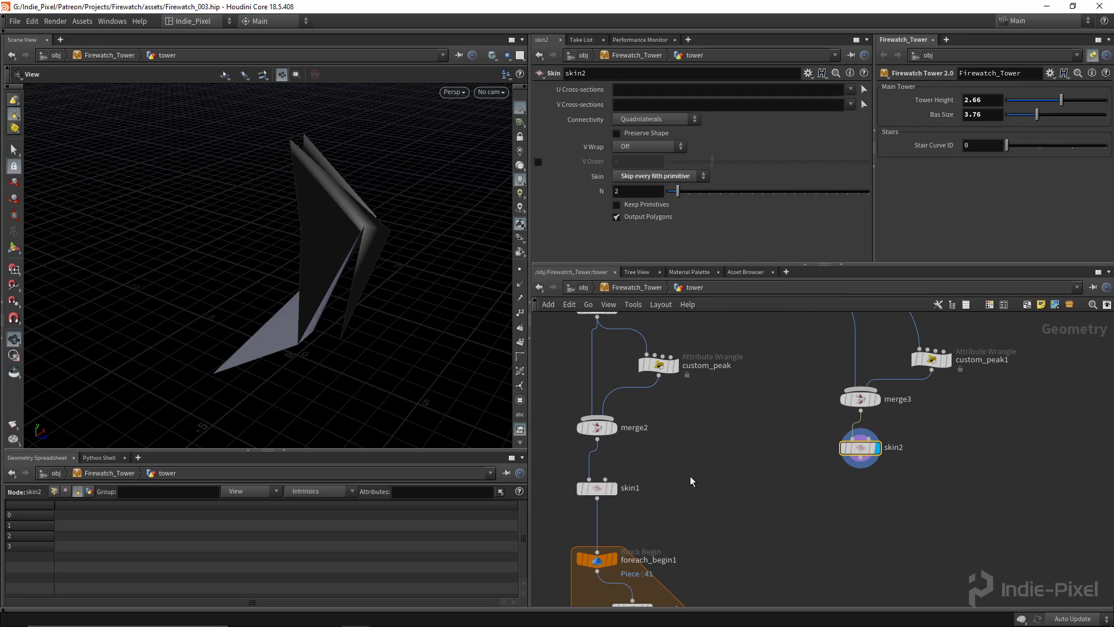
# Copy skin1's N expression nprims("../resample1/") into skin2's N parameter
pyautogui.moveTo(668, 458); pyautogui.dragTo(548, 538)
pyautogui.click(724, 192)
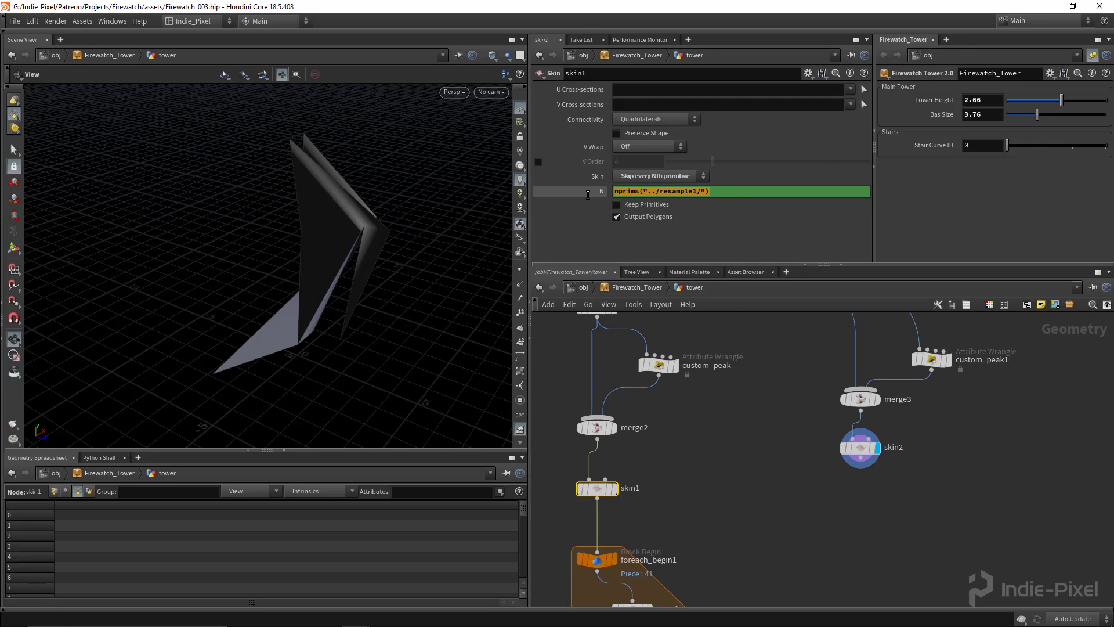
pyautogui.moveTo(785, 502); pyautogui.dragTo(936, 424)
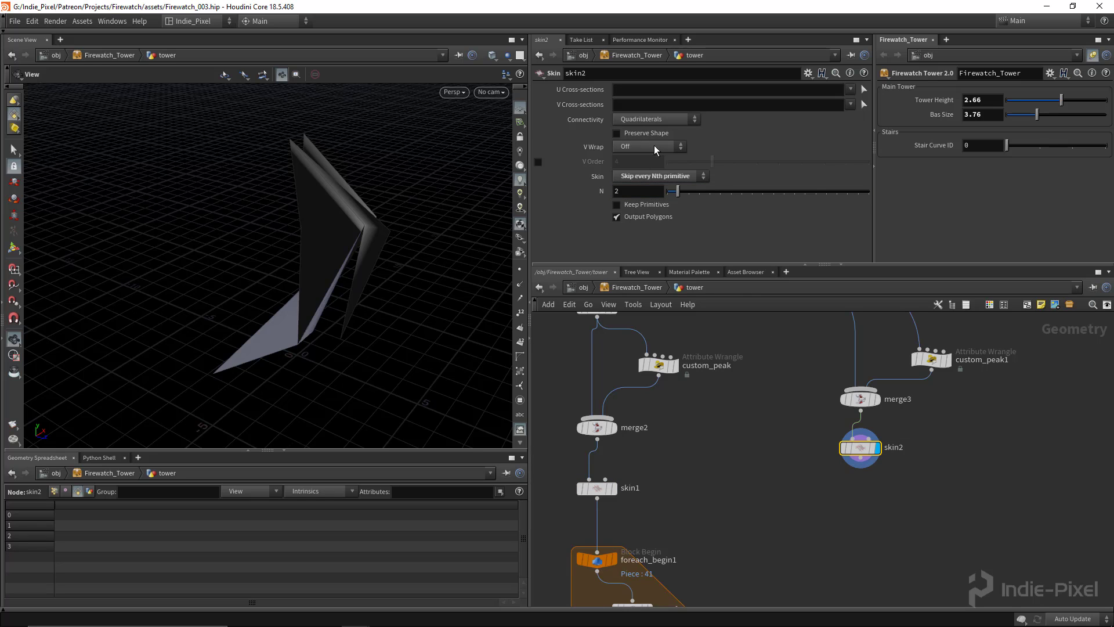
pyautogui.click(632, 193)
pyautogui.hotkey('ctrl', 'v')
pyautogui.press('Return')
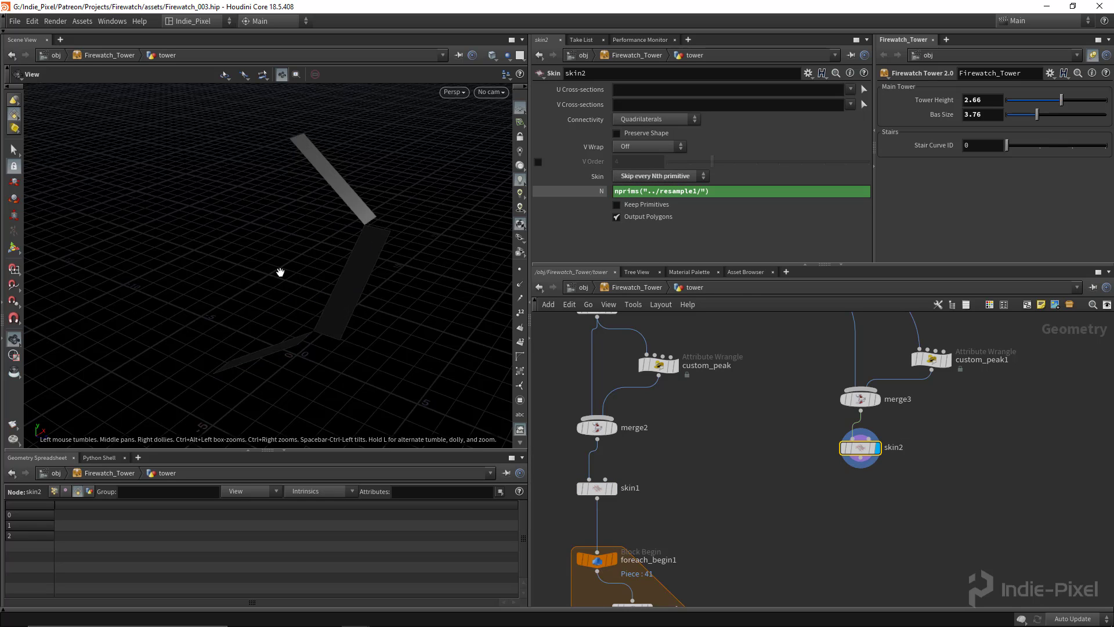
# Inspect the skinned stair strips from several angles and turn on point display in the viewport
pyautogui.moveTo(388, 300); pyautogui.dragTo(369, 272)
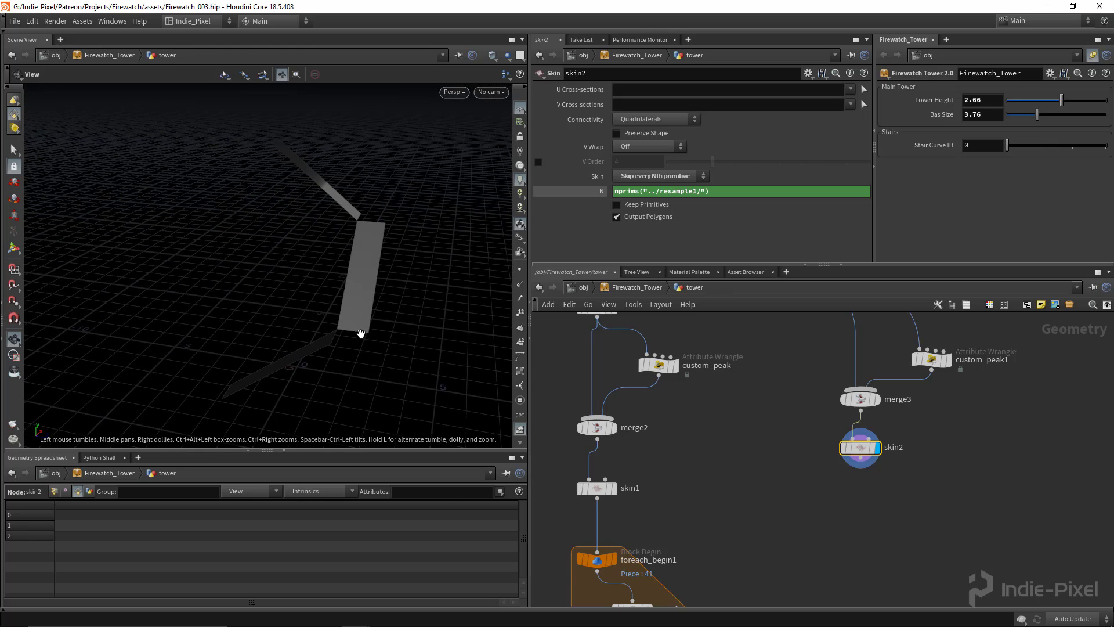
pyautogui.moveTo(391, 246); pyautogui.dragTo(369, 192)
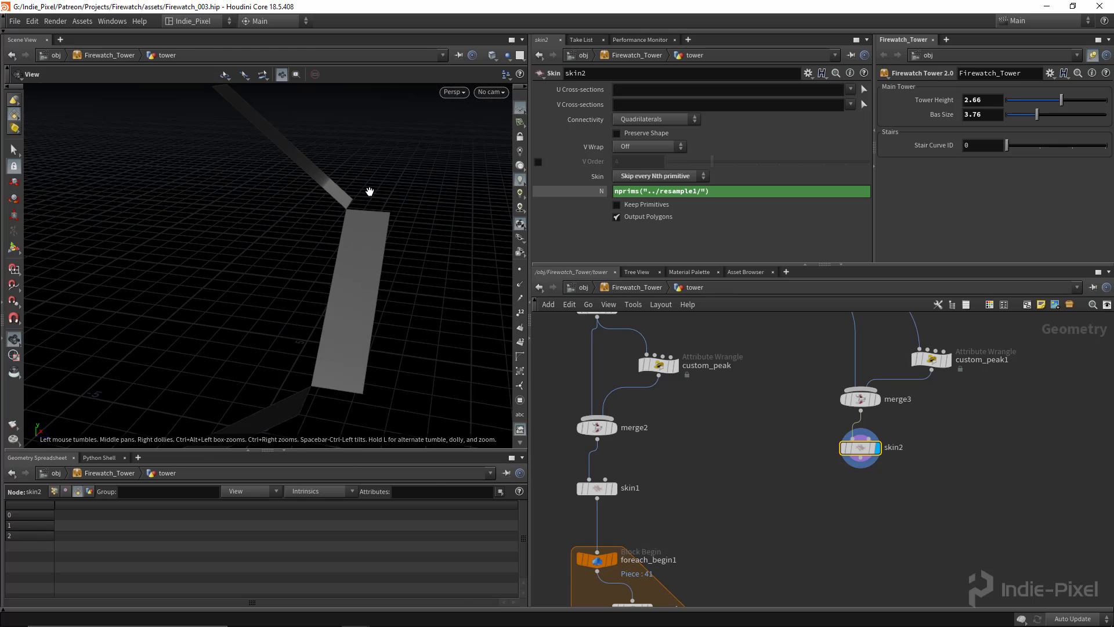
pyautogui.click(520, 269)
pyautogui.moveTo(376, 261); pyautogui.dragTo(319, 319)
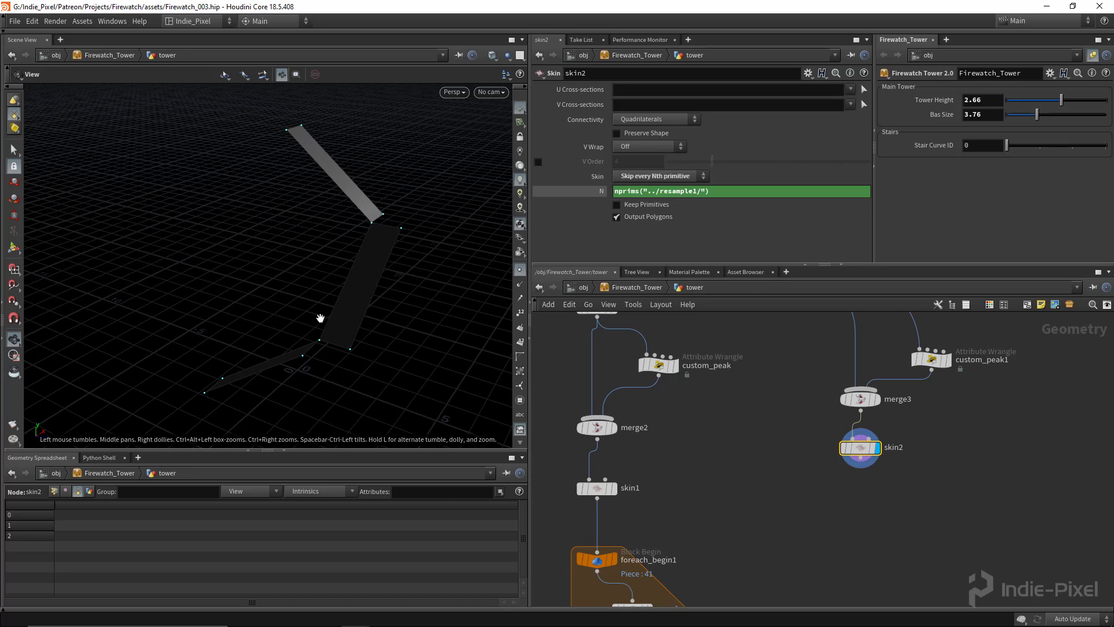
# Add a For-Each Primitive loop below skin2 and wire skin2 into foreach_begin2
pyautogui.moveTo(871, 494); pyautogui.dragTo(823, 472, button='middle')
pyautogui.click(820, 478)
pyautogui.press('Tab')
pyautogui.write('fore')
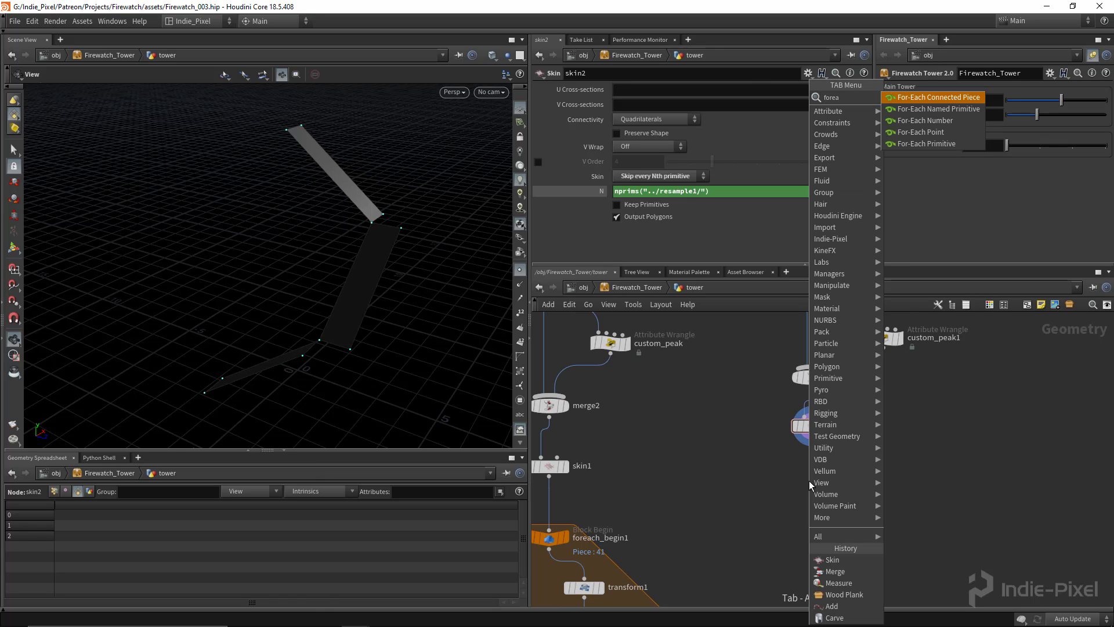
pyautogui.press('Down')
pyautogui.press('Down')
pyautogui.press('Down')
pyautogui.press('Return')
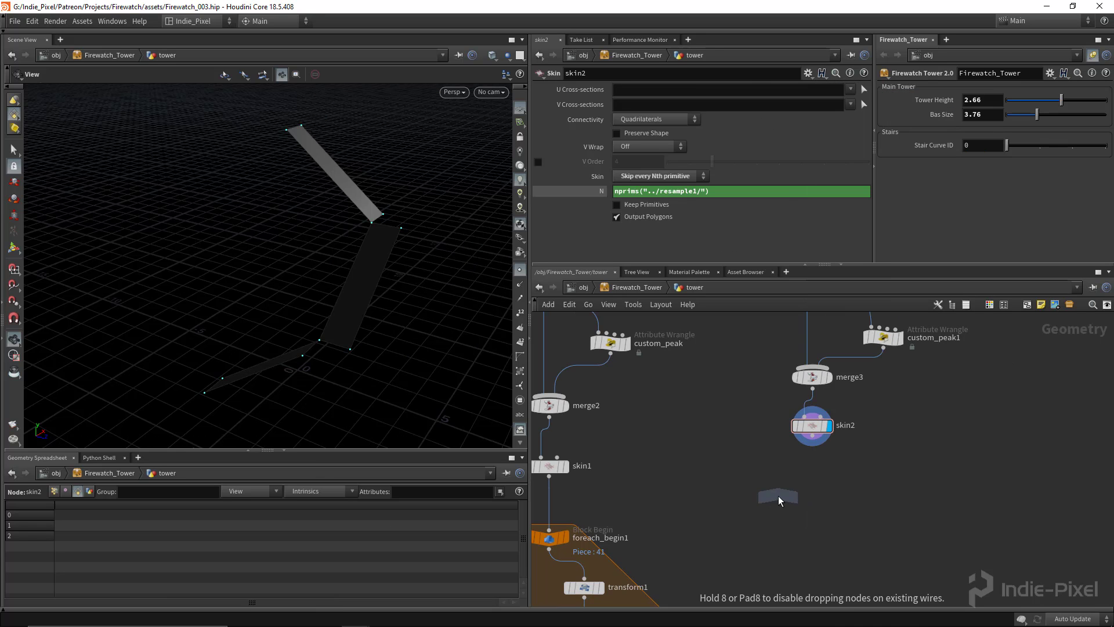
pyautogui.click(894, 482)
pyautogui.moveTo(849, 470); pyautogui.dragTo(737, 389, button='middle')
pyautogui.moveTo(702, 362); pyautogui.dragTo(783, 394)
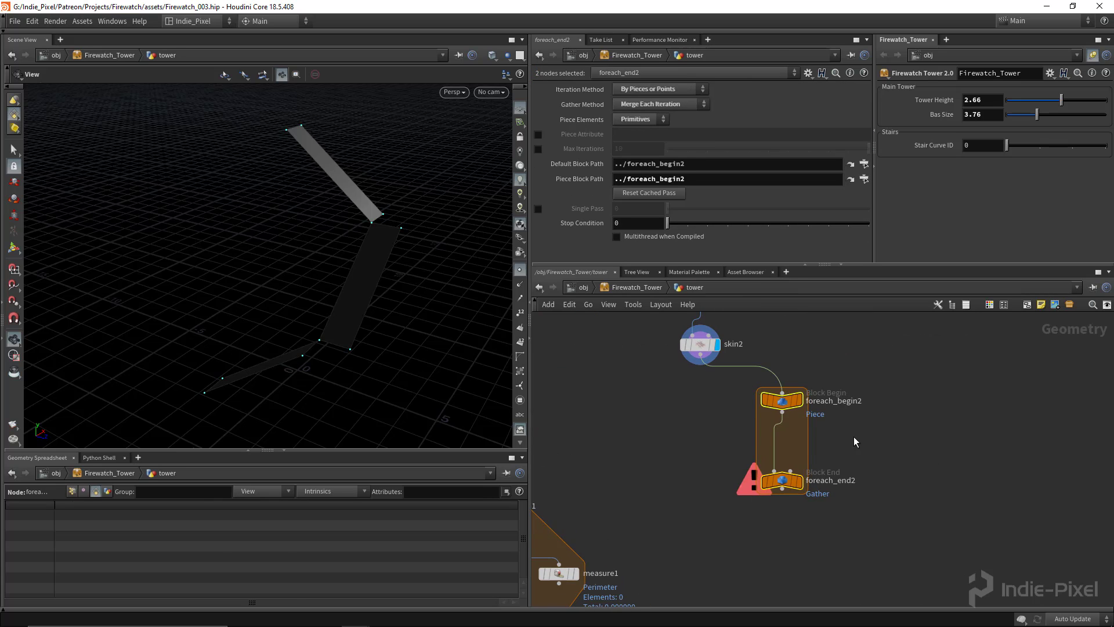
# Move foreach_end2 further down to make room in the loop, display it, and enable Single Pass at 0
pyautogui.click(783, 481)
pyautogui.moveTo(783, 482); pyautogui.dragTo(782, 558)
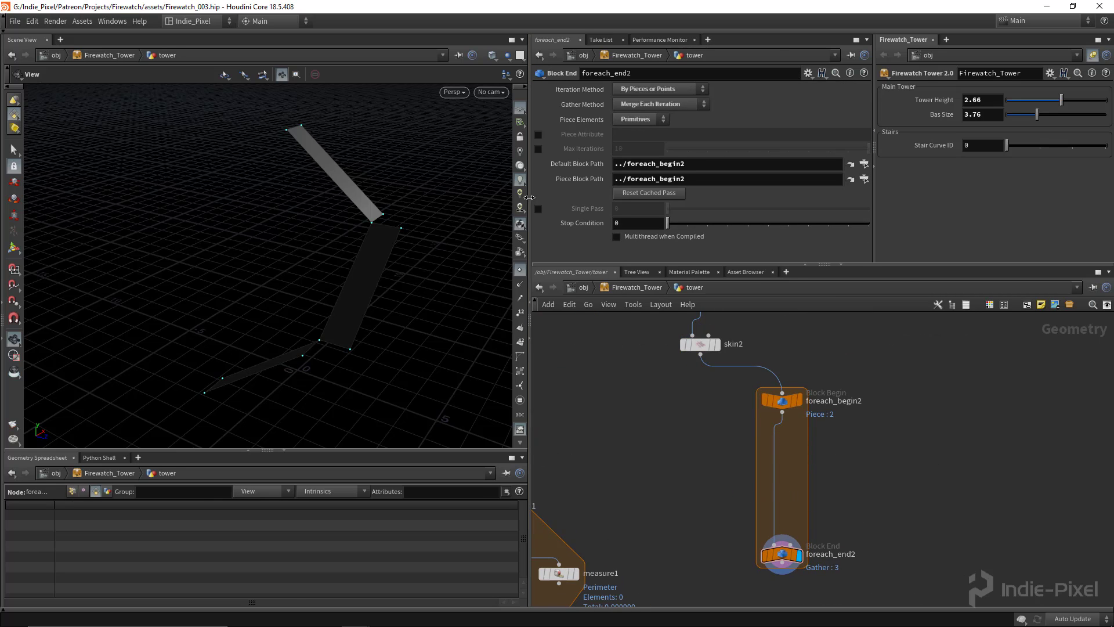
pyautogui.click(538, 208)
pyautogui.moveTo(278, 332); pyautogui.dragTo(302, 230)
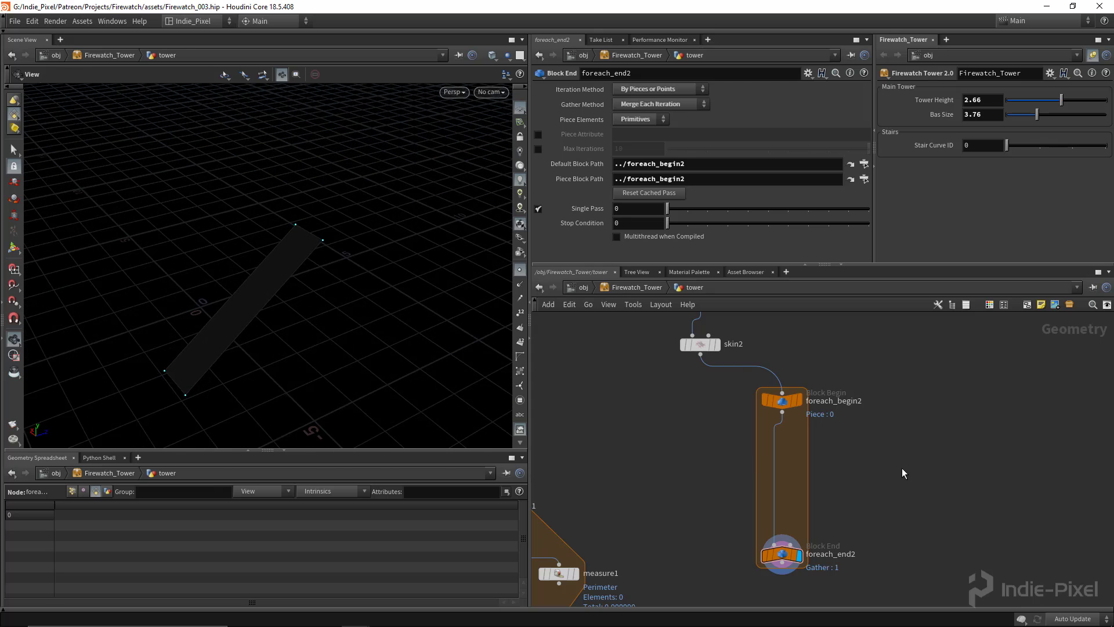
# Add an Add node below foreach_begin2, wire it to the loop input, and display it
pyautogui.moveTo(840, 489); pyautogui.dragTo(829, 461, button='middle')
pyautogui.press('Tab')
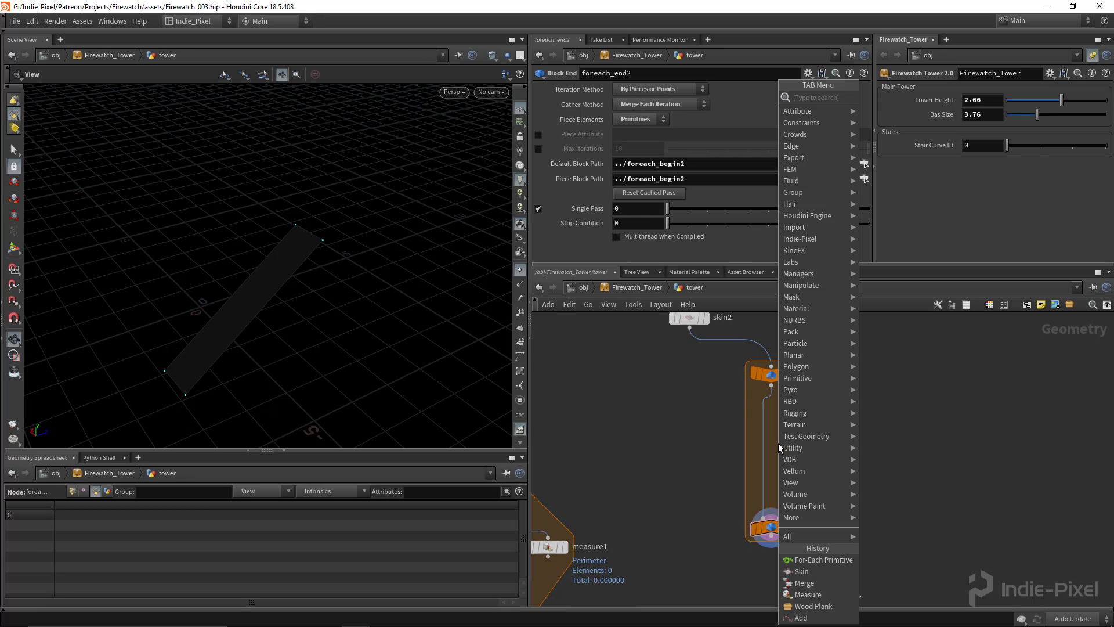
pyautogui.write('add')
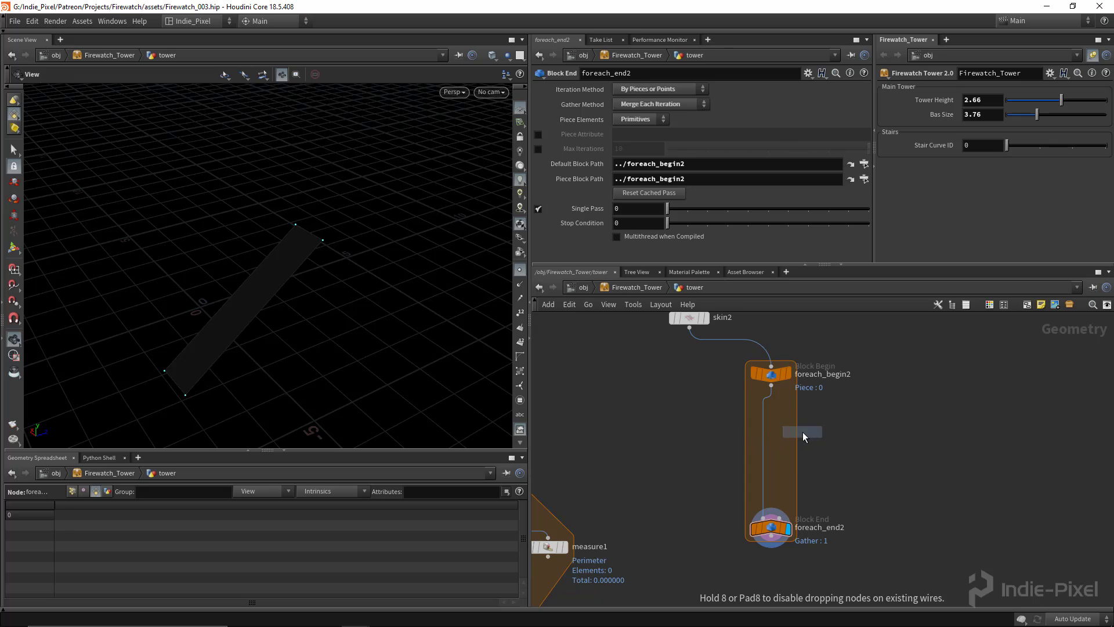
pyautogui.click(801, 432)
pyautogui.scroll(5, 847, 473)
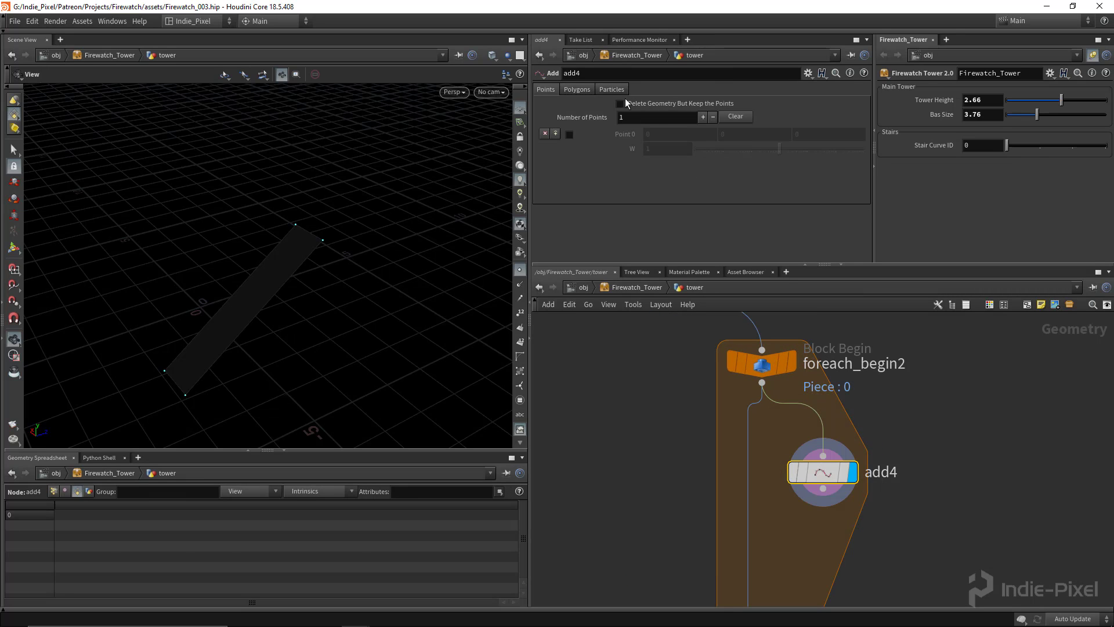
# Set add4 to delete geometry but keep the points, and create polygons by group with Skip every Nth point
pyautogui.click(578, 89)
pyautogui.click(550, 90)
pyautogui.click(639, 107)
pyautogui.click(579, 91)
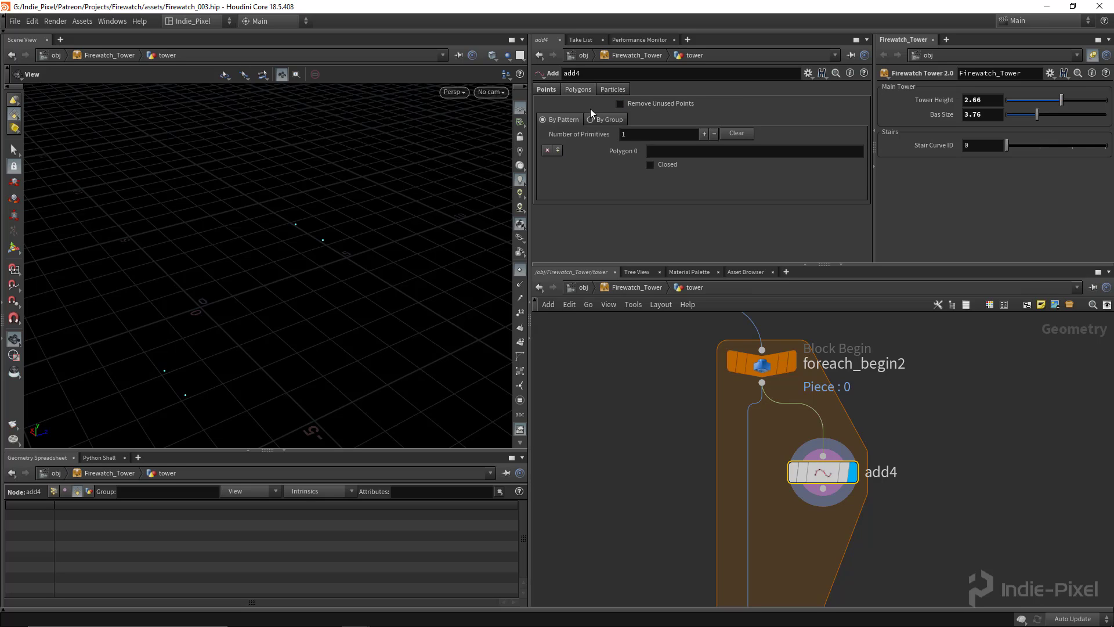
pyautogui.click(603, 119)
pyautogui.click(665, 150)
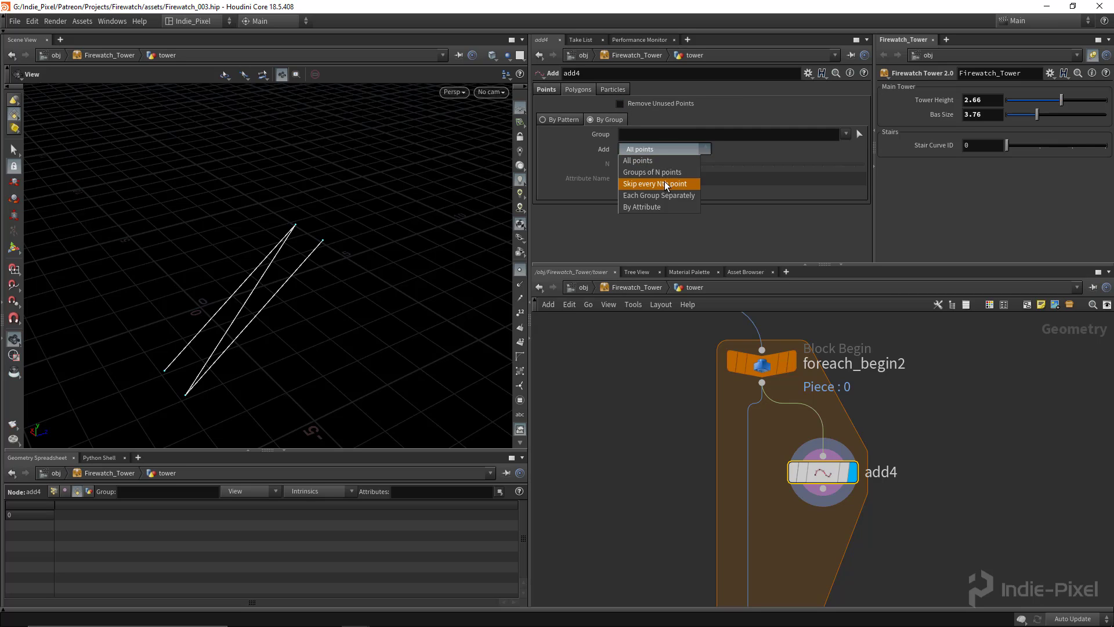
pyautogui.click(666, 184)
pyautogui.moveTo(323, 251); pyautogui.dragTo(343, 331)
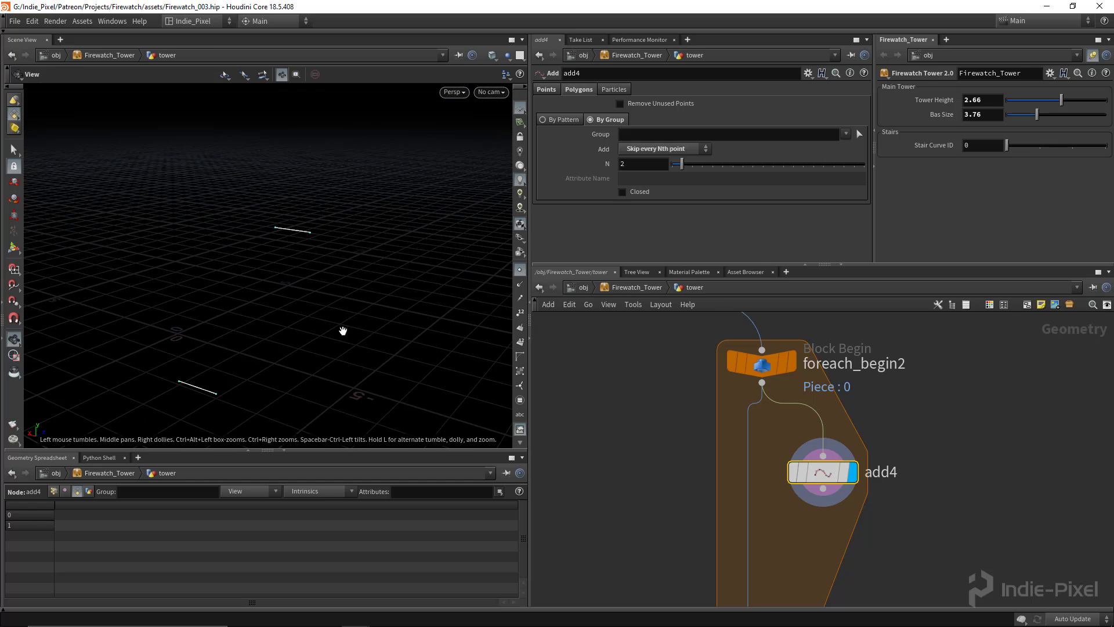
# Show primitive numbers in the viewport and add a Blast node wired below add4
pyautogui.click(520, 343)
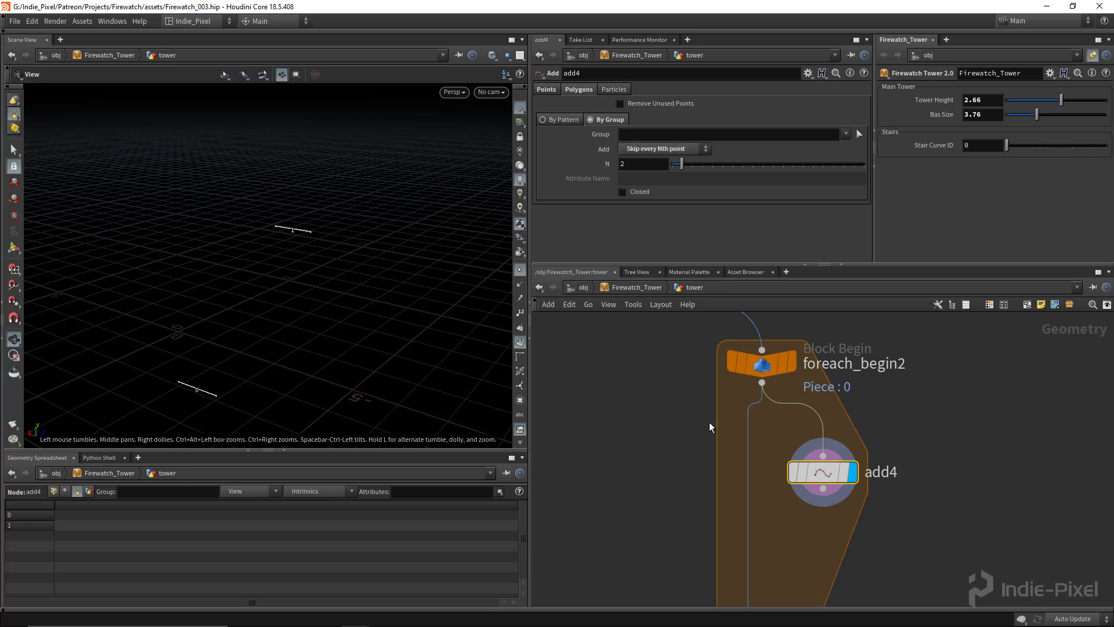
pyautogui.moveTo(821, 538); pyautogui.dragTo(803, 486, button='middle')
pyautogui.press('Tab')
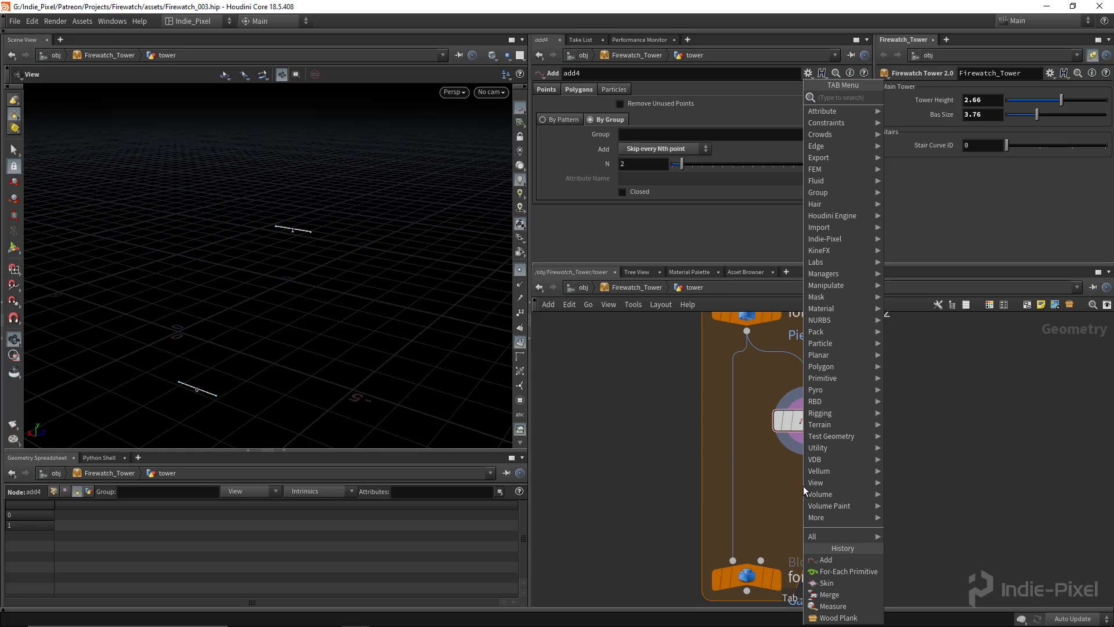
pyautogui.write('blast')
pyautogui.press('Return')
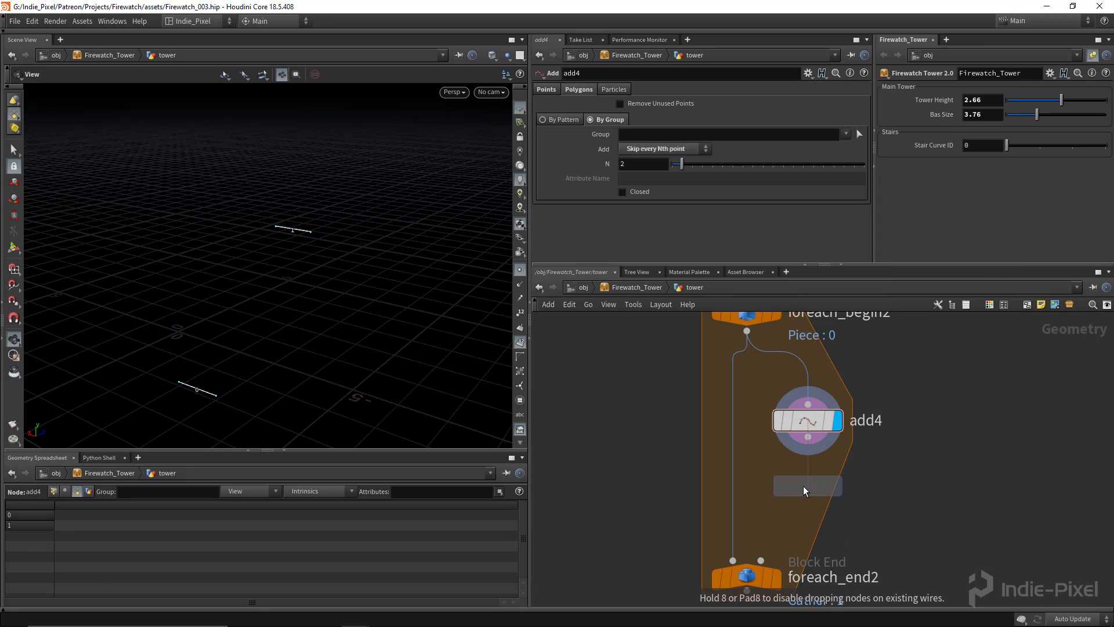
pyautogui.click(804, 486)
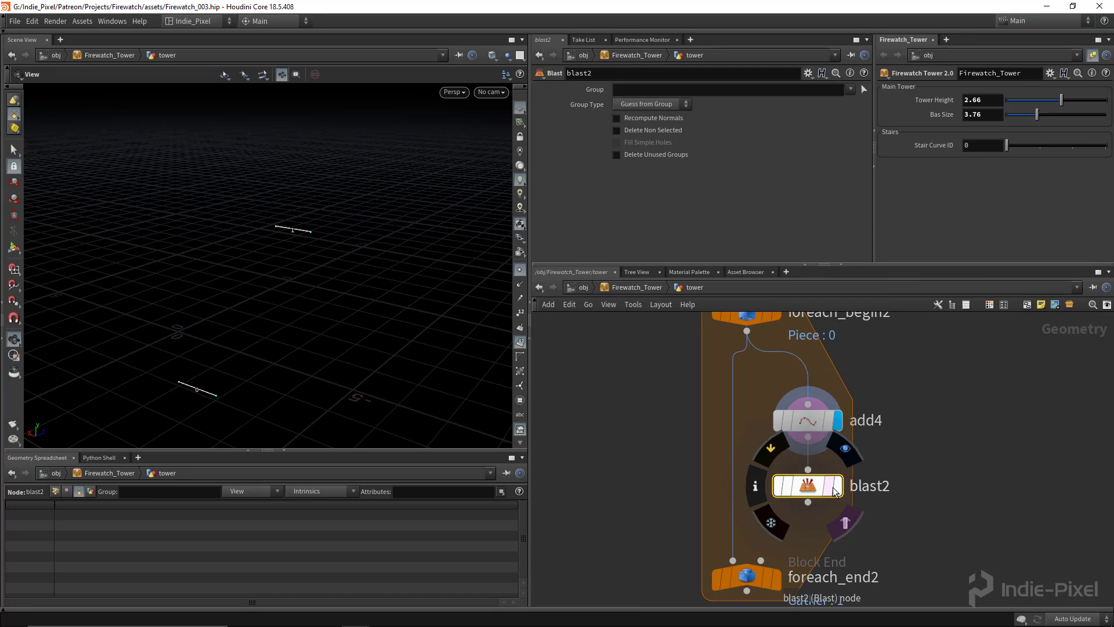
# Review the upstream stair nodes, checking the settings of custom_peak1, merge3 and resample1
pyautogui.scroll(-5, 767, 473)
pyautogui.moveTo(689, 426); pyautogui.dragTo(837, 478, button='middle')
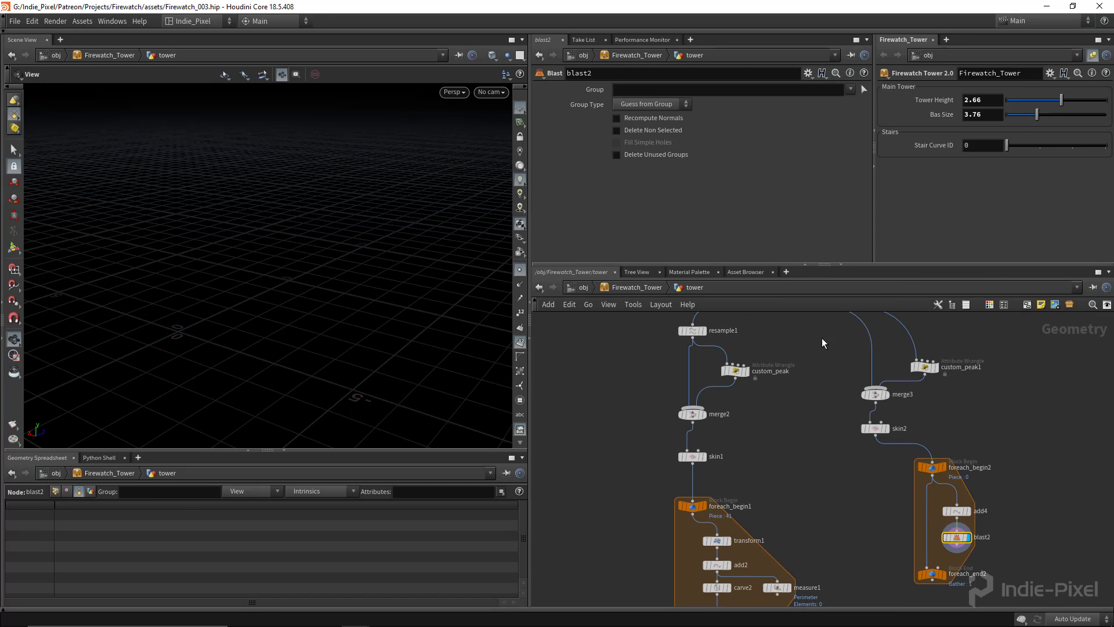
pyautogui.moveTo(847, 342); pyautogui.dragTo(958, 403)
pyautogui.moveTo(953, 397); pyautogui.dragTo(916, 450, button='middle')
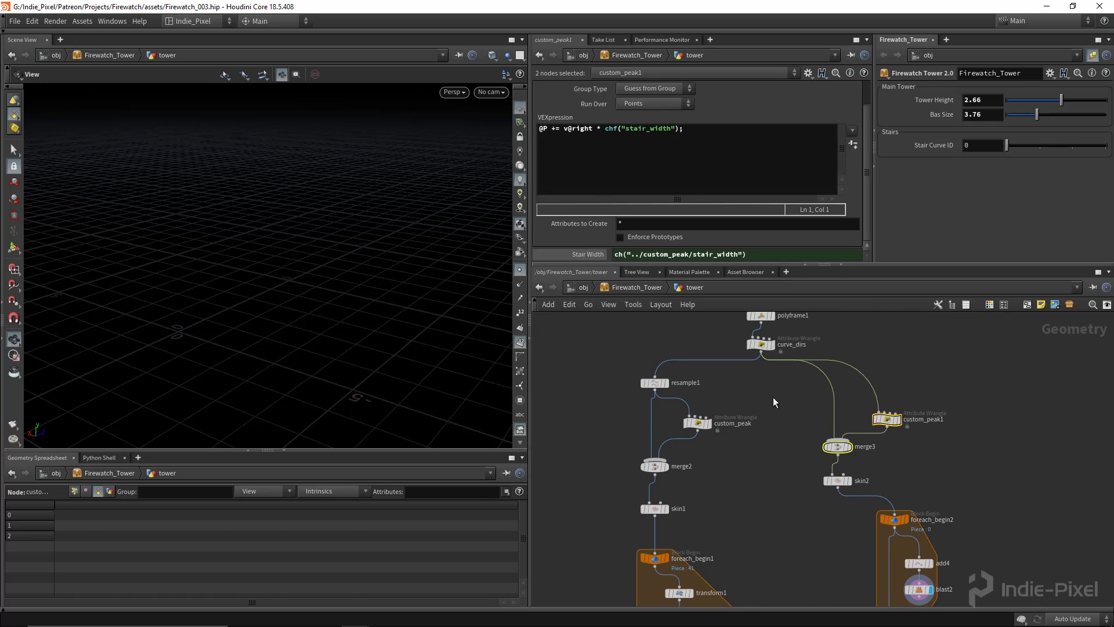
pyautogui.moveTo(611, 382); pyautogui.dragTo(611, 381)
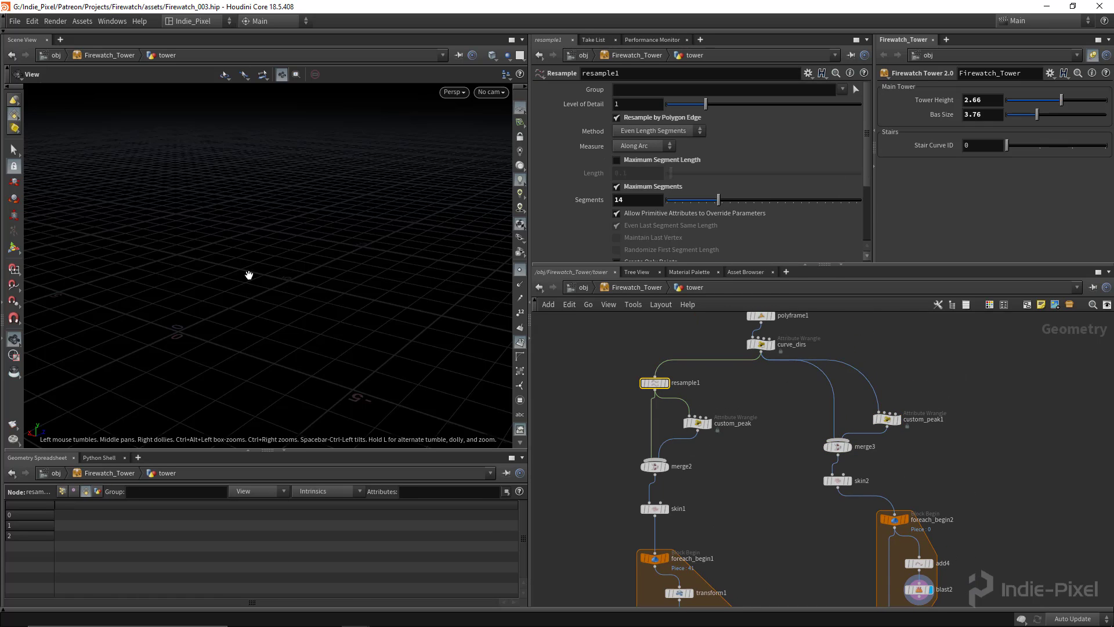
pyautogui.moveTo(980, 459); pyautogui.dragTo(907, 356, button='middle')
pyautogui.scroll(5, 884, 510)
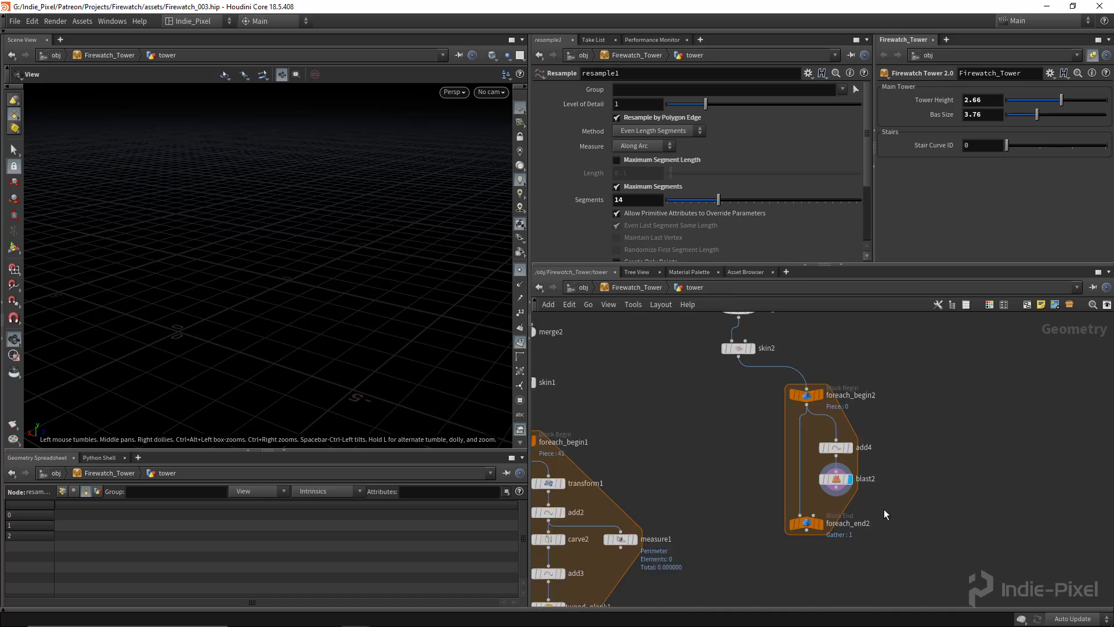
# Set blast2's Group to 0 and check the remaining edge
pyautogui.moveTo(882, 496); pyautogui.dragTo(728, 442)
pyautogui.click(662, 90)
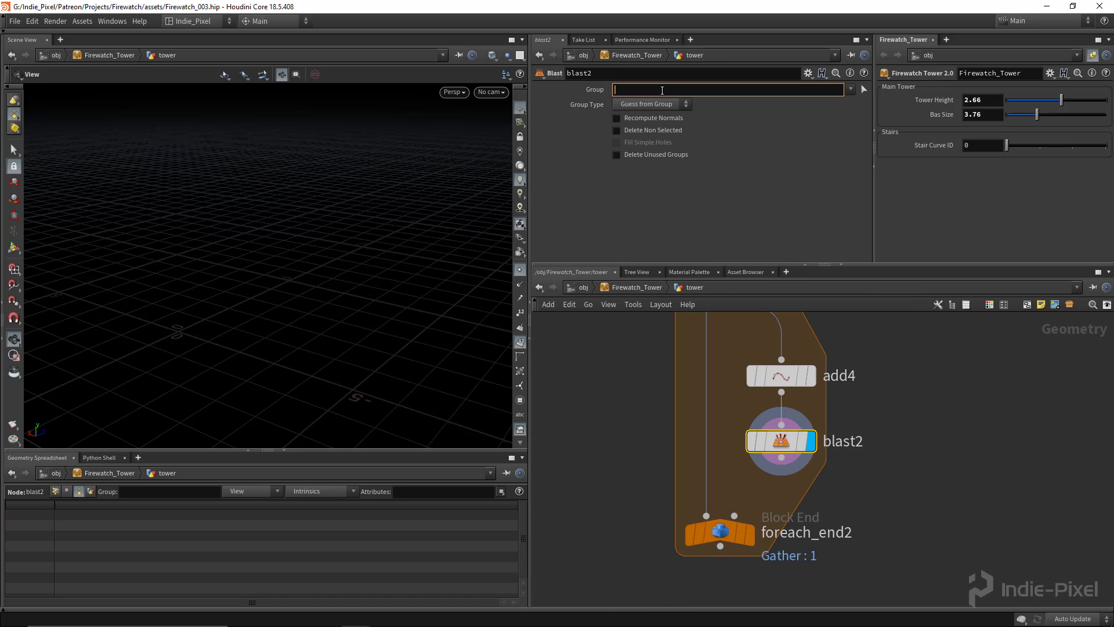
pyautogui.write('0')
pyautogui.press('Return')
pyautogui.moveTo(265, 227); pyautogui.dragTo(295, 229)
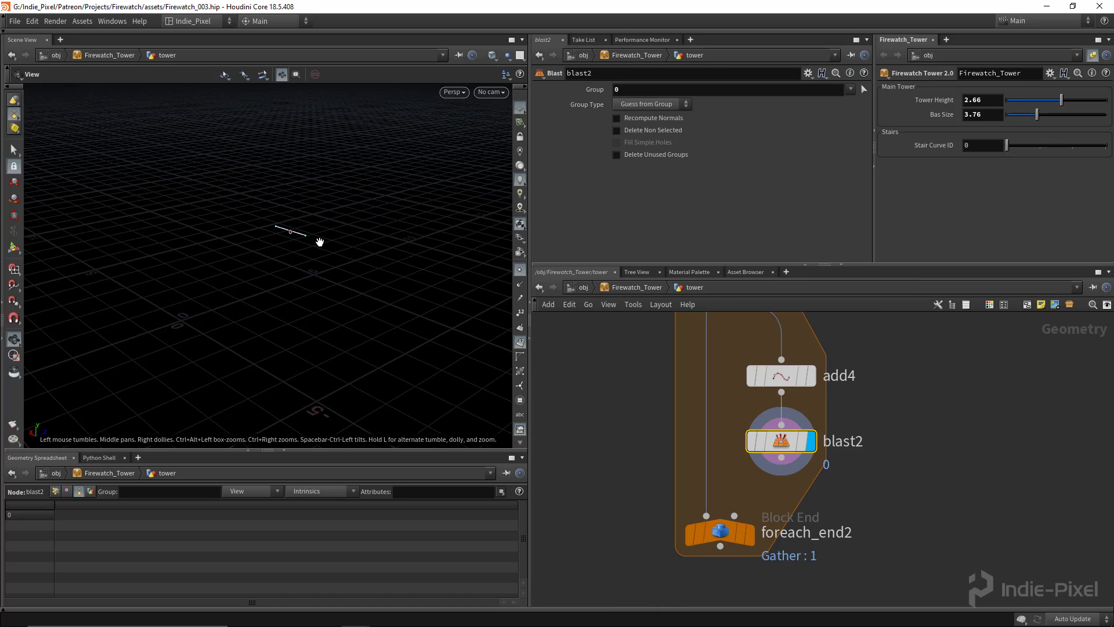
# Move add4 and blast2 together away from foreach_end2 inside the loop
pyautogui.scroll(-3, 940, 436)
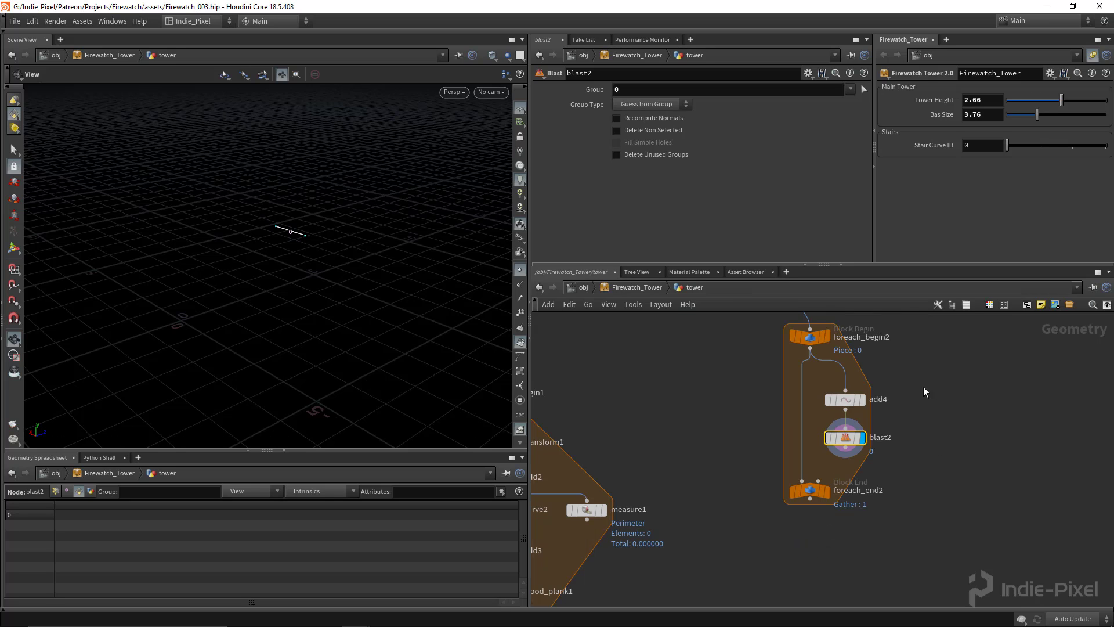
pyautogui.moveTo(924, 387); pyautogui.dragTo(865, 420)
pyautogui.scroll(5, 917, 462)
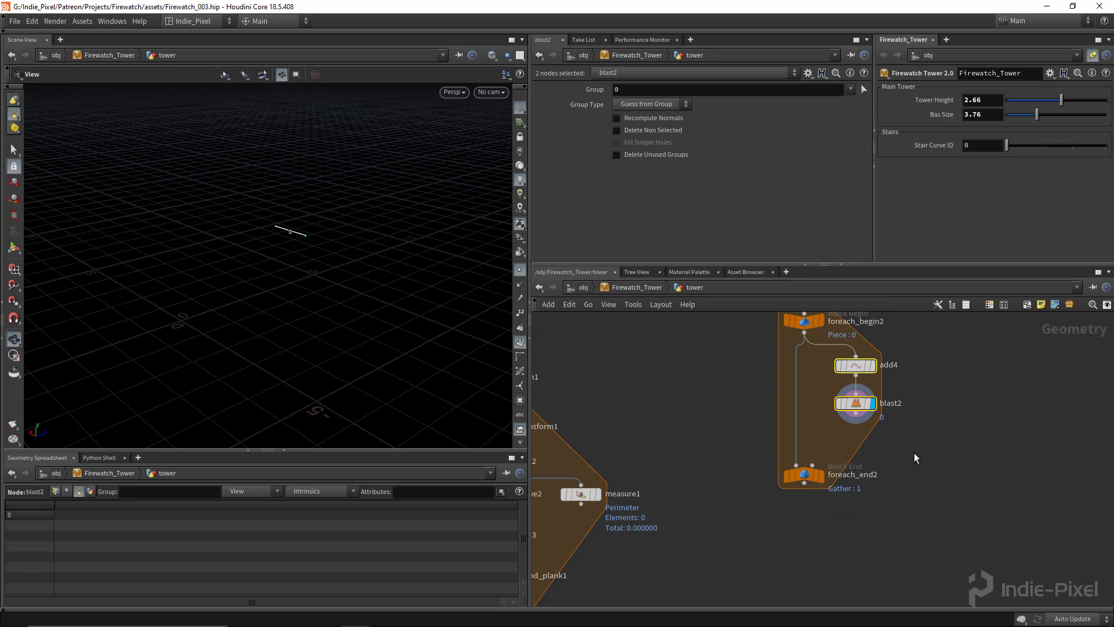
# Add an Attribute Wrangle node below and to the side of blast2
pyautogui.moveTo(797, 428)
pyautogui.mouseDown(button='middle')
pyautogui.moveTo(787, 465)
pyautogui.moveTo(796, 437)
pyautogui.mouseUp(button='middle')
pyautogui.click(819, 478)
pyautogui.press('Tab')
pyautogui.write('wran')
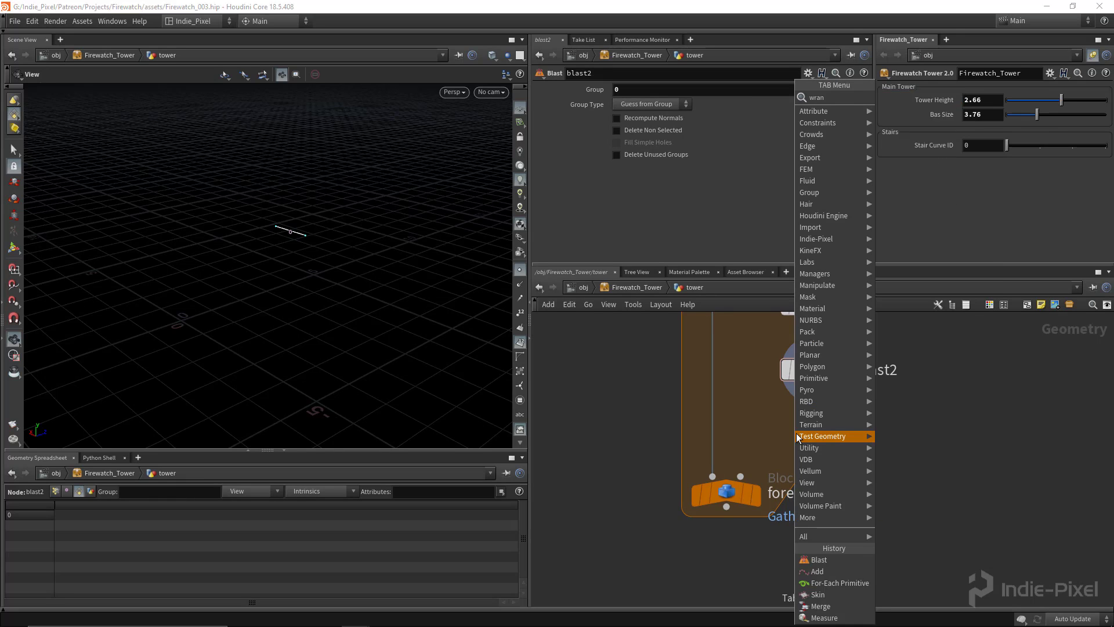
pyautogui.press('Return')
pyautogui.click(913, 453)
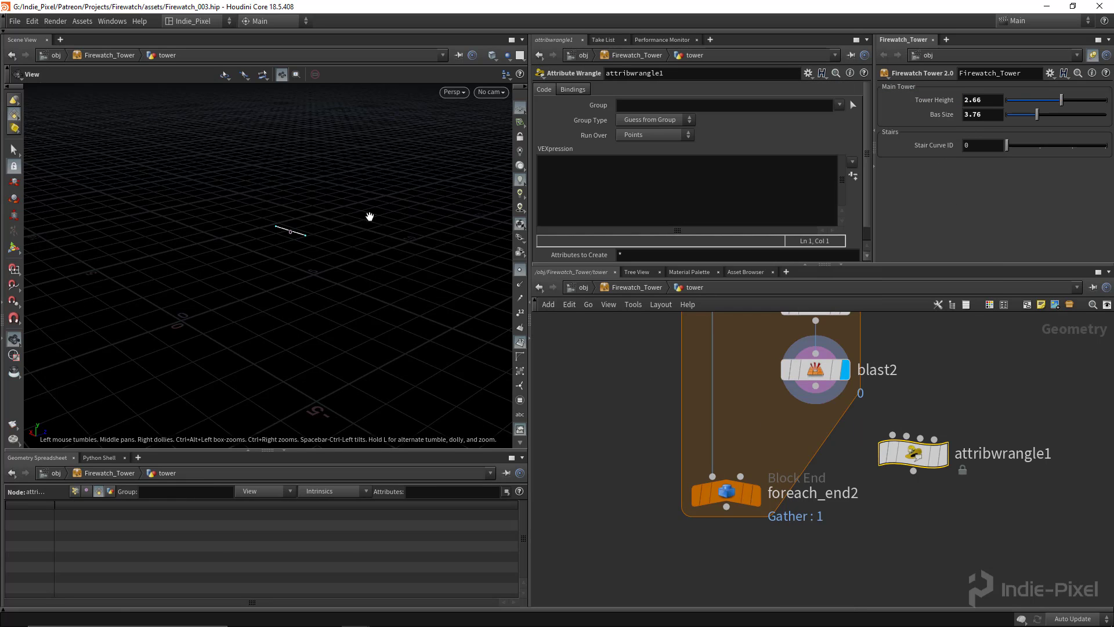
# Write @N.y = 0; as attribwrangle1's VEXpression, and wire blast2 into the displayed wrangle
pyautogui.moveTo(329, 228); pyautogui.dragTo(261, 346)
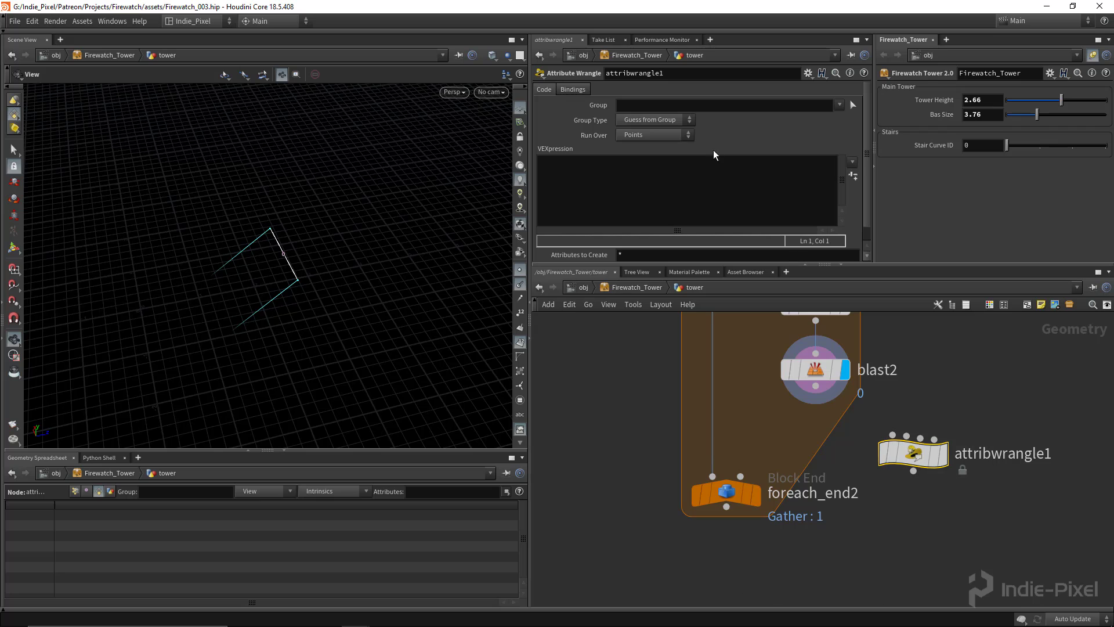
pyautogui.click(670, 178)
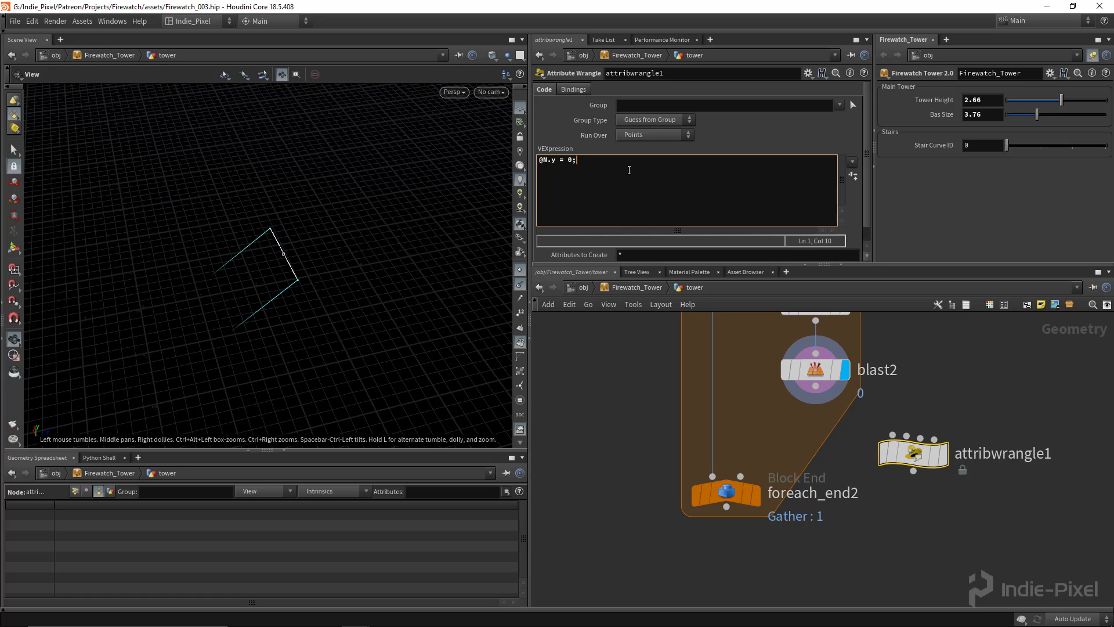
pyautogui.moveTo(259, 267); pyautogui.dragTo(291, 236)
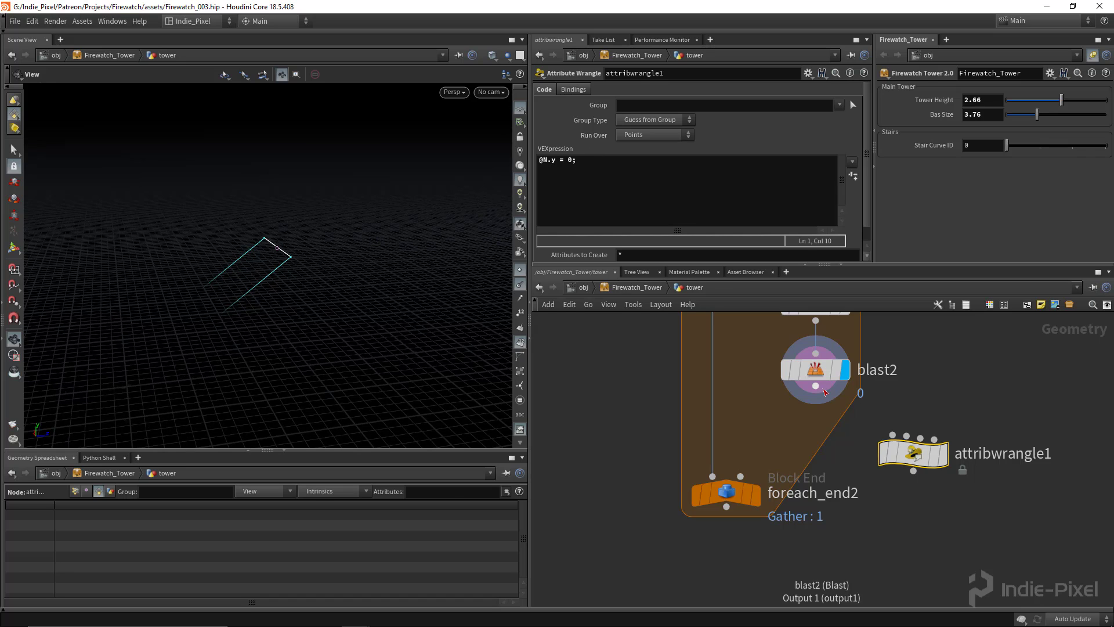
pyautogui.moveTo(815, 387); pyautogui.dragTo(892, 436)
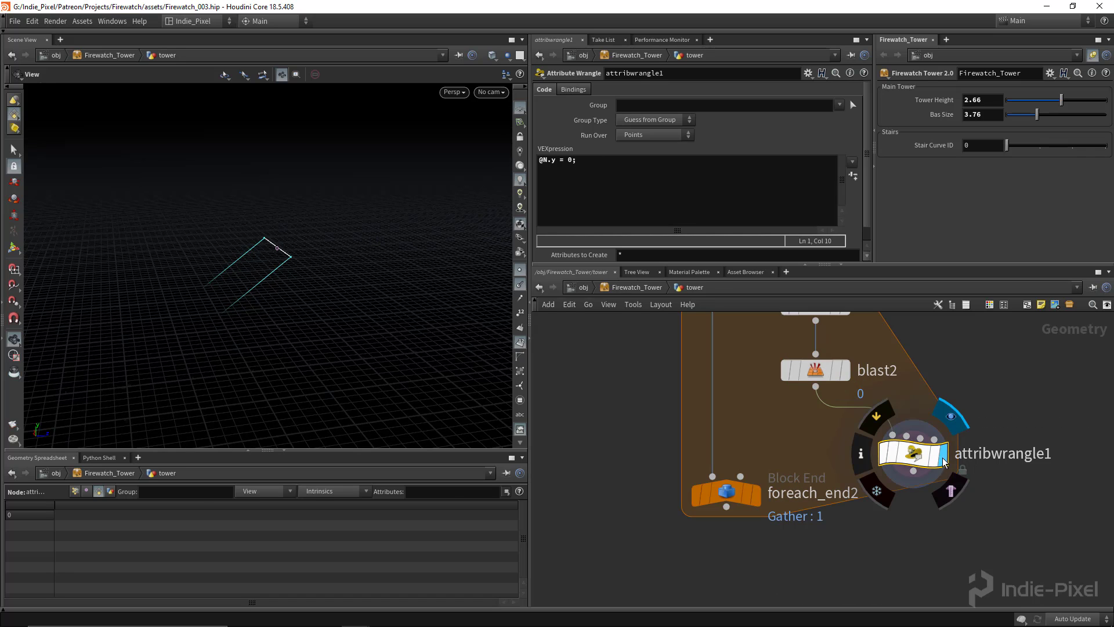
# Display attribwrangle1, check its flattened normals, and add @N = normalize(@N); as the second line of its VEXpression
pyautogui.click(943, 453)
pyautogui.moveTo(271, 264); pyautogui.dragTo(297, 255)
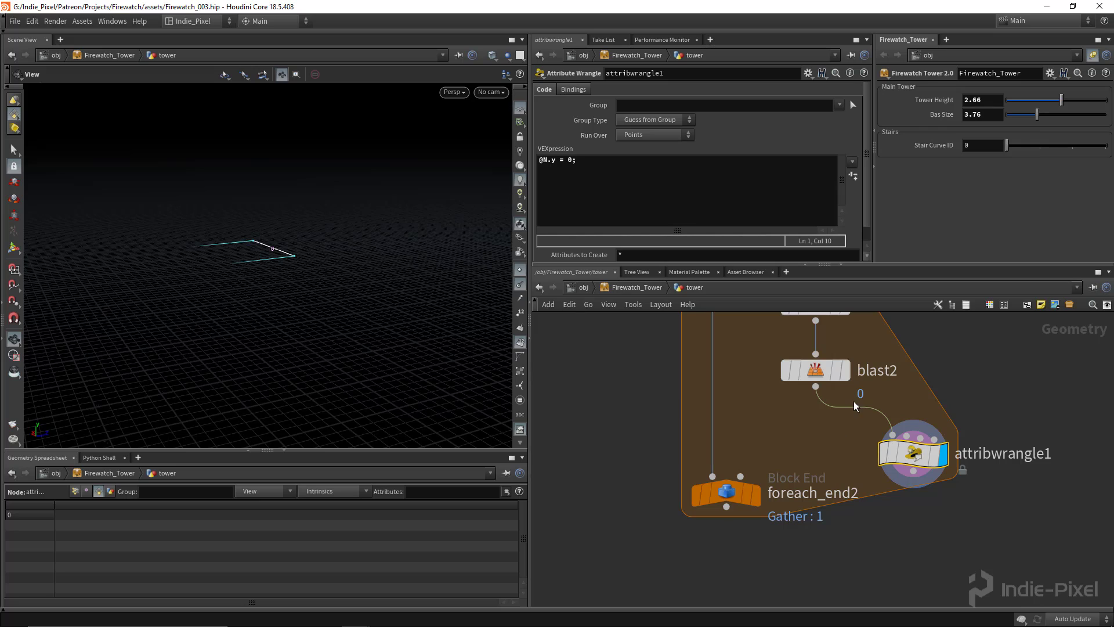
pyautogui.click(846, 368)
pyautogui.click(945, 459)
pyautogui.click(599, 155)
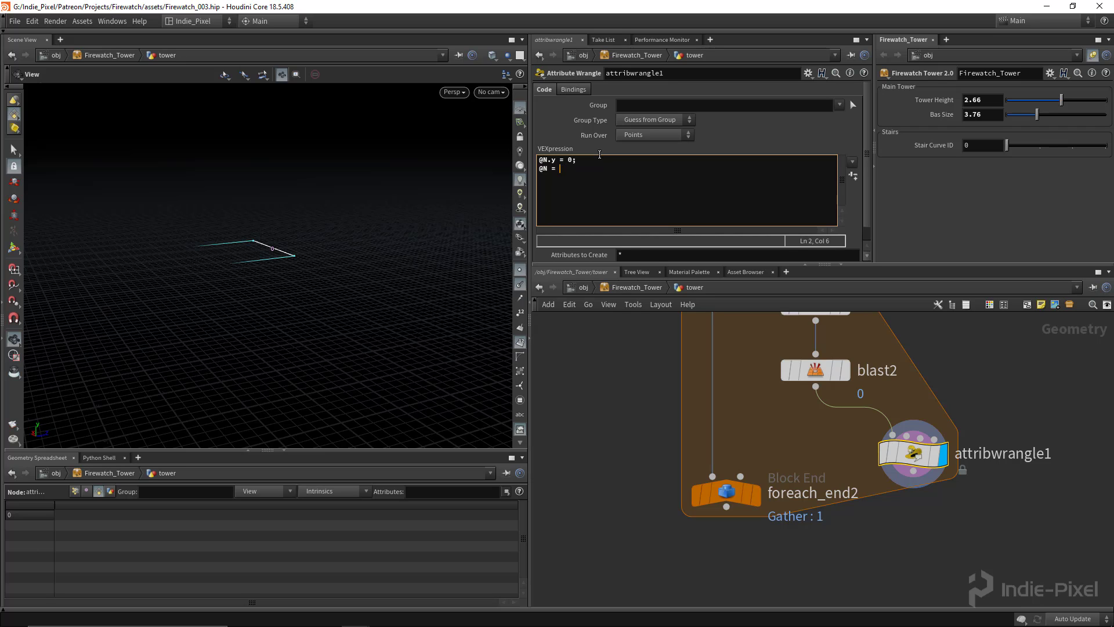
pyautogui.write('rmalize(@N);')
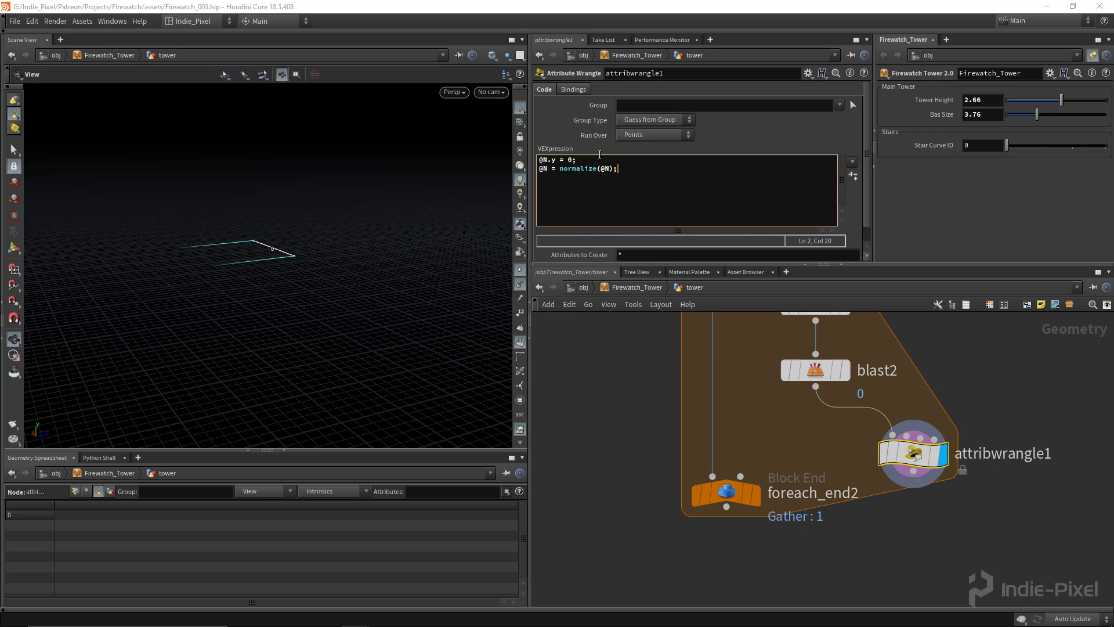
# Negate the normalize call to read @N = -normalize(@N); and add @P += @N; as the wrangle's third line
pyautogui.click(561, 168)
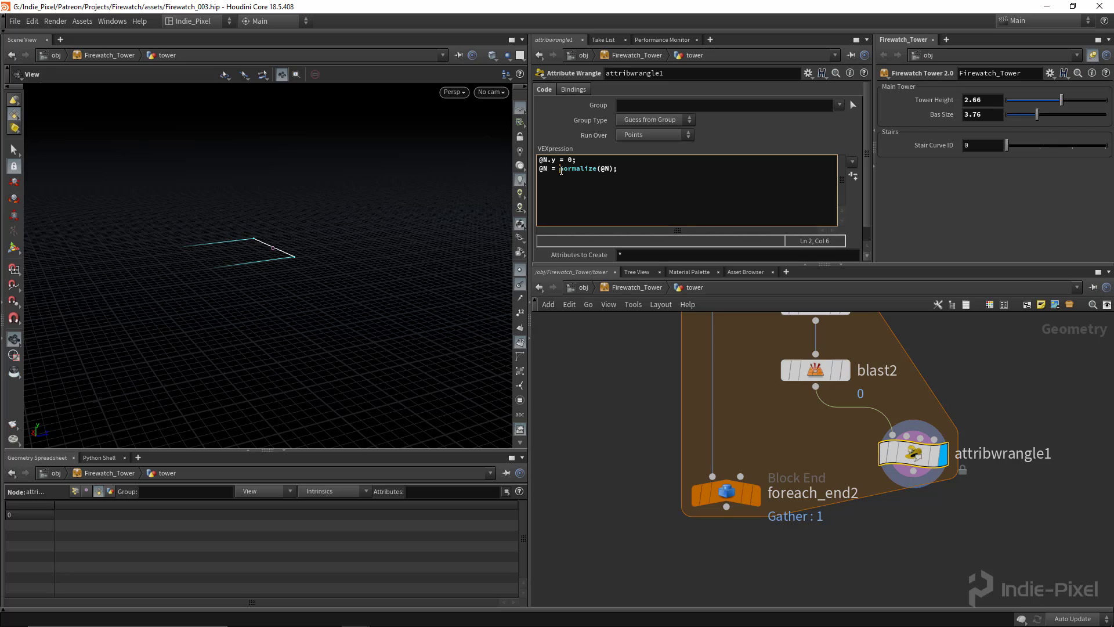
pyautogui.write('-')
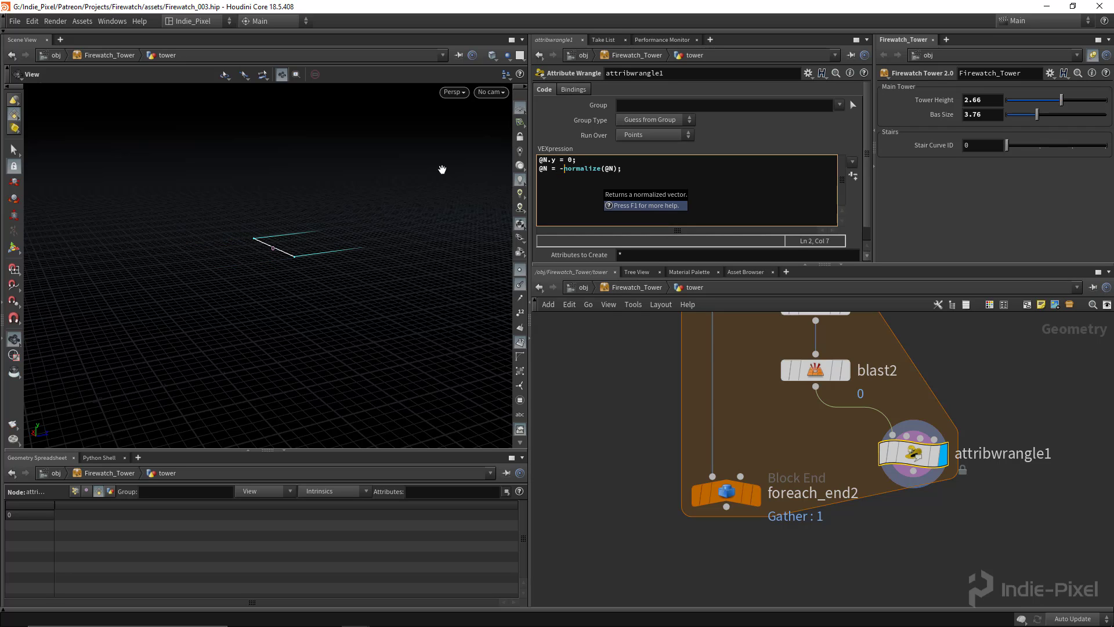
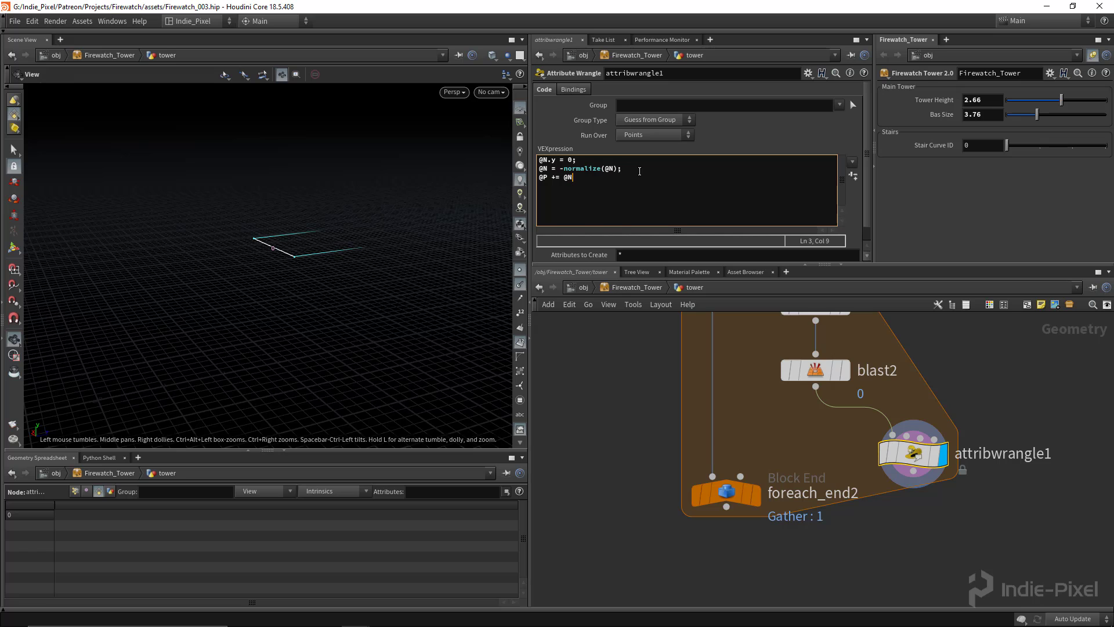
pyautogui.hotkey('ctrl', 'Return')
# Move foreach_end2 further down to make room and add a Merge node below blast2
pyautogui.moveTo(807, 426); pyautogui.dragTo(786, 408, button='middle')
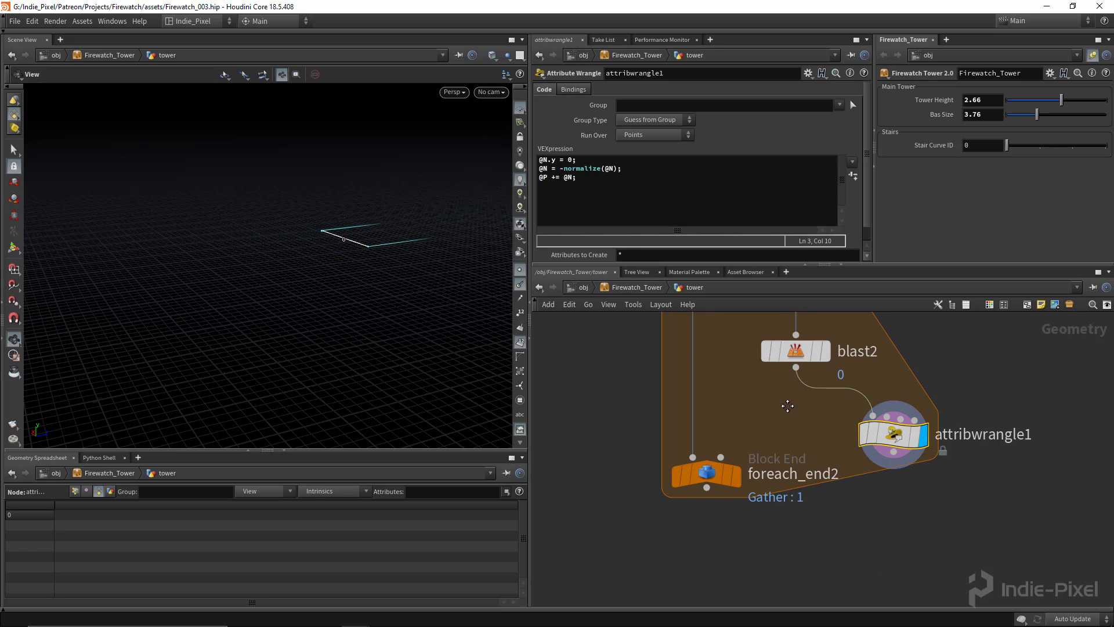
pyautogui.scroll(-1, 786, 408)
pyautogui.click(721, 455)
pyautogui.moveTo(721, 456); pyautogui.dragTo(690, 568)
pyautogui.press('Tab')
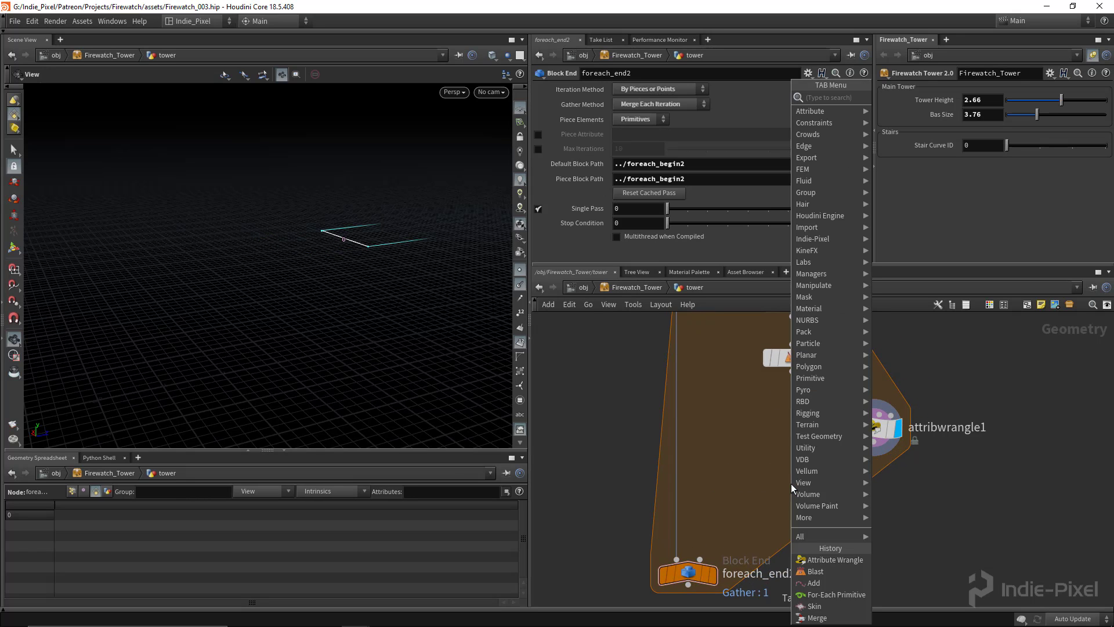
pyautogui.write('merge')
pyautogui.press('Return')
pyautogui.click(791, 484)
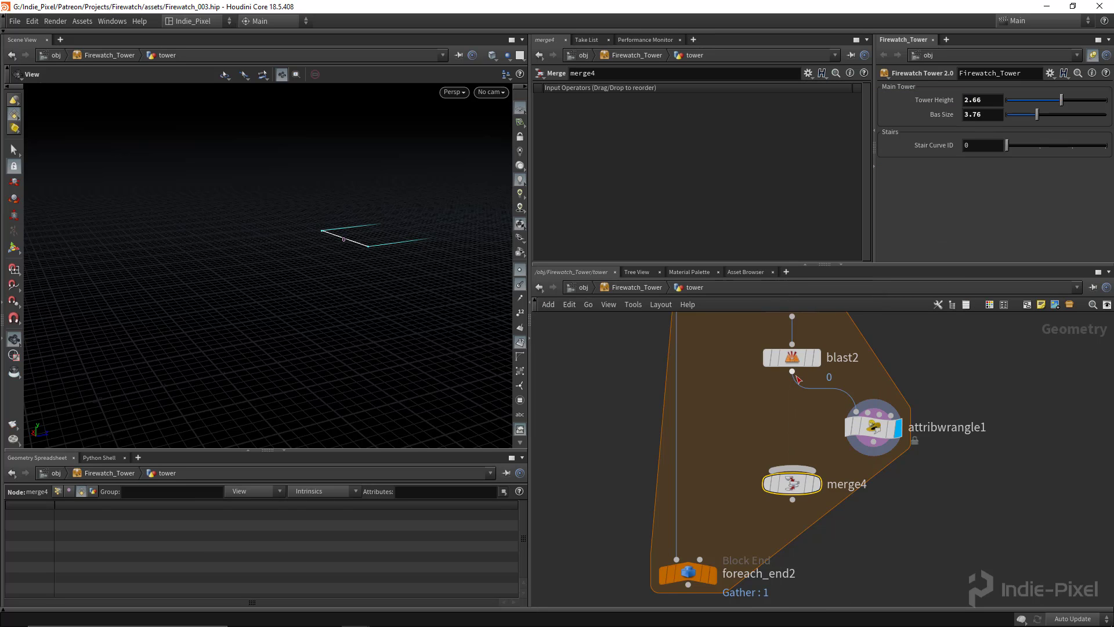
# Wire blast2 and attribwrangle1 into merge4, display it, and check the original and offset edges
pyautogui.click(792, 371)
pyautogui.click(787, 477)
pyautogui.click(874, 443)
pyautogui.click(812, 477)
pyautogui.click(818, 486)
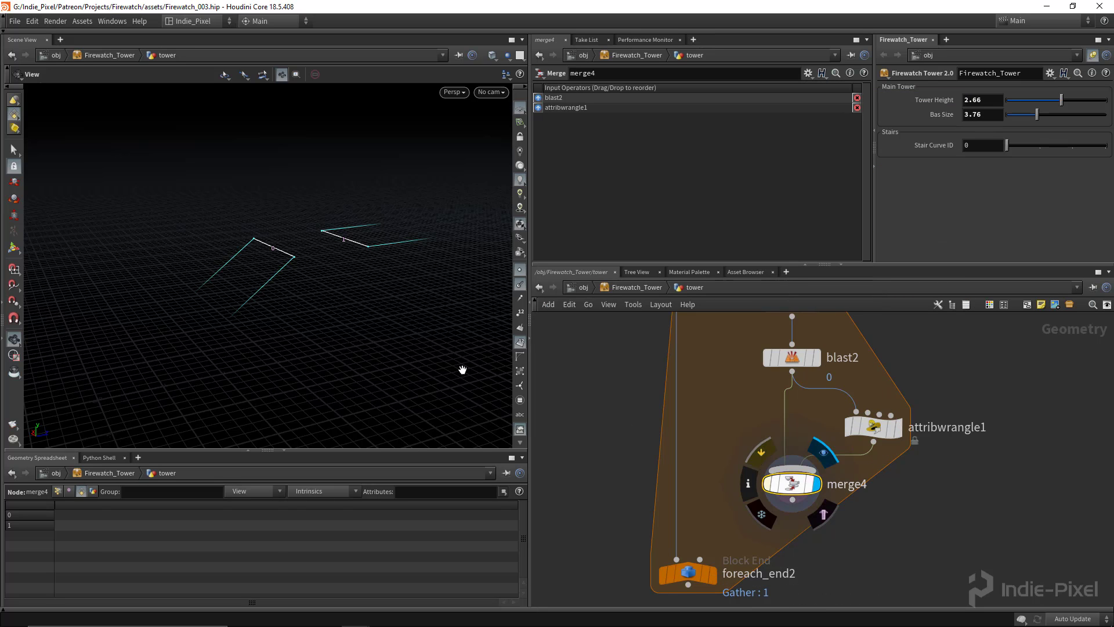
pyautogui.moveTo(460, 368); pyautogui.dragTo(320, 202)
pyautogui.moveTo(258, 293); pyautogui.dragTo(473, 333)
# Add a Skin node below merge4, feed it from merge4, and display the skinned surface
pyautogui.moveTo(736, 528); pyautogui.dragTo(699, 437, button='middle')
pyautogui.click(699, 438)
pyautogui.press('Tab')
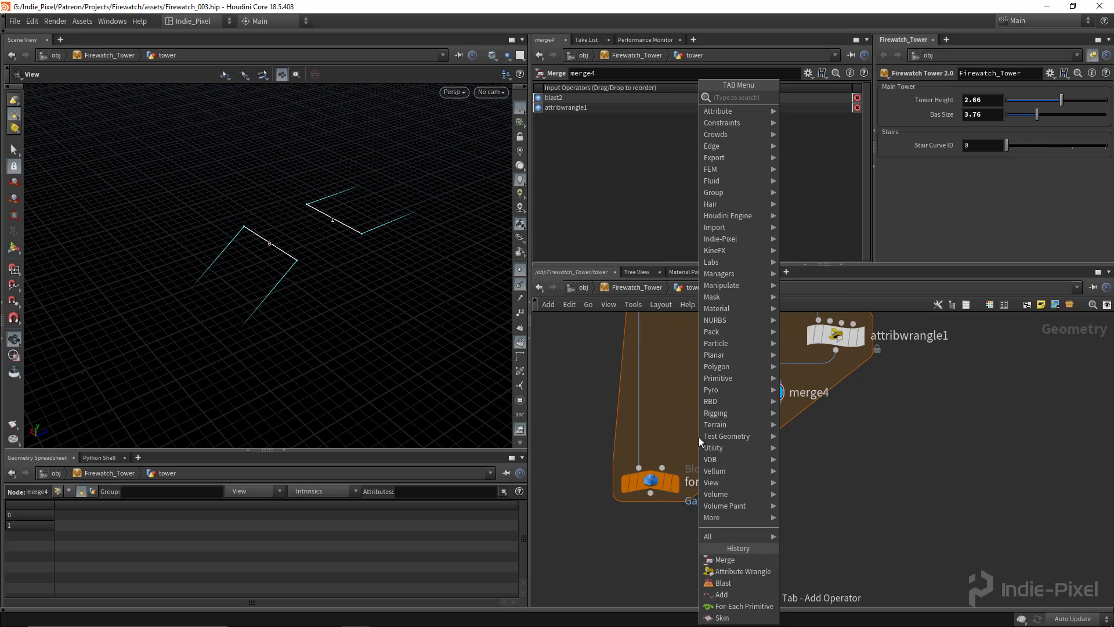
pyautogui.write('skin')
pyautogui.press('Return')
pyautogui.click(755, 456)
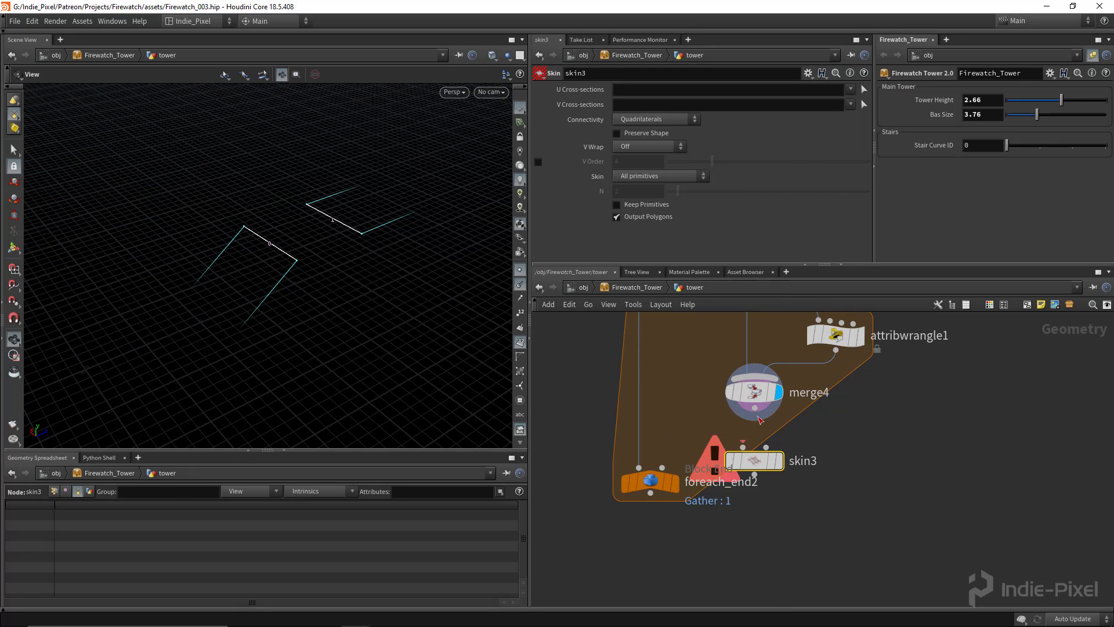
pyautogui.click(755, 408)
pyautogui.click(758, 460)
pyautogui.scroll(-3, 758, 460)
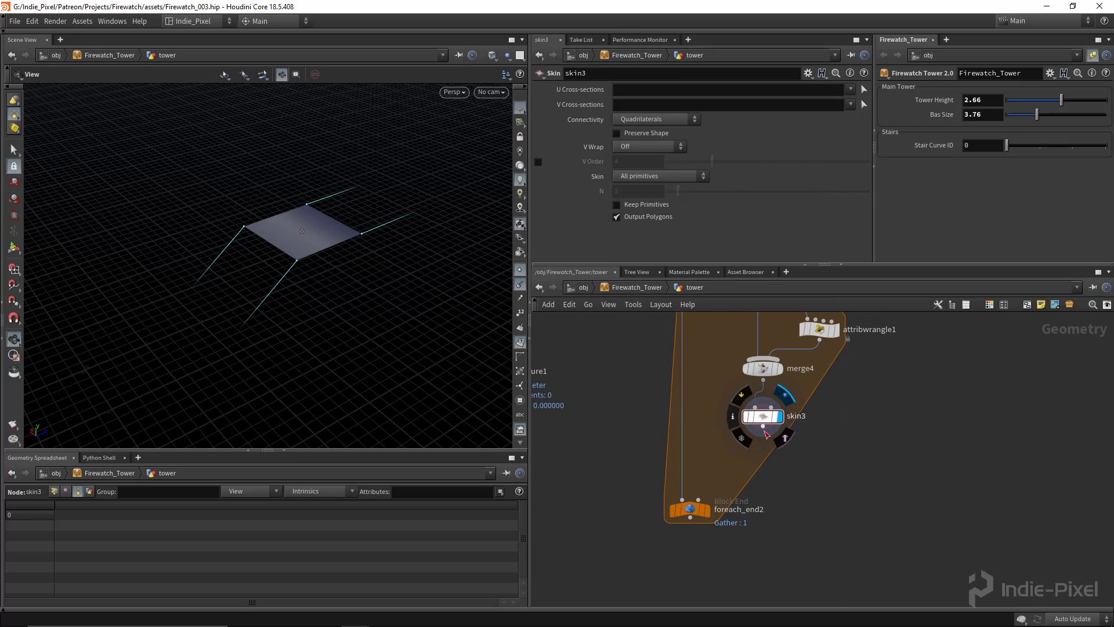
# Wire skin3 into foreach_end2, display foreach_end2, and line it up beneath skin3
pyautogui.click(763, 427)
pyautogui.click(682, 500)
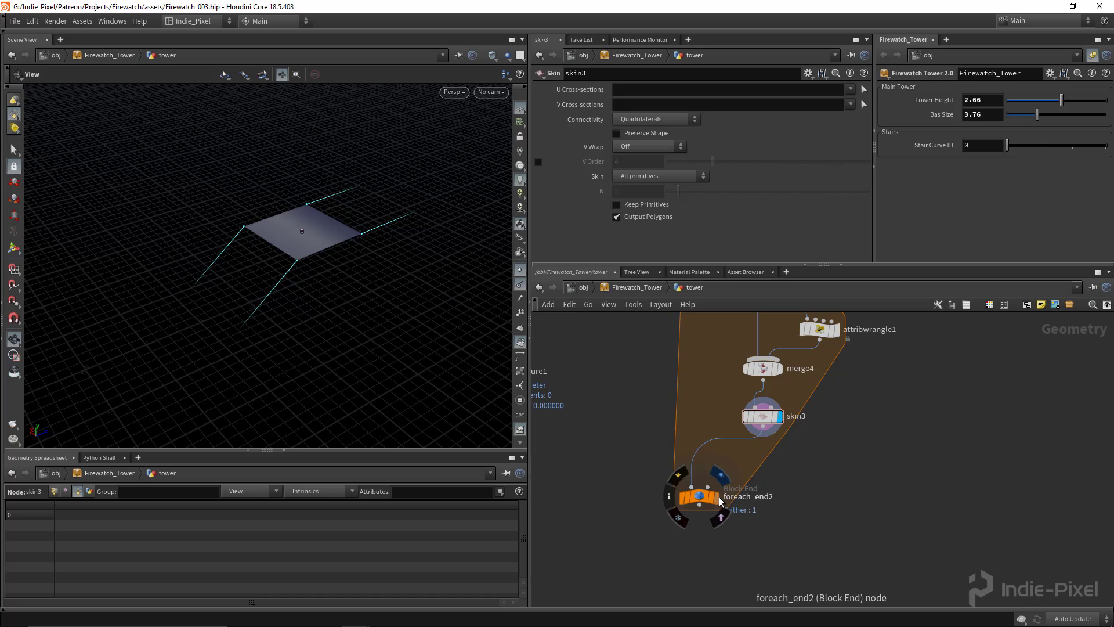
pyautogui.click(706, 506)
pyautogui.click(695, 506)
pyautogui.scroll(-3, 757, 465)
pyautogui.moveTo(813, 368); pyautogui.dragTo(807, 440, button='middle')
pyautogui.moveTo(853, 404); pyautogui.dragTo(637, 589)
pyautogui.moveTo(713, 562); pyautogui.dragTo(717, 556)
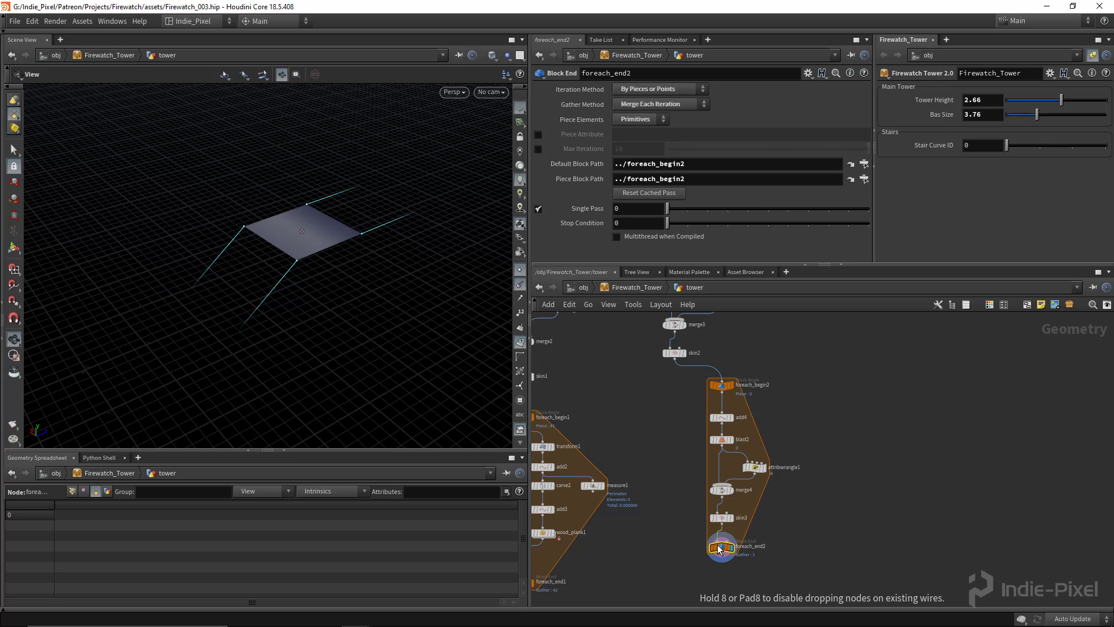
# Turn off Single Pass on foreach_end2 and inspect the platforms generated for all strips
pyautogui.scroll(4, 671, 520)
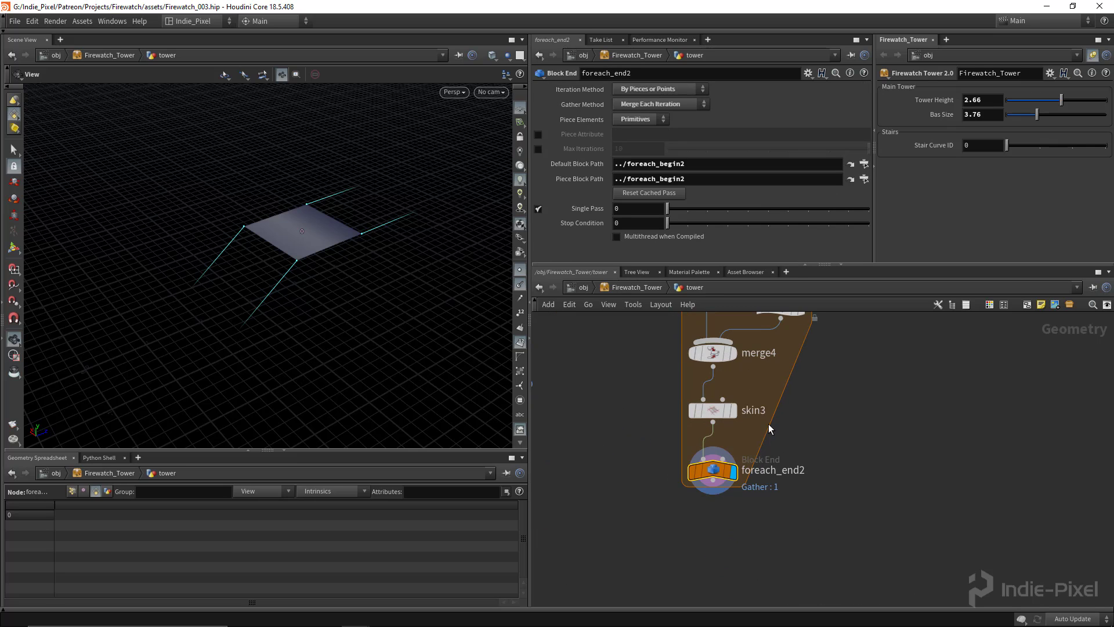
pyautogui.click(538, 208)
pyautogui.moveTo(430, 231); pyautogui.dragTo(79, 278, button='right')
pyautogui.moveTo(317, 209); pyautogui.dragTo(351, 191, button='middle')
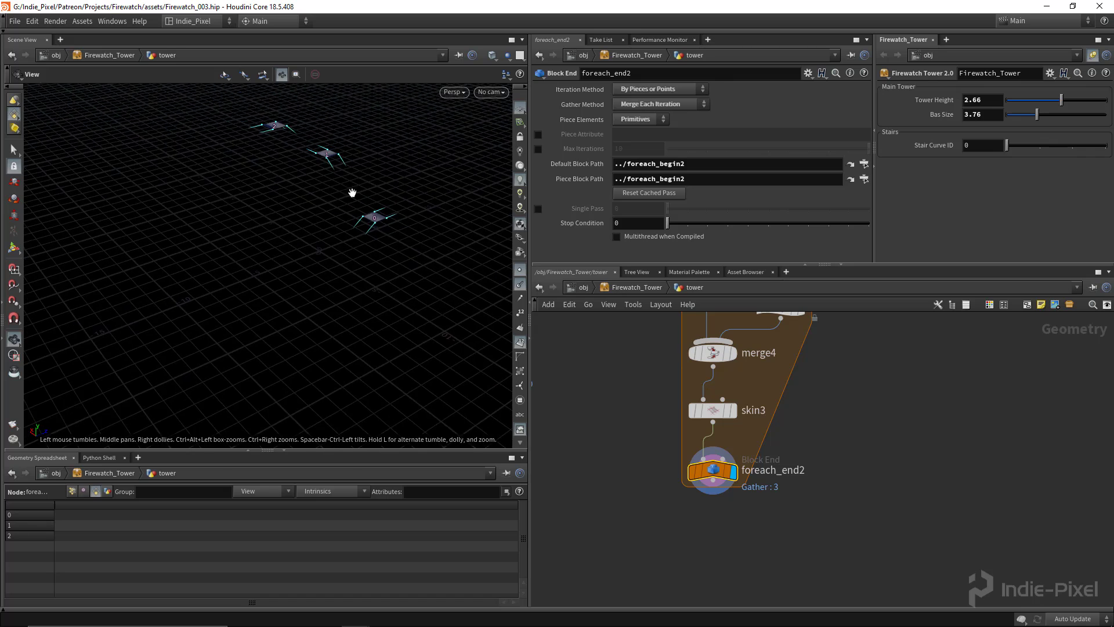
pyautogui.moveTo(350, 191); pyautogui.dragTo(190, 268)
pyautogui.moveTo(343, 219); pyautogui.dragTo(279, 254, button='middle')
pyautogui.moveTo(279, 254); pyautogui.dragTo(342, 231, button='right')
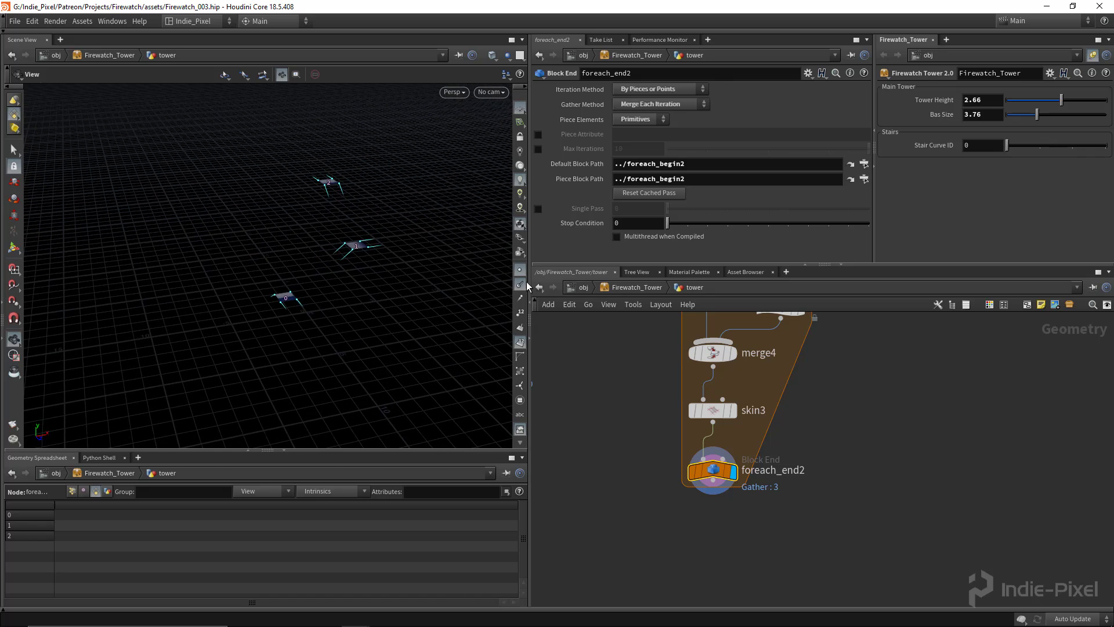
# Hide the points and point normals in the viewport and move foreach_end2 down level with foreach_end1
pyautogui.moveTo(695, 527); pyautogui.dragTo(887, 545, button='middle')
pyautogui.scroll(-3, 809, 513)
pyautogui.moveTo(773, 543); pyautogui.dragTo(765, 489, button='middle')
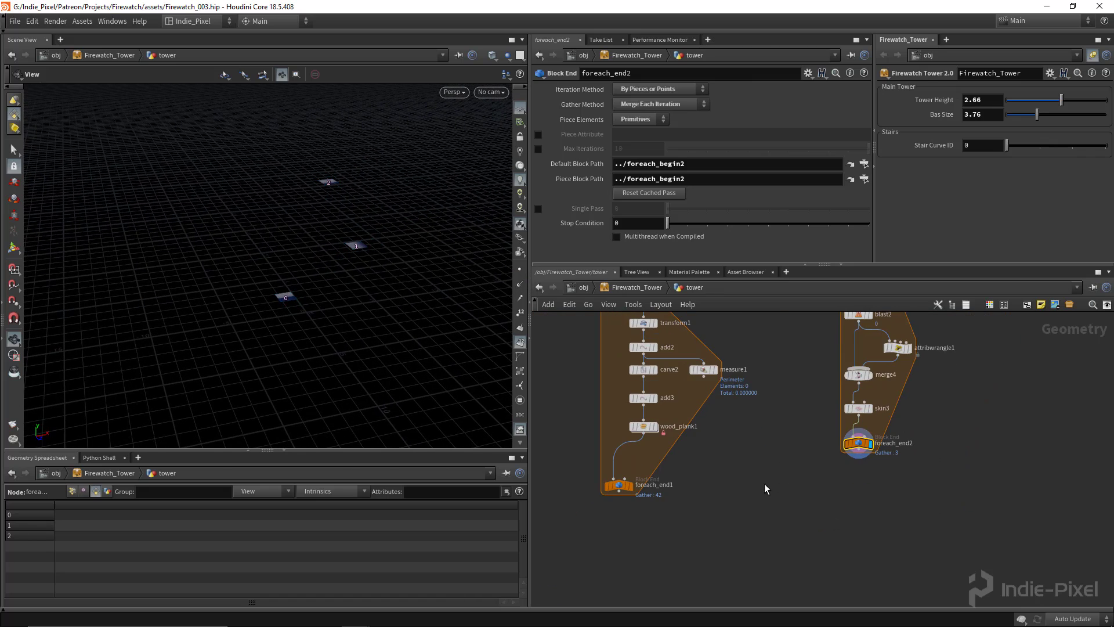
pyautogui.moveTo(860, 450); pyautogui.dragTo(860, 492)
pyautogui.moveTo(766, 527); pyautogui.dragTo(763, 489, button='middle')
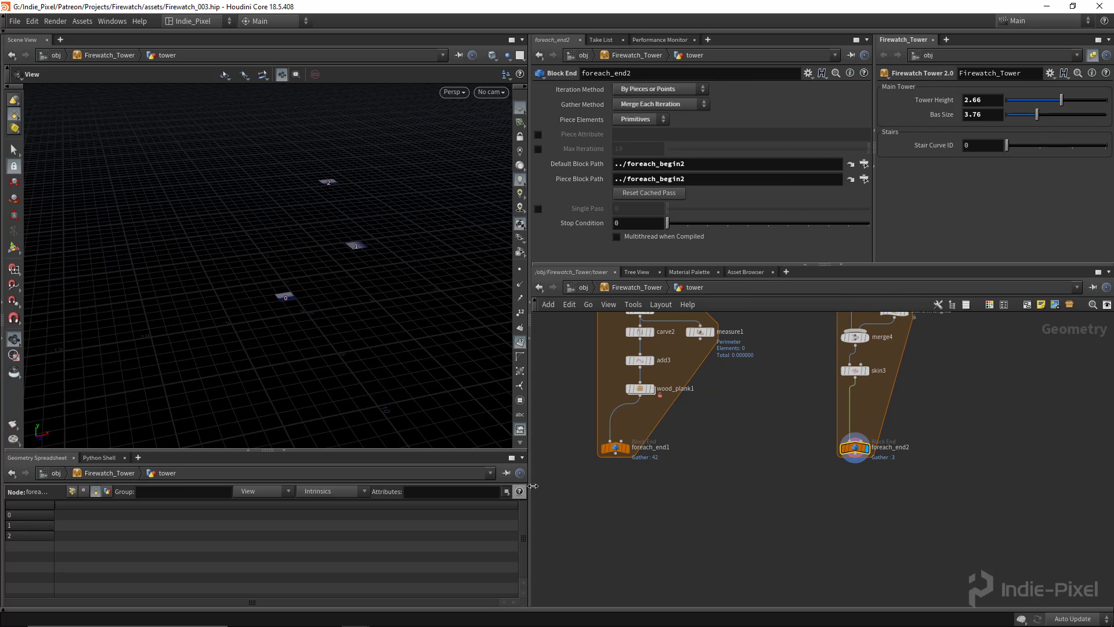
# Combine foreach_end1 and foreach_end2 in a displayed Merge node placed between and below them
pyautogui.moveTo(562, 490); pyautogui.dragTo(894, 433)
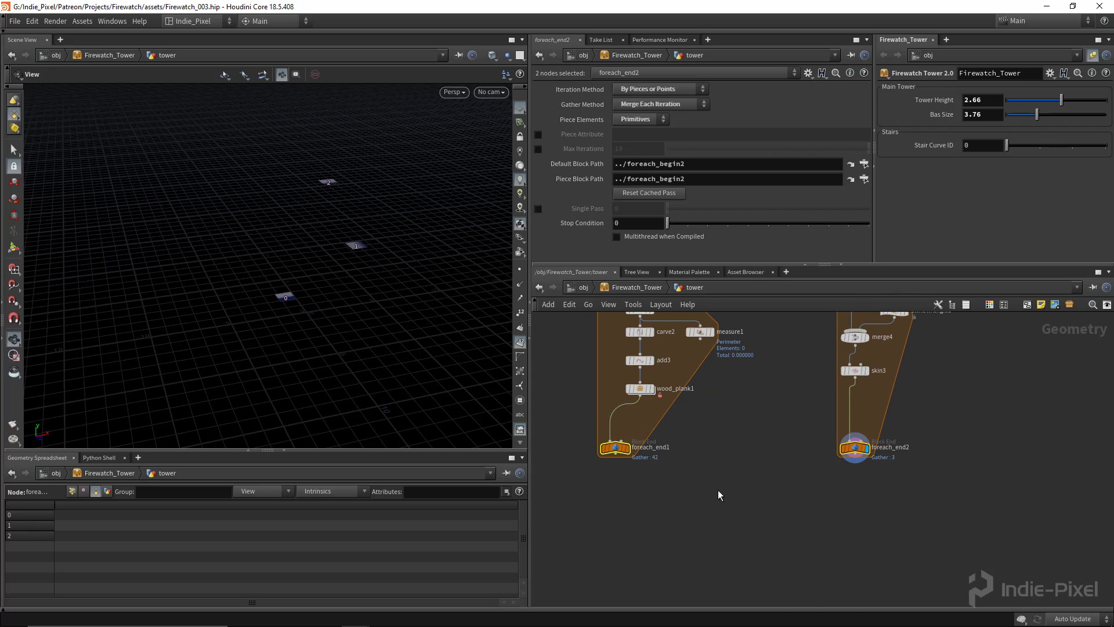
pyautogui.keyDown('alt'); pyautogui.moveTo(615, 456); pyautogui.dragTo(717, 503); pyautogui.keyUp('alt')
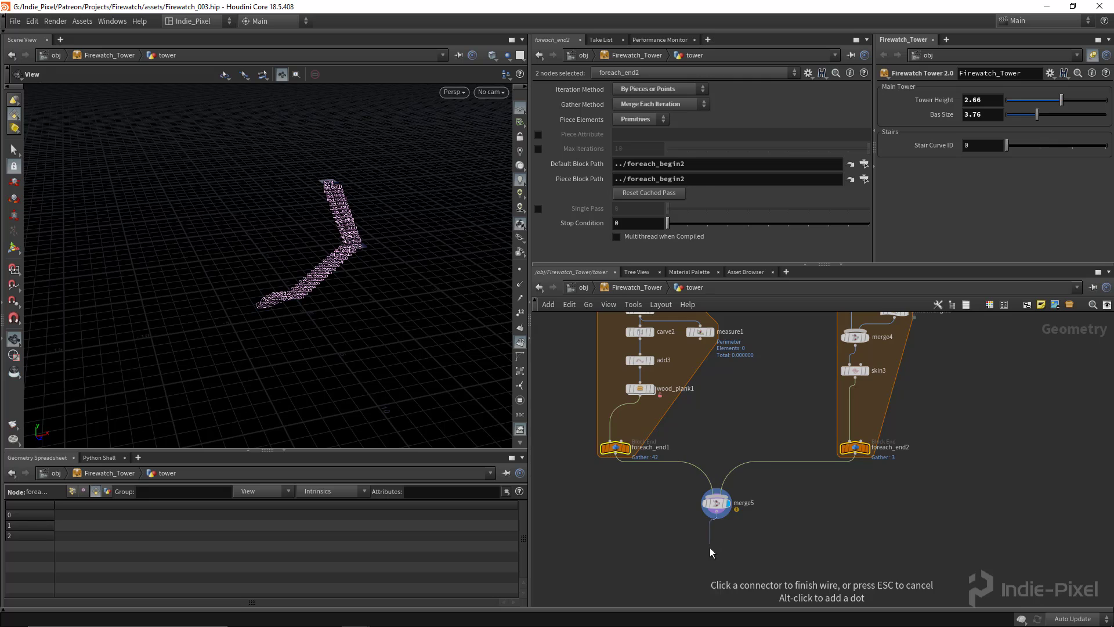
pyautogui.press('Escape')
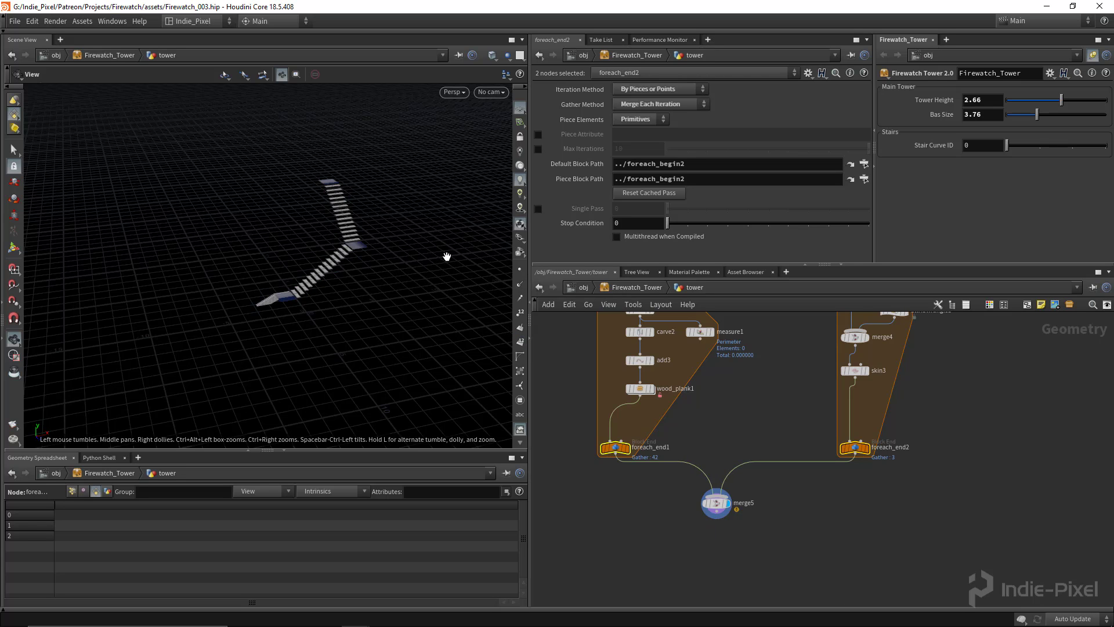
# Add a new Merge node in the empty network area between merge5 and foreach_end2
pyautogui.moveTo(458, 272); pyautogui.dragTo(414, 224)
pyautogui.moveTo(343, 175); pyautogui.dragTo(300, 356)
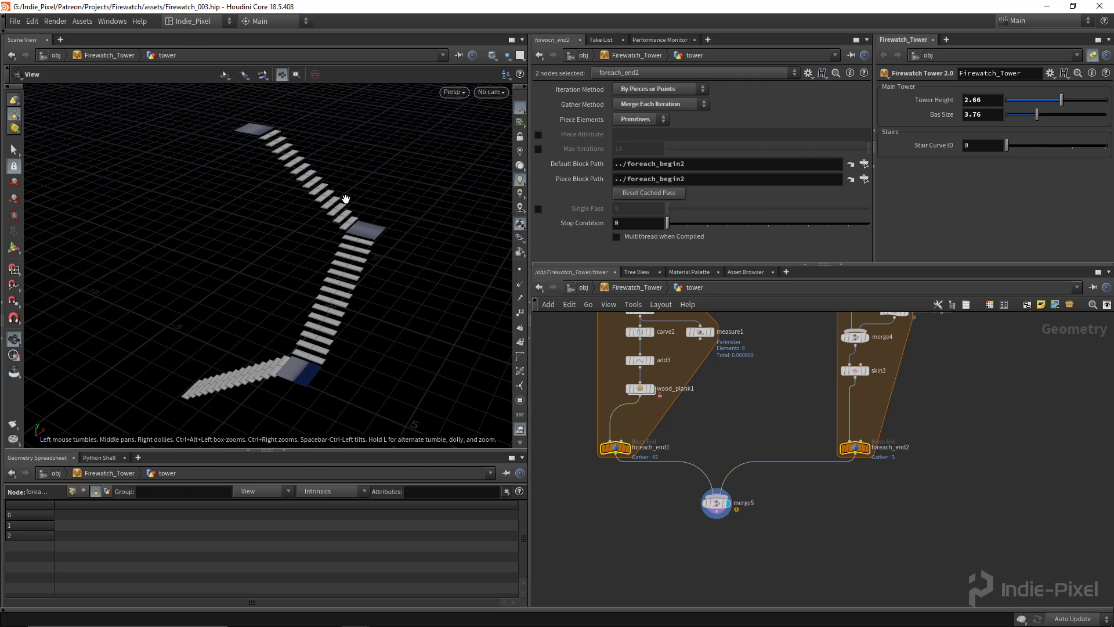
pyautogui.moveTo(298, 366)
pyautogui.mouseDown()
pyautogui.moveTo(316, 363)
pyautogui.moveTo(293, 361)
pyautogui.mouseUp()
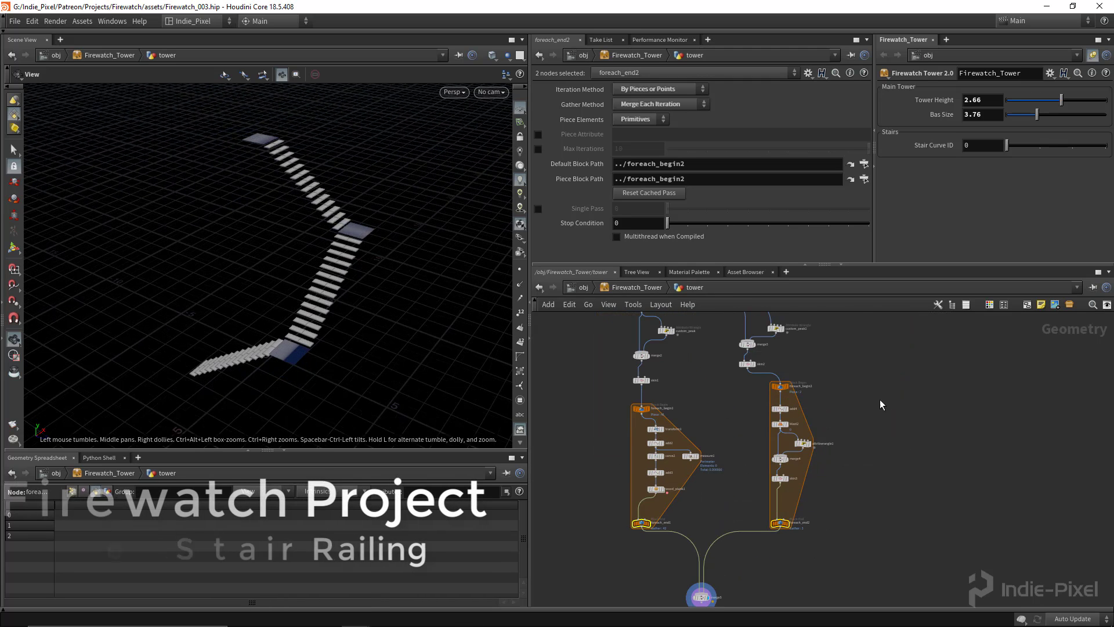
pyautogui.moveTo(824, 536); pyautogui.dragTo(826, 390)
pyautogui.moveTo(789, 413); pyautogui.dragTo(771, 400, button='middle')
pyautogui.scroll(4, 743, 500)
pyautogui.click(754, 511)
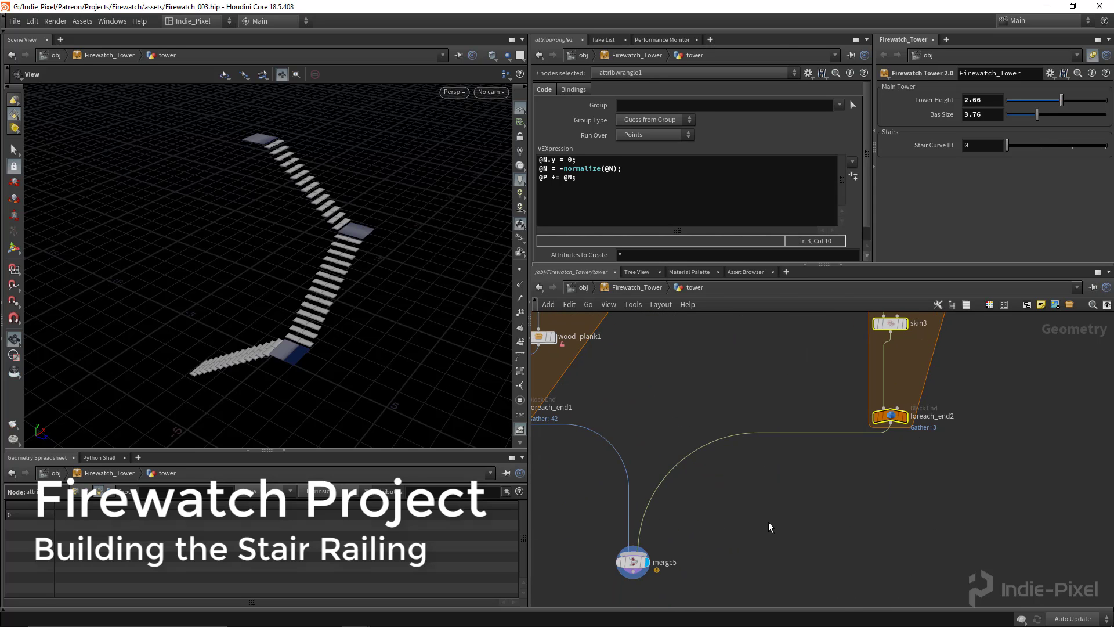
pyautogui.press('Tab')
pyautogui.write('merg')
pyautogui.press('Return')
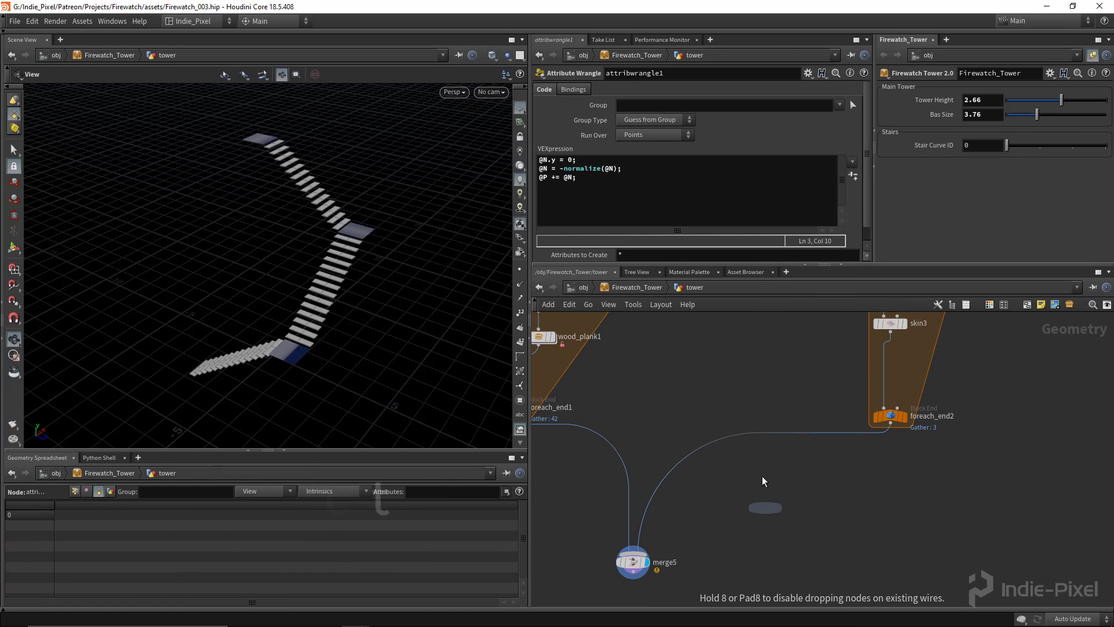
pyautogui.click(763, 415)
# Display the skin2 surface and connect skin2's output to the new Merge node
pyautogui.scroll(-5, 766, 441)
pyautogui.scroll(4, 751, 388)
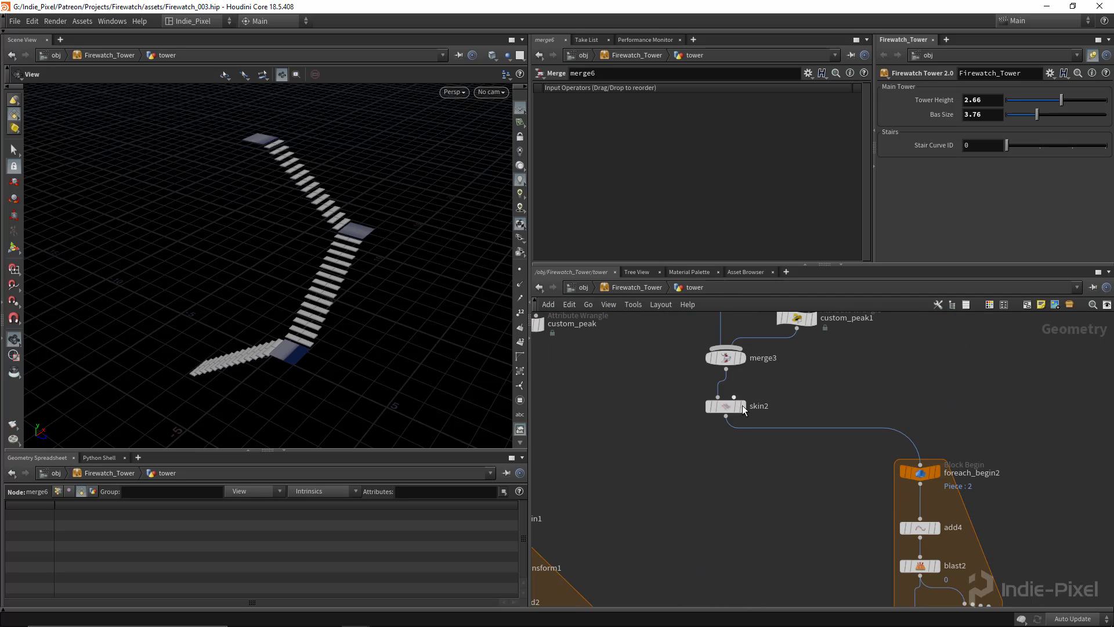
pyautogui.click(743, 406)
pyautogui.moveTo(306, 316); pyautogui.dragTo(306, 291)
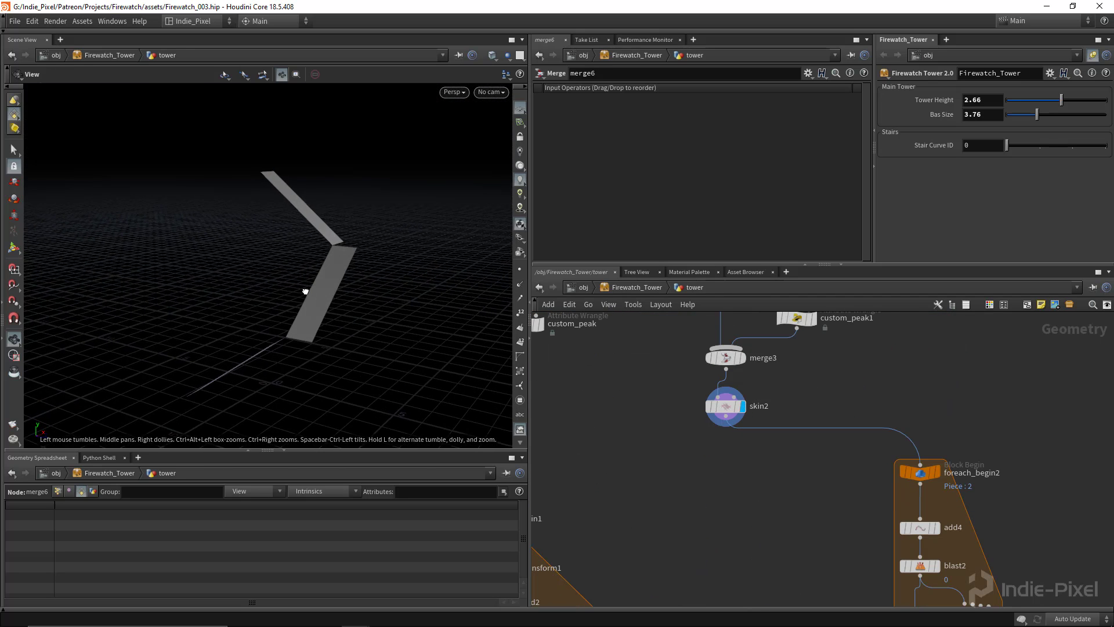
pyautogui.click(727, 423)
pyautogui.scroll(-4, 726, 444)
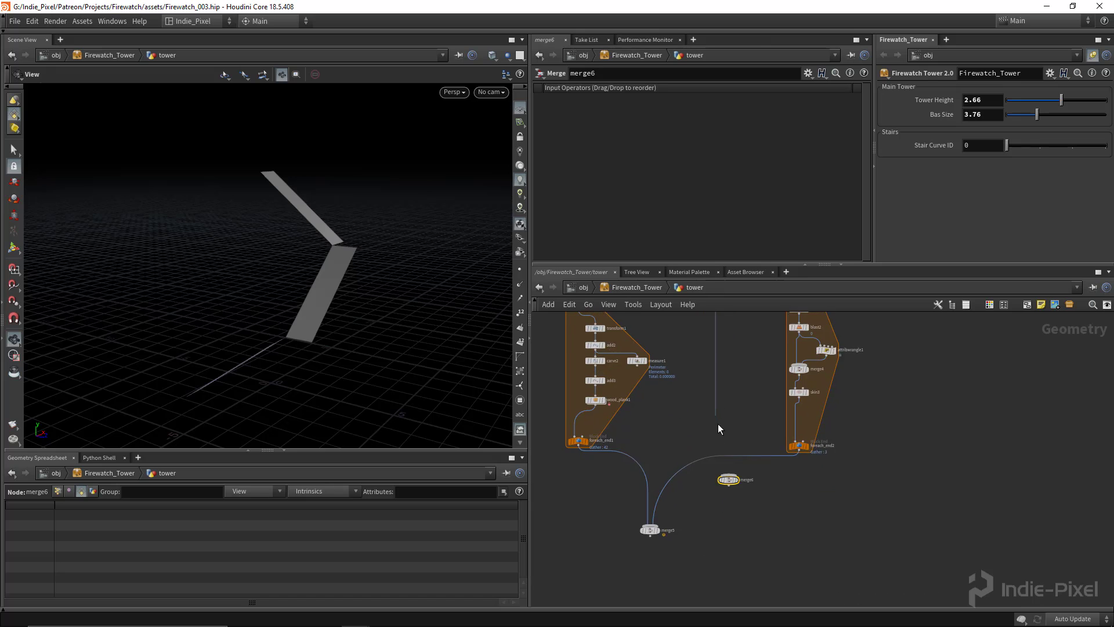
pyautogui.scroll(3, 726, 495)
pyautogui.click(736, 511)
# Connect foreach_end2 to merge6 as a second input and display the merged stair and landing surfaces
pyautogui.click(858, 469)
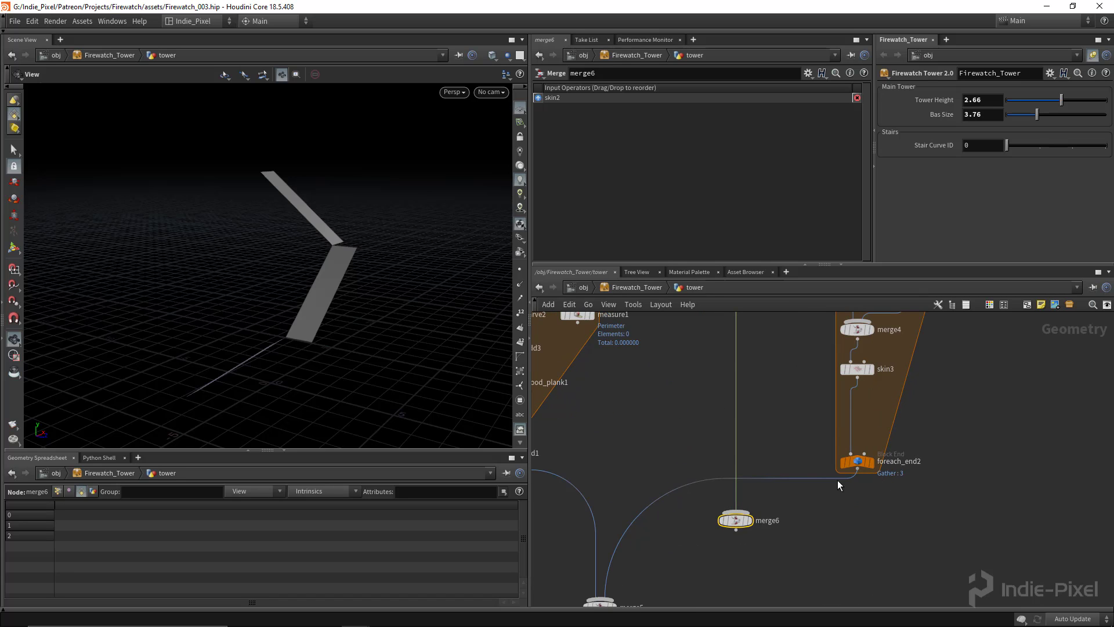
pyautogui.click(736, 512)
pyautogui.click(749, 520)
pyautogui.moveTo(302, 275); pyautogui.dragTo(308, 303)
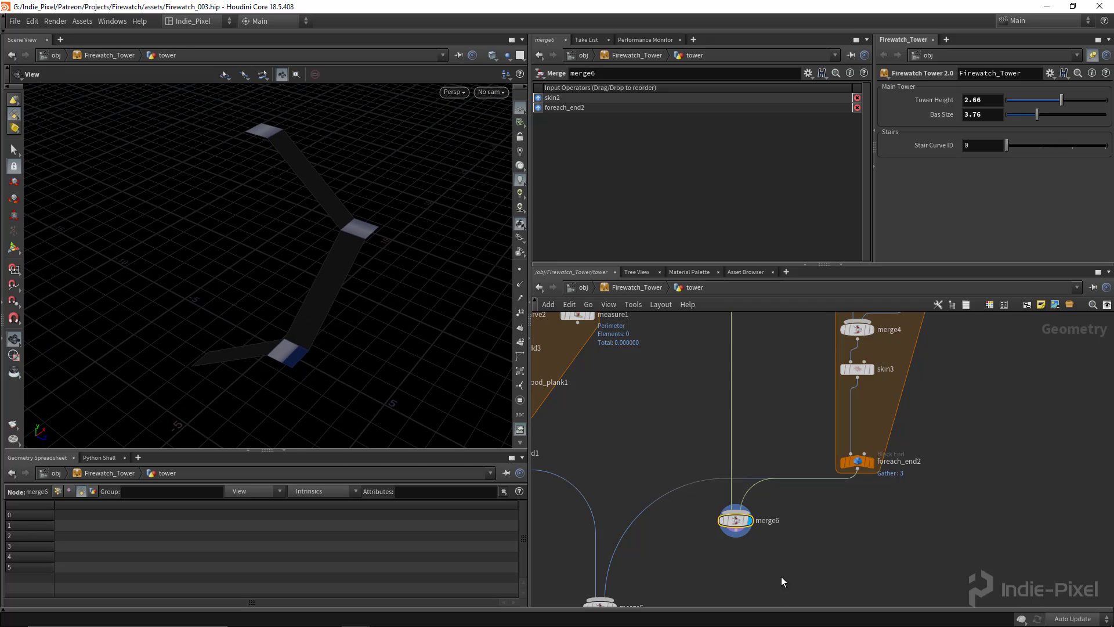
# Add a Fuse node below merge6, connect merge6 to its first input, and display the fused surface
pyautogui.moveTo(706, 572); pyautogui.dragTo(722, 475, button='middle')
pyautogui.press('Tab')
pyautogui.write('fus')
pyautogui.press('Return')
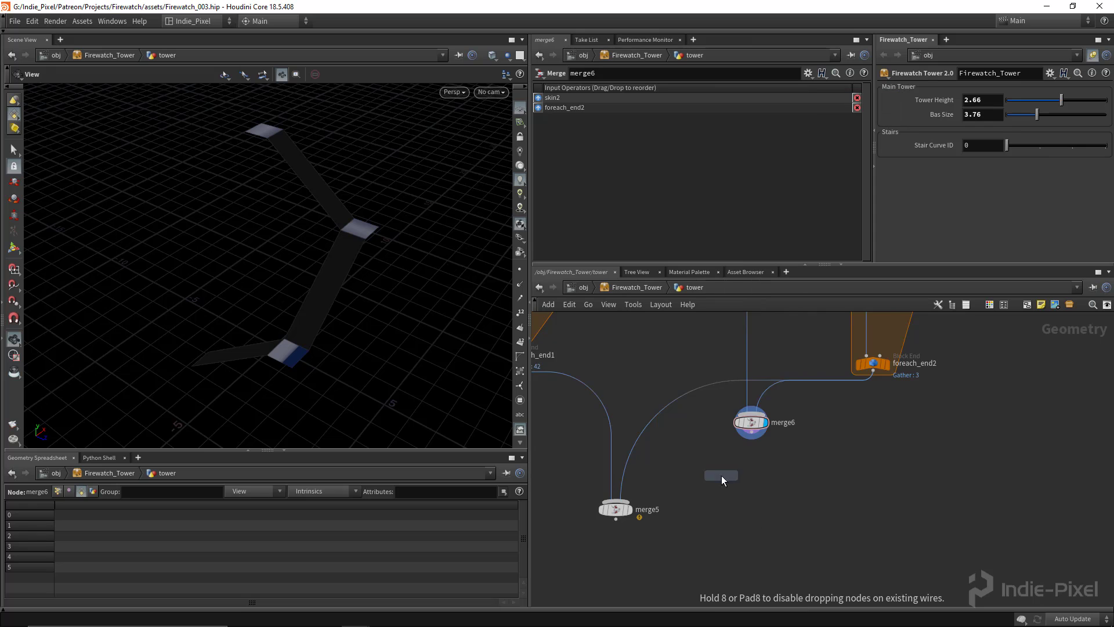
pyautogui.scroll(3, 722, 475)
pyautogui.click(755, 471)
pyautogui.moveTo(758, 407); pyautogui.dragTo(746, 460)
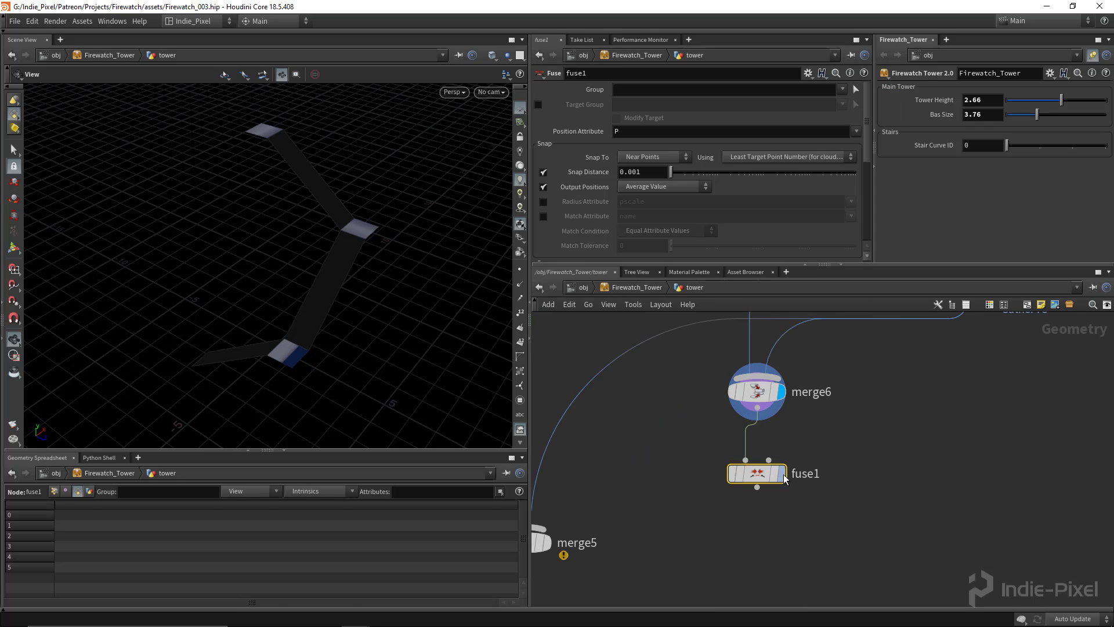
pyautogui.click(780, 473)
pyautogui.moveTo(319, 261); pyautogui.dragTo(330, 259)
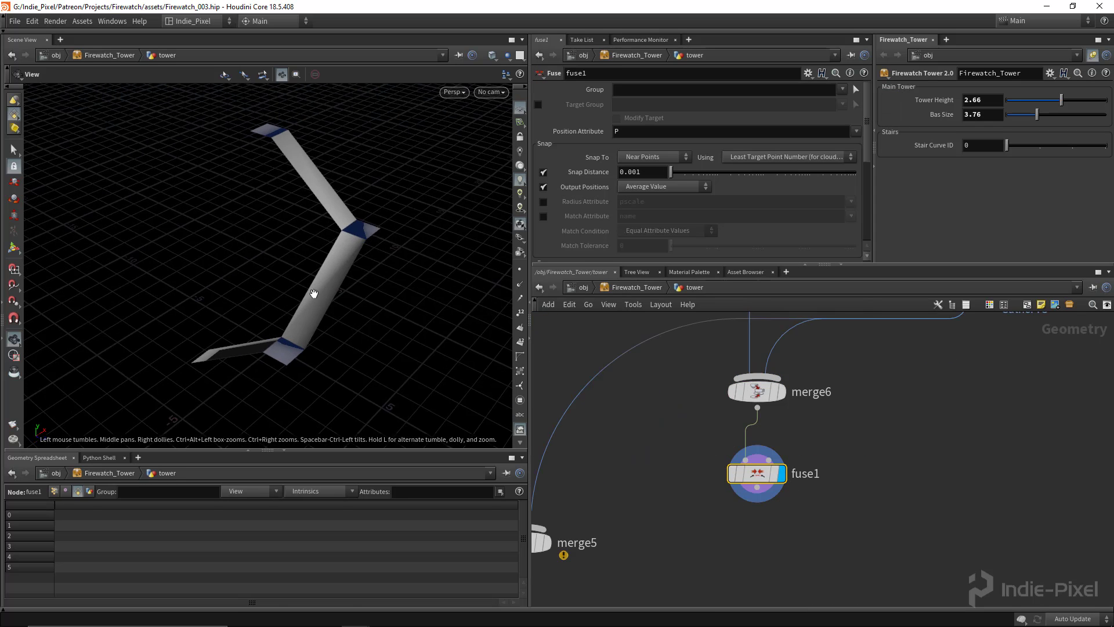
pyautogui.moveTo(286, 367); pyautogui.dragTo(295, 351)
# Insert a Reverse node between foreach_end2 and merge6 to flip the landing faces
pyautogui.moveTo(886, 344); pyautogui.dragTo(795, 434, button='middle')
pyautogui.press('Tab')
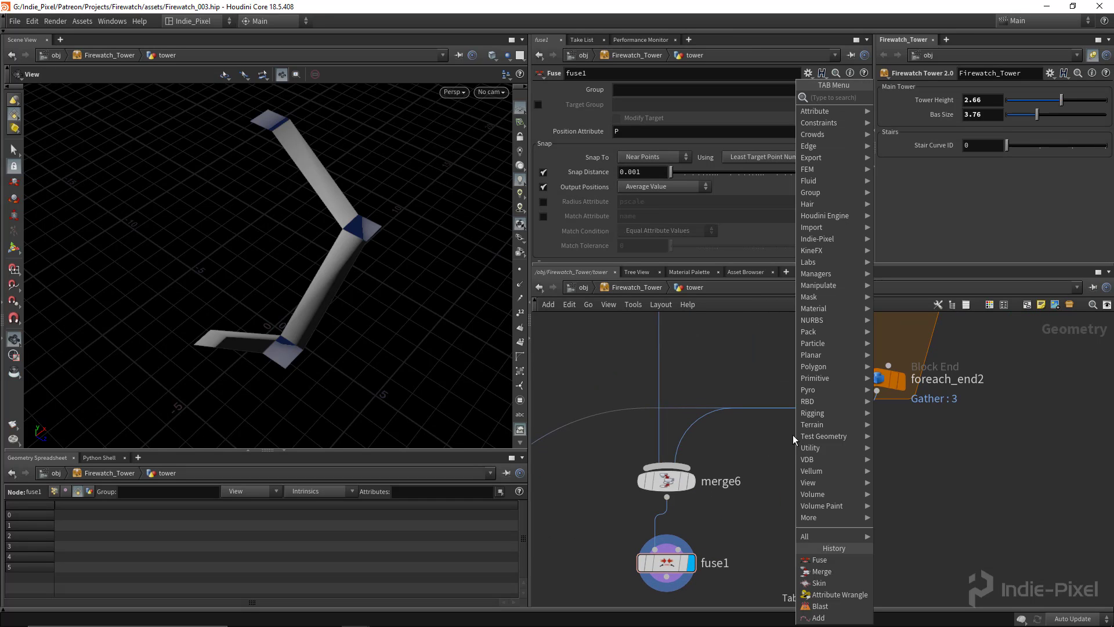
pyautogui.write('rever')
pyautogui.press('Return')
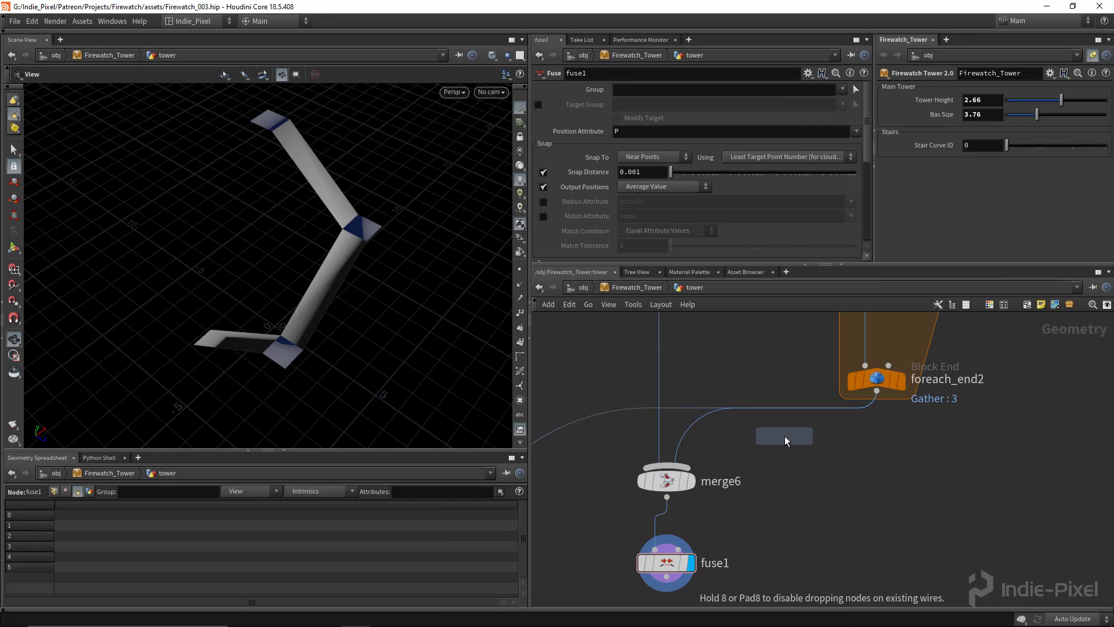
pyautogui.click(785, 438)
pyautogui.moveTo(785, 438); pyautogui.dragTo(907, 445)
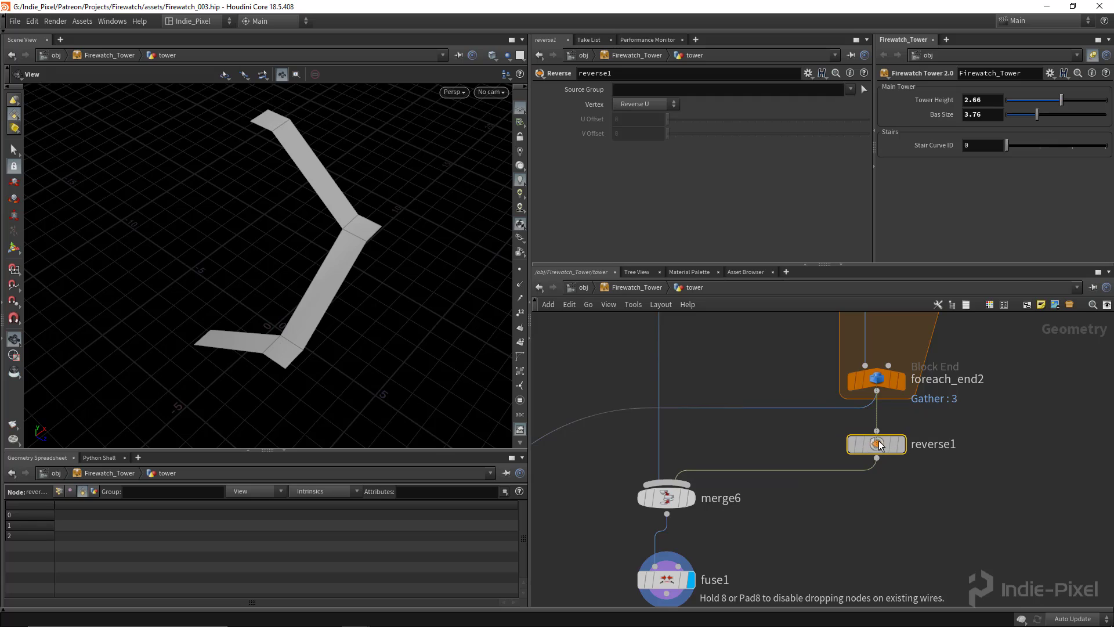
pyautogui.moveTo(278, 355); pyautogui.dragTo(301, 331)
# Add a PolyExtrude node after fuse1, connect it, and display its result
pyautogui.moveTo(865, 507); pyautogui.dragTo(868, 416, button='middle')
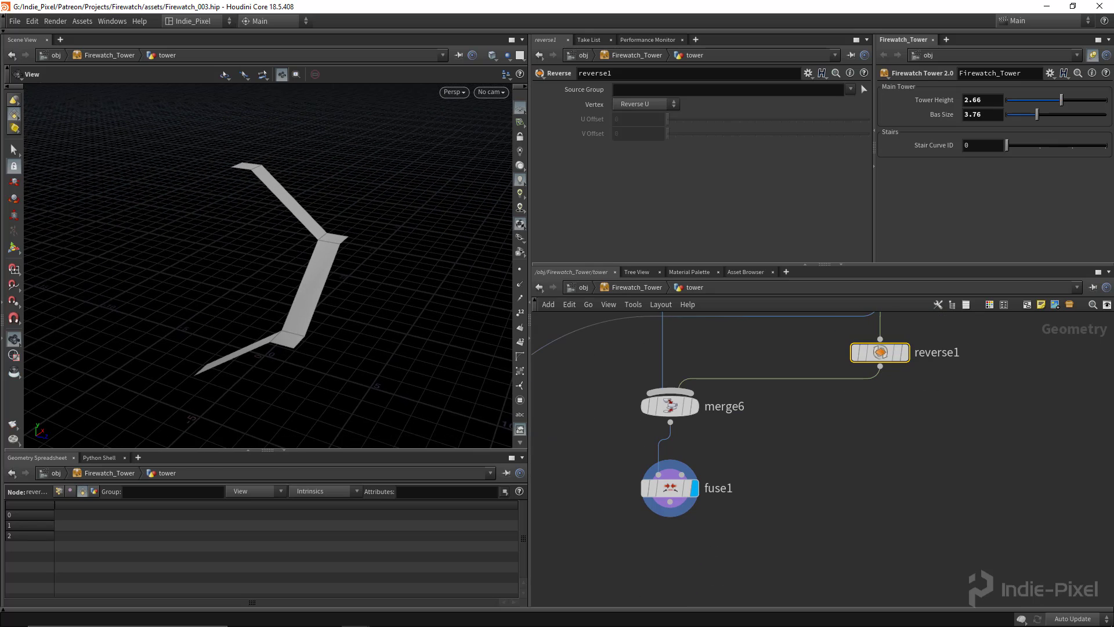
pyautogui.moveTo(862, 524); pyautogui.dragTo(875, 468, button='middle')
pyautogui.press('Tab')
pyautogui.write('pol')
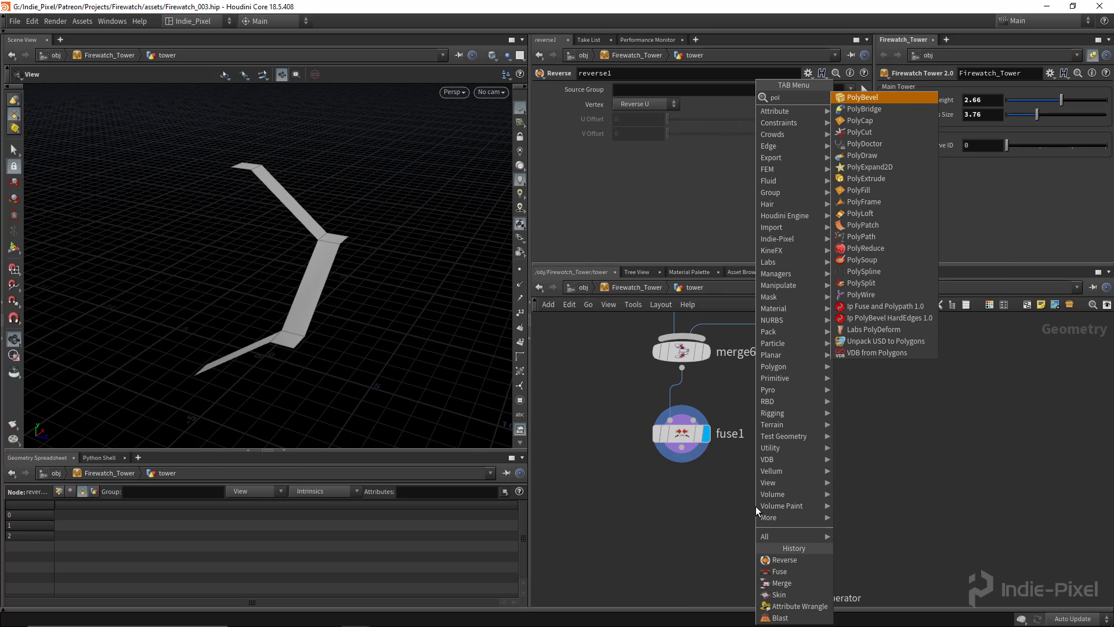
pyautogui.click(852, 166)
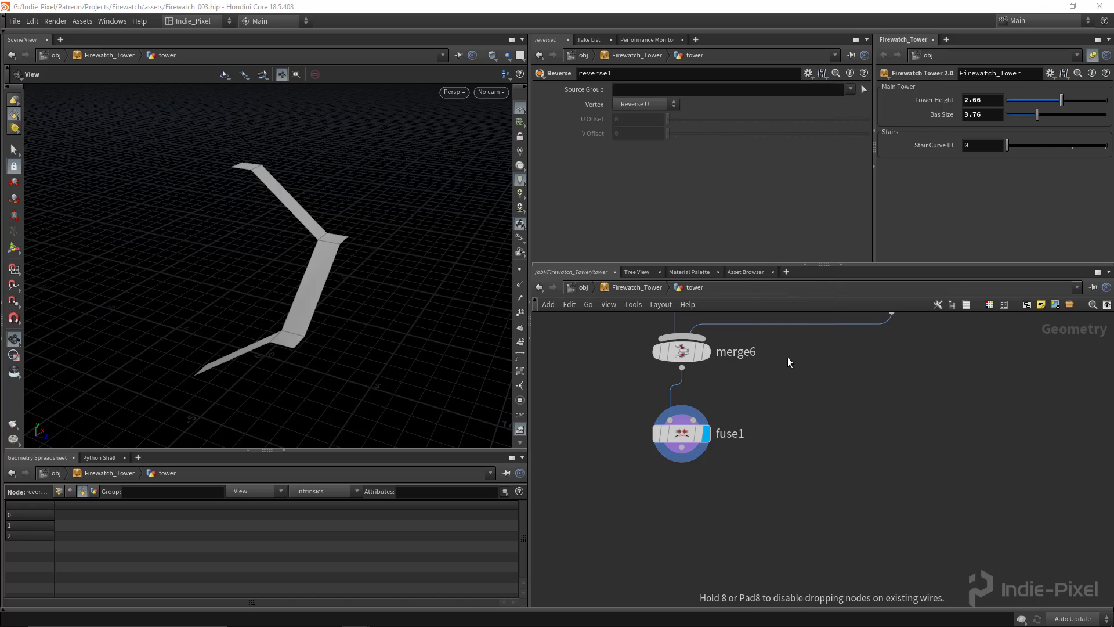
pyautogui.click(681, 503)
pyautogui.click(670, 490)
pyautogui.click(681, 447)
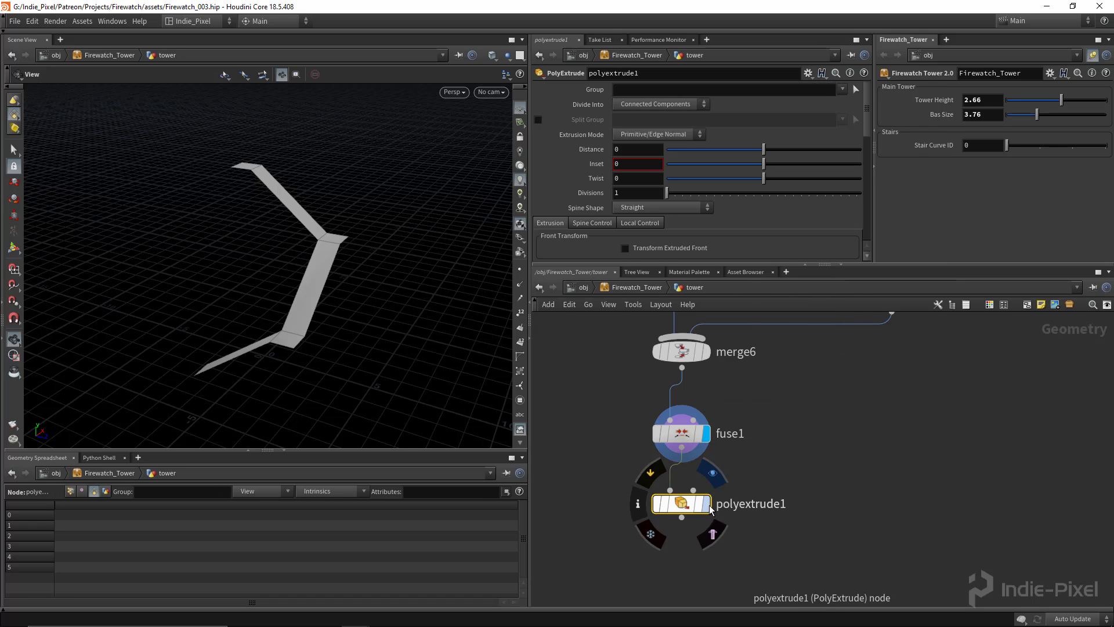
pyautogui.click(705, 503)
pyautogui.moveTo(238, 292); pyautogui.dragTo(341, 319)
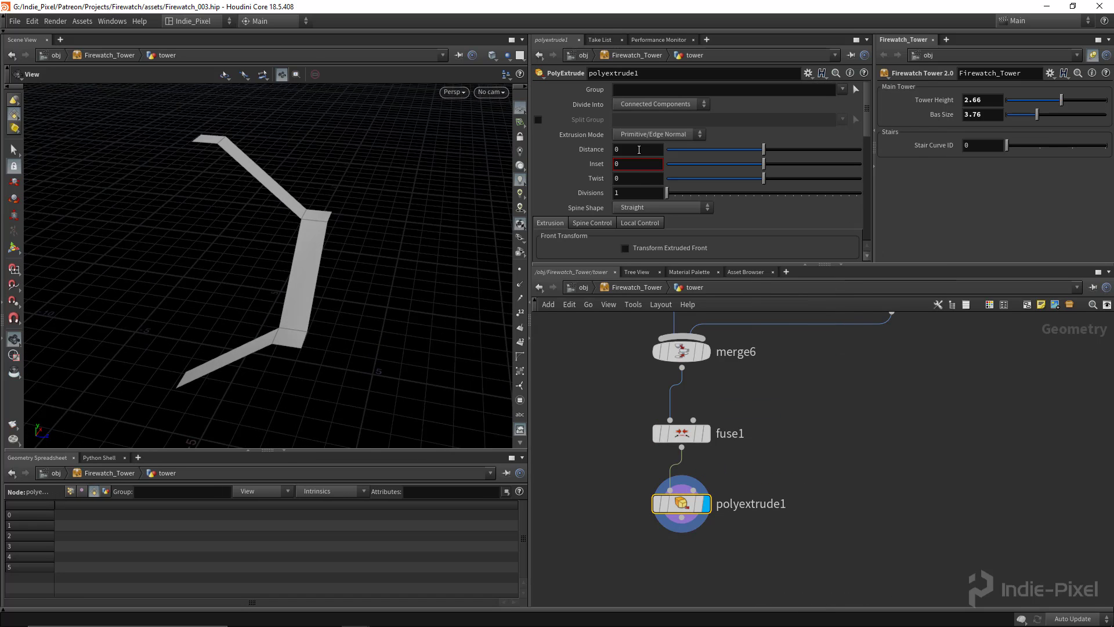
# Set the extrusion distance of polyextrude1 to 0.1
pyautogui.click(638, 150)
pyautogui.write('.1')
pyautogui.press('Return')
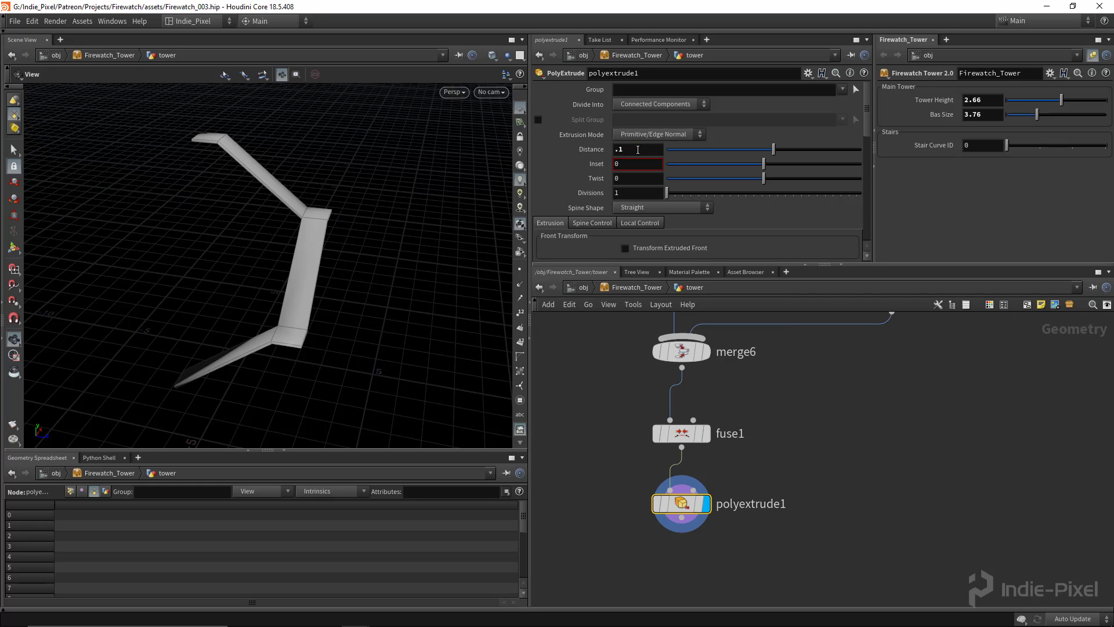
pyautogui.moveTo(428, 235); pyautogui.dragTo(503, 213)
# Enable polyextrude1's Front Boundary Group output with the name extrudeFrontSeam
pyautogui.scroll(-5, 739, 189)
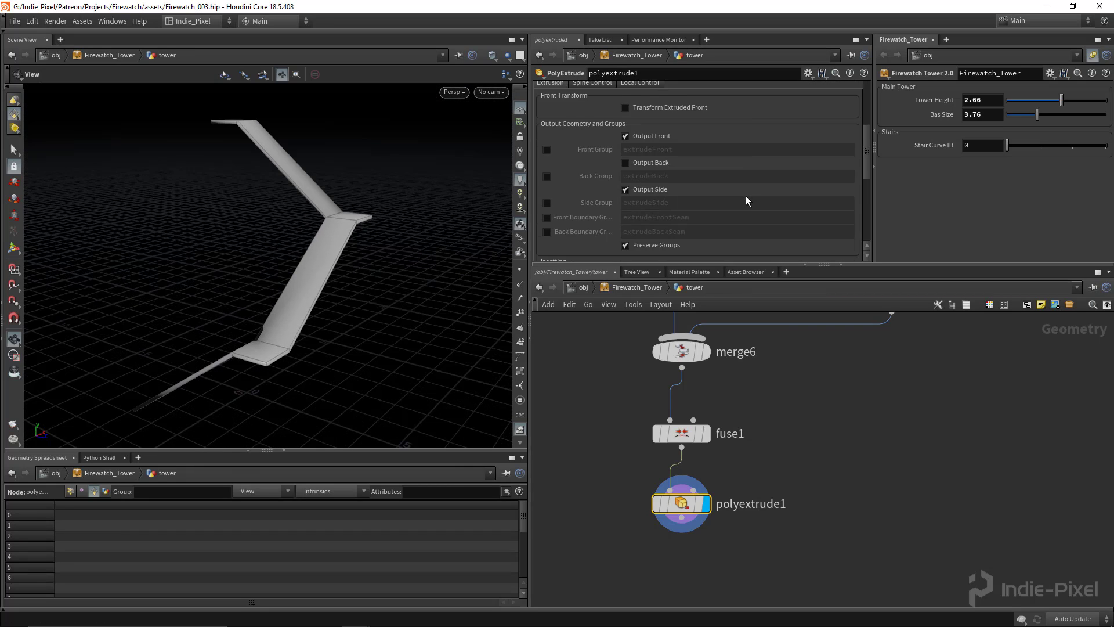
pyautogui.scroll(5, 746, 200)
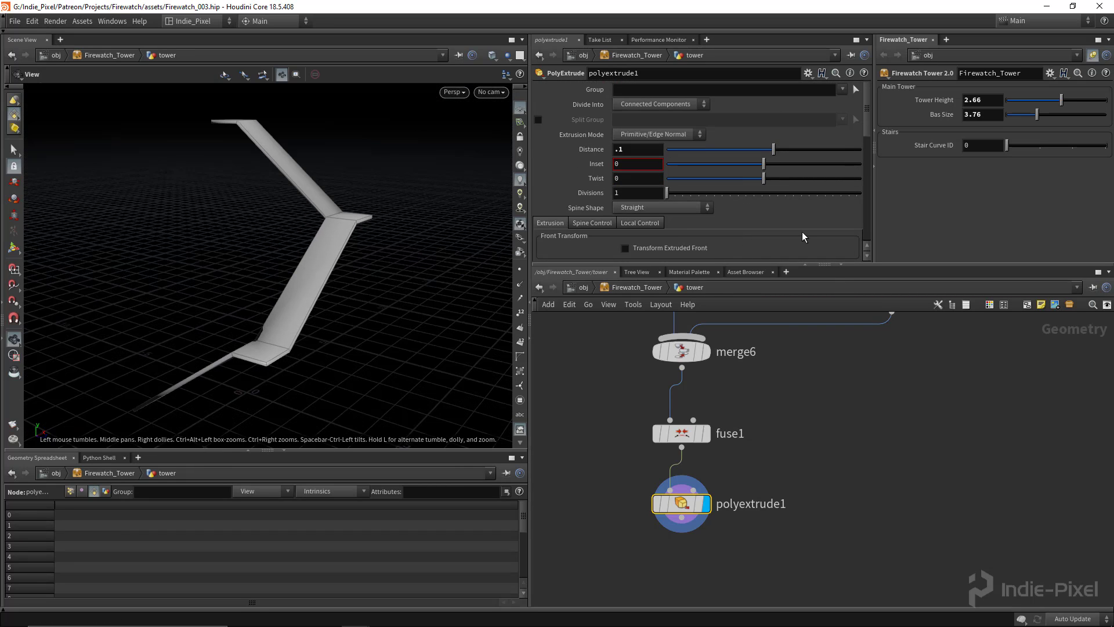
pyautogui.scroll(-5, 770, 217)
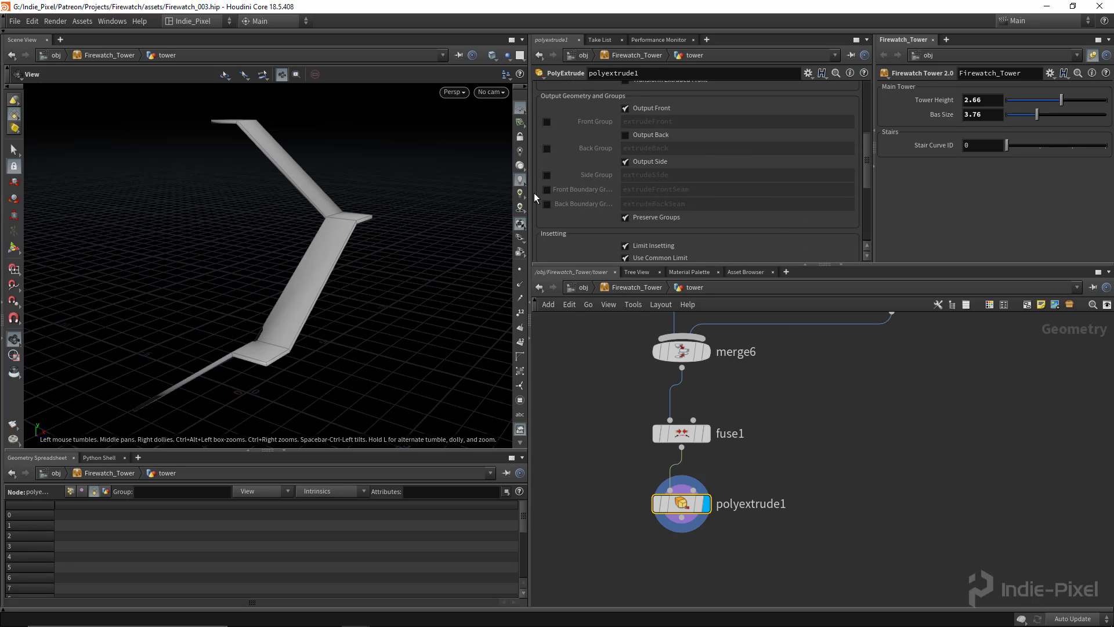
pyautogui.click(546, 190)
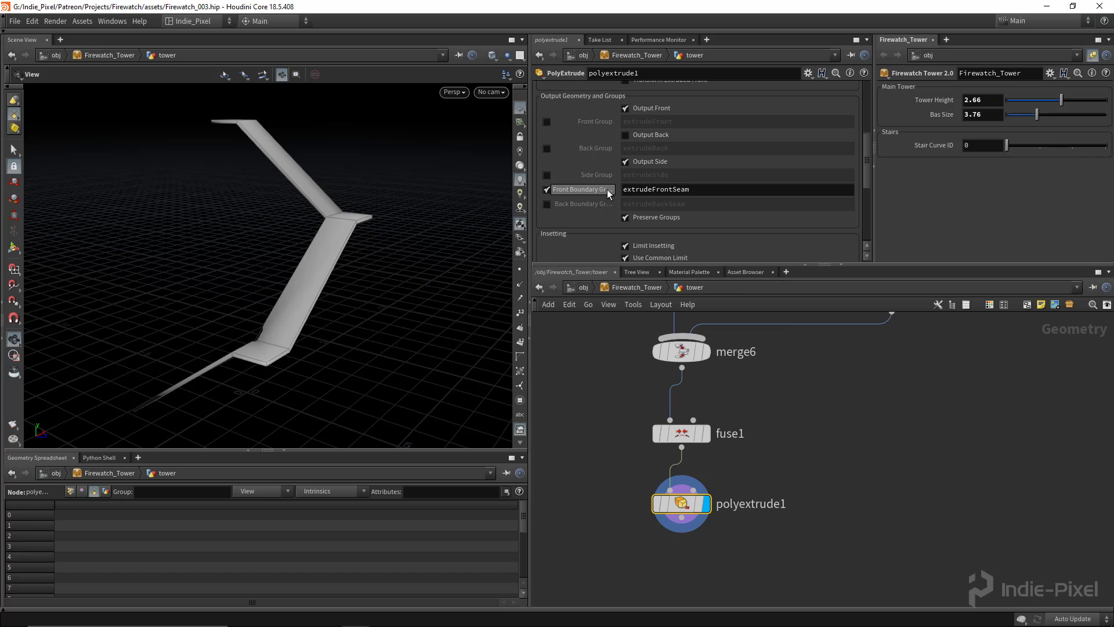
# Use the viewport group list to examine which edges extrudeFrontSeam contains, and close the list
pyautogui.click(521, 400)
pyautogui.moveTo(355, 298); pyautogui.dragTo(453, 249)
pyautogui.click(481, 110)
pyautogui.click(486, 159)
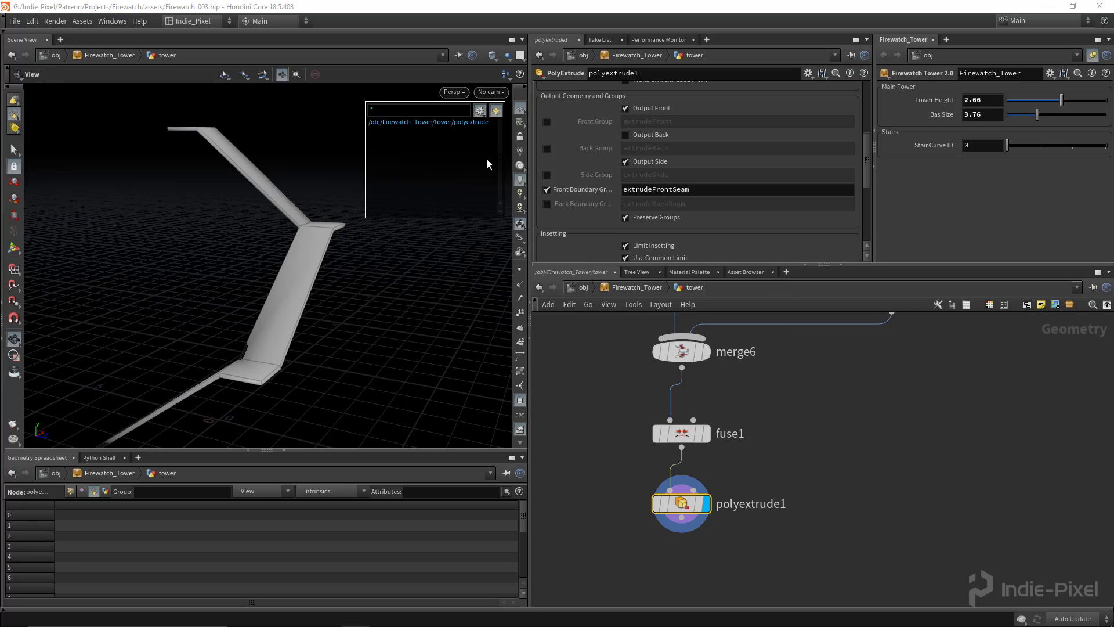
pyautogui.moveTo(322, 293); pyautogui.dragTo(285, 318)
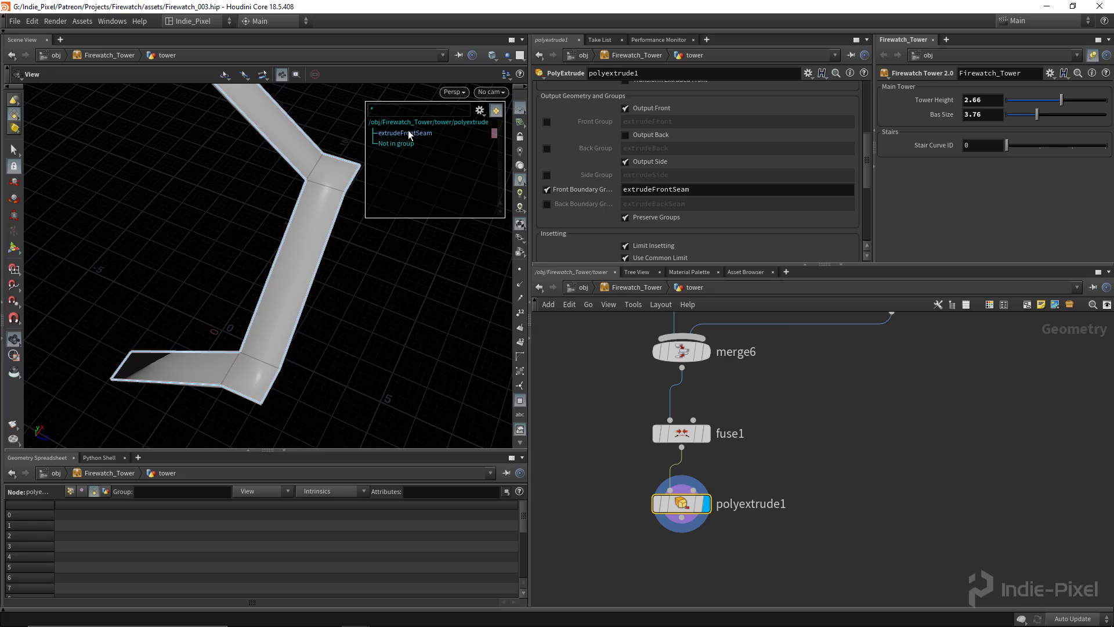
pyautogui.moveTo(251, 290); pyautogui.dragTo(223, 269, button='right')
pyautogui.click(519, 400)
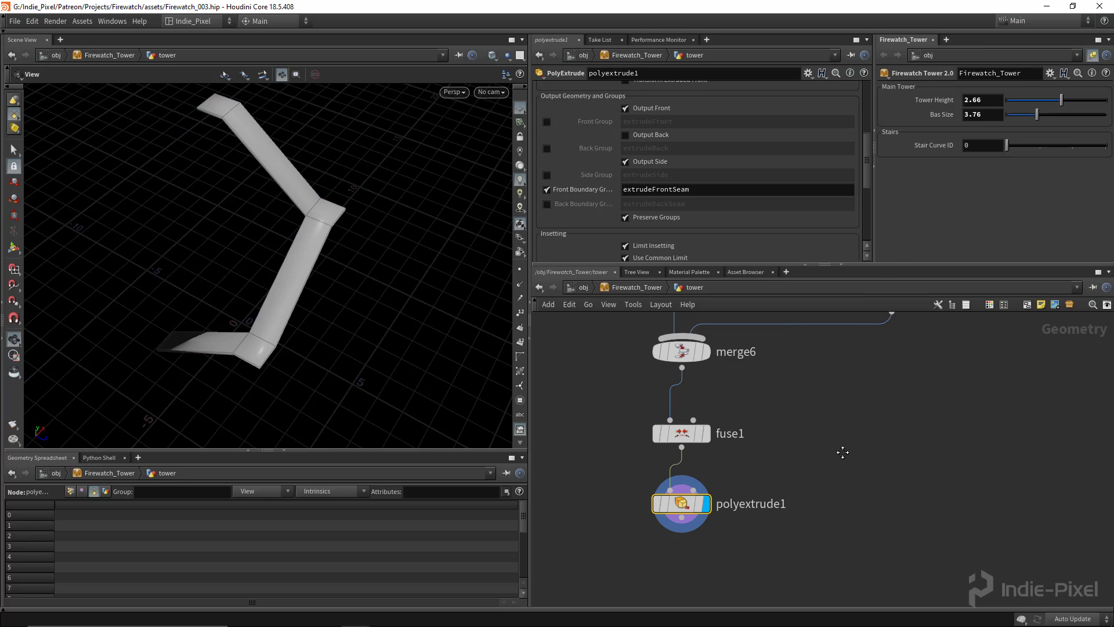
pyautogui.moveTo(657, 588); pyautogui.dragTo(674, 517, button='middle')
pyautogui.click(674, 517)
pyautogui.press('Tab')
pyautogui.write('bl')
pyautogui.press('Return')
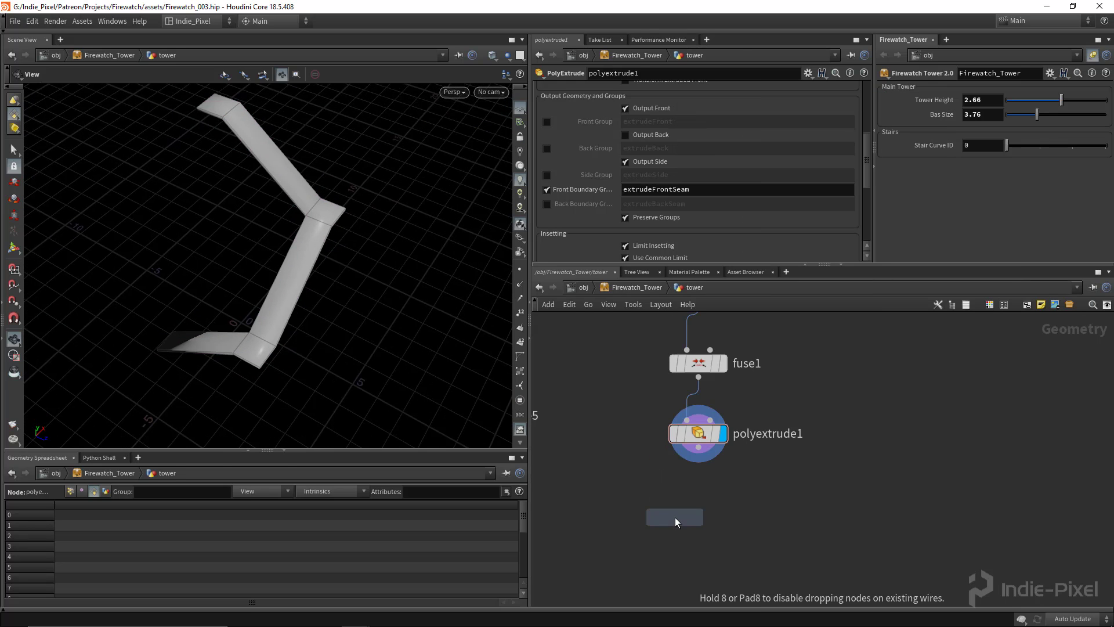
pyautogui.click(705, 504)
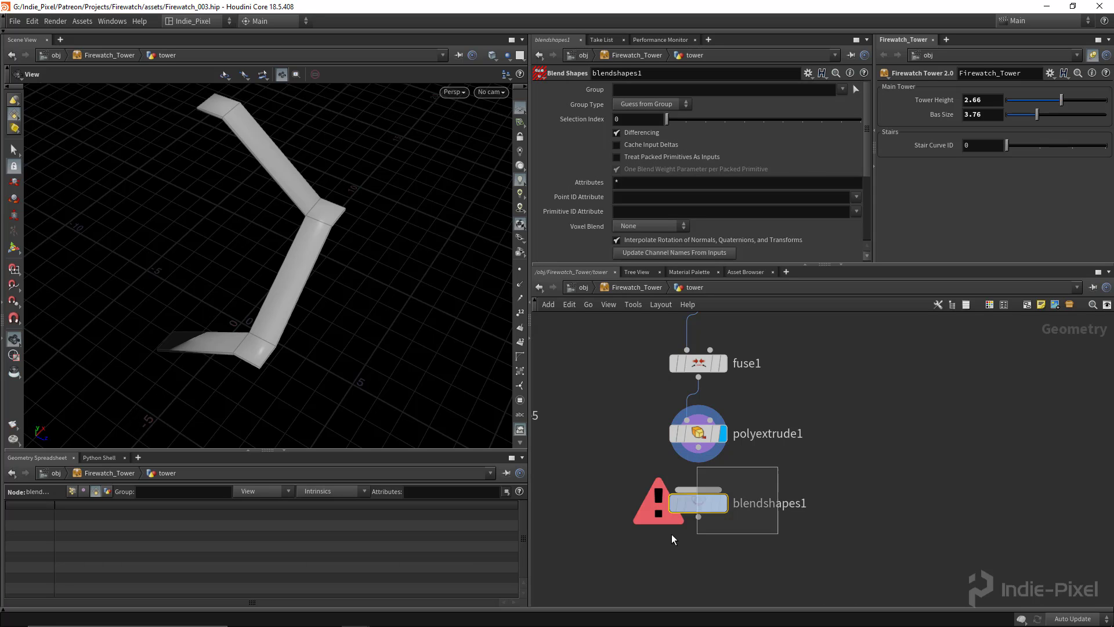
pyautogui.press('Delete')
# Add a Blast node after polyextrude1, display it, and set its Group to extrudeFrontSeam
pyautogui.press('Tab')
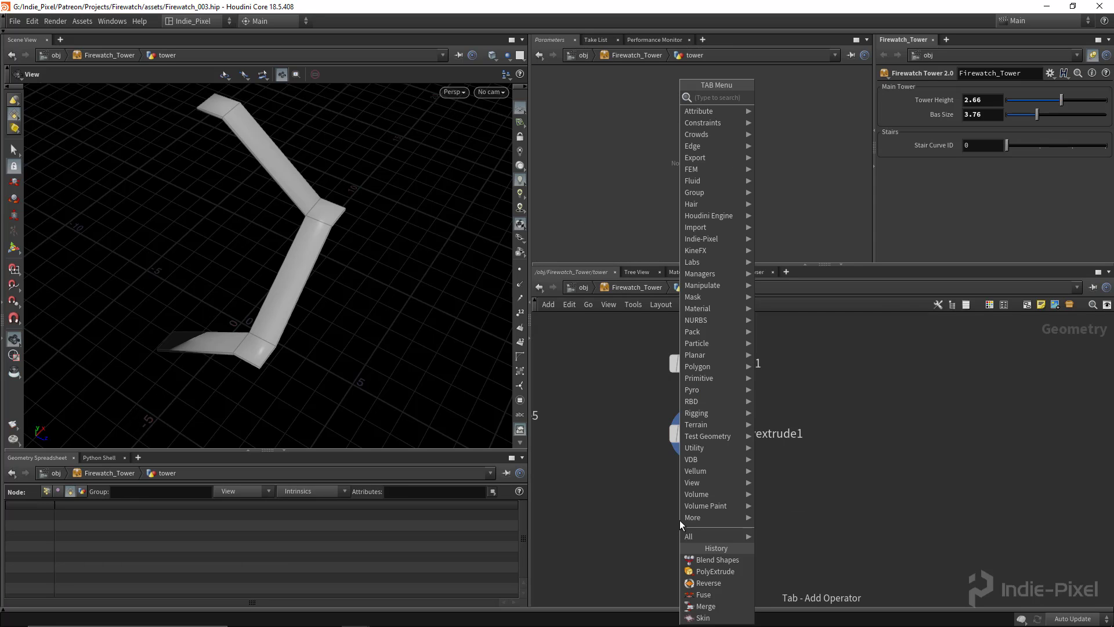
pyautogui.write('blas')
pyautogui.press('Return')
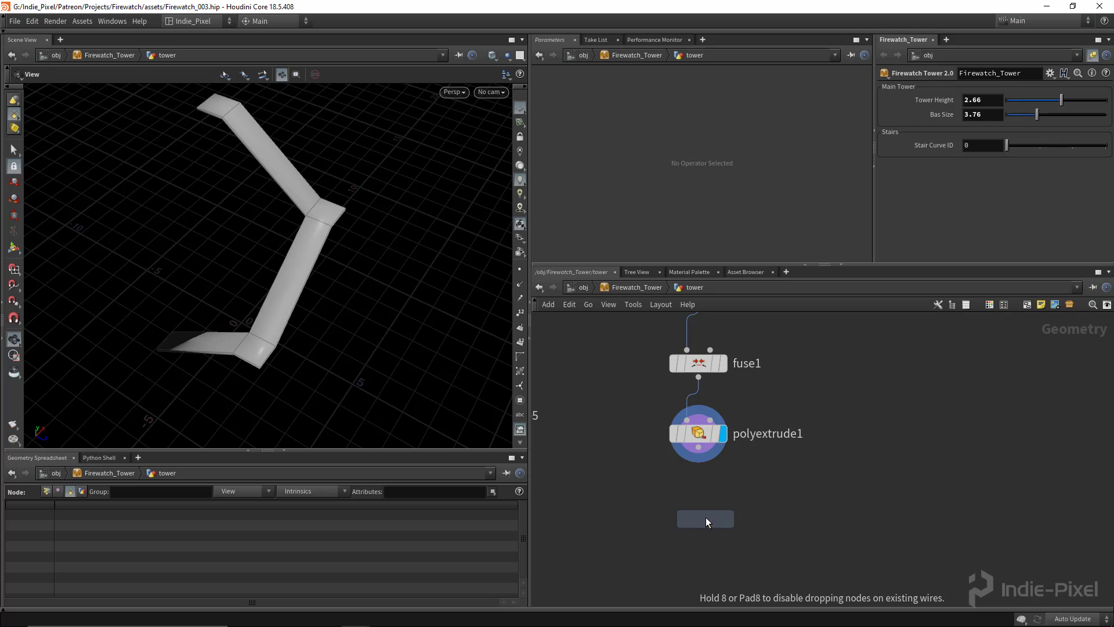
pyautogui.click(703, 503)
pyautogui.click(725, 502)
pyautogui.moveTo(704, 502); pyautogui.dragTo(698, 495)
pyautogui.click(848, 90)
pyautogui.click(888, 103)
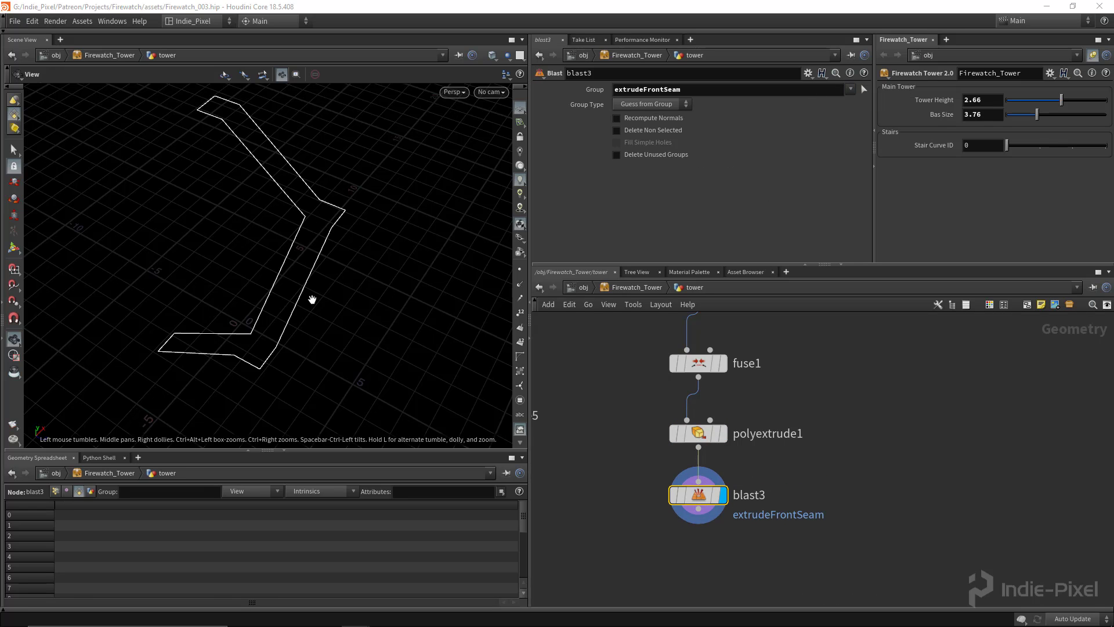
# Template merge5 to overlay the stair planks on the blast3 outline, and compare the two from above
pyautogui.moveTo(311, 298); pyautogui.dragTo(266, 307)
pyautogui.scroll(-5, 563, 449)
pyautogui.scroll(5, 557, 450)
pyautogui.click(561, 454)
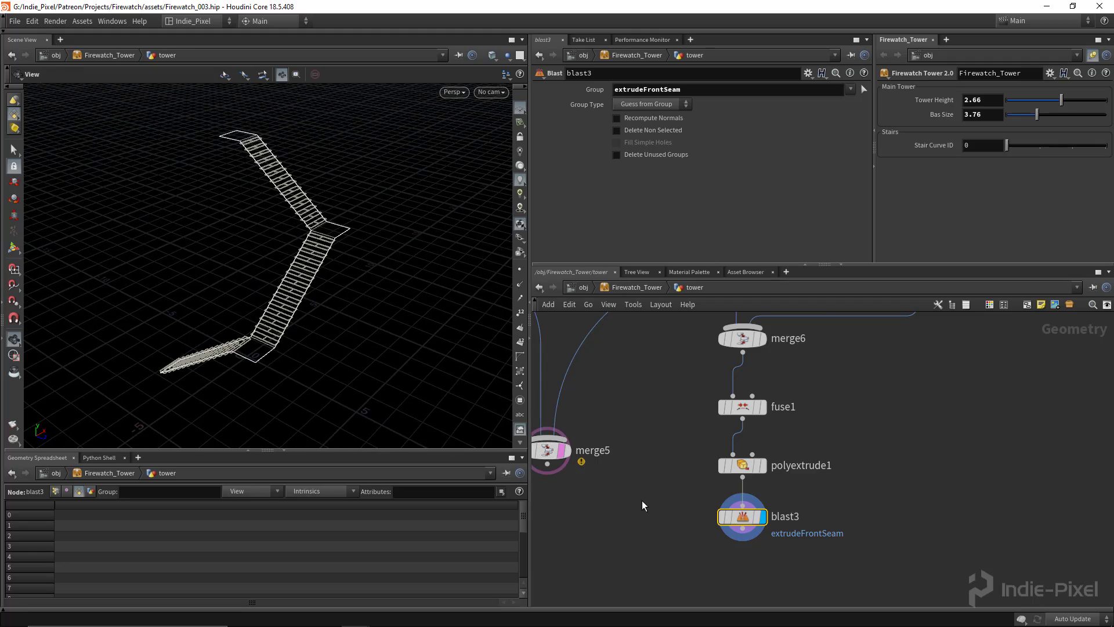
pyautogui.moveTo(723, 551); pyautogui.dragTo(771, 459, button='middle')
pyautogui.moveTo(223, 321); pyautogui.dragTo(303, 356)
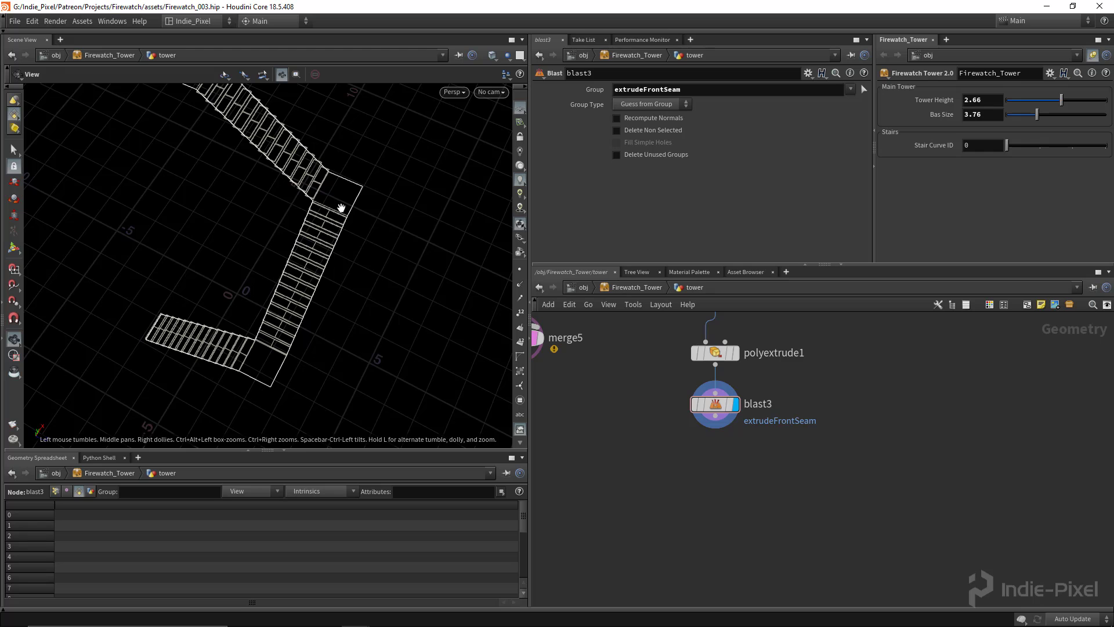
# Add a Sphere node beside blast3
pyautogui.moveTo(342, 207); pyautogui.dragTo(278, 199)
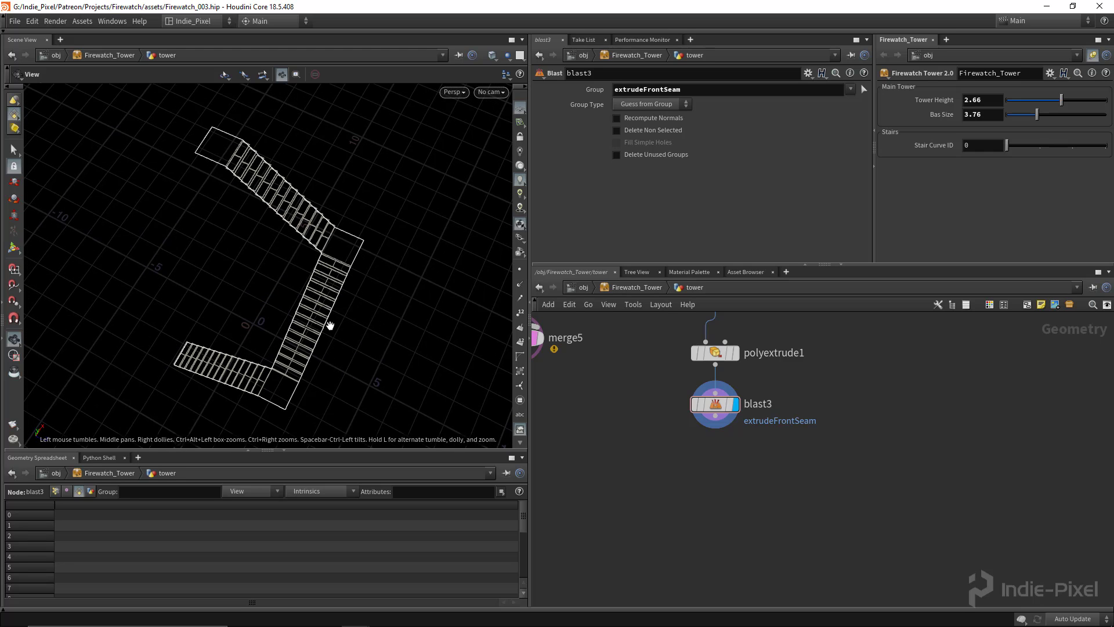
pyautogui.moveTo(300, 334); pyautogui.dragTo(325, 314)
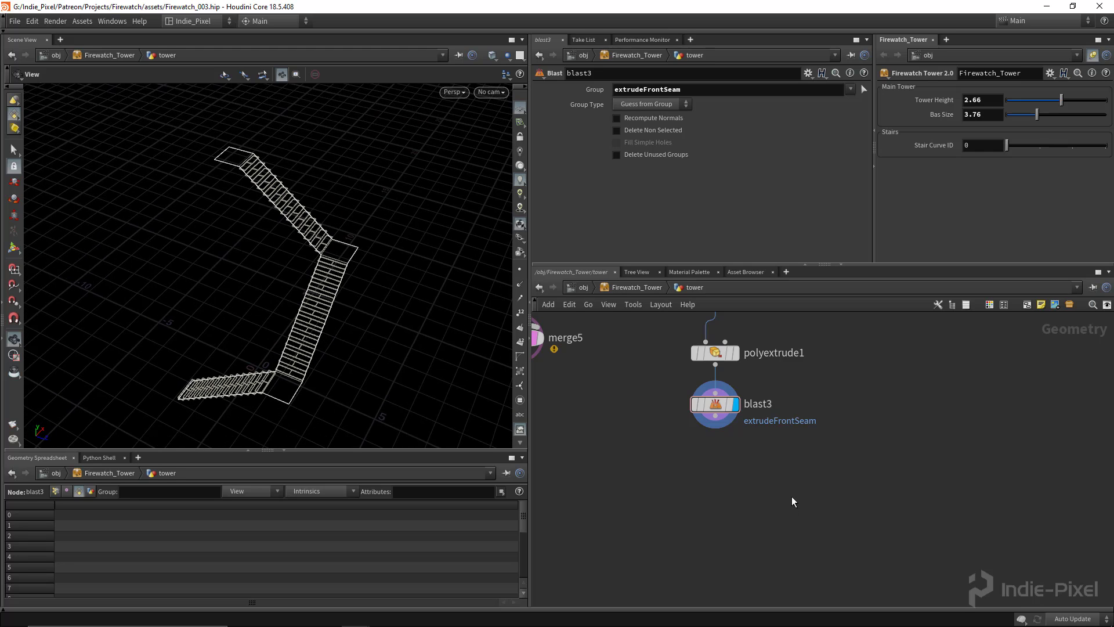
pyautogui.moveTo(793, 505); pyautogui.dragTo(778, 491, button='middle')
pyautogui.moveTo(326, 333)
pyautogui.mouseDown()
pyautogui.moveTo(304, 325)
pyautogui.moveTo(314, 323)
pyautogui.mouseUp()
pyautogui.moveTo(825, 459); pyautogui.dragTo(774, 448, button='middle')
pyautogui.press('Tab')
pyautogui.write('spher')
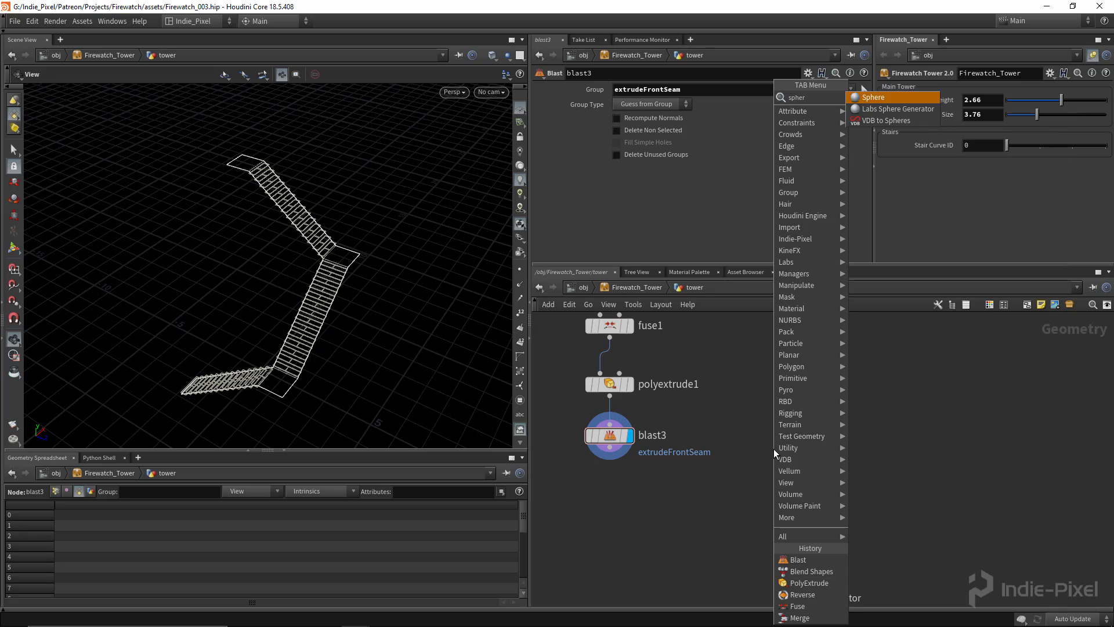
pyautogui.press('Return')
pyautogui.click(789, 443)
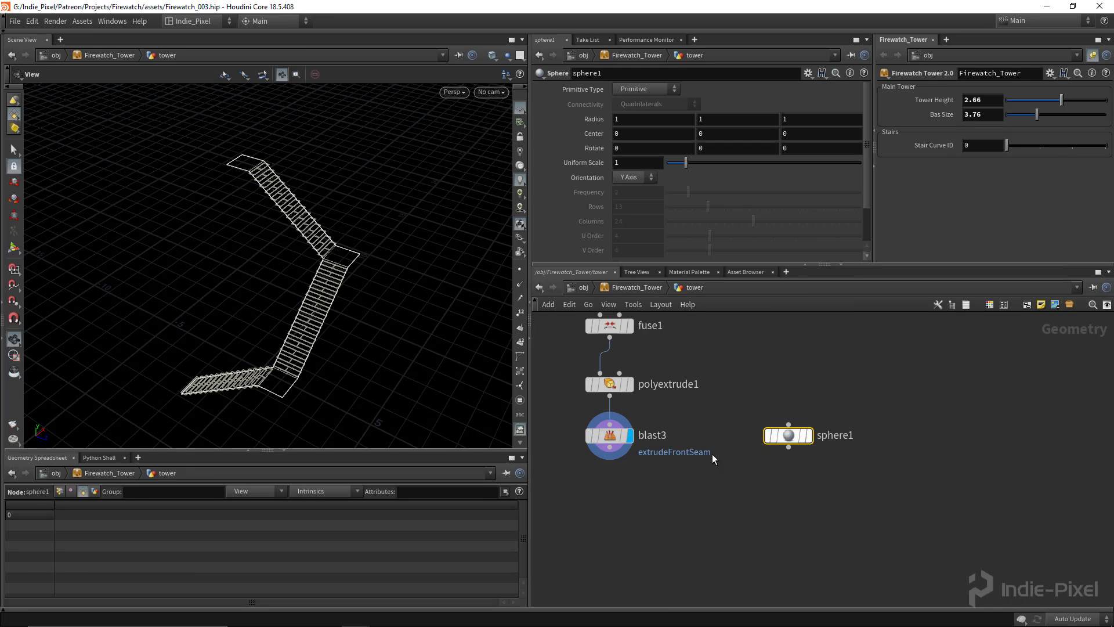
# Display the upstream curve_dirs node and examine the path curve that runs along the stairs
pyautogui.moveTo(266, 310); pyautogui.dragTo(278, 358)
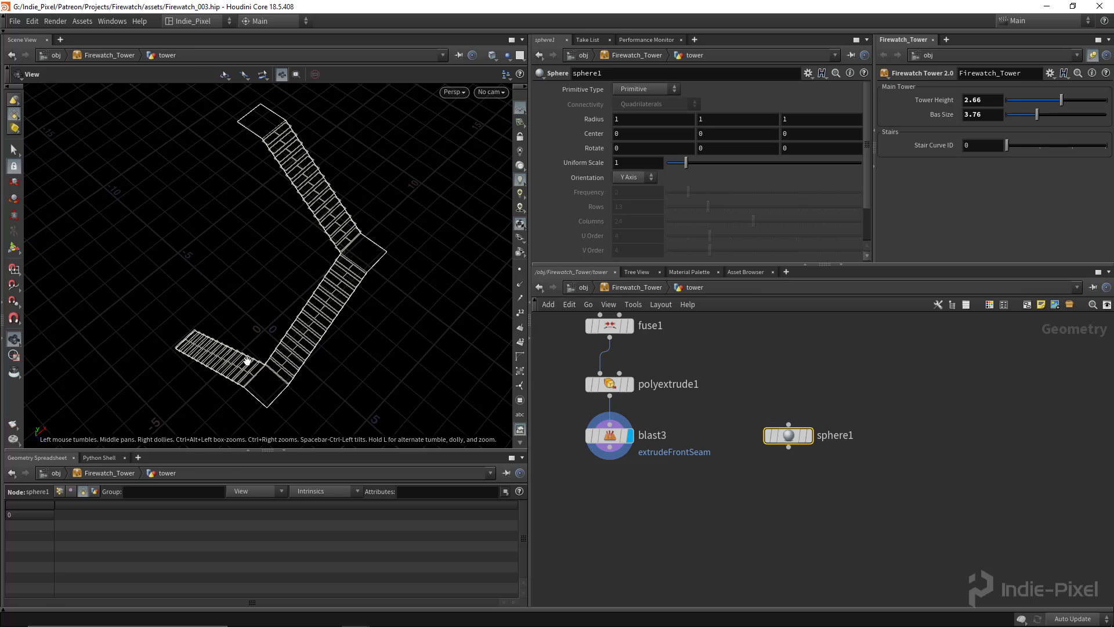
pyautogui.scroll(-3, 834, 422)
pyautogui.moveTo(779, 319); pyautogui.dragTo(786, 559, button='middle')
pyautogui.moveTo(763, 340); pyautogui.dragTo(770, 514, button='middle')
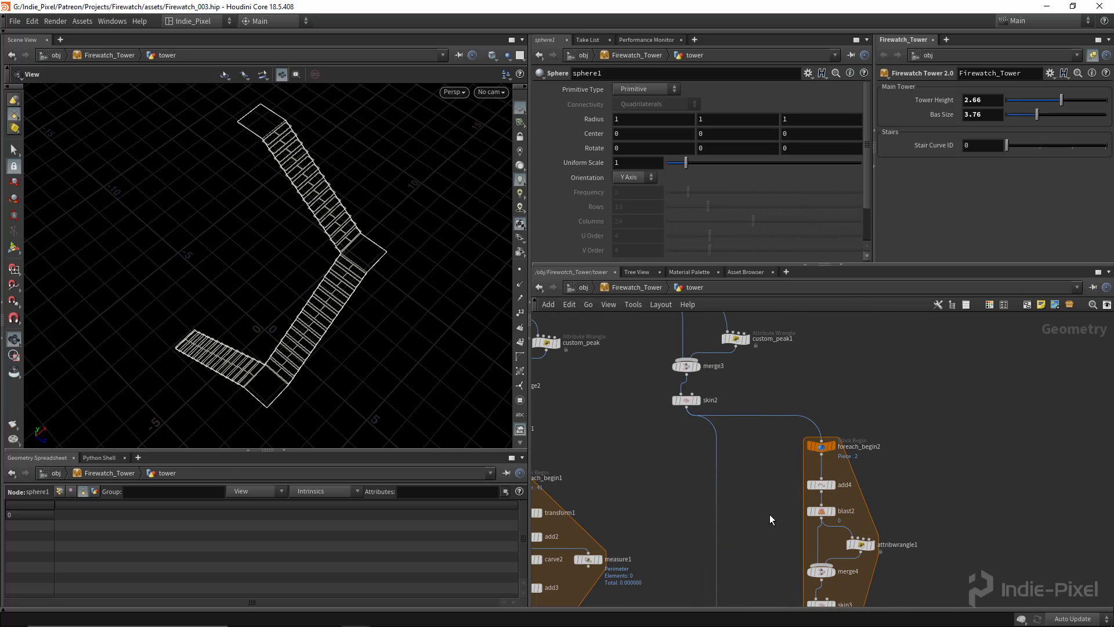
pyautogui.scroll(3, 707, 395)
pyautogui.click(688, 343)
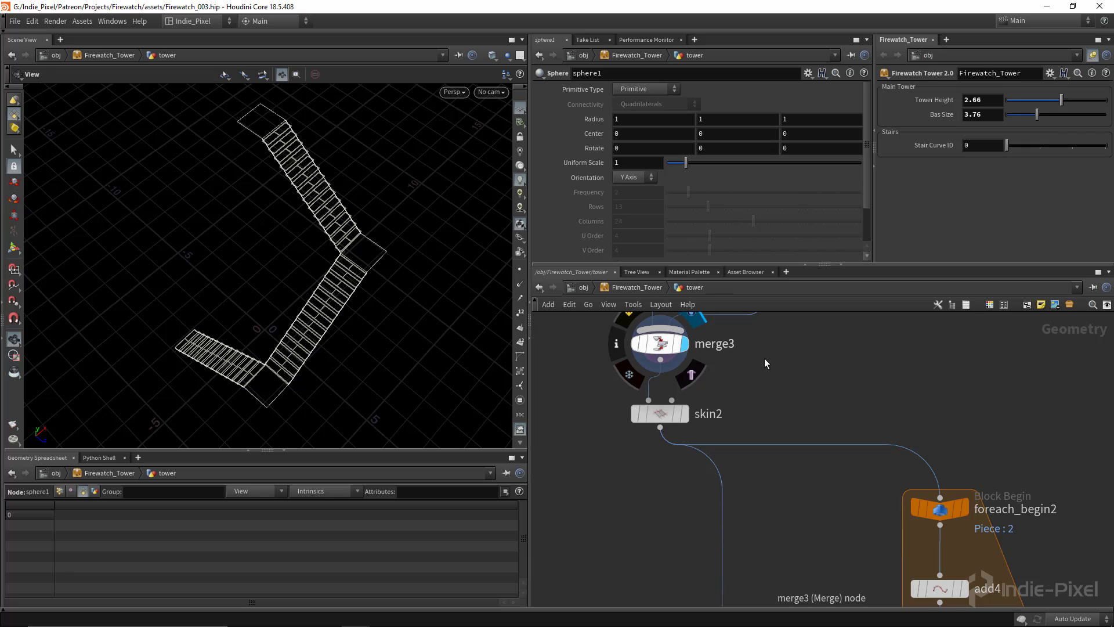
pyautogui.moveTo(764, 358); pyautogui.dragTo(810, 534, button='middle')
pyautogui.moveTo(690, 380); pyautogui.dragTo(752, 453, button='middle')
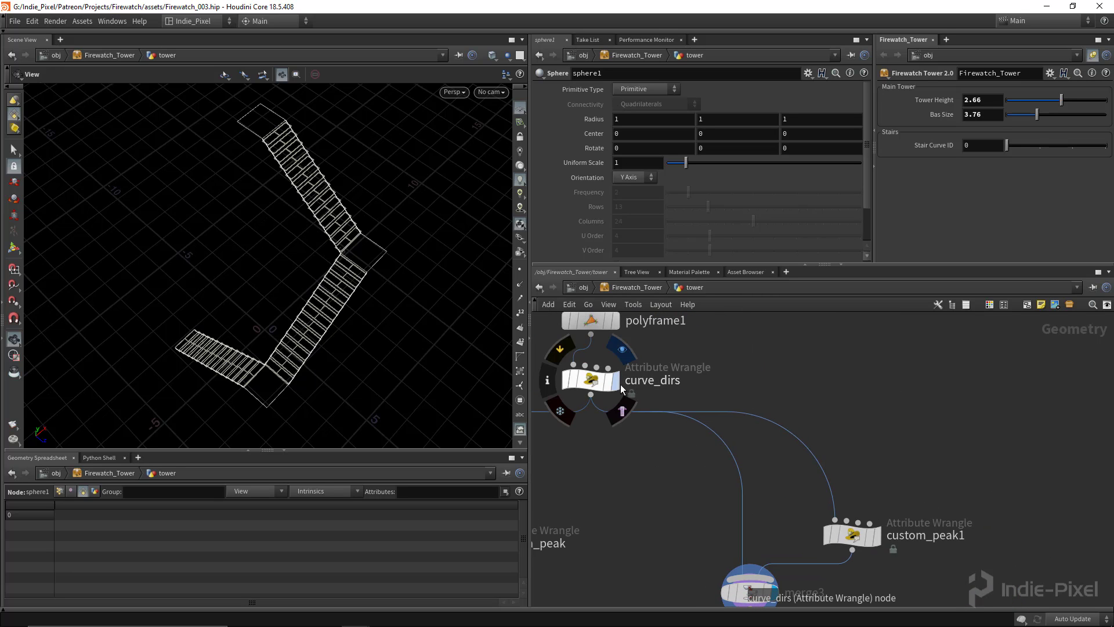
pyautogui.click(615, 380)
pyautogui.moveTo(286, 286); pyautogui.dragTo(313, 243)
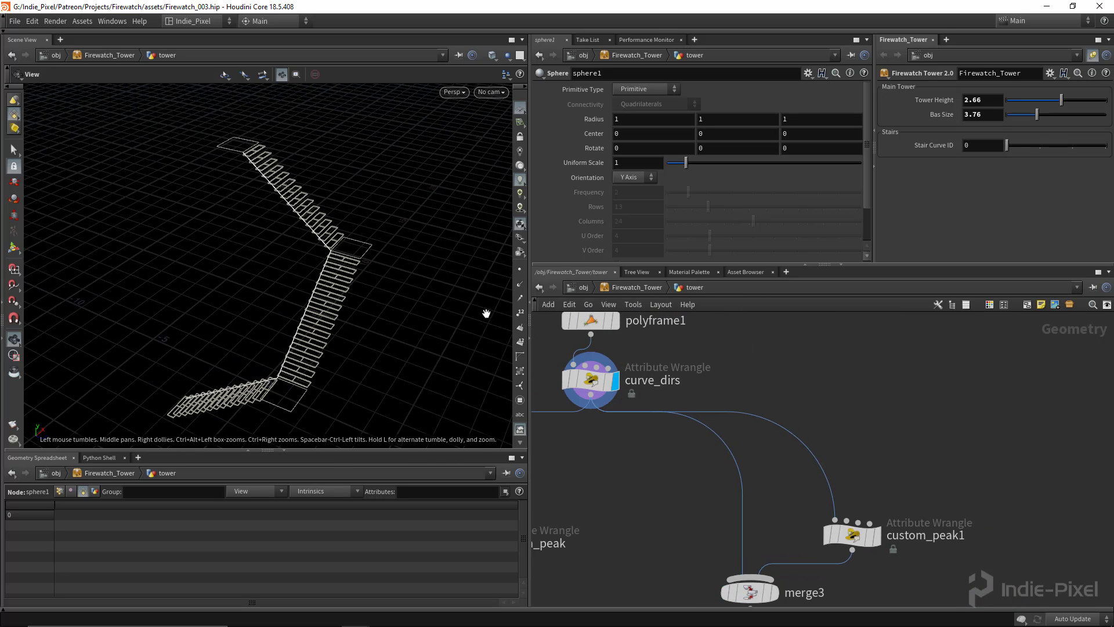
pyautogui.moveTo(600, 382)
pyautogui.moveTo(314, 298); pyautogui.dragTo(267, 155)
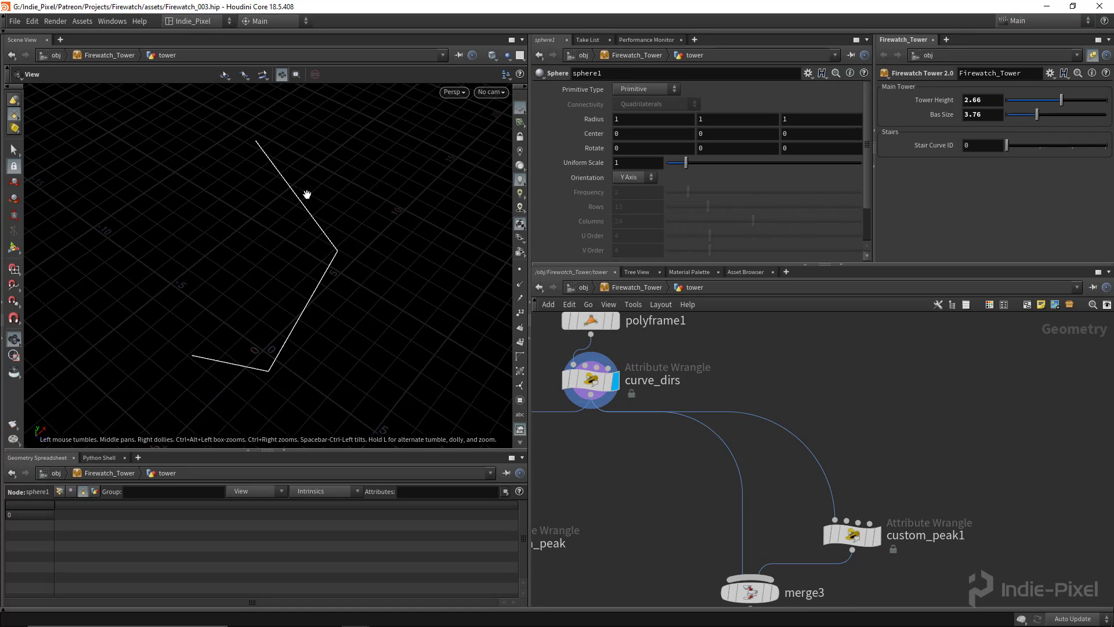
# Display sphere1 and change its Primitive Type to Polygon
pyautogui.scroll(-4, 815, 453)
pyautogui.moveTo(981, 526); pyautogui.dragTo(877, 224, button='middle')
pyautogui.moveTo(893, 601); pyautogui.dragTo(860, 507, button='middle')
pyautogui.moveTo(853, 604); pyautogui.dragTo(834, 465, button='middle')
pyautogui.scroll(3, 807, 461)
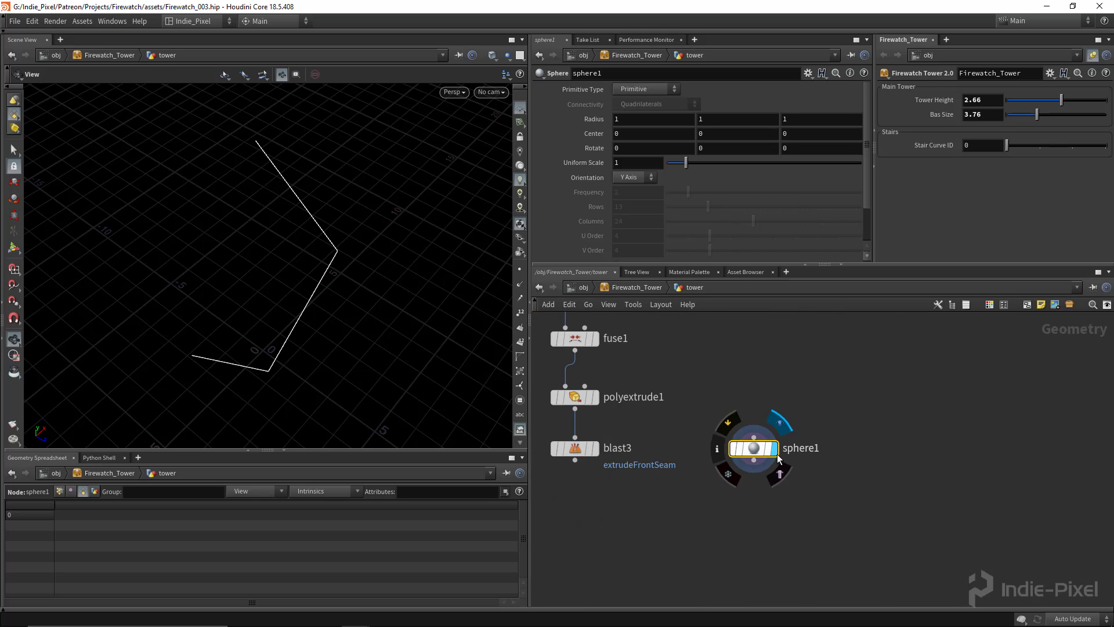
pyautogui.click(776, 449)
pyautogui.click(633, 88)
pyautogui.click(636, 111)
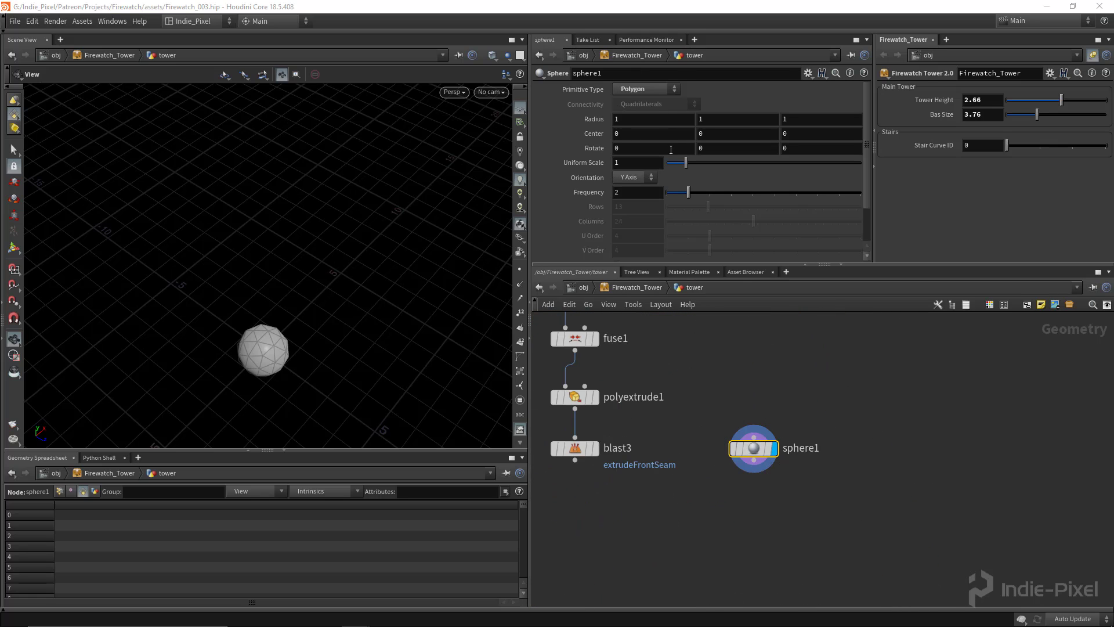
# Set sphere1's Frequency to 1 and its Uniform Scale to .1
pyautogui.click(650, 197)
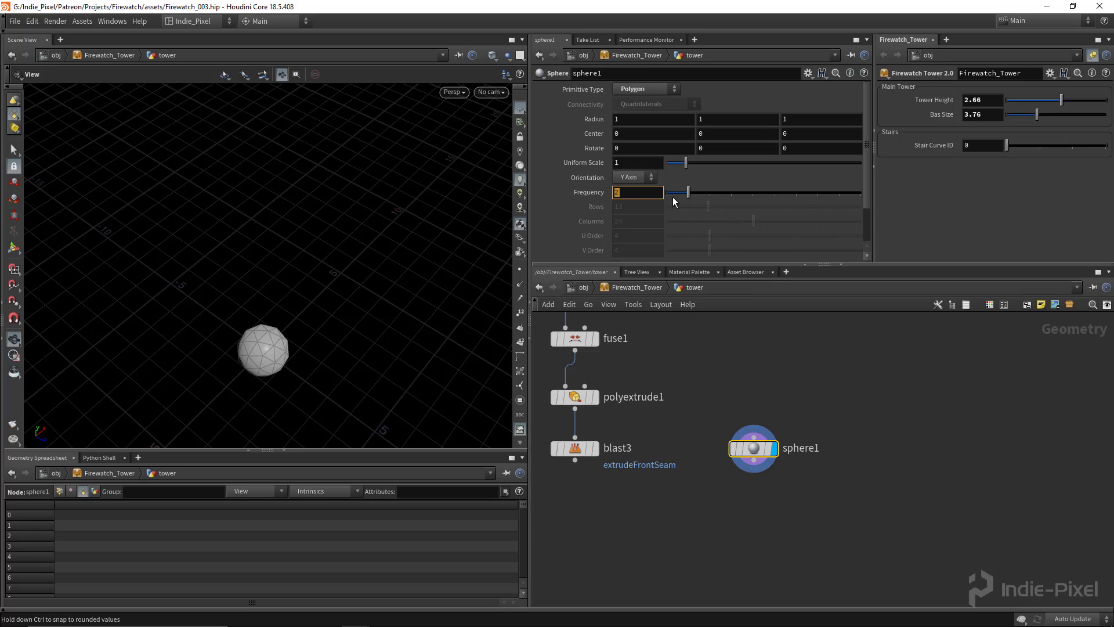
pyautogui.write('1')
pyautogui.press('Return')
pyautogui.click(635, 159)
pyautogui.write('.')
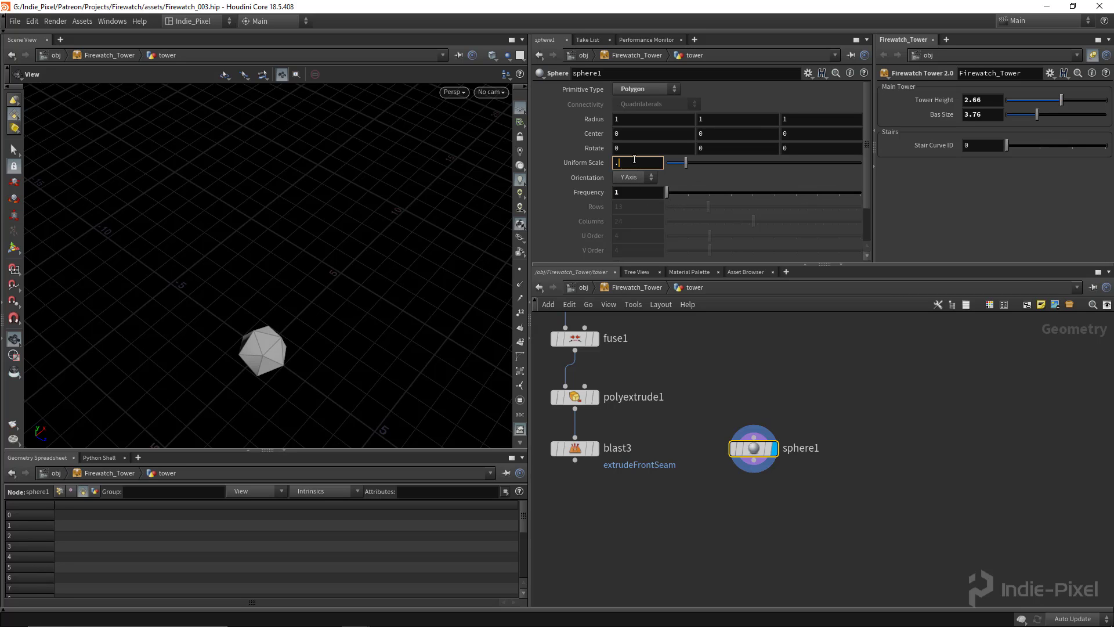
pyautogui.write('1')
pyautogui.press('Return')
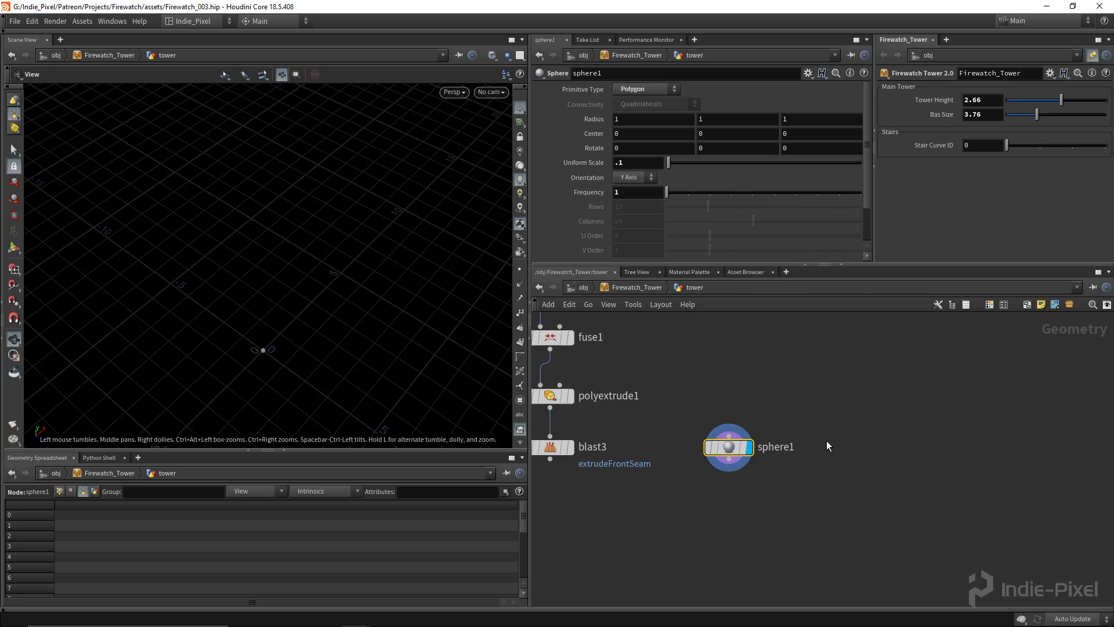
pyautogui.press('Tab')
pyautogui.write('pb')
pyautogui.press('Return')
# Add an Object Merge node beside sphere1
pyautogui.press('Tab')
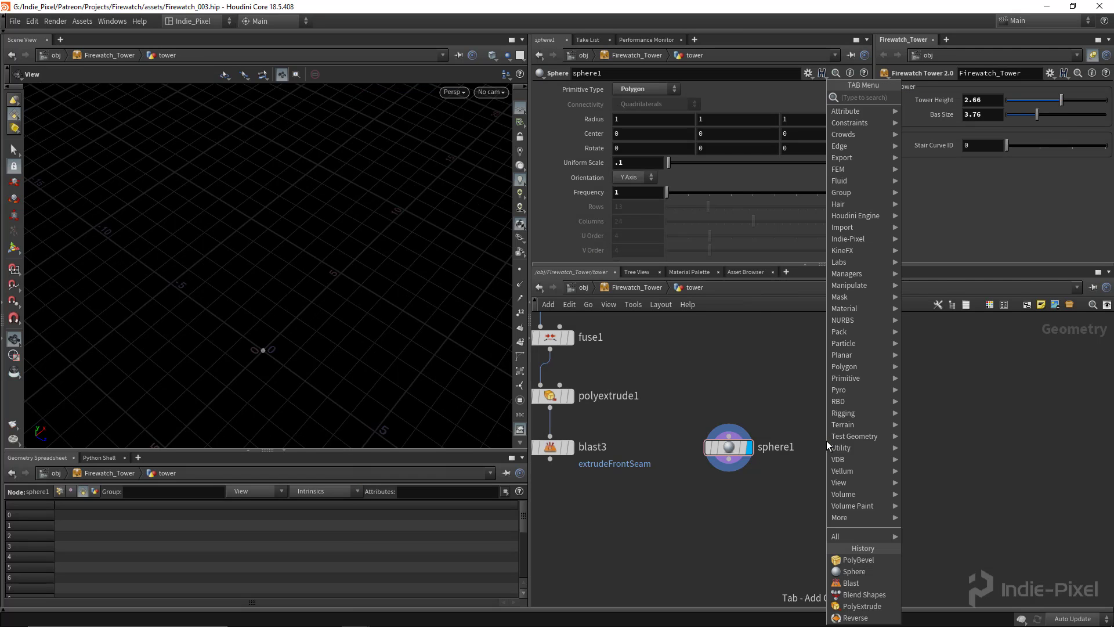
pyautogui.write('obje')
pyautogui.press('Return')
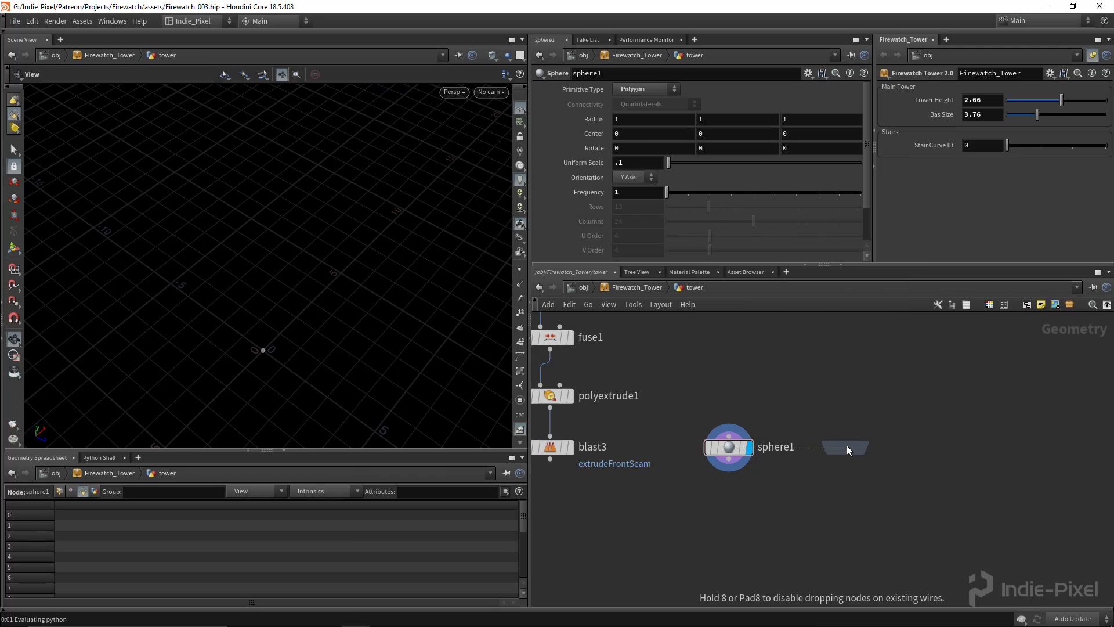
pyautogui.click(848, 445)
# Reference the curve_dirs node as Object 1 of object_merge1 and set its Transform to None
pyautogui.scroll(-3, 853, 448)
pyautogui.moveTo(834, 370); pyautogui.dragTo(834, 491, button='middle')
pyautogui.moveTo(879, 388); pyautogui.dragTo(862, 615, button='middle')
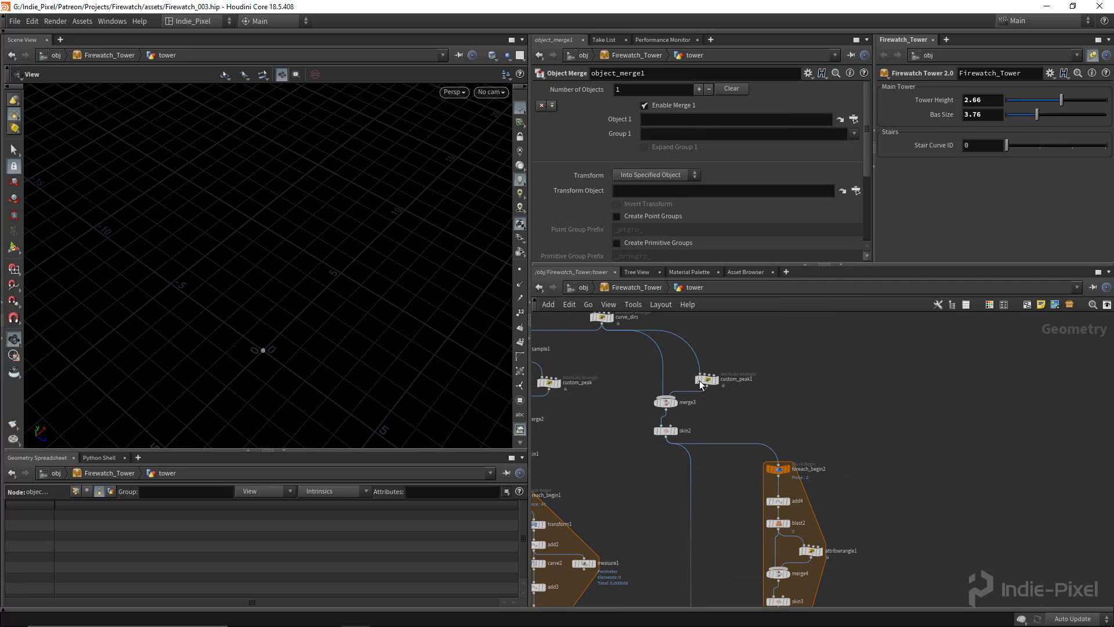
pyautogui.scroll(3, 664, 374)
pyautogui.scroll(-3, 664, 374)
pyautogui.moveTo(624, 327); pyautogui.dragTo(668, 441, button='middle')
pyautogui.scroll(3, 646, 423)
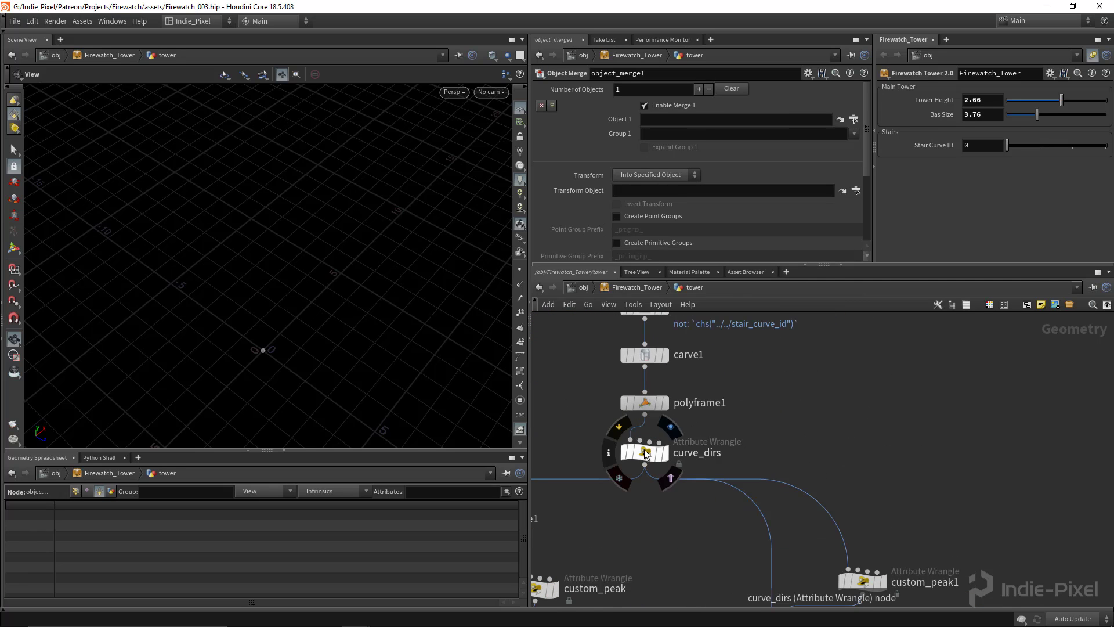
pyautogui.moveTo(644, 450); pyautogui.dragTo(680, 195)
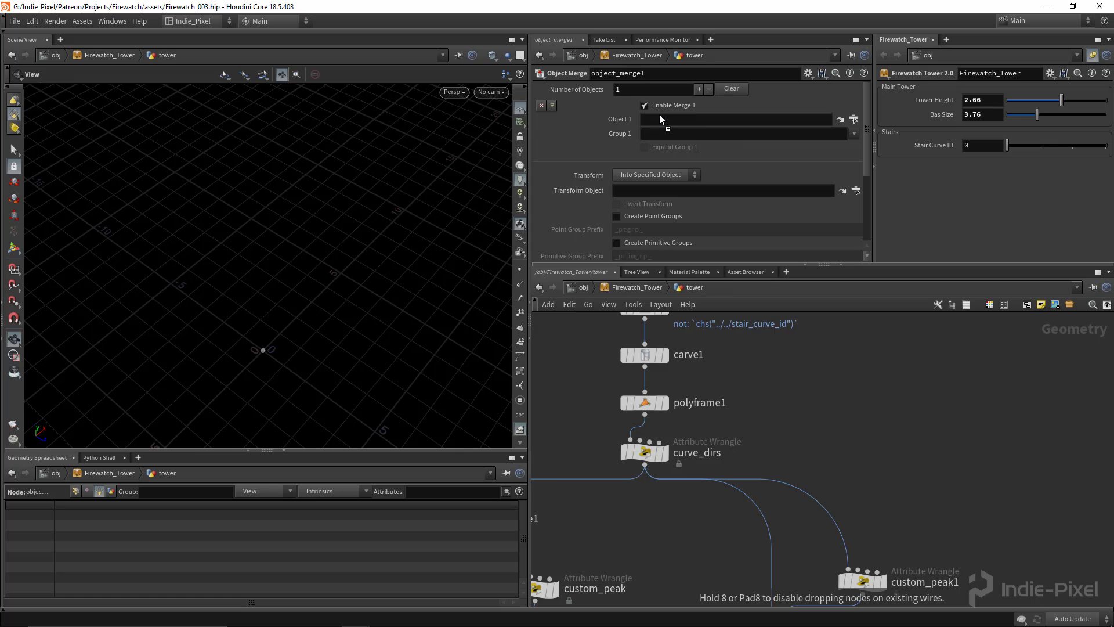
pyautogui.moveTo(659, 117); pyautogui.dragTo(659, 117)
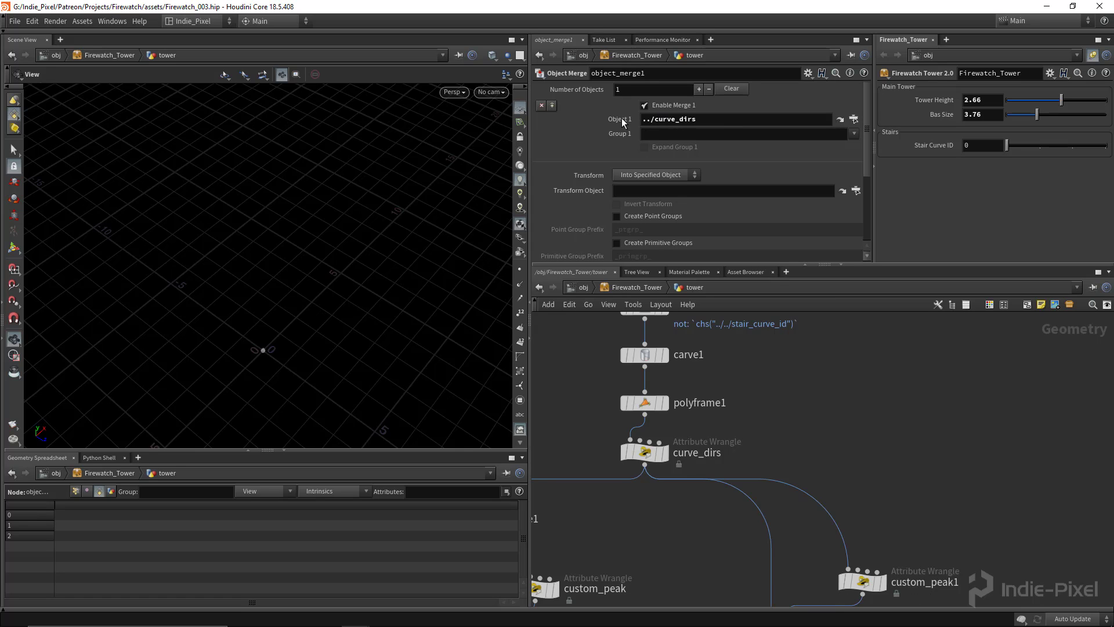
pyautogui.click(638, 175)
pyautogui.click(642, 186)
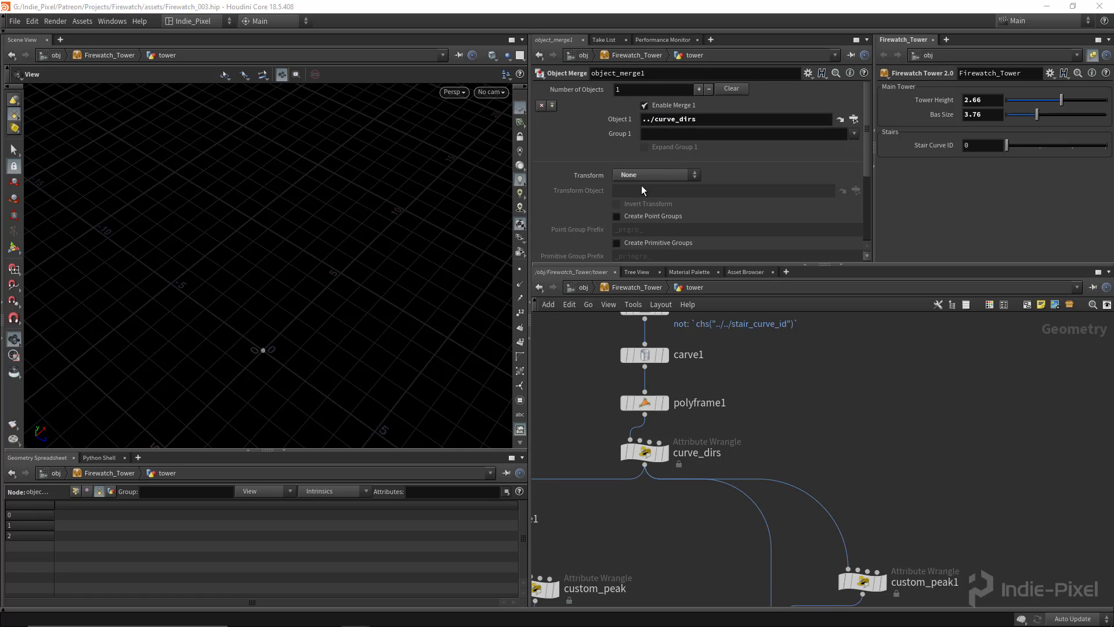
# Display object_merge1 to show the referenced stair curve
pyautogui.scroll(-5, 686, 459)
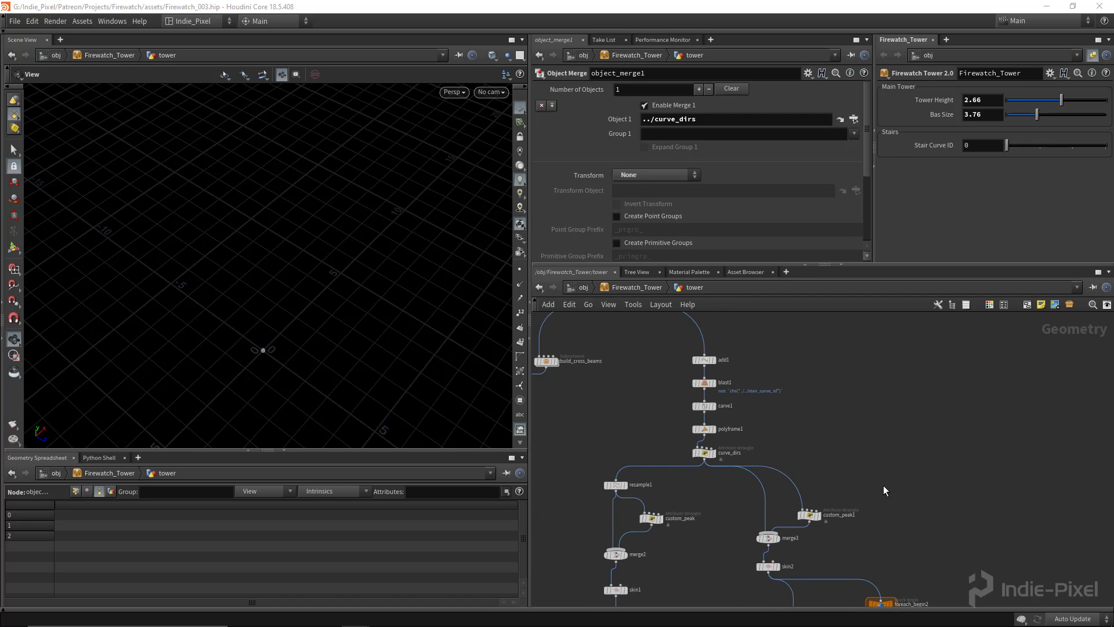
pyautogui.scroll(3, 883, 486)
pyautogui.moveTo(885, 464); pyautogui.dragTo(846, 285, button='middle')
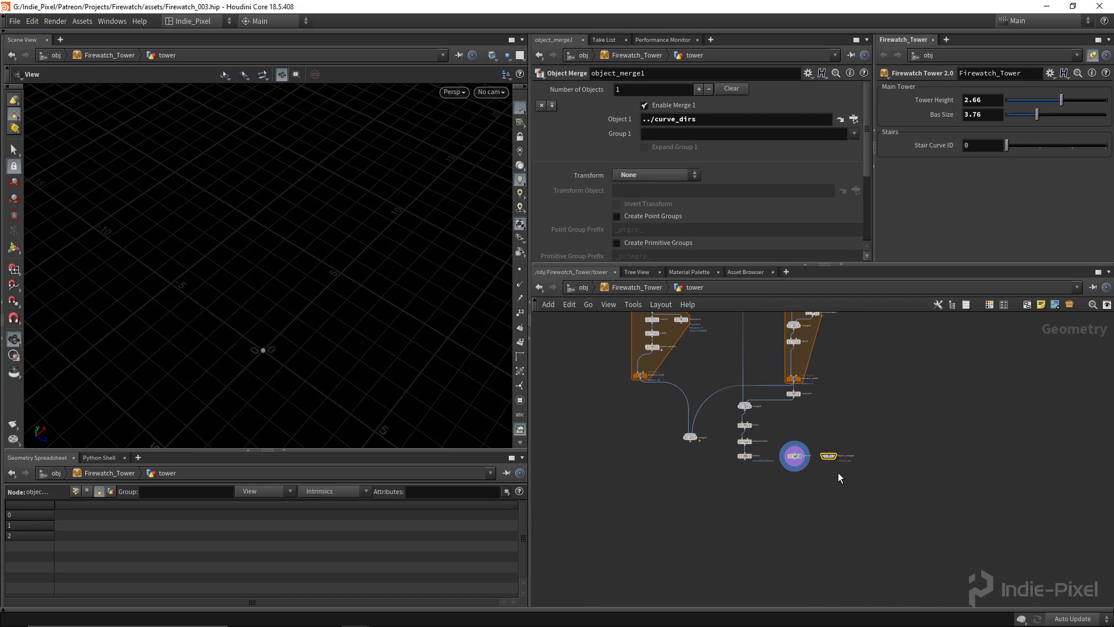
pyautogui.scroll(6, 838, 473)
pyautogui.click(851, 407)
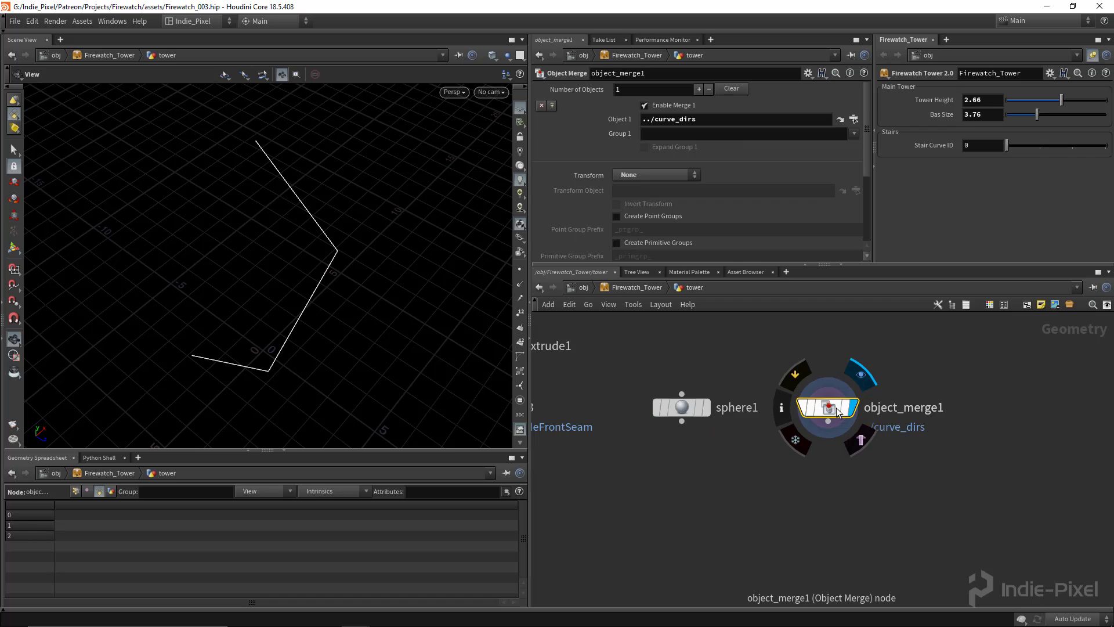
pyautogui.moveTo(837, 405); pyautogui.dragTo(847, 406)
pyautogui.scroll(-6, 845, 408)
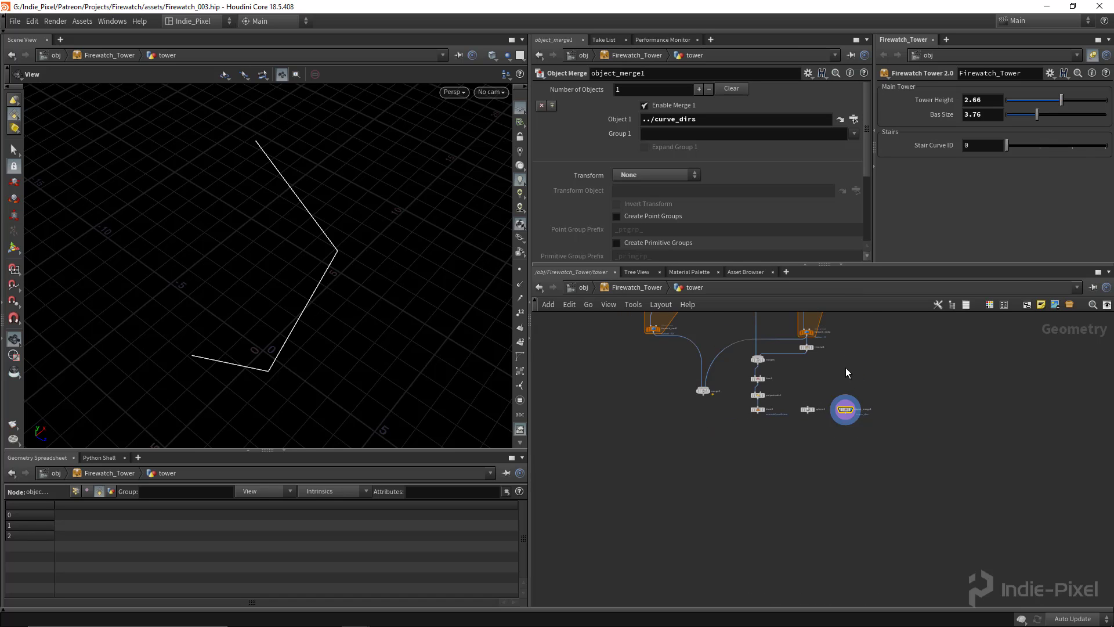
pyautogui.moveTo(854, 328); pyautogui.dragTo(865, 514, button='middle')
pyautogui.click(701, 360)
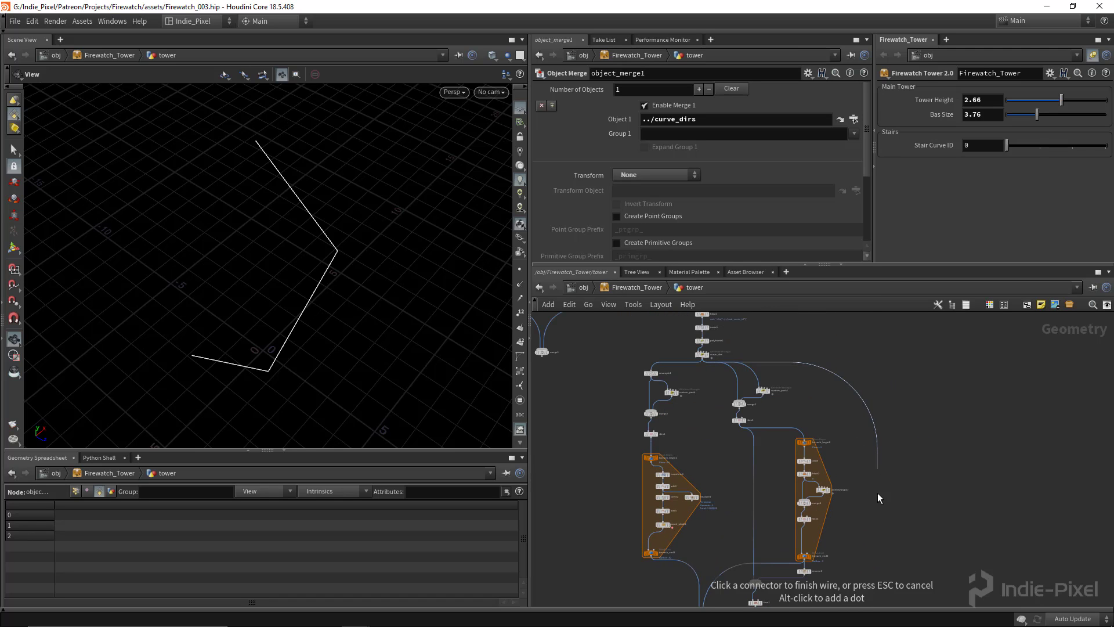
pyautogui.press('Escape')
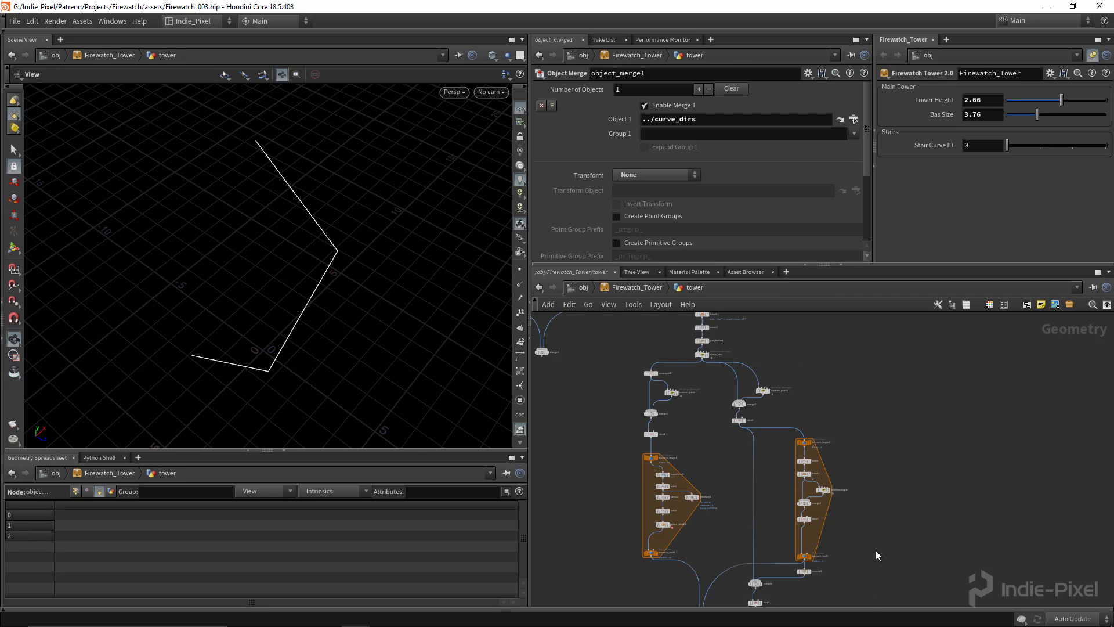
# Add a Copy to Points node below sphere1 and object_merge1
pyautogui.press('f')
pyautogui.scroll(1, 792, 499)
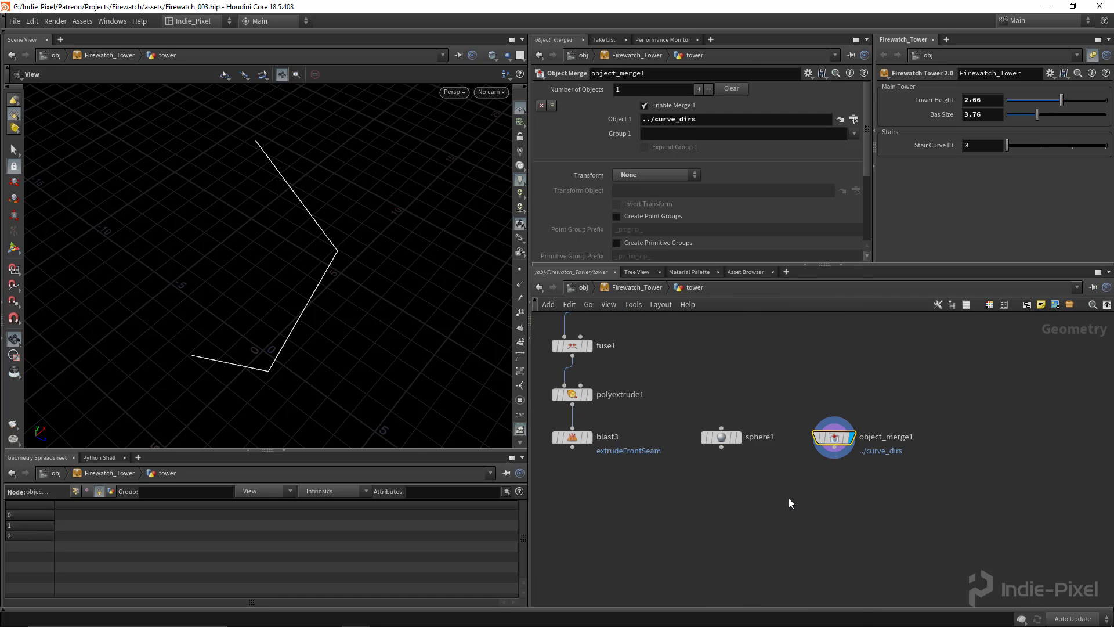
pyautogui.press('Tab')
pyautogui.write('copy')
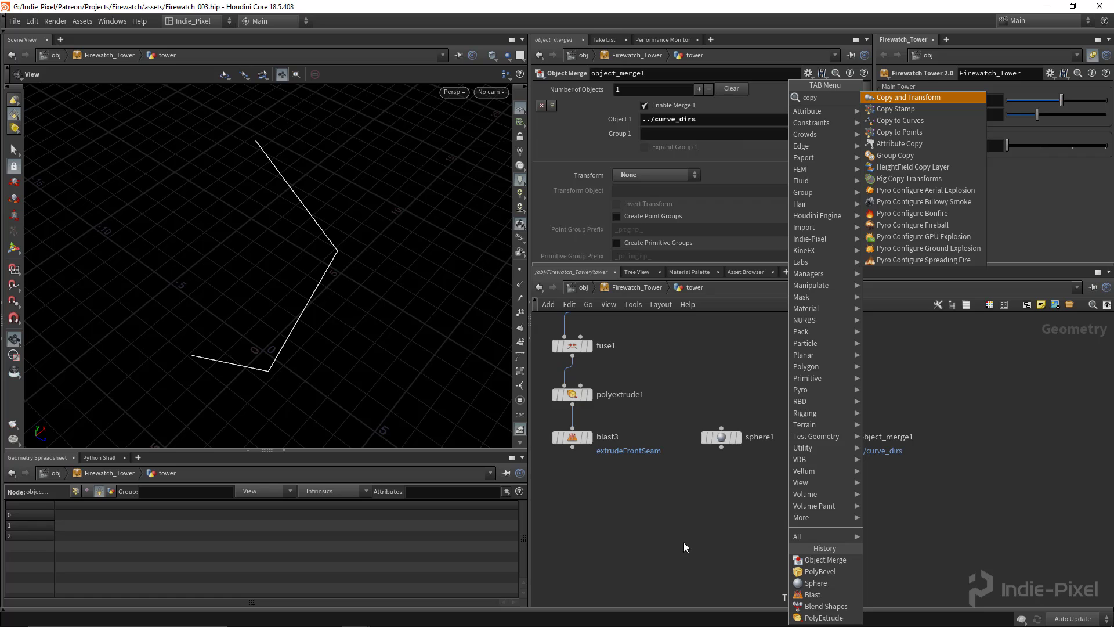
pyautogui.click(899, 132)
pyautogui.click(775, 486)
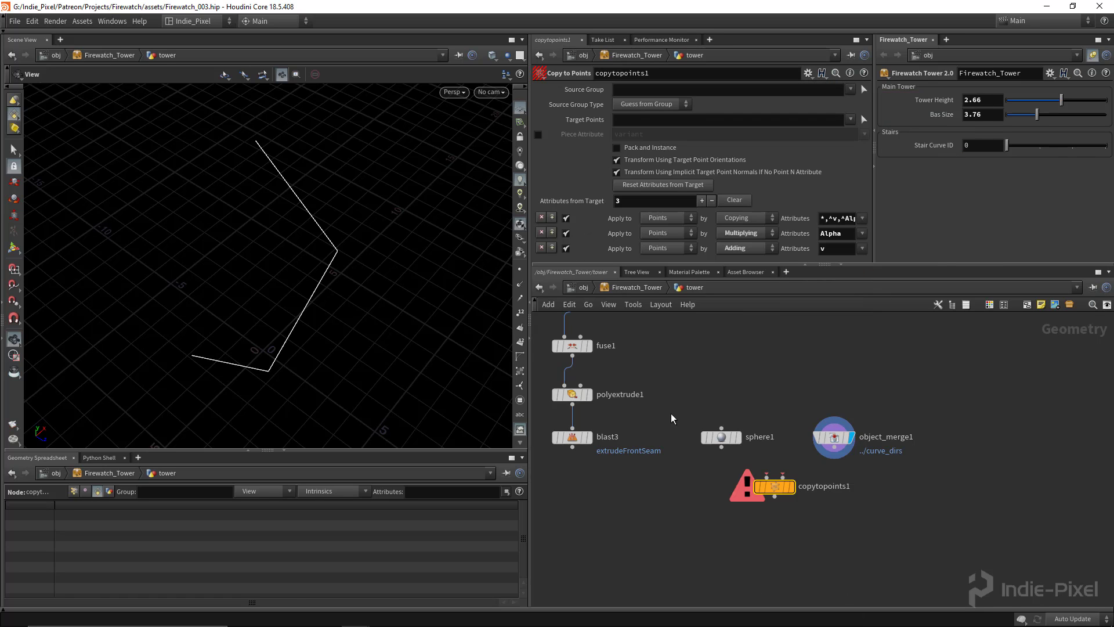
# Wire sphere1 and object_merge1 into the first and second inputs of copytopoints1 and display the result
pyautogui.moveTo(671, 414); pyautogui.dragTo(881, 488)
pyautogui.scroll(2, 871, 490)
pyautogui.click(662, 426)
pyautogui.click(727, 470)
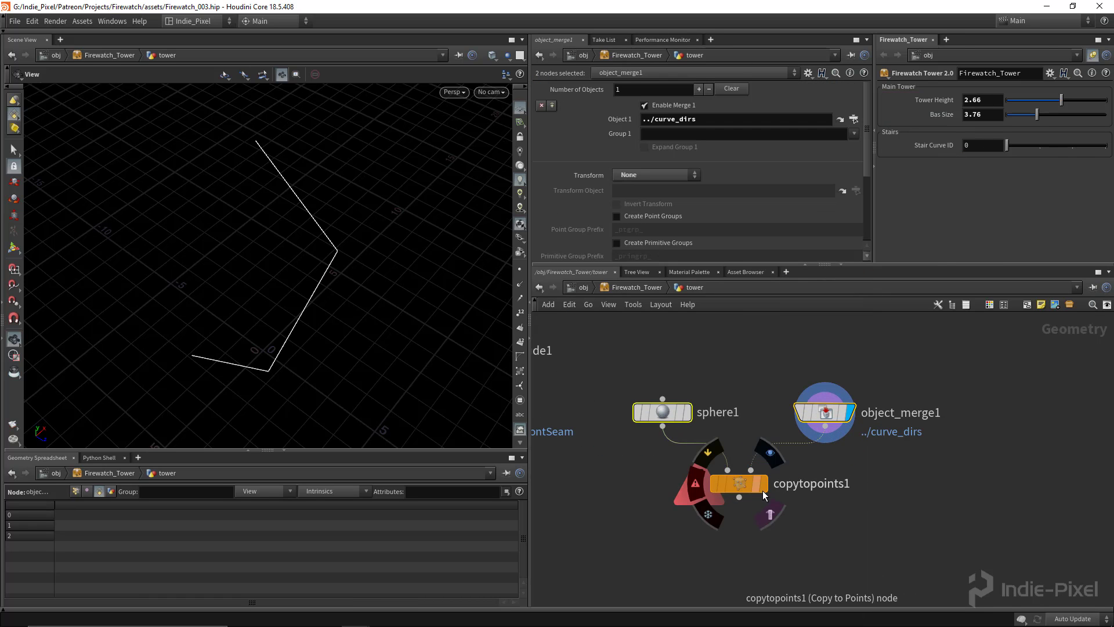
pyautogui.click(765, 489)
pyautogui.moveTo(746, 488); pyautogui.dragTo(755, 486)
pyautogui.moveTo(297, 345); pyautogui.dragTo(240, 127)
# Move copytopoints1 together with its input nodes up beside polyextrude1, and display the blast3 outline
pyautogui.moveTo(638, 379); pyautogui.dragTo(682, 427, button='middle')
pyautogui.scroll(-2, 874, 363)
pyautogui.keyDown('shift'); pyautogui.moveTo(804, 497); pyautogui.dragTo(821, 440); pyautogui.keyUp('shift')
pyautogui.moveTo(729, 495); pyautogui.dragTo(805, 443, button='middle')
pyautogui.click(658, 387)
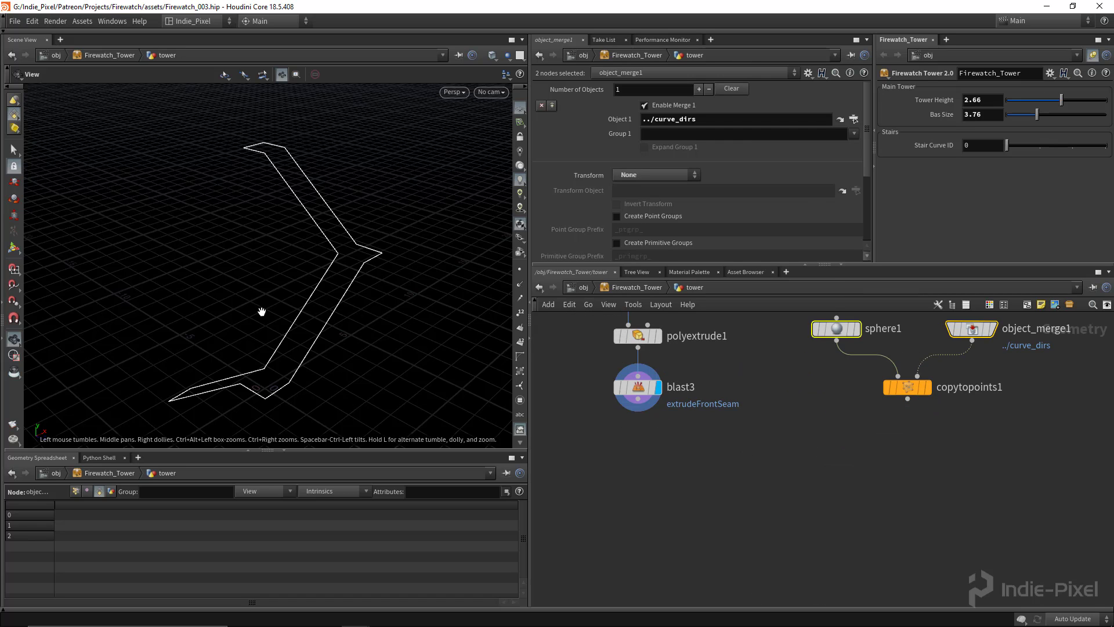
pyautogui.moveTo(261, 311); pyautogui.dragTo(167, 198)
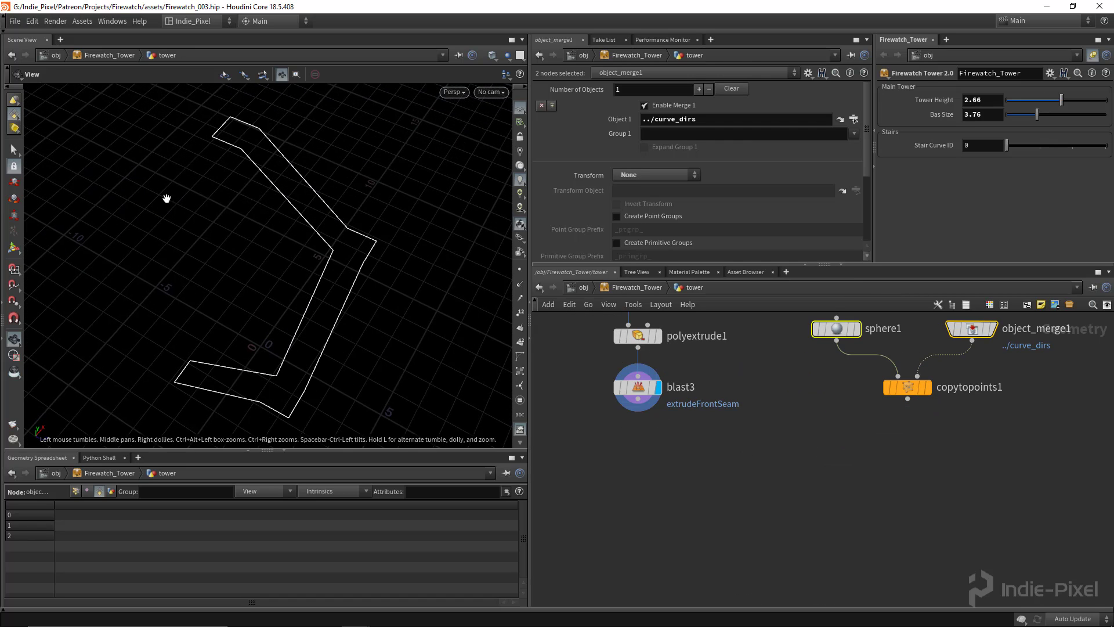
# Add a Group node below blast3 and copytopoints1
pyautogui.click(672, 503)
pyautogui.press('Tab')
pyautogui.write('grou')
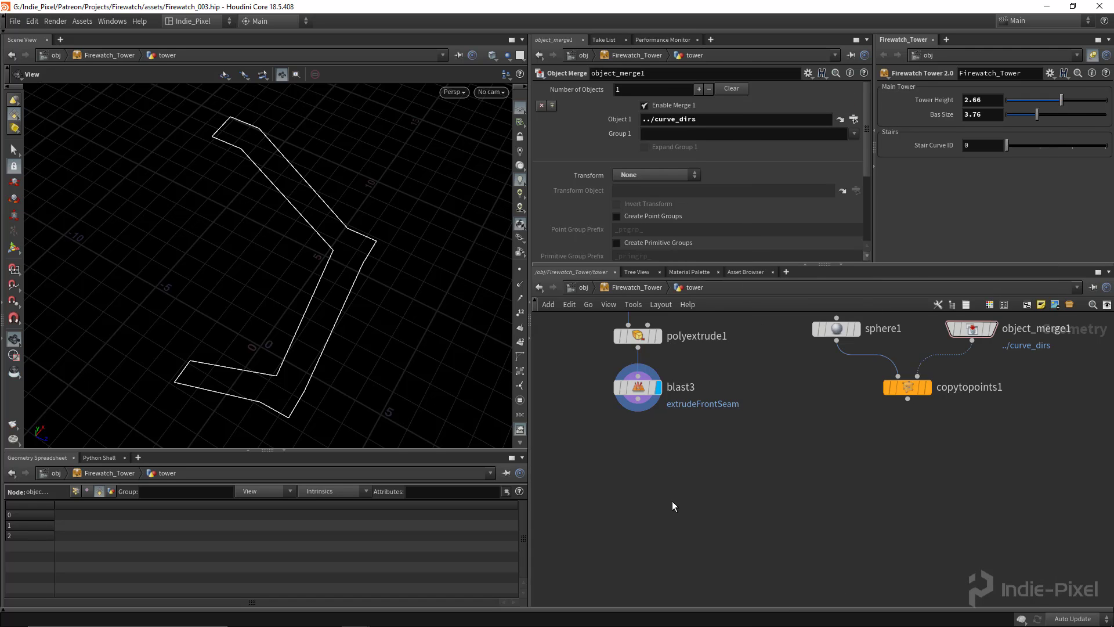
pyautogui.press('Return')
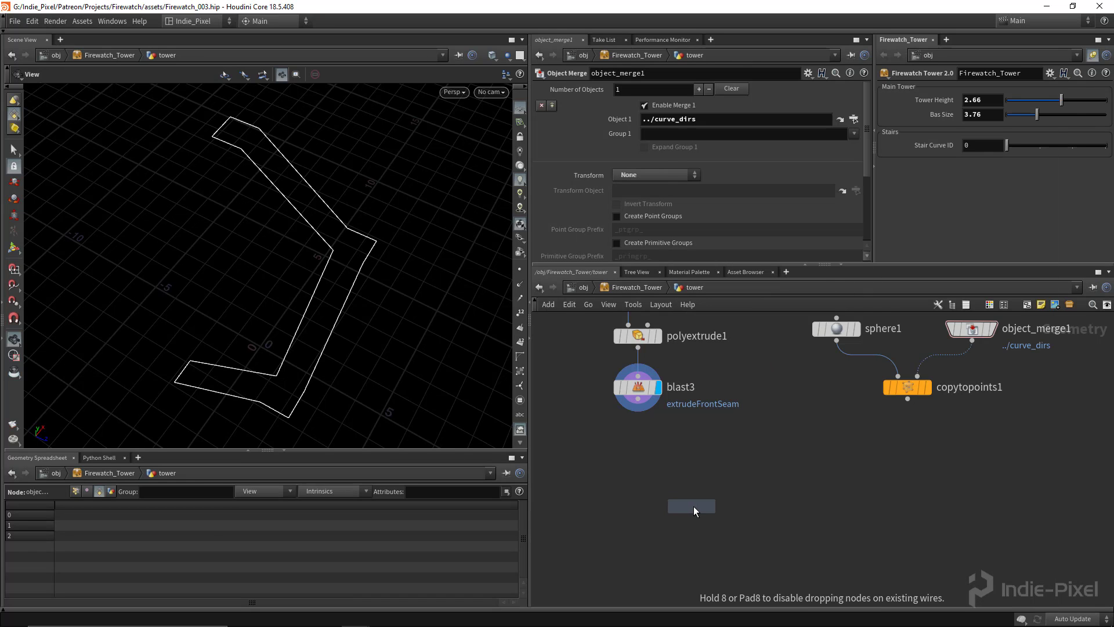
pyautogui.click(778, 475)
# Wire blast3 and copytopoints1 into the first and second inputs of group1 and display its result
pyautogui.moveTo(667, 398); pyautogui.dragTo(1008, 423)
pyautogui.click(638, 399)
pyautogui.click(768, 463)
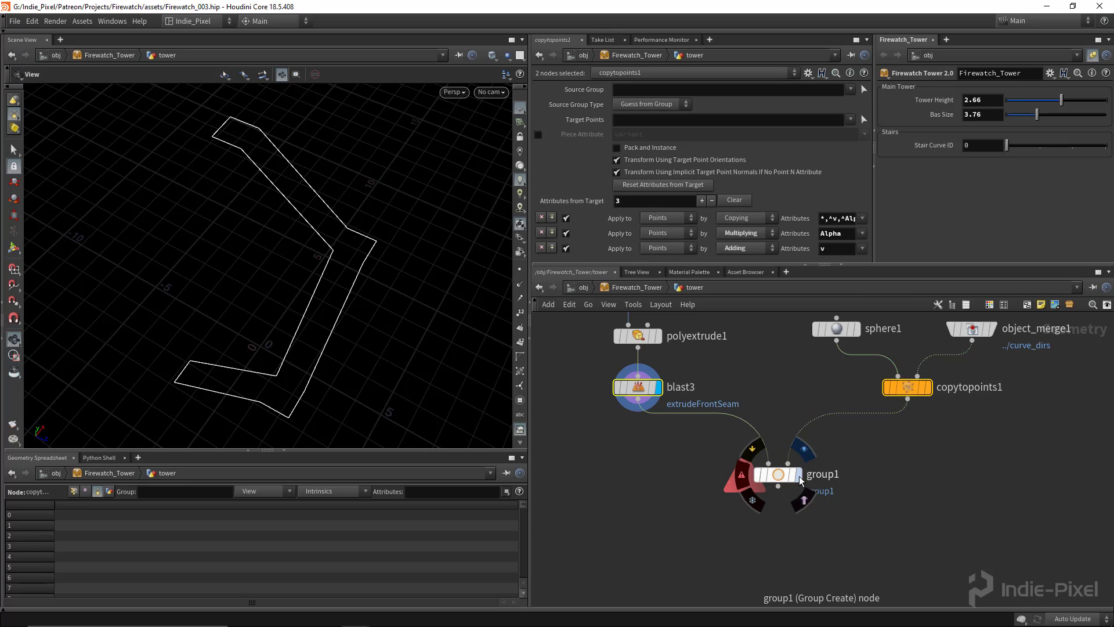
pyautogui.click(777, 475)
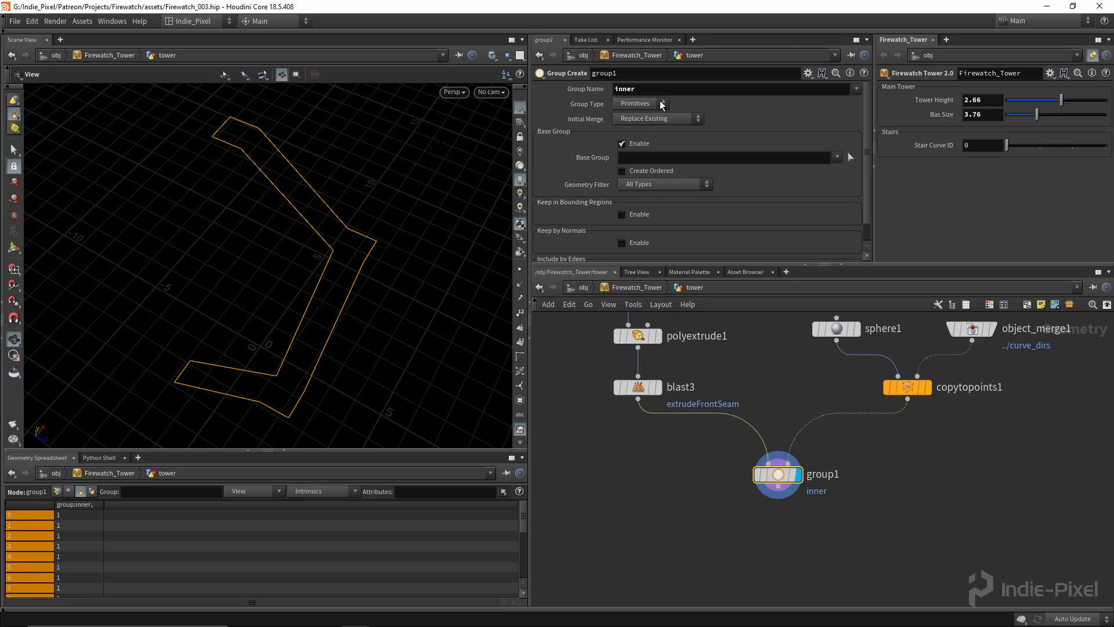
# Name the group inner, set its type to Points, and keep points in bounding regions using Bounding Object
pyautogui.click(662, 105)
pyautogui.click(642, 127)
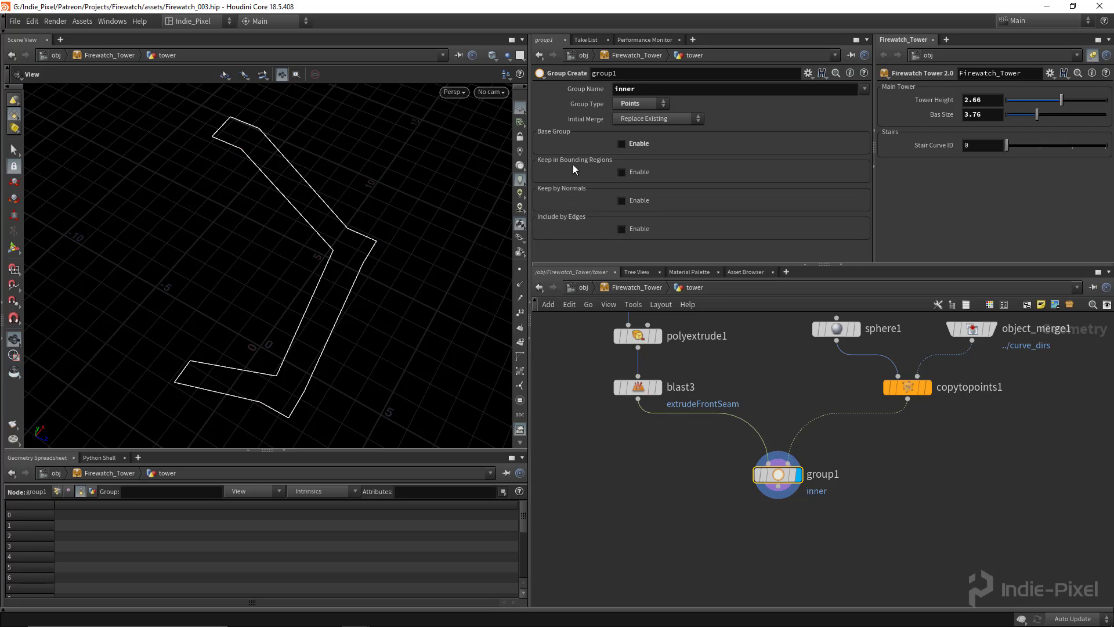
pyautogui.click(638, 173)
pyautogui.click(651, 187)
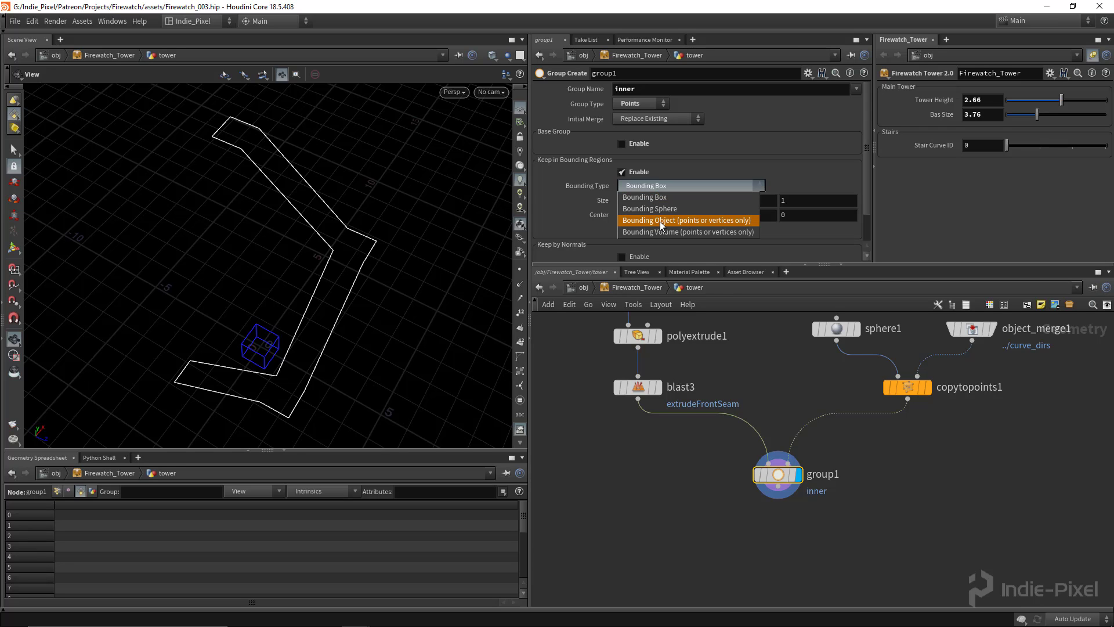
pyautogui.click(660, 221)
# Show the point markers and examine the bounding spheres at the inner corners of the stair outline
pyautogui.moveTo(349, 276); pyautogui.dragTo(606, 206, button='right')
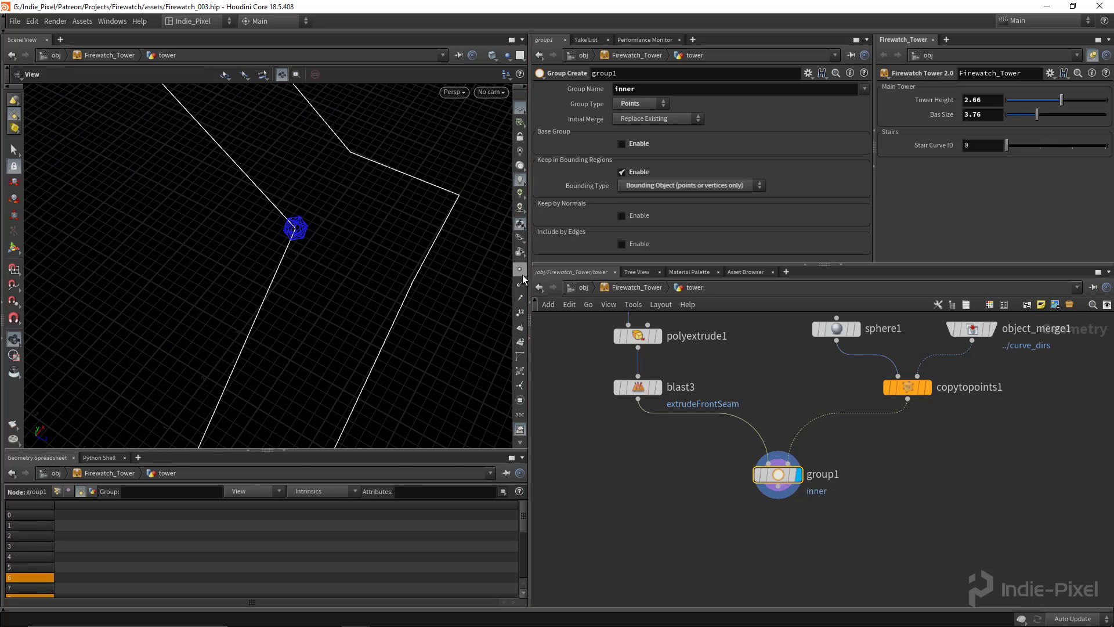
pyautogui.moveTo(323, 269); pyautogui.dragTo(262, 256)
pyautogui.moveTo(277, 195); pyautogui.dragTo(282, 247, button='middle')
pyautogui.moveTo(306, 307); pyautogui.dragTo(252, 197, button='right')
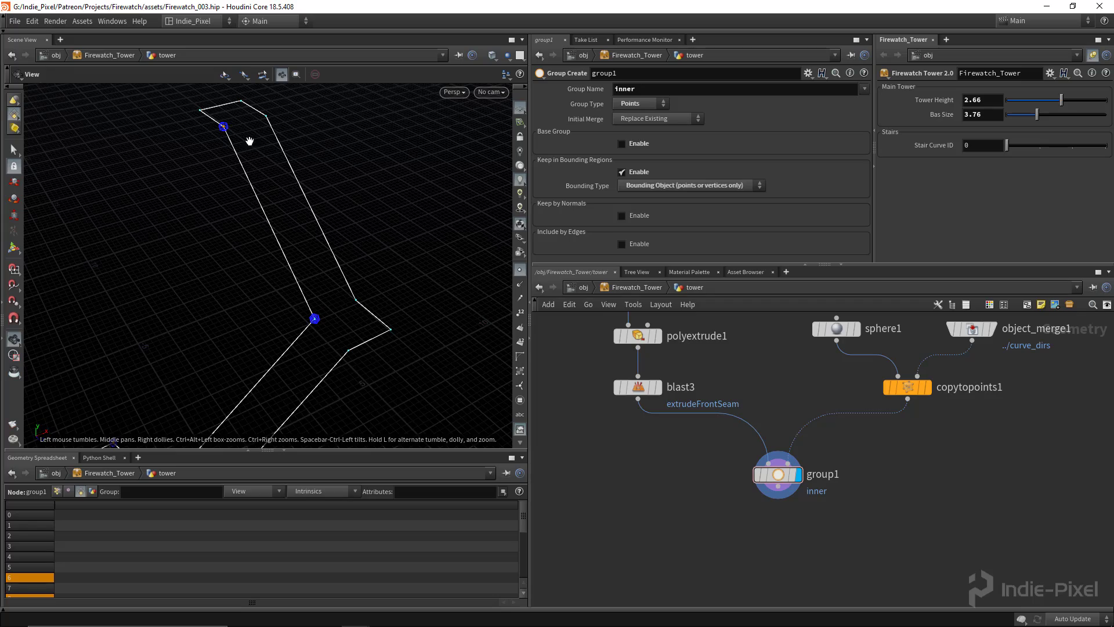
pyautogui.moveTo(250, 141); pyautogui.dragTo(236, 150)
pyautogui.moveTo(189, 137); pyautogui.dragTo(255, 186, button='right')
pyautogui.moveTo(259, 255); pyautogui.dragTo(281, 107, button='middle')
pyautogui.moveTo(263, 415); pyautogui.dragTo(280, 299, button='middle')
pyautogui.moveTo(281, 298); pyautogui.dragTo(422, 316, button='right')
pyautogui.moveTo(252, 334); pyautogui.dragTo(306, 304)
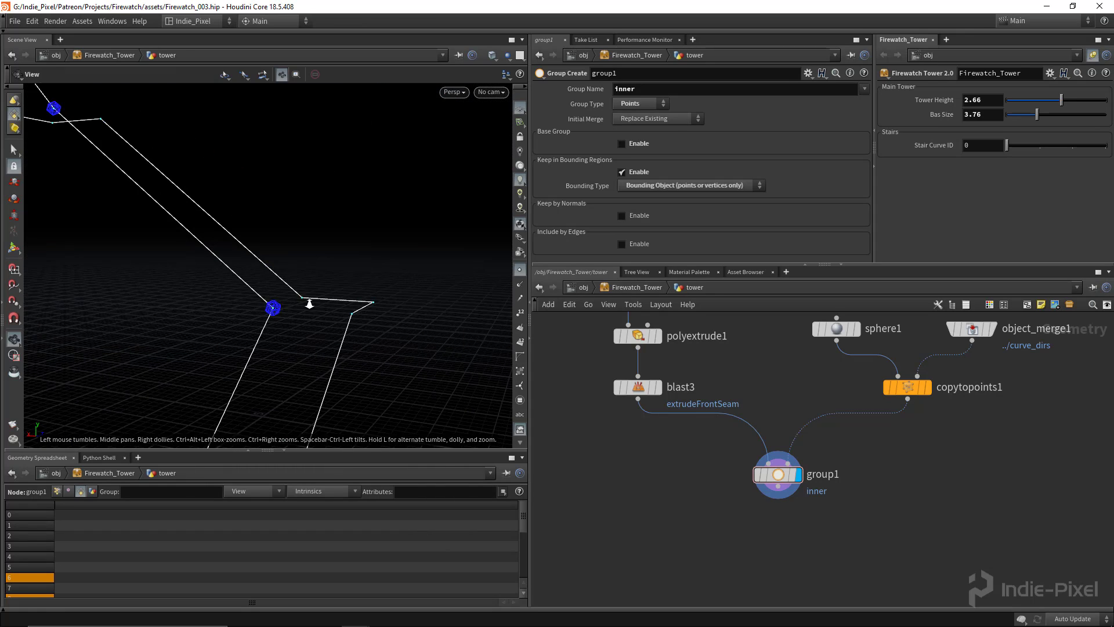
pyautogui.moveTo(306, 304); pyautogui.dragTo(509, 289, button='right')
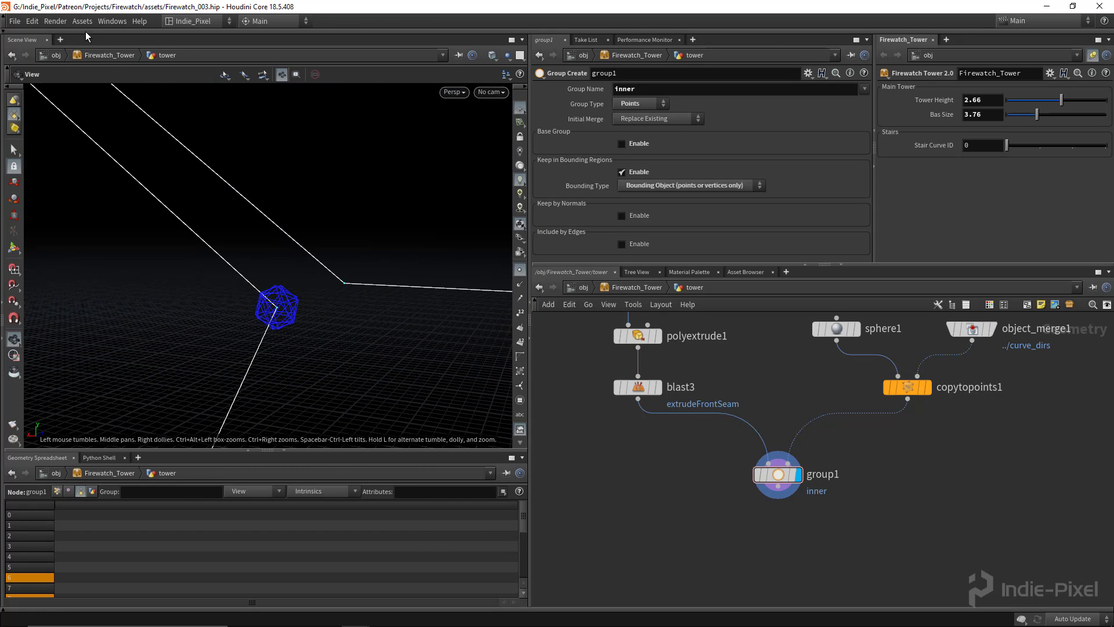
# Open an additional Scene View, inspect the outline and its spheres in it, and close it again
pyautogui.click(60, 40)
pyautogui.moveTo(91, 65)
pyautogui.moveTo(183, 179)
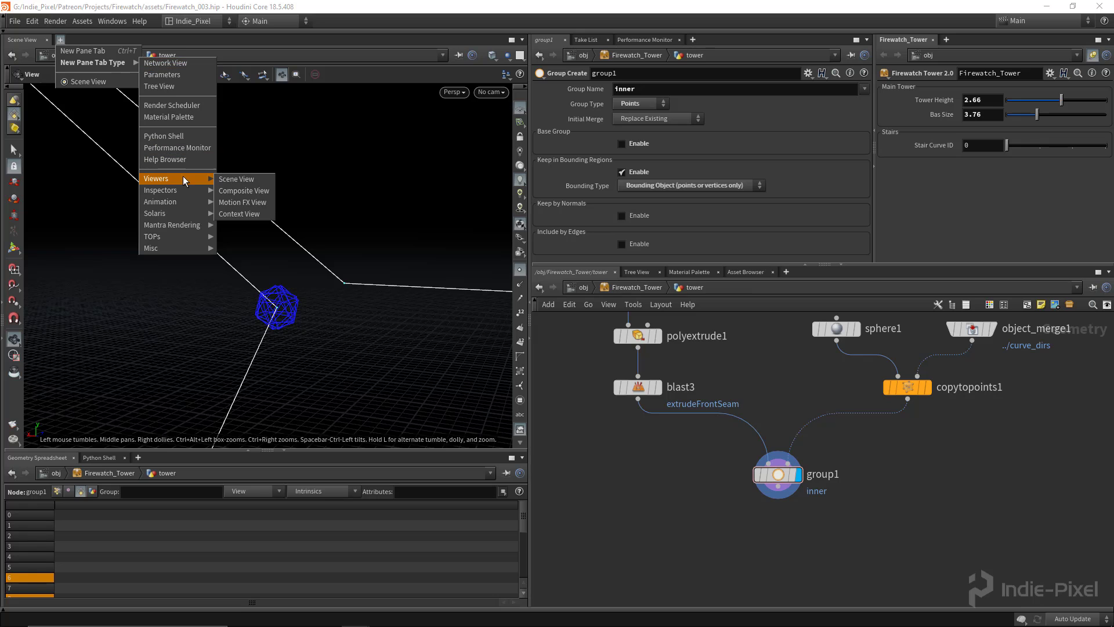
pyautogui.click(242, 180)
pyautogui.moveTo(112, 189); pyautogui.dragTo(262, 255)
pyautogui.moveTo(455, 259); pyautogui.dragTo(696, 243, button='right')
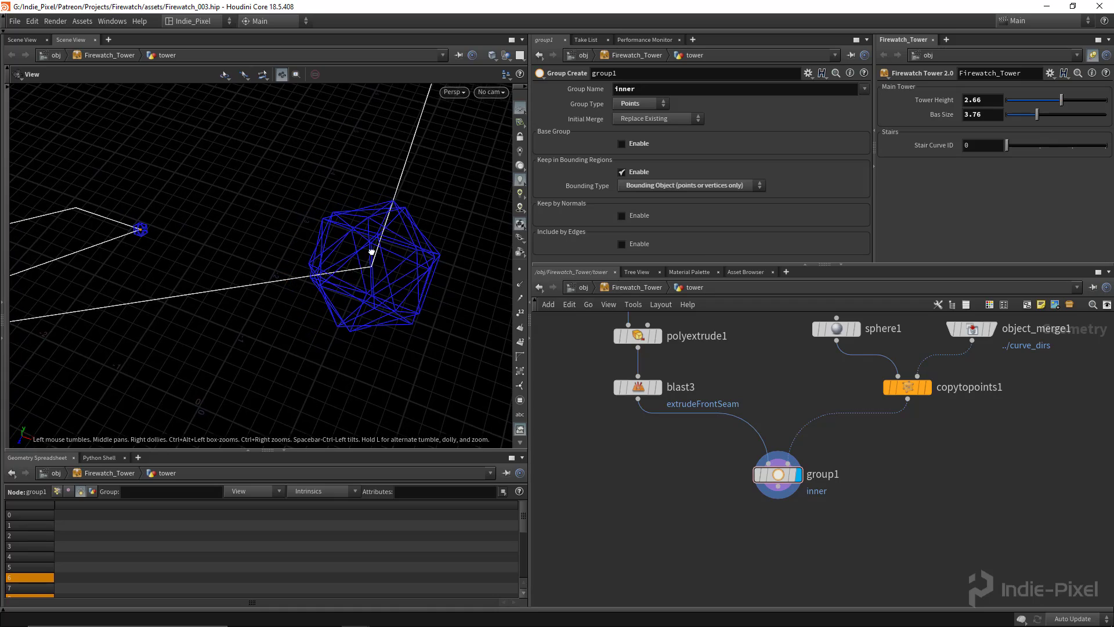
pyautogui.moveTo(372, 252); pyautogui.dragTo(175, 169)
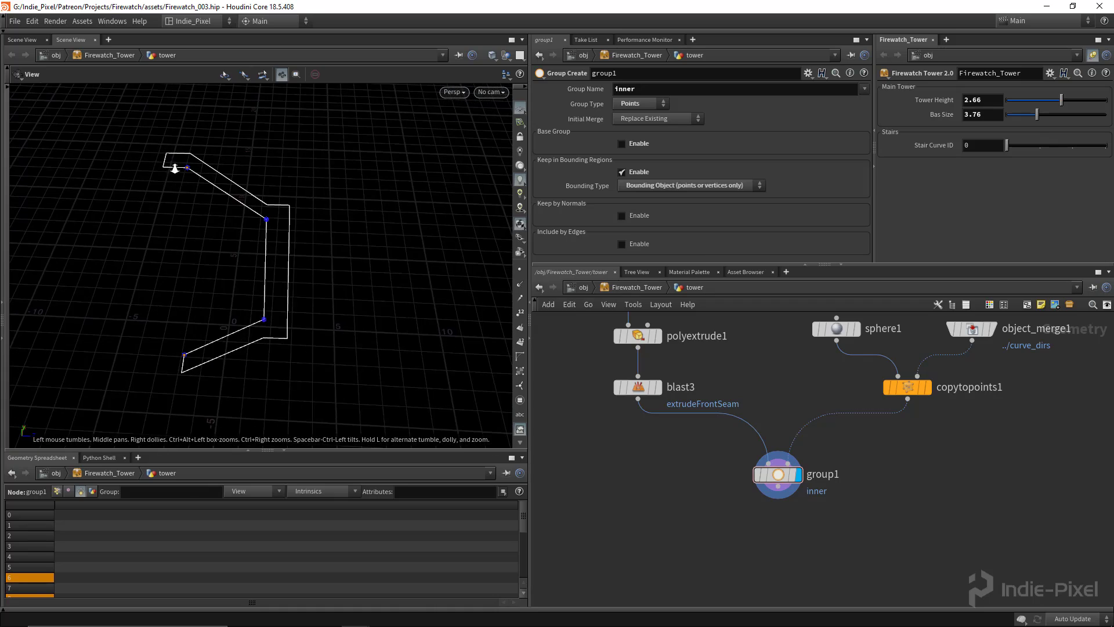
pyautogui.click(95, 40)
# List group1's point data in the Geometry Spreadsheet and check which points belong to the inner group
pyautogui.moveTo(217, 309); pyautogui.dragTo(209, 174, button='right')
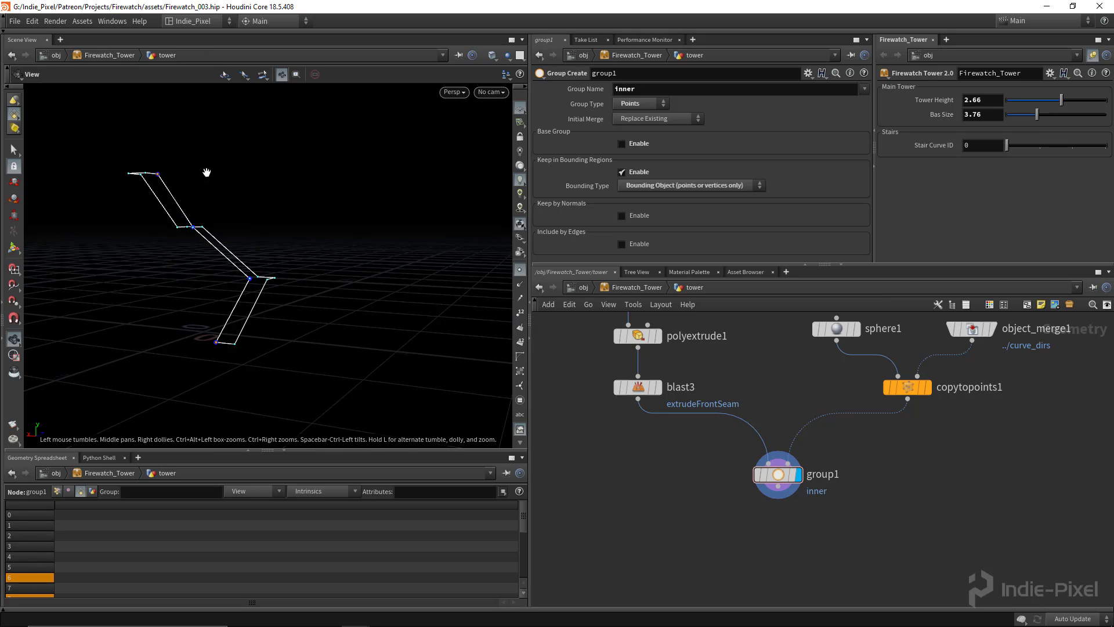
pyautogui.moveTo(209, 174); pyautogui.dragTo(197, 430)
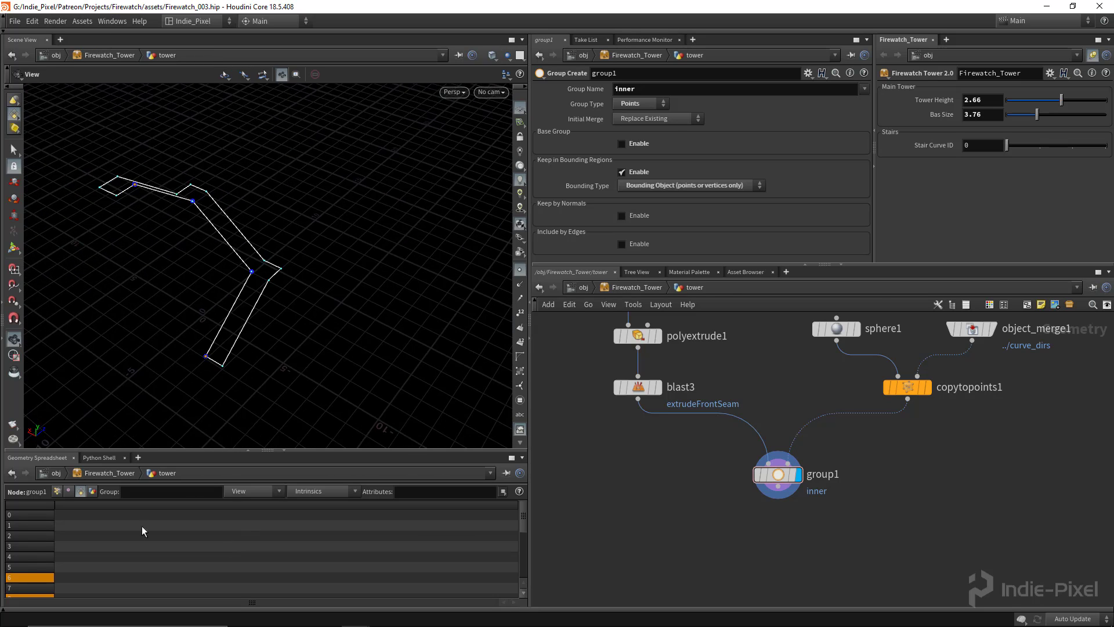
pyautogui.click(57, 491)
pyautogui.scroll(-1, 390, 541)
pyautogui.scroll(1, 394, 541)
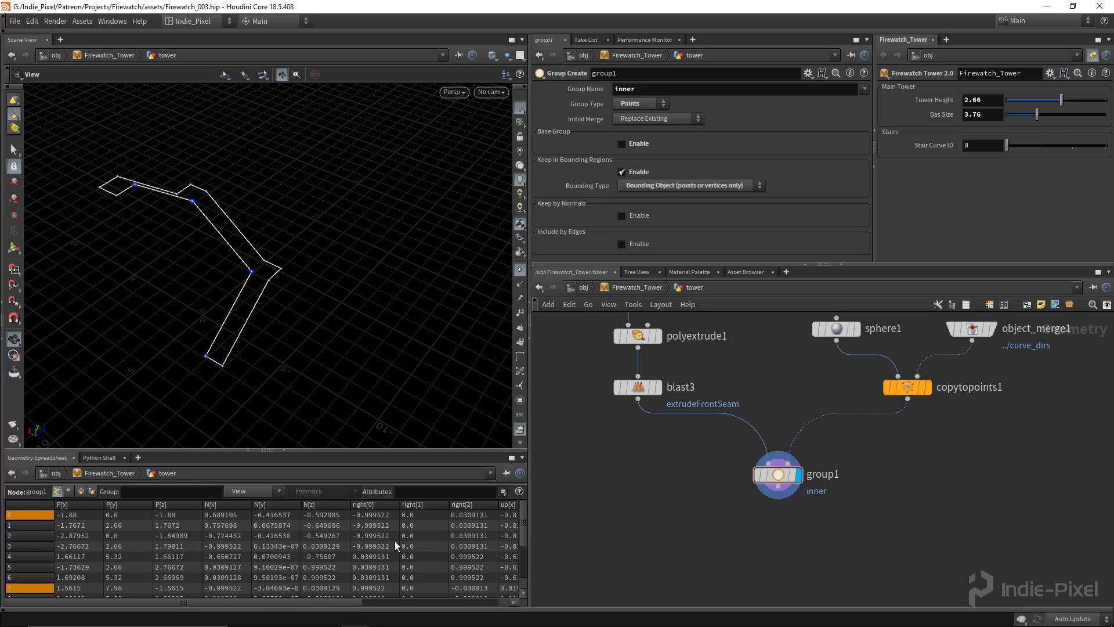
pyautogui.scroll(-3, 130, 552)
pyautogui.scroll(3, 138, 551)
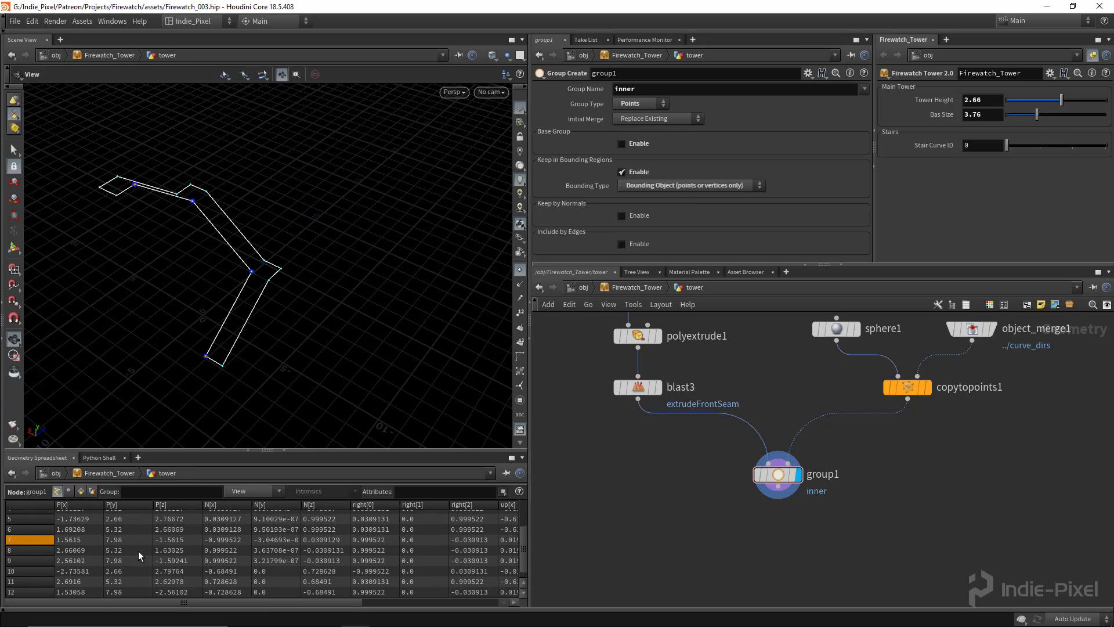
# Inspect at close range how the bounding spheres enclose the outline's corner points
pyautogui.moveTo(235, 267); pyautogui.dragTo(333, 199)
pyautogui.moveTo(333, 199); pyautogui.dragTo(201, 182, button='right')
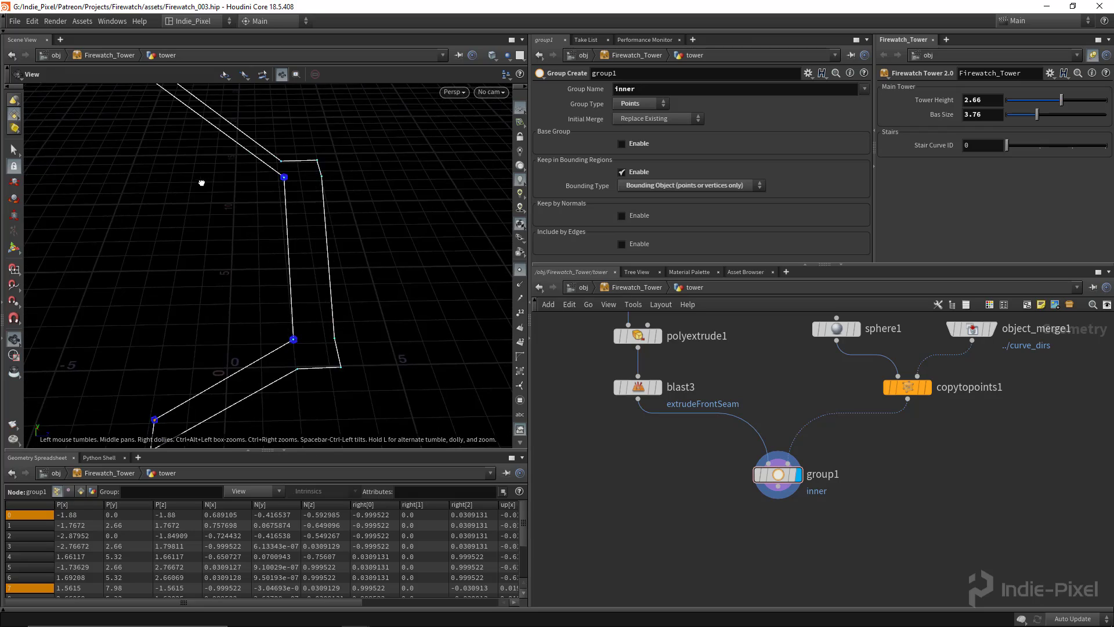
pyautogui.moveTo(453, 158); pyautogui.dragTo(617, 159, button='right')
pyautogui.moveTo(385, 243); pyautogui.dragTo(308, 264)
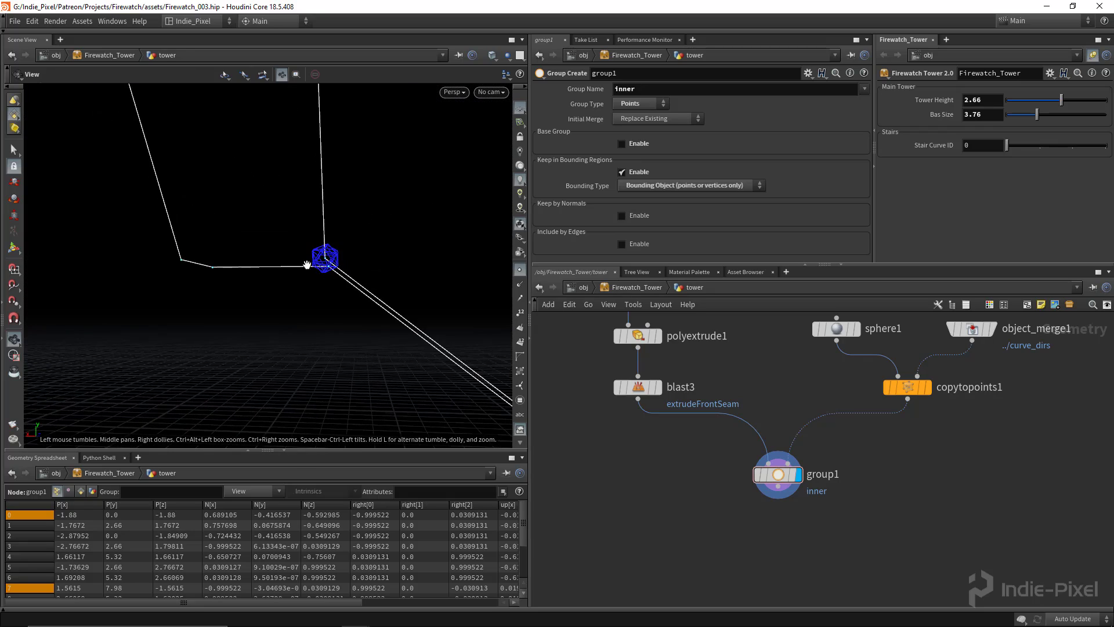
pyautogui.moveTo(327, 254); pyautogui.dragTo(548, 247, button='right')
pyautogui.moveTo(377, 261); pyautogui.dragTo(413, 316)
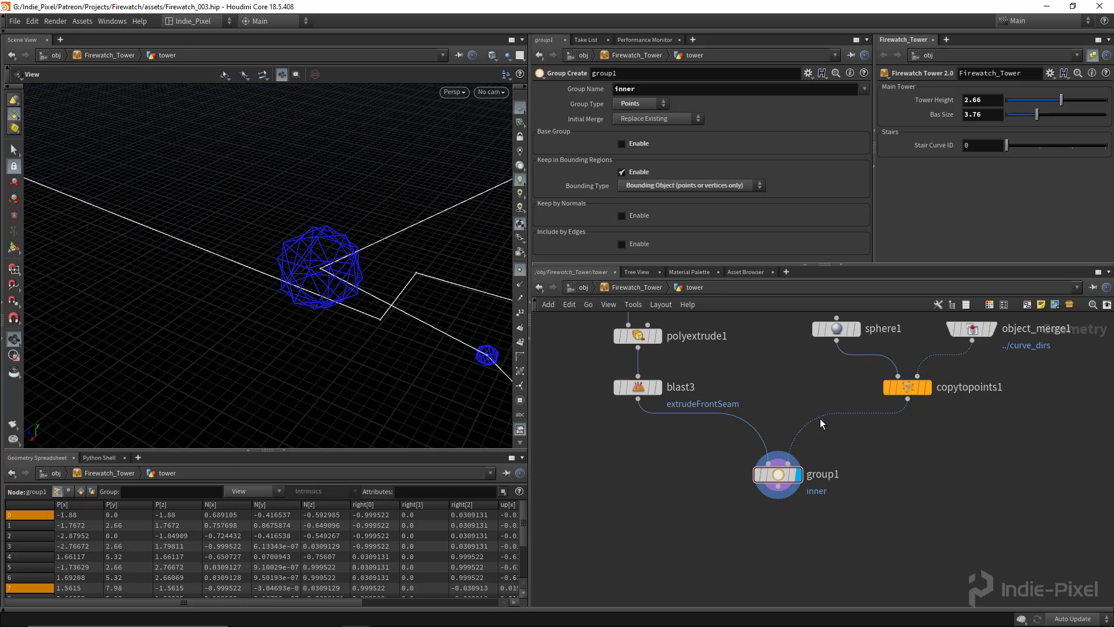
# Move object_merge1 up and add a Fuse node between it and copytopoints1
pyautogui.moveTo(820, 420); pyautogui.dragTo(713, 485, button='middle')
pyautogui.scroll(-3, 785, 429)
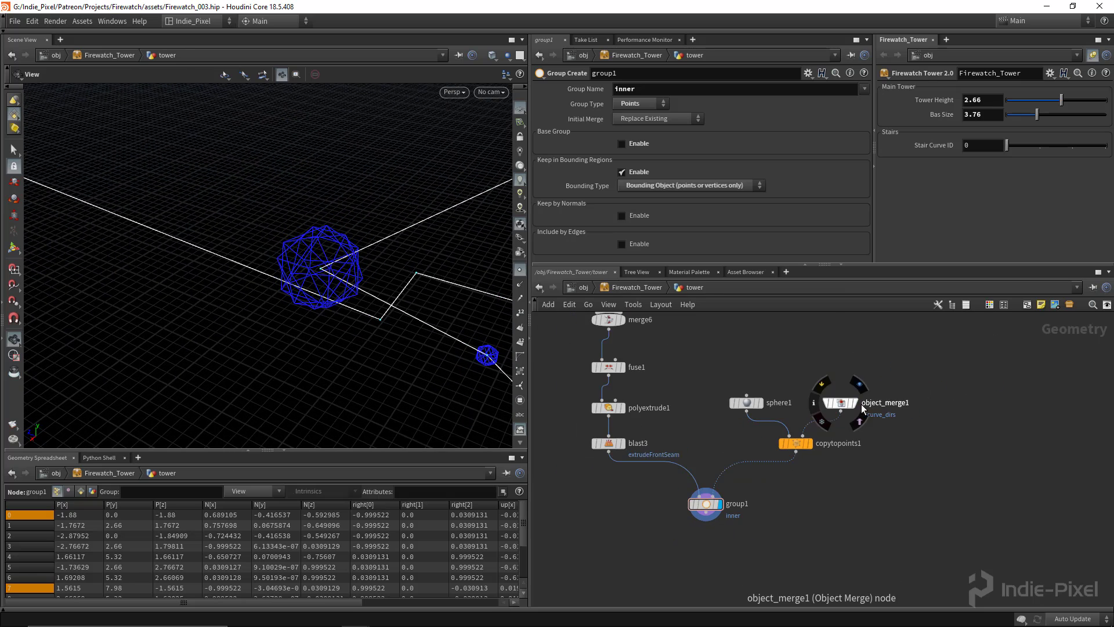
pyautogui.scroll(3, 843, 387)
pyautogui.moveTo(844, 388); pyautogui.dragTo(851, 340)
pyautogui.press('Tab')
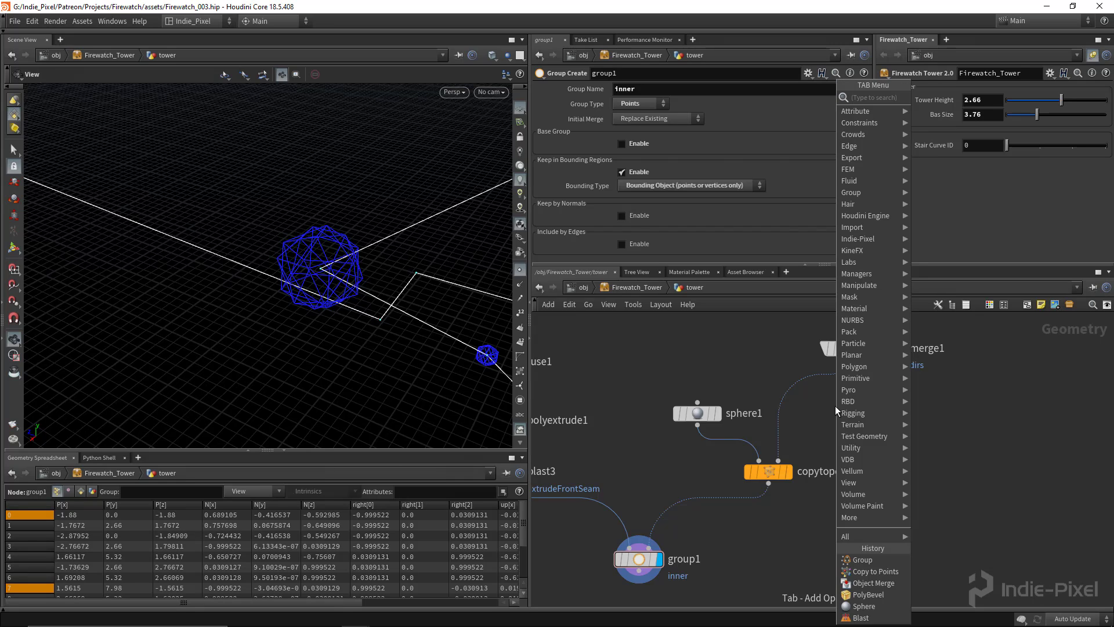
pyautogui.press('Escape')
pyautogui.click(833, 408)
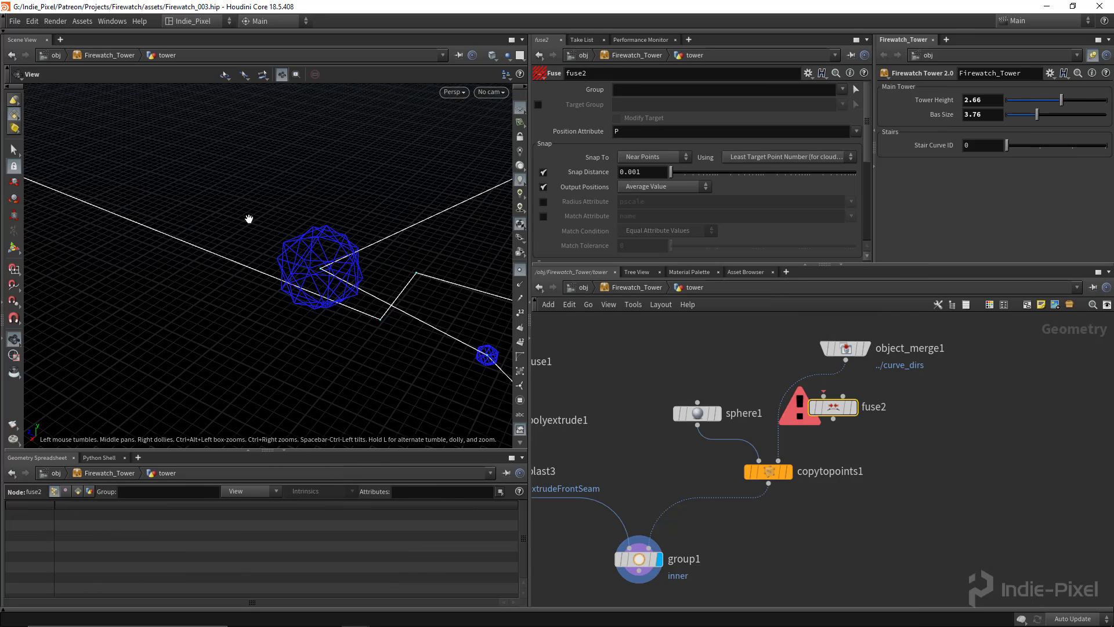
# Display object_merge1 with point numbers to check the stair curve for duplicate points
pyautogui.click(865, 348)
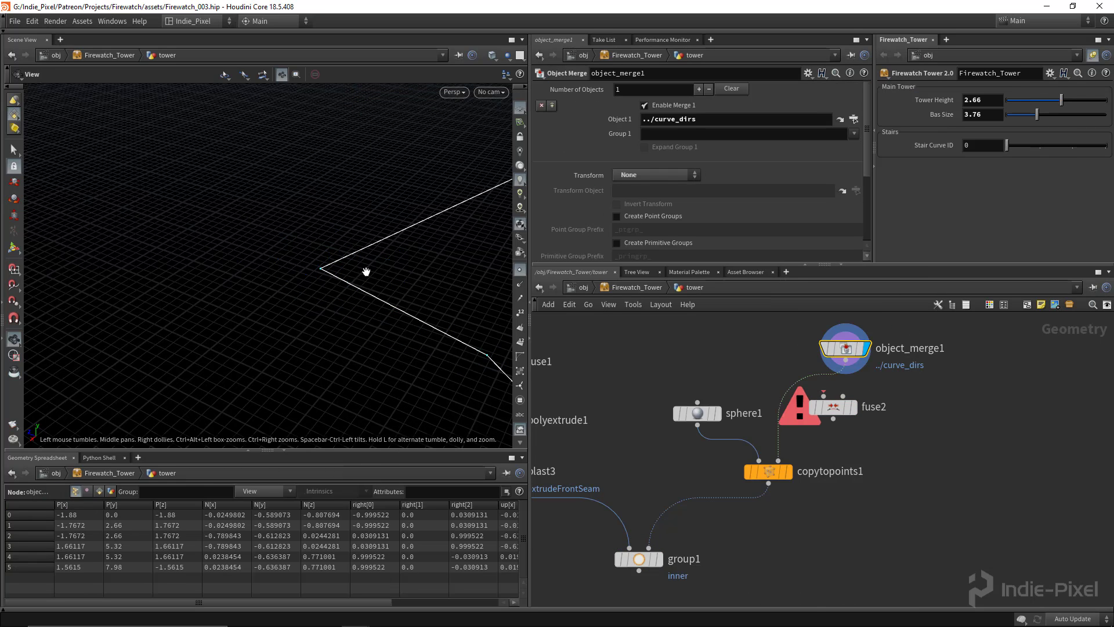
pyautogui.moveTo(328, 282); pyautogui.dragTo(344, 301)
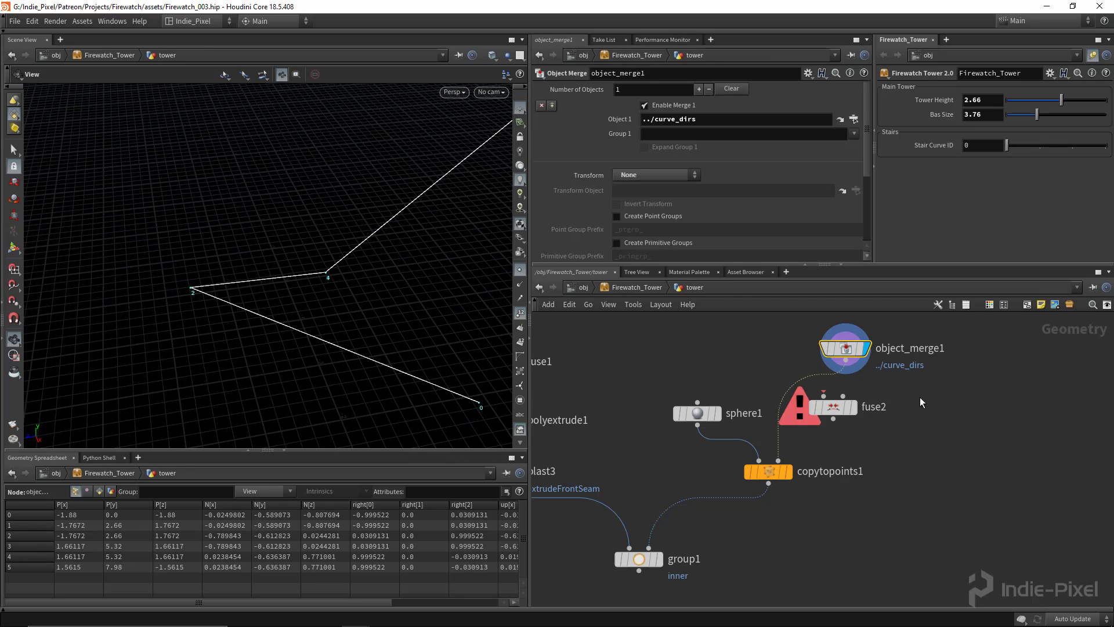
pyautogui.moveTo(845, 360); pyautogui.dragTo(824, 397)
# Display the upstream blast1 node and check its points and parameters
pyautogui.scroll(-5, 825, 424)
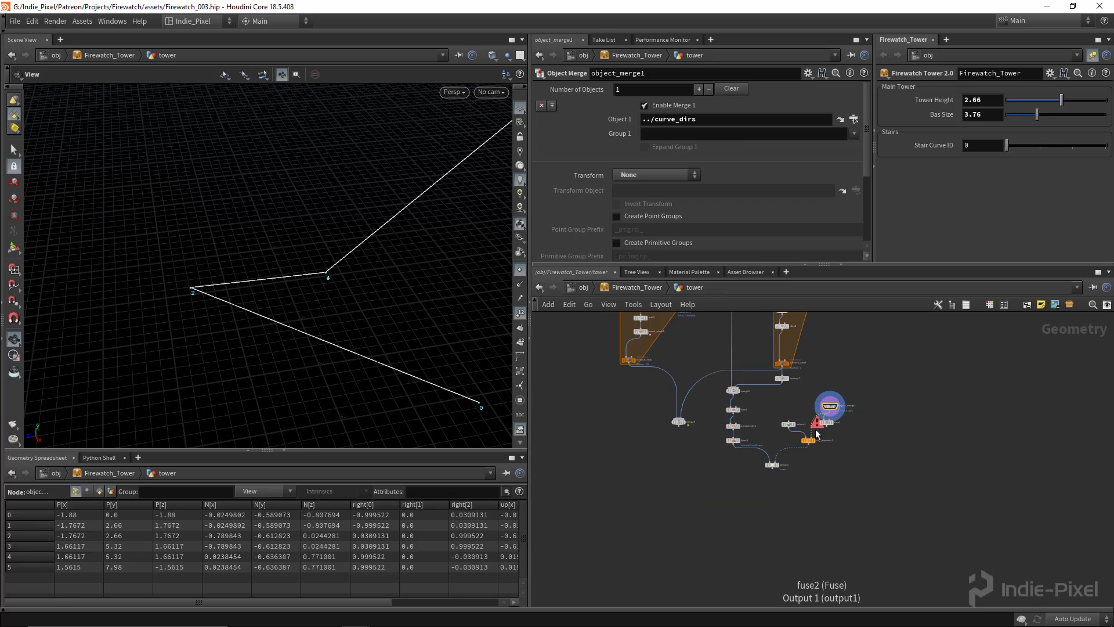
pyautogui.moveTo(850, 354); pyautogui.dragTo(919, 495, button='middle')
pyautogui.moveTo(806, 337); pyautogui.dragTo(819, 526, button='middle')
pyautogui.scroll(2, 754, 461)
pyautogui.scroll(3, 756, 461)
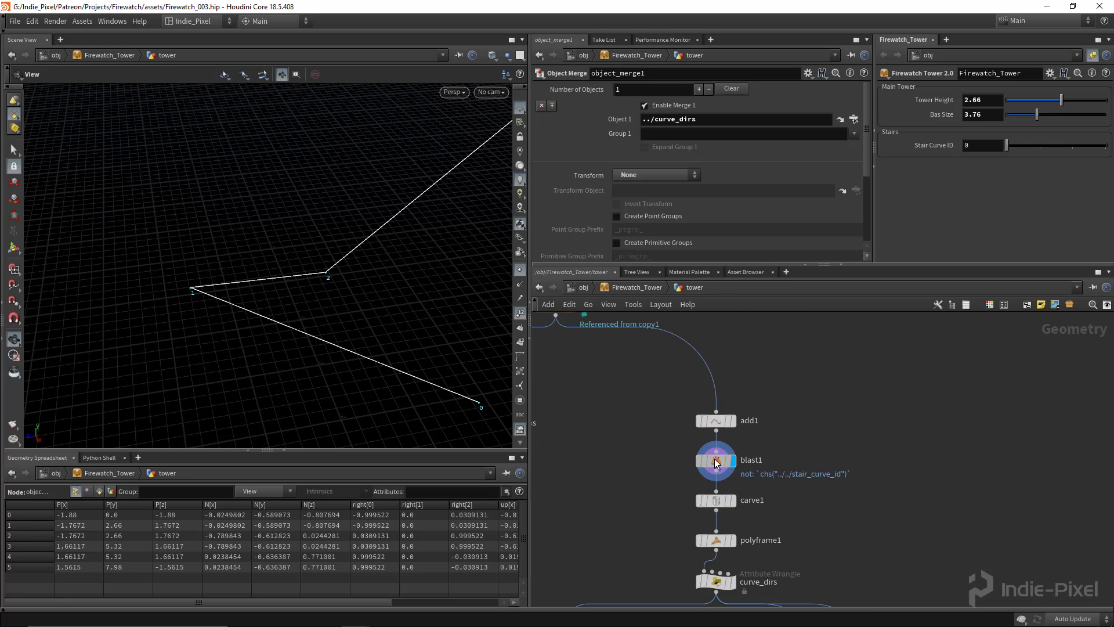
pyautogui.click(733, 460)
# Delete the unconnected fuse2 node and move object_merge1 back down beside sphere1
pyautogui.scroll(-6, 717, 415)
pyautogui.moveTo(837, 498); pyautogui.dragTo(706, 315, button='middle')
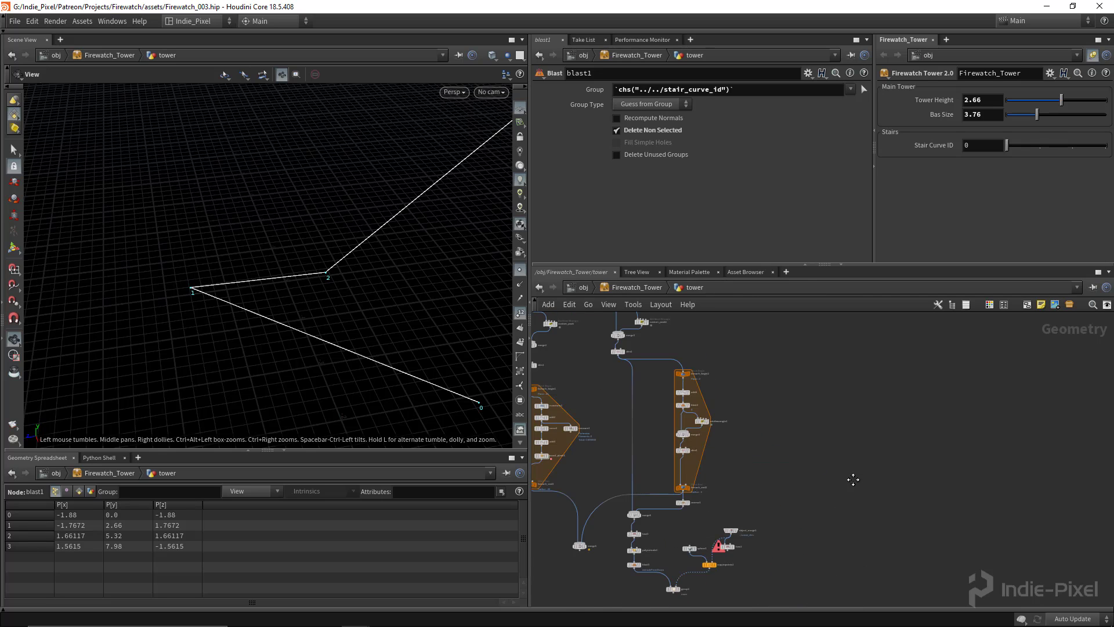
pyautogui.scroll(6, 725, 574)
pyautogui.moveTo(708, 462); pyautogui.dragTo(708, 461)
pyautogui.press('Delete')
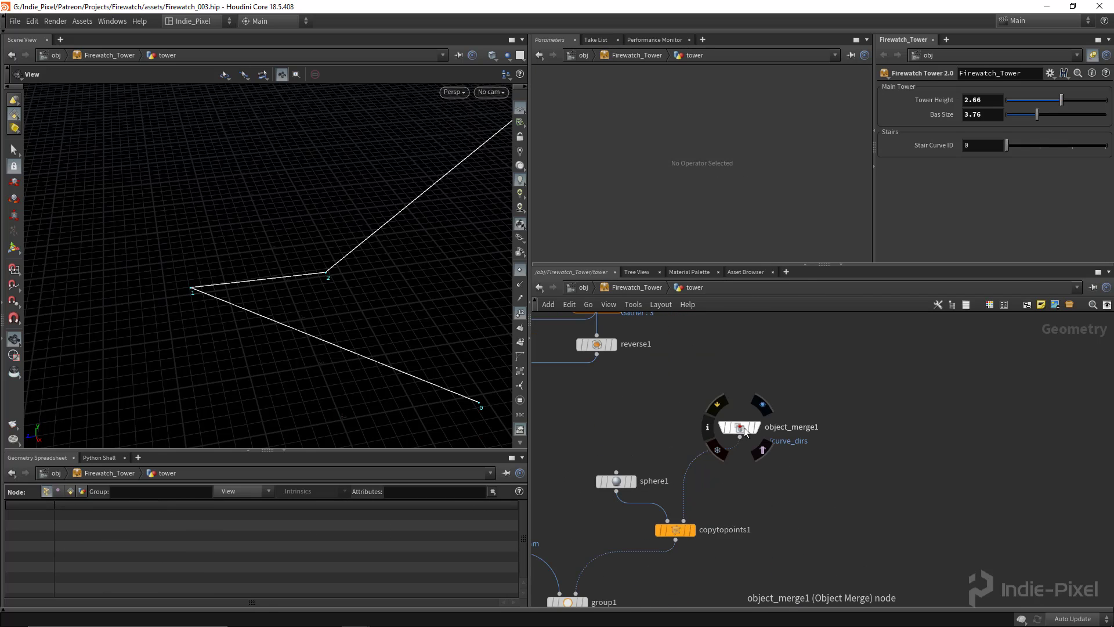
pyautogui.moveTo(744, 427); pyautogui.dragTo(725, 481)
# Set Object 1 of object_merge1 to the blast1 node, ../blast1
pyautogui.click(725, 483)
pyautogui.scroll(-5, 747, 483)
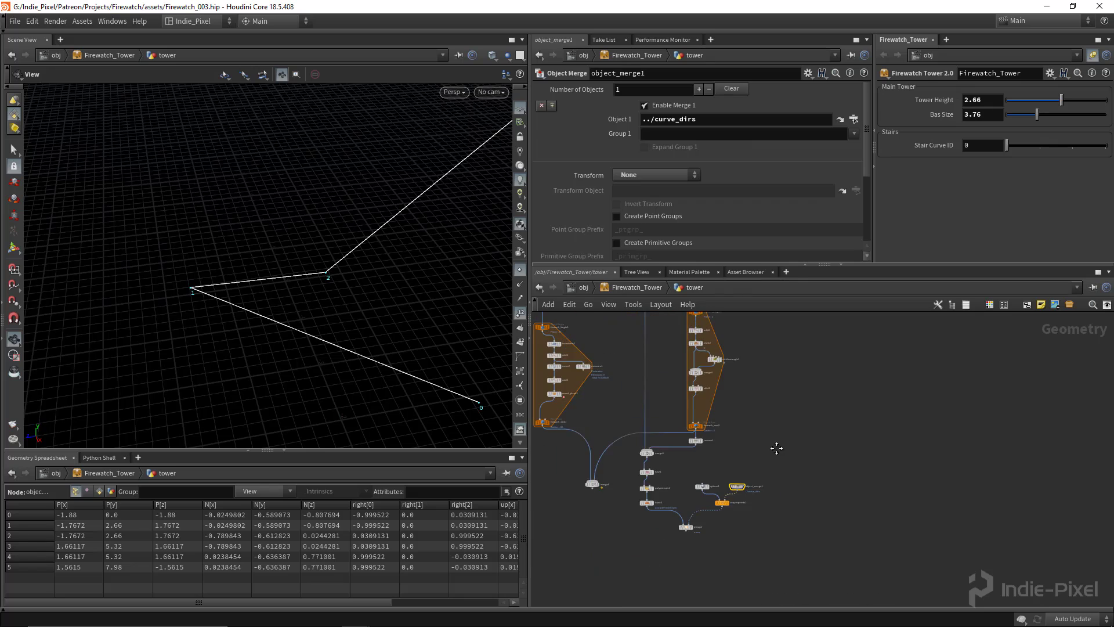
pyautogui.moveTo(716, 339); pyautogui.dragTo(761, 545, button='middle')
pyautogui.scroll(2, 625, 365)
pyautogui.scroll(3, 635, 368)
pyautogui.moveTo(665, 393); pyautogui.dragTo(699, 118)
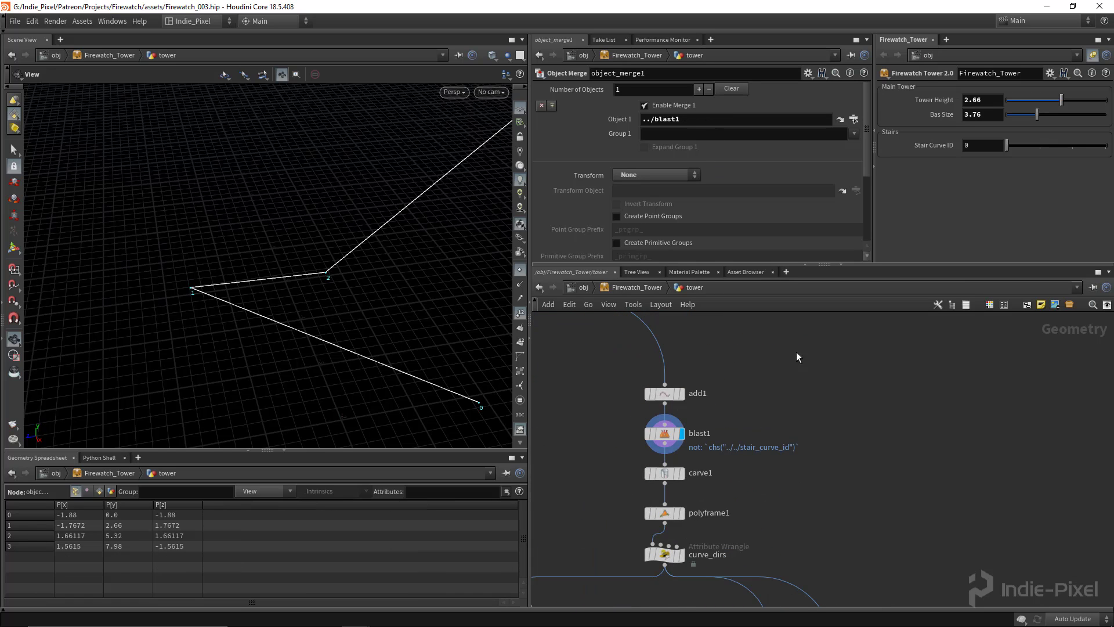
# Display copytopoints1 to check the copied spheres, and return the display to group1 to review the inner group
pyautogui.scroll(-5, 808, 378)
pyautogui.moveTo(926, 580); pyautogui.dragTo(866, 377, button='middle')
pyautogui.scroll(7, 824, 471)
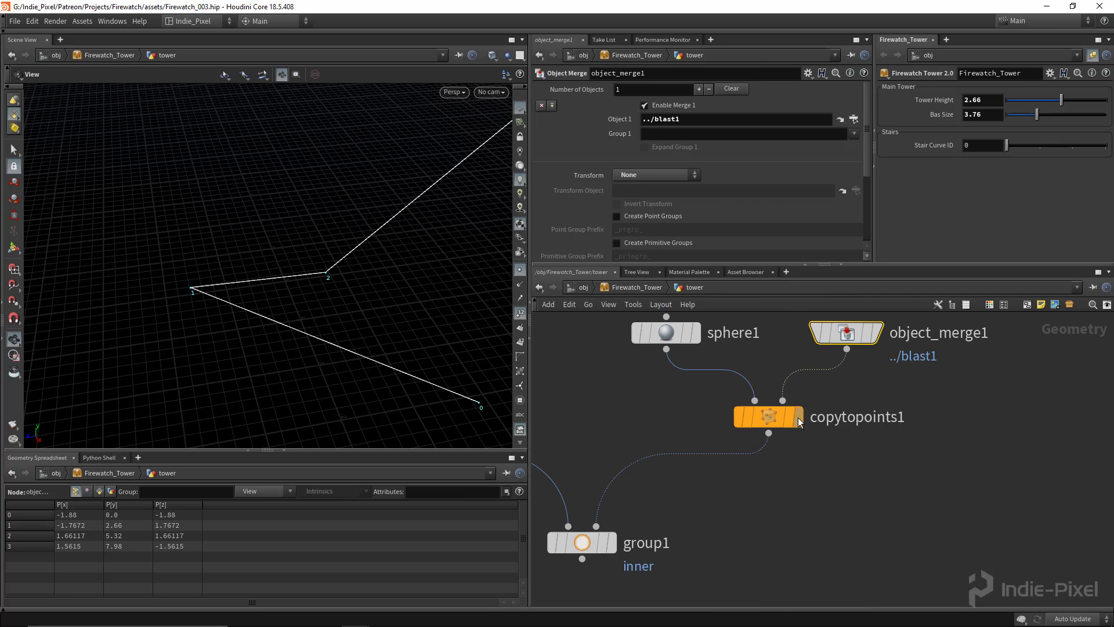
pyautogui.click(799, 417)
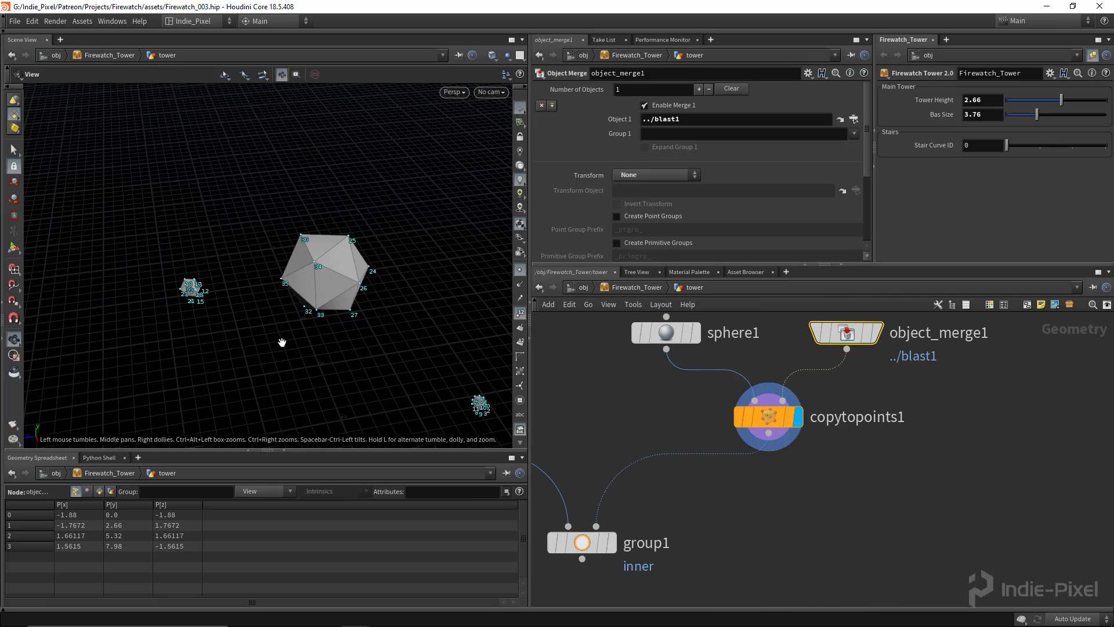
pyautogui.click(615, 553)
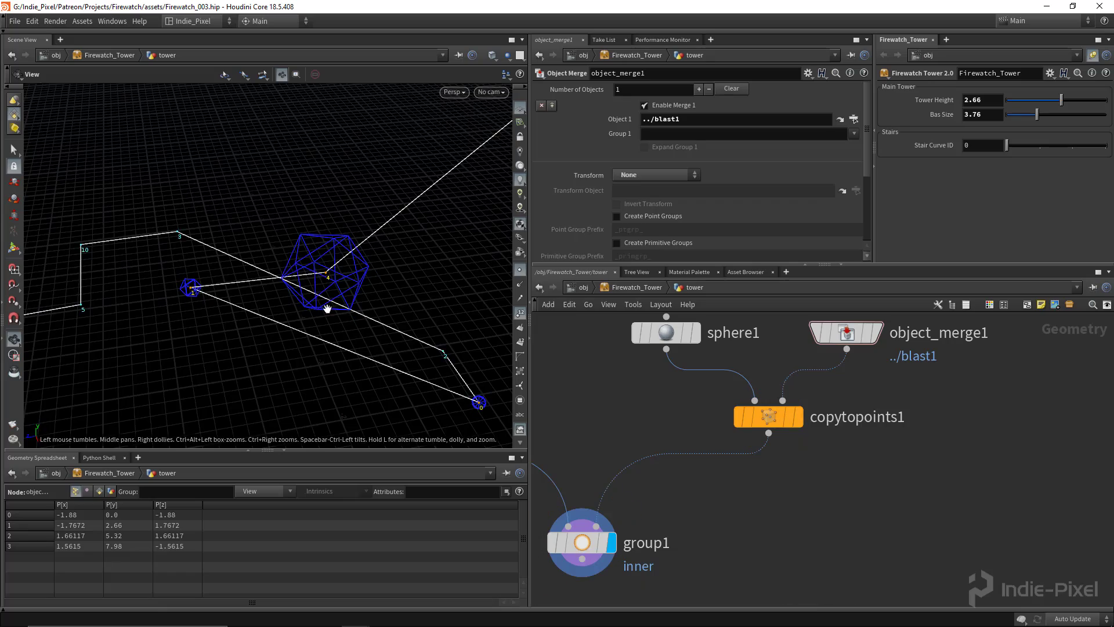
pyautogui.moveTo(317, 276); pyautogui.dragTo(356, 268)
pyautogui.moveTo(804, 423); pyautogui.dragTo(863, 420, button='middle')
pyautogui.scroll(-3, 863, 420)
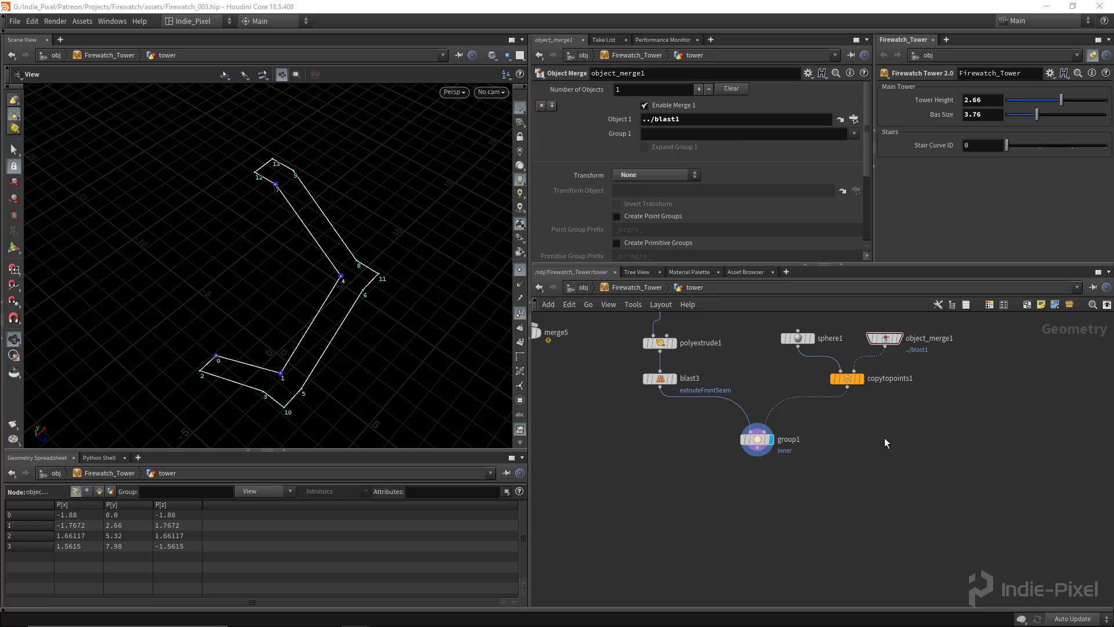
# Add a Group Promote node wired below group1 and display its result
pyautogui.scroll(3, 746, 483)
pyautogui.press('Tab')
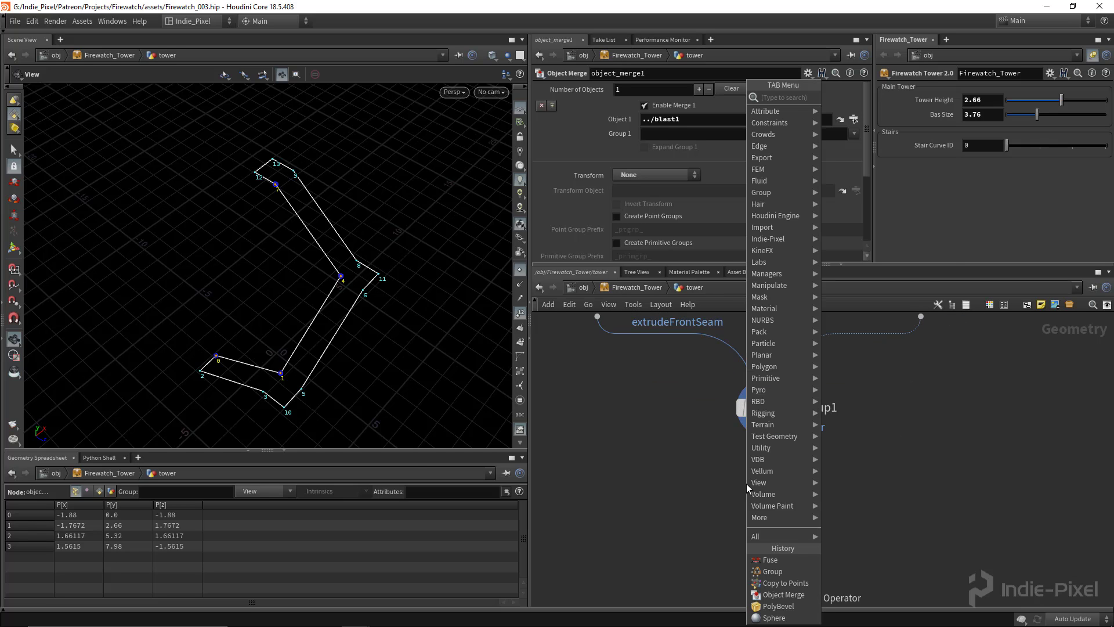
pyautogui.write('grou')
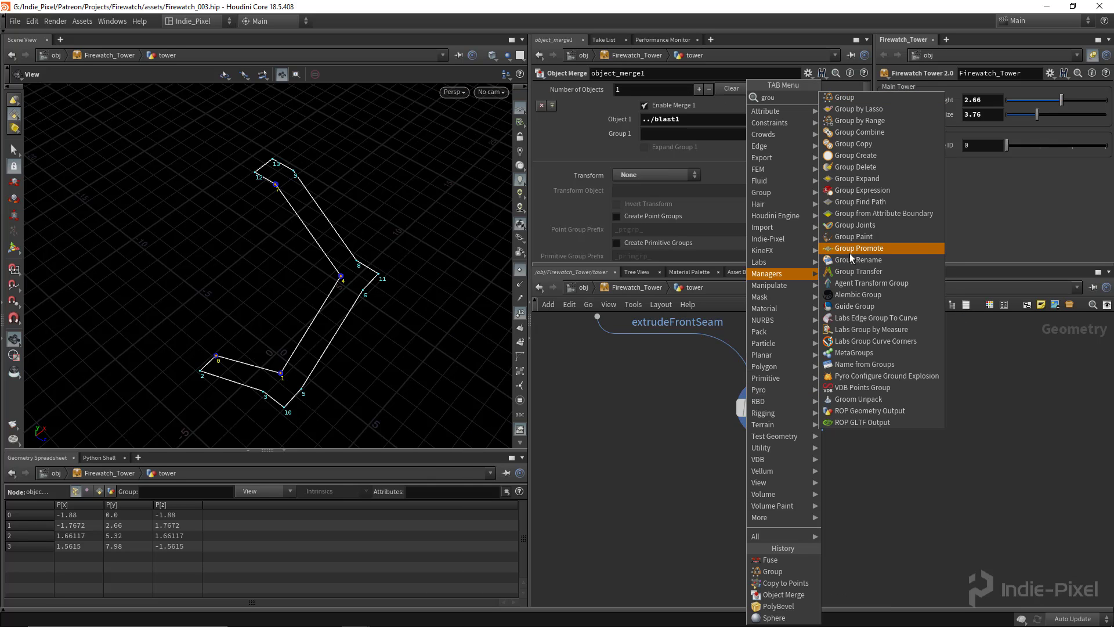
pyautogui.click(859, 247)
pyautogui.click(767, 498)
pyautogui.moveTo(766, 422); pyautogui.dragTo(766, 476)
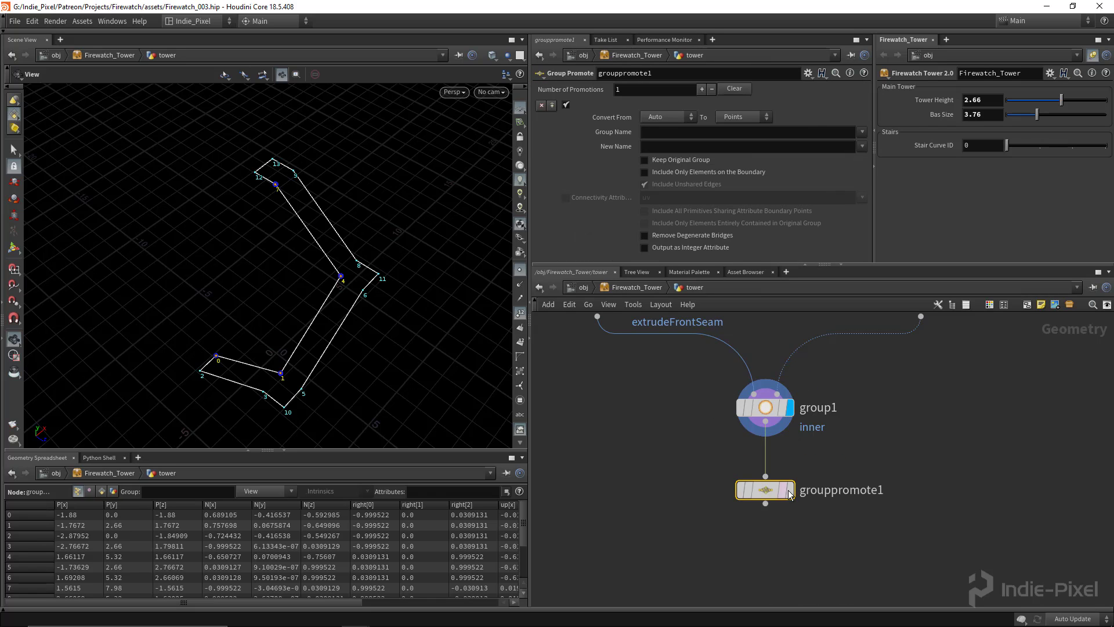
pyautogui.click(790, 490)
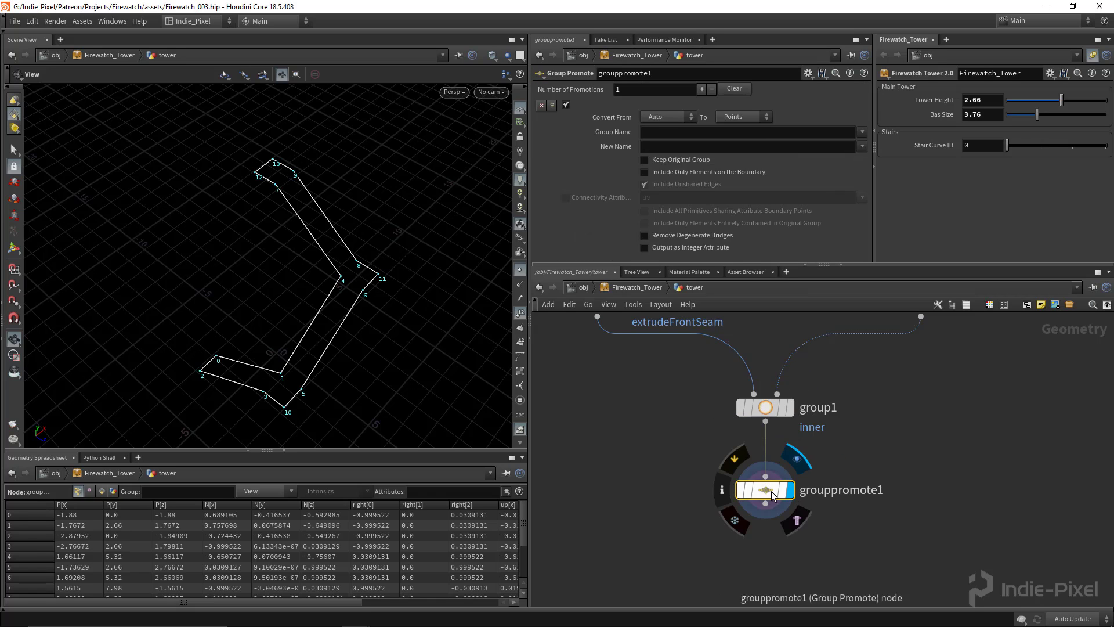
# Set grouppromote1 to convert the inner group from Points to Primitives, and check the selected edges on the stair outline
pyautogui.click(864, 131)
pyautogui.click(872, 142)
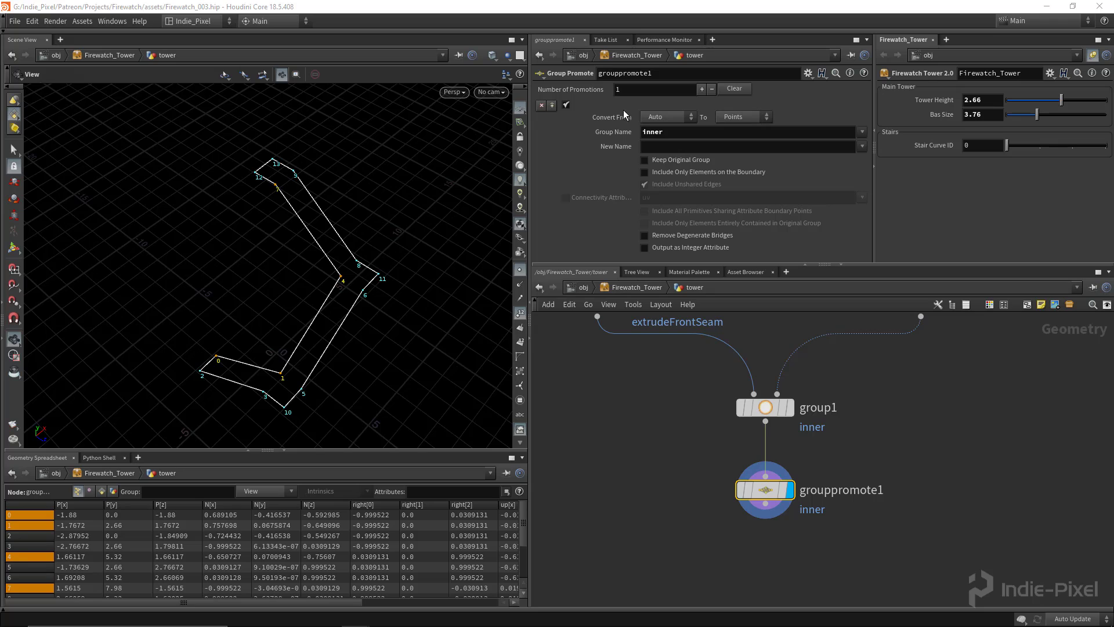
pyautogui.click(660, 122)
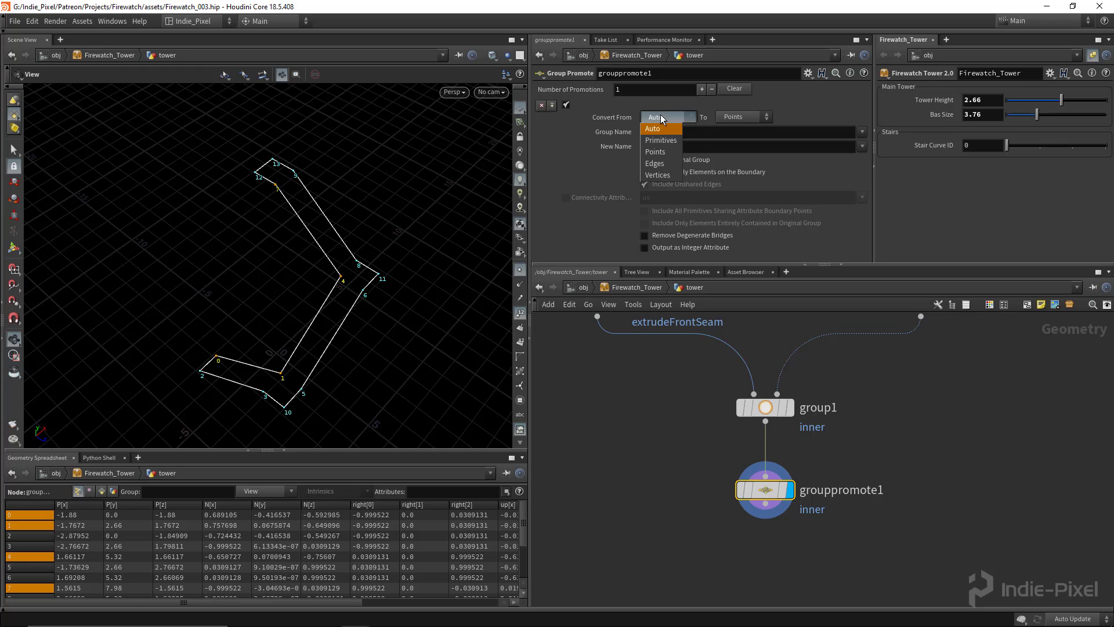
pyautogui.click(659, 153)
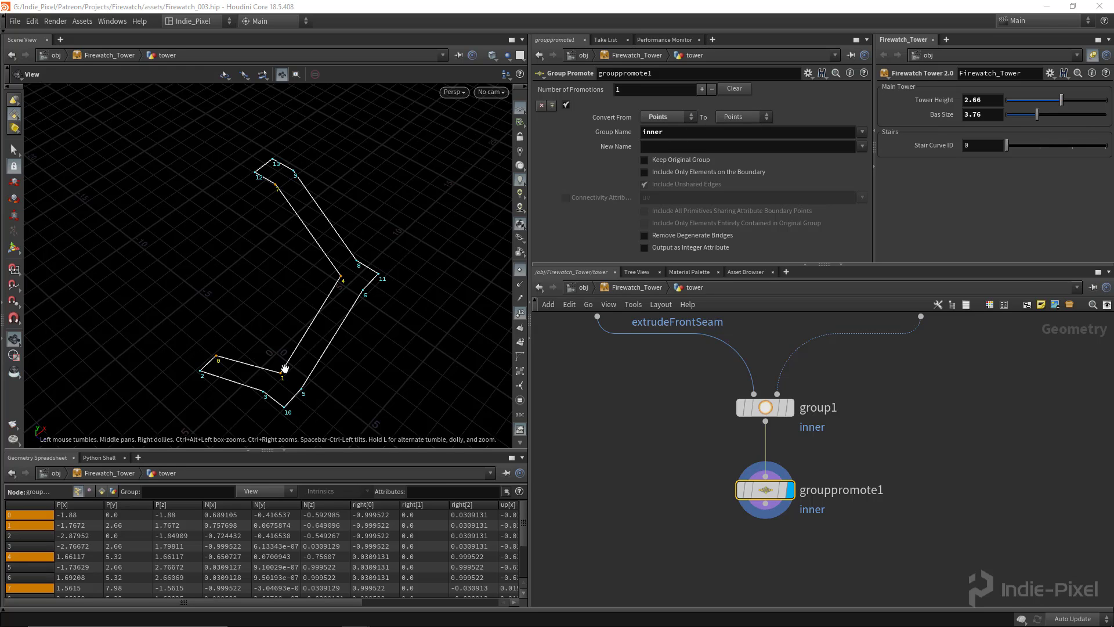
pyautogui.click(750, 119)
pyautogui.click(743, 135)
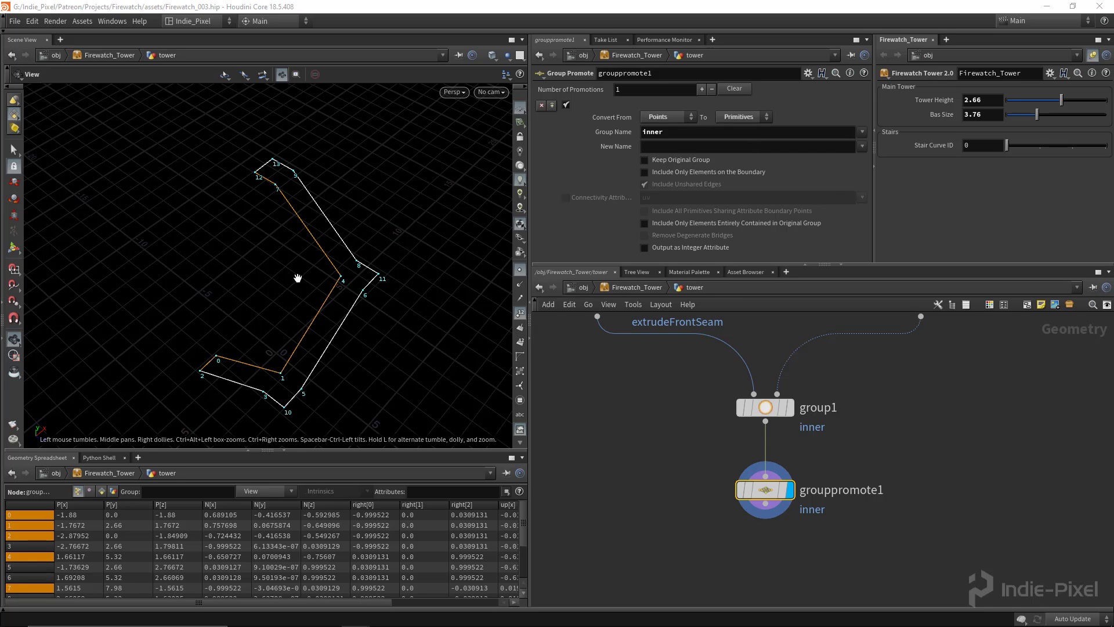
pyautogui.moveTo(298, 278); pyautogui.dragTo(300, 289)
pyautogui.moveTo(218, 358); pyautogui.dragTo(224, 206)
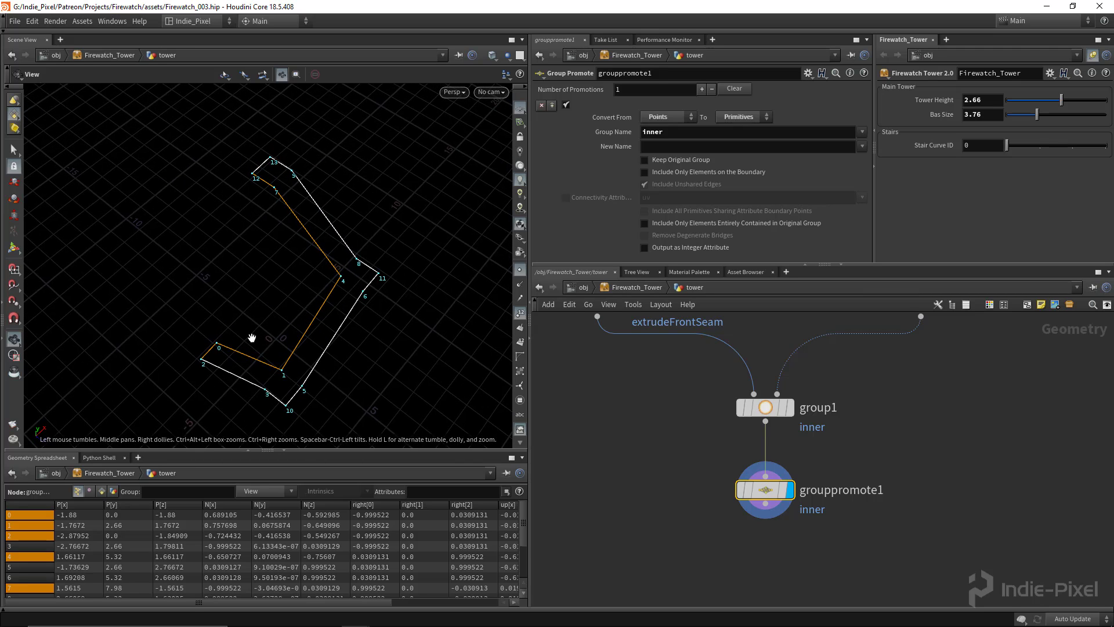
pyautogui.moveTo(251, 338); pyautogui.dragTo(399, 342)
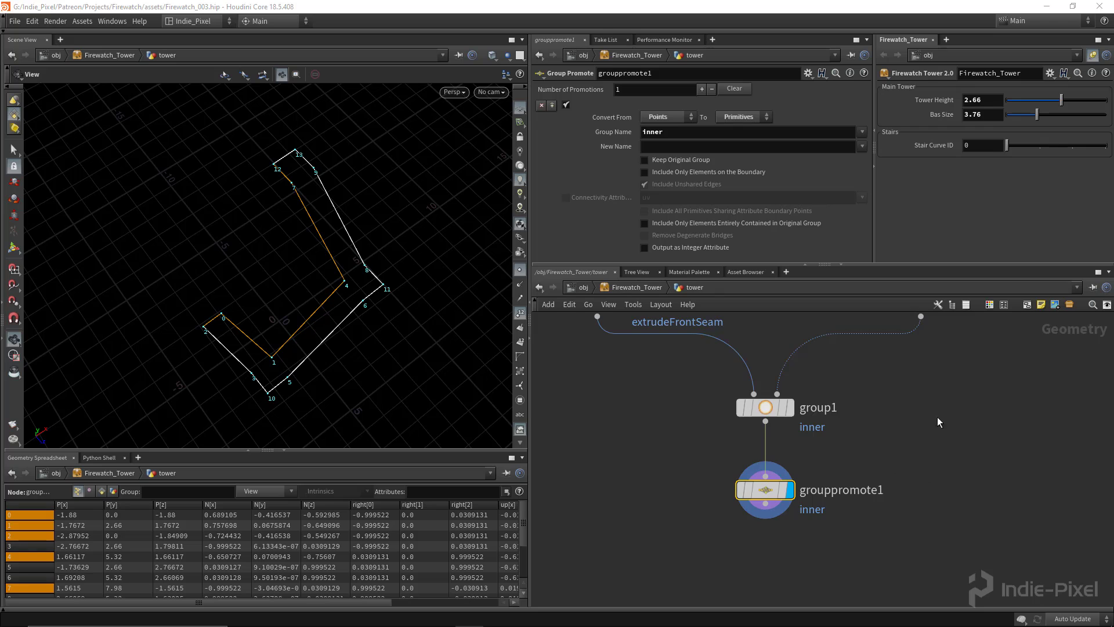
# Move object_merge1 up and insert a Blast node between it and copytopoints1
pyautogui.scroll(-3, 938, 417)
pyautogui.moveTo(937, 416); pyautogui.dragTo(781, 503, button='middle')
pyautogui.moveTo(842, 408); pyautogui.dragTo(785, 482, button='middle')
pyautogui.moveTo(757, 449); pyautogui.dragTo(799, 402)
pyautogui.press('Tab')
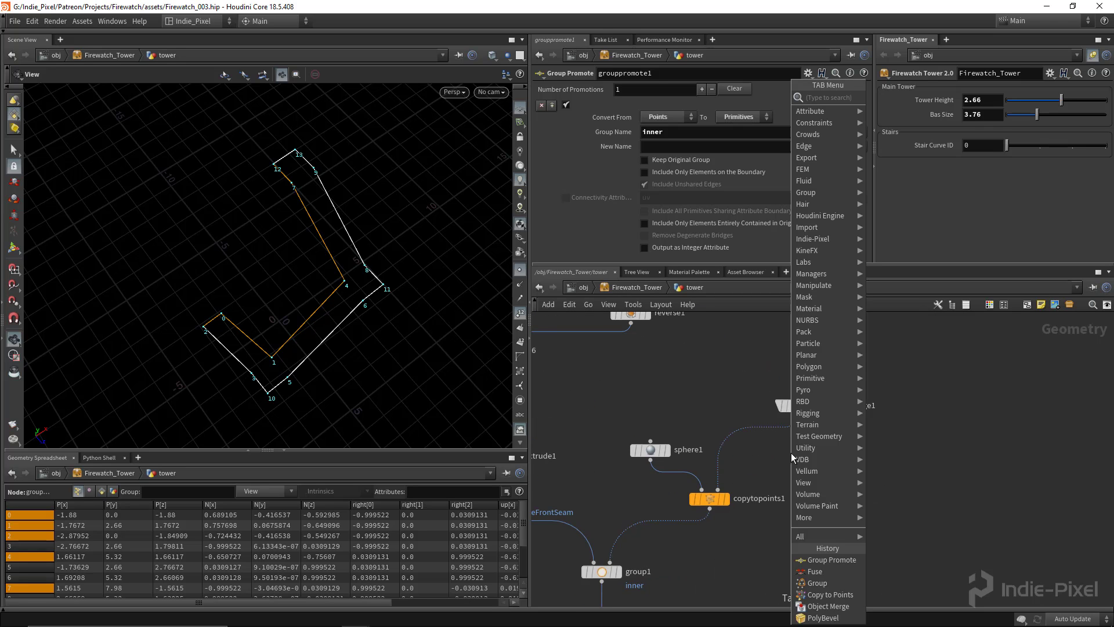
pyautogui.write('blast')
pyautogui.press('Return')
pyautogui.click(788, 452)
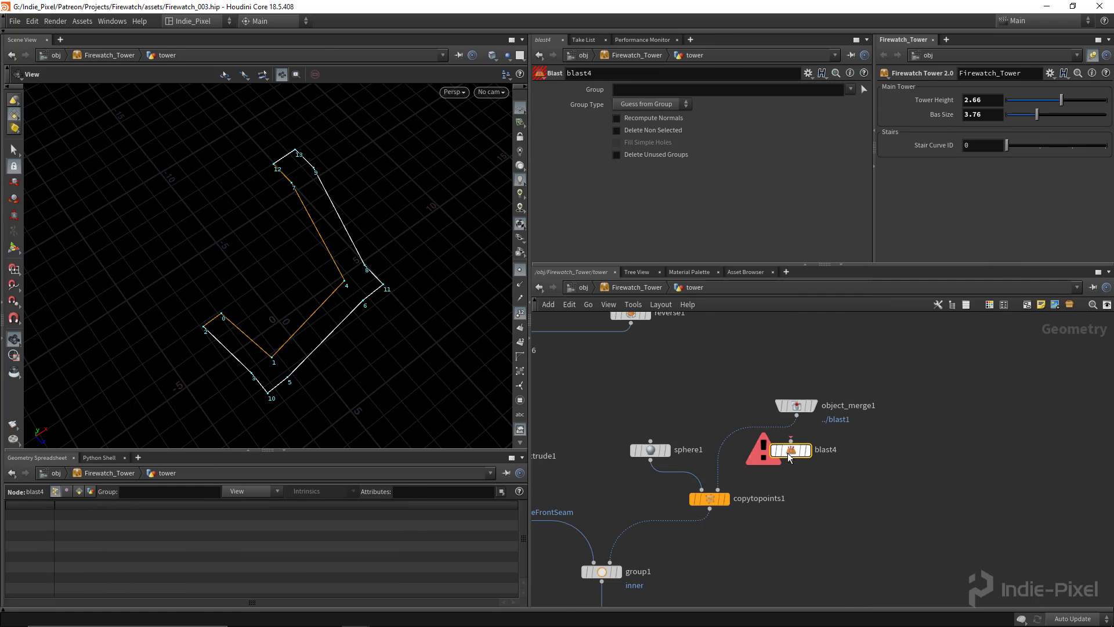
pyautogui.scroll(3, 788, 452)
pyautogui.moveTo(788, 452); pyautogui.dragTo(826, 447)
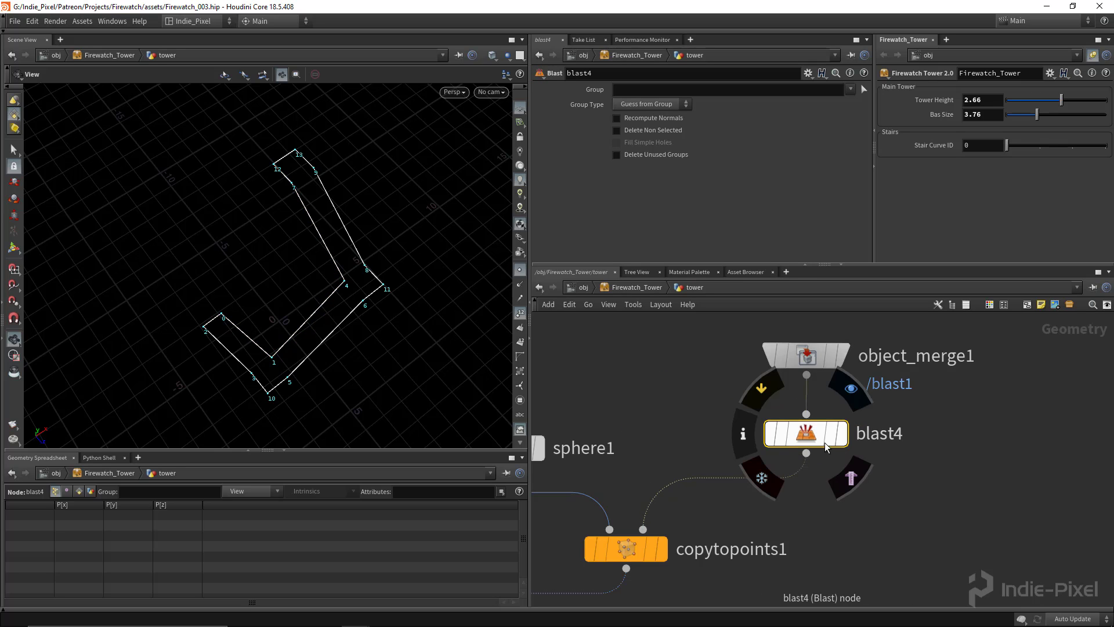
# Display blast4 and set its Group to 0 with Group Type Points to remove the stair curve's first point
pyautogui.click(837, 437)
pyautogui.press('h')
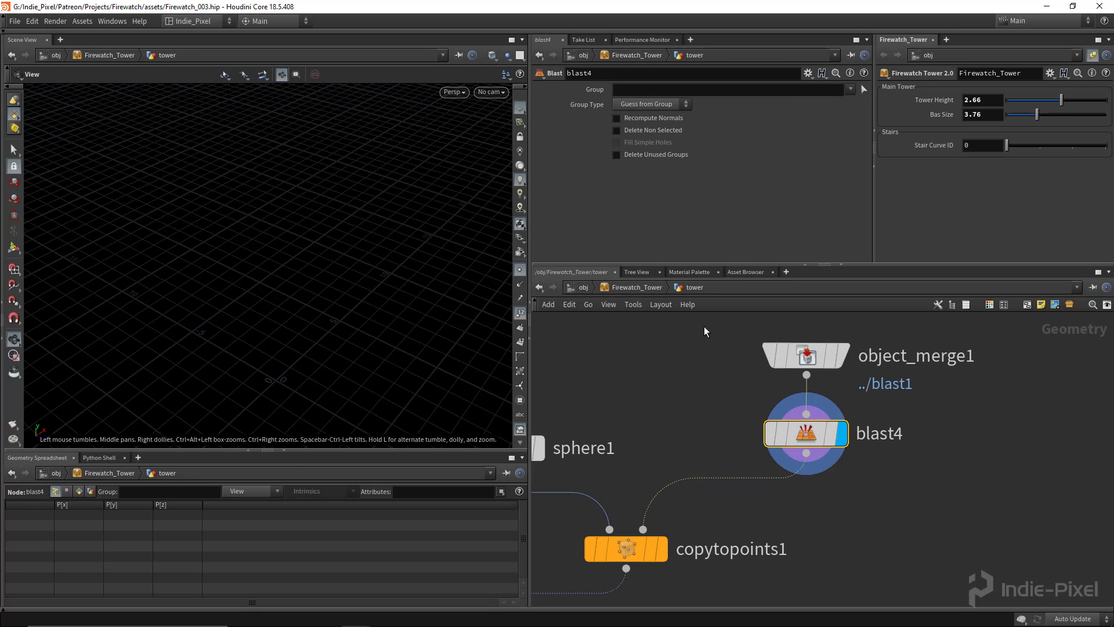
pyautogui.click(650, 93)
pyautogui.press('Return')
pyautogui.click(650, 105)
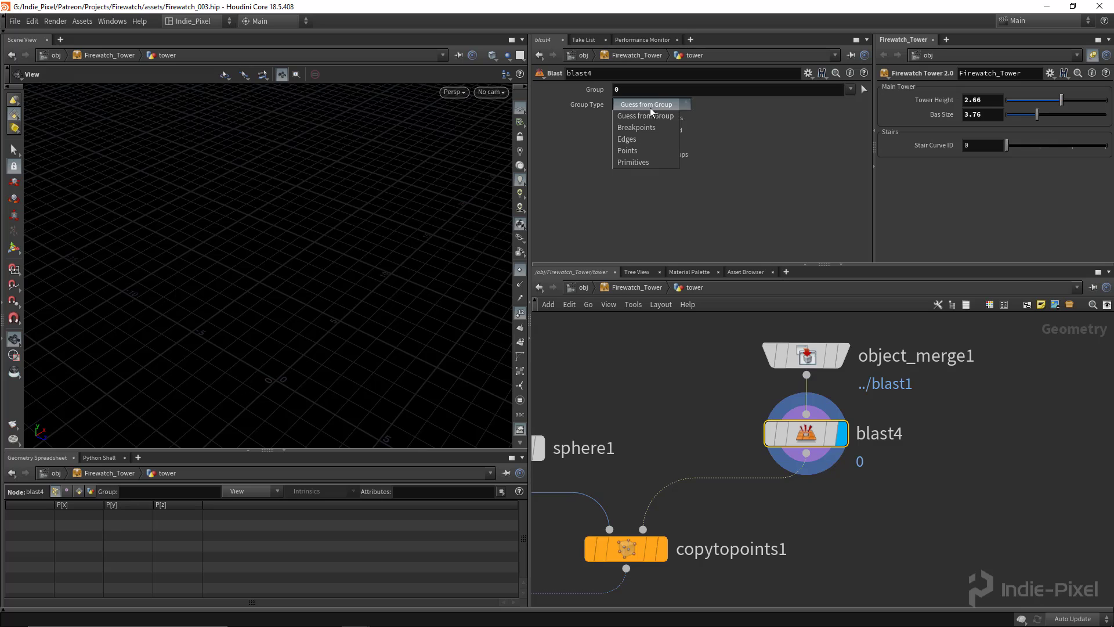
pyautogui.click(640, 147)
# Display copytopoints1, group1 and grouppromote1 in turn to examine how the inner group covers the stair outline
pyautogui.scroll(-3, 744, 500)
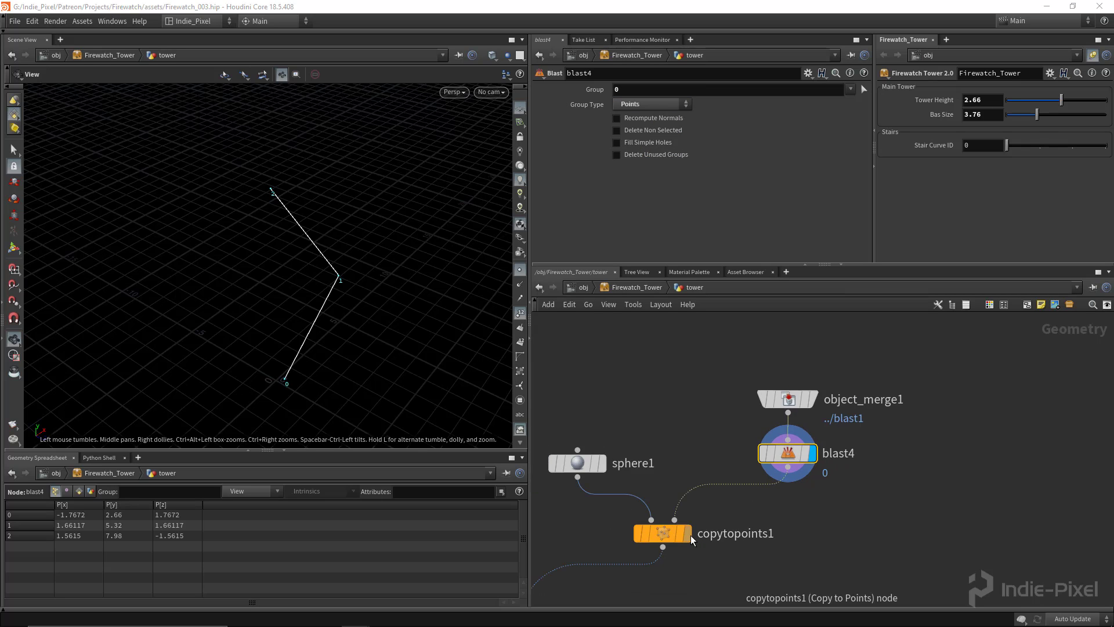
pyautogui.click(688, 534)
pyautogui.moveTo(747, 576); pyautogui.dragTo(844, 415, button='middle')
pyautogui.click(628, 475)
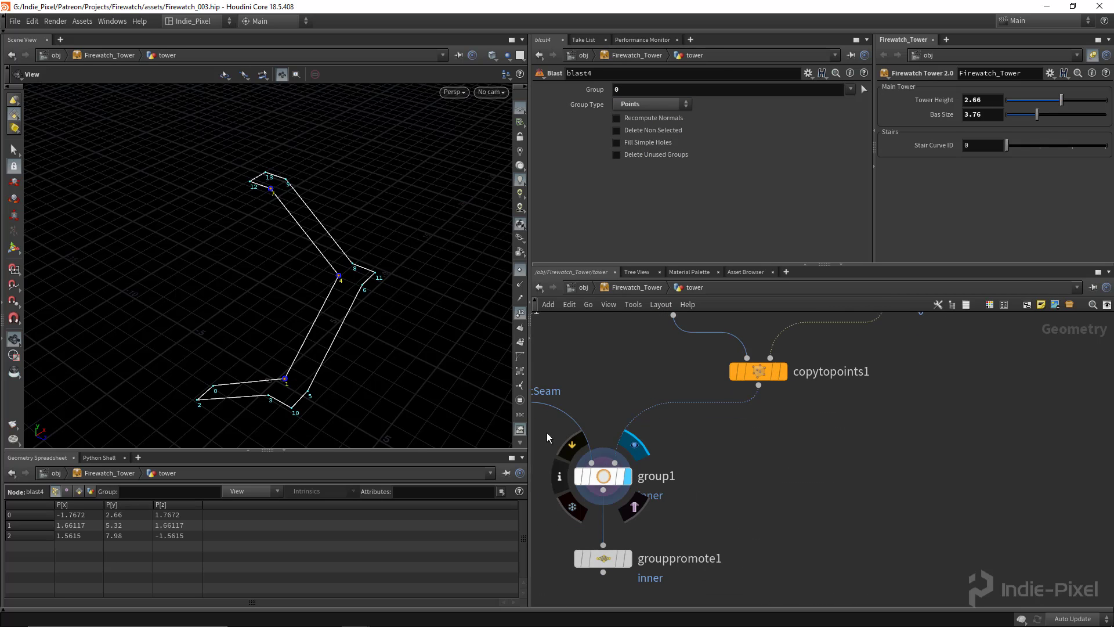
pyautogui.moveTo(343, 334); pyautogui.dragTo(290, 383)
pyautogui.click(629, 561)
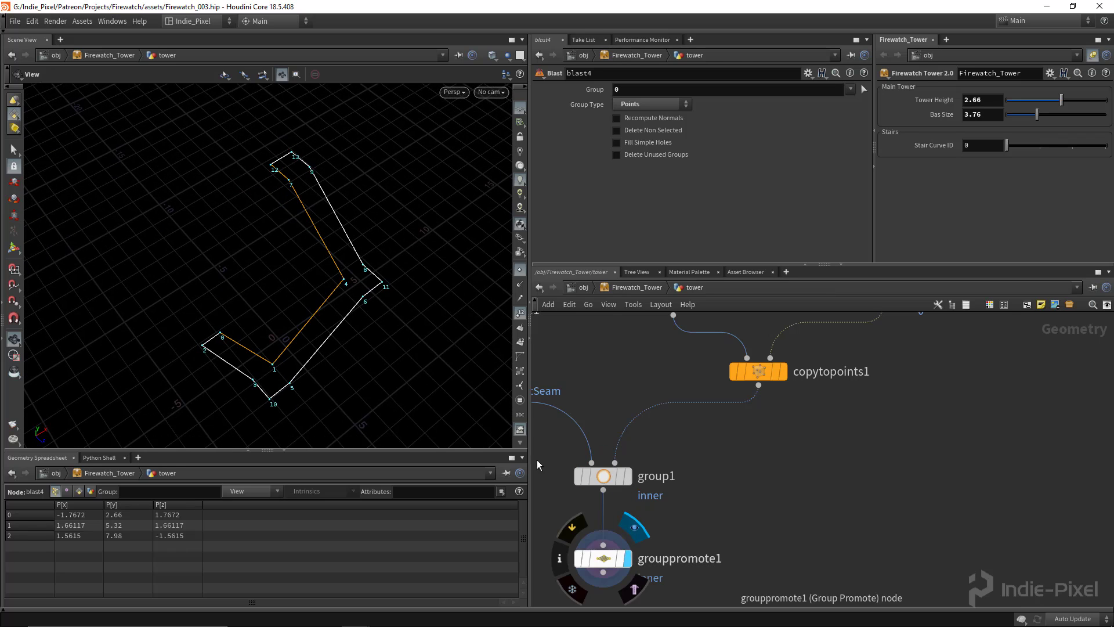
pyautogui.moveTo(354, 299); pyautogui.dragTo(271, 171)
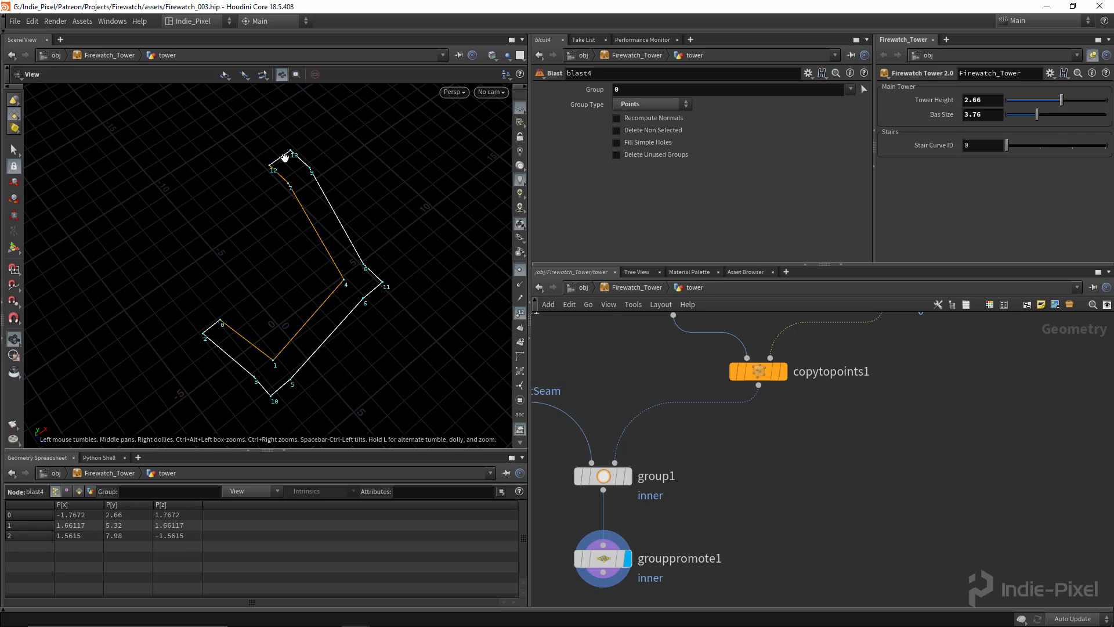
pyautogui.moveTo(699, 415); pyautogui.dragTo(725, 370, button='middle')
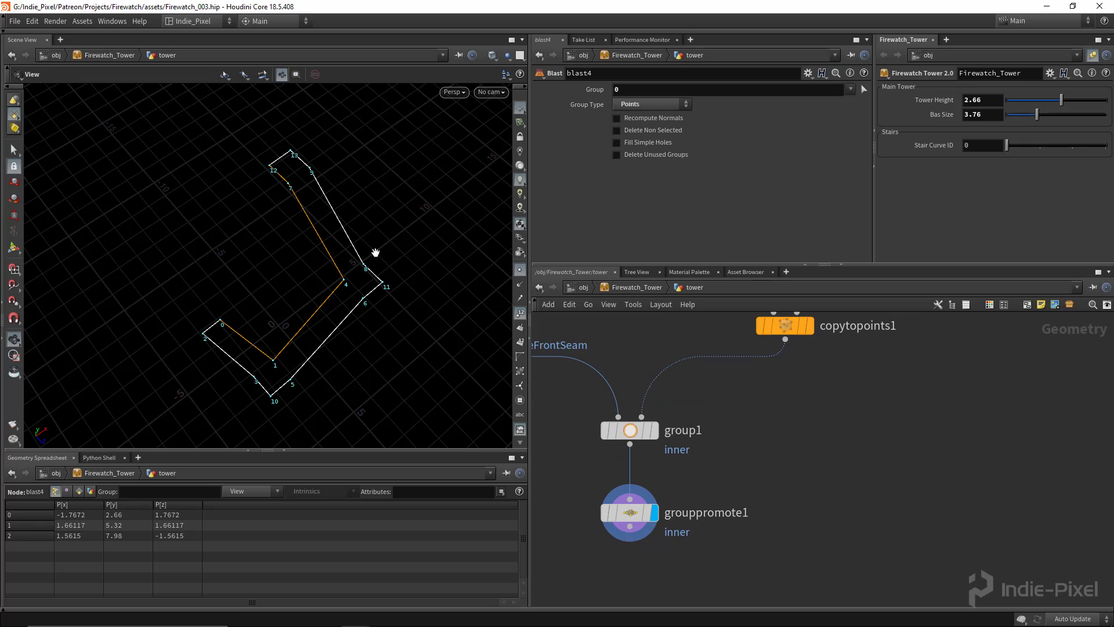
pyautogui.moveTo(286, 162); pyautogui.dragTo(279, 152)
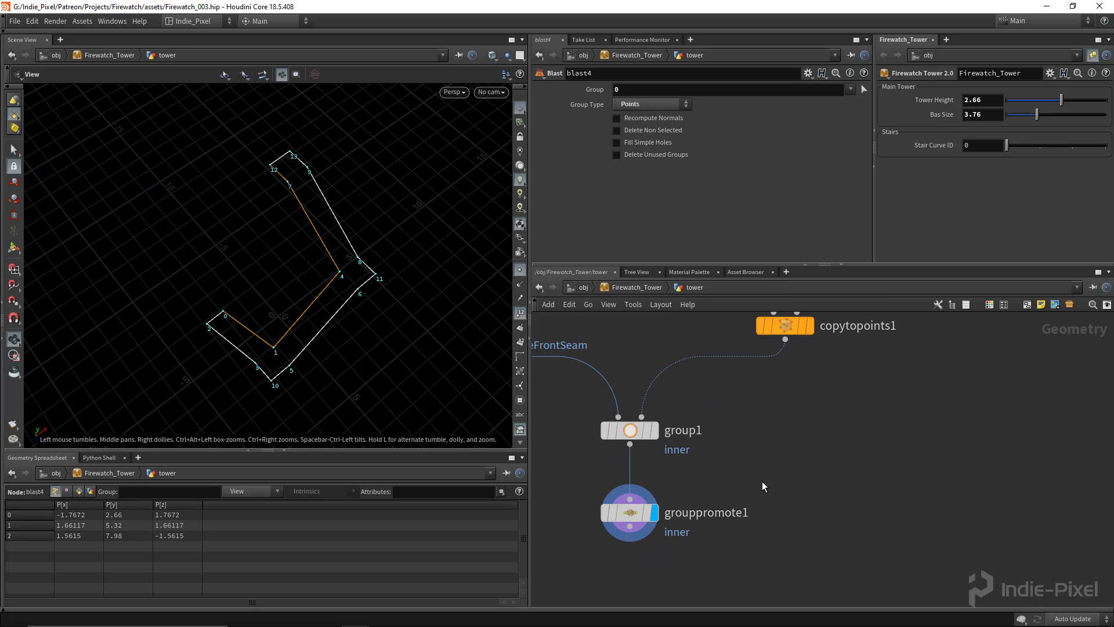
# Add a Group Expand node below grouppromote1, display it, and set its Base Group to inner
pyautogui.press('Tab')
pyautogui.write('gro')
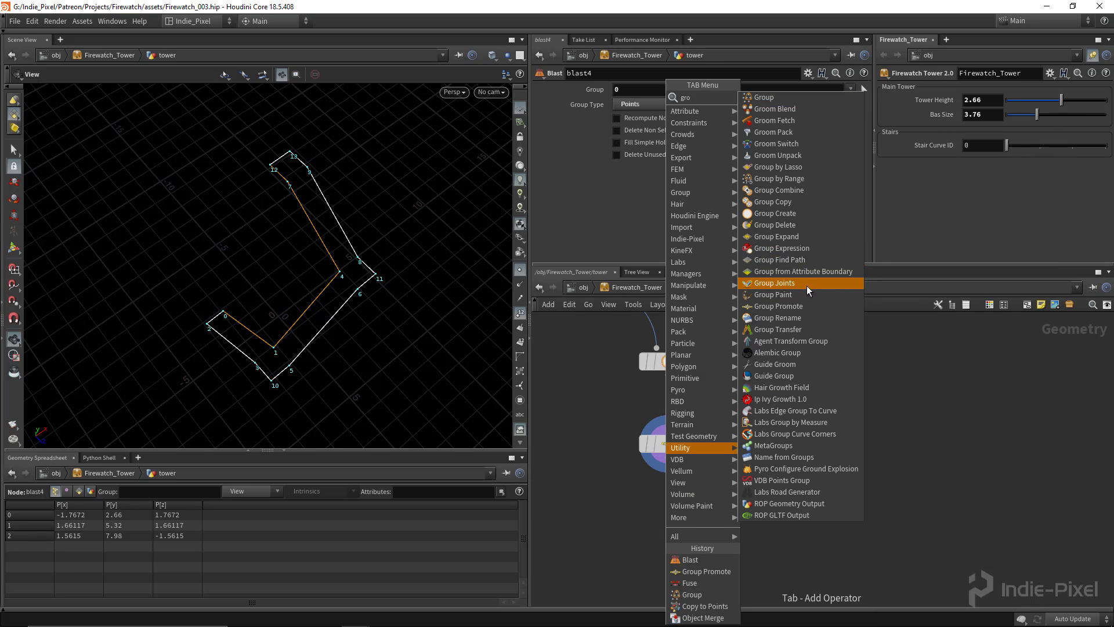
pyautogui.click(791, 240)
pyautogui.click(667, 525)
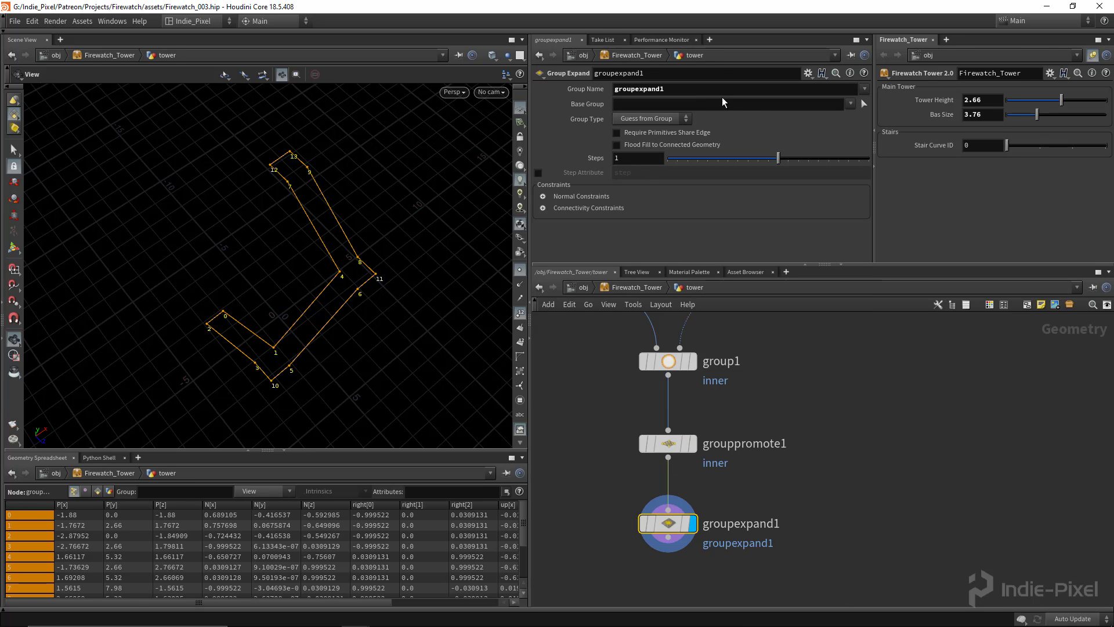
pyautogui.click(850, 104)
pyautogui.click(864, 132)
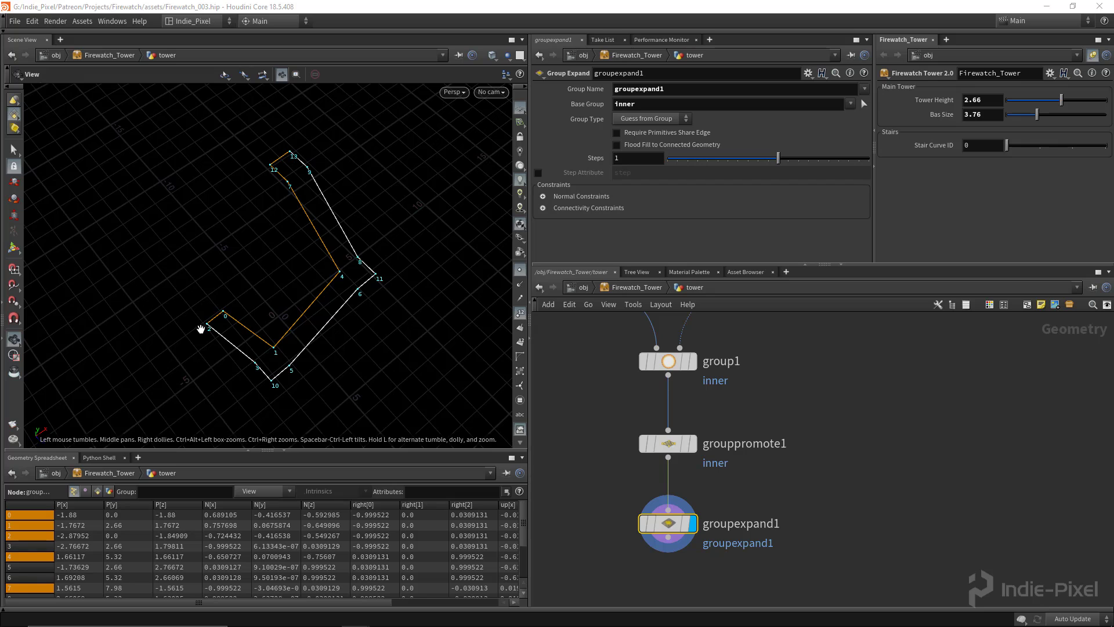
# Review blast4's settings, and set the Group Name of groupexpand1 to inner
pyautogui.moveTo(802, 360); pyautogui.dragTo(781, 516, button='middle')
pyautogui.scroll(-1, 787, 512)
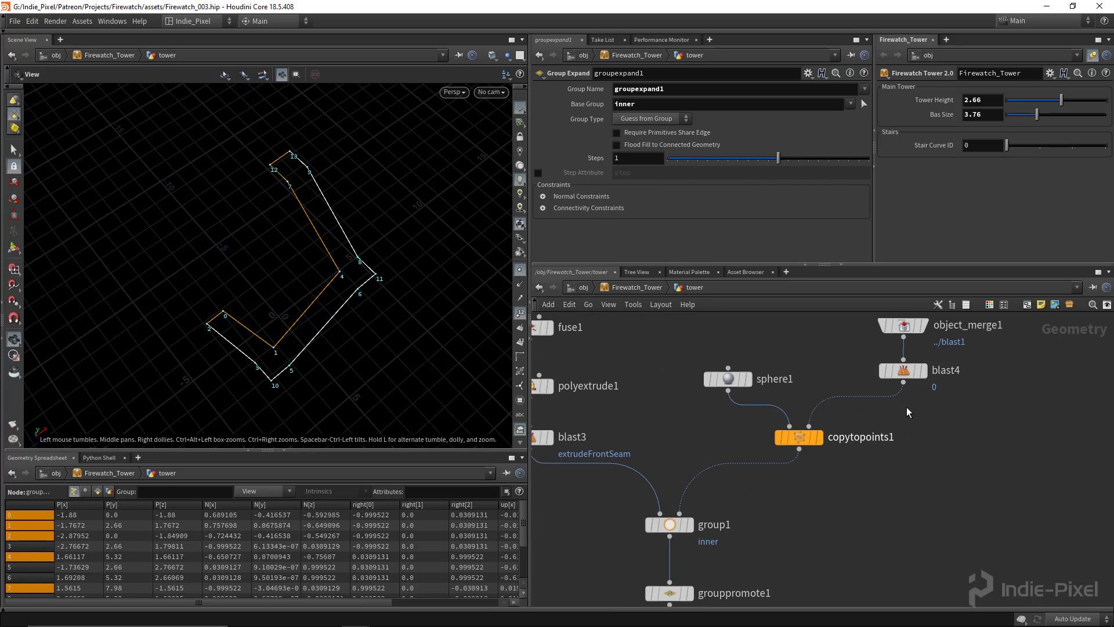
pyautogui.moveTo(849, 345); pyautogui.dragTo(951, 398)
pyautogui.moveTo(786, 545); pyautogui.dragTo(800, 411, button='middle')
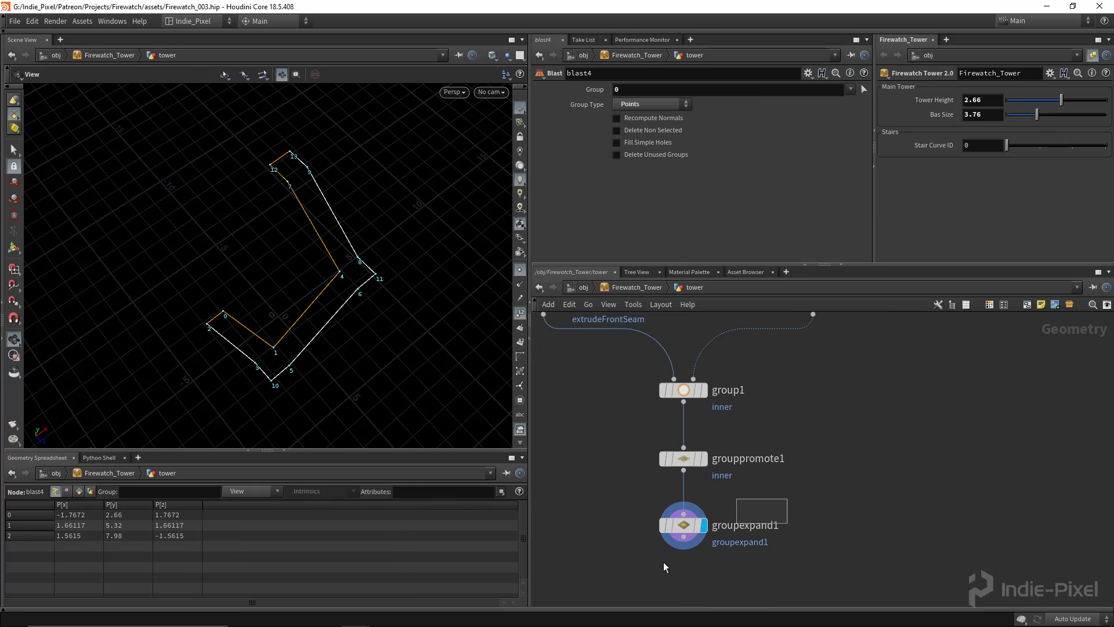
pyautogui.moveTo(665, 567); pyautogui.dragTo(664, 569)
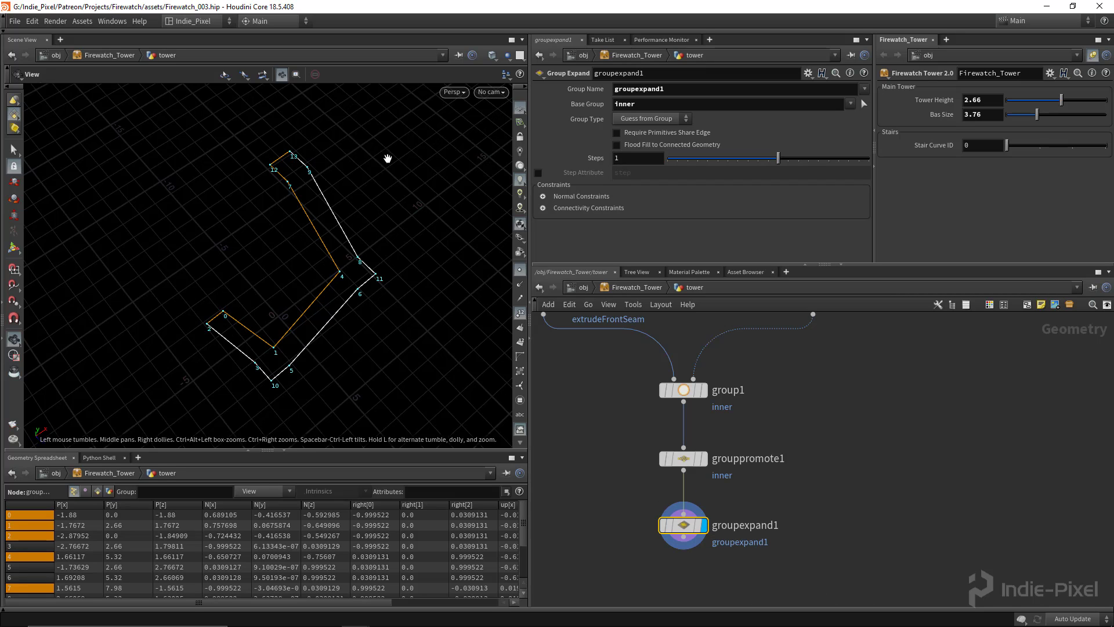
pyautogui.doubleClick(709, 87)
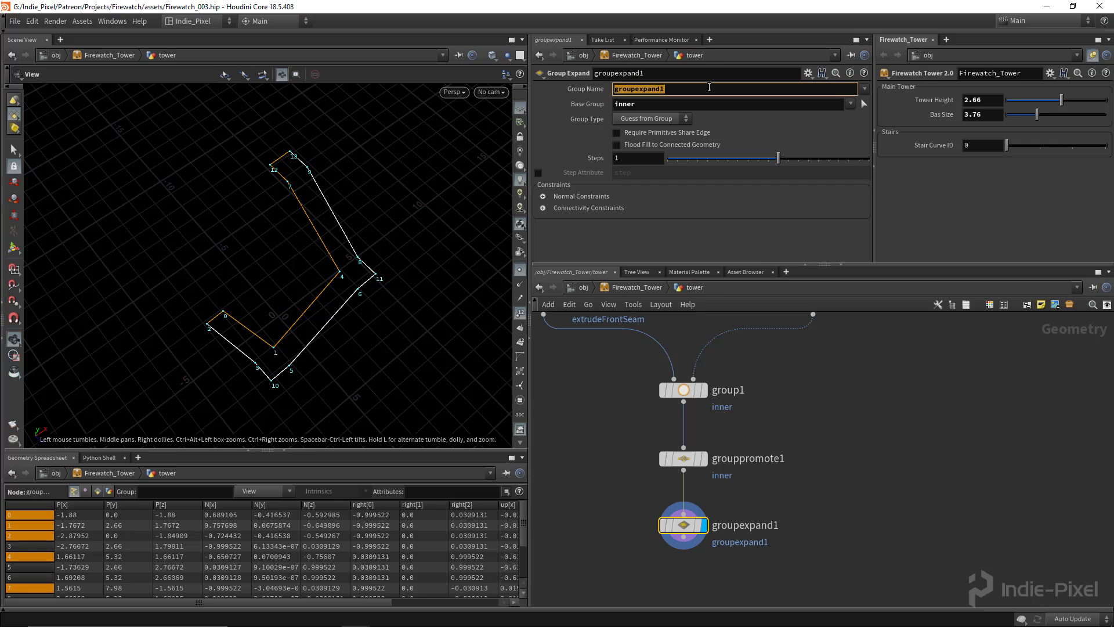
pyautogui.write('inner')
pyautogui.press('Return')
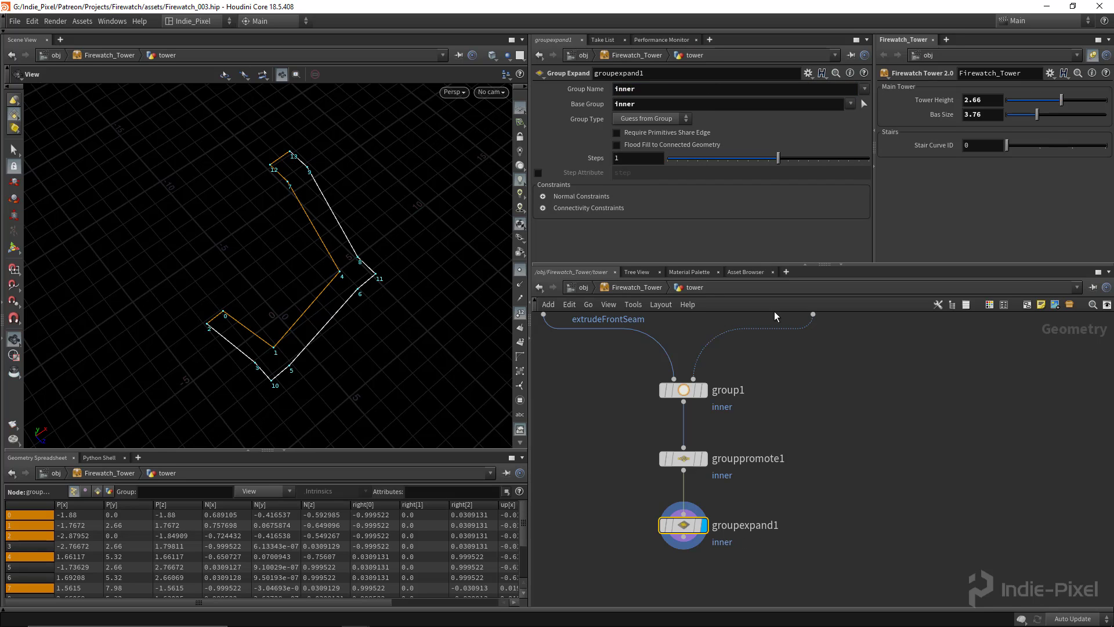
# Add a Blast node below groupexpand1, display it, and set its Group to inner to delete the inner edges
pyautogui.moveTo(719, 586); pyautogui.dragTo(713, 509, button='middle')
pyautogui.press('Tab')
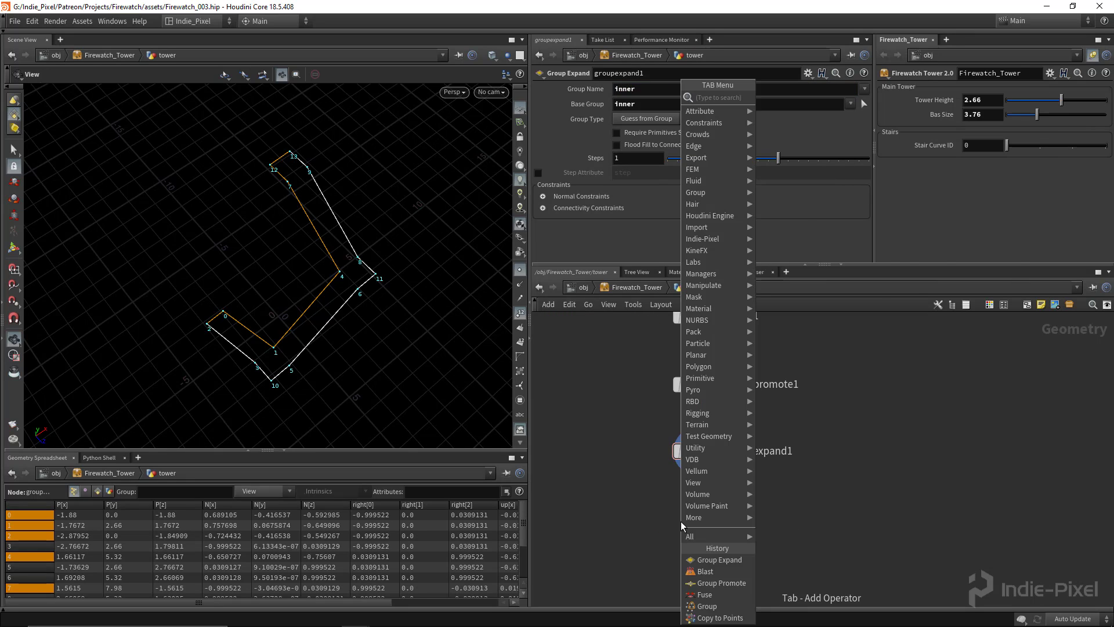
pyautogui.write('blast')
pyautogui.press('Return')
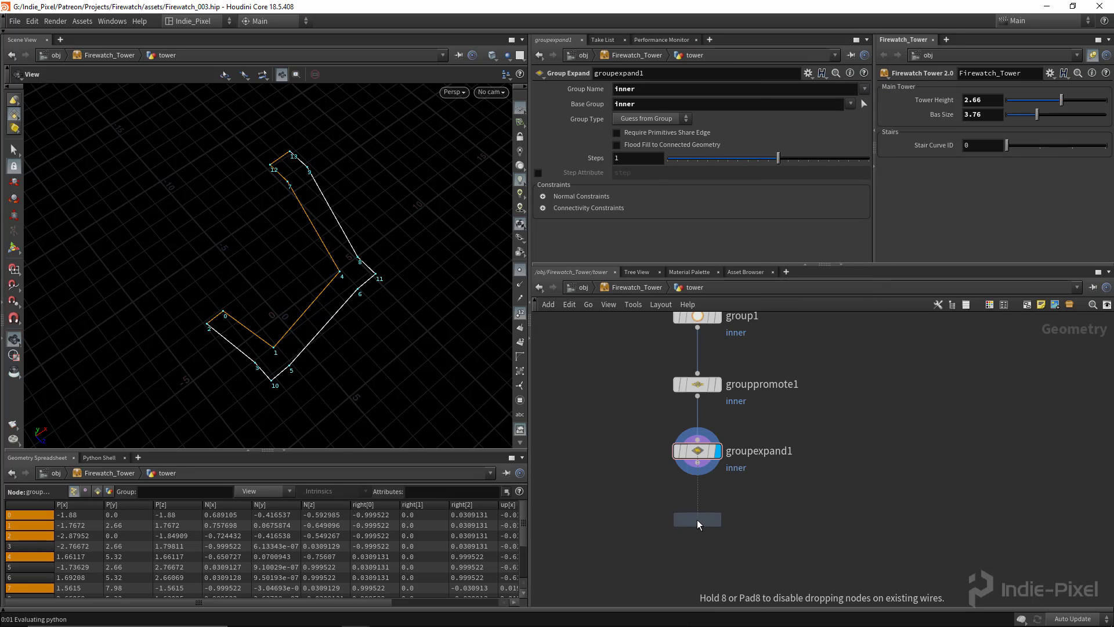
pyautogui.click(698, 521)
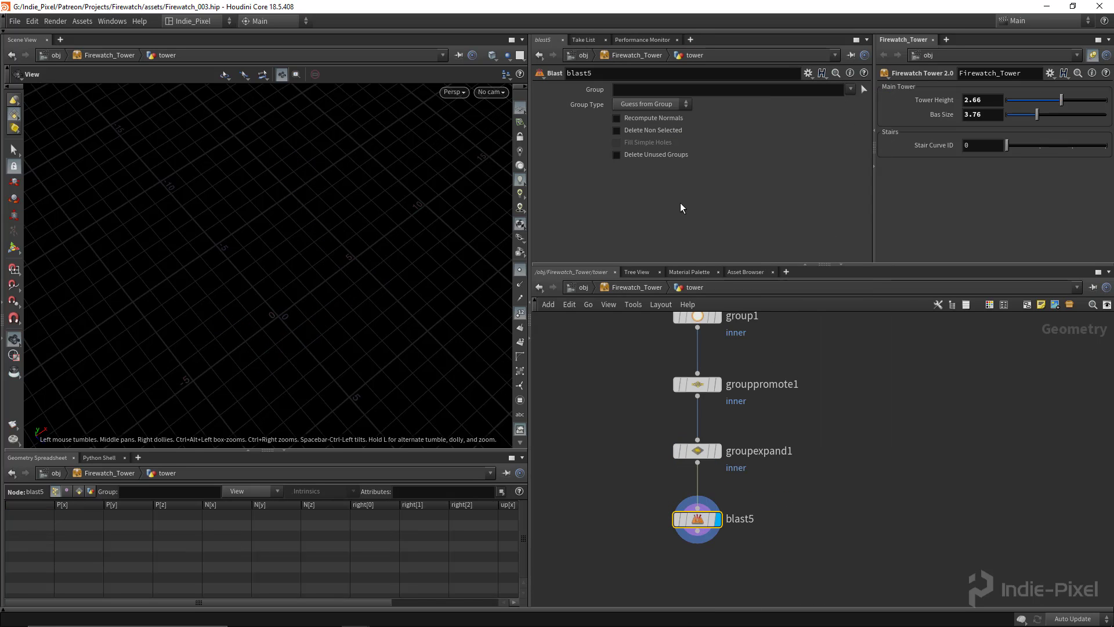
pyautogui.click(851, 89)
pyautogui.click(855, 115)
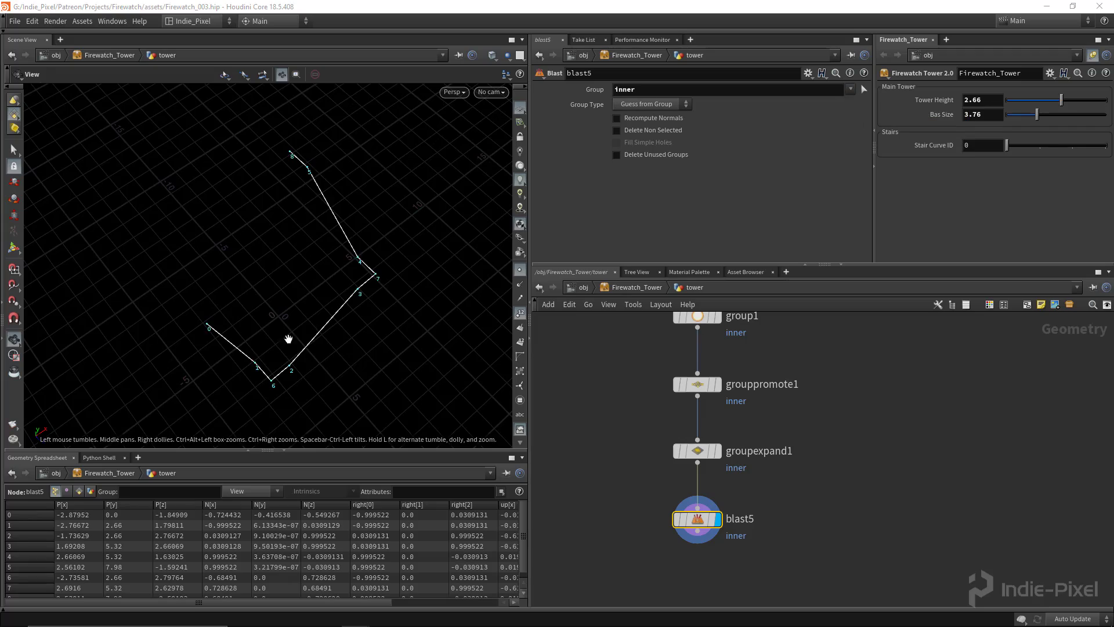
pyautogui.moveTo(336, 263); pyautogui.dragTo(348, 313)
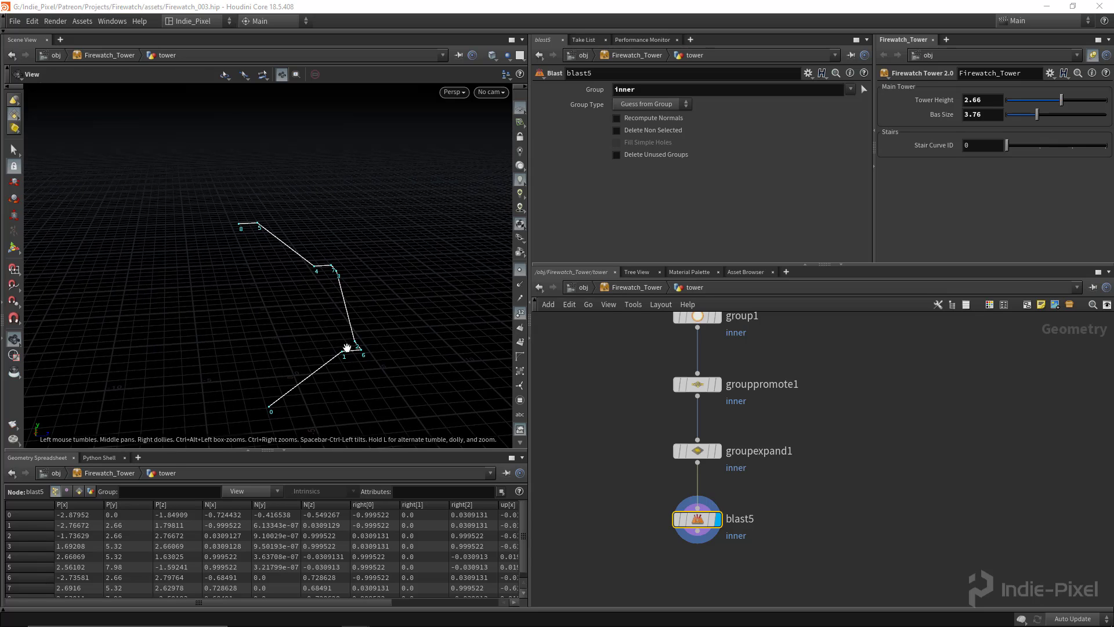
pyautogui.scroll(1, 349, 350)
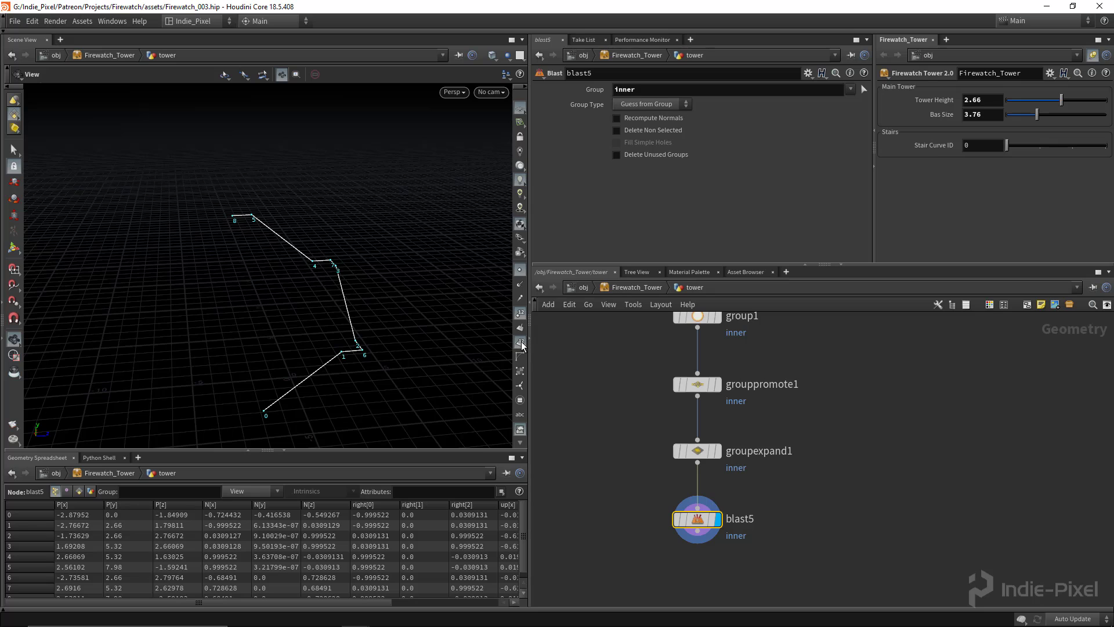
# Add a PolyPath node below blast5, wire blast5 into it, and display it to join the edges into one curve
pyautogui.moveTo(372, 343); pyautogui.dragTo(286, 339)
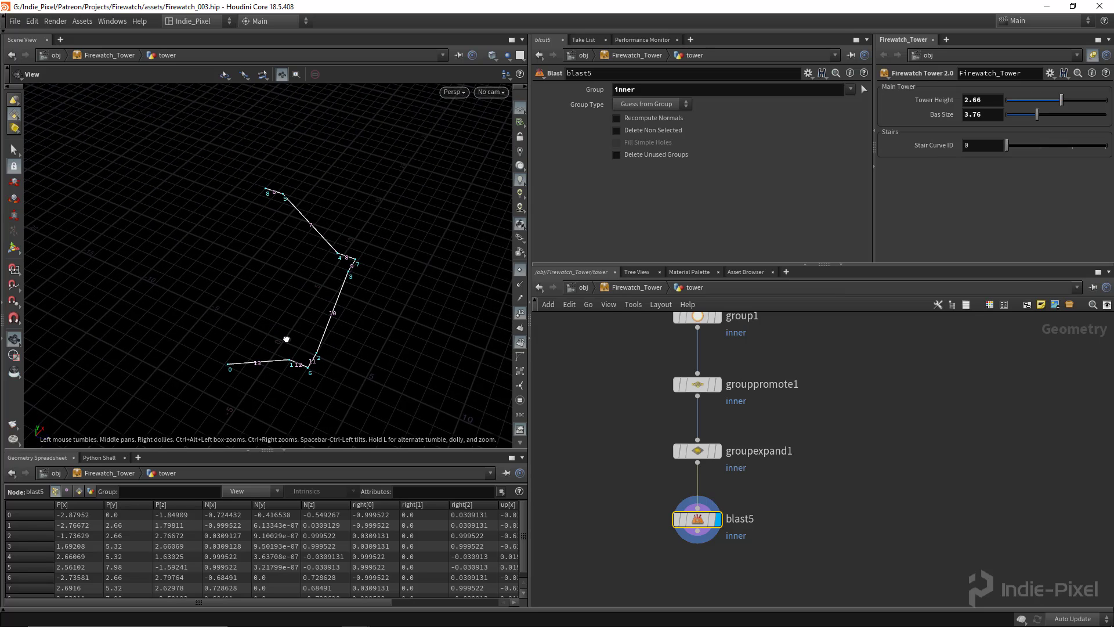
pyautogui.moveTo(791, 556); pyautogui.dragTo(802, 489, button='middle')
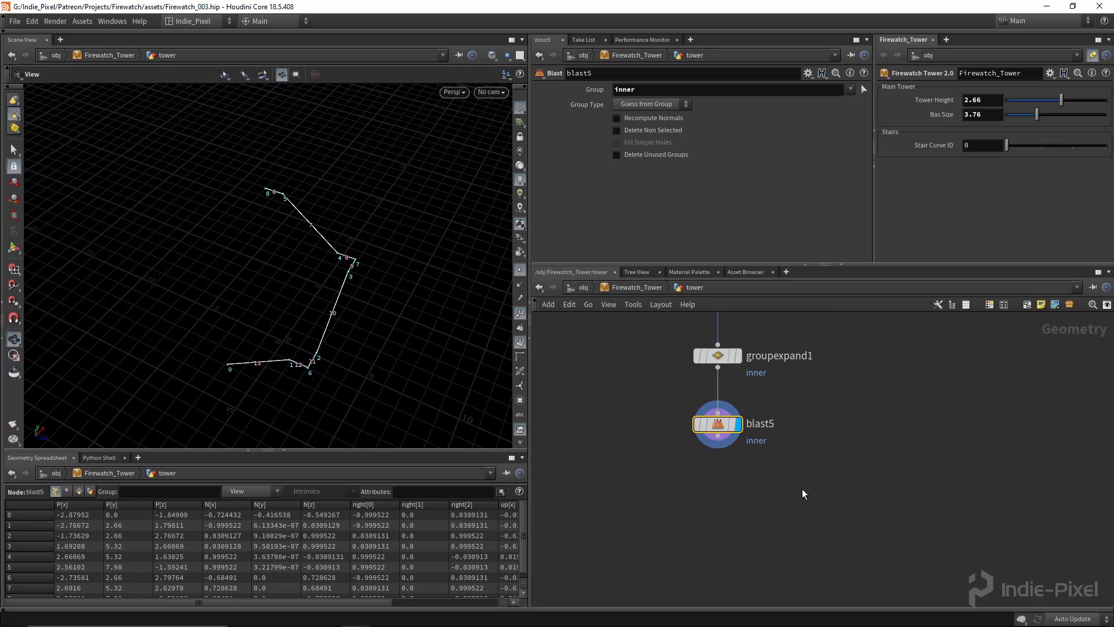
pyautogui.press('Tab')
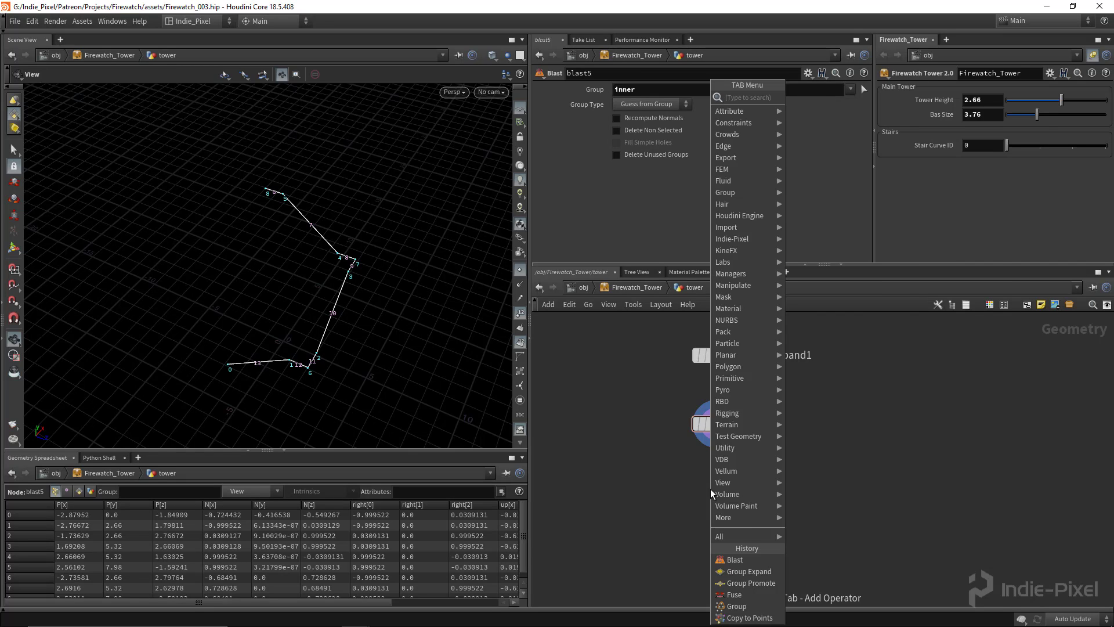
pyautogui.write('poly')
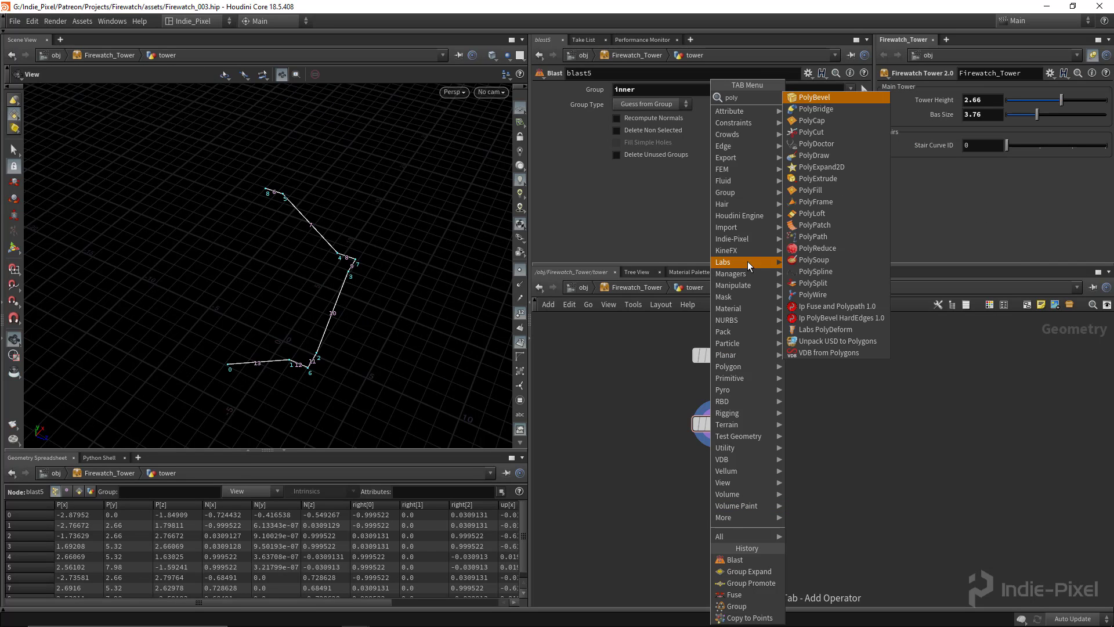
pyautogui.click(814, 236)
pyautogui.click(722, 480)
pyautogui.click(718, 436)
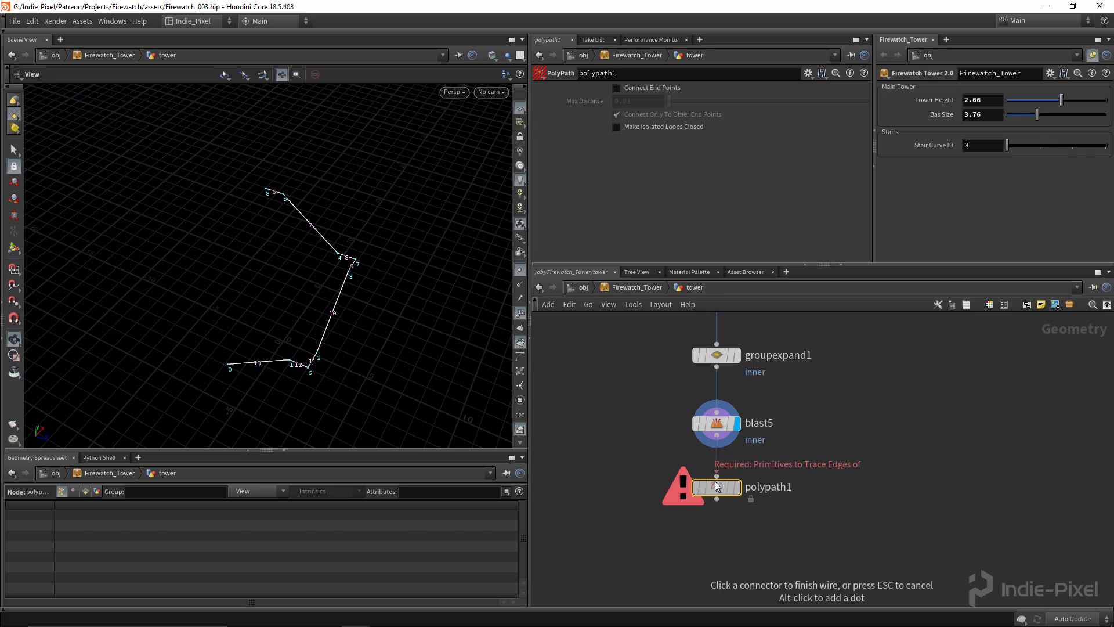
pyautogui.click(717, 478)
pyautogui.click(736, 487)
pyautogui.scroll(1, 353, 319)
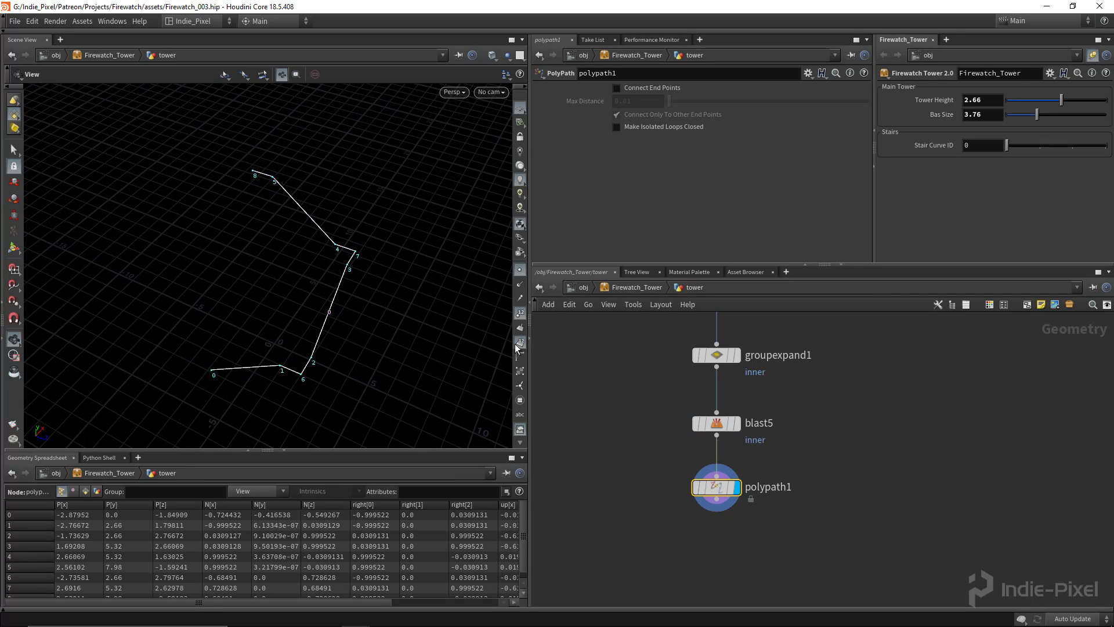
# Turn off the point markers and point numbers in the viewport and examine the joined curve
pyautogui.click(519, 313)
pyautogui.click(519, 270)
pyautogui.moveTo(303, 329); pyautogui.dragTo(430, 306, button='right')
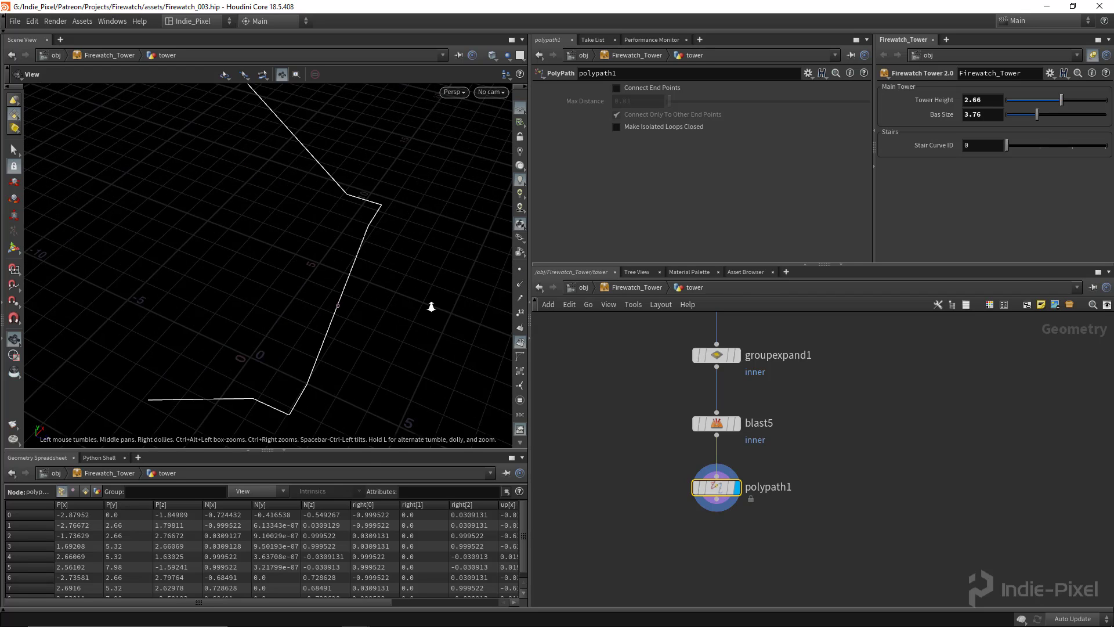
pyautogui.moveTo(430, 306); pyautogui.dragTo(312, 304)
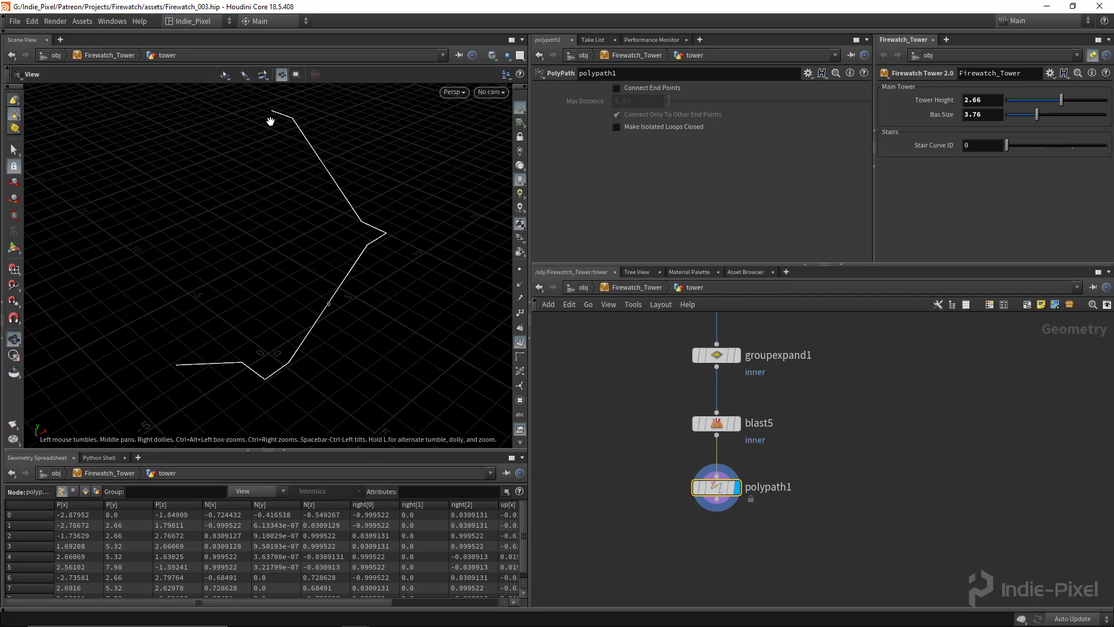
pyautogui.moveTo(274, 344); pyautogui.dragTo(325, 308)
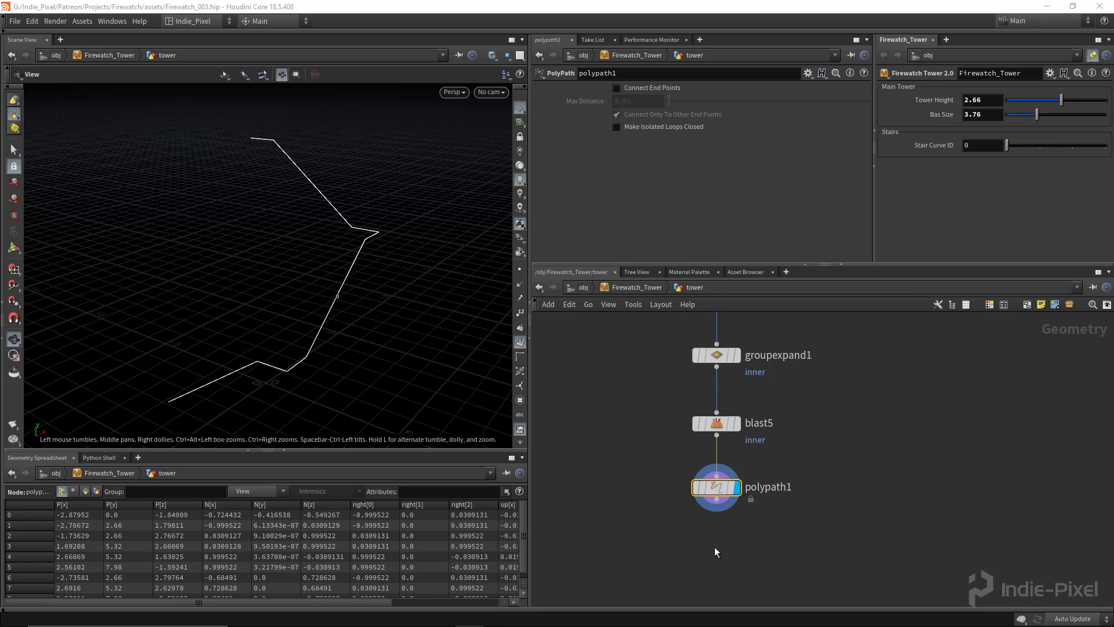
# Add a Resample node fed by polypath1, display it, and offset it to the side as a new branch
pyautogui.moveTo(707, 554); pyautogui.dragTo(772, 482, button='middle')
pyautogui.press('Tab')
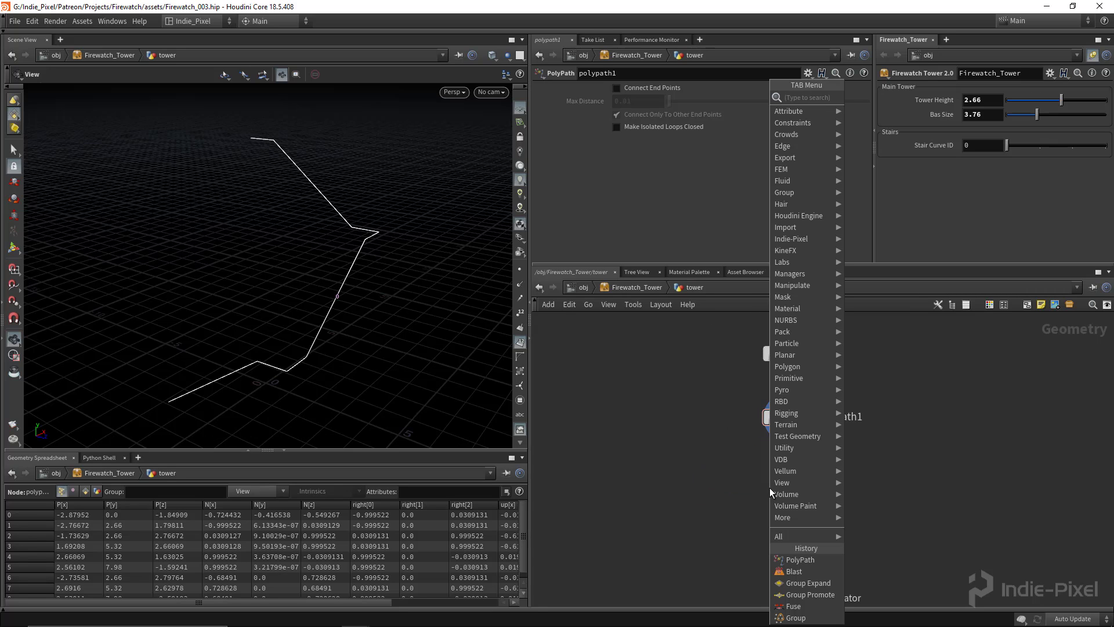
pyautogui.write('resa')
pyautogui.press('Return')
pyautogui.click(770, 487)
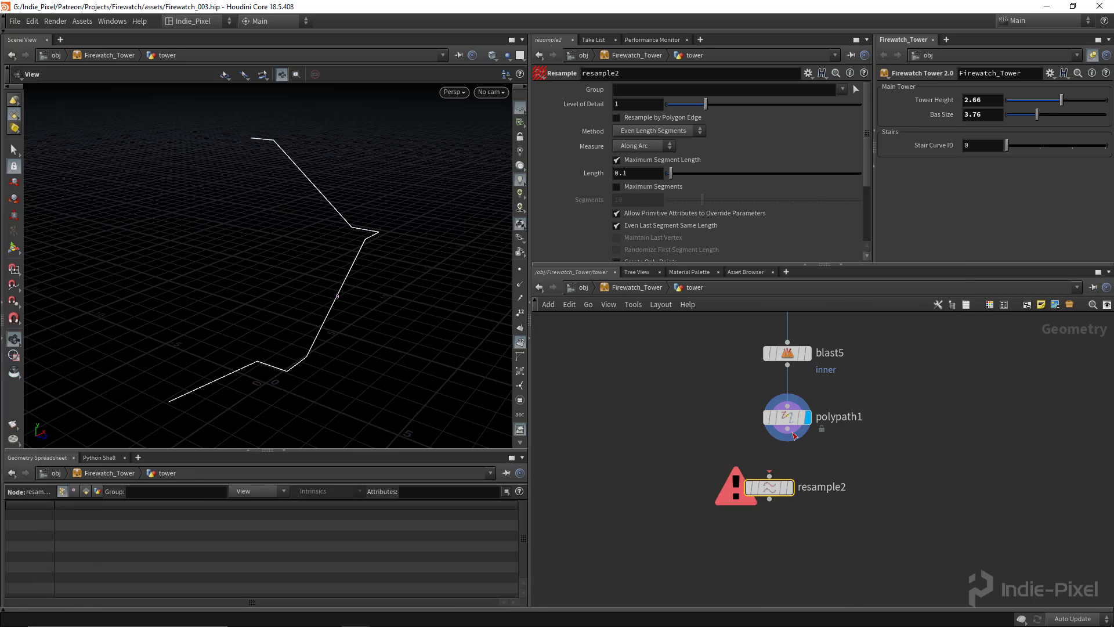
pyautogui.click(788, 428)
pyautogui.click(770, 477)
pyautogui.click(790, 488)
pyautogui.moveTo(770, 488); pyautogui.dragTo(736, 487)
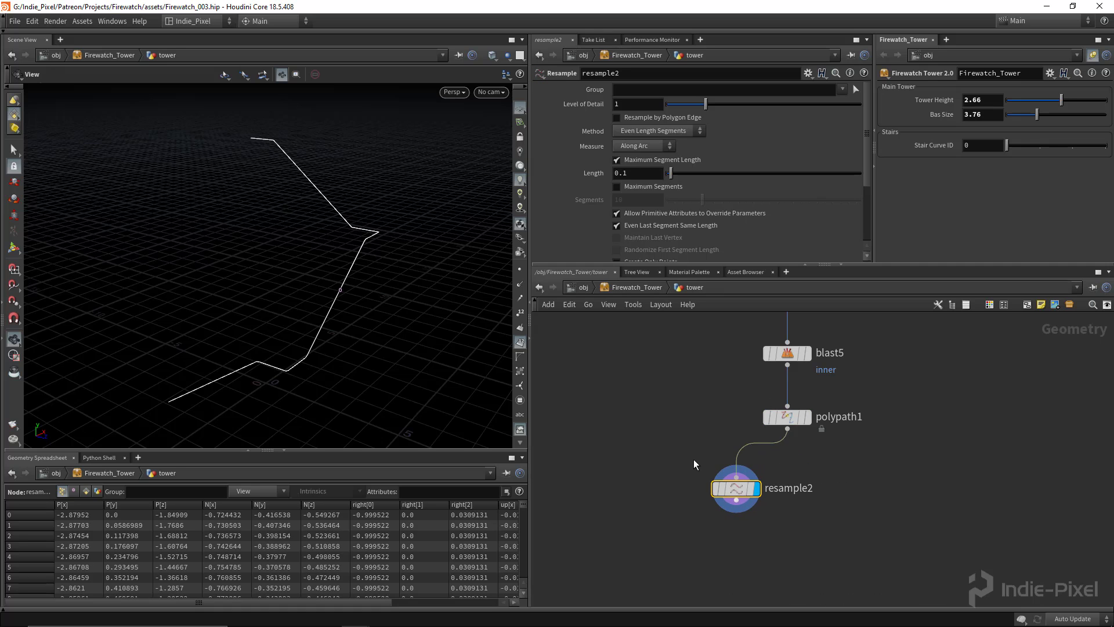
# Show the point normals and examine their directions along the resampled curve in the front, top and perspective views
pyautogui.click(520, 285)
pyautogui.moveTo(343, 286); pyautogui.dragTo(328, 338)
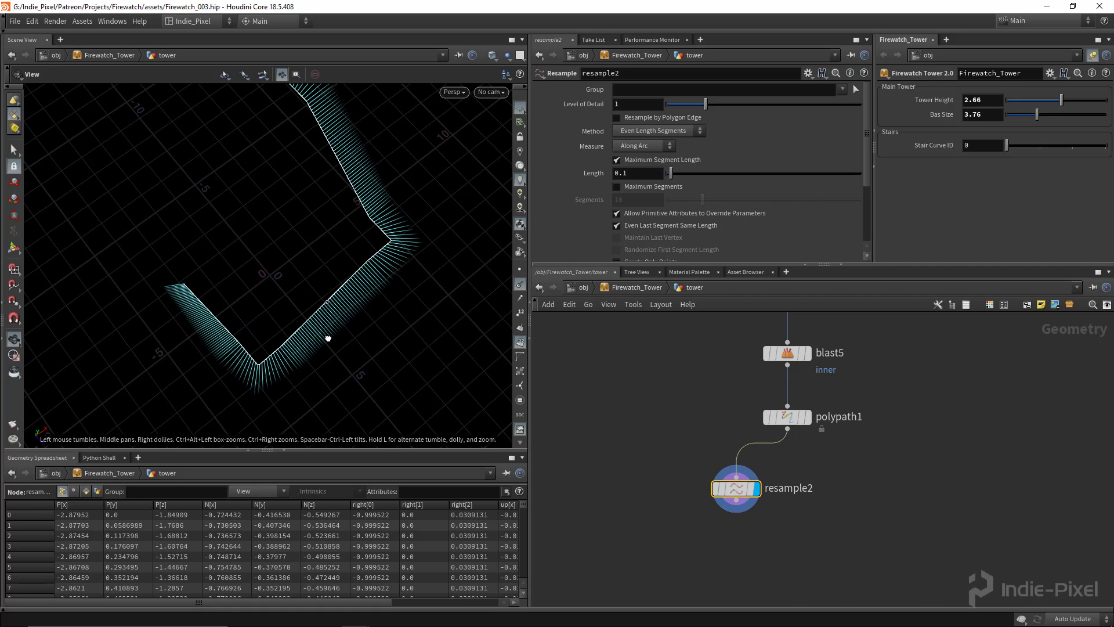
pyautogui.moveTo(365, 236); pyautogui.dragTo(365, 242)
pyautogui.moveTo(362, 261); pyautogui.dragTo(335, 279)
pyautogui.hotkey('space', '3')
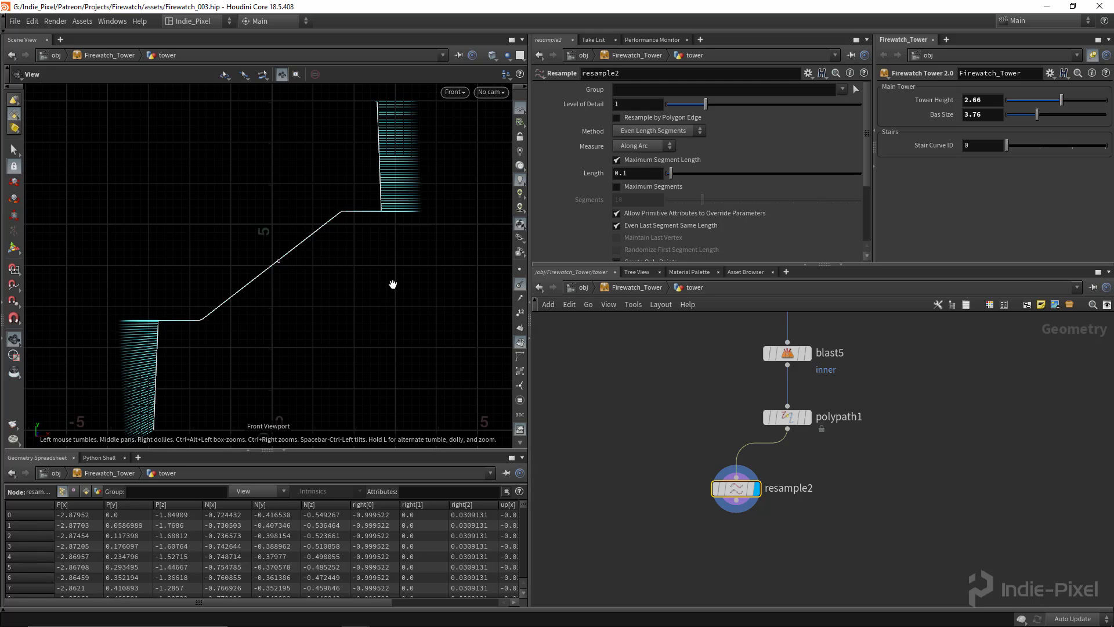
pyautogui.hotkey('space', '2')
pyautogui.scroll(-10, 379, 304)
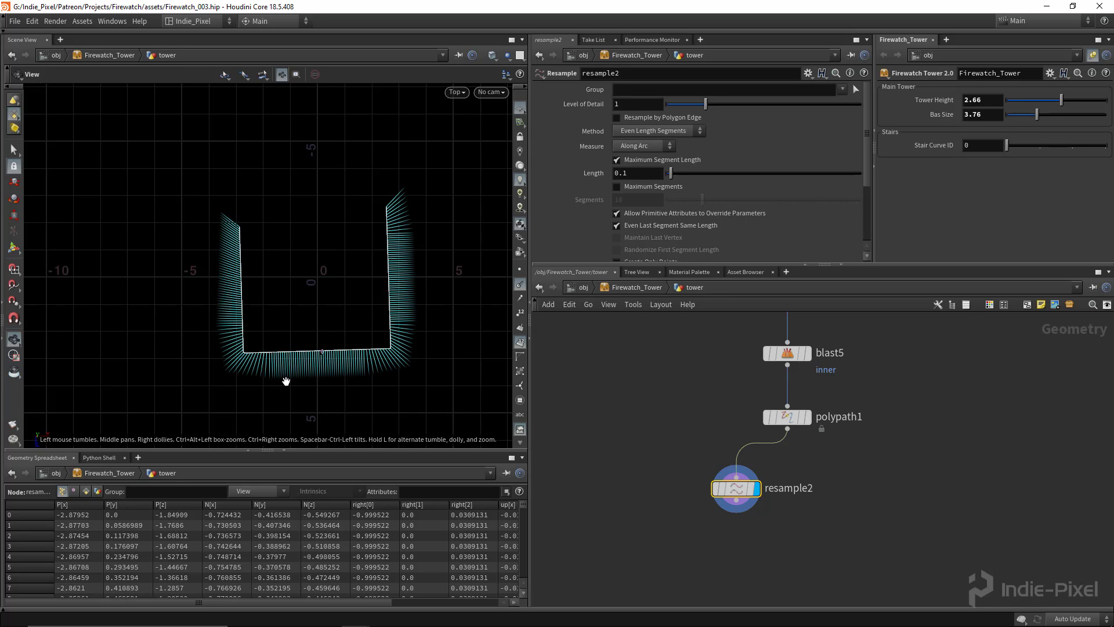
pyautogui.moveTo(286, 381); pyautogui.dragTo(358, 290)
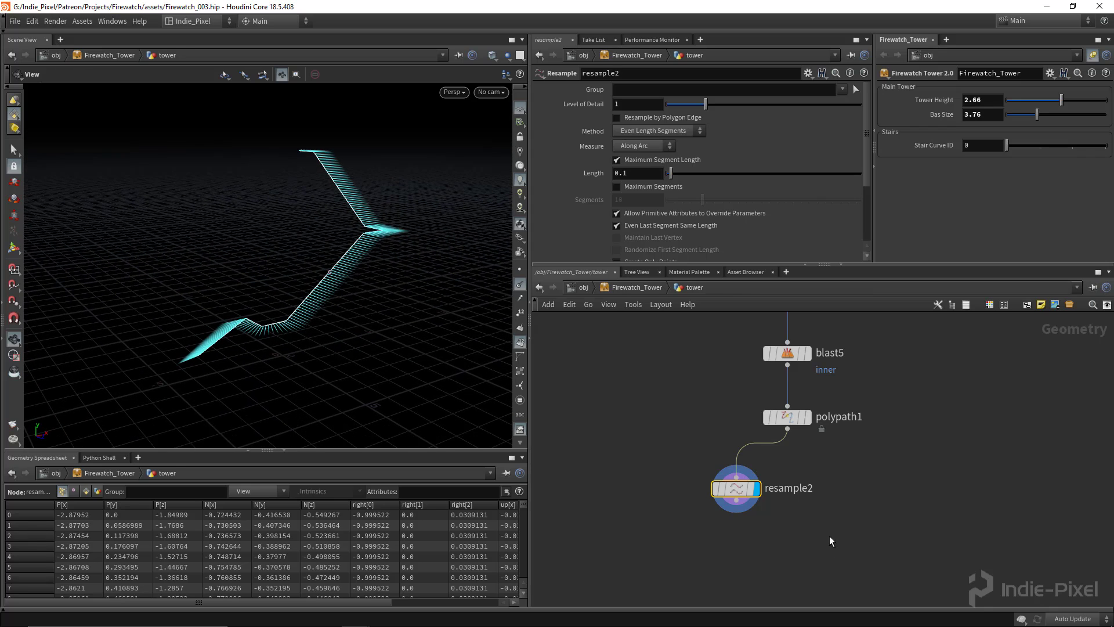
# Move resample2 further aside, enable Resample by Polygon Edge, and set its Length to 1
pyautogui.moveTo(830, 541); pyautogui.dragTo(876, 493, button='middle')
pyautogui.moveTo(790, 446); pyautogui.dragTo(706, 445)
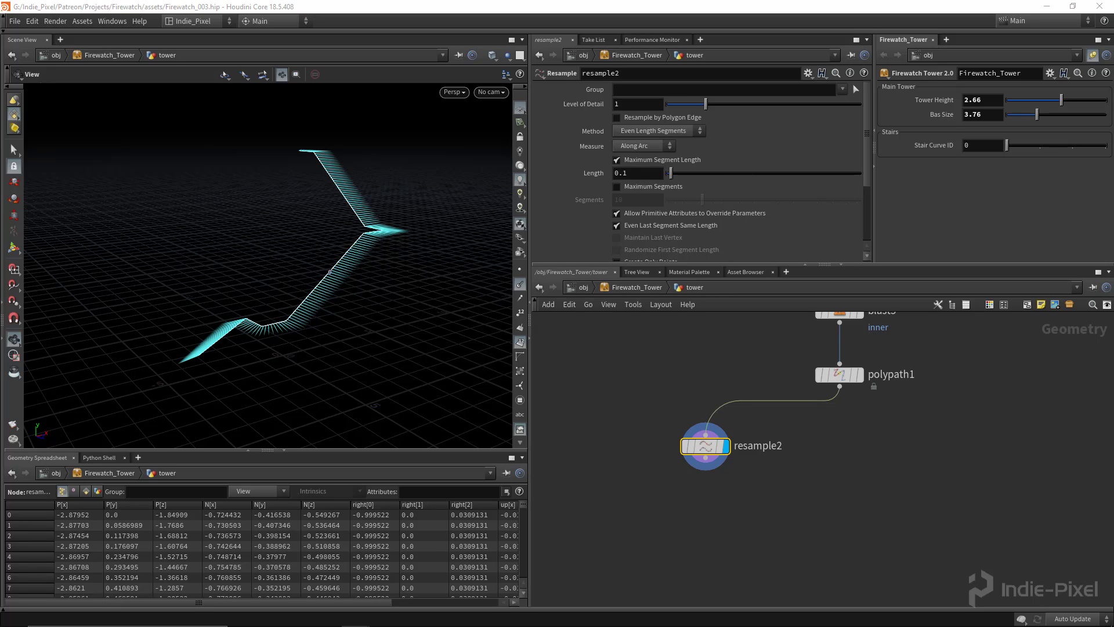
pyautogui.click(649, 116)
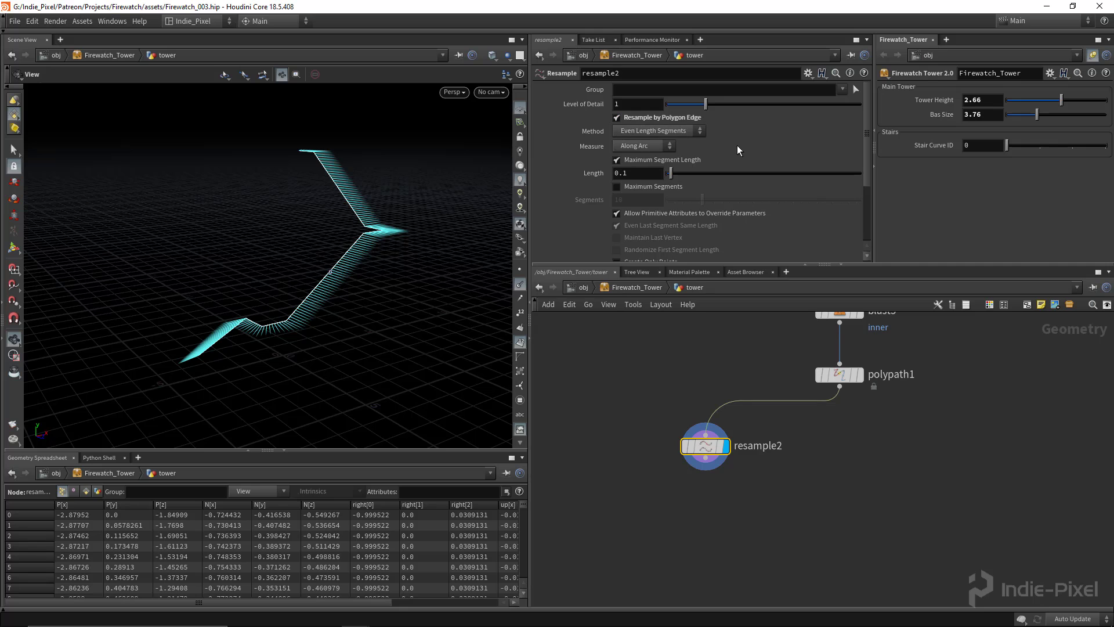
pyautogui.press('Return')
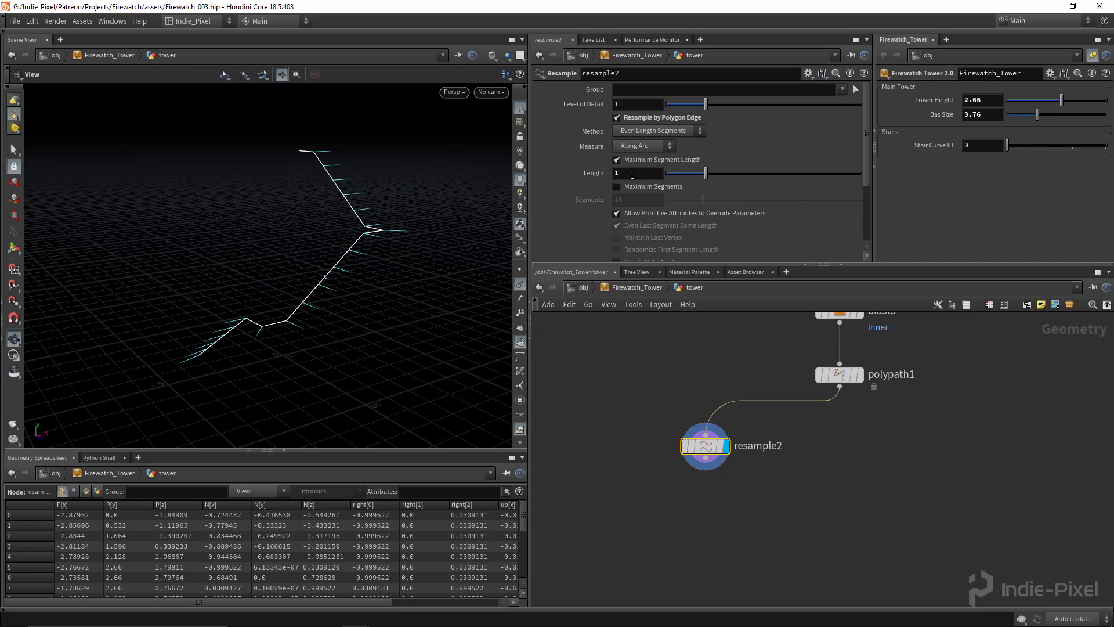
pyautogui.moveTo(360, 256); pyautogui.dragTo(367, 231)
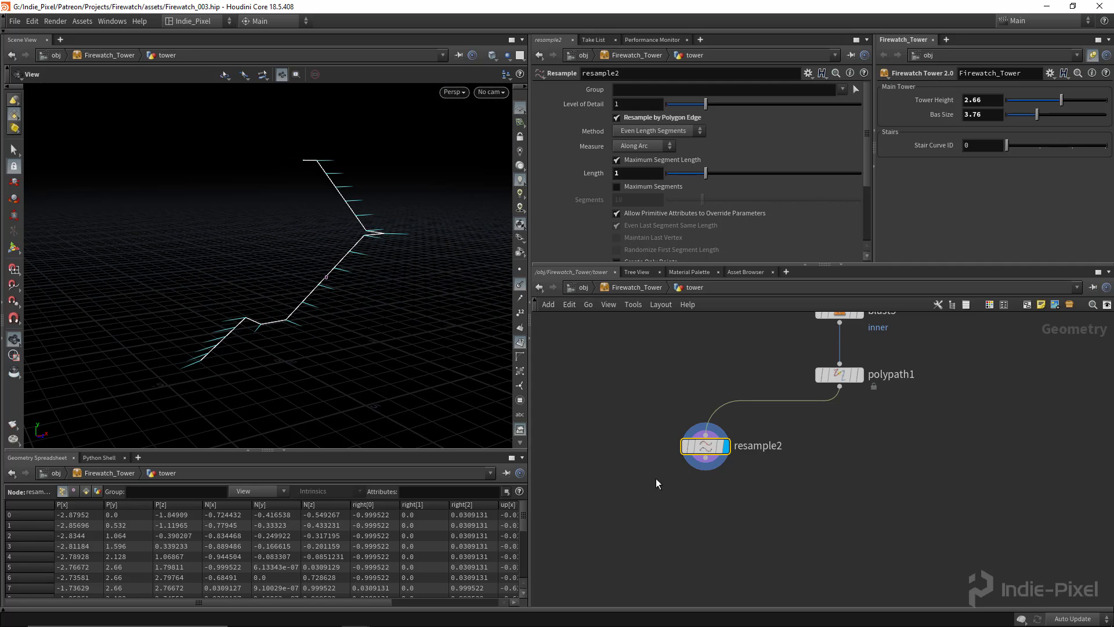
# Add an Add node directly below resample2, wire it in, and display it
pyautogui.moveTo(656, 483); pyautogui.dragTo(714, 459, button='middle')
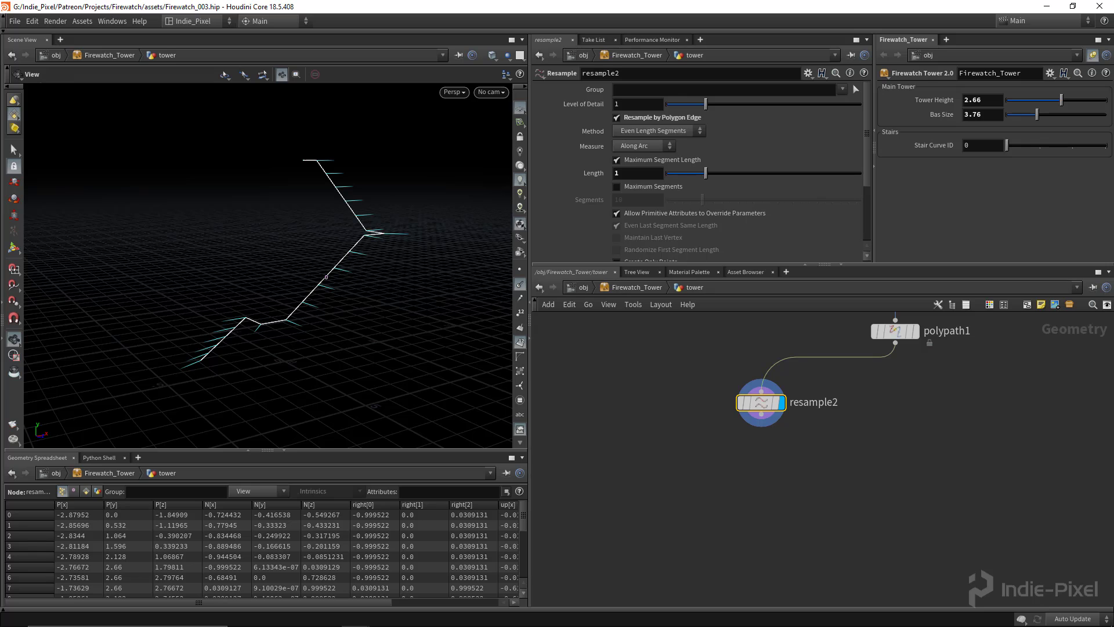
pyautogui.press('Tab')
pyautogui.write('ad')
pyautogui.press('Return')
pyautogui.click(733, 441)
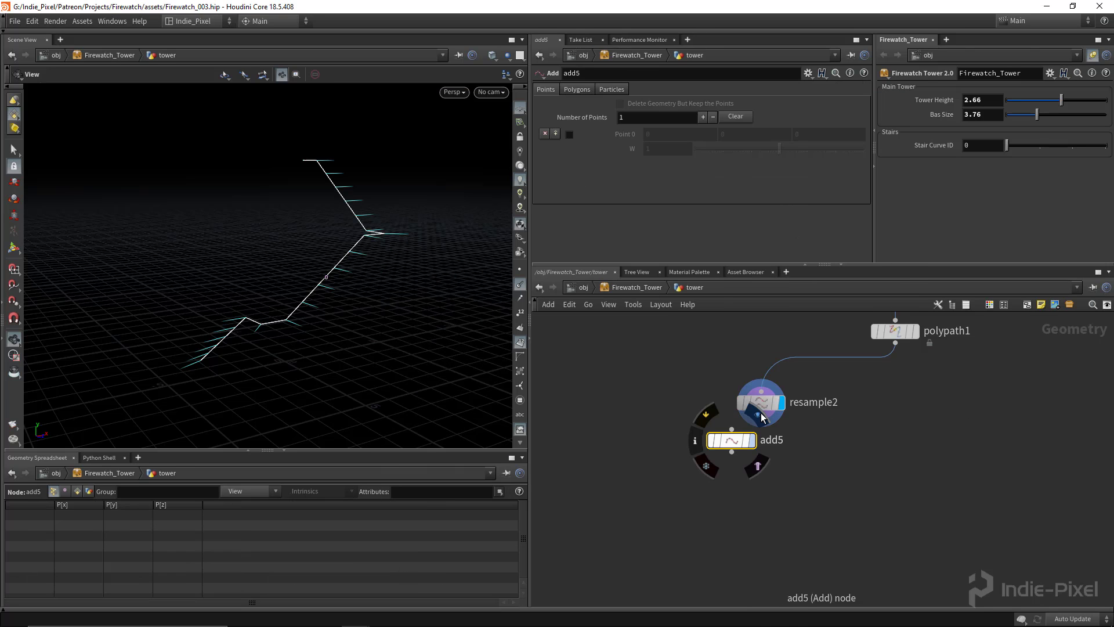
pyautogui.click(752, 440)
pyautogui.moveTo(722, 440); pyautogui.dragTo(751, 453)
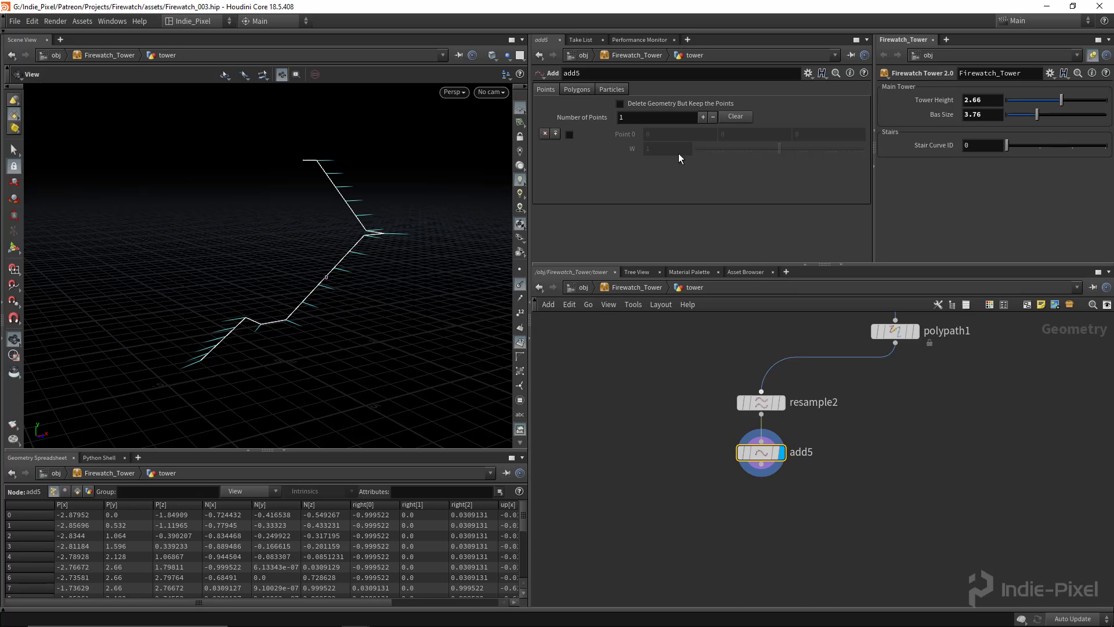
# Set add5 to delete the geometry but keep the points, and switch the viewport from point normals to point markers
pyautogui.click(619, 104)
pyautogui.click(578, 89)
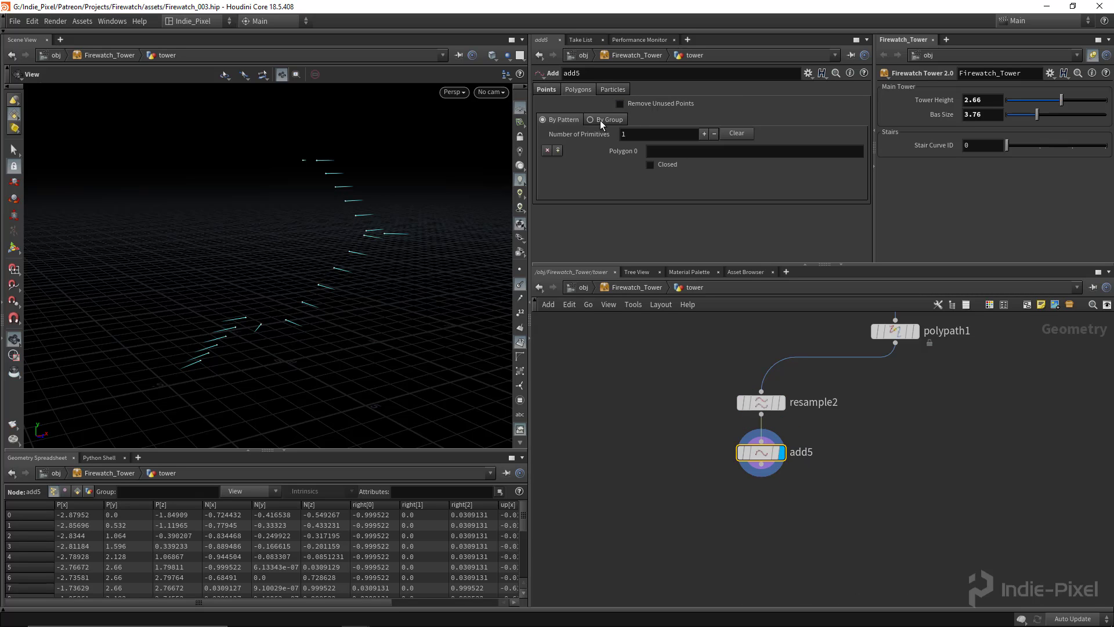
pyautogui.click(520, 284)
pyautogui.moveTo(398, 286); pyautogui.dragTo(498, 286)
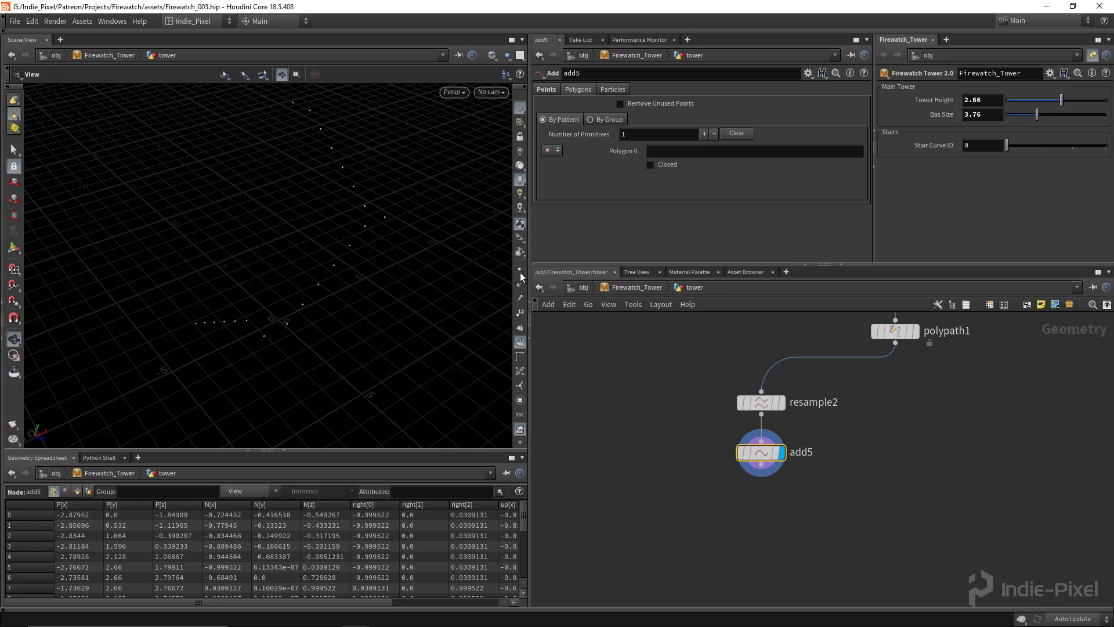
pyautogui.moveTo(367, 260); pyautogui.dragTo(408, 239)
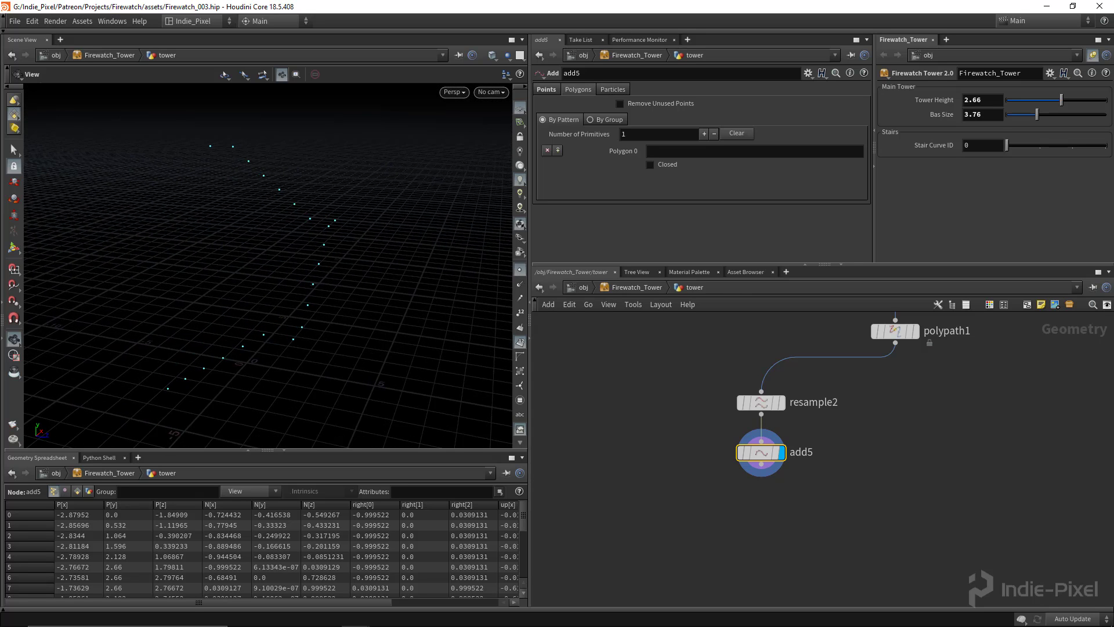
# Add a Line node beside add5 and display it
pyautogui.moveTo(1093, 527); pyautogui.dragTo(1113, 510, button='middle')
pyautogui.click(643, 416)
pyautogui.press('Tab')
pyautogui.write('line')
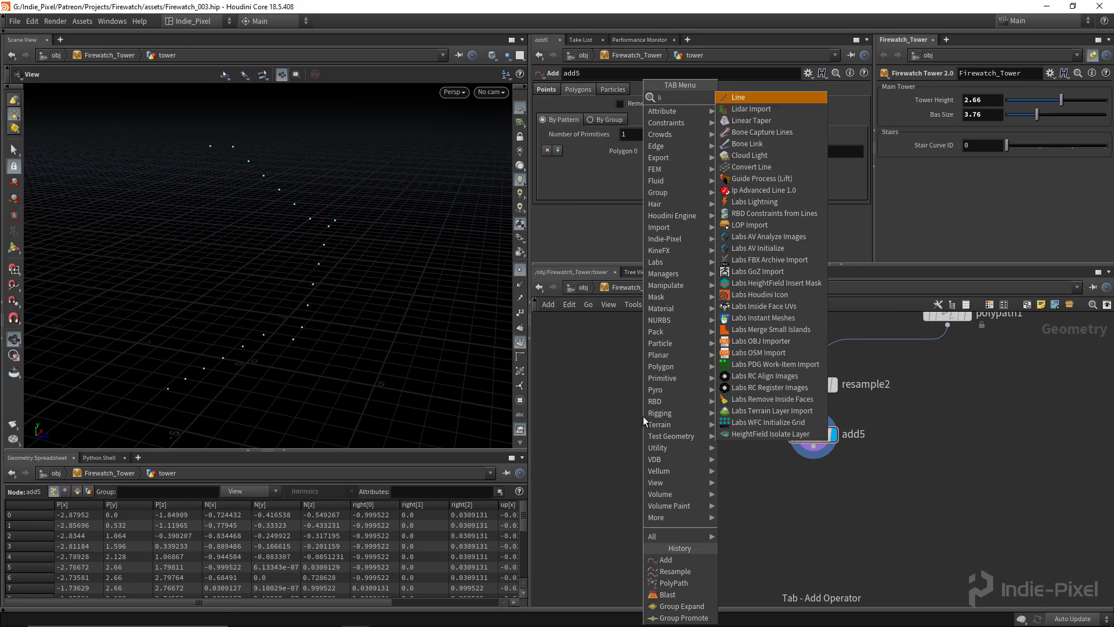
pyautogui.press('Return')
pyautogui.click(677, 440)
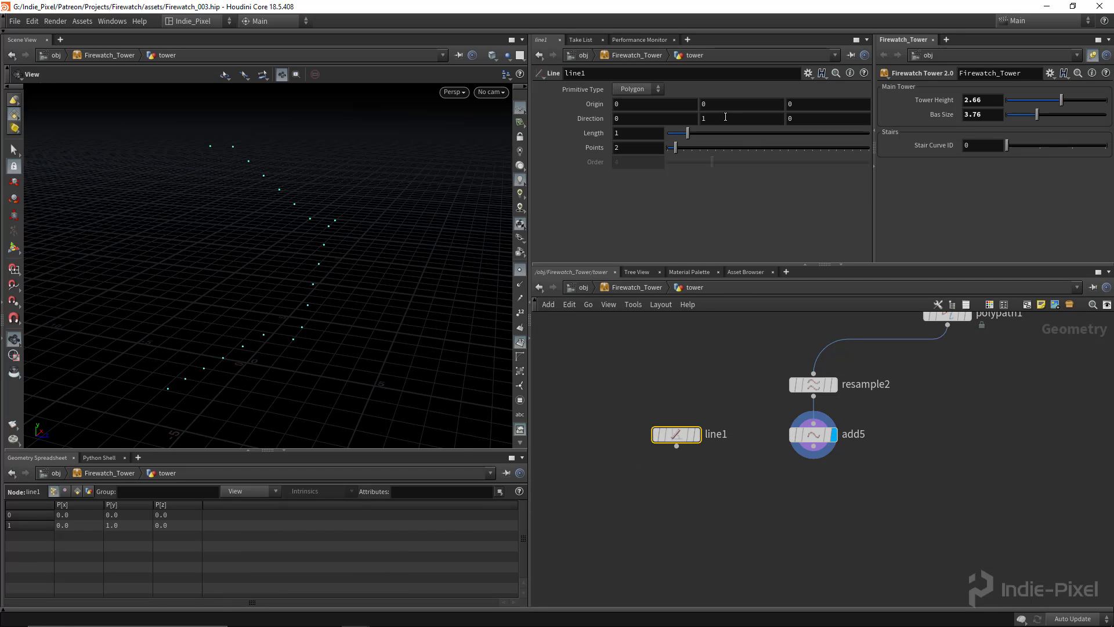
pyautogui.click(695, 433)
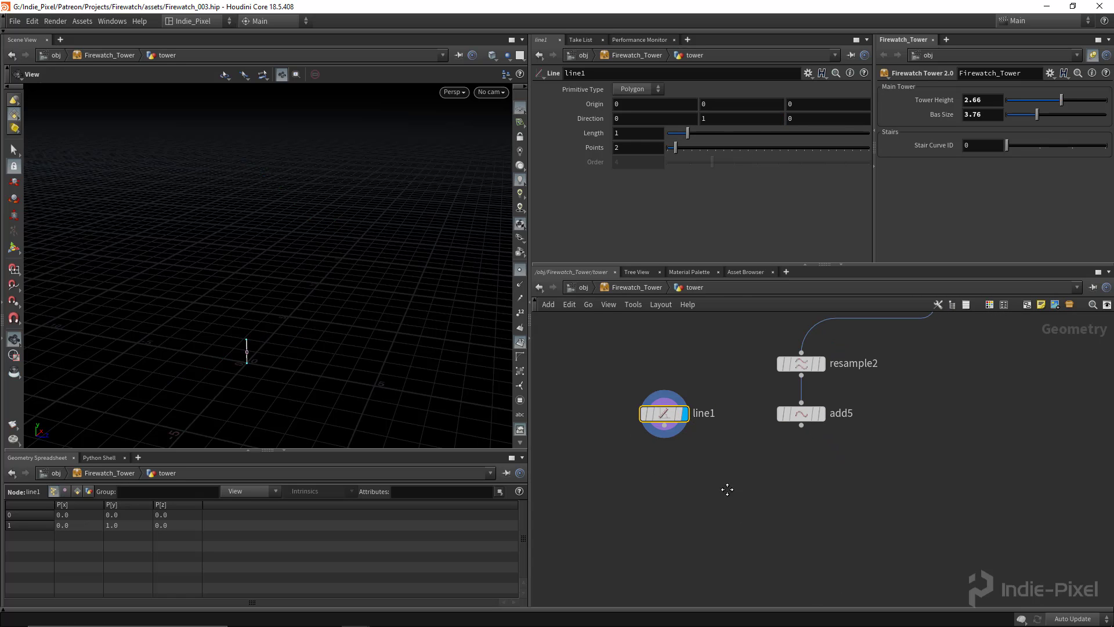
# Add a Copy to Points node with line1 as the source and add5 as the target points, and display it
pyautogui.press('Tab')
pyautogui.write('copy')
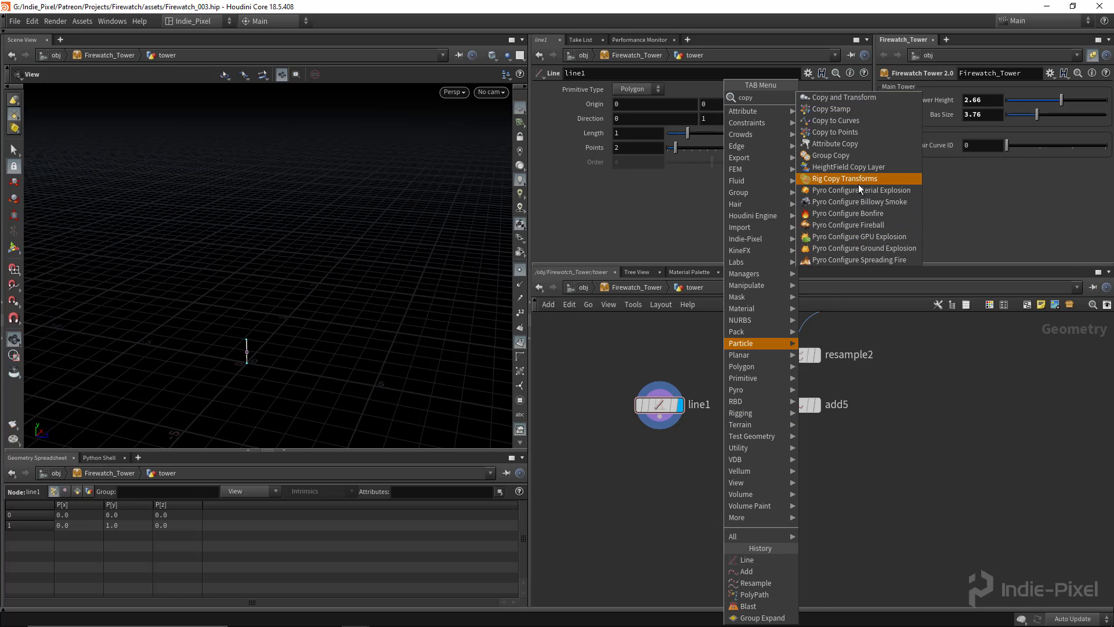
pyautogui.click(845, 132)
pyautogui.click(728, 481)
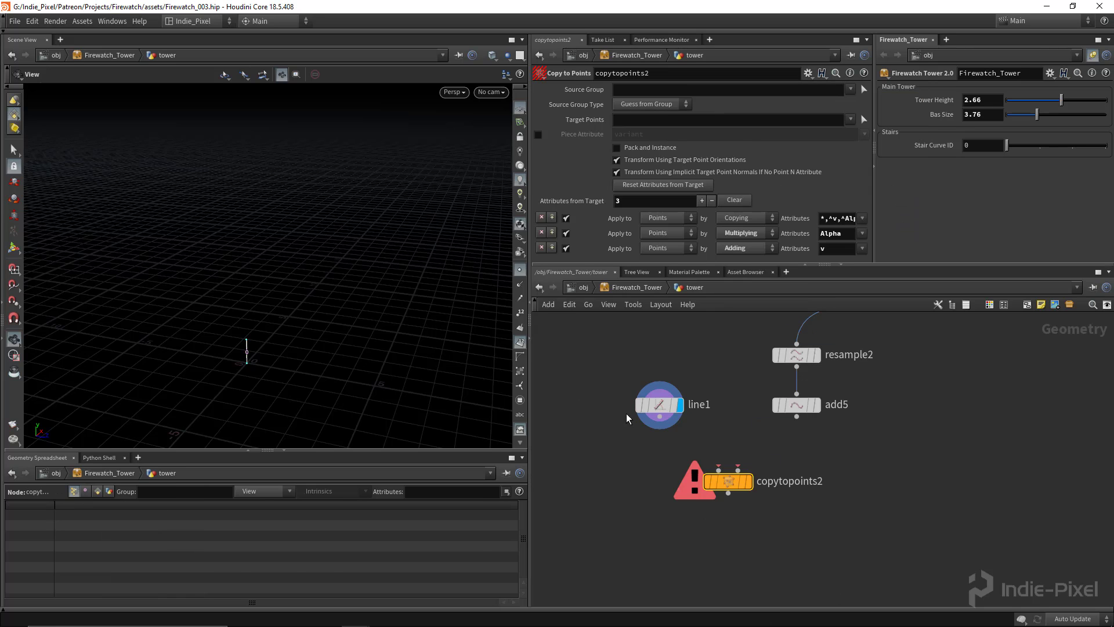
pyautogui.moveTo(587, 393); pyautogui.dragTo(719, 469)
pyautogui.click(748, 481)
pyautogui.moveTo(293, 271); pyautogui.dragTo(281, 271)
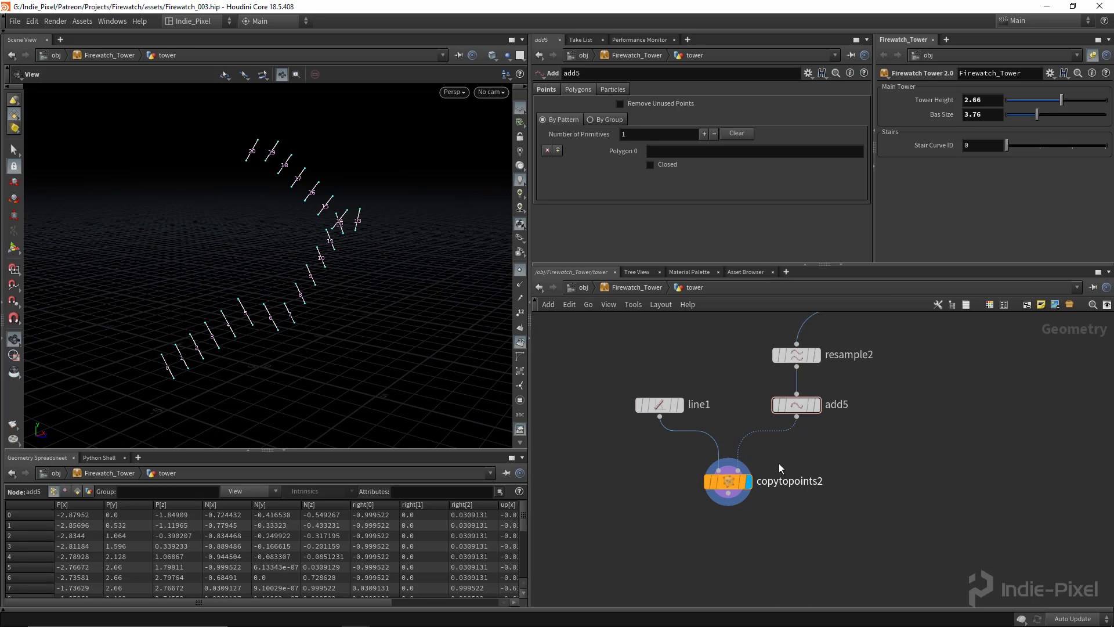
# Make room above add5 and insert an Attribute Wrangle node between resample2 and add5
pyautogui.moveTo(779, 463); pyautogui.dragTo(769, 432, button='middle')
pyautogui.moveTo(714, 402); pyautogui.dragTo(793, 411)
pyautogui.moveTo(807, 373); pyautogui.dragTo(784, 428, button='middle')
pyautogui.click(783, 428)
pyautogui.press('Tab')
pyautogui.write('wr')
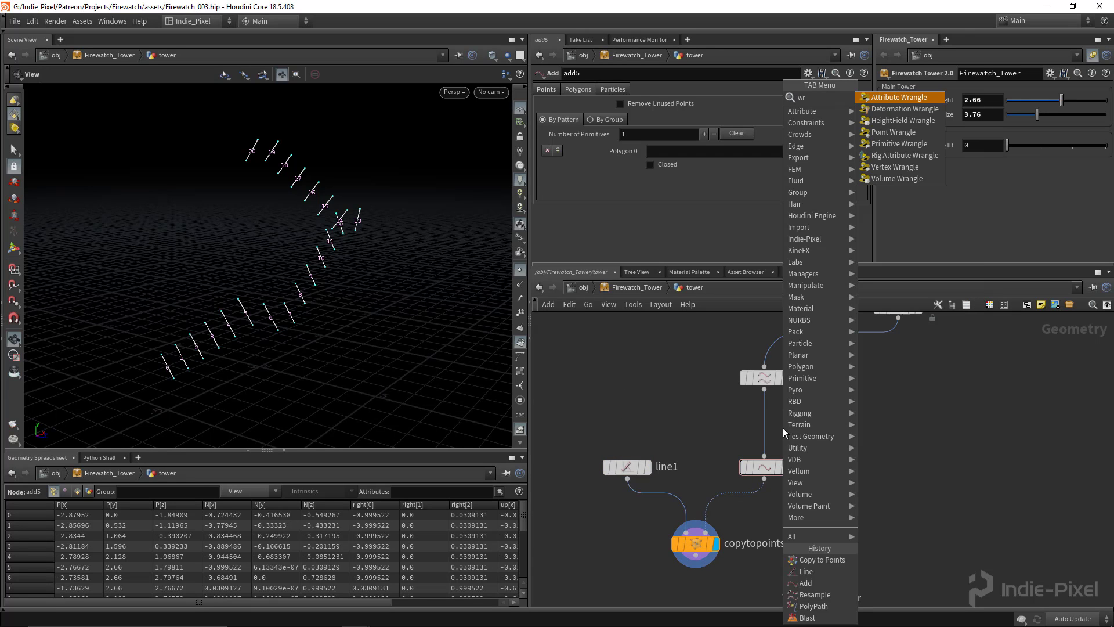
pyautogui.press('Return')
pyautogui.click(784, 430)
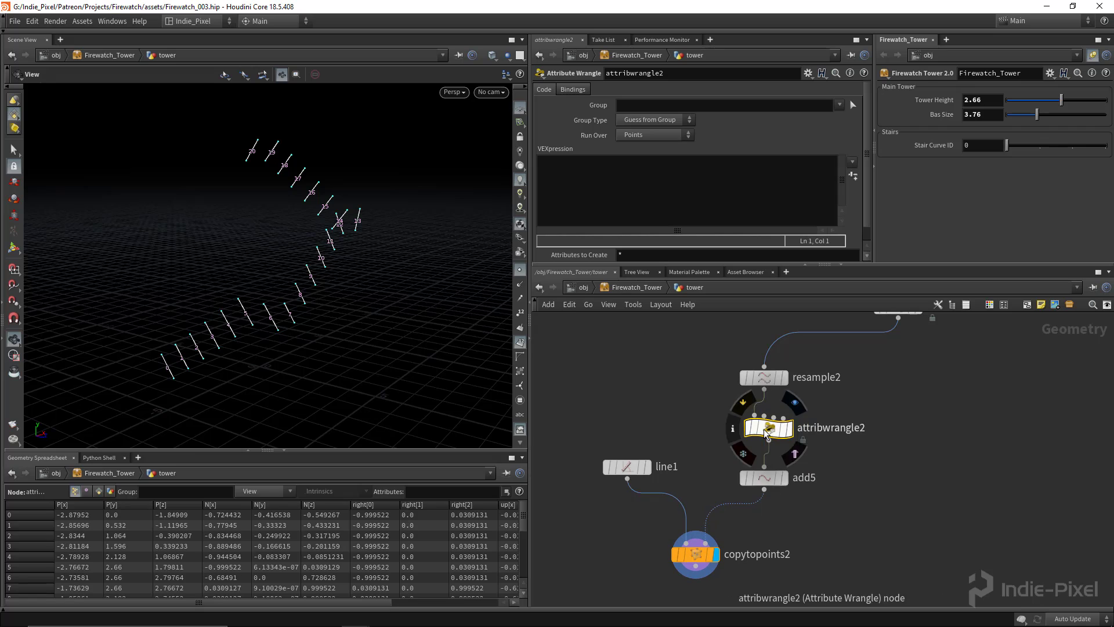
# Write the VEX expression v@up = {0,1,0}; in attribwrangle2 to point the posts' up vector along Y
pyautogui.click(611, 219)
pyautogui.write('v@')
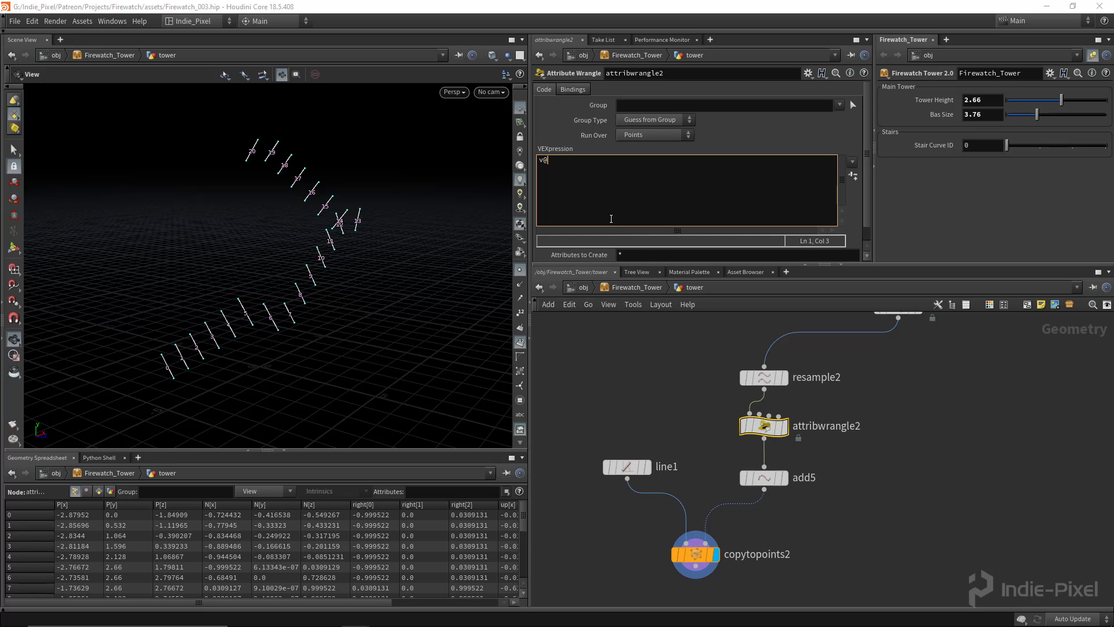
pyautogui.write('up = {0,1,0};')
pyautogui.moveTo(259, 331); pyautogui.dragTo(191, 380)
pyautogui.moveTo(249, 360); pyautogui.dragTo(203, 366)
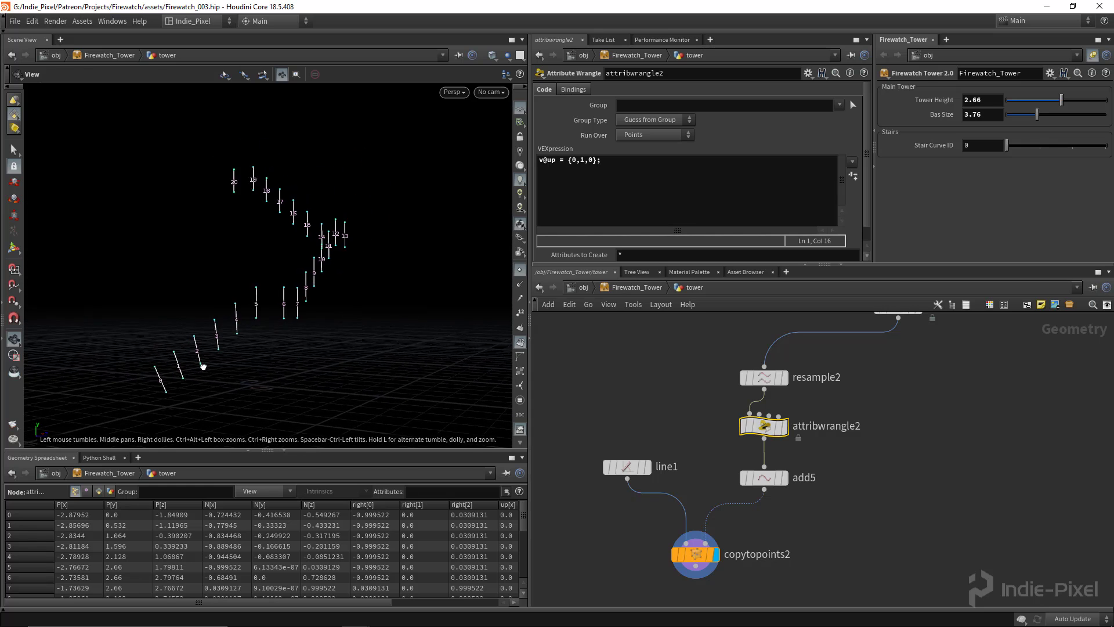
# Make room below resample2 and insert an Attribute Delete node between resample2 and attribwrangle2
pyautogui.moveTo(858, 520); pyautogui.dragTo(842, 484, button='middle')
pyautogui.click(812, 450)
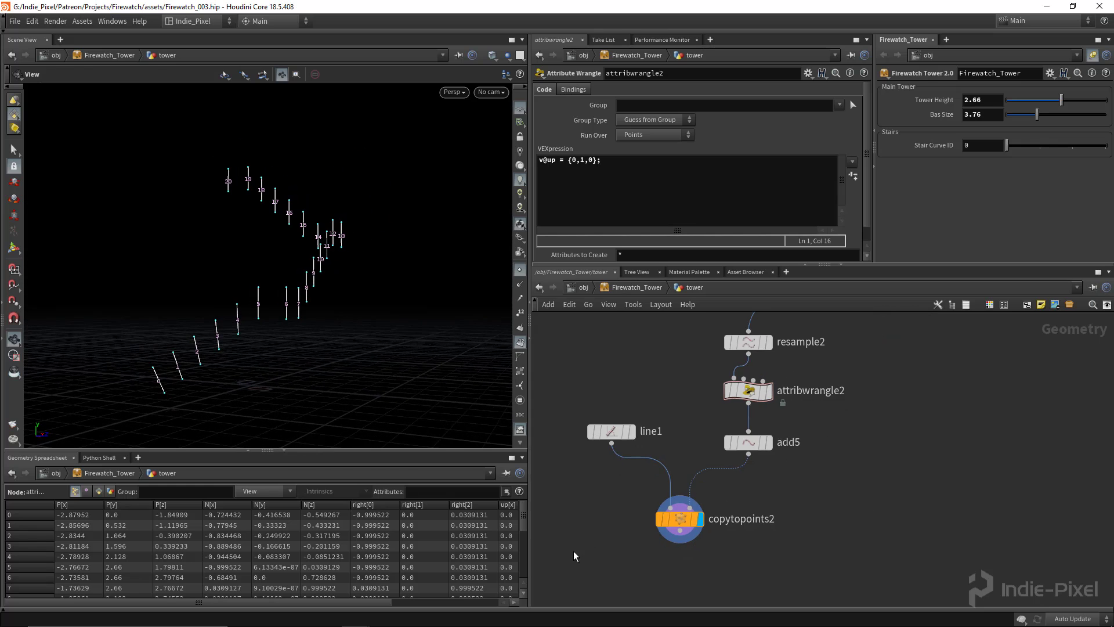
pyautogui.moveTo(567, 564); pyautogui.dragTo(745, 392)
pyautogui.moveTo(746, 396); pyautogui.dragTo(747, 463)
pyautogui.press('Tab')
pyautogui.write('a')
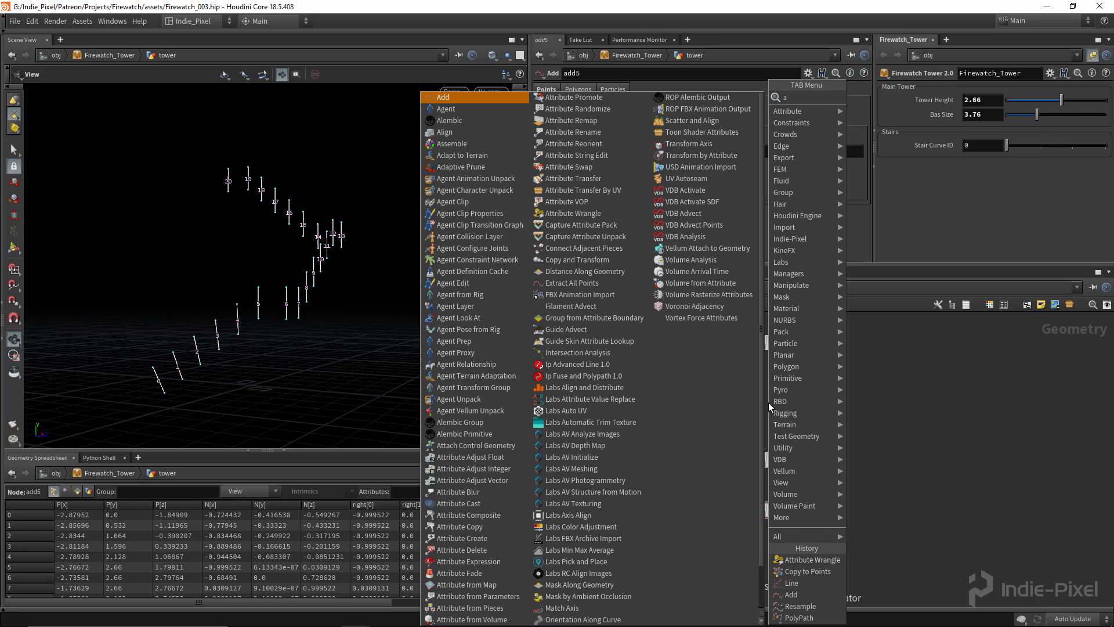
pyautogui.write('ttr')
pyautogui.click(899, 191)
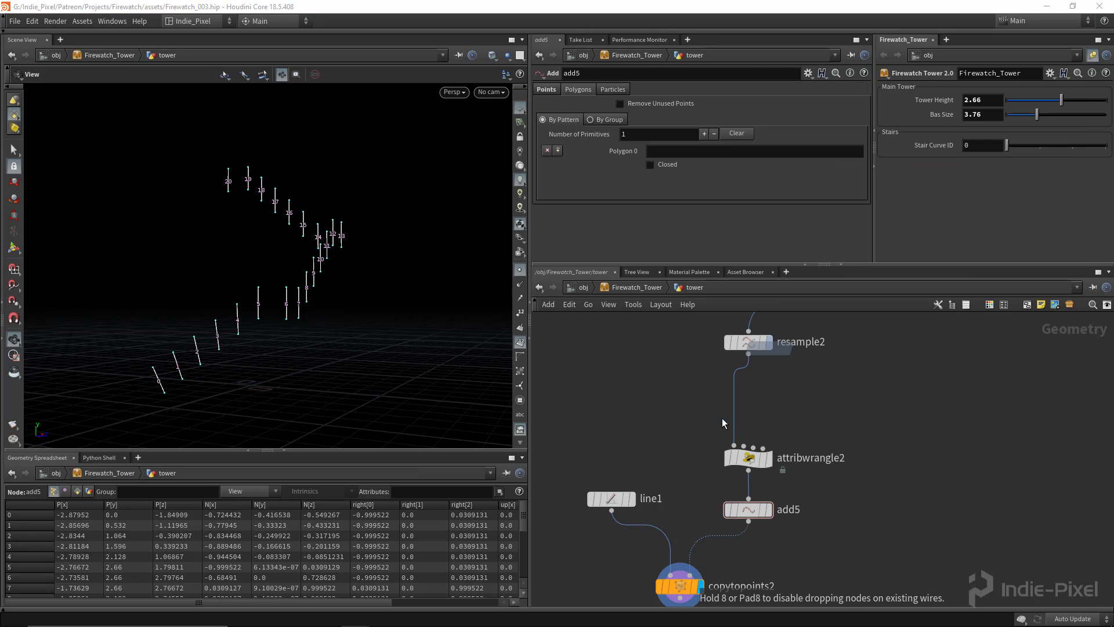
pyautogui.click(722, 418)
pyautogui.click(729, 414)
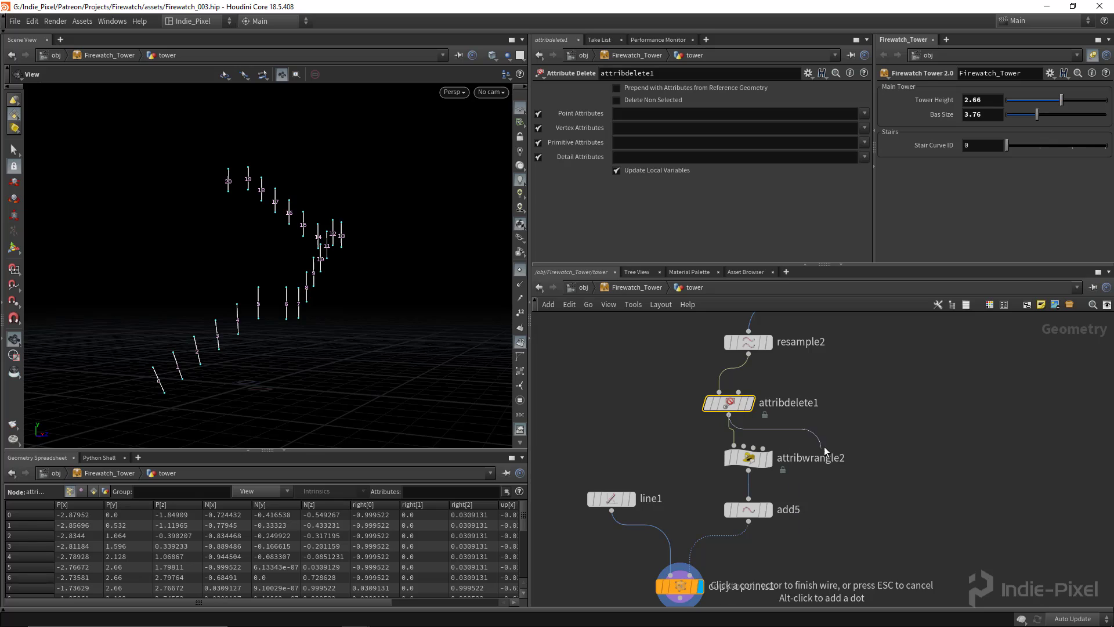
pyautogui.press('Escape')
# Align attribdelete1 under resample2 and set it to delete the Normal (N) point attribute
pyautogui.moveTo(730, 399)
pyautogui.mouseDown()
pyautogui.moveTo(750, 383)
pyautogui.moveTo(750, 396)
pyautogui.mouseUp()
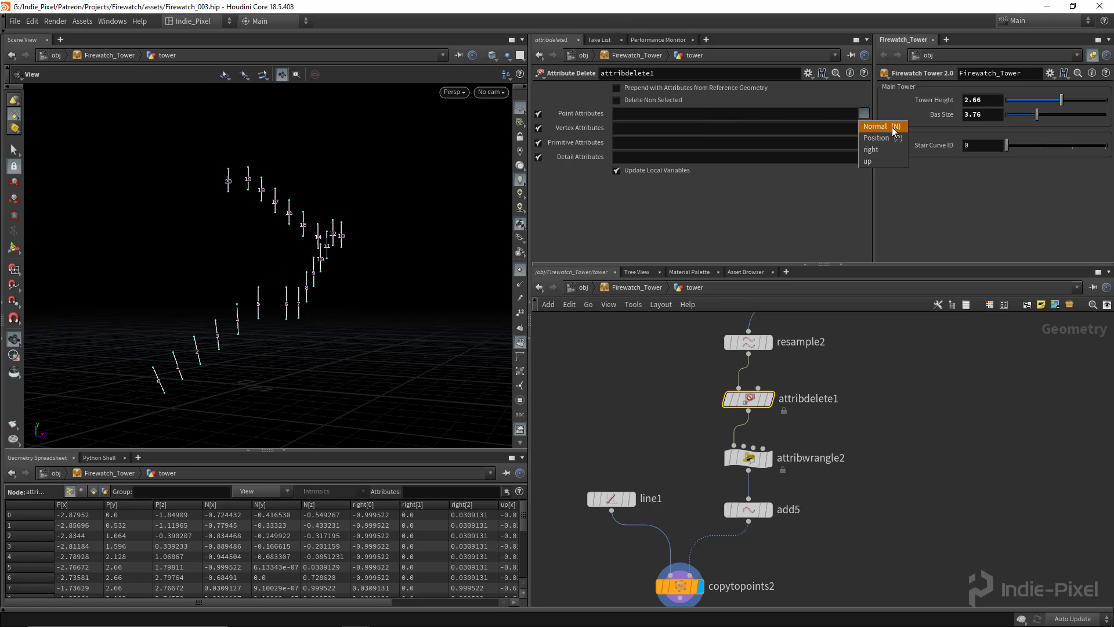
pyautogui.click(892, 127)
pyautogui.moveTo(451, 315); pyautogui.dragTo(259, 340)
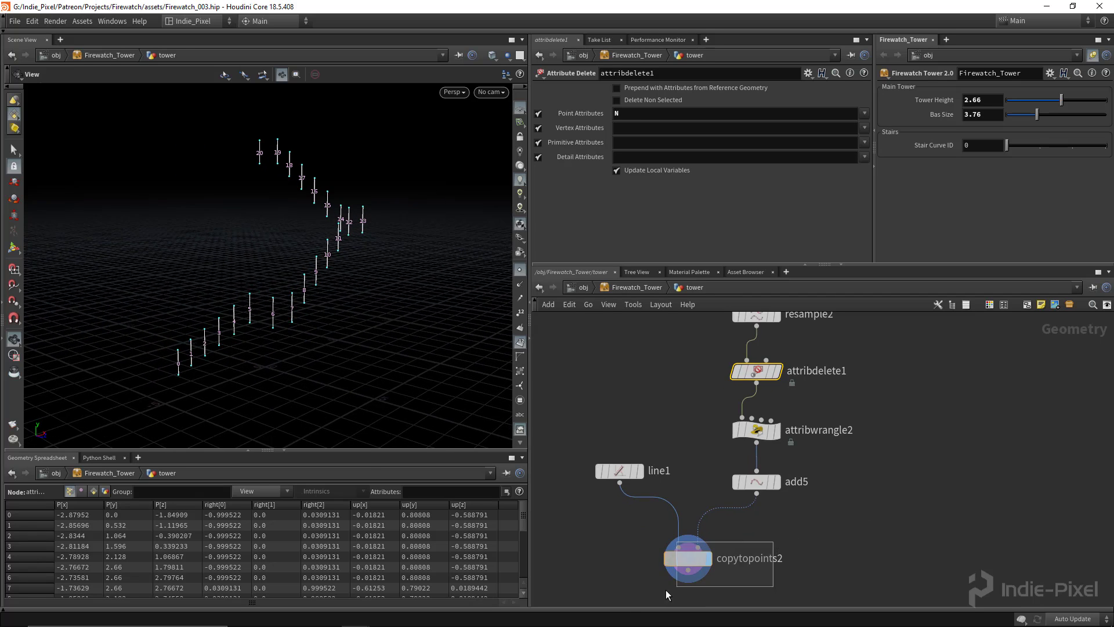
# Examine the list of attributes that copytopoints2 copies from its target points
pyautogui.click(681, 585)
pyautogui.moveTo(872, 243); pyautogui.dragTo(975, 243)
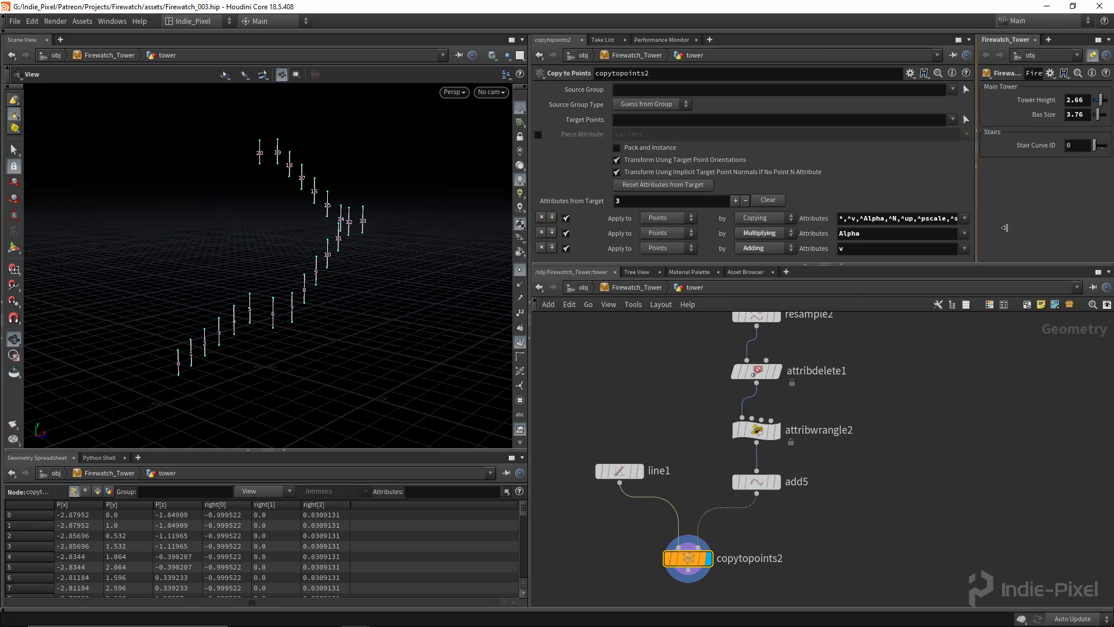
pyautogui.moveTo(821, 264); pyautogui.dragTo(822, 318)
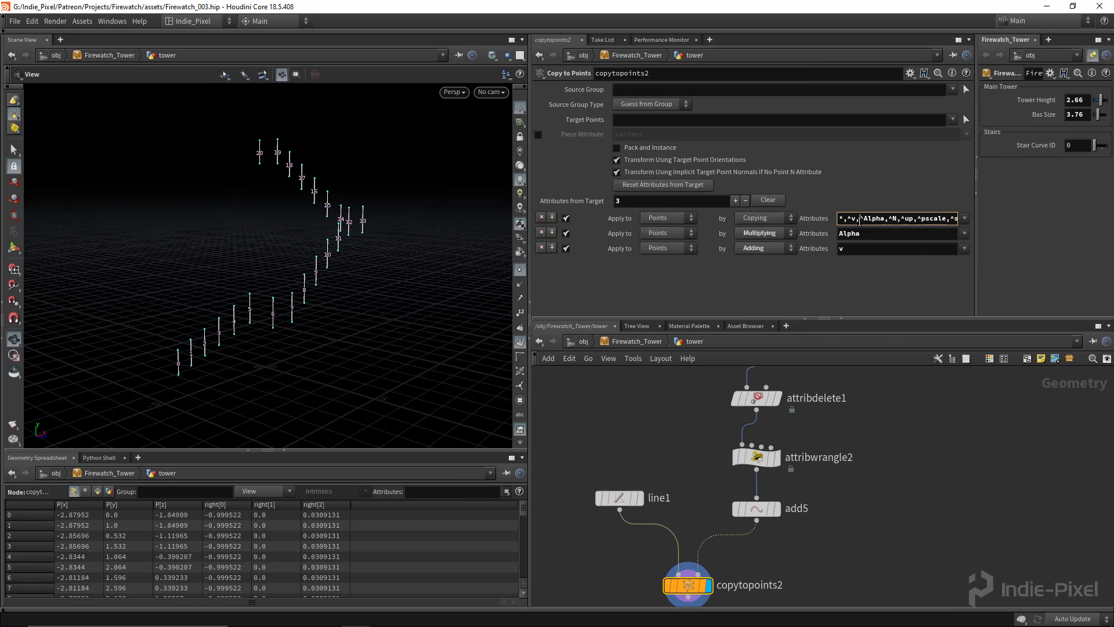
pyautogui.press('End')
pyautogui.press('Left')
pyautogui.press('Left')
pyautogui.press('Left')
pyautogui.press('Left')
pyautogui.press('Left')
pyautogui.press('Left')
pyautogui.press('Left')
pyautogui.press('Left')
pyautogui.press('Left')
pyautogui.press('Left')
pyautogui.press('Left')
pyautogui.press('Left')
pyautogui.press('Left')
pyautogui.press('Left')
pyautogui.press('Left')
pyautogui.press('Left')
pyautogui.press('Left')
pyautogui.press('Left')
pyautogui.press('Left')
pyautogui.press('Left')
pyautogui.press('Left')
pyautogui.press('Left')
pyautogui.press('Left')
pyautogui.press('Left')
pyautogui.press('Left')
pyautogui.press('Left')
pyautogui.press('Left')
pyautogui.press('Left')
pyautogui.press('Left')
pyautogui.moveTo(878, 318); pyautogui.dragTo(877, 258)
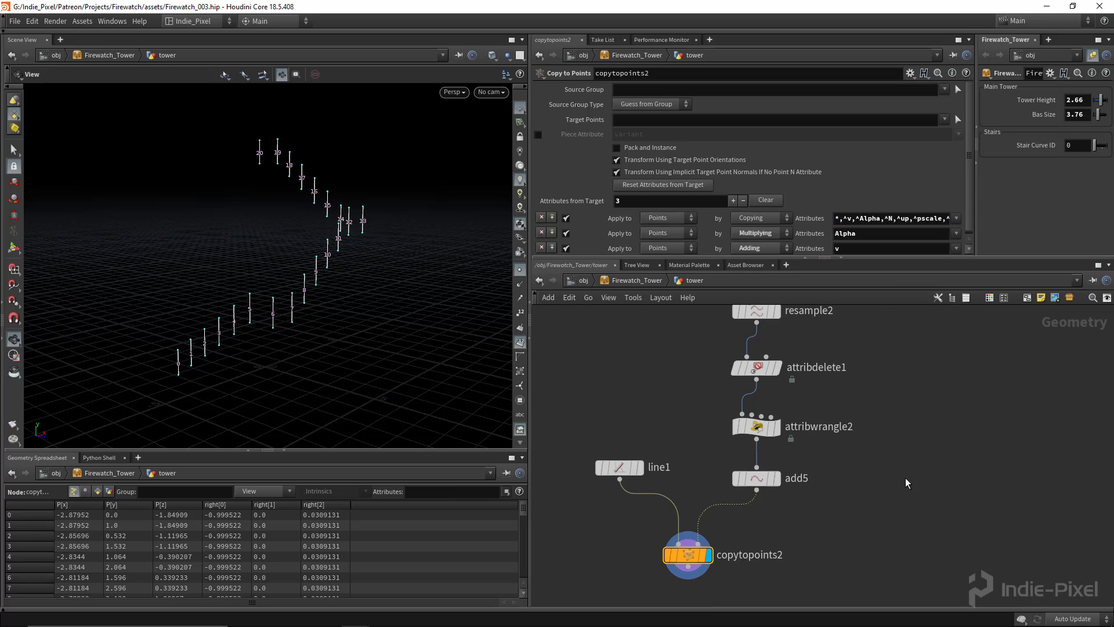
# Add a Wood Plank node below copytopoints2, connect copytopoints2 into it and display it
pyautogui.moveTo(637, 419); pyautogui.dragTo(629, 430)
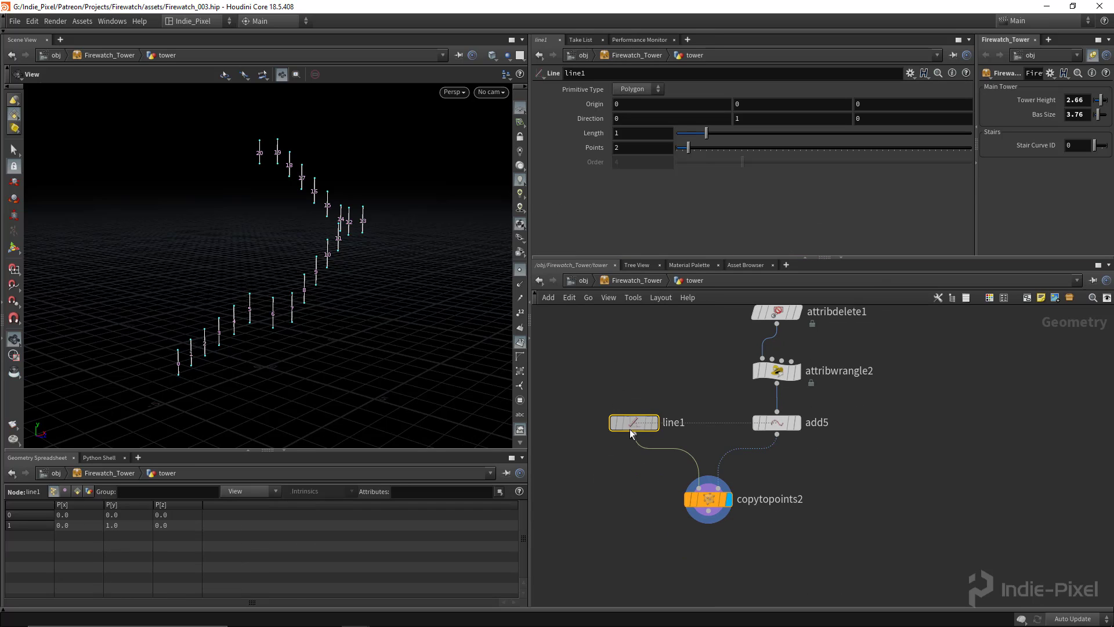
pyautogui.moveTo(708, 556); pyautogui.dragTo(738, 471, button='middle')
pyautogui.press('Tab')
pyautogui.write('ip')
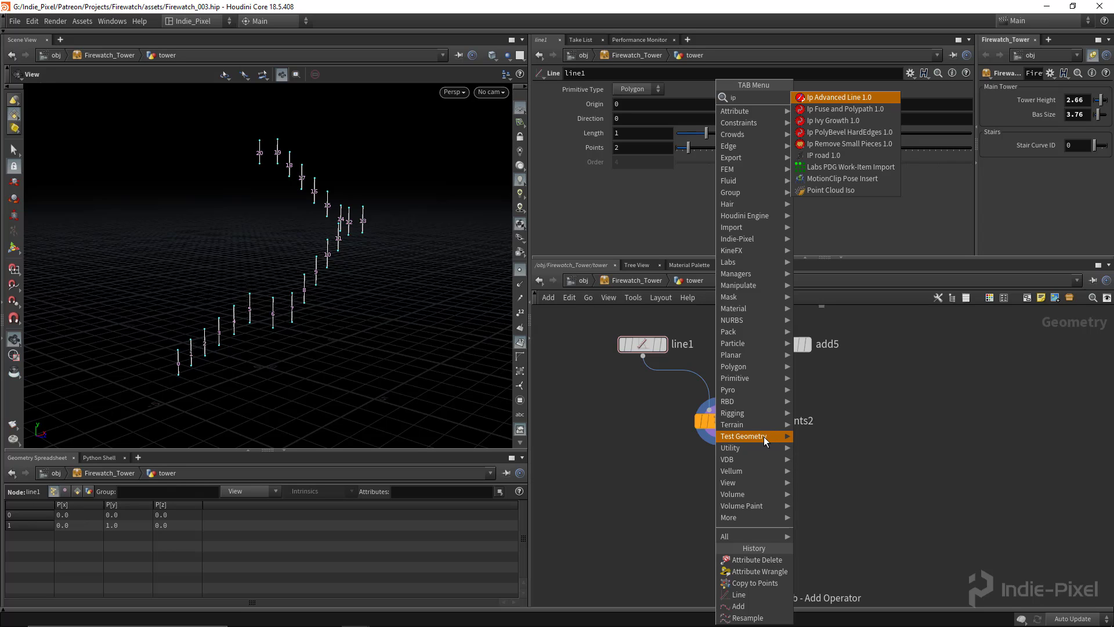
pyautogui.moveTo(759, 239)
pyautogui.moveTo(828, 244)
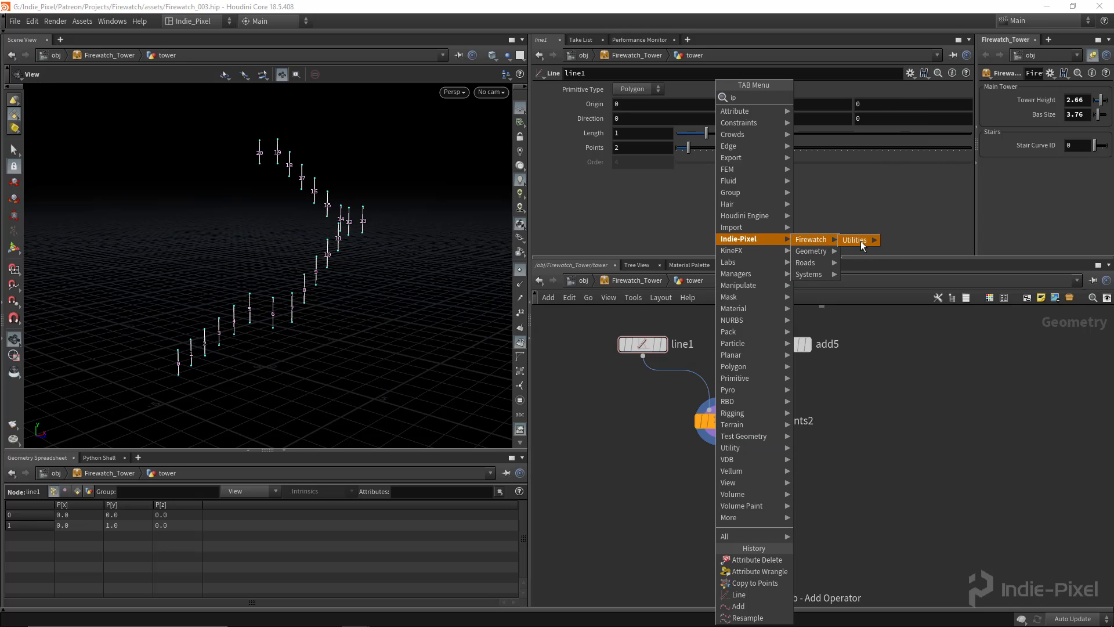
pyautogui.click(906, 239)
pyautogui.click(718, 504)
pyautogui.moveTo(715, 498); pyautogui.dragTo(725, 497)
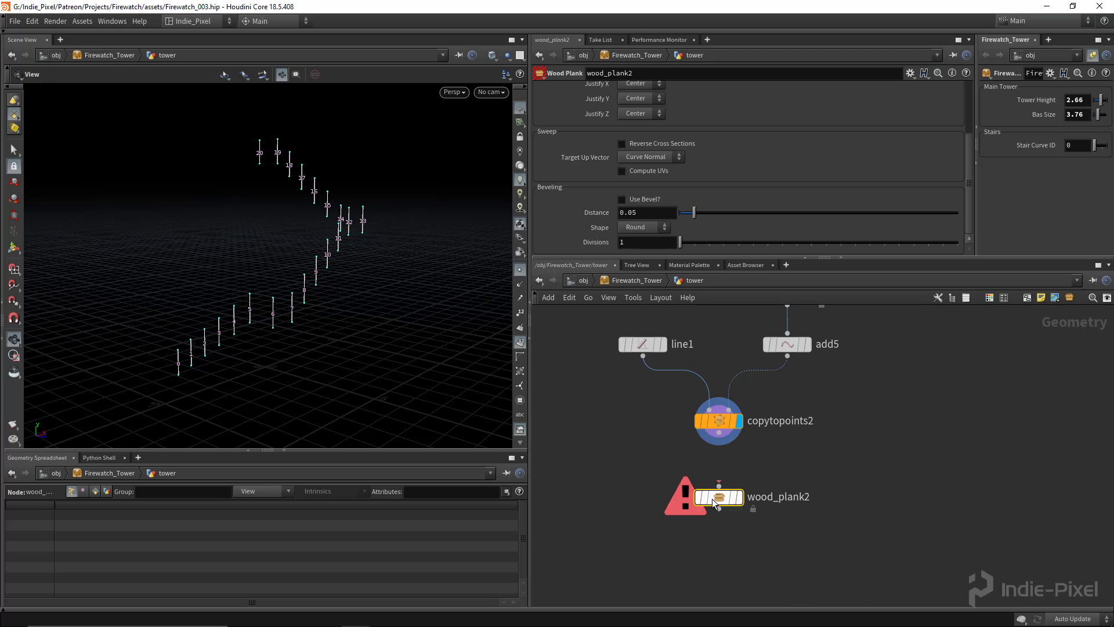
pyautogui.scroll(2, 727, 449)
pyautogui.moveTo(715, 425); pyautogui.dragTo(715, 503)
pyautogui.click(746, 520)
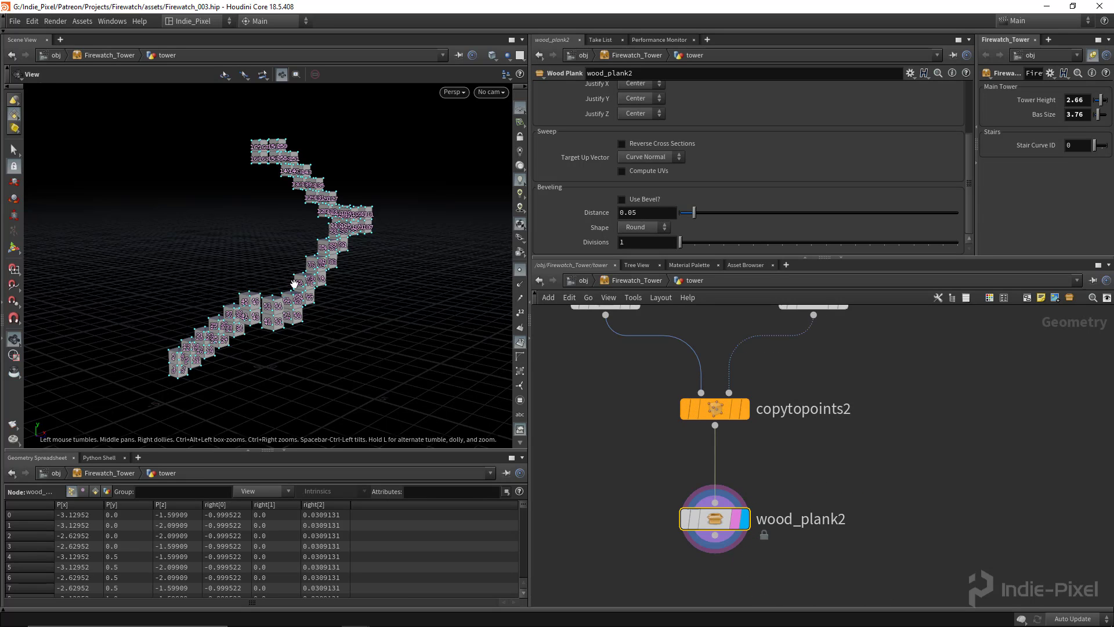
# Set the cross-section size of wood_plank2 to 0.08 by 0.08
pyautogui.scroll(5, 293, 285)
pyautogui.scroll(3, 753, 191)
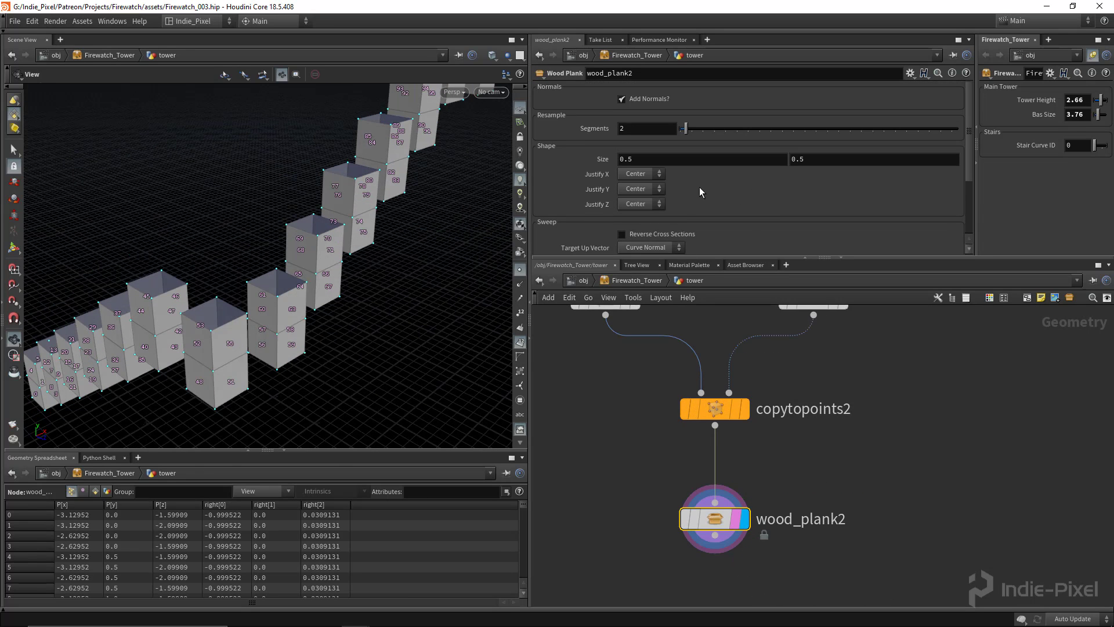
pyautogui.moveTo(594, 159); pyautogui.dragTo(381, 174, button='middle')
pyautogui.moveTo(304, 252); pyautogui.dragTo(336, 238)
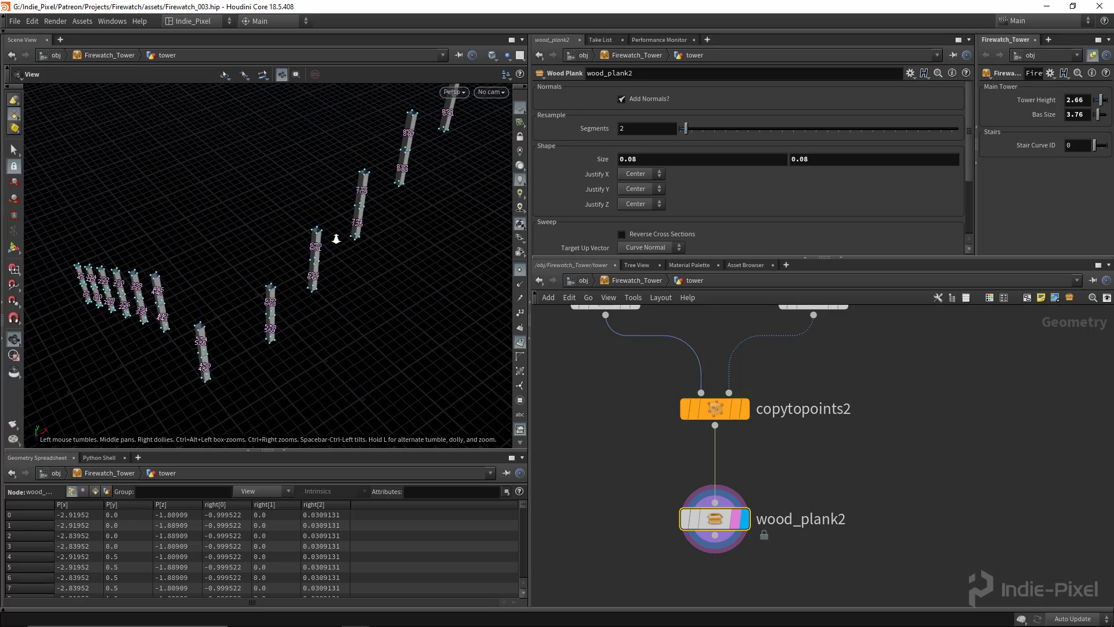
pyautogui.moveTo(336, 239); pyautogui.dragTo(298, 286, button='right')
pyautogui.moveTo(298, 286); pyautogui.dragTo(532, 182)
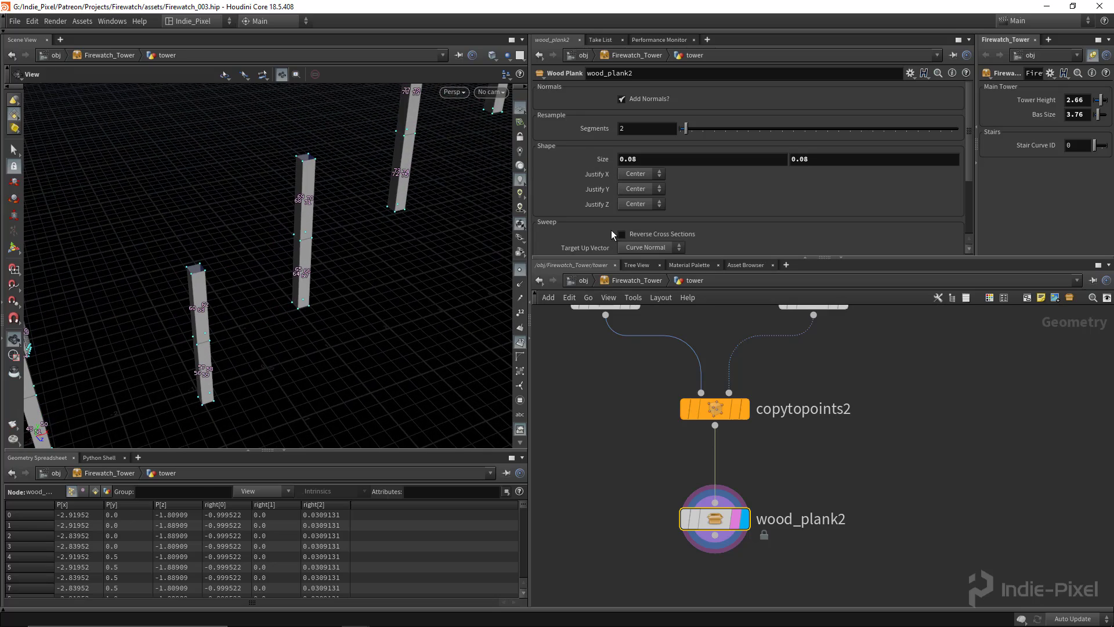
pyautogui.moveTo(290, 227); pyautogui.dragTo(311, 303)
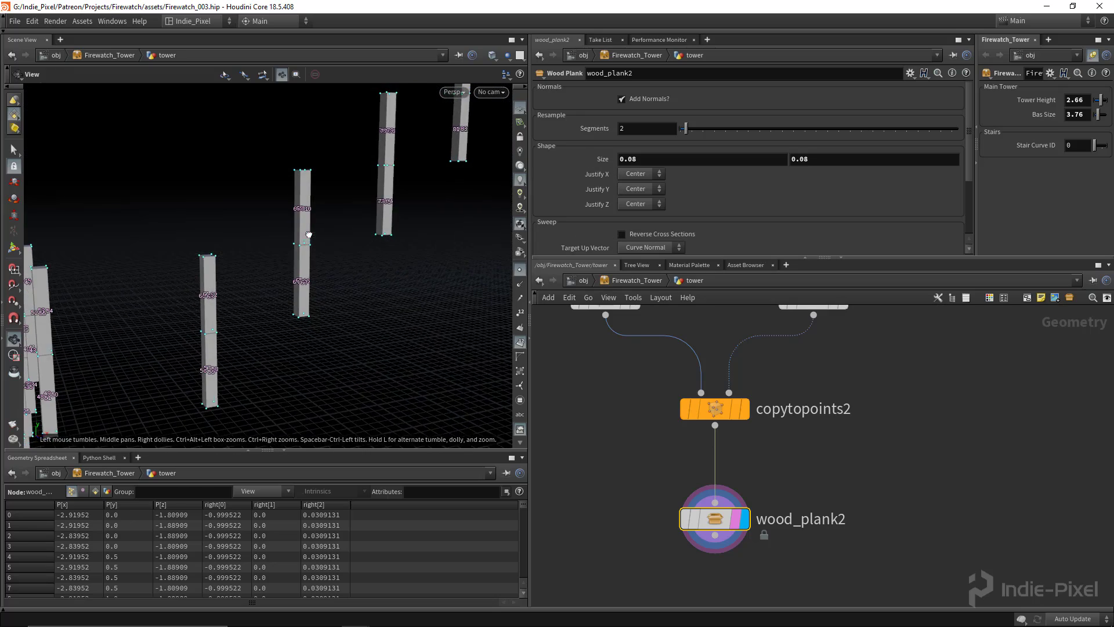
# Enable UV computation and beveling on wood_plank2
pyautogui.scroll(-3, 606, 174)
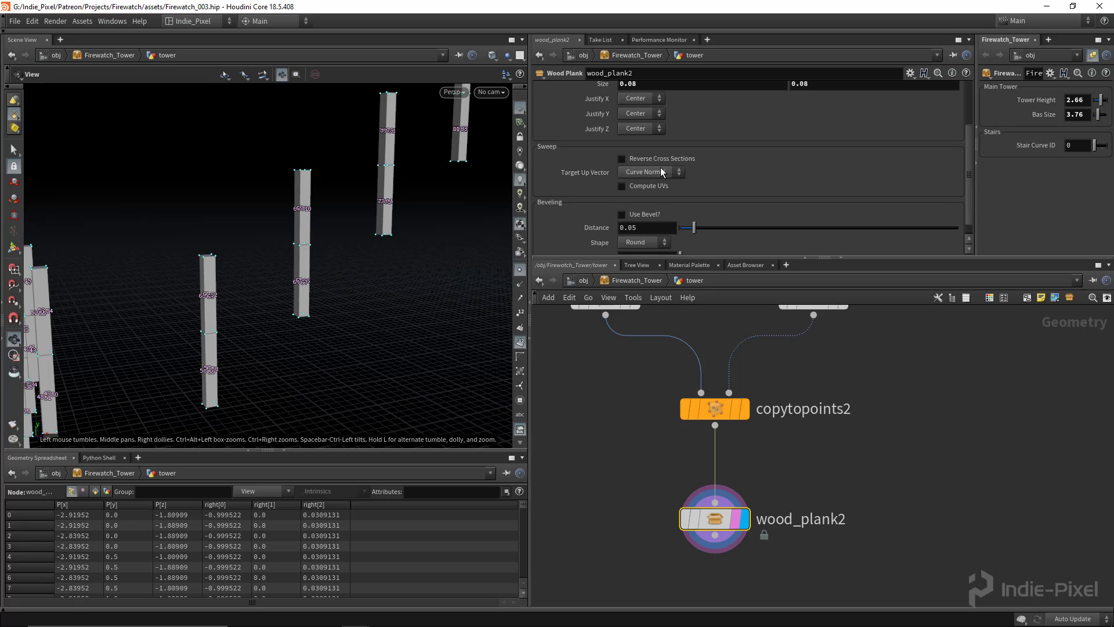
pyautogui.click(622, 185)
pyautogui.click(622, 215)
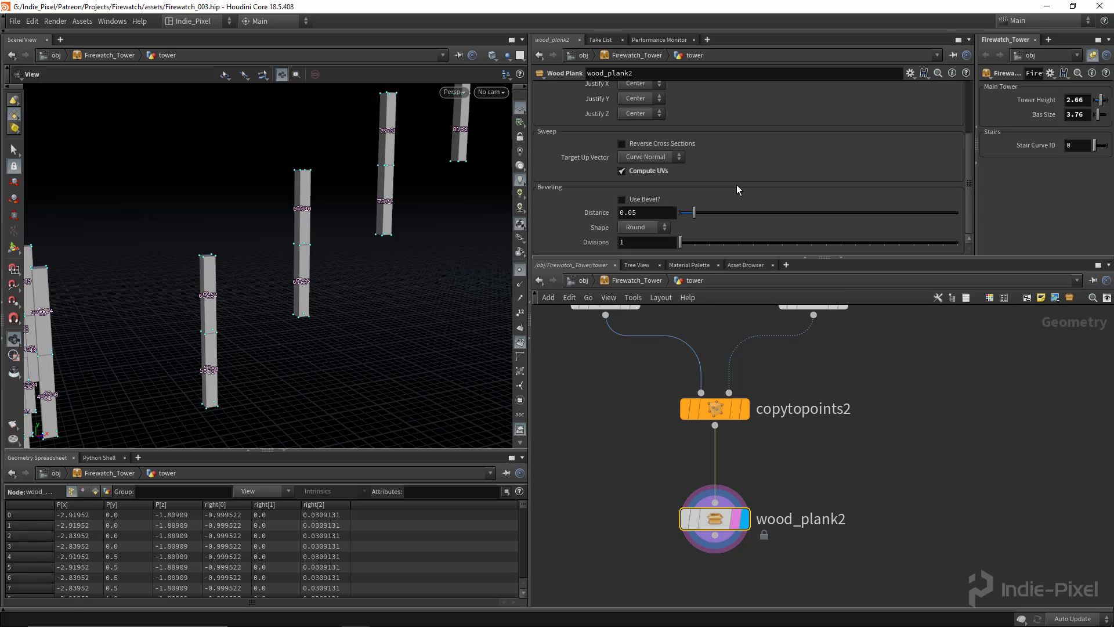
# Reduce the bevel distance of wood_plank2 to 0.0082
pyautogui.moveTo(658, 214); pyautogui.dragTo(732, 279, button='middle')
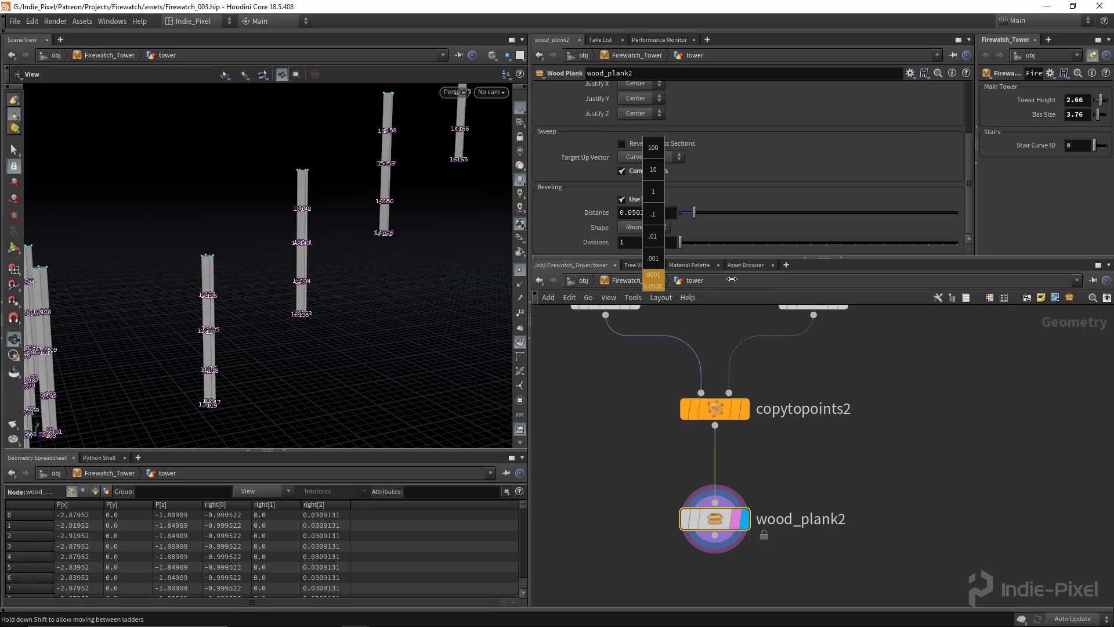
pyautogui.moveTo(198, 236); pyautogui.dragTo(119, 236, button='middle')
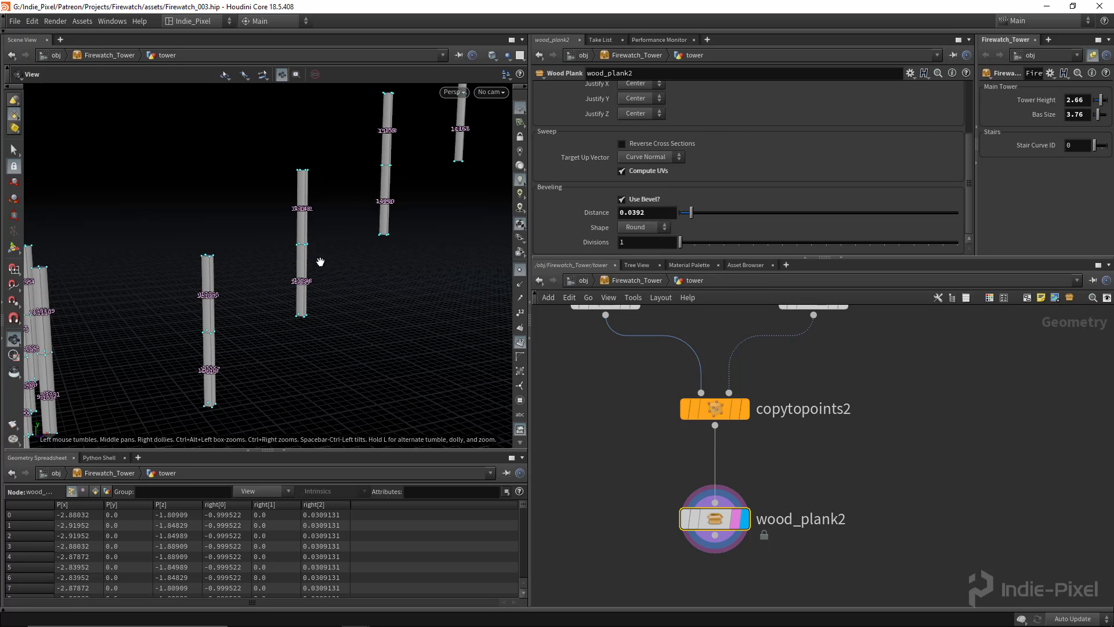
pyautogui.moveTo(213, 281); pyautogui.dragTo(313, 264)
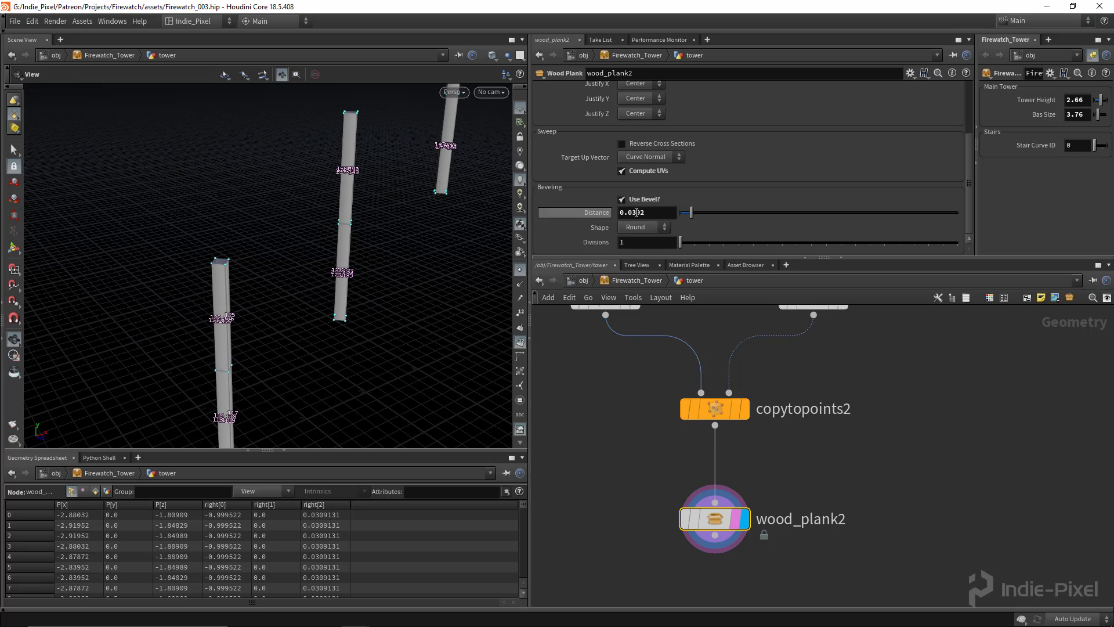
pyautogui.moveTo(639, 212); pyautogui.dragTo(483, 251, button='middle')
pyautogui.scroll(-2, 418, 235)
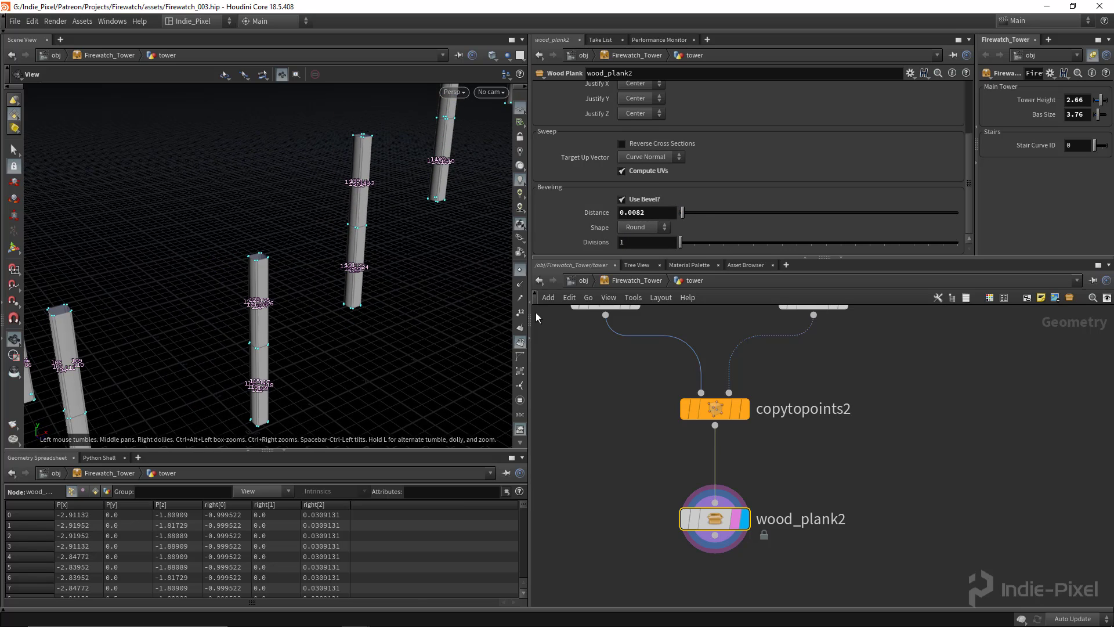
# Hide the number labels in the viewport and view the row of posts
pyautogui.click(522, 344)
pyautogui.scroll(-4, 262, 315)
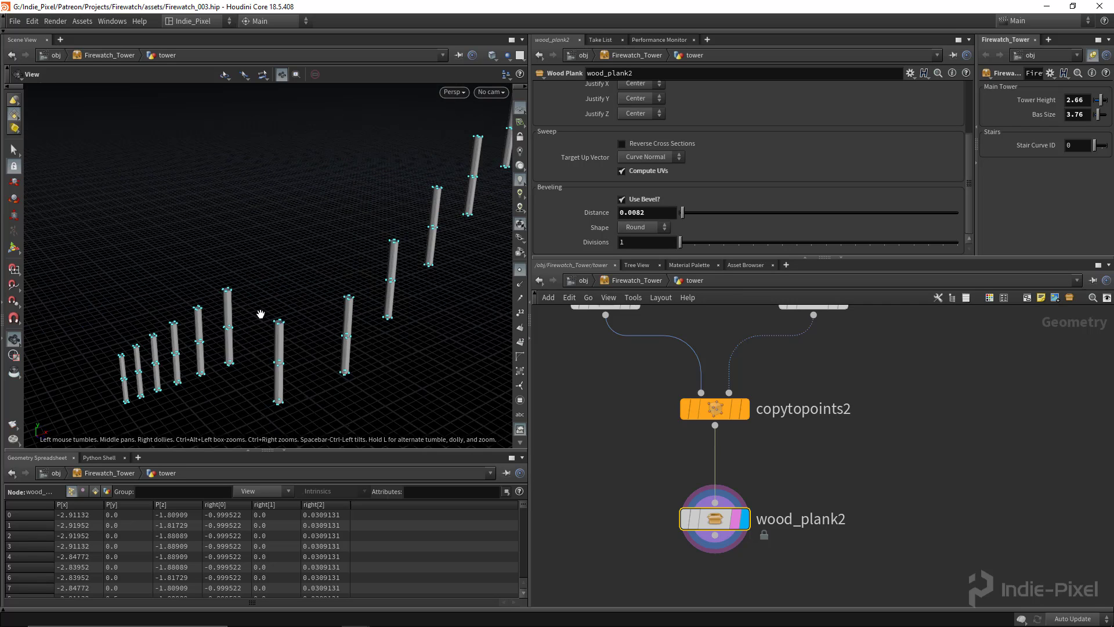
pyautogui.scroll(-4, 880, 511)
pyautogui.scroll(4, 793, 513)
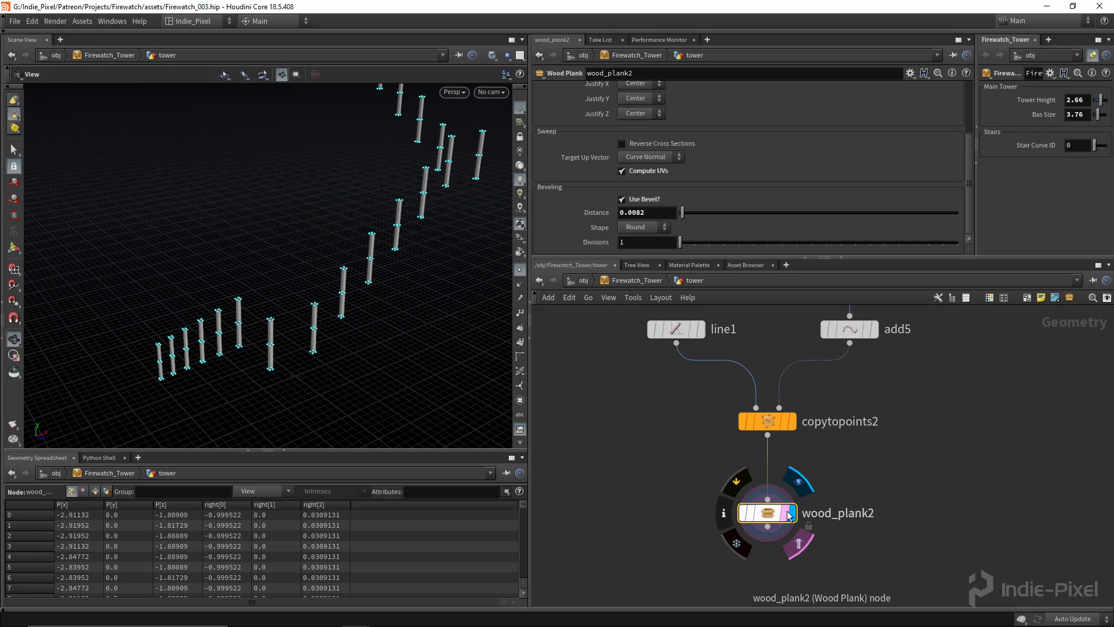
# Display the wood_plank2 posts together with merge5's stairs as a wireframe reference, and hide the point markers
pyautogui.scroll(-8, 720, 498)
pyautogui.moveTo(646, 415); pyautogui.dragTo(647, 438, button='middle')
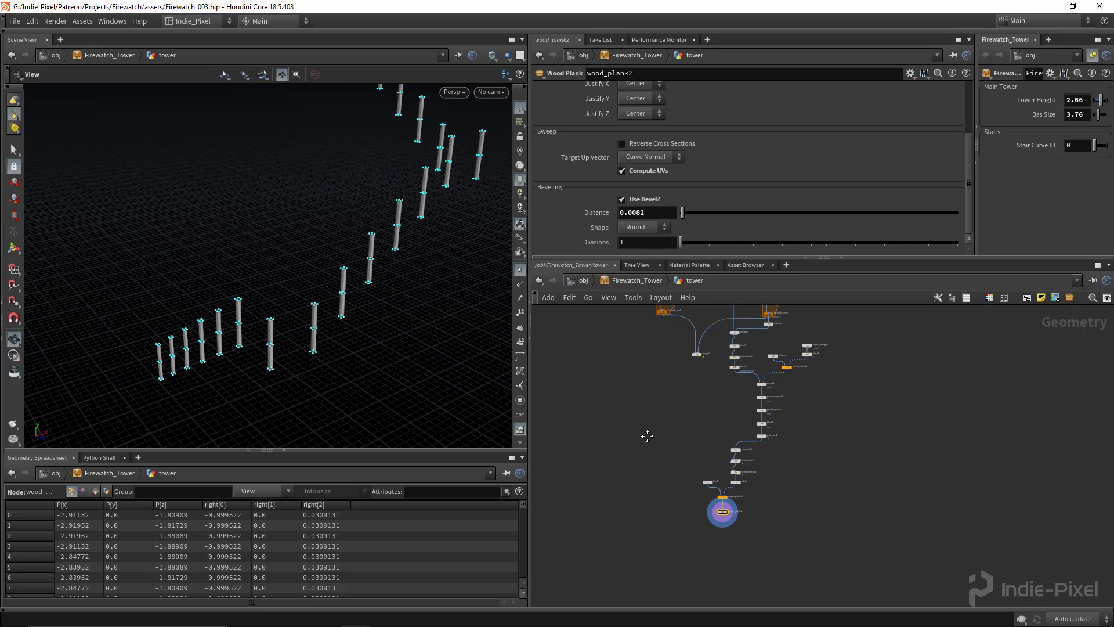
pyautogui.scroll(6, 693, 331)
pyautogui.click(691, 317)
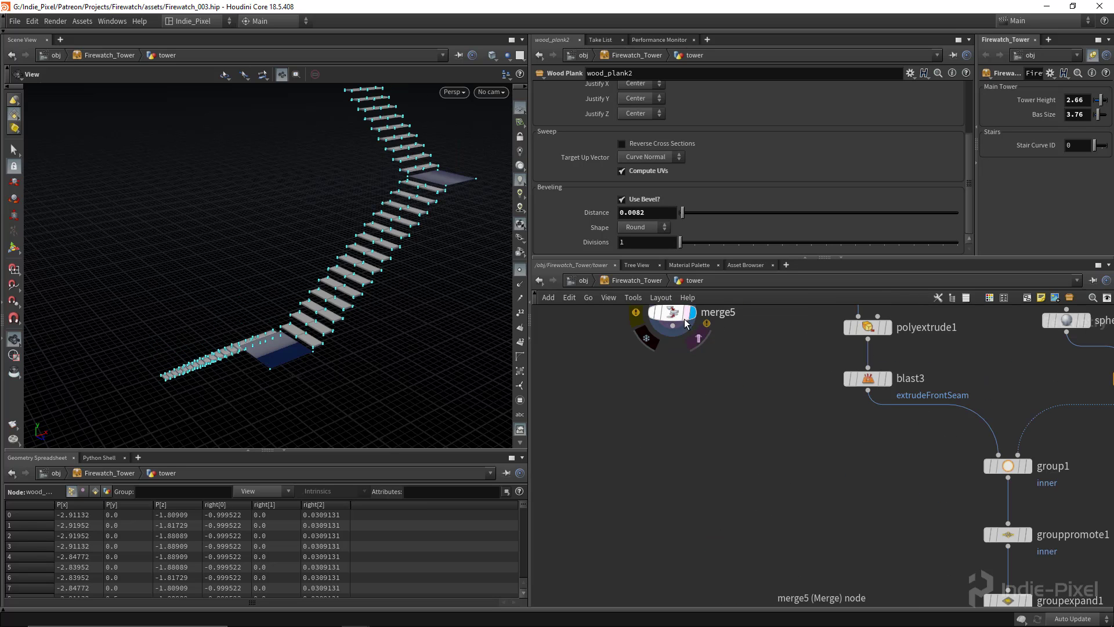
pyautogui.scroll(-8, 745, 365)
pyautogui.scroll(10, 748, 430)
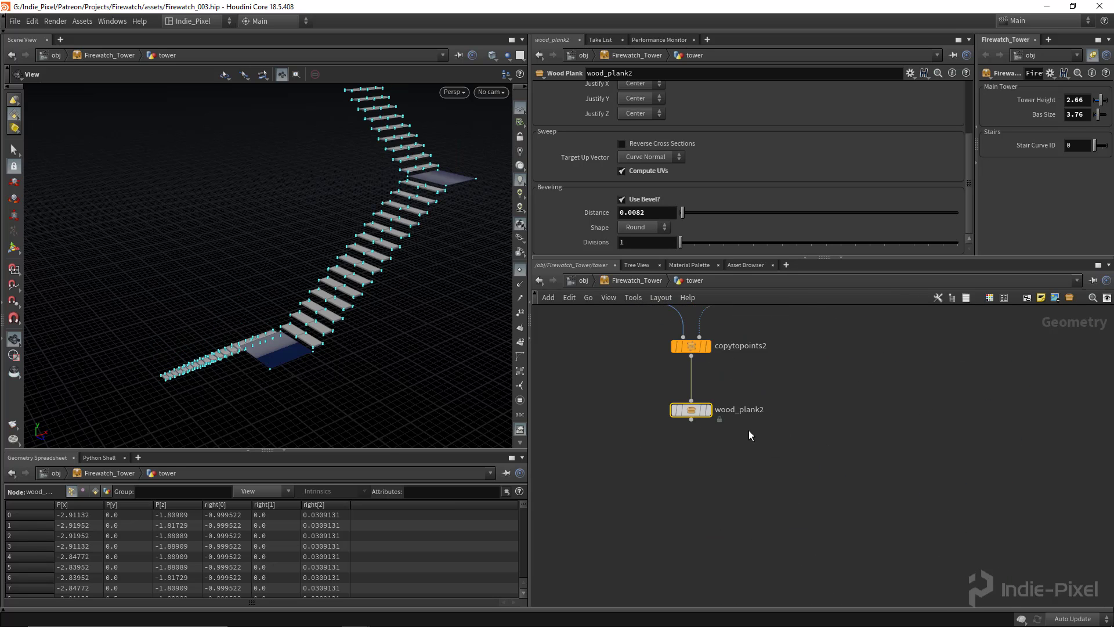
pyautogui.click(705, 412)
pyautogui.moveTo(336, 341); pyautogui.dragTo(256, 300)
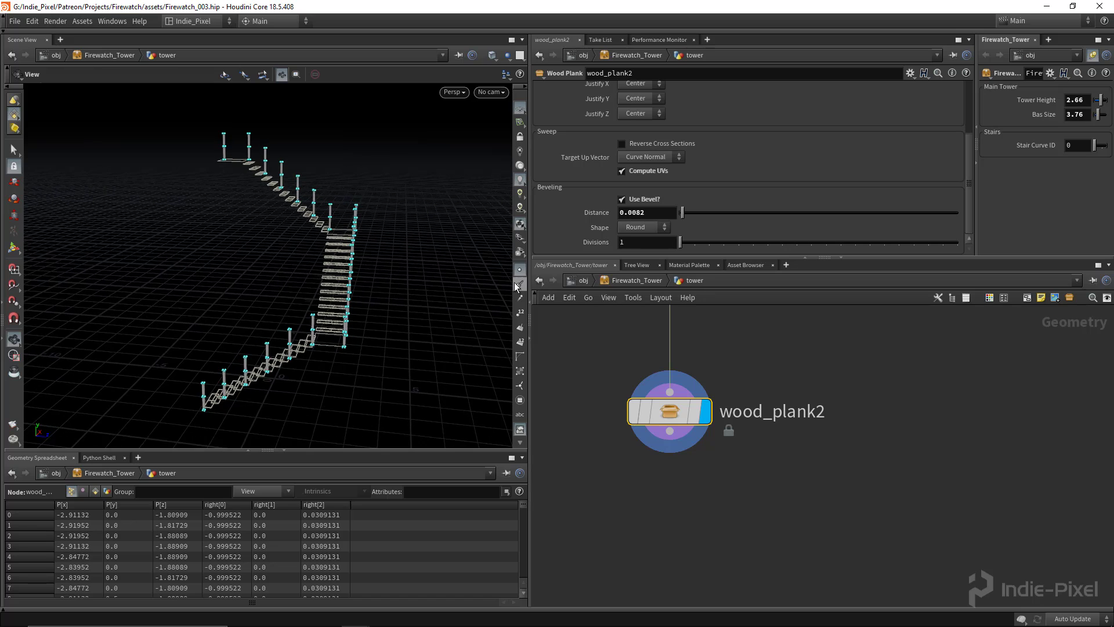
pyautogui.click(519, 270)
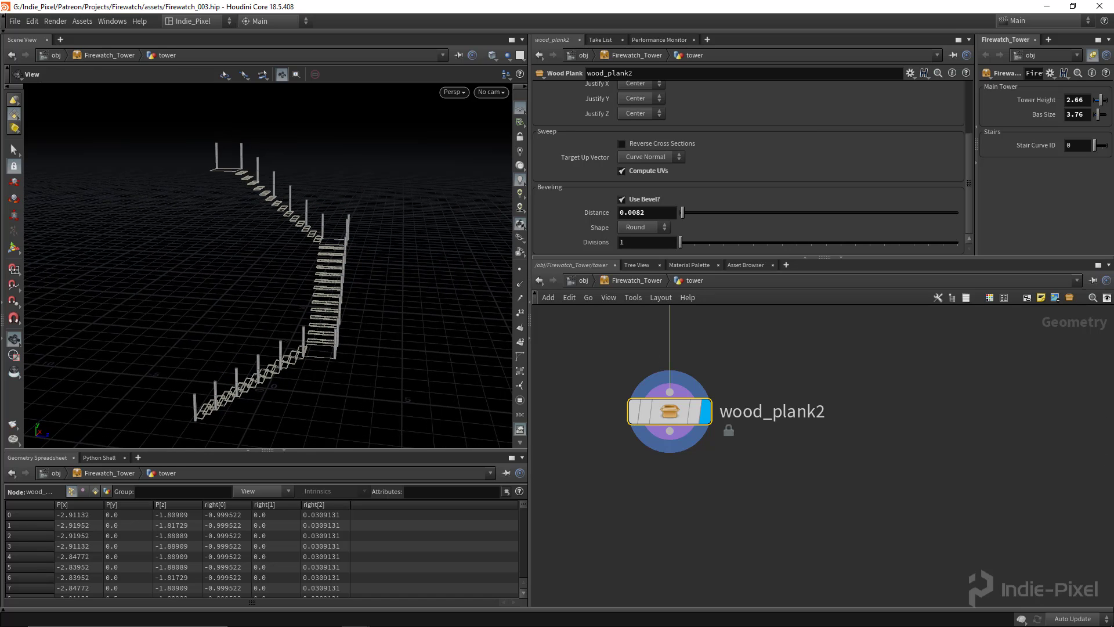
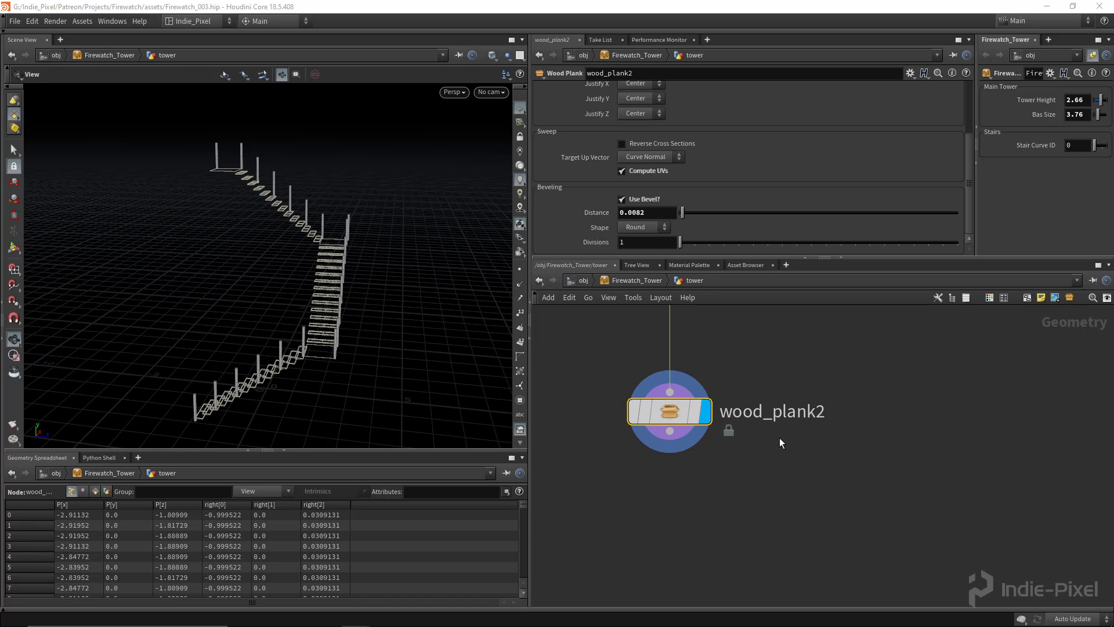
pyautogui.moveTo(811, 357); pyautogui.dragTo(783, 512, button='middle')
pyautogui.scroll(-5, 782, 511)
pyautogui.moveTo(859, 419); pyautogui.dragTo(791, 508, button='middle')
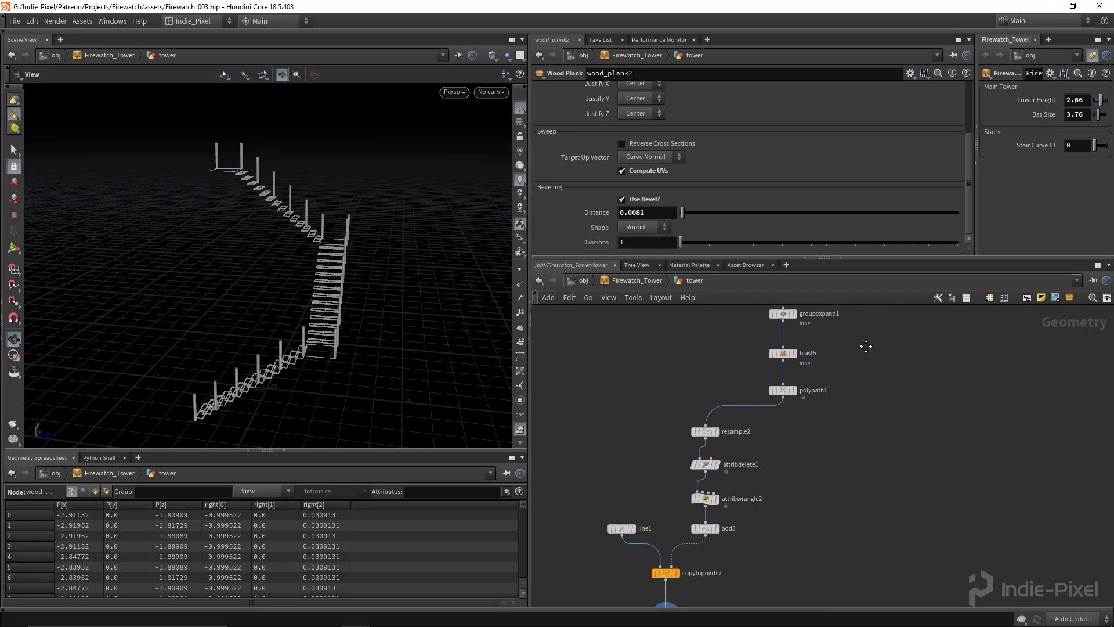
# Display the grouppromote1 result and examine the inner edge group on the stair geometry from above
pyautogui.moveTo(866, 347); pyautogui.dragTo(830, 463, button='middle')
pyautogui.moveTo(812, 413); pyautogui.dragTo(786, 488, button='middle')
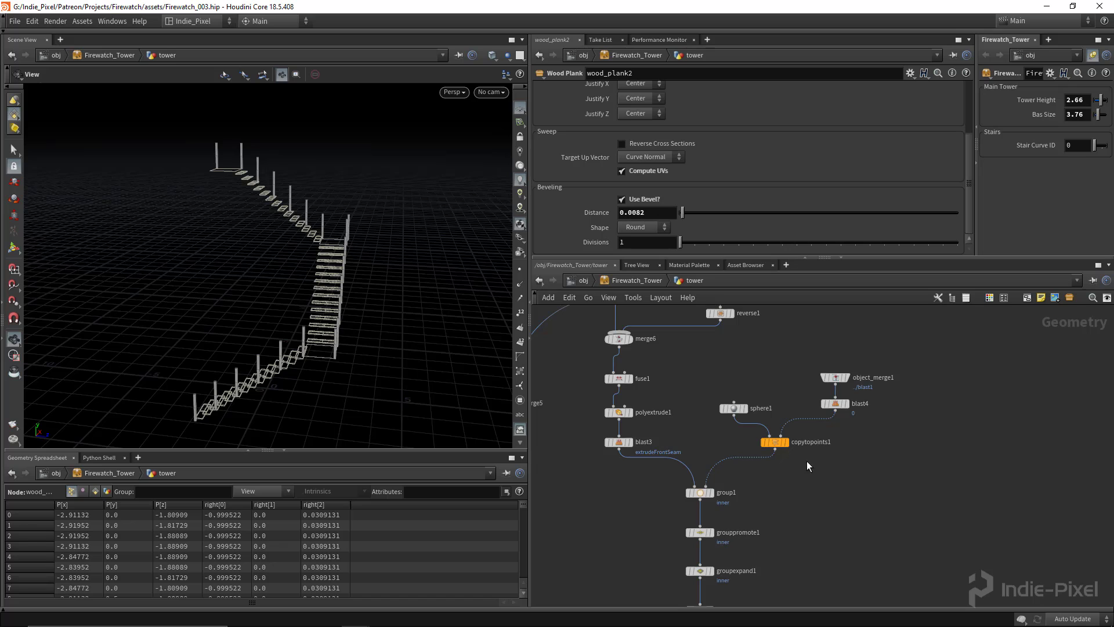
pyautogui.moveTo(788, 349); pyautogui.dragTo(781, 393, button='middle')
pyautogui.scroll(-3, 793, 494)
pyautogui.scroll(3, 709, 478)
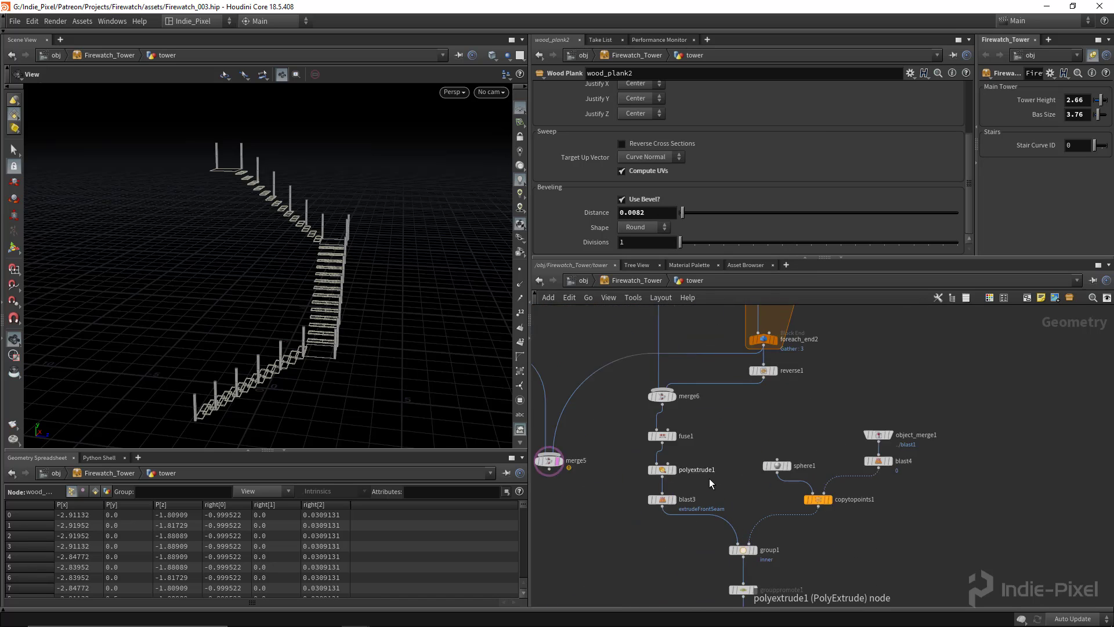
pyautogui.scroll(3, 709, 479)
pyautogui.moveTo(772, 558); pyautogui.dragTo(725, 350, button='middle')
pyautogui.moveTo(791, 494); pyautogui.dragTo(746, 377, button='middle')
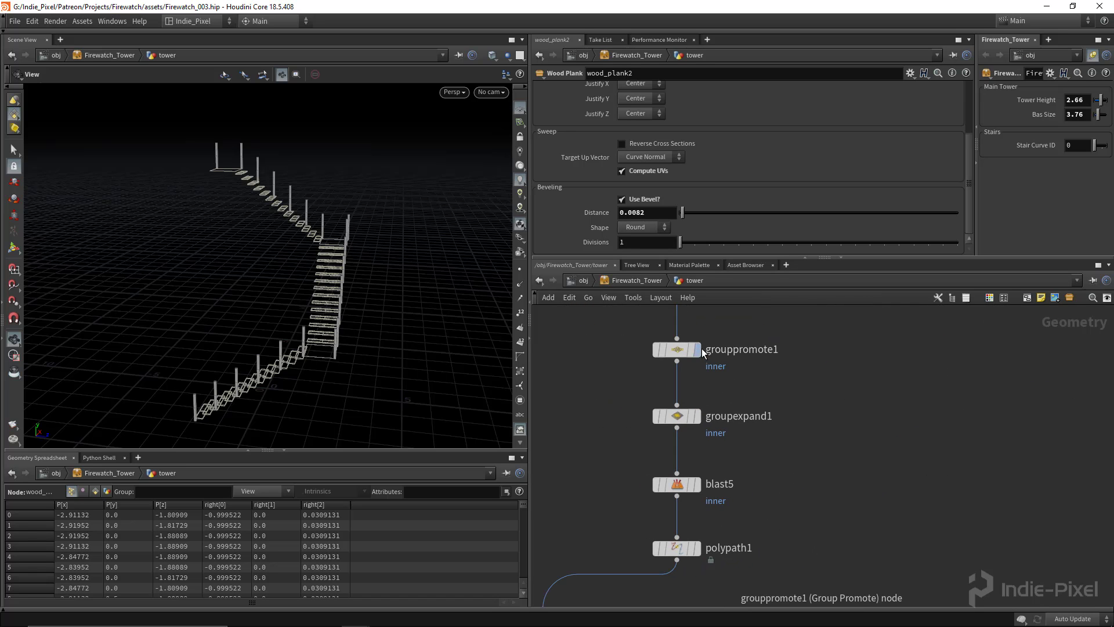
pyautogui.click(703, 352)
pyautogui.moveTo(390, 278); pyautogui.dragTo(284, 328)
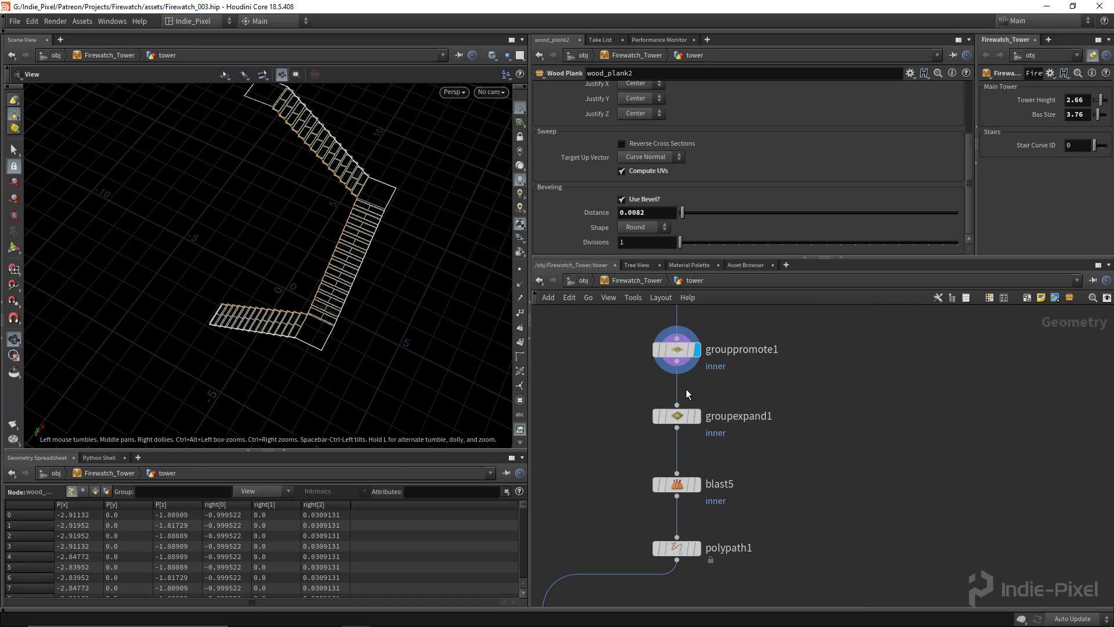
# Add a Blast node branching off grouppromote1 beside groupexpand1 and display it
pyautogui.moveTo(819, 436); pyautogui.dragTo(732, 452, button='middle')
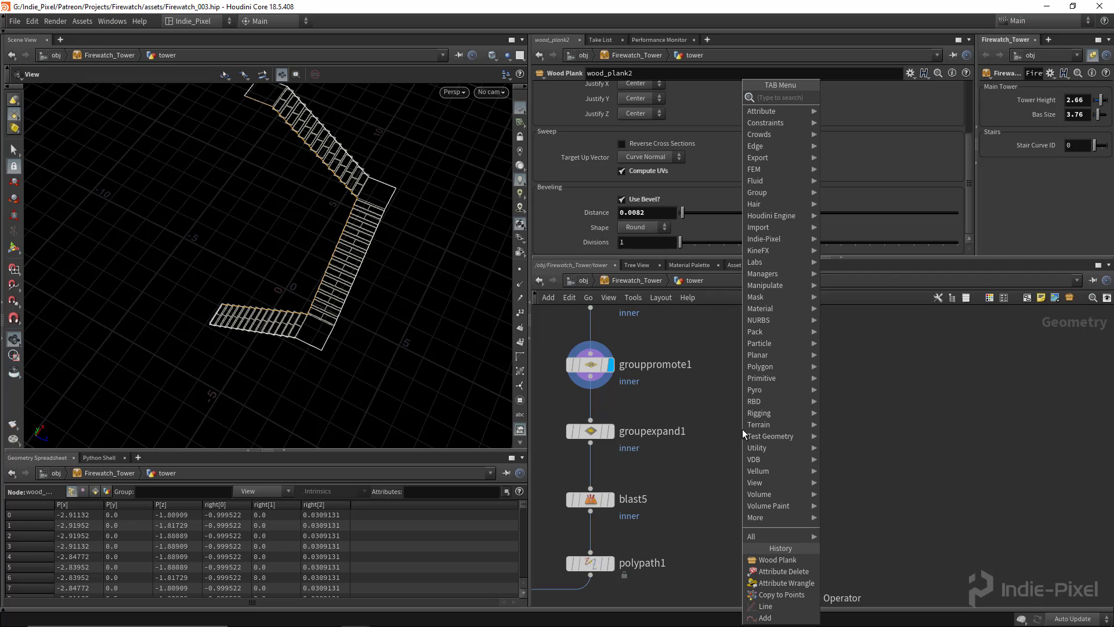
pyautogui.write('blas')
pyautogui.press('Return')
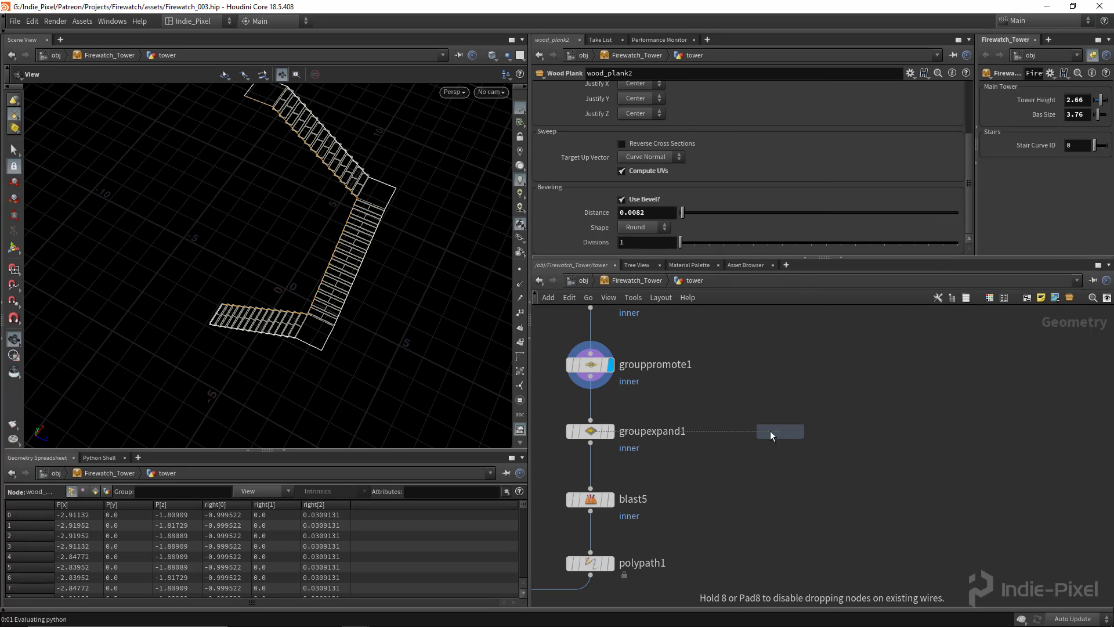
pyautogui.click(778, 431)
pyautogui.click(795, 394)
pyautogui.click(802, 431)
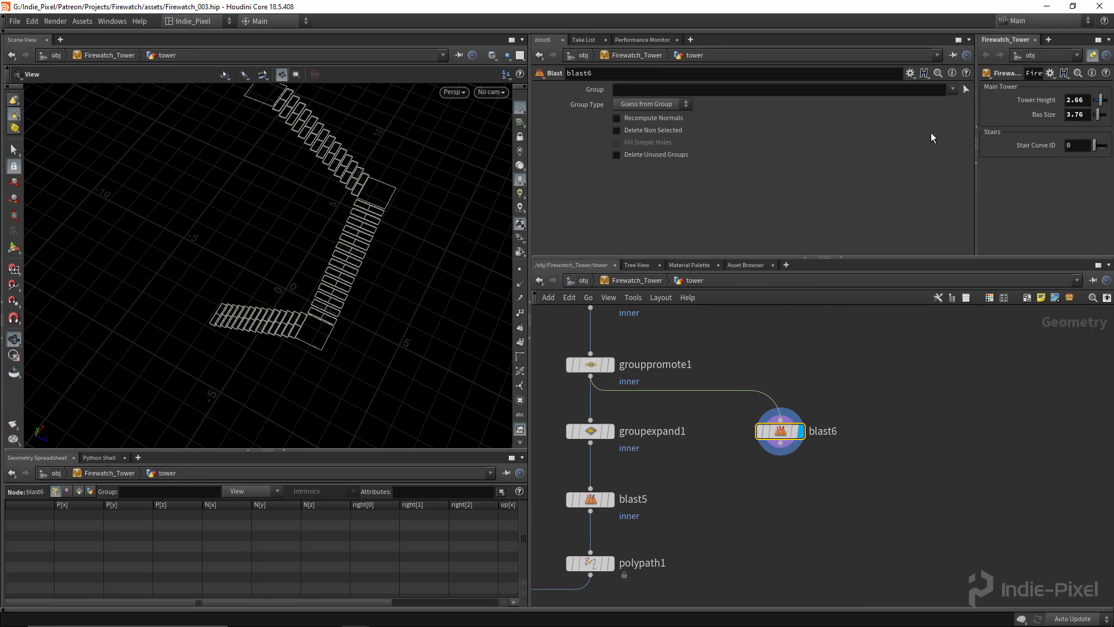
# Set blast6 to the inner group and delete the non-selected geometry to isolate the inner curve
pyautogui.click(952, 90)
pyautogui.click(980, 112)
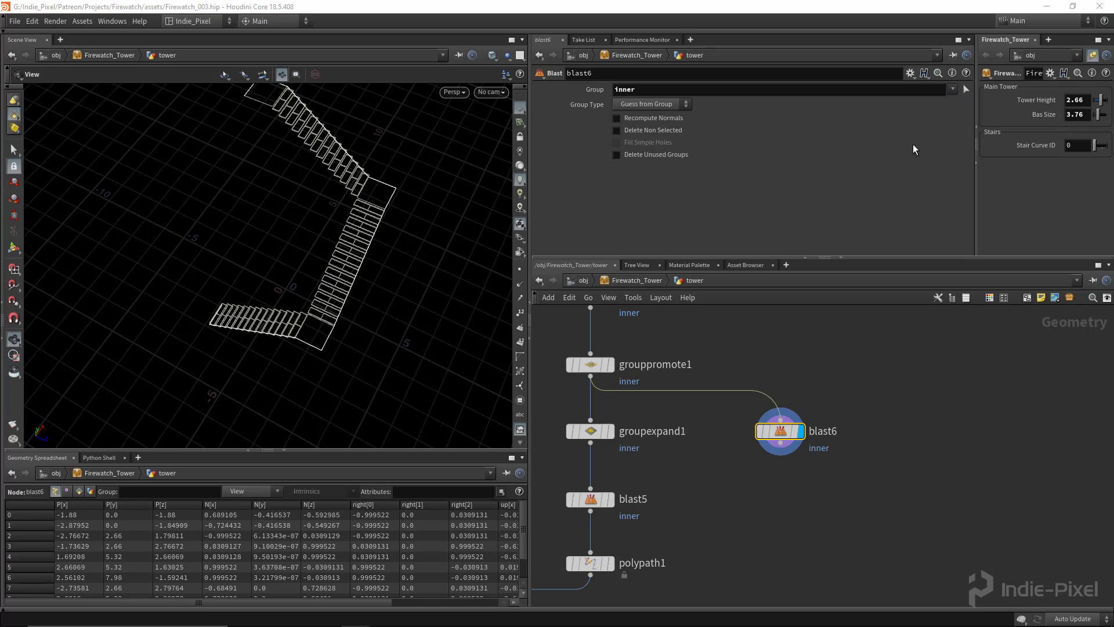
pyautogui.click(647, 129)
pyautogui.keyDown('alt'); pyautogui.moveTo(306, 248); pyautogui.dragTo(325, 255); pyautogui.keyUp('alt')
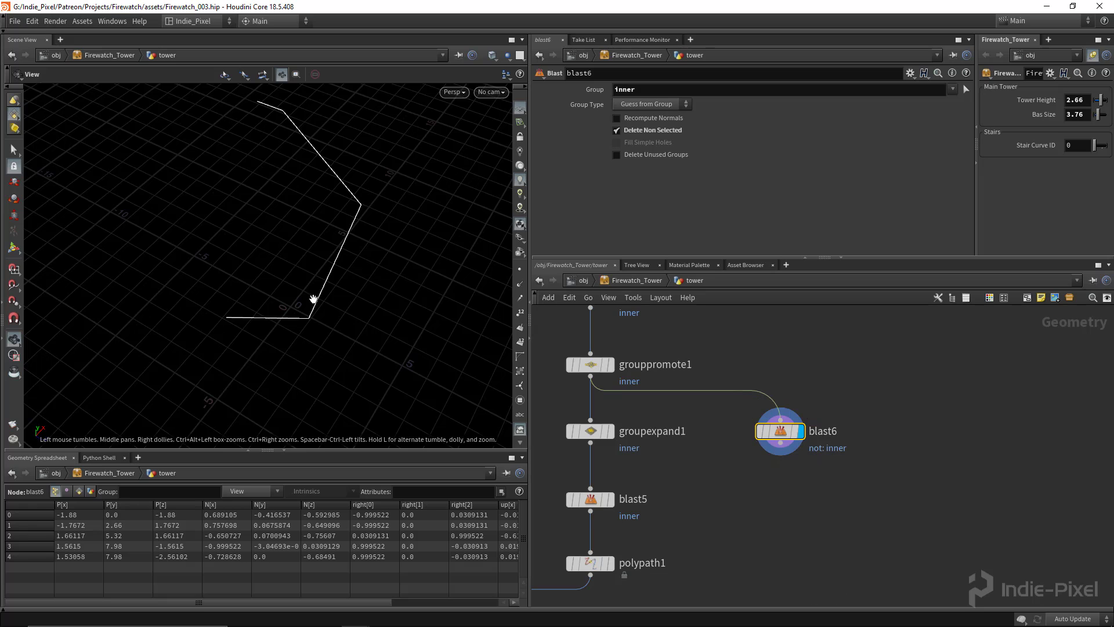
# Compare blast6's inner curve with the groupexpand1 and blast5 results in the viewport
pyautogui.keyDown('ctrl'); pyautogui.click(605, 432); pyautogui.keyUp('ctrl')
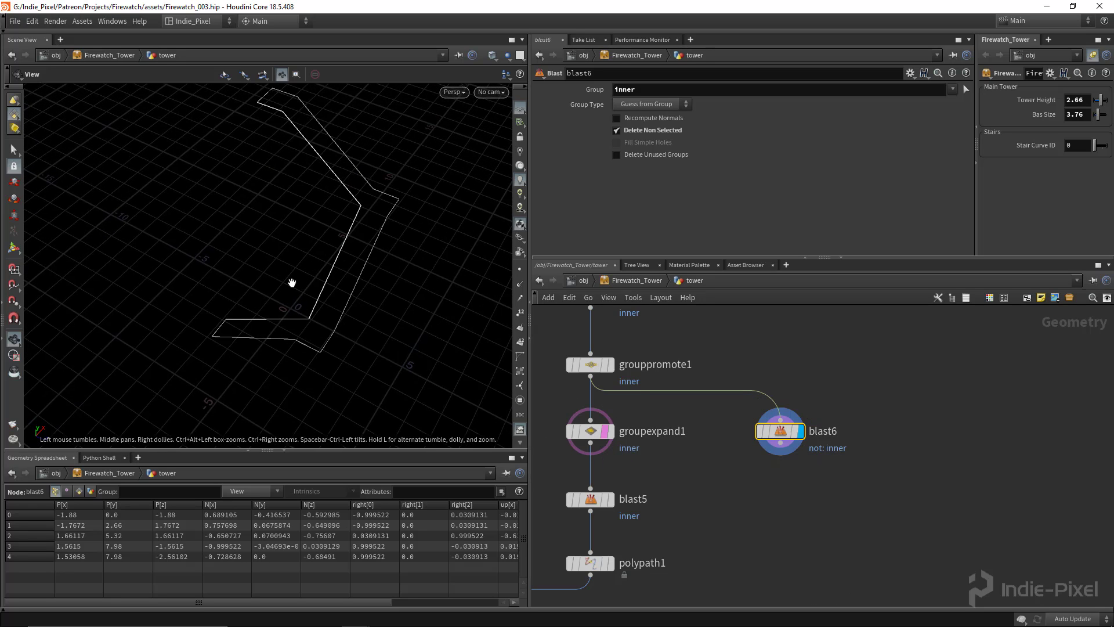
pyautogui.keyDown('ctrl'); pyautogui.click(605, 432); pyautogui.keyUp('ctrl')
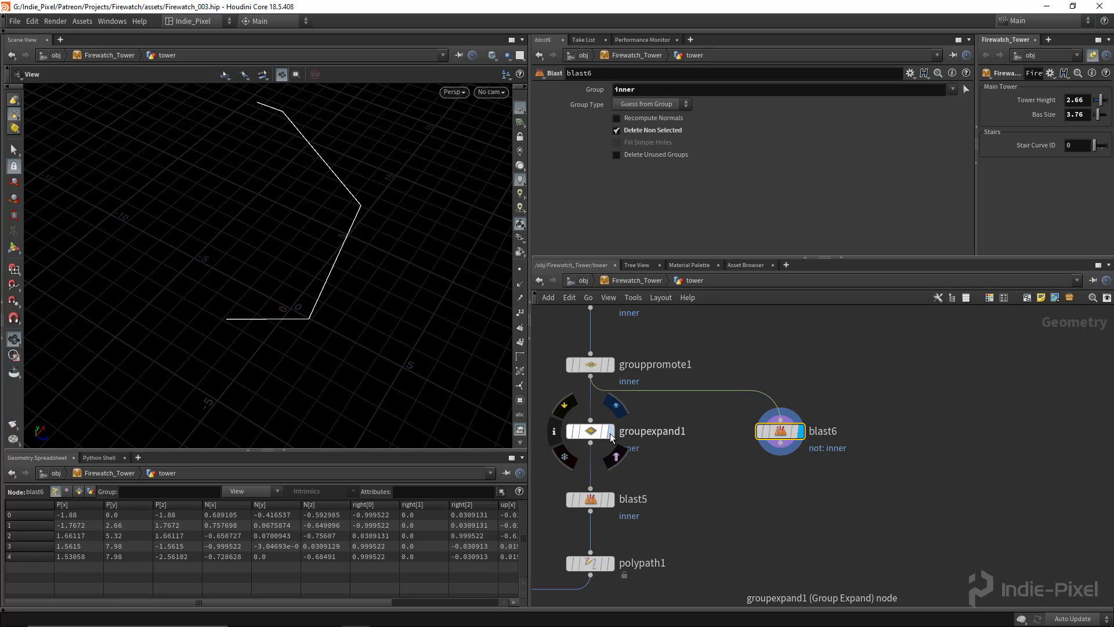
pyautogui.click(611, 499)
pyautogui.keyDown('ctrl'); pyautogui.click(796, 431); pyautogui.keyUp('ctrl')
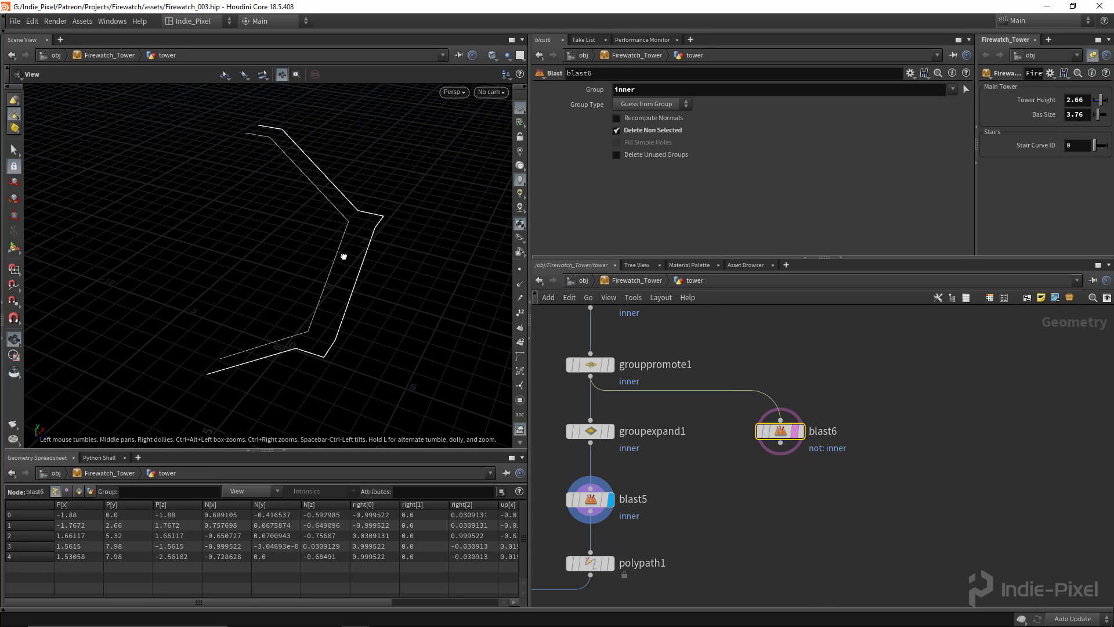
pyautogui.moveTo(343, 253)
pyautogui.mouseDown()
pyautogui.moveTo(356, 261)
pyautogui.moveTo(339, 301)
pyautogui.moveTo(336, 269)
pyautogui.mouseUp()
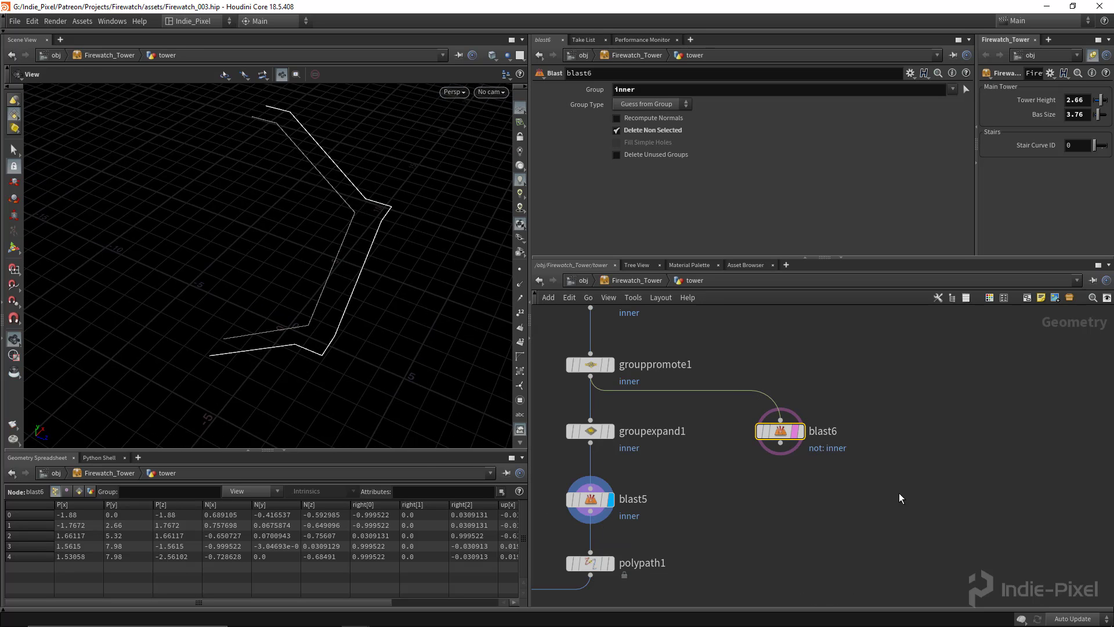
# Add a Null node after blast6 and name it OUT_INNER_CURVE
pyautogui.scroll(-3, 837, 484)
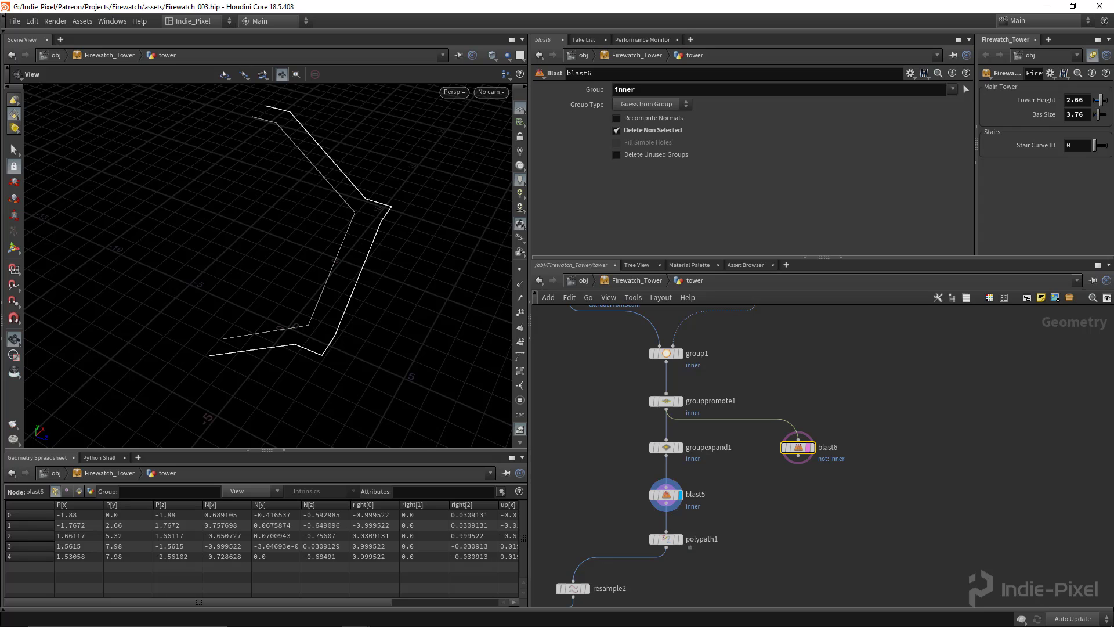
pyautogui.moveTo(815, 503); pyautogui.dragTo(790, 466, button='middle')
pyautogui.press('Tab')
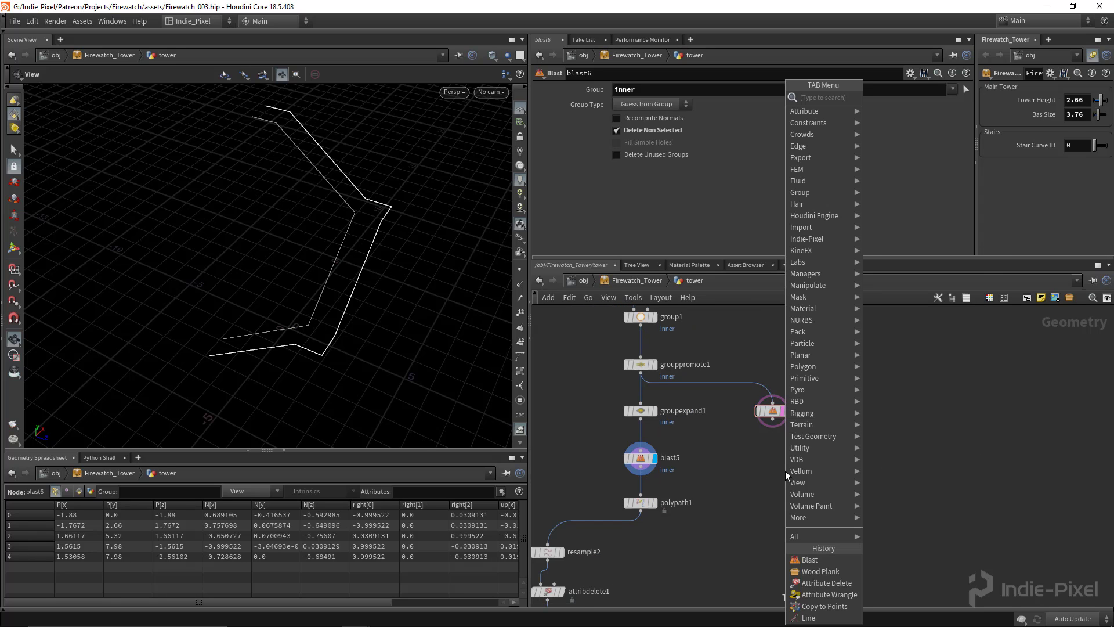
pyautogui.write('null')
pyautogui.press('Return')
pyautogui.scroll(3, 777, 465)
pyautogui.click(767, 455)
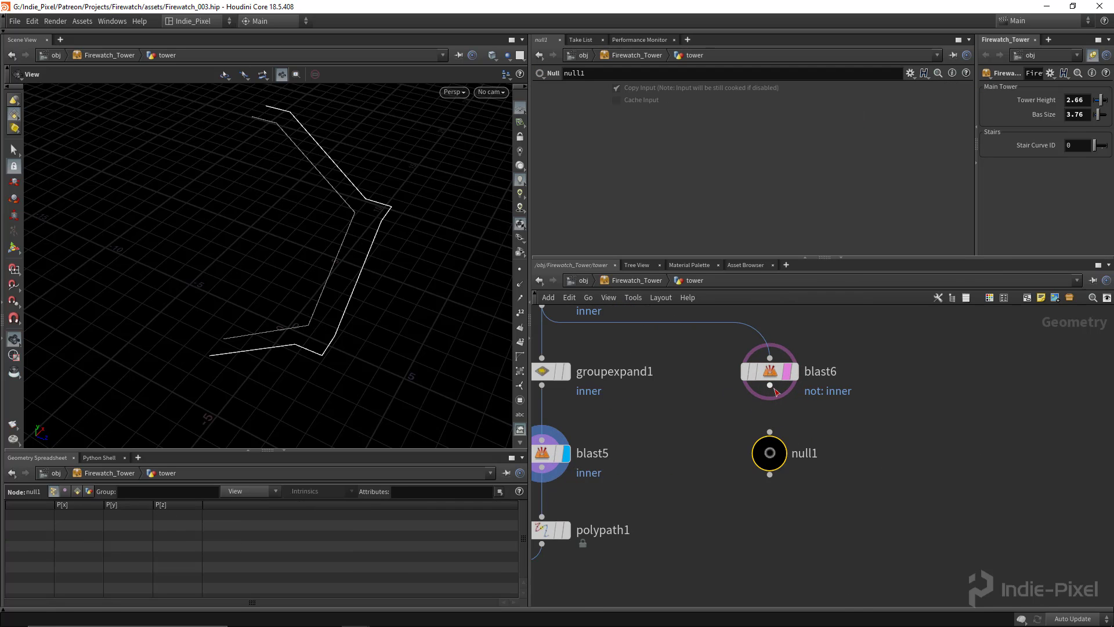
pyautogui.click(769, 385)
pyautogui.click(770, 431)
pyautogui.click(807, 457)
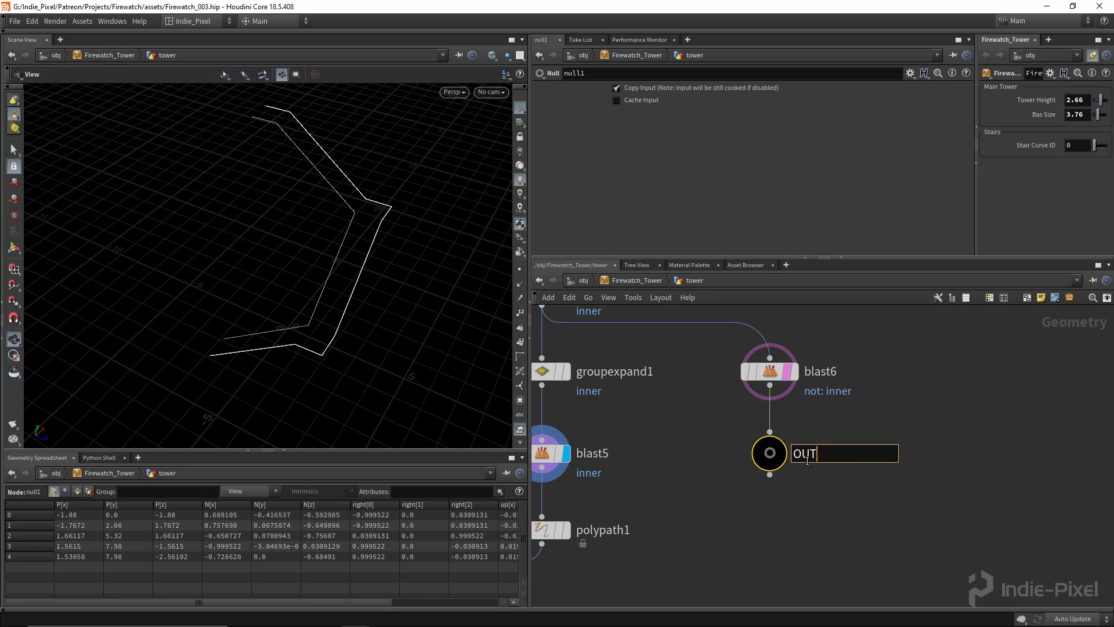
pyautogui.press('Return')
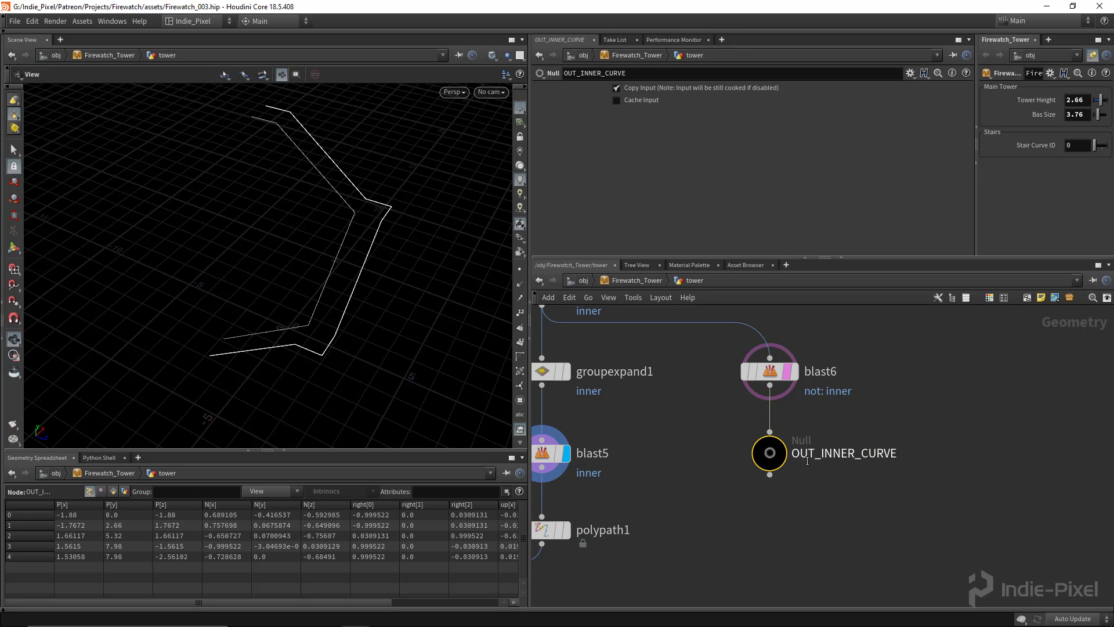
# Move the post-building nodes from resample2 through wood_plank2 aside to free space under polypath1, and display wood_plank2
pyautogui.scroll(-5, 786, 417)
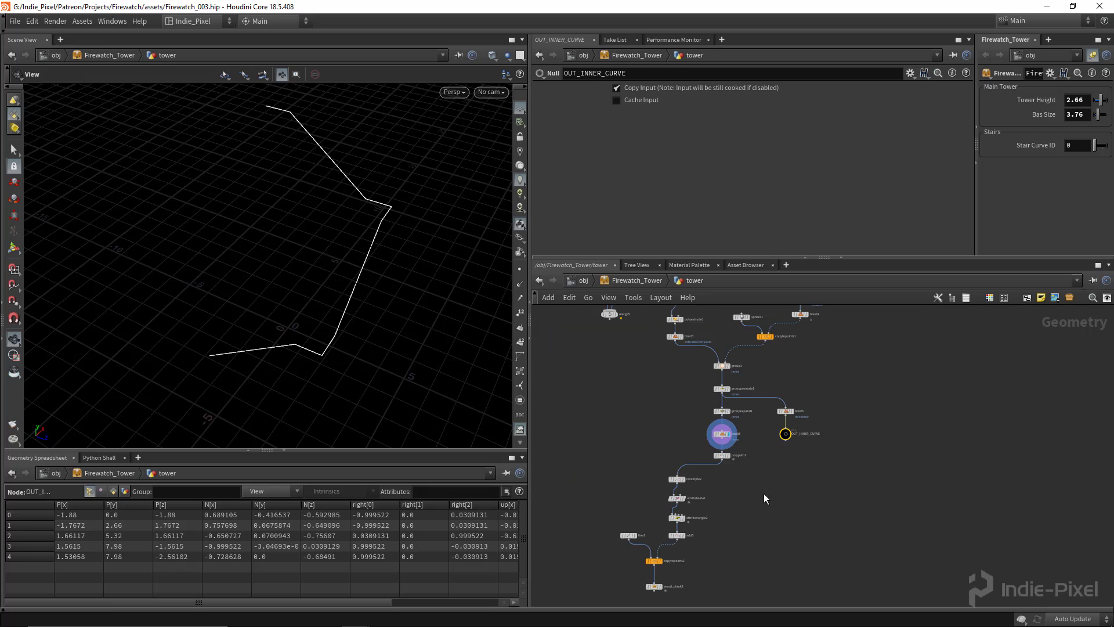
pyautogui.moveTo(675, 535); pyautogui.dragTo(675, 537)
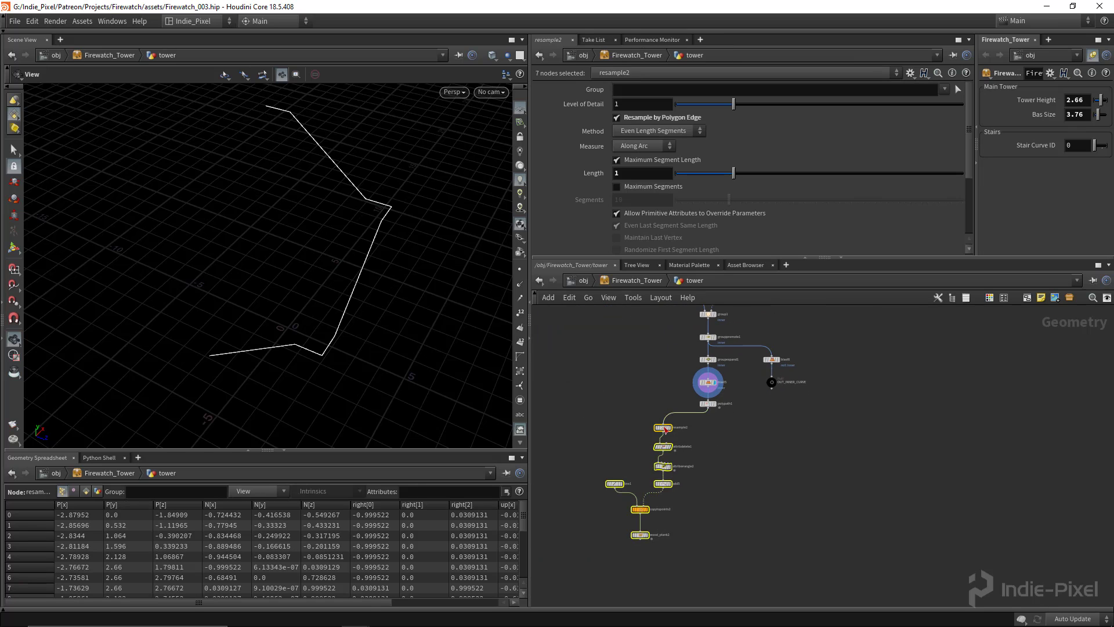
pyautogui.scroll(3, 601, 538)
pyautogui.click(621, 519)
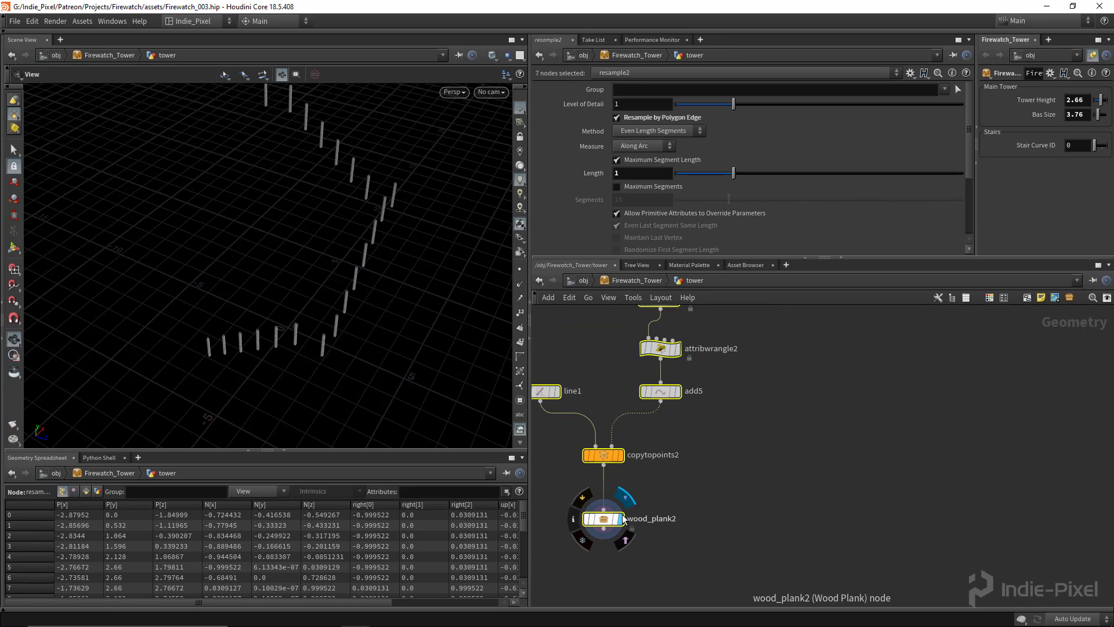
pyautogui.scroll(-2, 811, 406)
pyautogui.moveTo(809, 388); pyautogui.dragTo(749, 420, button='middle')
pyautogui.scroll(-2, 792, 386)
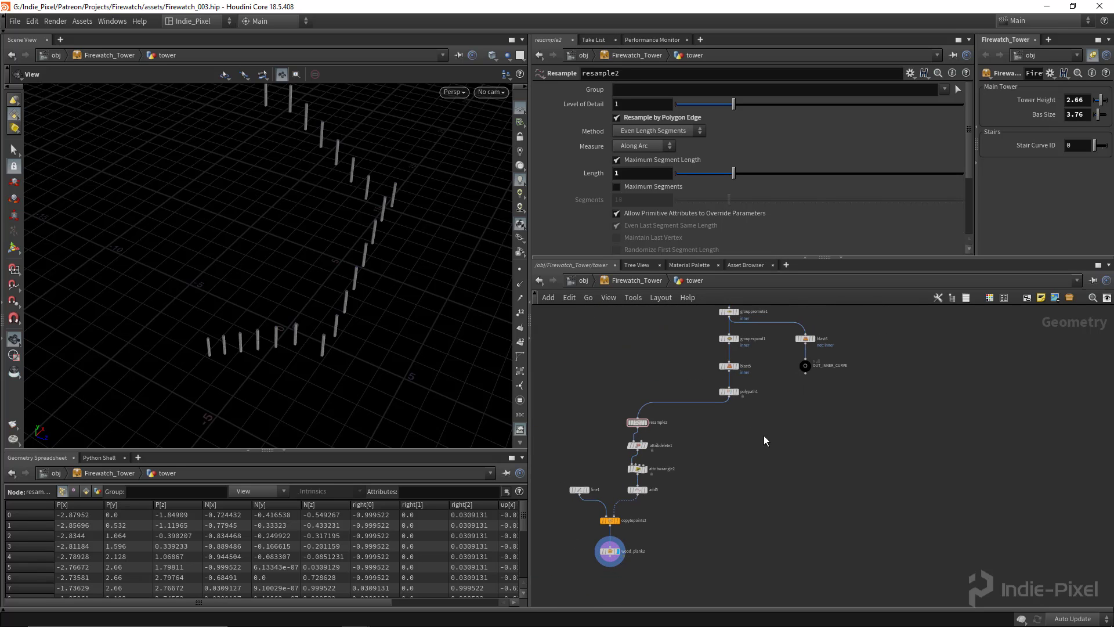
# Display polypath1 and add a Merge node below it with polypath1 as its input
pyautogui.scroll(2, 764, 437)
pyautogui.click(727, 373)
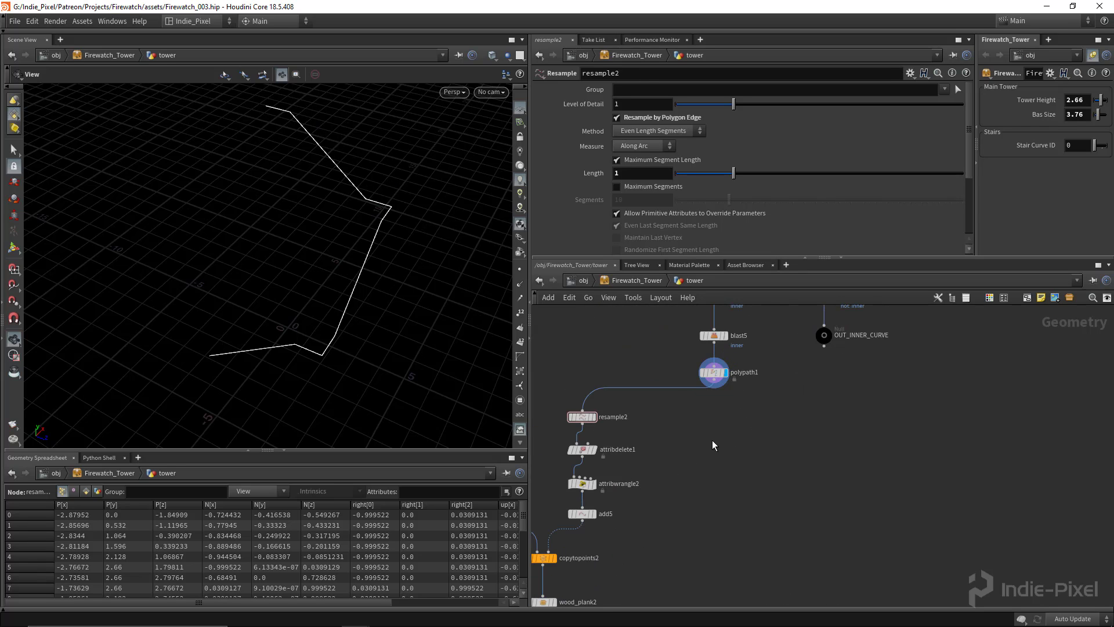
pyautogui.press('Tab')
pyautogui.press('Escape')
pyautogui.click(761, 449)
pyautogui.scroll(3, 714, 379)
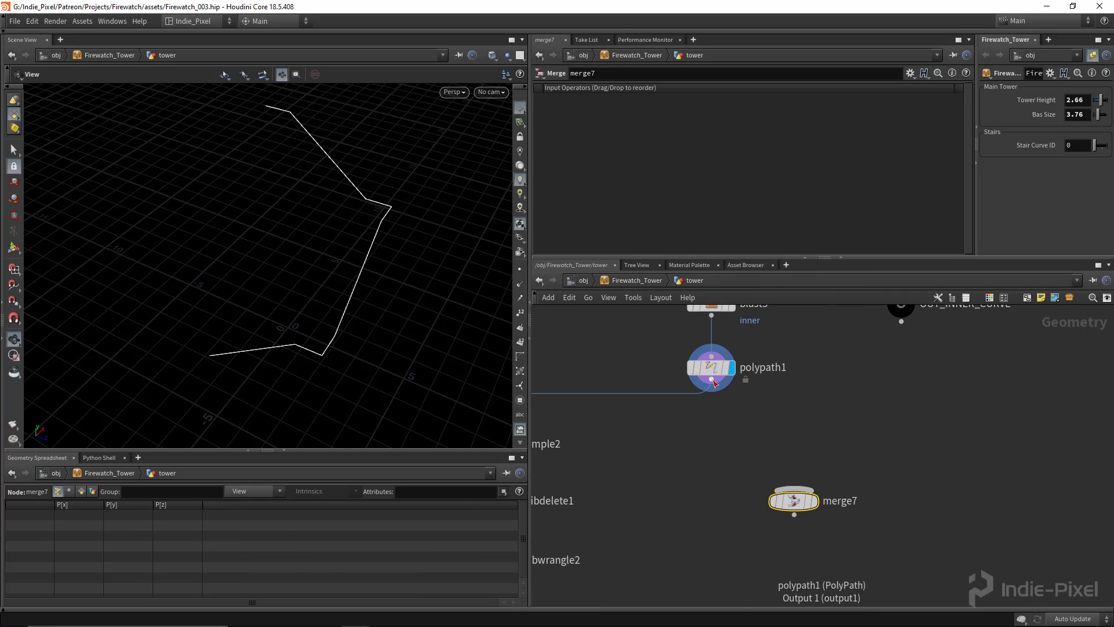
pyautogui.click(773, 475)
# Insert a copy of polypath1 between blast6 and OUT_INNER_CURVE and display it
pyautogui.scroll(-3, 789, 476)
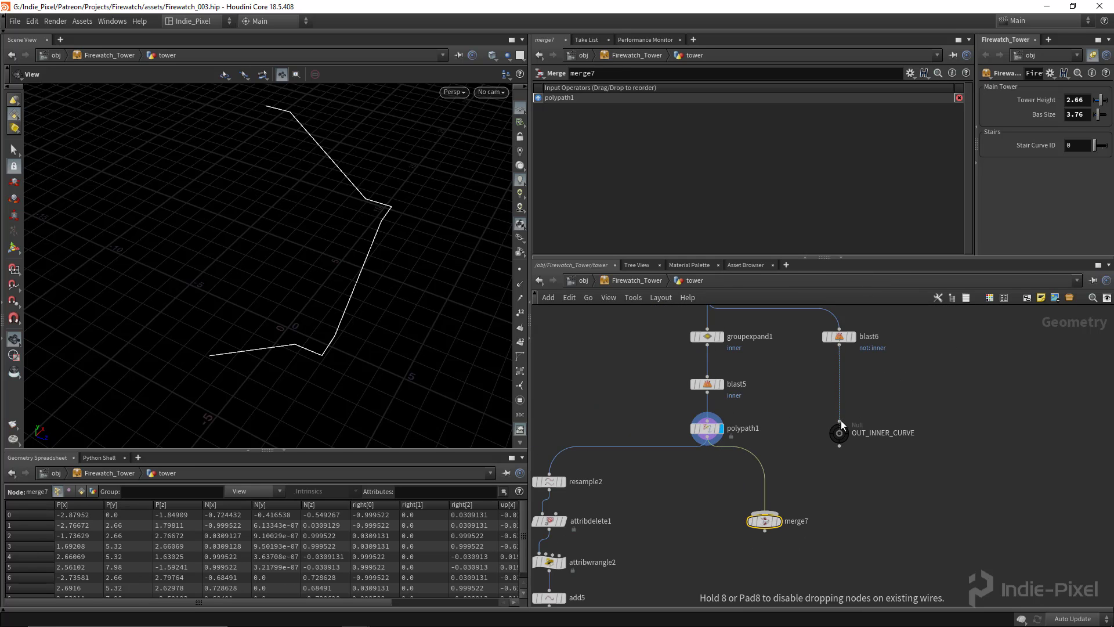
pyautogui.moveTo(841, 425); pyautogui.dragTo(841, 428)
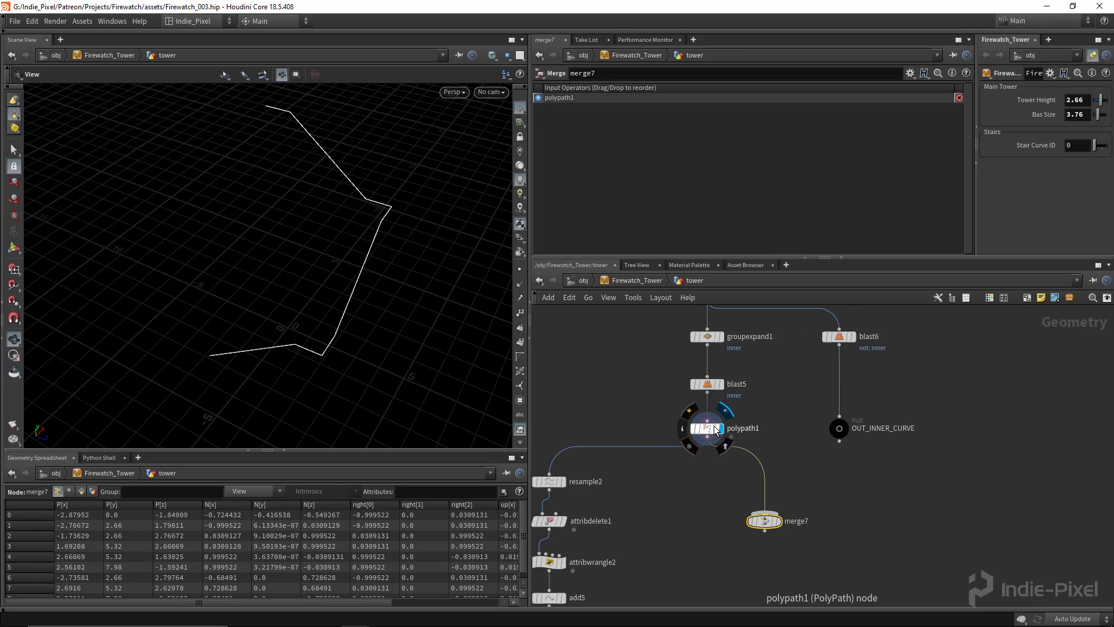
pyautogui.keyDown('alt'); pyautogui.moveTo(707, 427); pyautogui.dragTo(841, 388); pyautogui.keyUp('alt')
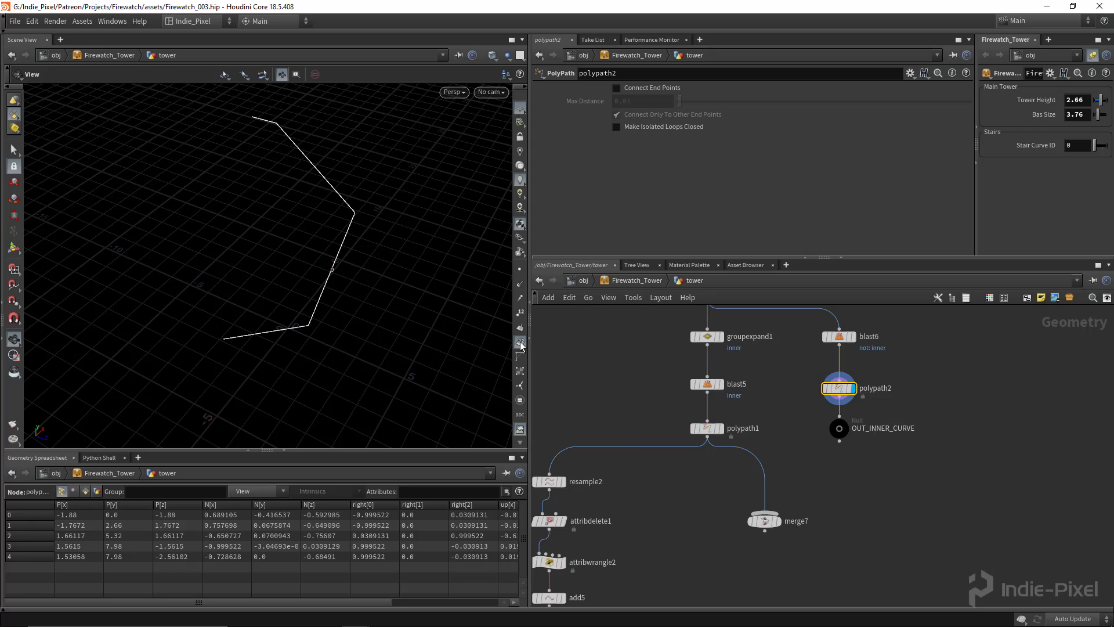
pyautogui.moveTo(829, 497); pyautogui.dragTo(803, 459, button='middle')
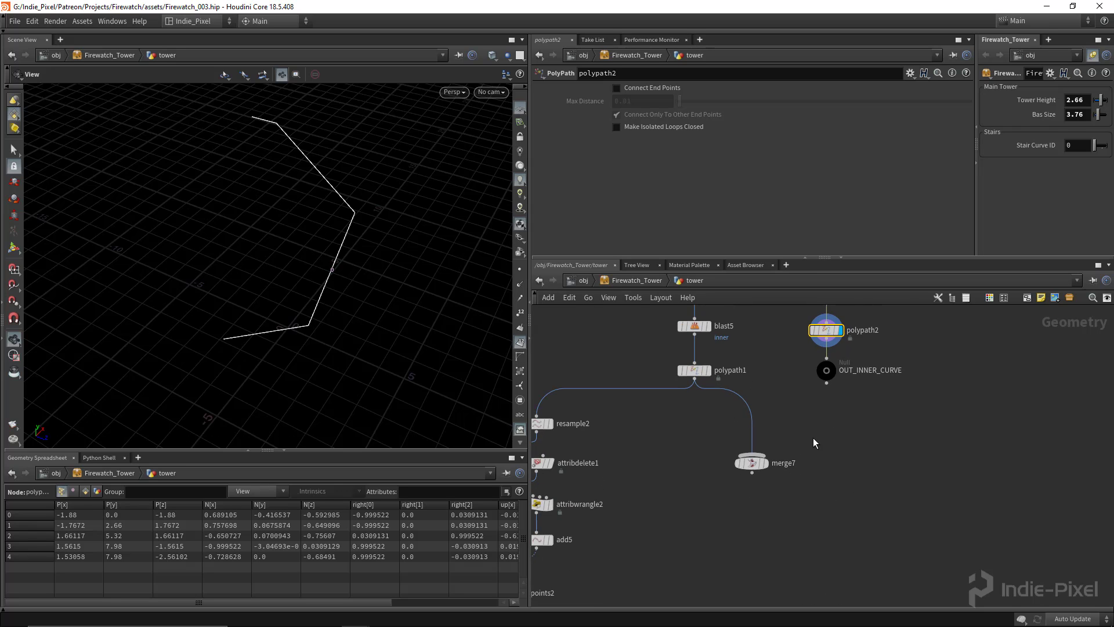
# Connect OUT_INNER_CURVE to merge7 and display the merged inner and outer curves
pyautogui.click(765, 462)
pyautogui.click(753, 462)
pyautogui.moveTo(796, 503); pyautogui.dragTo(774, 496, button='middle')
pyautogui.moveTo(313, 252); pyautogui.dragTo(281, 251)
pyautogui.moveTo(678, 480); pyautogui.dragTo(692, 451, button='middle')
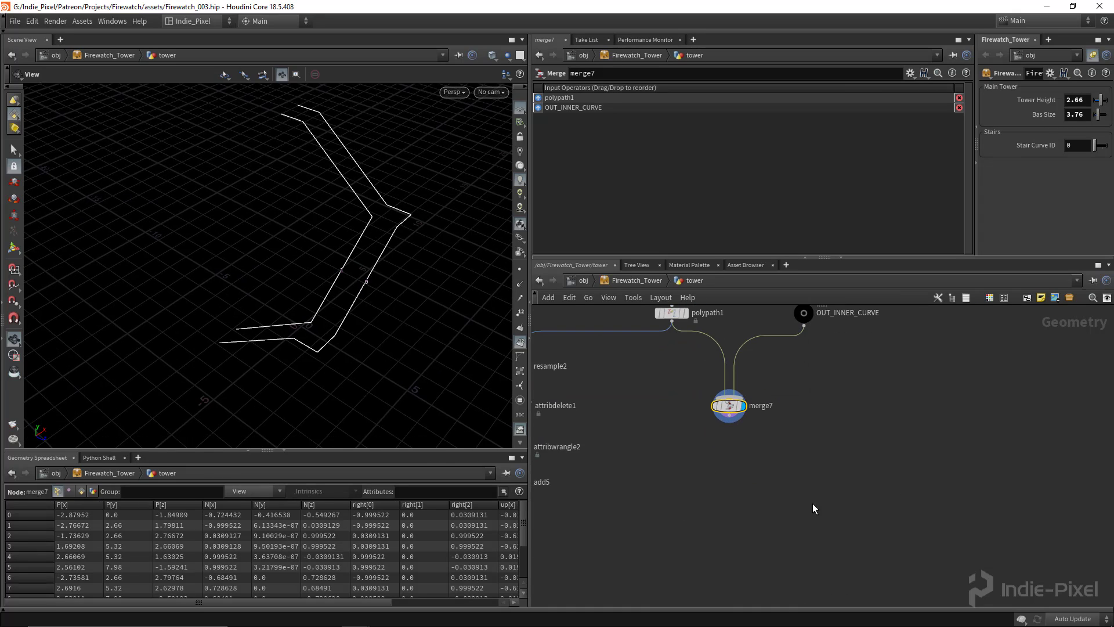
# Place a copy of attribwrangle2, which sets the up vector, after merge7 and display it
pyautogui.moveTo(813, 504); pyautogui.dragTo(893, 452, button='middle')
pyautogui.moveTo(589, 394); pyautogui.dragTo(789, 400)
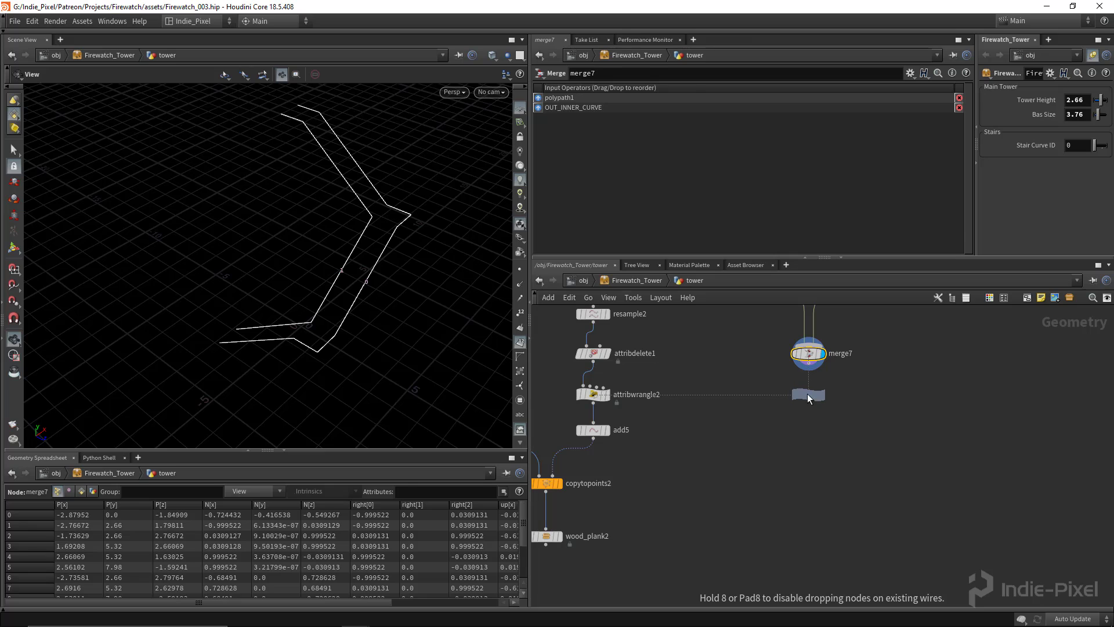
pyautogui.click(810, 399)
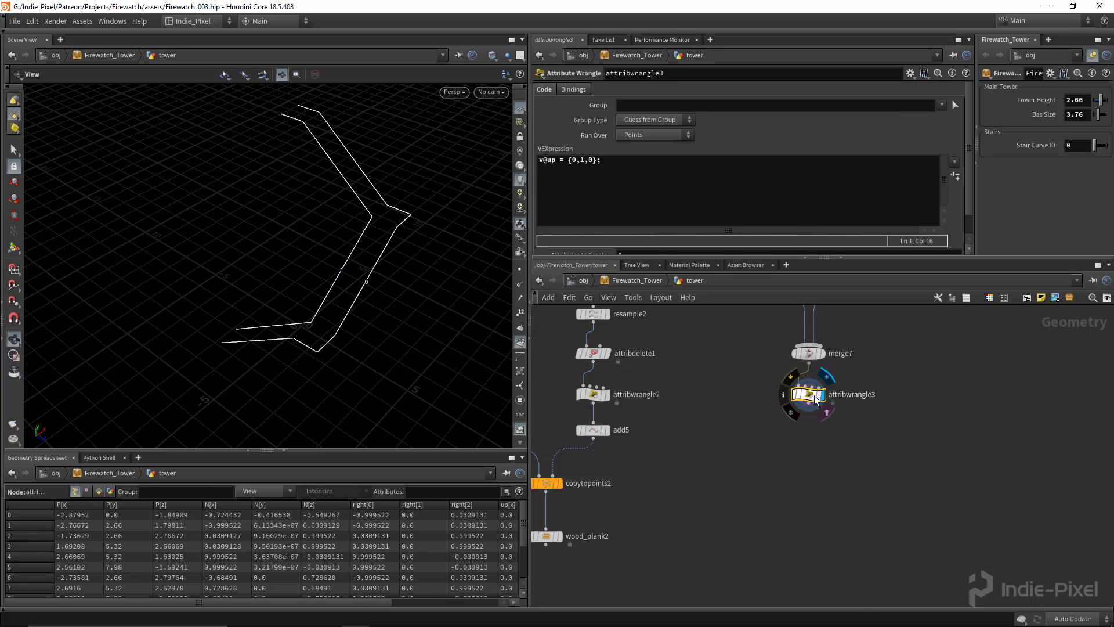
# Copy wood_plank2, wire the copy after attribwrangle3, and display the resulting planks along both curves
pyautogui.moveTo(816, 399); pyautogui.dragTo(747, 444, button='middle')
pyautogui.press('Tab')
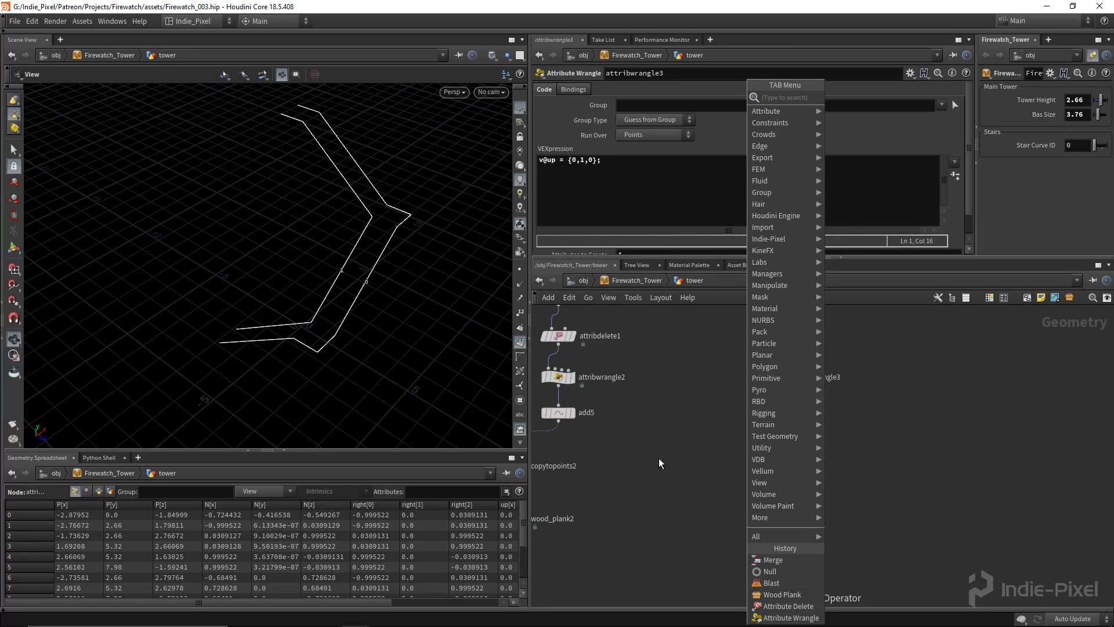
pyautogui.moveTo(652, 458); pyautogui.dragTo(701, 453, button='middle')
pyautogui.click(858, 401)
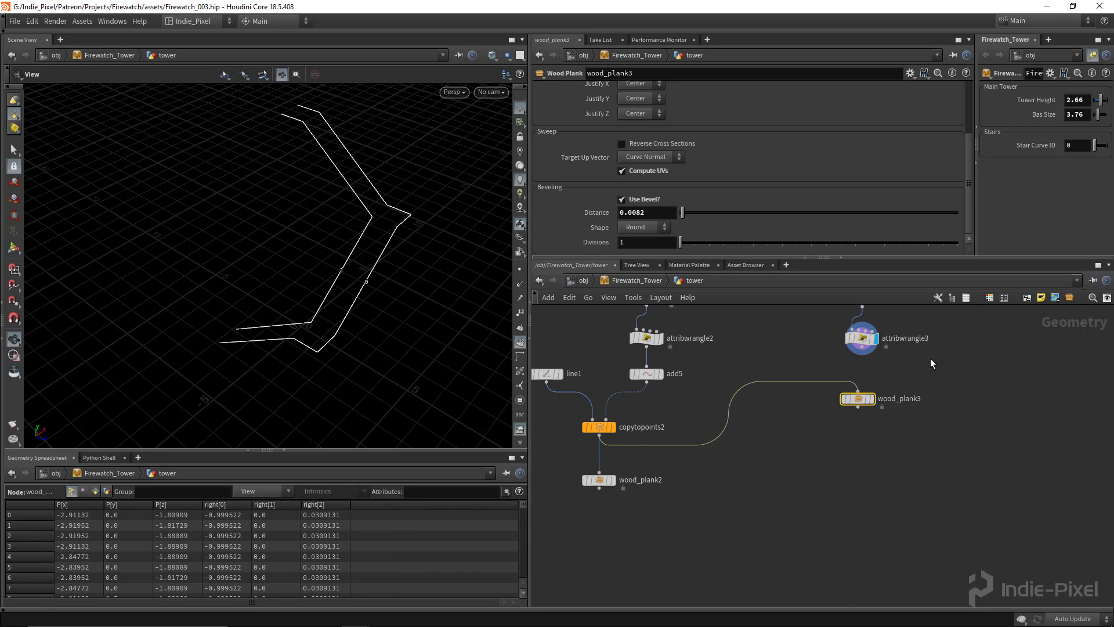
pyautogui.scroll(5, 931, 358)
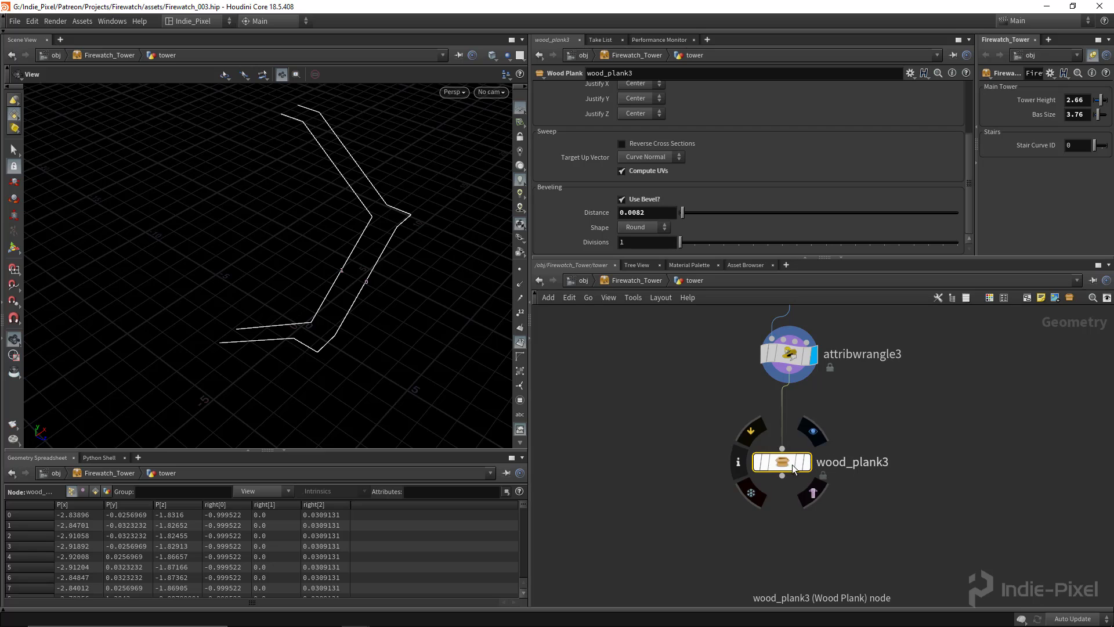
pyautogui.click(812, 432)
pyautogui.moveTo(783, 459); pyautogui.dragTo(791, 443)
pyautogui.moveTo(374, 297); pyautogui.dragTo(577, 272, button='right')
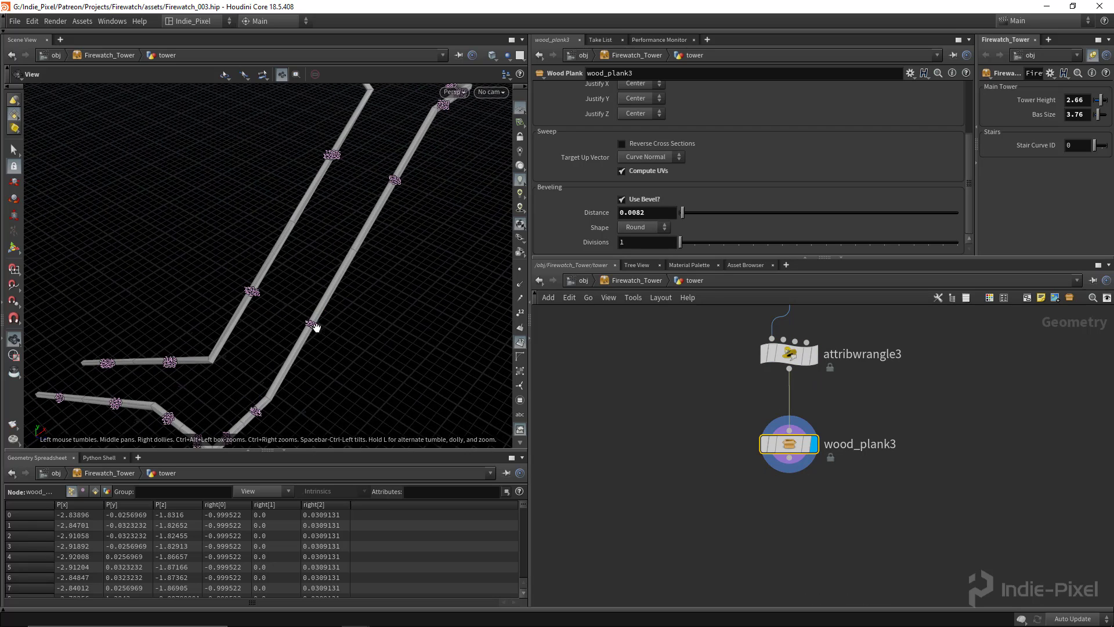
# Insert a copy of attribdelete1 between merge7 and attribwrangle3, and display wood_plank3 again
pyautogui.moveTo(313, 326); pyautogui.dragTo(386, 265)
pyautogui.moveTo(232, 376); pyautogui.dragTo(263, 377)
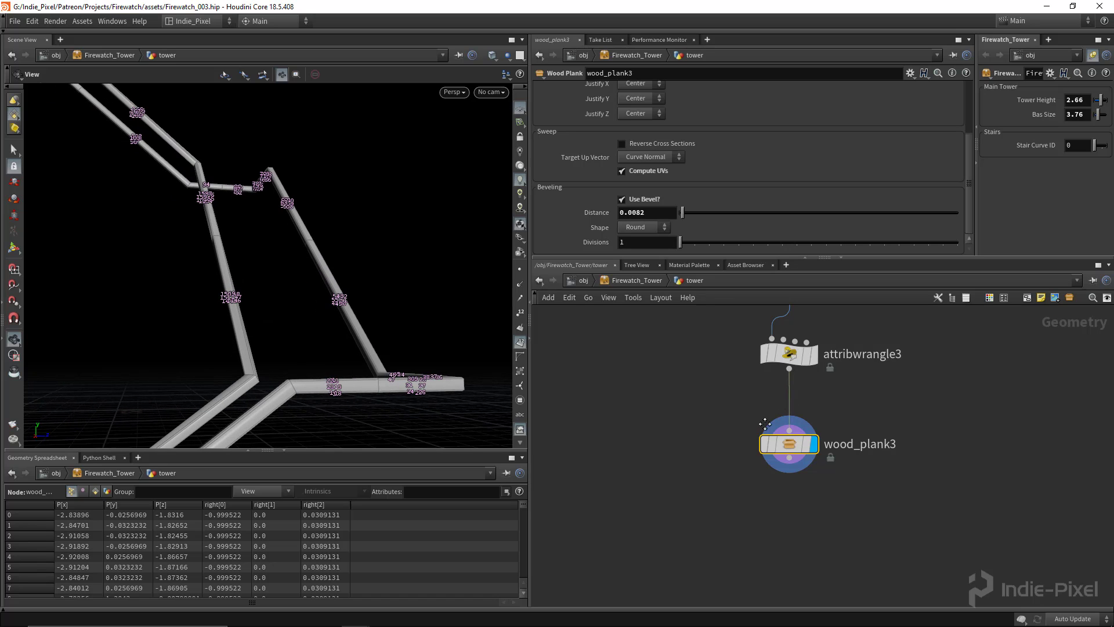
pyautogui.scroll(-5, 765, 498)
pyautogui.moveTo(832, 362); pyautogui.dragTo(834, 328, button='middle')
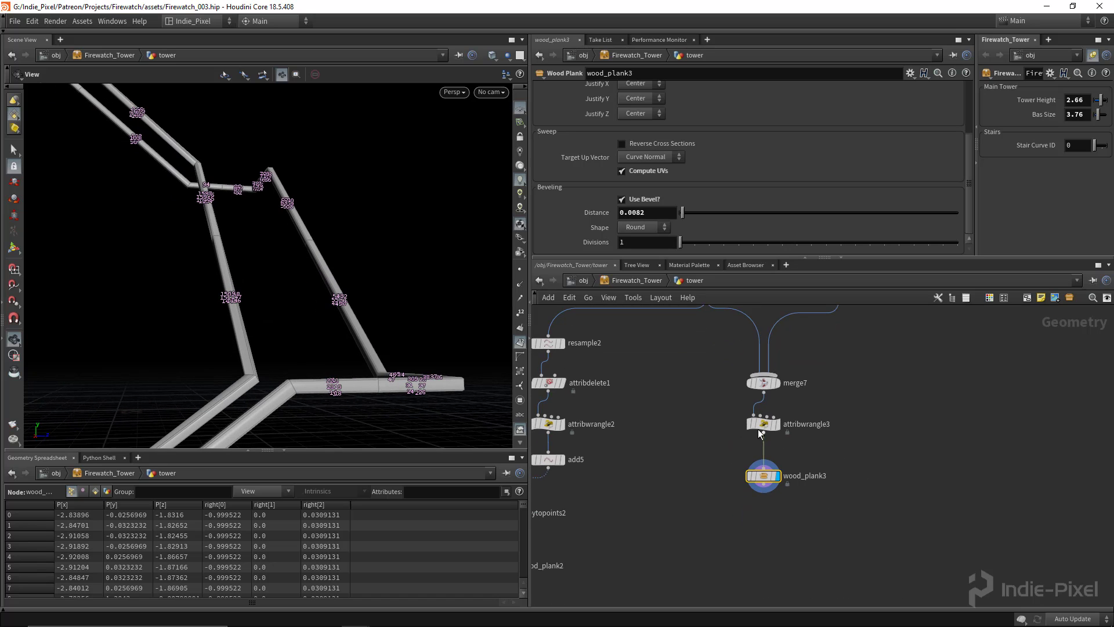
pyautogui.moveTo(770, 421); pyautogui.dragTo(773, 439)
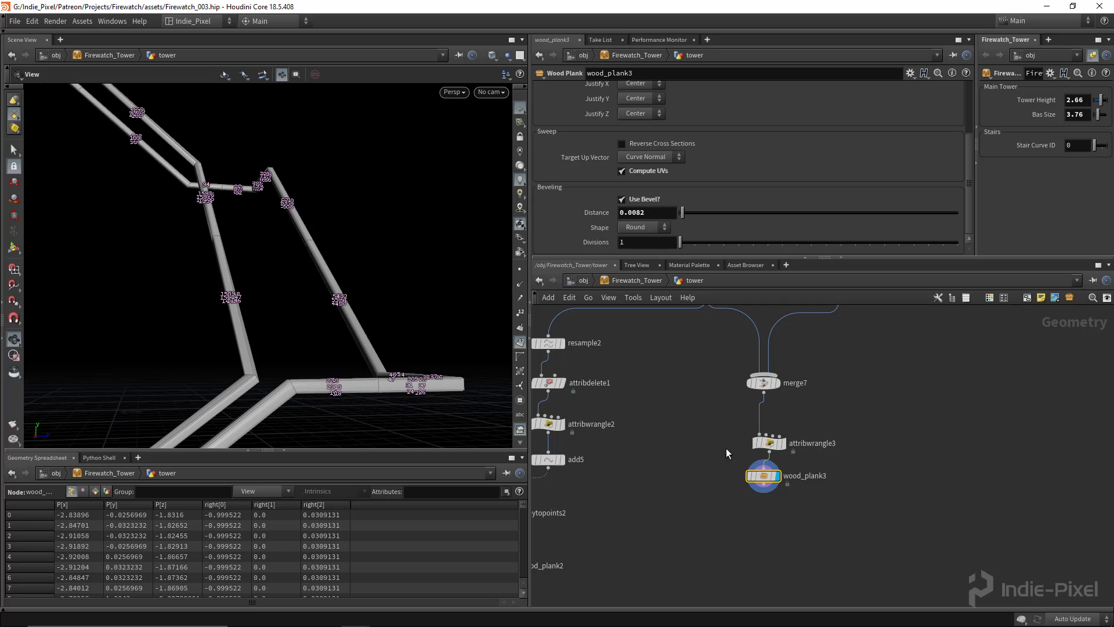
pyautogui.moveTo(591, 410); pyautogui.dragTo(623, 420, button='middle')
pyautogui.keyDown('alt'); pyautogui.moveTo(587, 396); pyautogui.dragTo(796, 431); pyautogui.keyUp('alt')
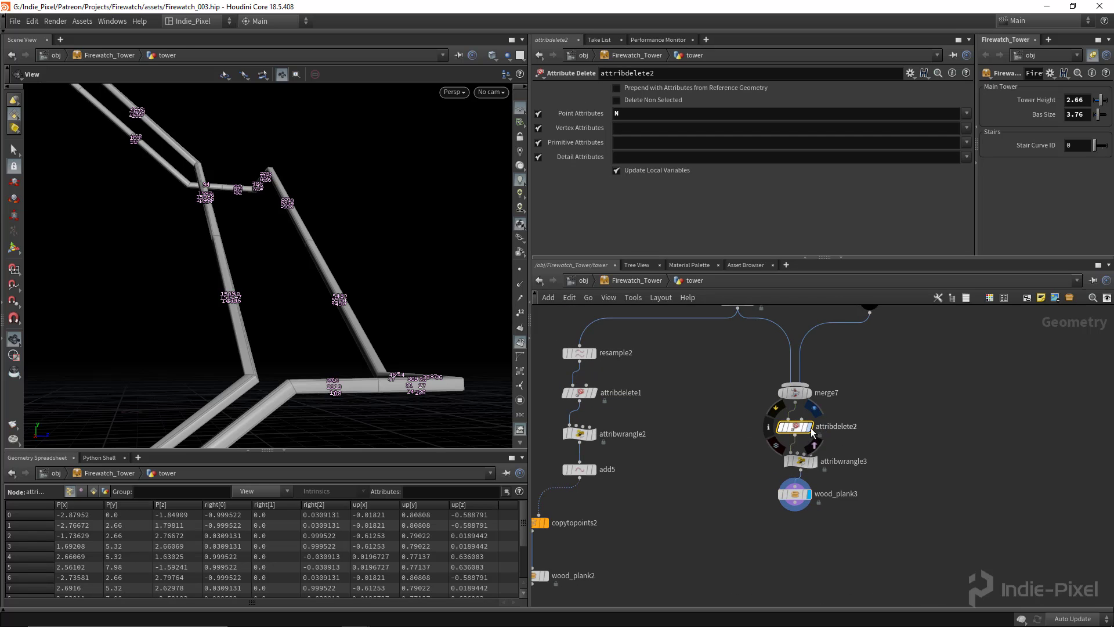
pyautogui.click(812, 431)
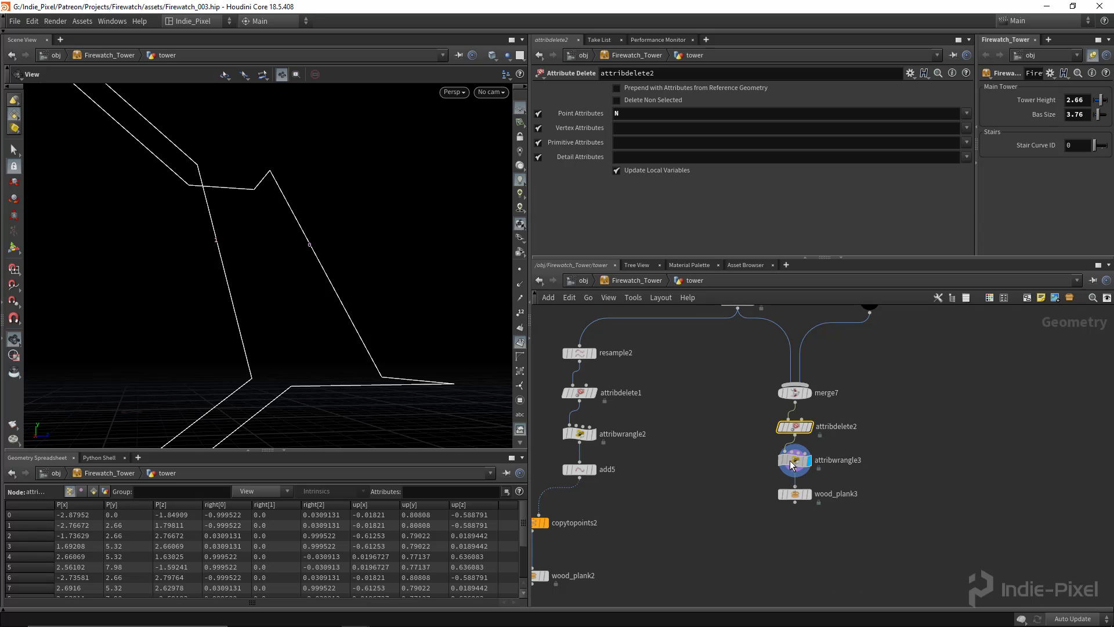
pyautogui.click(807, 494)
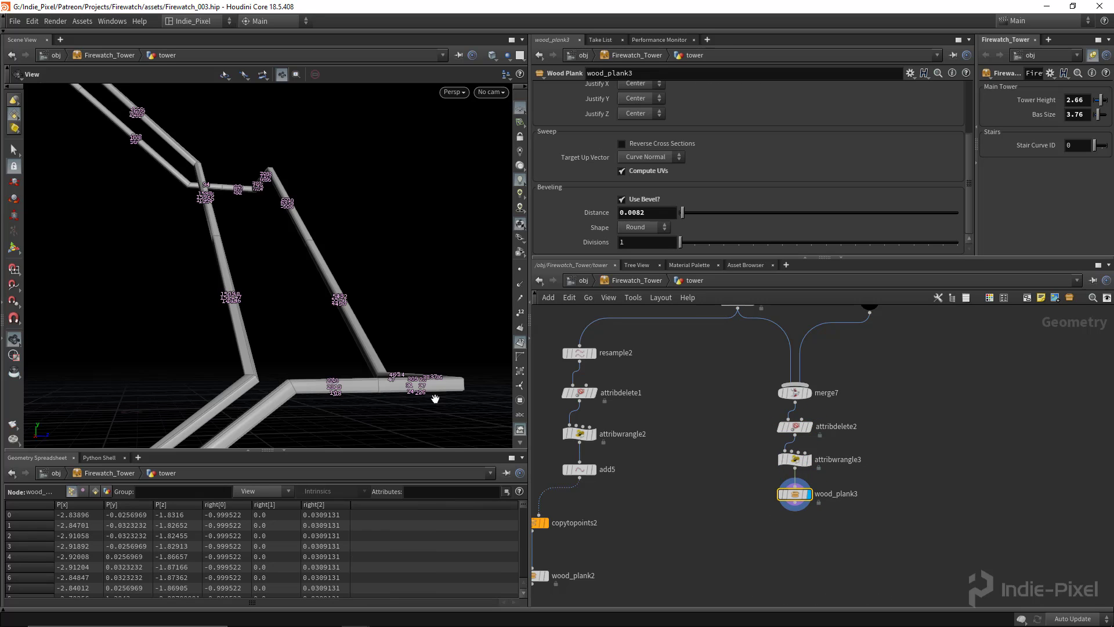
# Try the Y, X and Z axes as wood_plank3's target up vector, then restore Curve Normal
pyautogui.moveTo(278, 380); pyautogui.dragTo(298, 375)
pyautogui.moveTo(185, 355); pyautogui.dragTo(325, 227)
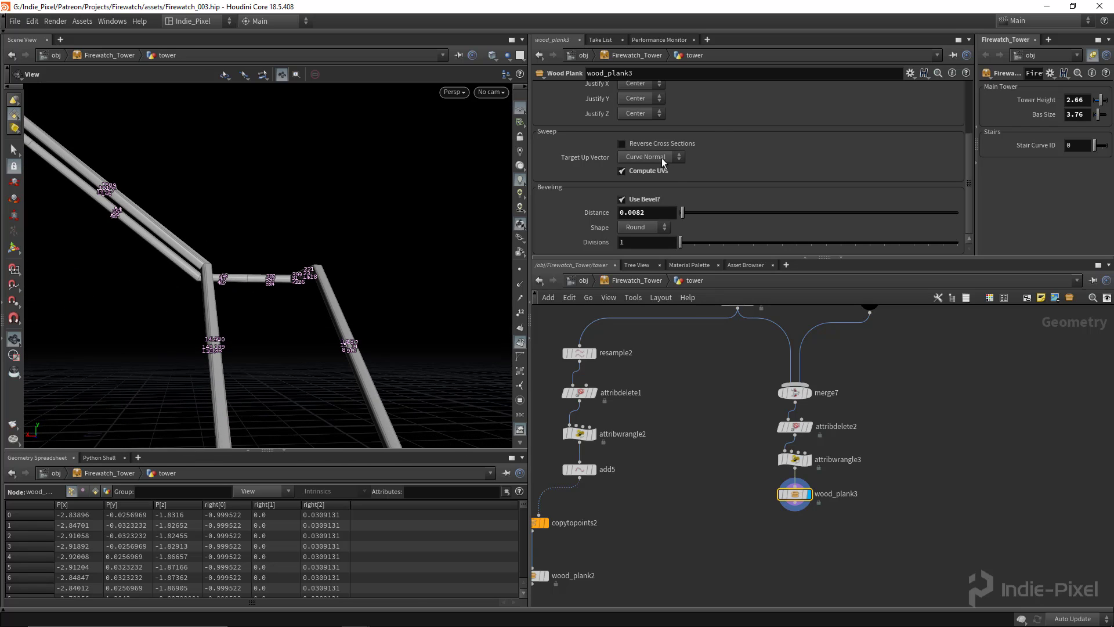
pyautogui.click(663, 157)
pyautogui.click(642, 193)
pyautogui.click(648, 162)
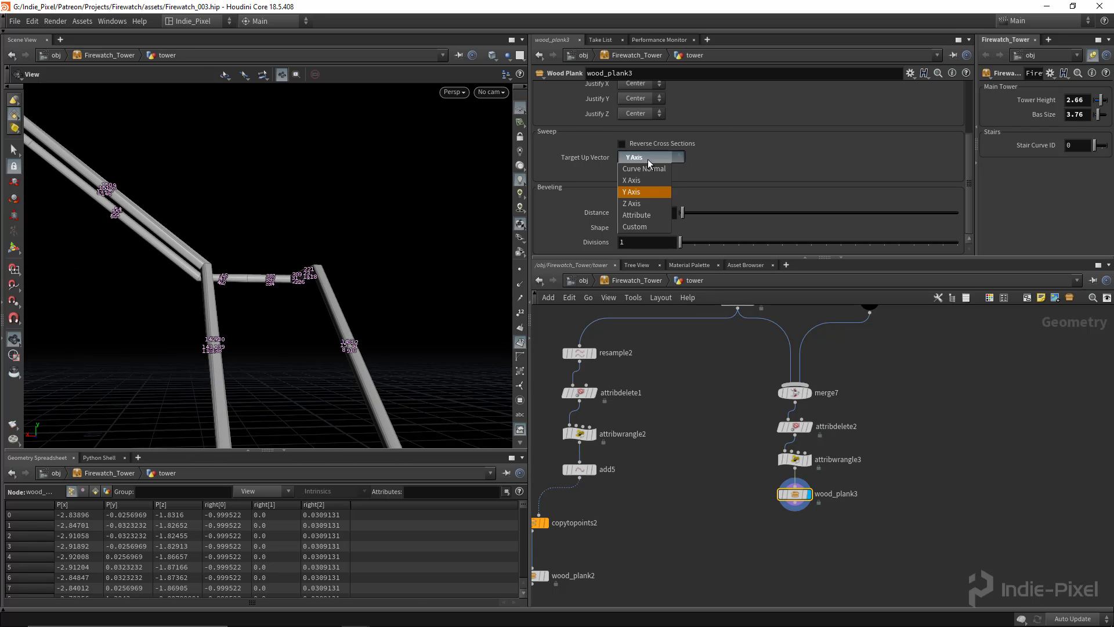
pyautogui.click(633, 180)
pyautogui.click(644, 160)
pyautogui.click(636, 204)
pyautogui.click(646, 157)
pyautogui.click(645, 168)
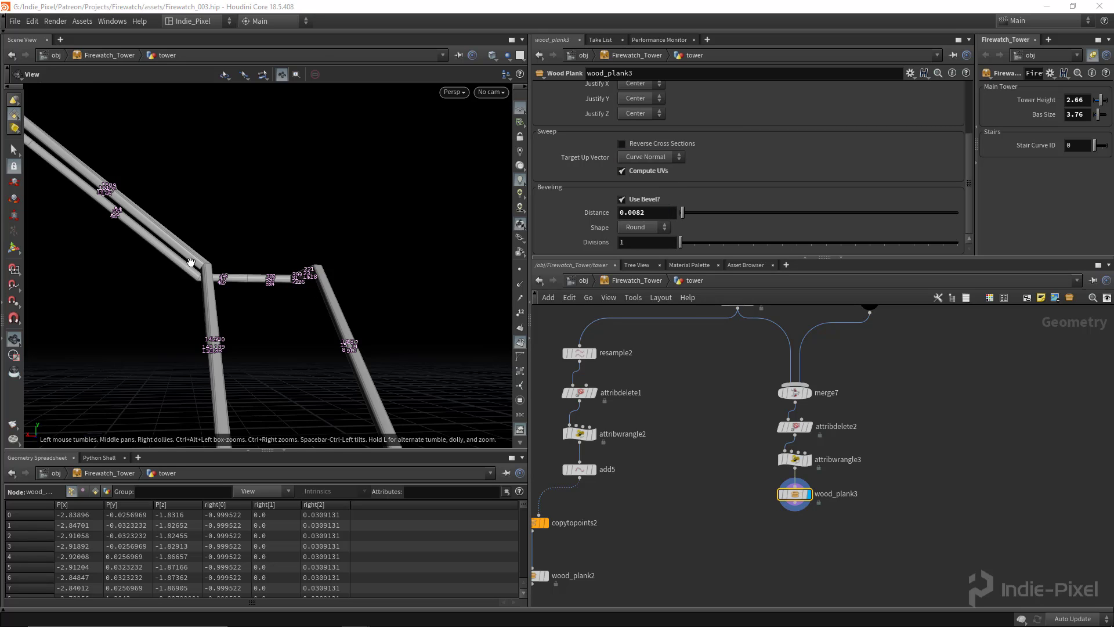
# Inspect the plank corners along both curves and hide the number labels in the viewport
pyautogui.moveTo(223, 264); pyautogui.dragTo(346, 256)
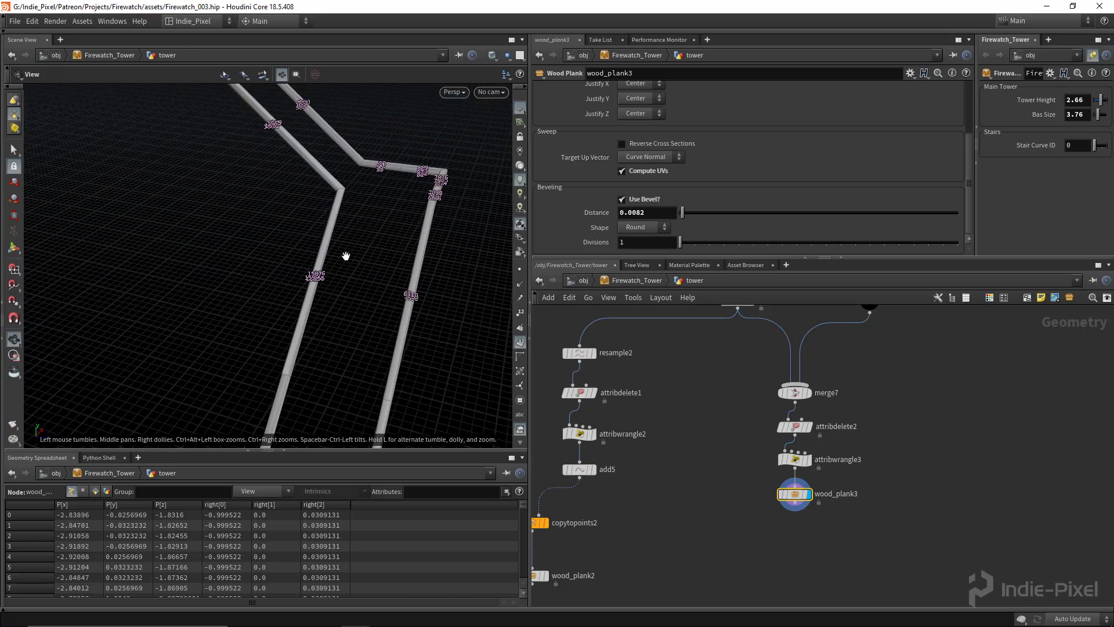
pyautogui.moveTo(324, 189)
pyautogui.mouseDown()
pyautogui.moveTo(251, 145)
pyautogui.moveTo(246, 197)
pyautogui.moveTo(302, 314)
pyautogui.moveTo(360, 211)
pyautogui.moveTo(308, 180)
pyautogui.mouseUp()
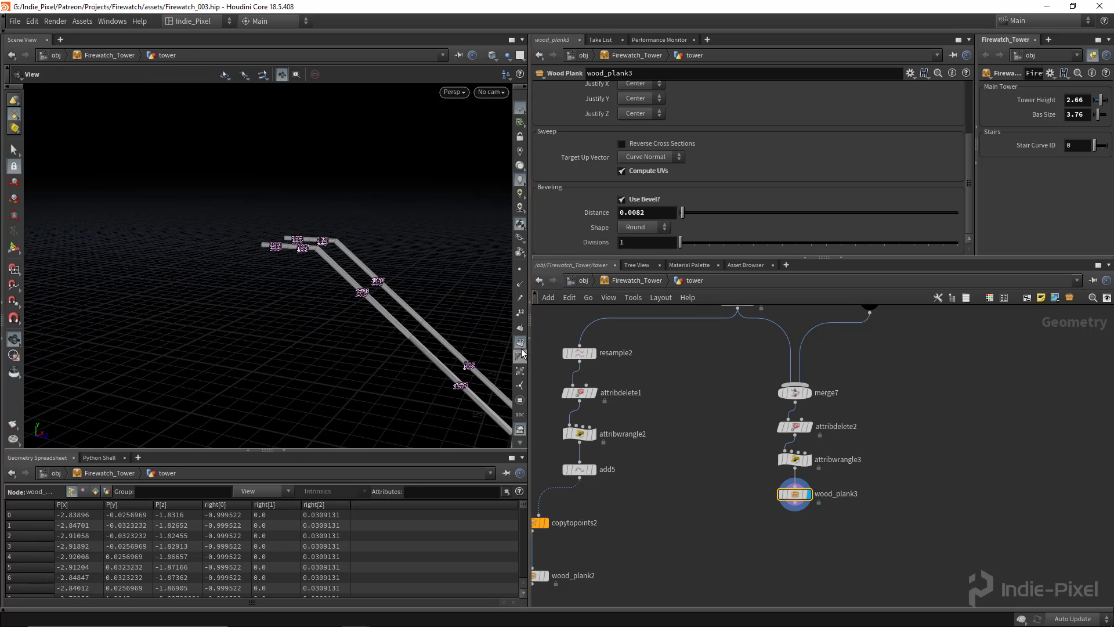
pyautogui.moveTo(320, 240); pyautogui.dragTo(383, 255)
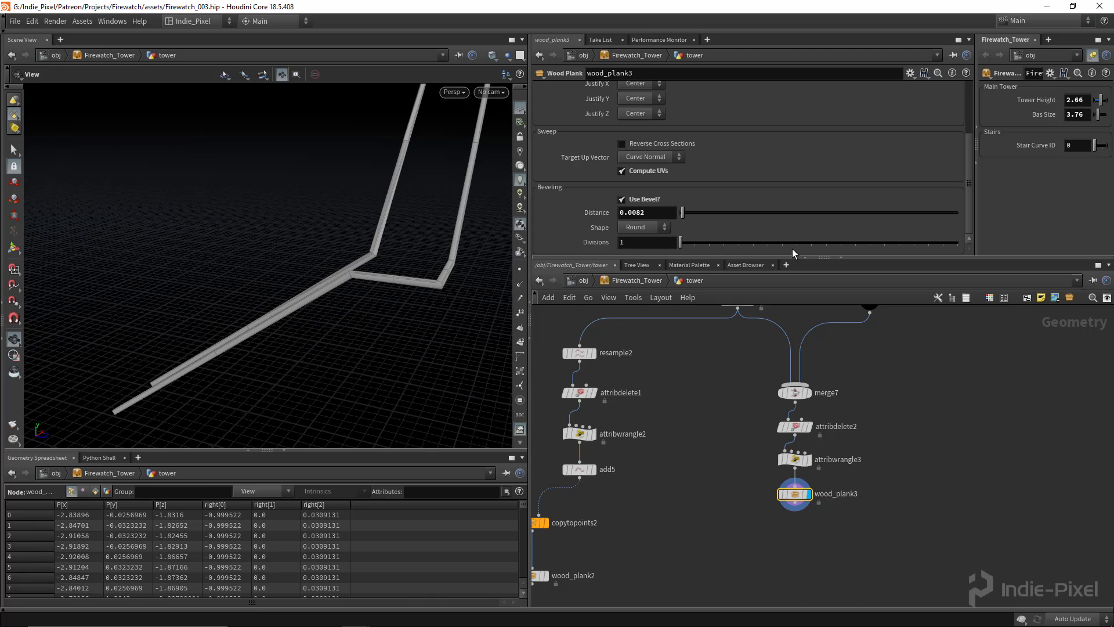
# Set wood_plank3's cross-section size to 0.06 by 0.14
pyautogui.scroll(3, 790, 218)
pyautogui.moveTo(390, 277); pyautogui.dragTo(416, 282)
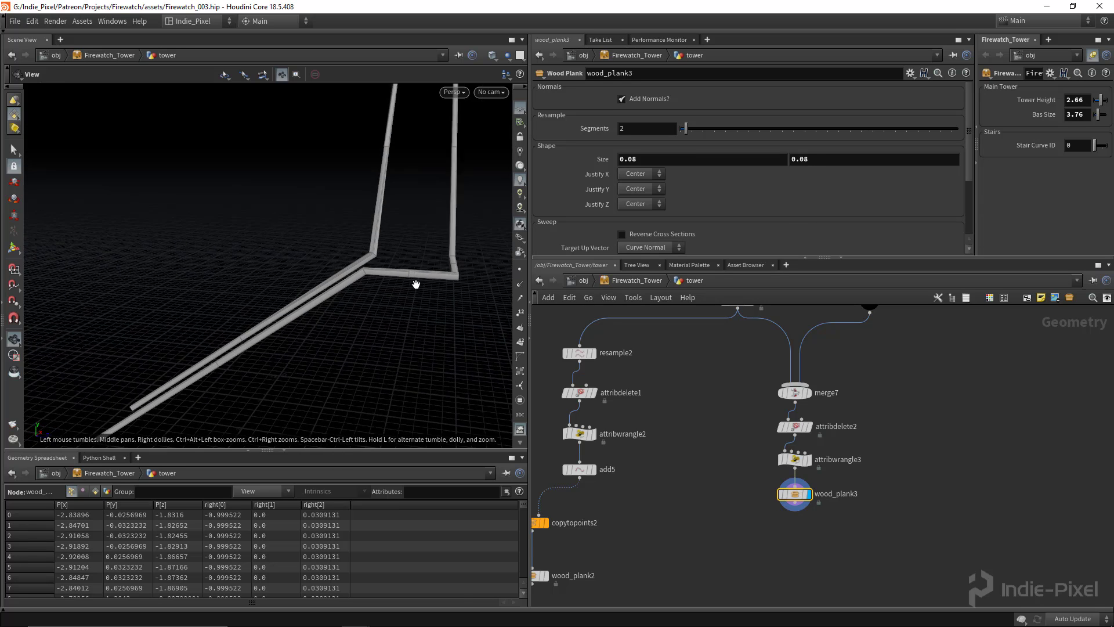
pyautogui.moveTo(415, 283); pyautogui.dragTo(618, 276, button='right')
pyautogui.moveTo(824, 156); pyautogui.dragTo(853, 180, button='middle')
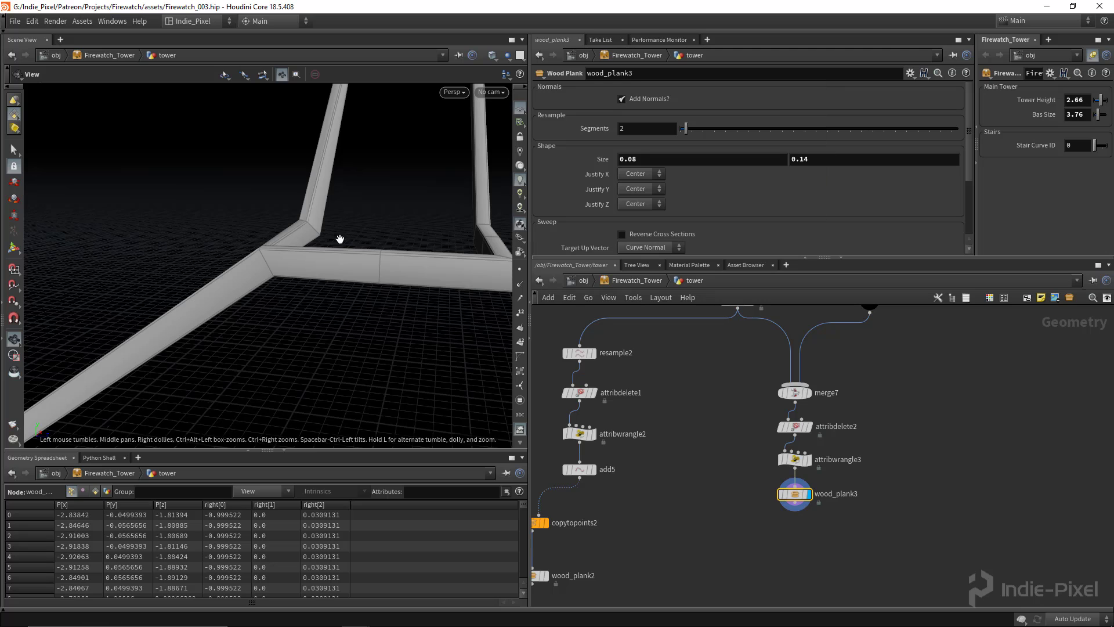
pyautogui.moveTo(341, 238); pyautogui.dragTo(342, 291)
pyautogui.moveTo(699, 158); pyautogui.dragTo(686, 181, button='middle')
pyautogui.scroll(-2, 346, 273)
pyautogui.moveTo(371, 280)
pyautogui.mouseDown()
pyautogui.moveTo(340, 290)
pyautogui.moveTo(303, 231)
pyautogui.moveTo(385, 214)
pyautogui.moveTo(372, 289)
pyautogui.mouseUp()
pyautogui.moveTo(373, 289); pyautogui.dragTo(337, 268, button='right')
# Merge wood_plank2 and wood_plank3 in a new merge node and display the posts together with the beams
pyautogui.moveTo(751, 484)
pyautogui.mouseDown(button='middle')
pyautogui.moveTo(770, 405)
pyautogui.moveTo(744, 473)
pyautogui.mouseUp(button='middle')
pyautogui.scroll(-1, 770, 405)
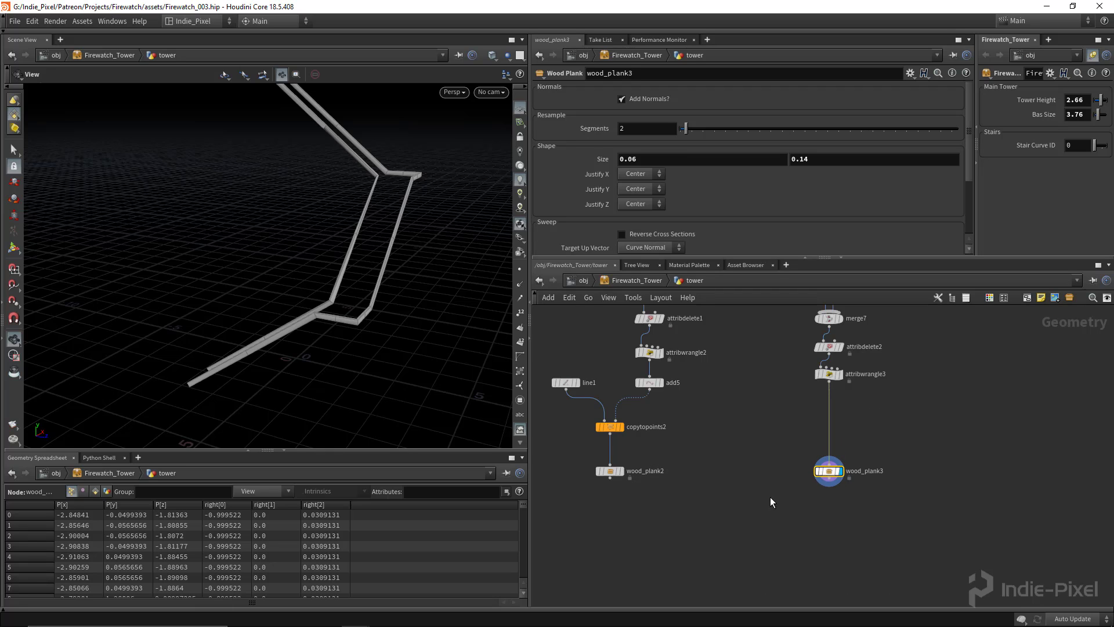
pyautogui.moveTo(561, 502); pyautogui.dragTo(950, 458)
pyautogui.click(720, 540)
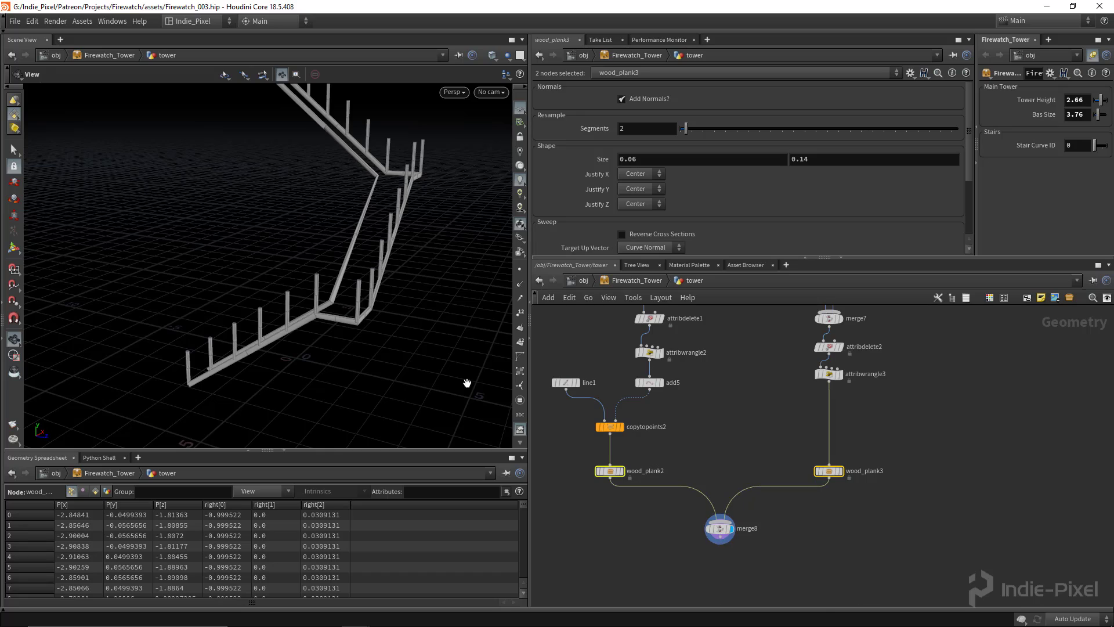
# Widen the stair beams by setting the first size value of wood_plank3 to 0.12
pyautogui.moveTo(377, 325); pyautogui.dragTo(398, 368)
pyautogui.scroll(3, 875, 469)
pyautogui.click(797, 467)
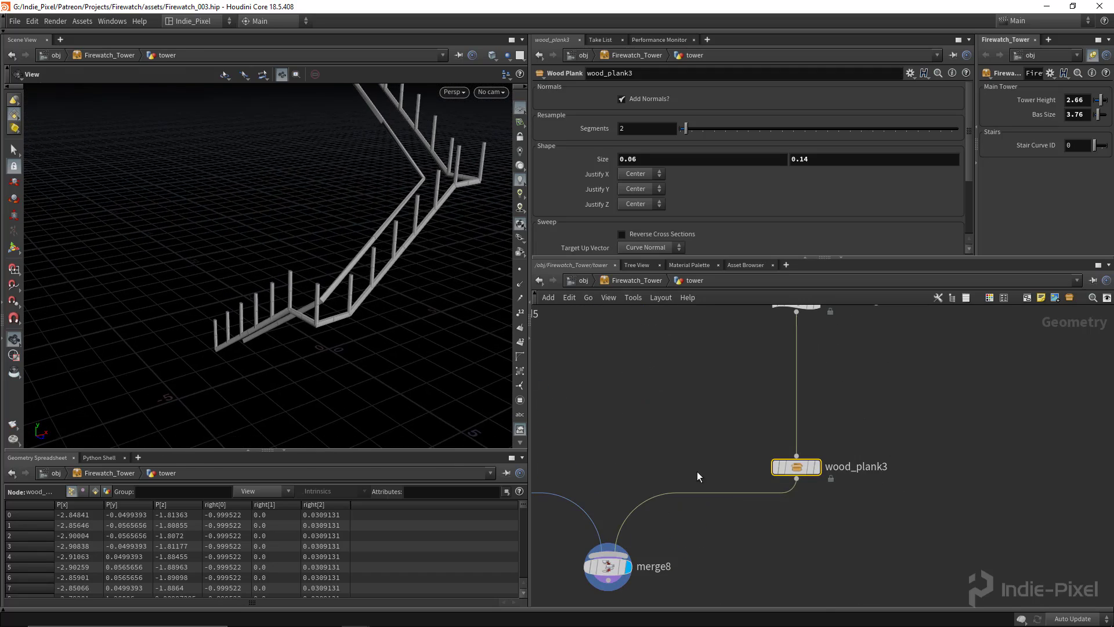
pyautogui.scroll(5, 415, 290)
pyautogui.scroll(3, 415, 280)
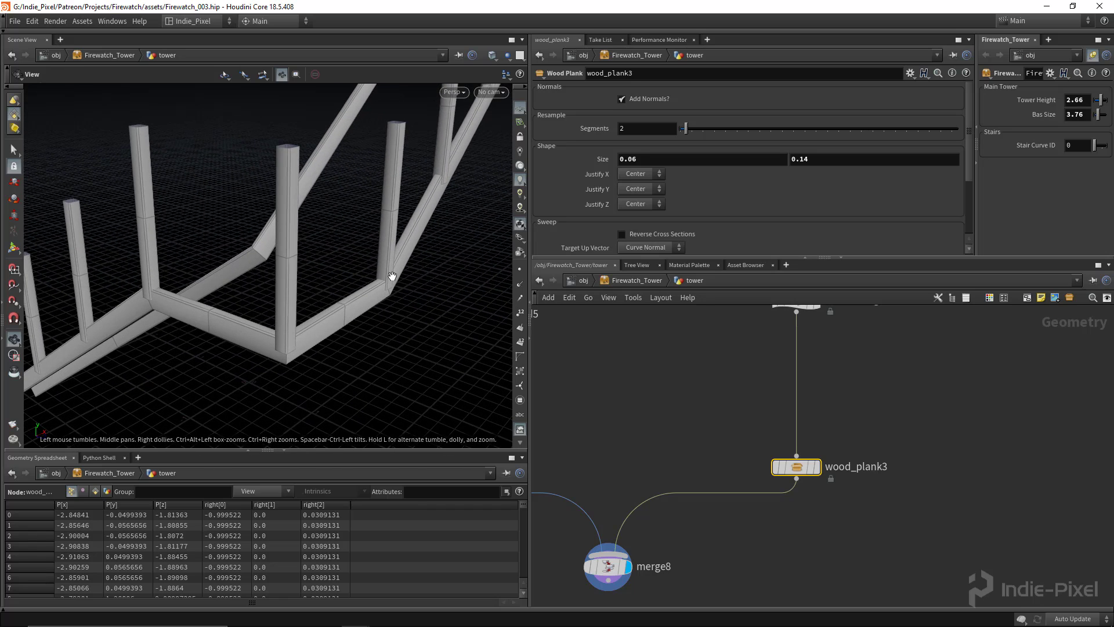
pyautogui.middleClick(663, 158)
pyautogui.moveTo(669, 186); pyautogui.dragTo(703, 179, button='middle')
pyautogui.moveTo(424, 273); pyautogui.dragTo(401, 312)
pyautogui.moveTo(360, 303); pyautogui.dragTo(298, 273, button='right')
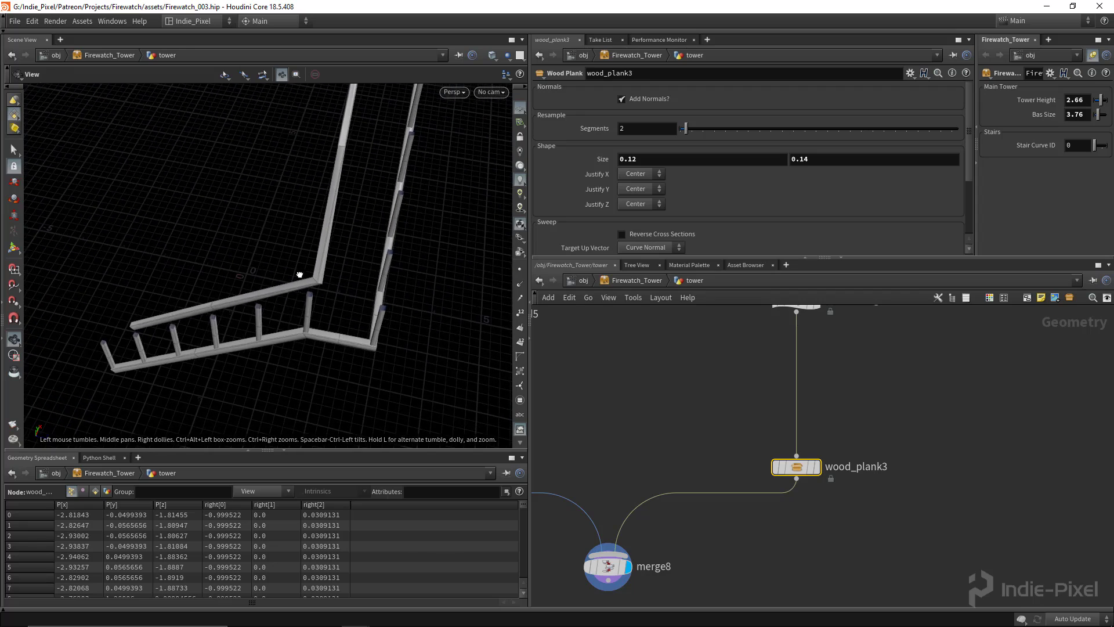
pyautogui.moveTo(316, 386); pyautogui.dragTo(350, 326)
# Move the whole railing and beam network, from merge6 down to merge8, farther right of the for-each loops
pyautogui.scroll(-6, 631, 506)
pyautogui.scroll(-5, 758, 485)
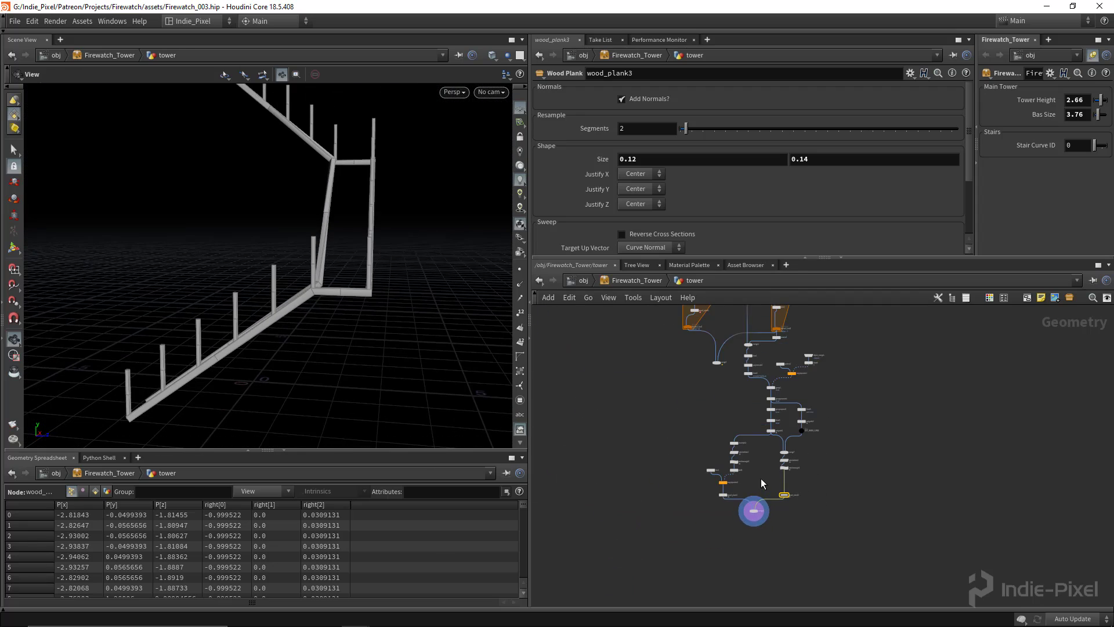
pyautogui.moveTo(667, 446); pyautogui.dragTo(642, 465, button='middle')
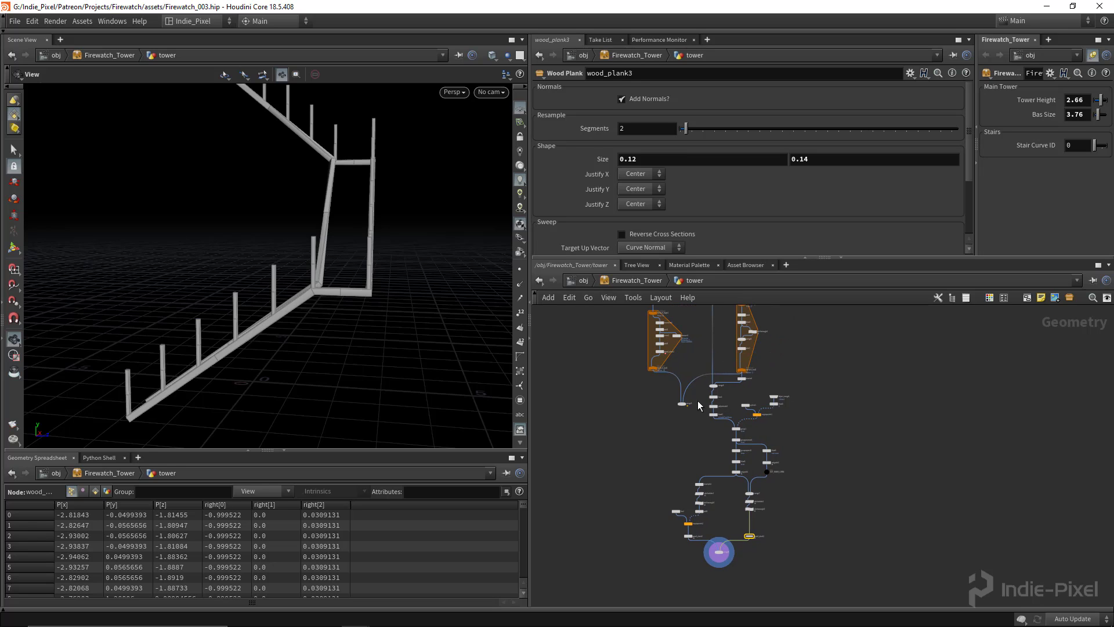
pyautogui.moveTo(685, 381); pyautogui.dragTo(685, 385)
pyautogui.moveTo(811, 563); pyautogui.dragTo(812, 563)
pyautogui.scroll(5, 705, 380)
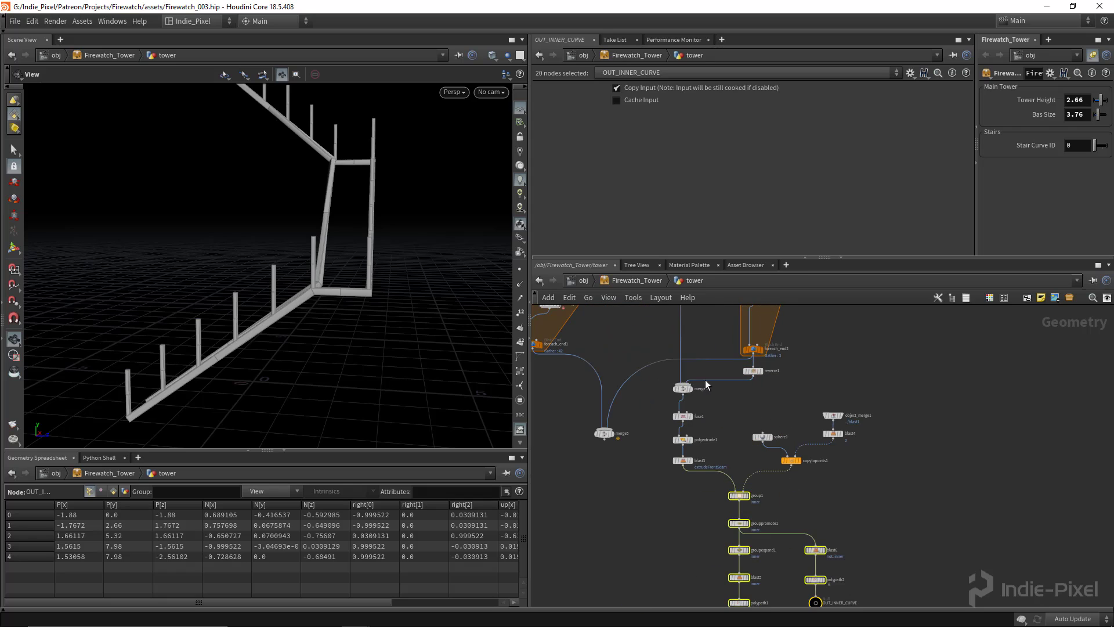
pyautogui.keyDown('shift'); pyautogui.moveTo(701, 476); pyautogui.dragTo(701, 473); pyautogui.keyUp('shift')
pyautogui.scroll(-5, 693, 480)
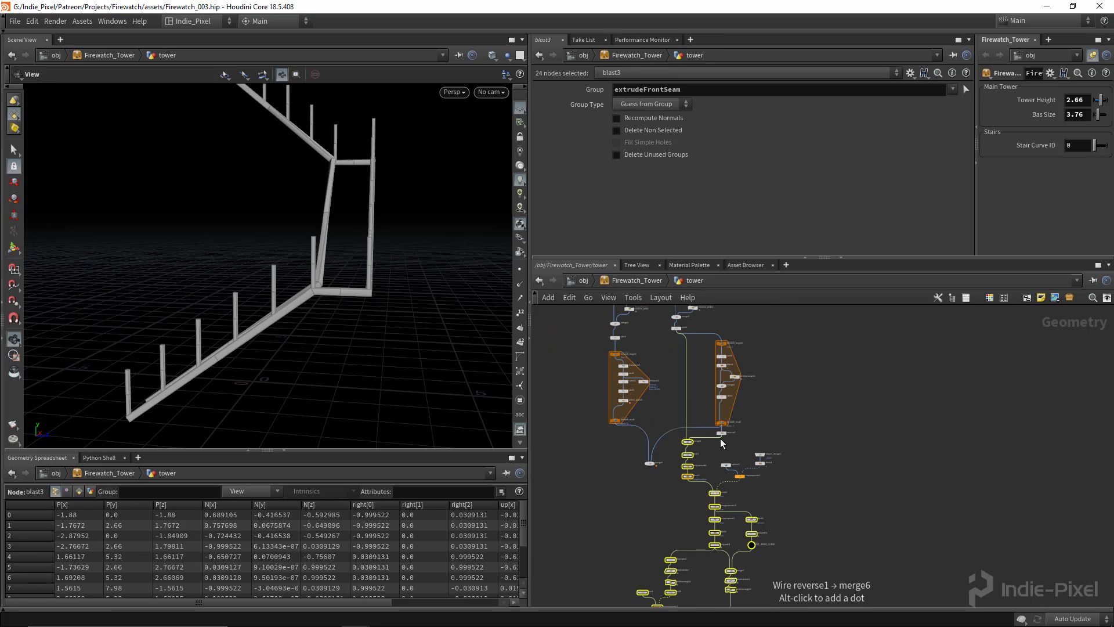
pyautogui.keyDown('shift'); pyautogui.moveTo(783, 472); pyautogui.dragTo(865, 478); pyautogui.keyUp('shift')
pyautogui.click(752, 520)
# Move merge5 lower in the network, well below the two for-each loops
pyautogui.moveTo(659, 485); pyautogui.dragTo(655, 389, button='middle')
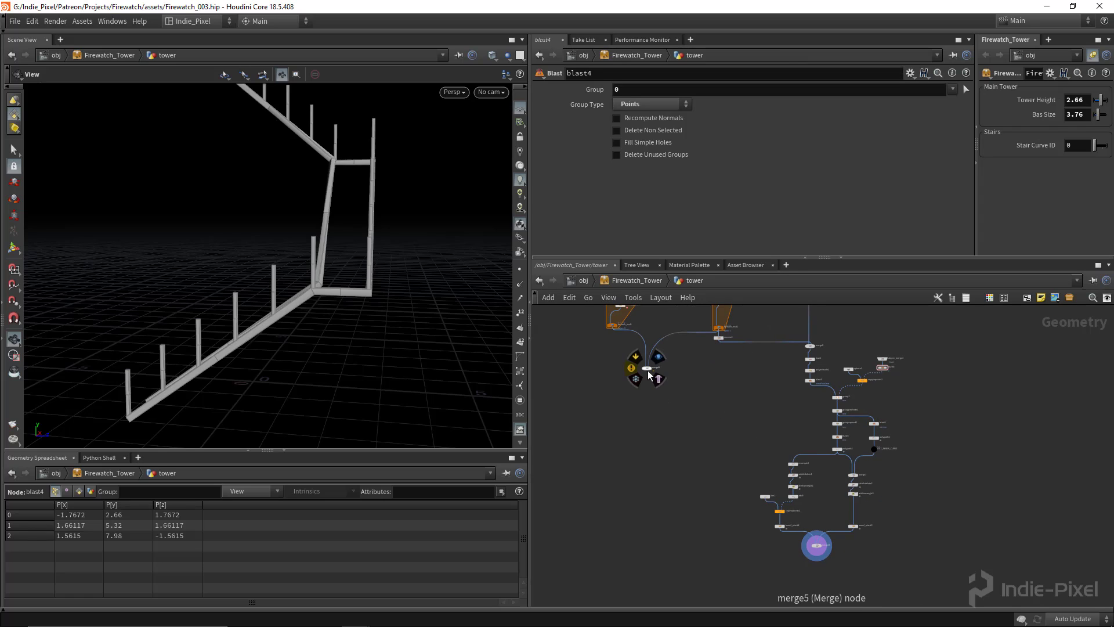
pyautogui.moveTo(648, 371); pyautogui.dragTo(671, 467)
pyautogui.moveTo(705, 543); pyautogui.dragTo(699, 468, button='middle')
pyautogui.scroll(1, 700, 468)
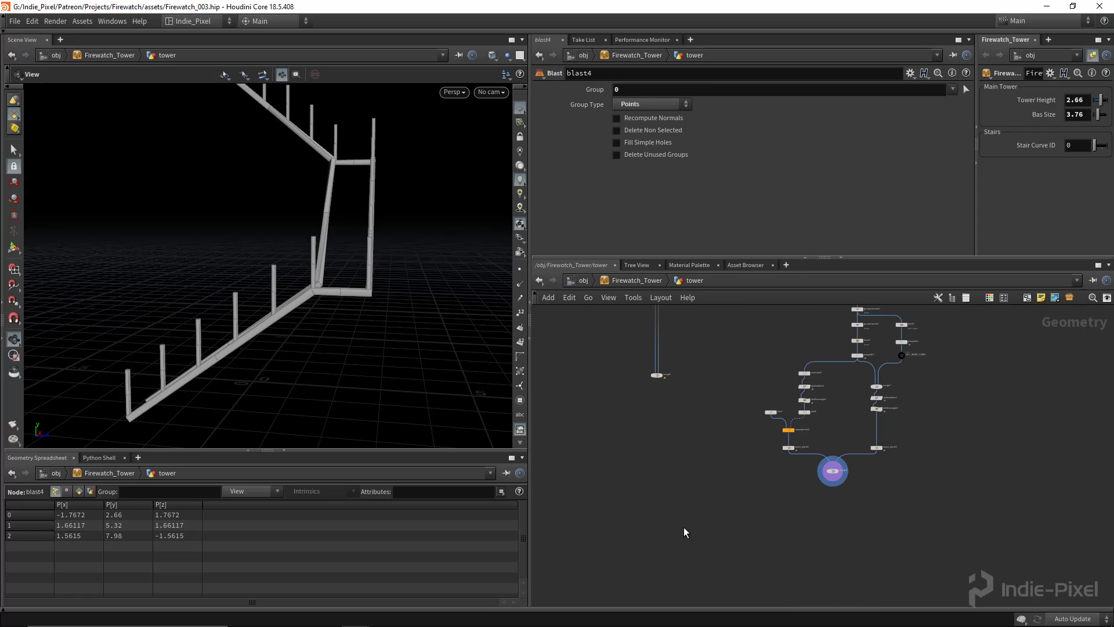
# Copy merge5, cut the copy's inherited inputs, wire merge5 and merge8 into it, and display the result
pyautogui.keyDown('alt'); pyautogui.moveTo(660, 380); pyautogui.dragTo(690, 539); pyautogui.keyUp('alt')
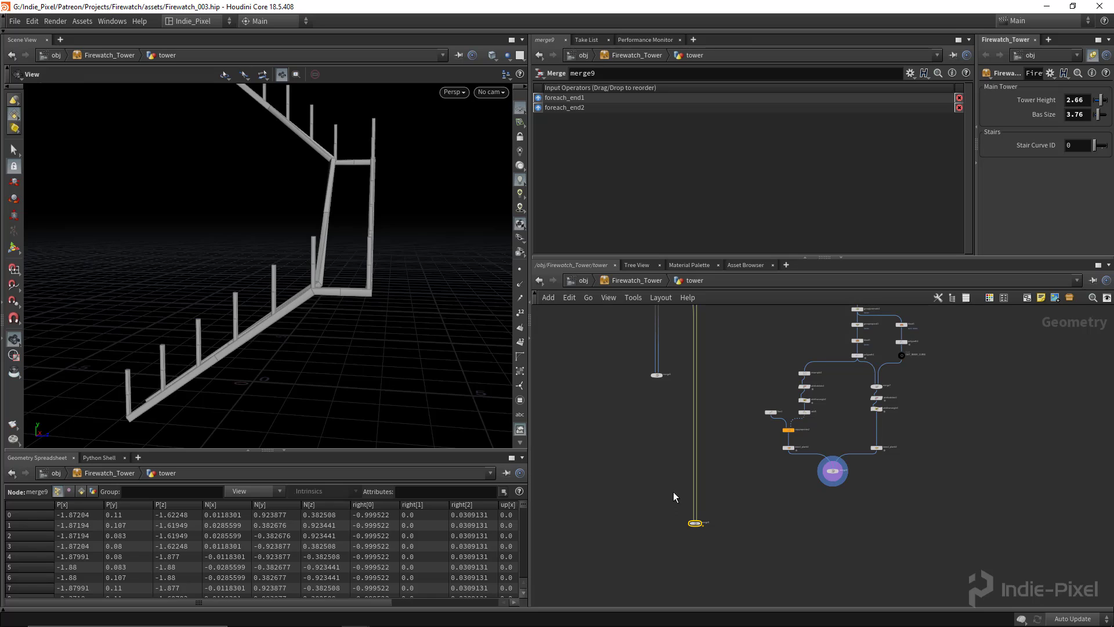
pyautogui.moveTo(673, 492); pyautogui.dragTo(697, 429)
pyautogui.scroll(2, 651, 372)
pyautogui.moveTo(721, 522); pyautogui.dragTo(696, 359, button='middle')
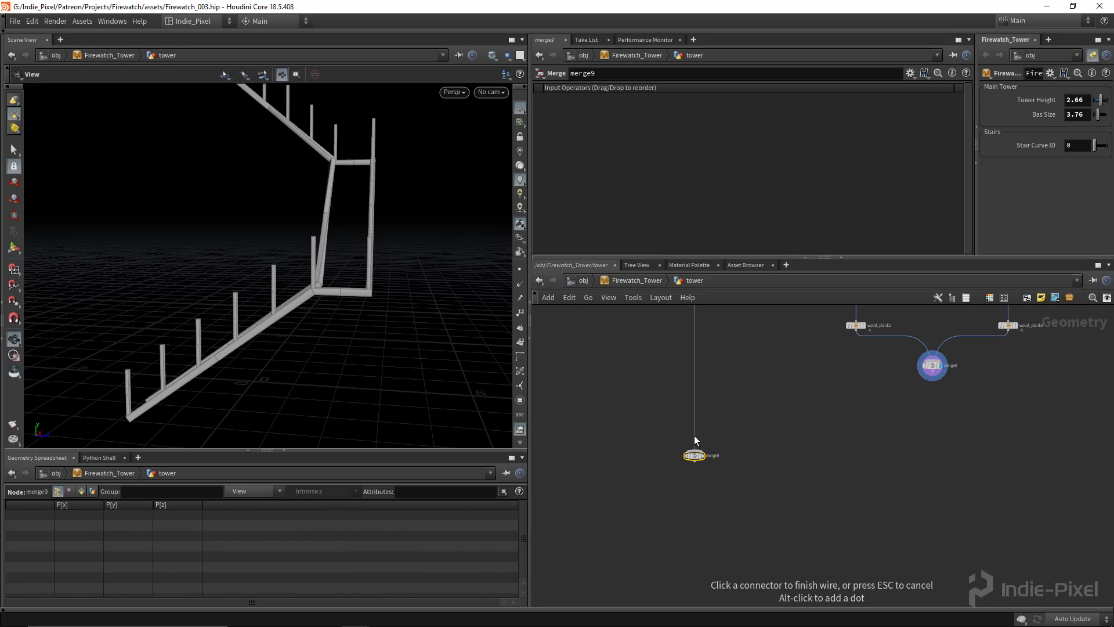
pyautogui.click(694, 450)
pyautogui.click(697, 456)
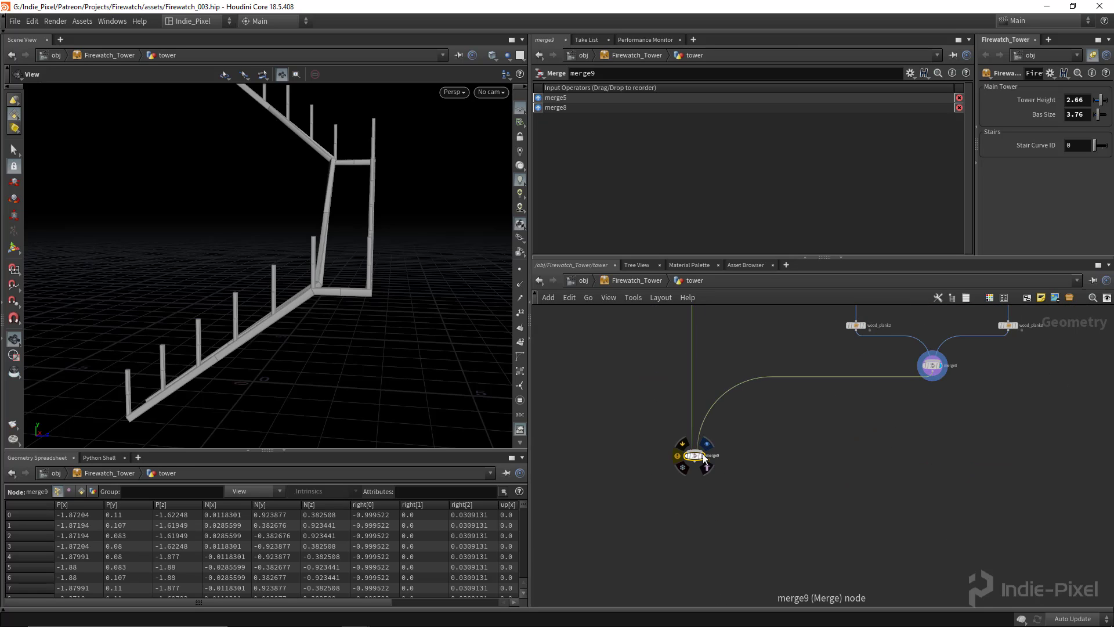
pyautogui.click(705, 459)
# Examine the combined stairs, landings, beams and posts from several angles, along with the node network layout
pyautogui.moveTo(348, 302); pyautogui.dragTo(378, 340)
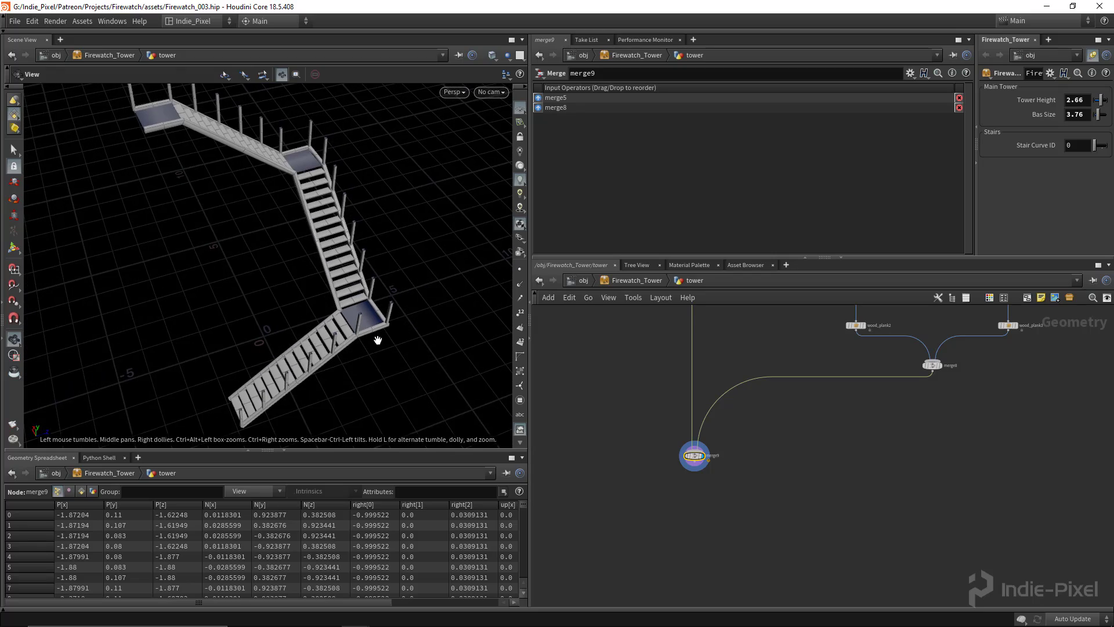
pyautogui.moveTo(438, 315); pyautogui.dragTo(294, 316)
pyautogui.moveTo(293, 316); pyautogui.dragTo(371, 307, button='right')
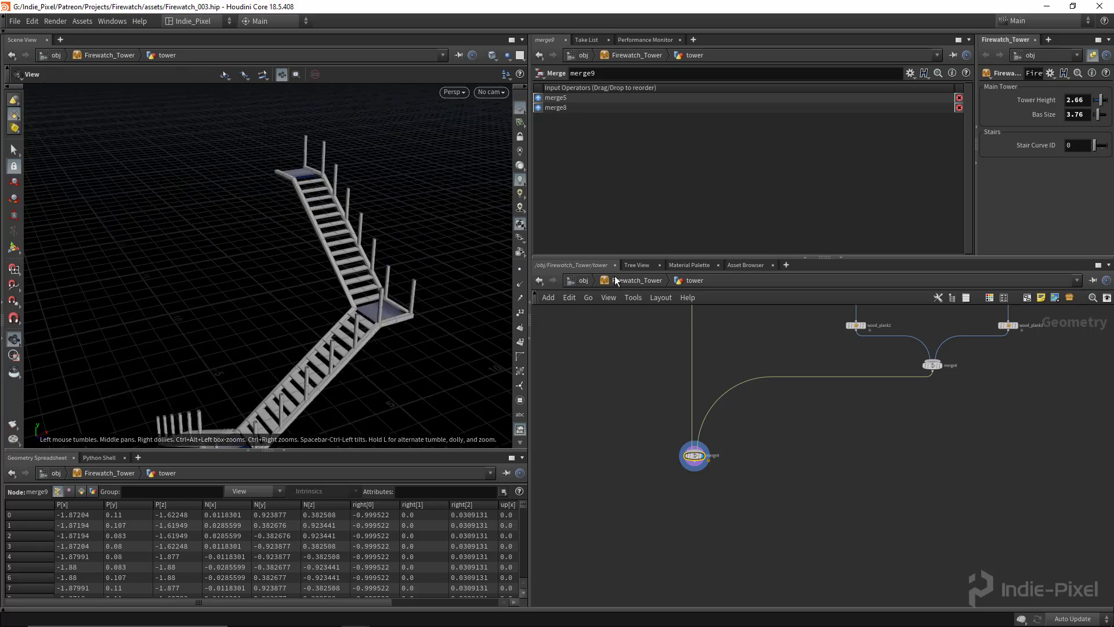
pyautogui.scroll(1, 277, 284)
pyautogui.moveTo(412, 288); pyautogui.dragTo(351, 260)
pyautogui.moveTo(350, 260); pyautogui.dragTo(339, 290, button='right')
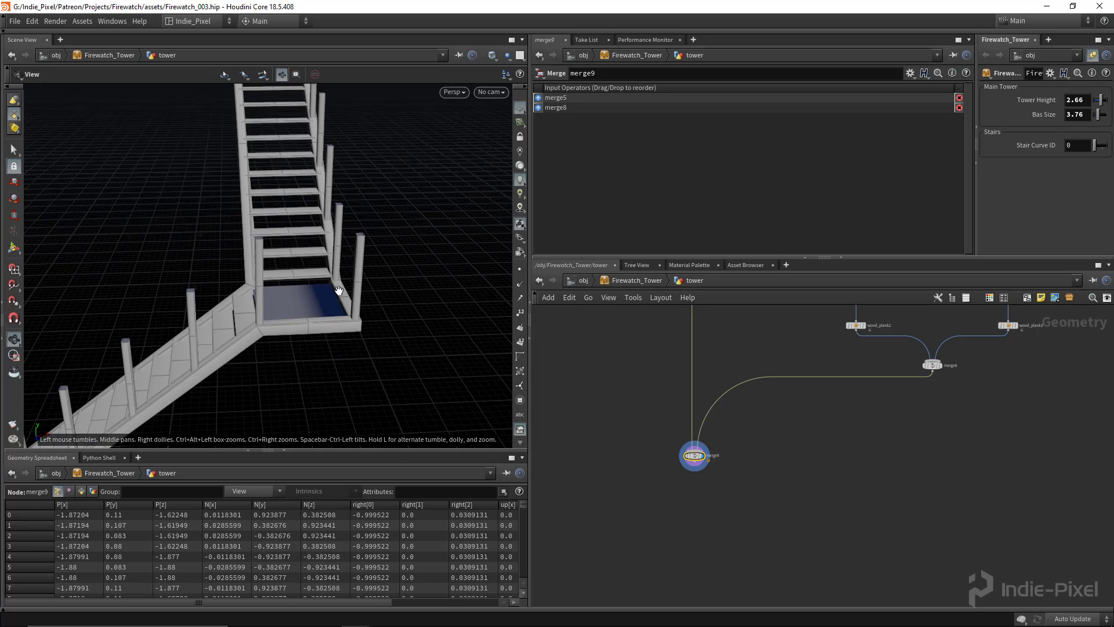
pyautogui.moveTo(338, 291); pyautogui.dragTo(278, 266)
pyautogui.moveTo(330, 247); pyautogui.dragTo(216, 286, button='right')
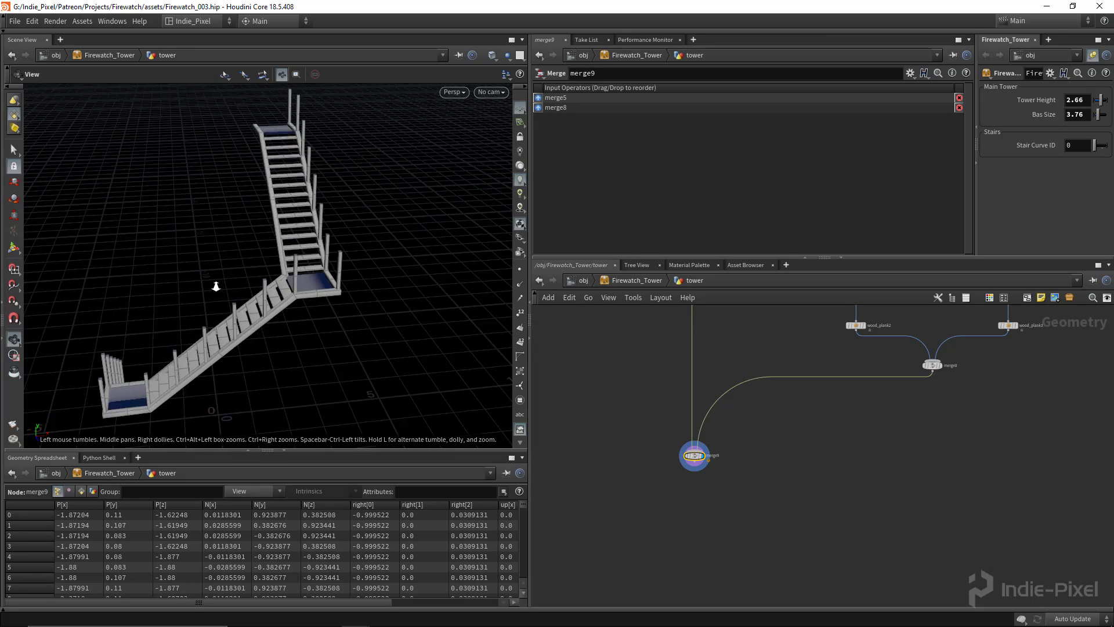
pyautogui.moveTo(216, 286); pyautogui.dragTo(232, 336)
pyautogui.moveTo(232, 335); pyautogui.dragTo(256, 325, button='middle')
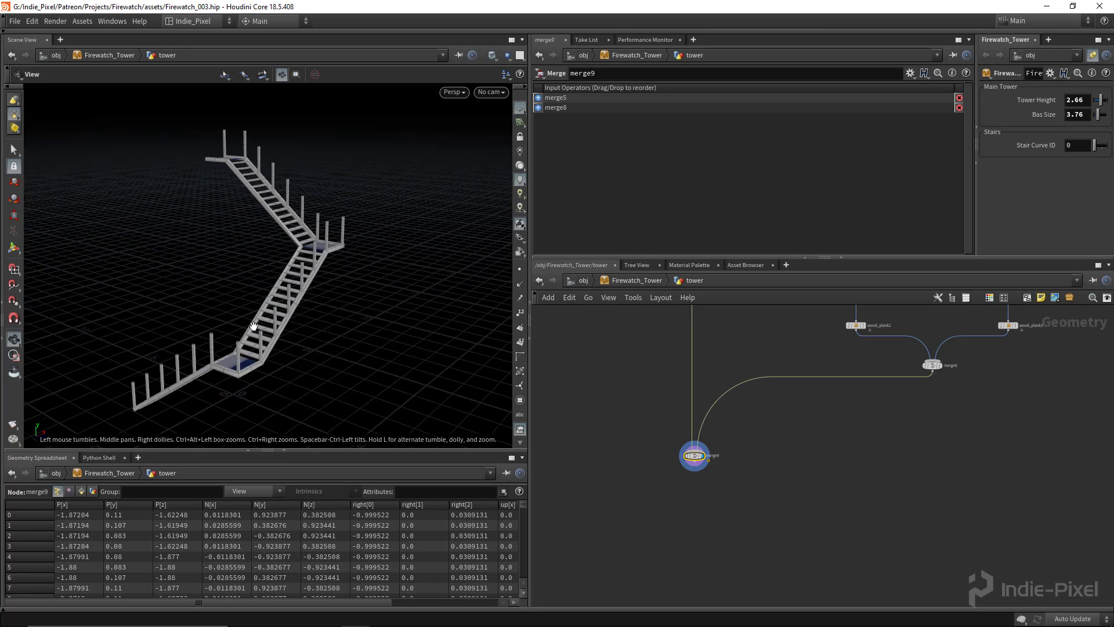
pyautogui.moveTo(257, 325); pyautogui.dragTo(267, 330)
pyautogui.moveTo(266, 331); pyautogui.dragTo(321, 325, button='right')
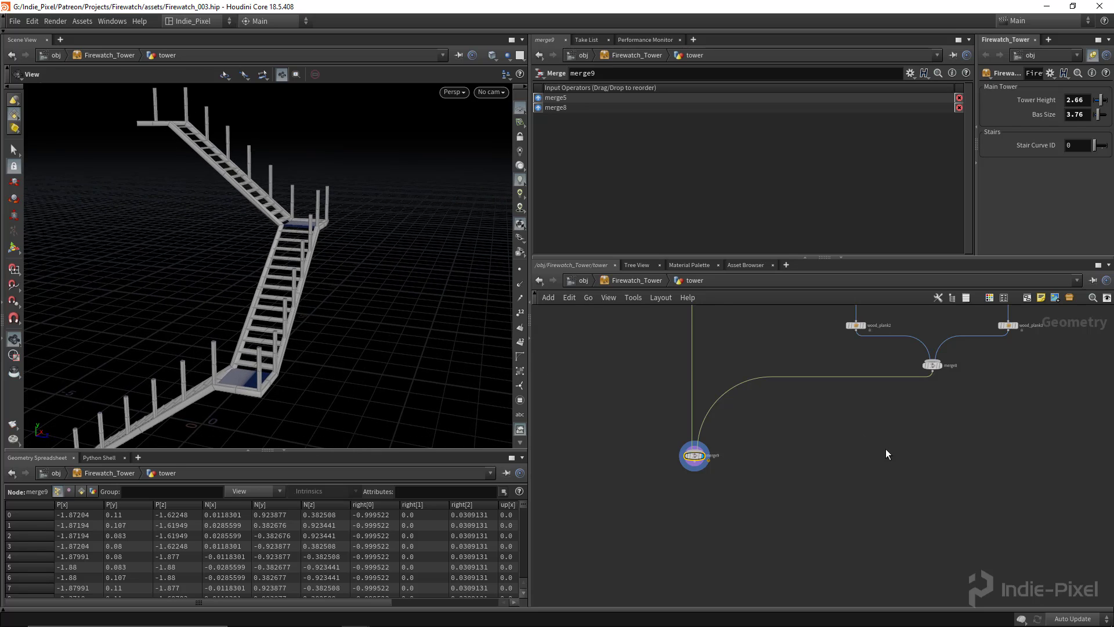
pyautogui.scroll(-2, 885, 445)
pyautogui.moveTo(930, 422); pyautogui.dragTo(801, 474, button='middle')
pyautogui.scroll(-3, 801, 476)
pyautogui.moveTo(901, 376); pyautogui.dragTo(826, 435, button='middle')
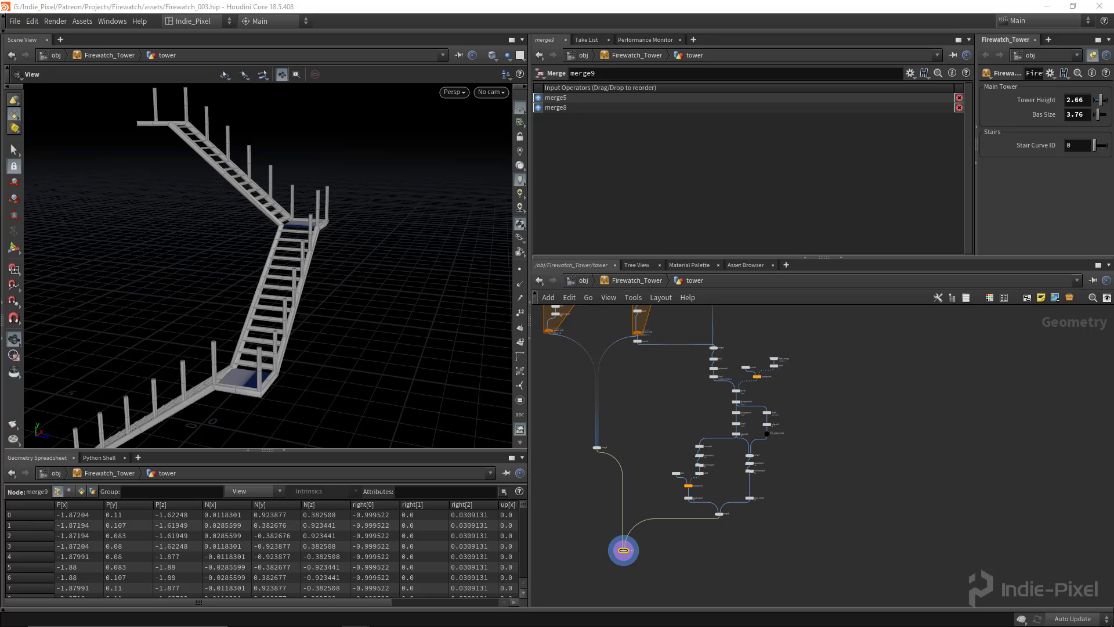
# Display polypath1, then add a Transform node to the right of merge7, fed by polypath1, and display it
pyautogui.moveTo(828, 452); pyautogui.dragTo(814, 456, button='middle')
pyautogui.moveTo(855, 258); pyautogui.dragTo(855, 192)
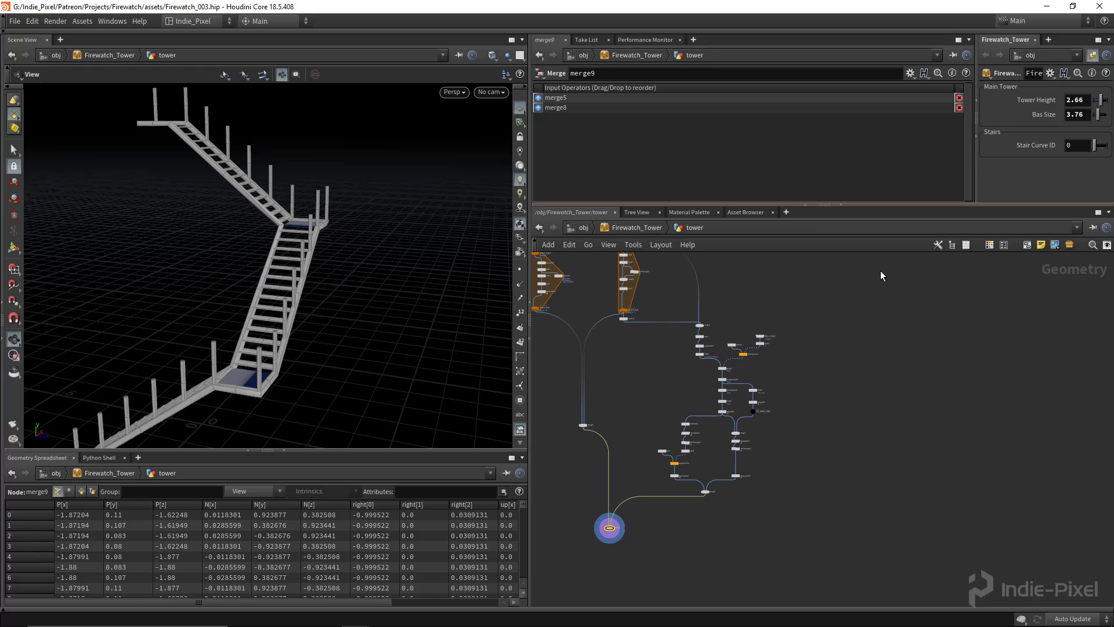
pyautogui.scroll(3, 776, 420)
pyautogui.scroll(2, 682, 434)
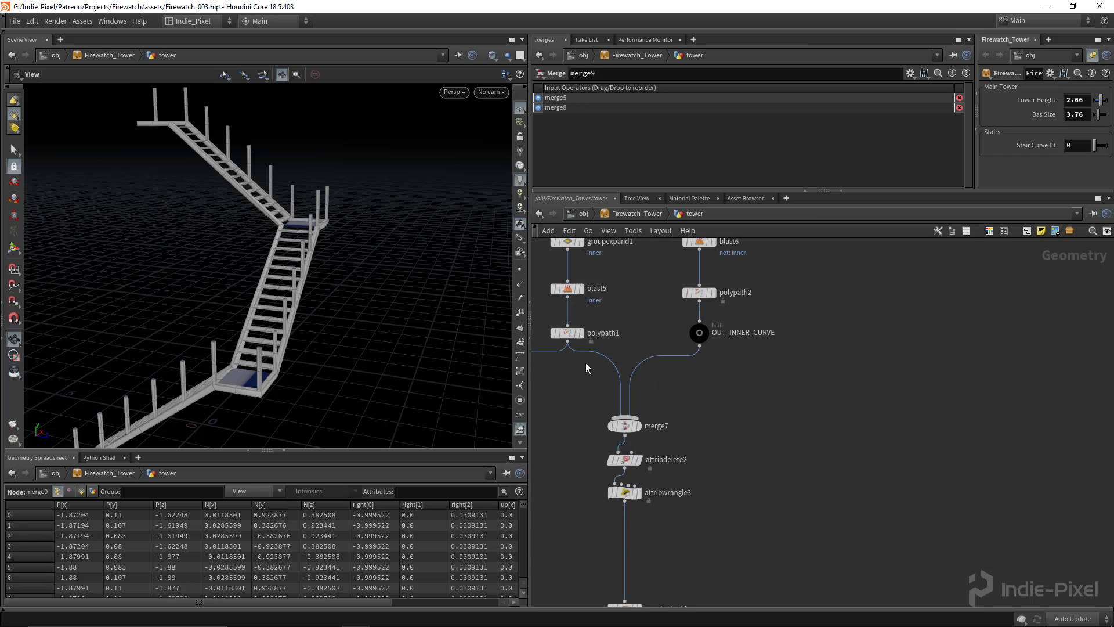
pyautogui.click(580, 332)
pyautogui.moveTo(752, 449); pyautogui.dragTo(711, 409, button='middle')
pyautogui.press('Tab')
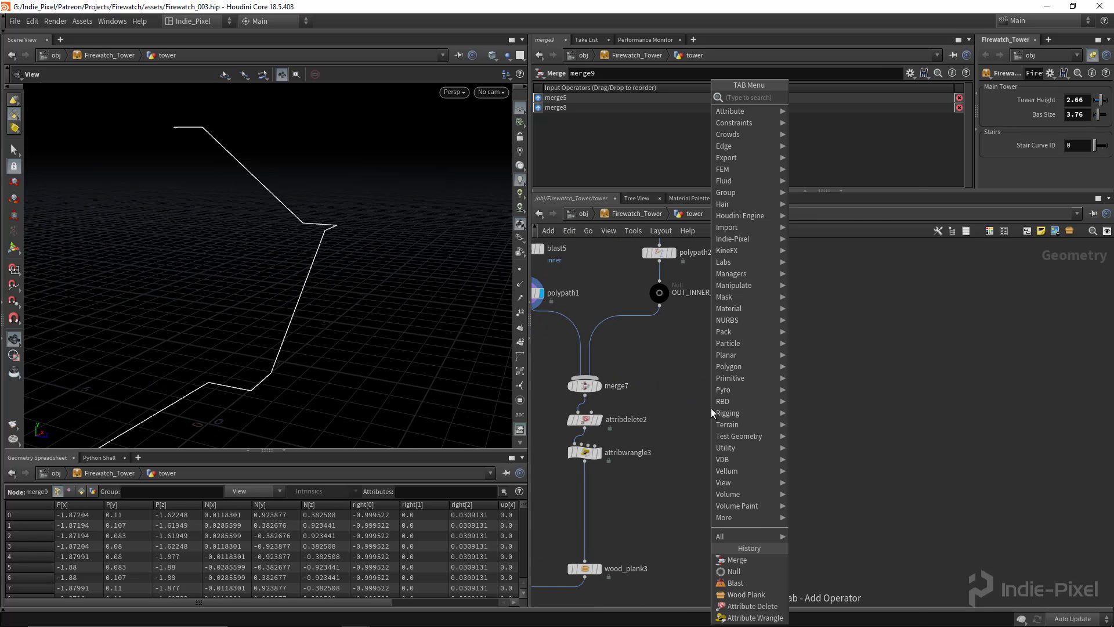
pyautogui.click(821, 120)
pyautogui.click(735, 380)
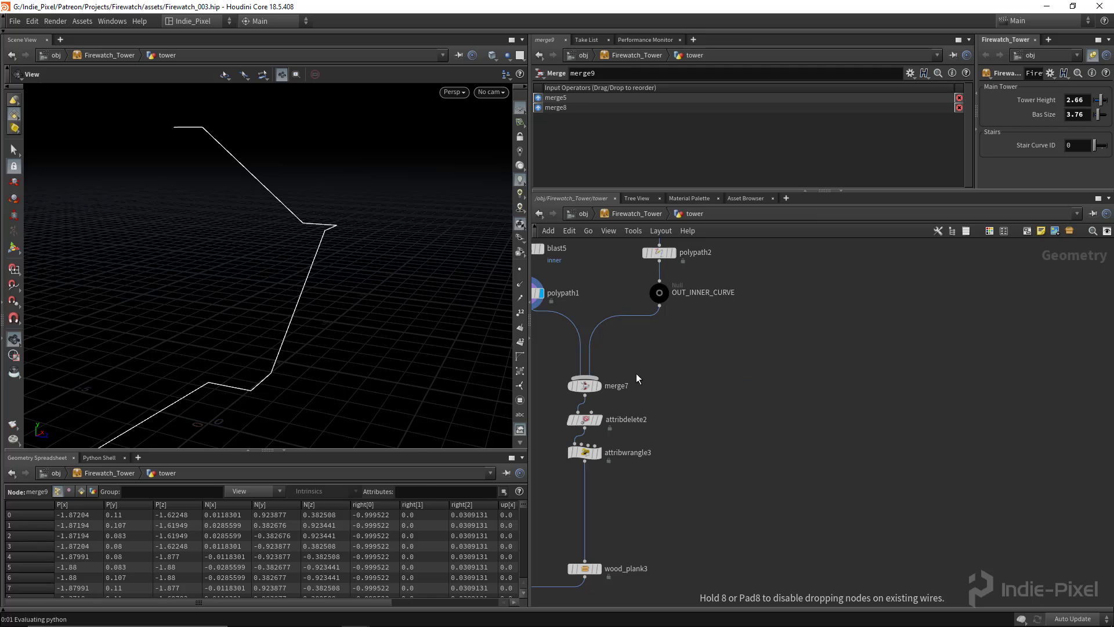
pyautogui.moveTo(557, 329); pyautogui.dragTo(618, 353, button='middle')
pyautogui.click(589, 327)
pyautogui.click(796, 401)
pyautogui.click(809, 409)
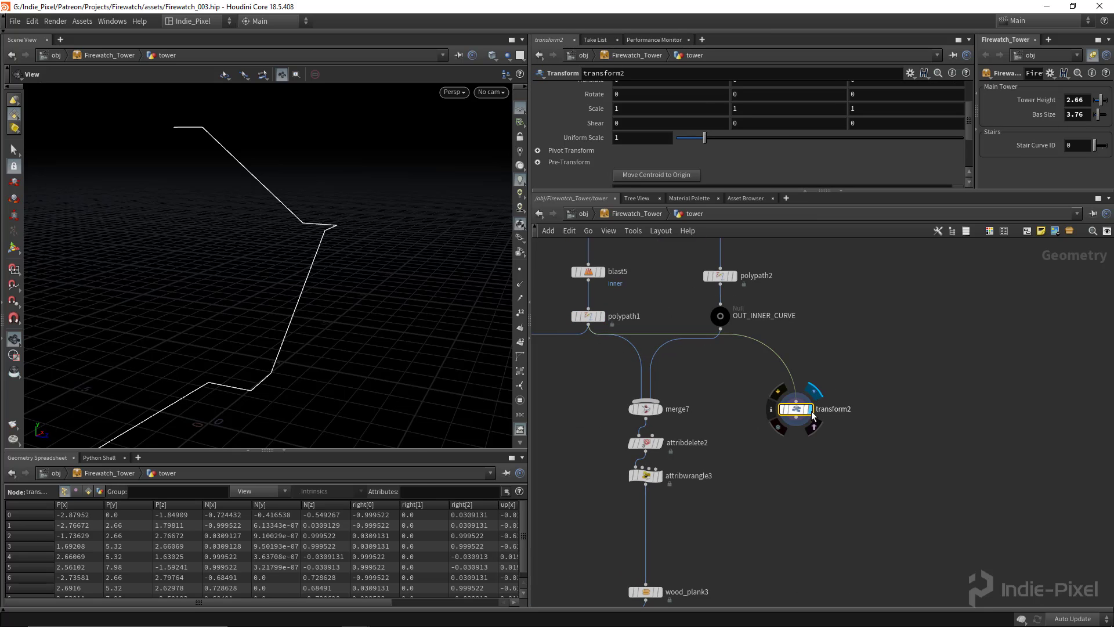
# Copy line1's Length parameter and paste it as a relative reference into transform2's Y translate
pyautogui.scroll(3, 777, 129)
pyautogui.moveTo(707, 420); pyautogui.dragTo(813, 391, button='middle')
pyautogui.moveTo(671, 448); pyautogui.dragTo(586, 502)
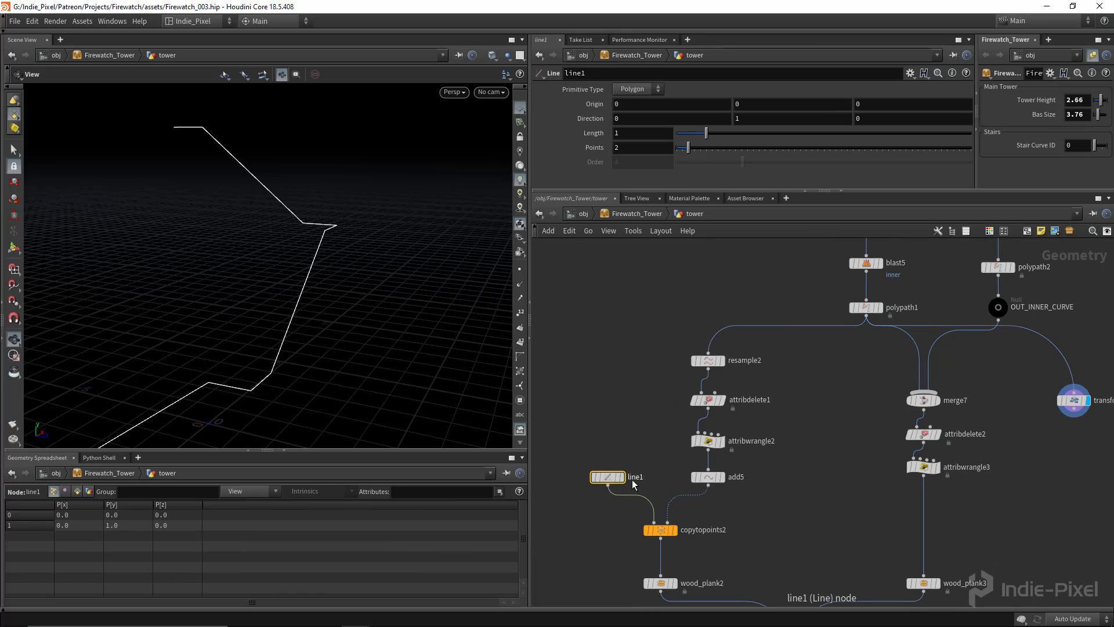
pyautogui.rightClick(619, 133)
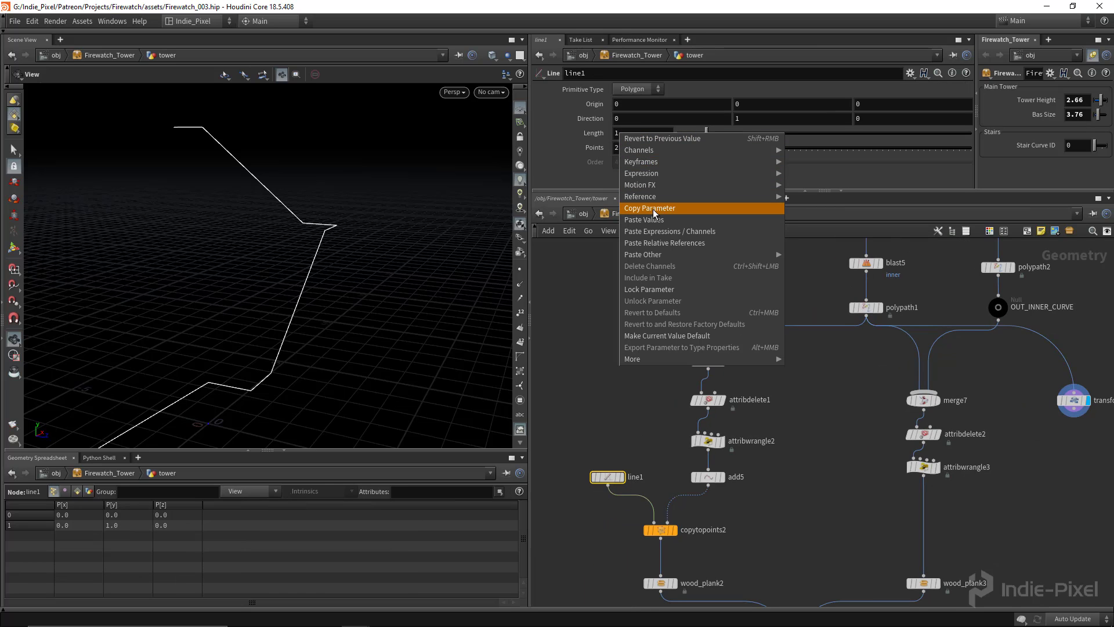
pyautogui.click(653, 210)
pyautogui.moveTo(1024, 454); pyautogui.dragTo(903, 467, button='middle')
pyautogui.click(953, 413)
pyautogui.rightClick(776, 134)
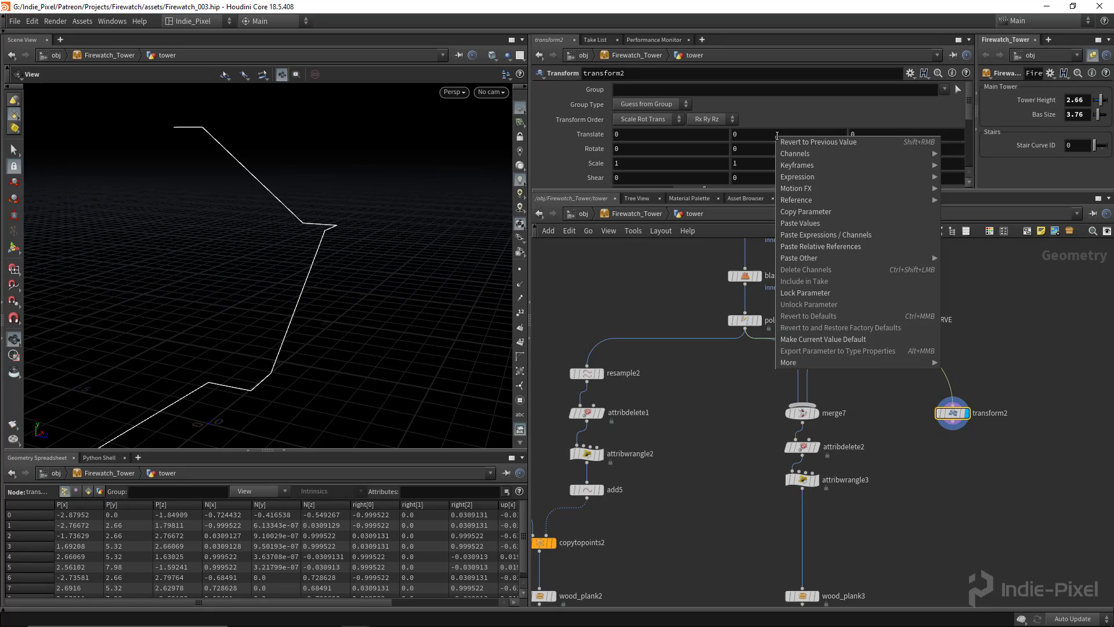
pyautogui.click(816, 246)
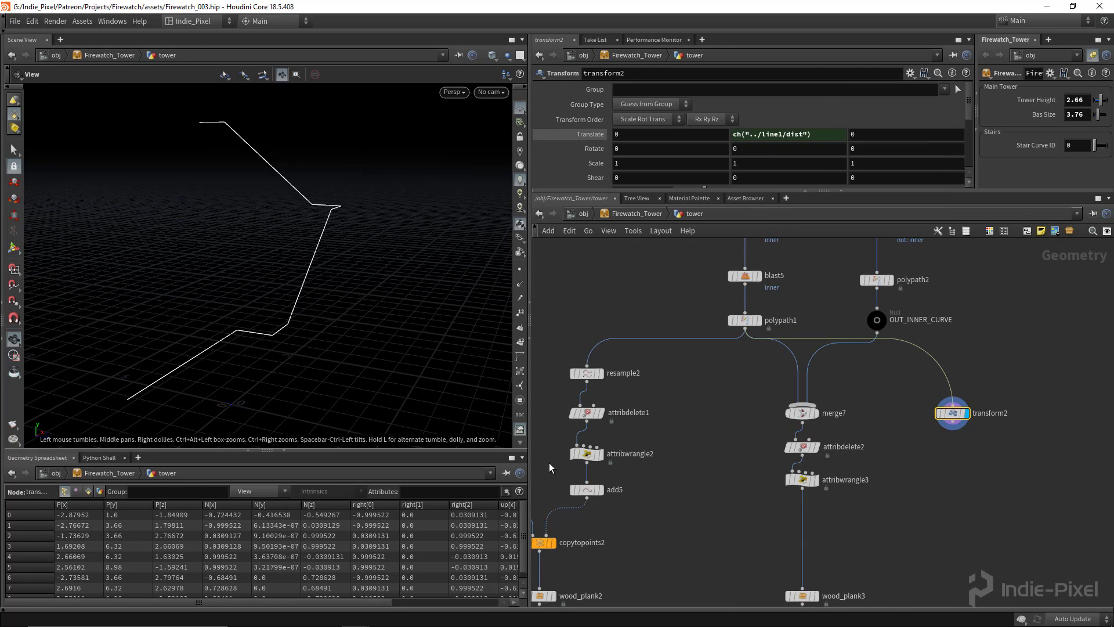
# Duplicate attribwrangle3 below transform2, feed it from transform2, and display the copy
pyautogui.moveTo(587, 490)
pyautogui.moveTo(665, 540); pyautogui.dragTo(848, 522, button='middle')
pyautogui.click(682, 473)
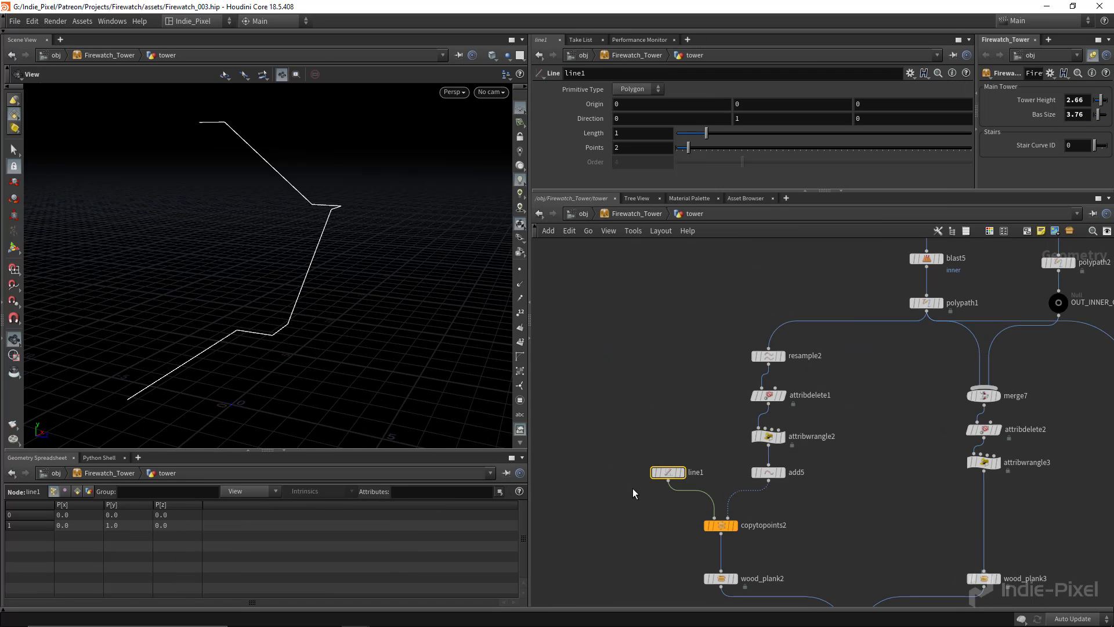
pyautogui.moveTo(720, 464); pyautogui.dragTo(506, 383, button='middle')
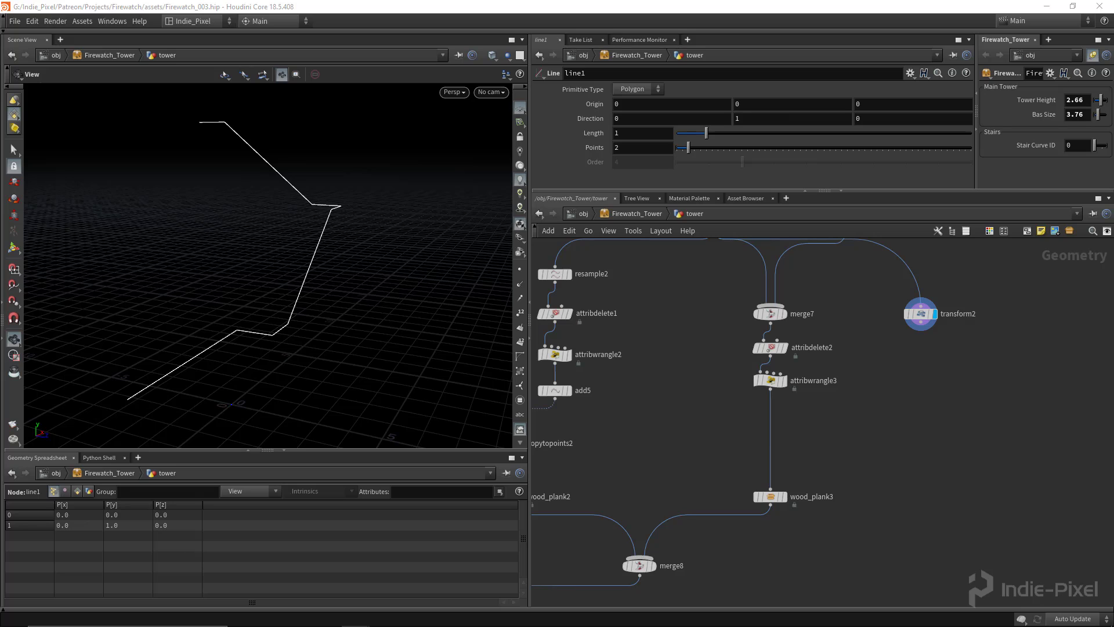
pyautogui.keyDown('alt'); pyautogui.moveTo(771, 381); pyautogui.dragTo(922, 381); pyautogui.keyUp('alt')
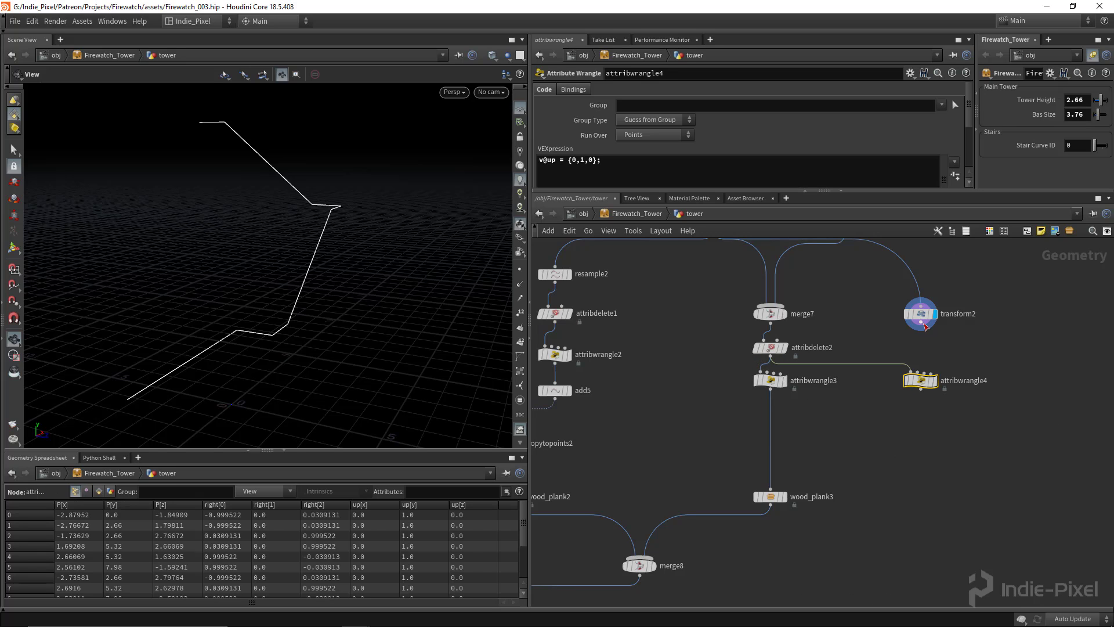
pyautogui.click(934, 381)
# Duplicate wood_plank3 below attribwrangle4, feed it from attribwrangle4, display it, and set the plank size to 0.16 by 0.07
pyautogui.keyDown('alt'); pyautogui.moveTo(770, 497); pyautogui.dragTo(921, 497); pyautogui.keyUp('alt')
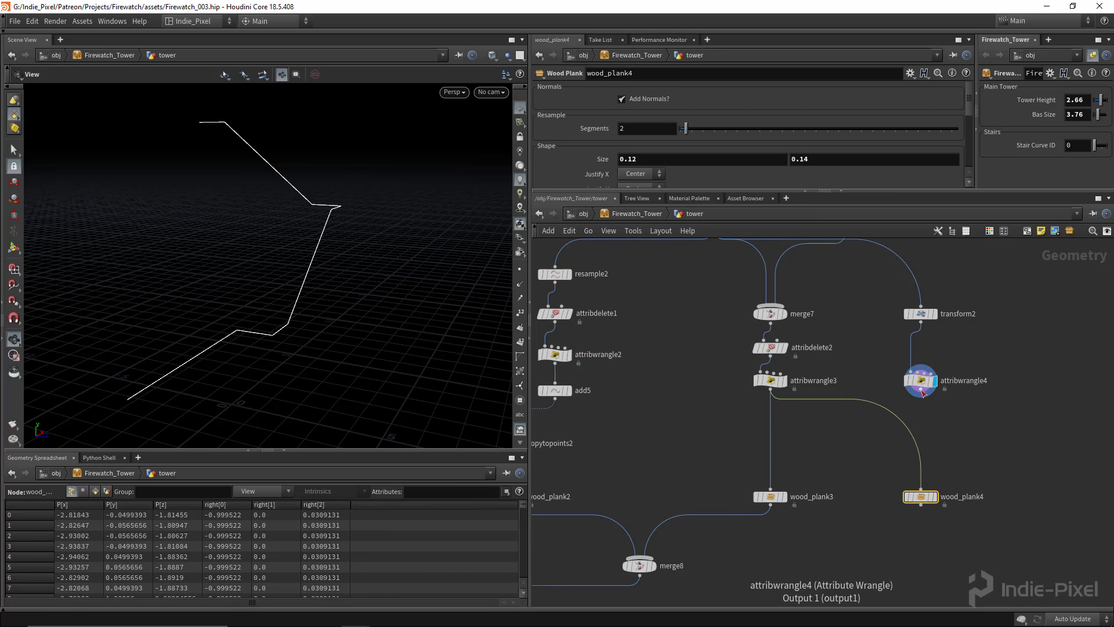
pyautogui.click(934, 497)
pyautogui.moveTo(293, 323); pyautogui.dragTo(358, 333, button='right')
pyautogui.moveTo(358, 334); pyautogui.dragTo(285, 334)
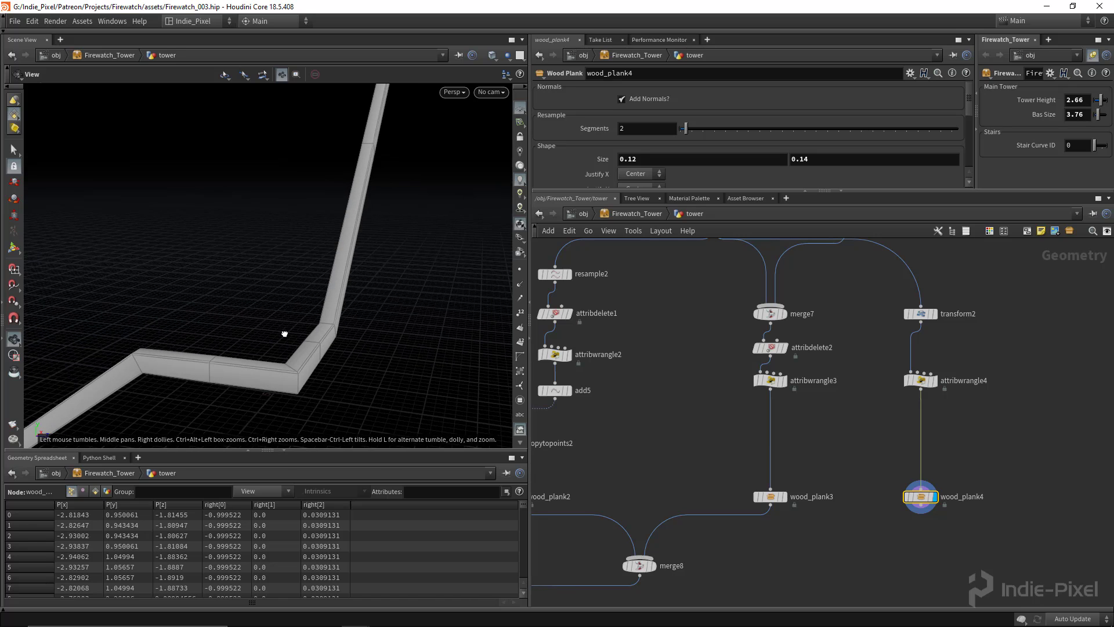
pyautogui.moveTo(831, 162); pyautogui.dragTo(734, 156, button='middle')
pyautogui.moveTo(667, 162); pyautogui.dragTo(696, 187, button='middle')
# Wire wood_plank4 into merge8 and display merge9 to show the stairs with the handrail
pyautogui.moveTo(824, 539); pyautogui.dragTo(861, 452, button='middle')
pyautogui.click(957, 421)
pyautogui.click(687, 473)
pyautogui.moveTo(701, 502); pyautogui.dragTo(938, 457, button='middle')
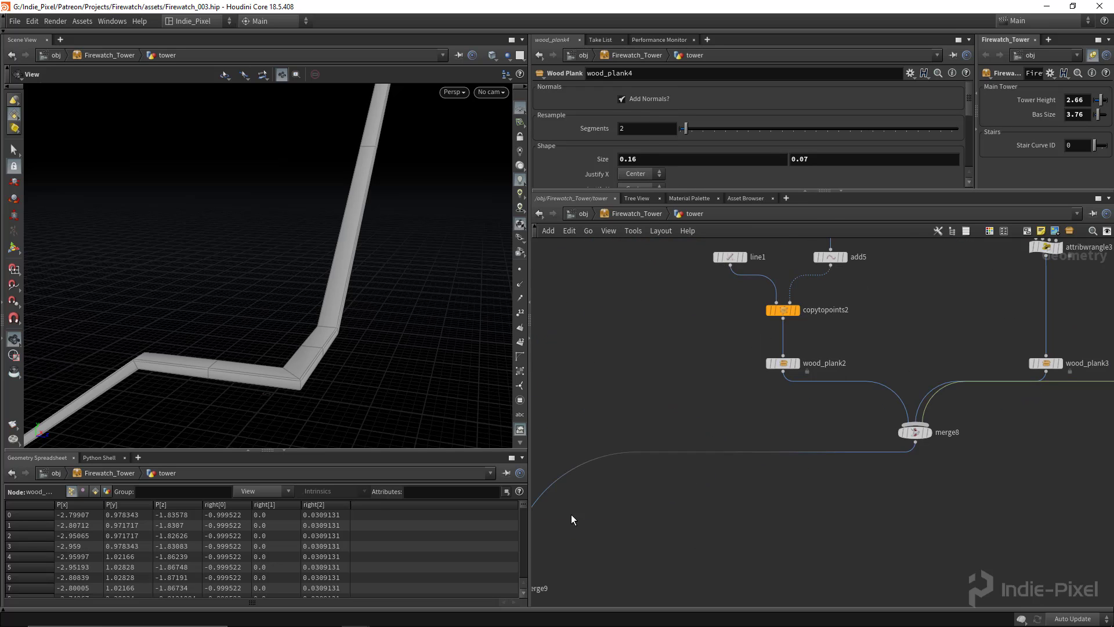
pyautogui.moveTo(571, 514); pyautogui.dragTo(787, 412, button='middle')
pyautogui.click(733, 489)
pyautogui.moveTo(371, 296); pyautogui.dragTo(253, 242, button='right')
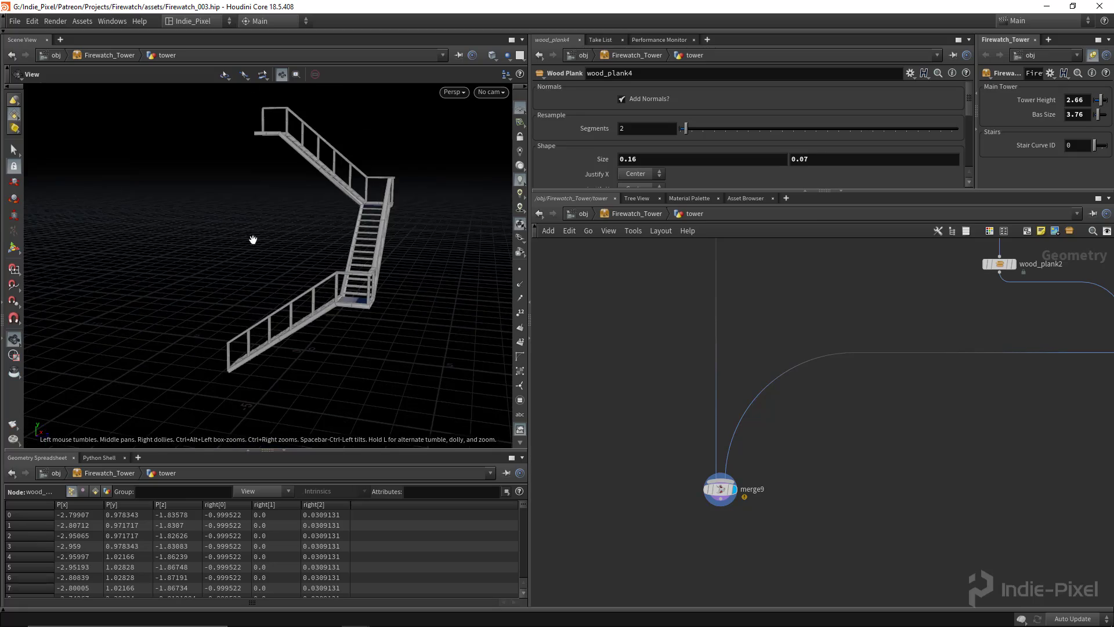
pyautogui.moveTo(323, 189); pyautogui.dragTo(346, 277)
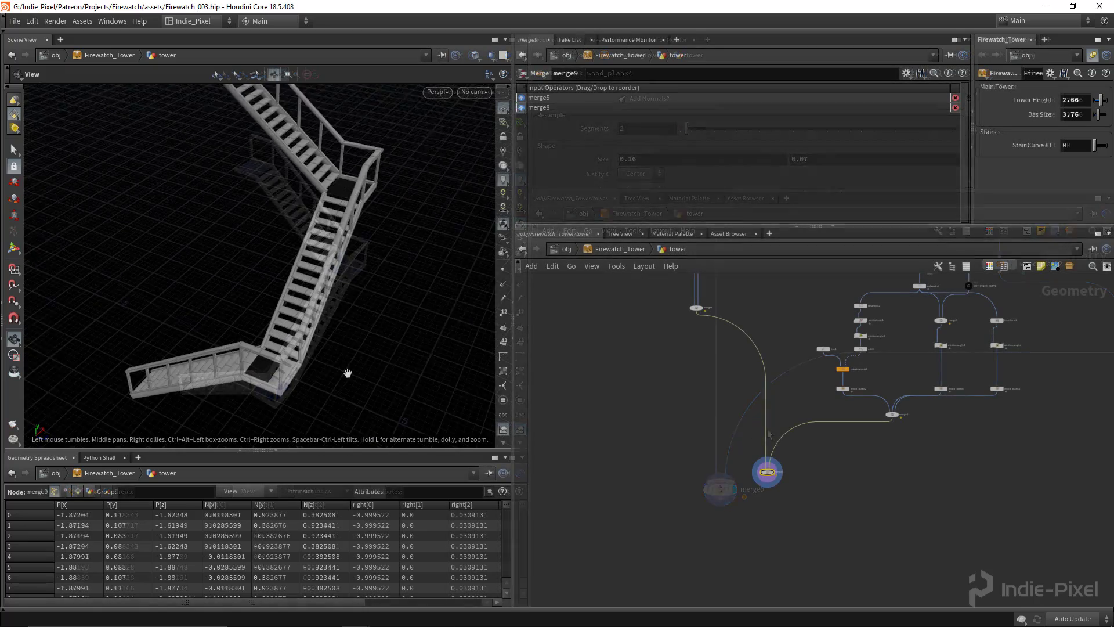
# Examine the side beams where they meet the landing, and the inner curve output by convertline1
pyautogui.scroll(5, 255, 325)
pyautogui.moveTo(289, 325); pyautogui.dragTo(384, 301)
pyautogui.scroll(8, 900, 432)
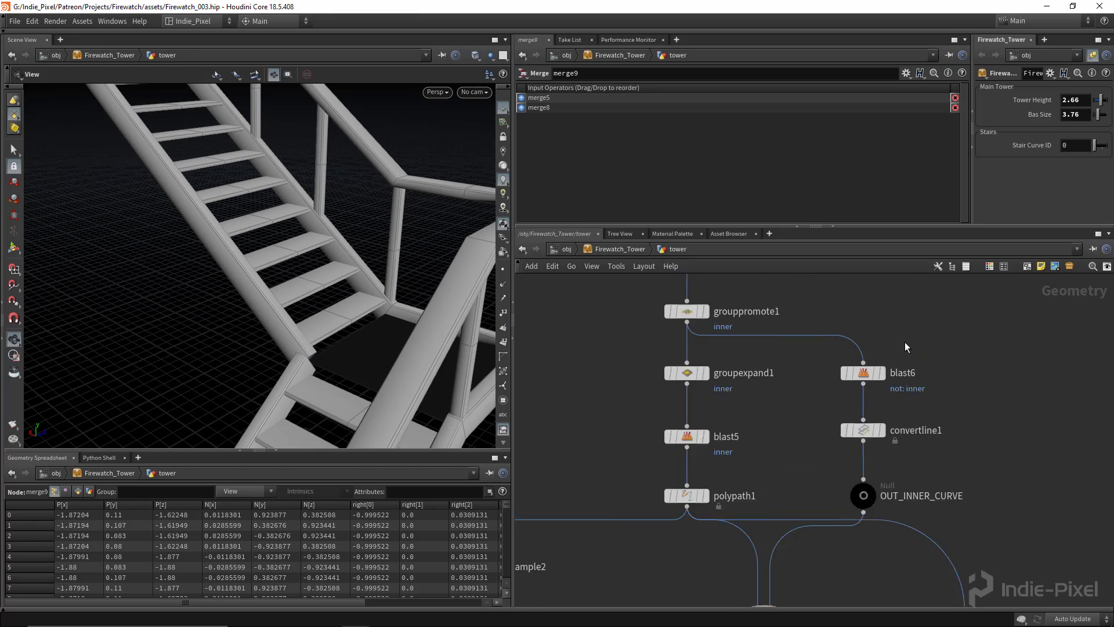
pyautogui.click(876, 448)
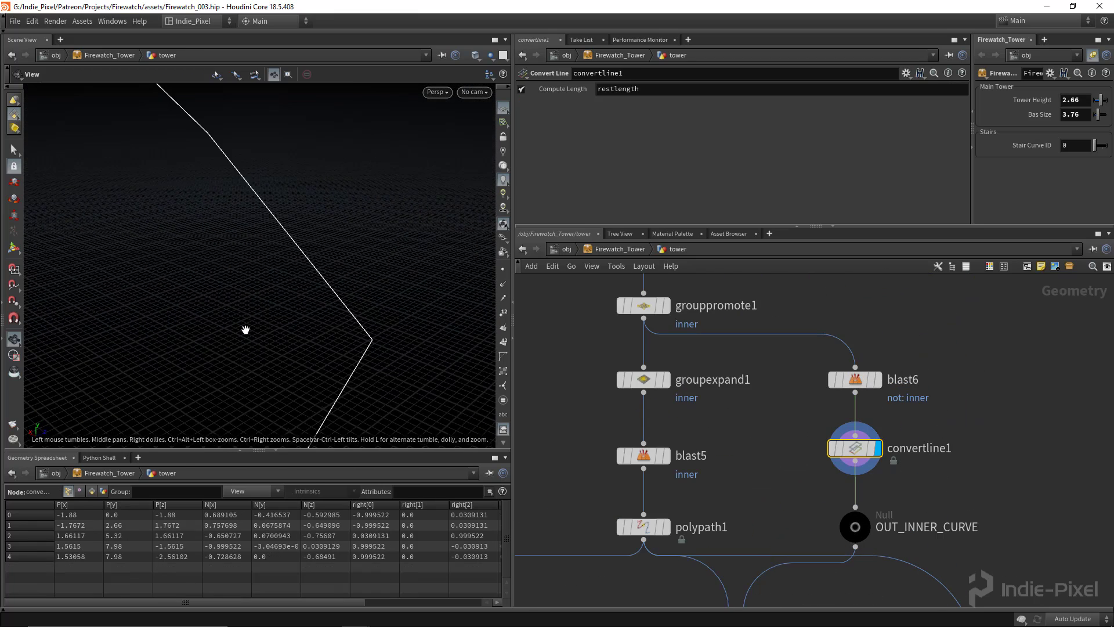
pyautogui.moveTo(254, 287); pyautogui.dragTo(213, 277)
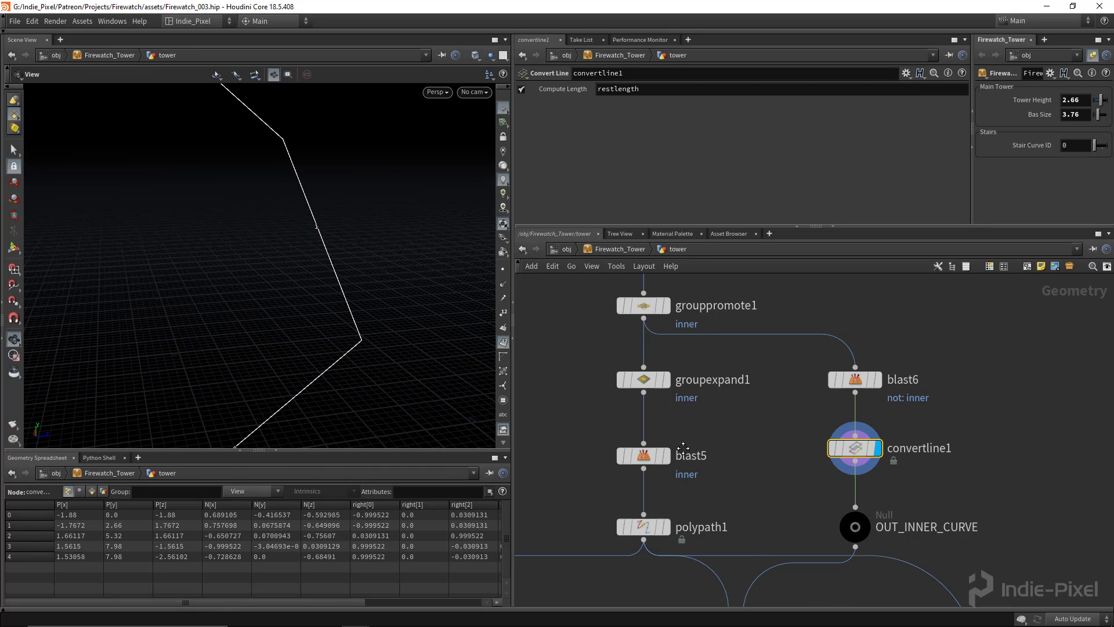
# Display merge8 and examine the beam, post and handrail corners from several angles
pyautogui.scroll(-4, 683, 448)
pyautogui.moveTo(768, 534); pyautogui.dragTo(825, 377, button='middle')
pyautogui.scroll(4, 695, 506)
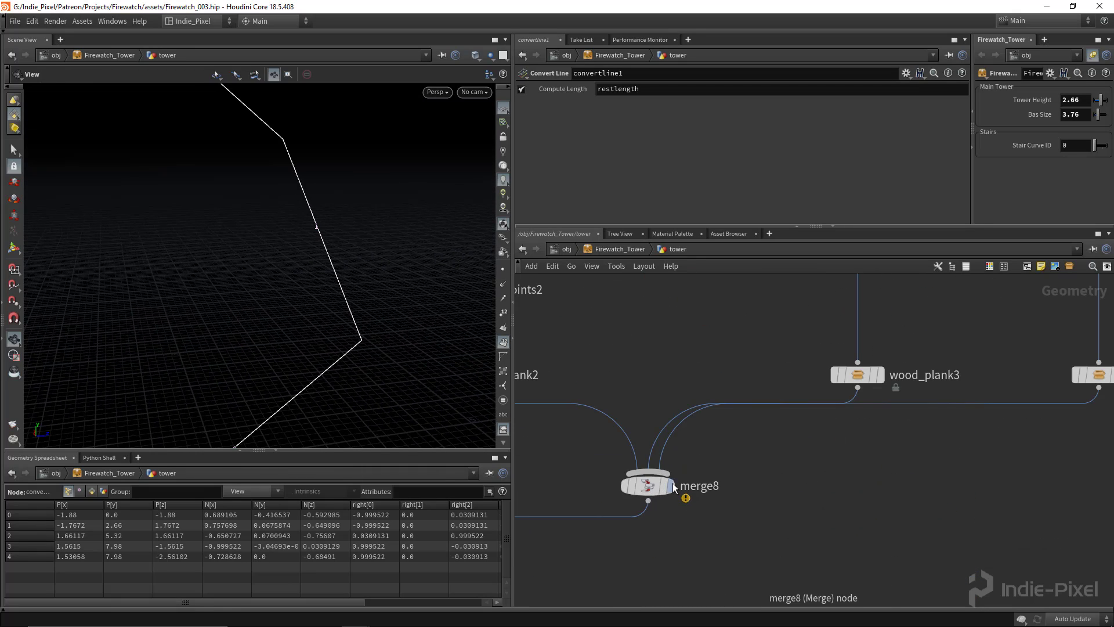
pyautogui.click(673, 483)
pyautogui.scroll(3, 393, 315)
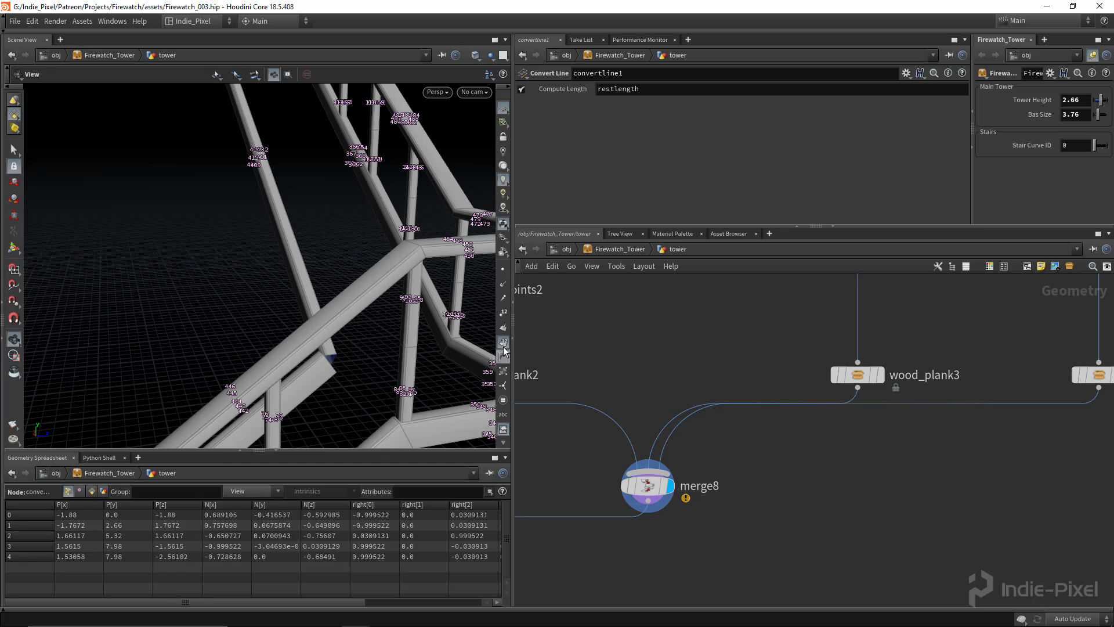
pyautogui.moveTo(406, 341); pyautogui.dragTo(346, 348)
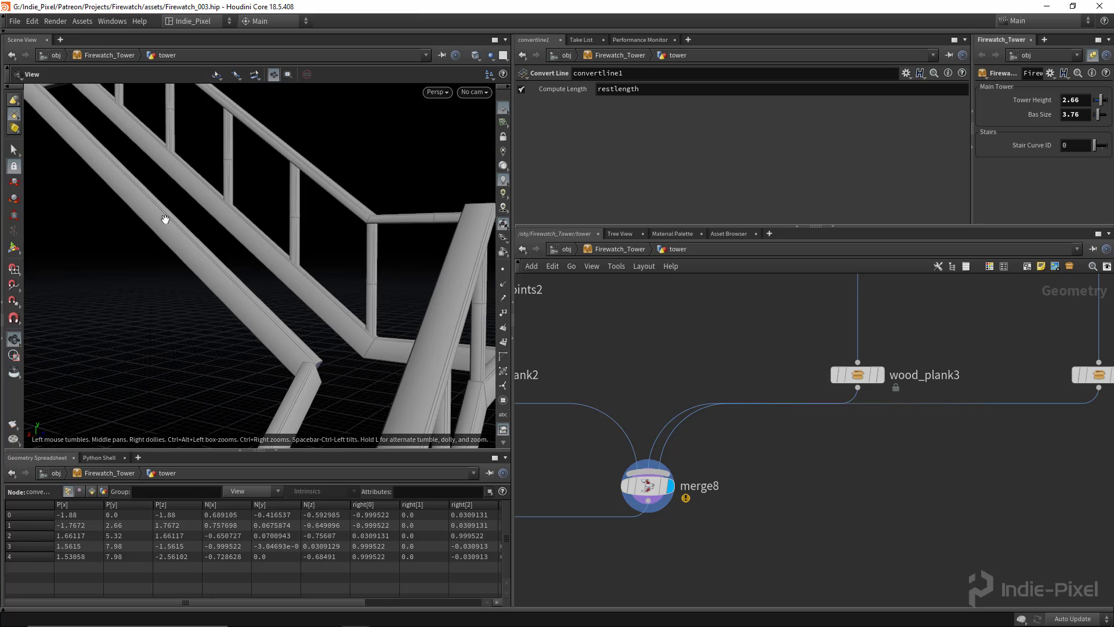
pyautogui.moveTo(305, 321); pyautogui.dragTo(286, 311, button='right')
pyautogui.moveTo(286, 311); pyautogui.dragTo(273, 278)
pyautogui.scroll(-4, 682, 389)
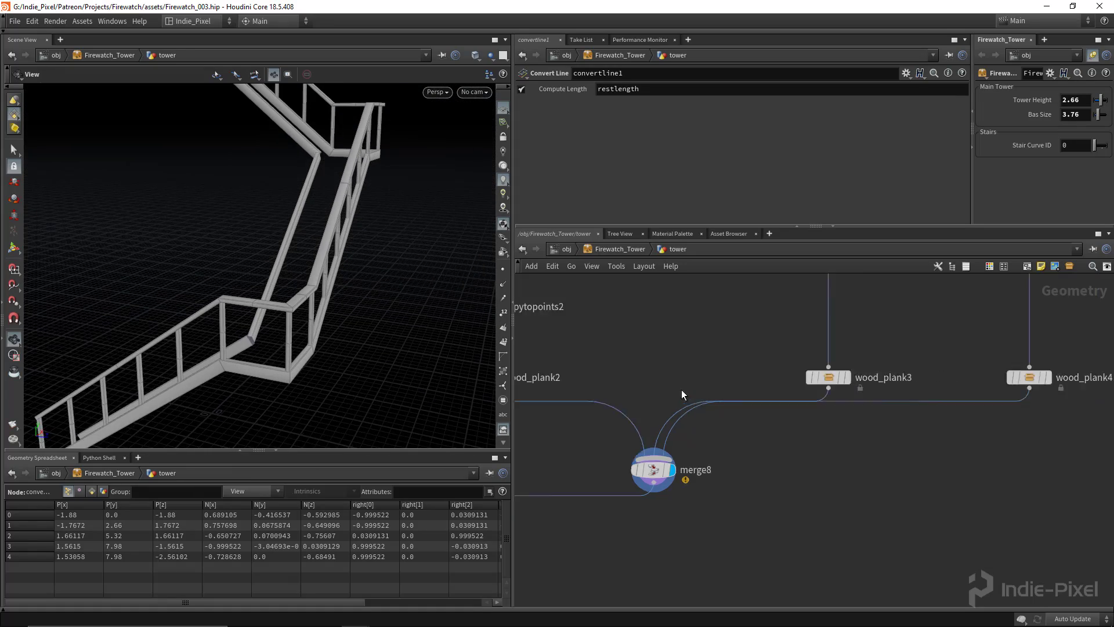
pyautogui.moveTo(317, 293); pyautogui.dragTo(368, 303, button='right')
pyautogui.moveTo(368, 304); pyautogui.dragTo(242, 299)
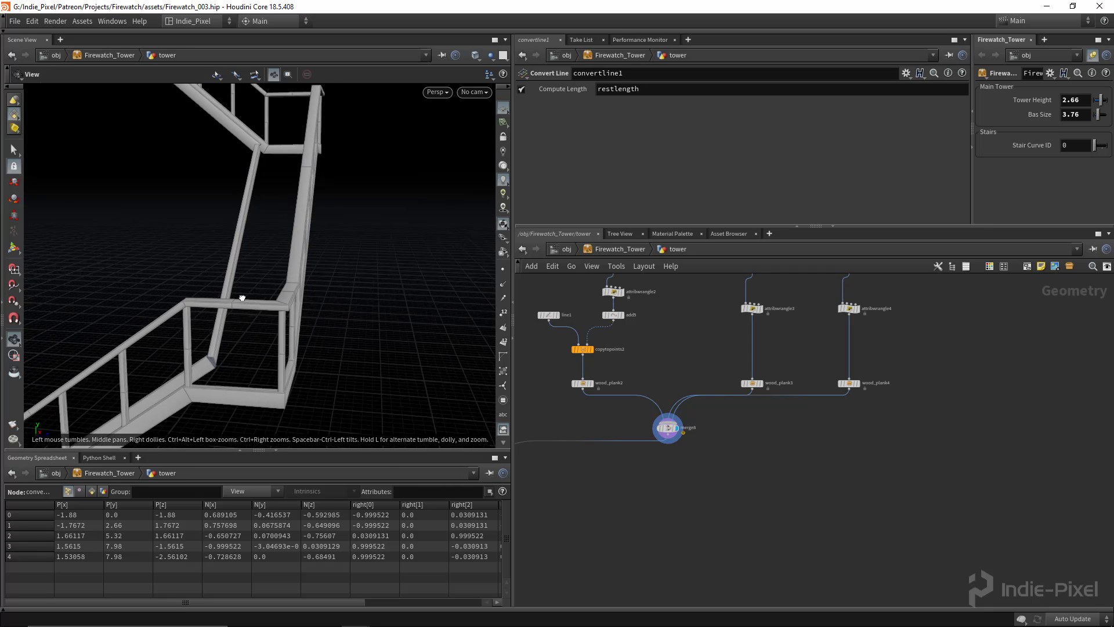
pyautogui.moveTo(242, 298); pyautogui.dragTo(322, 295, button='right')
pyautogui.moveTo(220, 297)
pyautogui.mouseDown()
pyautogui.moveTo(229, 278)
pyautogui.moveTo(209, 299)
pyautogui.mouseUp()
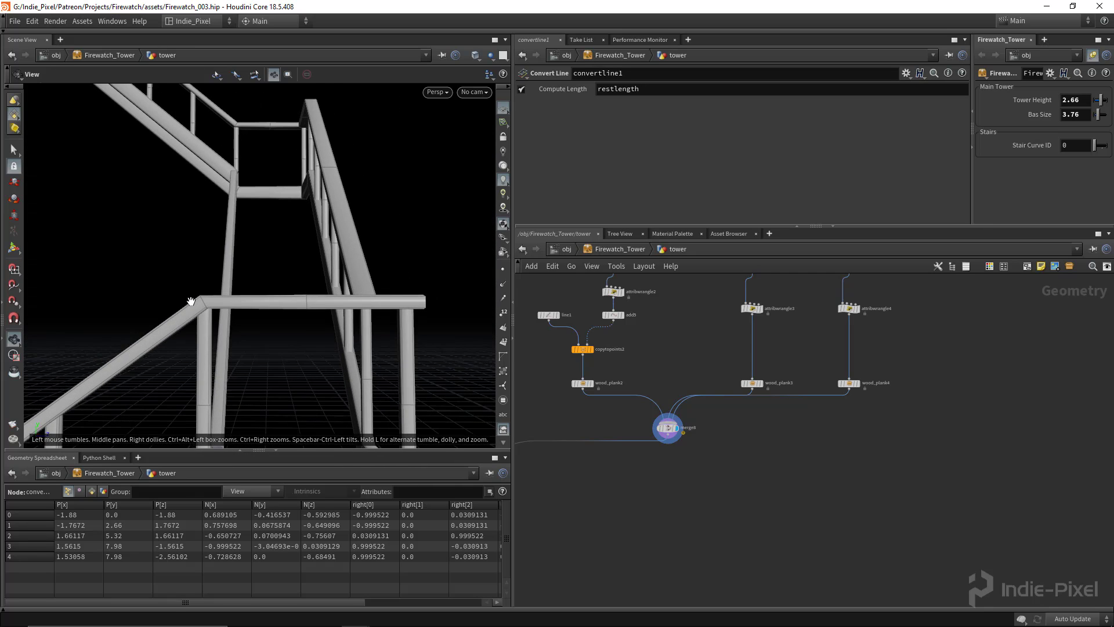
# Unlock wood_plank3 for editing, set Max Stretch on its internal sweep1 to 100, and return to the tower network
pyautogui.scroll(5, 747, 385)
pyautogui.rightClick(722, 381)
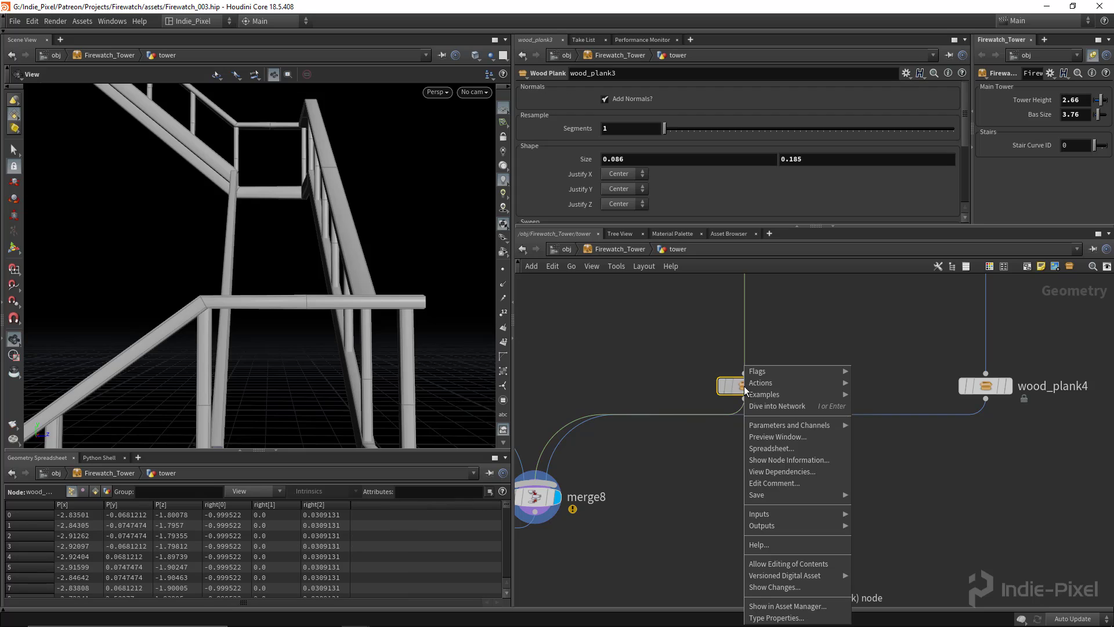
pyautogui.click(788, 564)
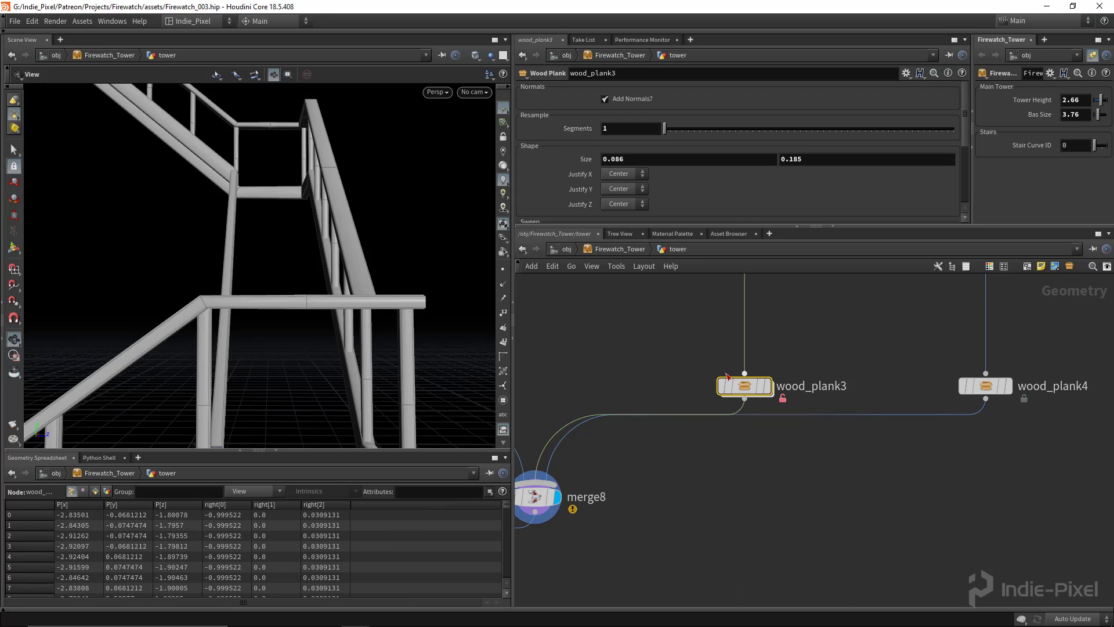
pyautogui.doubleClick(746, 386)
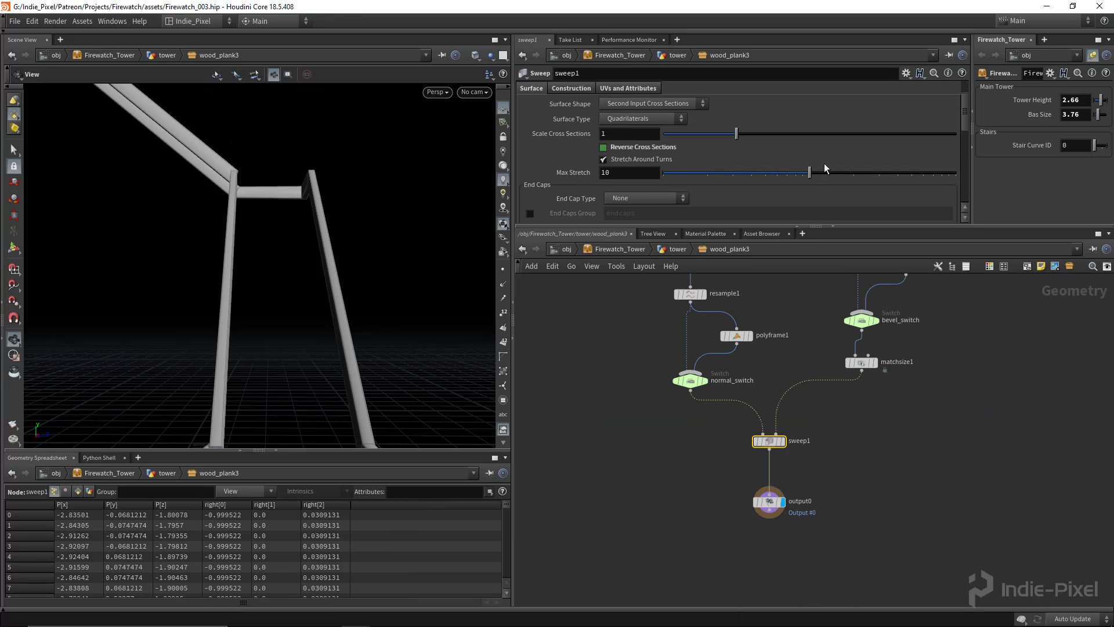
pyautogui.moveTo(827, 180); pyautogui.dragTo(985, 182)
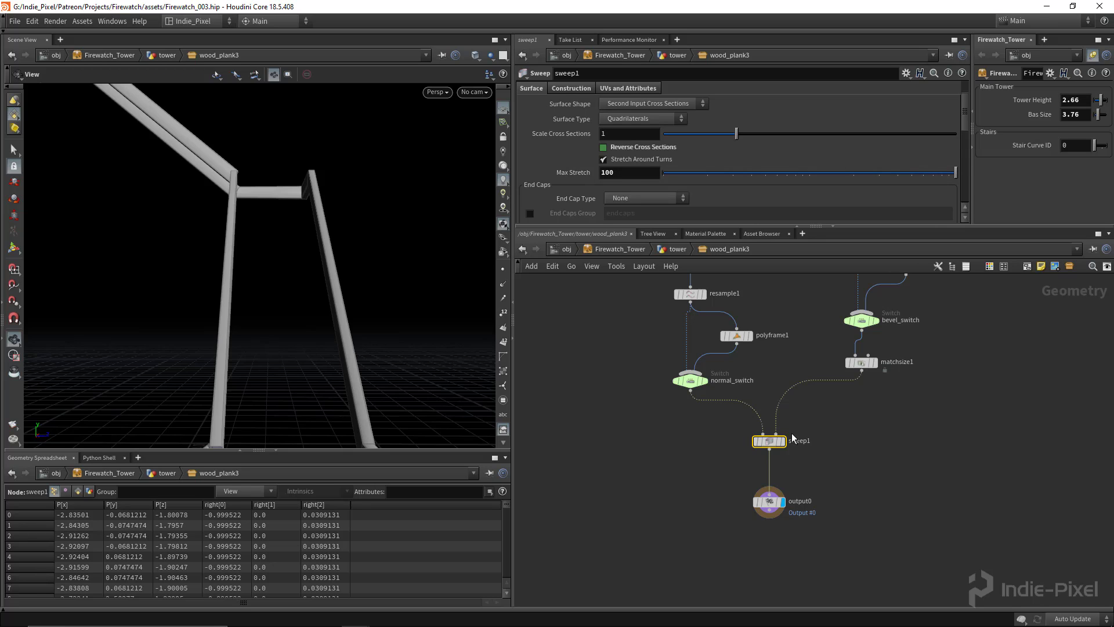
pyautogui.press('u')
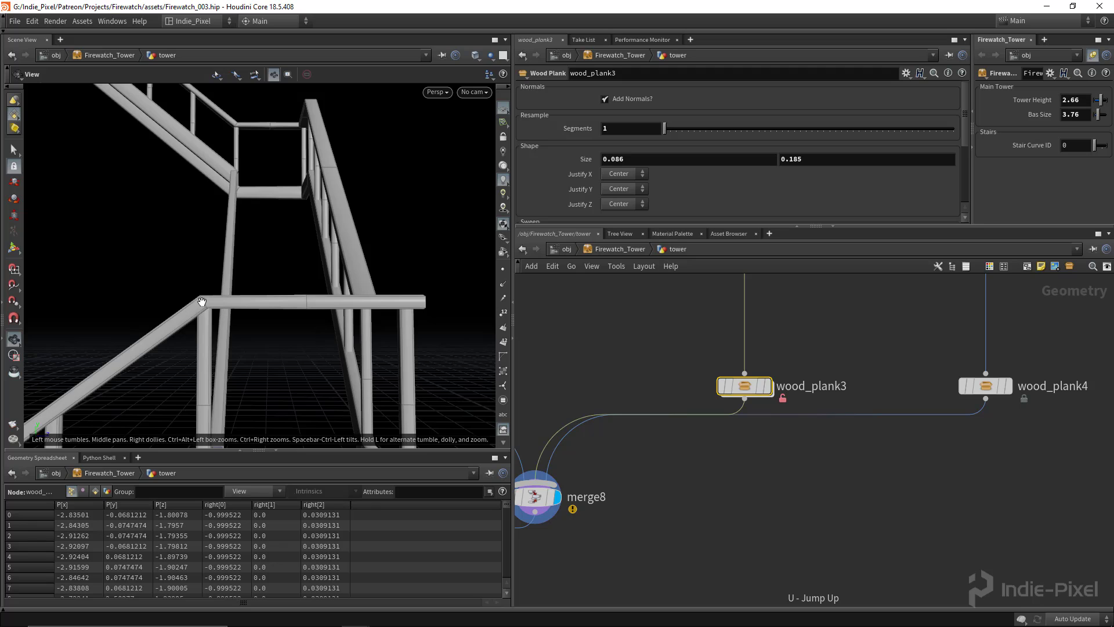
# Save wood_plank3's node type and match the node to the current definition
pyautogui.rightClick(746, 386)
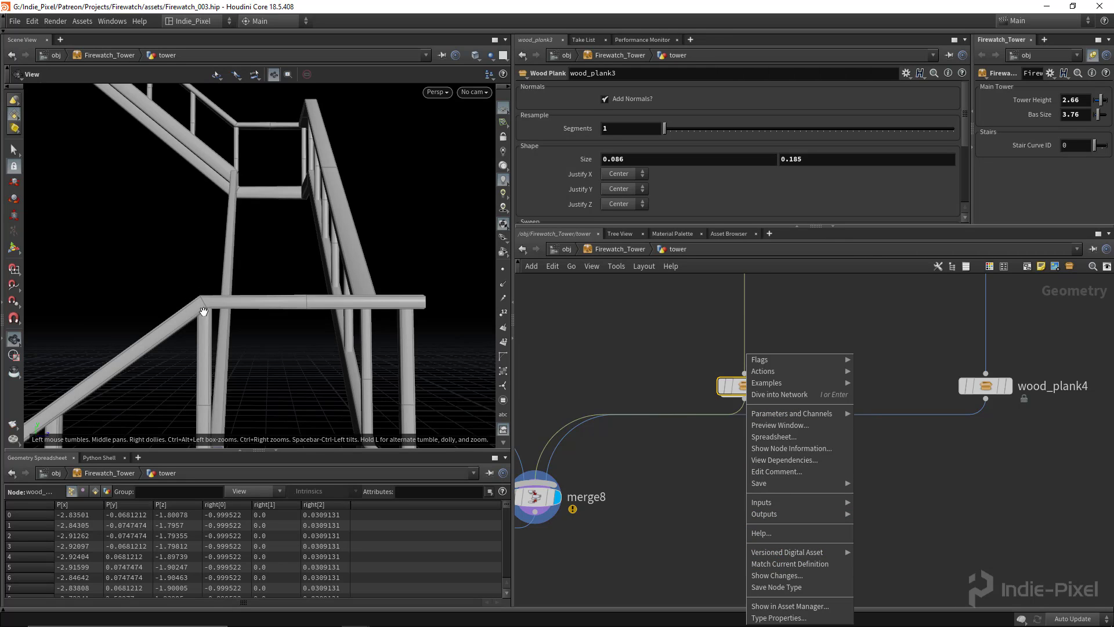
pyautogui.click(795, 587)
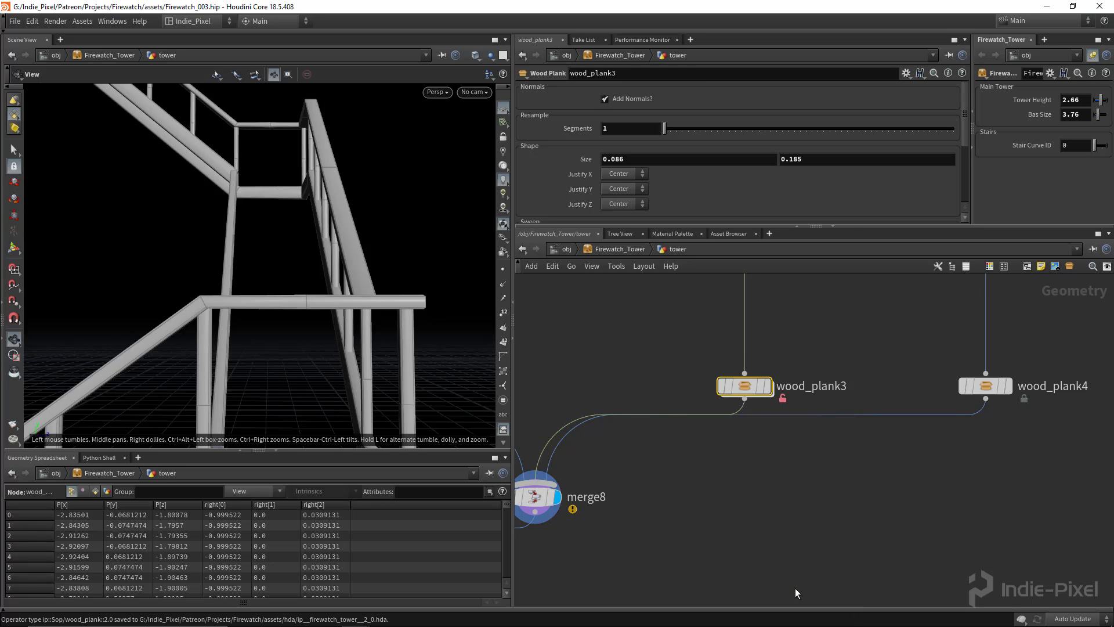
pyautogui.rightClick(748, 396)
pyautogui.click(767, 564)
# Display merge9 to show the steps and landings together with the beams and railings
pyautogui.moveTo(394, 330); pyautogui.dragTo(305, 334)
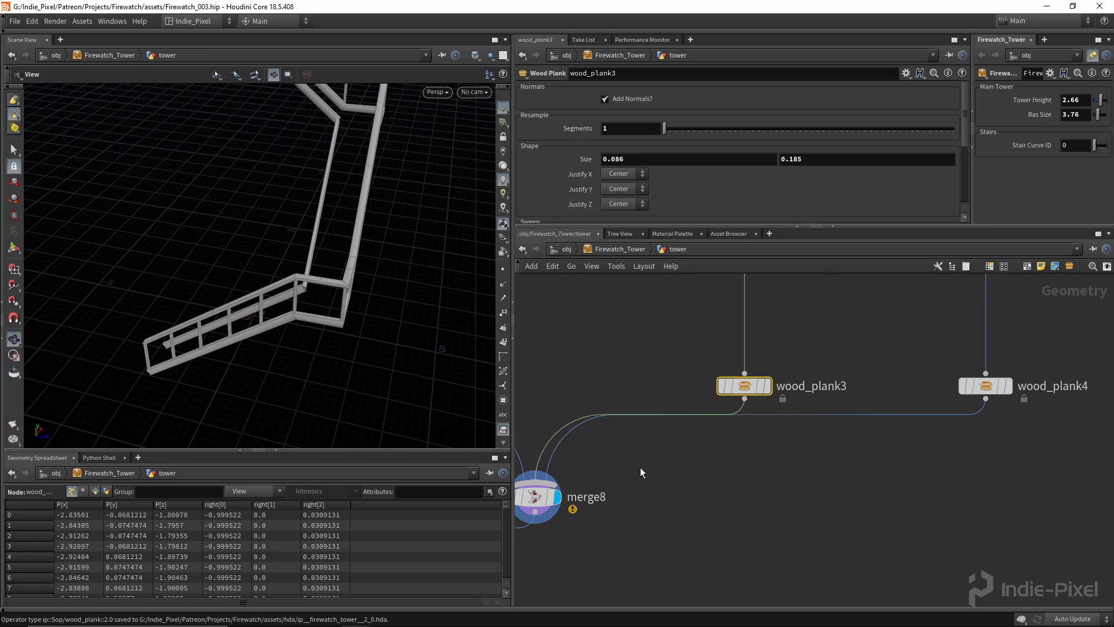
pyautogui.scroll(-5, 639, 468)
pyautogui.moveTo(639, 468); pyautogui.dragTo(950, 403, button='middle')
pyautogui.scroll(5, 726, 516)
pyautogui.click(655, 485)
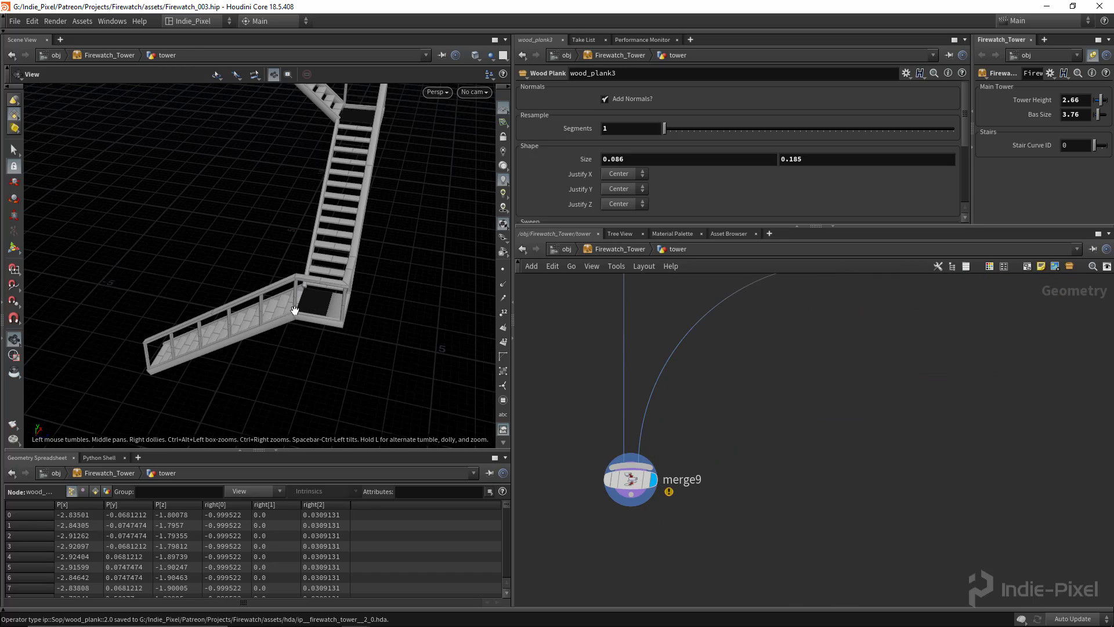
# Select all the stair nodes downstream of copy2 through merge9 and collapse them into one subnetwork
pyautogui.moveTo(409, 276); pyautogui.dragTo(288, 290)
pyautogui.scroll(-3, 730, 526)
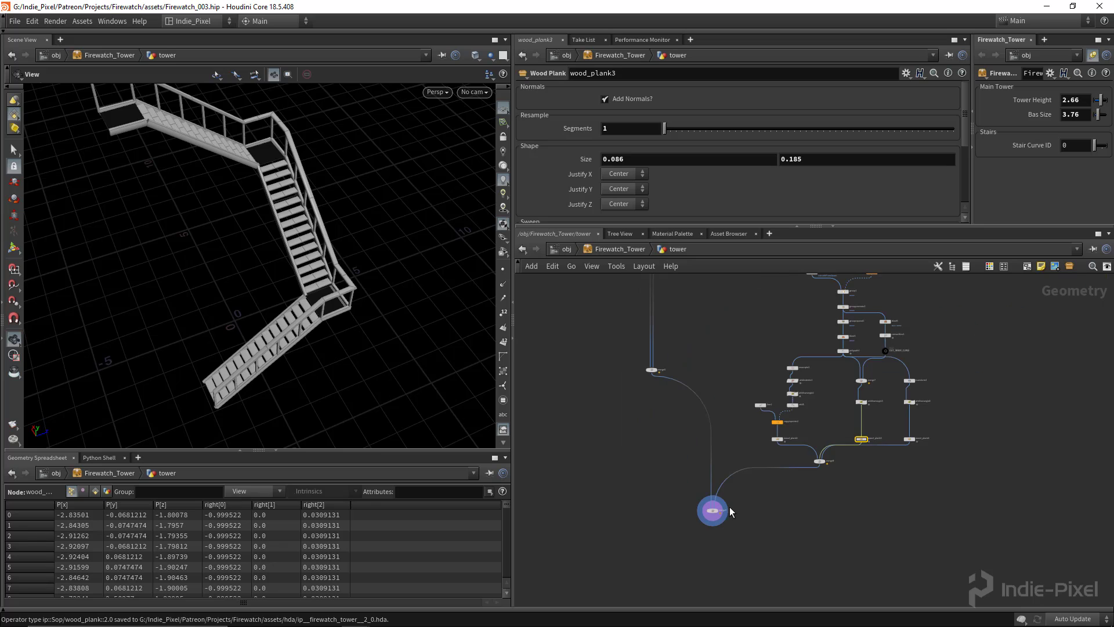
pyautogui.moveTo(723, 395); pyautogui.dragTo(734, 473, button='middle')
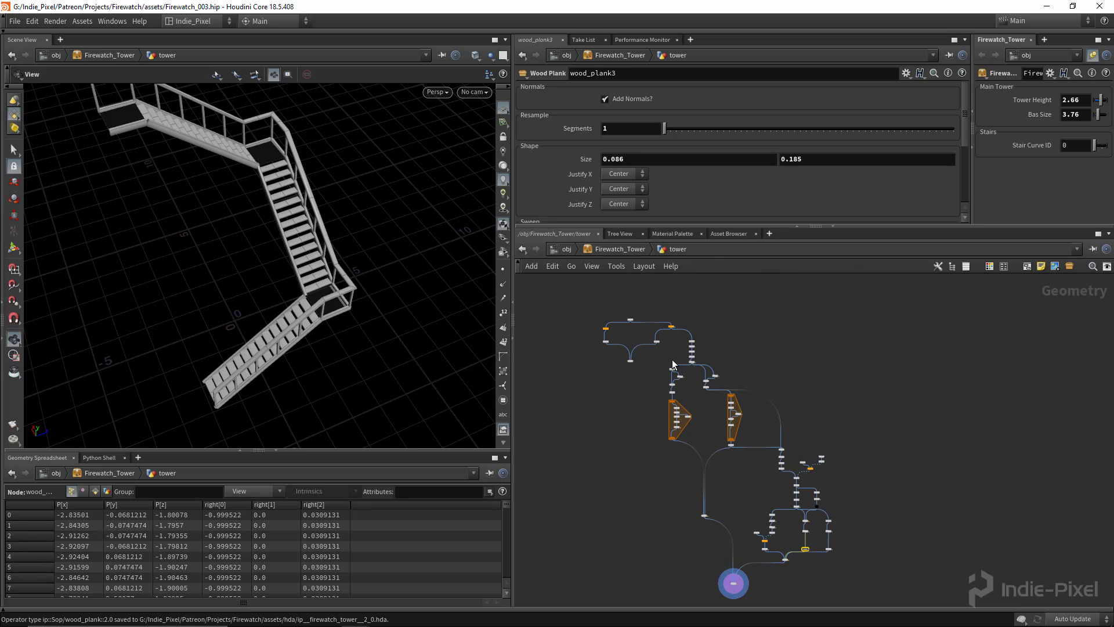
pyautogui.scroll(5, 678, 340)
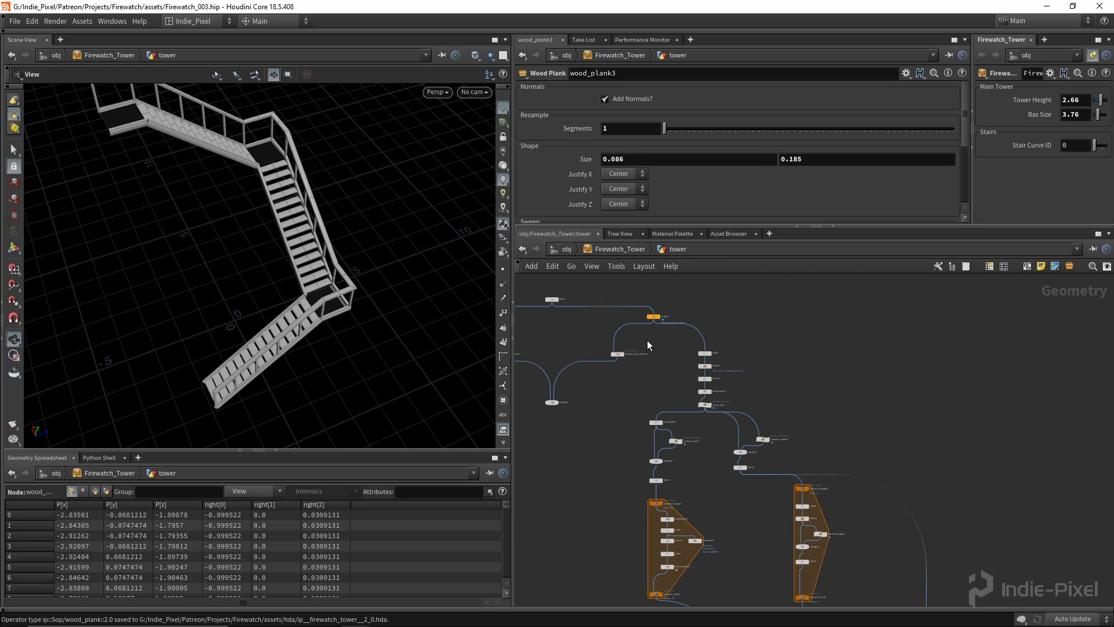
pyautogui.moveTo(634, 336); pyautogui.dragTo(864, 598)
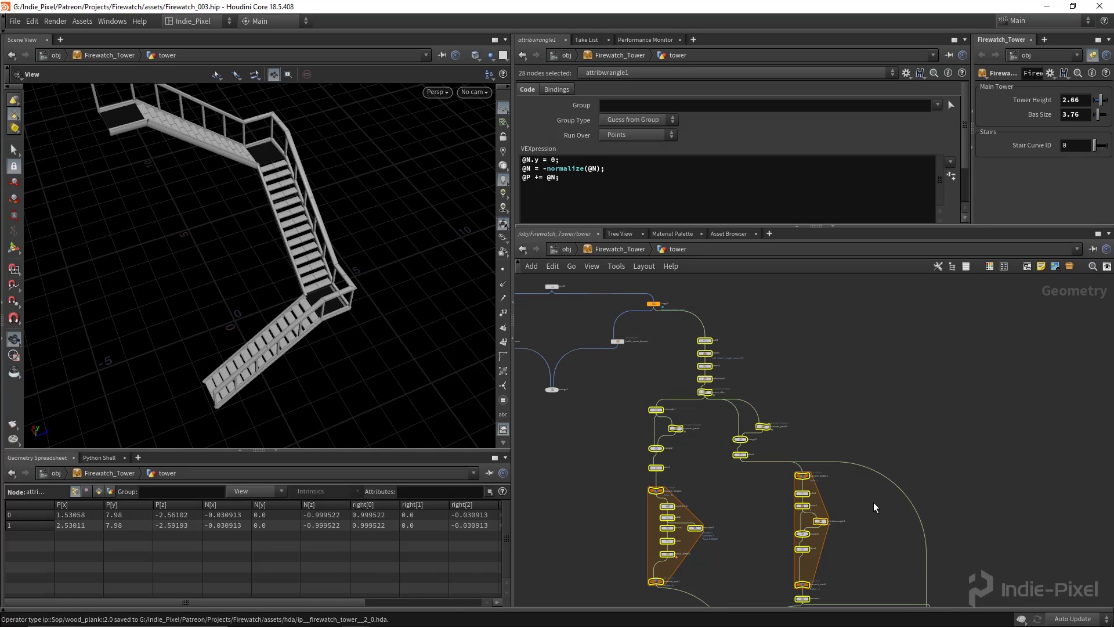
pyautogui.scroll(-5, 877, 511)
pyautogui.moveTo(851, 462); pyautogui.dragTo(719, 264, button='middle')
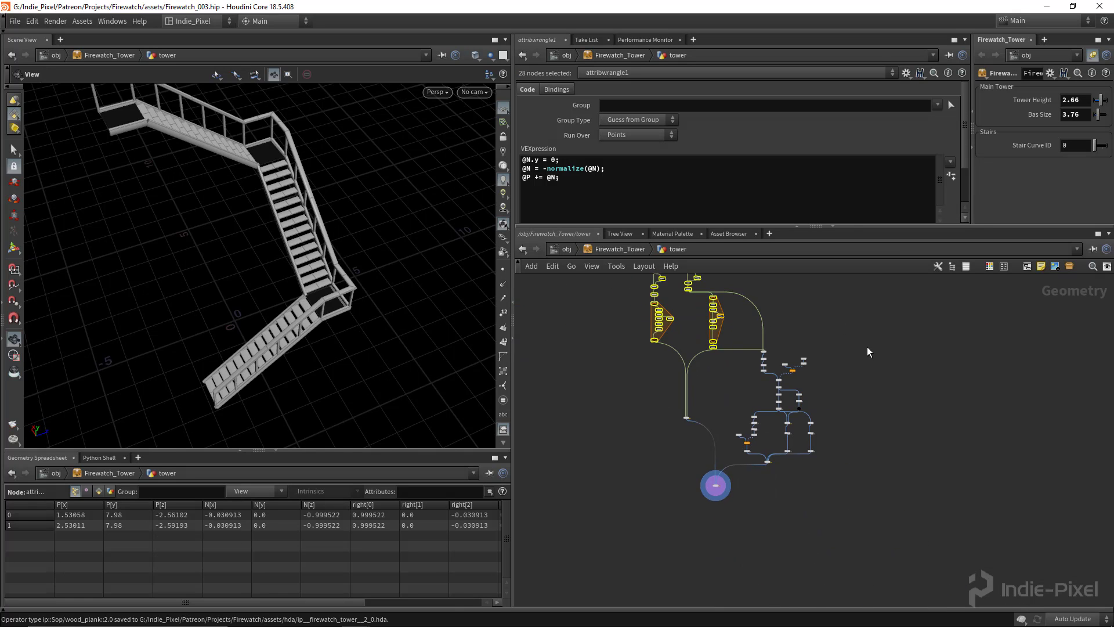
pyautogui.keyDown('shift'); pyautogui.moveTo(867, 347); pyautogui.dragTo(722, 540); pyautogui.keyUp('shift')
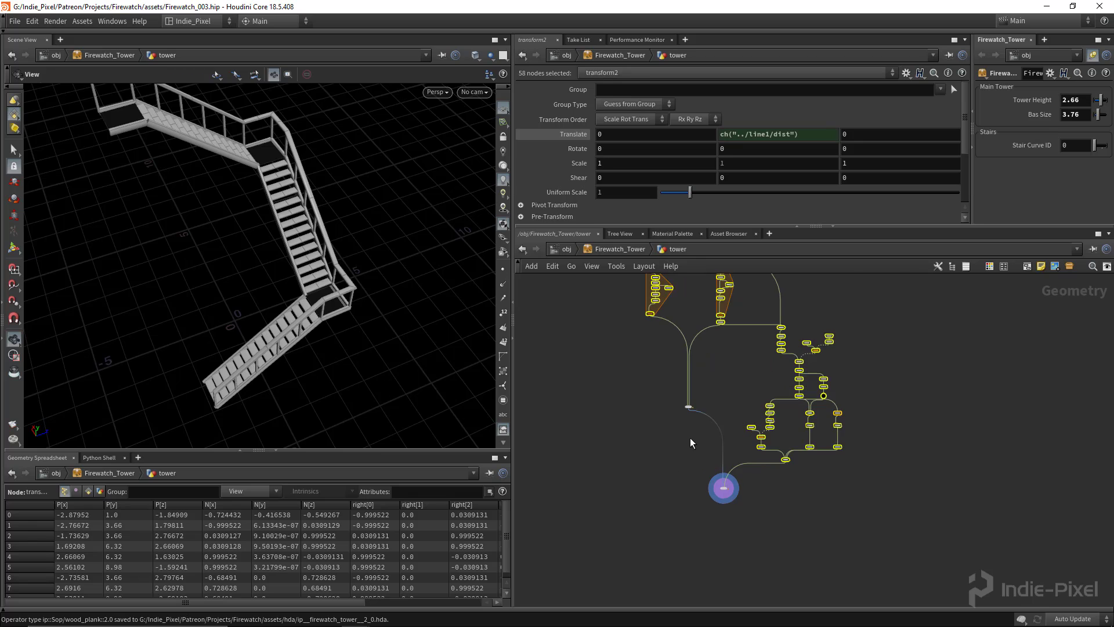
pyautogui.scroll(4, 690, 438)
pyautogui.keyDown('shift'); pyautogui.moveTo(646, 460); pyautogui.dragTo(740, 347); pyautogui.keyUp('shift')
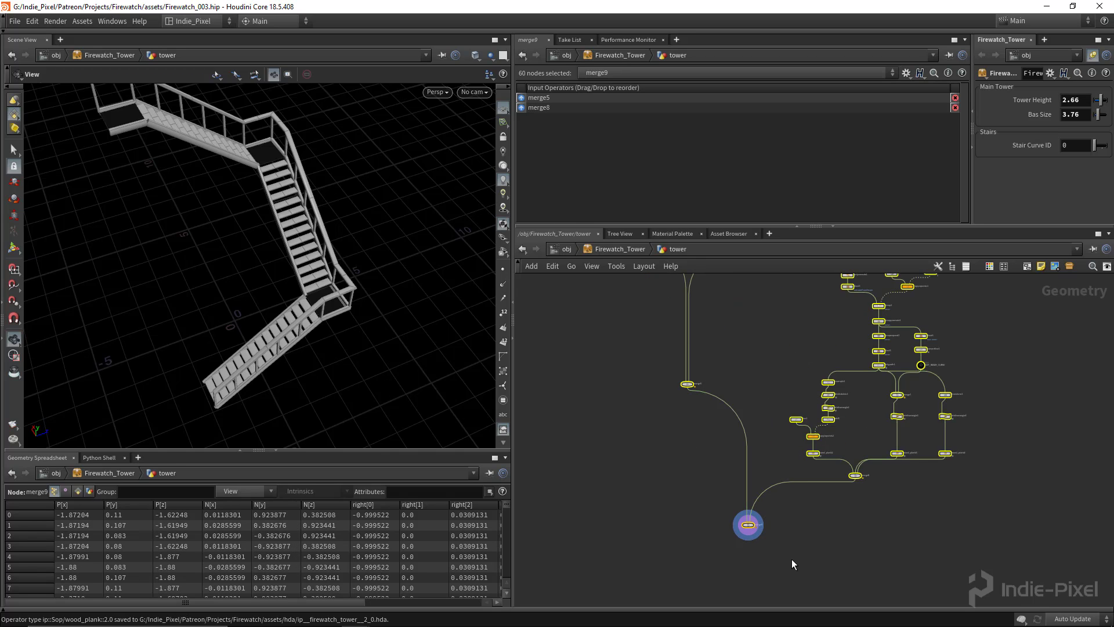
pyautogui.hotkey('shift', 'c')
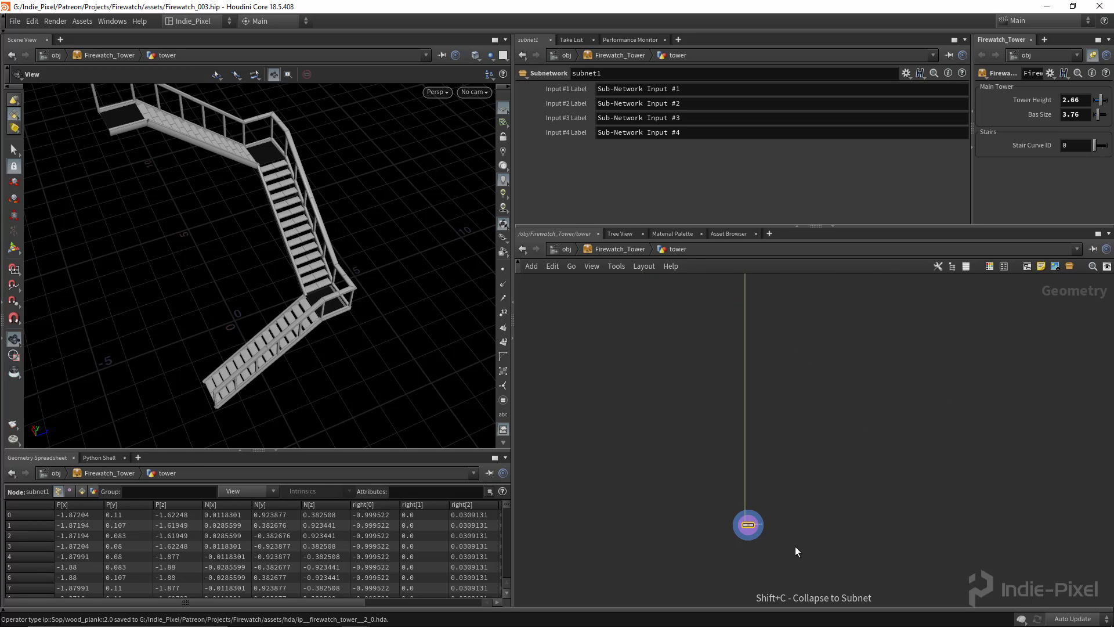
# Place the new subnetwork beside build_cross_beams, below copy2, and rename it build_stairs
pyautogui.moveTo(757, 527); pyautogui.dragTo(745, 481)
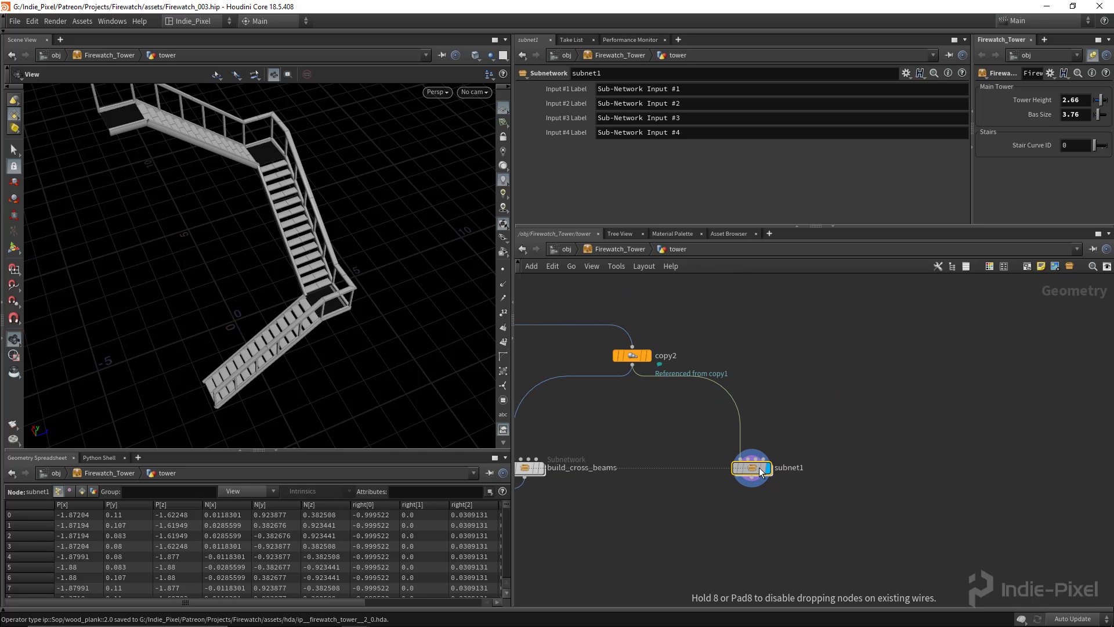
pyautogui.doubleClick(792, 467)
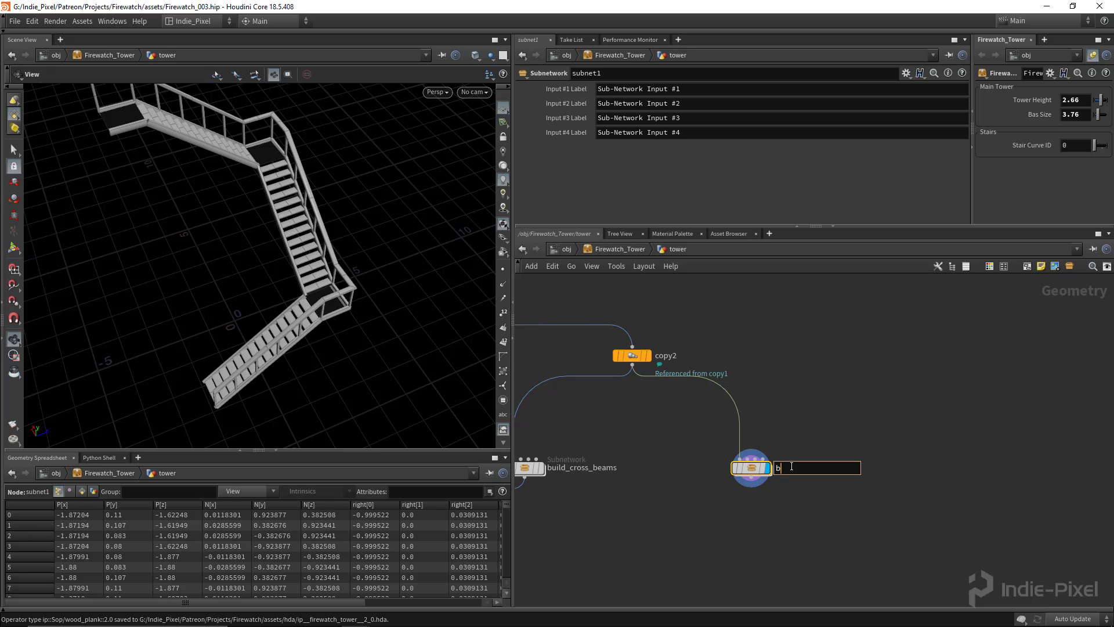
pyautogui.write('build_stairs')
pyautogui.press('Return')
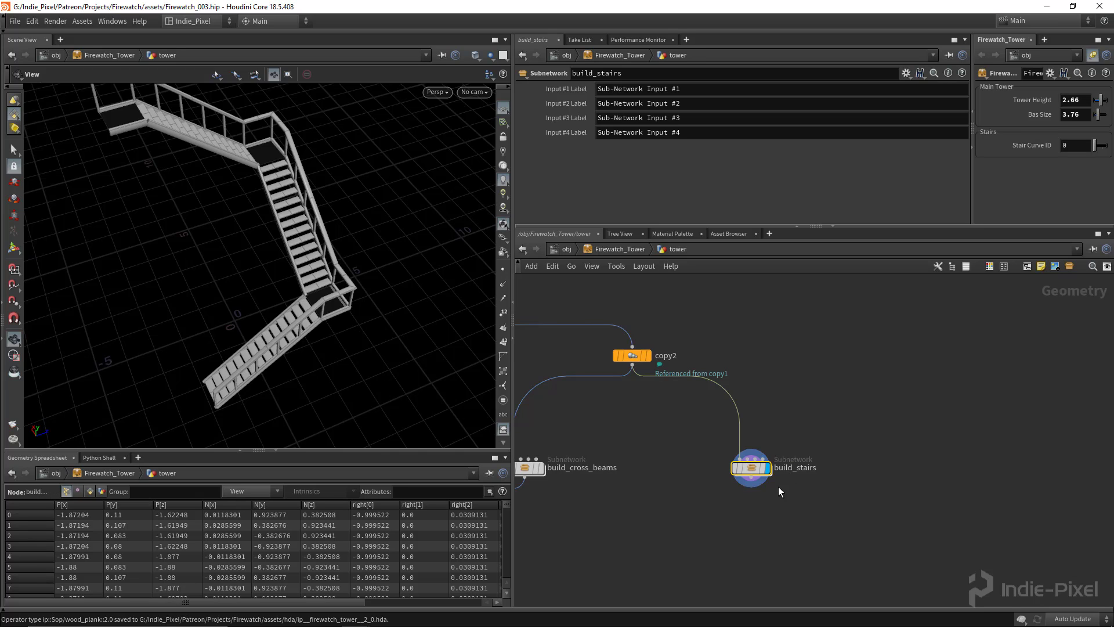
# Connect build_stairs into merge1 alongside the main tower and cross beams, and display merge1
pyautogui.scroll(-2, 778, 486)
pyautogui.moveTo(779, 486); pyautogui.dragTo(956, 407, button='middle')
pyautogui.moveTo(956, 407); pyautogui.dragTo(694, 517)
pyautogui.click(705, 517)
pyautogui.moveTo(699, 564); pyautogui.dragTo(719, 512, button='middle')
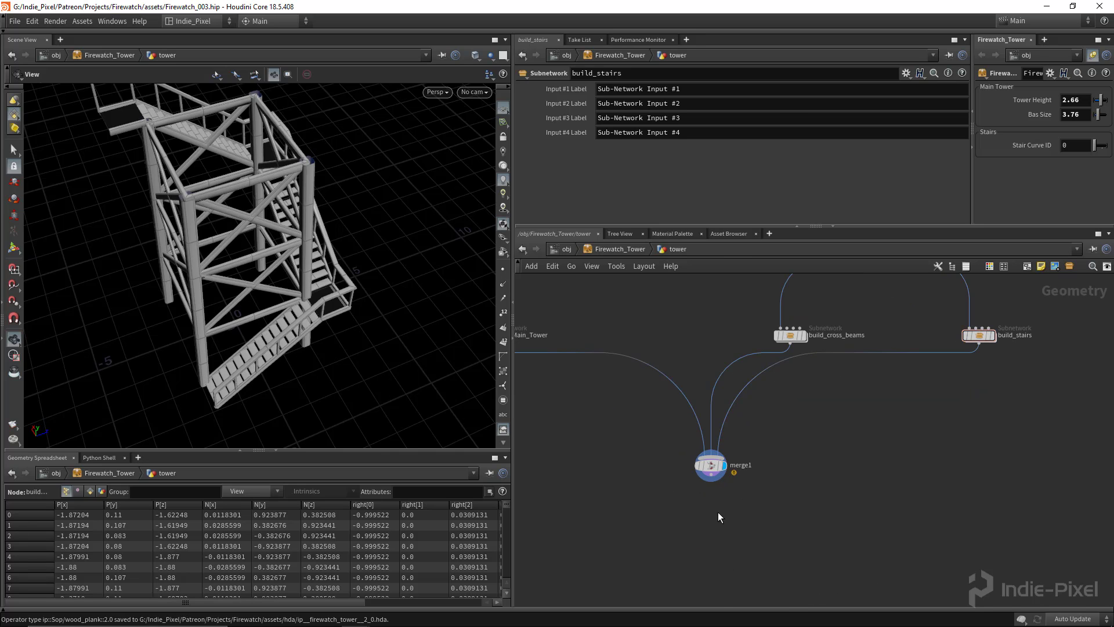
# Add a Normal node below merge1, wire merge1 into it, and display the Normal node
pyautogui.press('Tab')
pyautogui.write('no')
pyautogui.press('Return')
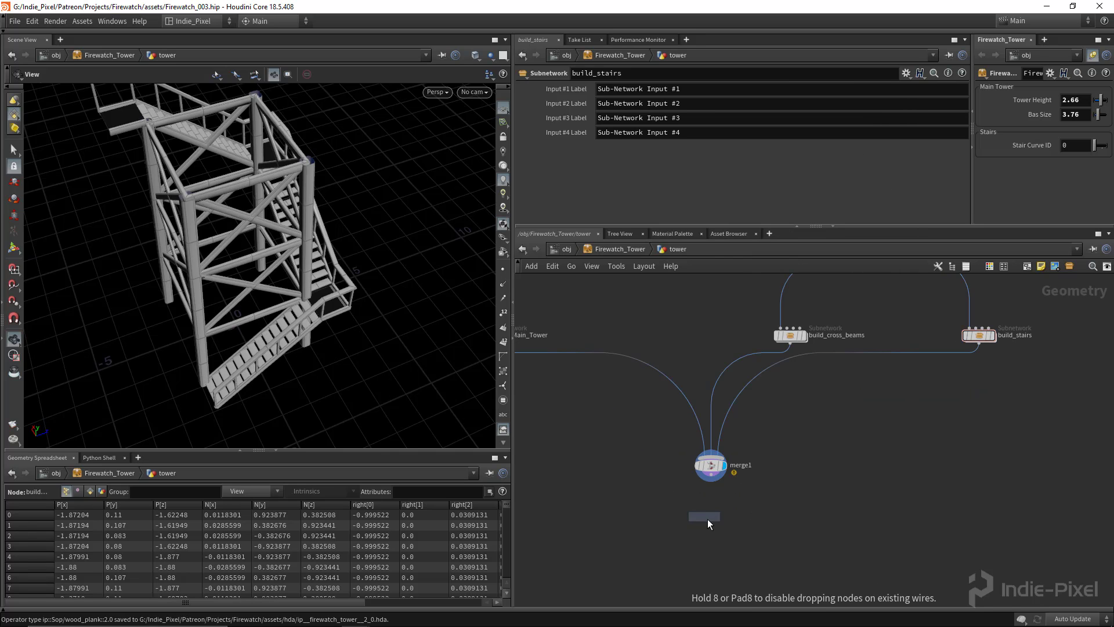
pyautogui.click(708, 518)
pyautogui.scroll(3, 715, 478)
pyautogui.moveTo(703, 470); pyautogui.dragTo(703, 530)
pyautogui.click(724, 544)
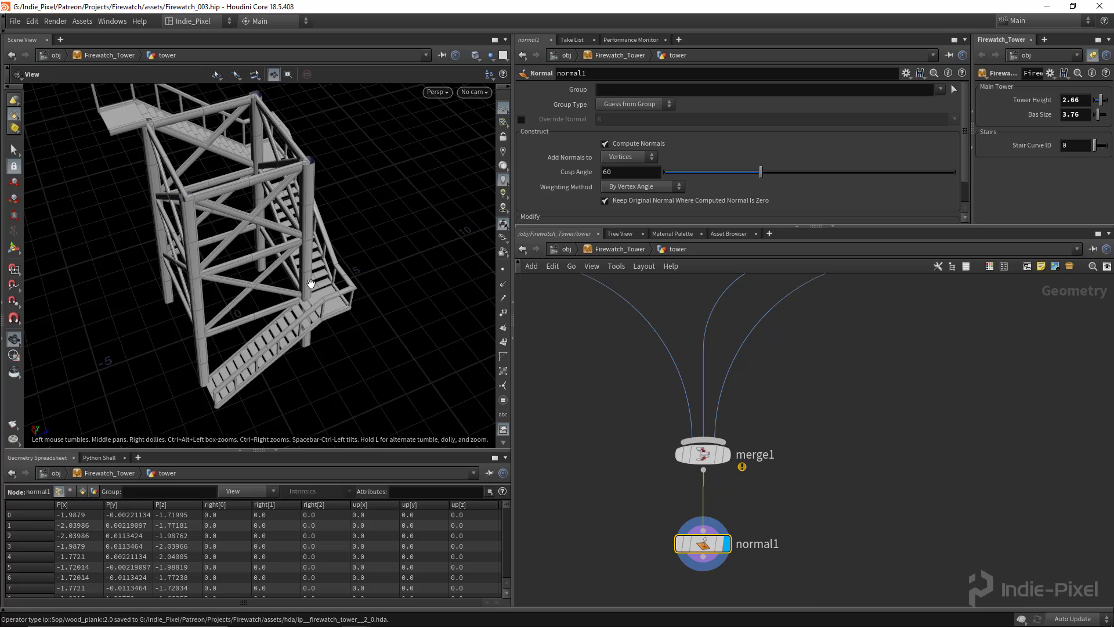
# Examine the combined tower from several angles, checking the stair landings, railings and their fit against the legs
pyautogui.moveTo(305, 281); pyautogui.dragTo(349, 232)
pyautogui.moveTo(348, 232); pyautogui.dragTo(391, 361, button='right')
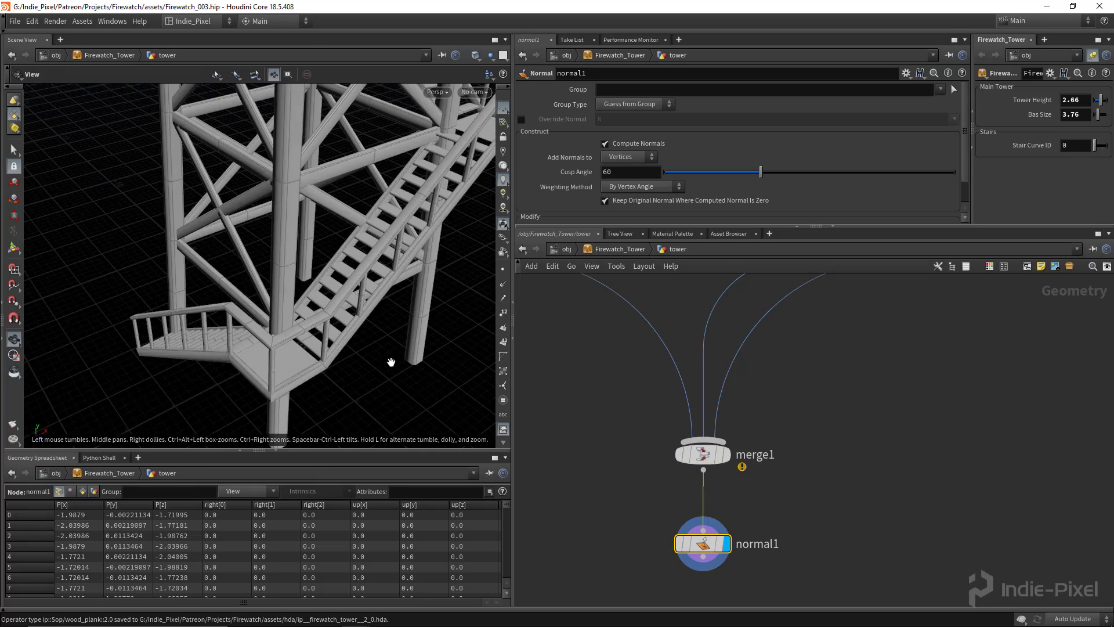
pyautogui.moveTo(391, 361); pyautogui.dragTo(302, 378)
pyautogui.moveTo(301, 378); pyautogui.dragTo(244, 256, button='middle')
pyautogui.moveTo(244, 255); pyautogui.dragTo(288, 253, button='right')
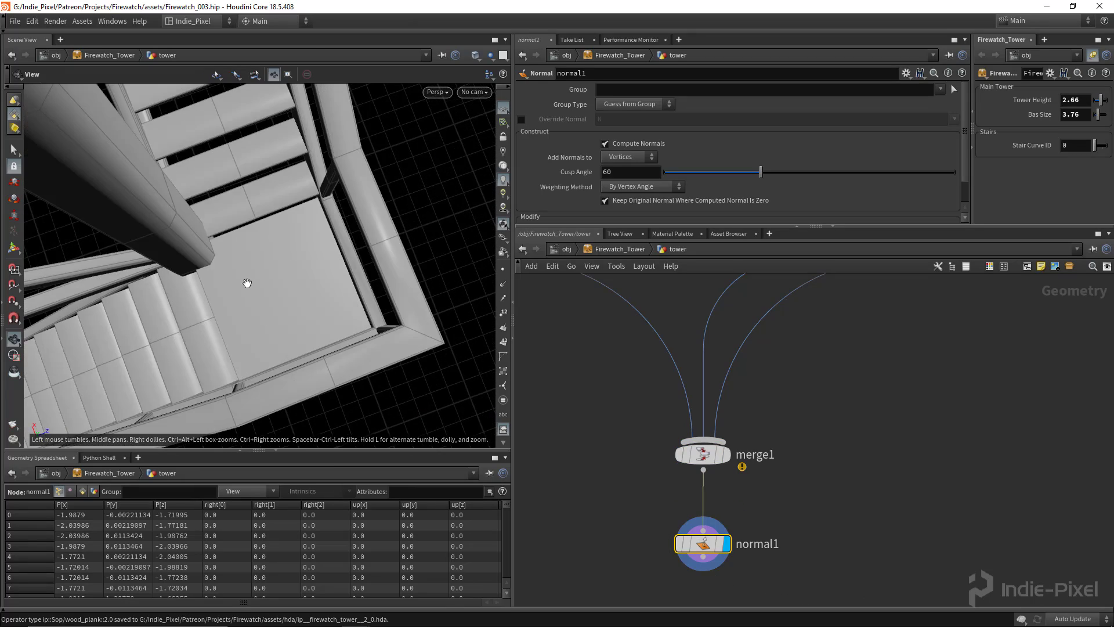
pyautogui.moveTo(247, 284); pyautogui.dragTo(276, 220)
pyautogui.moveTo(169, 268); pyautogui.dragTo(259, 232)
pyautogui.scroll(-3, 259, 232)
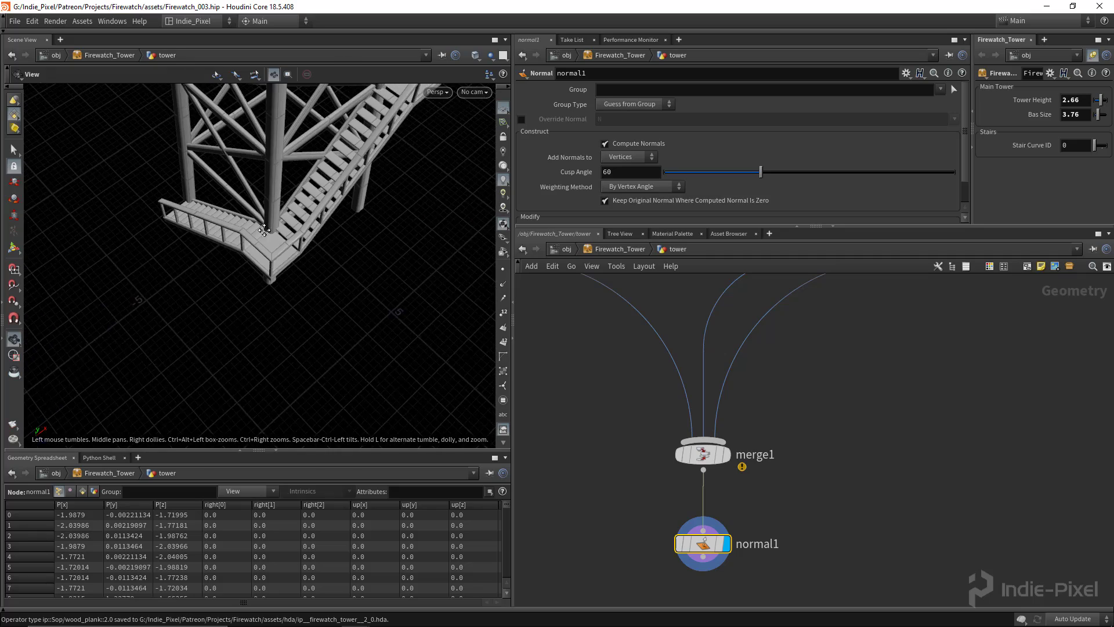
pyautogui.moveTo(264, 231); pyautogui.dragTo(260, 262, button='middle')
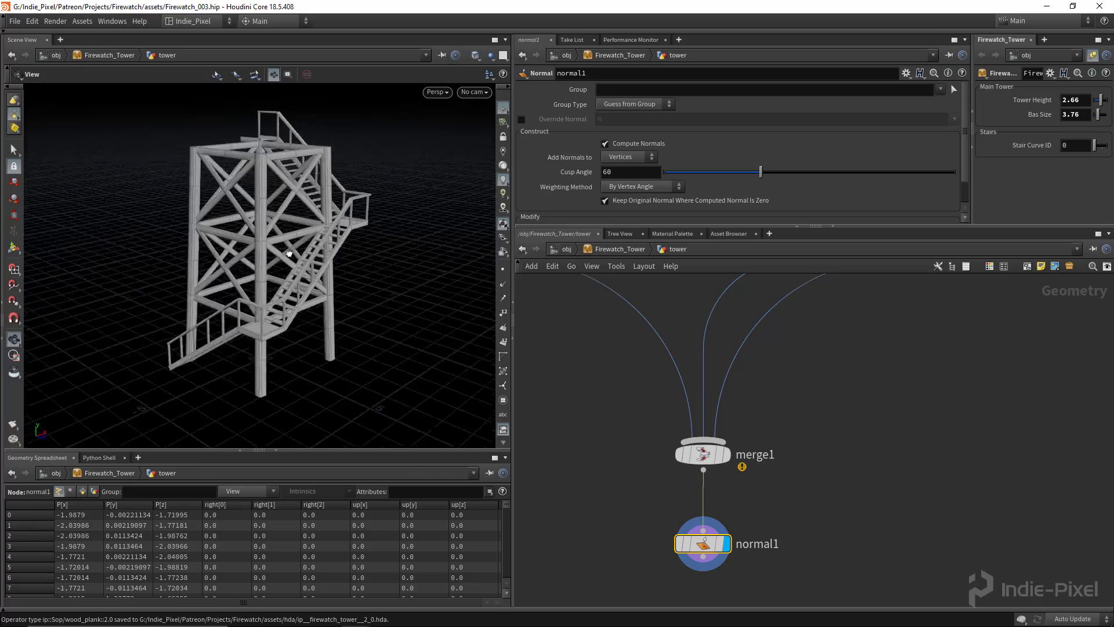
pyautogui.moveTo(297, 253); pyautogui.dragTo(317, 240)
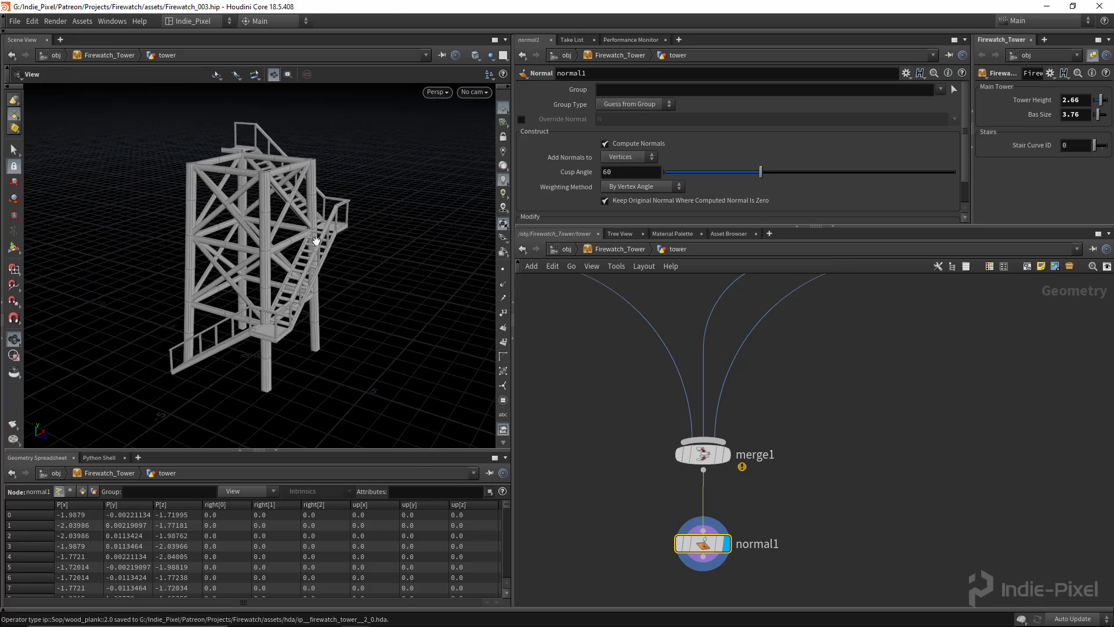
pyautogui.moveTo(276, 331); pyautogui.dragTo(269, 415)
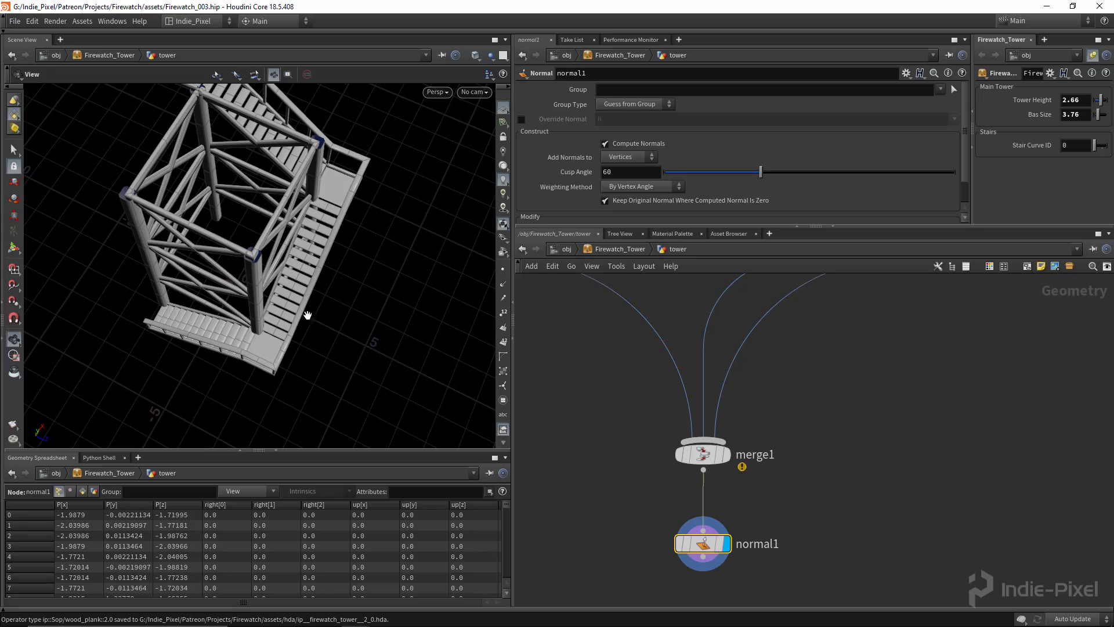
pyautogui.moveTo(307, 315); pyautogui.dragTo(334, 281)
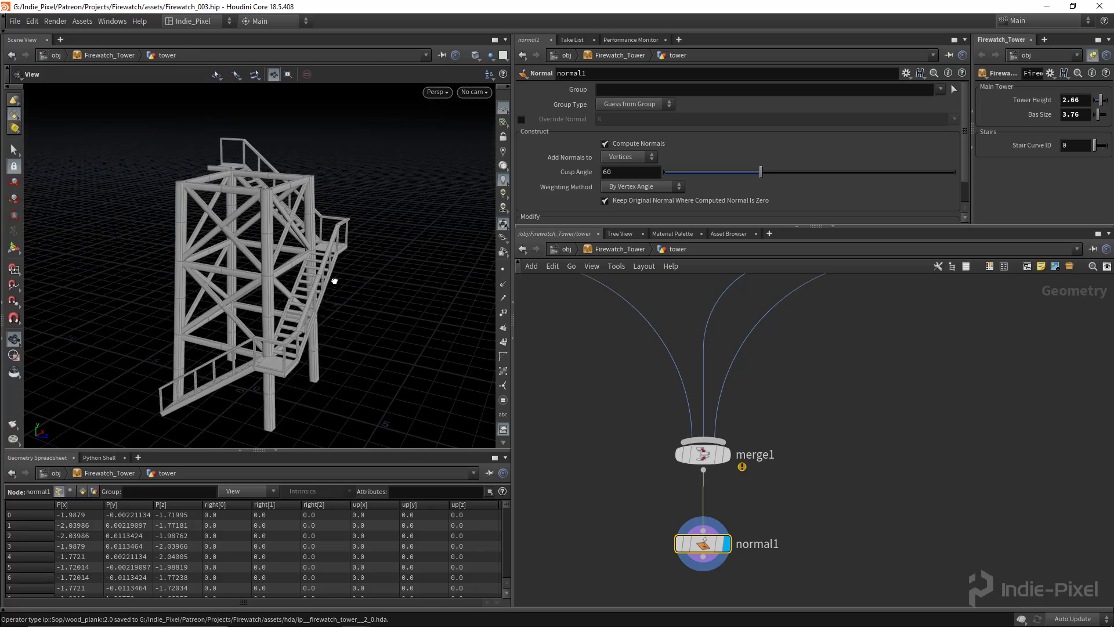